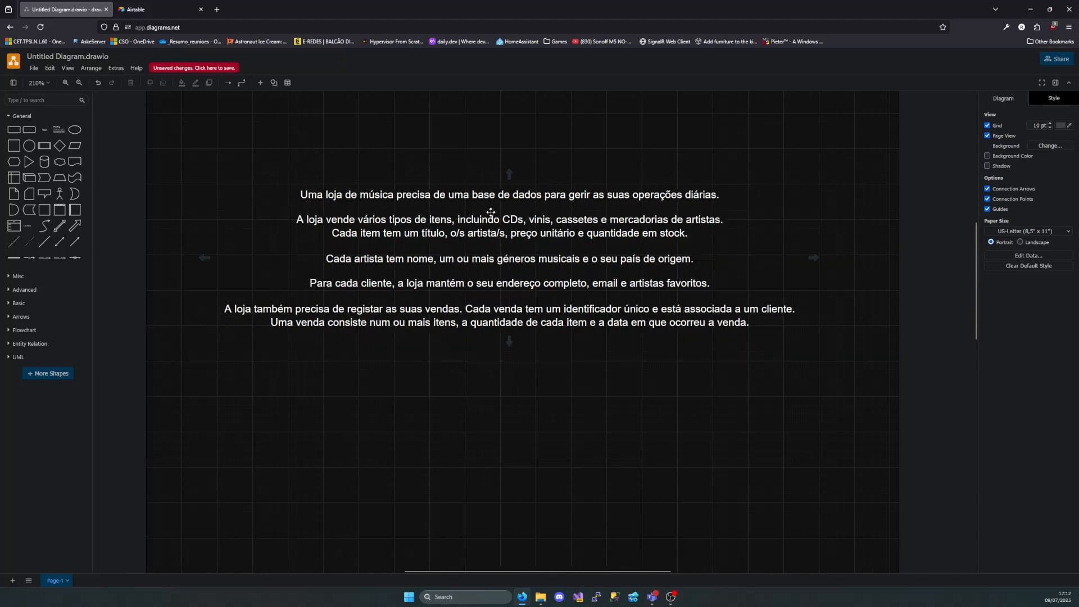
Move the music store description text block up, closer to the upper edge of the page
scroll(497, 216, "left", 2)
left_click_drag(564, 260, 569, 198)
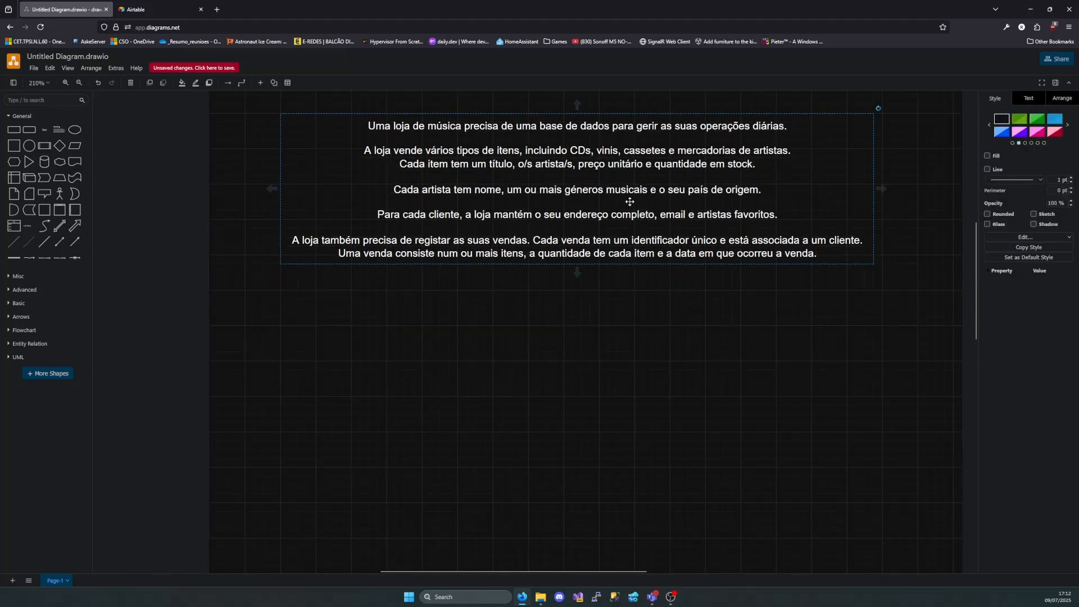
left_click(915, 141)
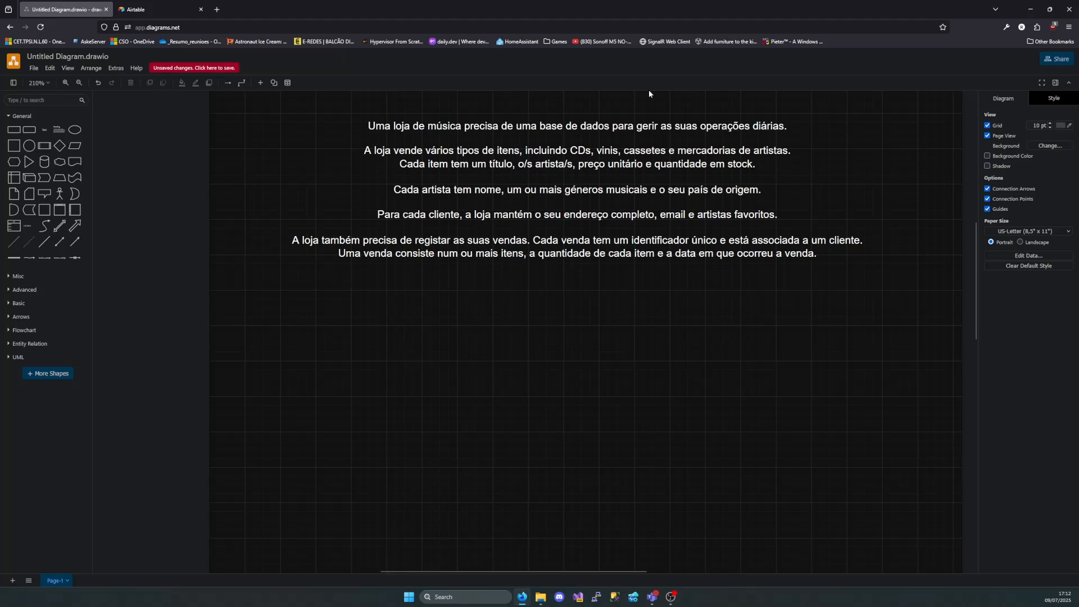
Examine the store description's first sentences, highlighting the item types and the item's title, artists, unit price and stock quantity
double_click(373, 126)
left_click(367, 125)
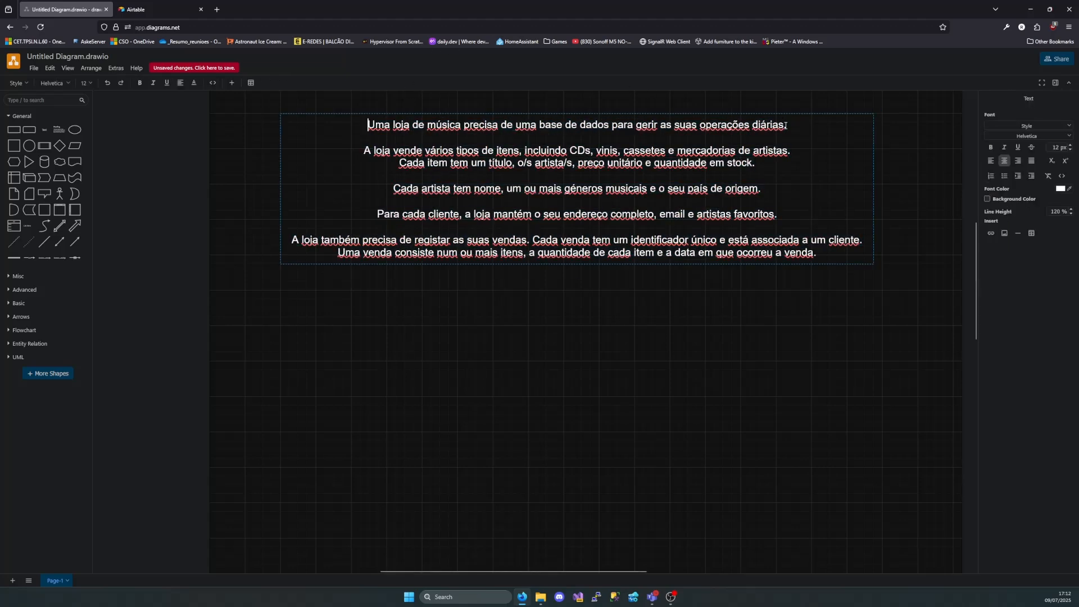
left_click_drag(787, 125, 371, 125)
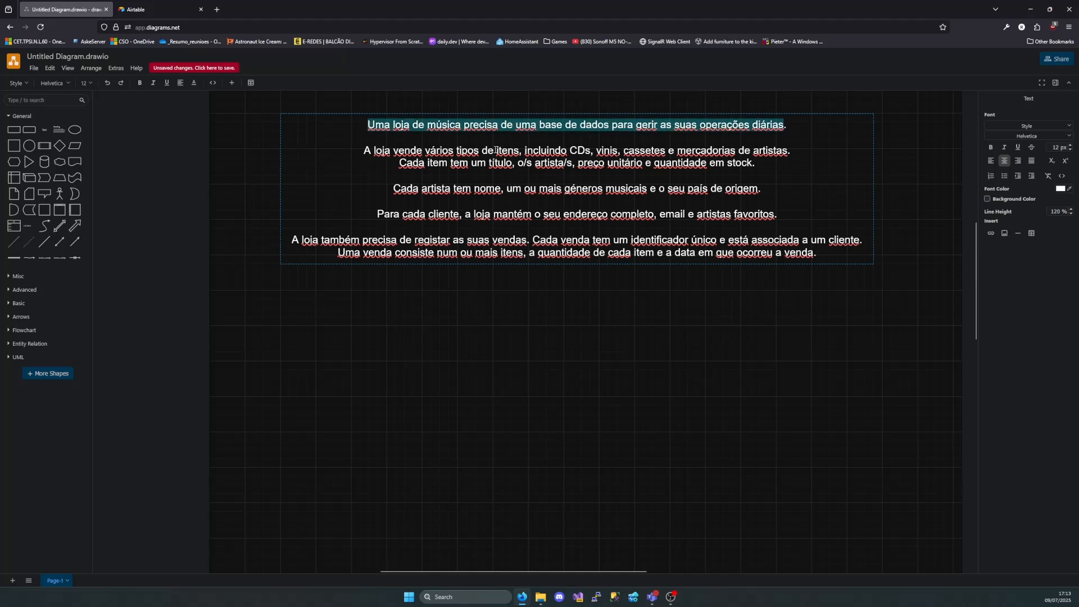
left_click_drag(373, 150, 788, 154)
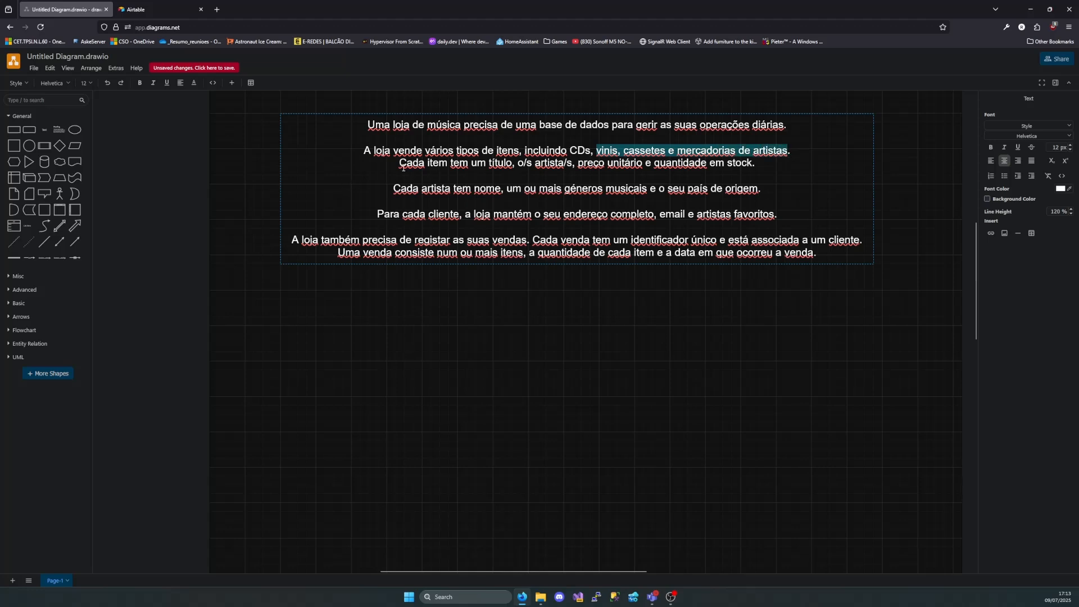
left_click_drag(457, 150, 517, 149)
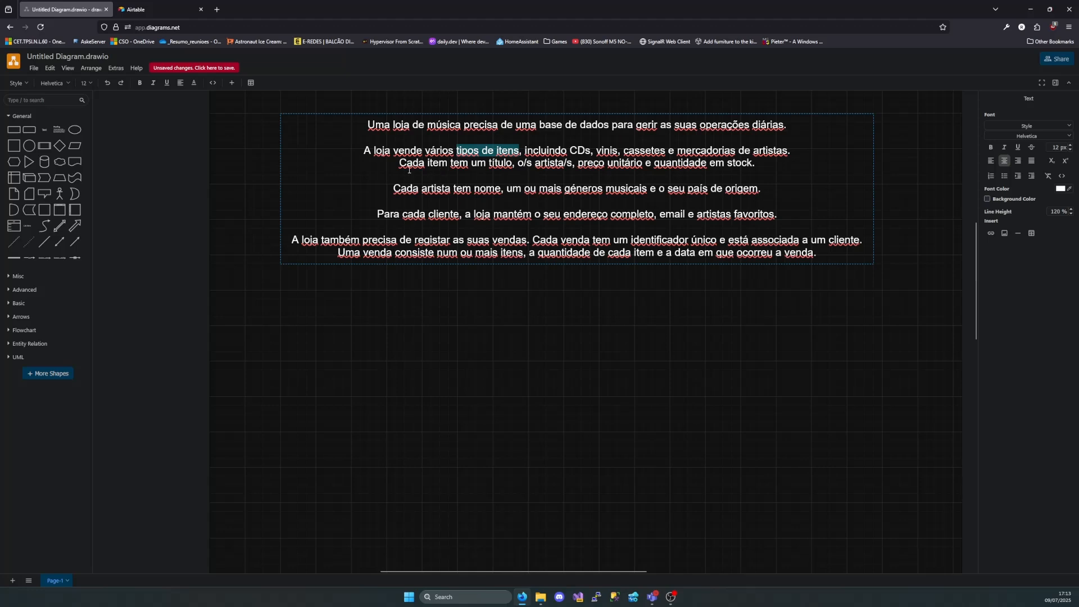
left_click(501, 175)
left_click_drag(488, 164, 515, 164)
left_click(542, 165)
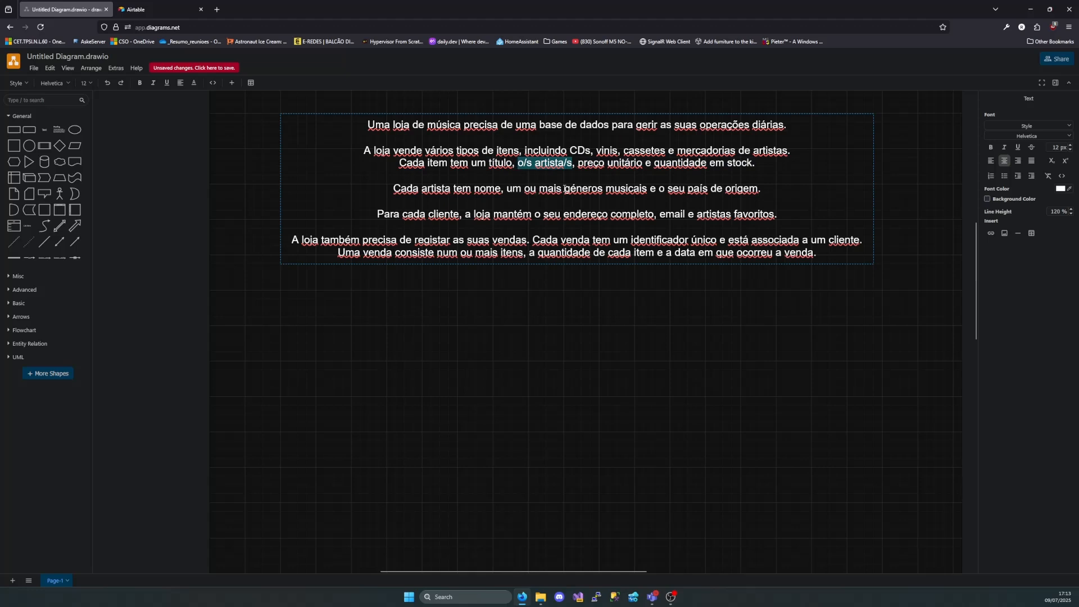
left_click_drag(578, 163, 754, 167)
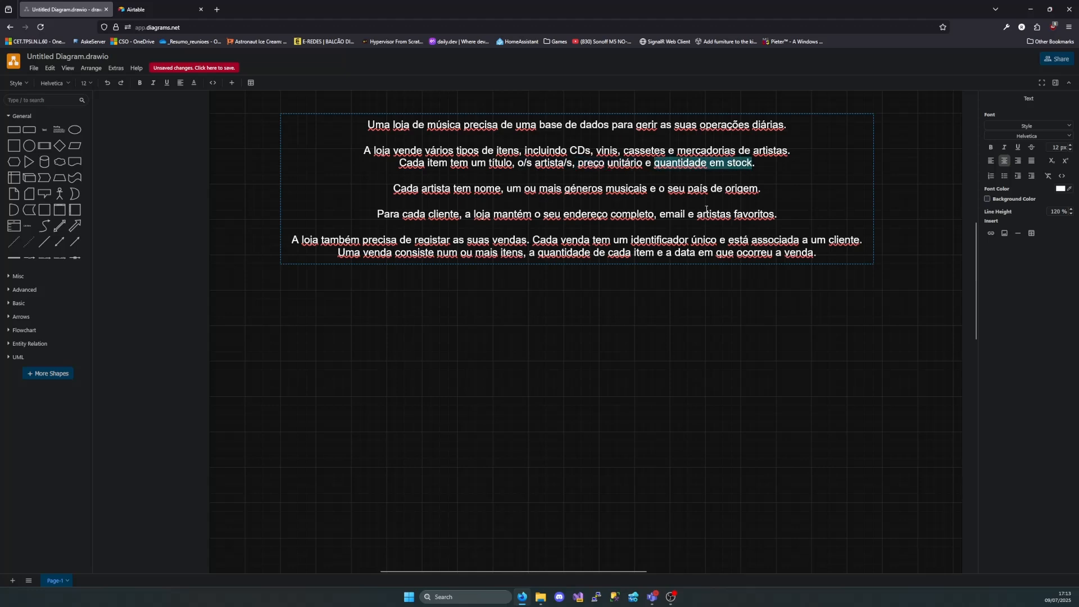
Add a text label "ITENS" in the empty area below the description
double_click(484, 329)
left_click(485, 327)
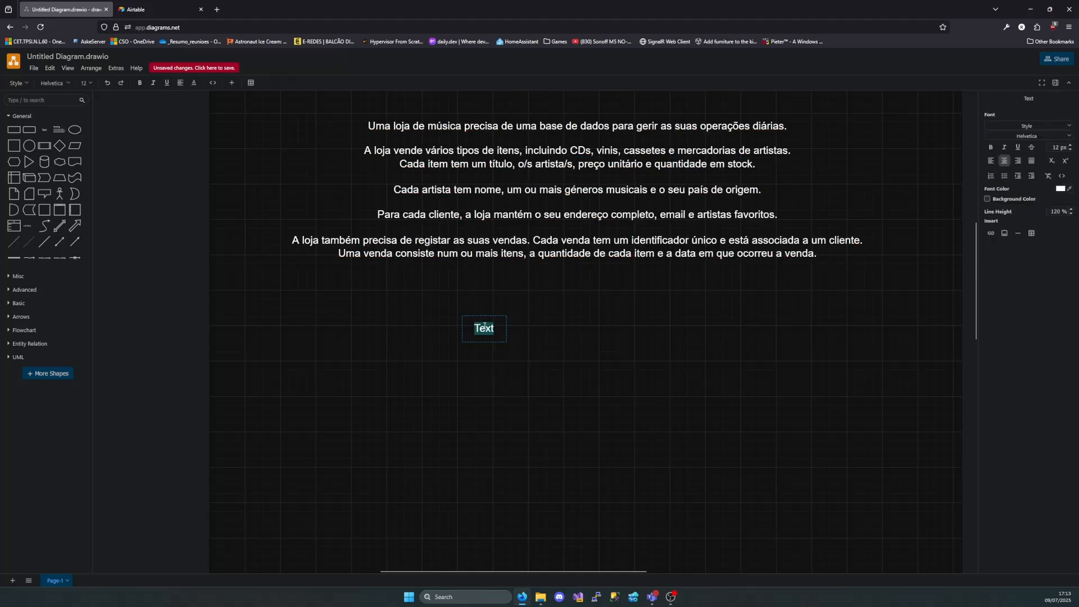
type("ITEMS")
key("BackSpace")
key("BackSpace")
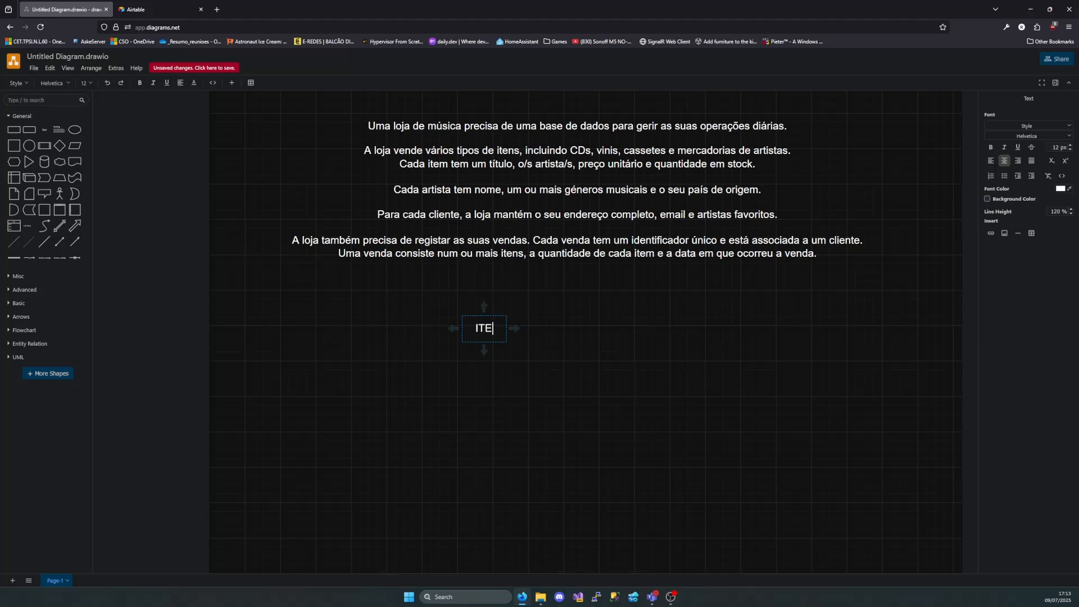
type("NS")
left_click(501, 350)
left_click_drag(485, 339, 492, 338)
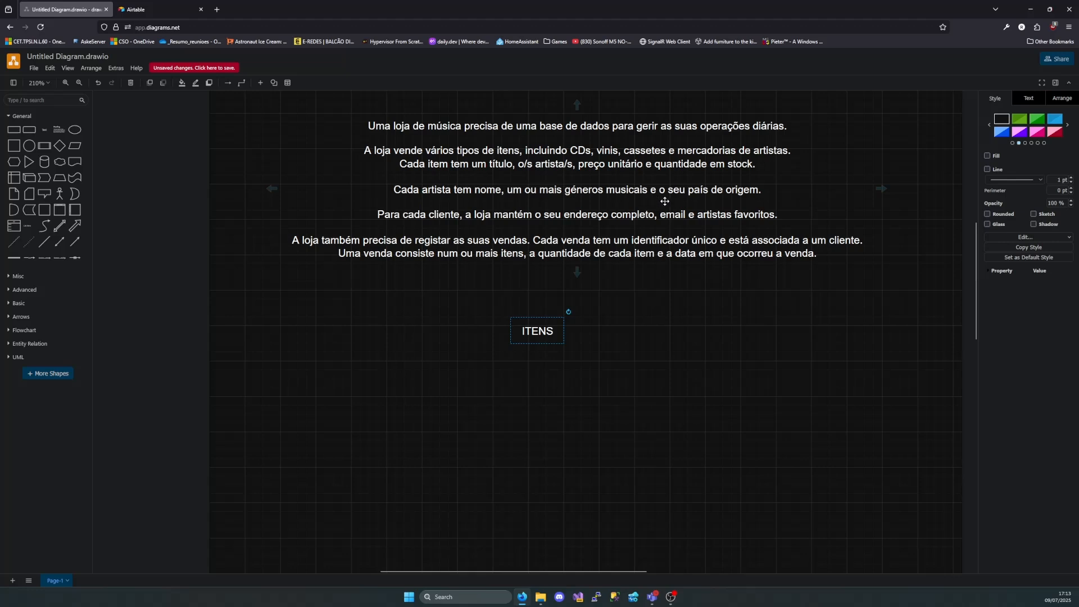
Add a text label "ARTISTA" and align it in a row beside the ITENS label
double_click(582, 335)
left_click(588, 339)
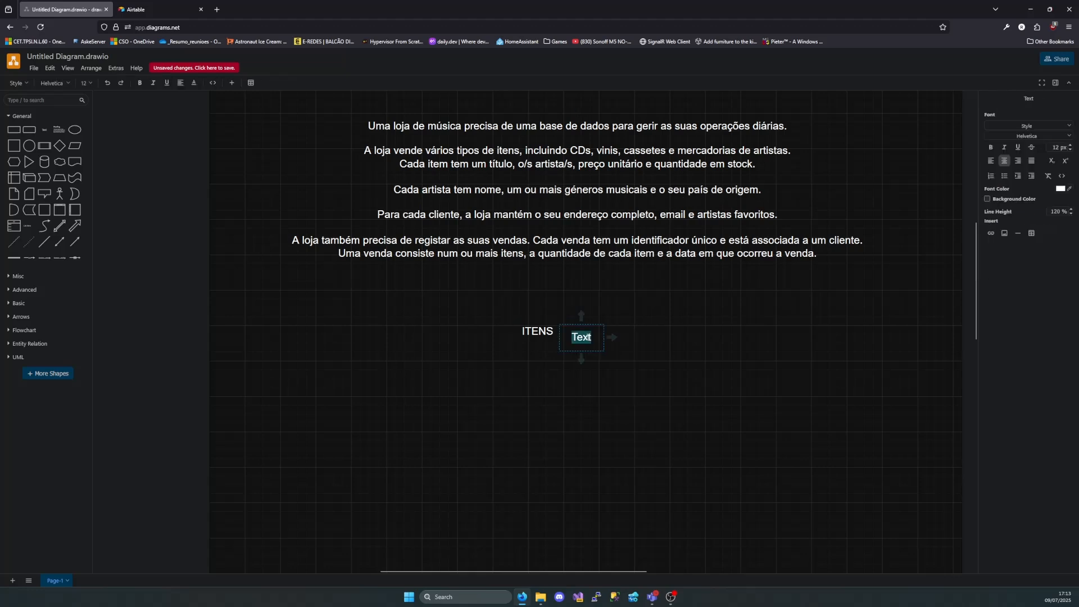
type("ARTISTA")
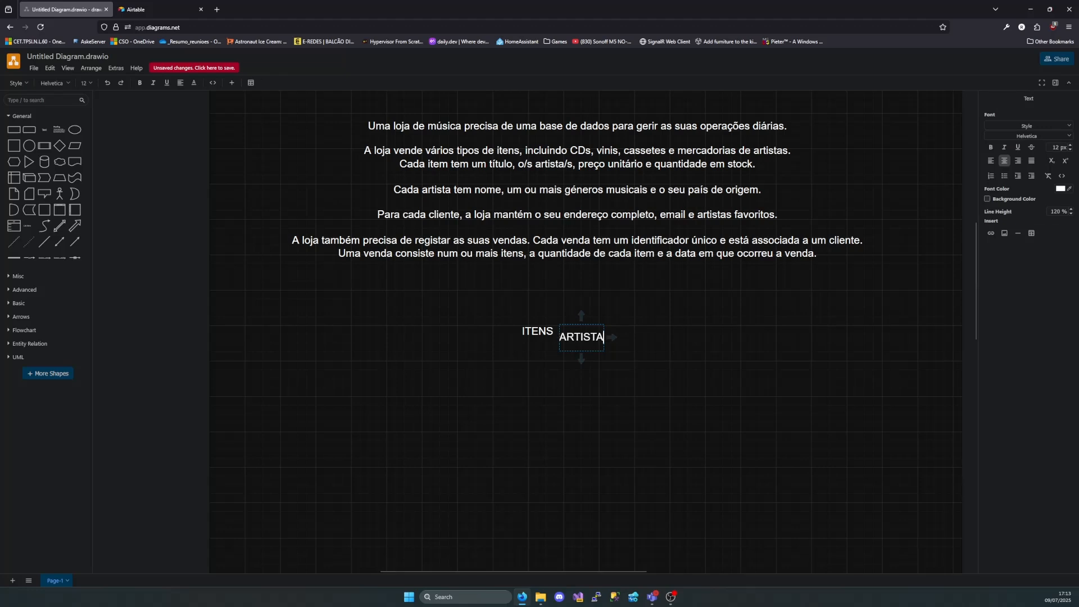
left_click(596, 357)
left_click_drag(593, 337, 630, 334)
Rename the "ITENS" label to "ITEM" on a single line, keeping it in line with ARTISTA
double_click(553, 331)
left_click(553, 331)
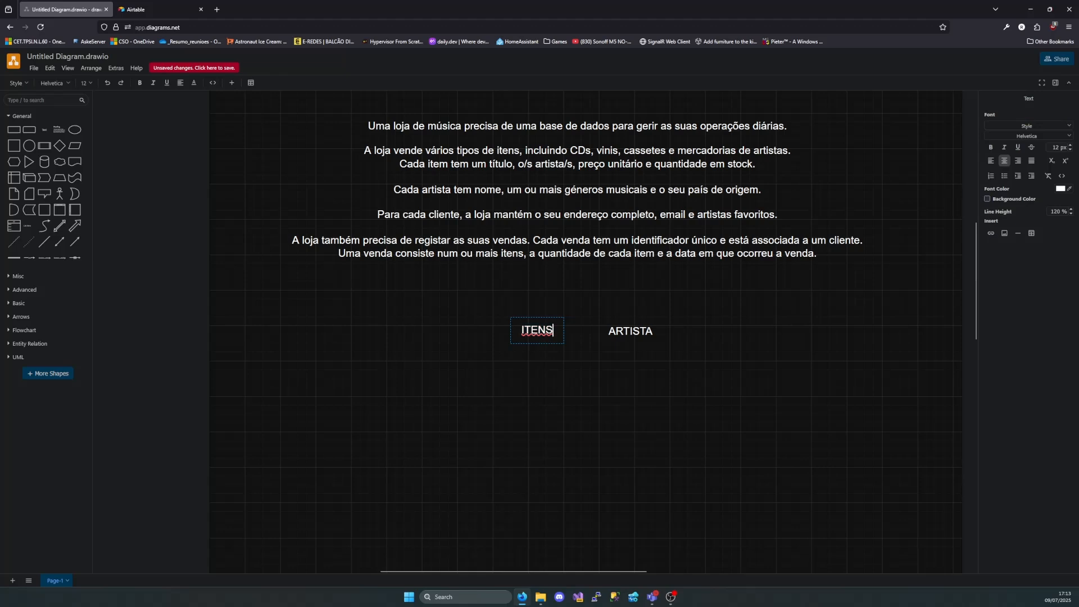
key("BackSpace")
key("BackSpace")
type("M")
key("Return")
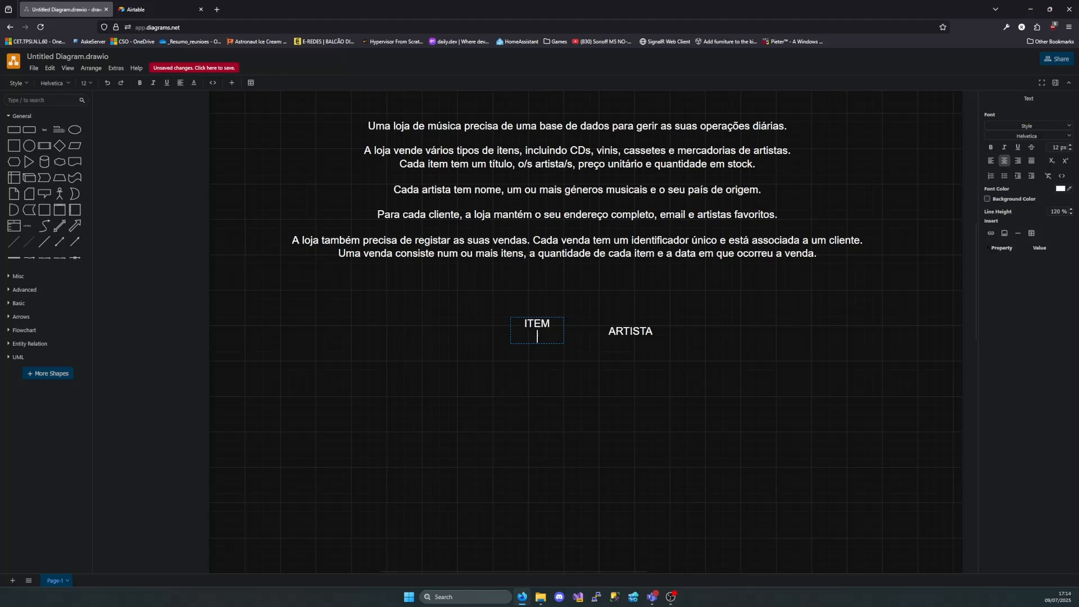
left_click(561, 372)
left_click_drag(547, 323, 547, 330)
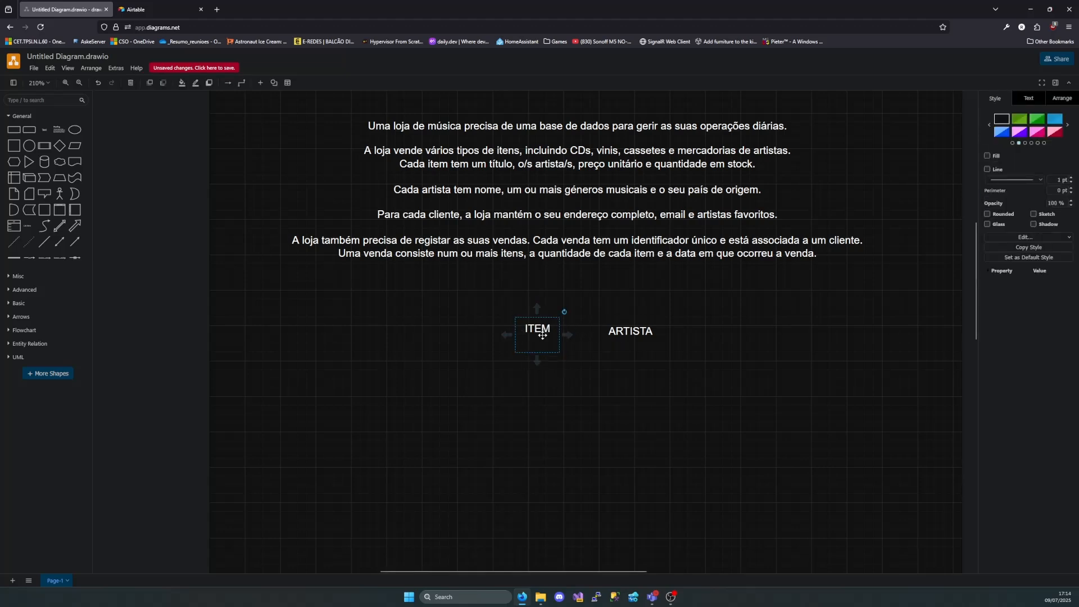
double_click(543, 336)
left_click(539, 341)
key("BackSpace")
key("Escape")
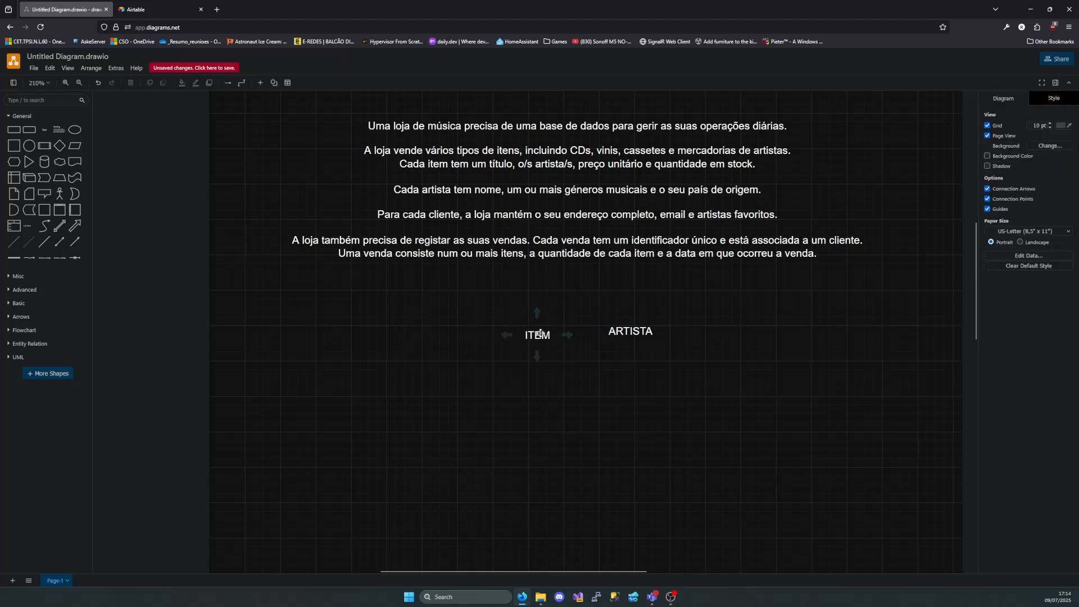
Highlight "géneros musicais" in the description and add a text label "GENEROMUSICAL" in the row before ITEM
double_click(585, 192)
left_click_drag(564, 190, 650, 195)
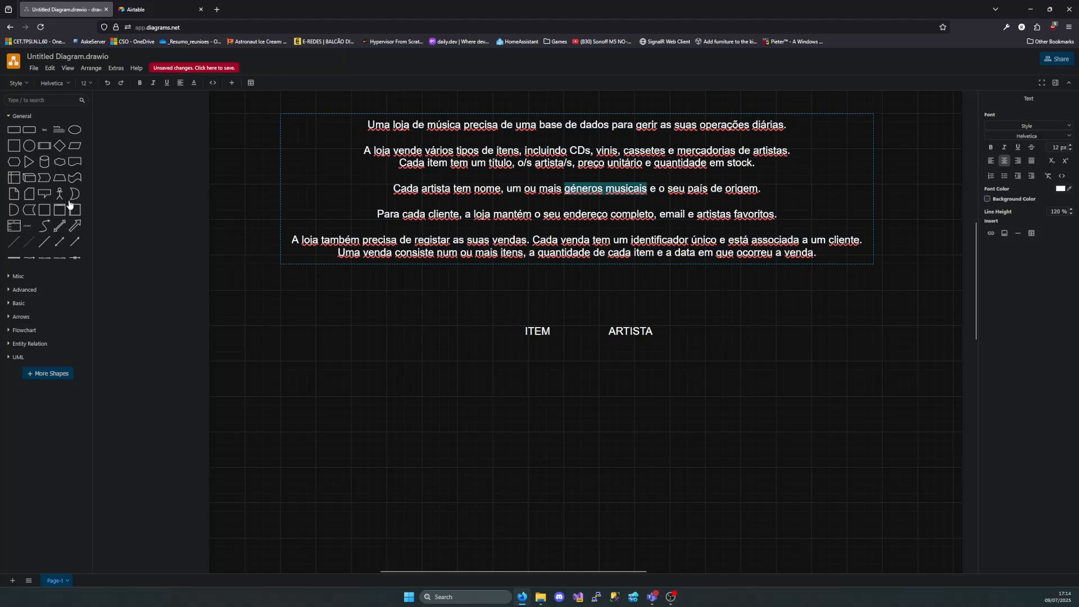
left_click(424, 325)
double_click(424, 325)
left_click(426, 326)
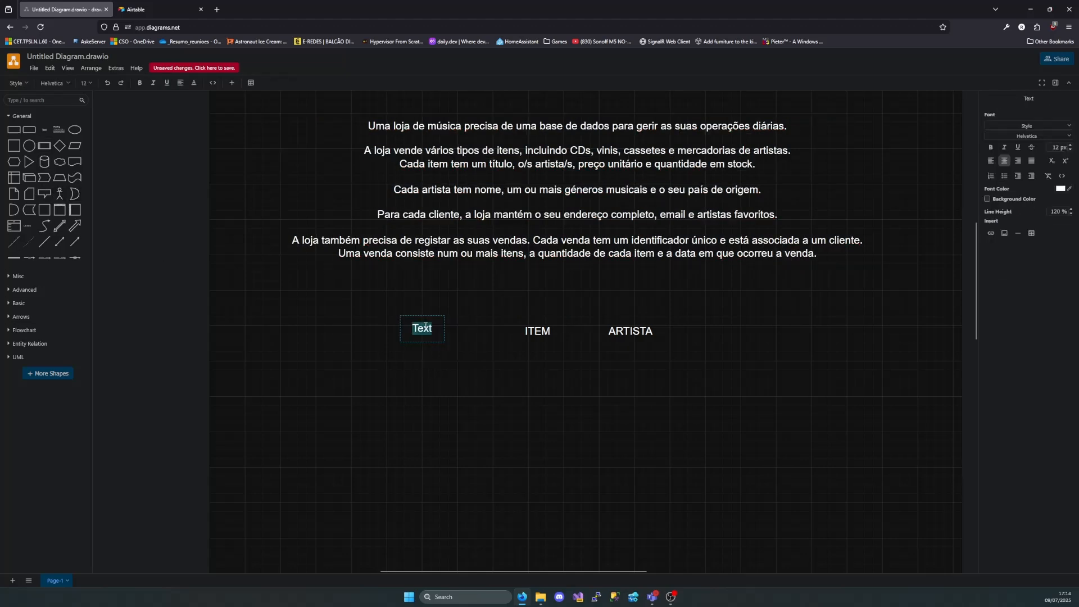
type("Gener")
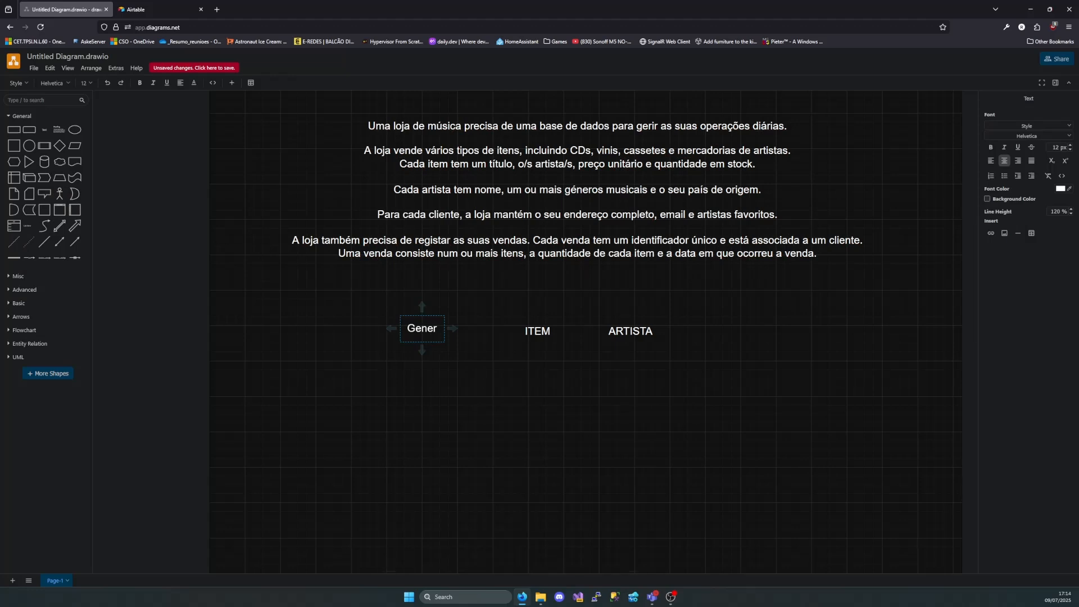
key("ctrl+BackSpace")
type("GENEROMUSICAL")
key("Escape")
left_click_drag(415, 330, 429, 335)
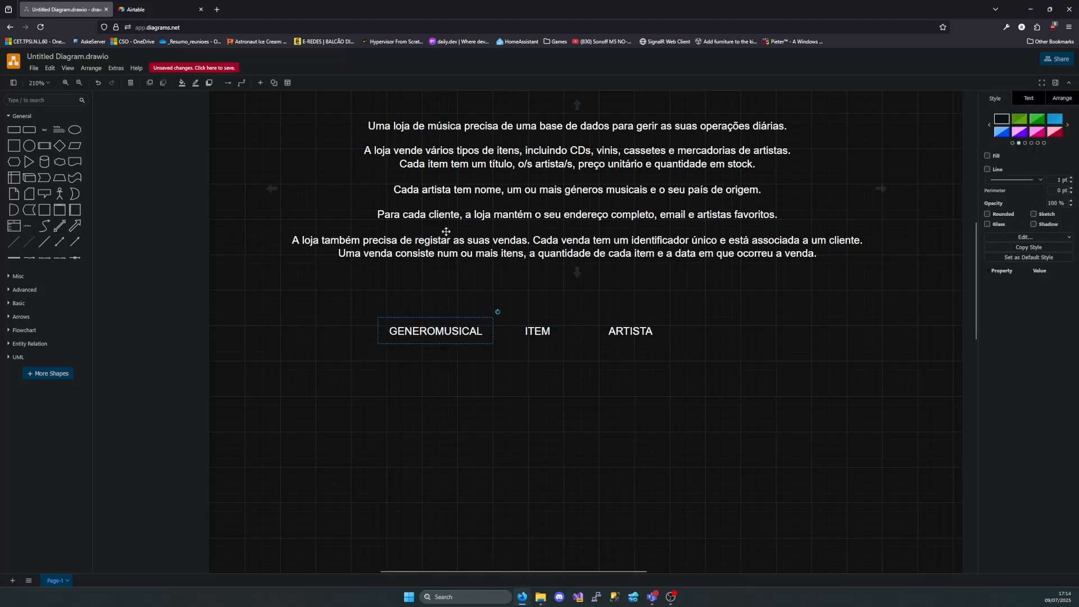
left_click(641, 282)
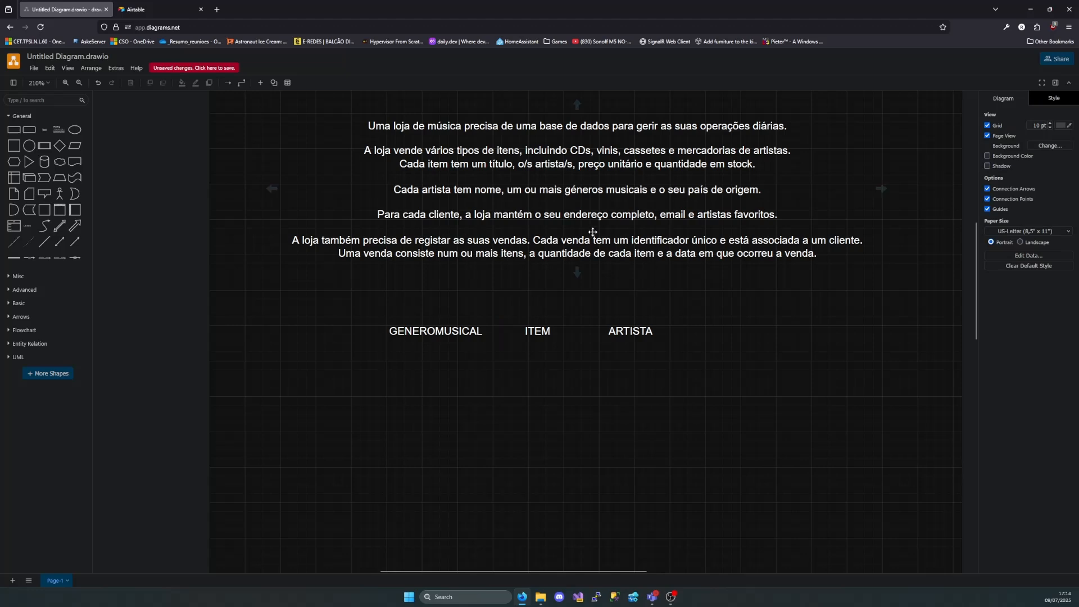
Highlight the description's sentence about customers and add a text label "CLIENTE" in the row after ARTISTA
double_click(395, 219)
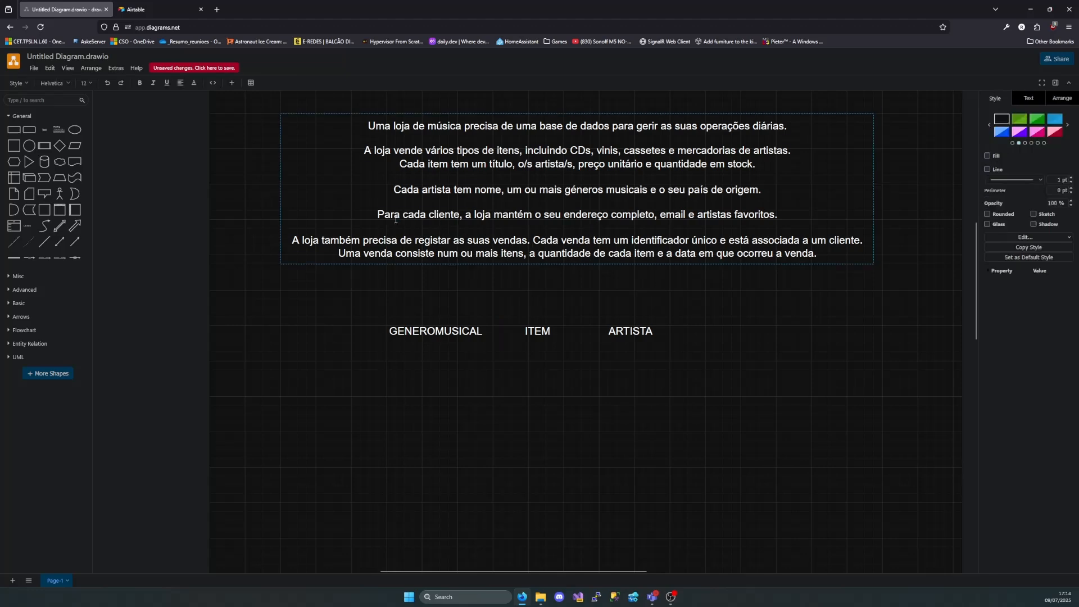
mouse_move(385, 218)
left_mouse_down()
mouse_move(782, 217)
mouse_move(392, 216)
left_mouse_up()
left_click(779, 215)
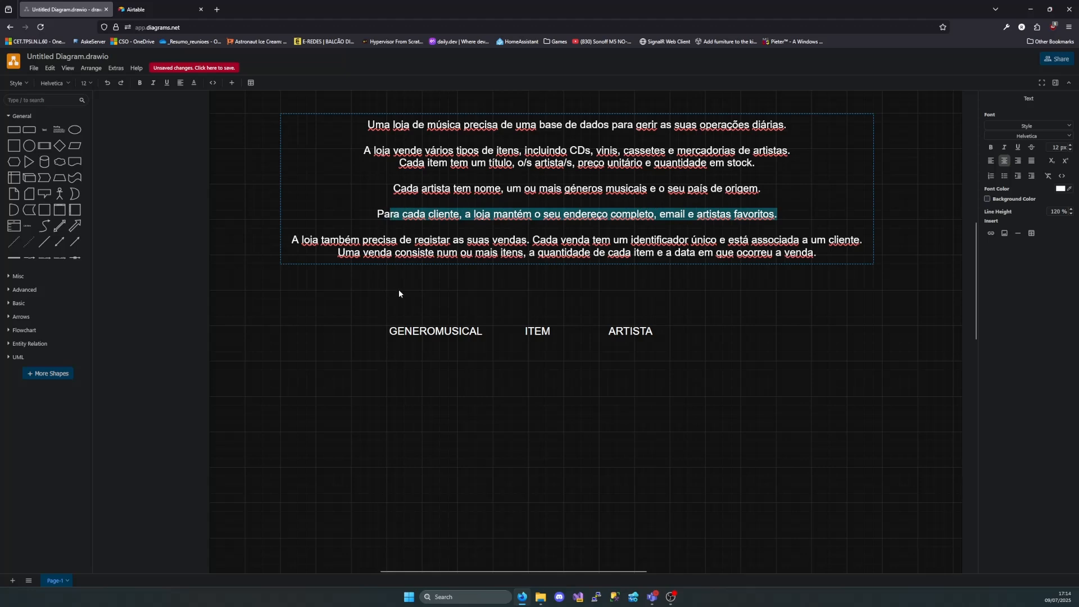
left_click(697, 332)
double_click(697, 332)
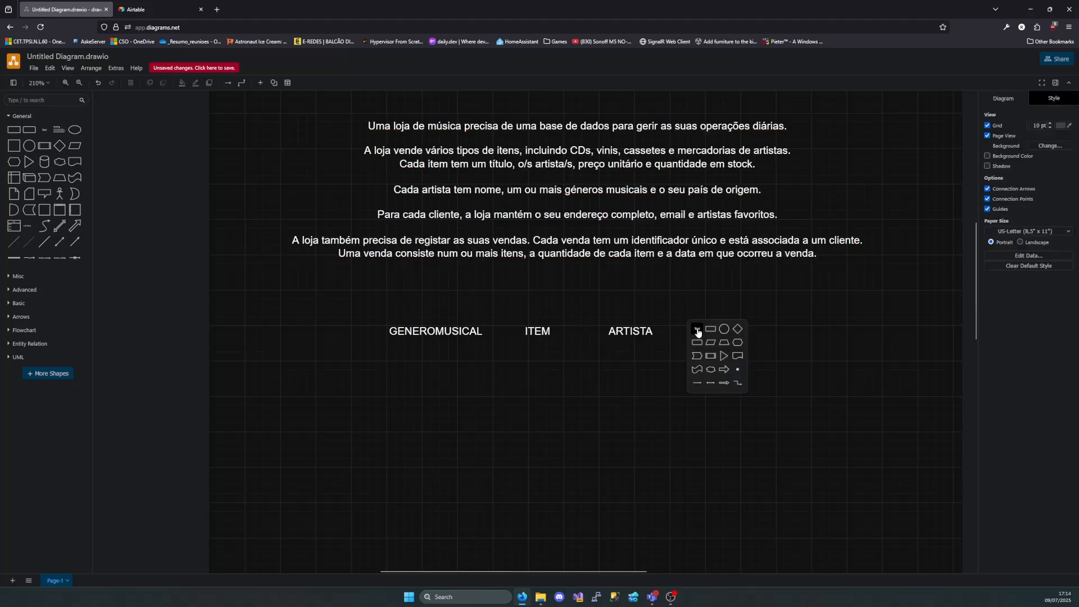
left_click(700, 336)
type("CLIENTE")
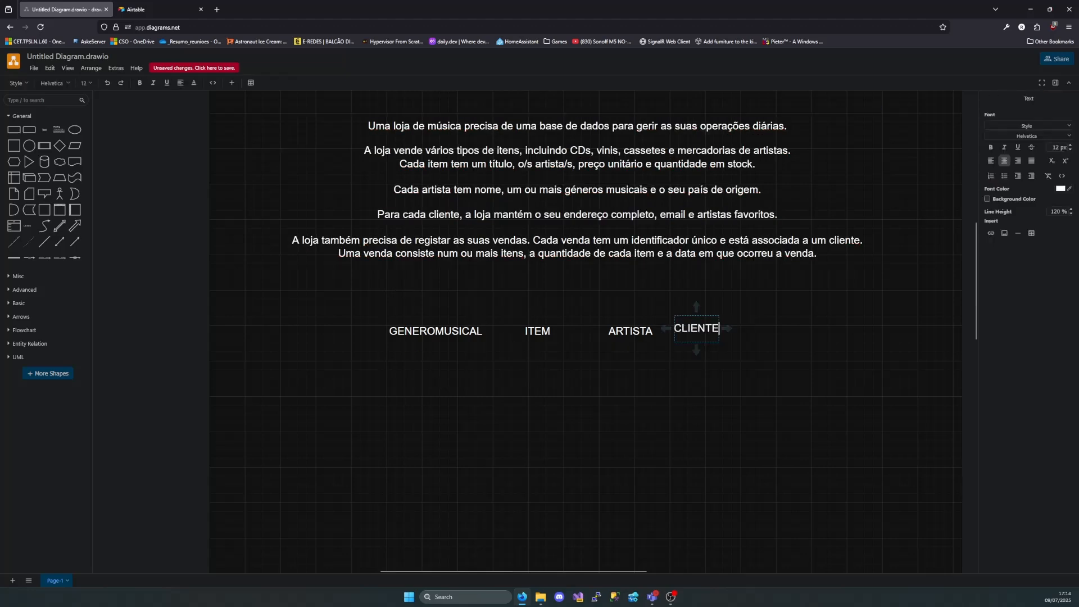
left_click(701, 339)
left_click_drag(690, 327, 711, 331)
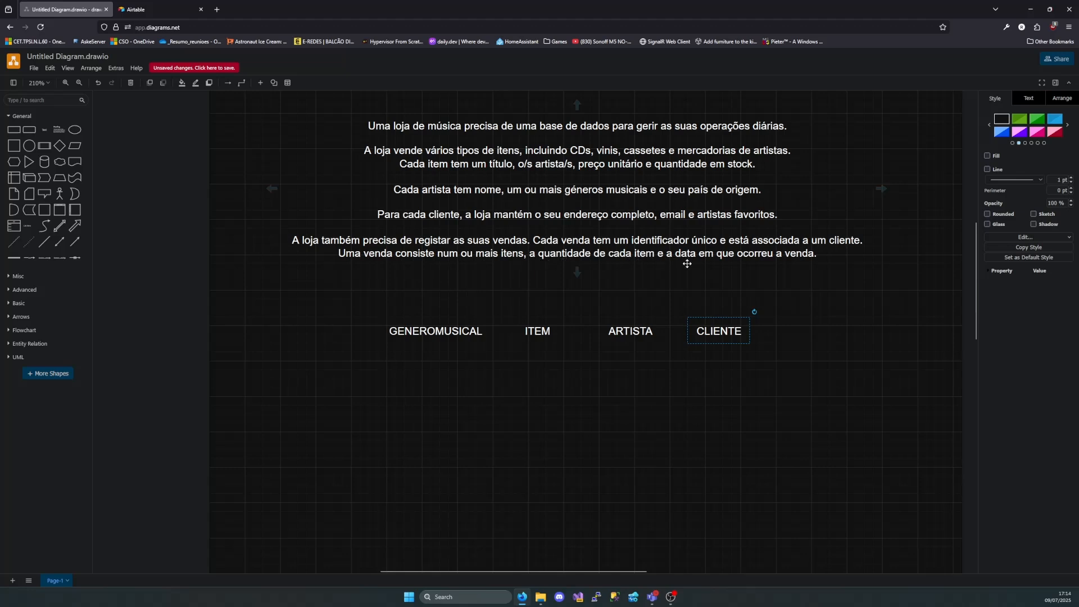
Add a text label "VENDA" and place it at the end of the label row, after CLIENTE
double_click(463, 379)
left_click(467, 375)
type("VEN")
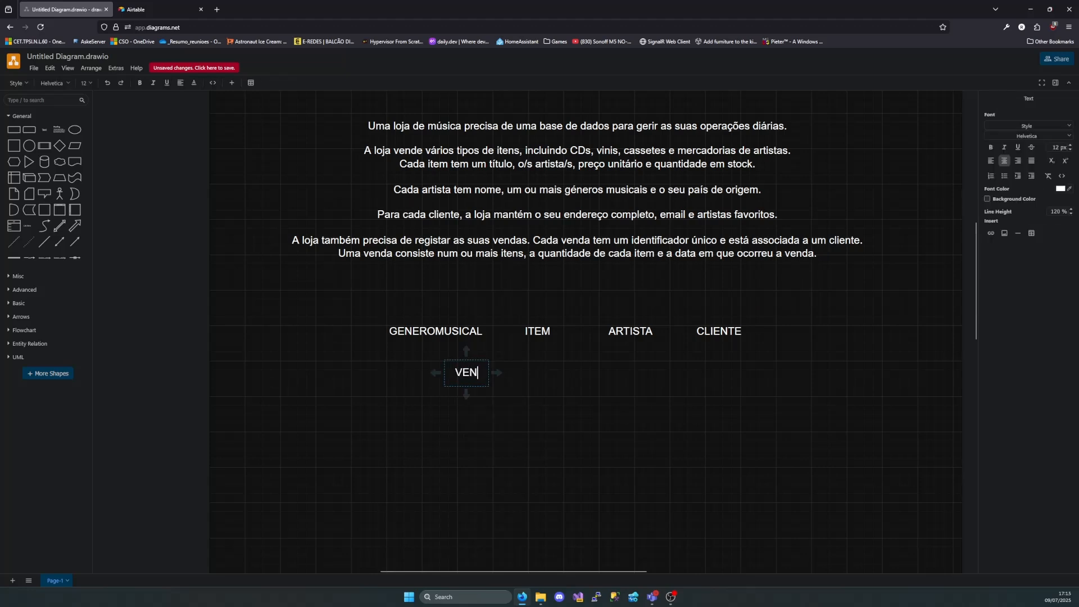
type("DA")
left_click(501, 429)
left_click_drag(482, 375, 792, 367)
left_click(793, 366)
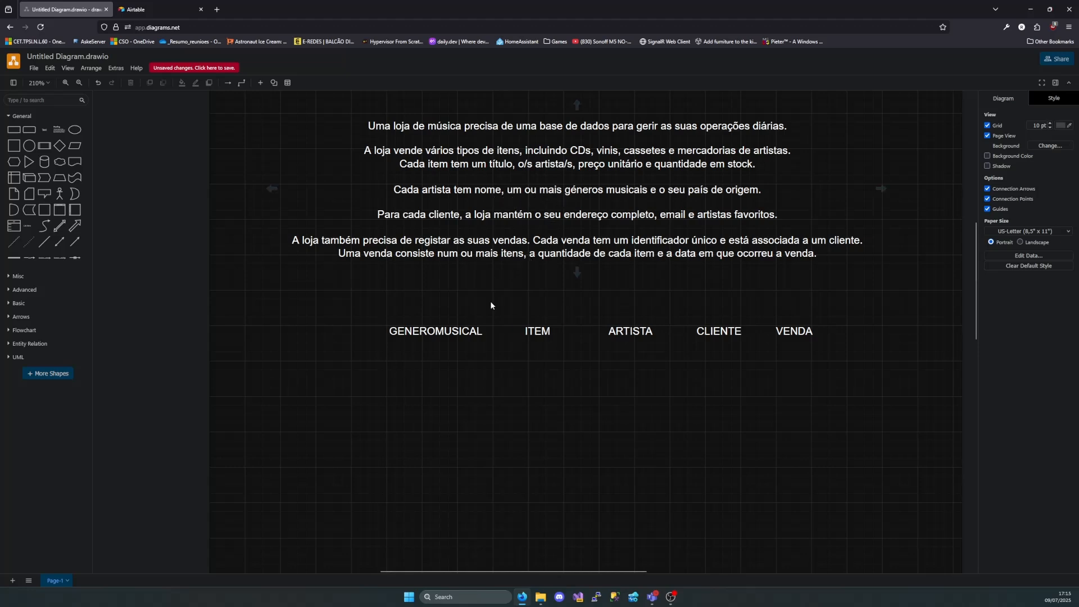
Examine the item types in the description, highlighting CDs, vinis, cassetes and mercadorias de artistas
double_click(514, 150)
left_click(515, 151)
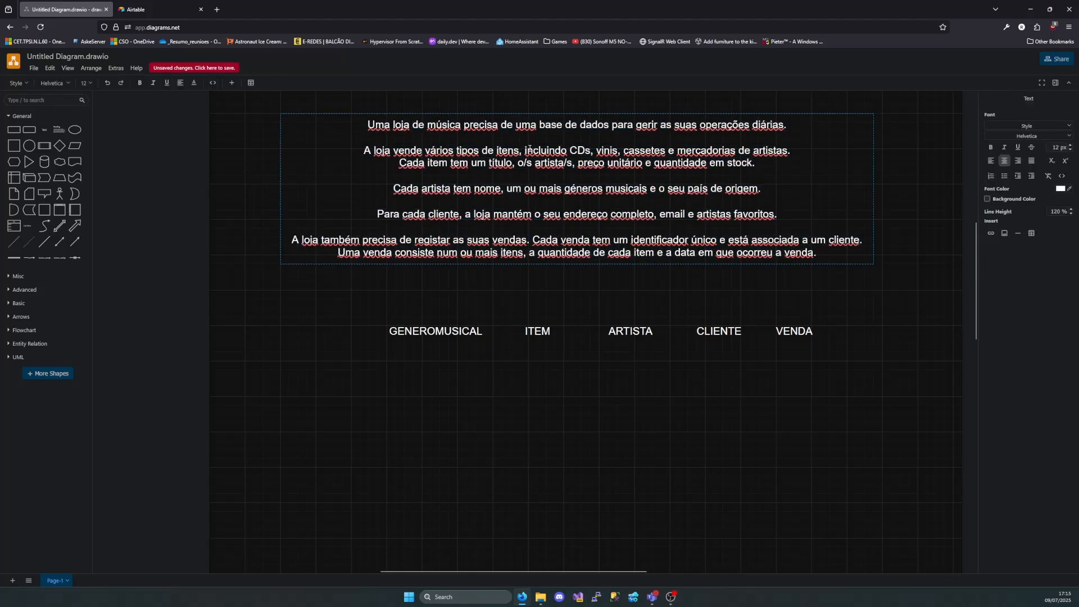
left_click(527, 151)
left_click_drag(527, 151, 737, 153)
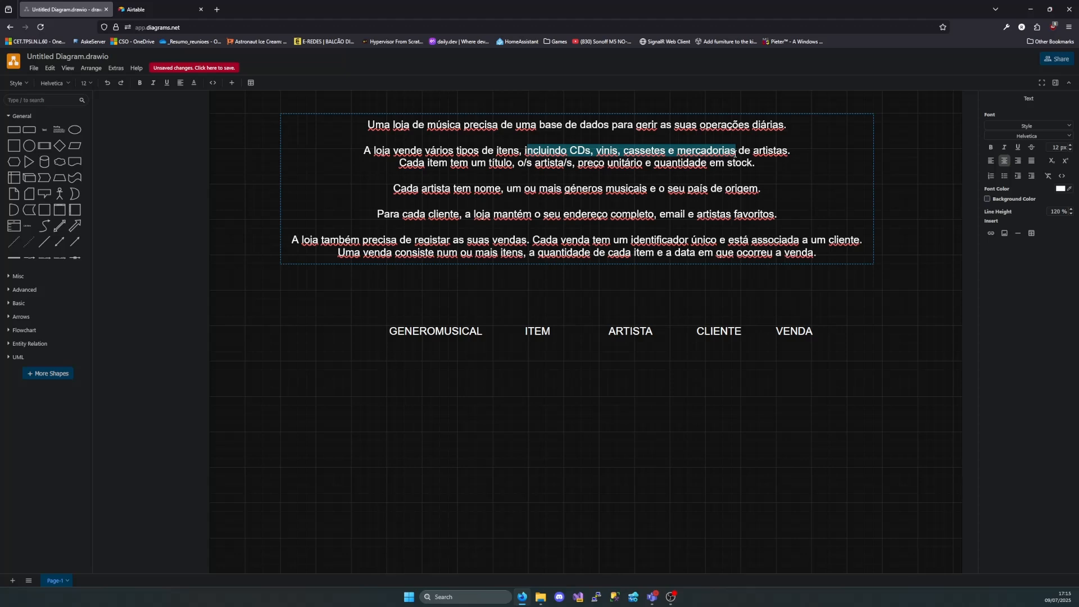
left_click_drag(592, 150, 571, 151)
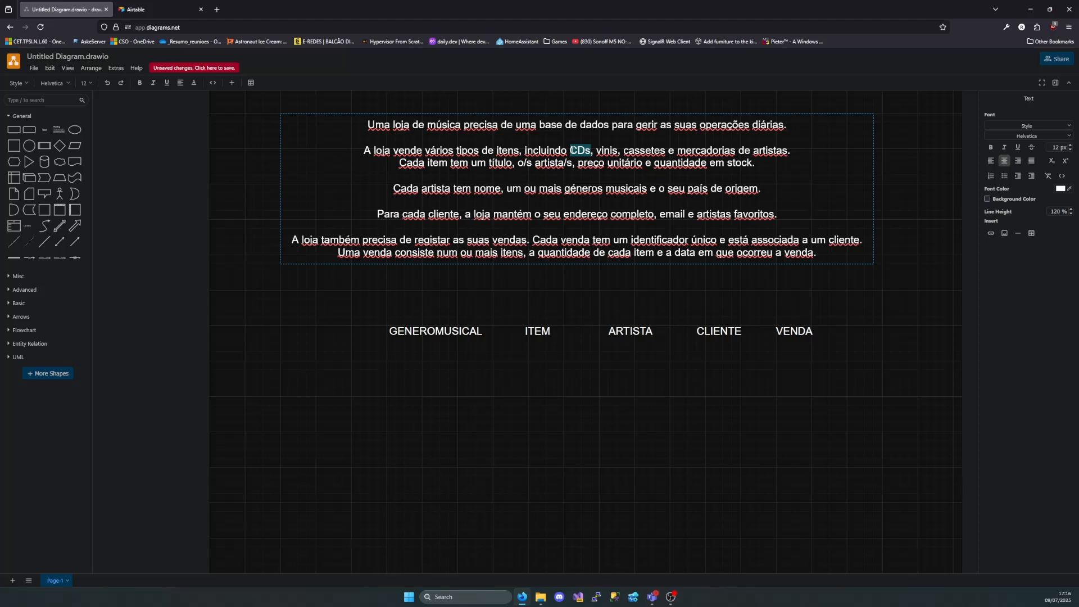
left_click(577, 151)
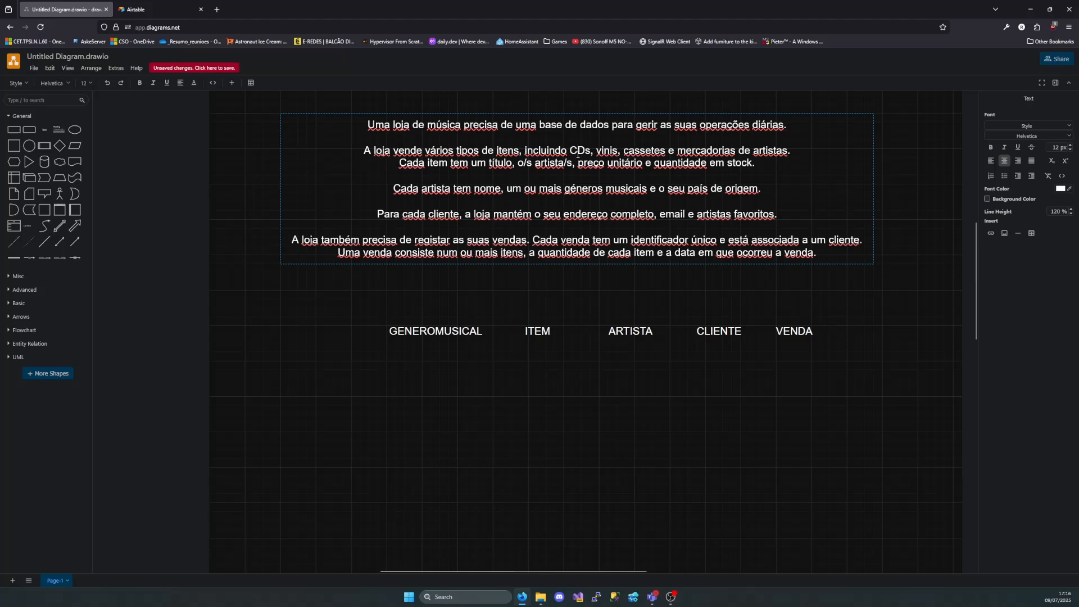
double_click(577, 150)
double_click(600, 151)
double_click(644, 151)
left_click_drag(678, 150, 789, 152)
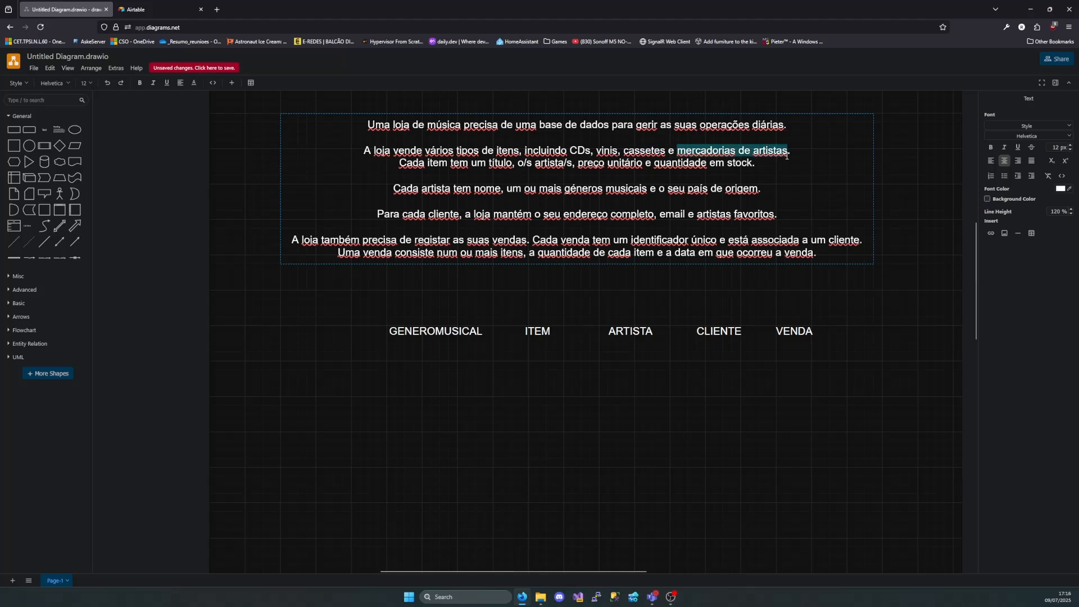
double_click(581, 151)
double_click(624, 150)
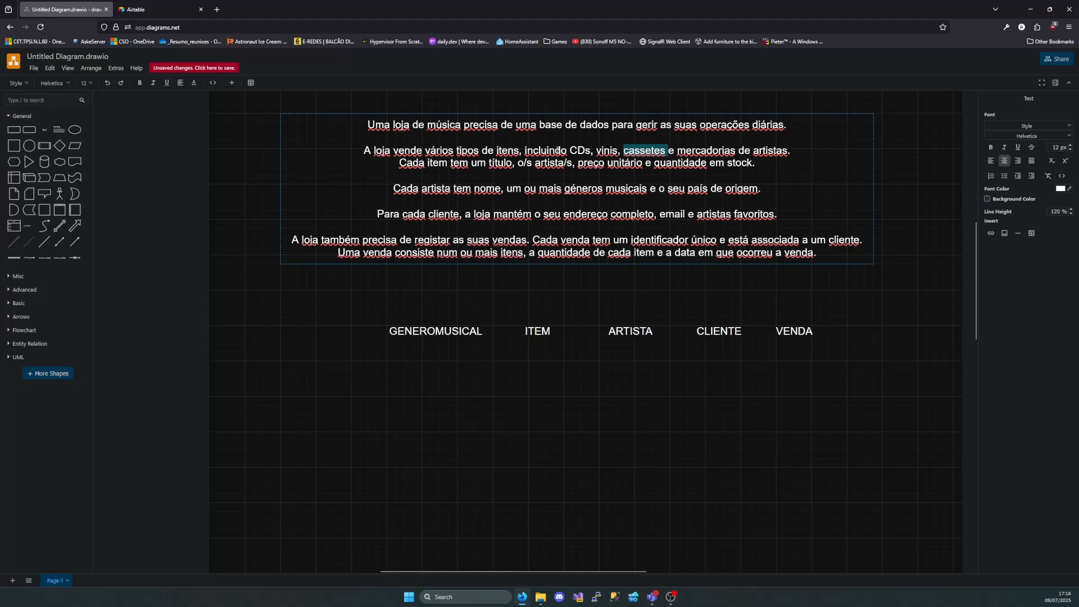
mouse_move(595, 151)
left_mouse_down()
mouse_move(573, 146)
mouse_move(597, 149)
left_mouse_up()
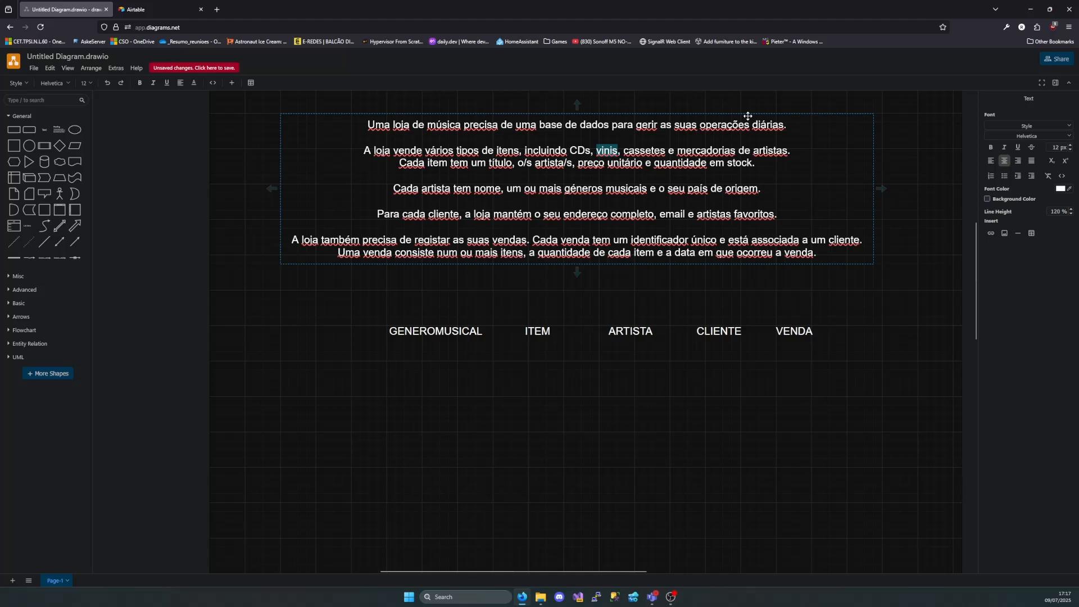
Highlight the item types in the description and add a text label "TIPOITEM" just above ITEM
left_click_drag(587, 149, 570, 150)
left_click(635, 150)
double_click(521, 302)
left_click(526, 304)
type("TI")
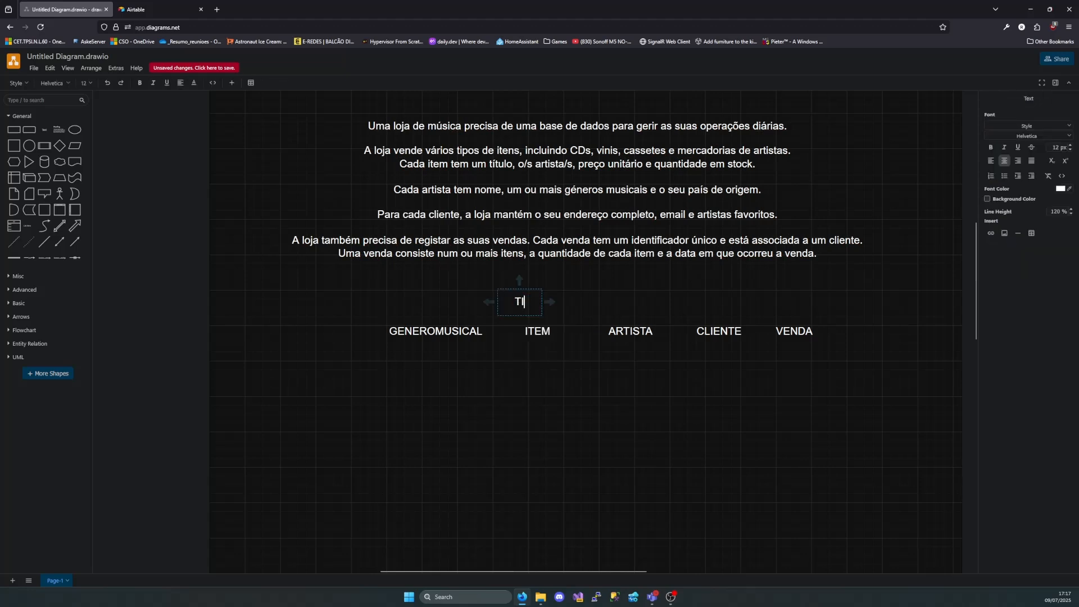
type("POITEM")
left_click(605, 308)
left_click_drag(526, 305, 544, 307)
left_click(617, 288)
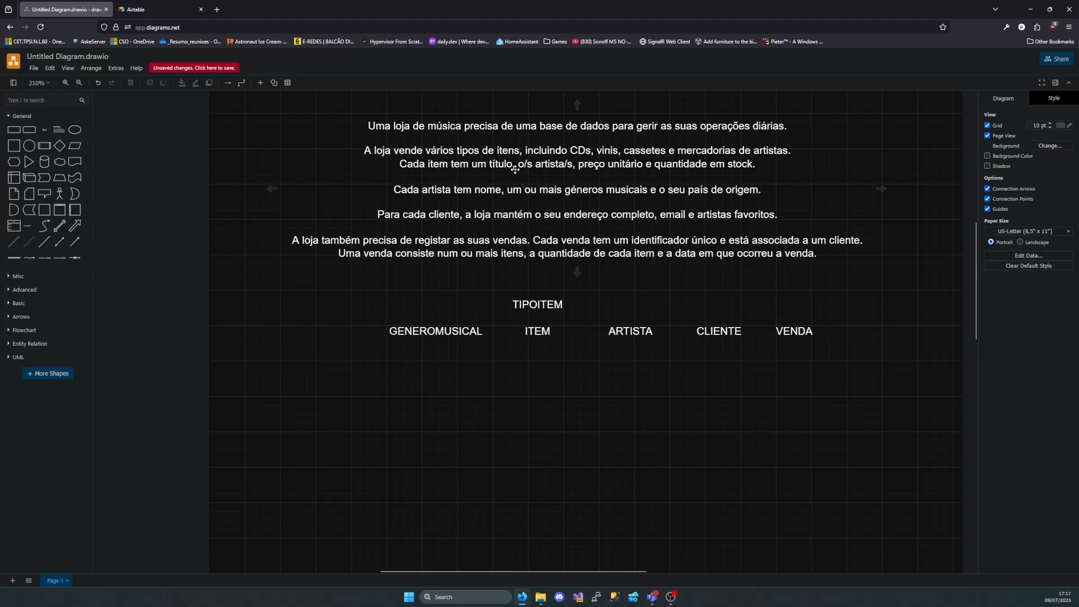
Highlight "o/s artista/s" in the description and move the ITEM and ARTISTA labels side by side into the empty area below the label row
double_click(472, 169)
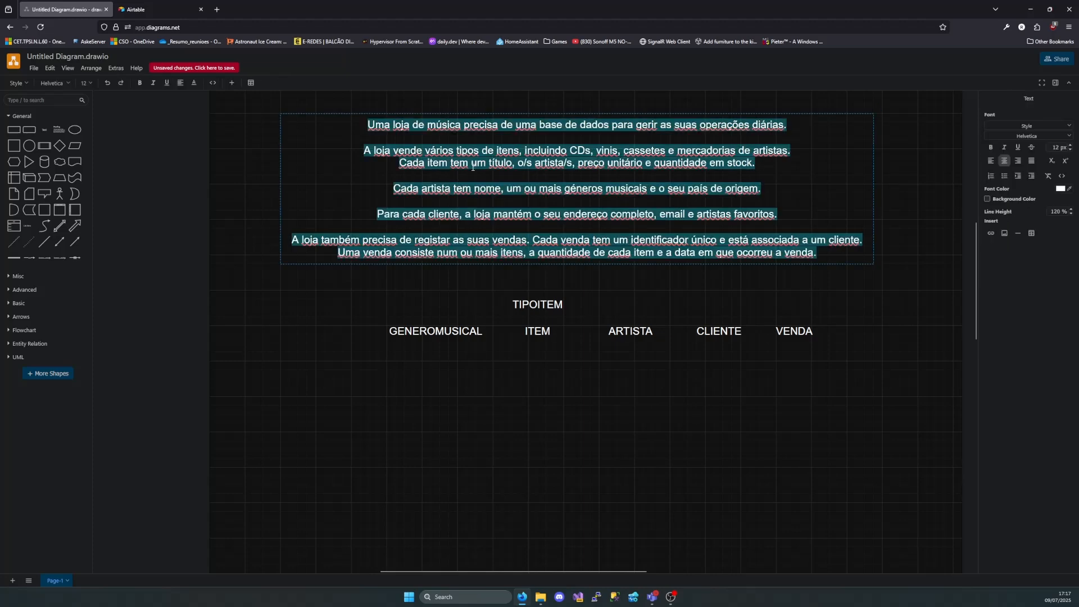
left_click(509, 163)
left_click_drag(515, 164, 573, 165)
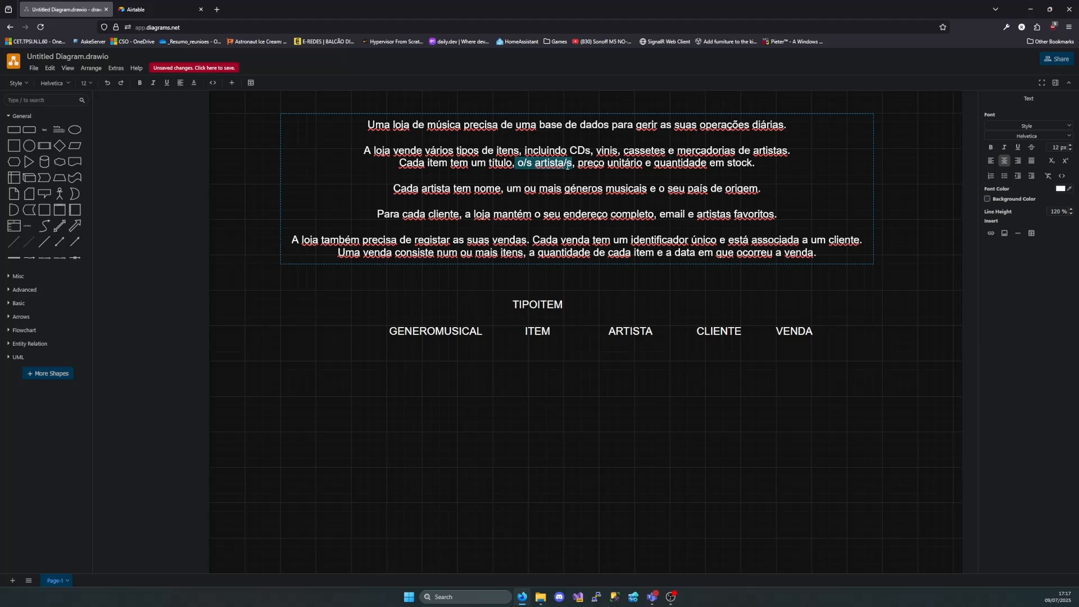
left_click_drag(554, 334, 541, 405)
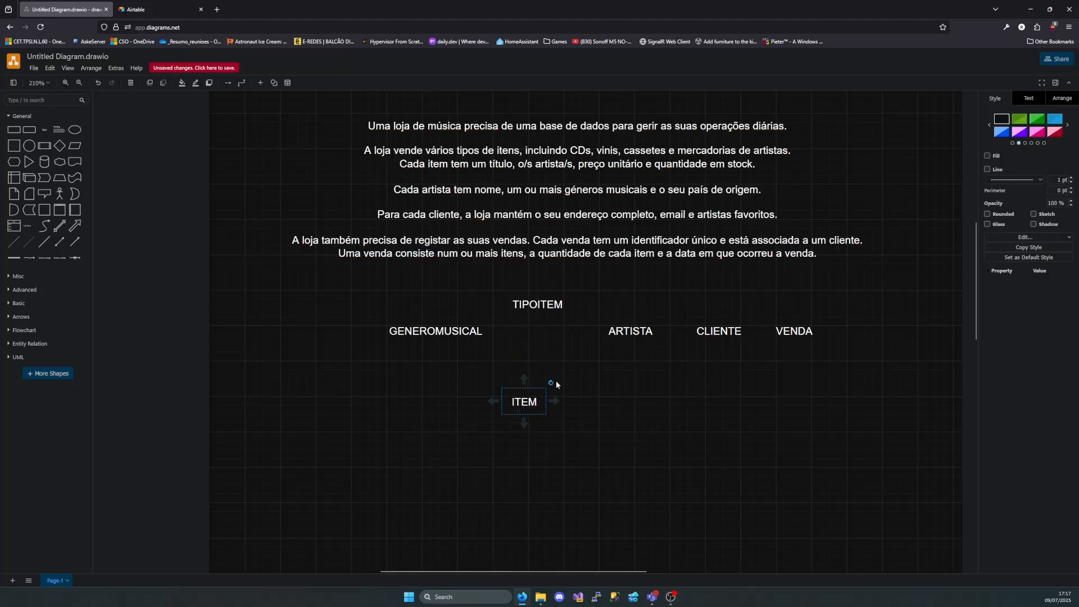
left_click_drag(629, 333, 646, 404)
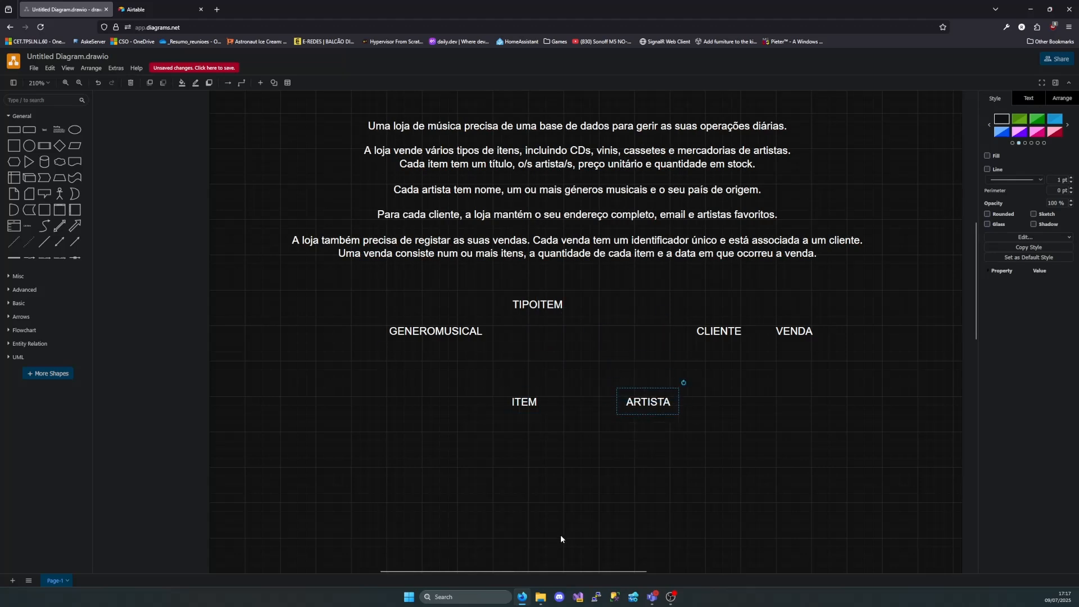
left_click(635, 495)
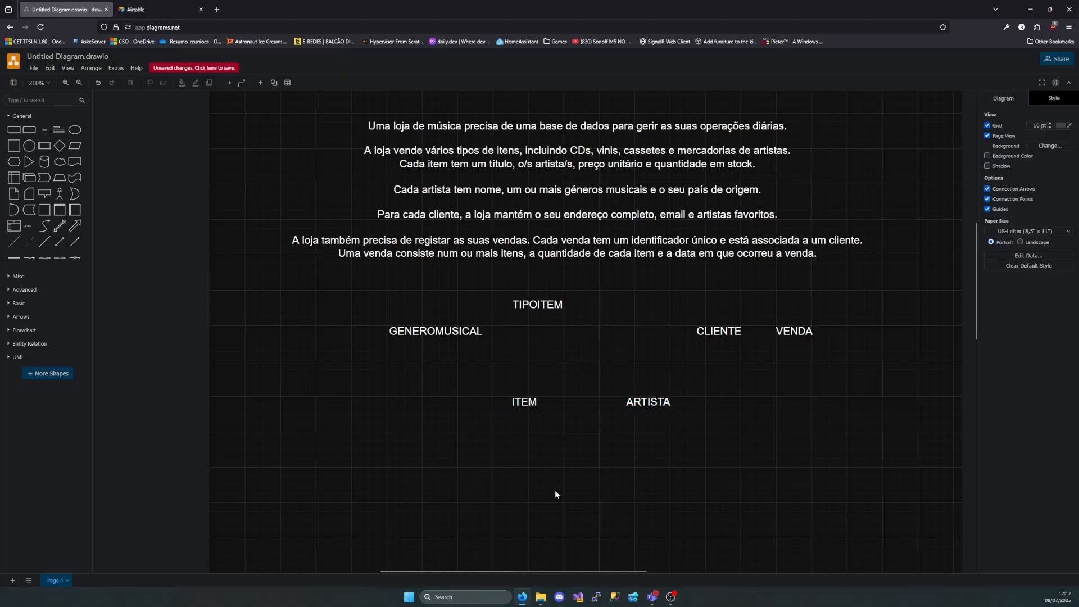
Select ITEM and ARTISTA in turn to compare them, and return both to the label row, with ITEM beneath TIPOITEM
left_click(518, 400)
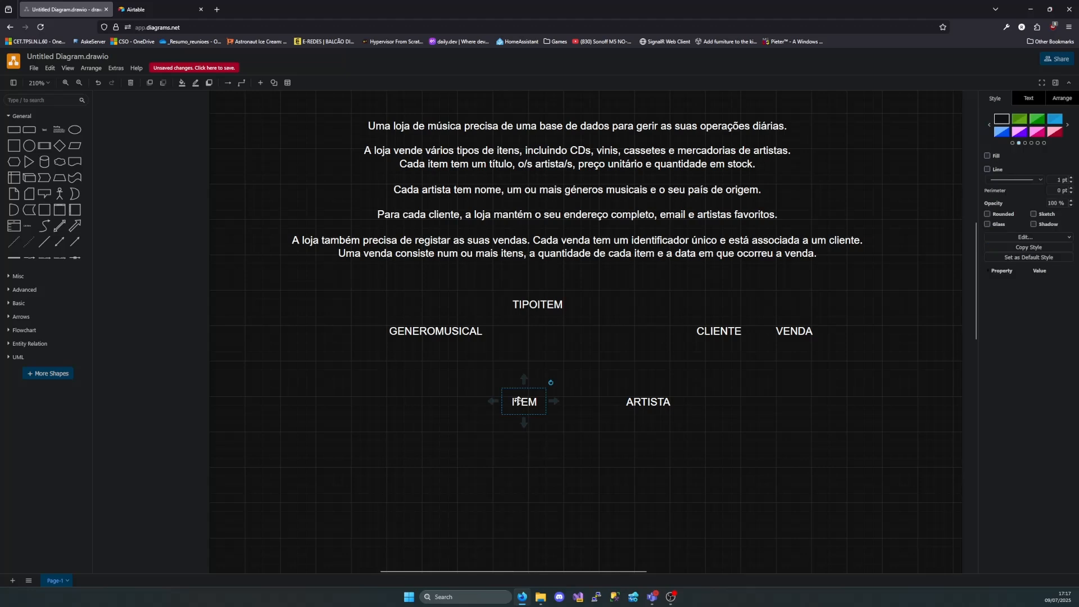
left_click(648, 402)
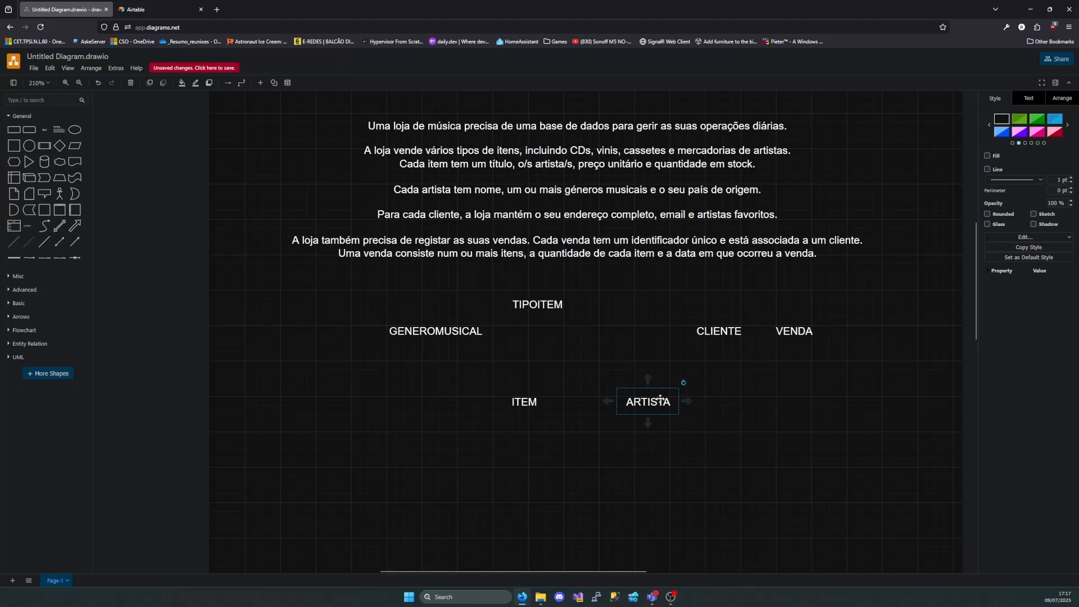
left_click(522, 400)
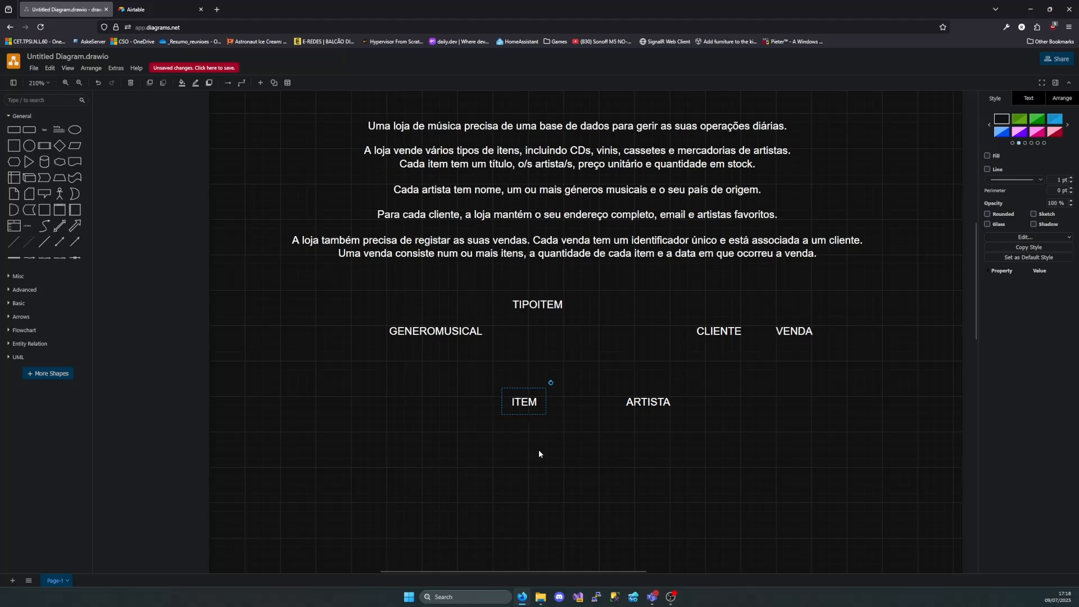
left_click(640, 407)
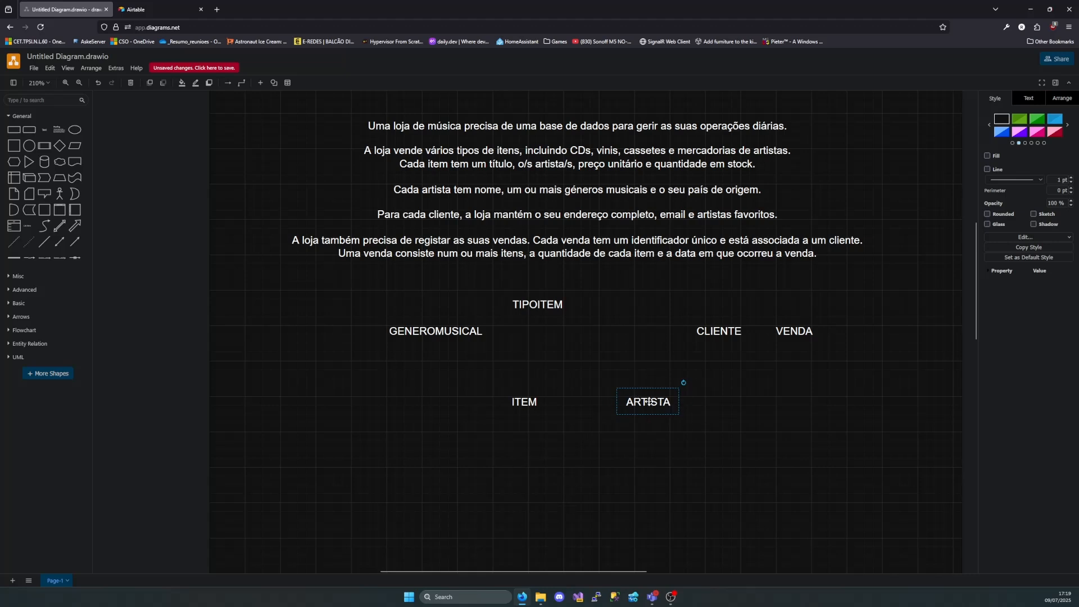
left_click_drag(646, 400, 638, 331)
left_click_drag(524, 402, 542, 332)
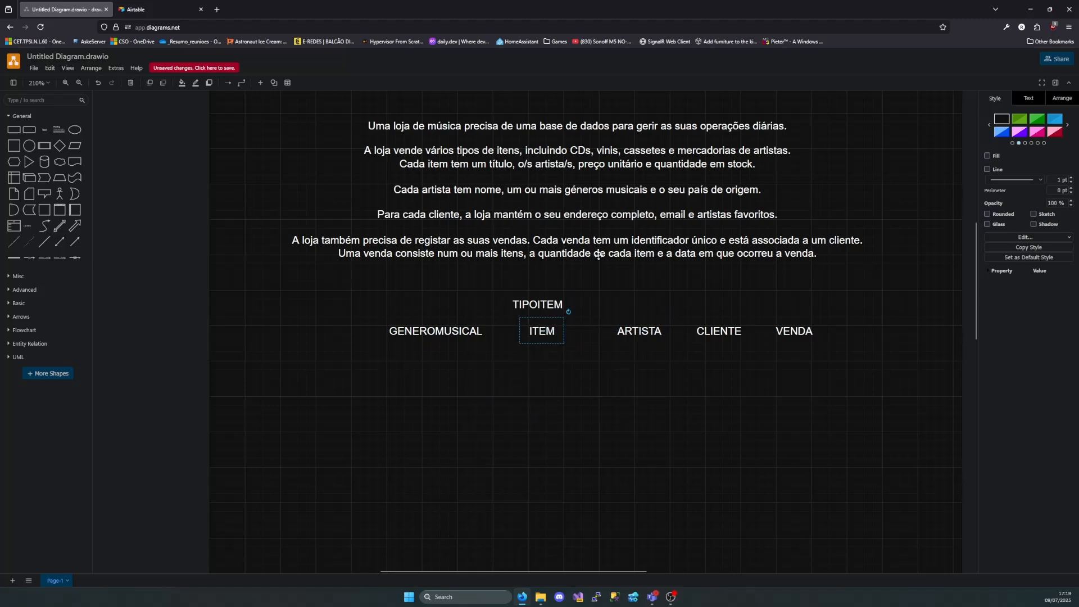
Highlight "um ou mais géneros musicais" in the description and move GENEROMUSICAL and ARTISTA side by side below the label row
left_click(481, 189)
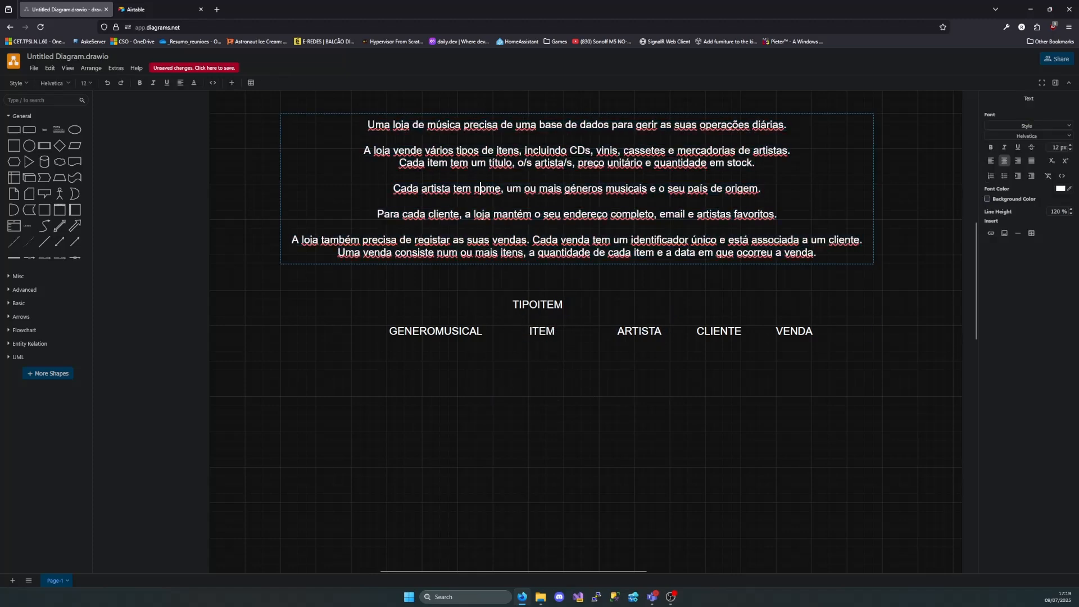
left_click_drag(506, 189, 646, 193)
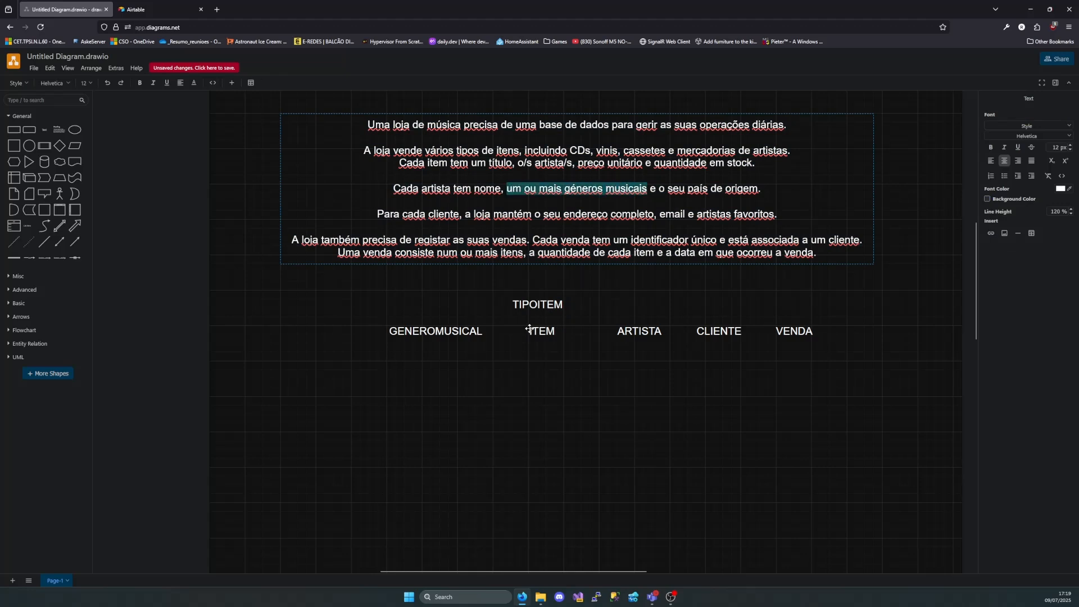
left_click_drag(461, 330, 456, 416)
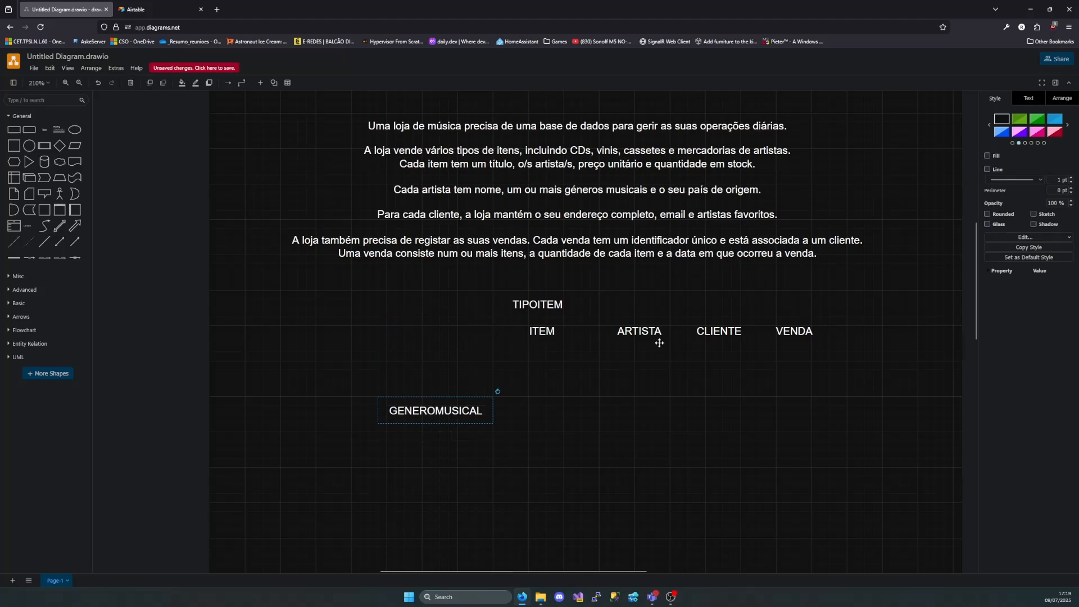
left_click_drag(652, 333, 651, 406)
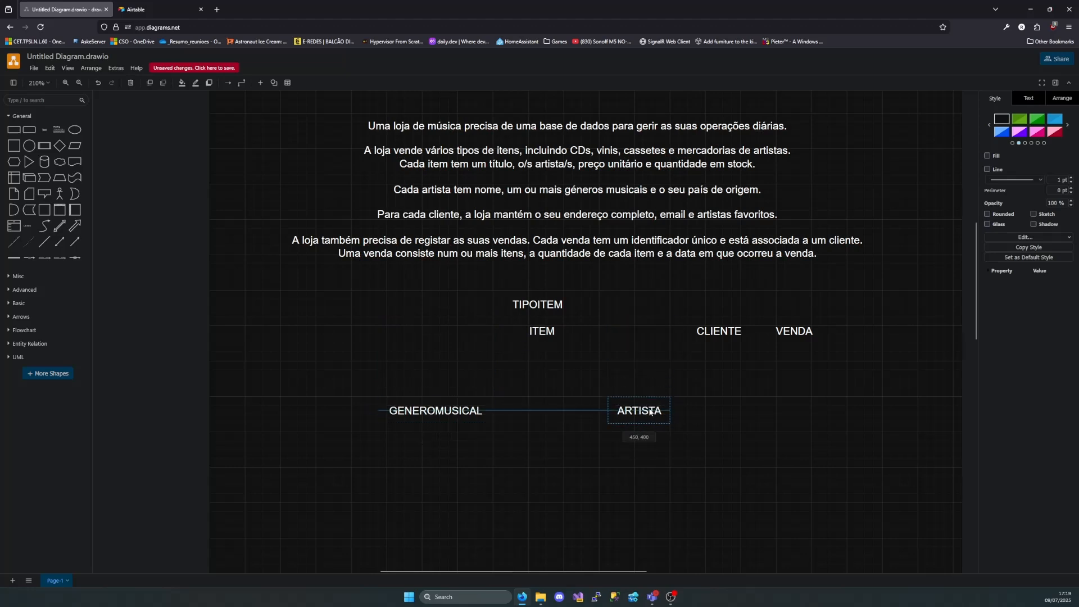
left_click(484, 460)
Examine how GENEROMUSICAL and ARTISTA relate in both directions, selecting each label in turn
left_click(449, 412)
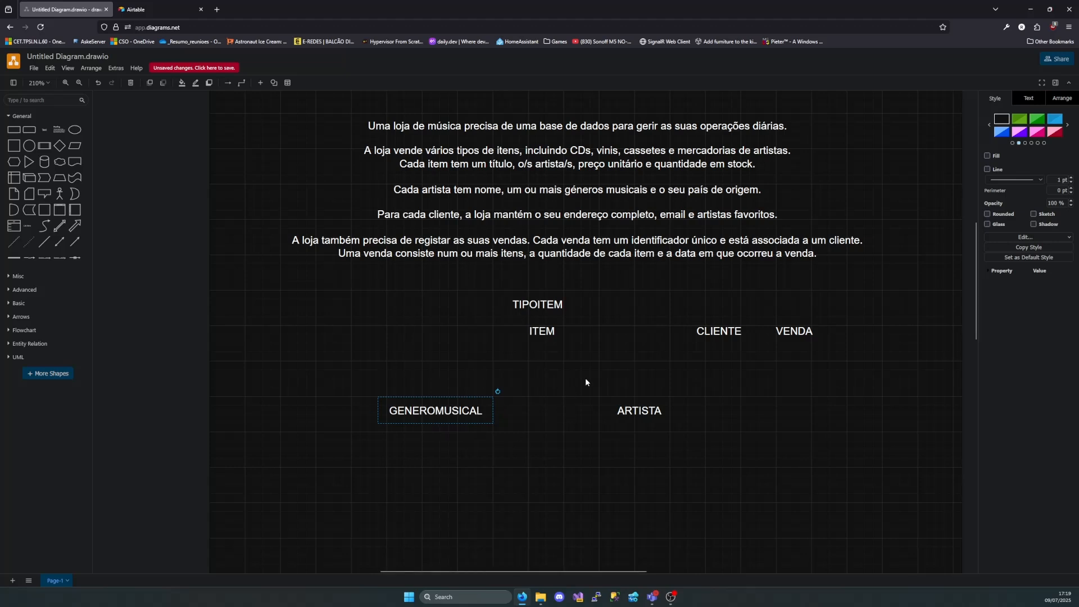
left_click_drag(586, 378, 707, 466)
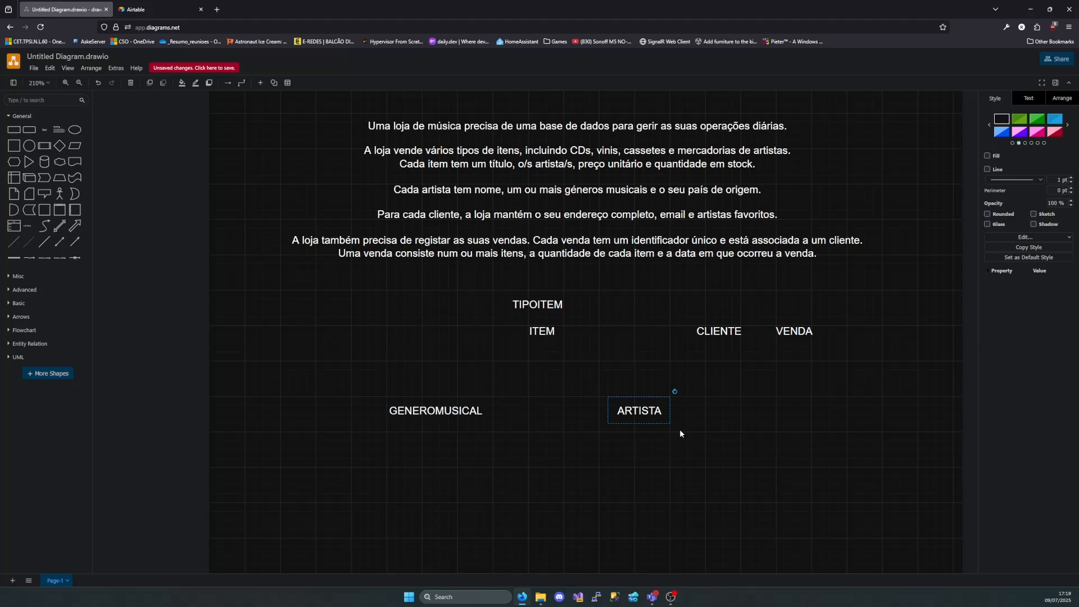
left_click(680, 453)
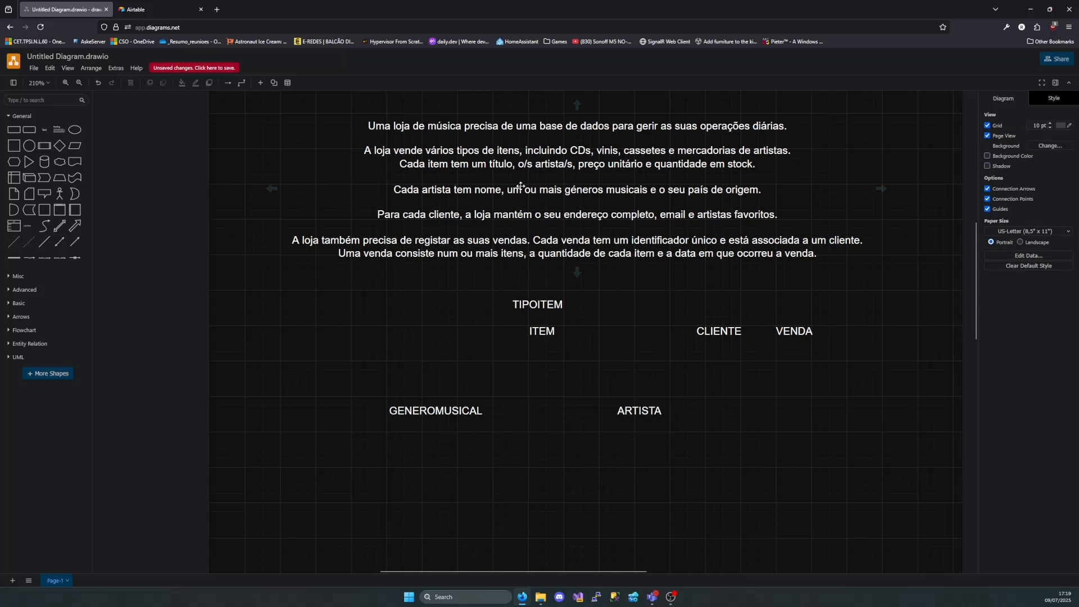
left_click(636, 411)
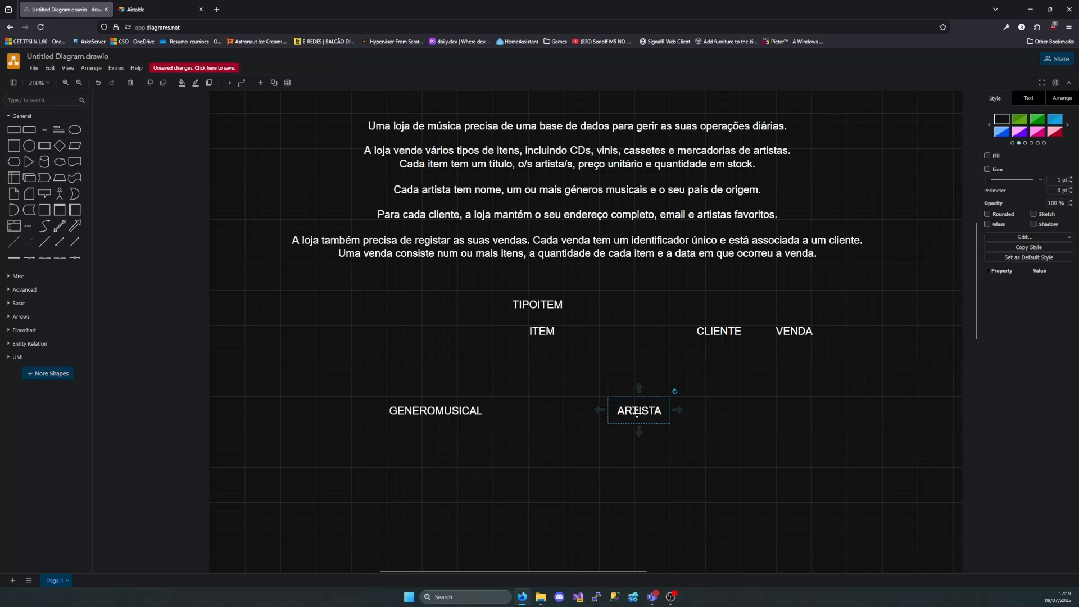
left_click_drag(429, 431, 493, 430)
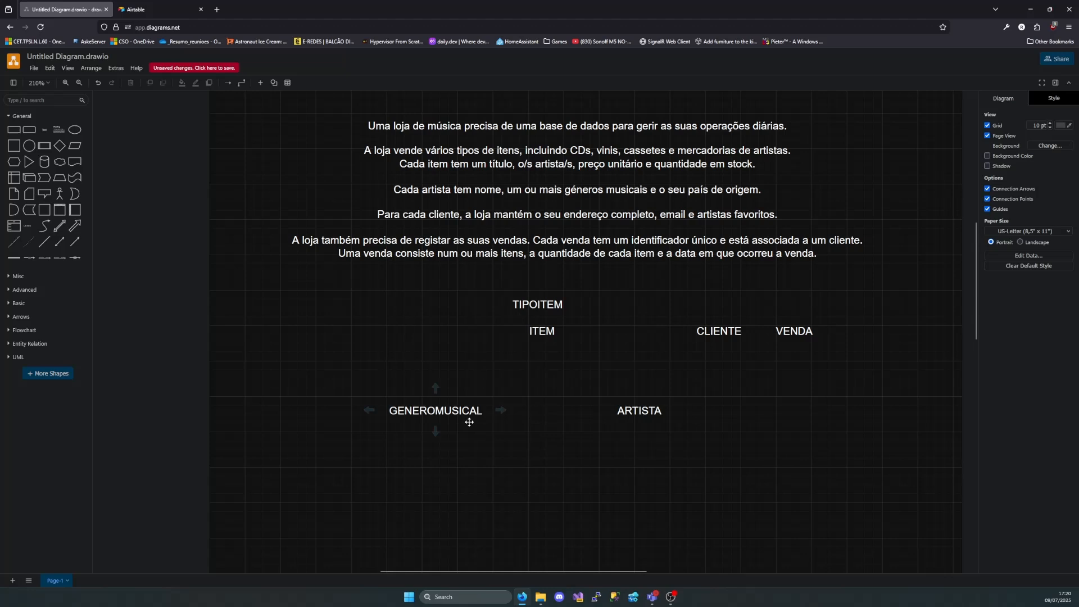
left_click(417, 409)
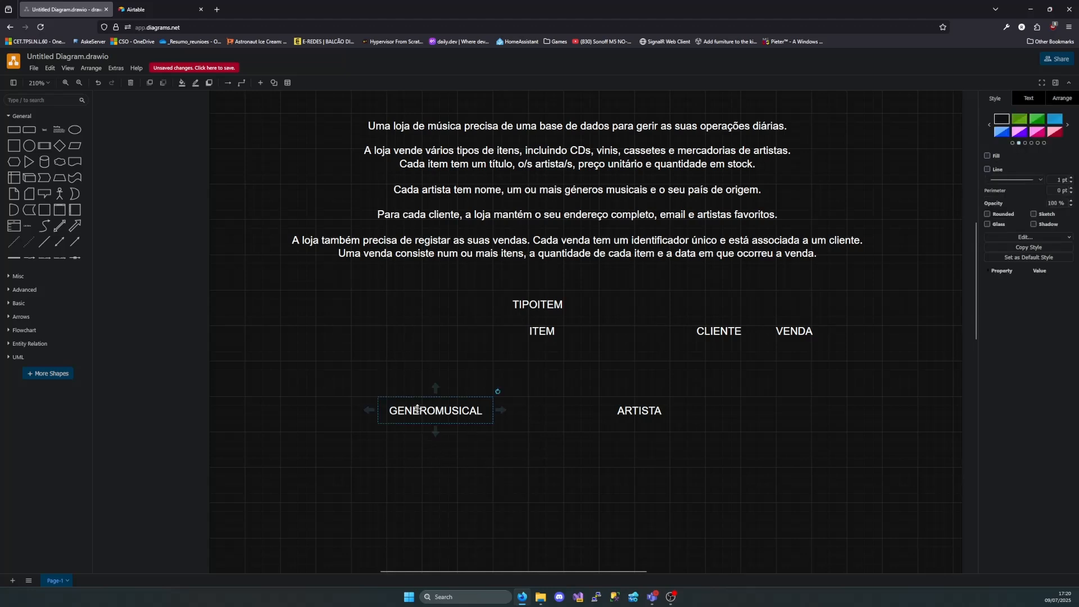
left_click(629, 411)
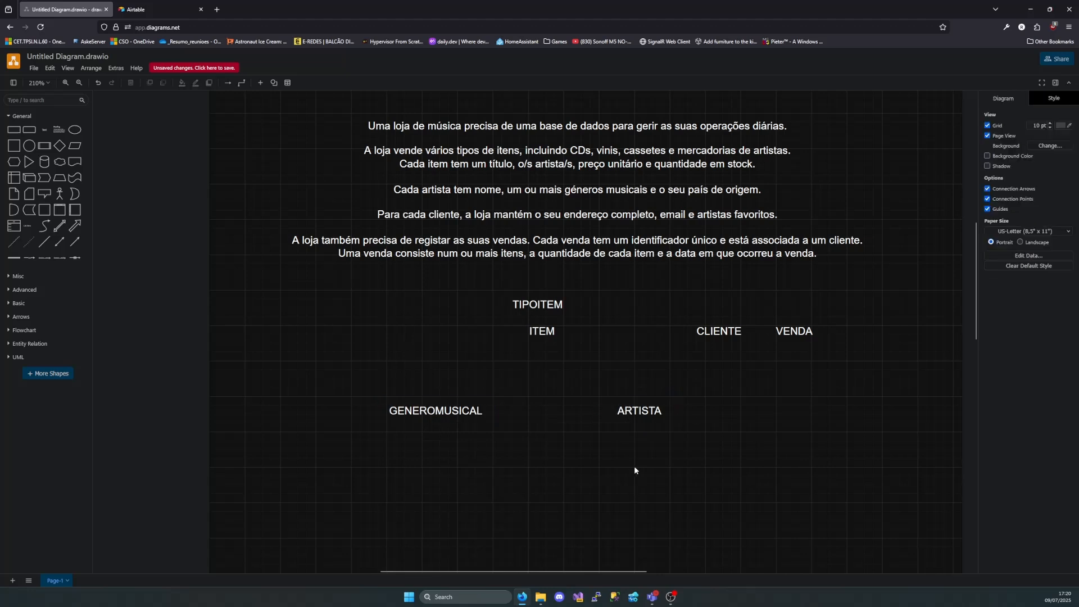
left_click(446, 416)
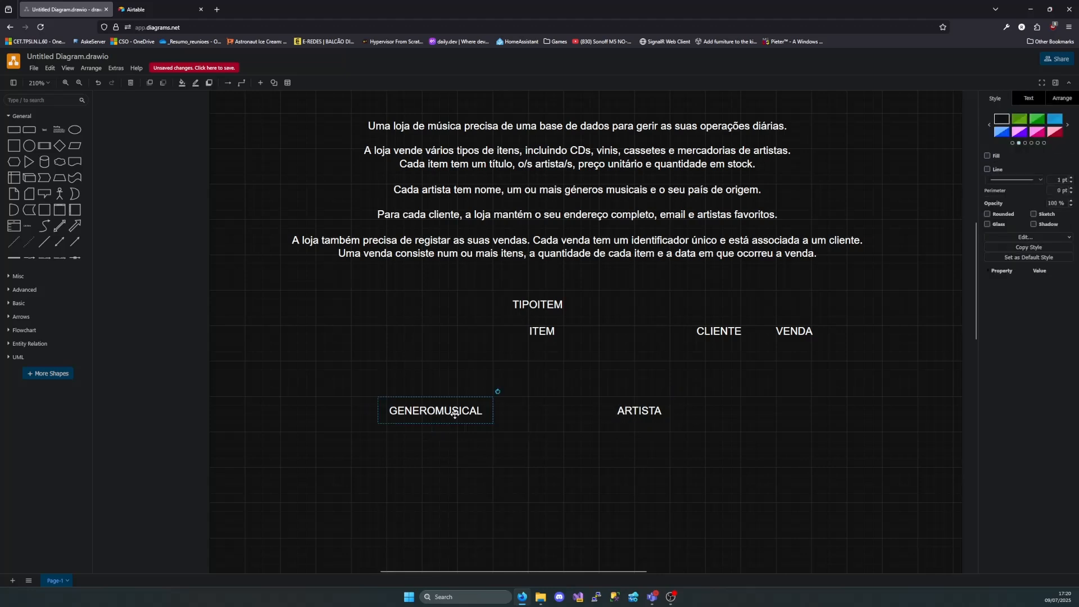
left_click(622, 411)
left_click(482, 411)
left_click(624, 412)
Return GENEROMUSICAL to the label row before ITEM and set CLIENTE and ARTISTA apart in the empty area below the row
left_click_drag(469, 415, 408, 332)
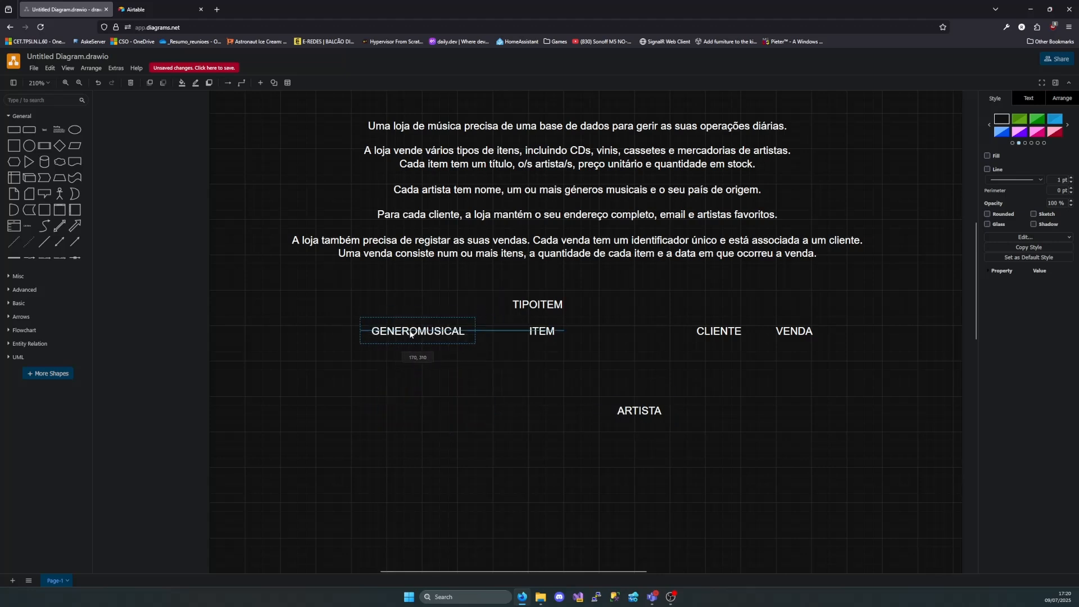
left_click_drag(626, 405, 629, 331)
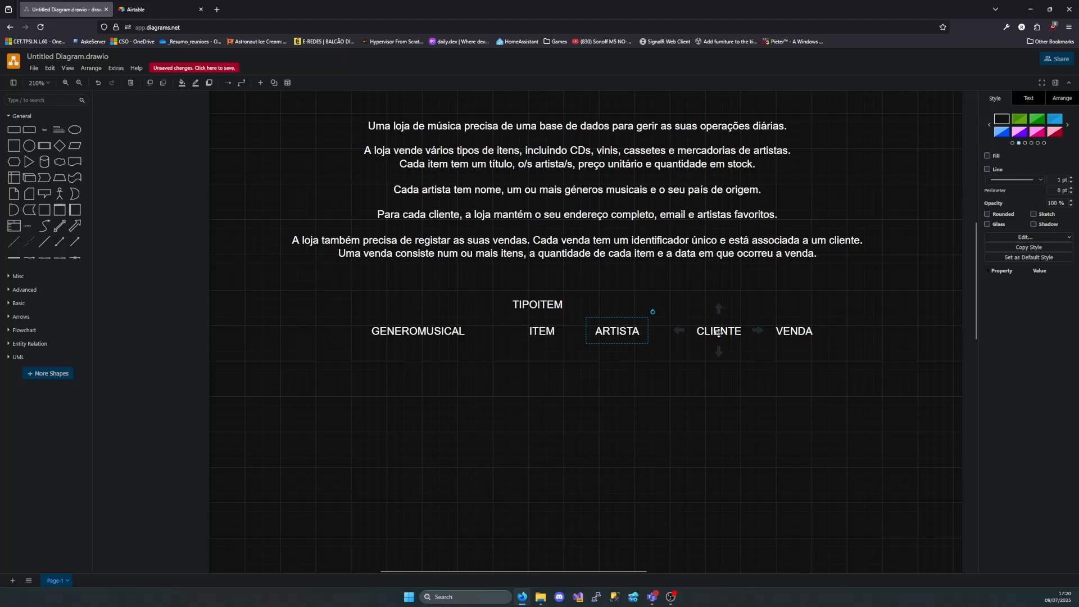
left_click_drag(705, 340, 361, 439)
left_click_drag(629, 331, 670, 434)
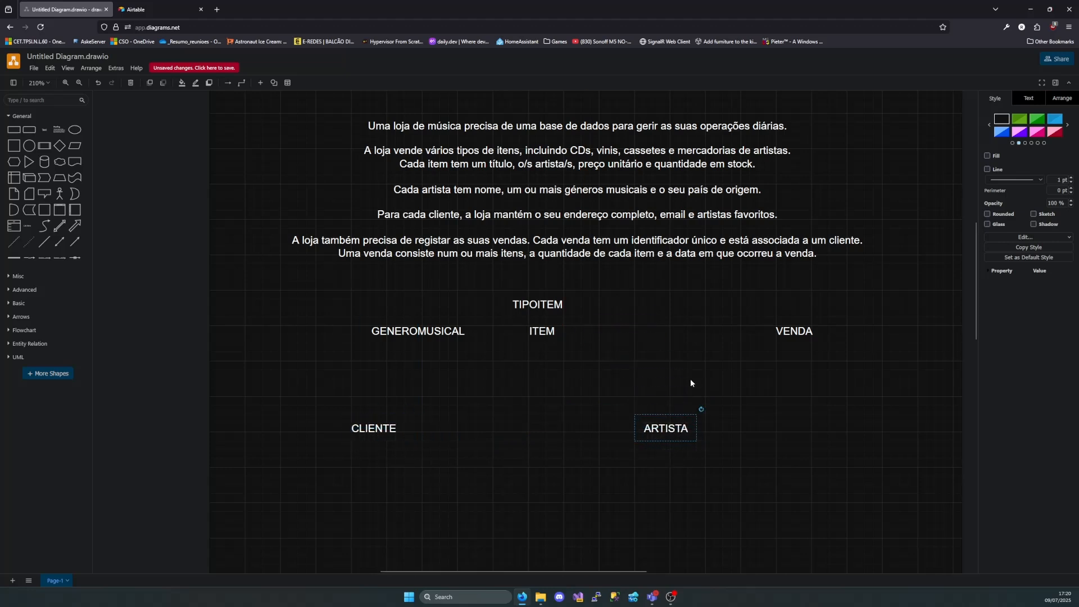
left_click(691, 379)
Examine how CLIENTE and ARTISTA relate in both directions, selecting each label in turn
left_click(376, 429)
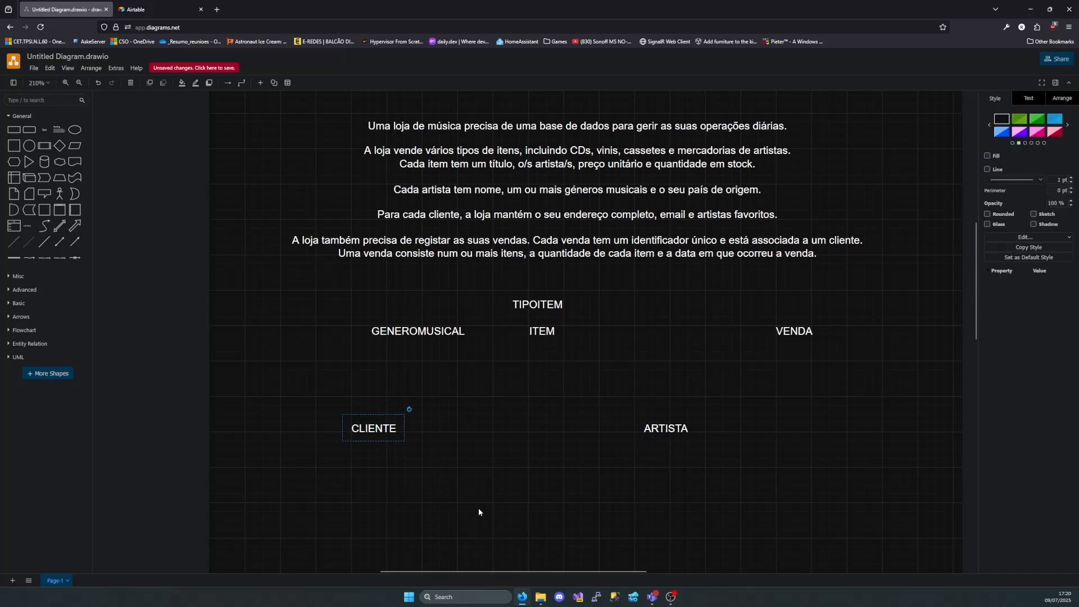
left_click(675, 430)
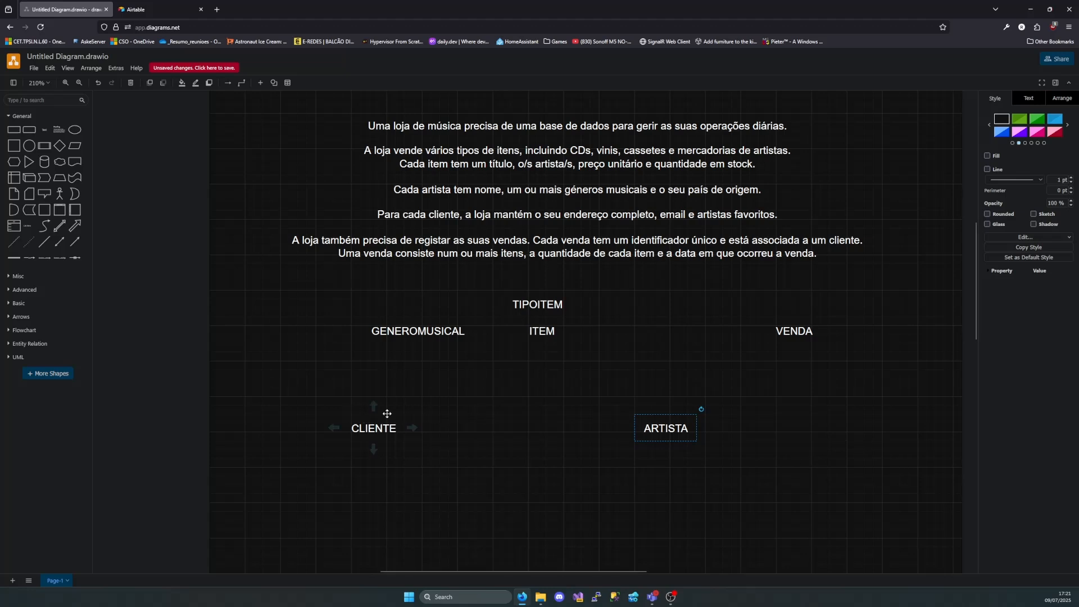
left_click(628, 420)
left_click(668, 434)
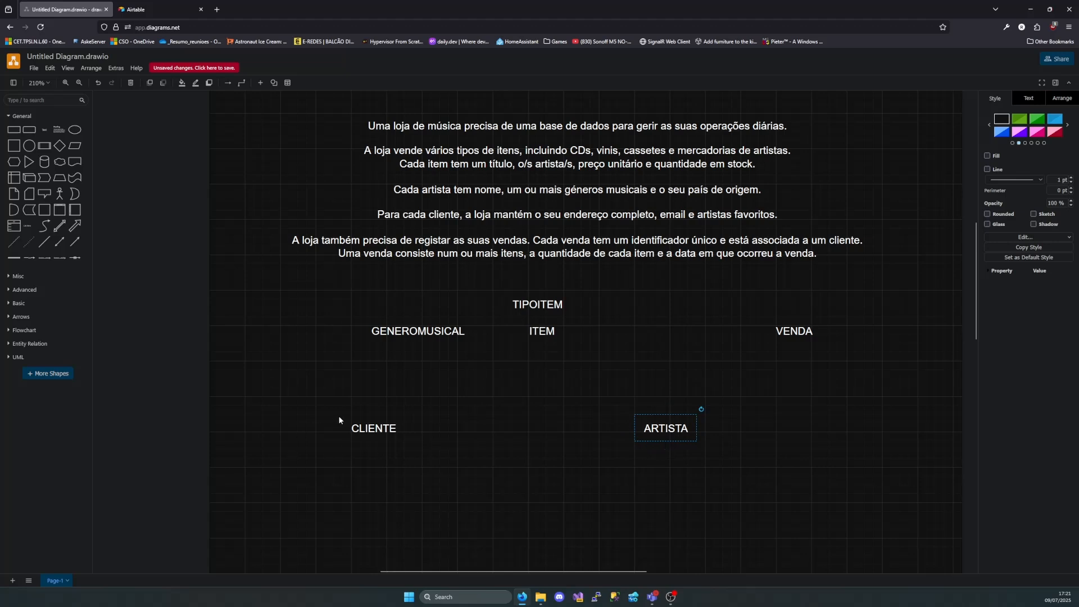
left_click(406, 448)
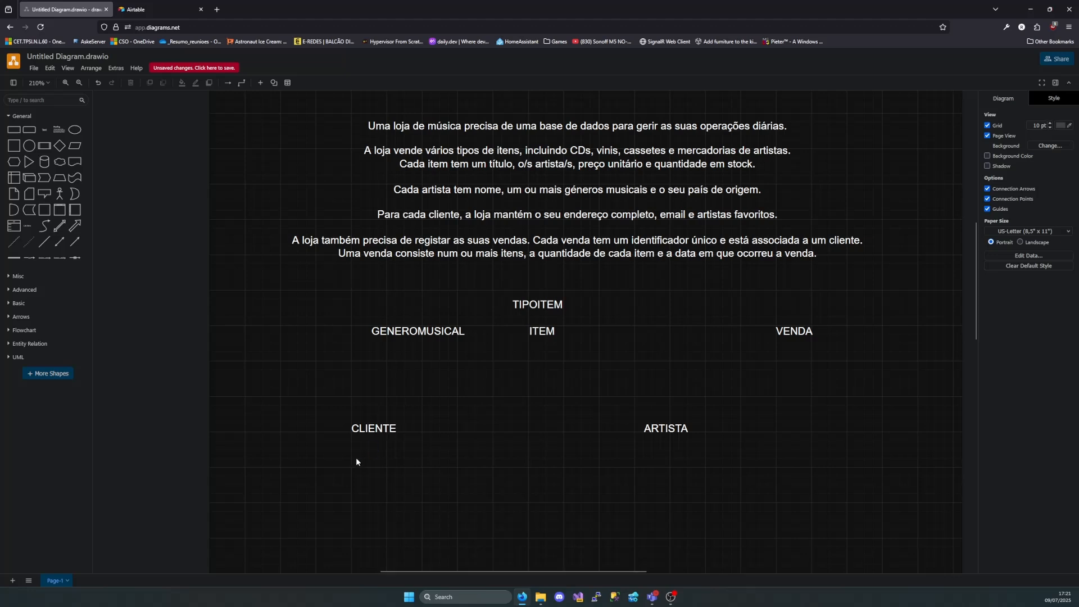
left_click(377, 430)
left_click(667, 433)
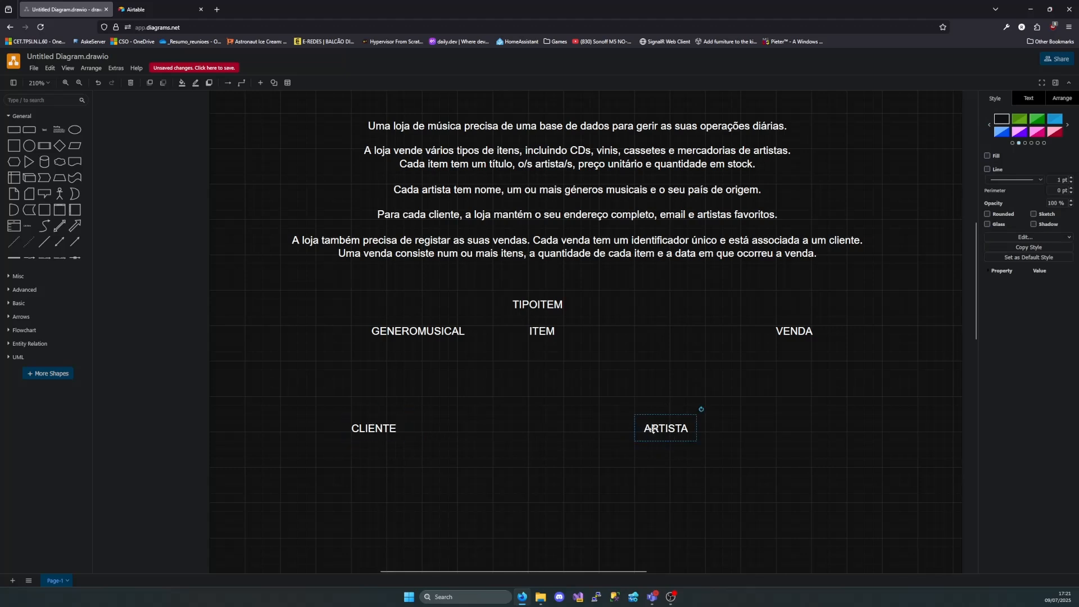
left_click_drag(654, 433, 606, 433)
left_click(435, 464)
left_click(393, 434)
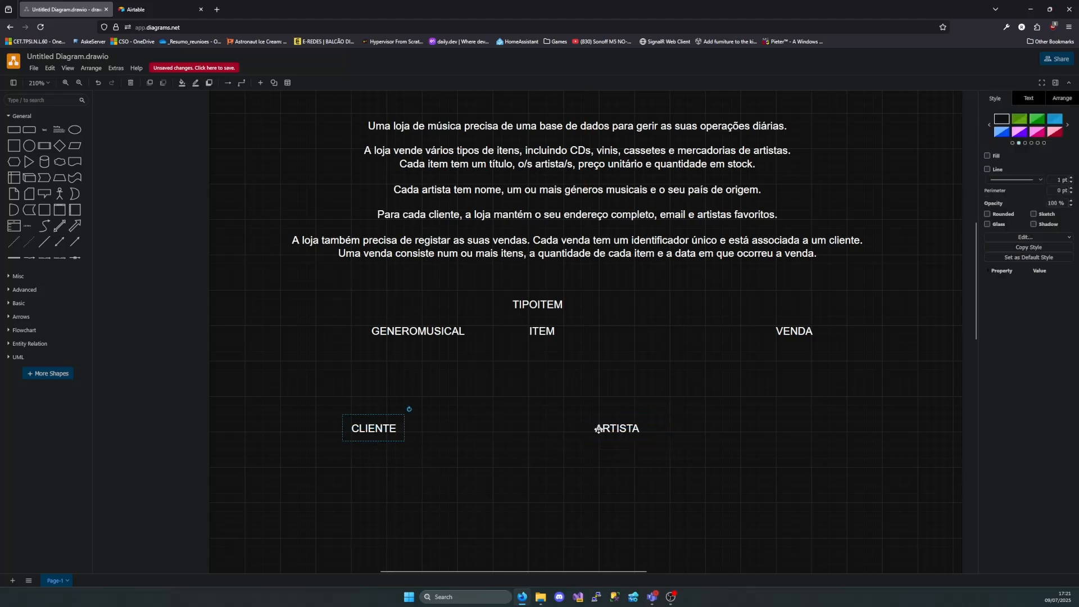
left_click(599, 431)
left_click(360, 434)
Arrange CLIENTE, GENEROMUSICAL, ARTISTA and VENDA in the same row as TIPOITEM, with CLIENTE first and VENDA last
left_click_drag(360, 434, 650, 309)
left_click_drag(623, 423, 742, 298)
left_click_drag(792, 325, 818, 299)
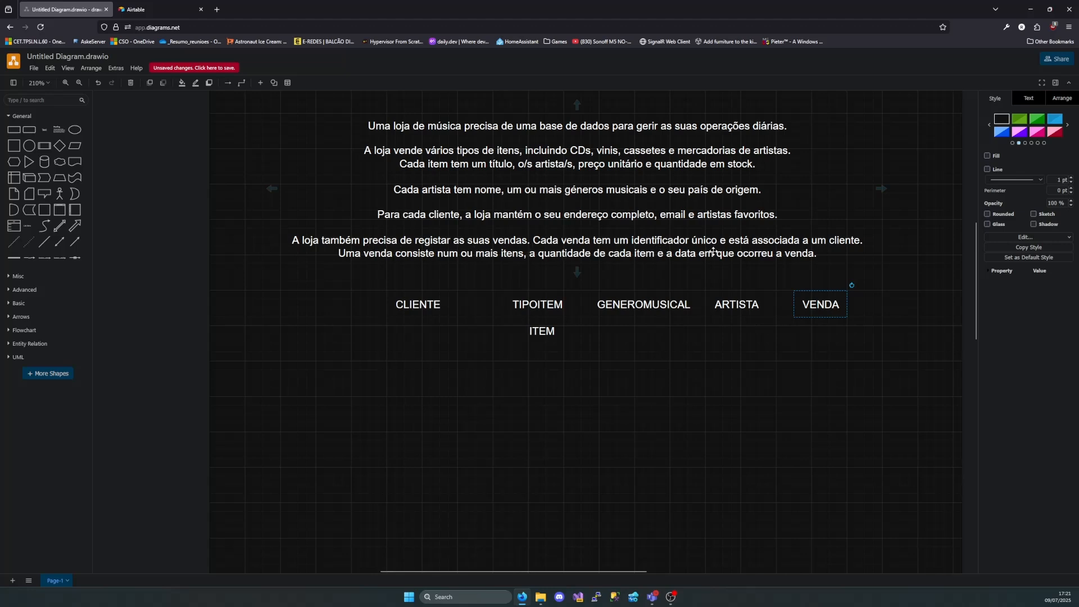
Move VENDA and CLIENTE side by side into the empty area below the other labels, CLIENTE first, and mark each one out for comparison
left_click_drag(814, 308, 656, 469)
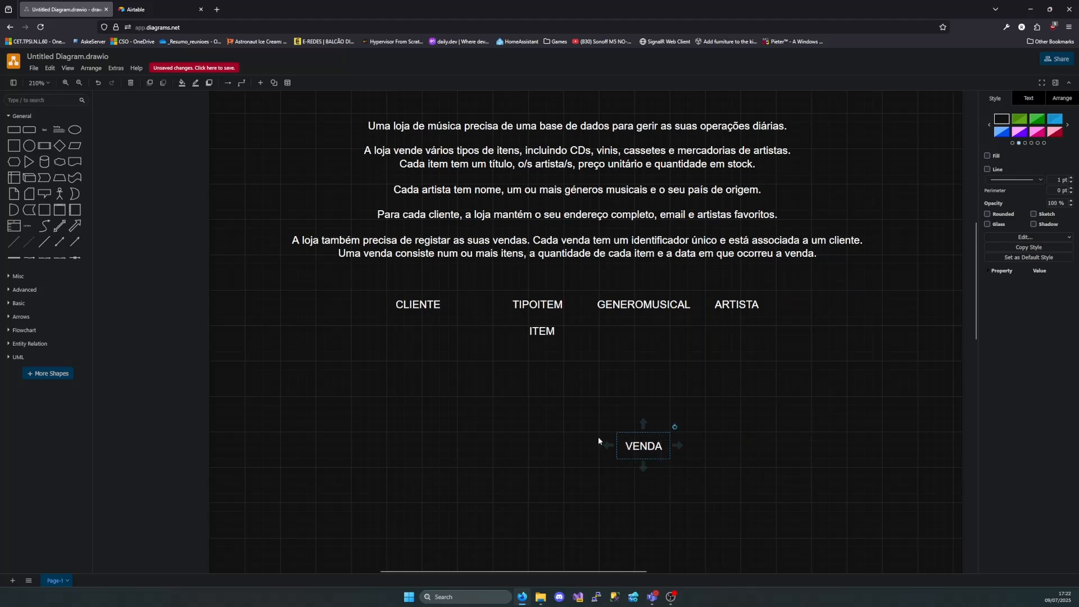
left_click_drag(426, 312, 541, 454)
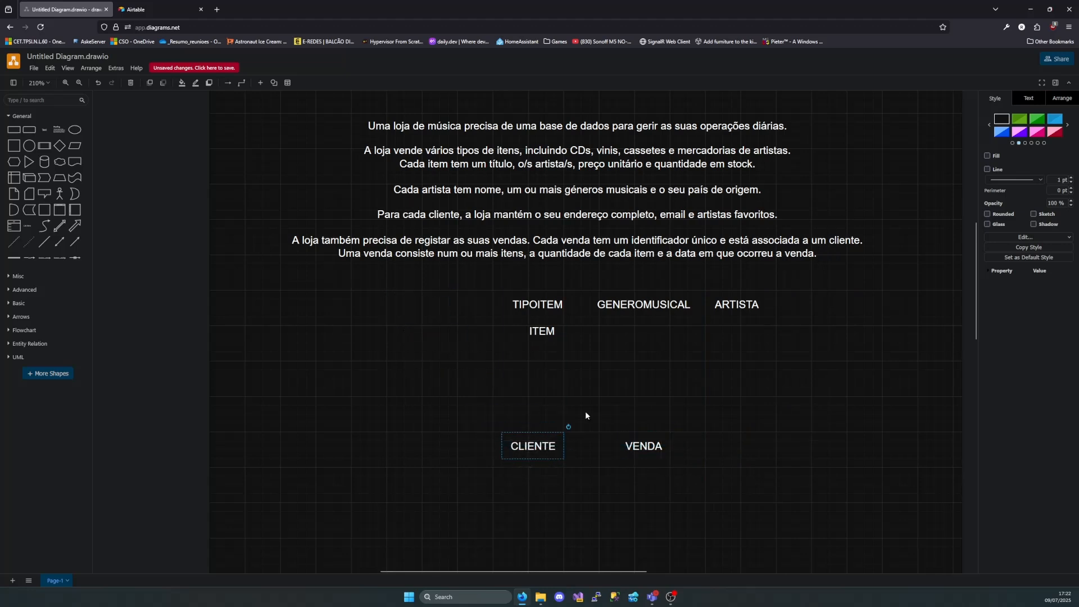
left_click_drag(482, 430, 573, 482)
left_click_drag(596, 420, 700, 473)
left_click(687, 454)
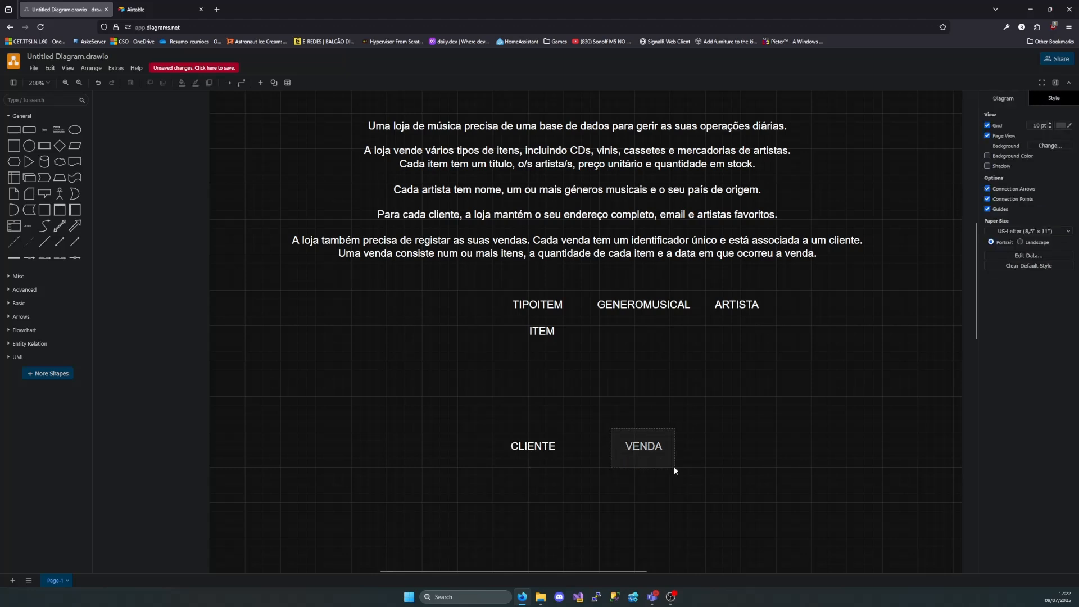
Examine how CLIENTE and VENDA relate in both directions, selecting and marking out each label in turn
left_click(655, 453)
left_click(639, 402)
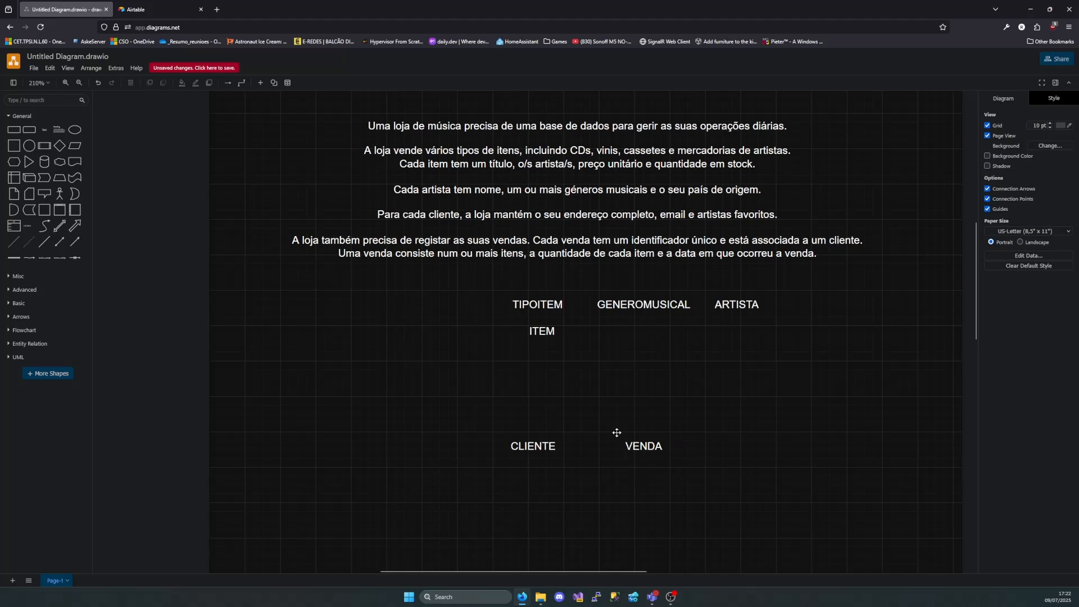
mouse_move(617, 432)
left_mouse_down()
mouse_move(662, 465)
mouse_move(627, 433)
left_mouse_up()
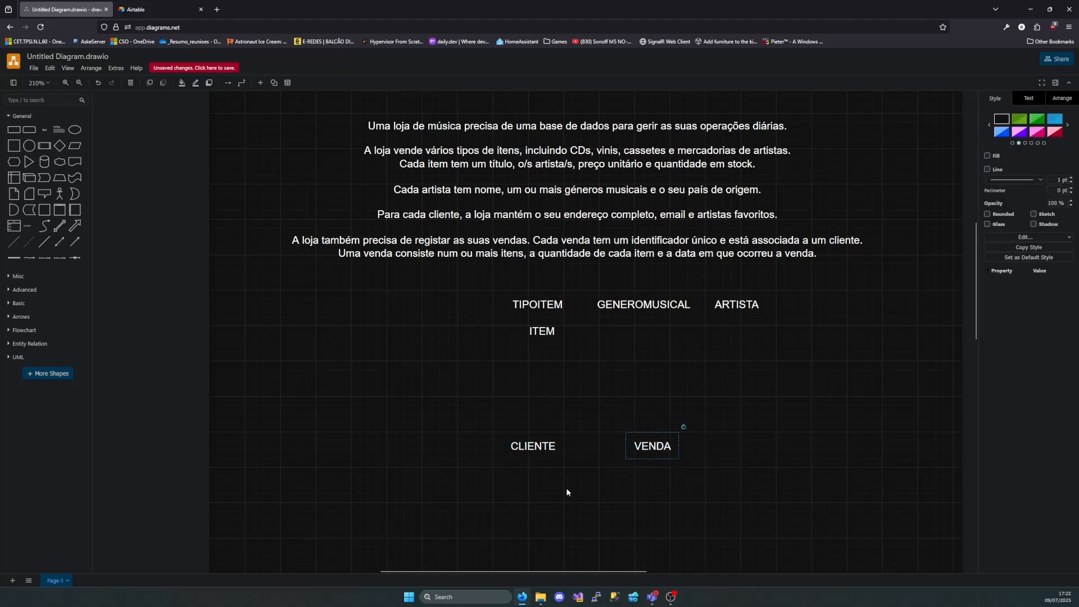
left_click(526, 450)
left_click(651, 445)
left_click(720, 458)
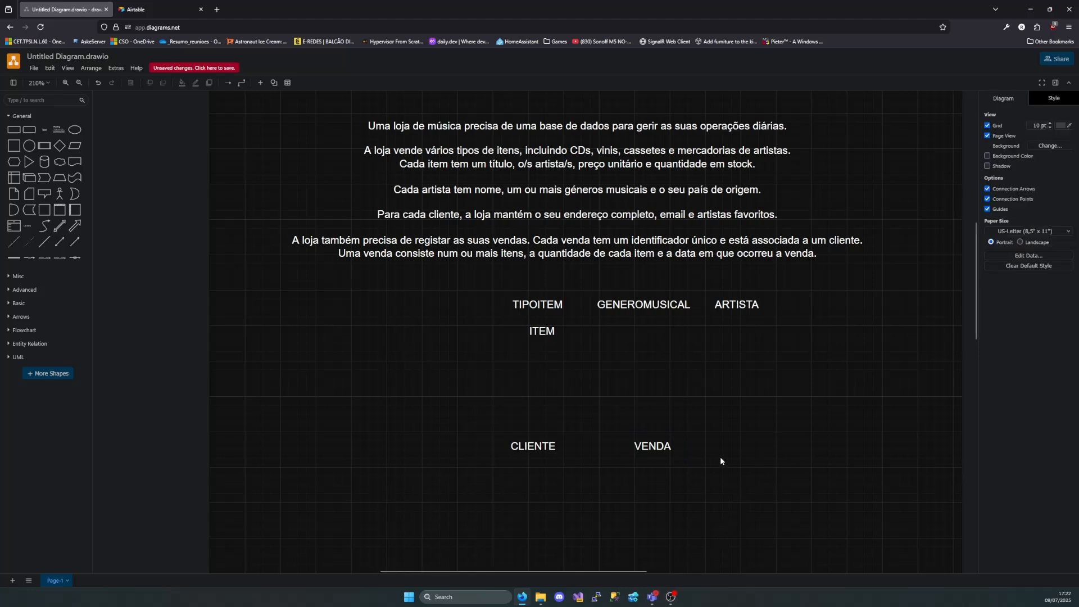
left_click(642, 448)
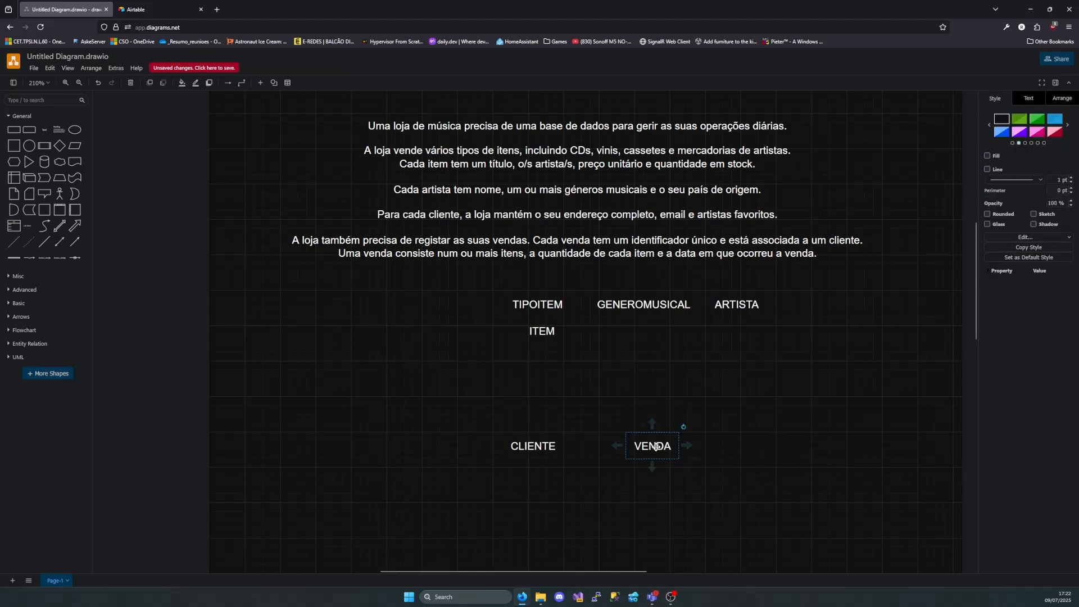
left_click(540, 445)
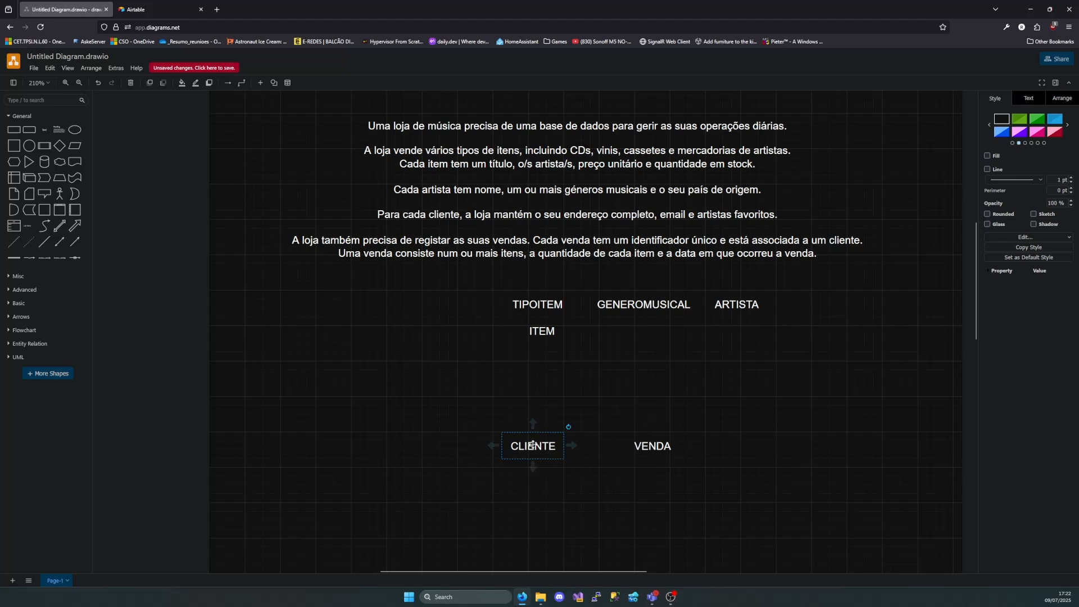
left_click_drag(487, 420, 585, 491)
left_click_drag(618, 421, 707, 495)
left_click(538, 450)
left_click(651, 450)
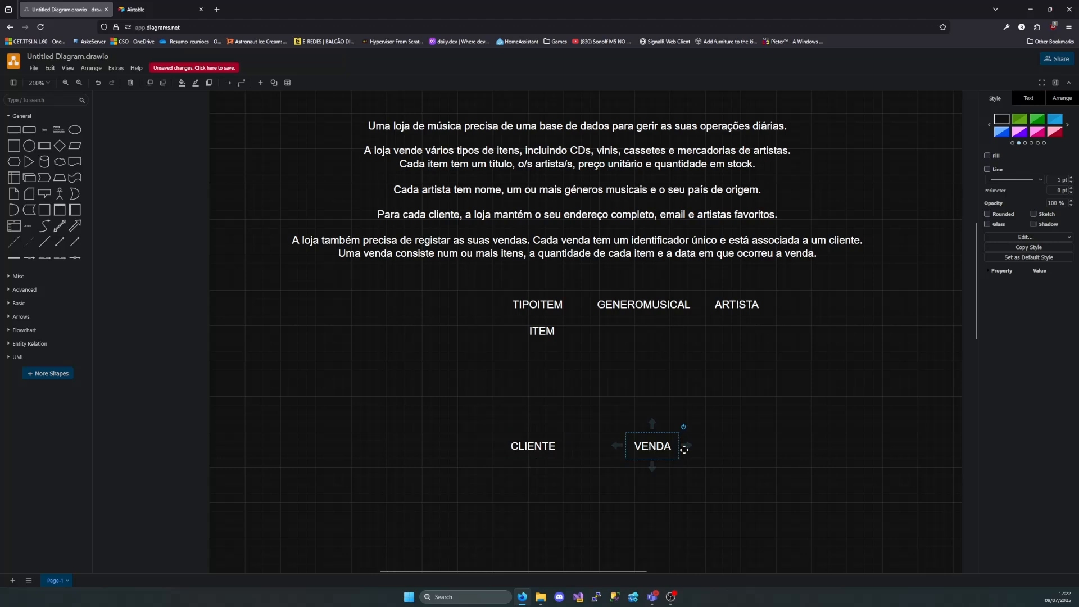
left_click(533, 447)
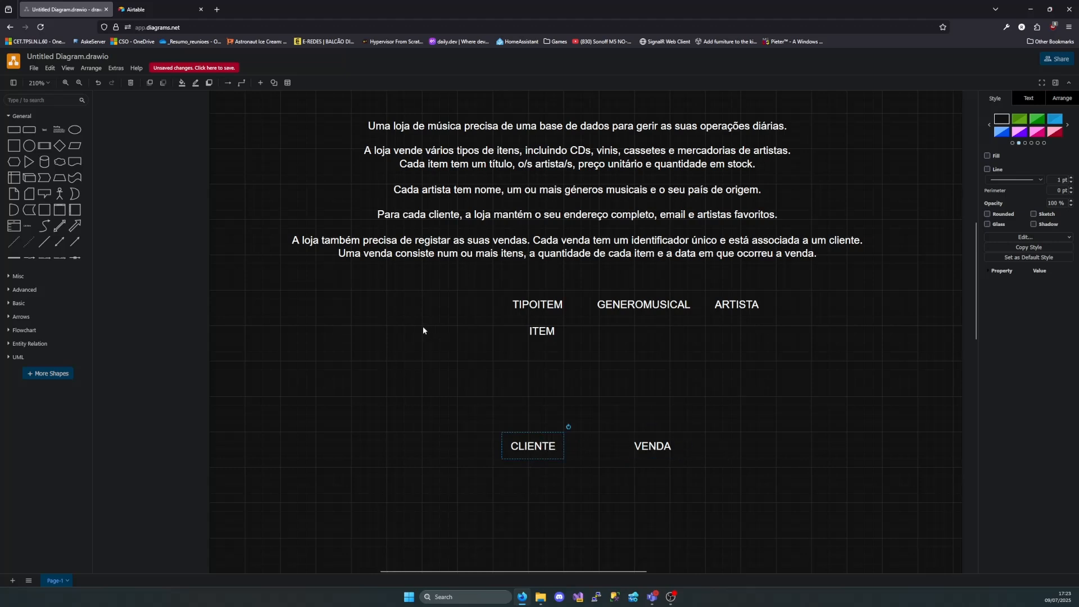
Return CLIENTE to the label row before TIPOITEM and set VENDA and ITEM apart in the empty area below, VENDA first
left_click_drag(543, 447, 454, 305)
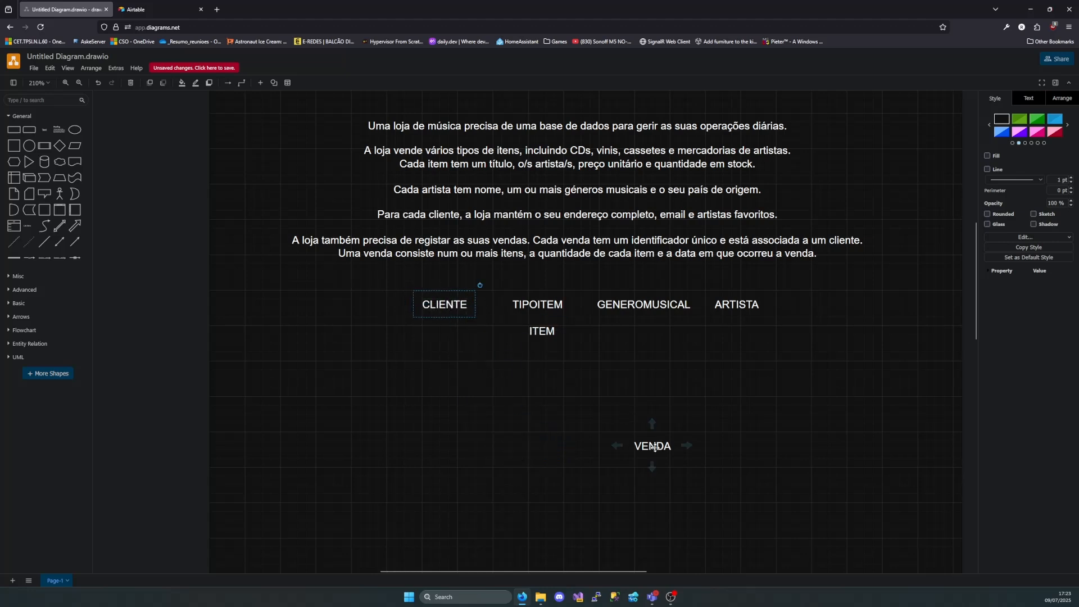
left_click_drag(639, 448, 418, 448)
left_click_drag(554, 335, 677, 450)
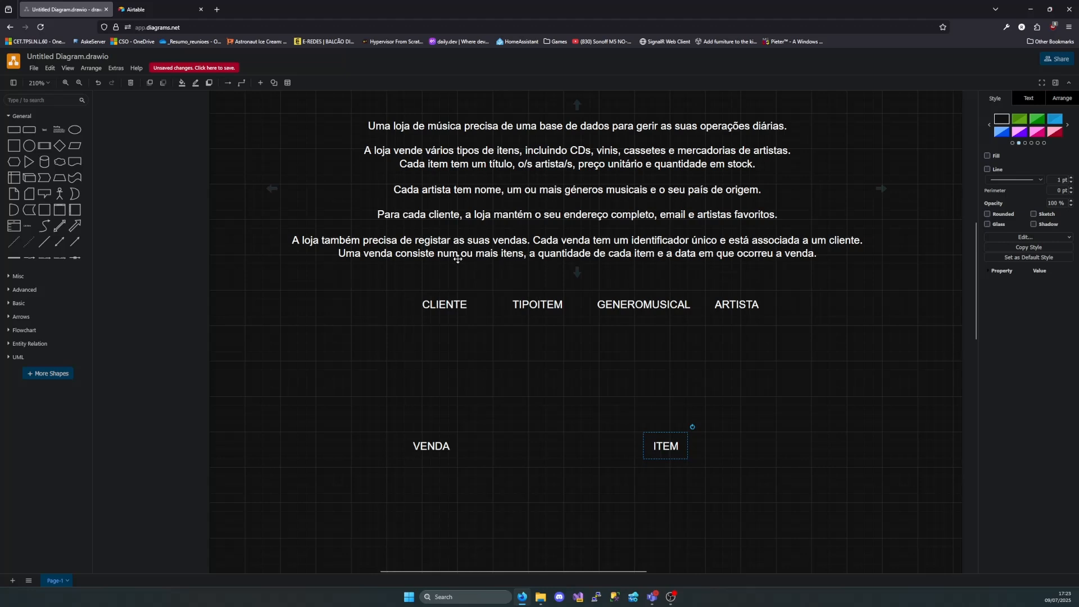
Examine the description's last sentence about the items, quantities and date of a sale, highlighting its final words
left_click(485, 257)
double_click(523, 253)
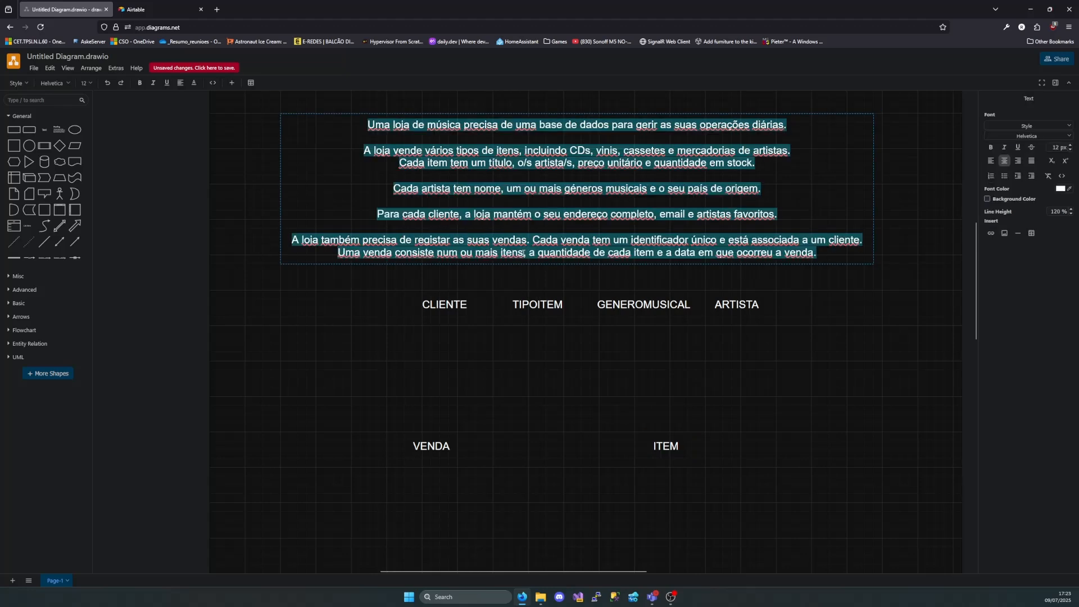
left_click(524, 253)
left_click_drag(538, 254, 635, 259)
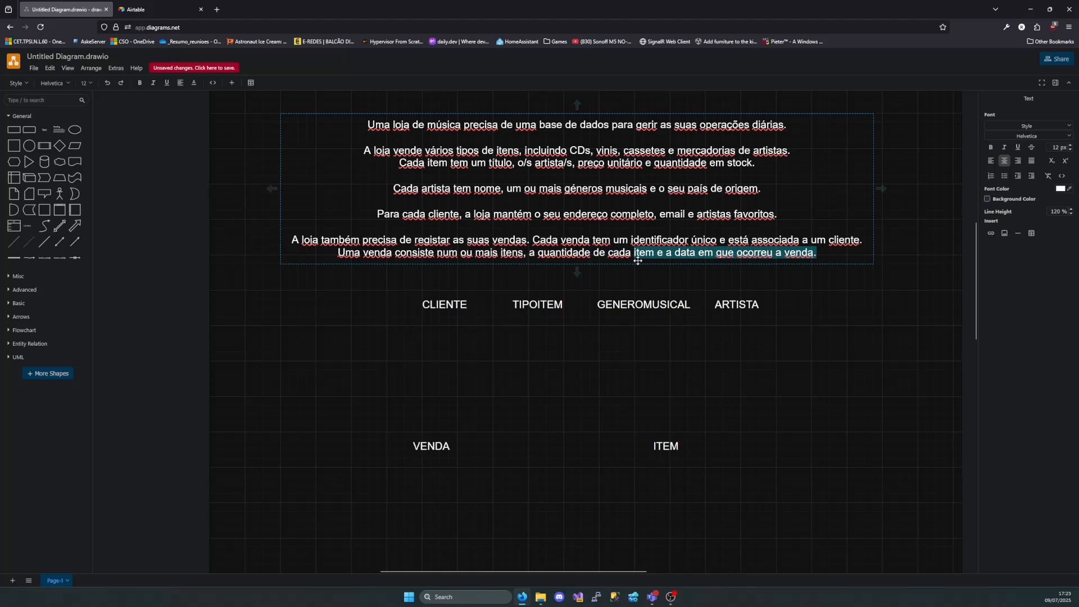
left_click(423, 412)
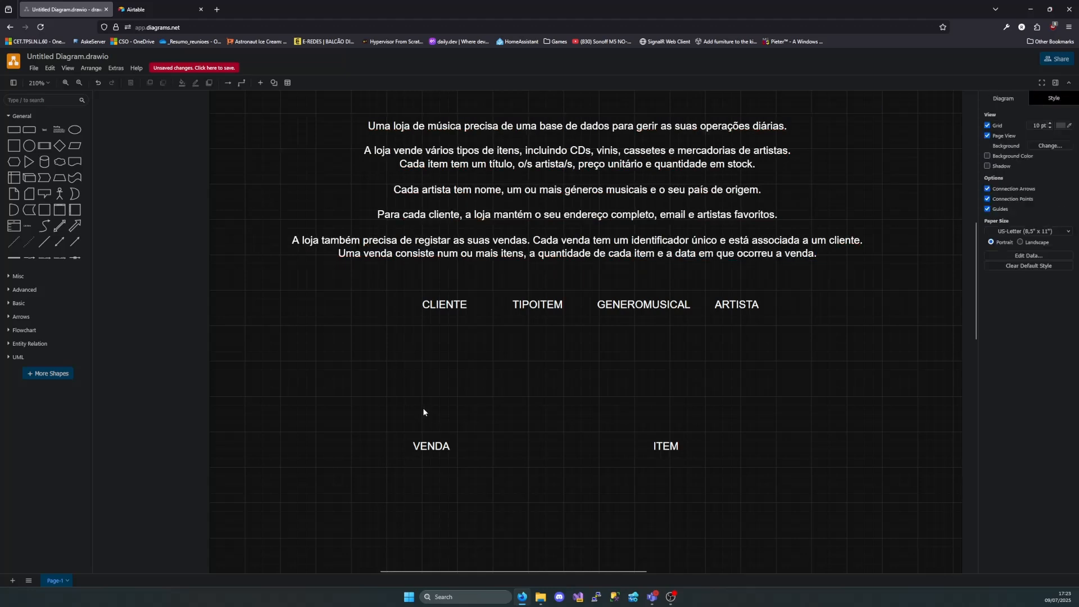
Examine how VENDA and ITEM relate in both directions, selecting each label and marking out VENDA
left_click(425, 445)
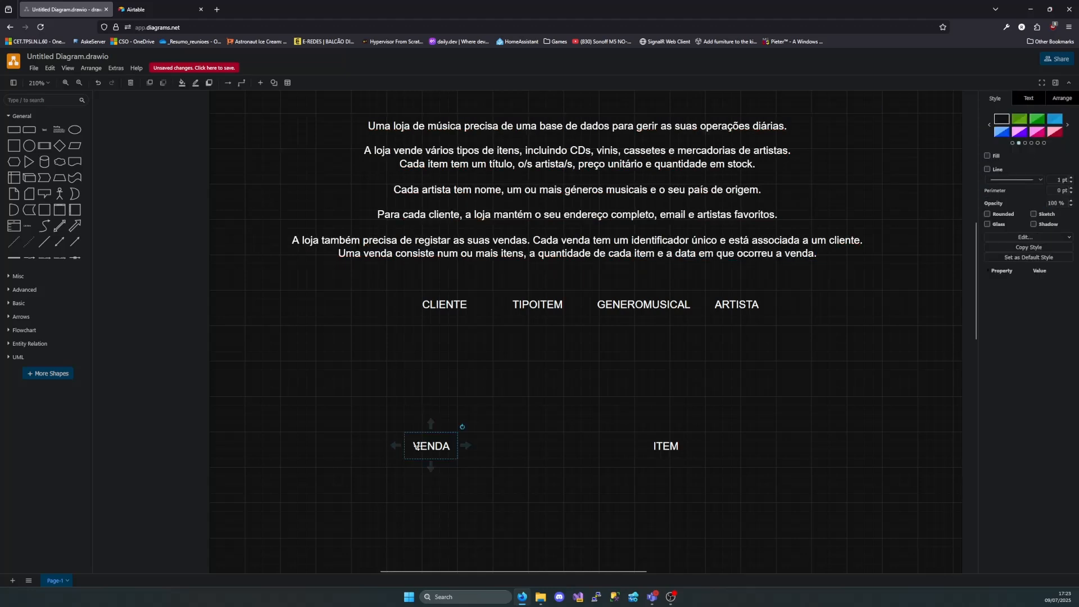
left_click(676, 452)
left_click(428, 447)
left_click_drag(387, 414, 485, 478)
left_click_drag(363, 394, 535, 500)
left_click(503, 487)
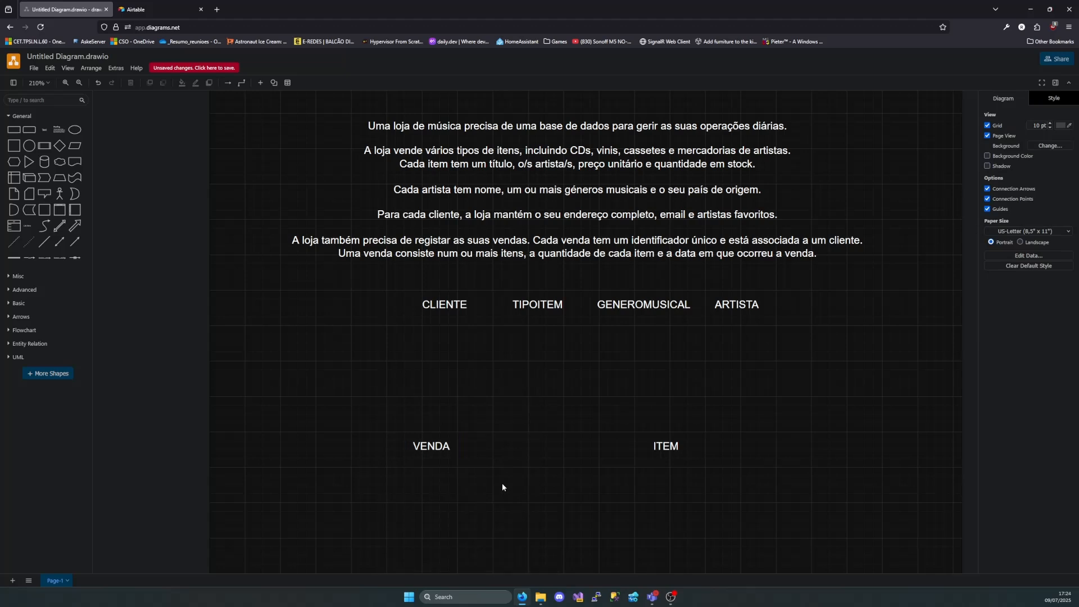
Return VENDA and ITEM to the label row, with VENDA before CLIENTE and ITEM after ARTISTA
left_click_drag(439, 452, 377, 310)
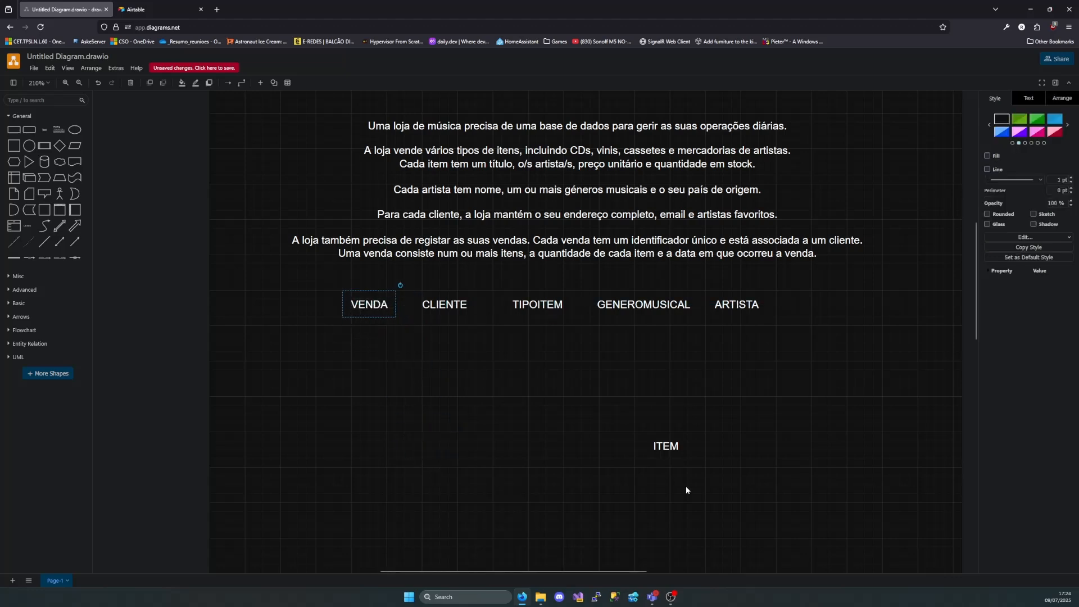
left_click_drag(669, 446, 801, 304)
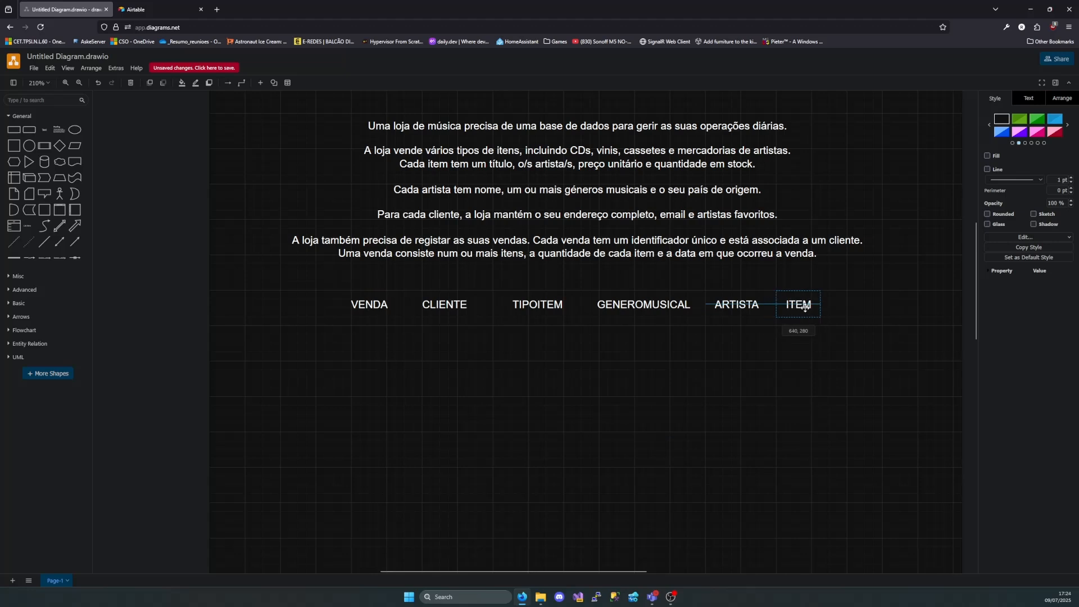
left_click(788, 350)
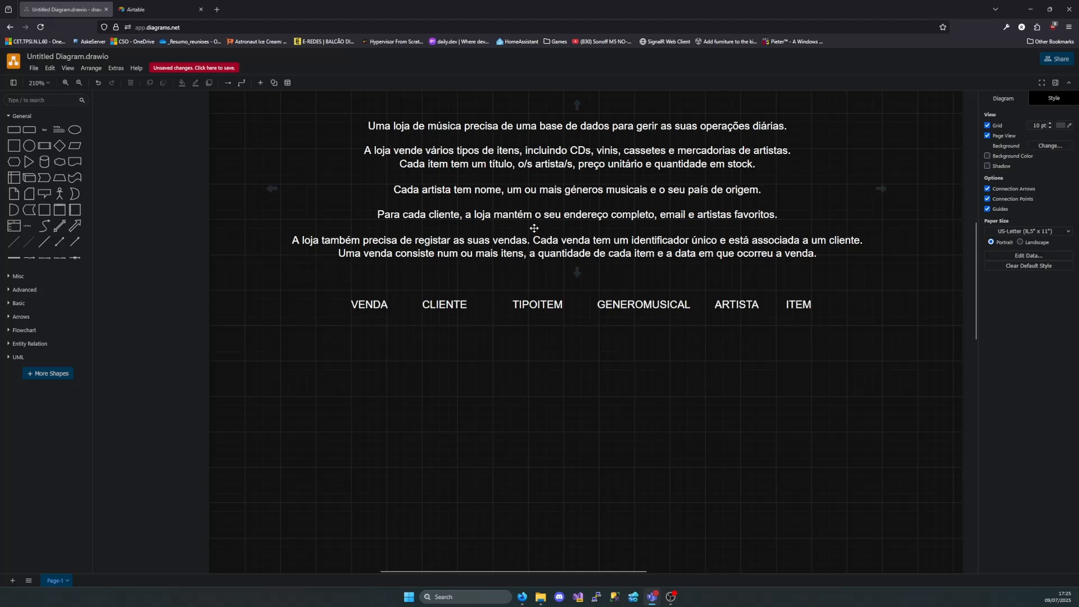
Highlight the customer's "o seu endereço completo" and the artist's "seu país de origem" in the description
double_click(449, 216)
left_click_drag(532, 217, 662, 217)
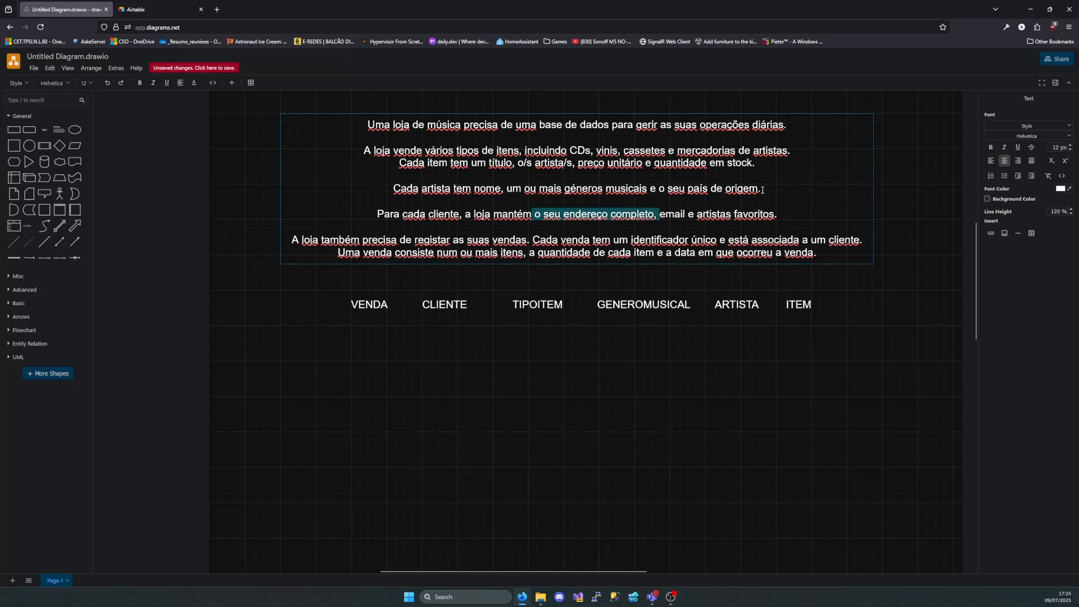
left_click_drag(763, 189, 670, 191)
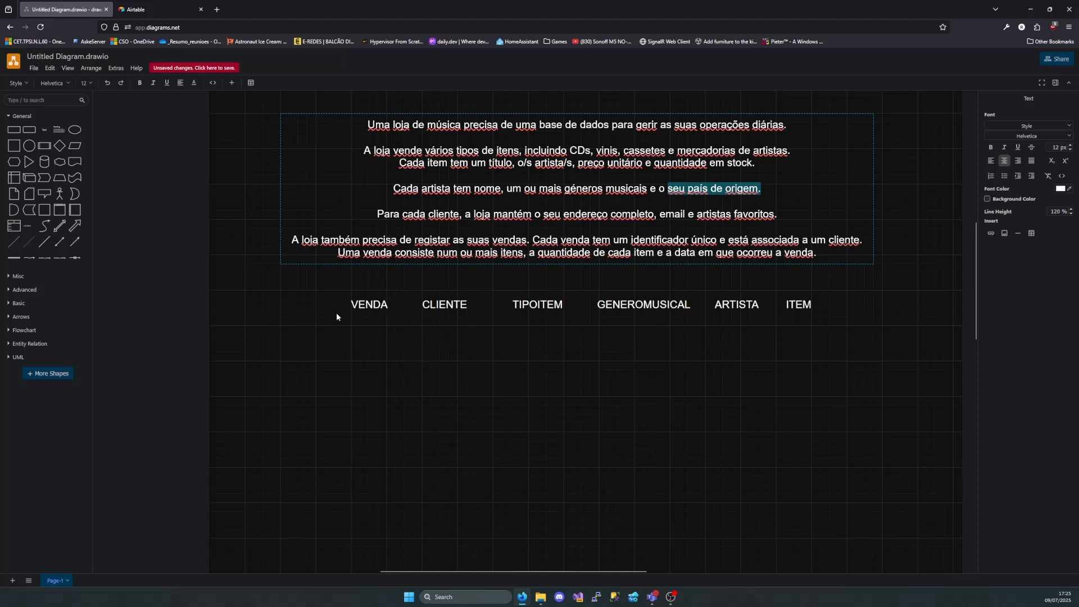
Add an entity-relation table with a primary key below the VENDA label and title it Distrito
left_click(16, 344)
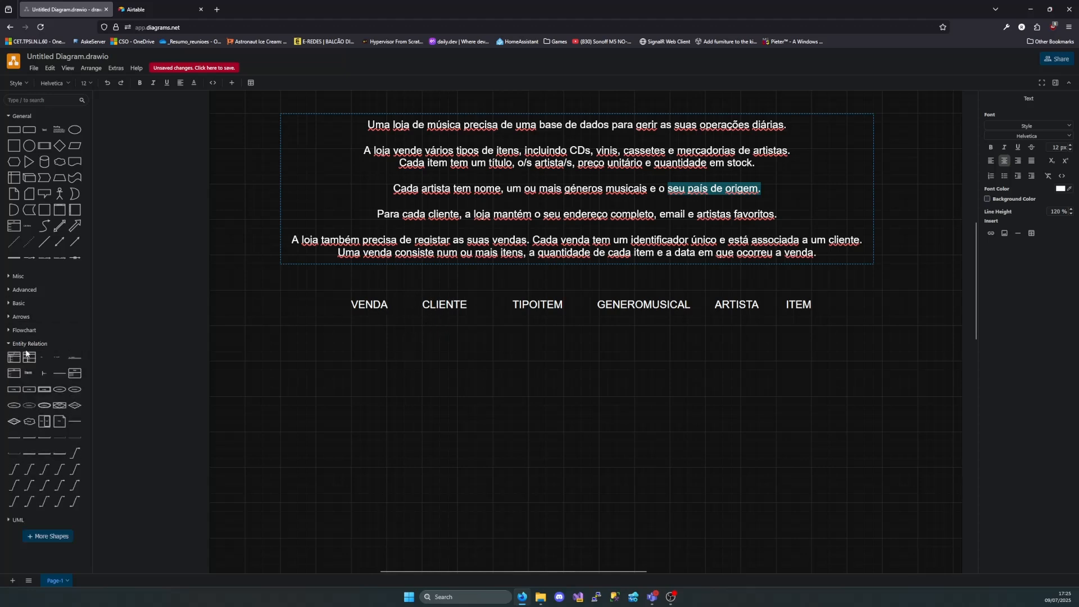
left_click_drag(13, 357, 249, 335)
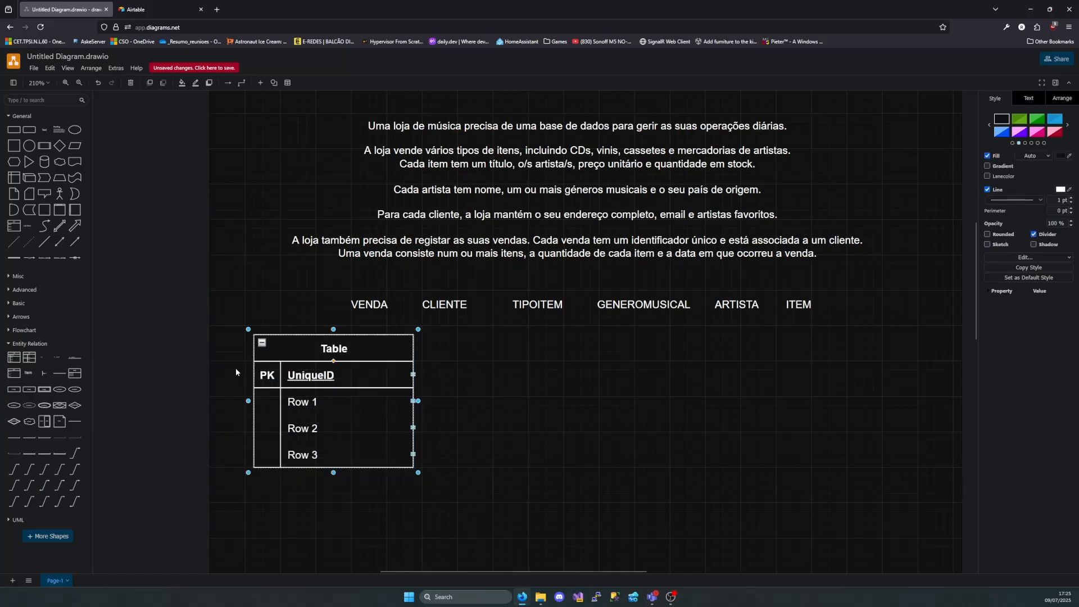
double_click(340, 348)
type("Distrito")
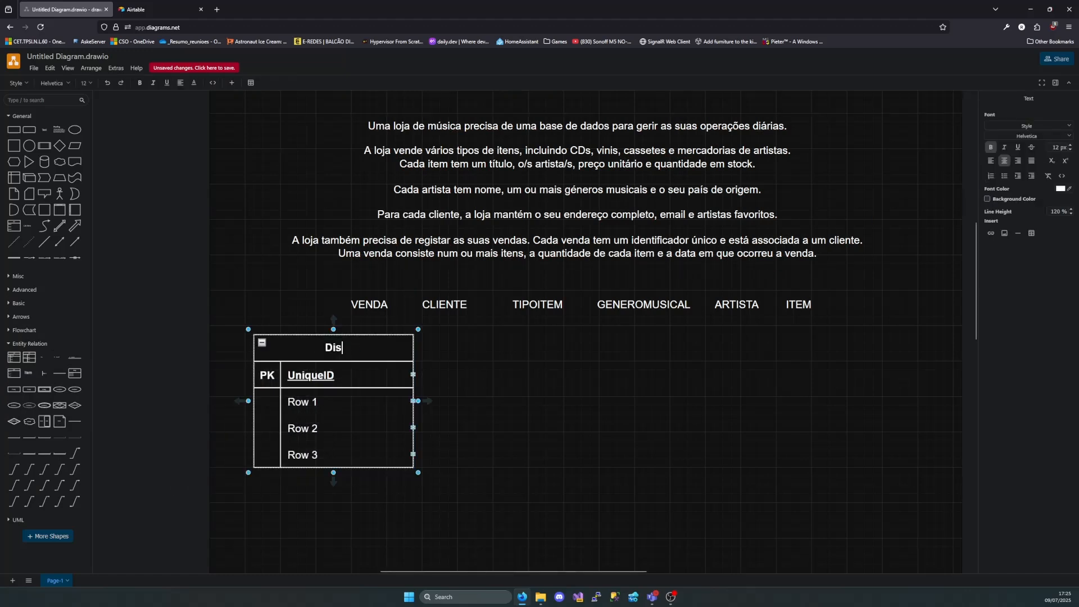
Name the Distrito table's primary key field "DistritoId (int)"
double_click(355, 374)
key("BackSpace")
type("DistritoIDD")
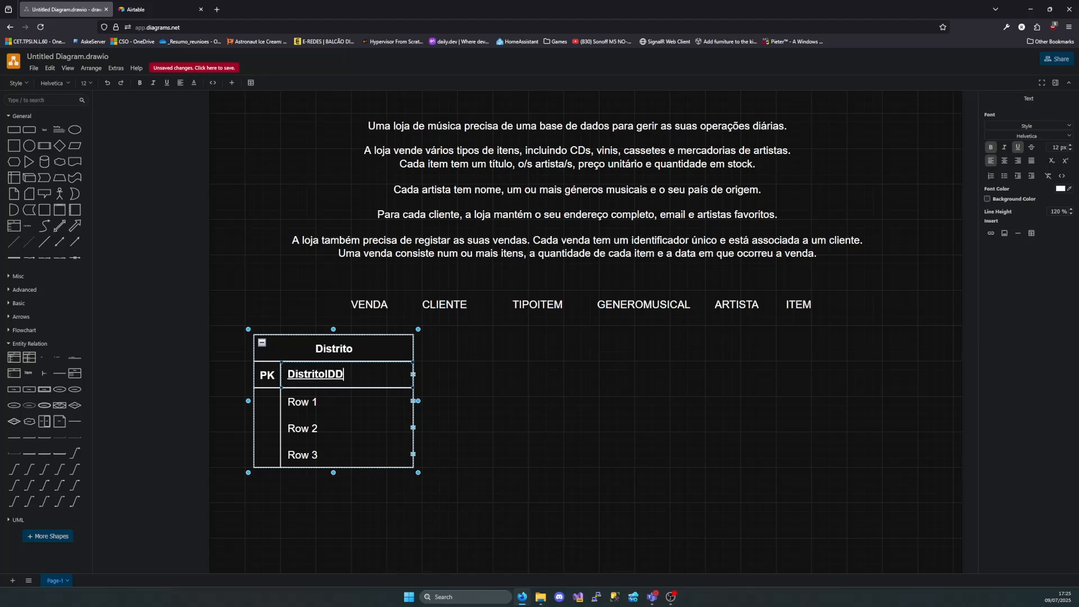
key("BackSpace")
key("BackSpace")
type("d ()")
type("int")
Rename the Distrito table's first non-key row "Distrito (nvarchar 50)"
double_click(326, 395)
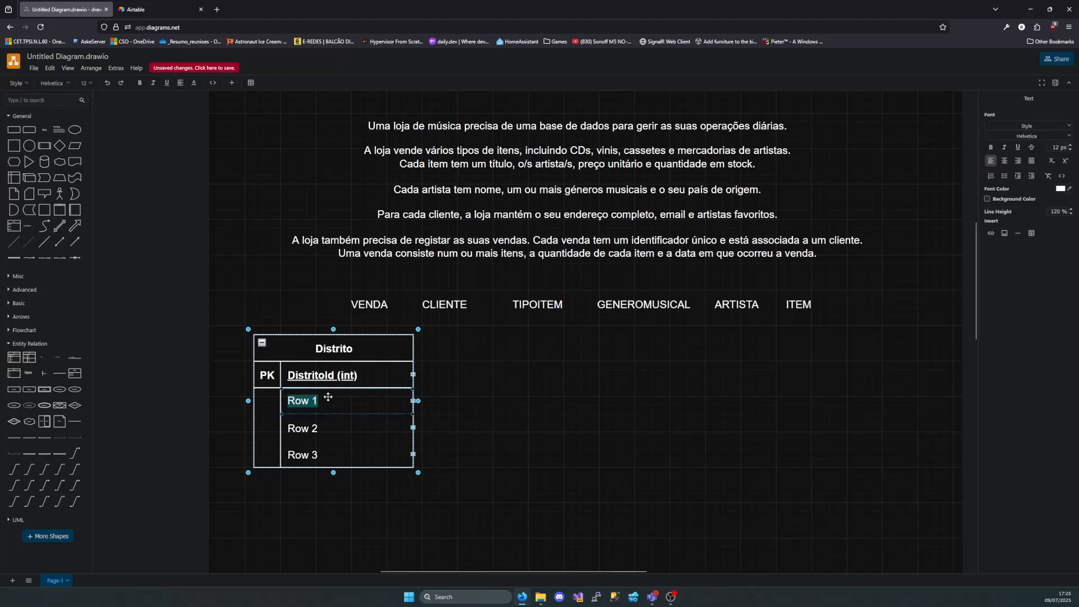
key("BackSpace")
type("Distrito ()")
key("Left")
type("nvarchar ")
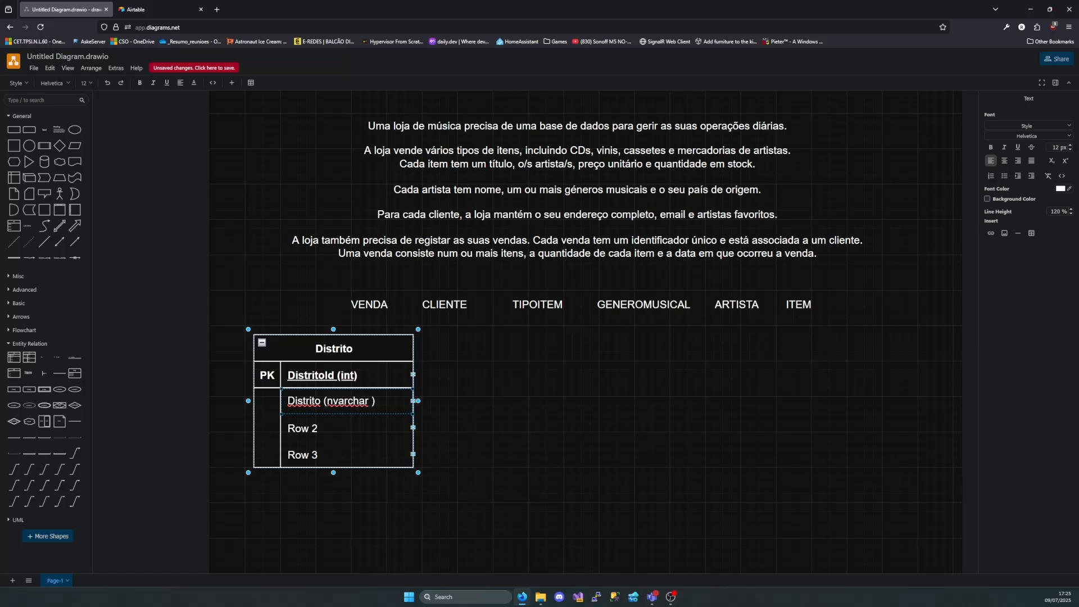
type("50")
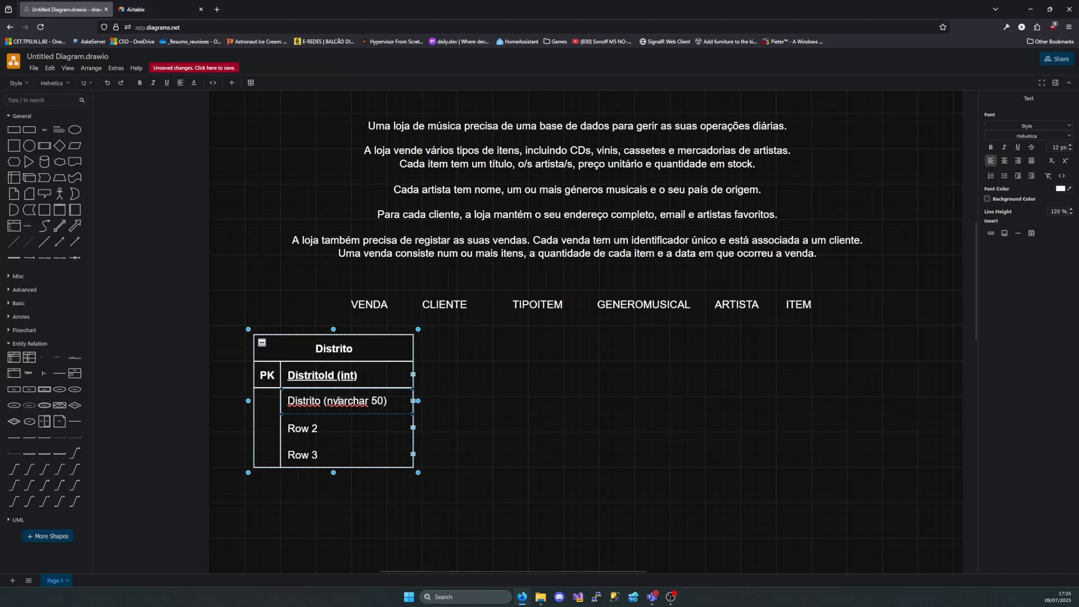
Delete Row 2 and Row 3 from the Distrito table and shift the table slightly down and to the left
left_click(411, 427)
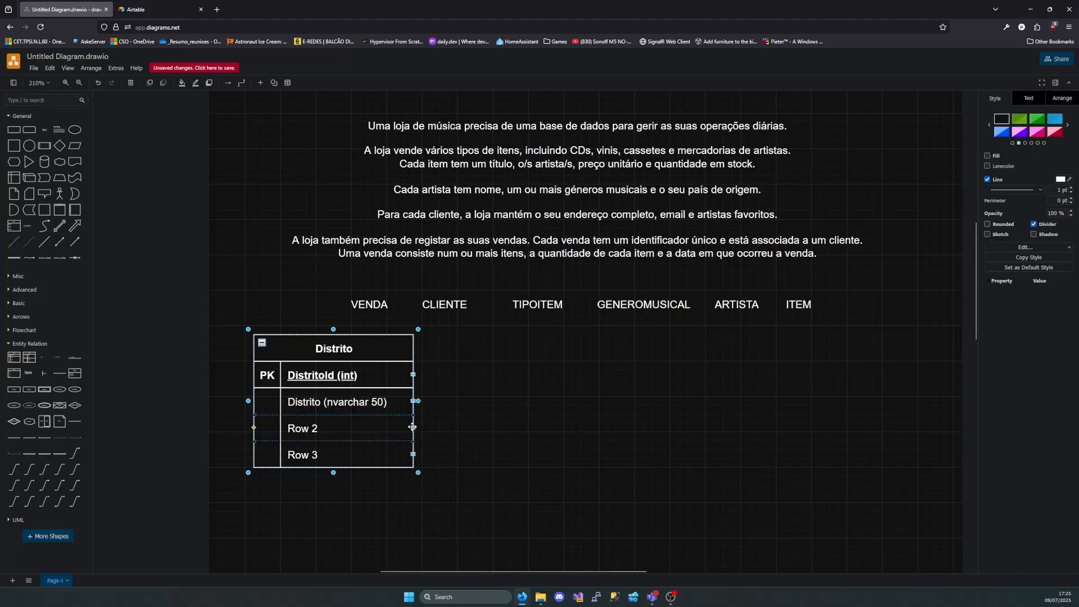
key("Delete")
left_click(411, 427)
key("Delete")
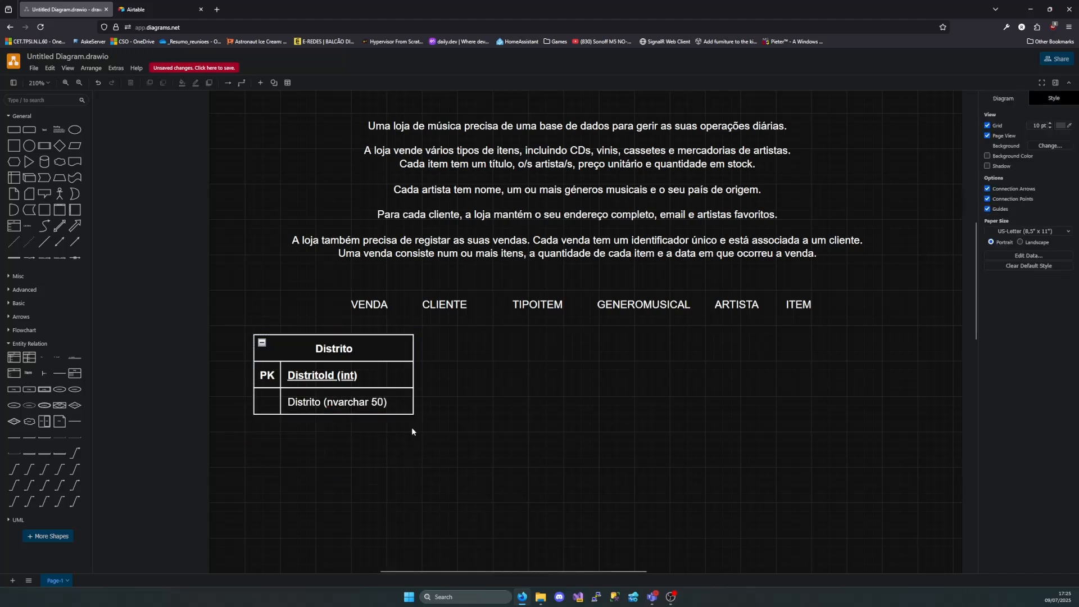
left_click_drag(366, 350, 349, 376)
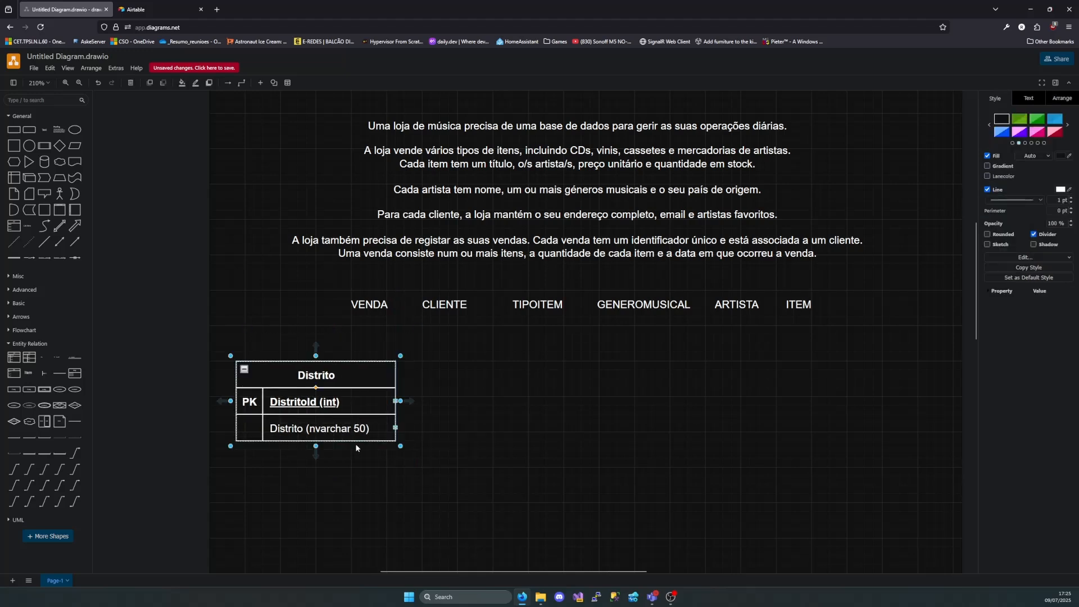
Add a second entity table with a primary key to the right of Distrito and title it Concelho
left_click_drag(464, 399, 443, 396)
double_click(532, 413)
type("Concelgh")
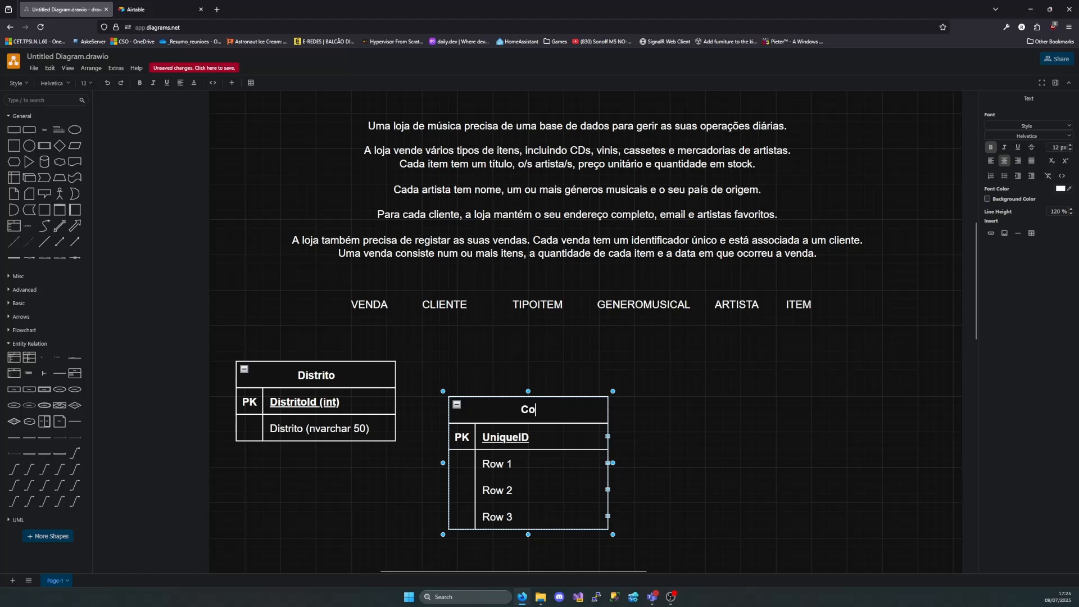
key("BackSpace")
key("BackSpace")
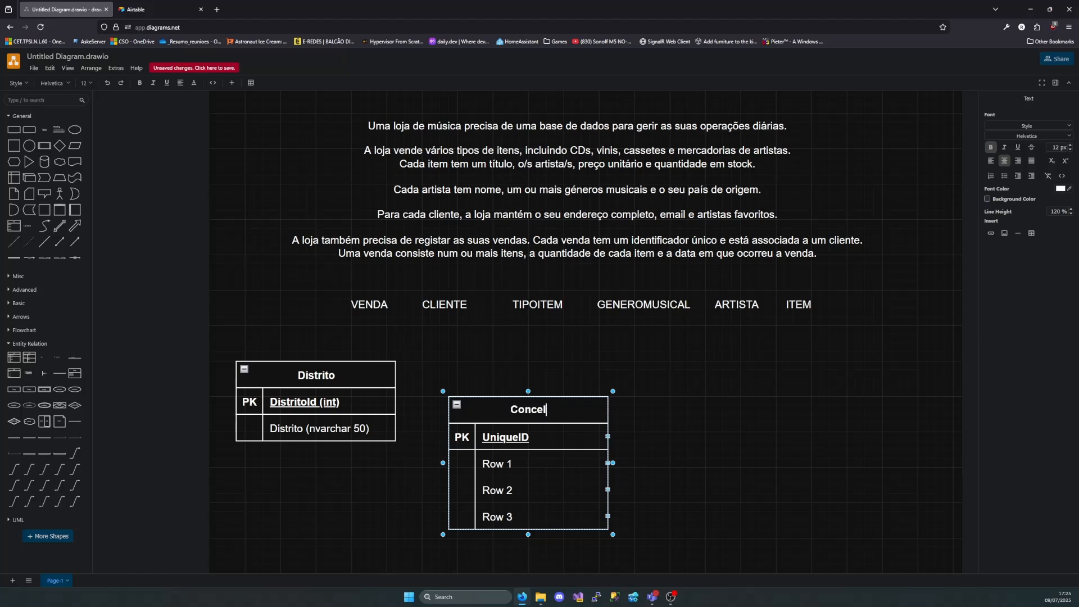
type("ho")
key("Home")
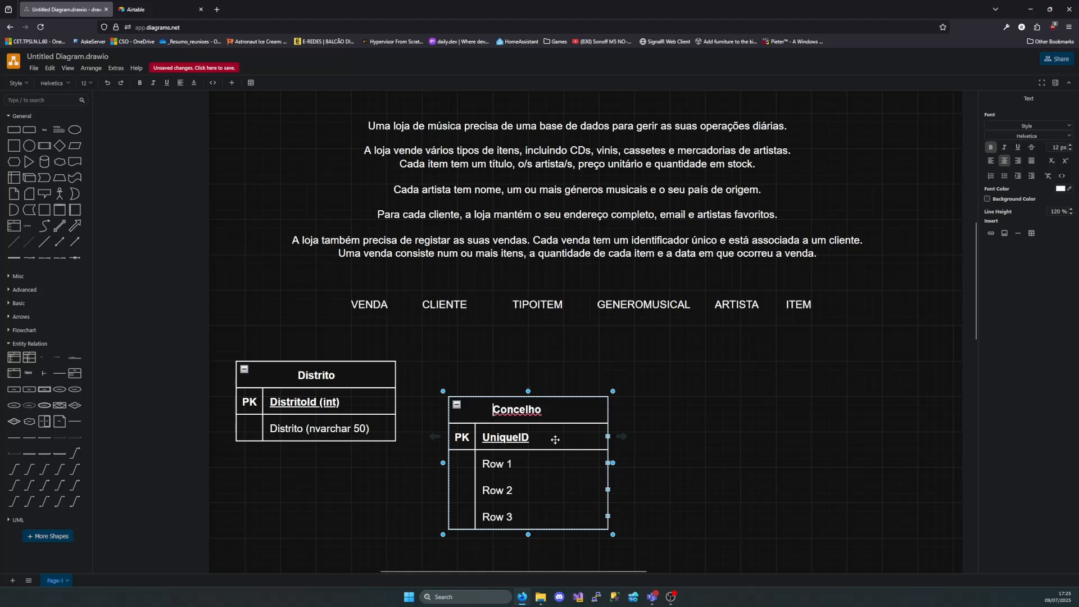
key("ctrl+Tab")
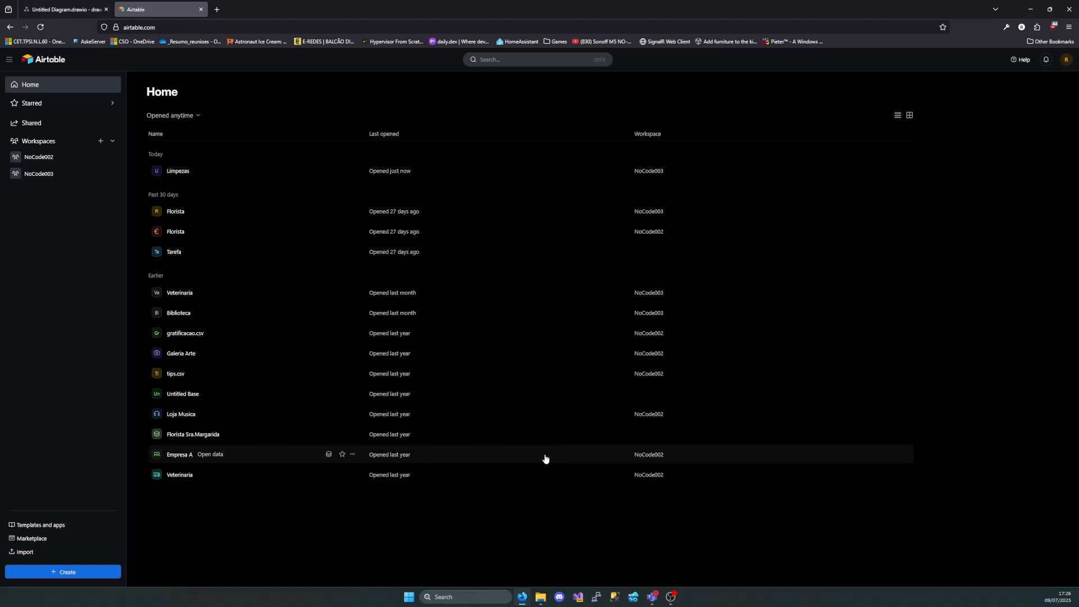
left_click(70, 10)
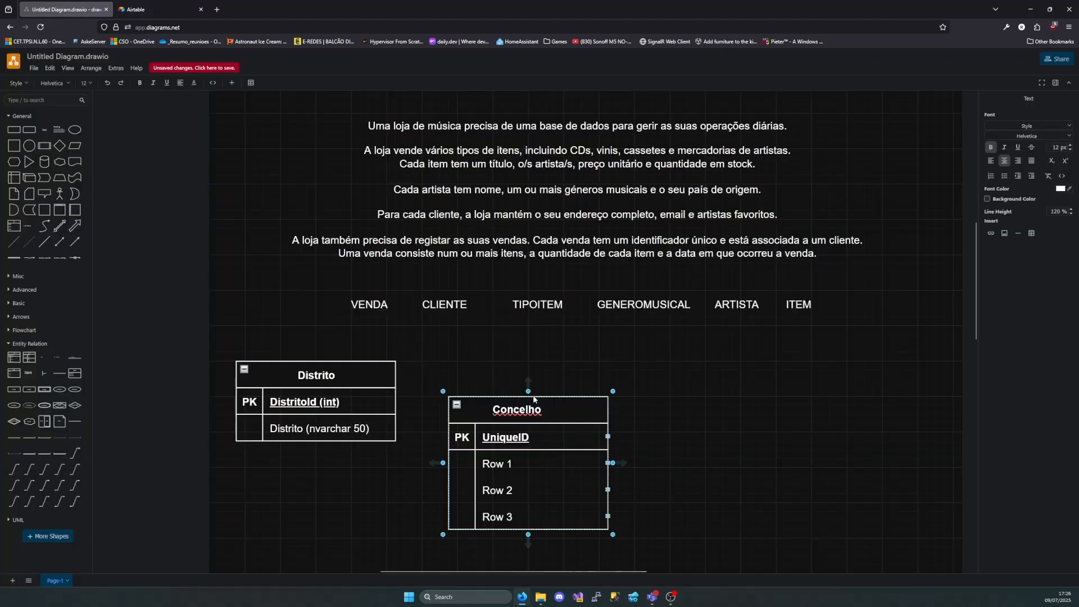
key("BackSpace")
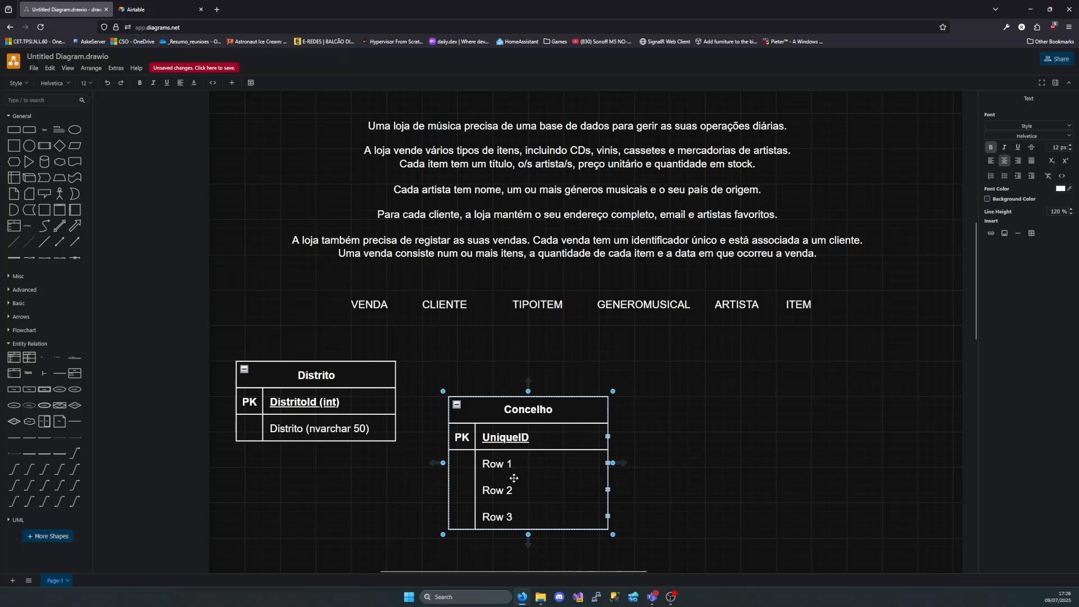
Name the Concelho table's primary key field "ConcelhoId (int)"
double_click(514, 437)
type("cONC")
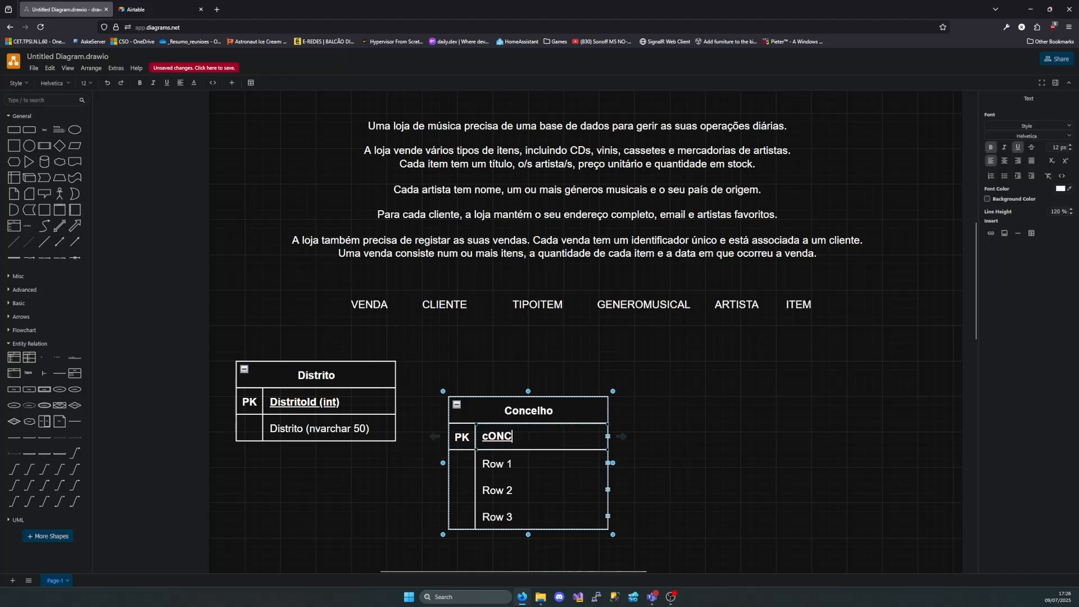
key("BackSpace")
key("BackSpace")
key("BackSpace")
type("Concel")
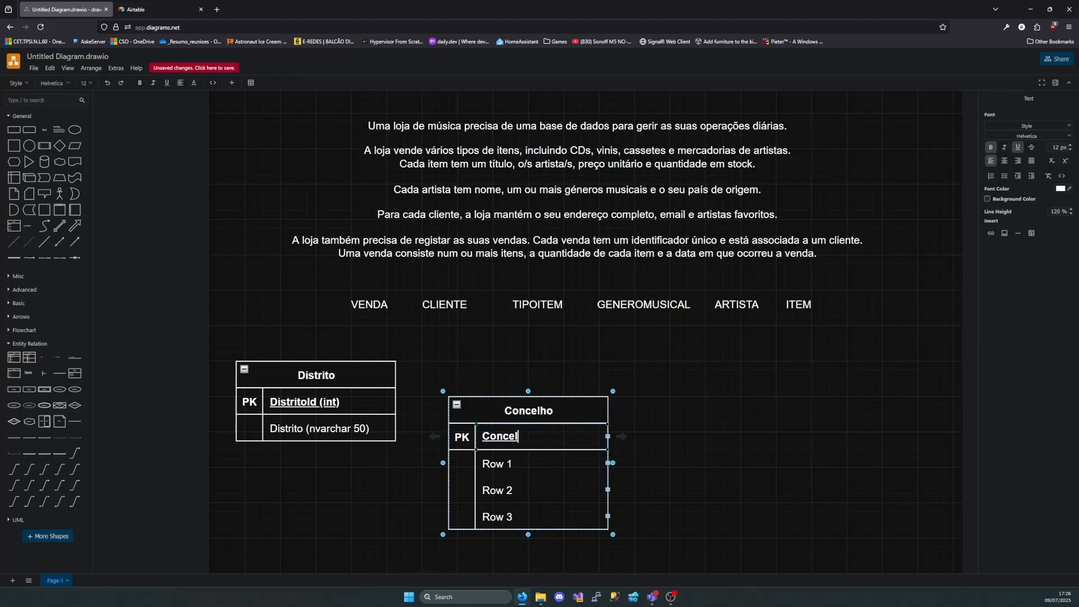
type("hoId (int")
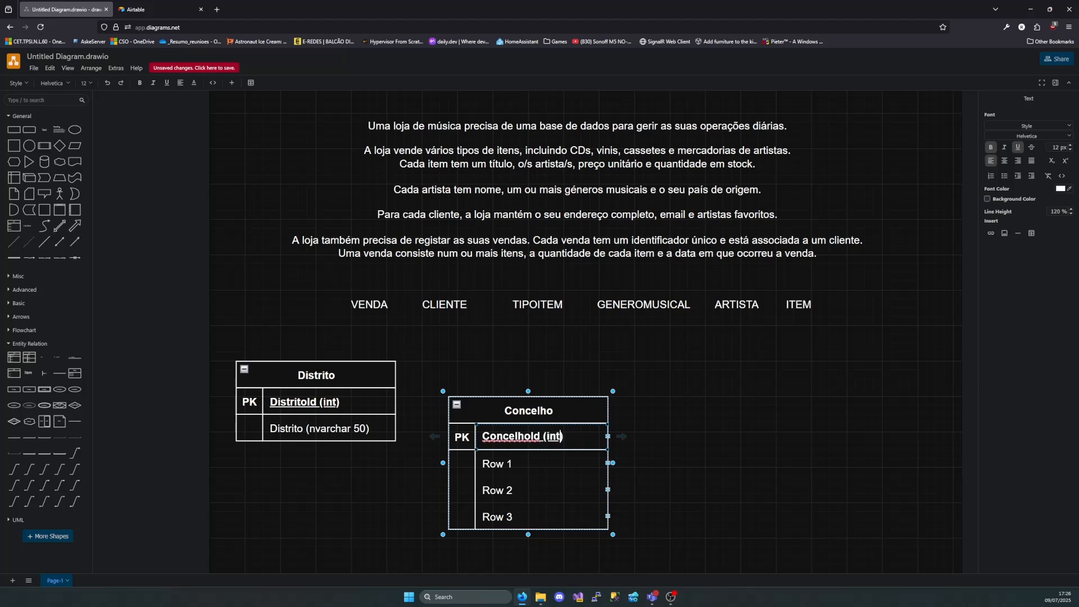
Rename the Concelho table's first non-key row "Concelho (nvarchar 100)"
left_click(501, 466)
double_click(500, 466)
type("Concelgh")
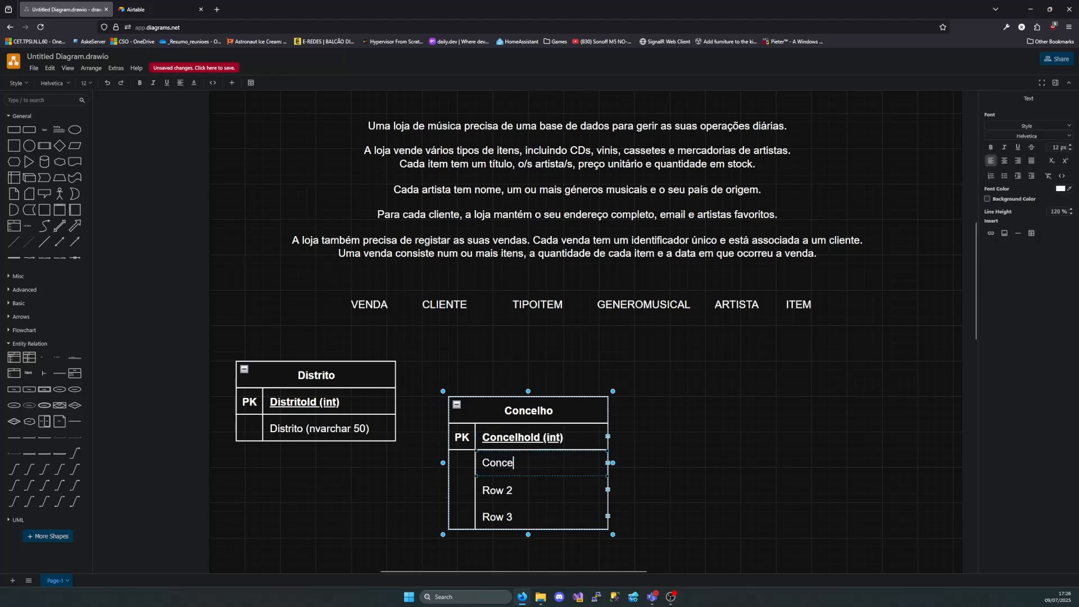
key("BackSpace")
key("BackSpace")
type("ho")
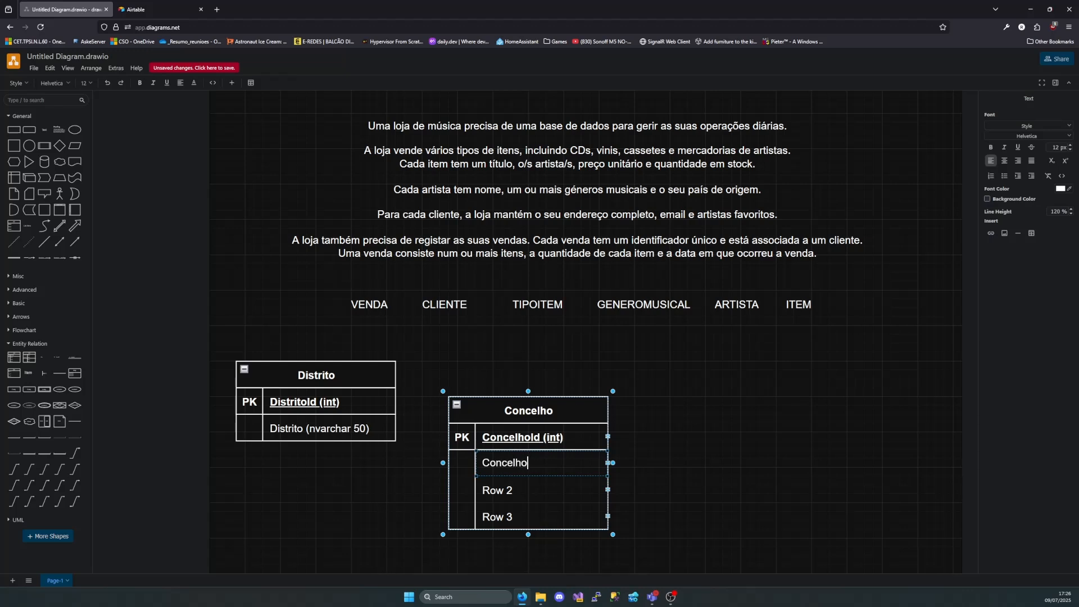
type(" ()nvarchar 100")
Rename the Concelho table's Row 2 "DistritoId (int)" and mark it as FK
left_click(506, 489)
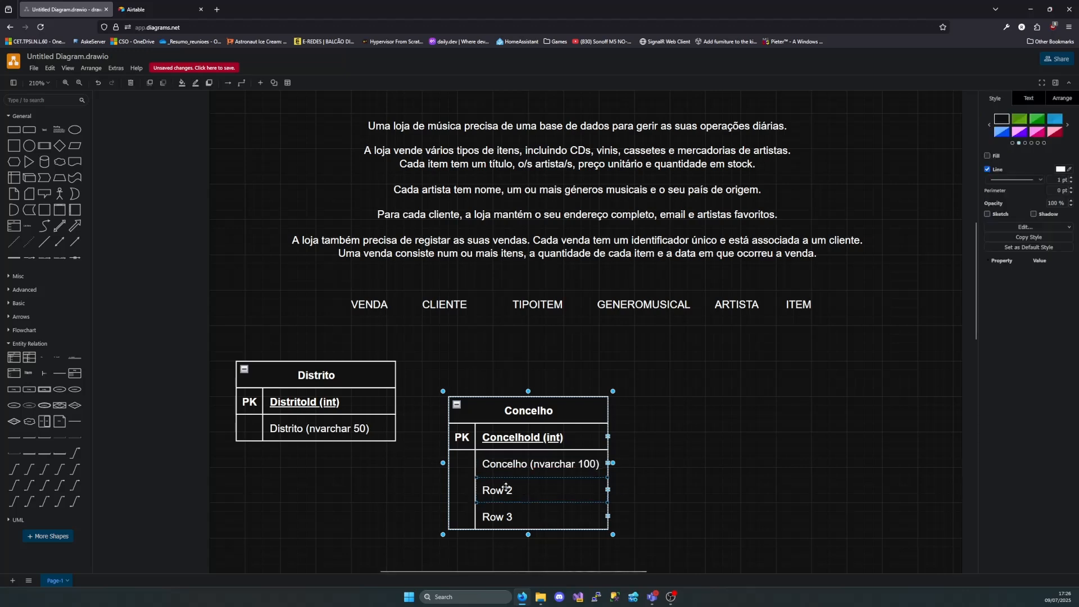
double_click(506, 489)
key("BackSpace")
type("Dist")
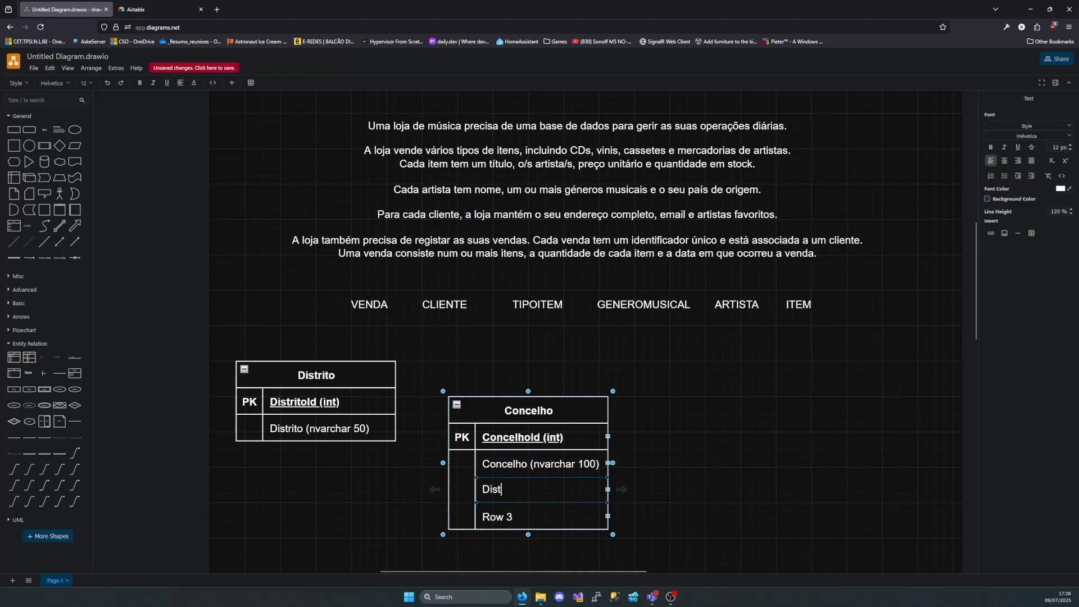
type("ritoId ")
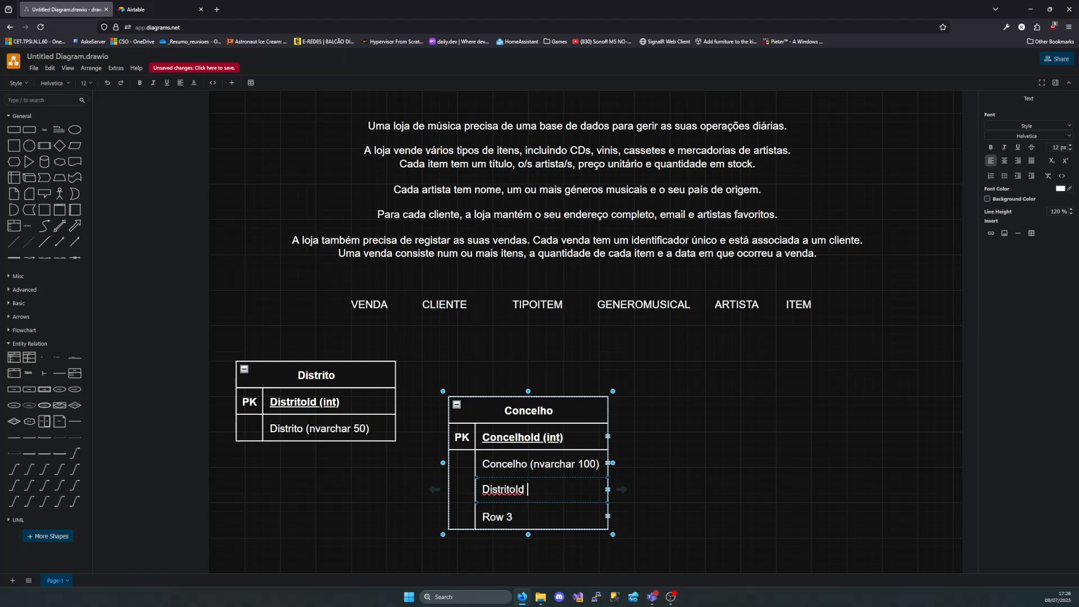
type("()int")
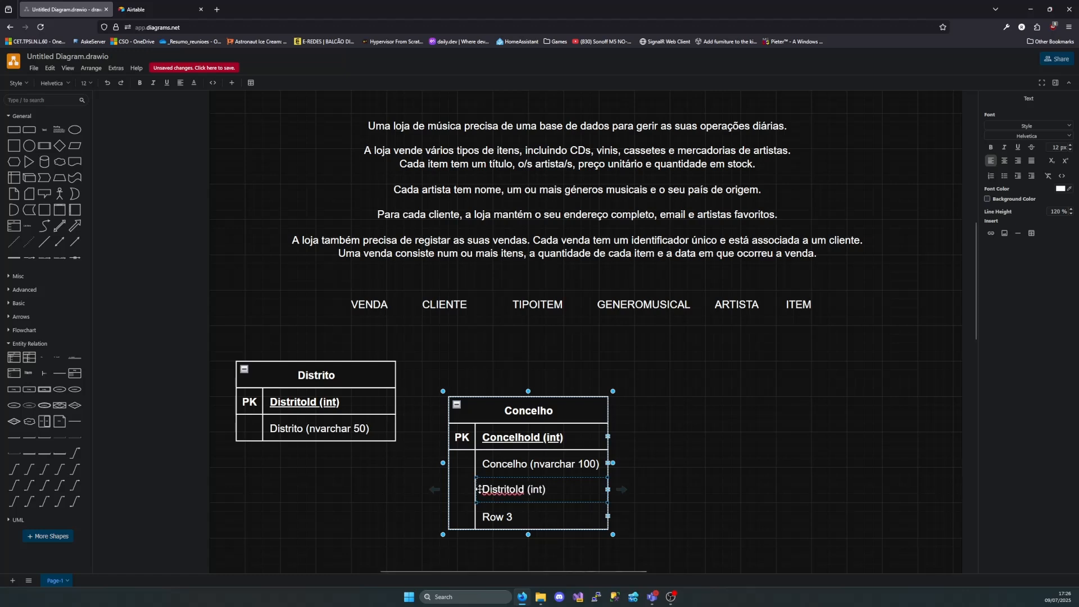
left_click(463, 493)
type("FK")
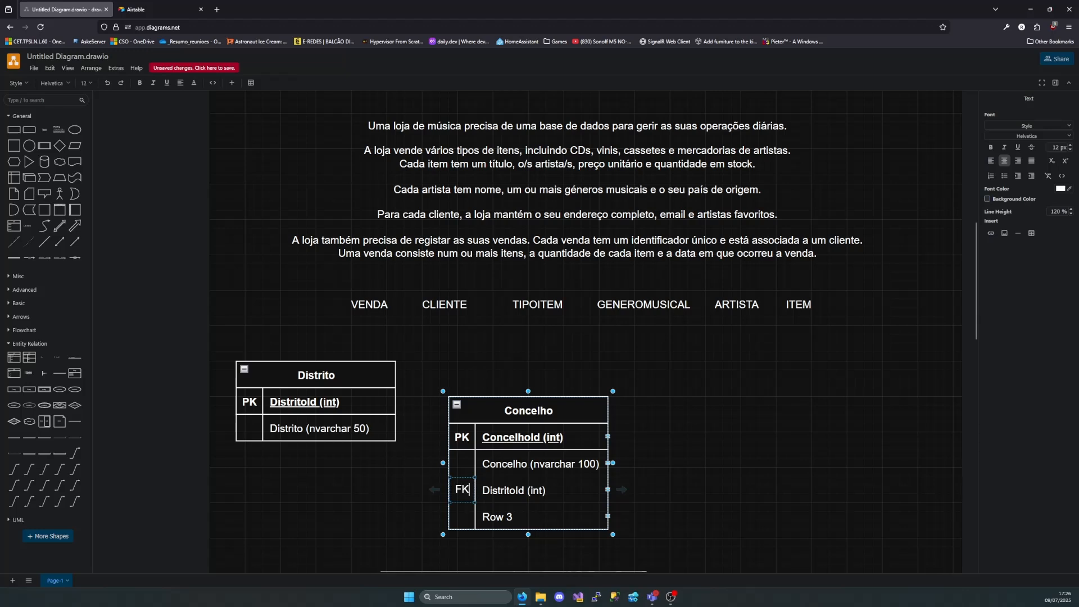
Delete Row 3 from the Concelho table
left_click(513, 517)
key("Delete")
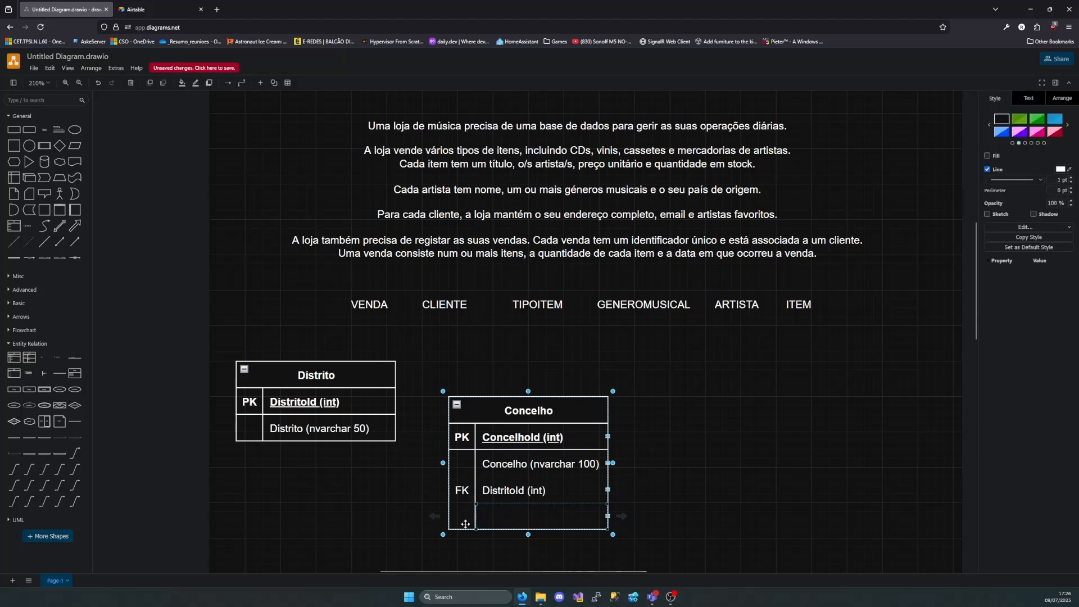
left_click(609, 515)
left_click(609, 515)
key("Delete")
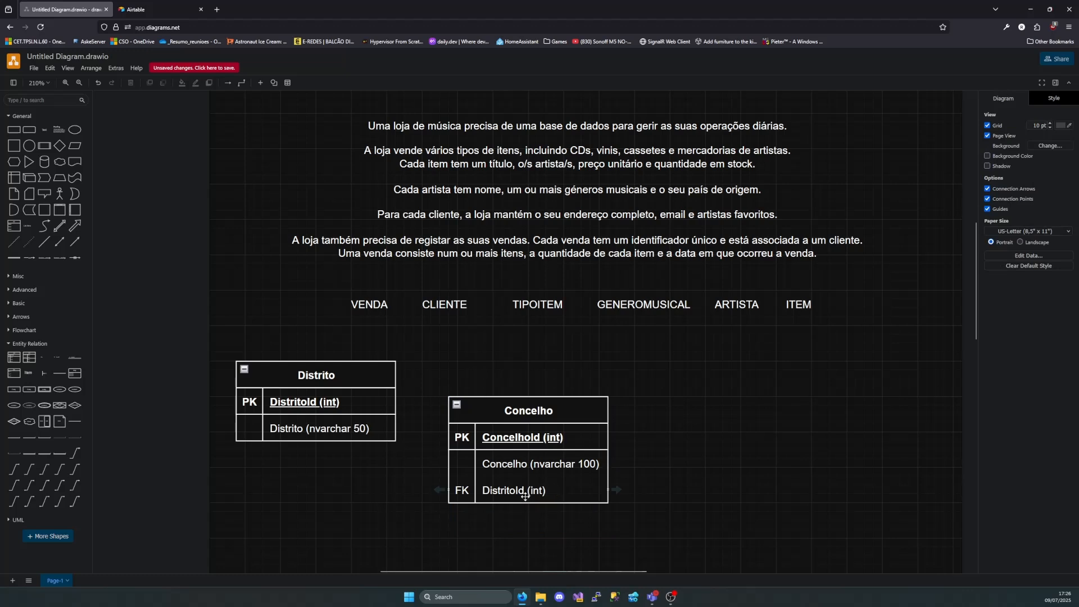
left_click(510, 489)
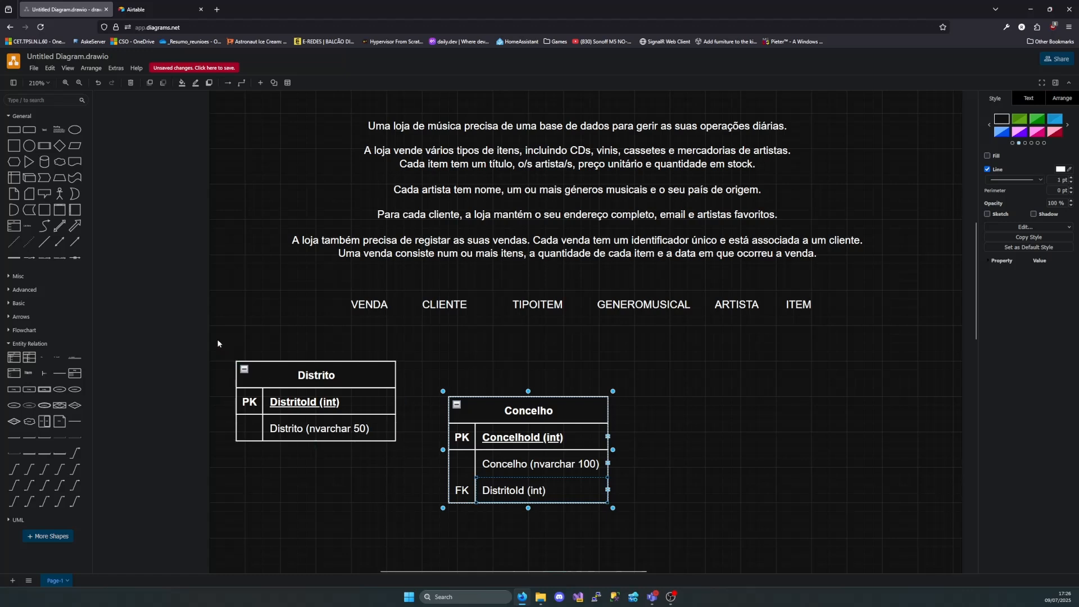
left_click_drag(217, 339, 412, 505)
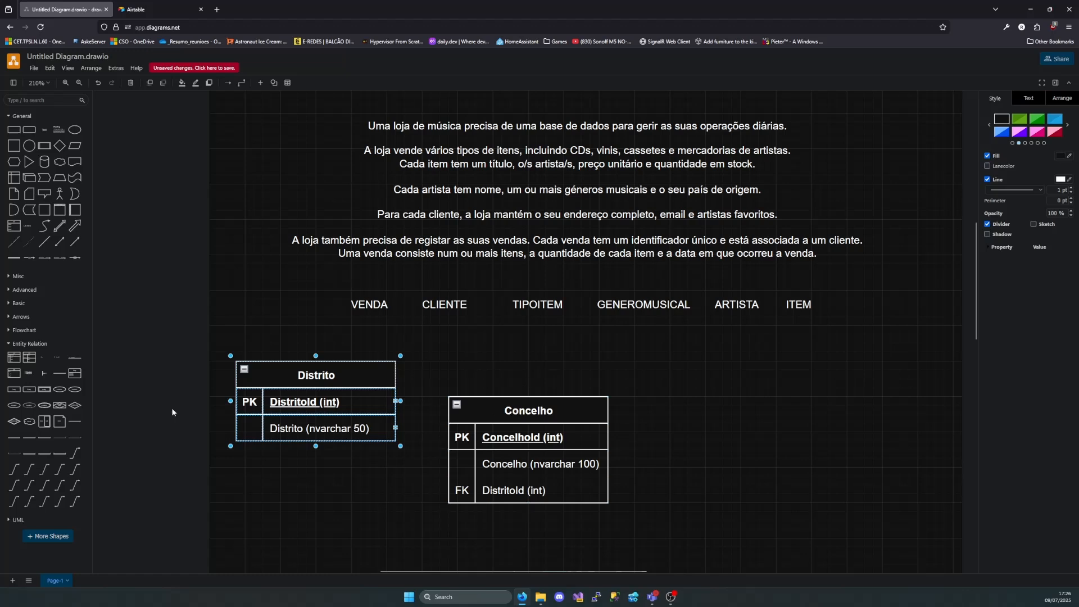
Add a third entity table with a primary key to the right of Concelho and title it Localidade
left_click_drag(17, 362, 665, 375)
double_click(754, 389)
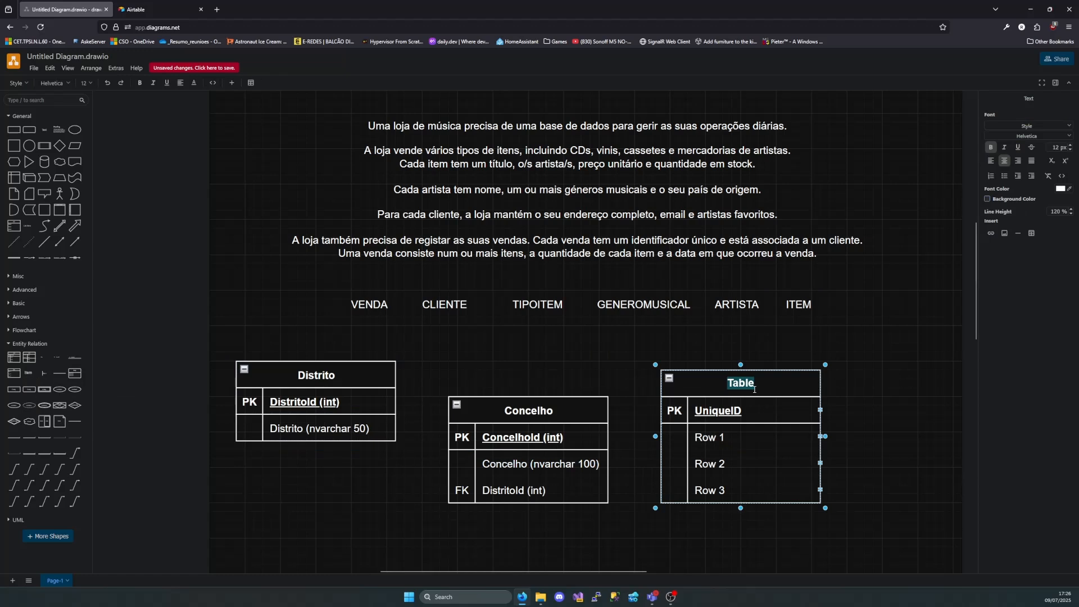
type("Localidade")
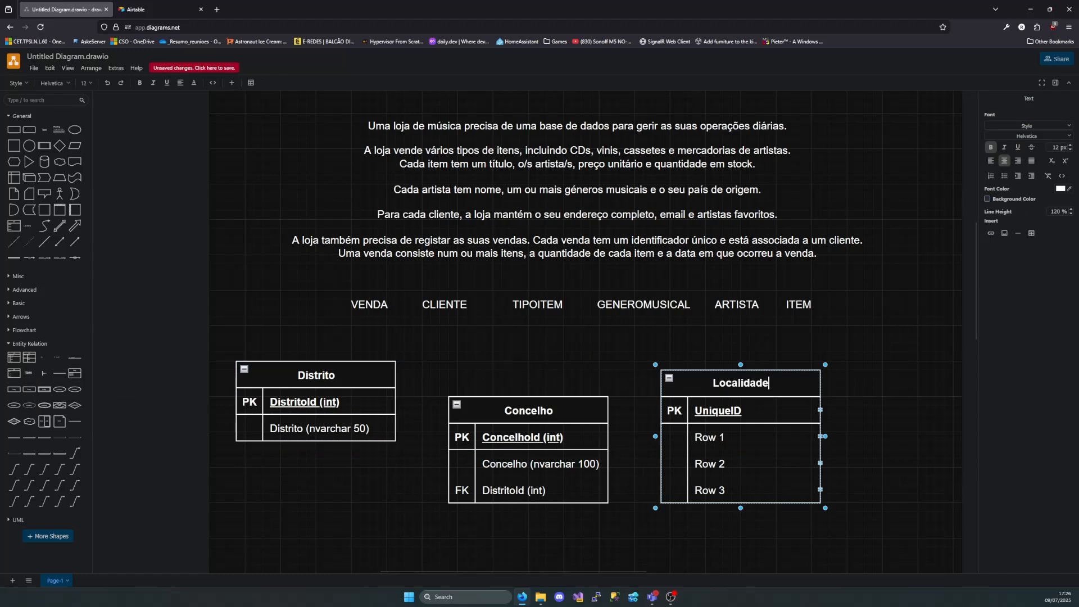
Name the Localidade table's primary key field "LocalidadeId (int)"
double_click(745, 409)
key("BackSpace")
type("L")
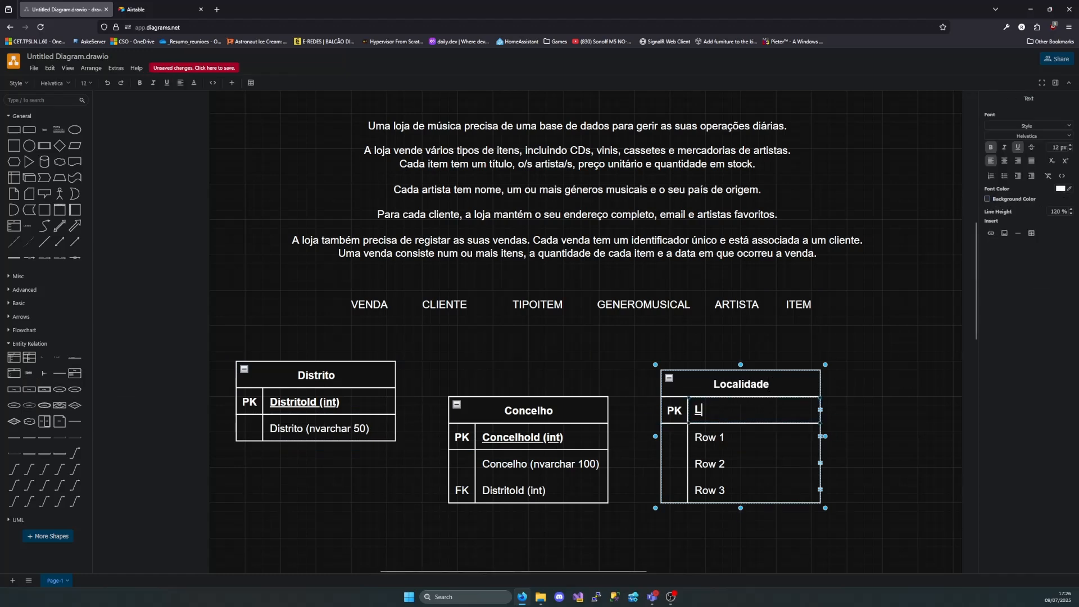
type("ocalidade")
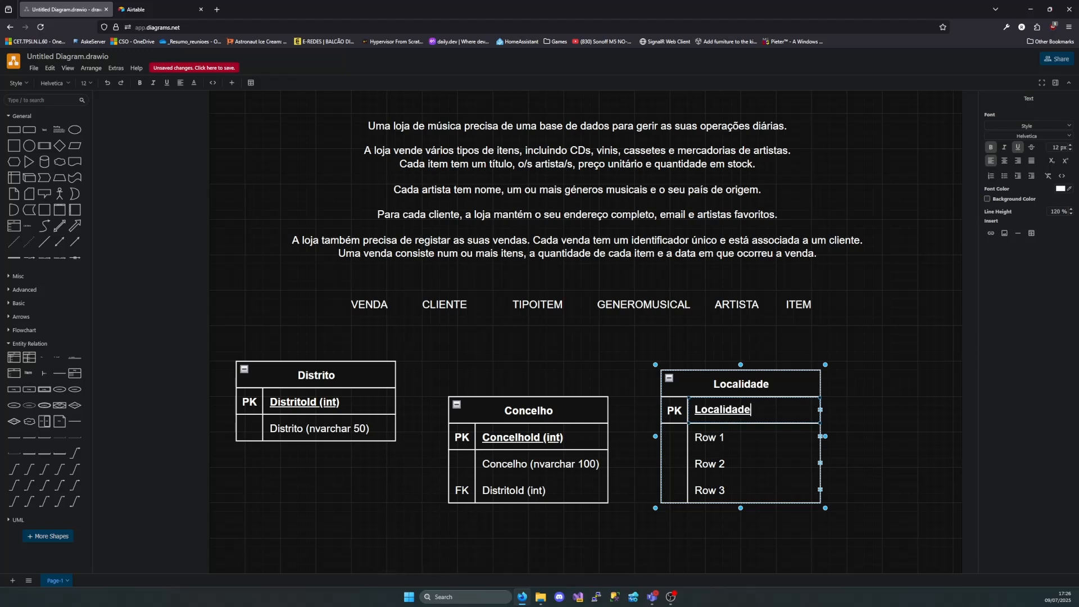
key("BackSpace")
type("Id (int)")
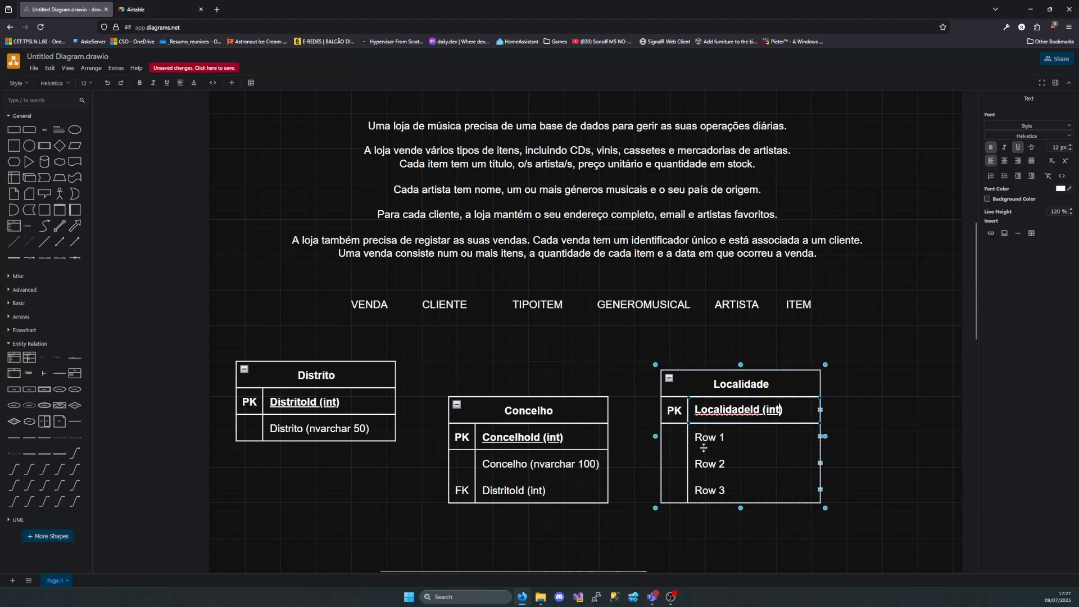
Rename the Localidade table's first non-key row "Localidade (nvarchar 150)" and widen the table to fit the text
double_click(728, 437)
key("BackSpace")
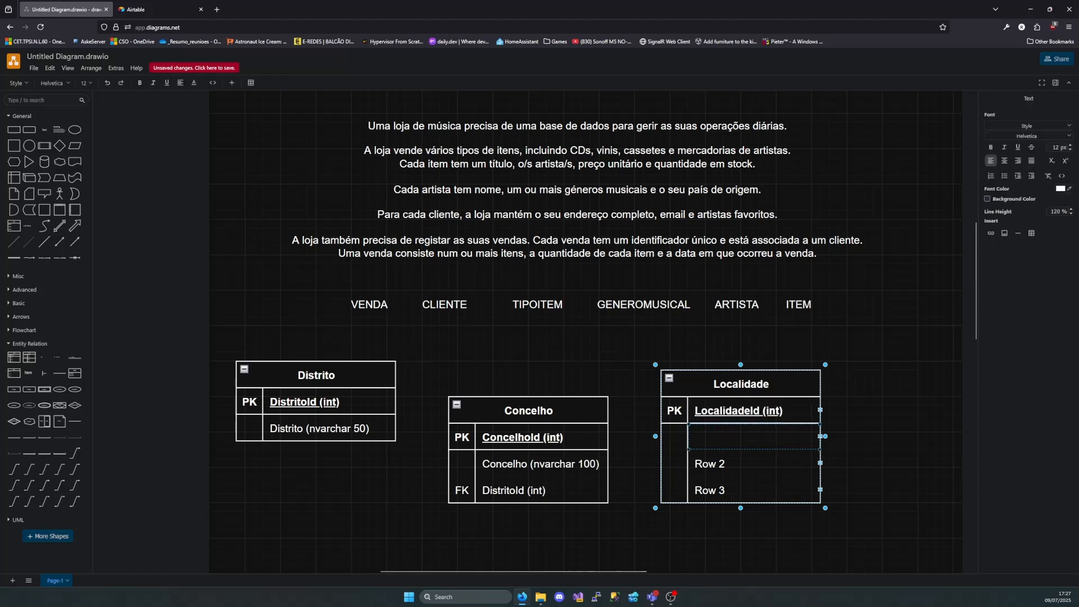
type("Local")
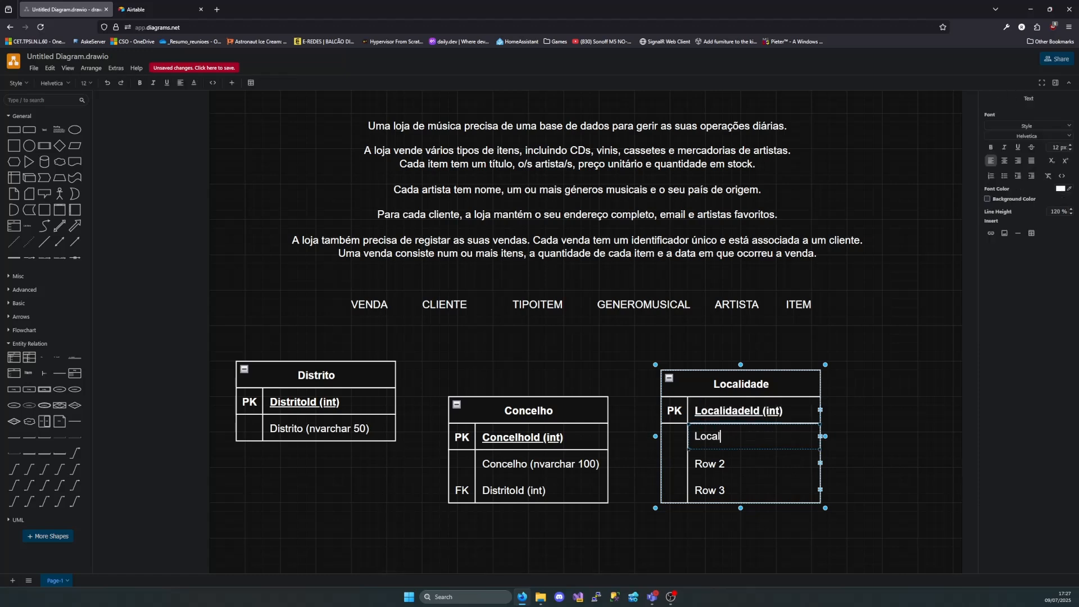
type("hgade ()nvarchar ")
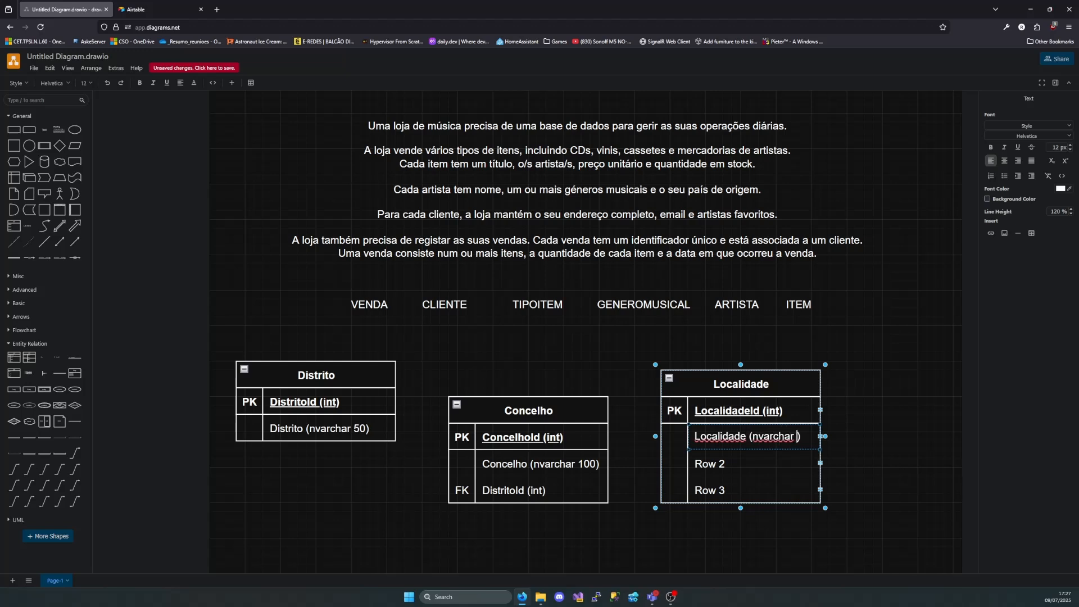
type("150")
left_click_drag(808, 482, 805, 483)
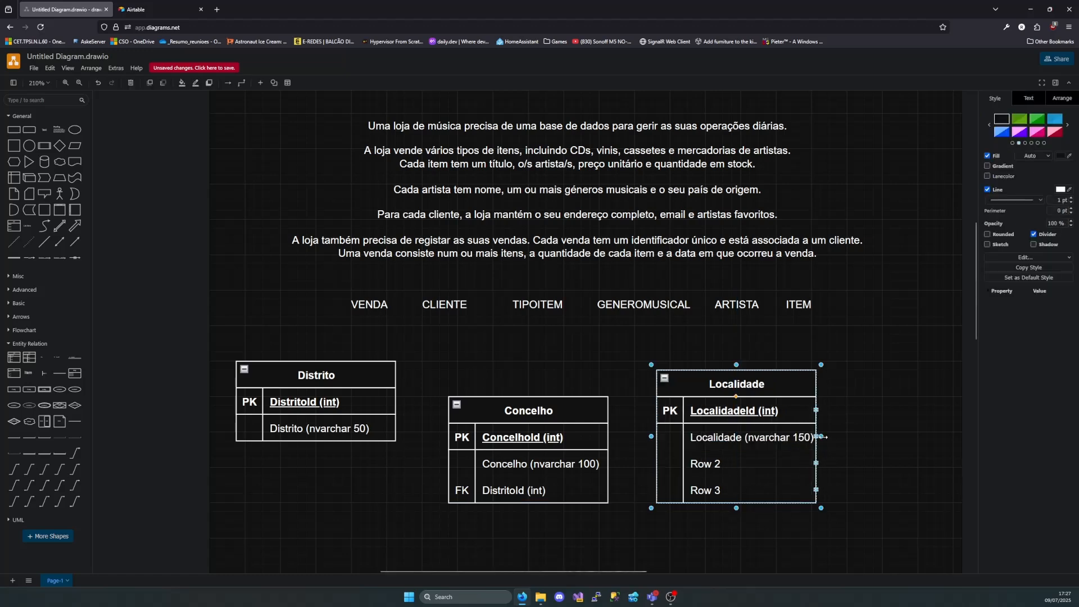
left_click_drag(822, 437, 843, 436)
Rename the Localidade table's Row 2 "ConcelhoId (int)" and mark it as FK
double_click(710, 464)
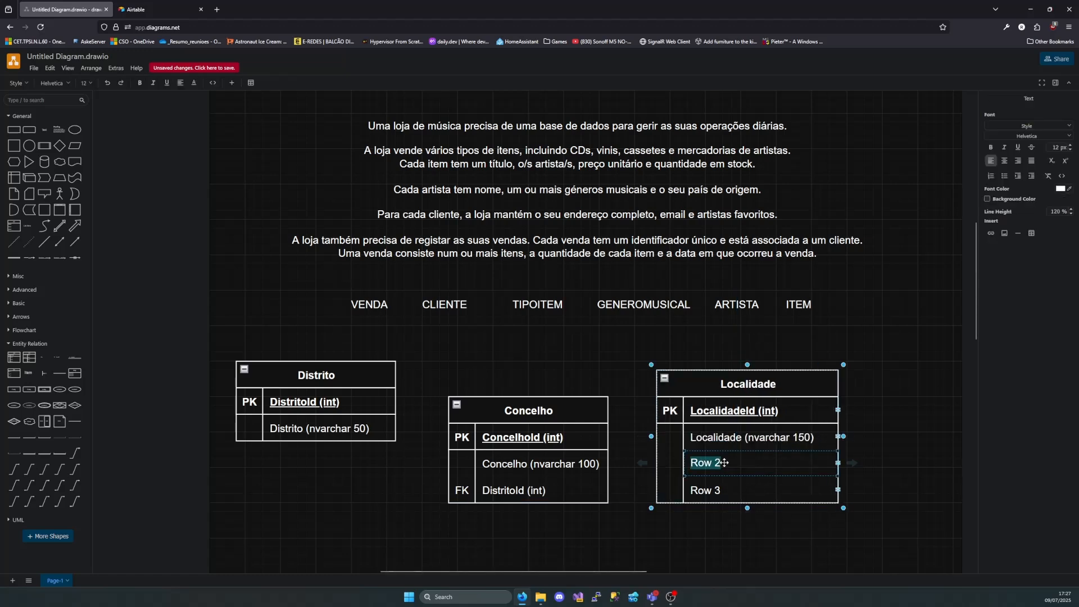
key("BackSpace")
type("ConcelhoId ")
type("()")
type("int")
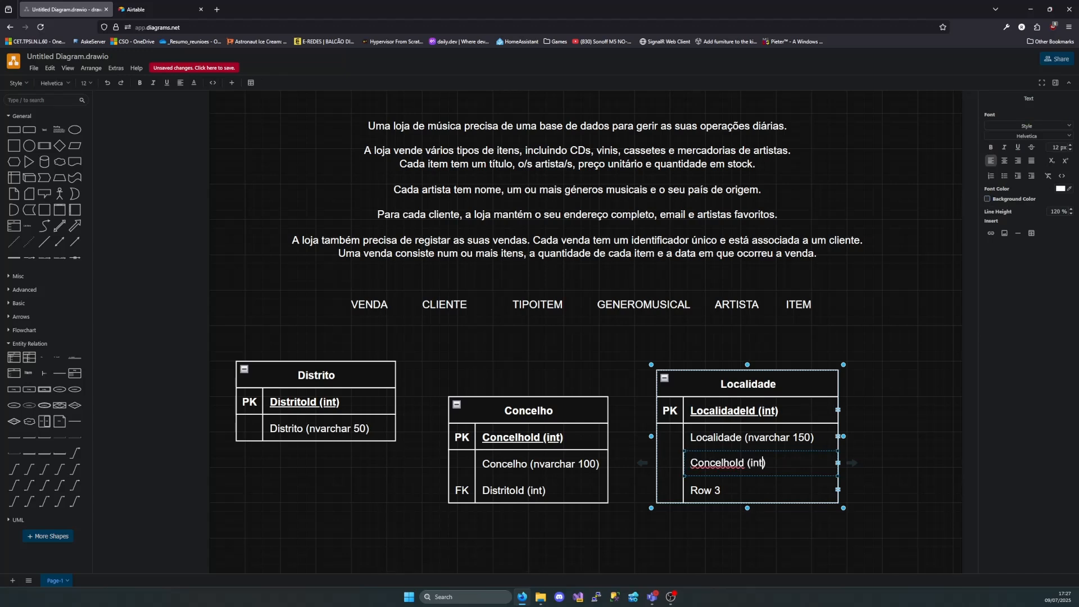
double_click(678, 465)
type("FK")
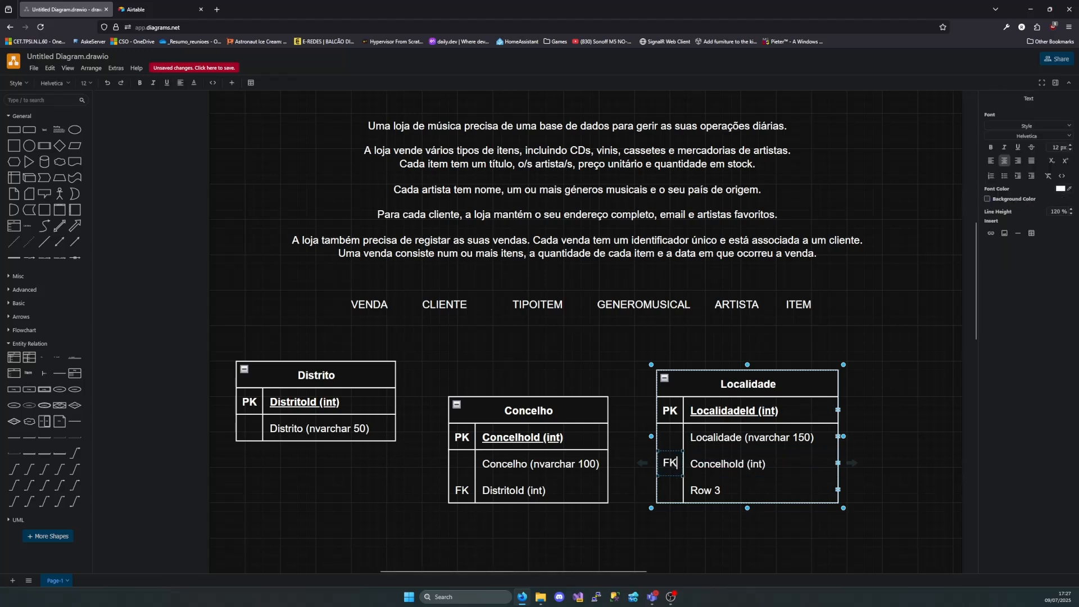
Delete Row 3 from the Localidade table
left_click(715, 523)
left_click(751, 488)
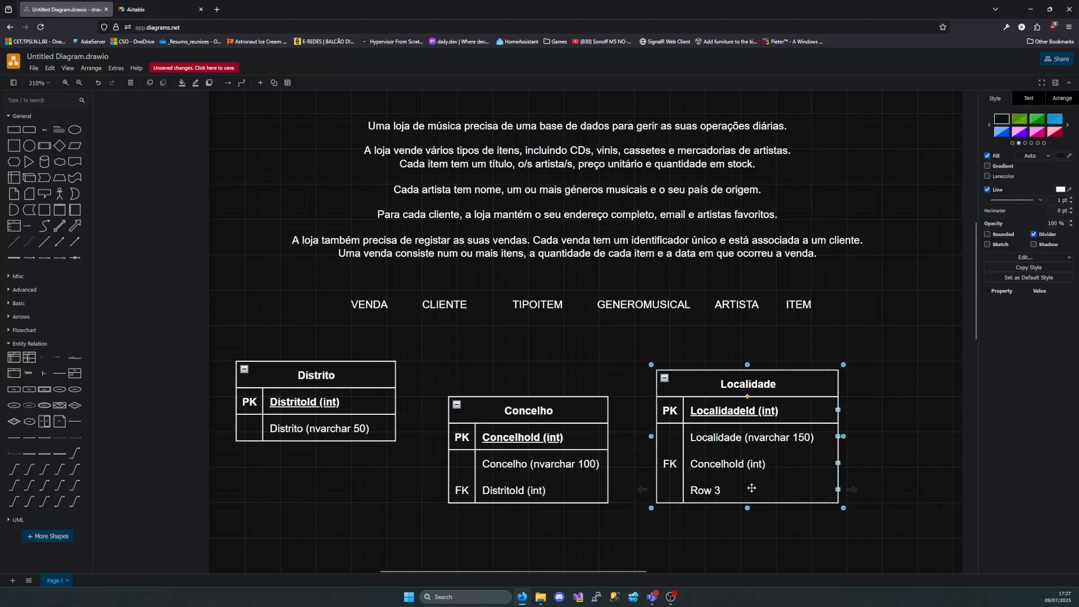
left_click(839, 488)
key("Delete")
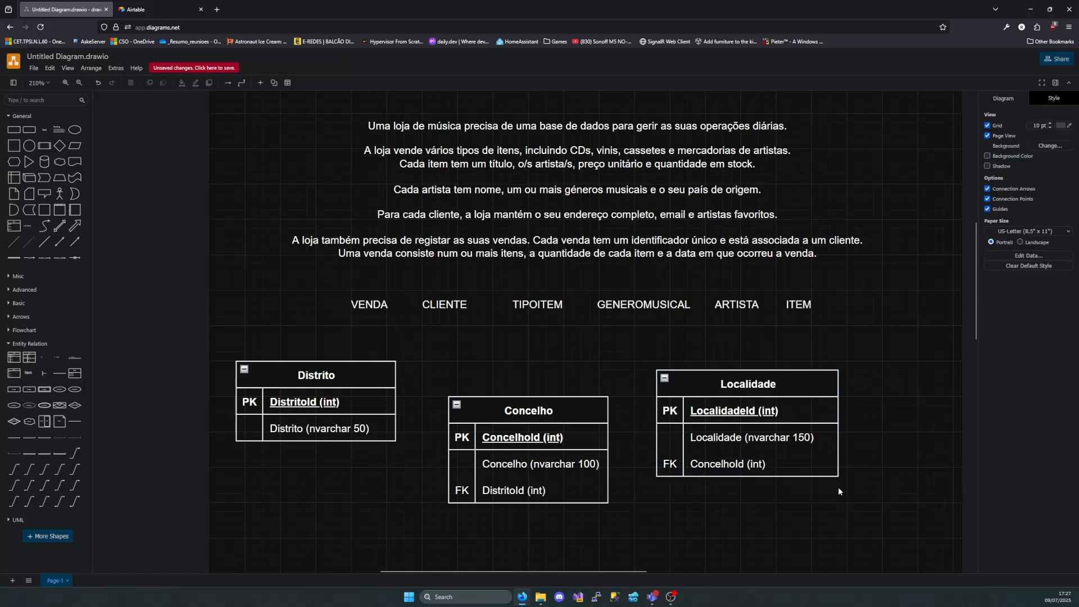
Align the Concelho and Localidade tables with the top of Distrito and spread them apart horizontally to leave room for connectors
left_click_drag(564, 421, 555, 385)
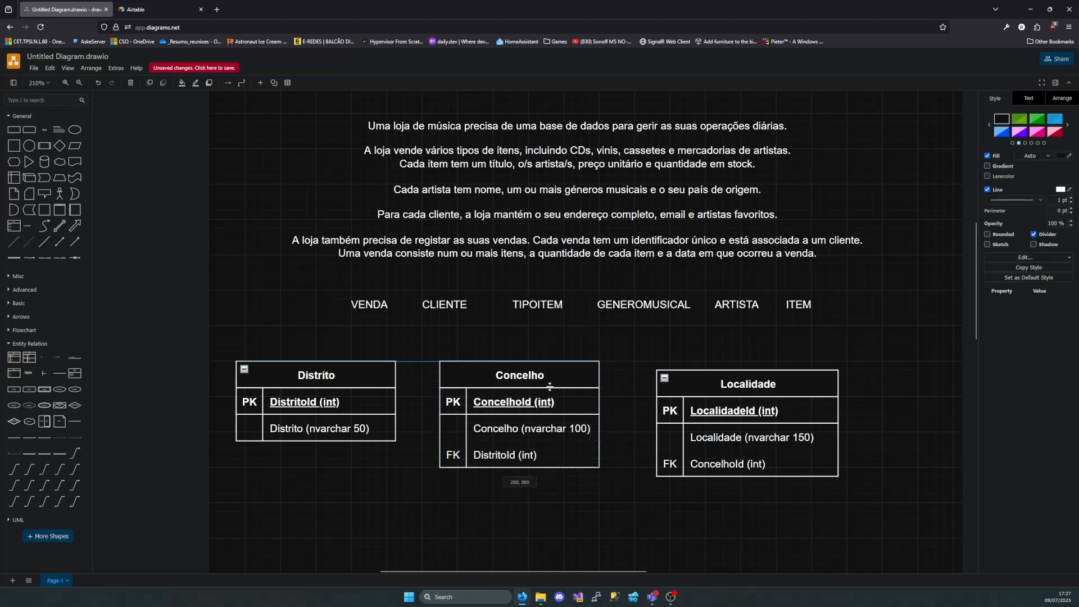
left_click_drag(739, 387, 729, 378)
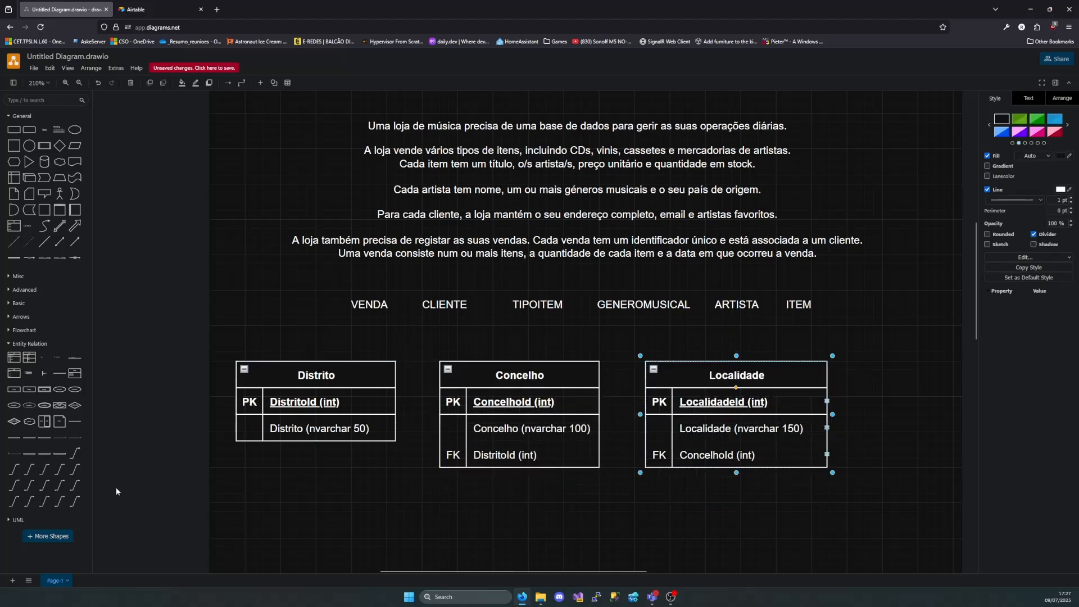
left_click_drag(793, 370, 878, 369)
left_click_drag(510, 386, 599, 385)
Link Distrito's DistritoId key to Concelho's DistritoId foreign key with a crow's-foot connector, and move Concelho closer to Distrito
left_click_drag(14, 469, 369, 453)
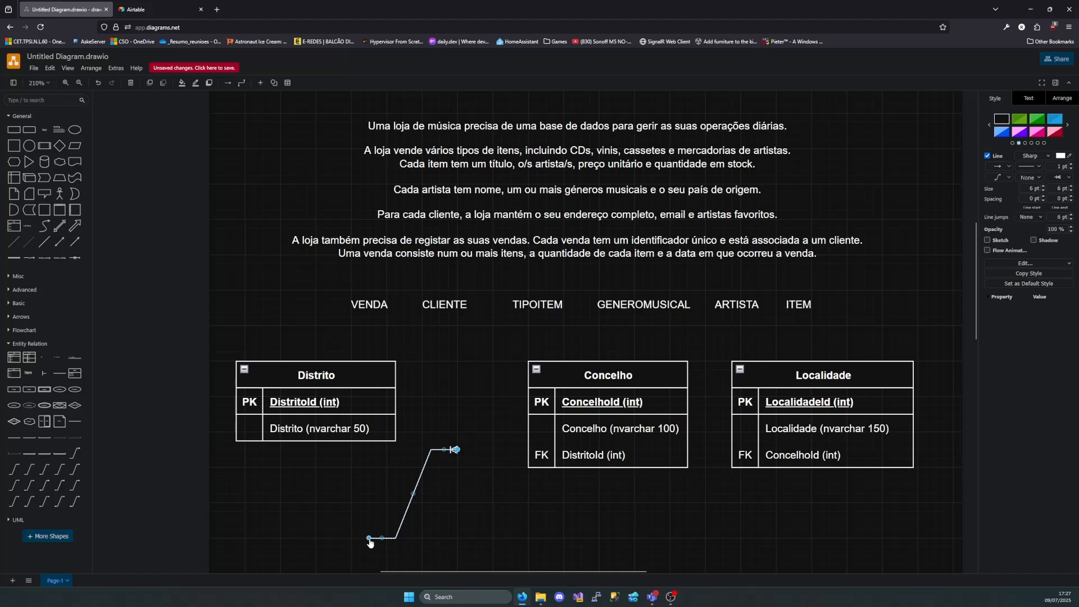
left_click_drag(368, 538, 397, 404)
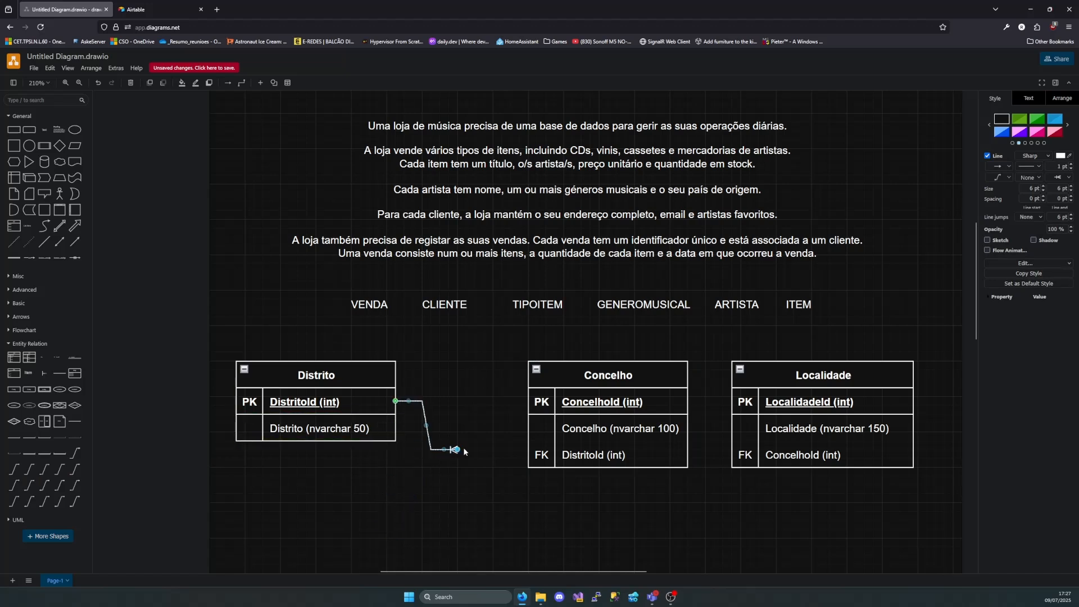
left_click_drag(465, 451, 523, 454)
left_click(591, 380)
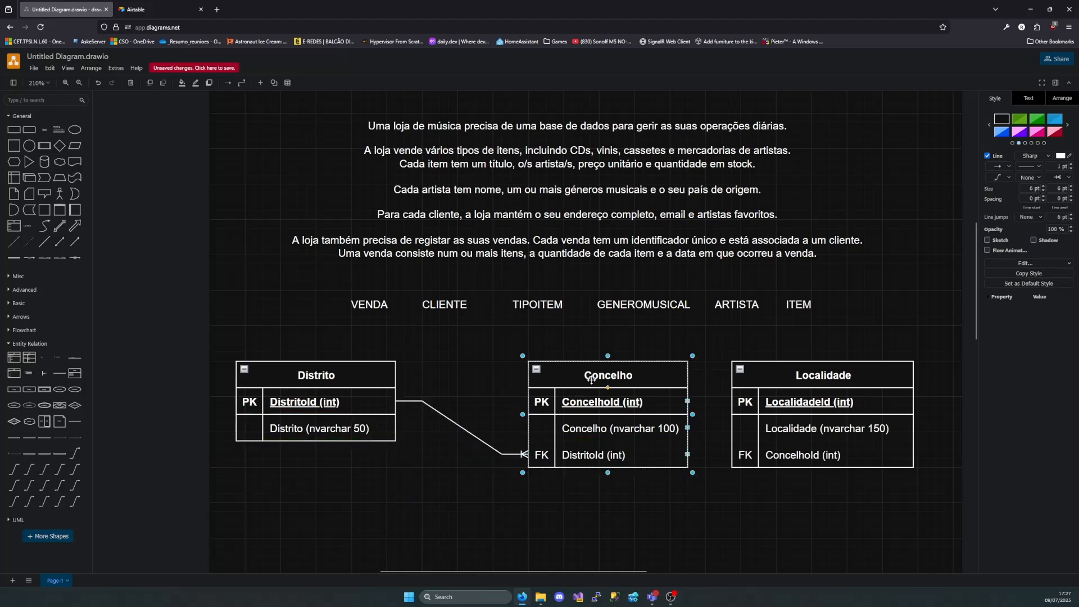
left_click_drag(592, 380, 518, 381)
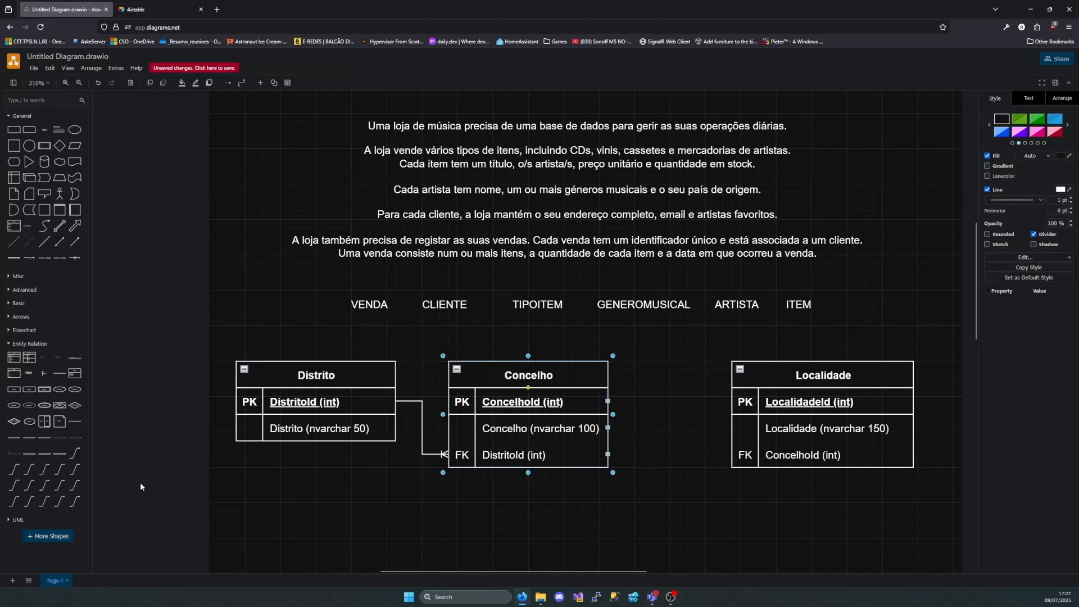
Link Concelho's ConcelhoId key to Localidade's ConcelhoId foreign key with a crow's-foot connector, and move Localidade closer to Concelho
left_click_drag(44, 469, 616, 450)
left_click_drag(608, 541, 608, 401)
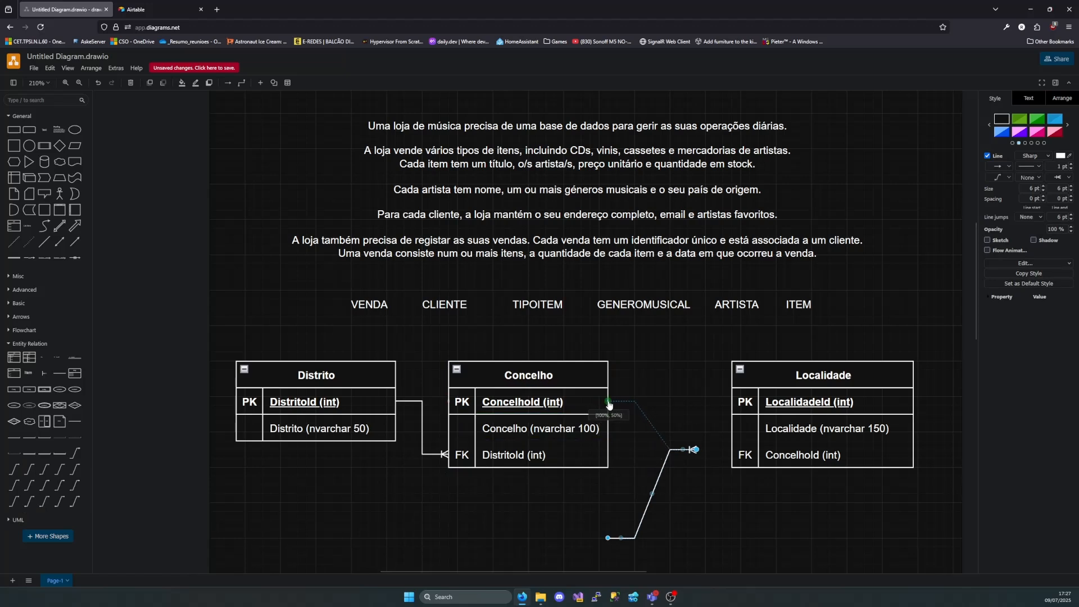
left_click_drag(699, 451, 731, 454)
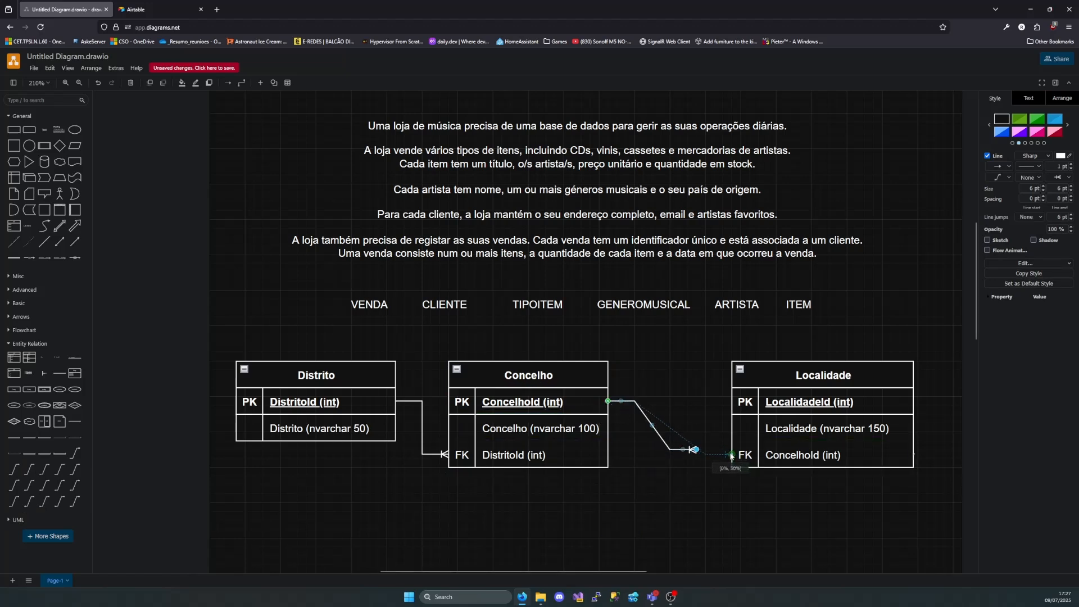
left_click(856, 379)
left_click_drag(857, 379, 784, 376)
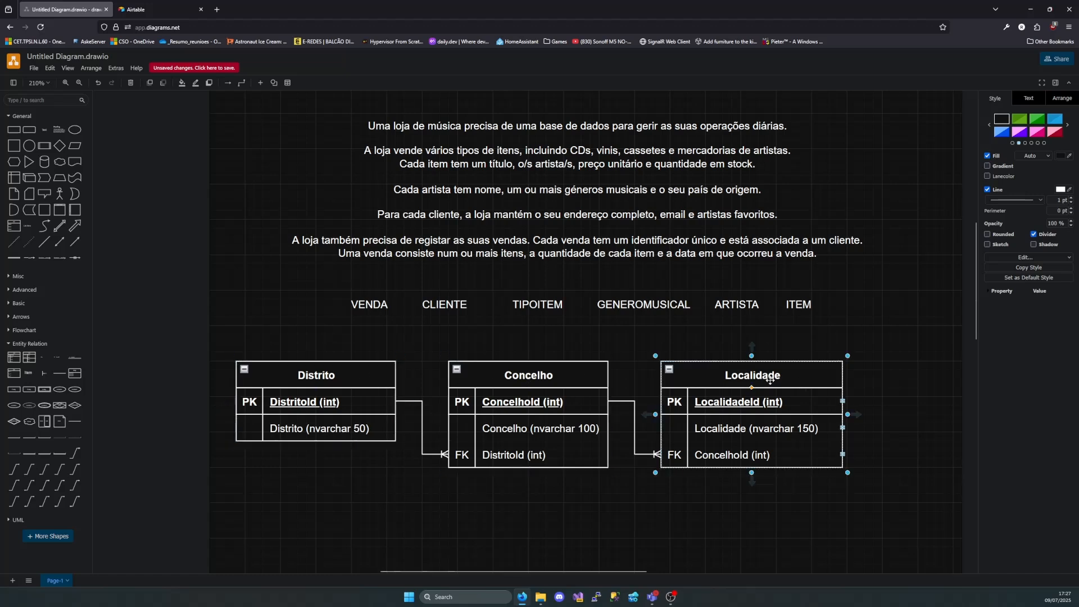
Move the linked Distrito, Concelho and Localidade tables together to the empty area left of the written description
left_click(912, 342)
left_click_drag(898, 342, 180, 507)
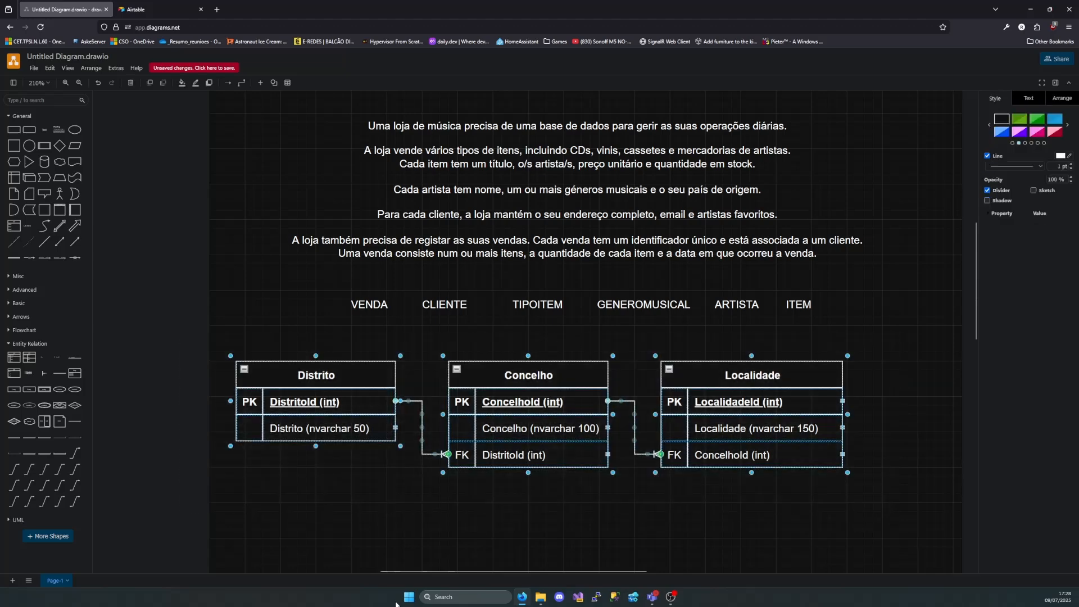
left_click_drag(544, 375, 241, 163)
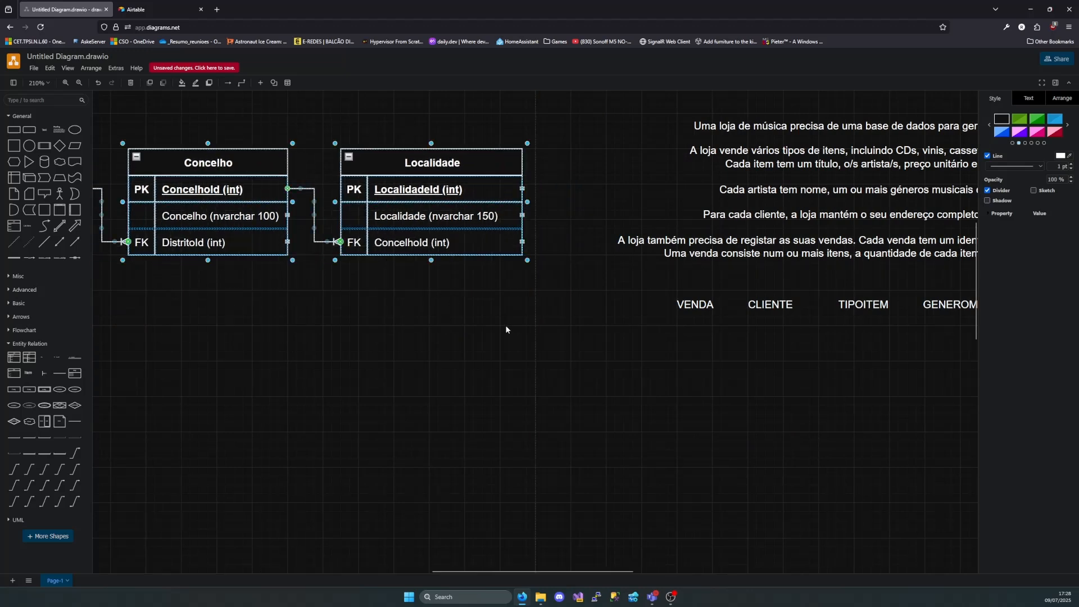
left_click(549, 328)
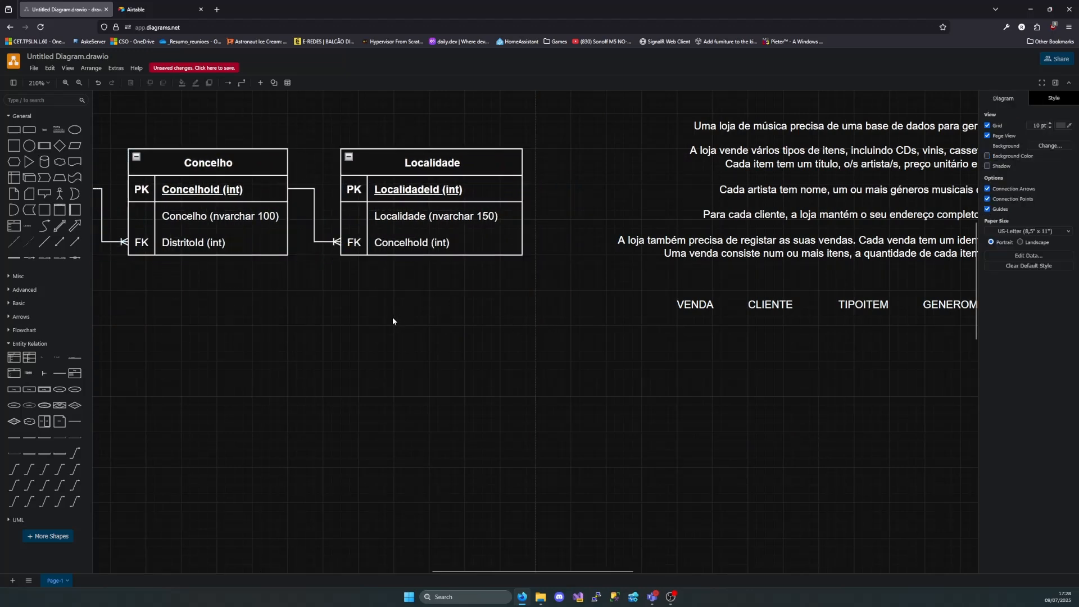
Examine the description's sentences about the item types sold and the attributes each item has
scroll(365, 321, "right", 8)
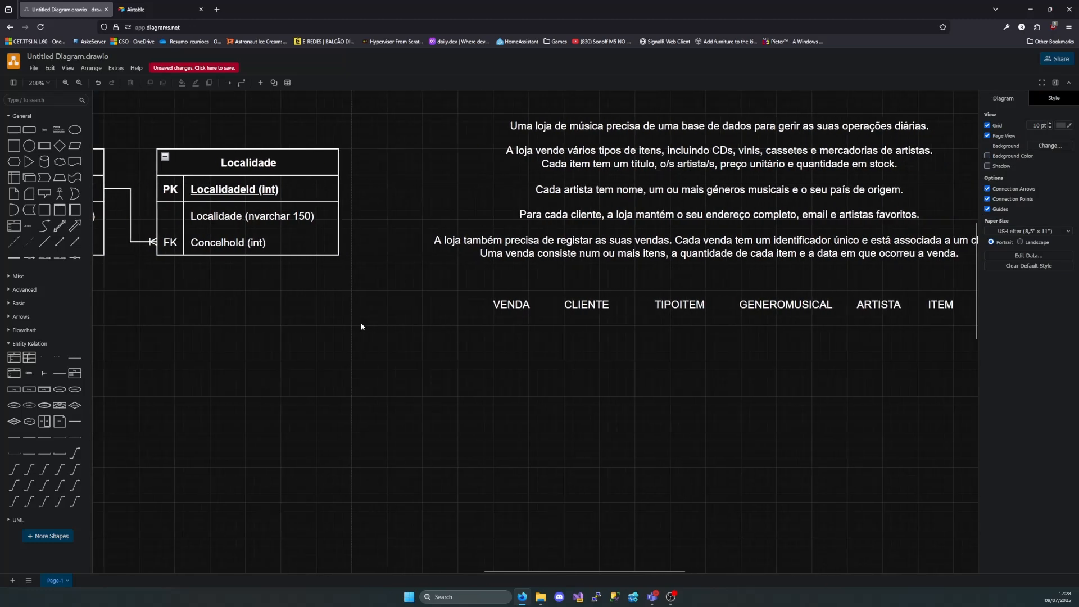
scroll(343, 314, "right", 4)
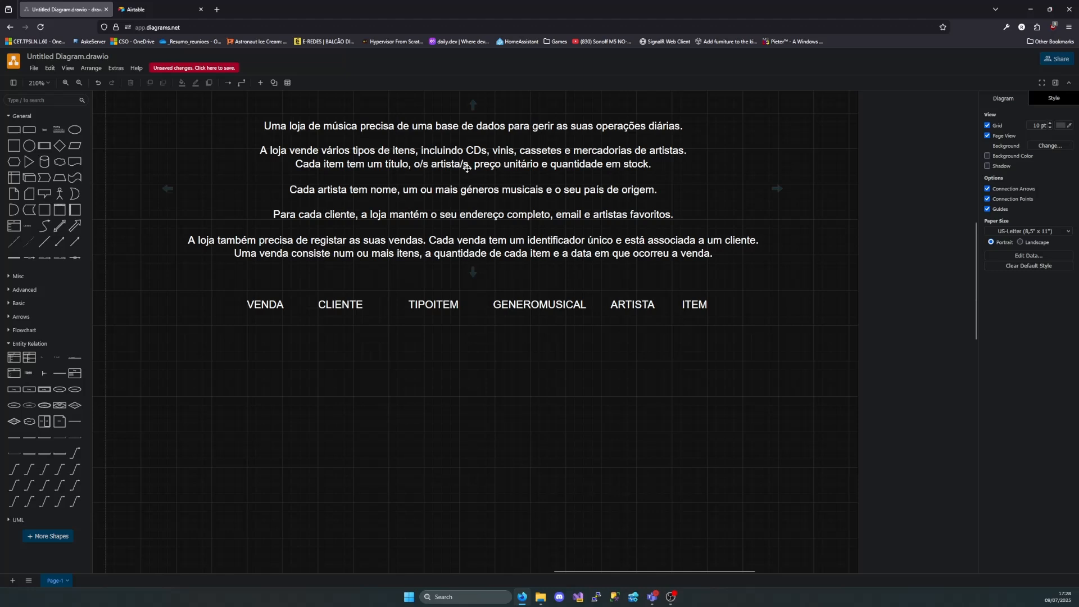
left_click(263, 151)
left_click(263, 151)
left_click(261, 150)
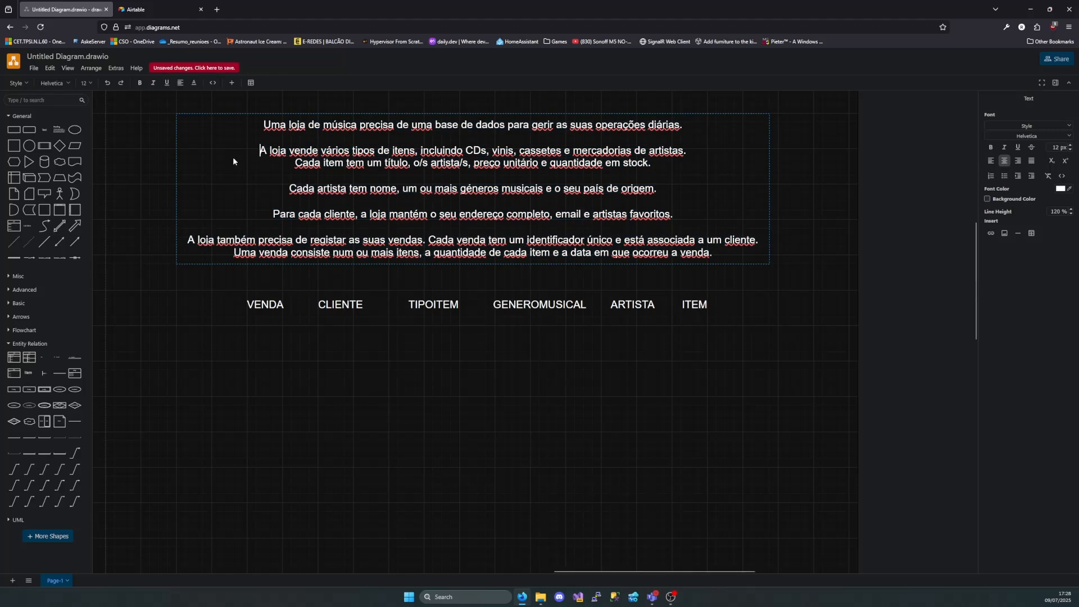
left_click_drag(264, 152, 684, 152)
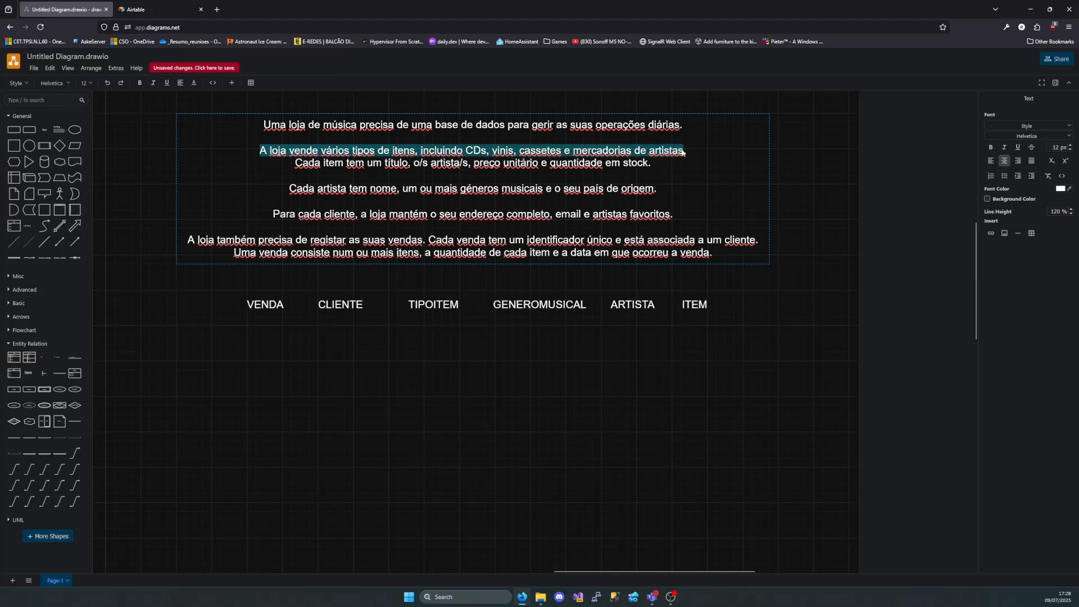
double_click(389, 166)
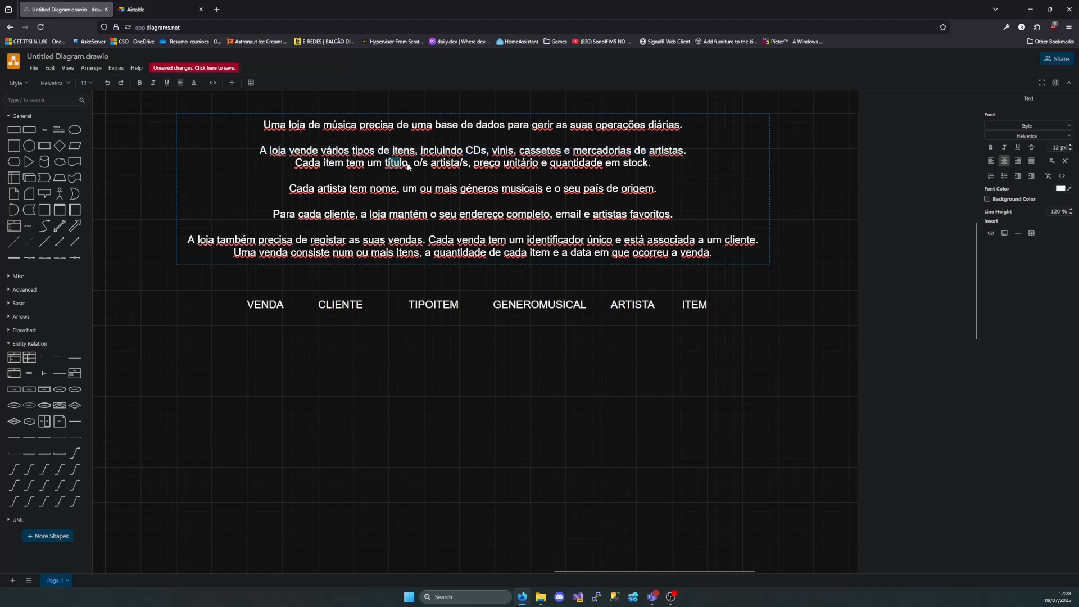
left_click_drag(416, 167, 636, 166)
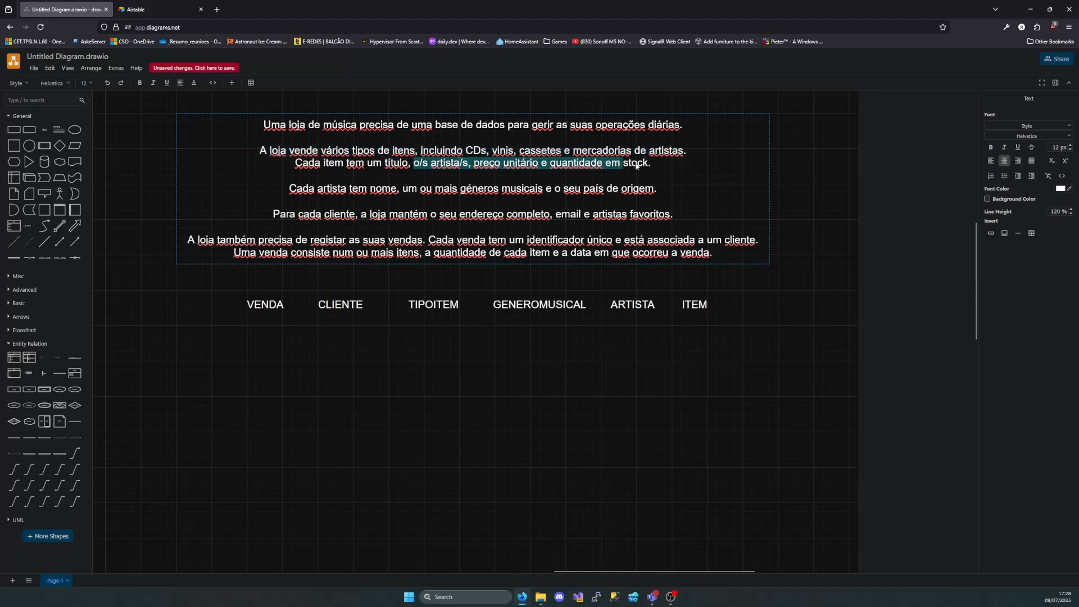
left_click(663, 163)
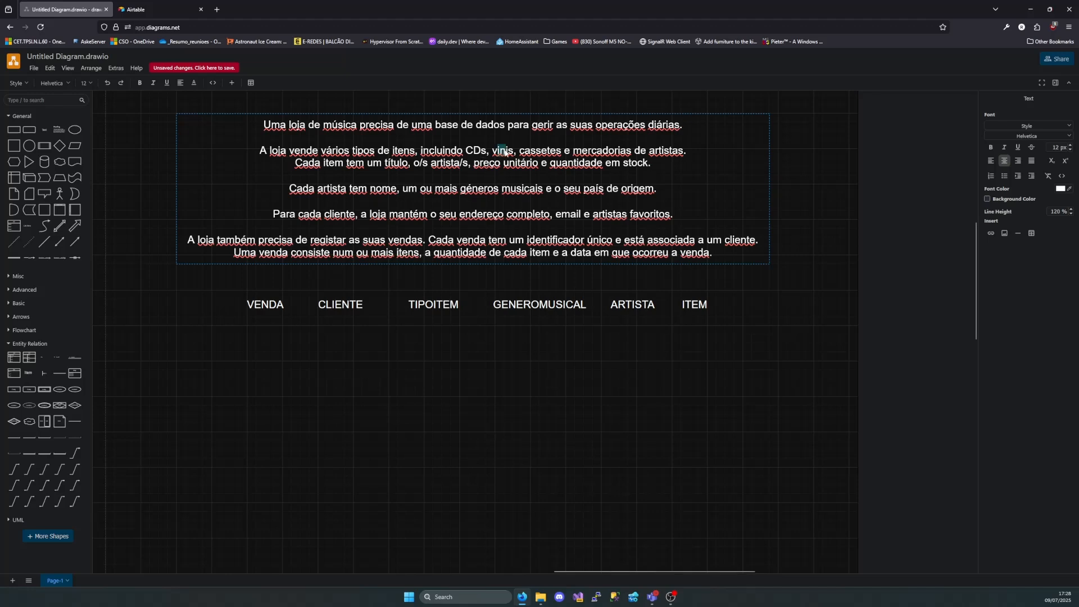
left_click_drag(581, 152, 681, 153)
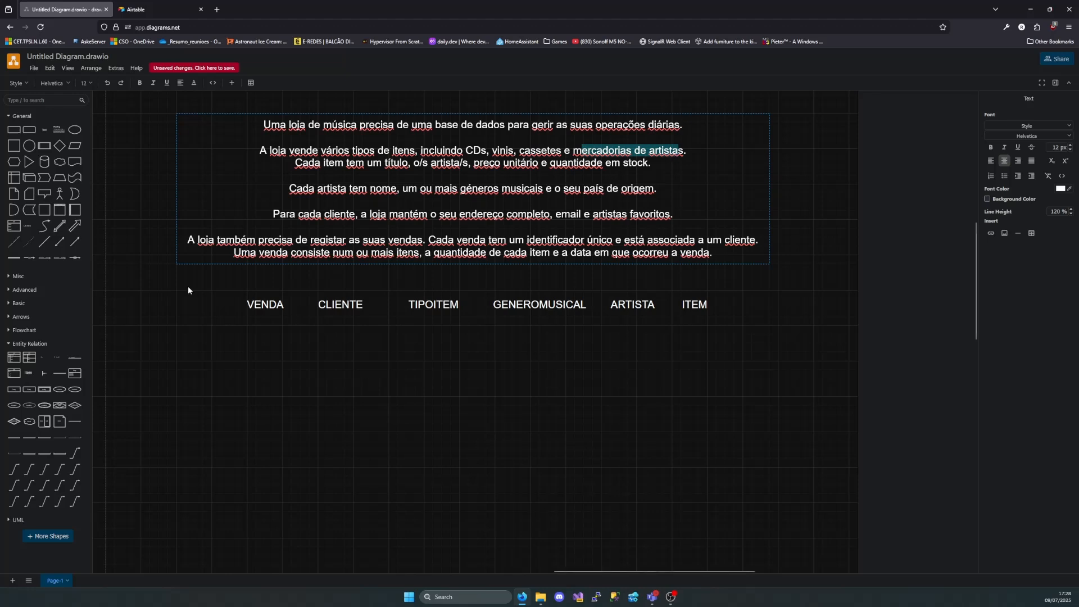
Add a table titled "TipoItem" below the entity names, with the primary key "TipoItemId (int)"
left_click_drag(29, 357, 308, 371)
double_click(354, 385)
key("BackSpace")
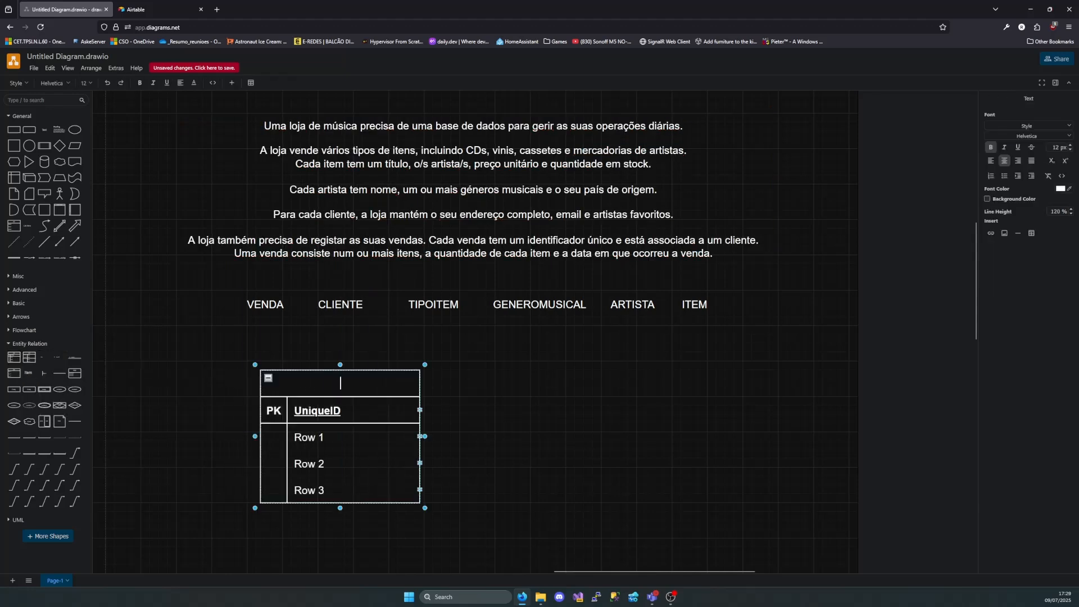
type("TipoItem")
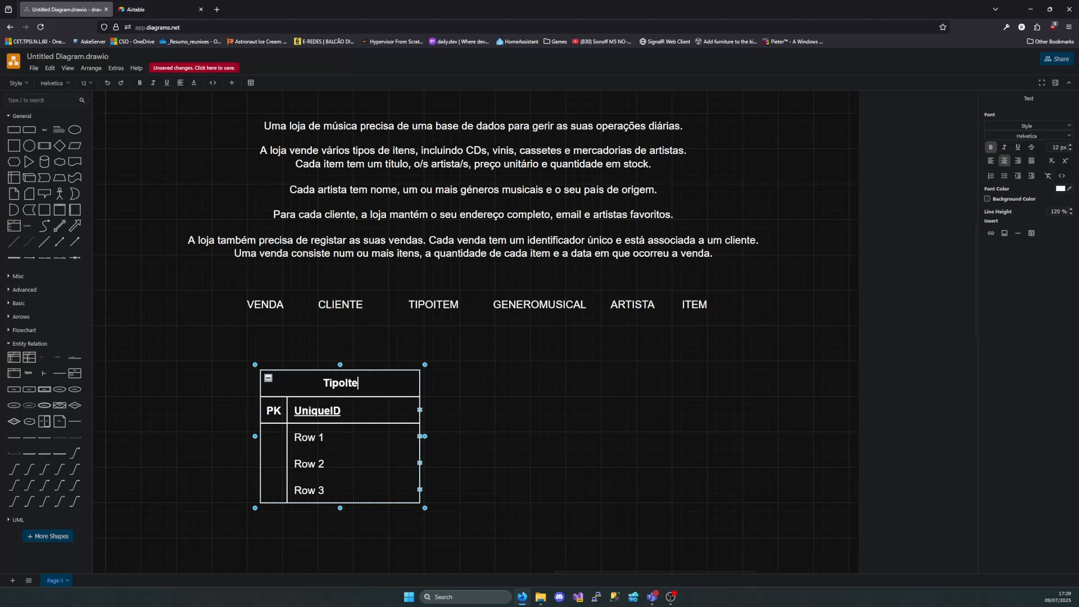
double_click(349, 411)
key("BackSpace")
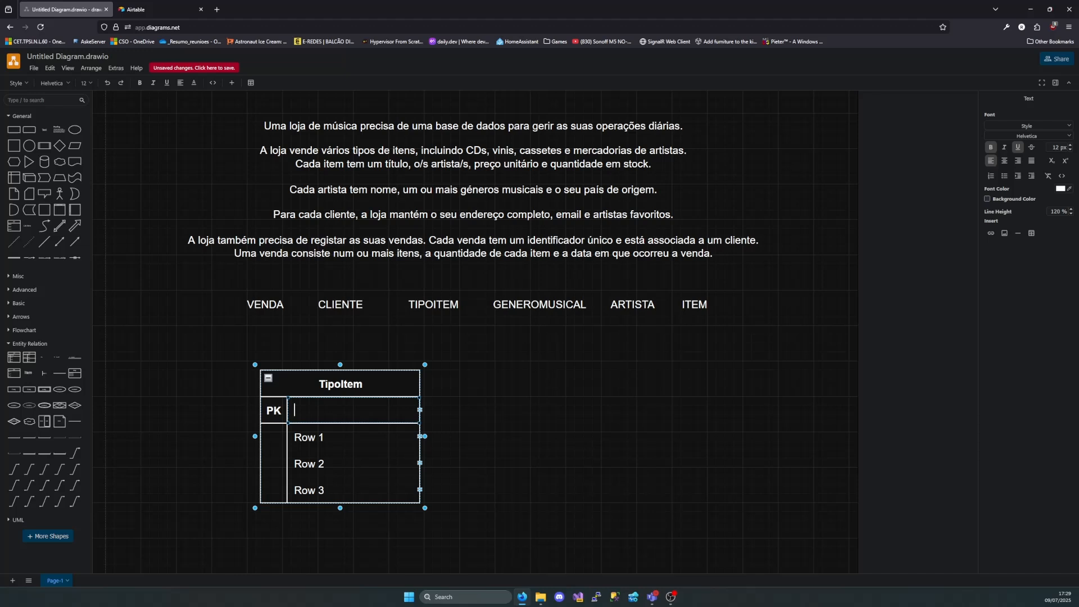
type("TipoItemId (int)")
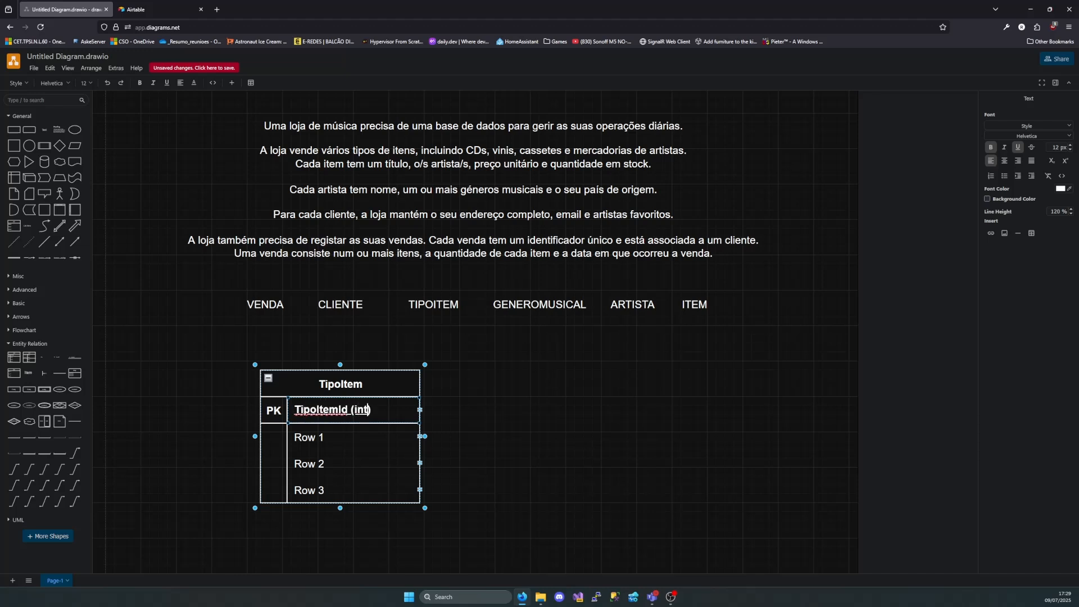
Rename the TipoItem table's Row 1 "TipoItem (nvarchar 50)"
left_click(341, 440)
double_click(341, 441)
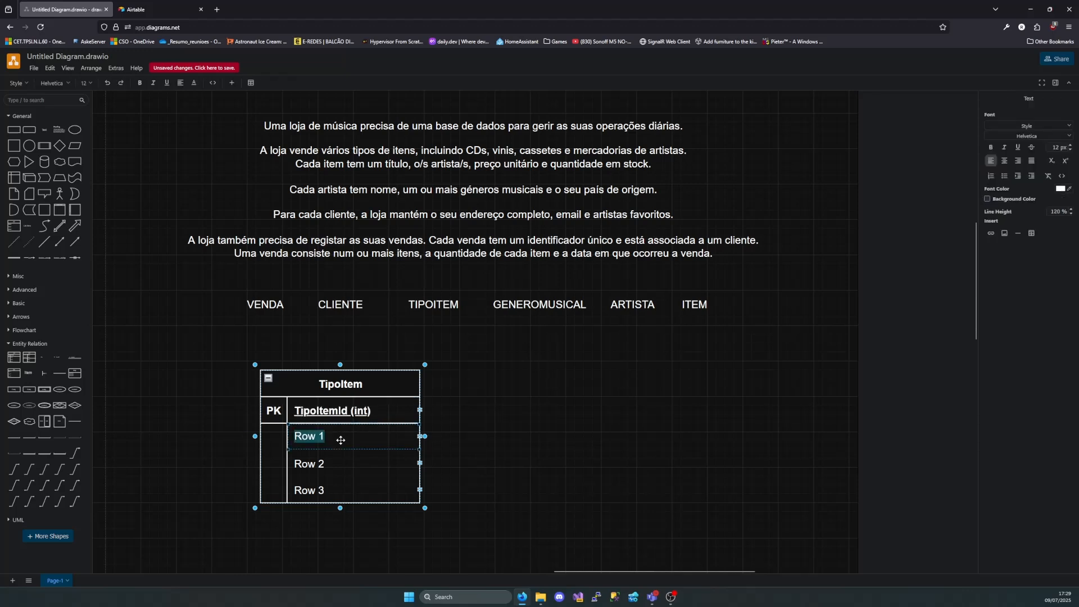
key("BackSpace")
type("TipoItem ()")
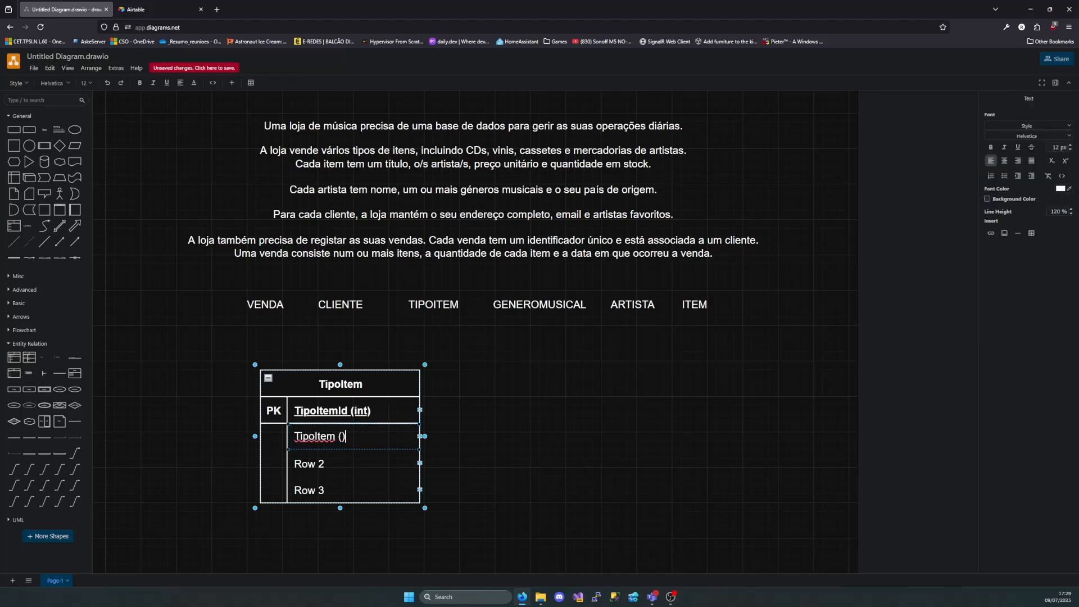
key("Left")
type("nvarchar ")
type("1")
type("0")
Delete Row 2 and Row 3 from the TipoItem table and move the table below the ARTISTA and ITEM labels
left_click(360, 468)
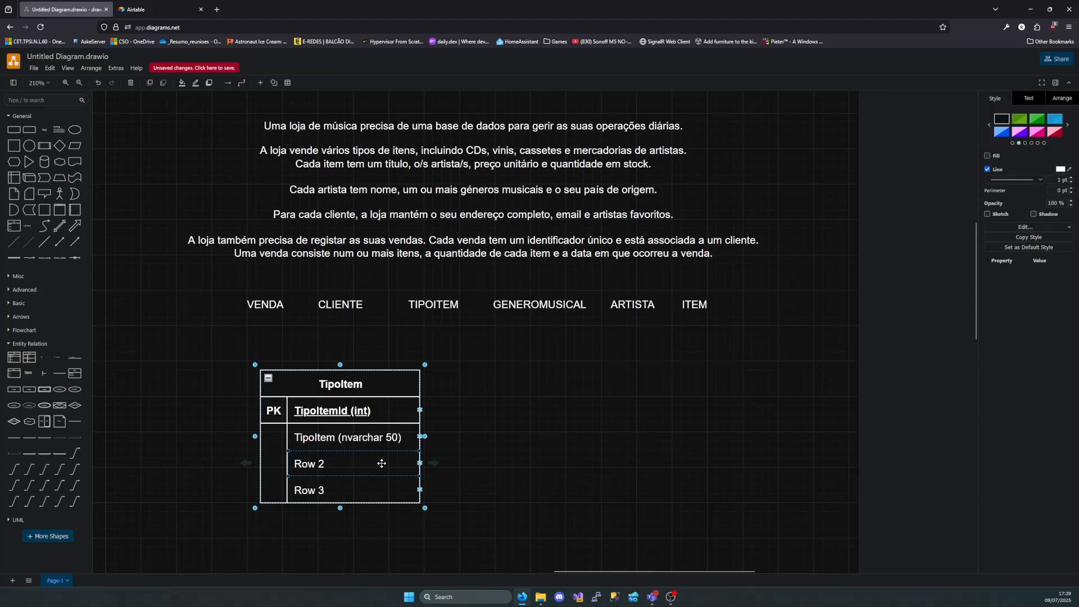
key("Delete")
left_click(419, 463)
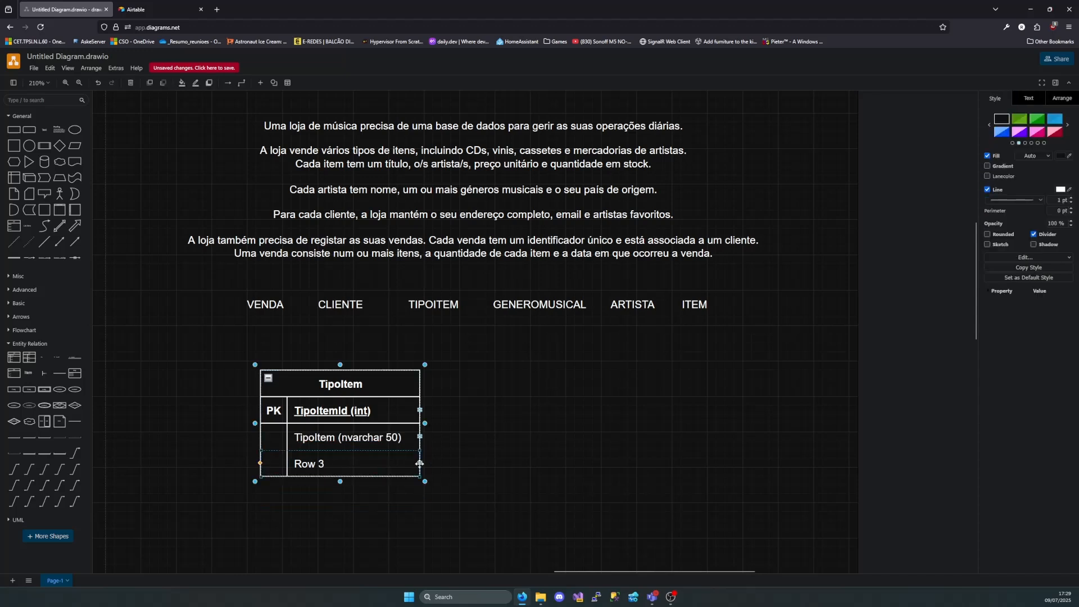
key("Delete")
left_click_drag(339, 385, 391, 409)
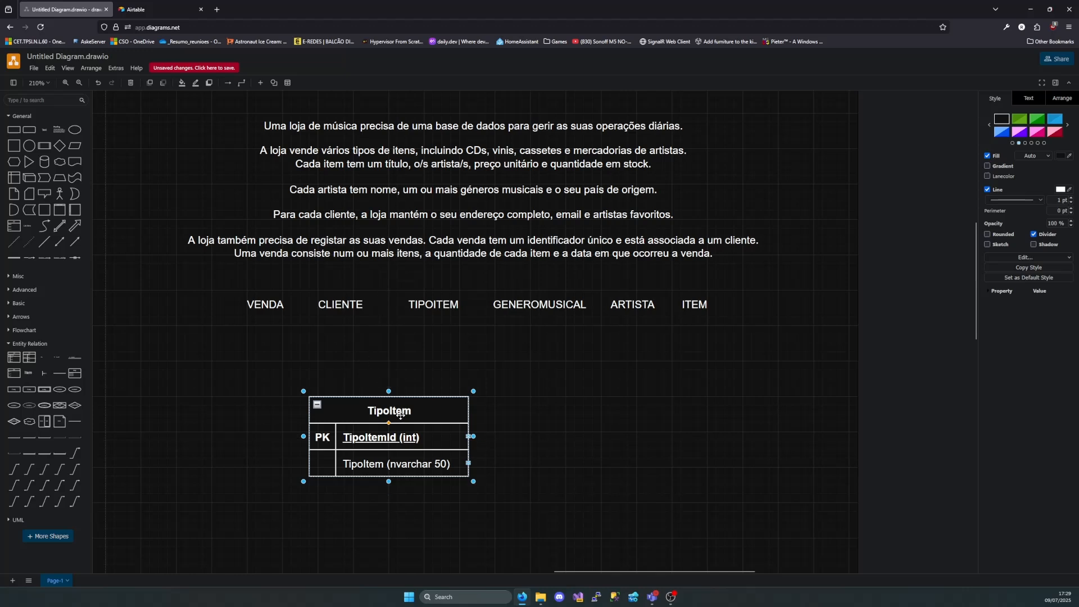
left_click_drag(398, 419, 654, 395)
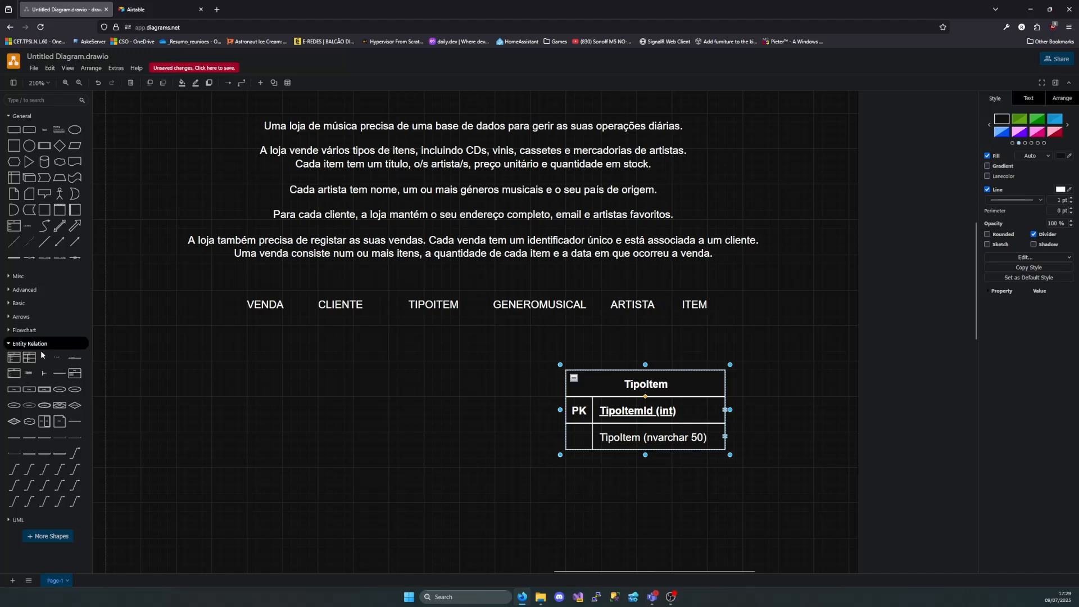
Add a table titled "Item" to the left of TipoItem, with the primary key "ItemId (int)"
mouse_move(19, 366)
left_click_drag(19, 366, 310, 389)
double_click(310, 388)
type("Item")
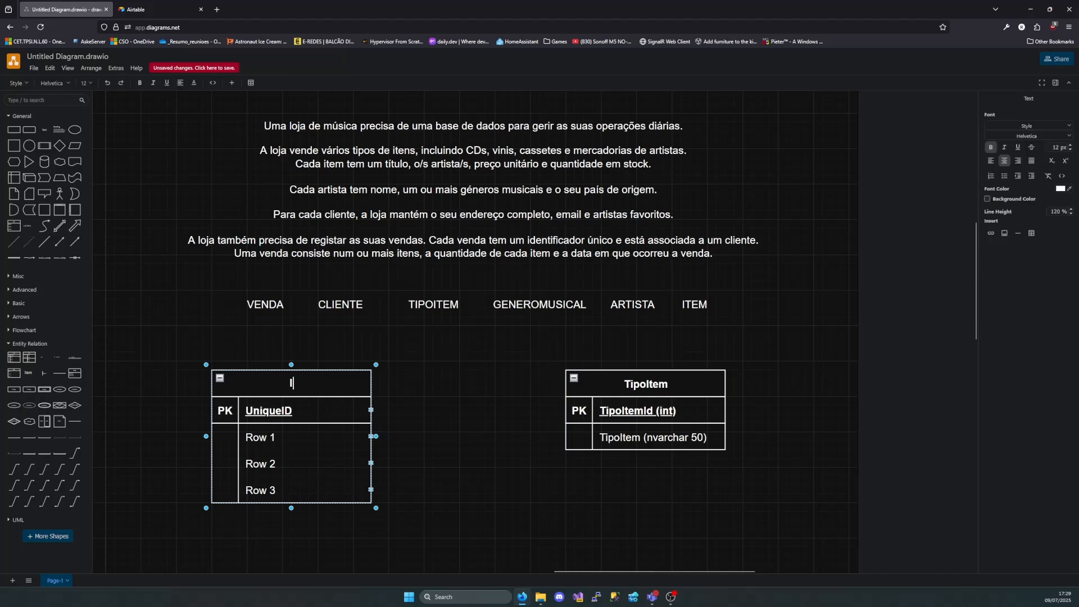
double_click(292, 401)
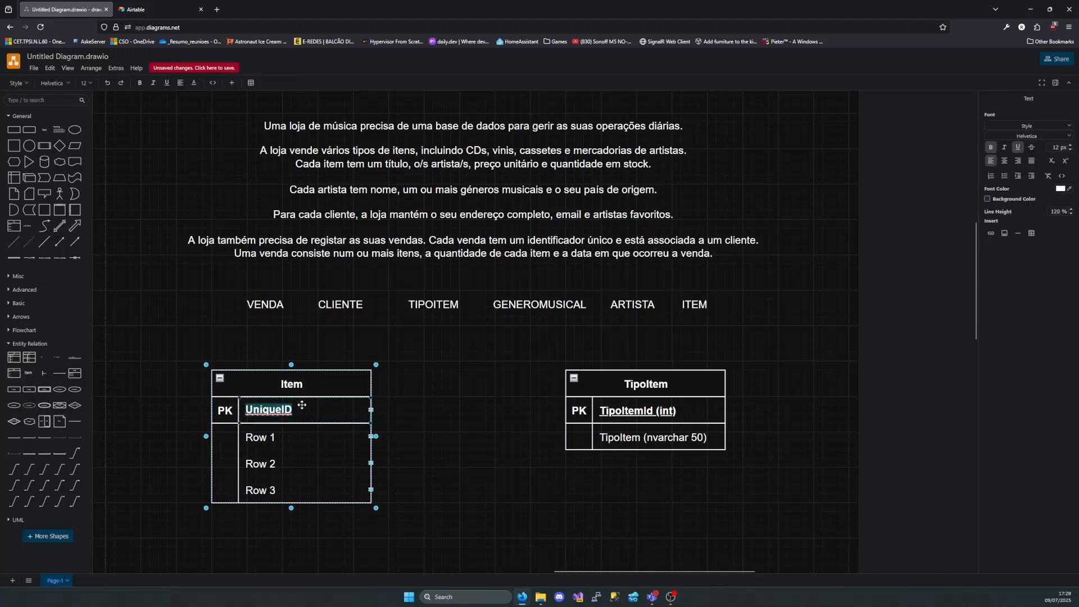
type("ItemId )()")
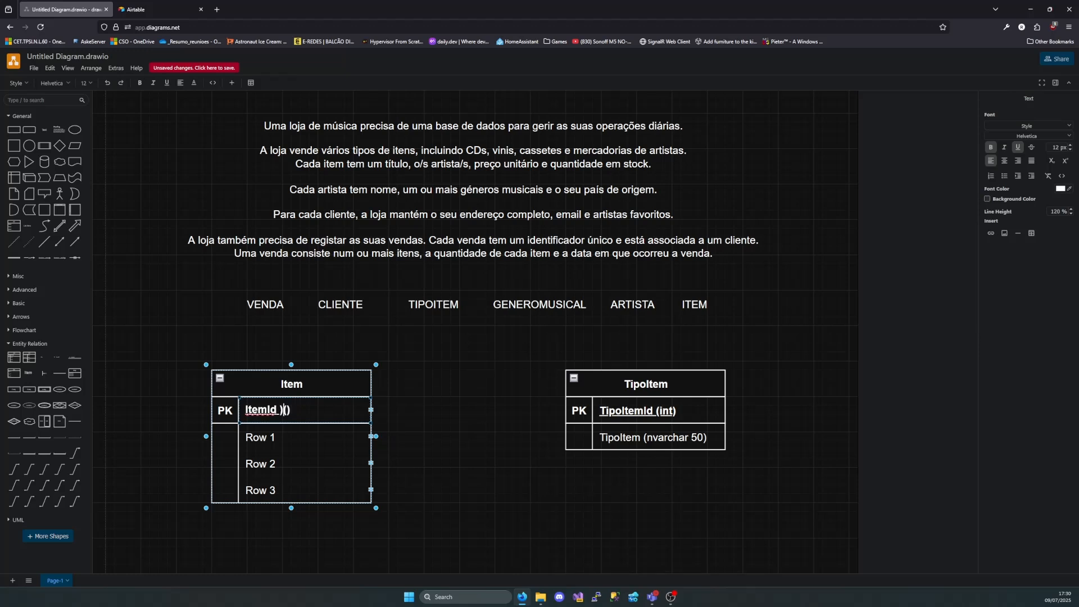
key("BackSpace")
key("Right")
type("int")
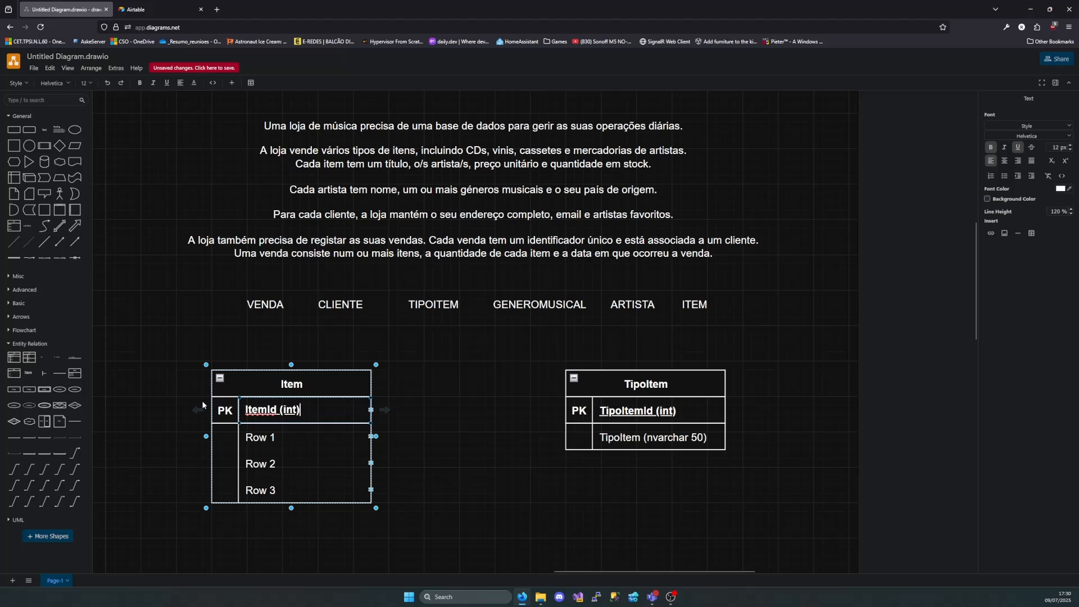
Rename the Item table's Row 1 "Titulo (nvarchar 120)"
double_click(275, 436)
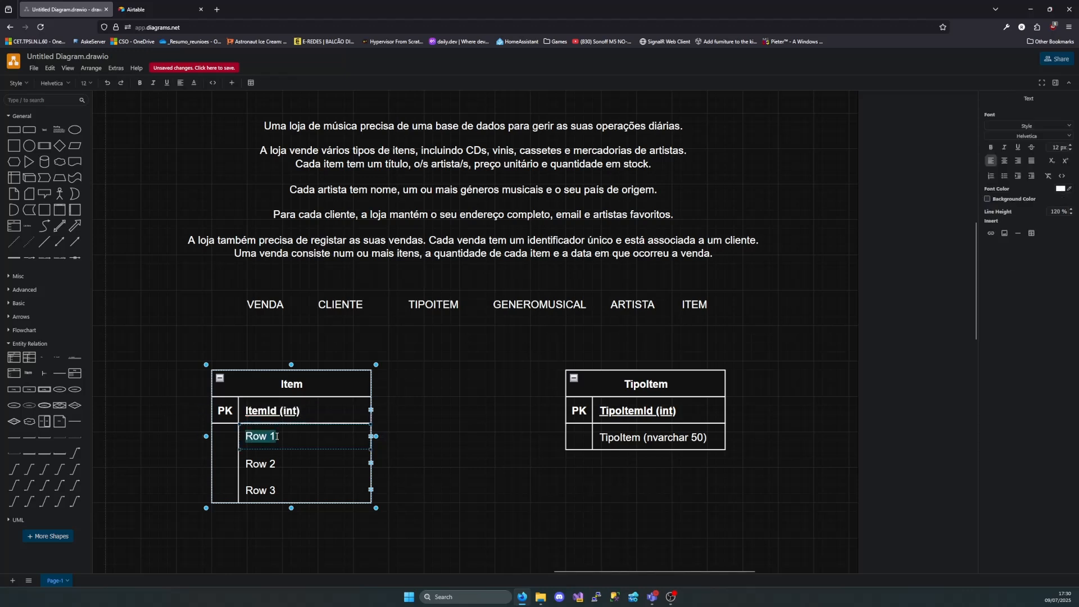
key("BackSpace")
type("Titulo ")
type("()")
type("nvarchar ")
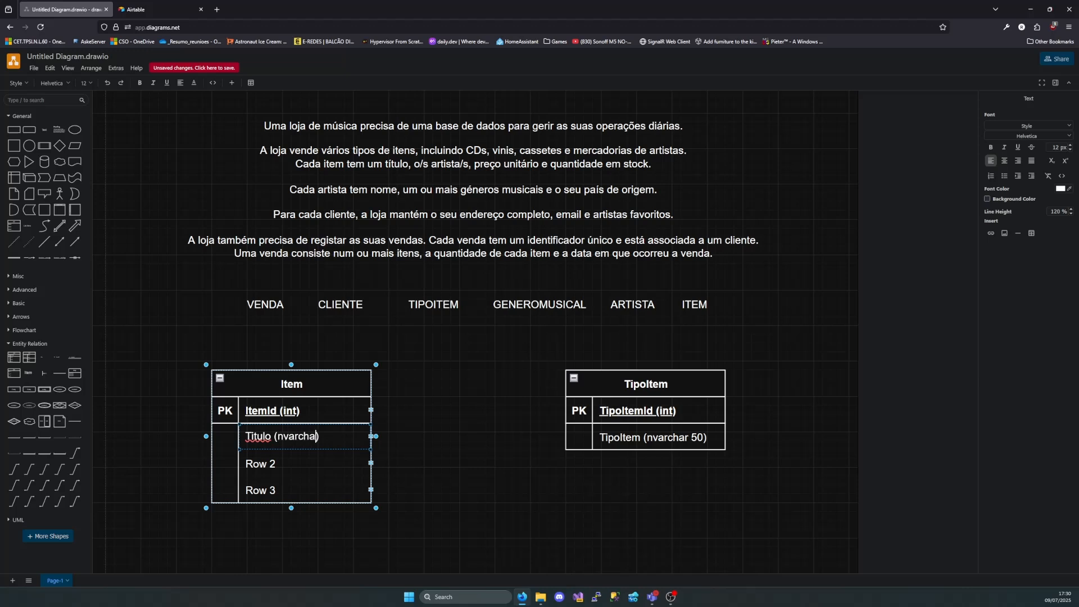
type("120")
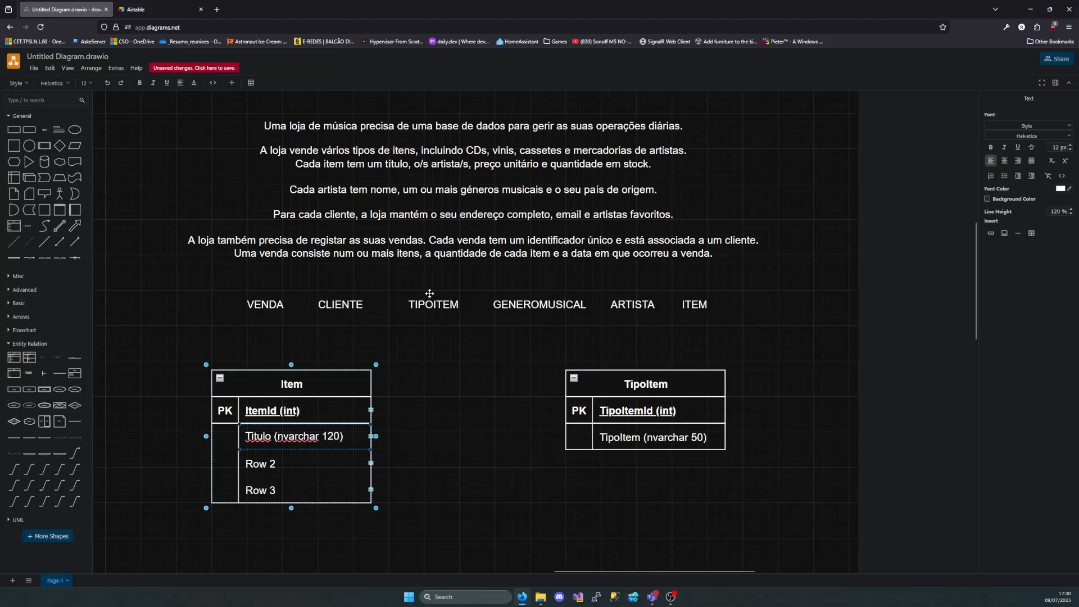
left_click(447, 163)
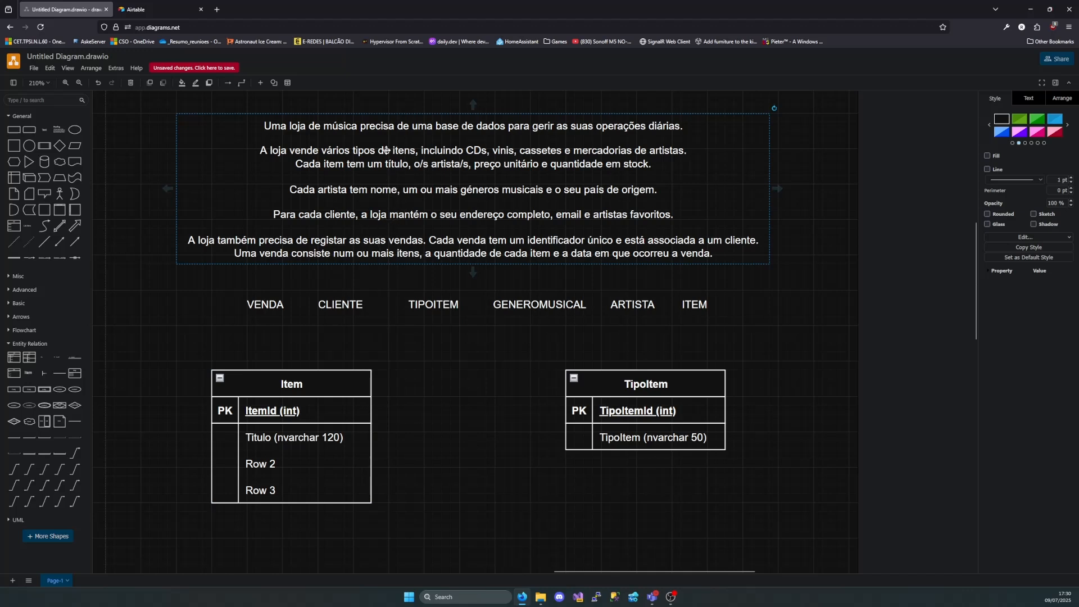
left_click(292, 379)
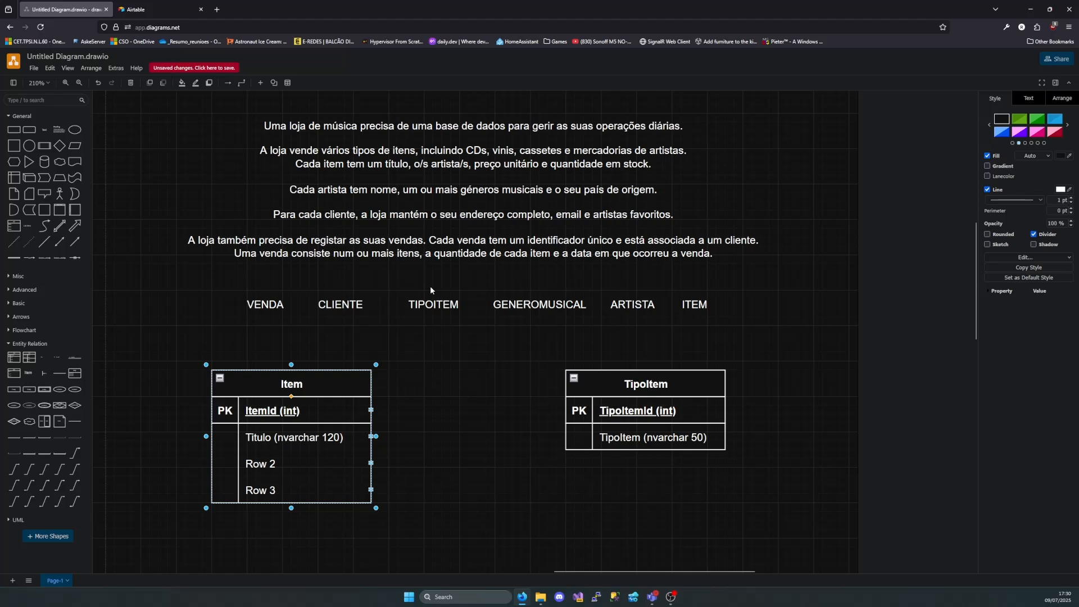
left_click(690, 307)
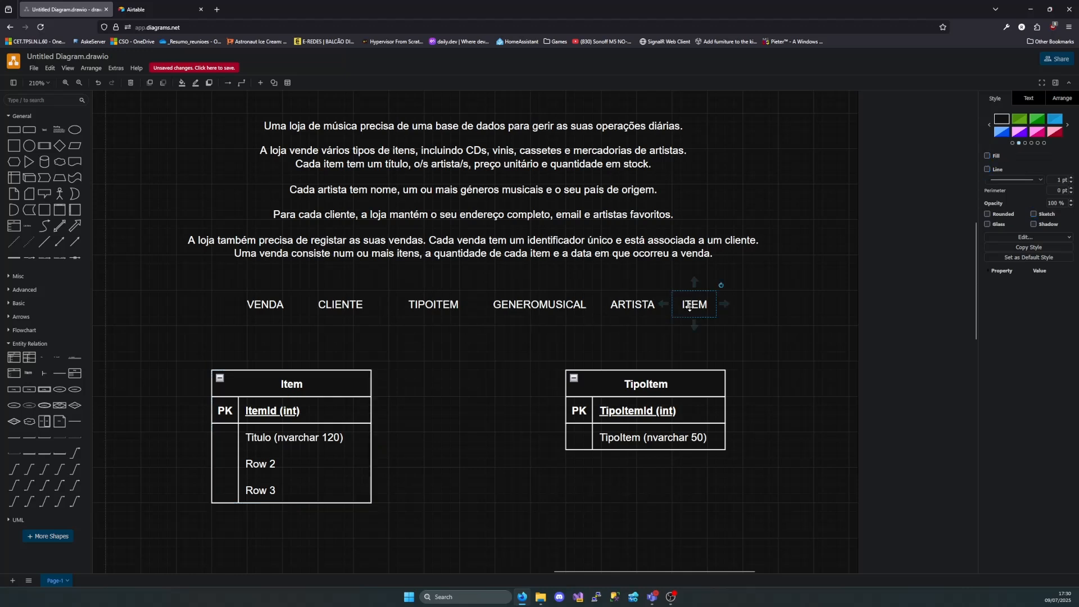
left_click(625, 308)
Rename the Item table's Row 2 "PrecoUnitario (decimal)"
double_click(524, 162)
left_click(601, 174)
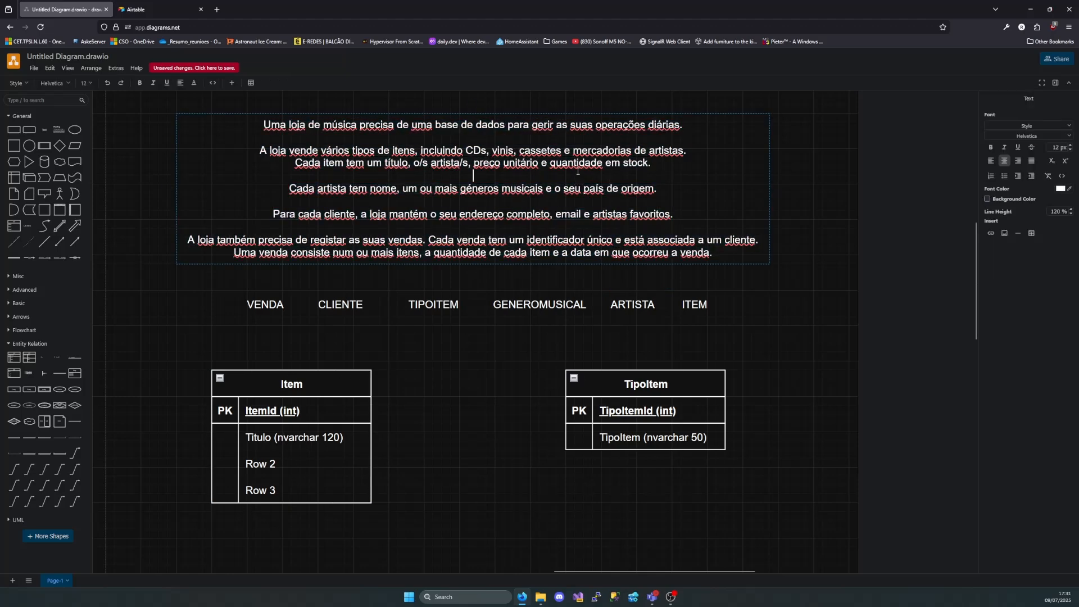
double_click(285, 461)
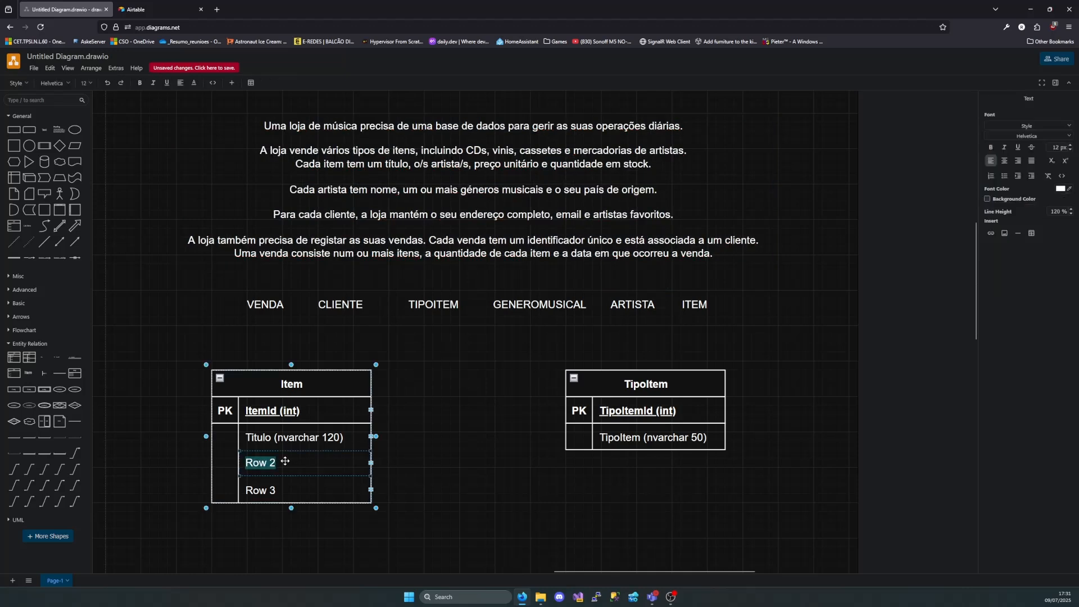
type("PrecoUn")
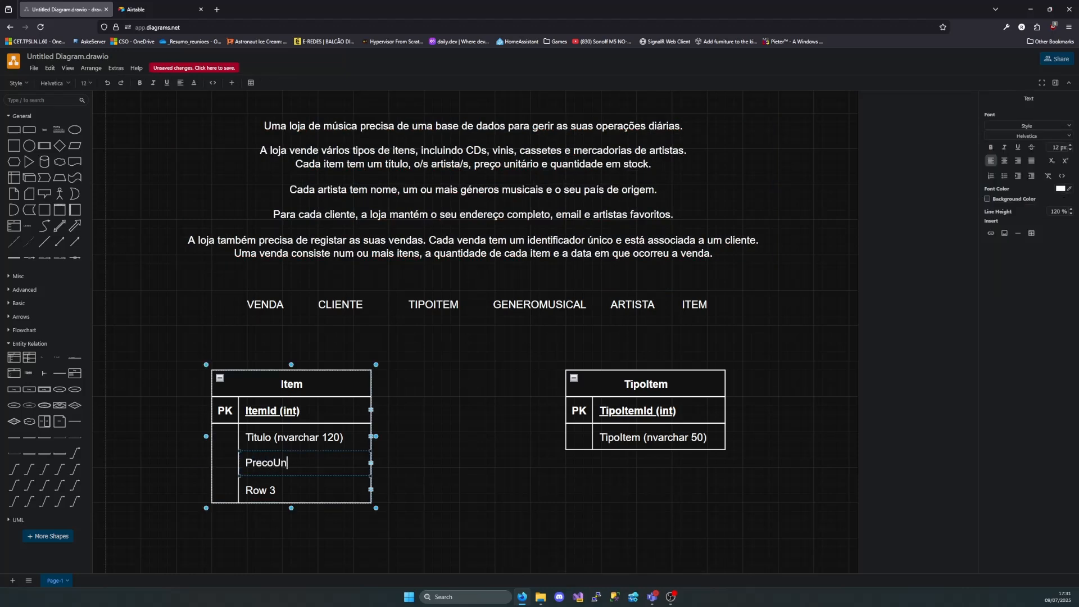
type("itario (deci")
type(")")
key("Left")
type("decimal")
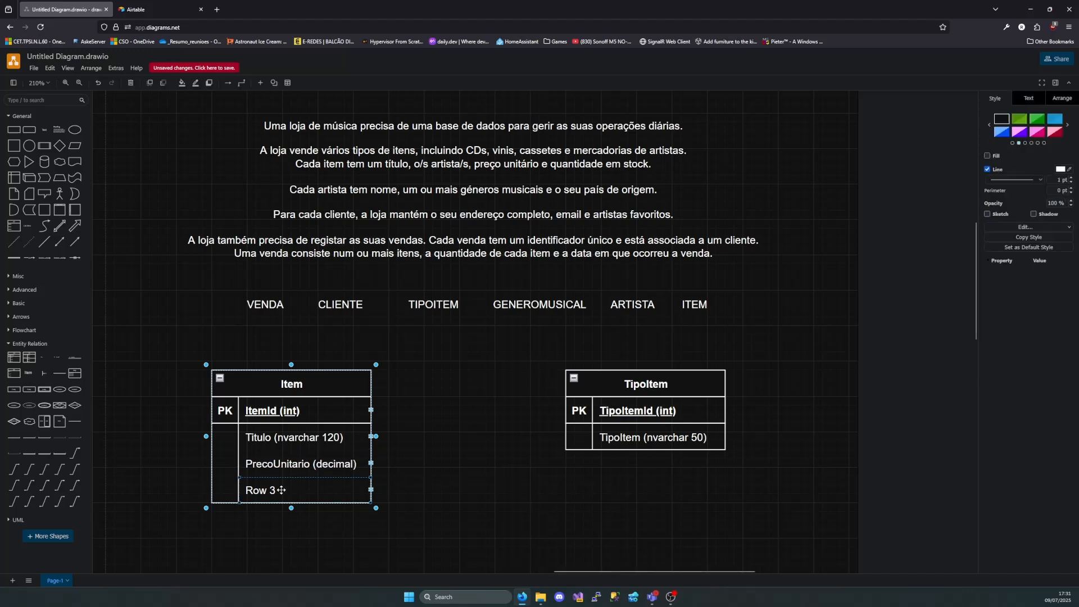
Rename the Item table's Row 3 "QuantidadeStock (int)"
double_click(287, 492)
type("Quantida")
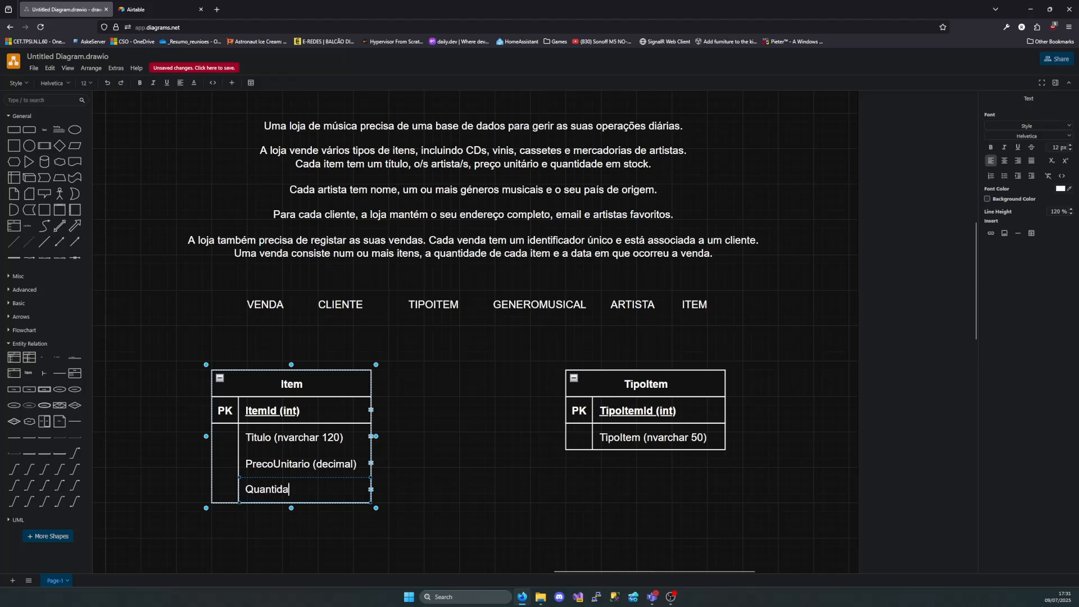
type("deStock")
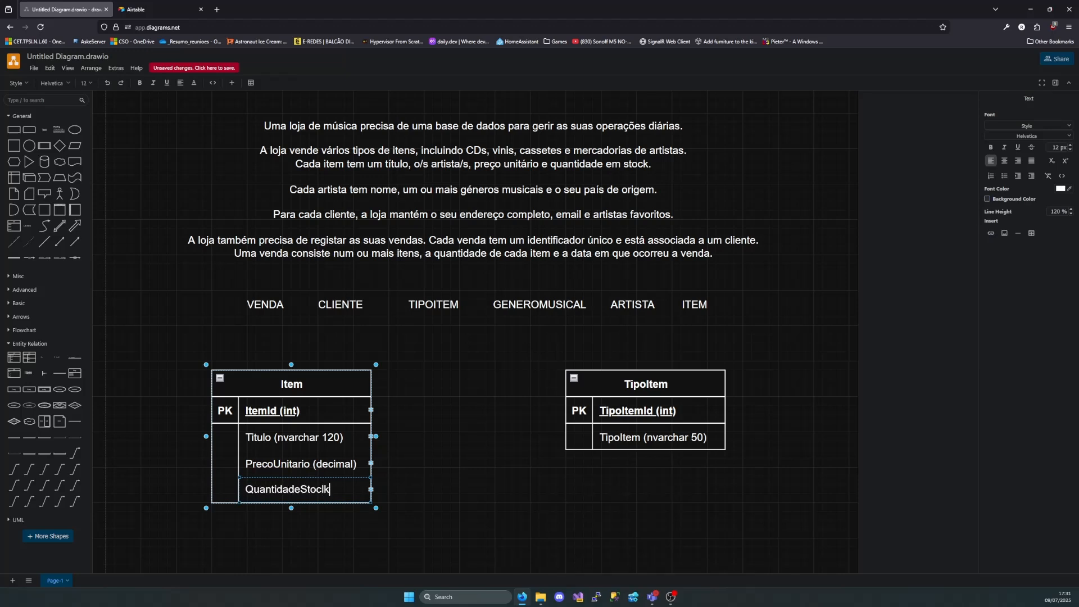
type(" (int)")
left_click(408, 483)
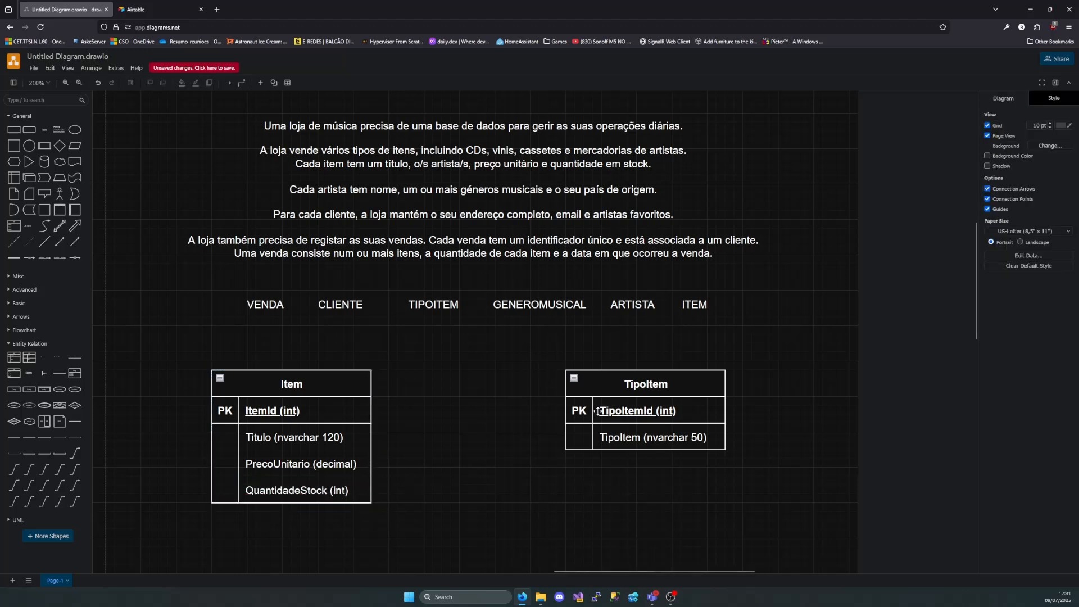
Move the TipoItem table closer to the Item table and review the item types sentence in the description
left_click_drag(649, 392, 572, 388)
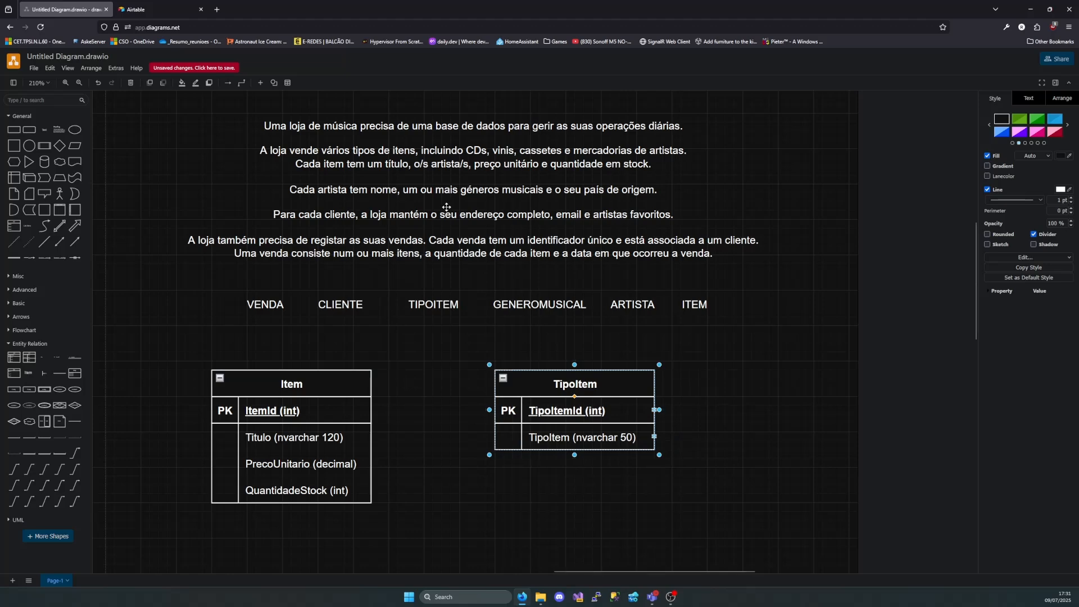
double_click(478, 155)
left_click(482, 151)
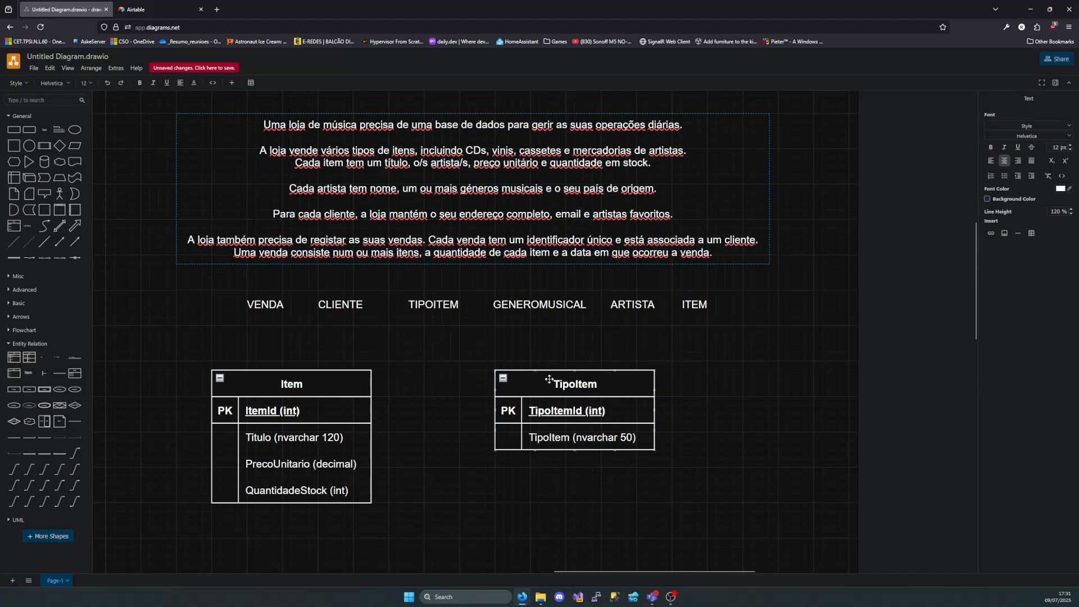
left_click(550, 380)
left_click(303, 388)
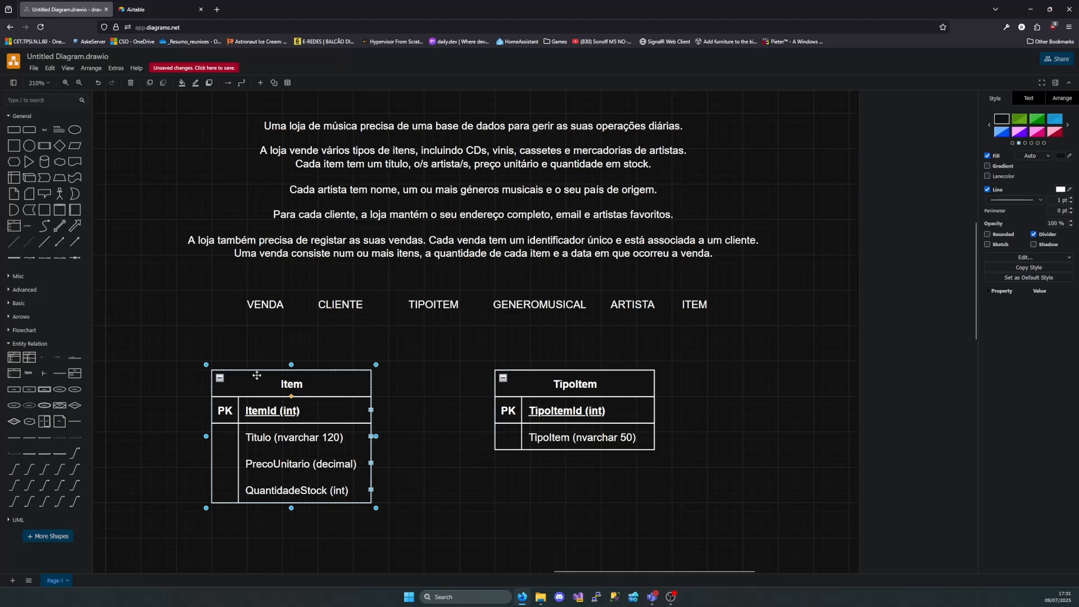
left_click(597, 383)
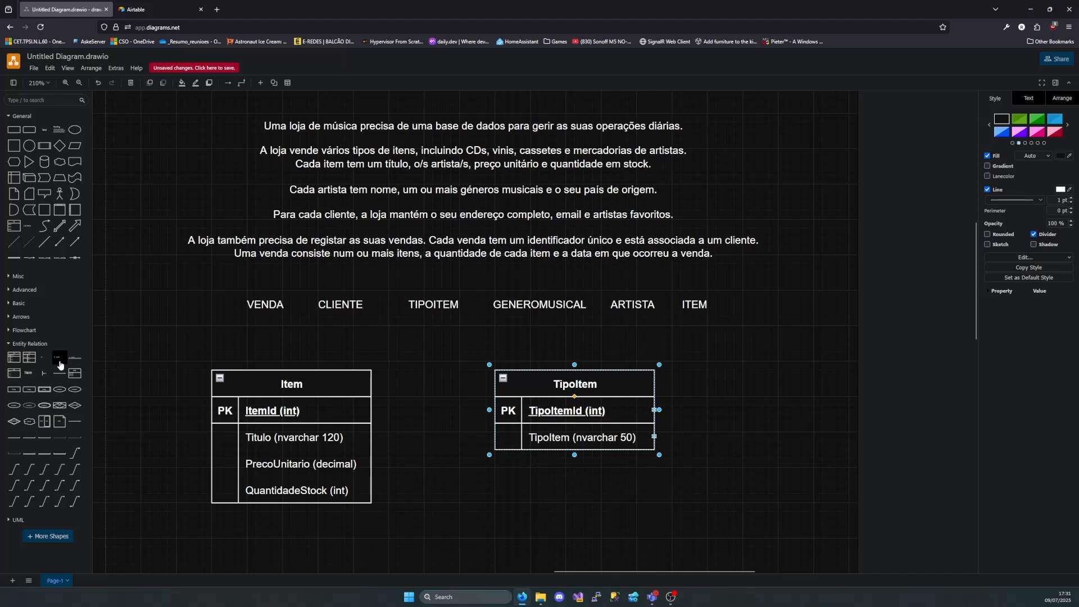
Add a foreign key row "TipoItemId (int)" at the end of the Item table
left_click_drag(62, 364, 284, 509)
double_click(285, 516)
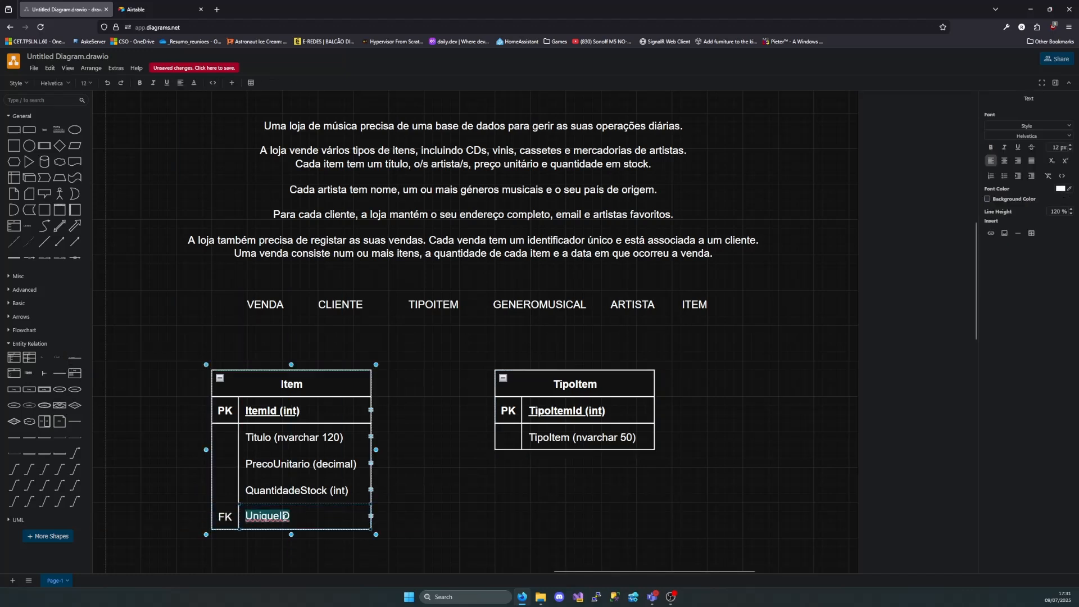
key("BackSpace")
type("TipoItem")
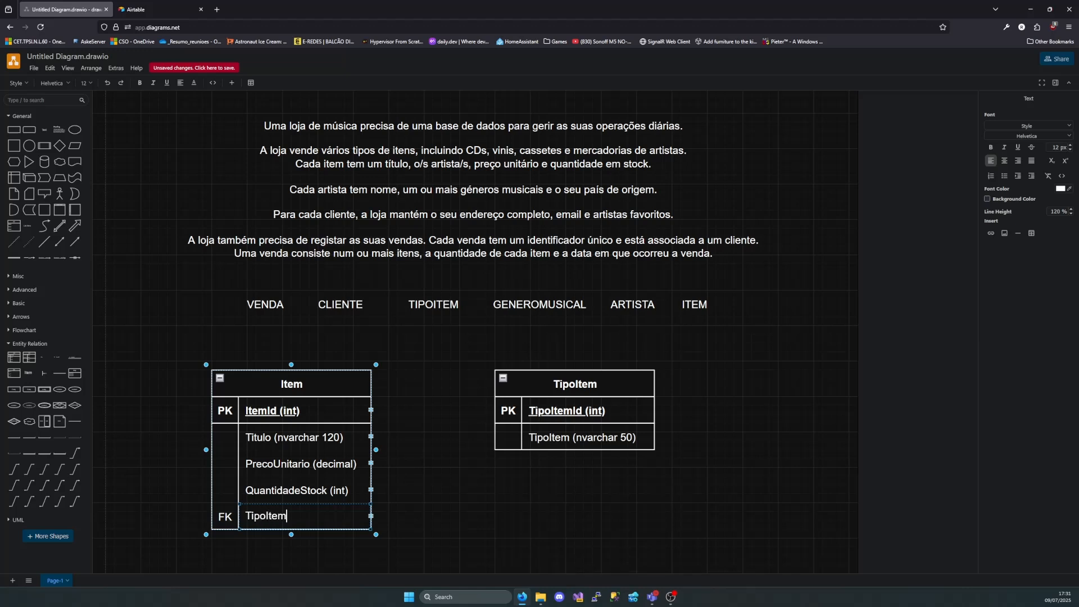
type("Id ()int")
left_click(441, 515)
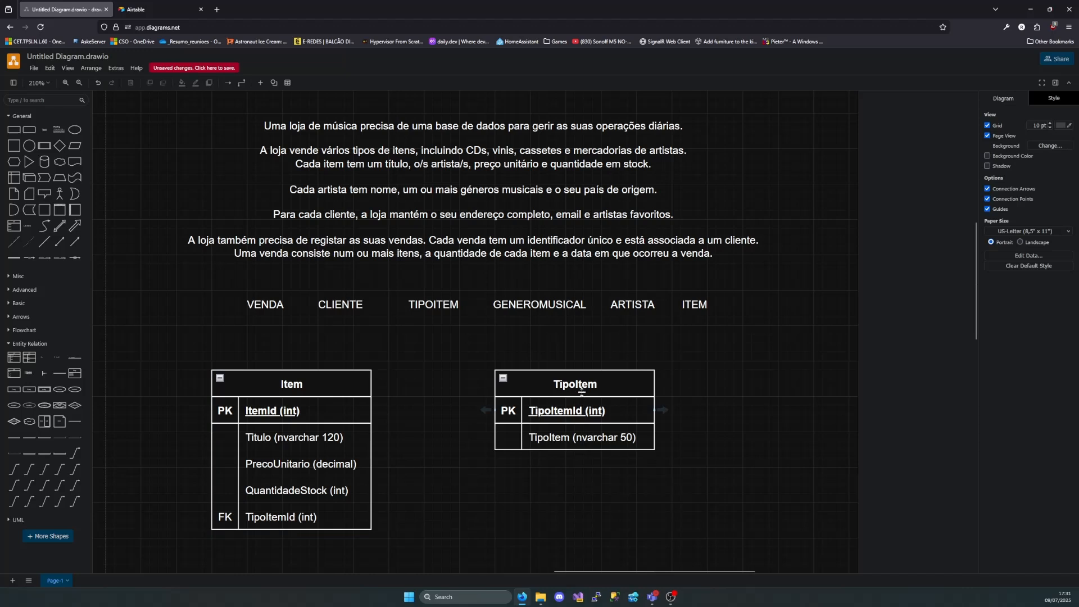
Swap the two tables so TipoItem stands to the left of Item, with their title rows aligned
left_click_drag(582, 390, 173, 368)
left_click_drag(301, 384, 339, 377)
left_click_drag(210, 367, 251, 365)
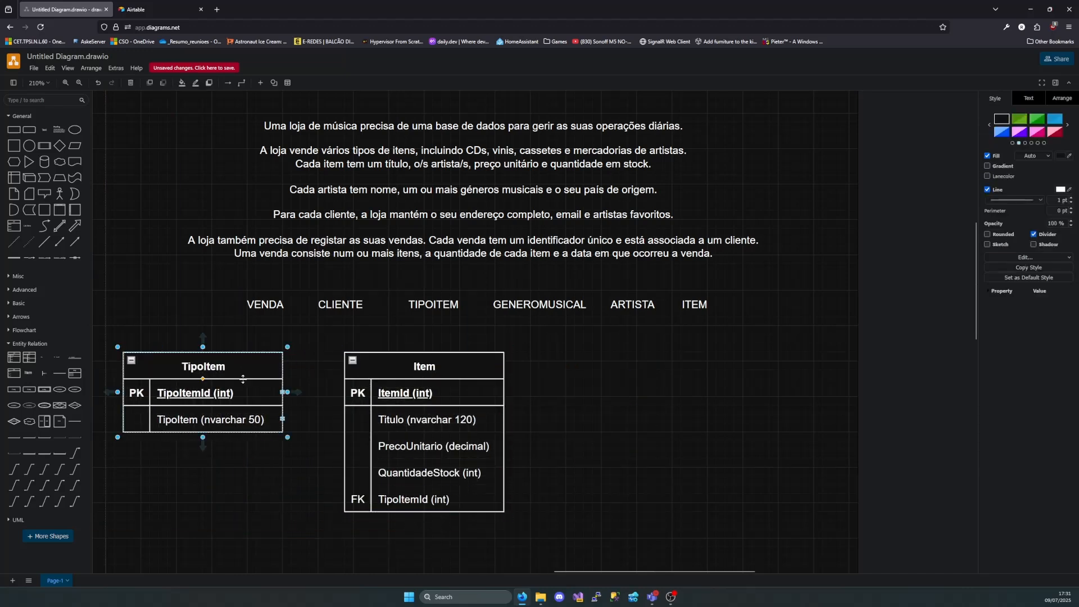
Connect TipoItem's primary key to Item's TipoItemId foreign key with a crow's foot at Item, and nudge Item closer to straighten the line
left_click_drag(13, 475, 239, 457)
left_click_drag(229, 541, 282, 392)
left_click_drag(318, 451, 345, 502)
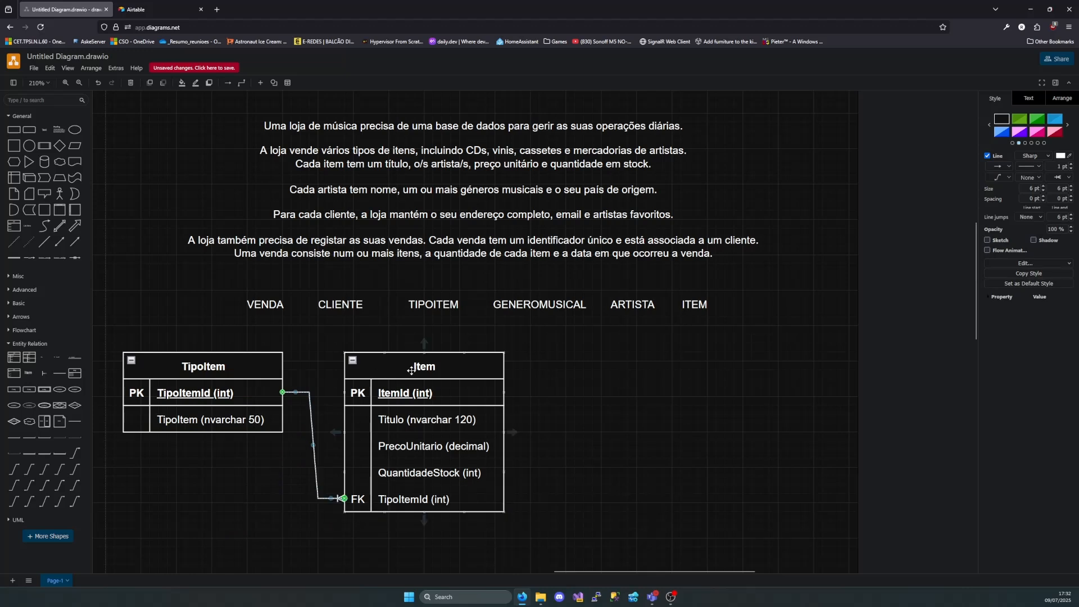
left_click_drag(414, 374, 405, 373)
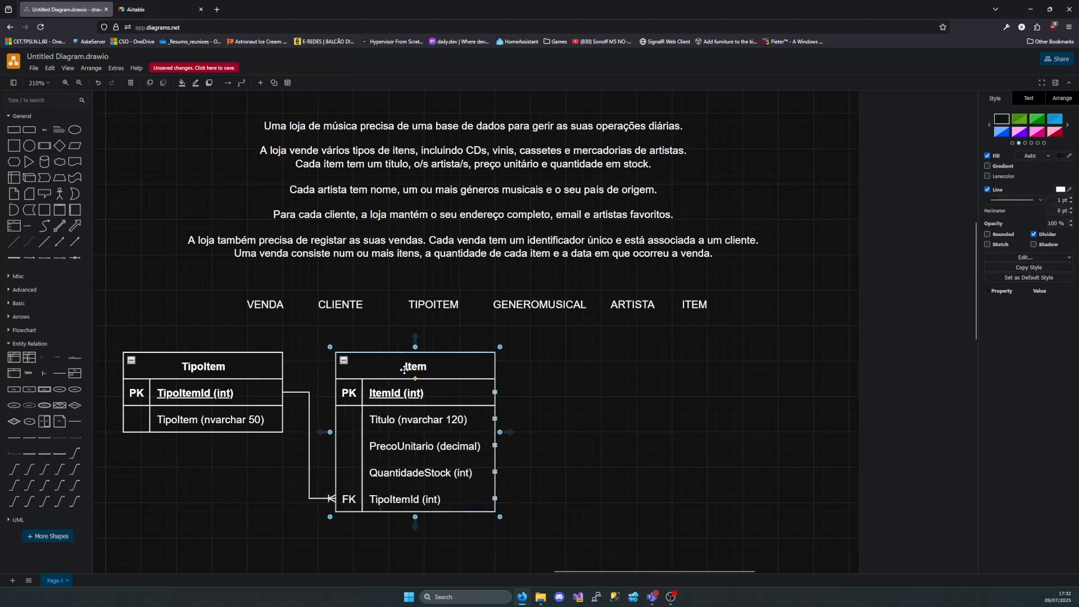
Examine the description's sentences on each item's artists and on each artist's name, music genres and country of origin
left_click_drag(117, 339, 511, 534)
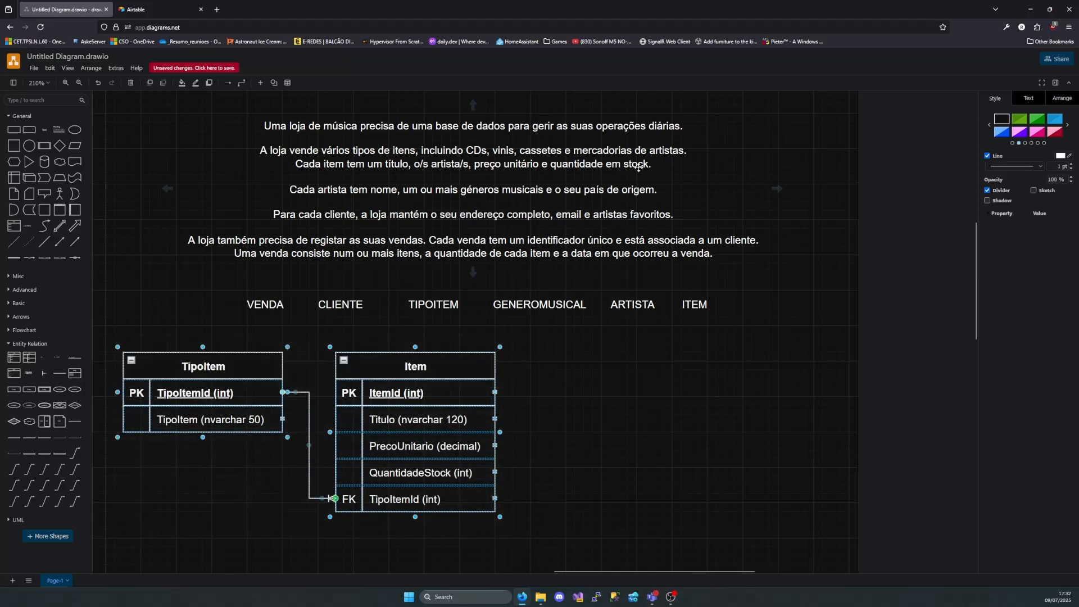
double_click(471, 164)
left_click_drag(471, 165, 413, 165)
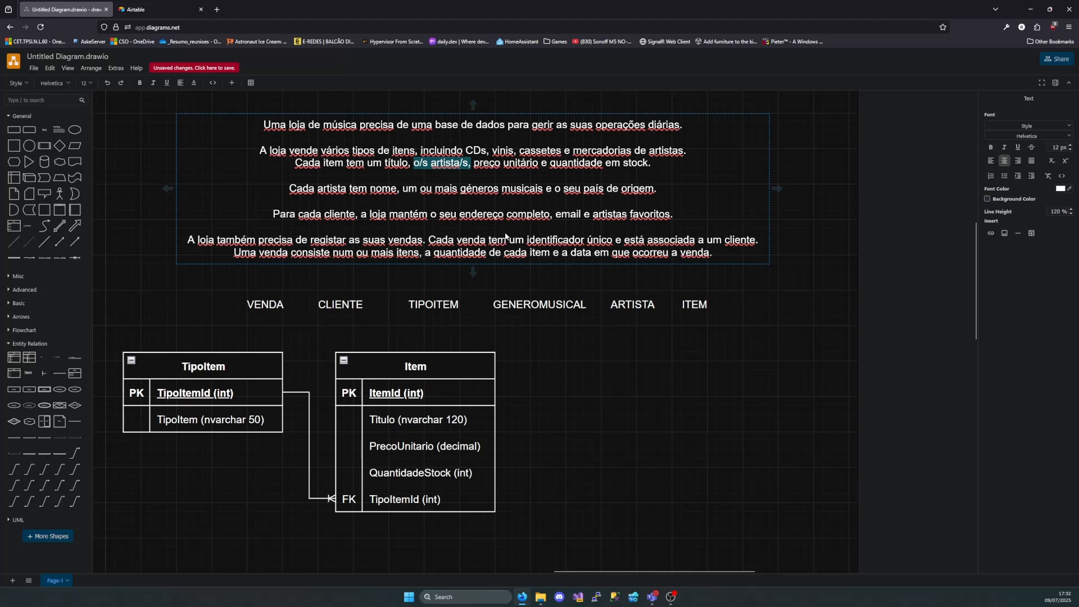
left_click_drag(302, 190, 639, 195)
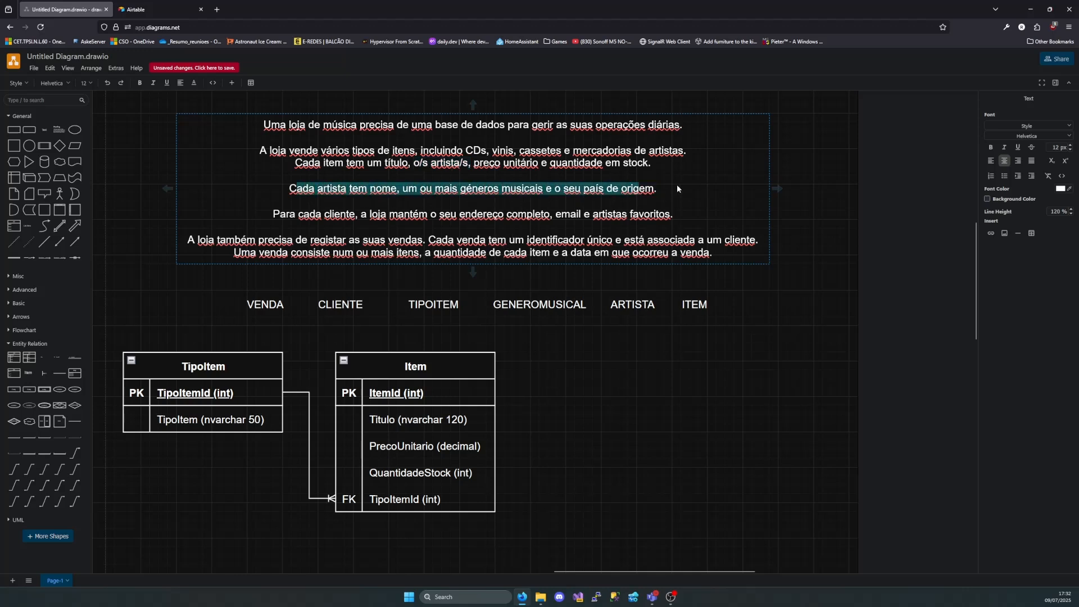
left_click(671, 184)
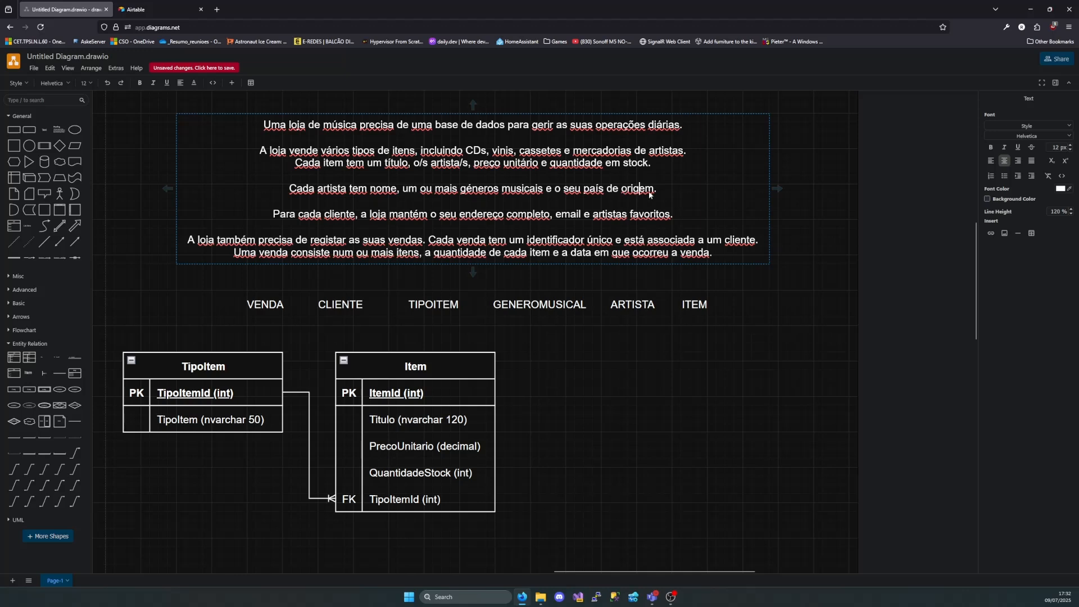
left_click_drag(650, 195, 441, 197)
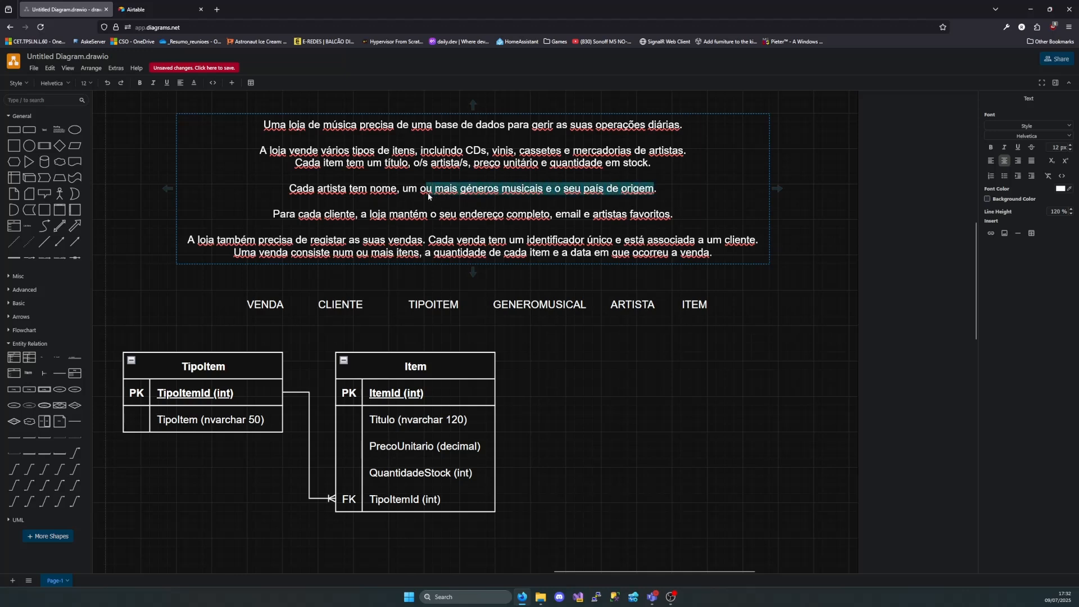
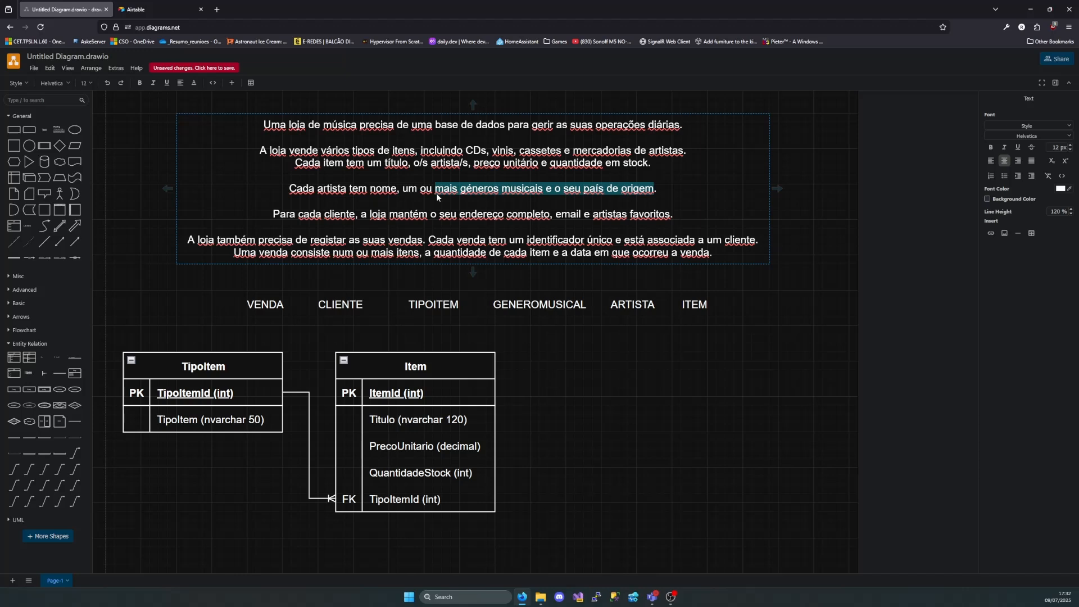
Add a new entity table for the artist's country of origin beside Item and title it "Pais"
left_click(640, 189)
left_click_drag(651, 189, 583, 193)
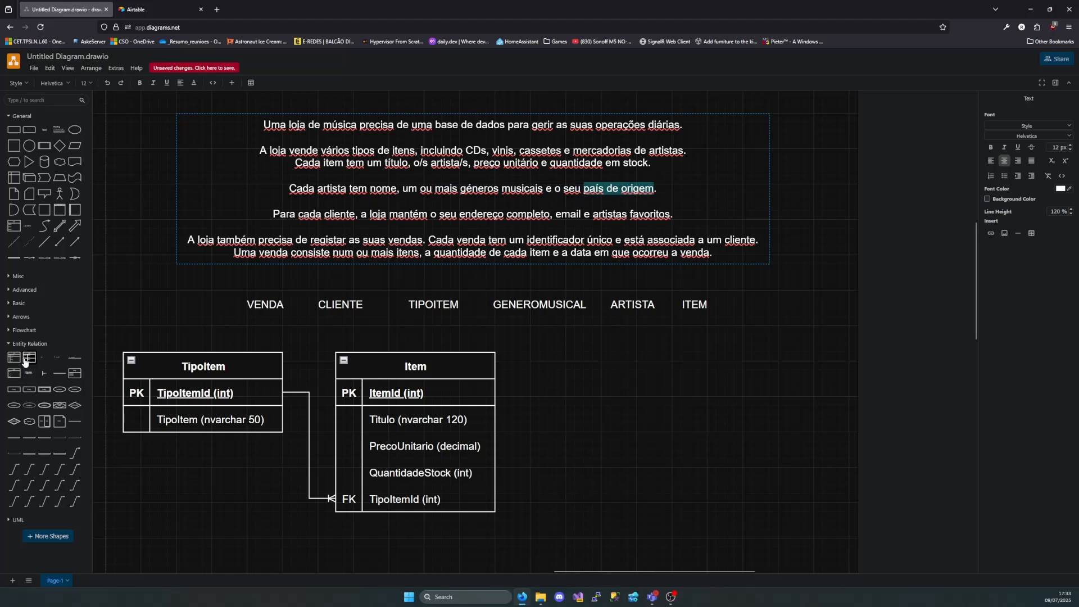
mouse_move(24, 361)
left_click_drag(24, 360, 663, 357)
double_click(729, 378)
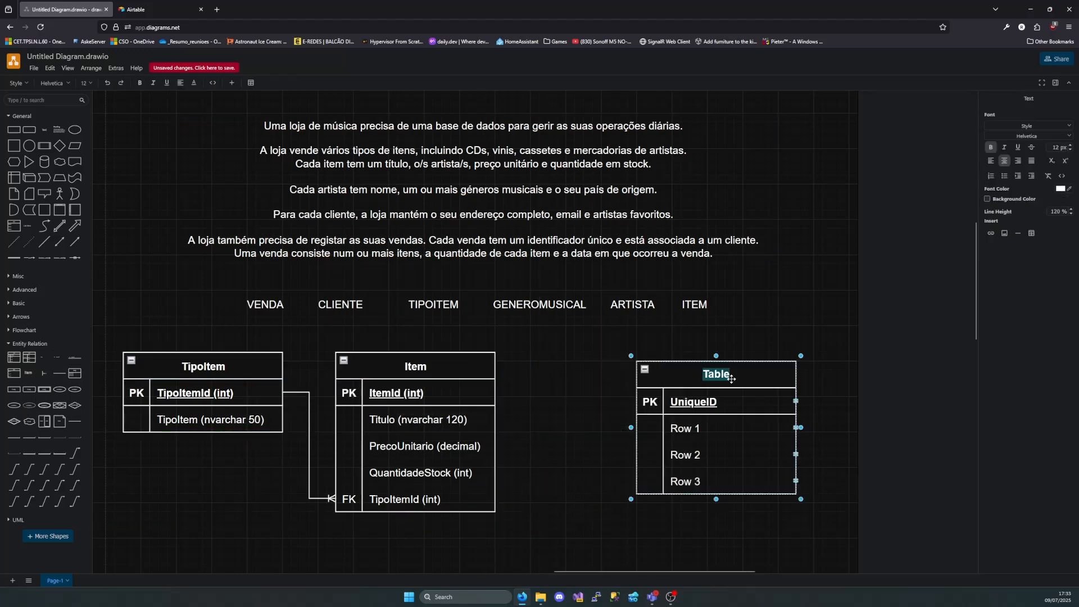
type("Pais")
Name the Pais table's primary key "PaisId (int)"
double_click(722, 401)
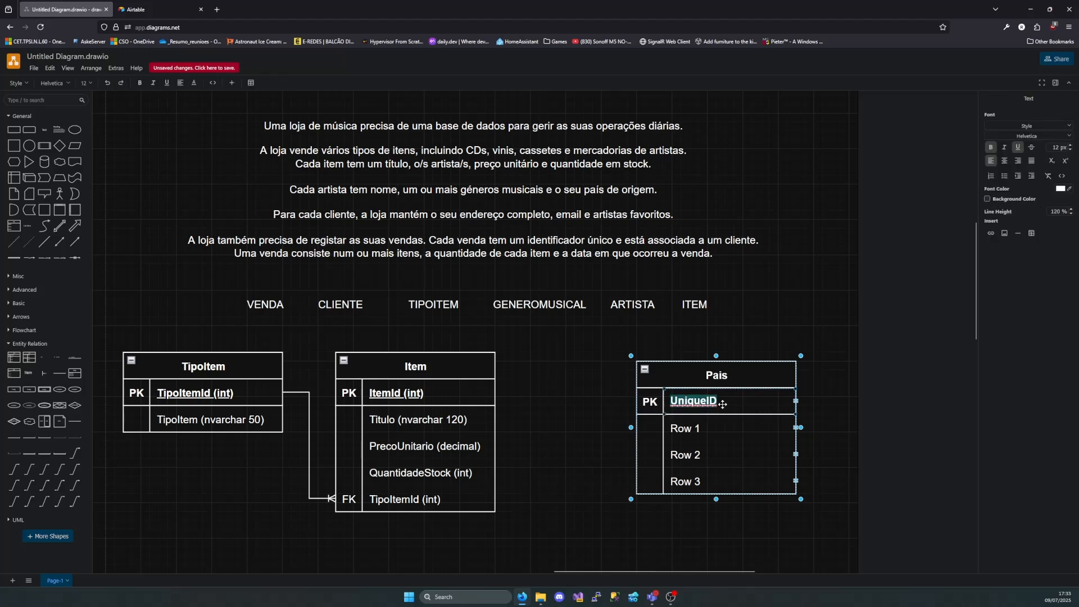
key("BackSpace")
type("Oais")
key("BackSpace")
key("BackSpace")
key("BackSpace")
key("BackSpace")
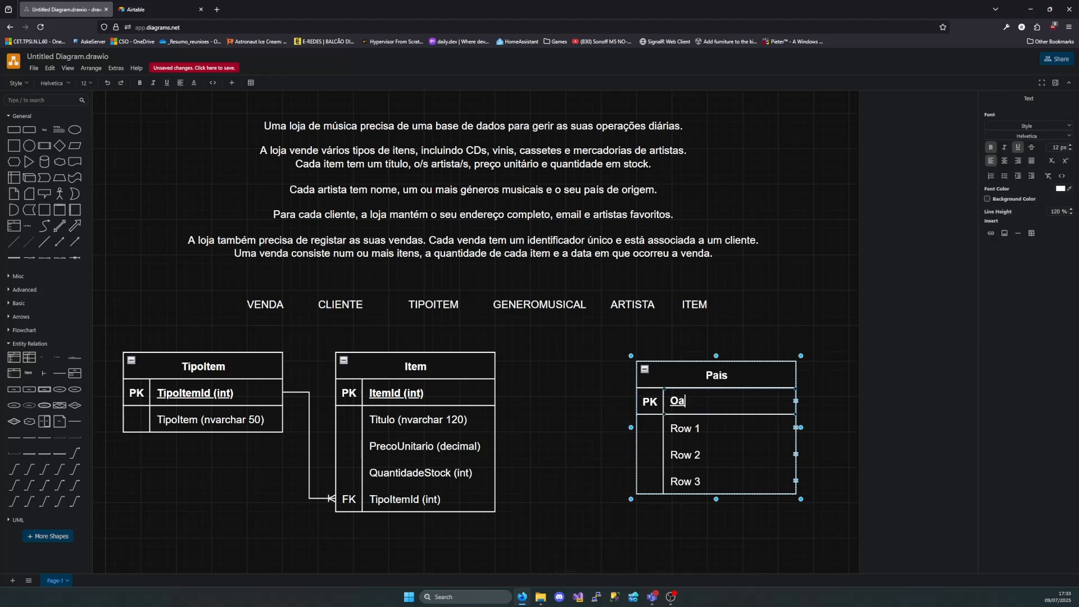
type("Pais()Id")
key("Right")
key("Left")
key("Right")
type("int")
key("Tab")
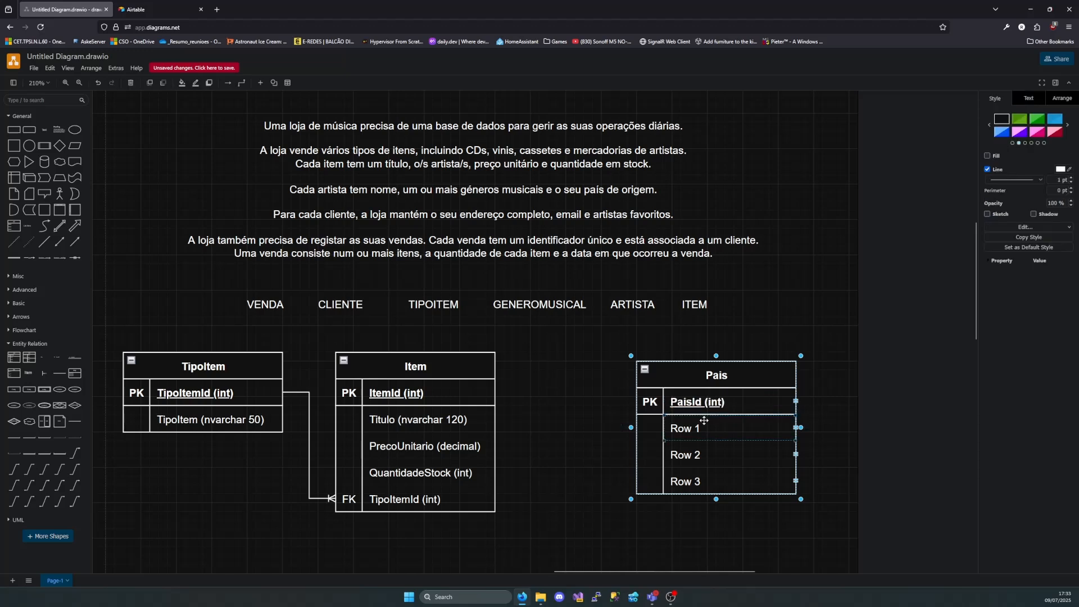
Set the first attribute row of the Pais table to "Pais (nvarchar 50)"
key("F2")
key("BackSpace")
type("Pais ()(")
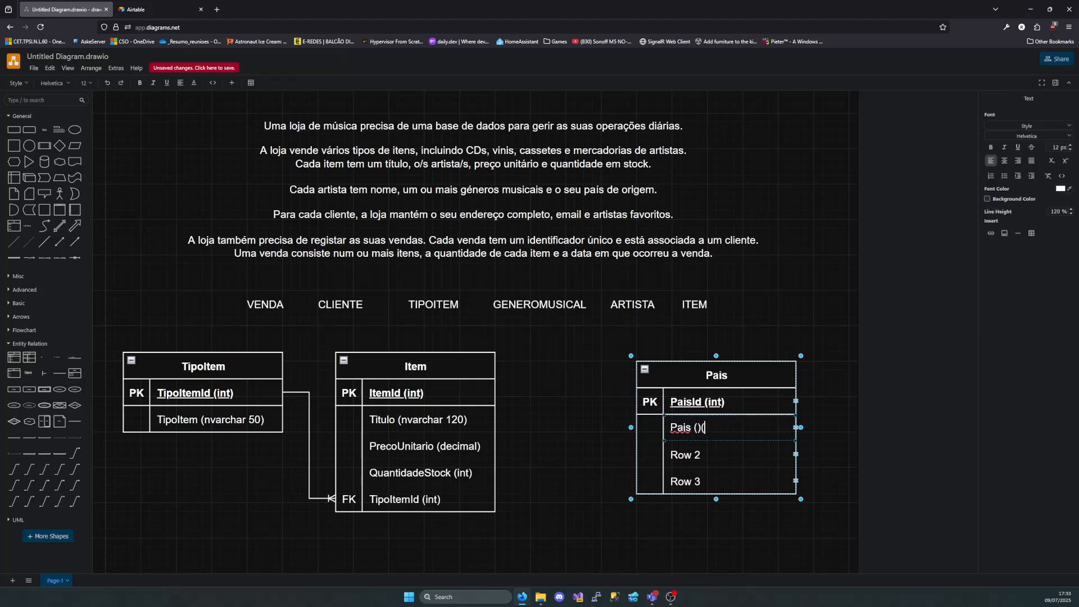
key("BackSpace")
key("Left")
type("nvarchar 50")
Delete the two unused rows, Row 2 and Row 3, from the Pais table
left_click(796, 454)
key("Delete")
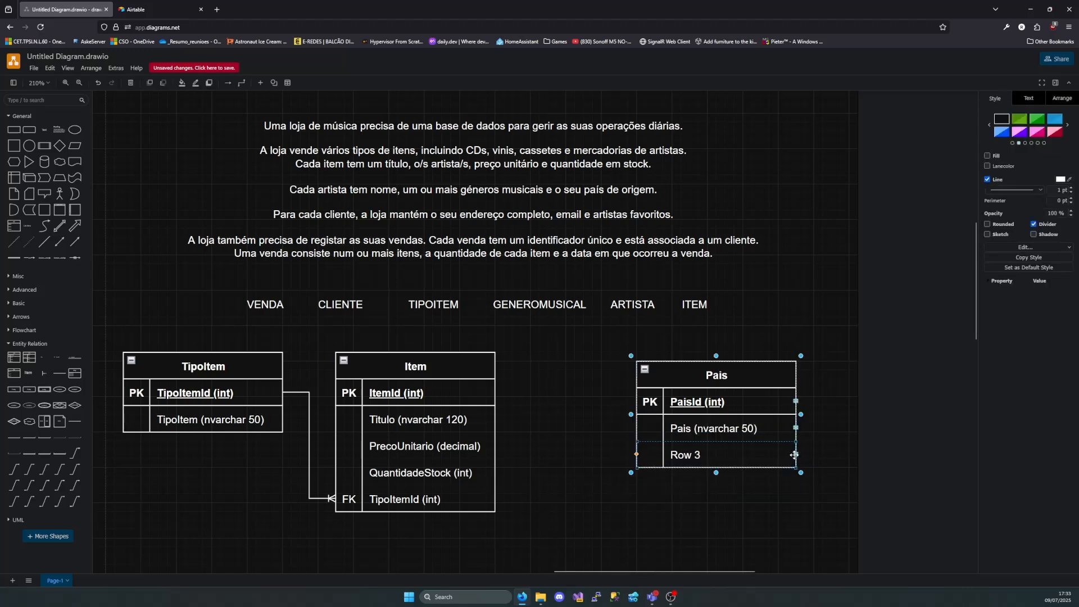
key("Delete")
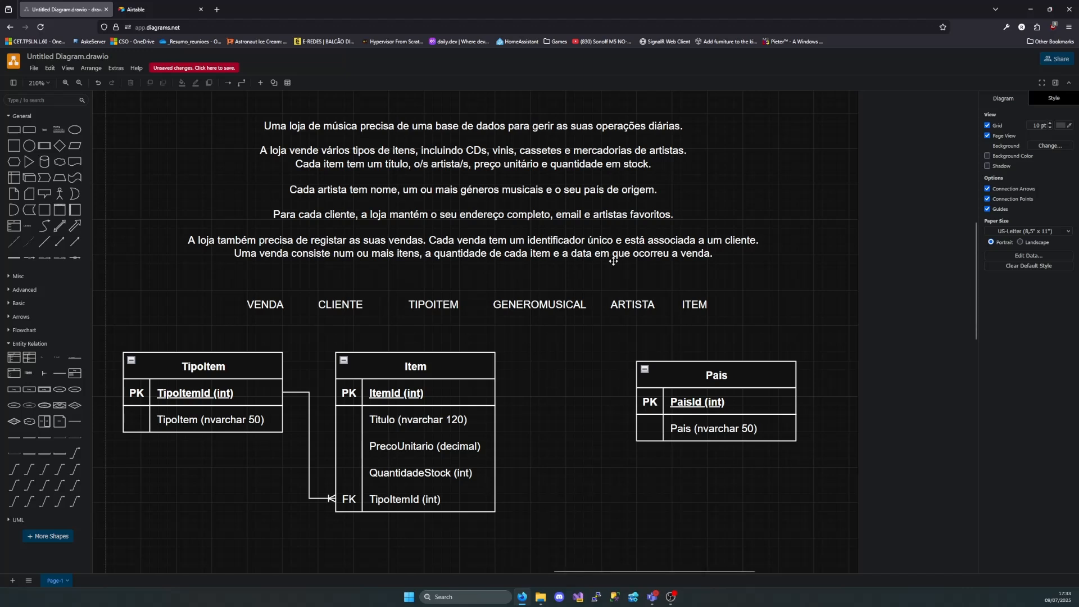
Move the linked TipoItem and Item tables away to the left of the description, and bring Pais into the freed space below the entity names
left_click(537, 192)
double_click(537, 193)
left_click_drag(543, 189, 460, 189)
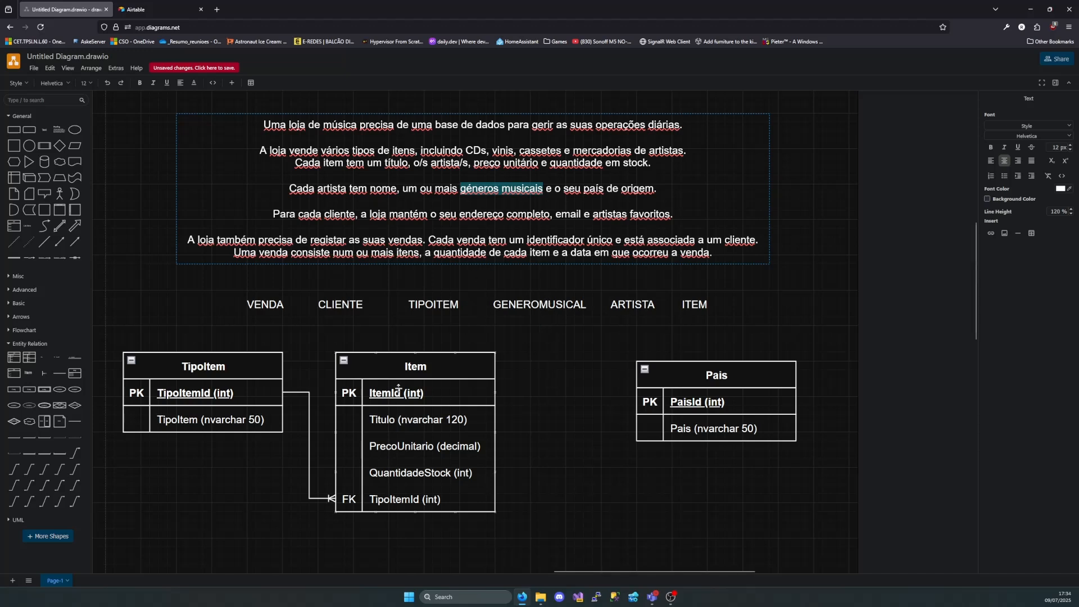
left_click_drag(503, 343, 110, 558)
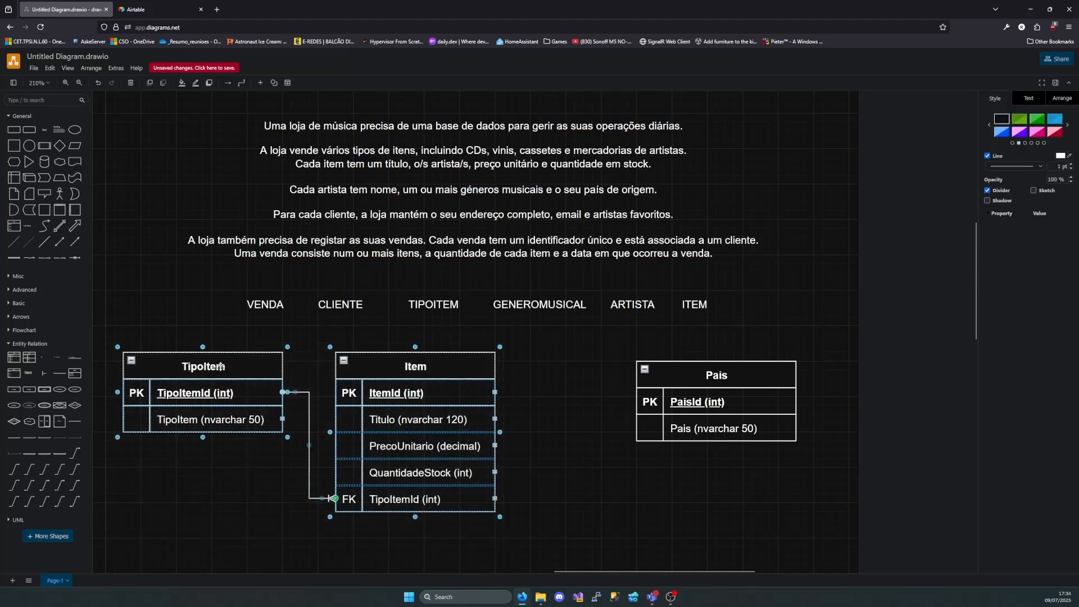
left_click_drag(219, 368, 109, 336)
scroll(488, 354, "right", 6)
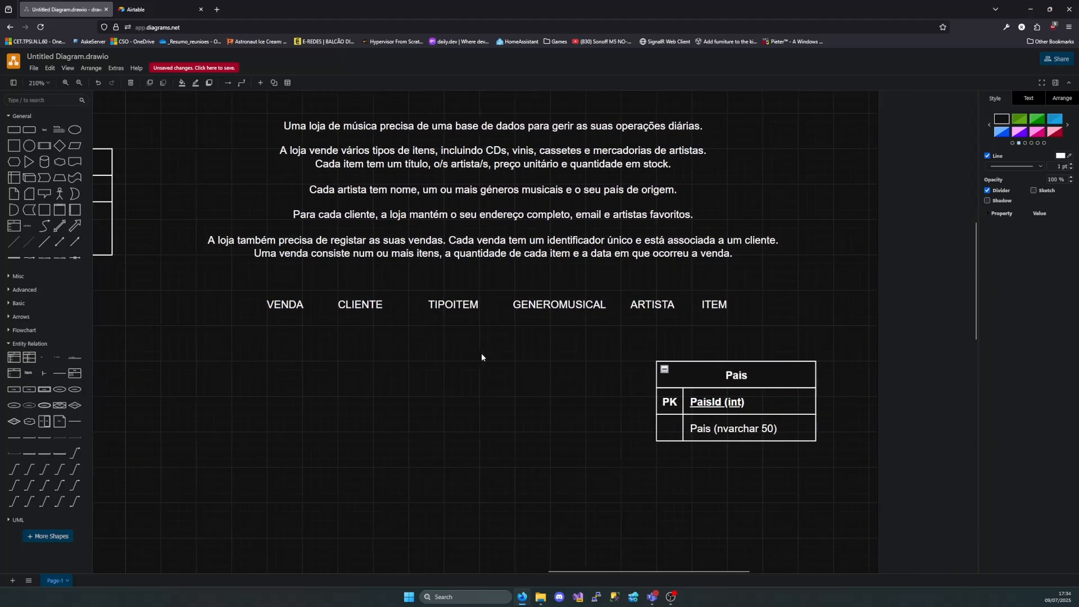
left_click_drag(652, 382, 416, 408)
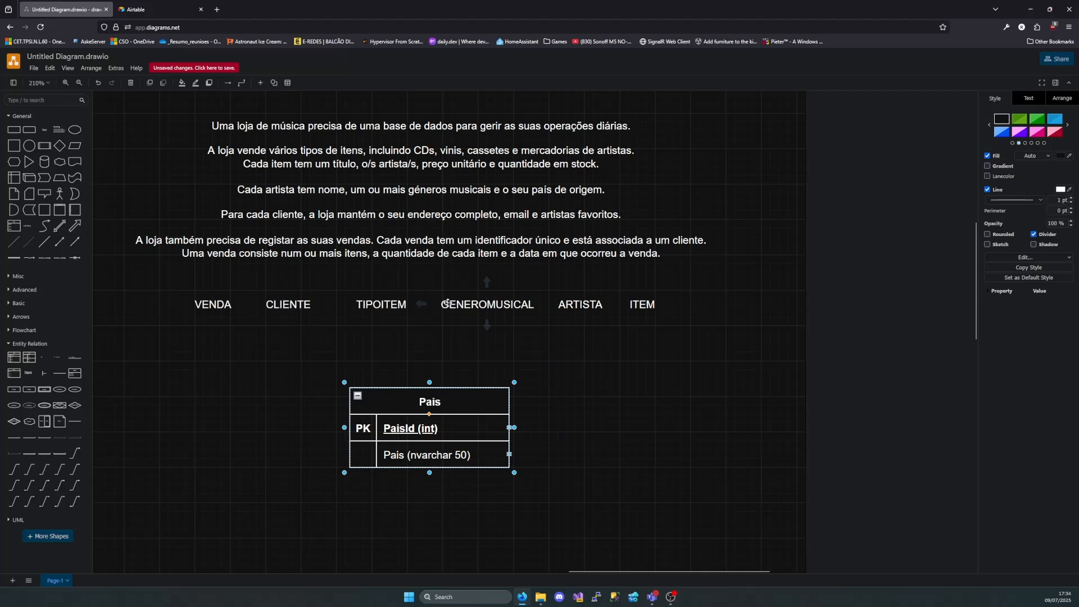
Add another entity table to the right of Pais, aligned with it, and title it "GeneroMusical"
left_click_drag(15, 358, 578, 371)
left_click_drag(430, 401, 283, 388)
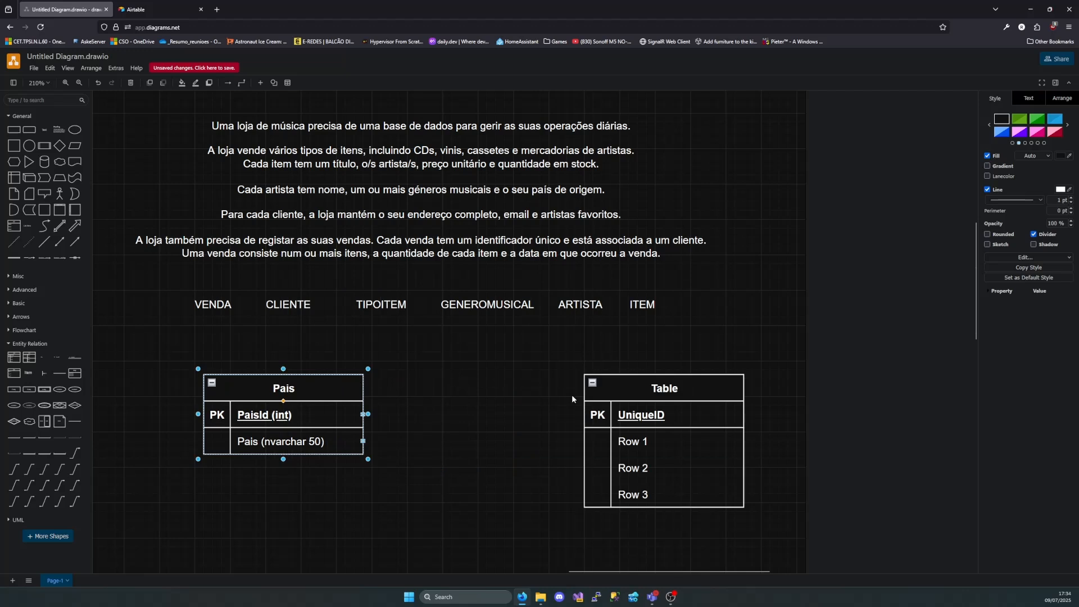
left_click_drag(640, 384, 471, 385)
double_click(507, 387)
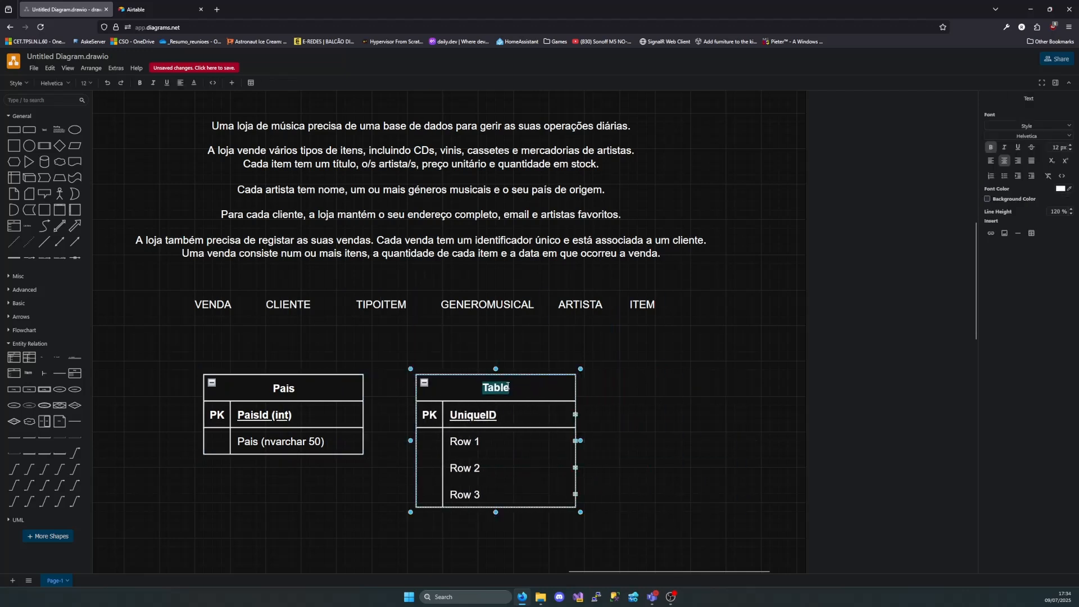
type("Genero Mu")
key("BackSpace")
key("BackSpace")
key("BackSpace")
type("Musical")
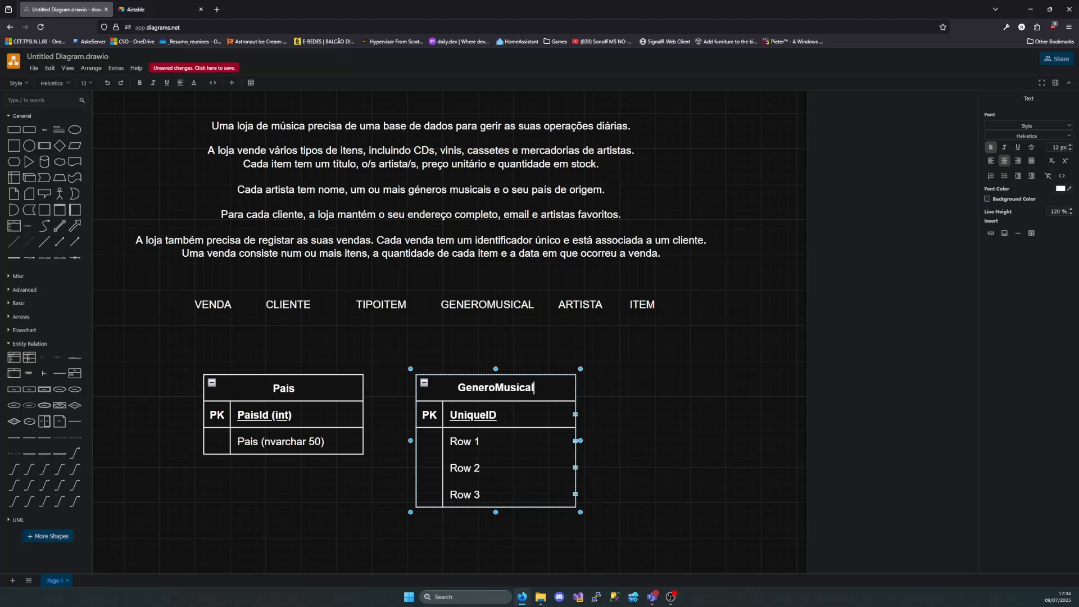
Name the GeneroMusical table's primary key "GeneroMusicalId (int)"
double_click(549, 421)
key("BackSpace")
type("Gen")
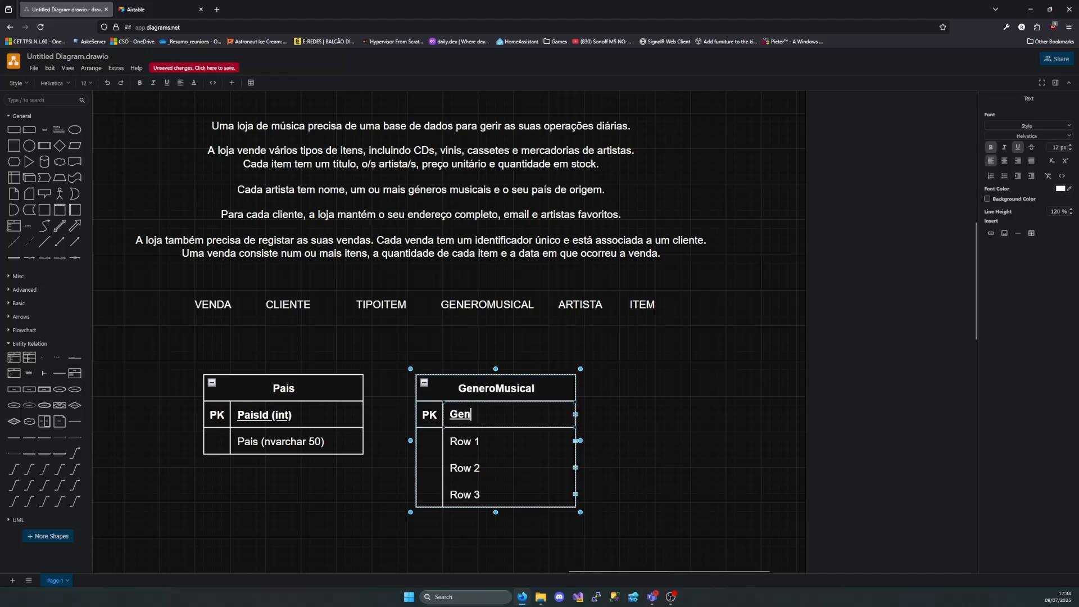
type("eroMusicalId")
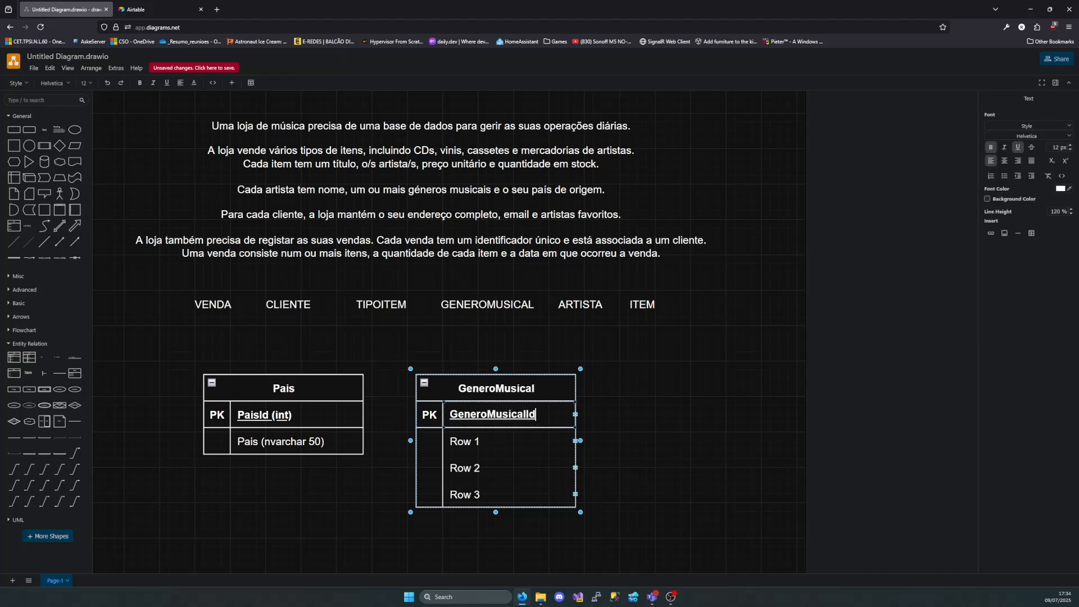
type(" (int)")
Set GeneroMusical's first attribute row to "GeneroMusical (nvarchar 100)" and widen the table so the text fits on one line
double_click(517, 442)
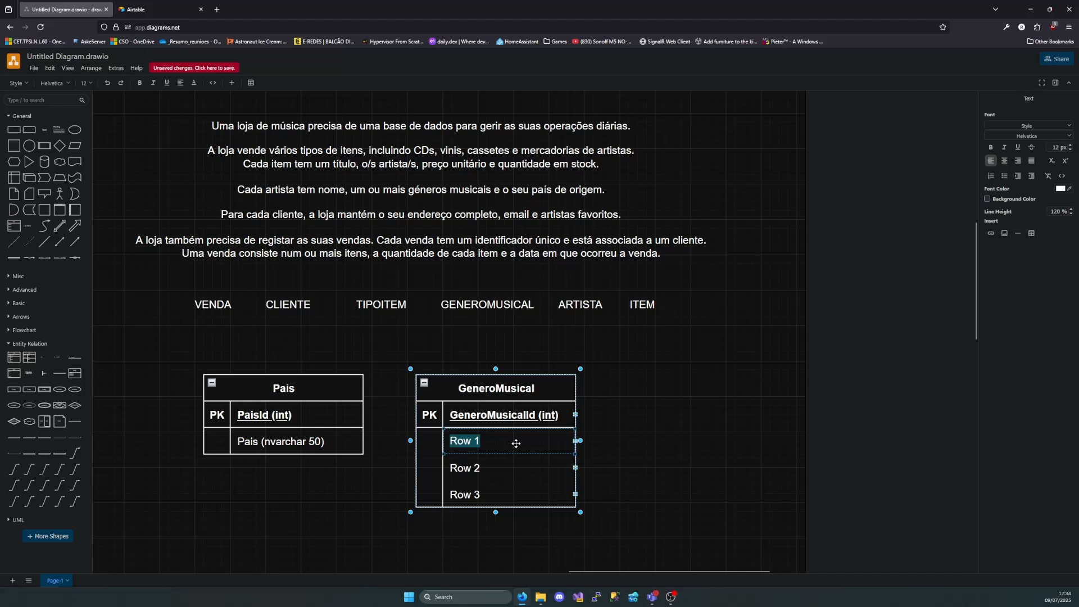
type("Gener")
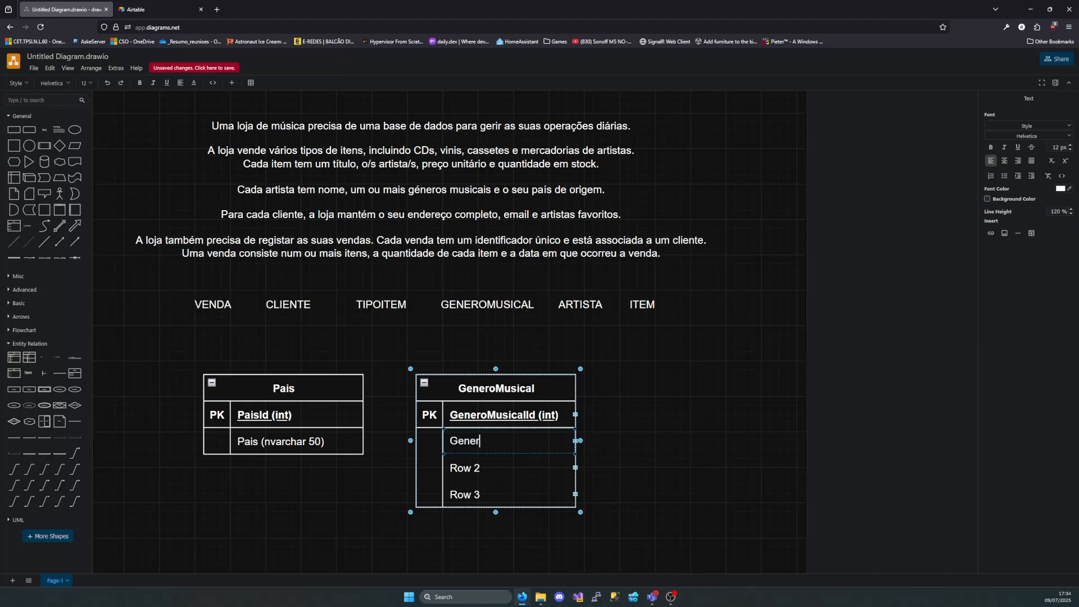
type("oMusical ")
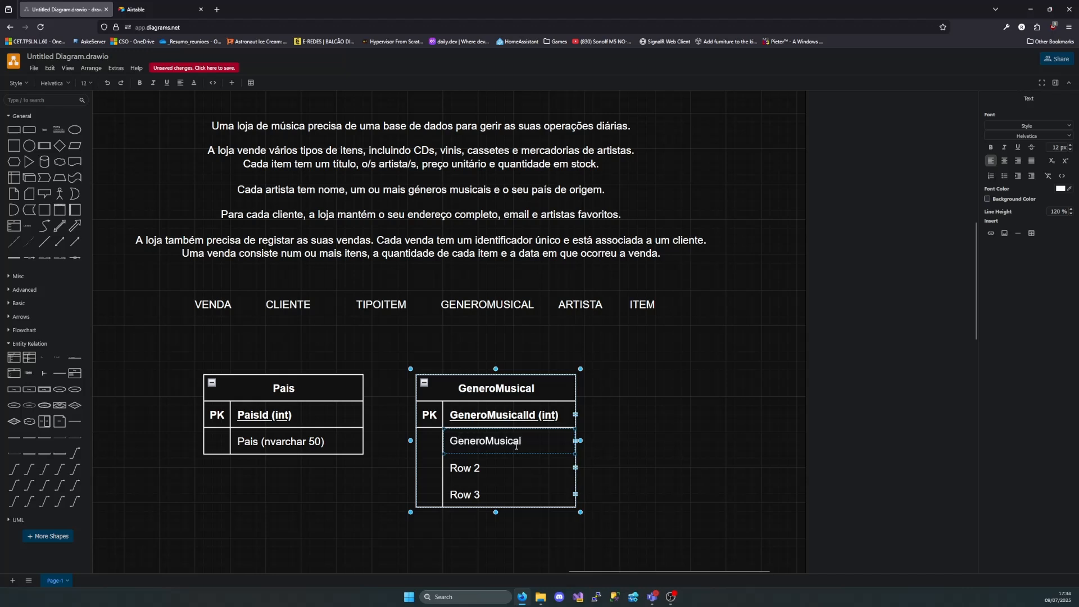
type("()")
type("nvarchar 1")
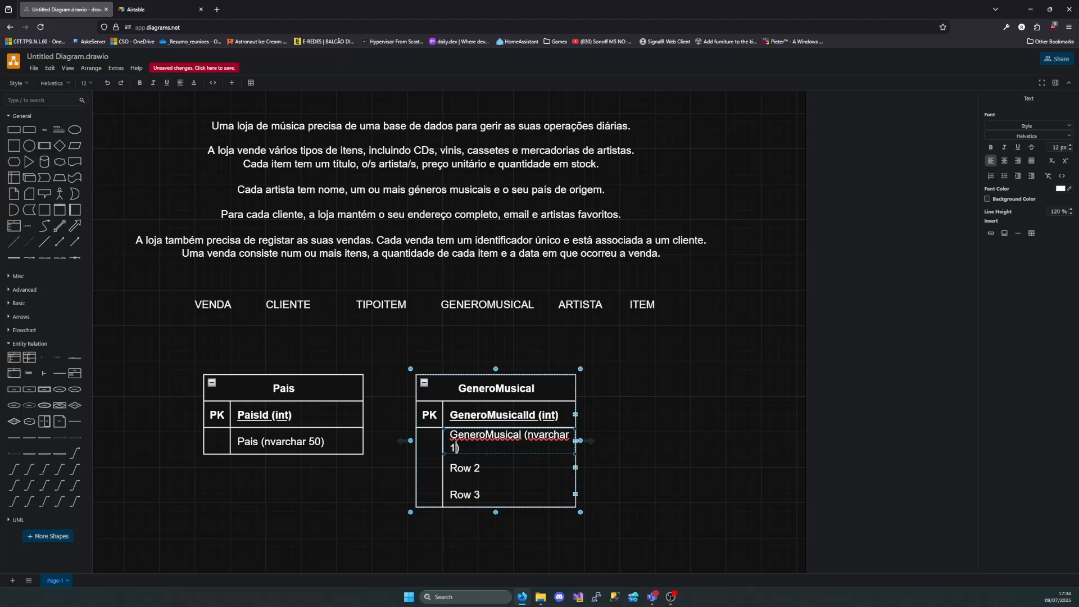
type("00")
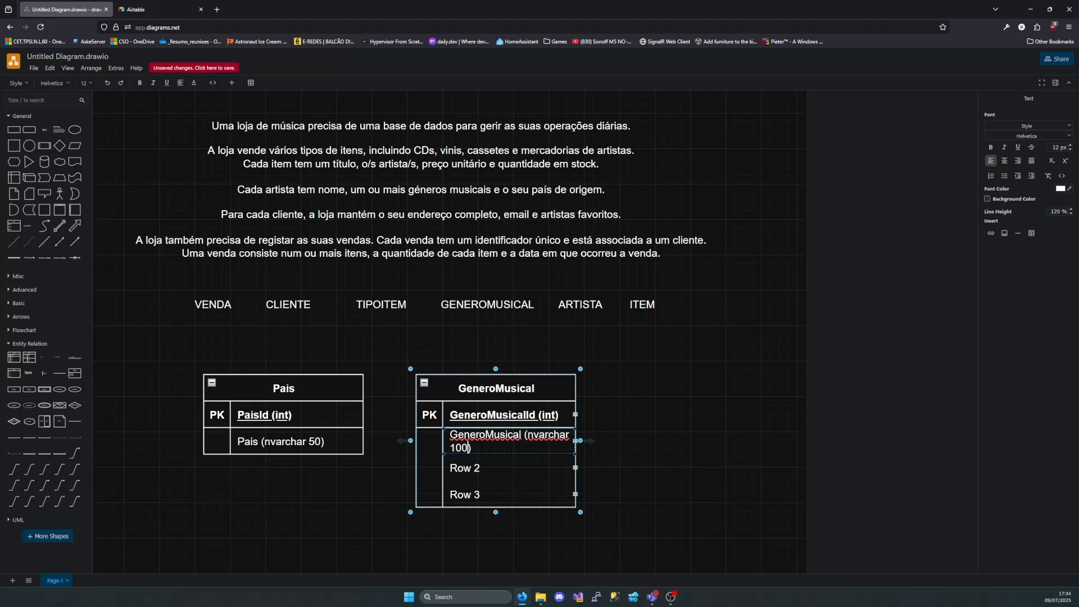
left_click(583, 442)
left_click_drag(583, 442, 627, 441)
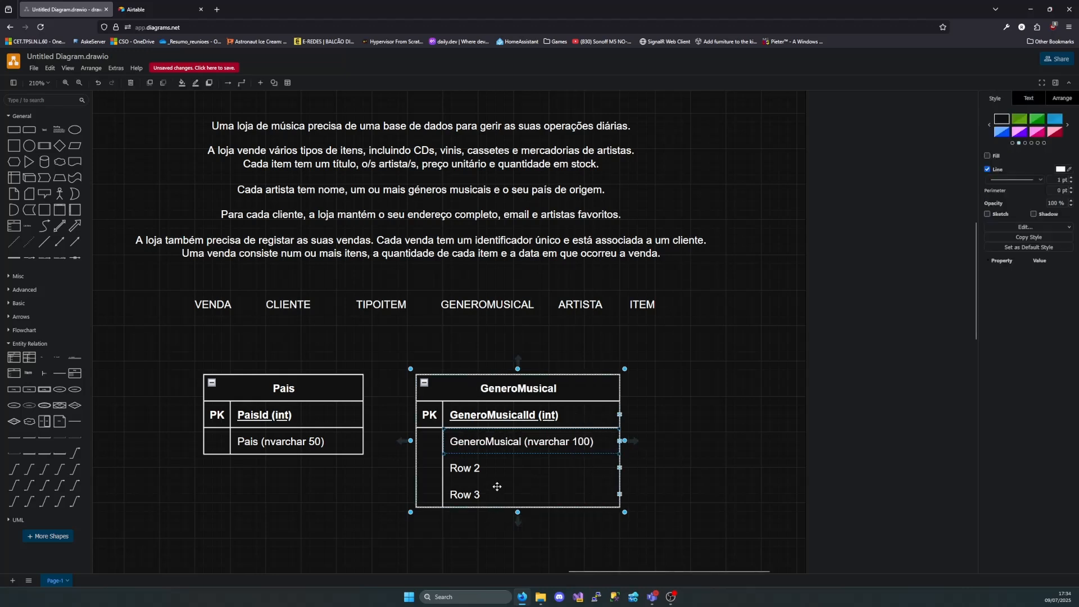
Delete the two unused rows, Row 2 and Row 3, from the GeneroMusical table
left_click(612, 472)
key("Delete")
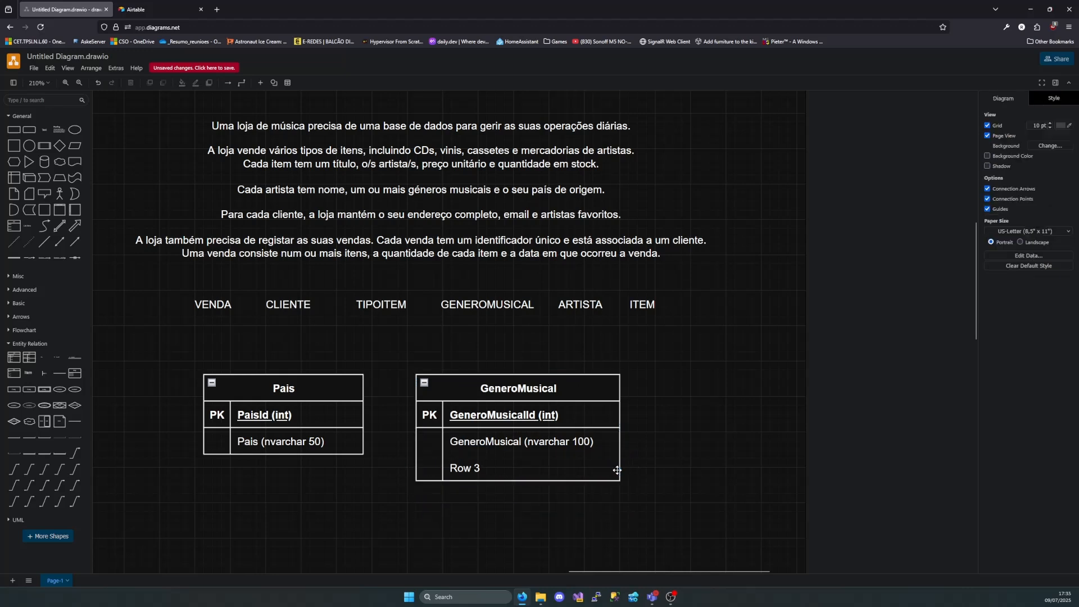
left_click(617, 471)
key("Delete")
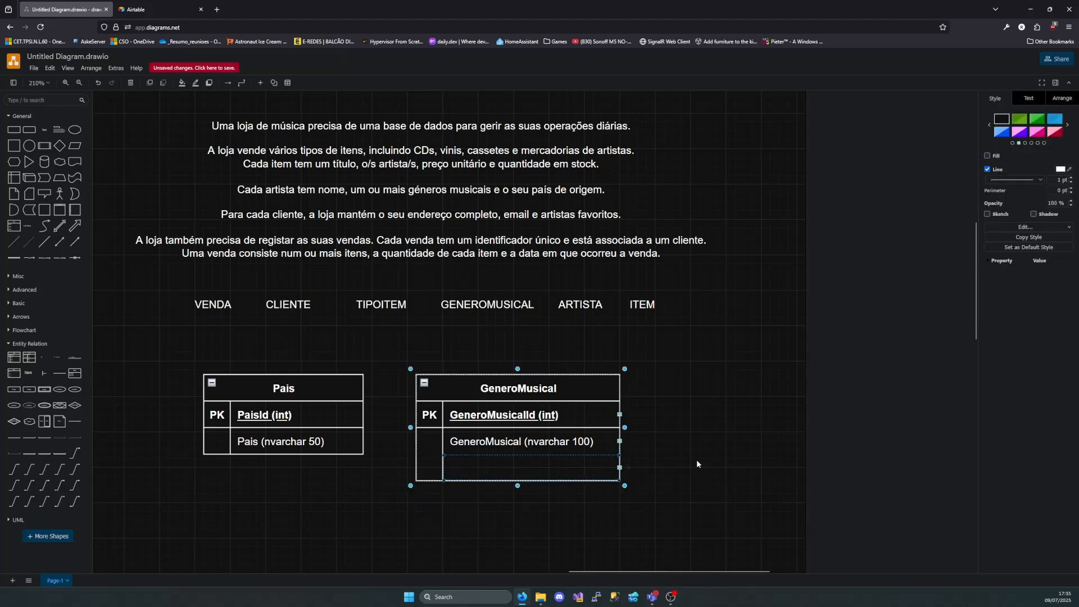
left_click(697, 464)
left_click(617, 466)
key("Delete")
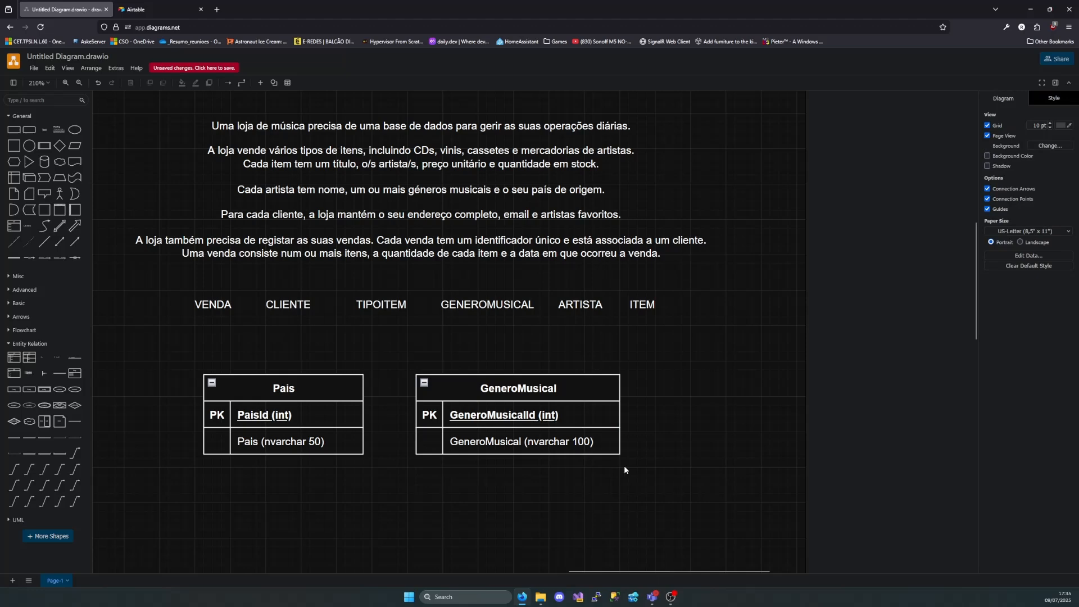
Move GeneroMusical farther right and place Pais directly beneath it, with their left edges aligned
left_click_drag(550, 409, 665, 409)
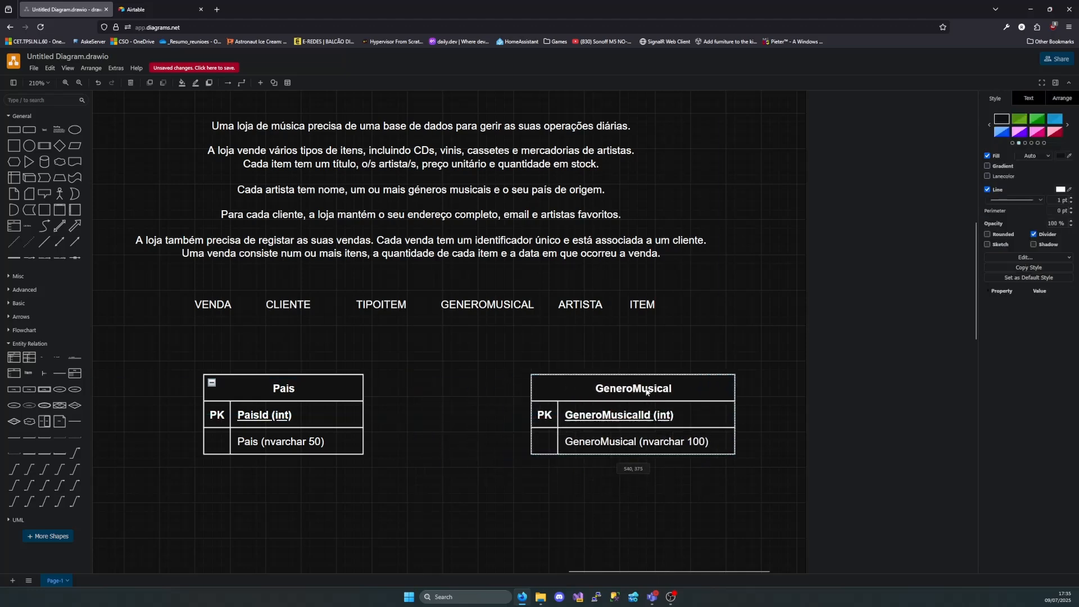
double_click(604, 190)
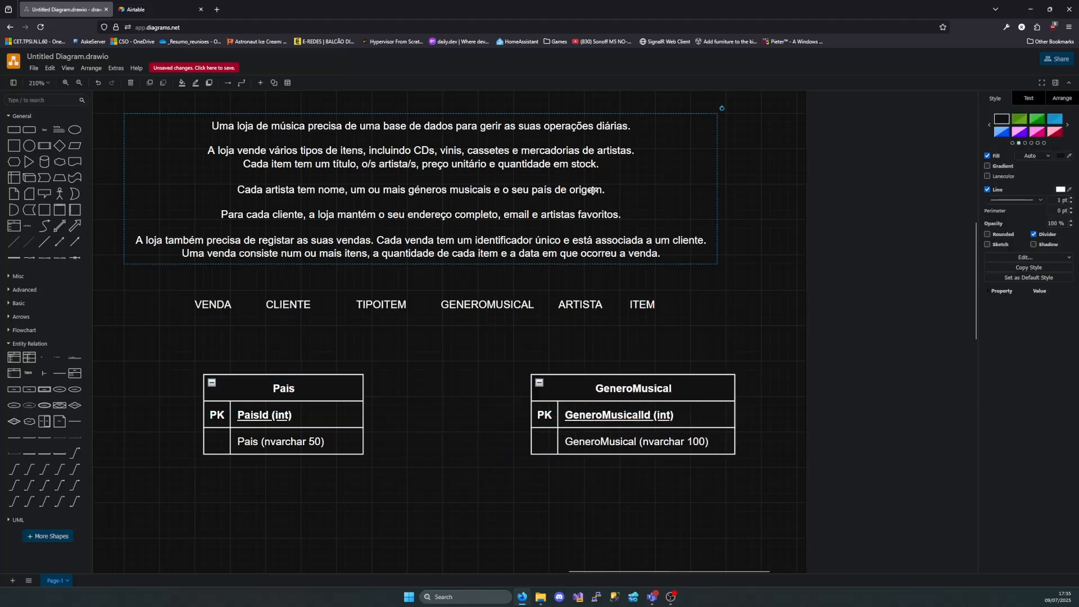
left_click_drag(604, 190, 369, 193)
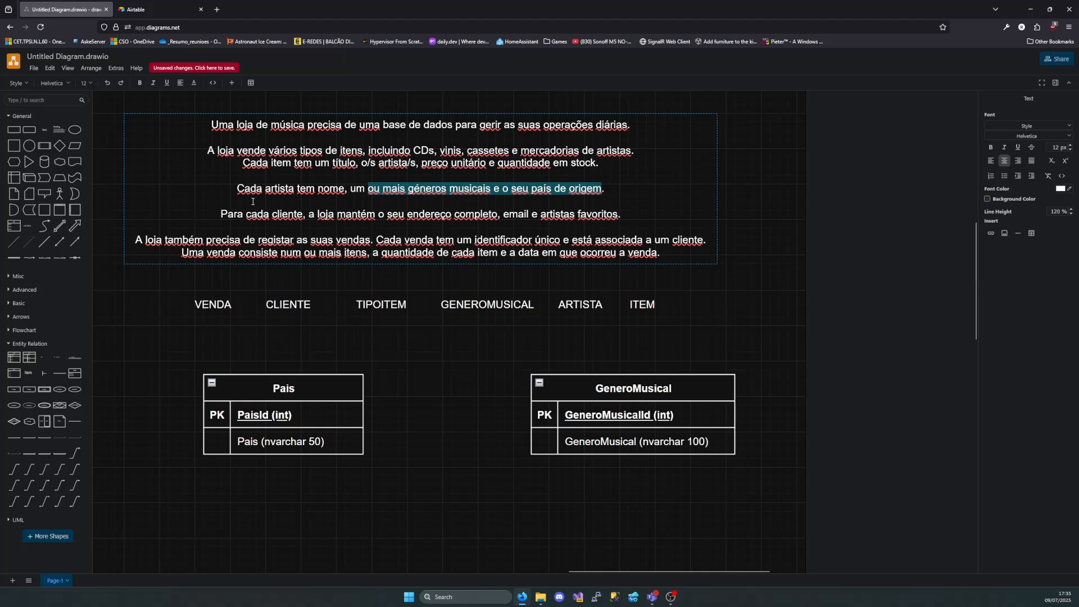
left_click_drag(238, 188, 294, 188)
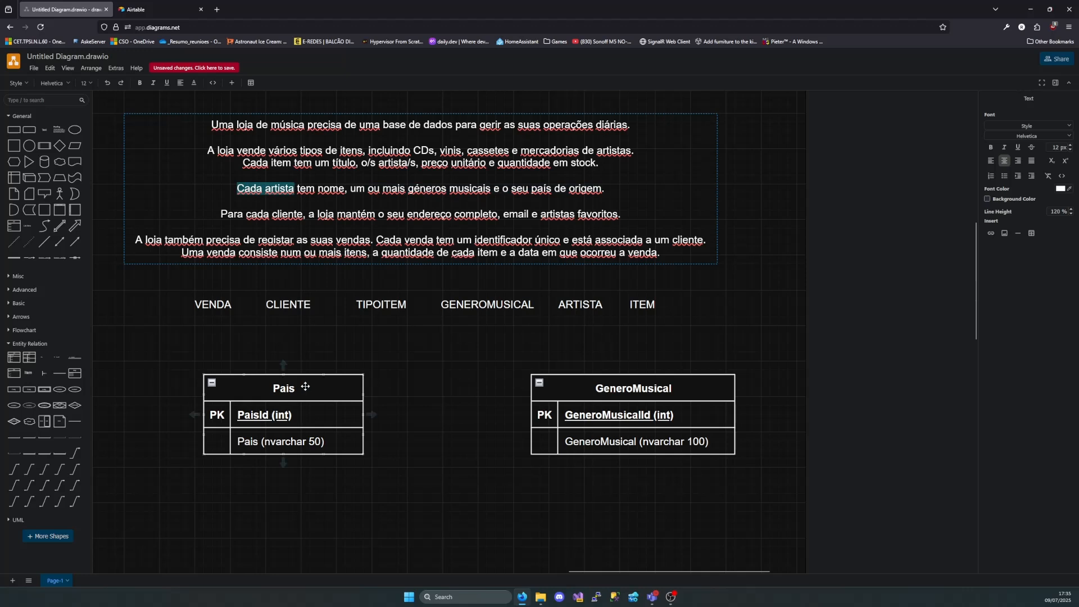
left_click_drag(301, 382, 627, 489)
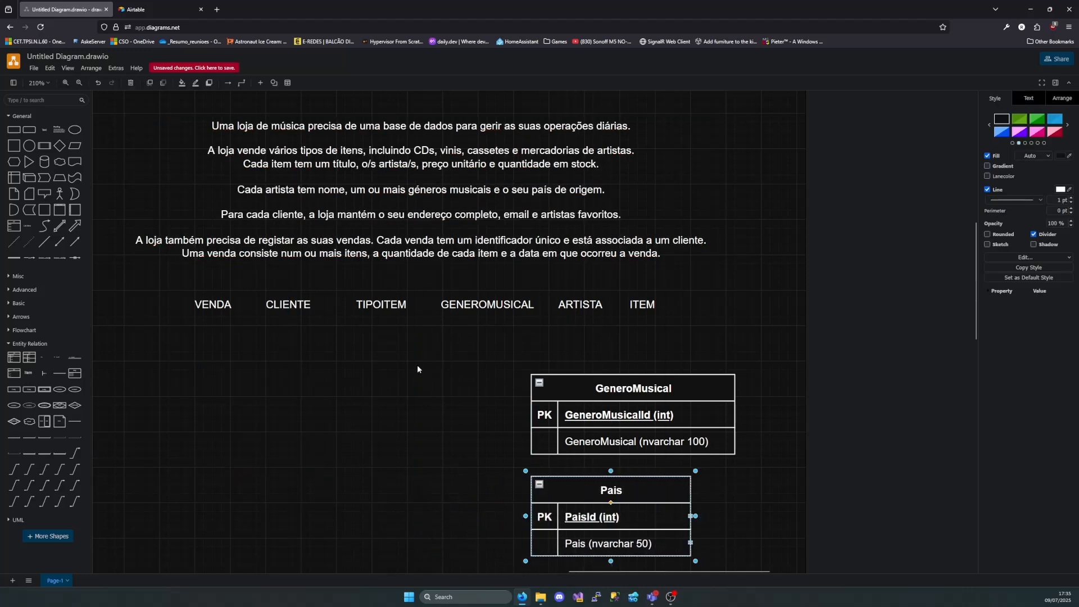
Add a new entity table with a primary-key row to the left of GeneroMusical and title it "Aritsta"
left_click_drag(14, 357, 187, 370)
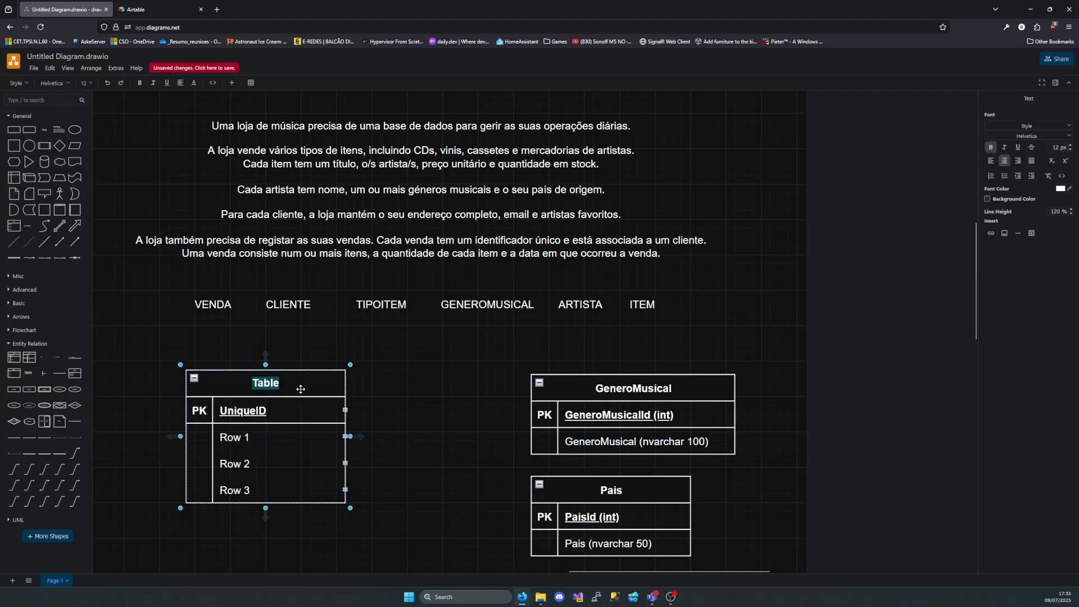
type("Aritsta")
key("Escape")
Name the Aritsta table's primary key "ArtistaId (int)"
double_click(285, 411)
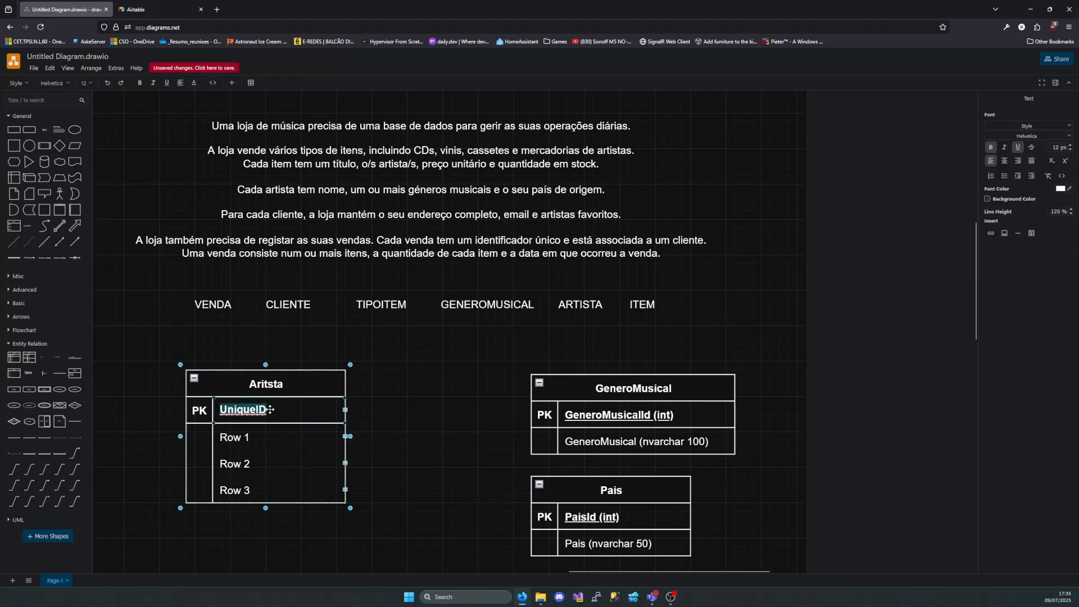
type("ArtistaId ()")
key("Left")
type("int")
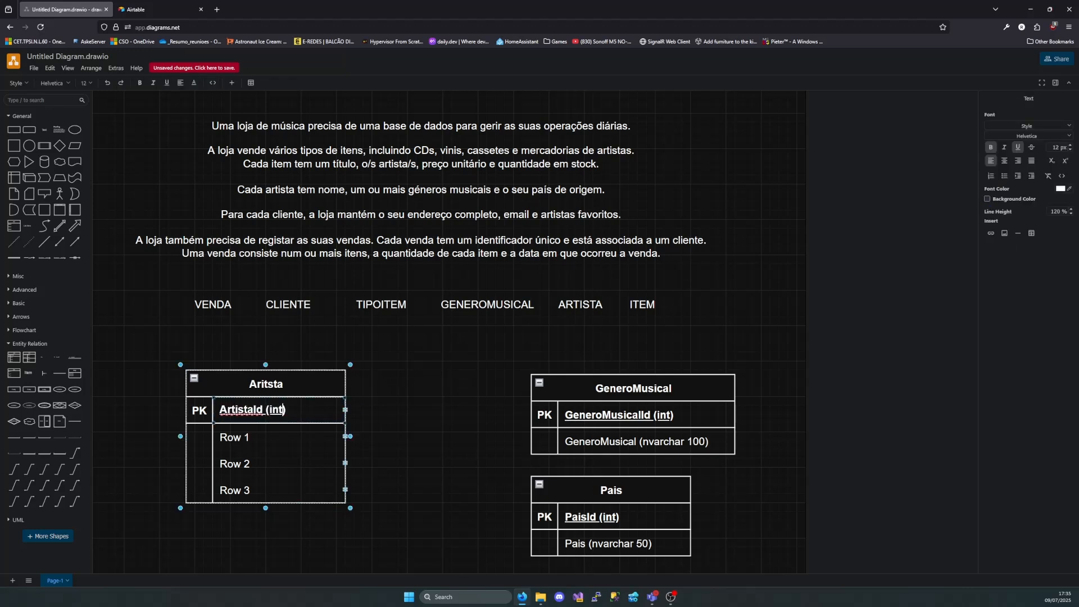
Set the Aritsta table's first attribute row to "Nome (nvarchar 100)"
double_click(259, 437)
key("BackSpace")
type("Nome ")
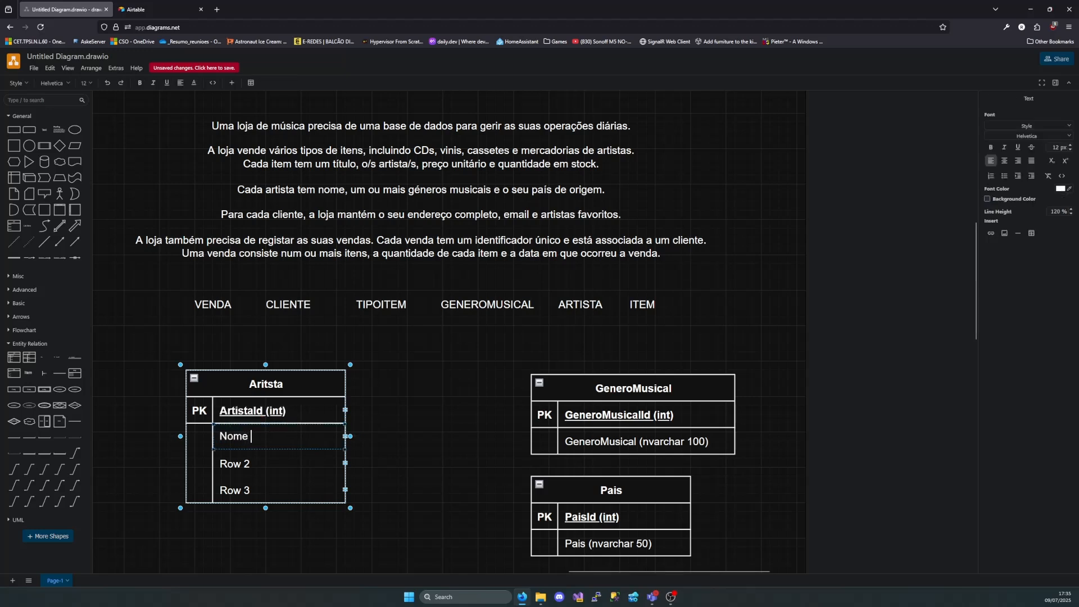
type("(int")
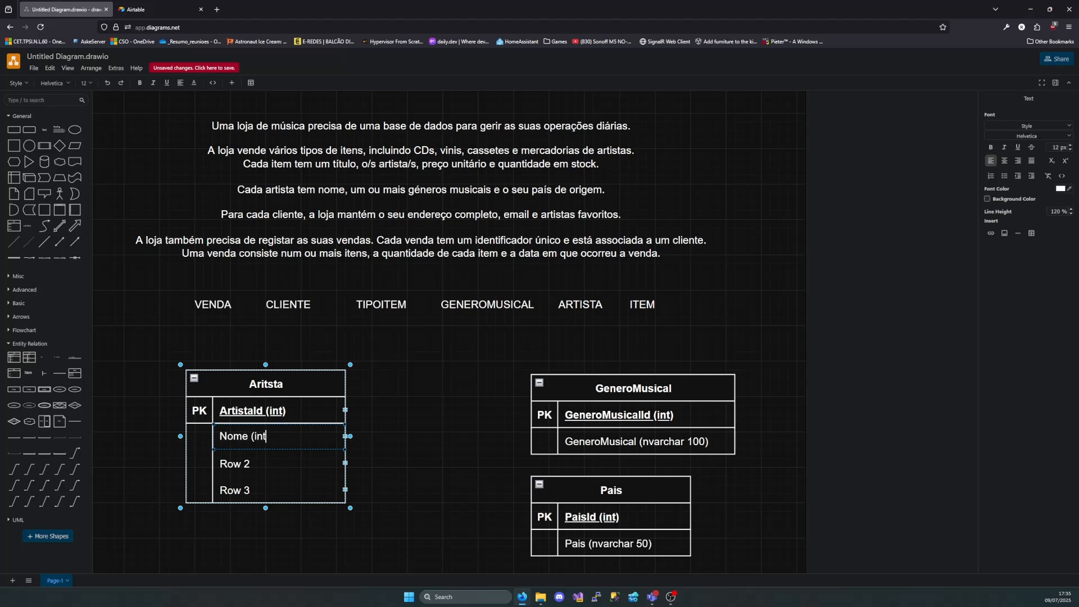
key("BackSpace")
key("BackSpace")
key("BackSpace")
type("nvarchar 100)")
left_click(394, 416)
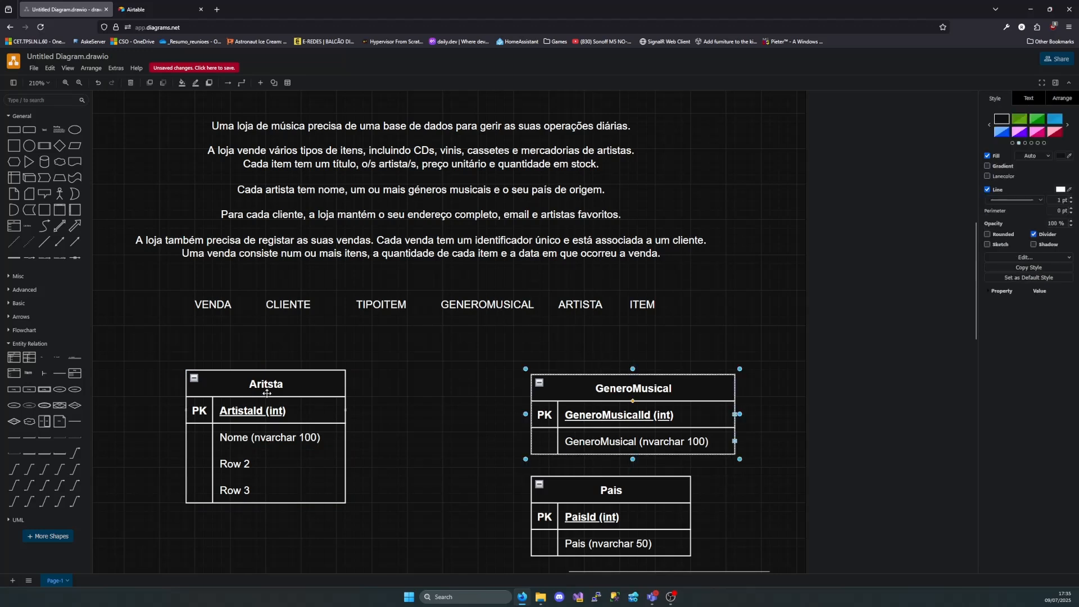
Examine the requirement "o seu país de origem" in the description against the Aritsta and Pais tables to work out their relationship
left_click(619, 493)
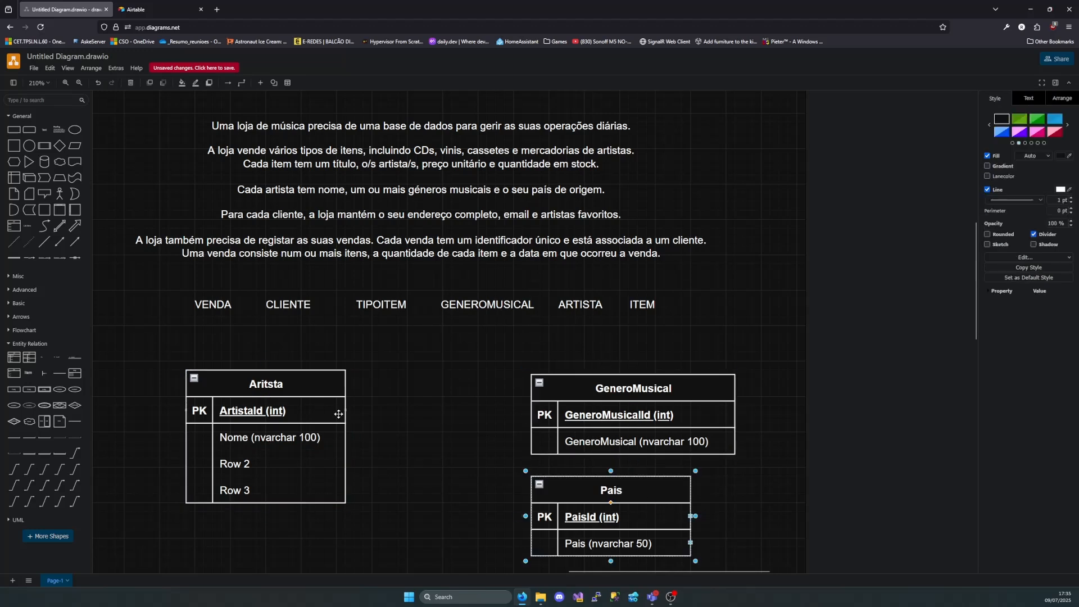
left_click(297, 392)
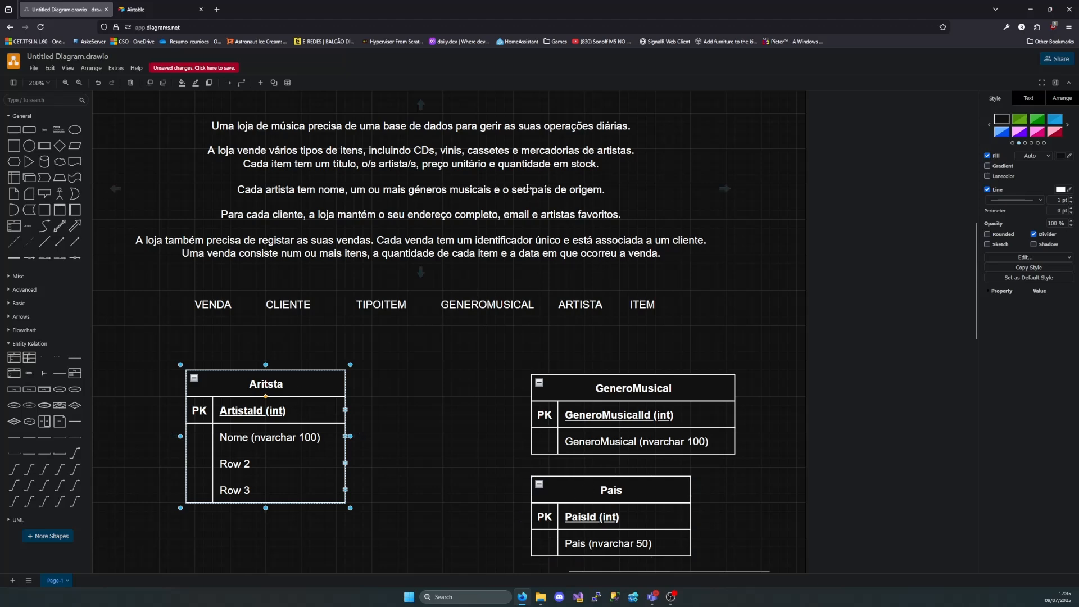
double_click(507, 188)
left_click(509, 188)
double_click(505, 189)
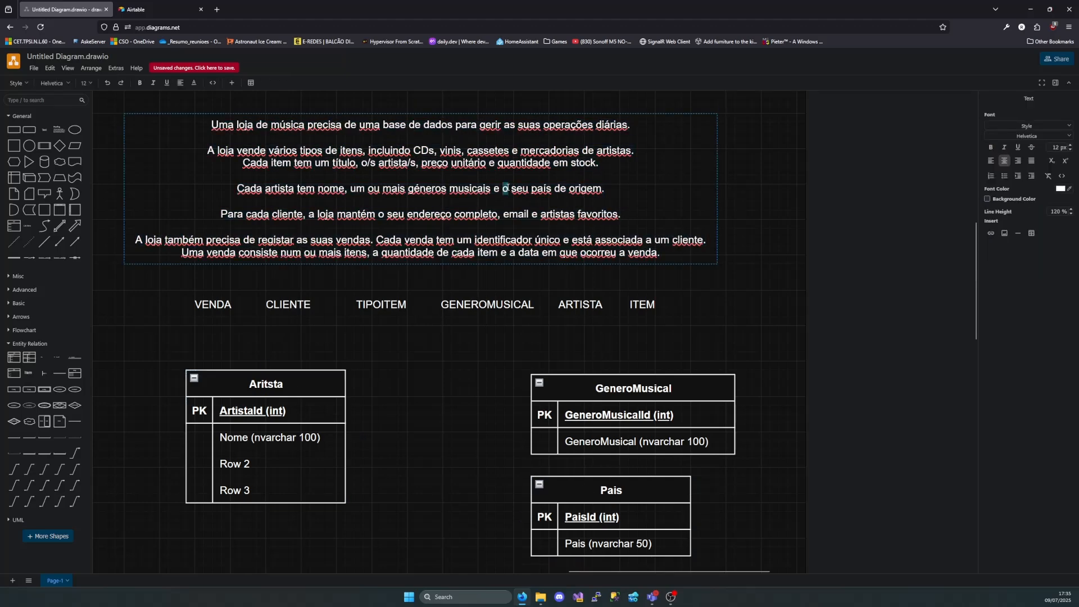
left_click_drag(505, 188, 605, 190)
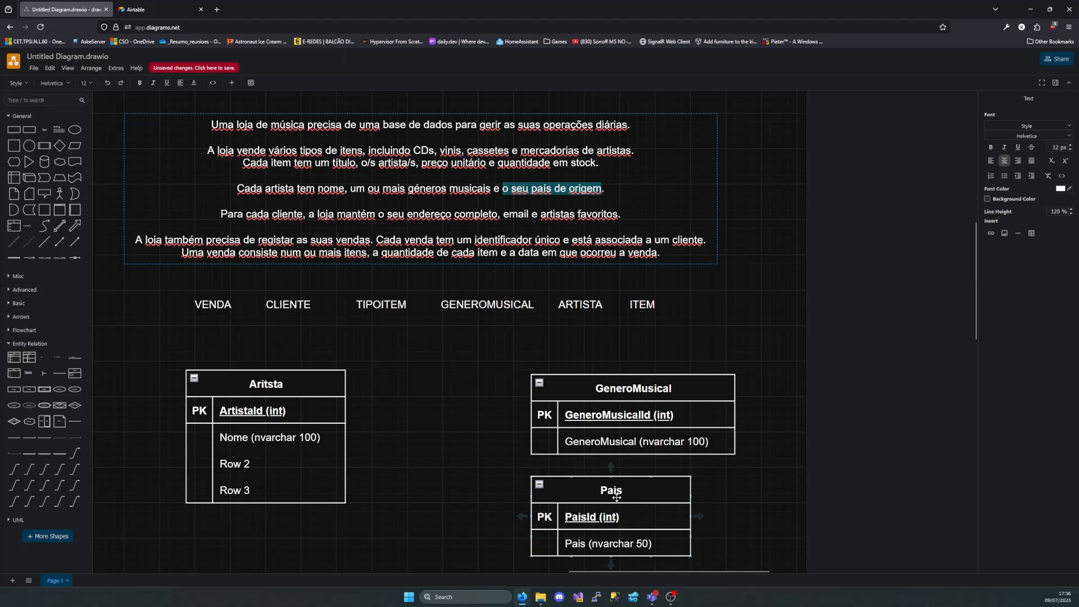
left_click(312, 387)
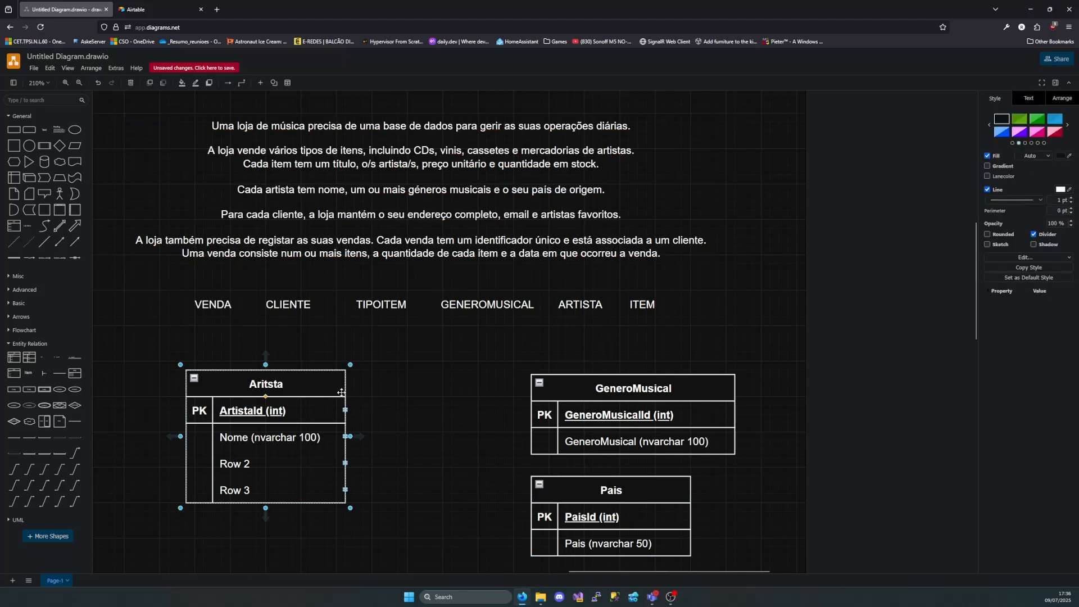
left_click(624, 494)
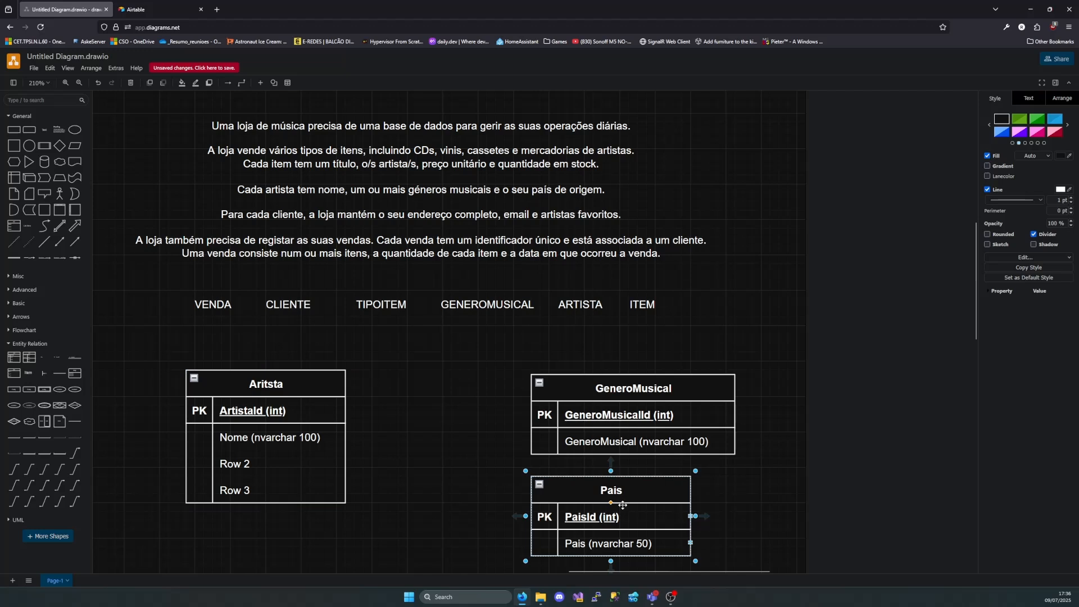
left_click(255, 385)
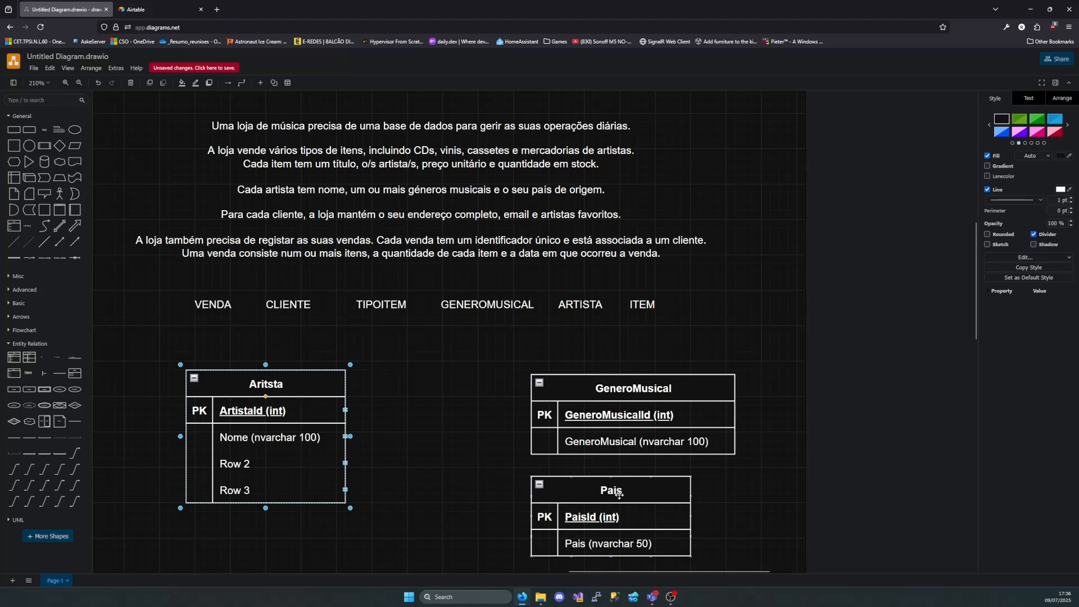
left_click(614, 494)
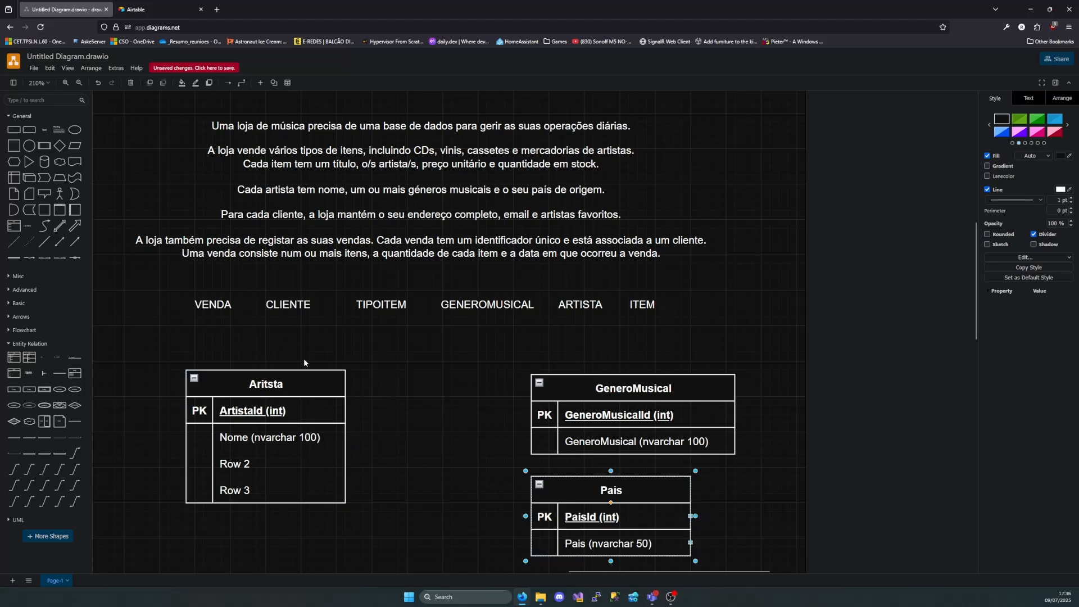
left_click(272, 384)
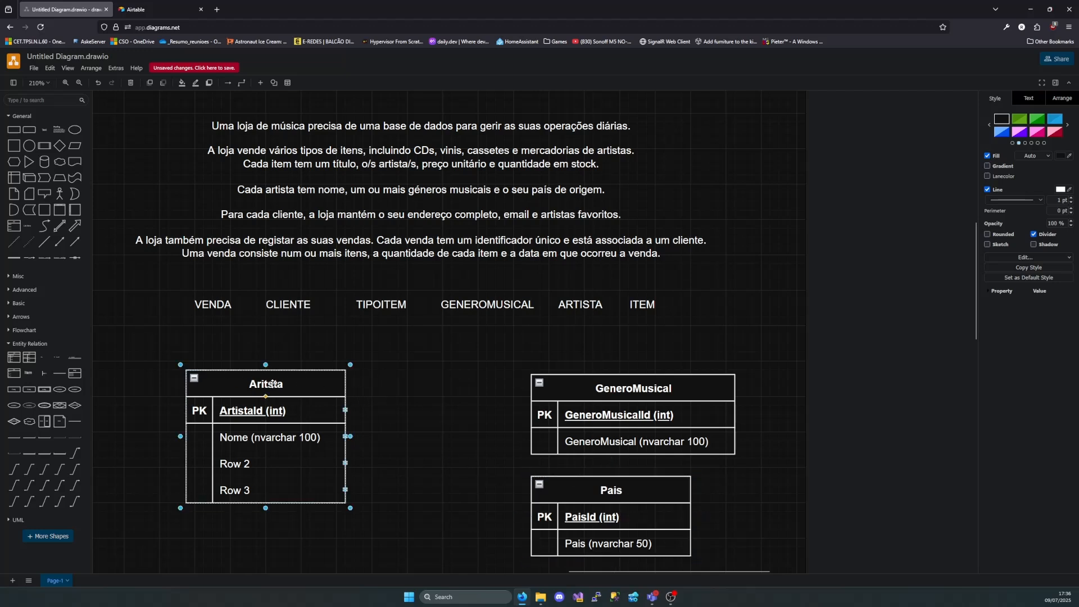
Set Row 2 of the Aritsta table to "PaisId (int)" and mark it as FK in the key column
double_click(256, 466)
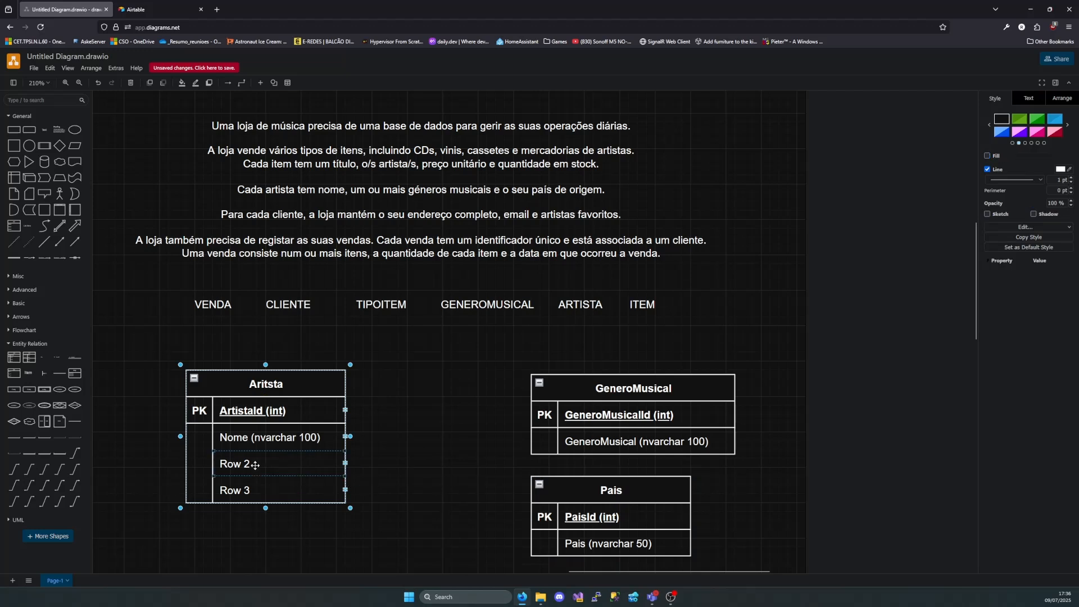
type("Pai")
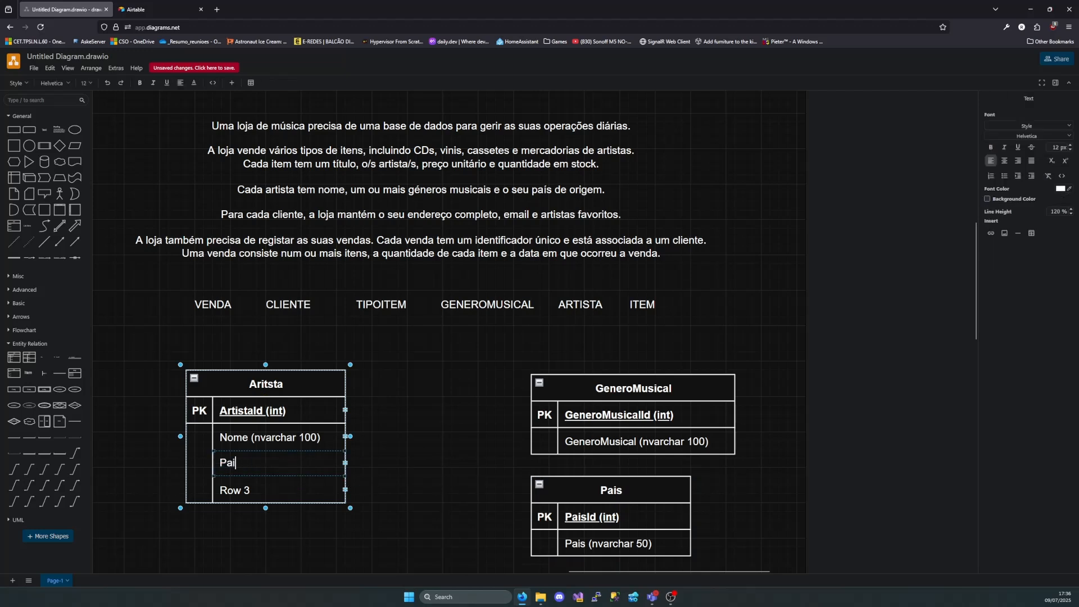
type("s Id ")
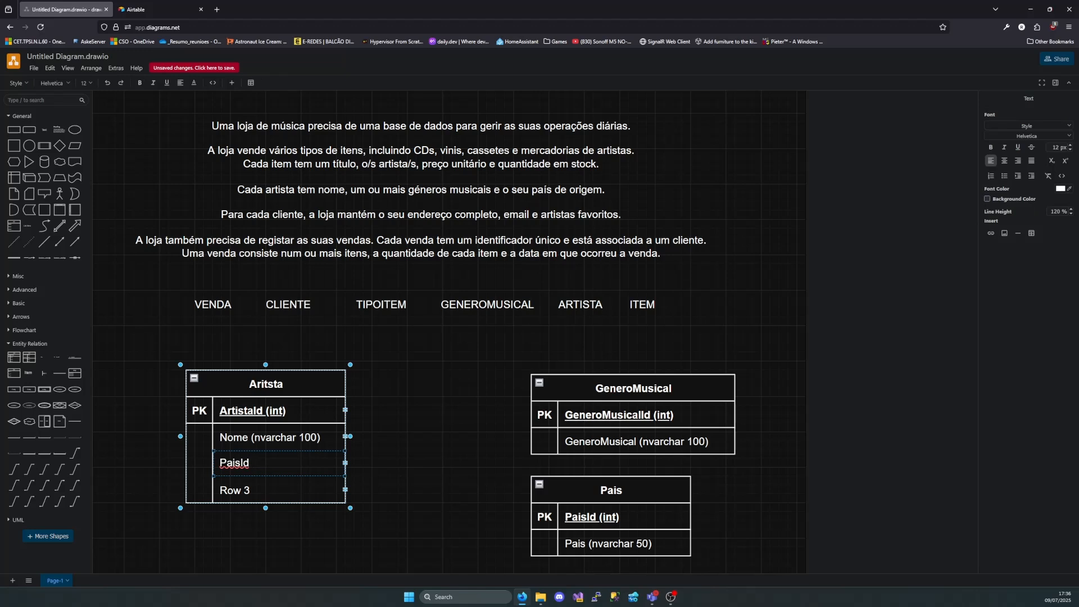
type("(int")
double_click(196, 464)
type("FK")
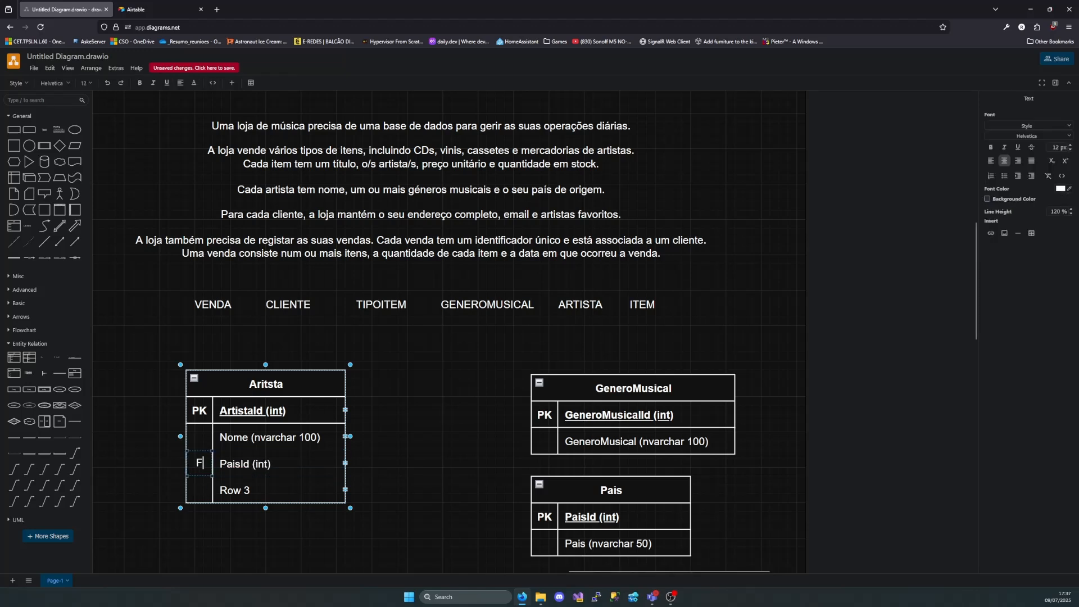
left_click(372, 461)
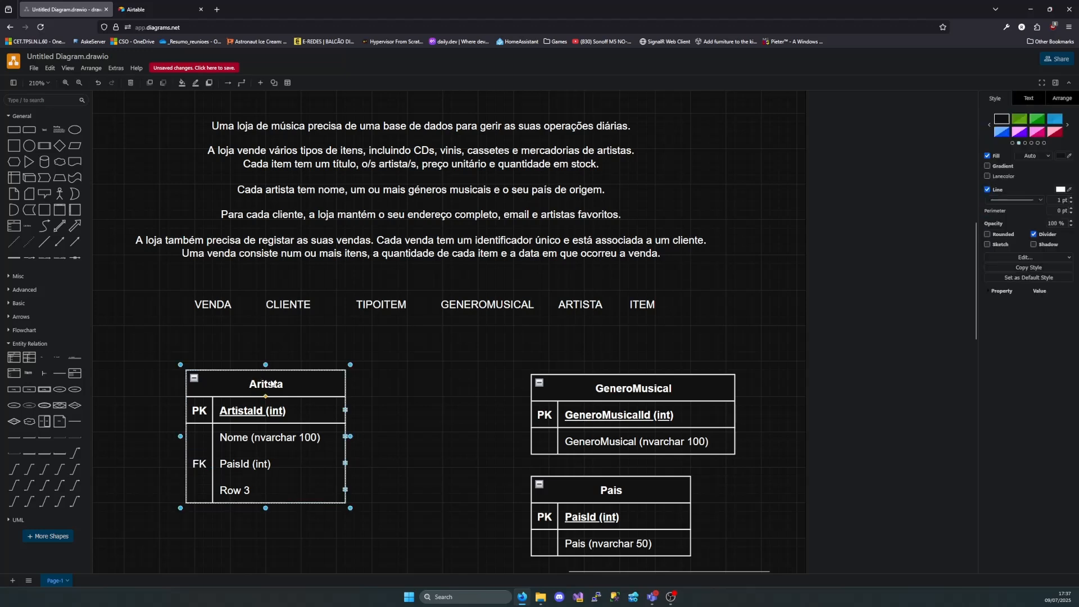
Check the requirement "um ou mais géneros musicais" and place the Aritsta table level with GeneroMusical, leaving a table-wide gap between them
left_click_drag(262, 380, 324, 381)
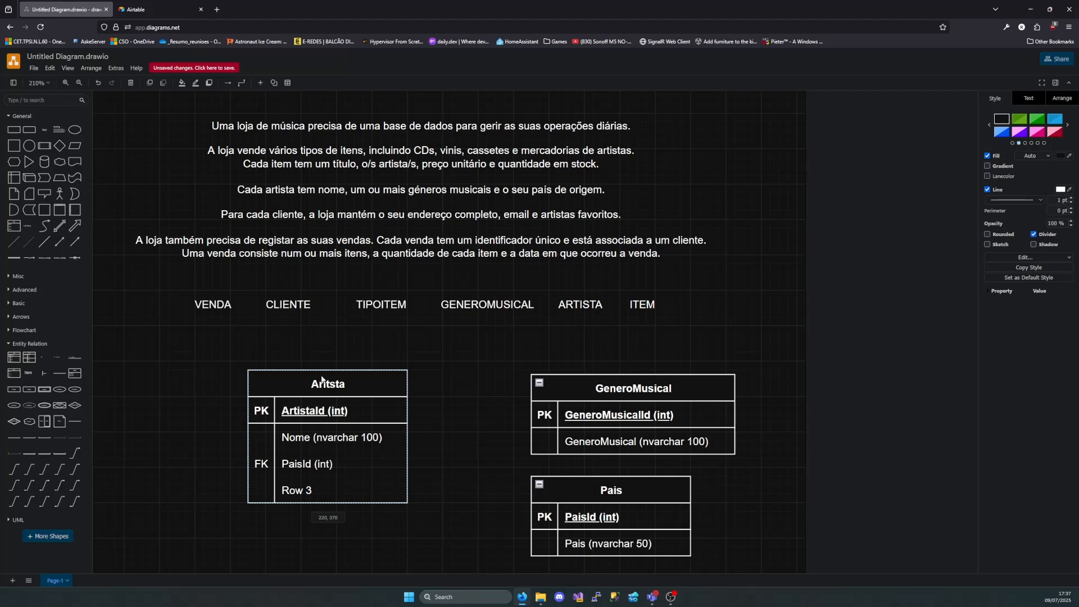
left_click_drag(319, 379, 293, 383)
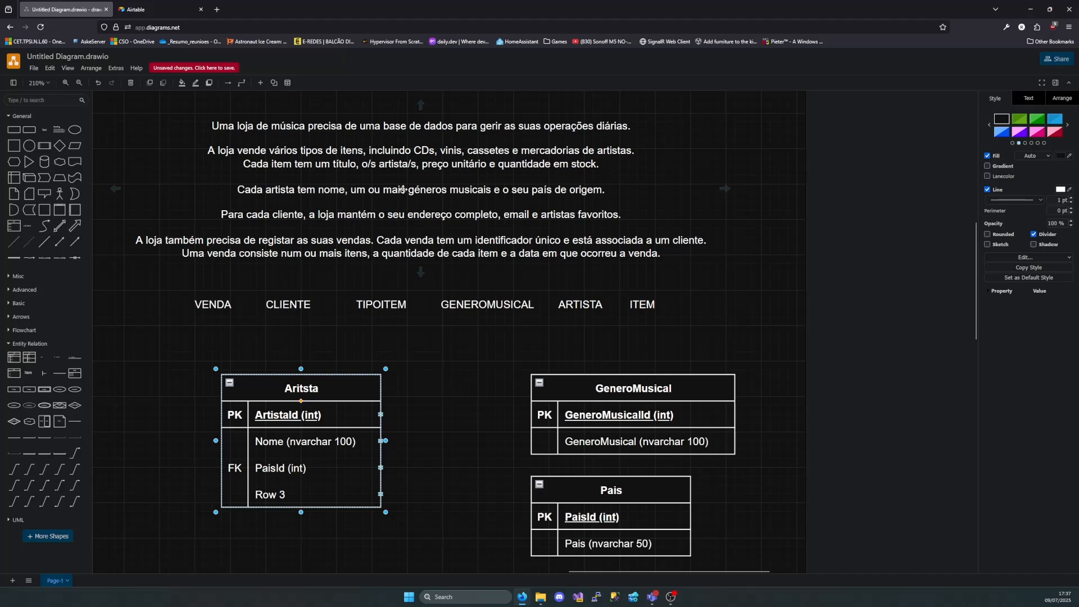
double_click(417, 190)
left_click_drag(491, 190, 355, 191)
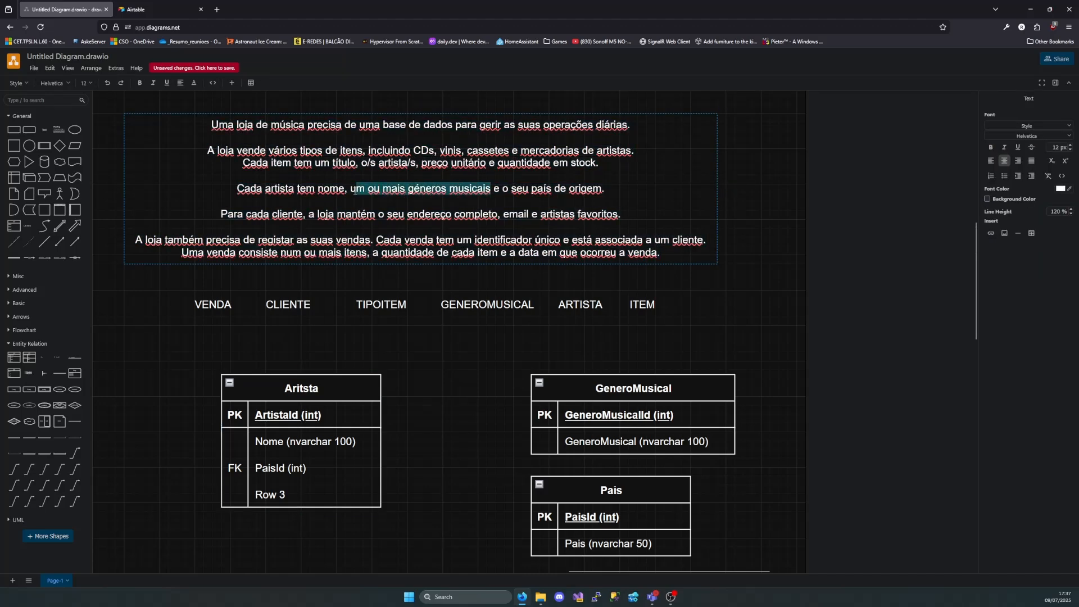
left_click(345, 283)
left_click(619, 391)
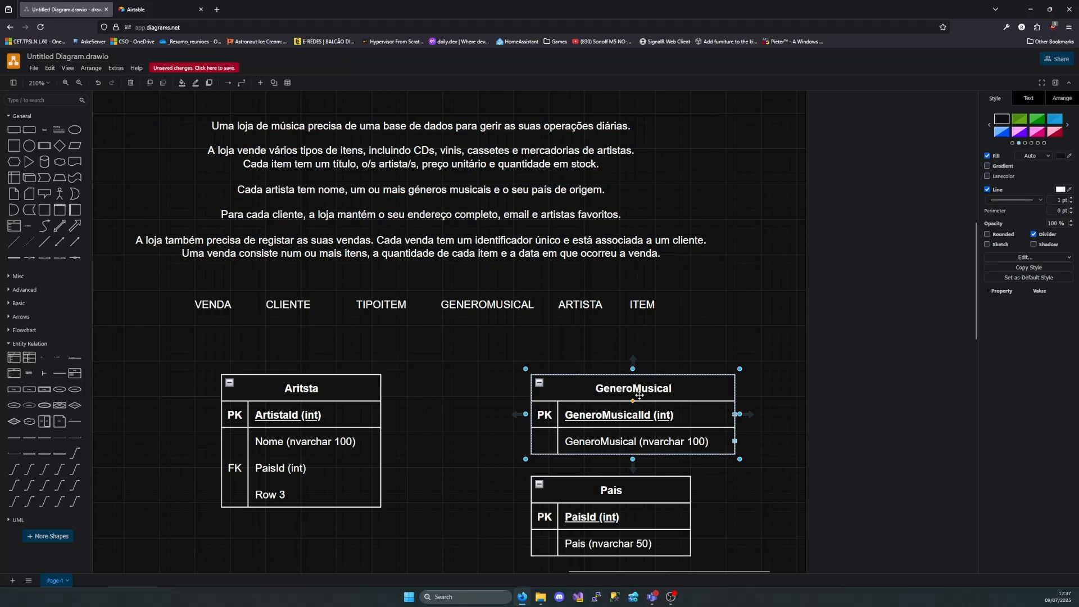
left_click(309, 388)
left_click_drag(347, 389, 267, 387)
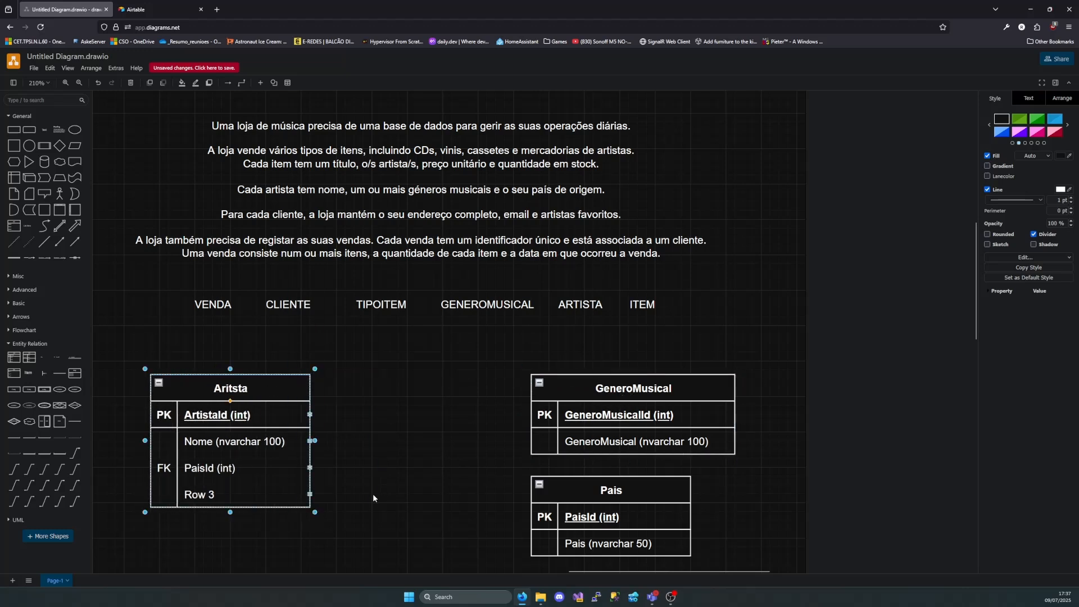
Delete the unused Row 3 from the Aritsta table and move the Pais table lower, farther from GeneroMusical
left_click(253, 494)
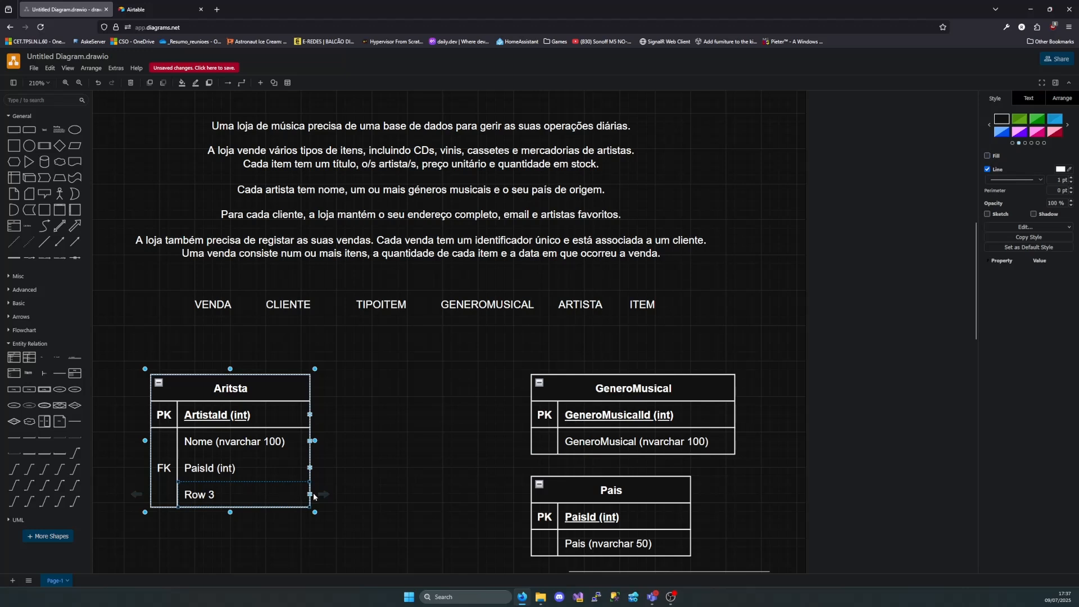
key("Delete")
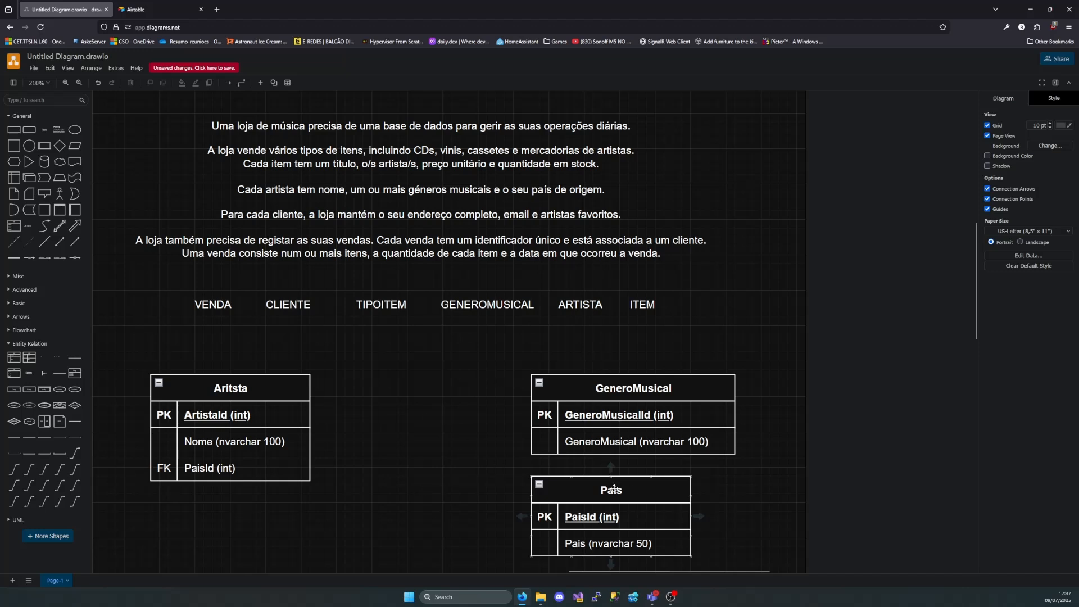
left_click_drag(611, 487, 629, 539)
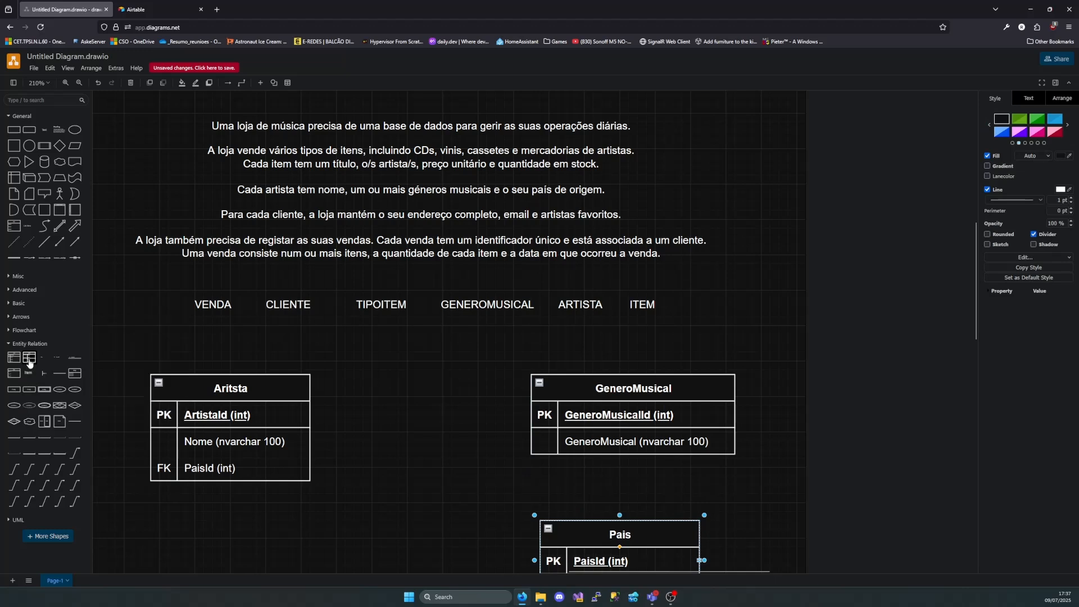
Add an associative table with two PK,FK rows between Aritsta and GeneroMusical and title it "ArtistaGeneroMusical"
left_click_drag(29, 363, 344, 374)
double_click(344, 375)
type("Art")
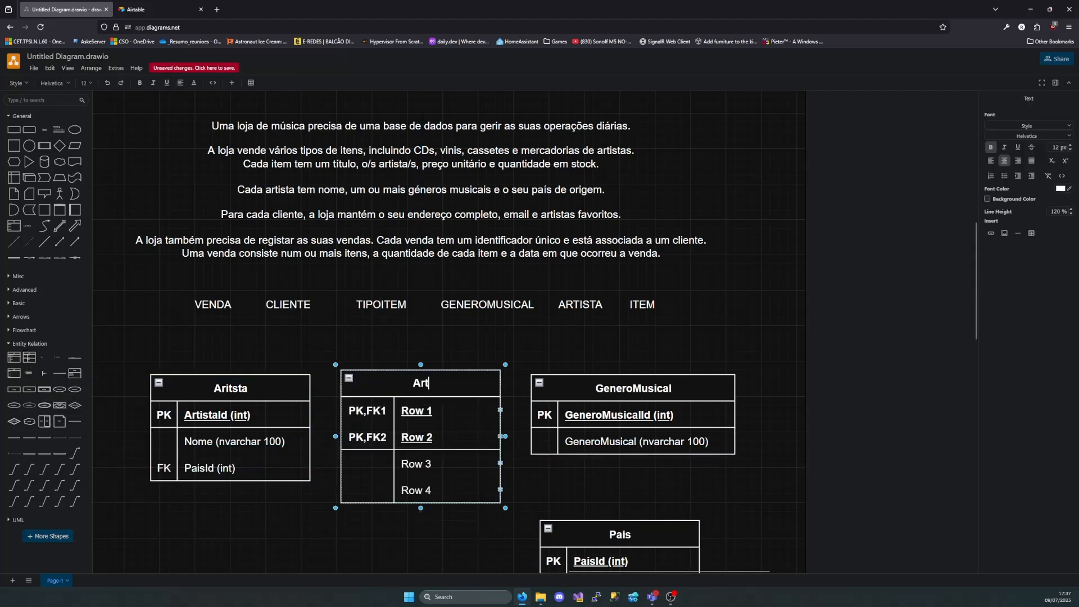
type("istaGeneroM")
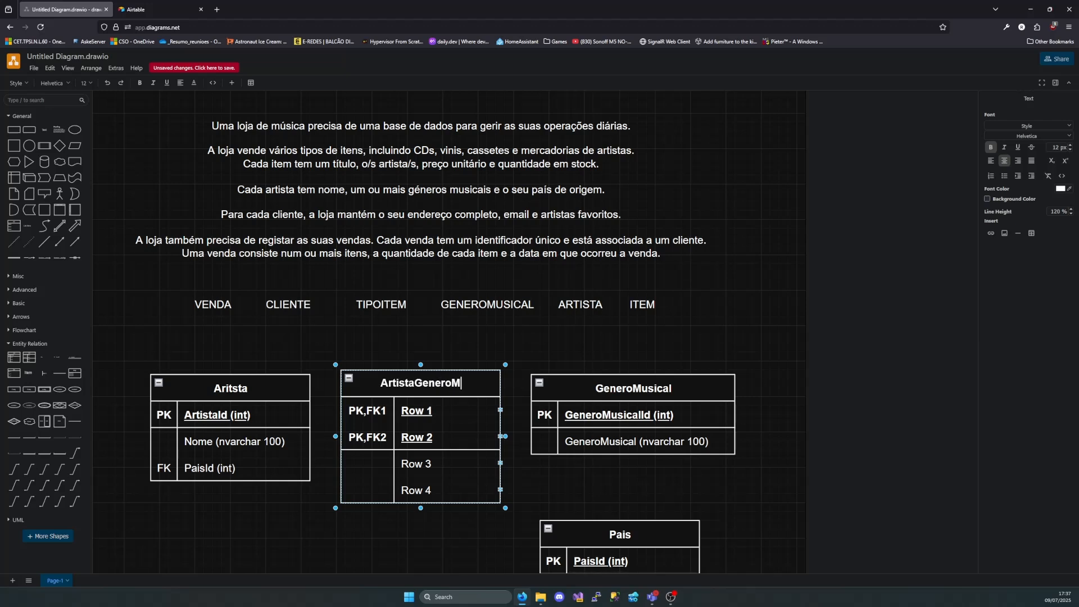
type("usic")
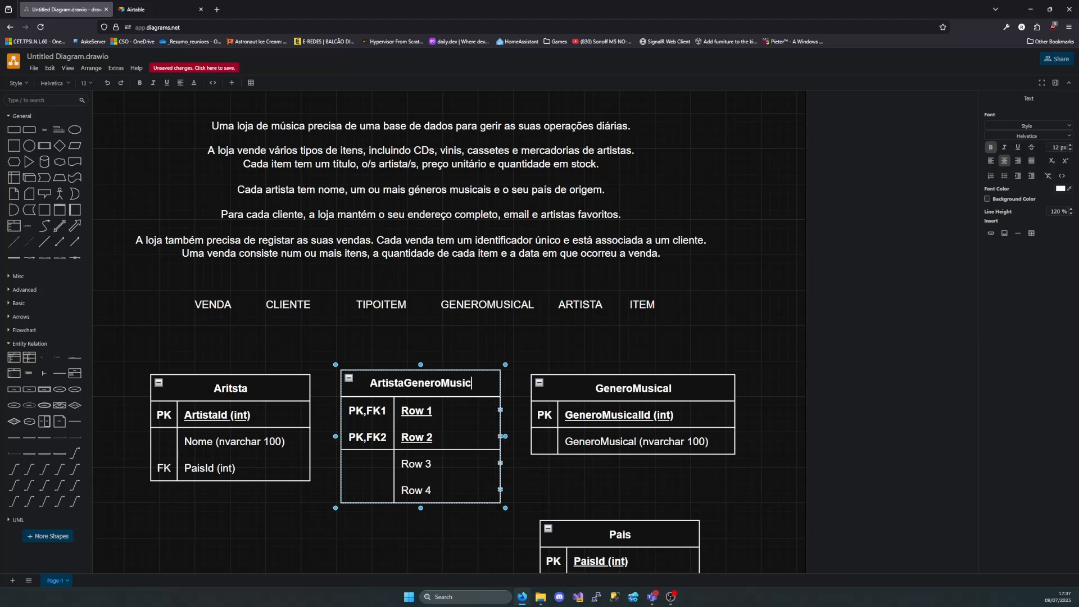
type("al")
Name the PK,FK1 row of ArtistaGeneroMusical "ArtistaId (int)"
double_click(430, 411)
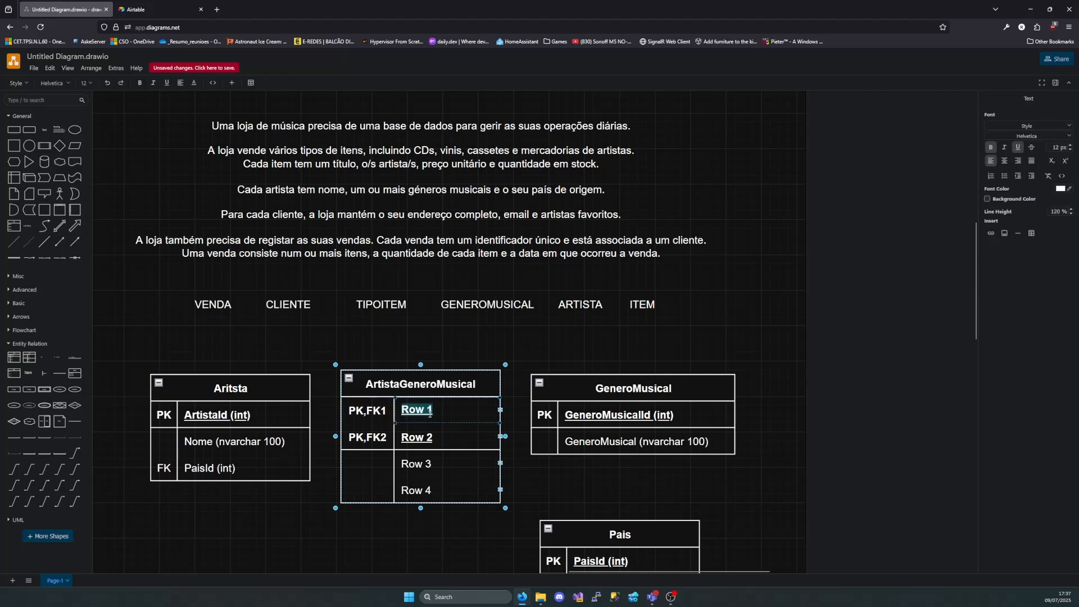
type("ArtistaId ()")
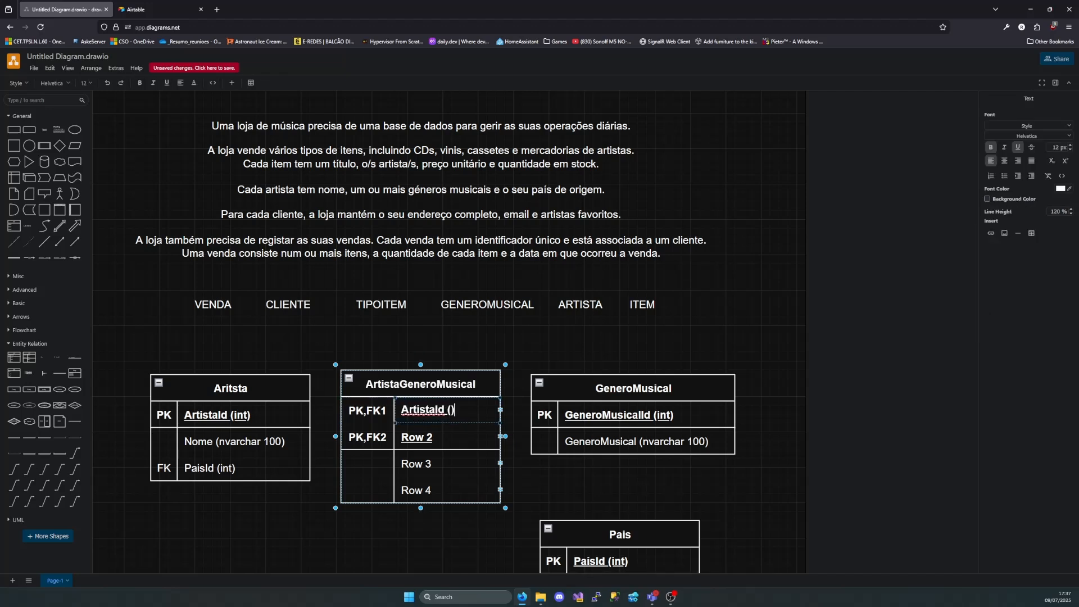
type("int")
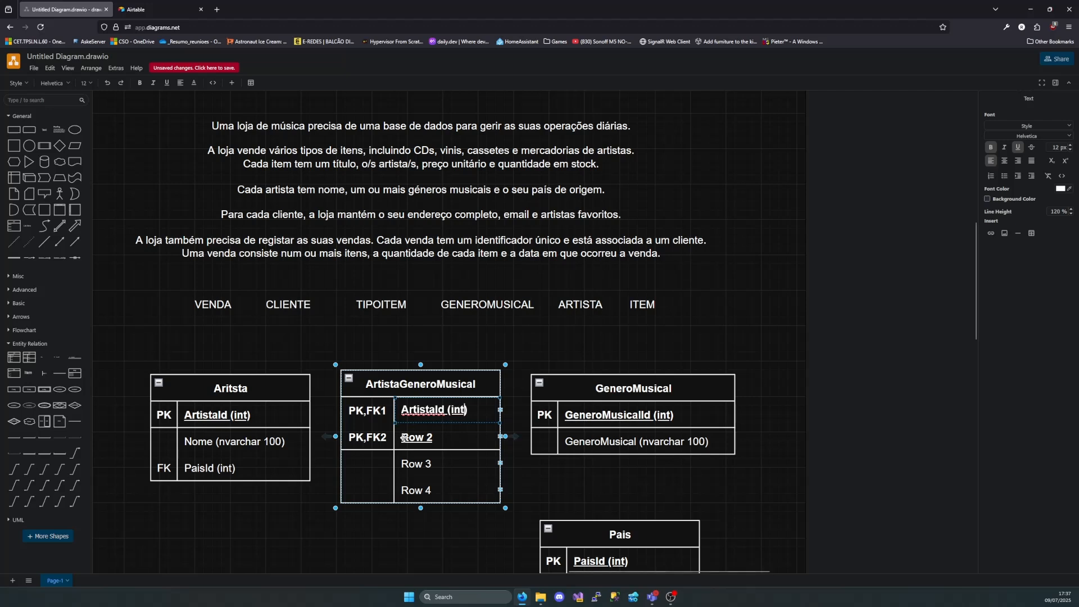
Name the PK,FK2 row of ArtistaGeneroMusical "GeneroMusicalId (int)"
double_click(448, 432)
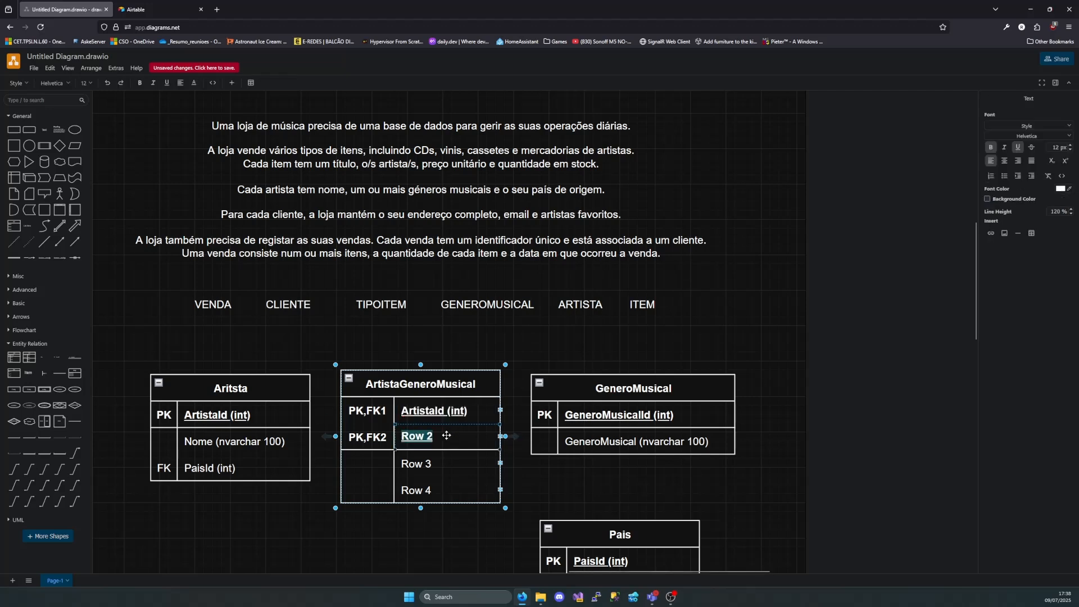
key("BackSpace")
type("GeneroMusical")
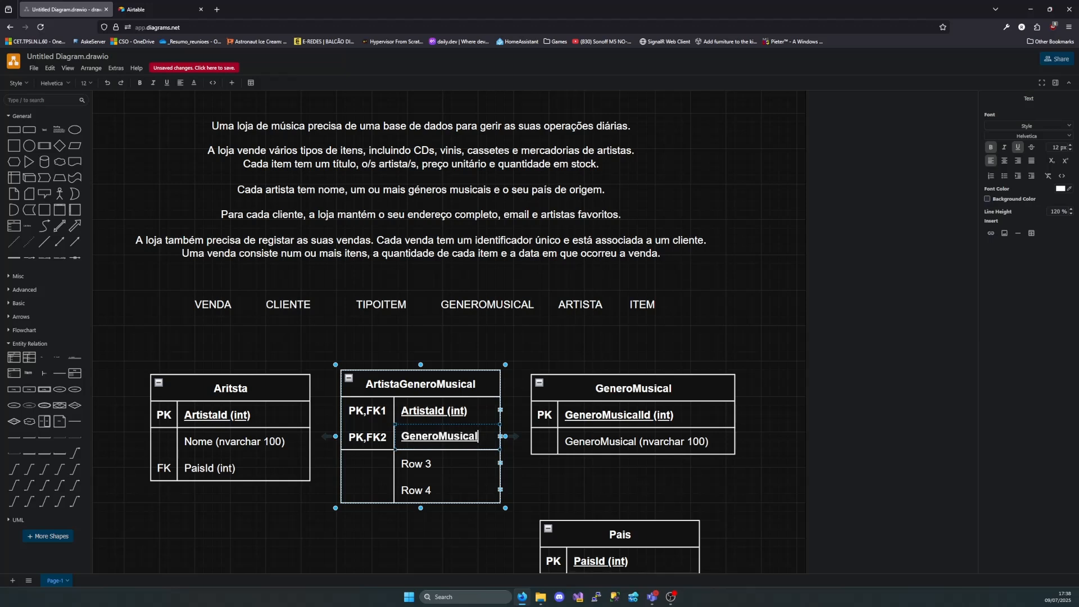
type("Id (in")
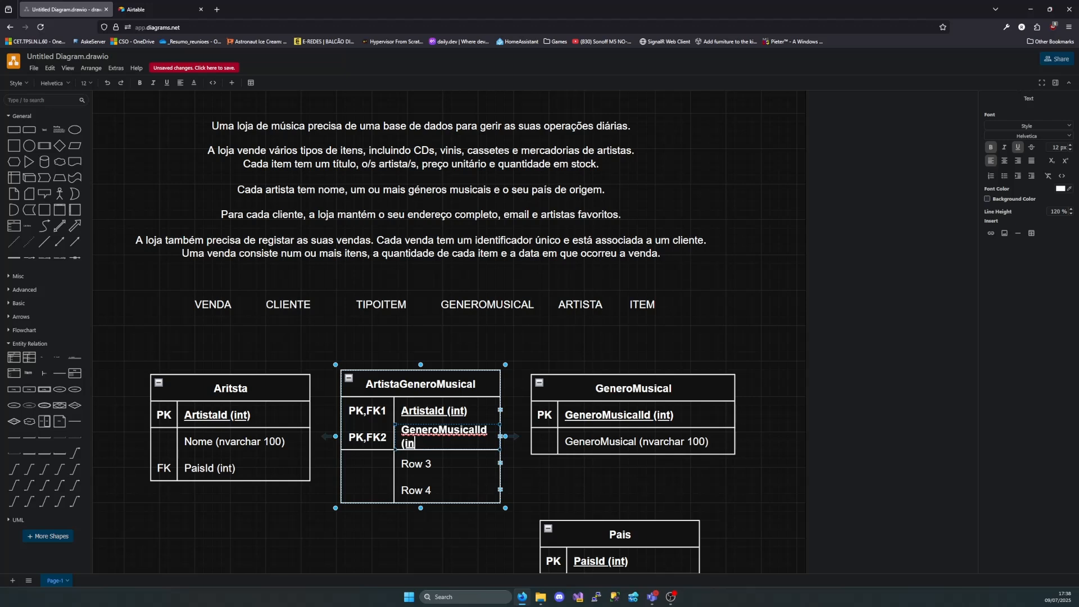
type("t)")
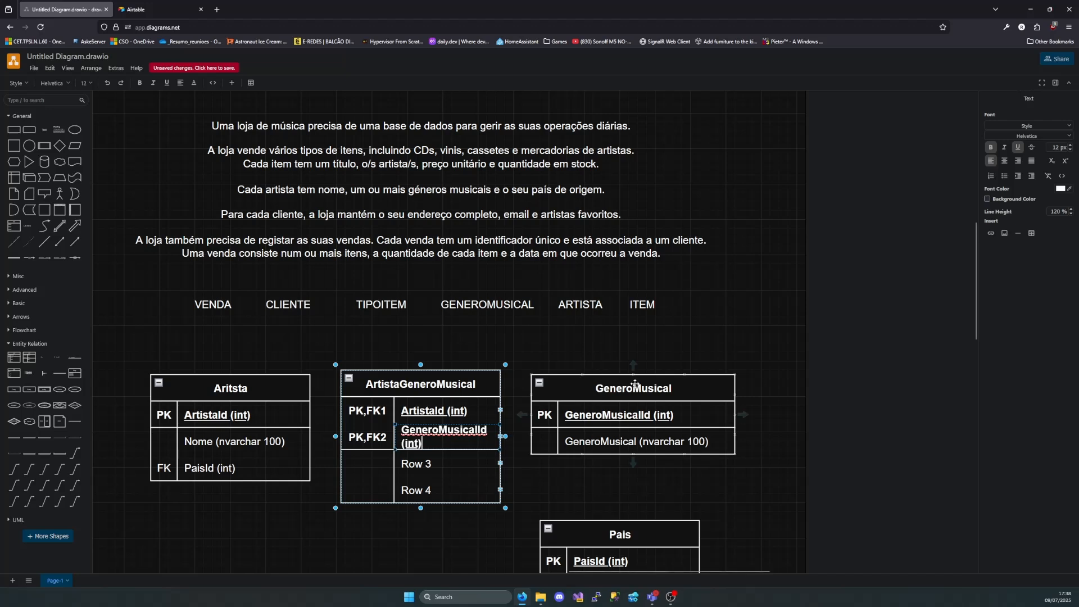
Move GeneroMusical farther right and widen ArtistaGeneroMusical so "GeneroMusicalId (int)" fits on one line
left_click_drag(638, 386, 762, 388)
left_click(488, 436)
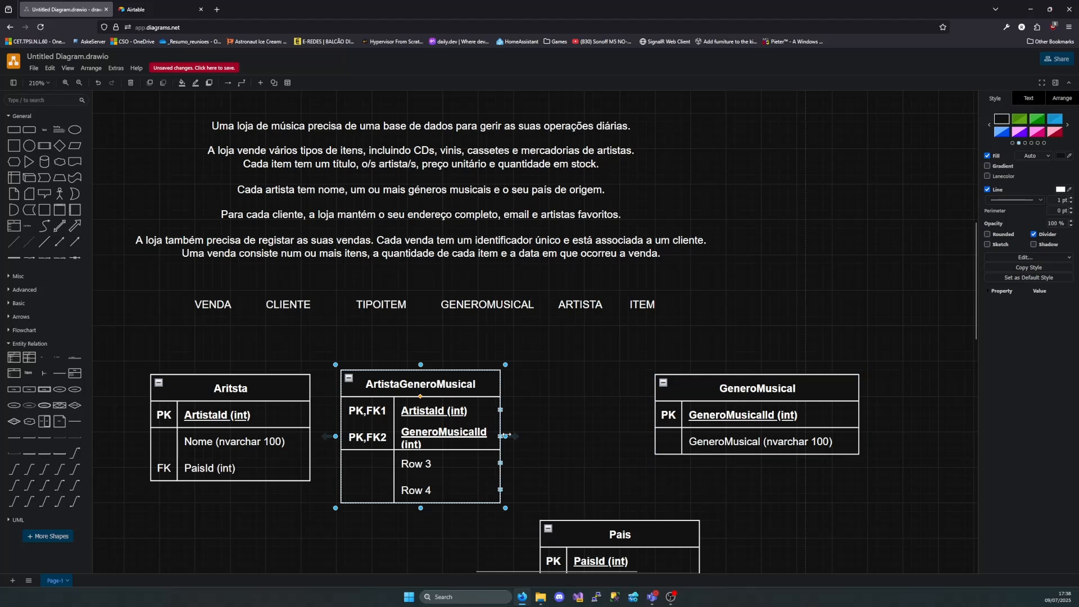
left_click_drag(509, 437, 545, 436)
double_click(470, 438)
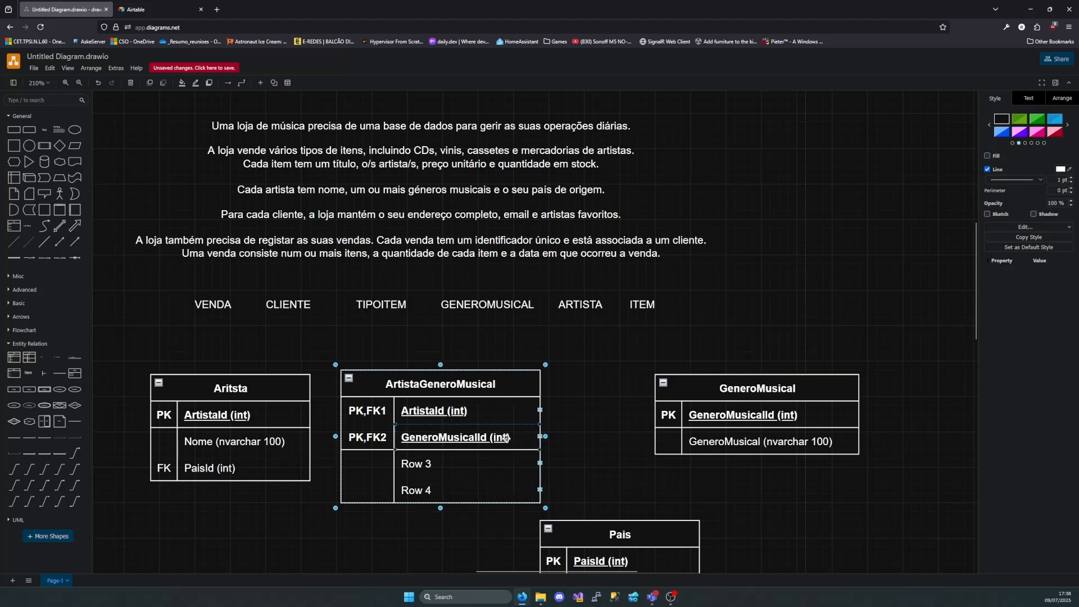
Delete the unused Row 3 and Row 4 from the ArtistaGeneroMusical table
left_click(470, 457)
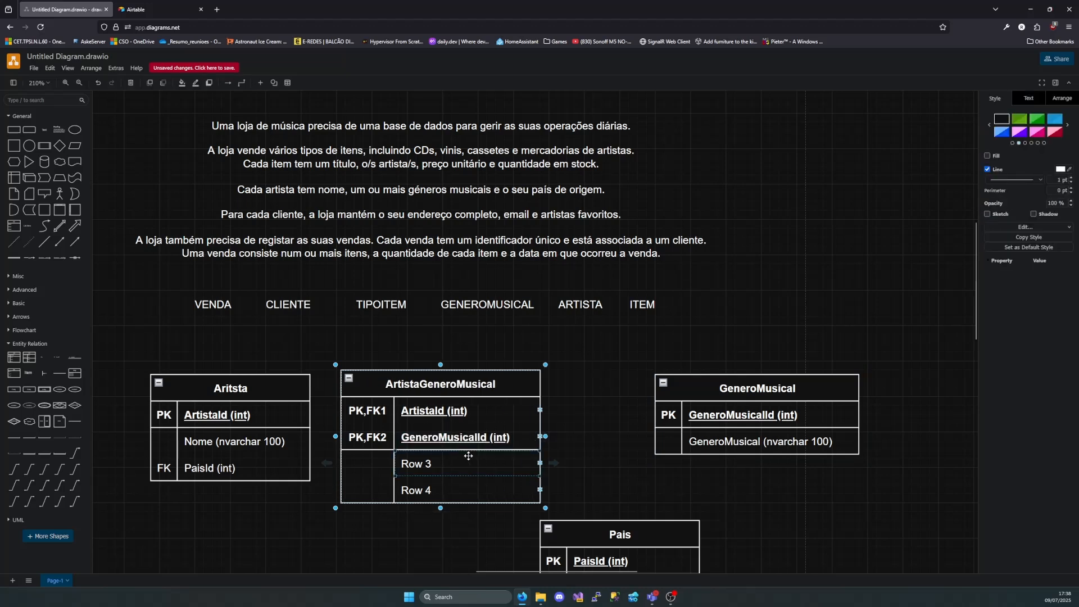
key("Delete")
left_click(541, 463)
left_click(540, 463)
key("Delete")
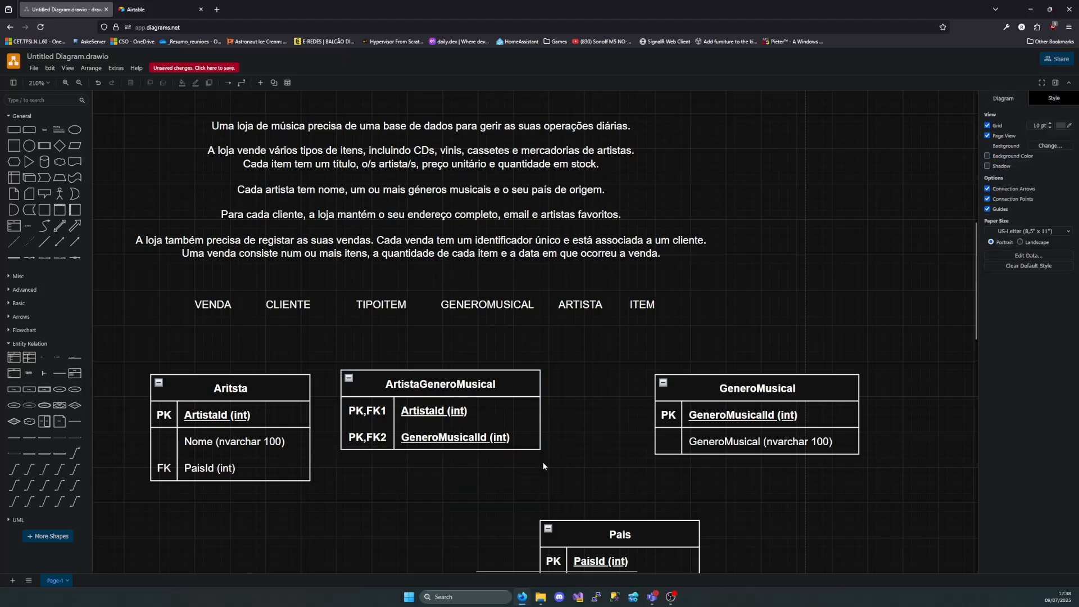
Narrow the ArtistaGeneroMusical table slightly to fit its text and center it between Aritsta and GeneroMusical
left_click(534, 415)
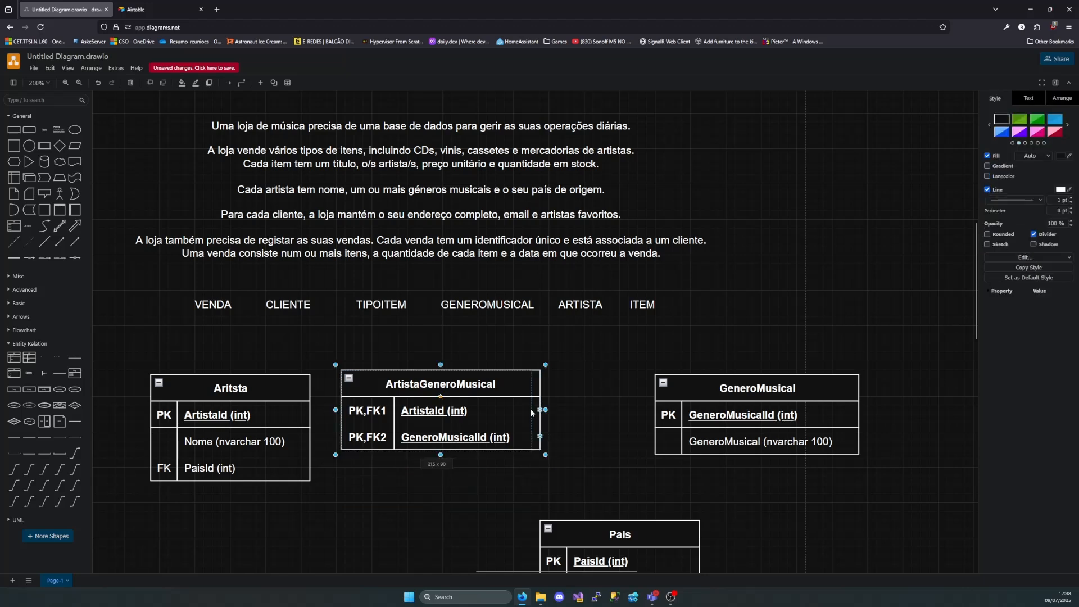
left_click(474, 488)
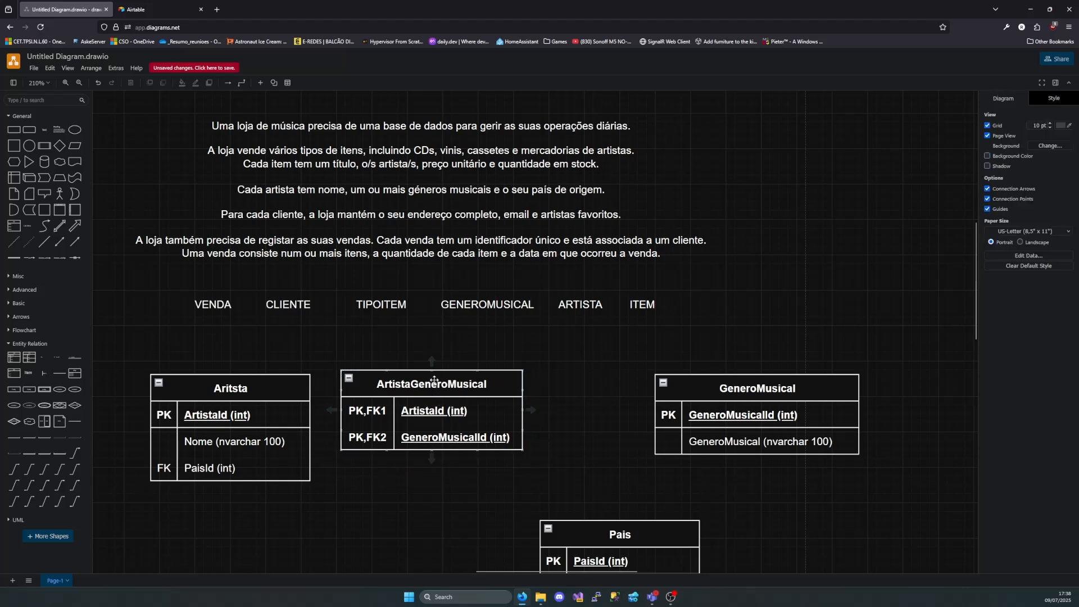
left_click_drag(432, 384, 487, 384)
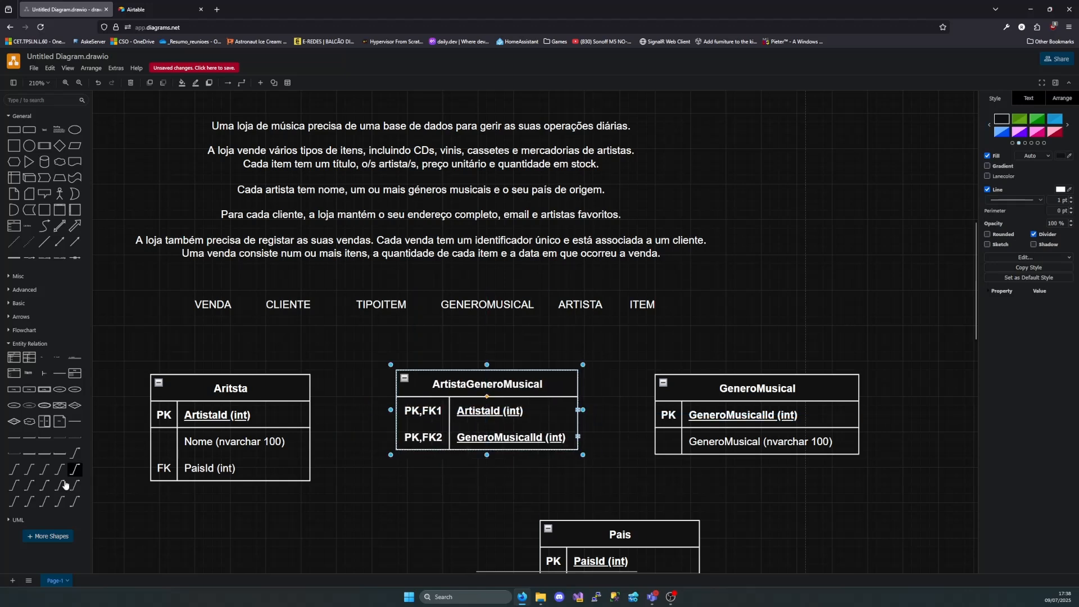
Connect Aritsta's ArtistaId row to the PK,FK1 row of ArtistaGeneroMusical with a one-to-many connector, its many end at the link table
left_click_drag(27, 475, 371, 511)
left_click_drag(329, 557, 309, 415)
left_click_drag(414, 470, 397, 411)
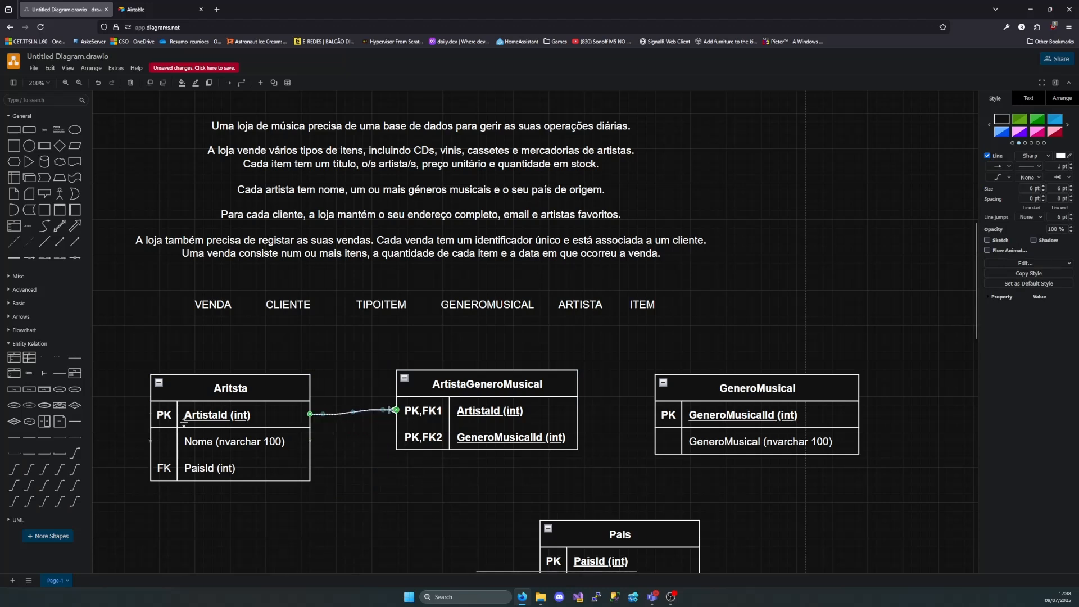
Connect GeneroMusical's PK row to the PK,FK2 row of ArtistaGeneroMusical with a one-to-many connector, its many end at the link table
left_click_drag(126, 479, 416, 471)
left_click_drag(407, 557, 655, 414)
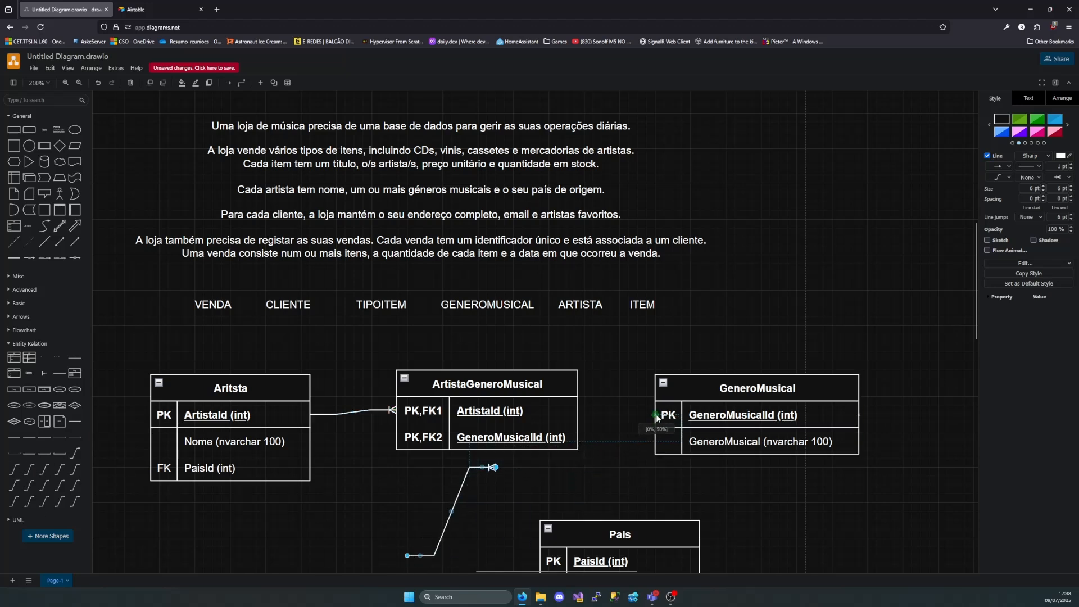
left_click_drag(495, 467, 579, 438)
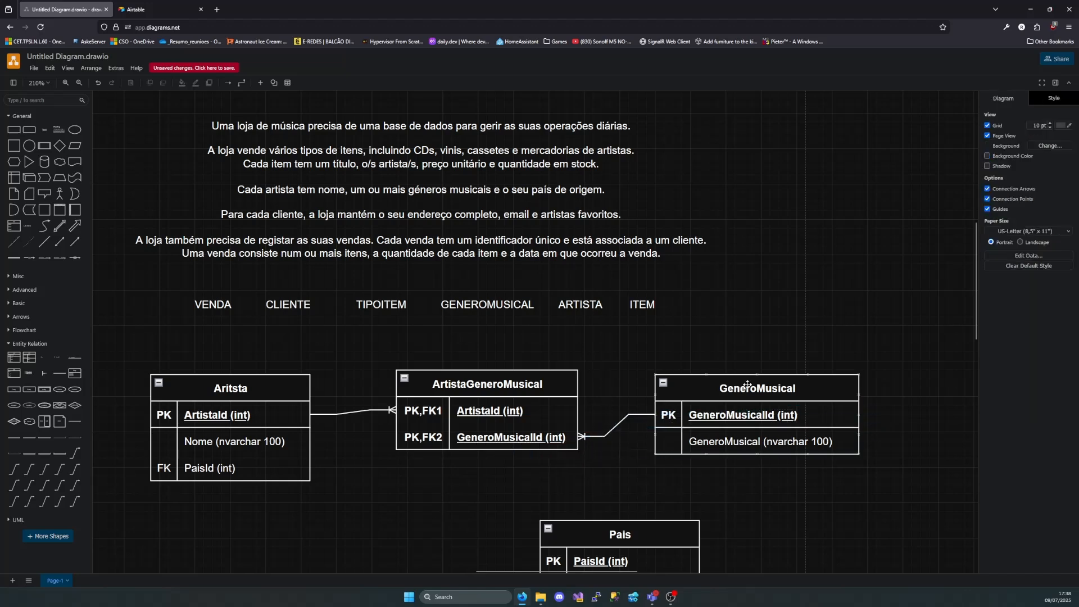
Shift GeneroMusical higher and sideways, and detach and reattach its connector between its PK row and the PK,FK2 row
left_click_drag(747, 385, 733, 360)
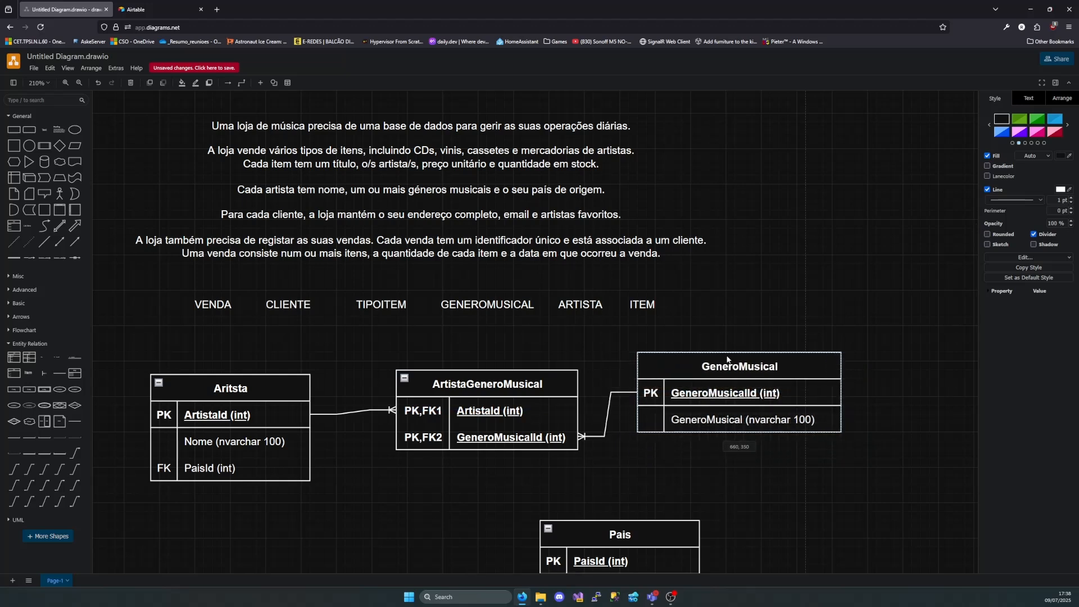
left_click(589, 438)
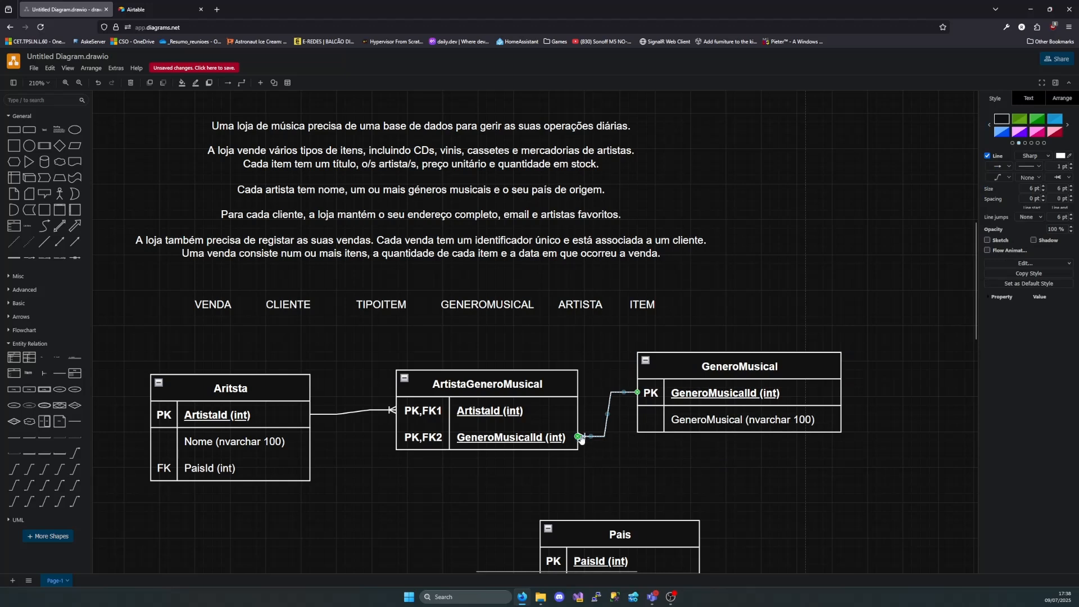
mouse_move(581, 439)
left_mouse_down()
mouse_move(621, 458)
mouse_move(597, 441)
left_mouse_up()
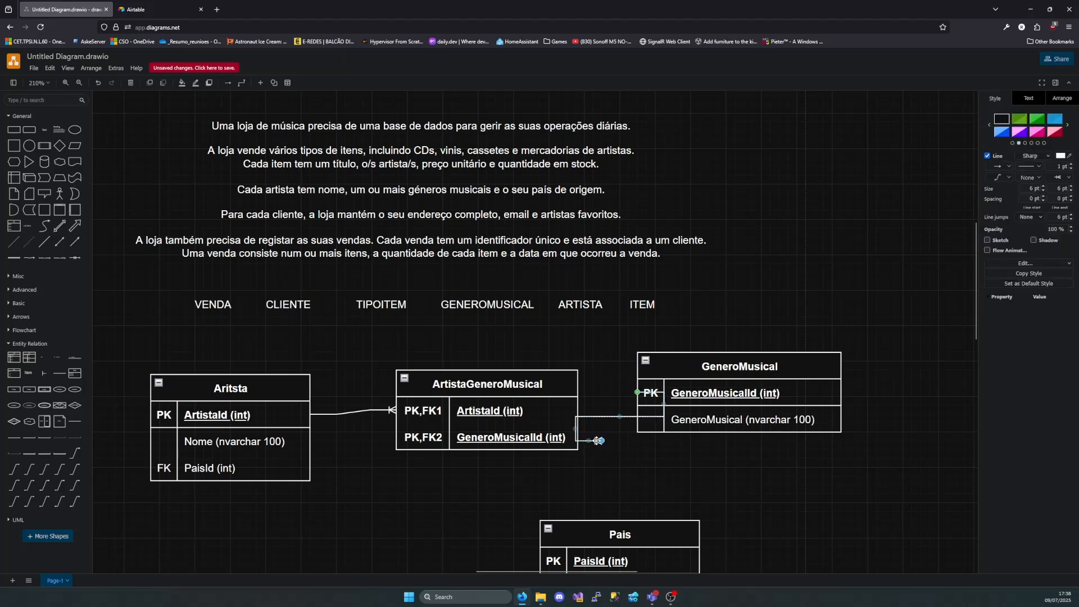
left_click_drag(701, 364, 755, 365)
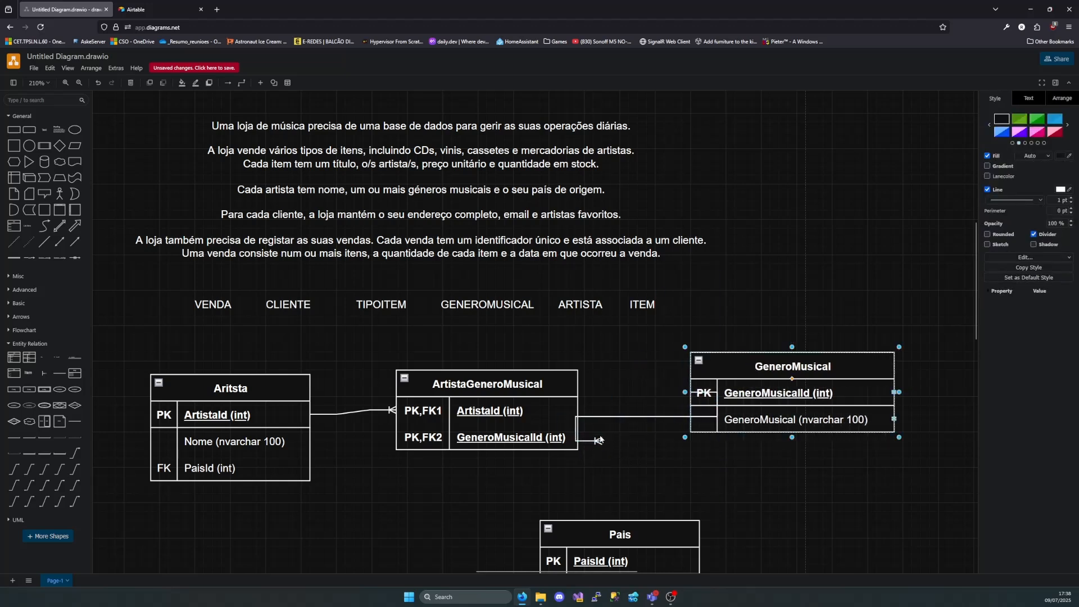
left_click_drag(598, 441, 599, 498)
left_click_drag(691, 452, 691, 395)
left_click_drag(601, 495, 573, 437)
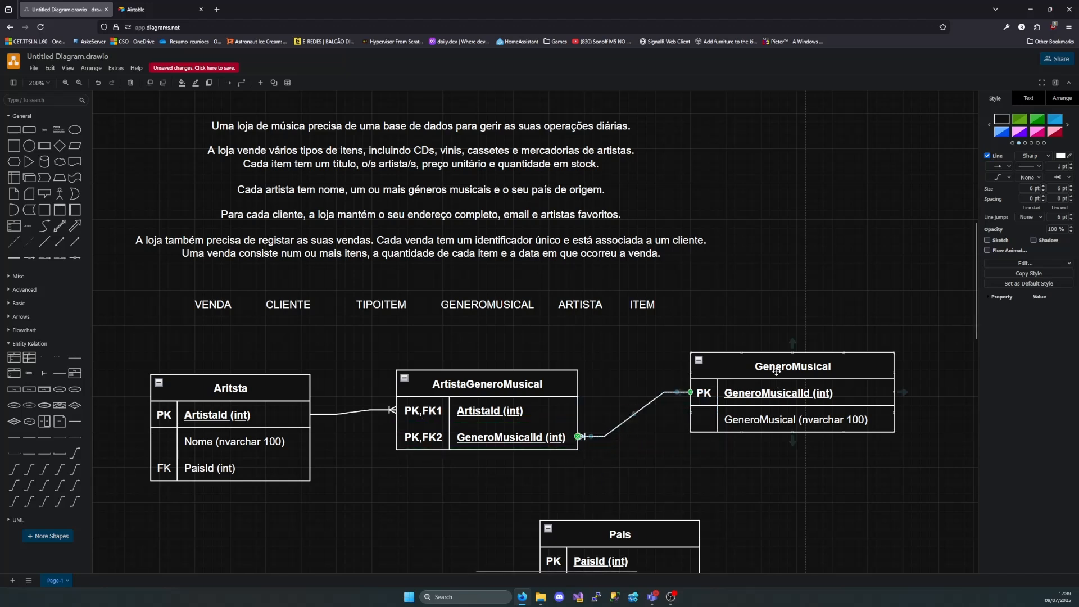
Align GeneroMusical and Aritsta level with ArtistaGeneroMusical, closer to it, and place the Pais table directly below Aritsta
left_click_drag(776, 378, 693, 381)
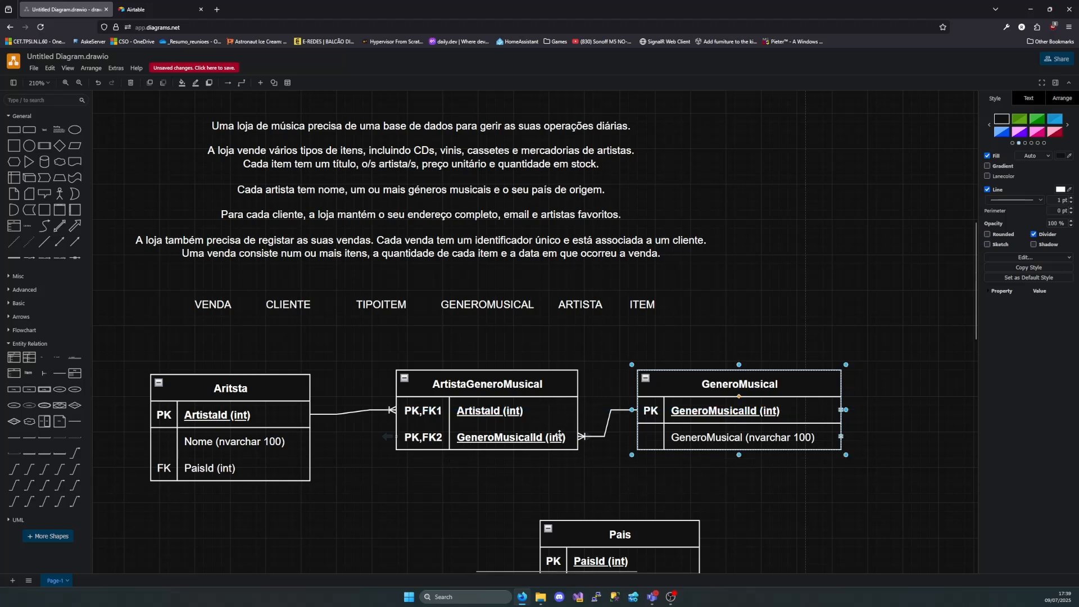
left_click_drag(255, 387, 288, 383)
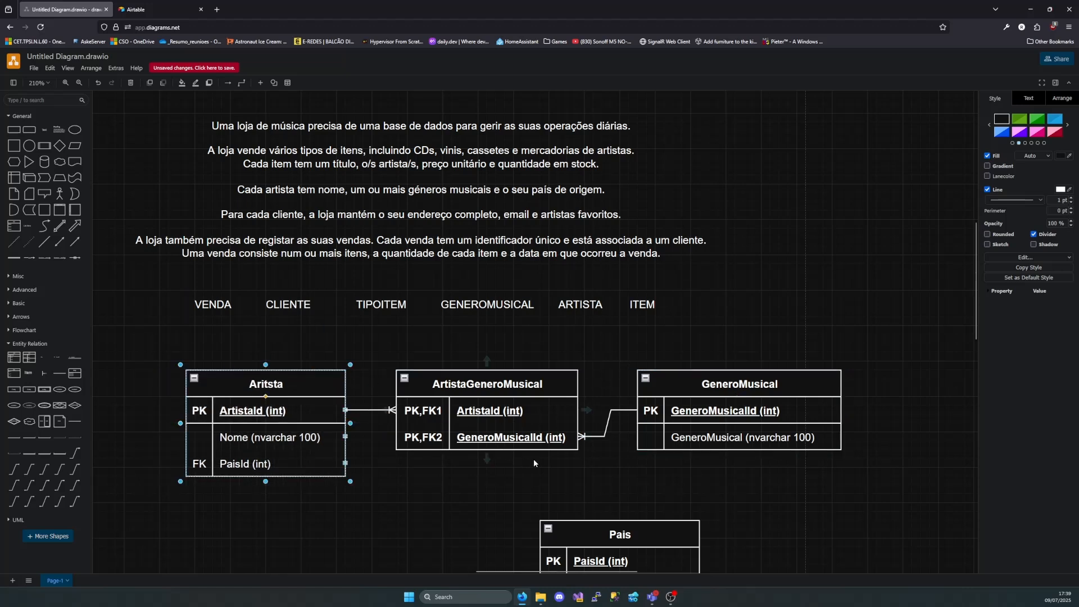
scroll(555, 476, "down", 1)
left_click_drag(624, 481, 283, 478)
Connect the PaisId rows of Aritsta and Pais along their right edges with a one-to-many connector, many end at Pais, and raise Pais slightly
left_click_drag(19, 471, 458, 468)
left_click_drag(451, 509, 242, 401)
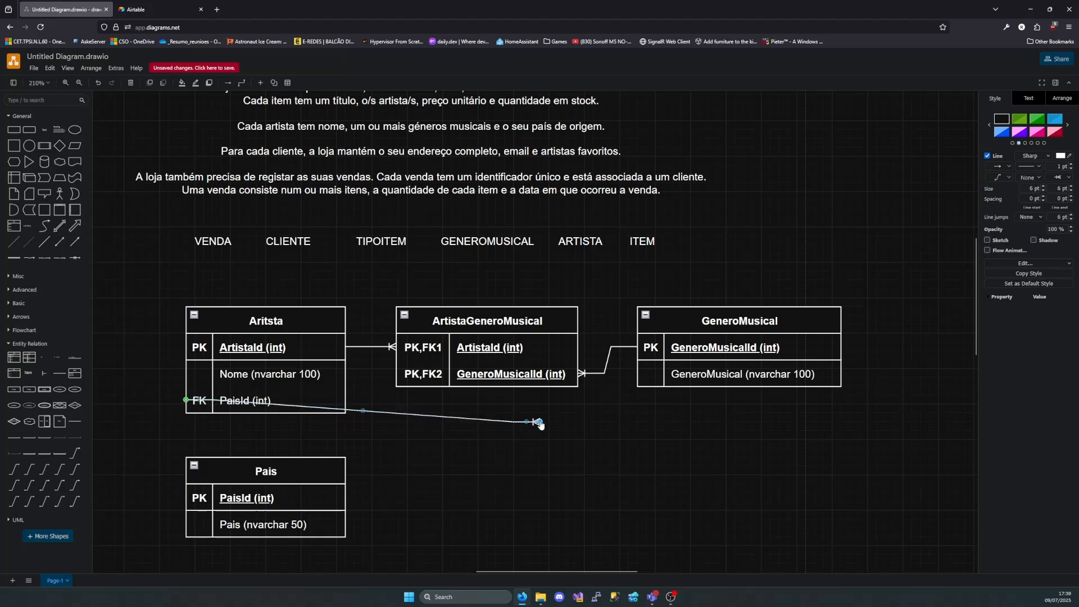
left_click_drag(540, 423, 186, 498)
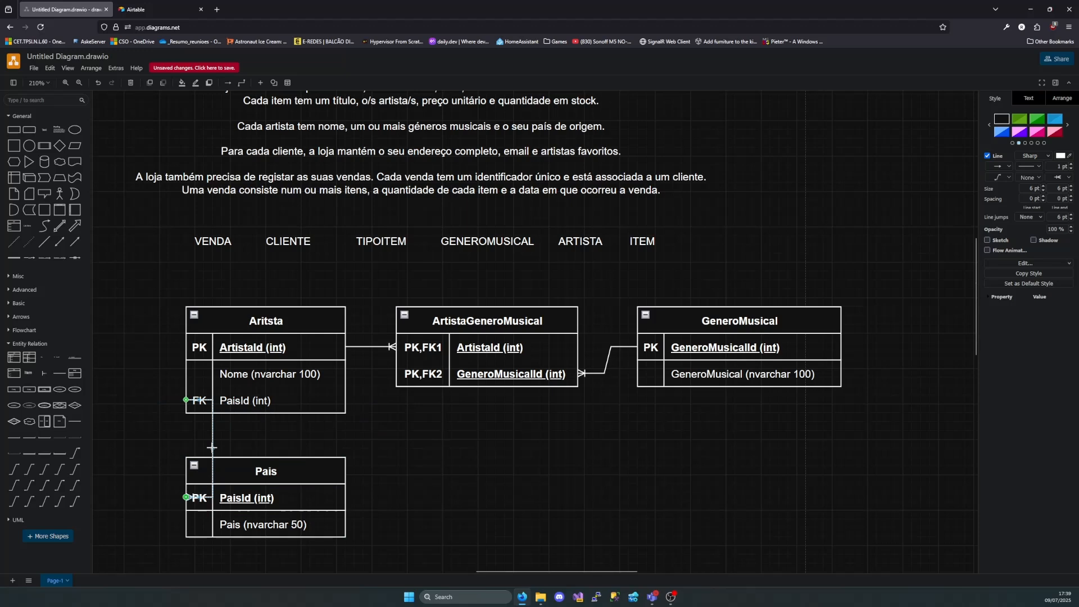
key("ctrl+z")
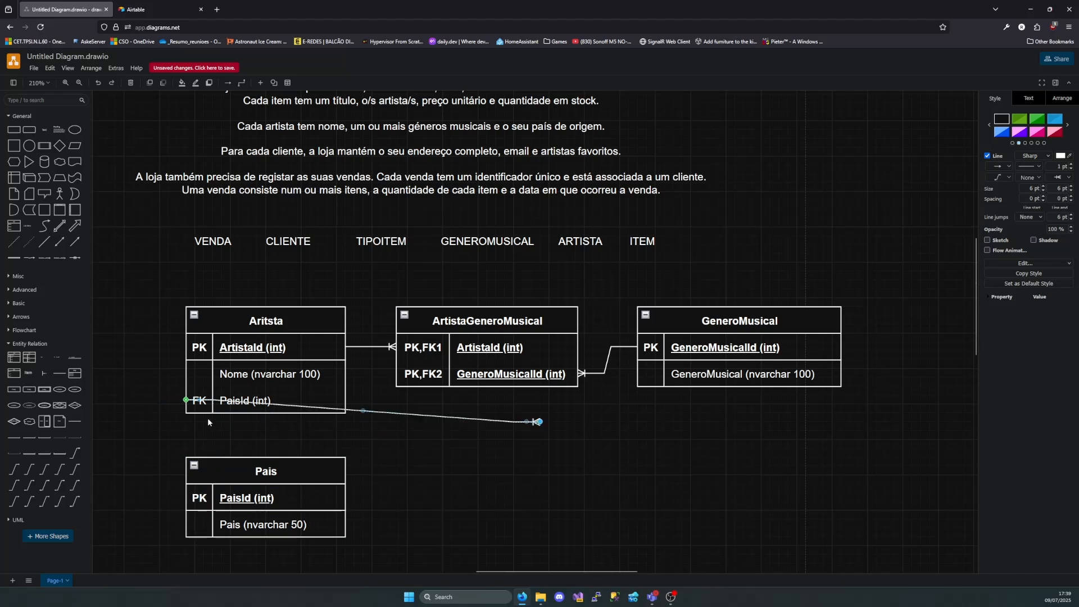
left_click_drag(363, 410, 346, 399)
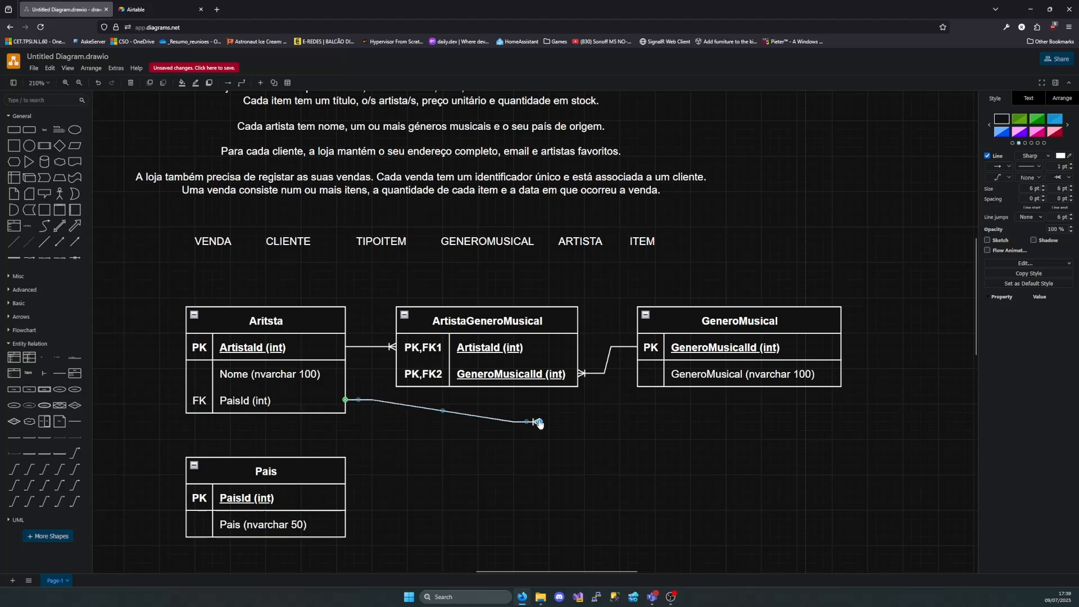
left_click_drag(540, 423, 329, 457)
left_click(439, 465)
left_click(500, 469)
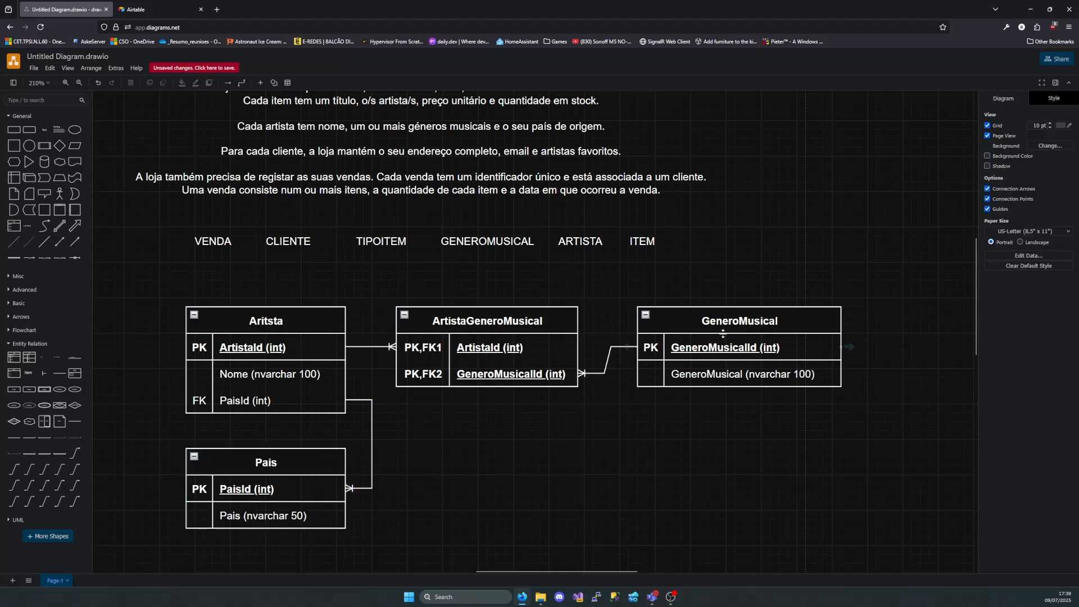
Review the item and artist requirements in the description, focusing on the phrase "o/s artista/s"
scroll(497, 278, "up", 3)
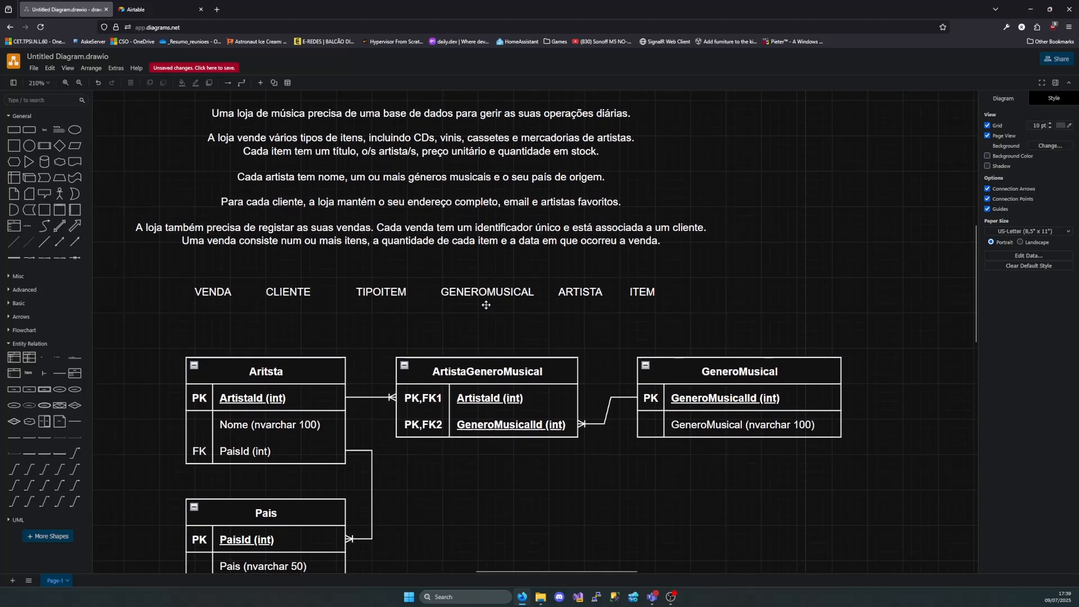
double_click(238, 192)
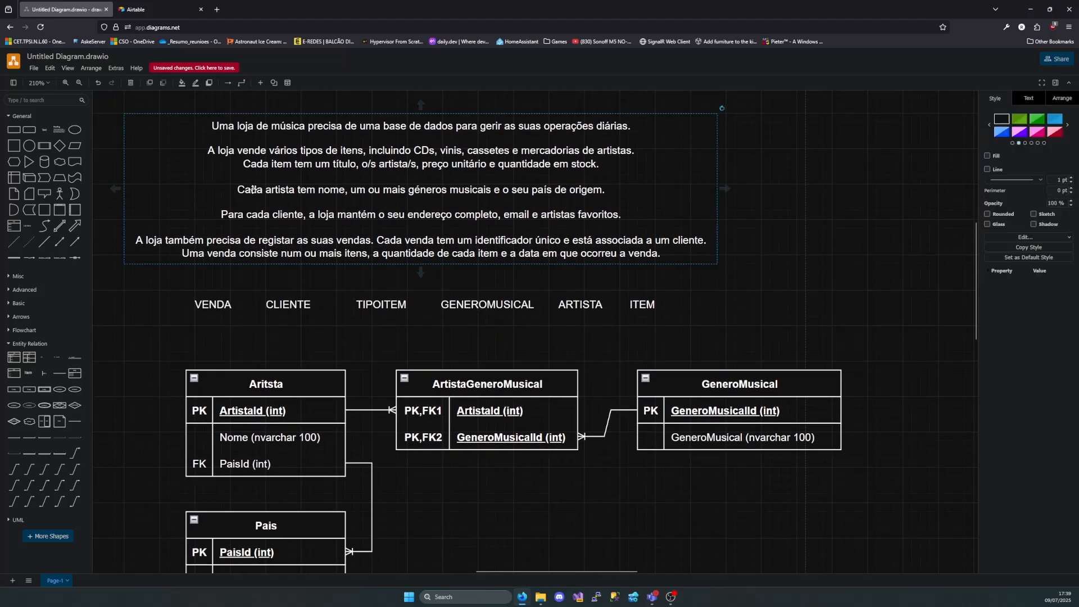
left_click_drag(217, 156, 601, 162)
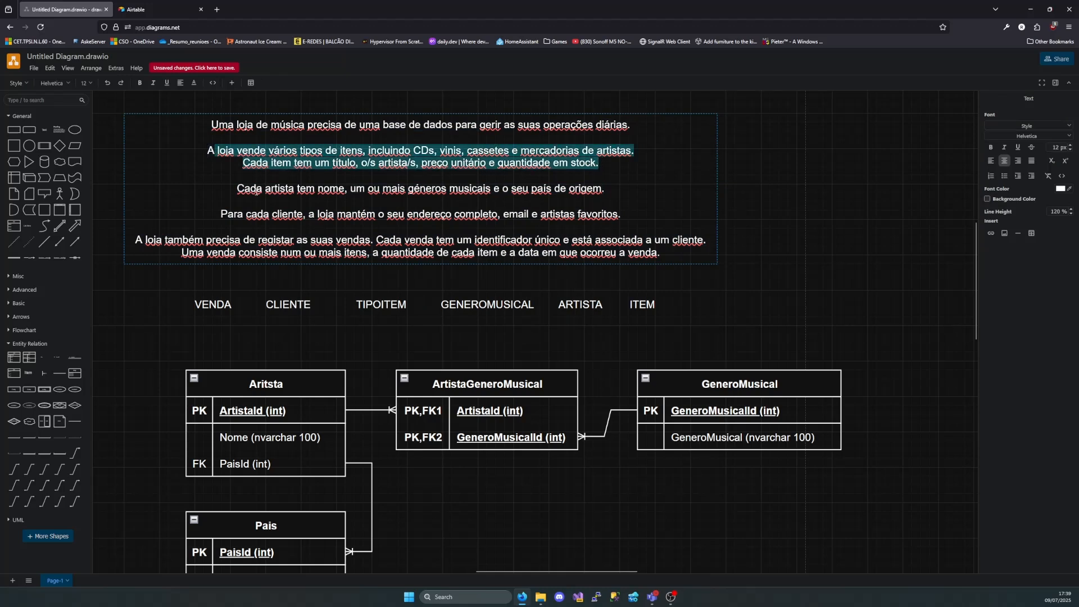
left_click_drag(237, 189, 605, 188)
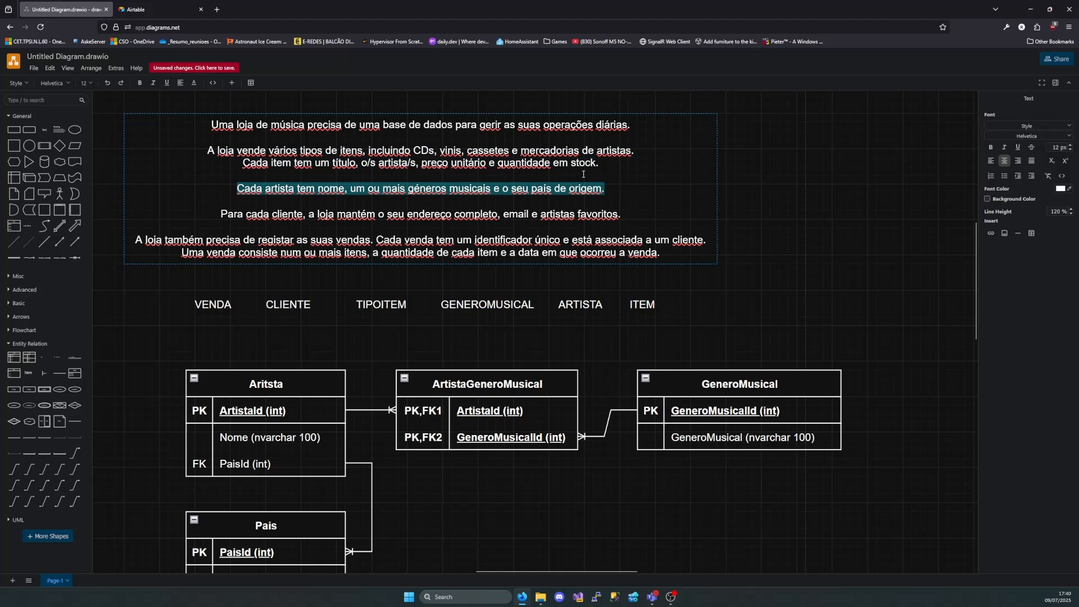
left_click(601, 163)
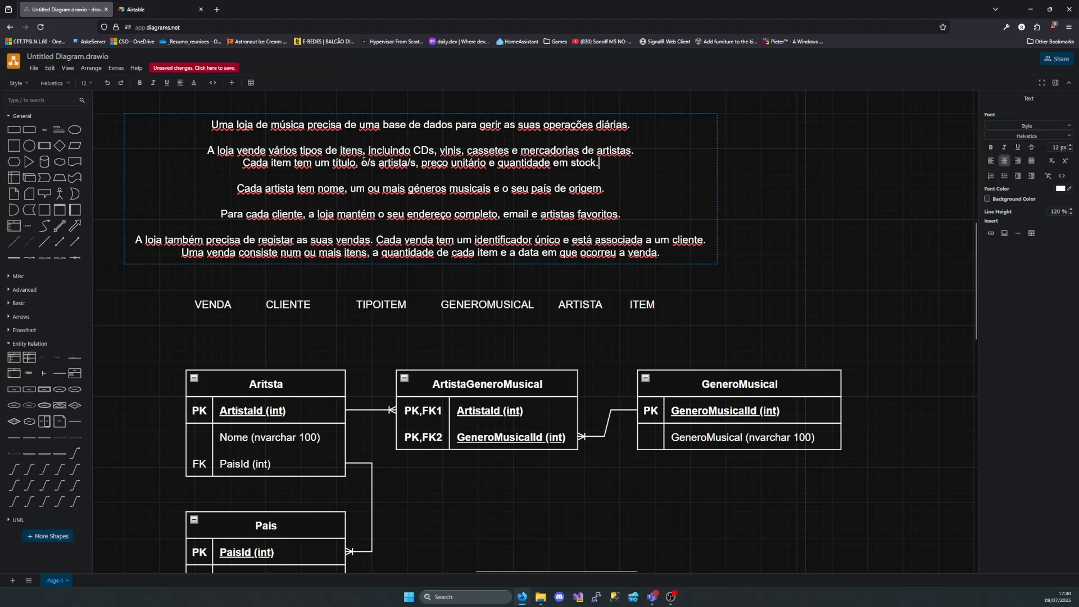
left_click_drag(362, 163, 417, 165)
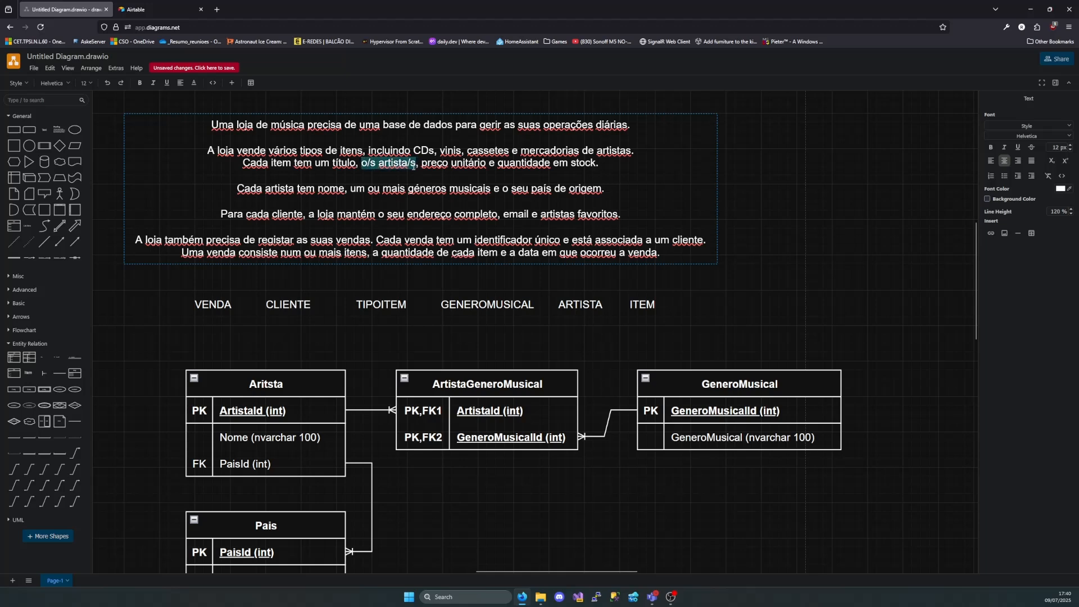
Move the Aritsta, ArtistaGeneroMusical, GeneroMusical and Pais tables together sideways, away from Item, keeping their connectors
left_click(513, 149)
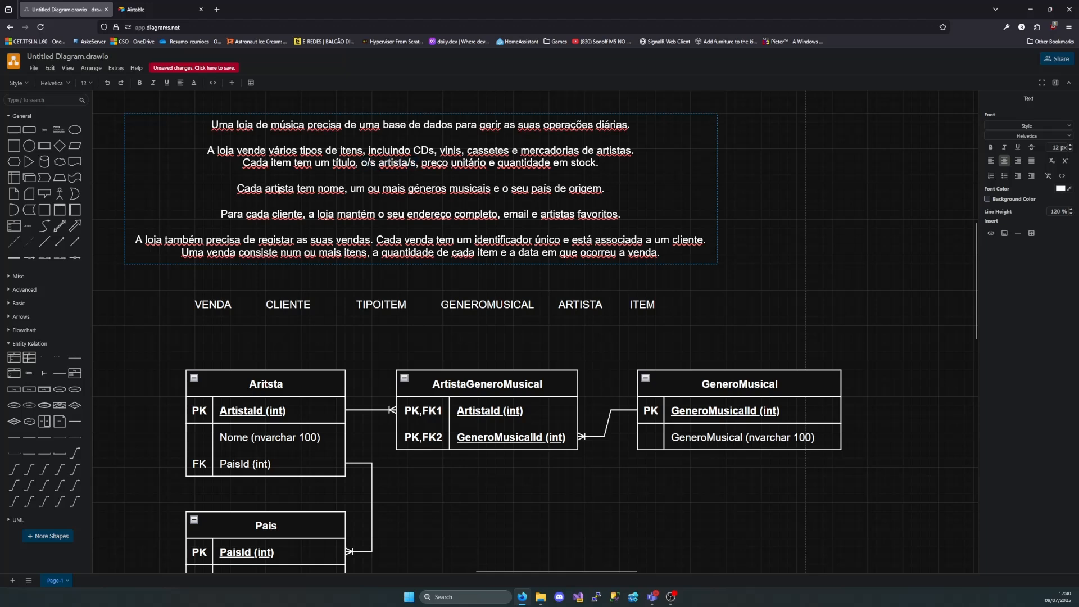
double_click(280, 190)
scroll(506, 416, "left", 10)
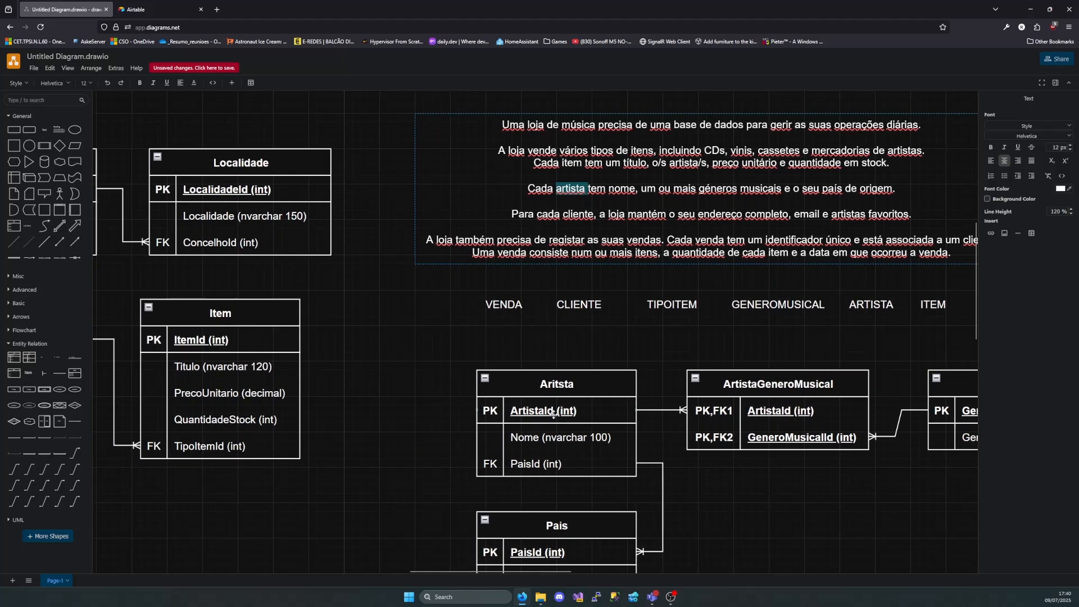
scroll(535, 321, "left", 1)
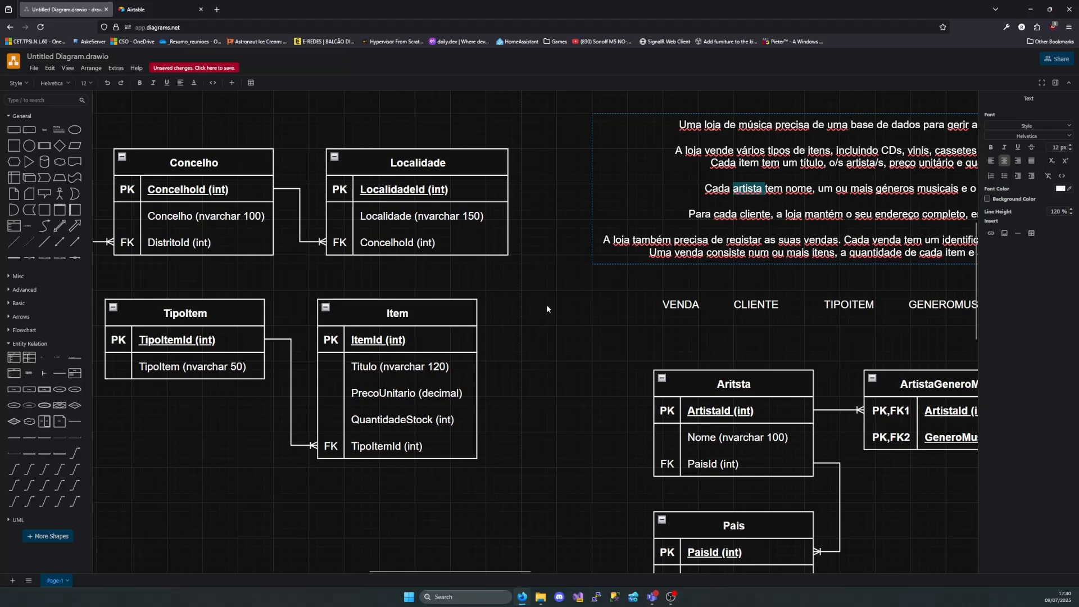
scroll(626, 366, "down", 5)
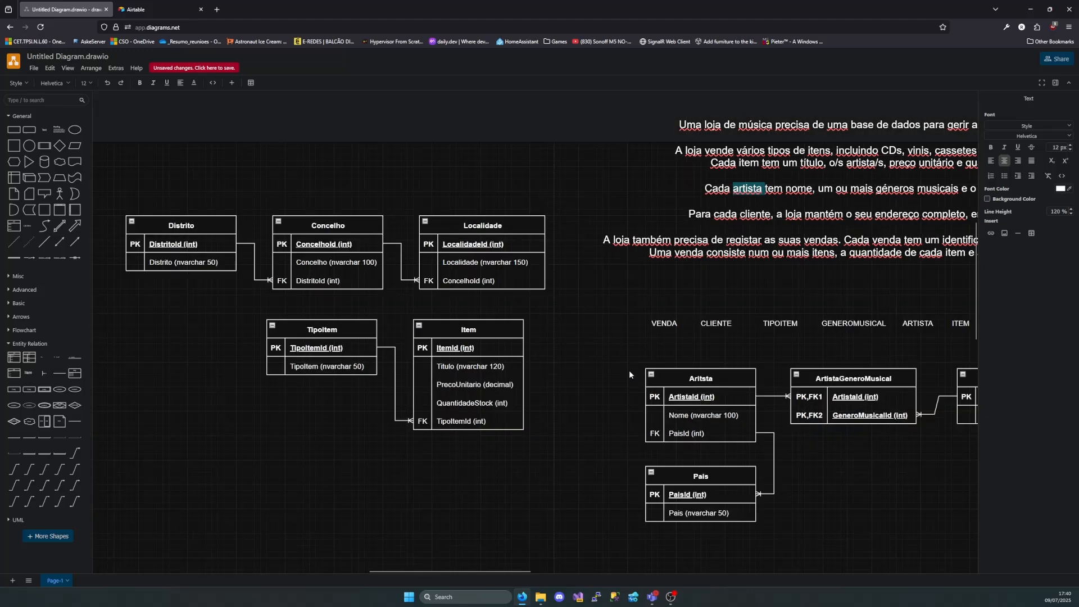
scroll(627, 377, "right", 3)
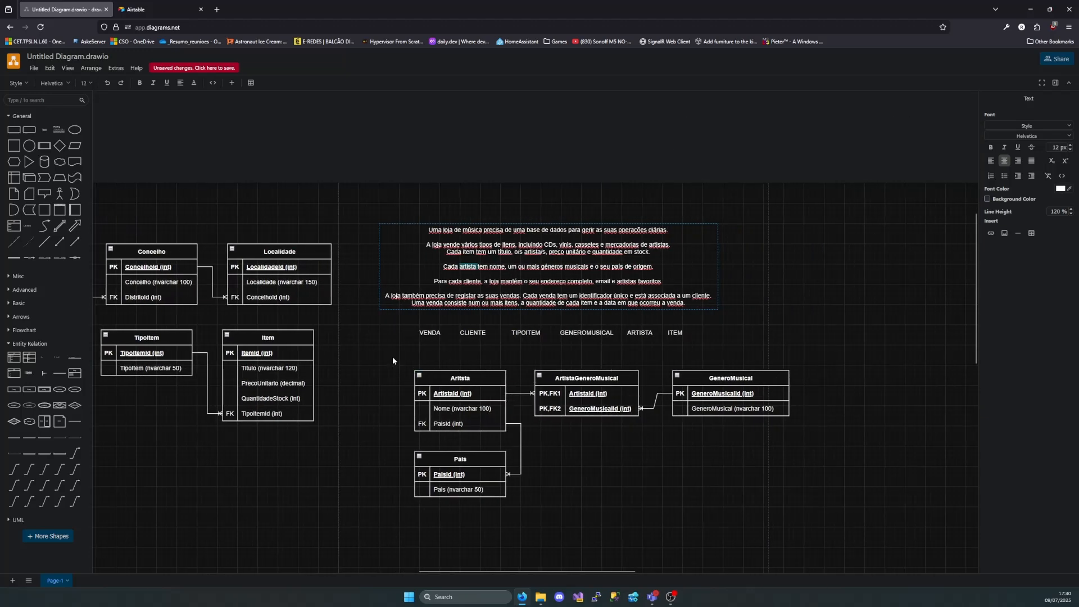
left_click_drag(392, 357, 817, 519)
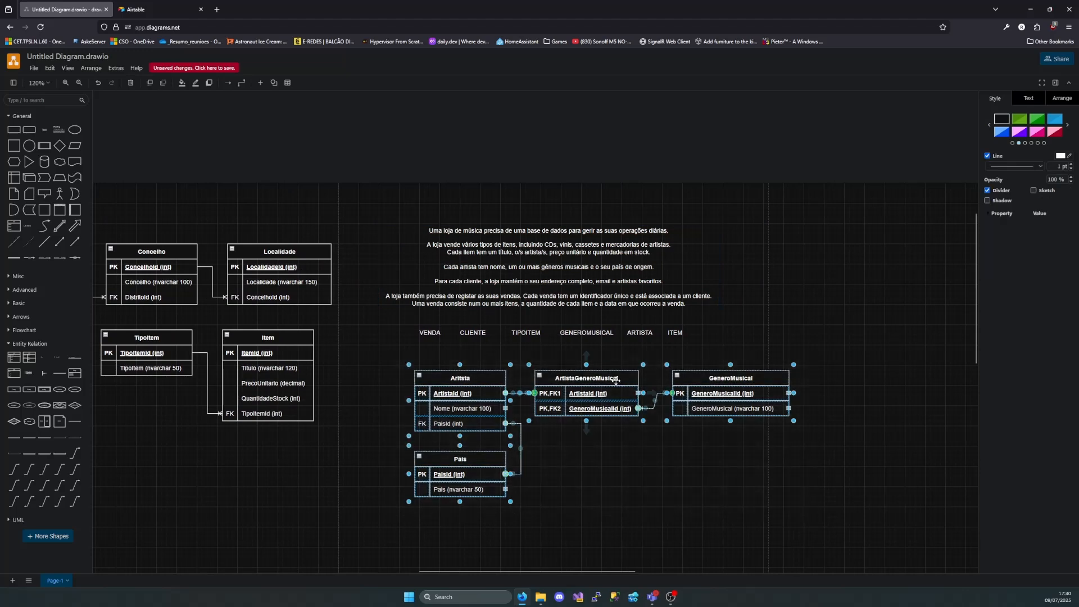
left_click_drag(618, 379, 800, 370)
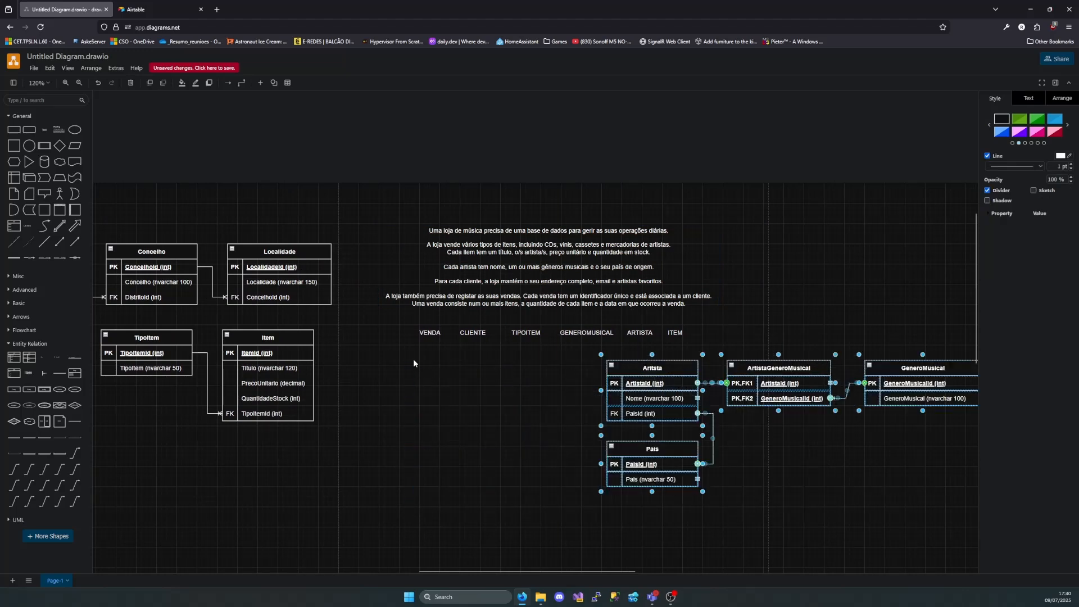
Move the TipoItem and Item tables together below the description, level with Aritsta and leaving a gap beside it
scroll(373, 347, "left", 3)
left_click_drag(439, 322, 201, 428)
left_click_drag(253, 336, 436, 372)
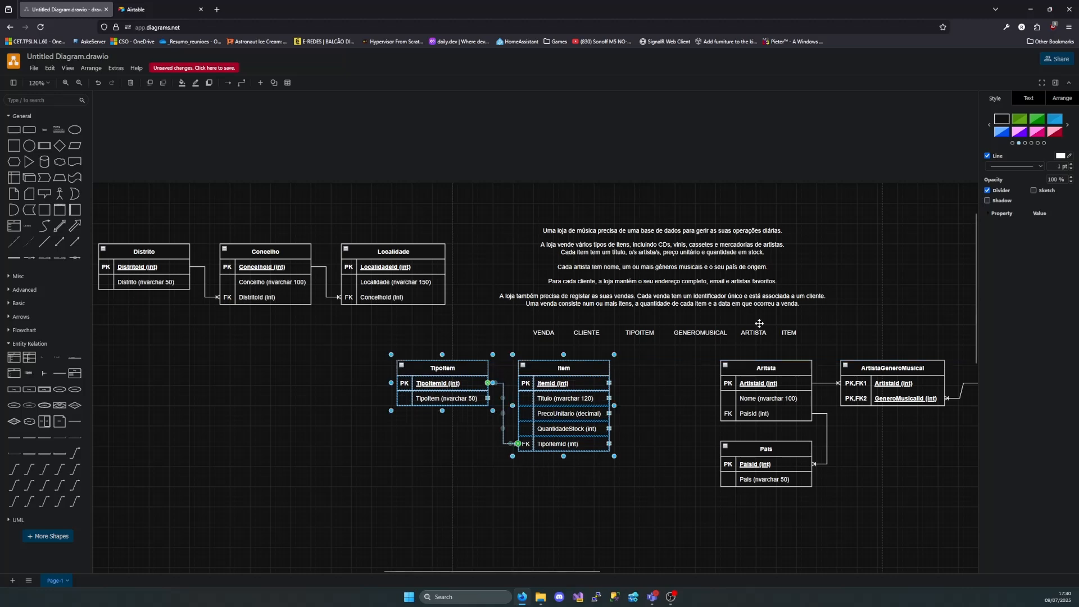
left_click(859, 300)
Correct the misspelled title of the Aritsta table to Artista
scroll(610, 383, "up", 3)
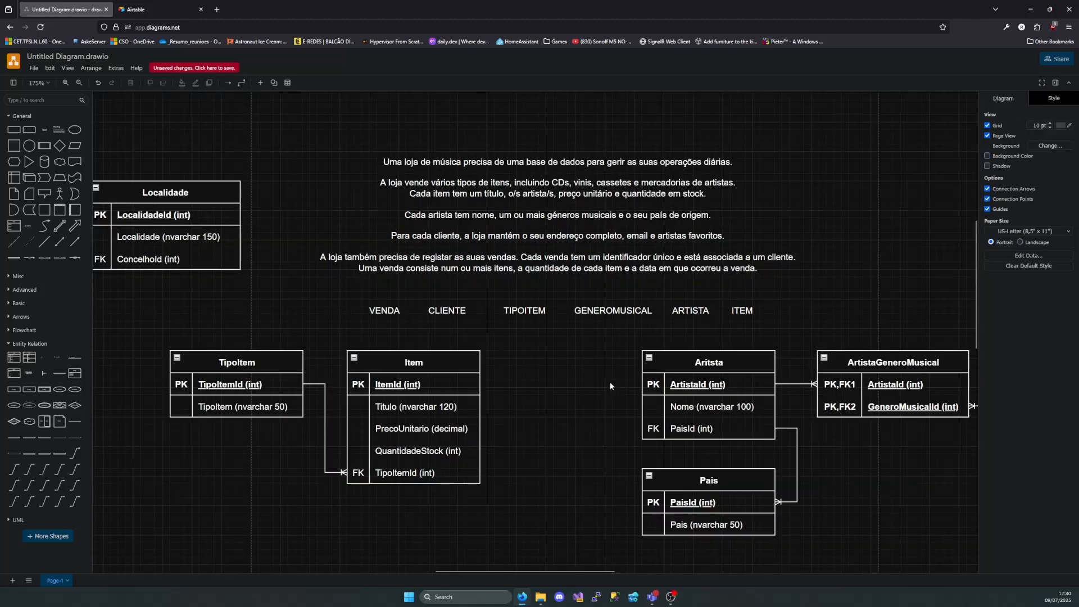
double_click(708, 362)
key("End")
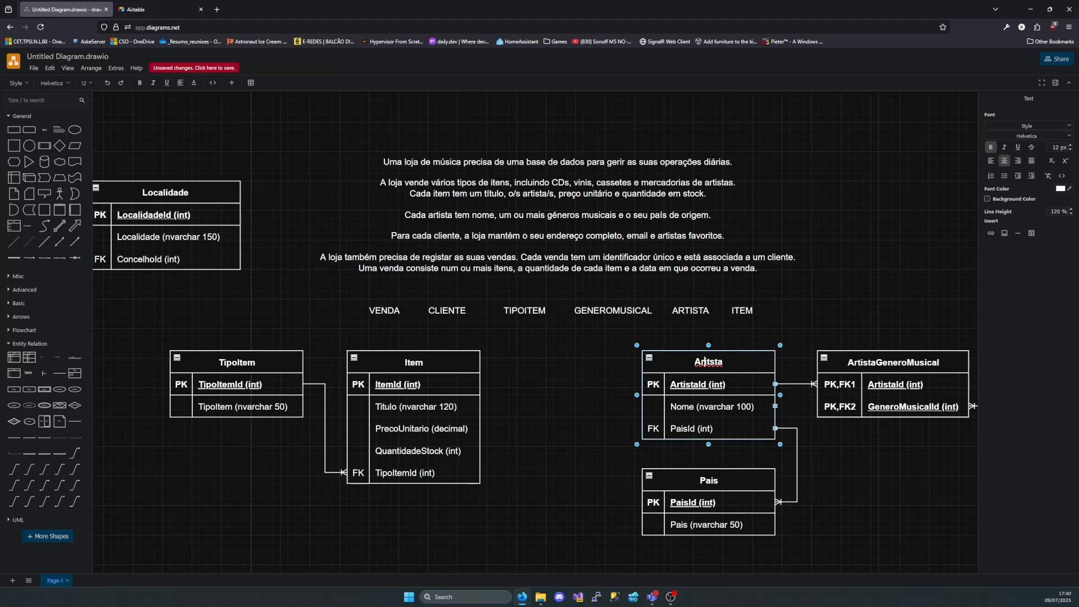
type("i")
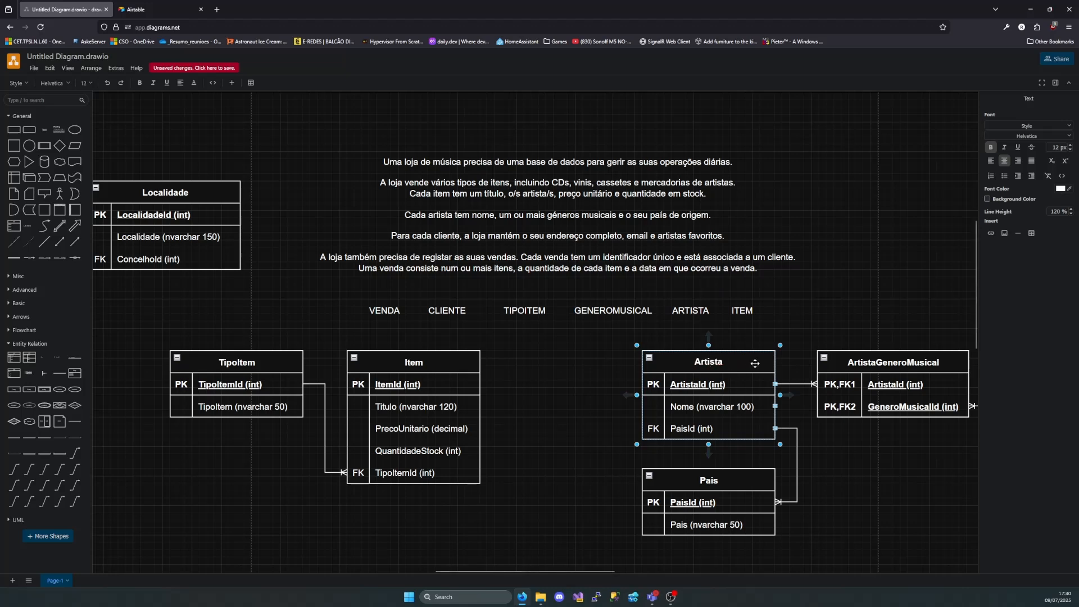
left_click(563, 377)
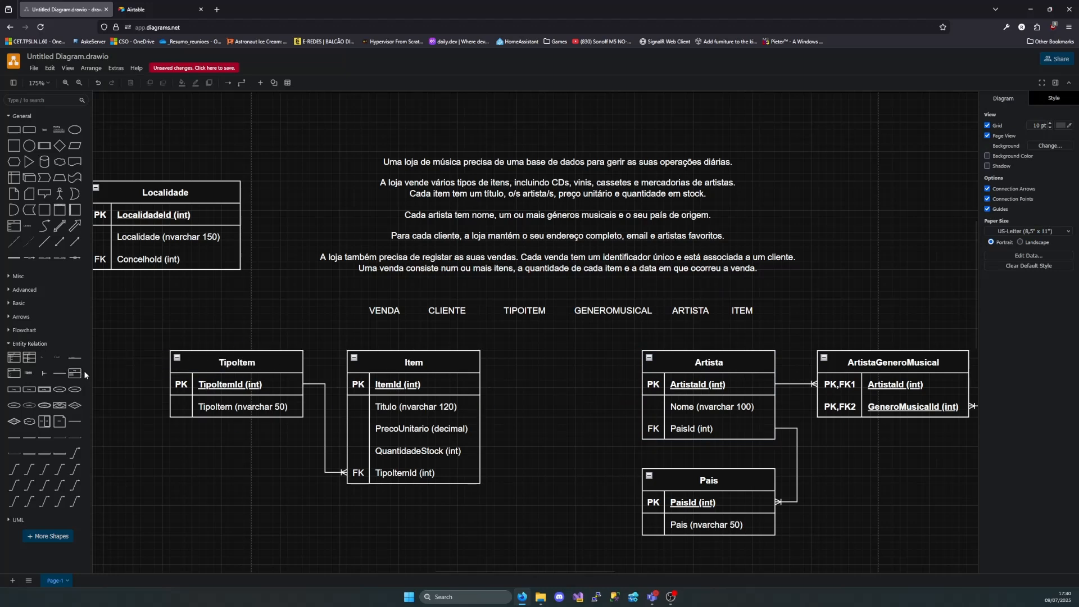
Place a table with PK,FK1 and PK,FK2 rows between Item and Artista, shifting TipoItem and Item away to make room
left_click(709, 362)
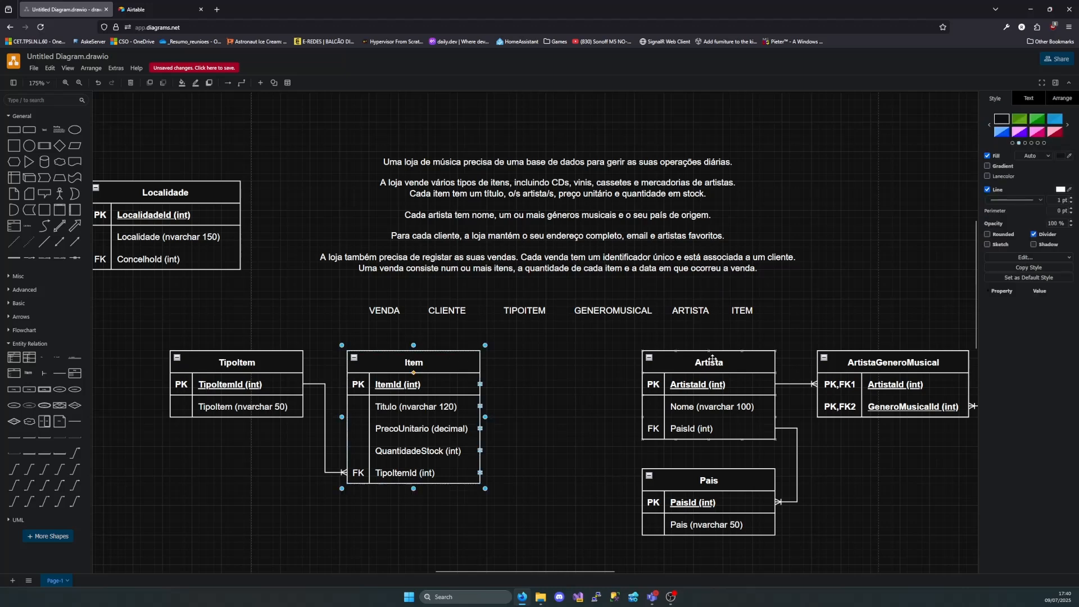
left_click(413, 366)
left_click(684, 364)
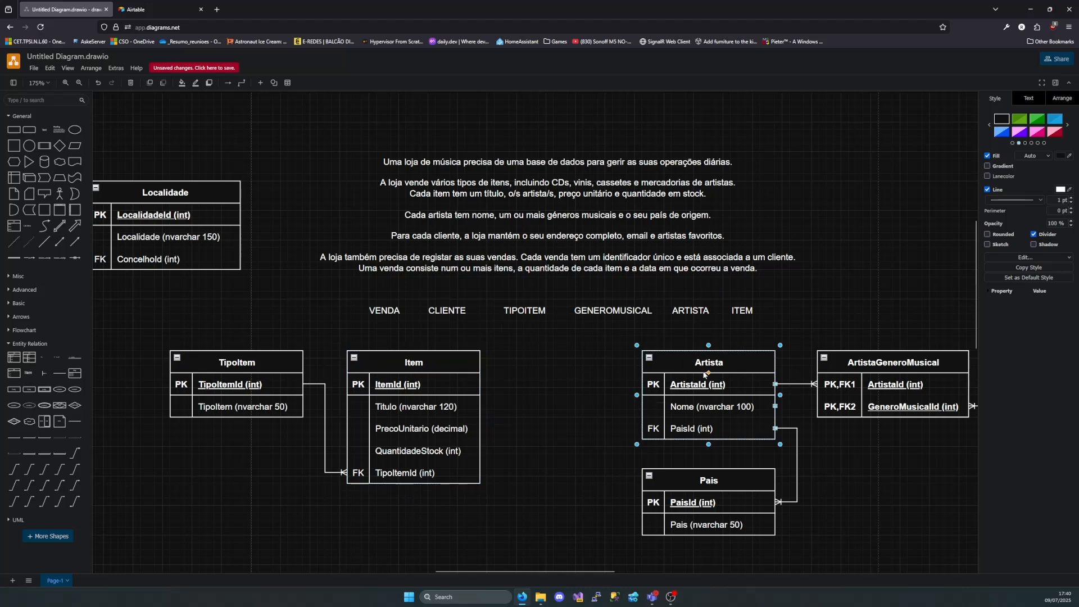
left_click(405, 365)
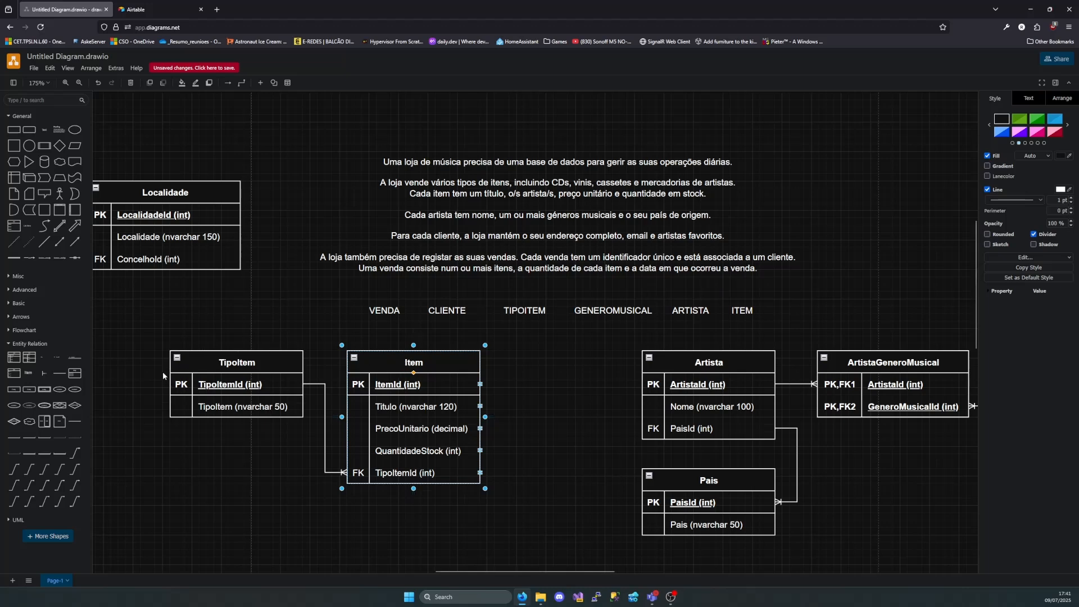
mouse_move(34, 365)
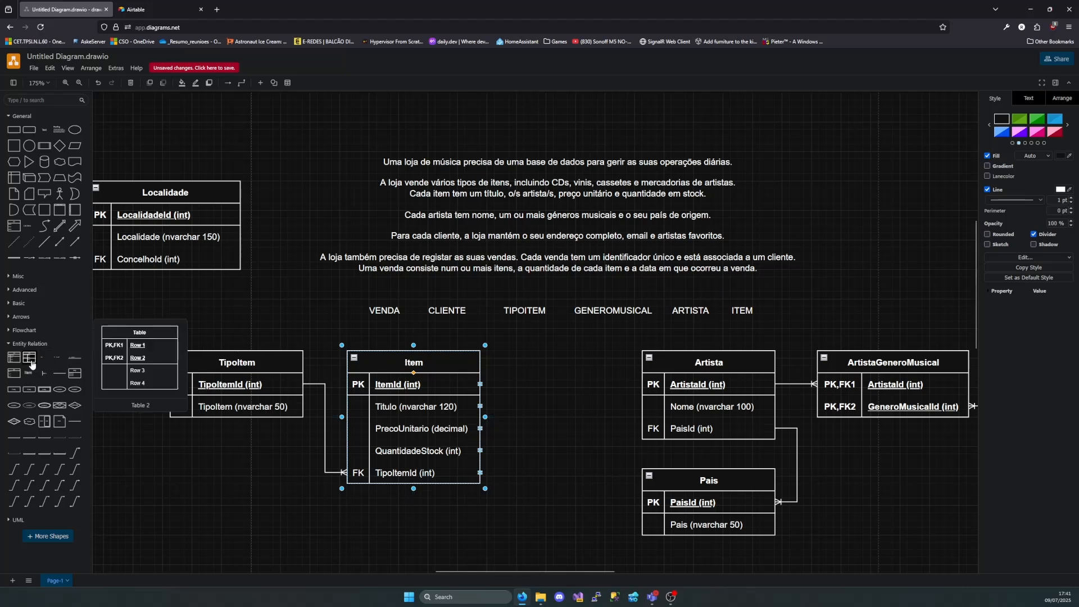
left_click_drag(31, 365, 497, 363)
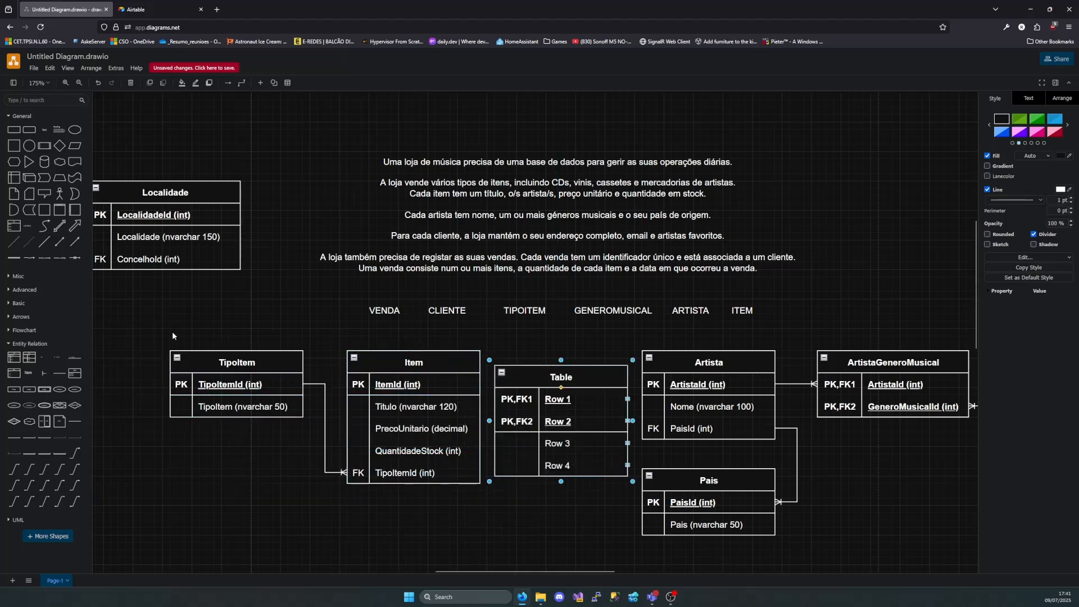
left_click_drag(158, 329, 468, 501)
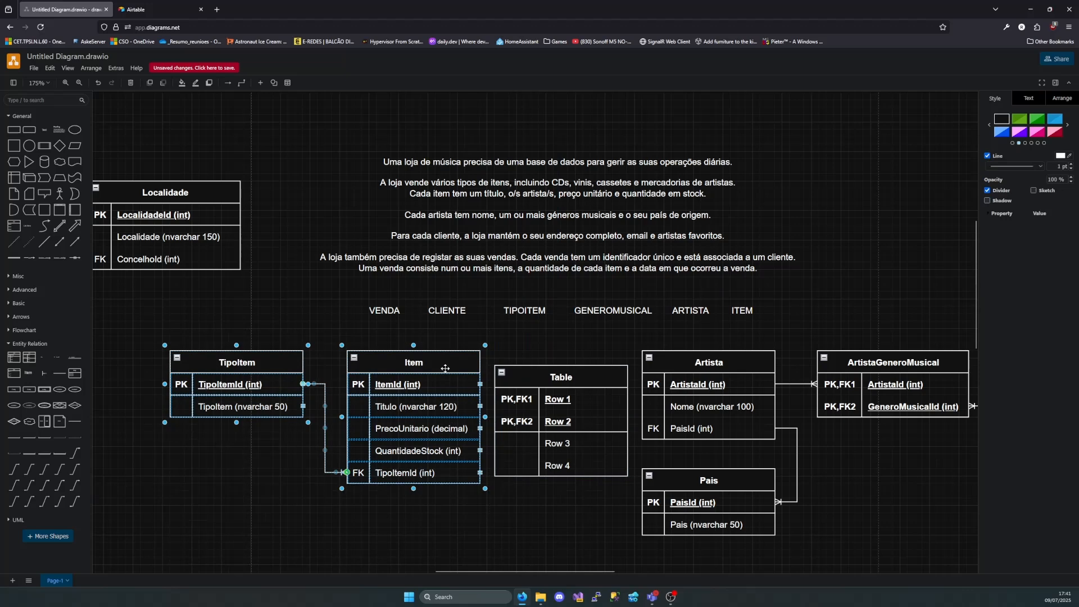
left_click_drag(443, 368, 371, 374)
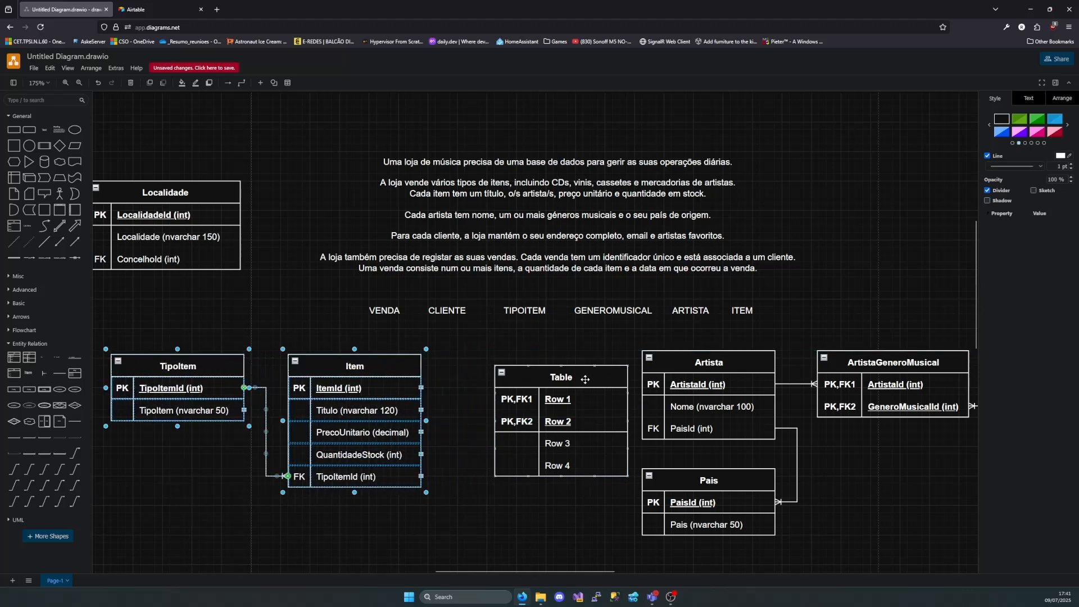
left_click_drag(585, 380, 556, 368)
Title the new two-key table between Item and Artista ItemArtista
double_click(549, 365)
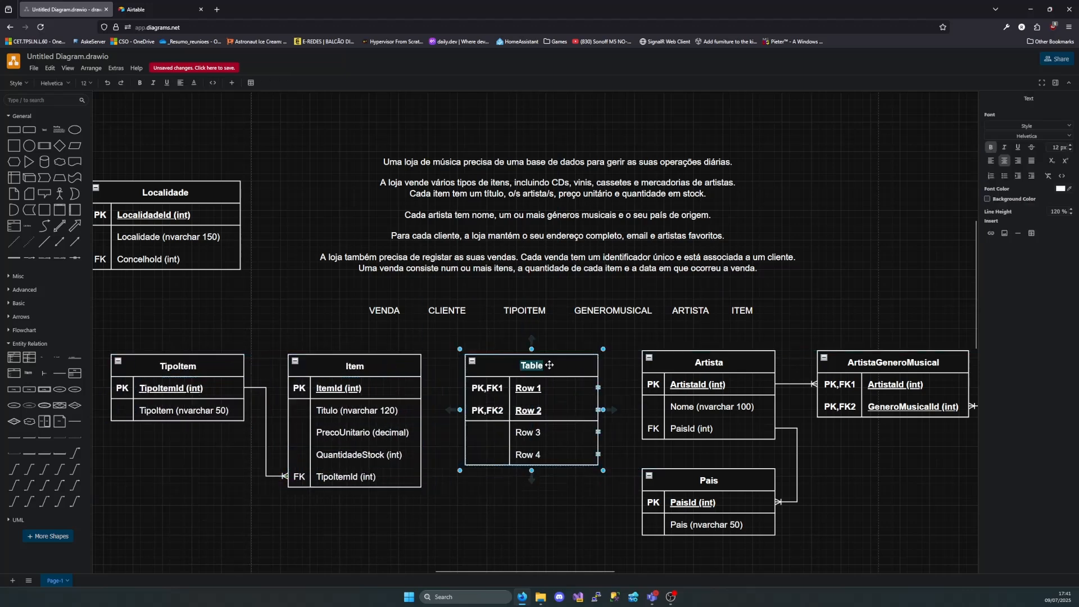
key("BackSpace")
type("ItemArt")
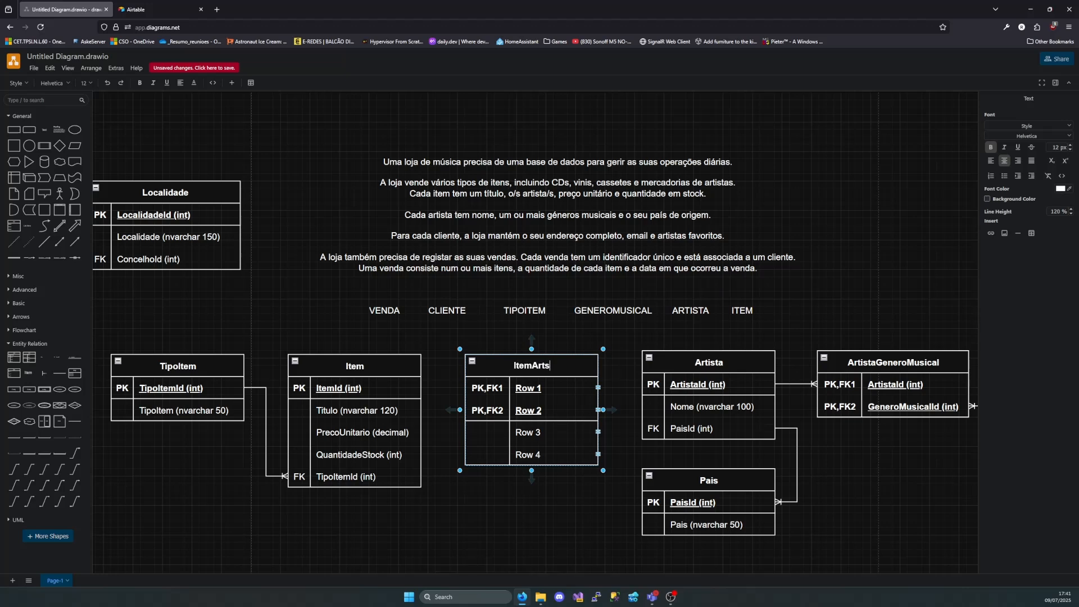
type("ista")
Name ItemArtista's PK,FK1 row ItemId (int) and its PK,FK2 row ArtistaId (int)
double_click(541, 389)
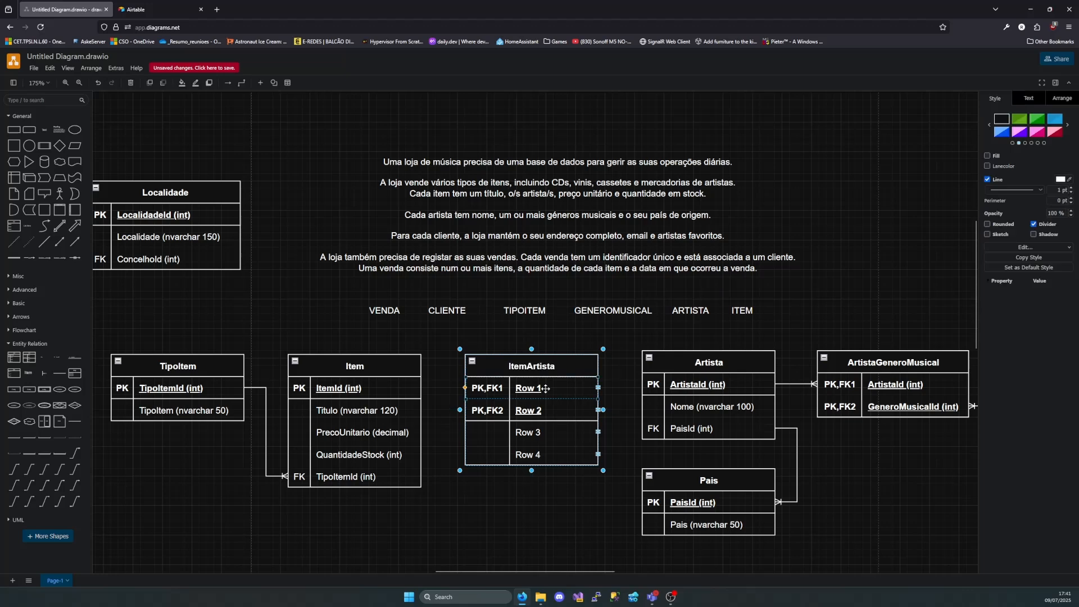
right_click(540, 390)
key("Escape")
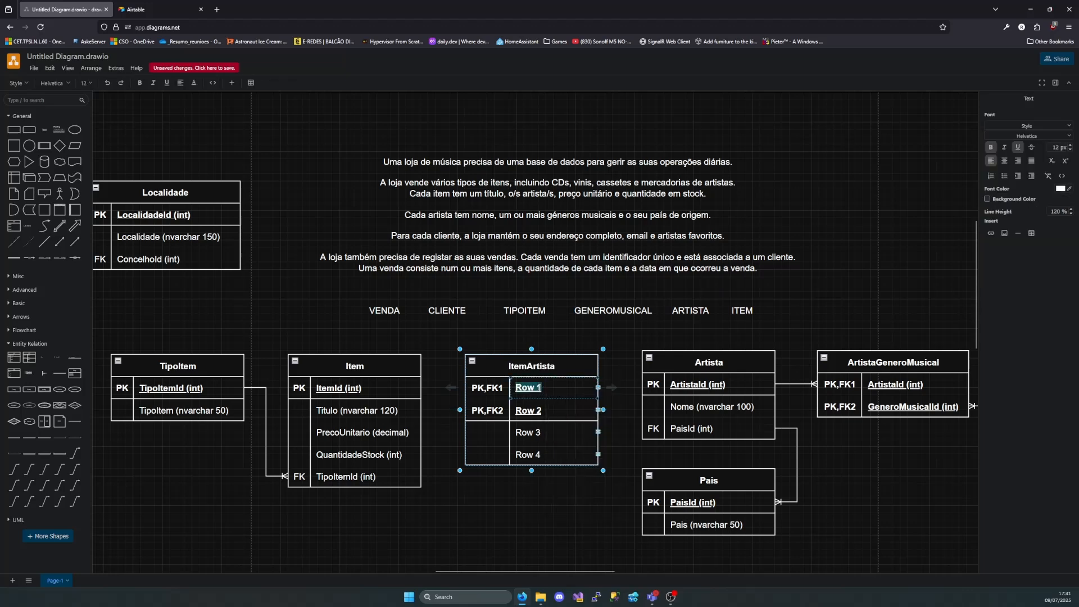
key("BackSpace")
type("Item")
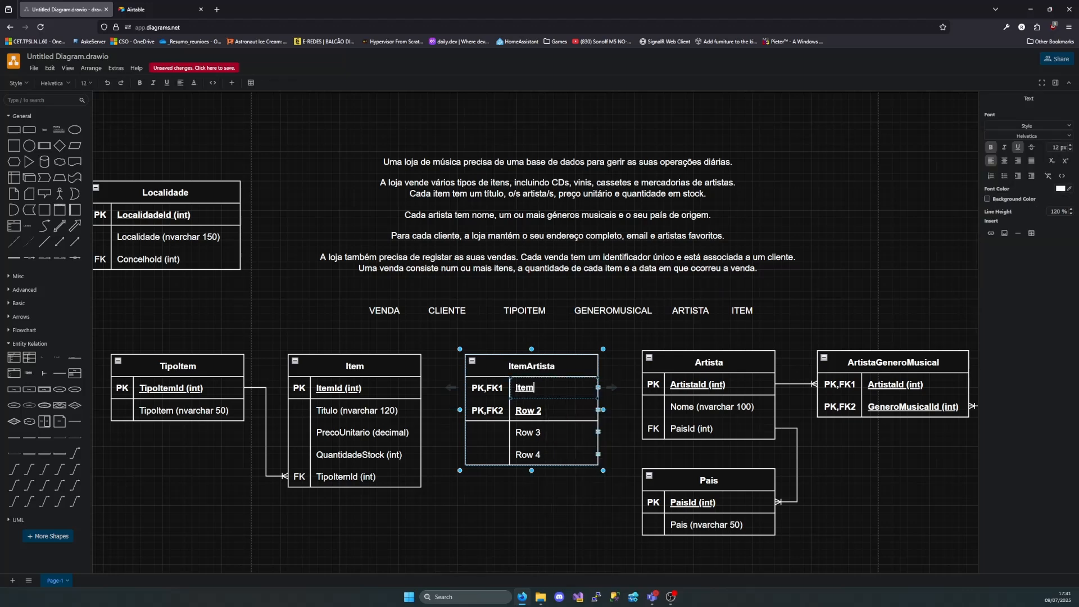
type("Id (int")
double_click(537, 410)
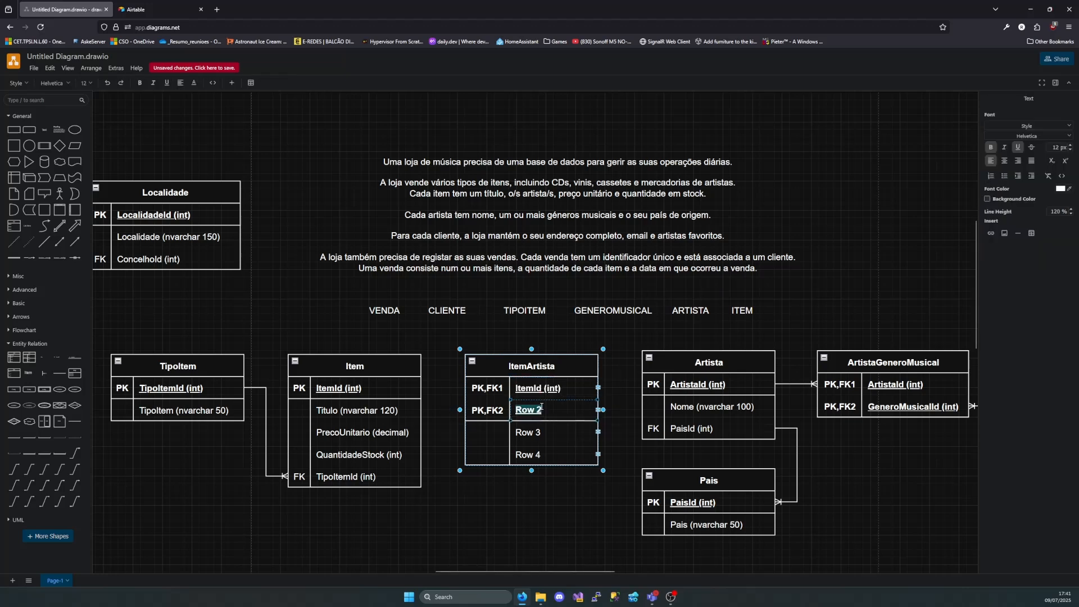
key("BackSpace")
type("Artisd")
left_click(631, 398)
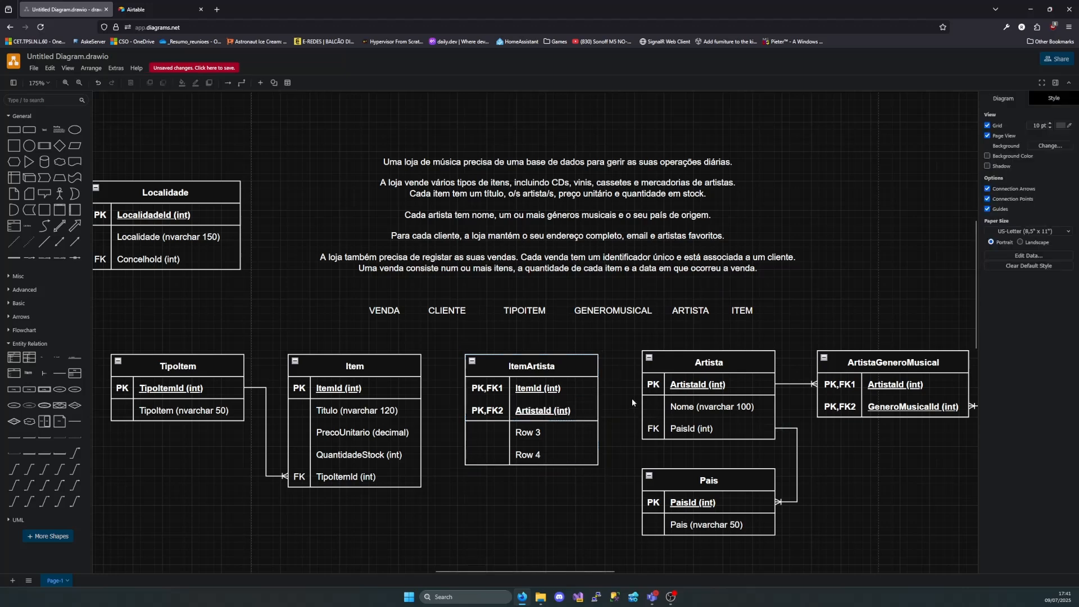
Delete the unused Row 3 and Row 4 from ItemArtista and align the table level with Item
left_click(540, 438)
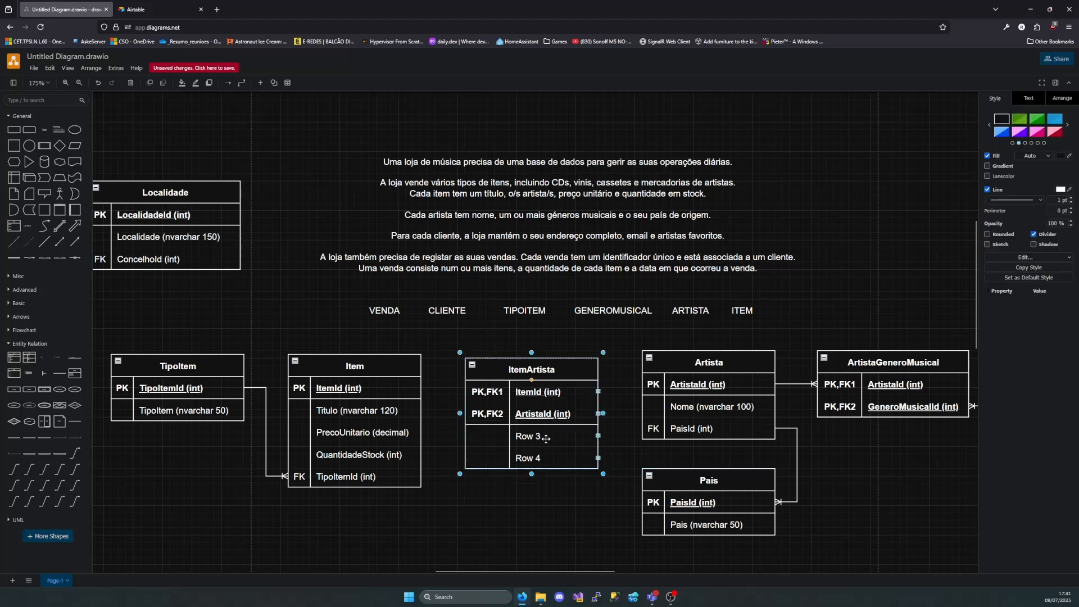
key("Delete")
left_click(596, 440)
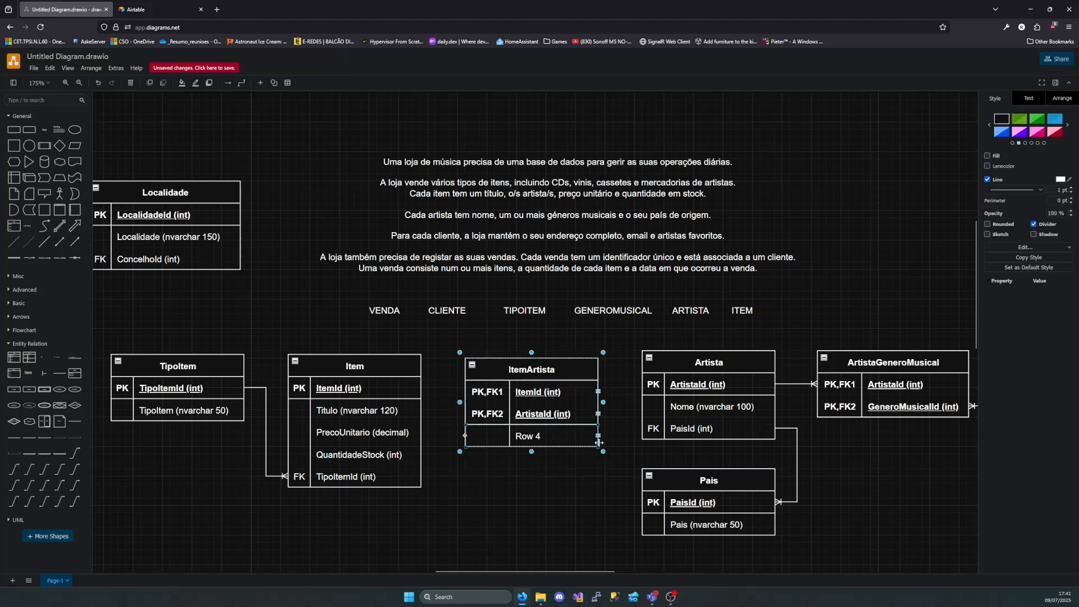
key("Delete")
left_click(554, 376)
left_click_drag(554, 376, 549, 372)
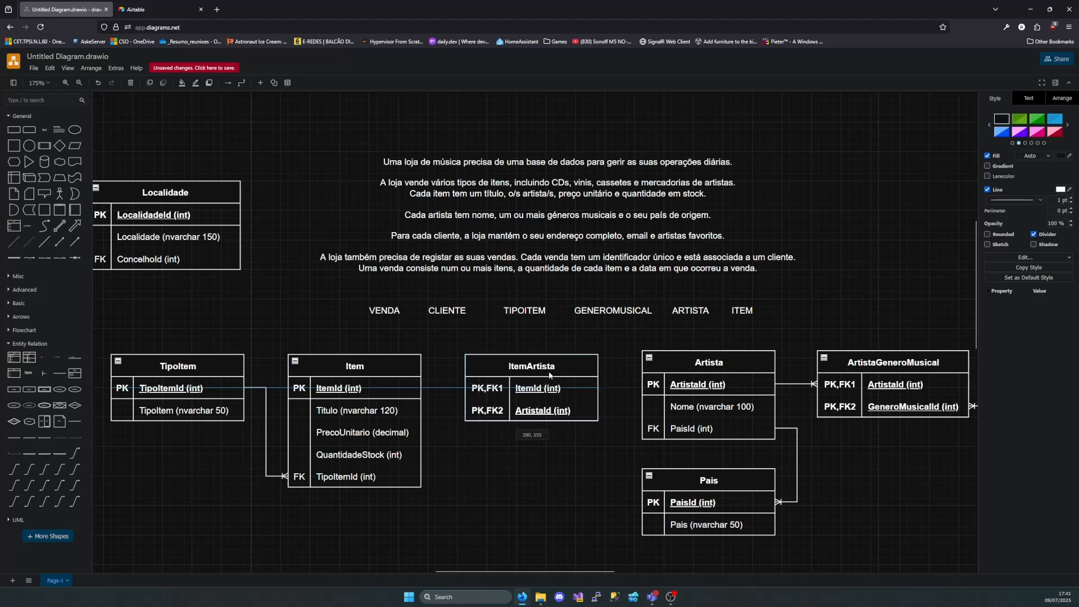
Connect Item's ItemId row to ItemArtista's ItemId row with a one-to-many connector, many end at ItemArtista
left_click_drag(17, 474, 429, 499)
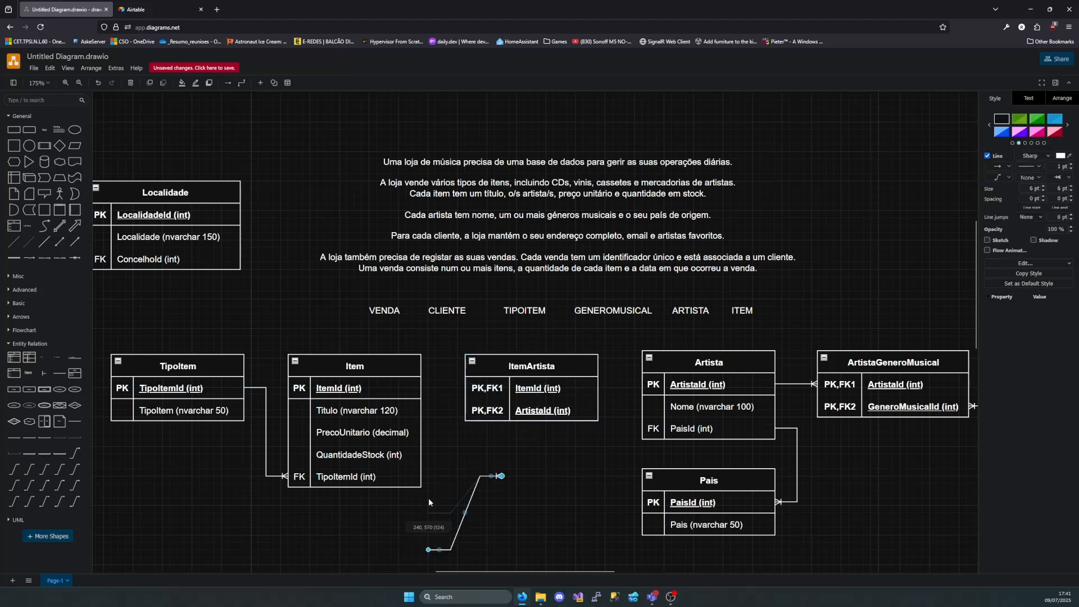
left_click_drag(424, 406, 424, 394)
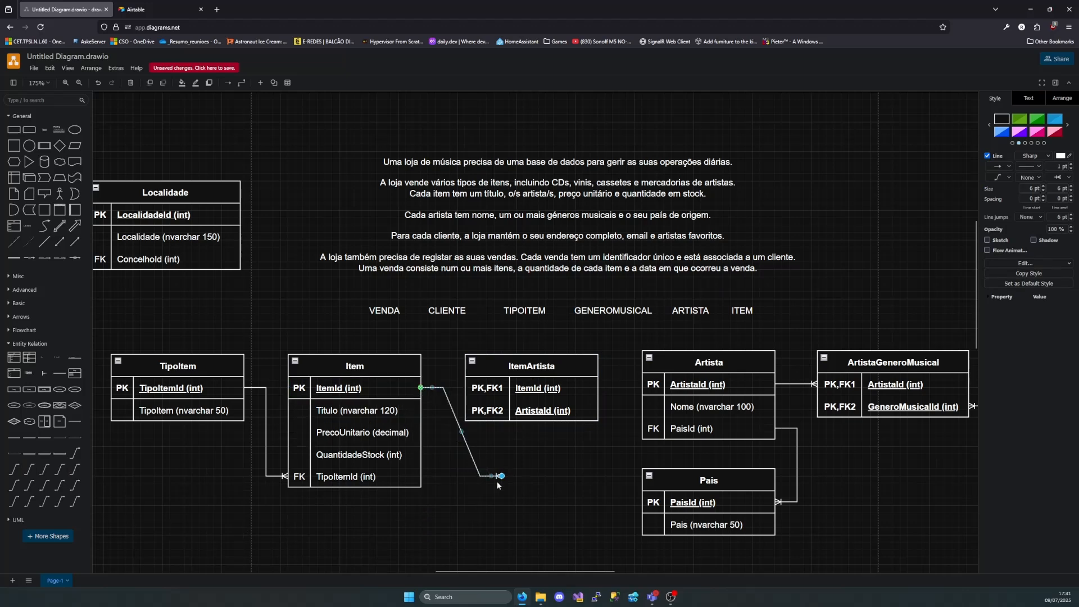
left_click_drag(502, 477, 477, 388)
left_click(437, 482)
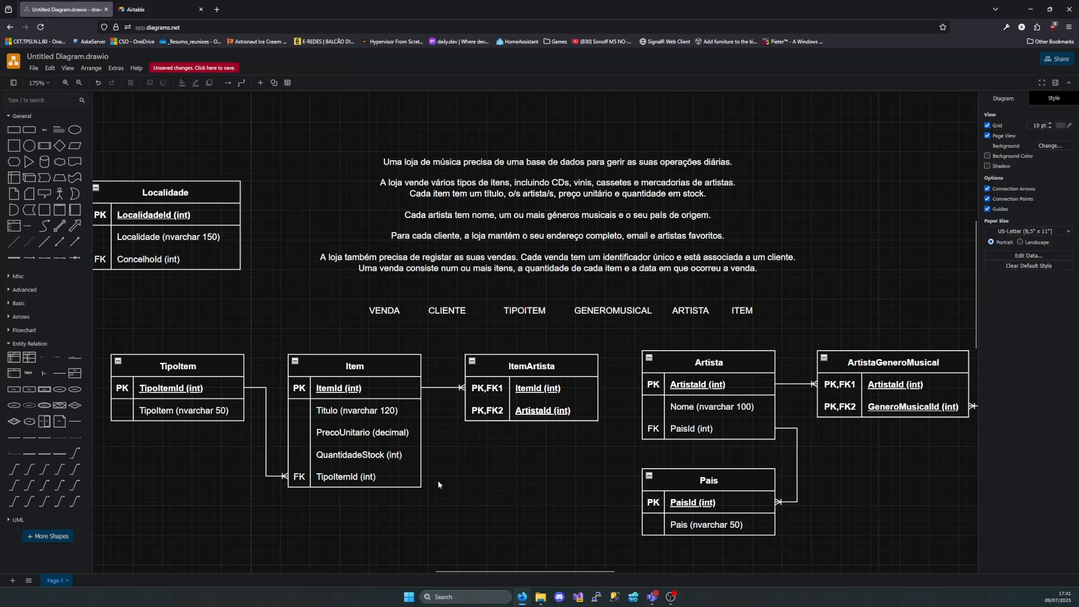
Connect Artista's ArtistaId row to ItemArtista's ArtistaId row with a one-to-many connector, many end at ItemArtista
left_click_drag(60, 470, 542, 467)
left_click_drag(613, 454, 644, 384)
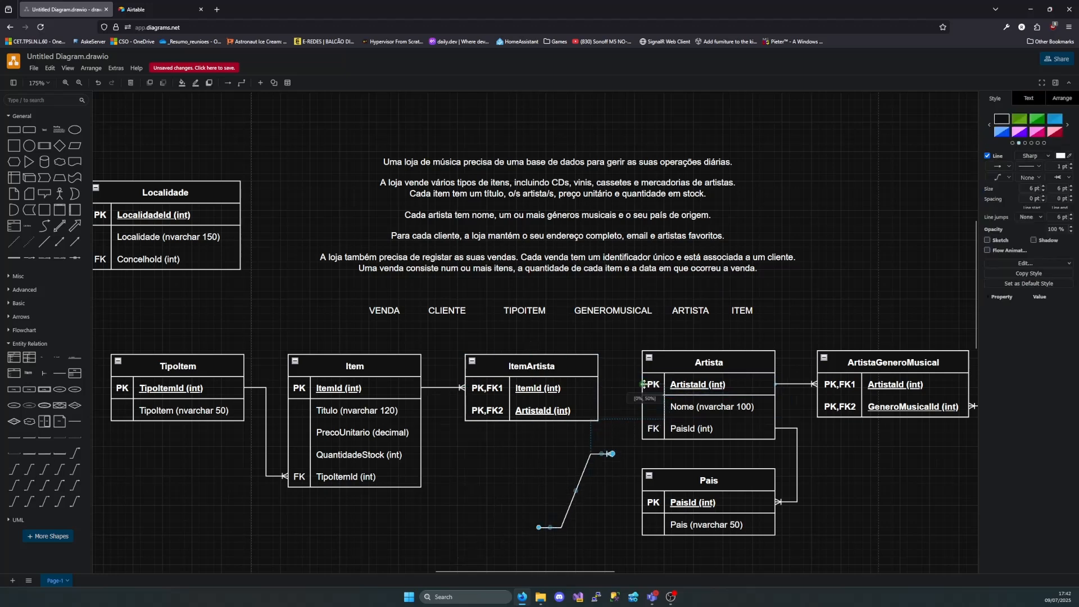
left_click_drag(616, 456, 599, 411)
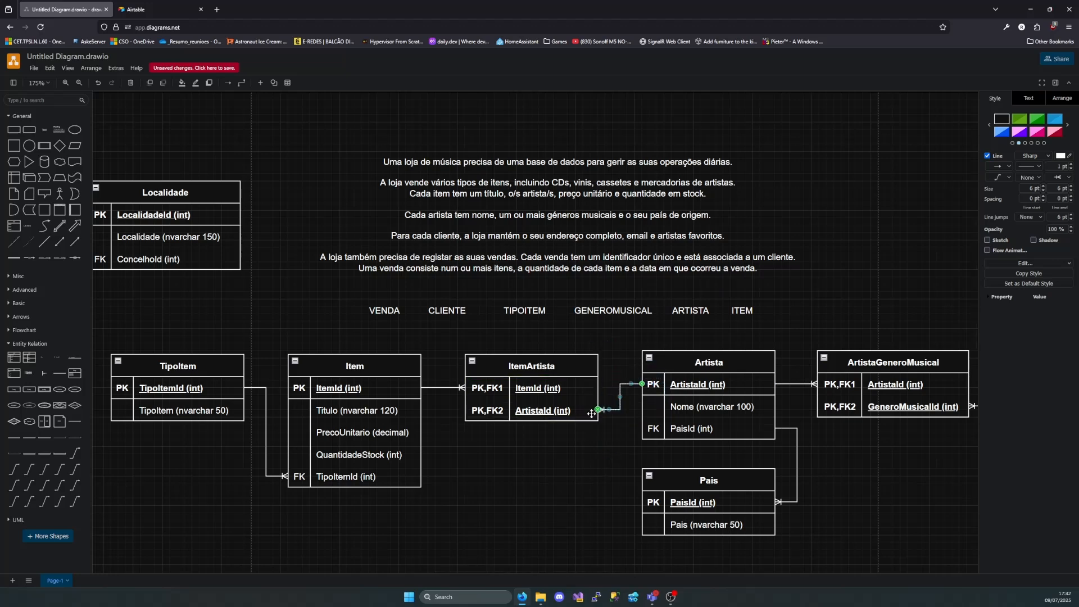
Review the linked tables from Item through ItemArtista, Artista and ArtistaGeneroMusical to GeneroMusical
left_click(589, 471)
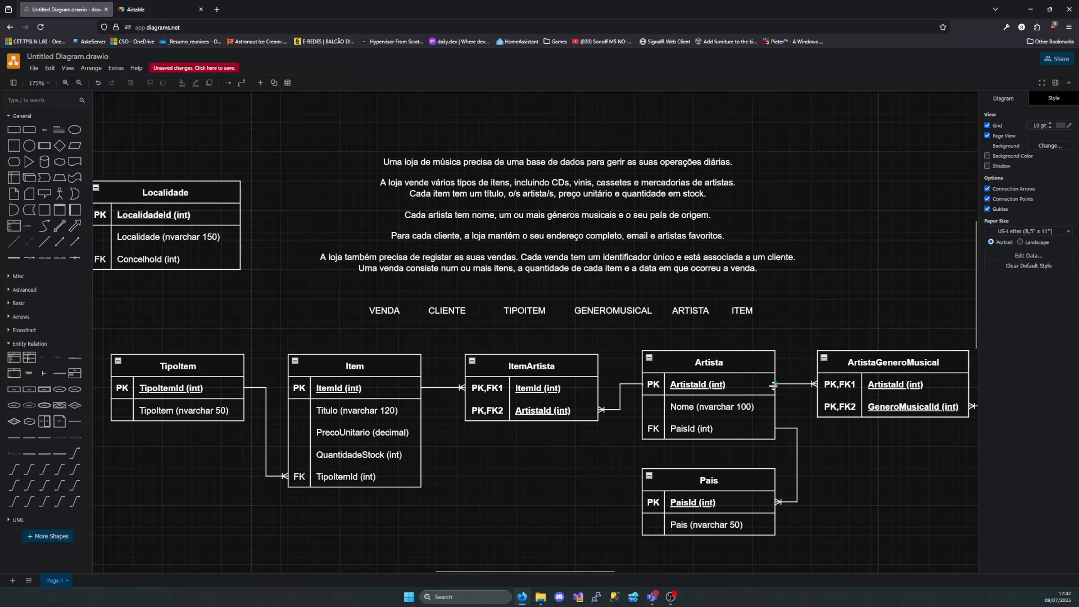
scroll(753, 394, "right", 2)
scroll(736, 393, "left", 6)
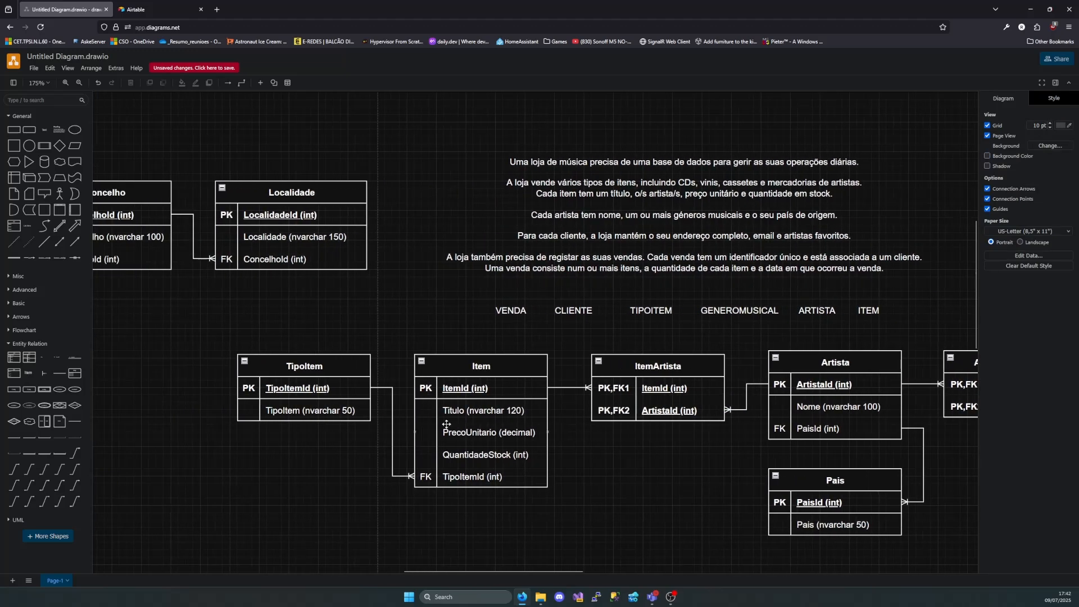
left_click(476, 371)
scroll(731, 374, "right", 4)
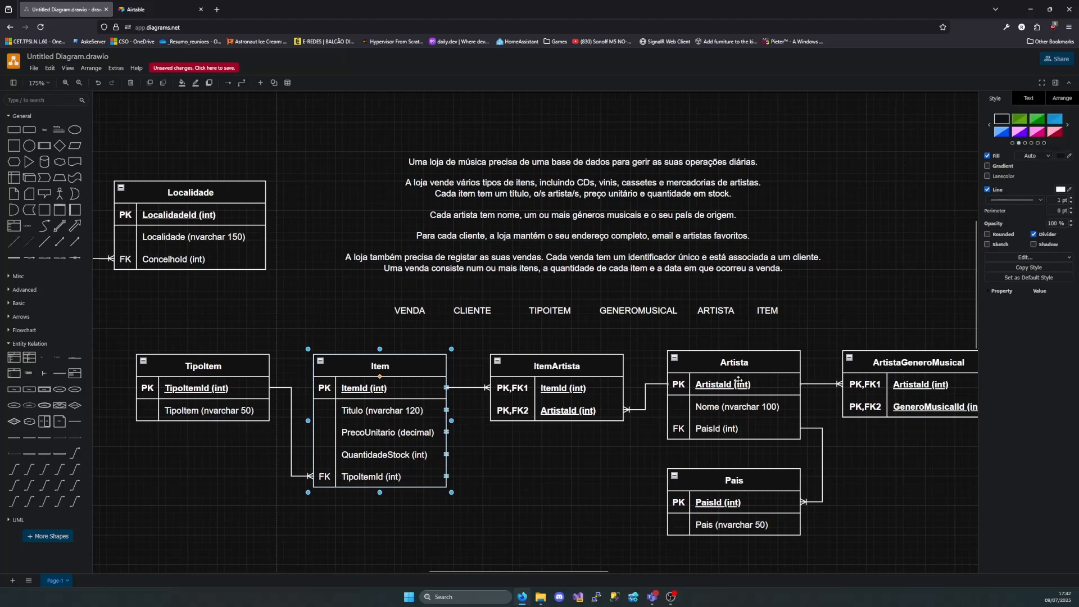
left_click(753, 372)
scroll(750, 372, "right", 3)
scroll(750, 372, "right", 6)
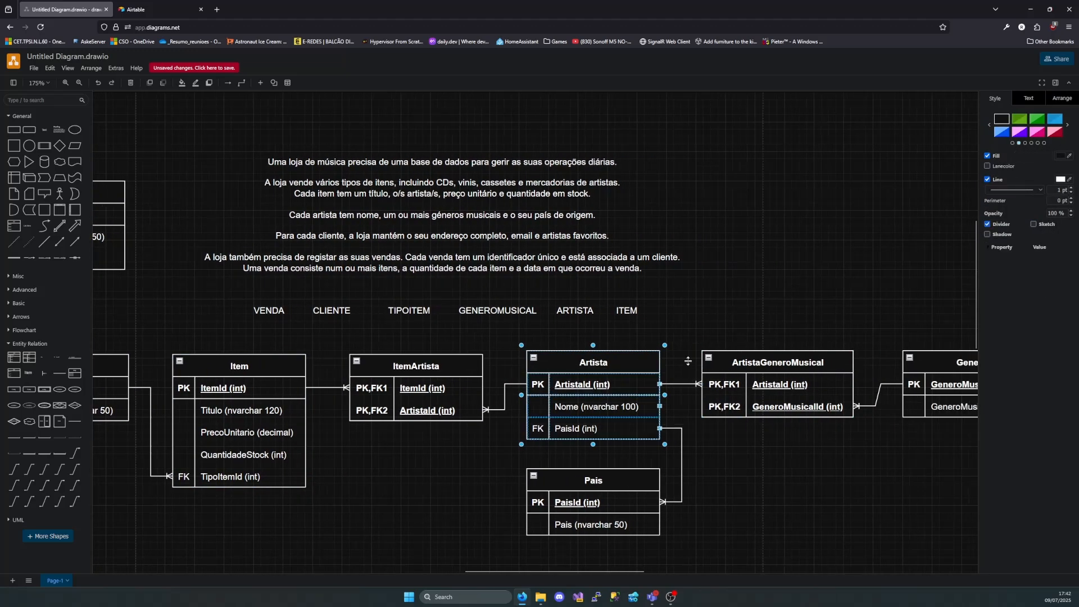
left_click(825, 362)
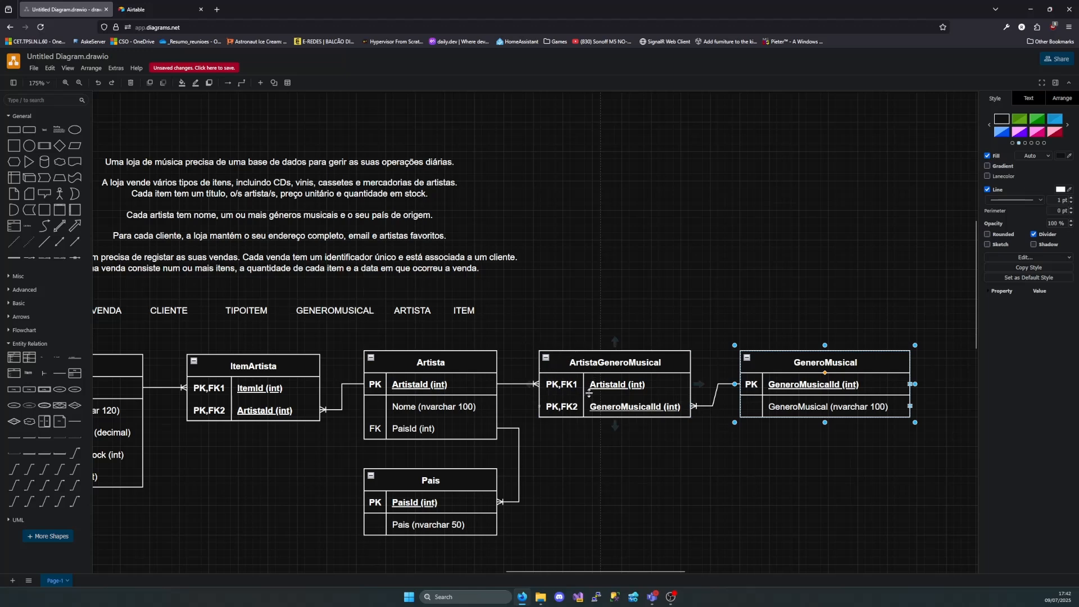
scroll(481, 328, "left", 3)
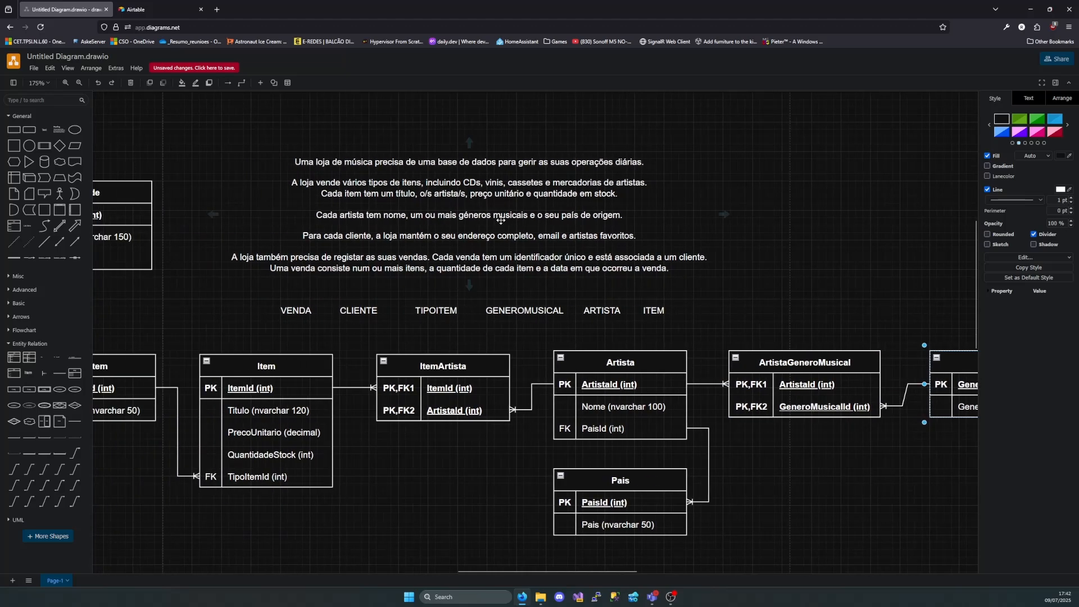
Read the description's sentence on what the store keeps for each client
double_click(303, 236)
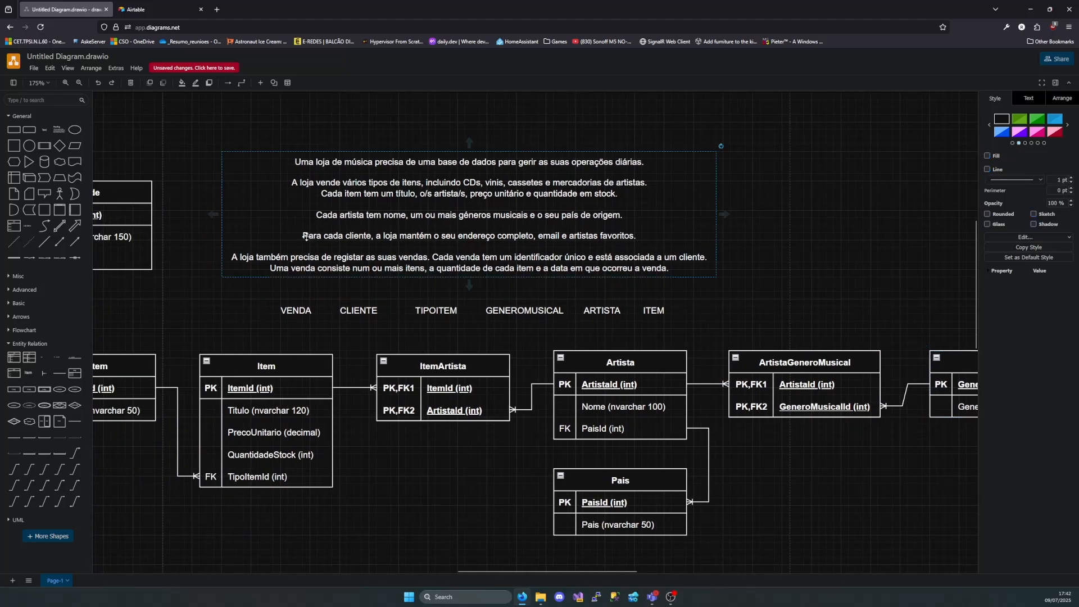
left_click_drag(388, 236, 637, 236)
left_click(637, 236)
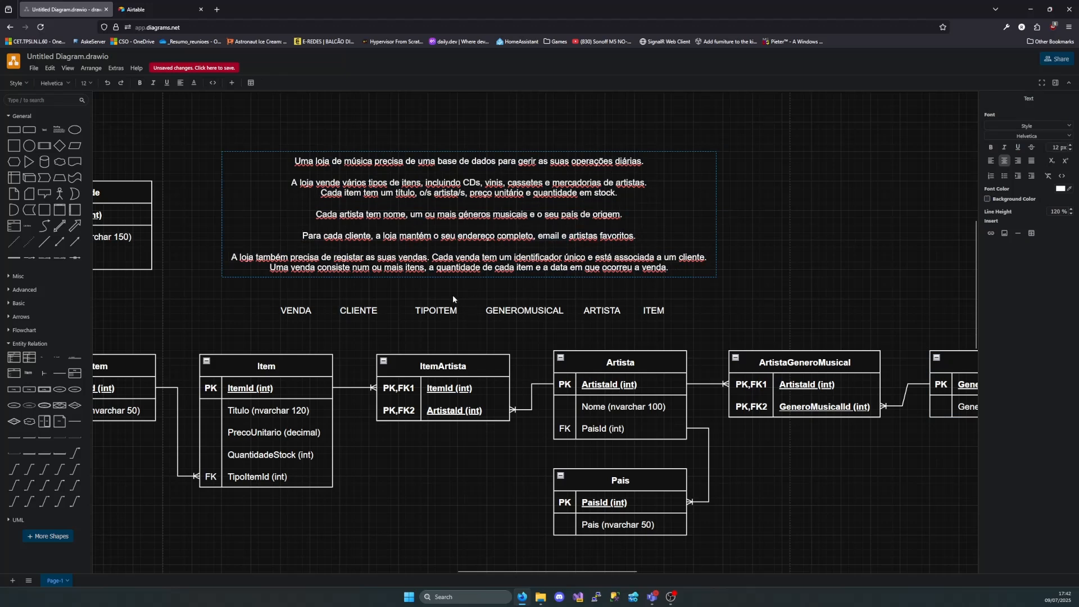
key("Escape")
left_click_drag(303, 236, 543, 240)
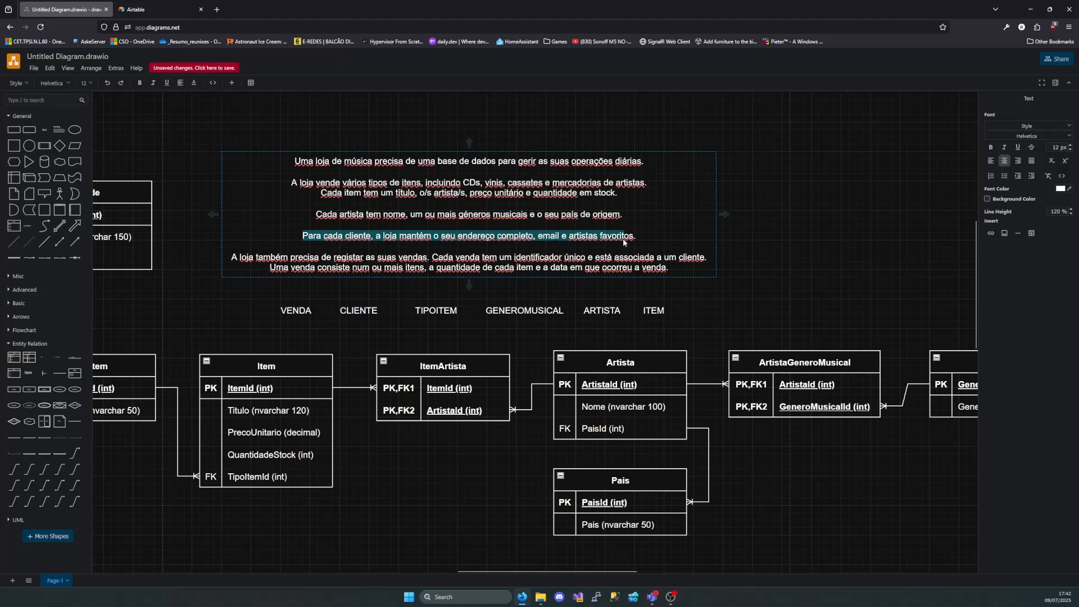
left_click_drag(639, 240, 285, 242)
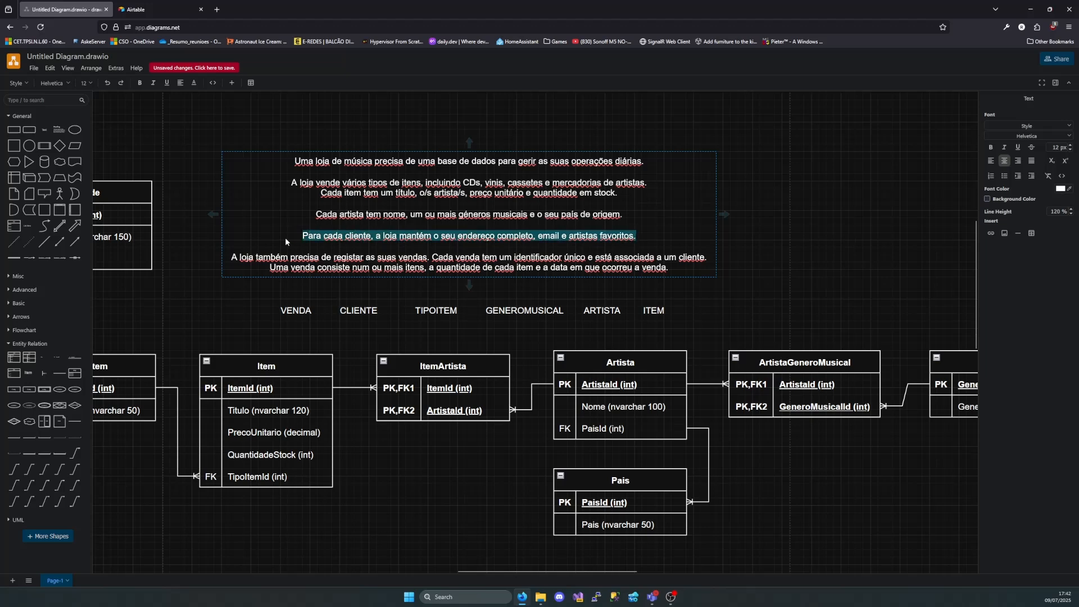
left_click(323, 240)
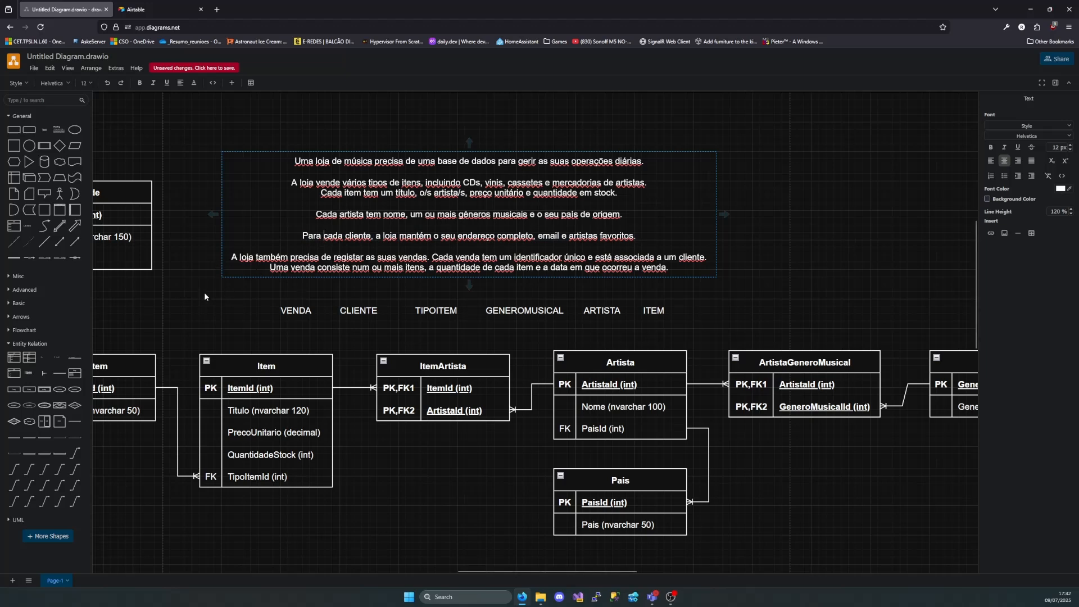
Add a new entity table with a primary key row and place it above ArtistaGeneroMusical, beside the description
mouse_move(13, 363)
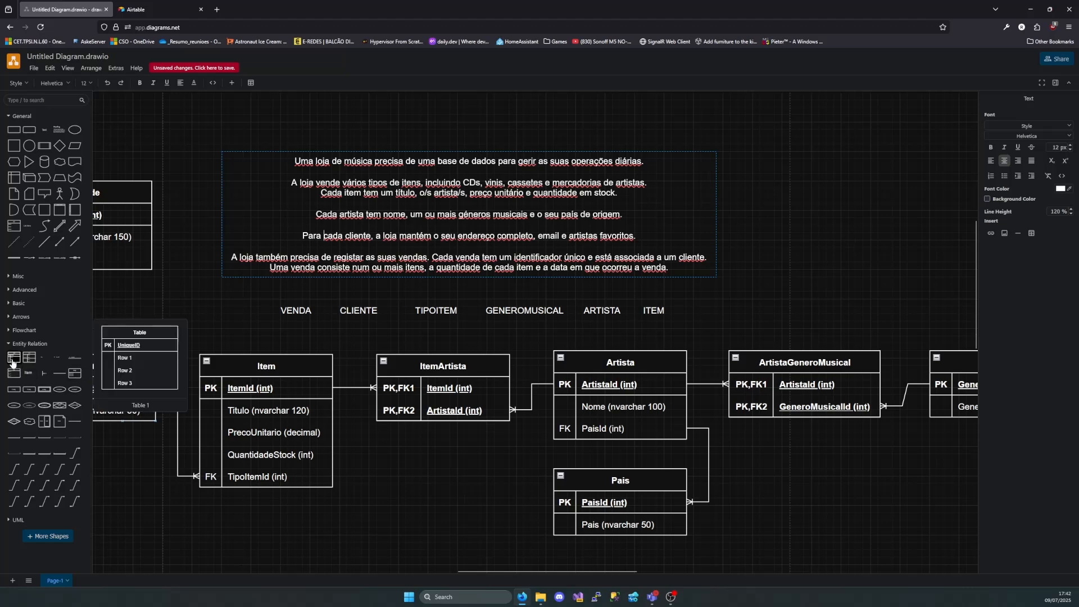
left_click_drag(13, 362, 765, 414)
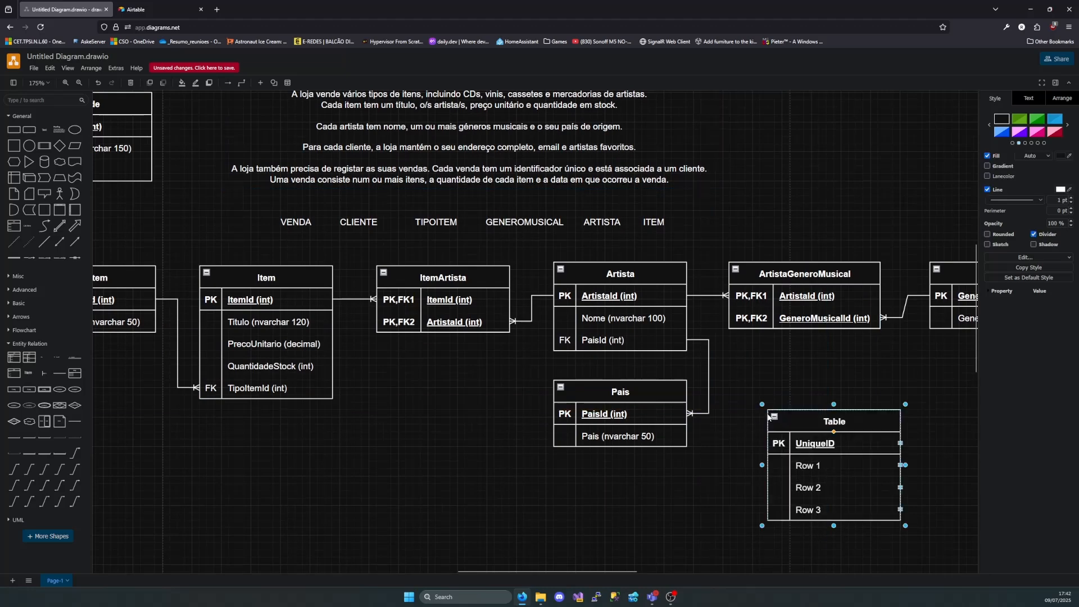
left_click_drag(834, 426, 824, 166)
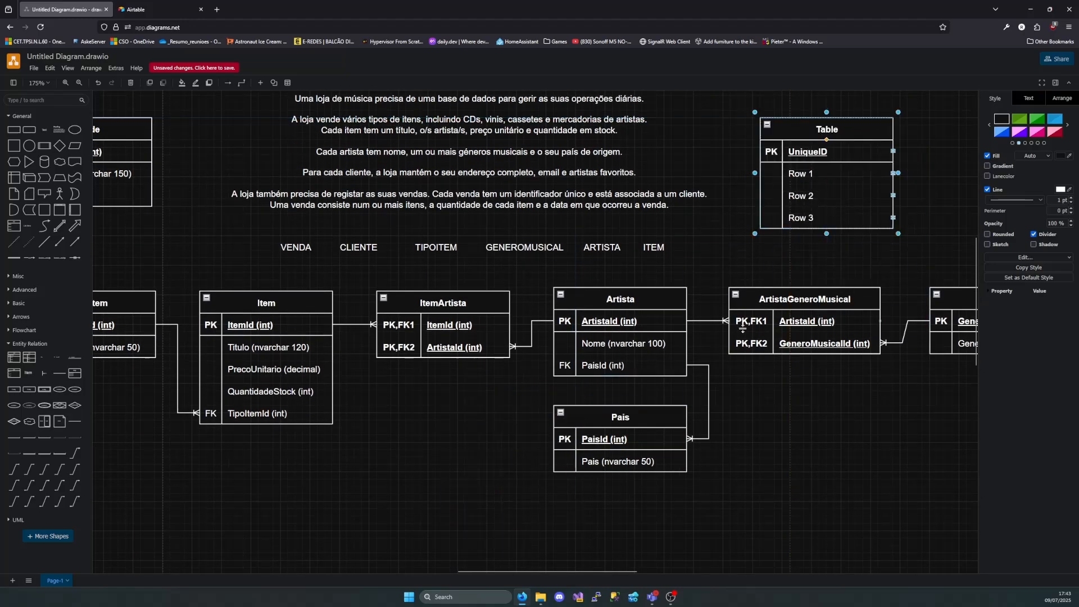
Move the whole group of linked tables, TipoItem through GeneroMusical, down to free space below the entity name list
scroll(731, 329, "right", 3)
left_click_drag(850, 259, 204, 523)
scroll(296, 469, "left", 4)
left_click_drag(672, 284, 572, 533)
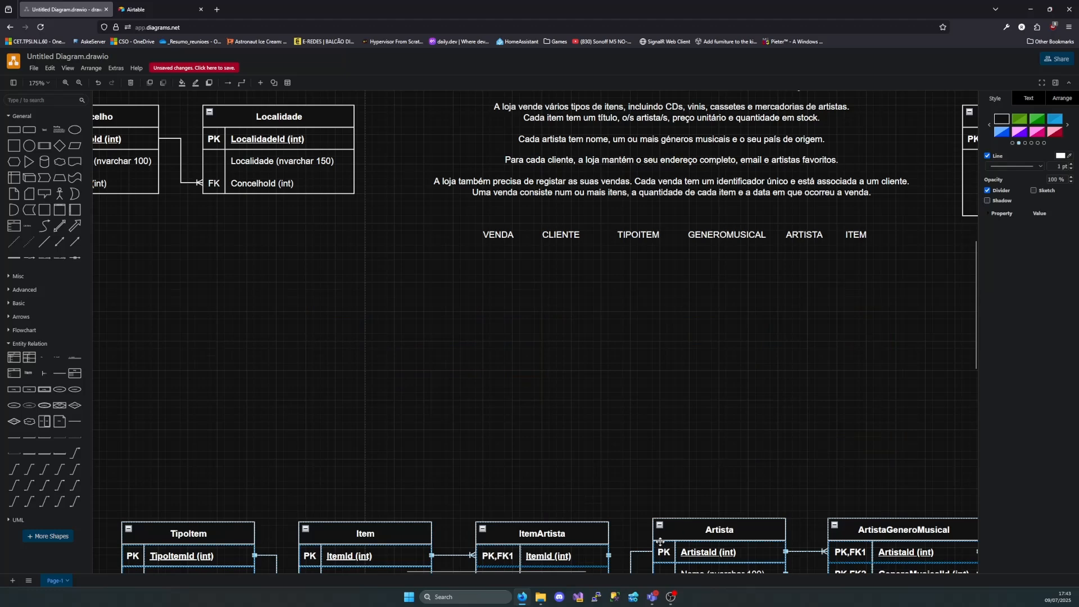
Move the new table into the free space below the entity name list and title it Cliente
scroll(763, 430, "up", 1)
scroll(747, 416, "up", 1)
scroll(735, 393, "right", 3)
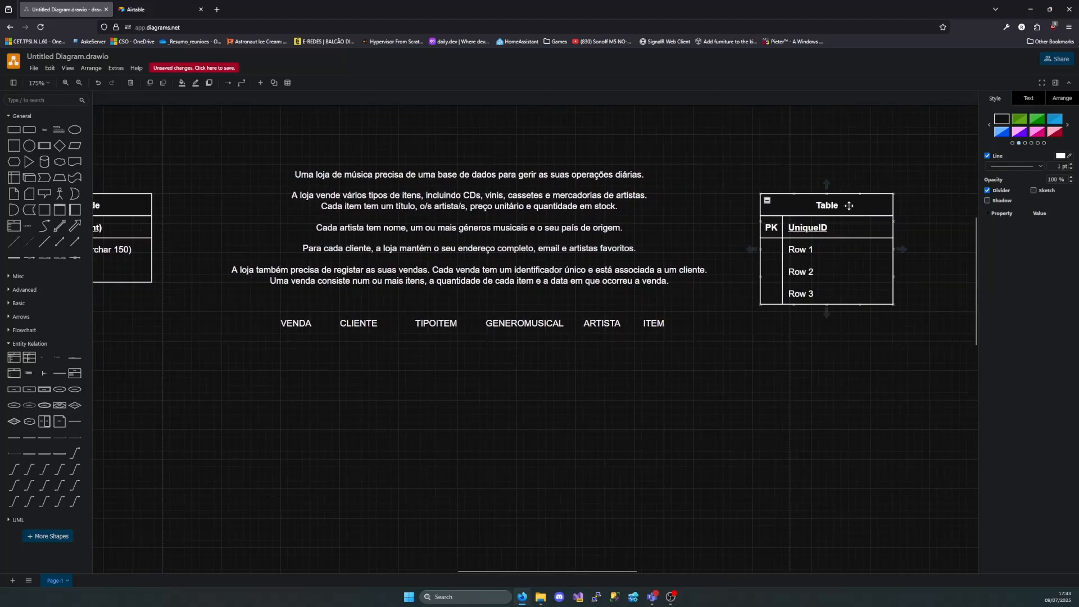
left_click_drag(849, 205, 343, 425)
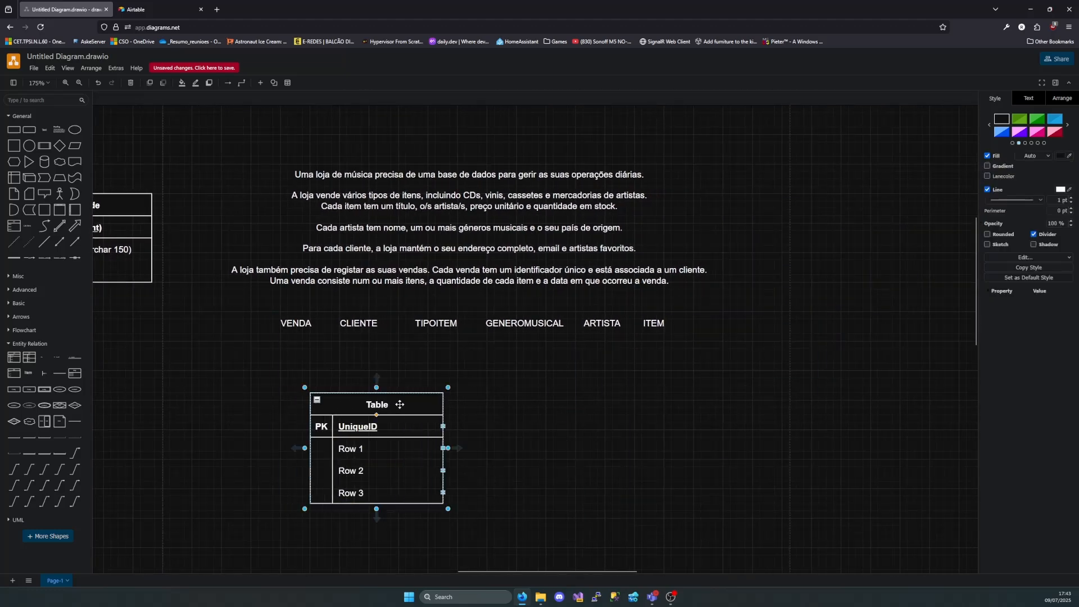
double_click(390, 403)
type("Cliente")
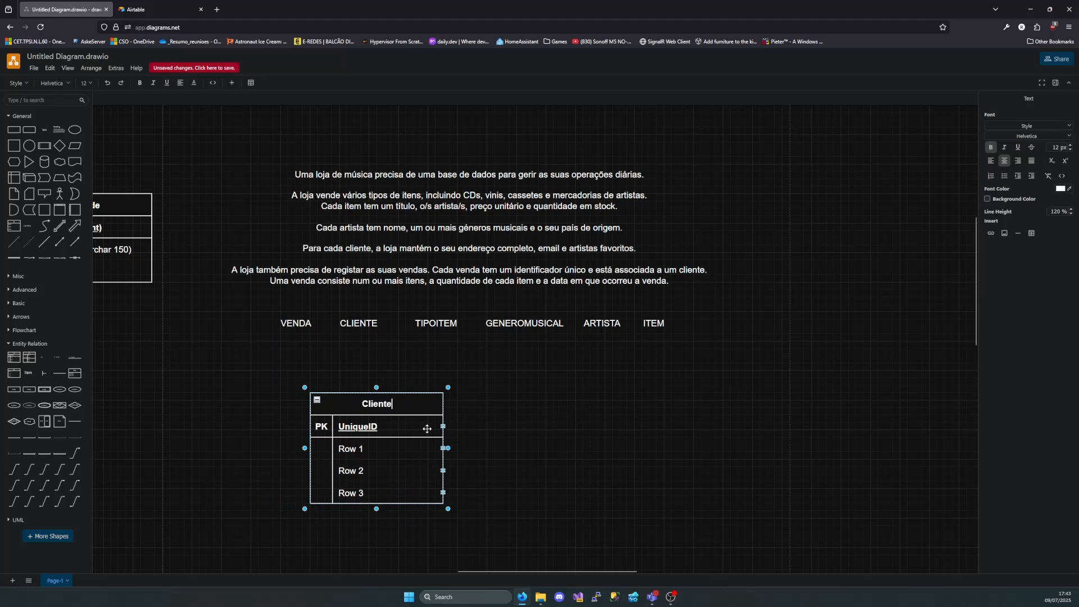
left_click(584, 399)
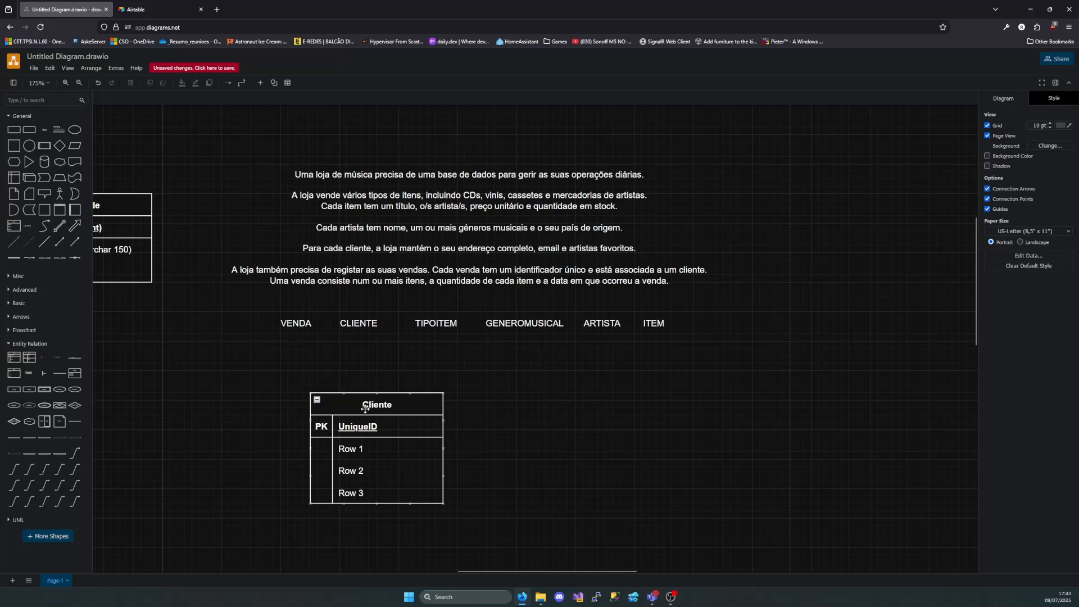
left_click(381, 429)
type("C")
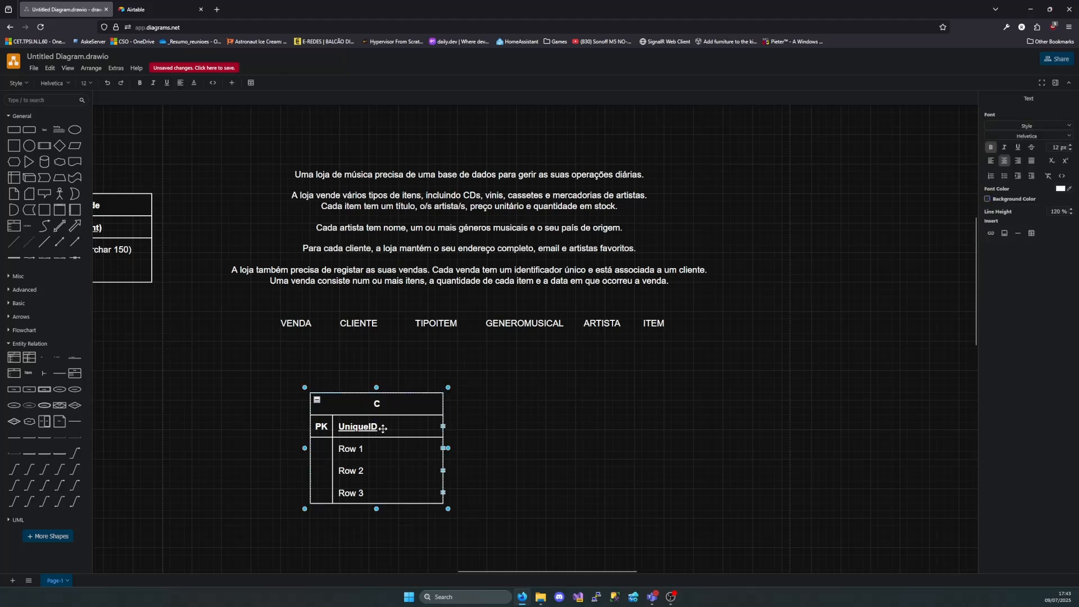
key("ctrl+z")
double_click(394, 407)
type("Cliente")
Name Cliente's primary key row ClienteId (int)
double_click(396, 428)
key("BackSpace")
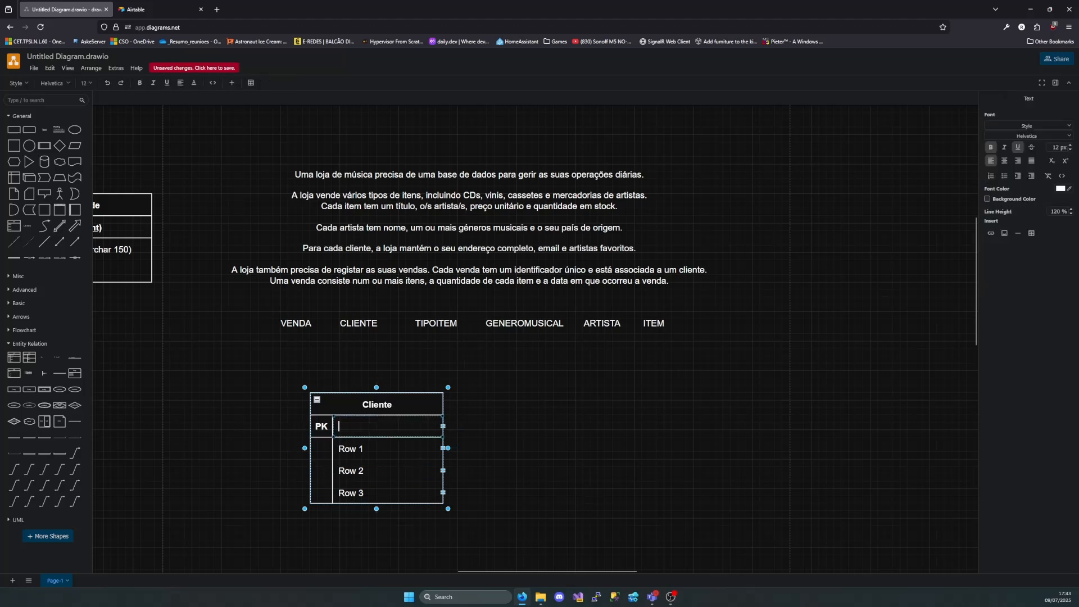
type("ClienteId")
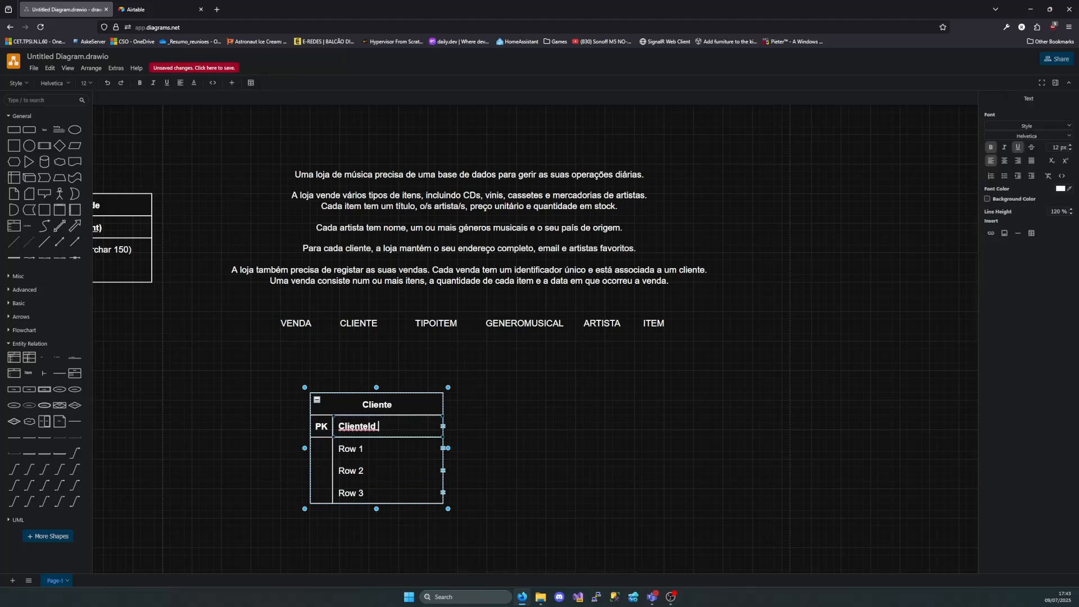
type(" ()int")
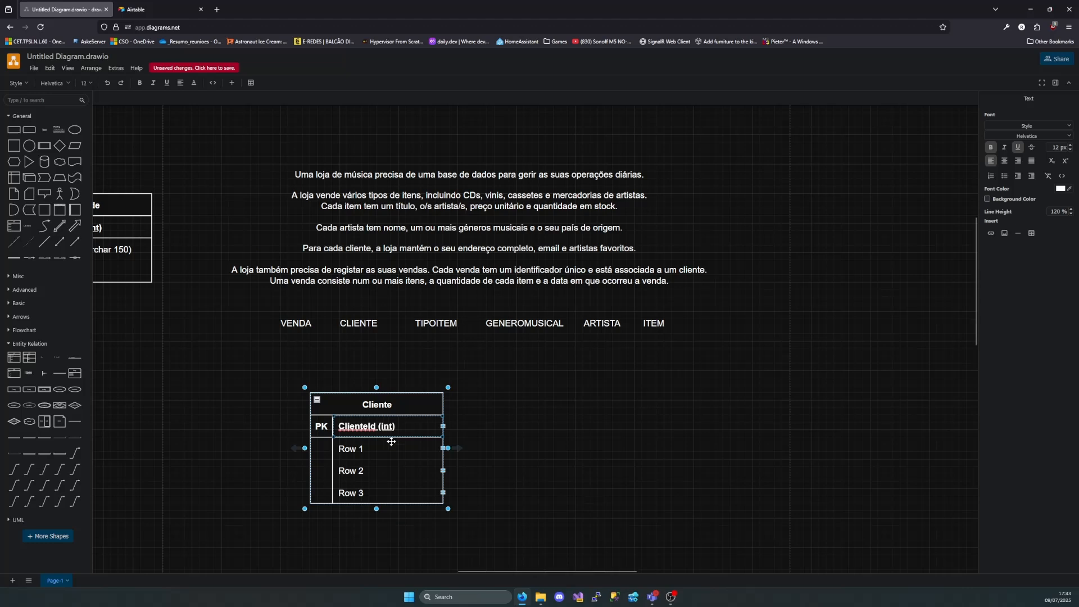
left_click(569, 438)
Name Cliente's Row 1 Nome (nvarchar 120)
double_click(363, 450)
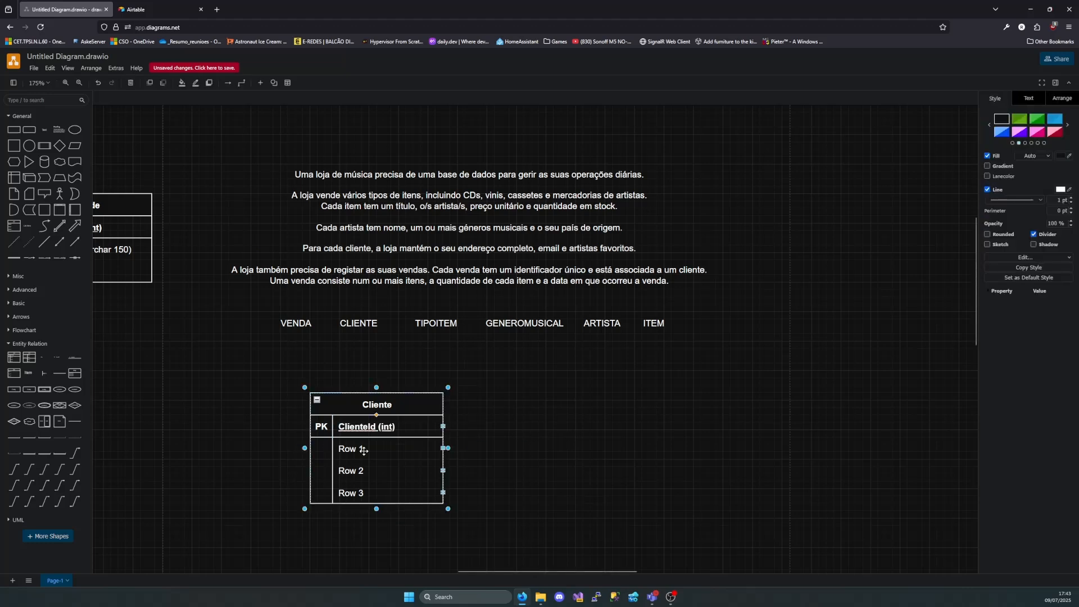
type("Nome ()")
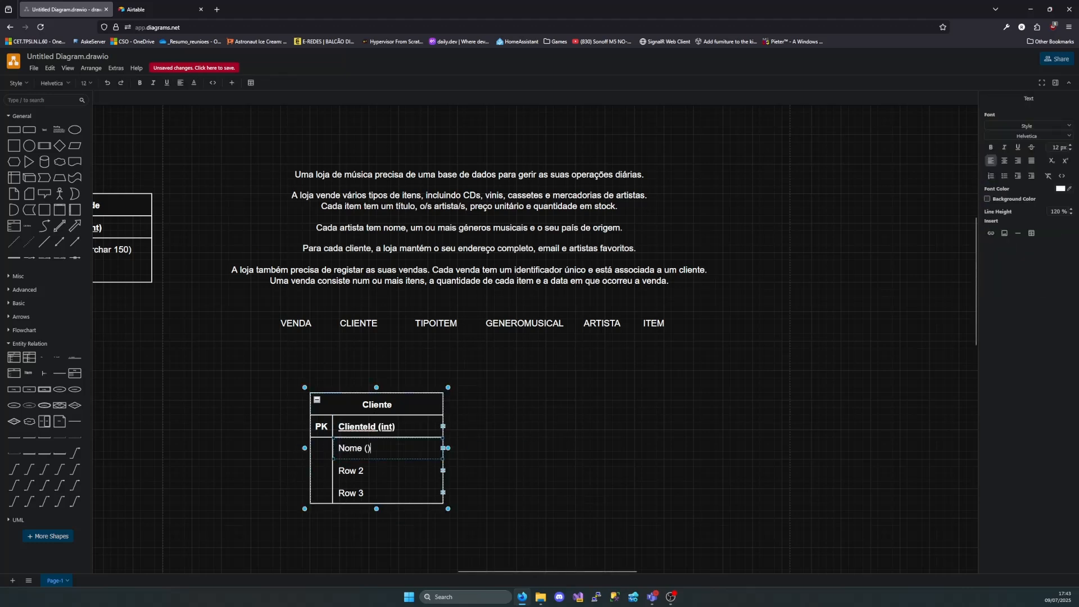
type("nvarchar ")
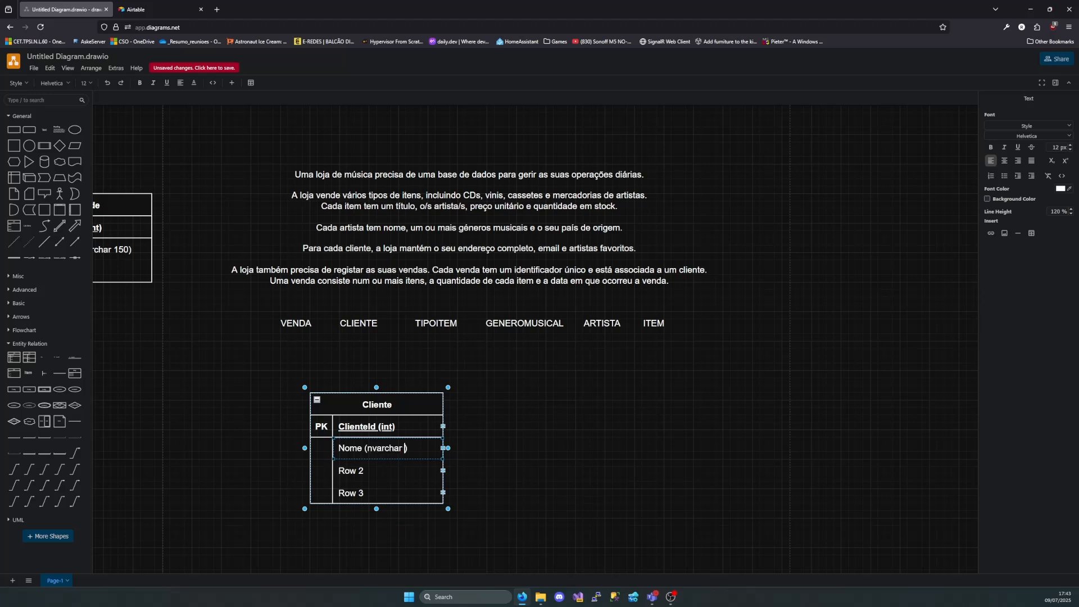
type("120")
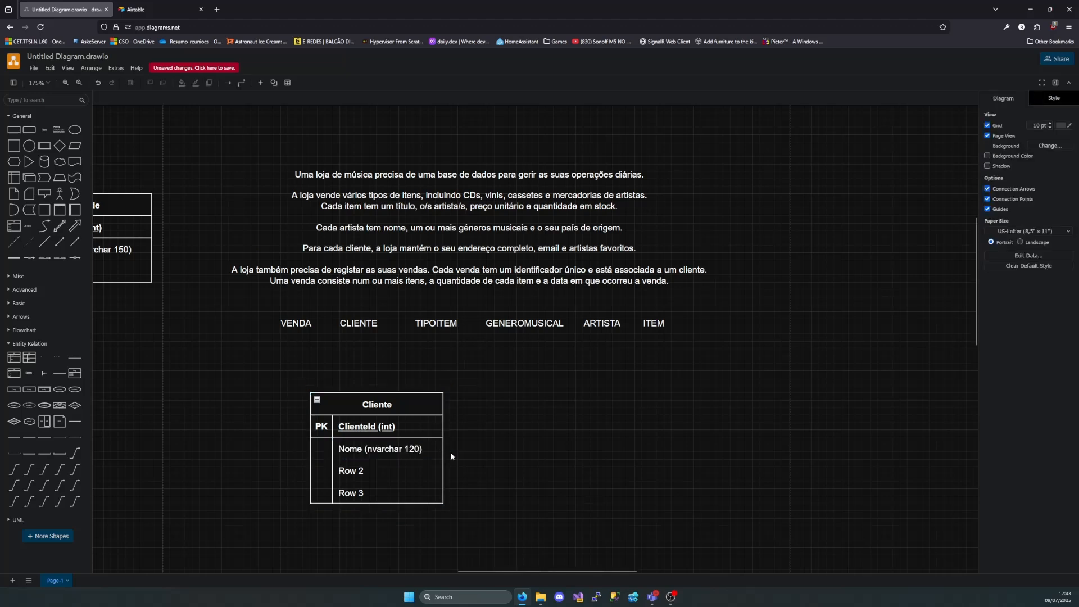
Name Cliente's Row 2 Email (nvarchar 70)
double_click(361, 475)
type("email")
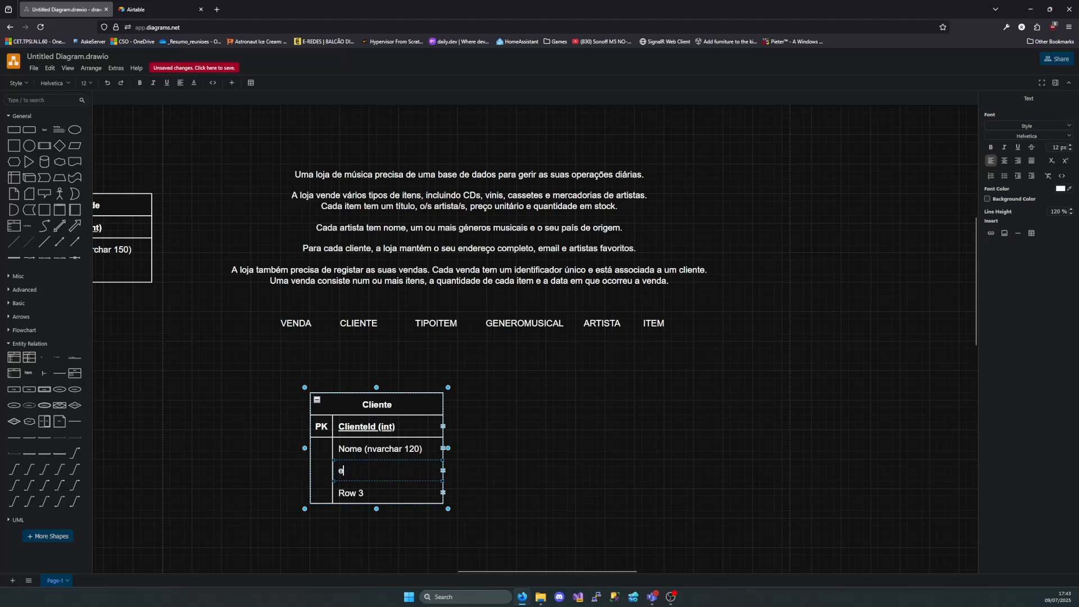
key("BackSpace")
key("BackSpace")
key("BackSpace")
key("BackSpace")
key("BackSpace")
type("Emai")
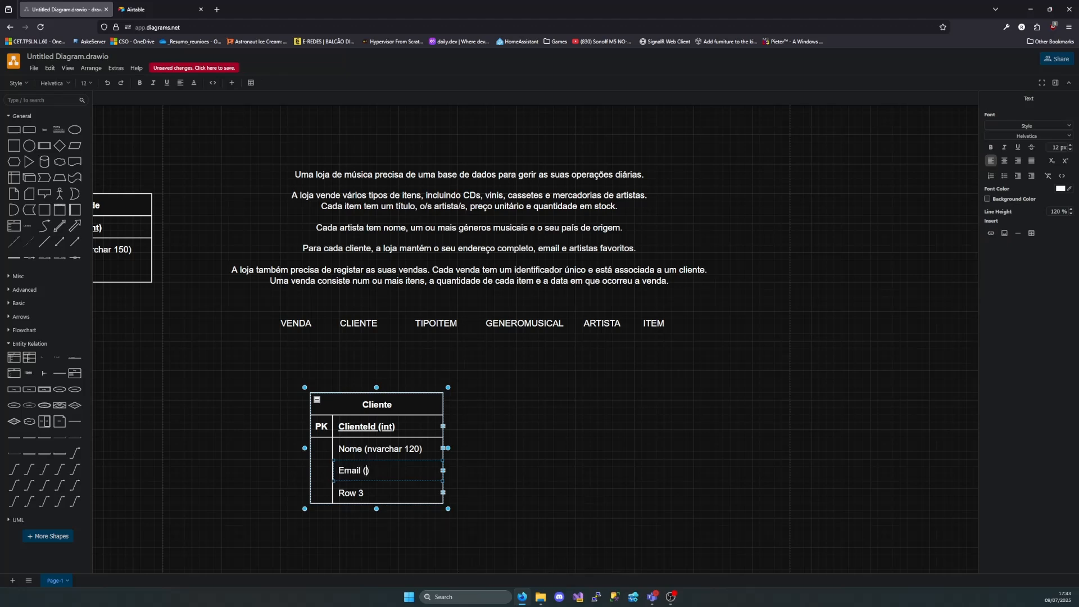
type("l (nvarchar 70")
left_click(497, 477)
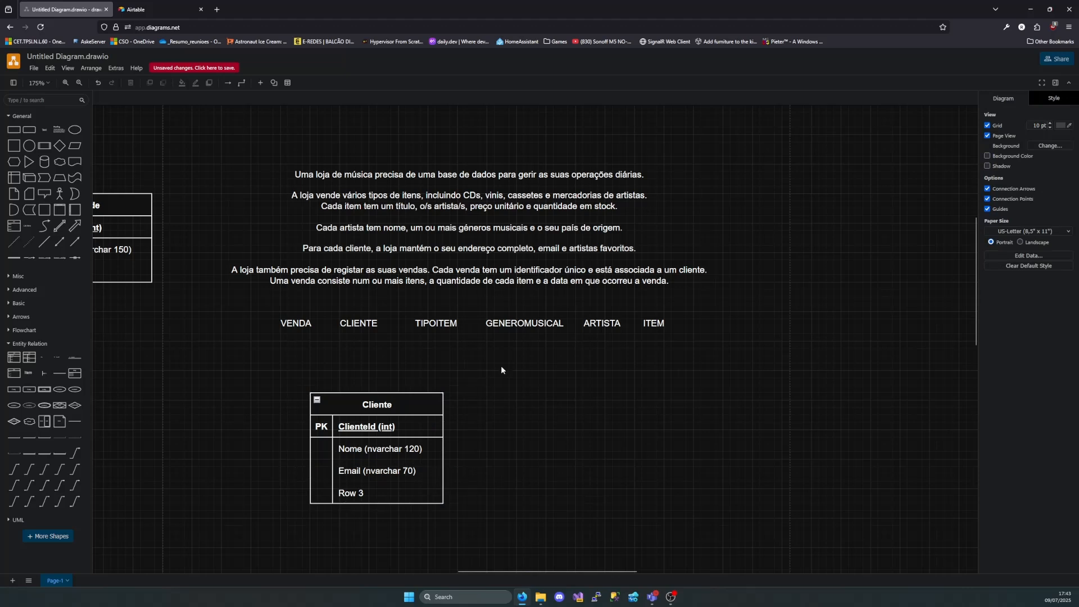
Name Cliente's Row 3 ArtistaId (int) and select the whole Cliente table
left_click(602, 246)
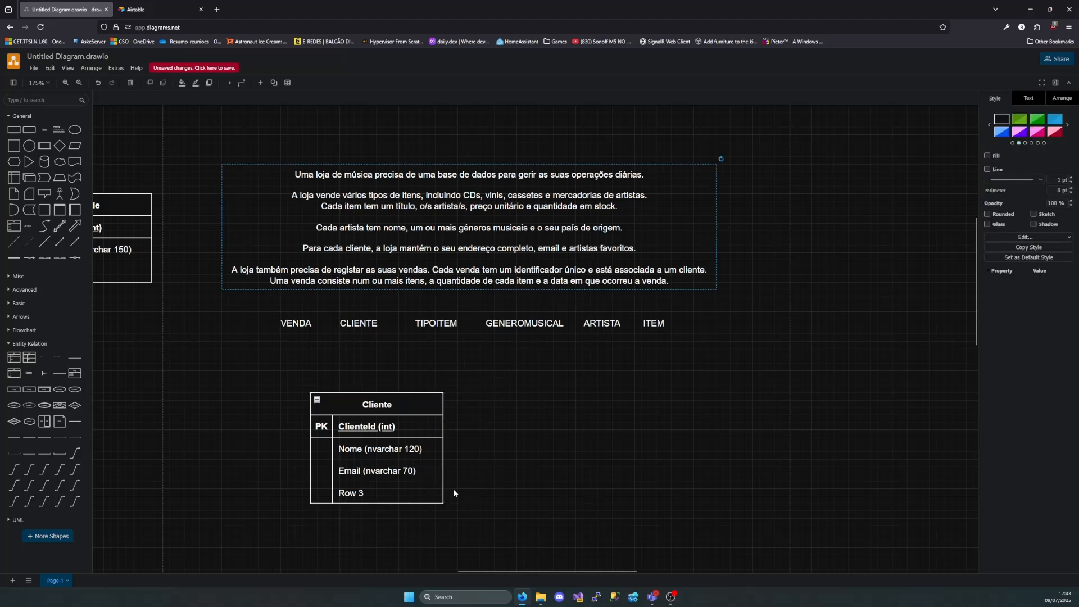
left_click(371, 499)
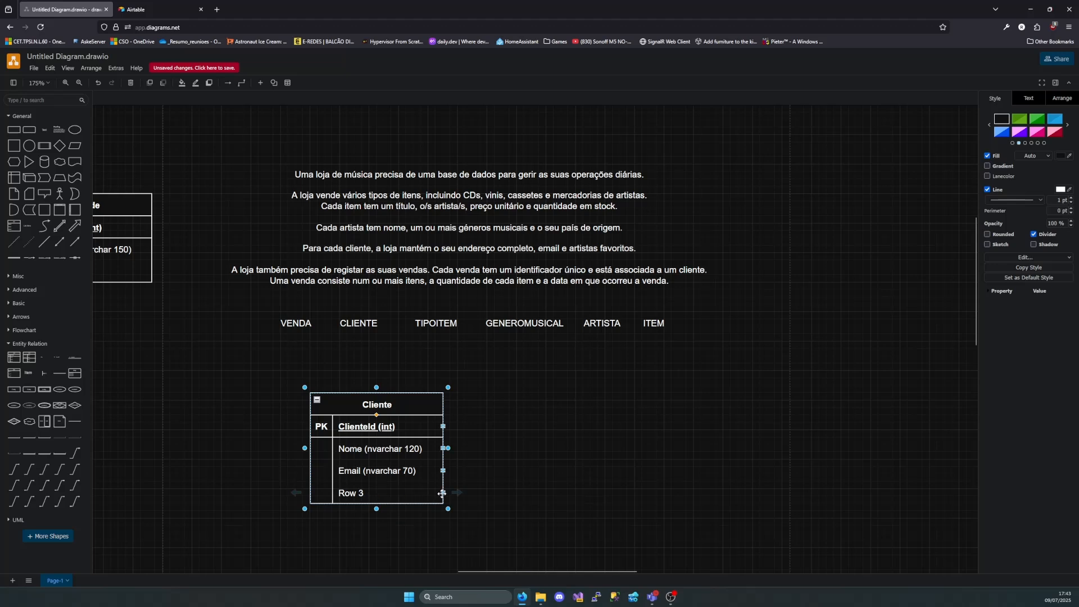
double_click(398, 496)
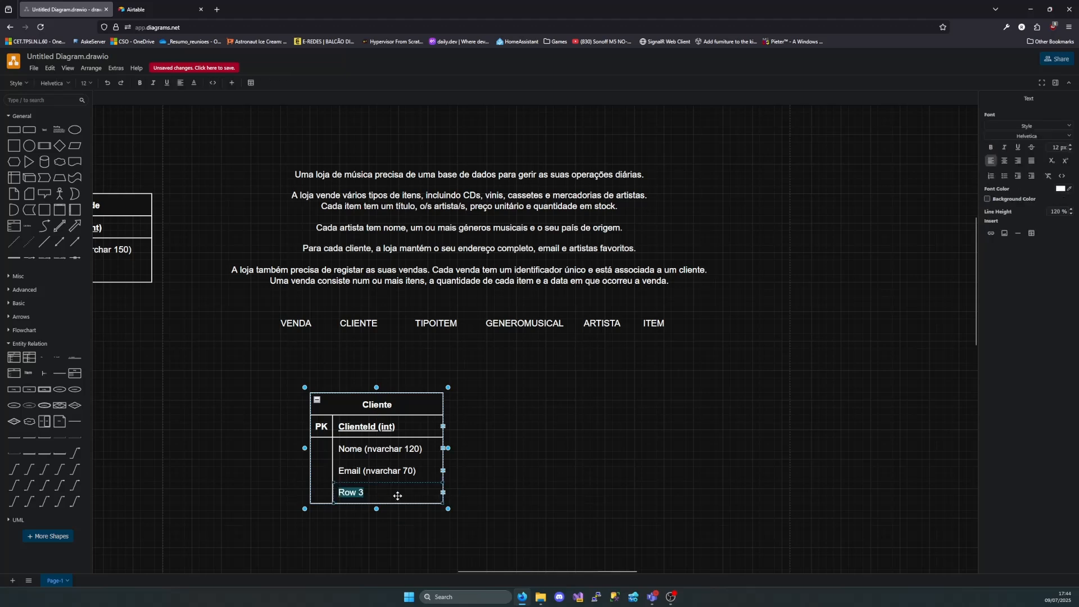
type("Ar")
key("BackSpace")
key("BackSpace")
key("BackSpace")
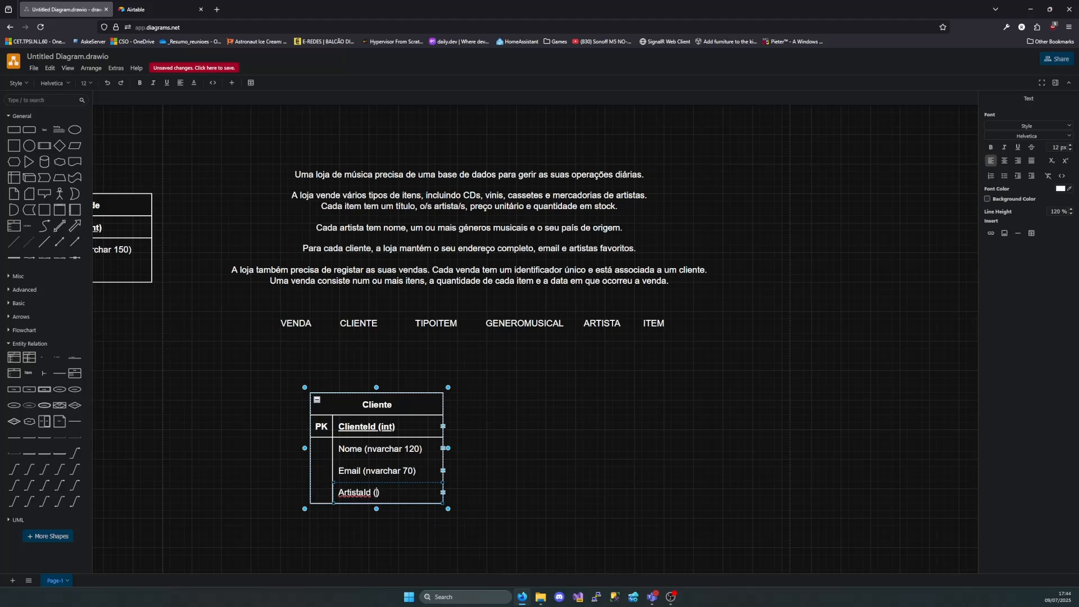
left_click_drag(295, 375, 505, 484)
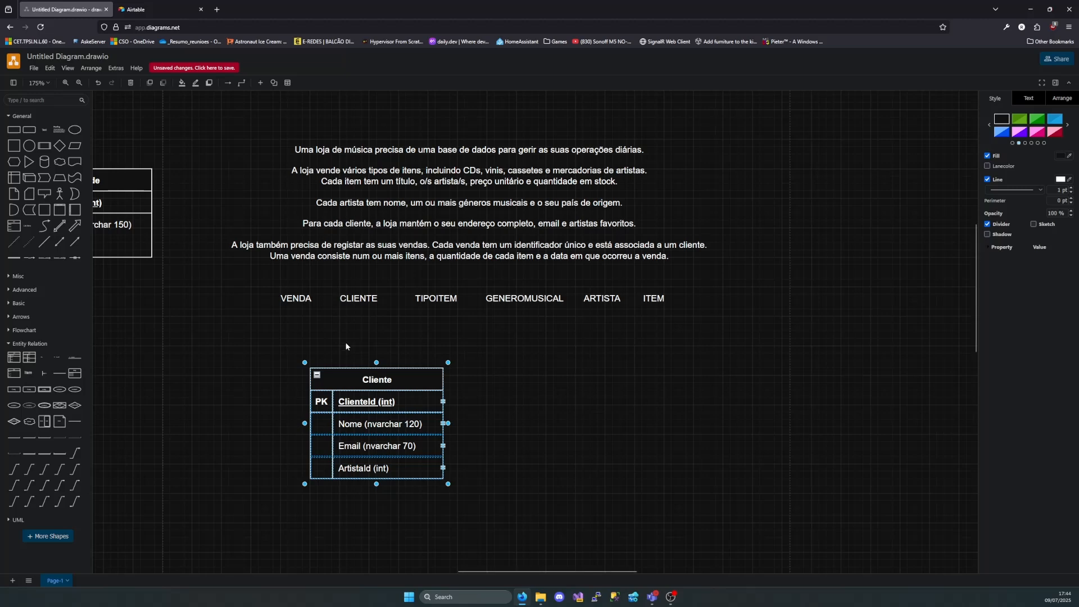
scroll(392, 469, "down", 3)
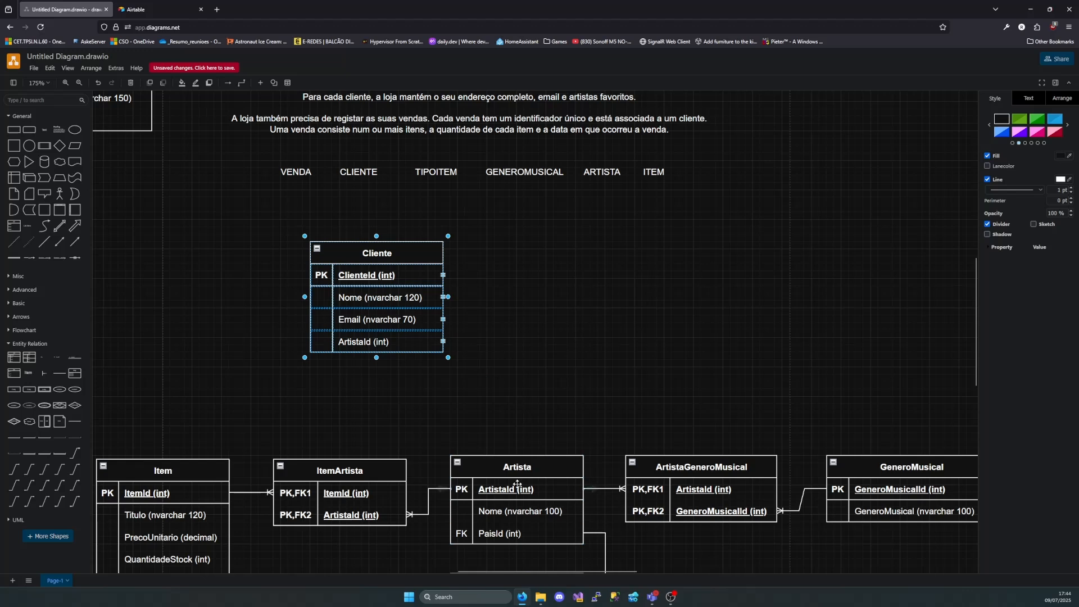
Delete the ArtistaId row from the Cliente table and shift the table slightly to the right
left_click(391, 336)
left_click(443, 341)
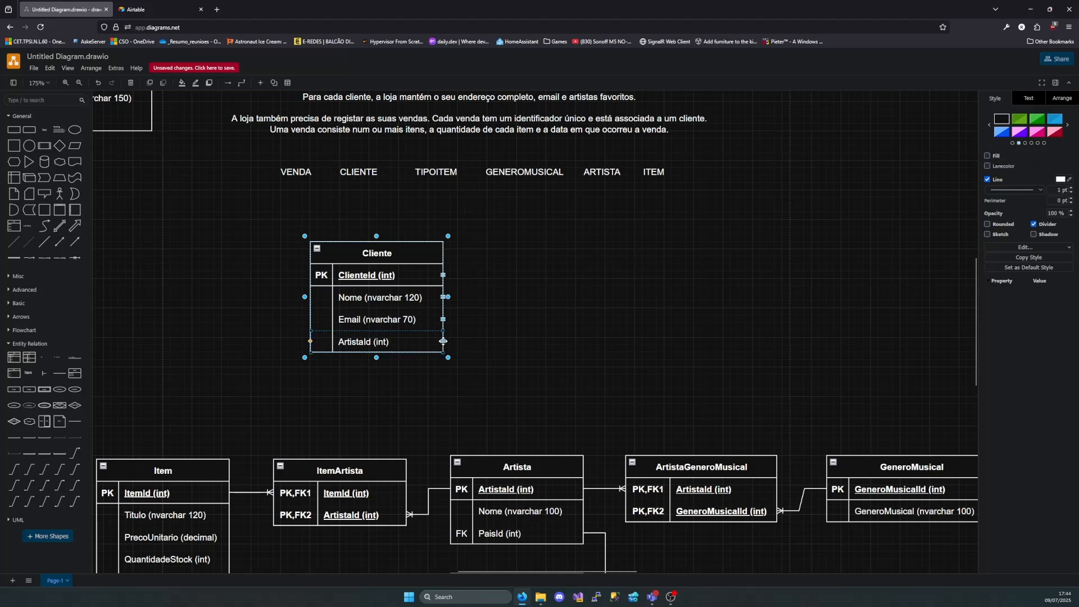
key("Delete")
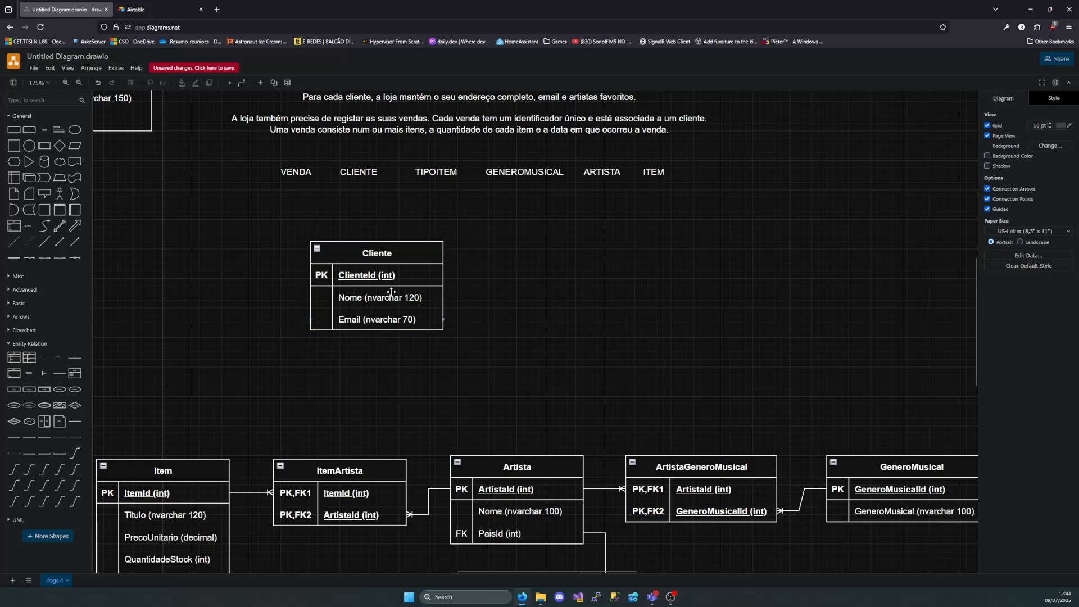
mouse_move(377, 254)
left_mouse_down()
mouse_move(398, 255)
mouse_move(388, 255)
left_mouse_up()
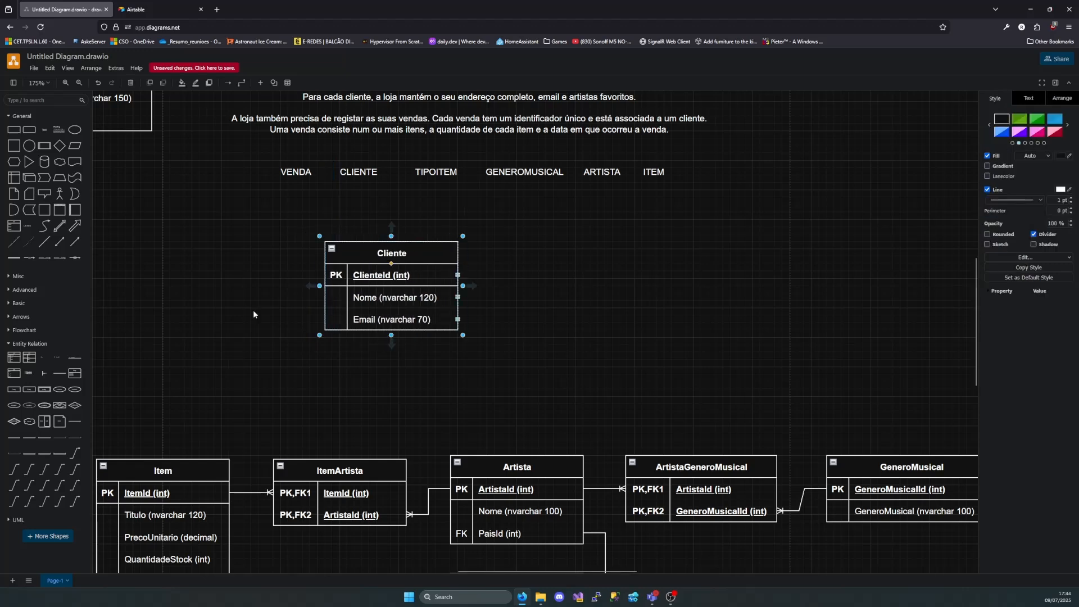
Add a plain attribute row below Email in Cliente and name it Endereco (nvarchar 100)
left_click_drag(39, 368, 383, 342)
double_click(383, 341)
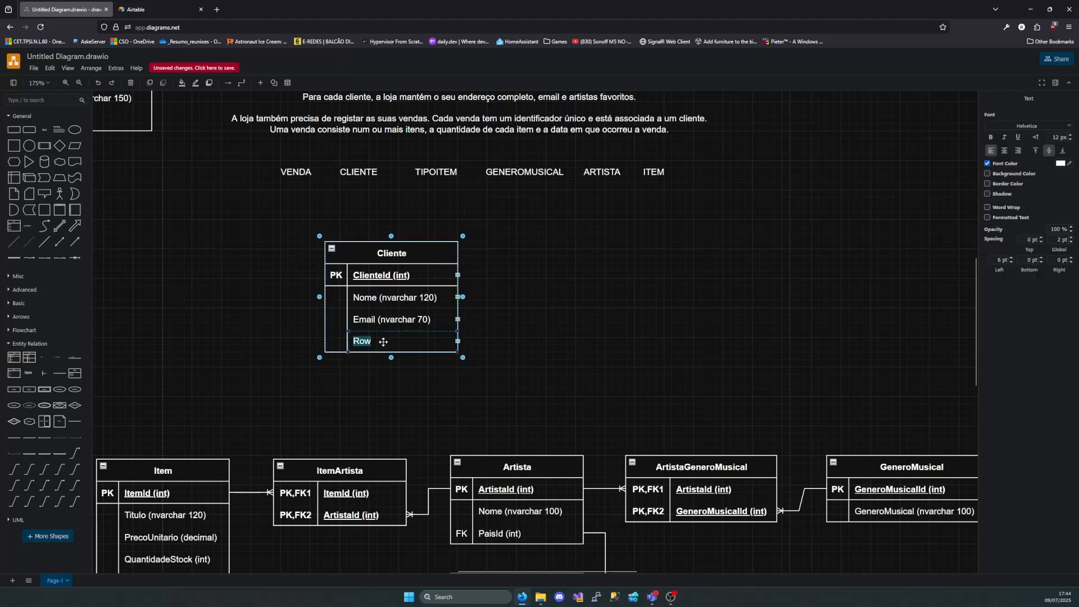
type("Endereco (nvarchar ")
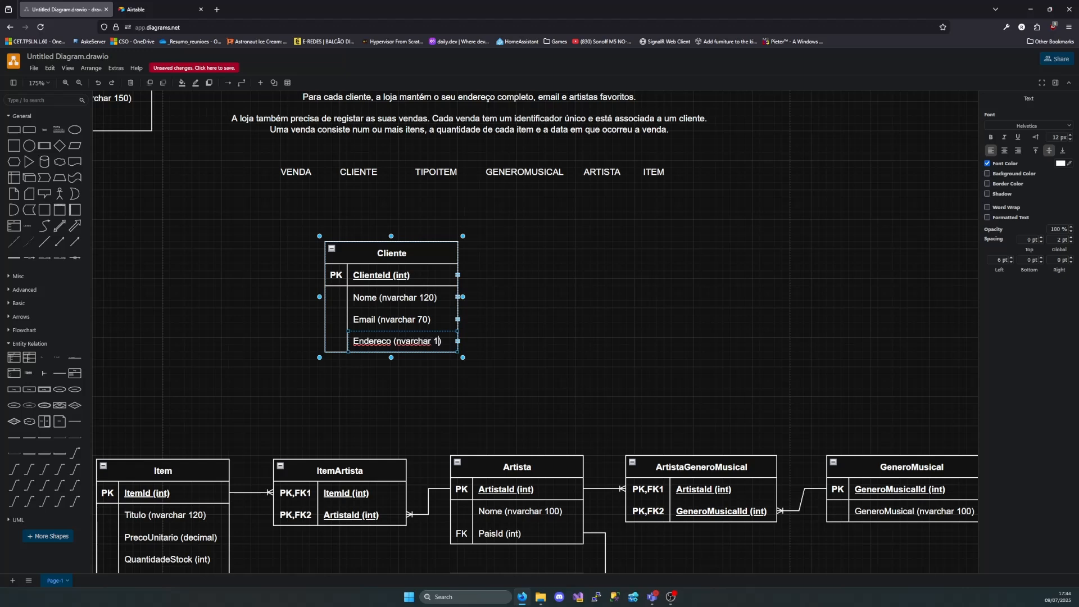
type("100")
left_click(437, 376)
Add a foreign key row below Endereco in Cliente and name it LocalidadeId (int)
left_click_drag(57, 358, 351, 346)
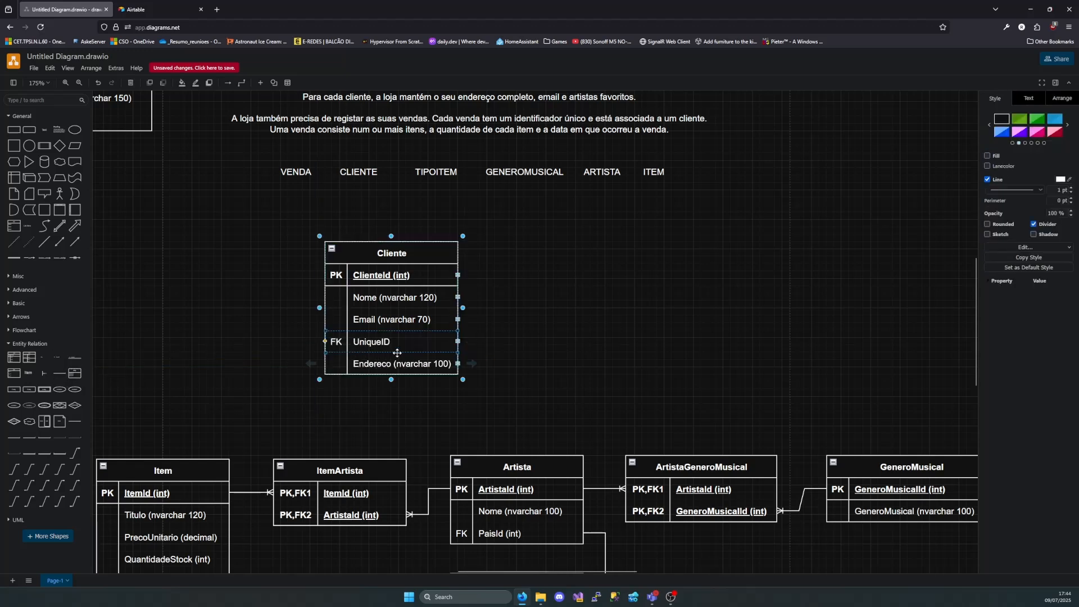
key("ctrl+z")
left_click_drag(55, 364, 339, 340)
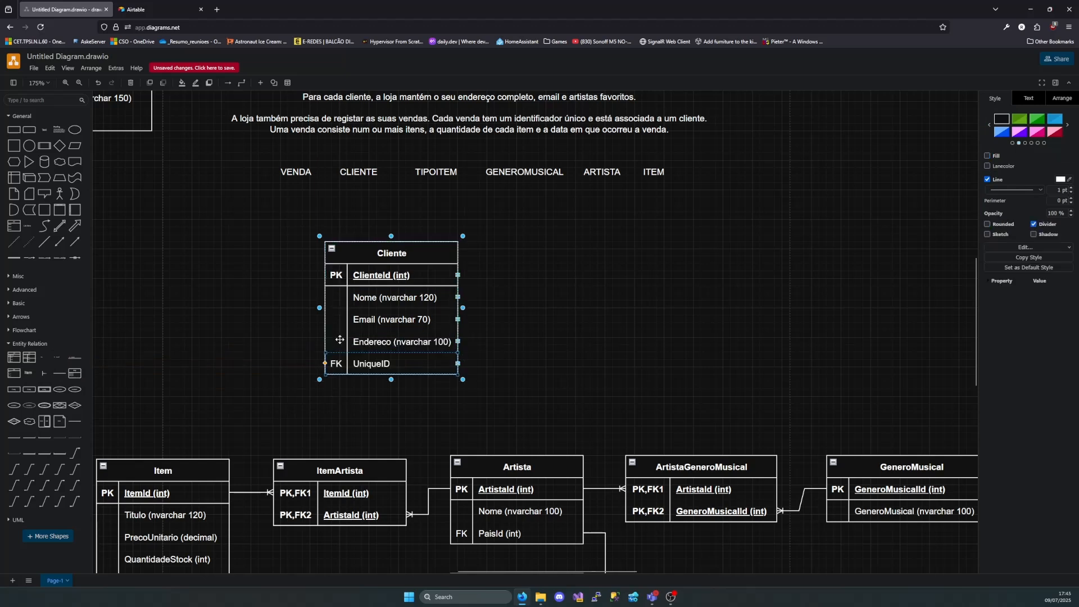
double_click(373, 364)
type("Local")
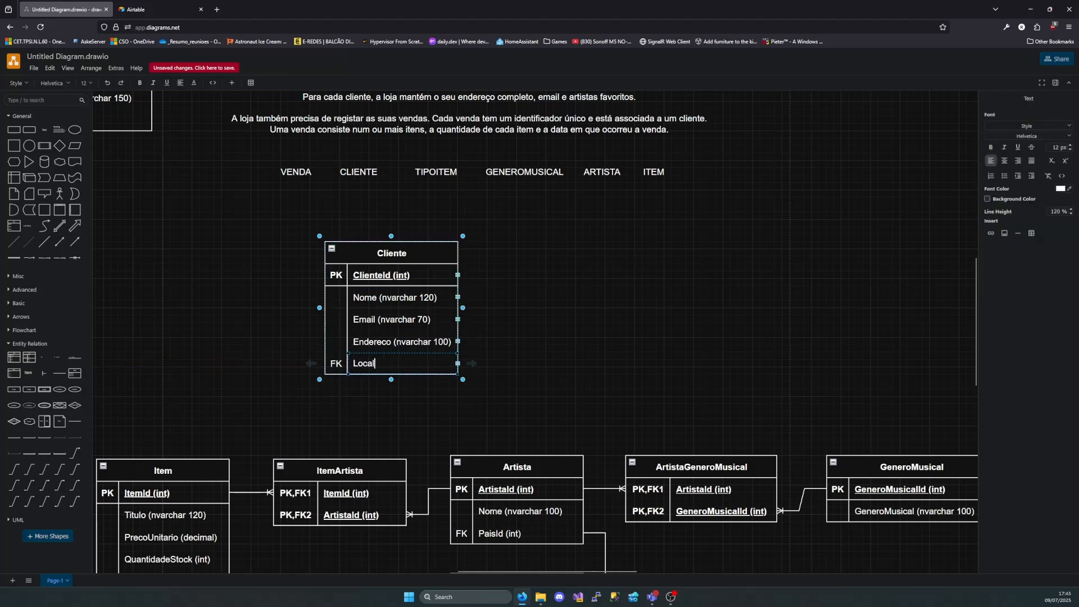
type("i")
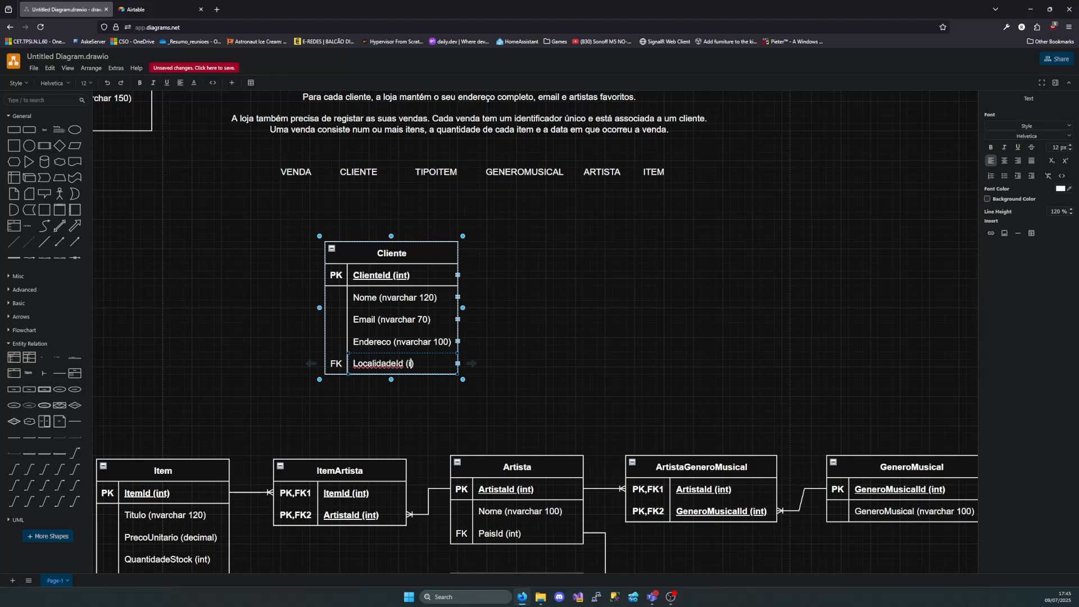
type("dadeId )=nt)")
left_click(513, 443)
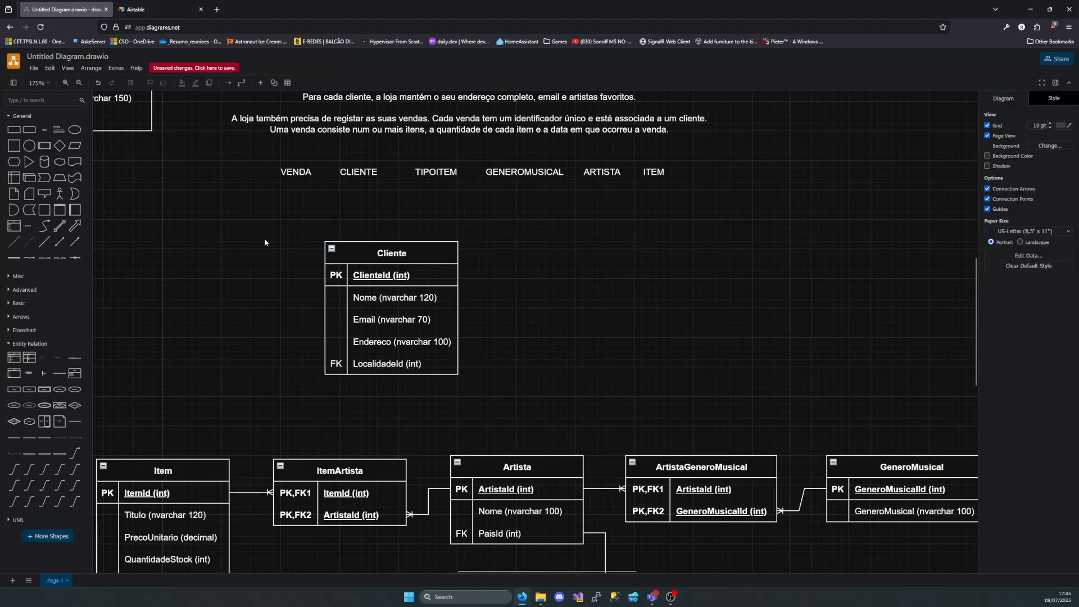
Move the connected Distrito, Concelho and Localidade tables together to the left of Cliente, level with its header
scroll(251, 235, "left", 10)
scroll(251, 235, "up", 2)
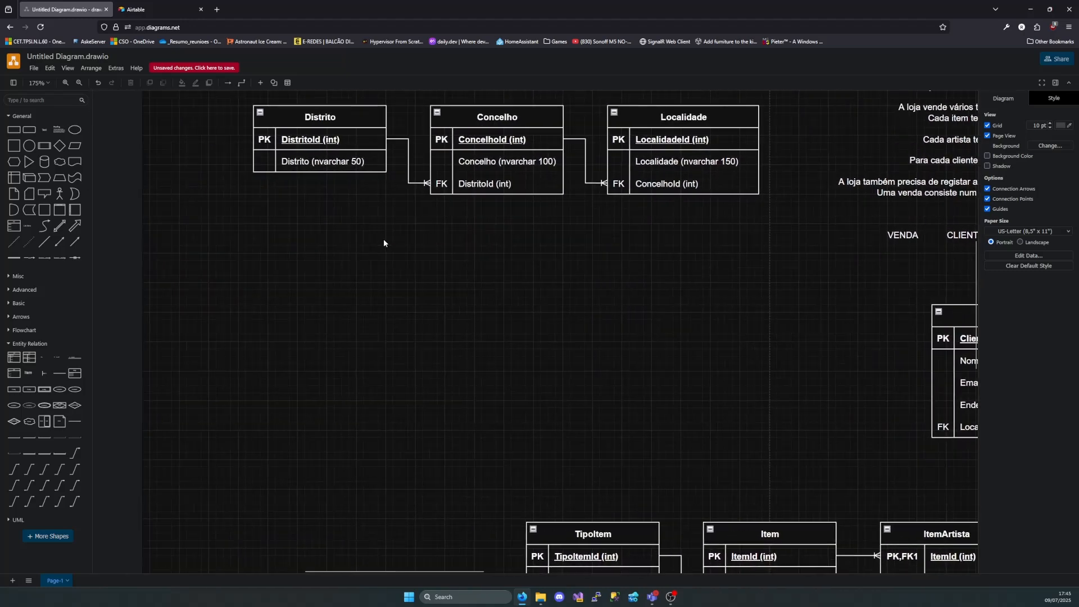
left_click_drag(240, 126, 786, 296)
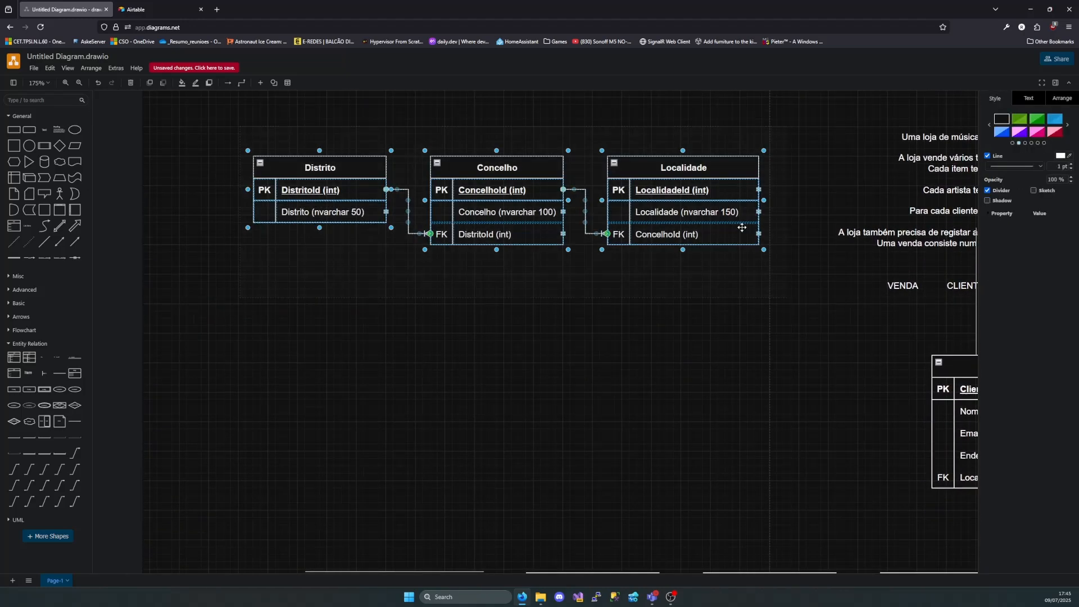
left_click_drag(728, 172, 809, 371)
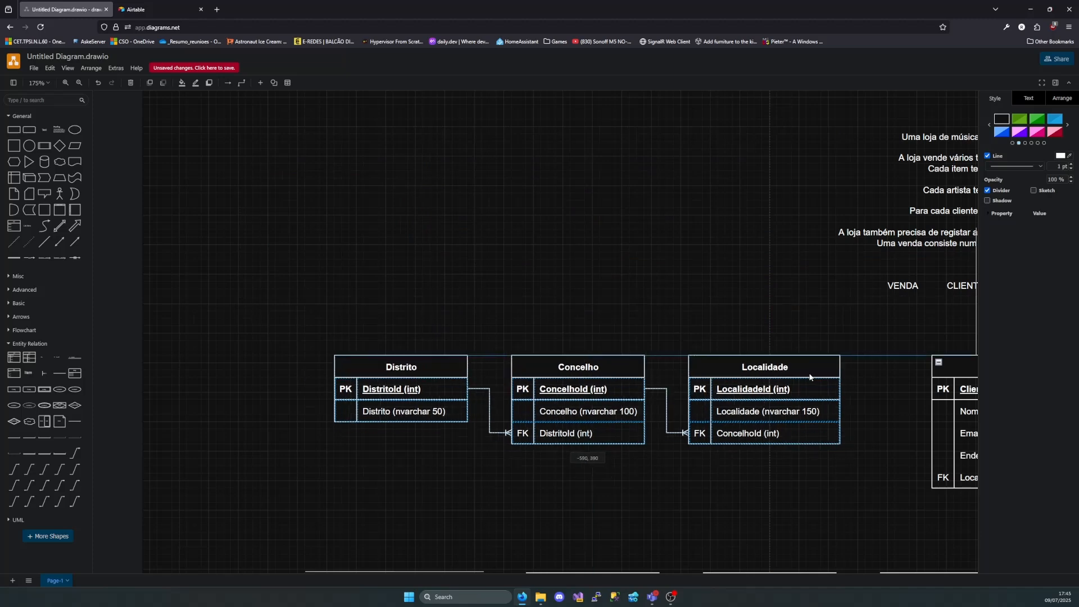
Connect Localidade's LocalidadeId to Cliente's LocalidadeId foreign key with a one-to-many line and move the three location tables closer to Cliente
scroll(101, 380, "right", 4)
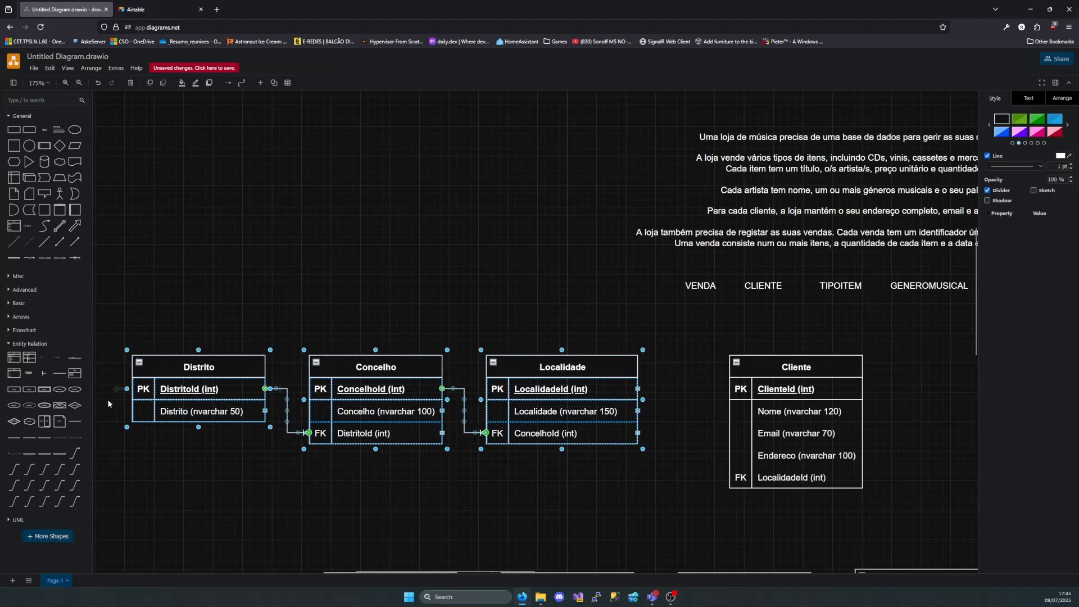
mouse_move(57, 396)
left_click_drag(14, 472, 637, 389)
left_click_drag(588, 476, 730, 477)
left_click_drag(130, 331, 635, 492)
left_click_drag(582, 365, 629, 367)
left_click(680, 325)
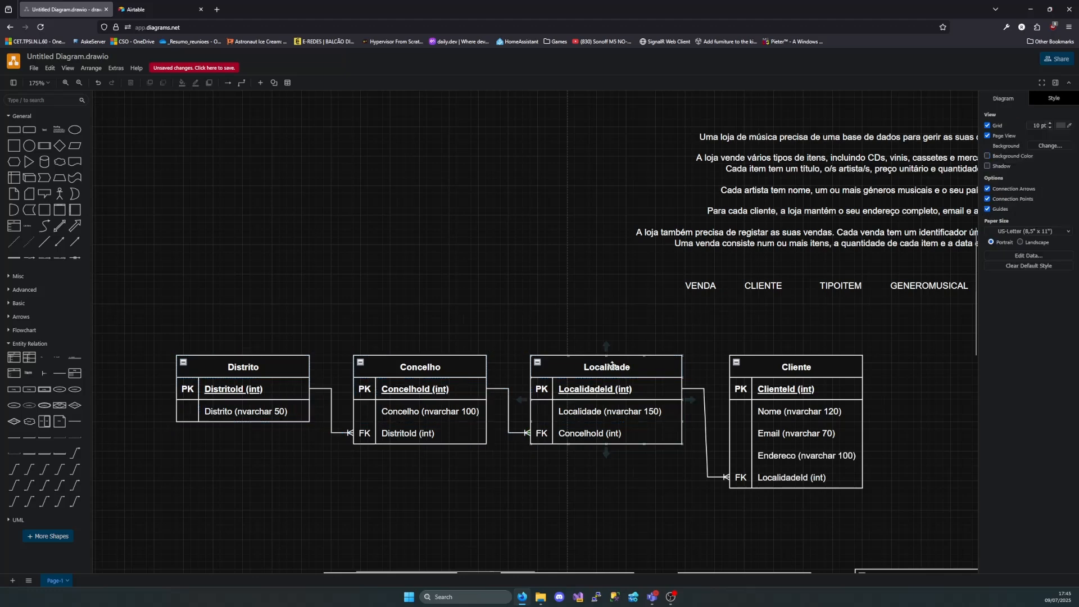
Move the ArtistaGeneroMusical and GeneroMusical tables lower, to the right of and below the Artista header
scroll(613, 366, "right", 10)
scroll(572, 350, "down", 1)
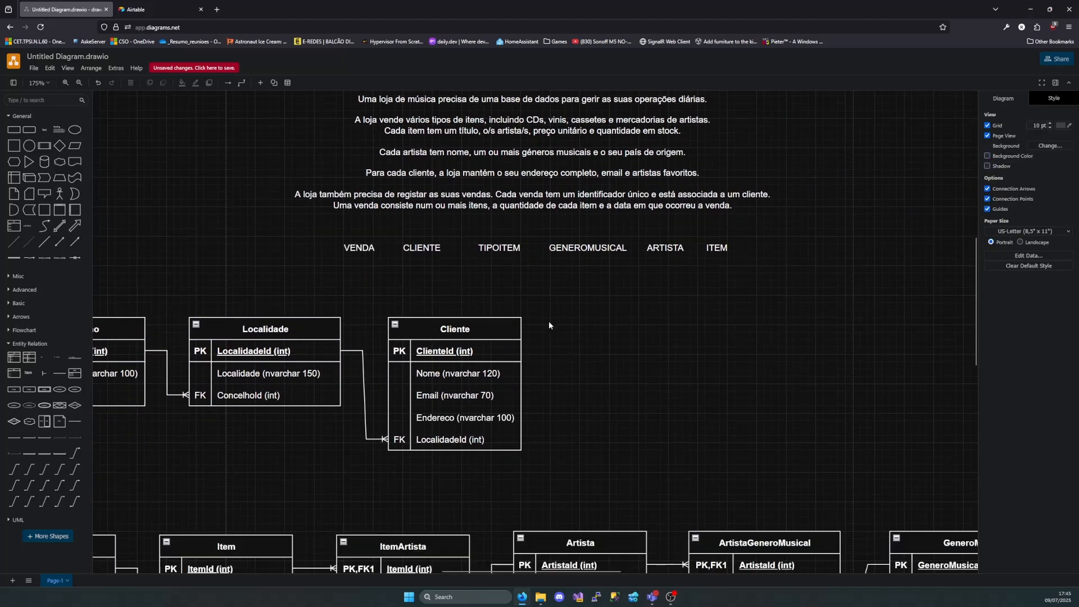
scroll(548, 323, "up", 1)
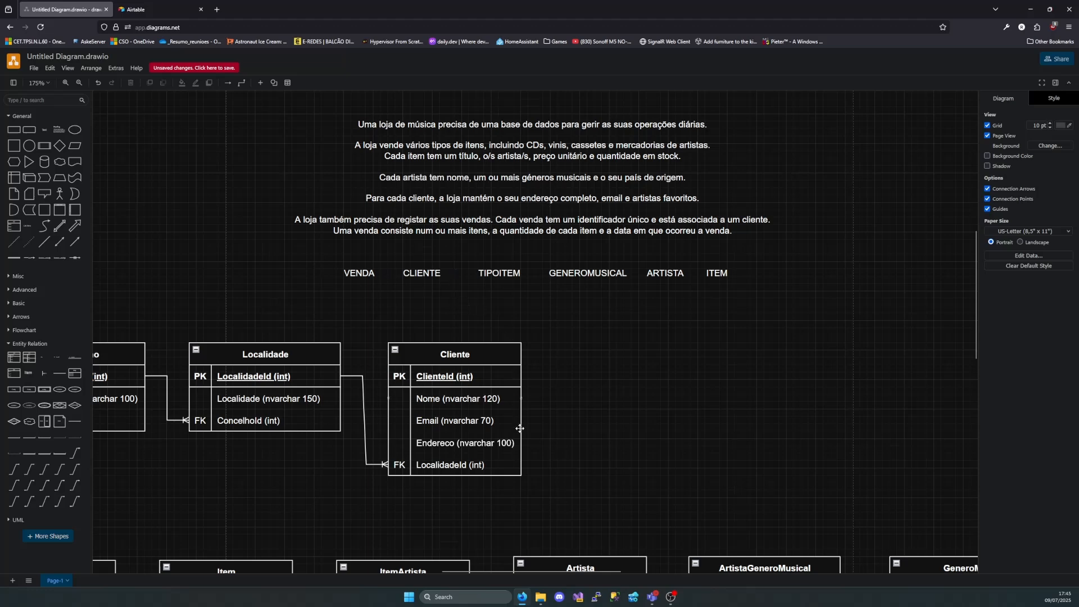
scroll(557, 480, "down", 2)
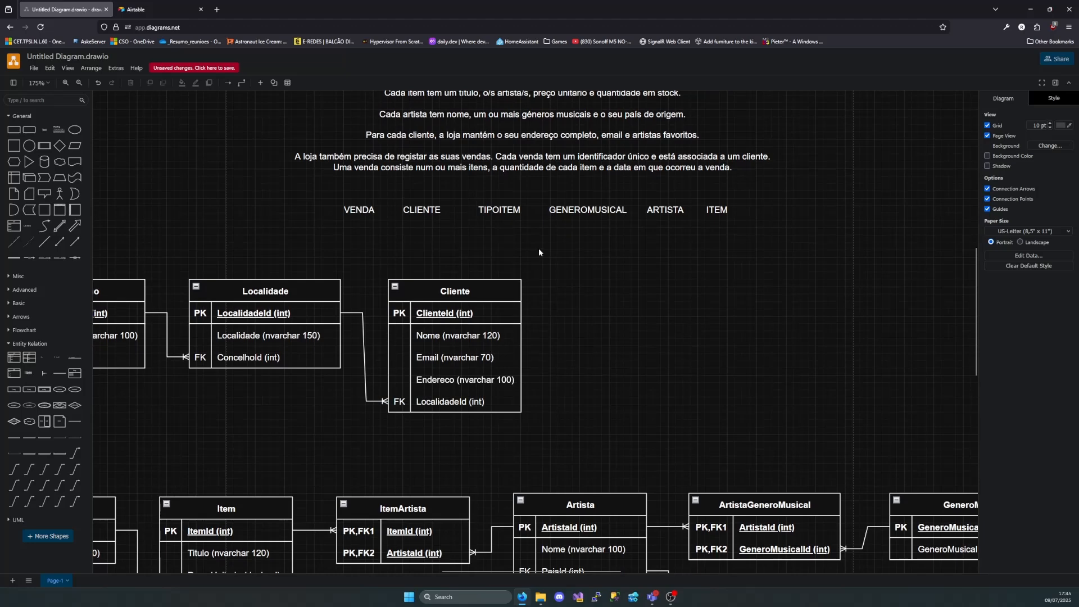
scroll(613, 333, "right", 3)
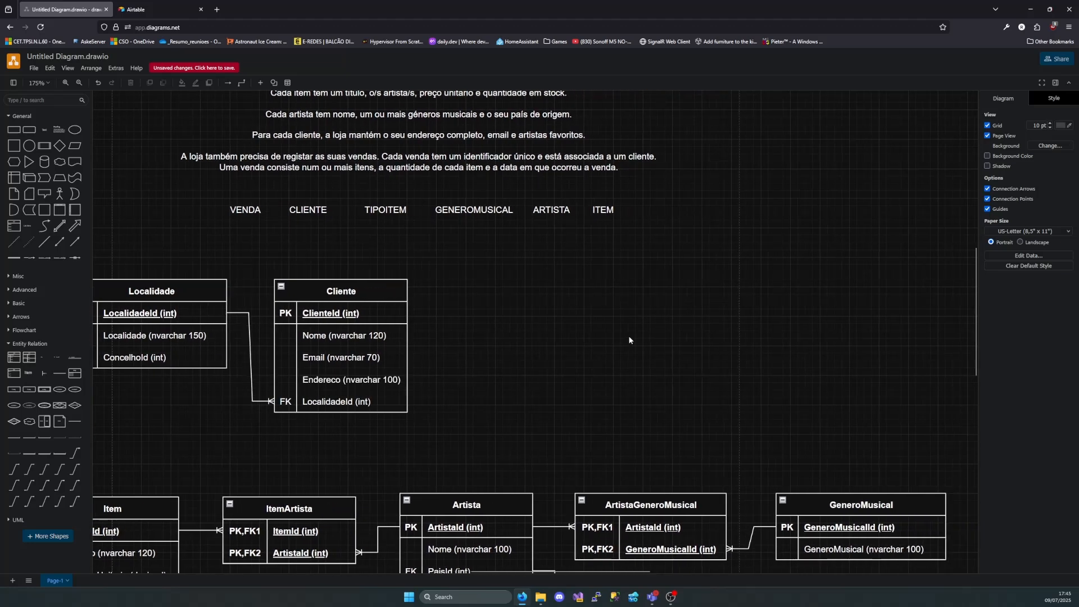
scroll(640, 339, "down", 4)
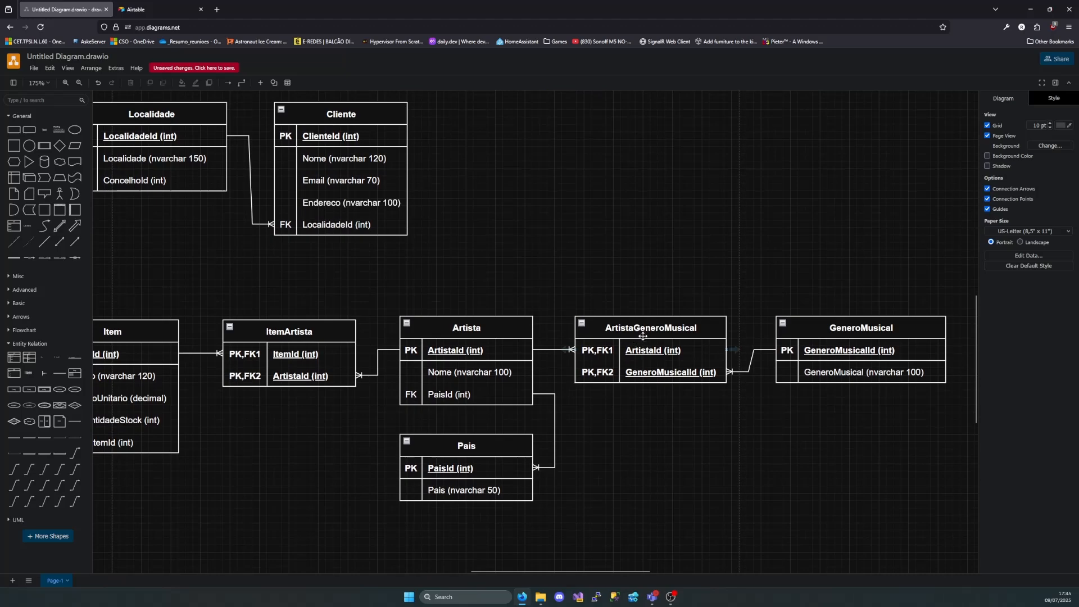
left_click(651, 331)
left_click_drag(653, 330, 675, 393)
left_click_drag(868, 331, 876, 415)
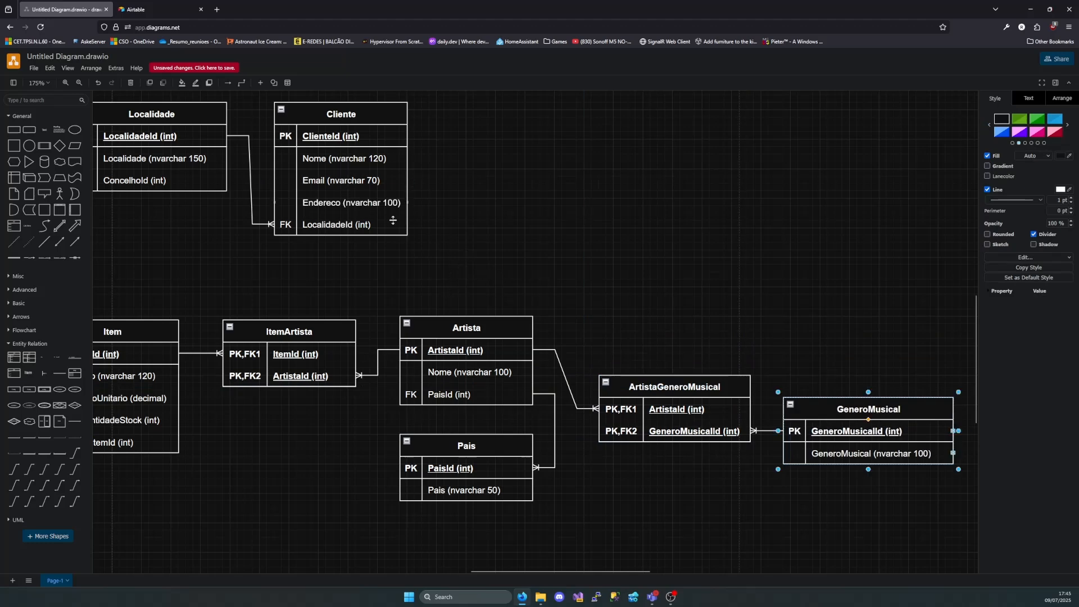
Move Distrito, Concelho, Localidade and Cliente together up and right so that Cliente lines up above Artista
scroll(472, 204, "left", 6)
scroll(437, 214, "up", 1)
scroll(436, 197, "left", 2)
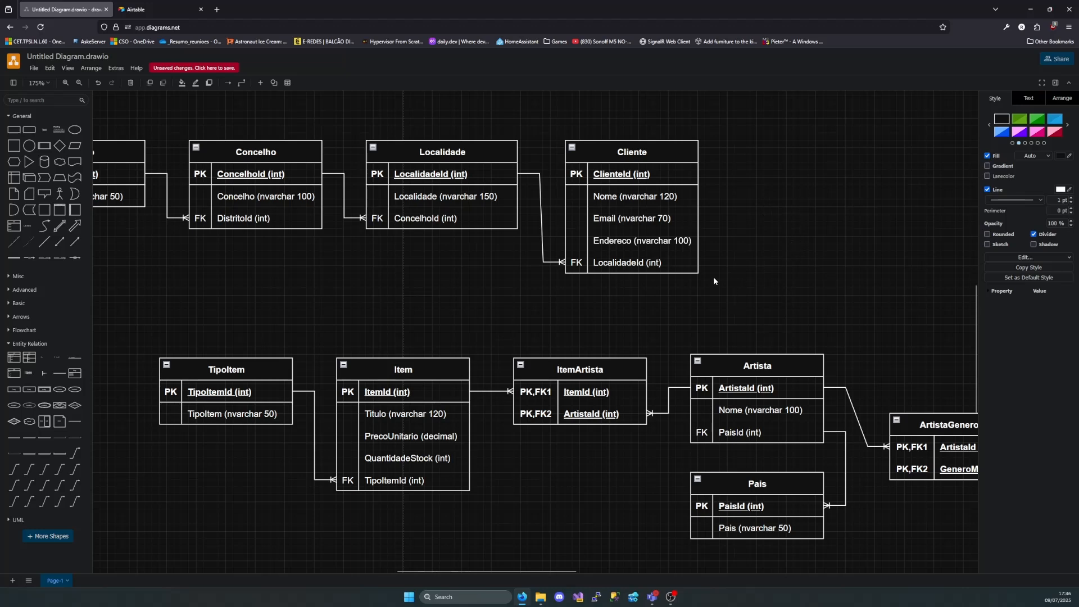
scroll(565, 189, "left", 5)
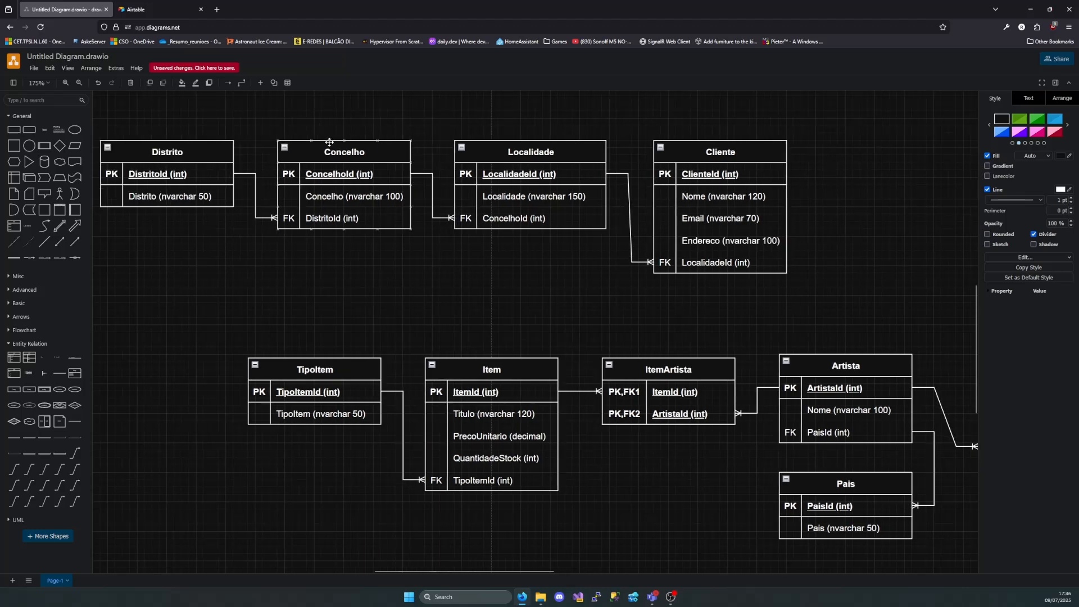
left_click_drag(144, 125, 860, 296)
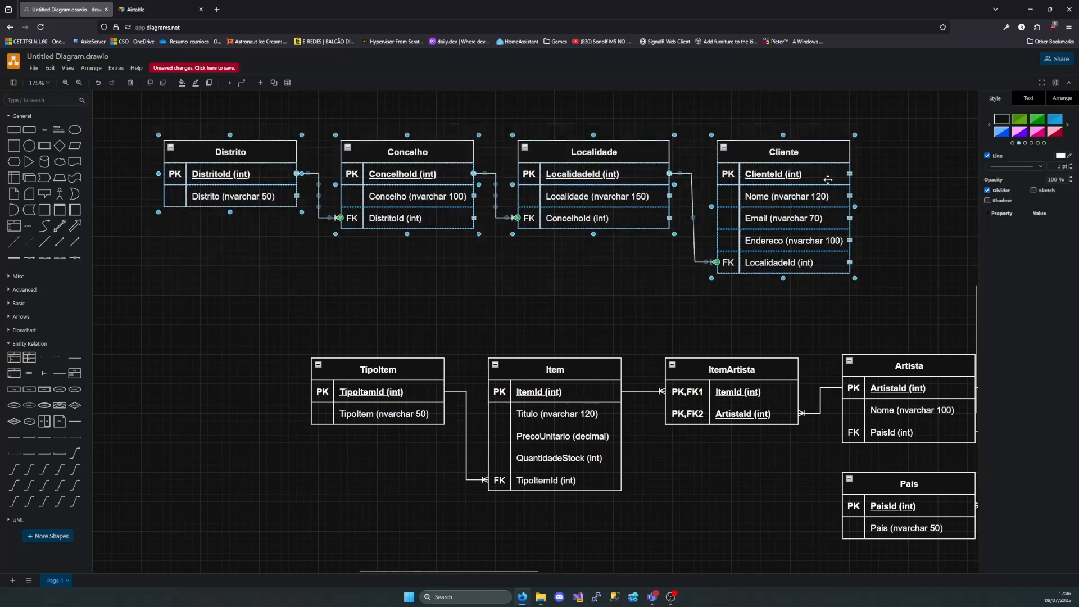
left_click_drag(802, 145, 920, 107)
scroll(897, 235, "up", 2)
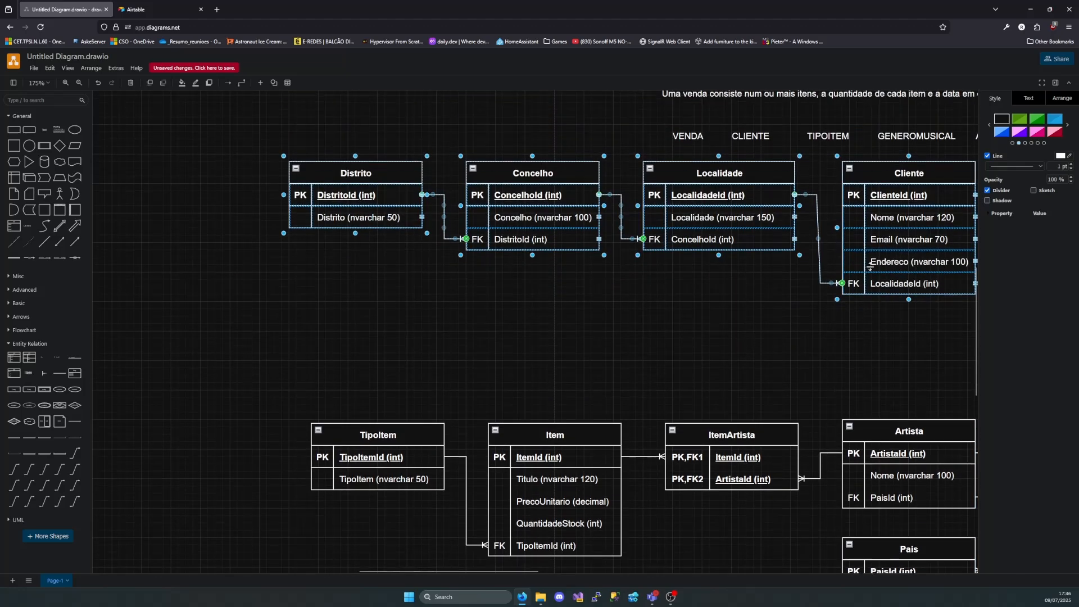
Move the whole lower group of tables, from TipoItem to GeneroMusical, down to widen the gap beneath Cliente
scroll(806, 290, "right", 4)
scroll(816, 395, "down", 2)
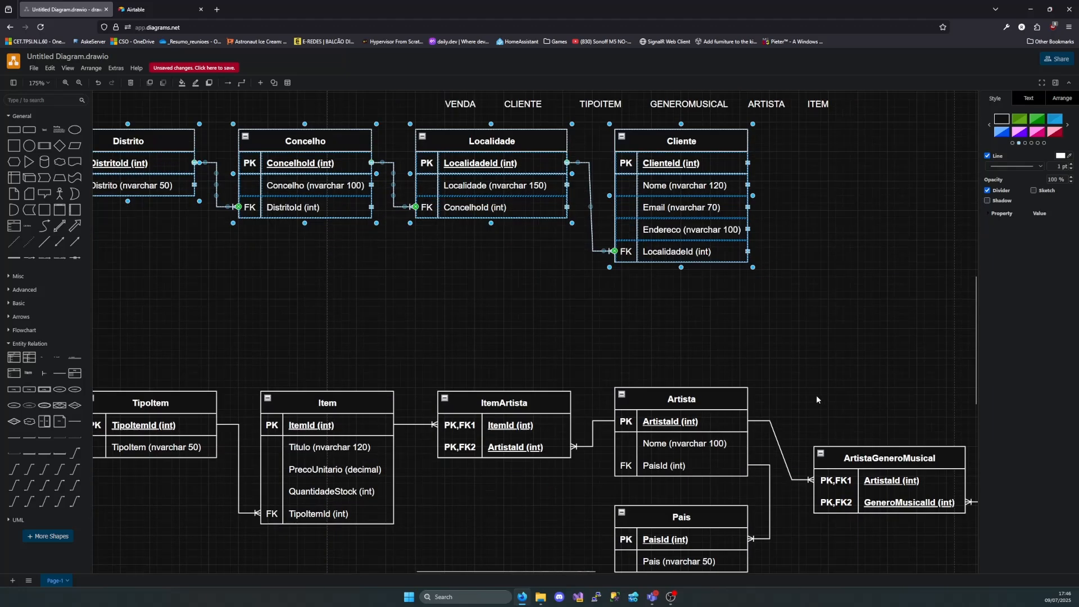
scroll(506, 371, "left", 2)
left_click_drag(150, 346, 932, 556)
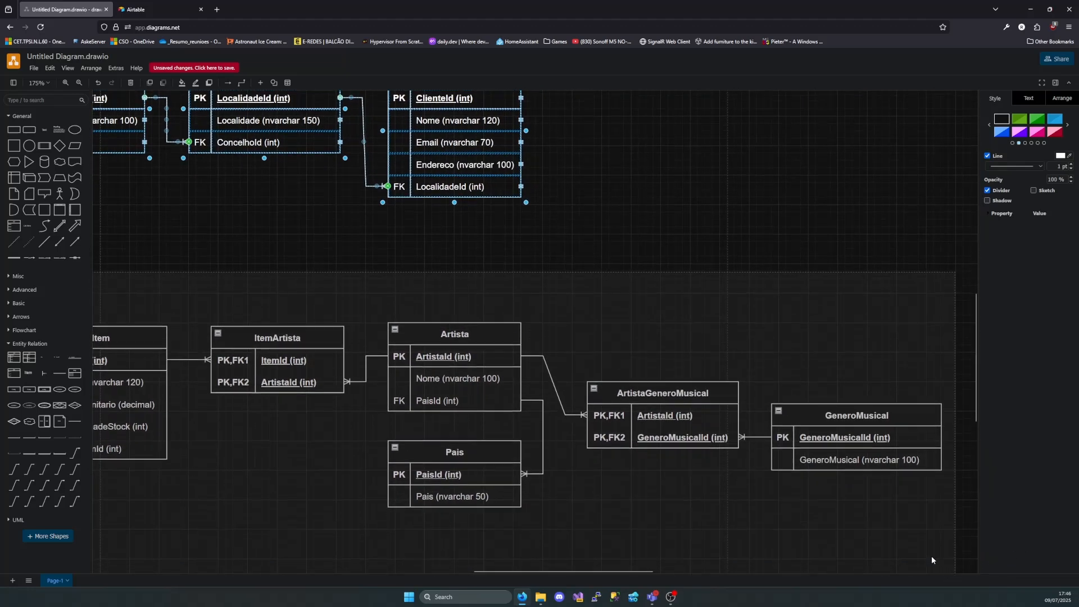
left_click_drag(642, 390, 642, 456)
scroll(554, 373, "up", 2)
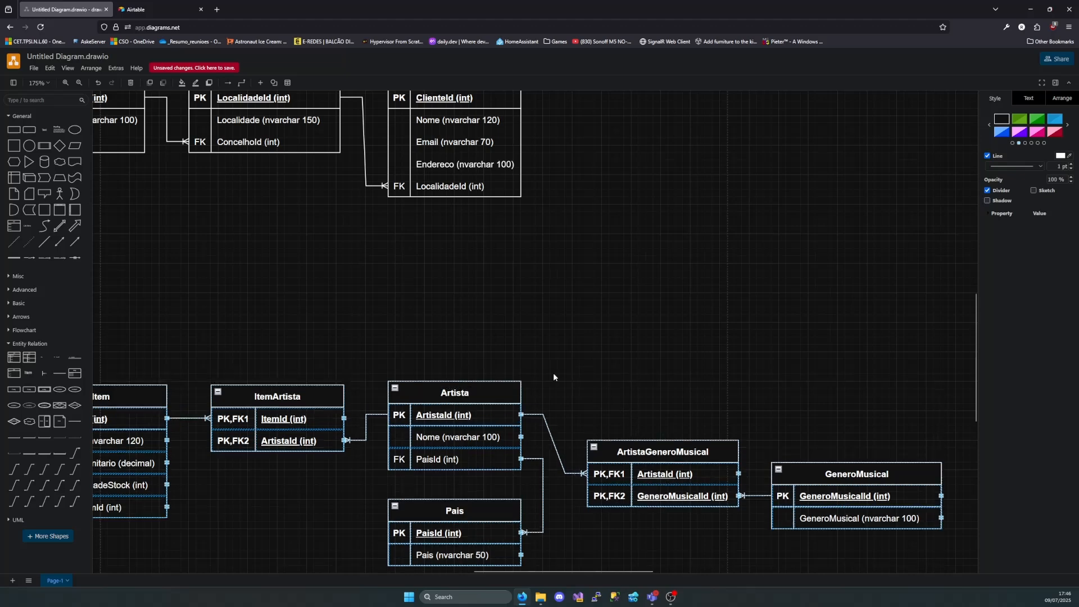
scroll(460, 373, "left", 8)
scroll(487, 382, "up", 1)
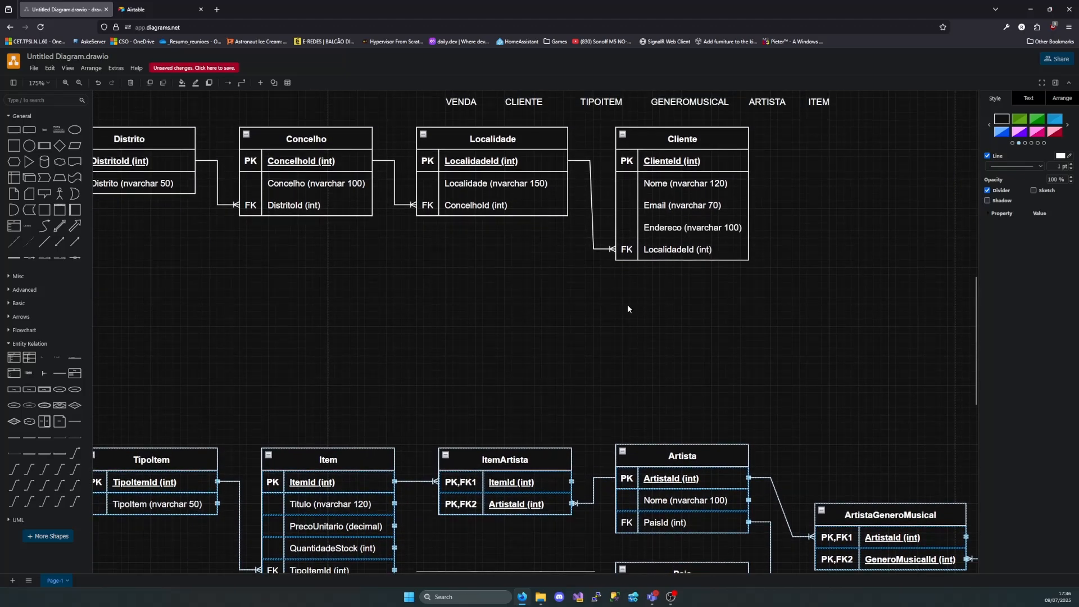
left_click(685, 313)
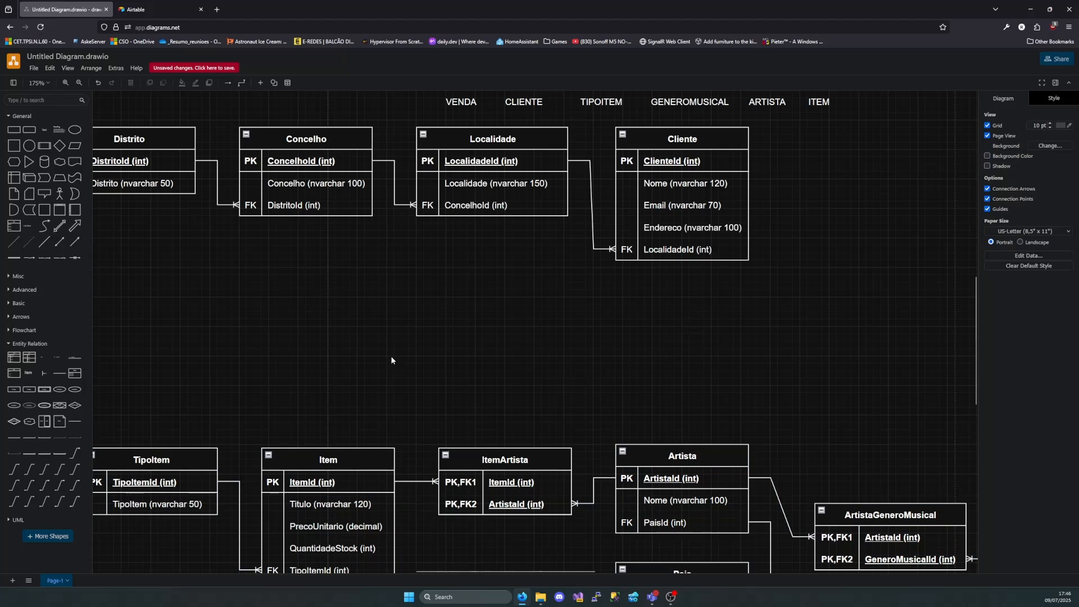
Add a table with a two-column composite key between Cliente and Artista and name it ClienteArtistaFavorito
left_click_drag(31, 358, 617, 292)
key("F2")
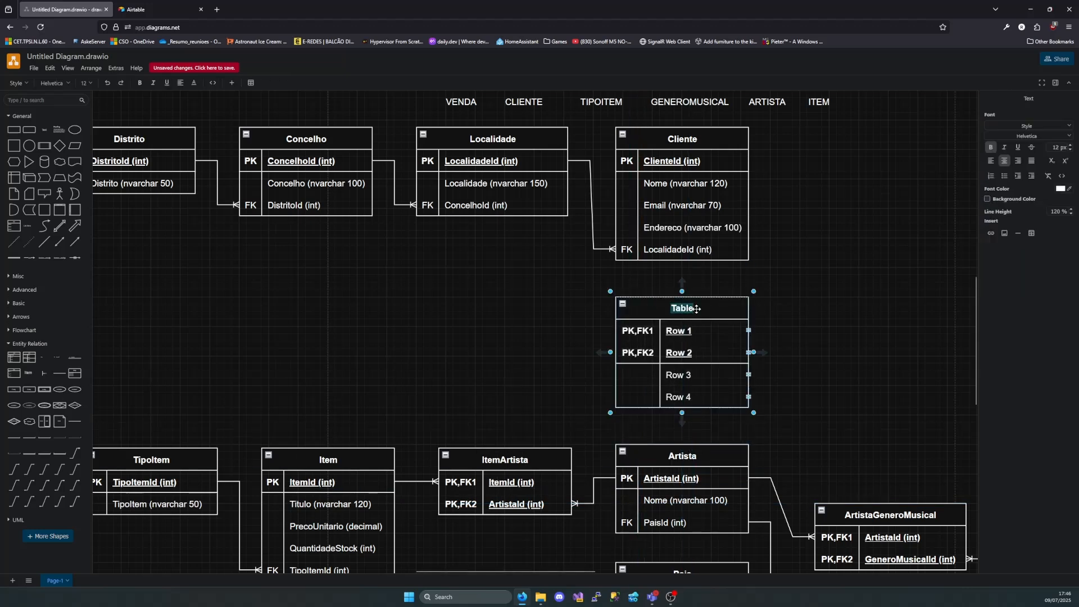
key("BackSpace")
type("ClienteArtista")
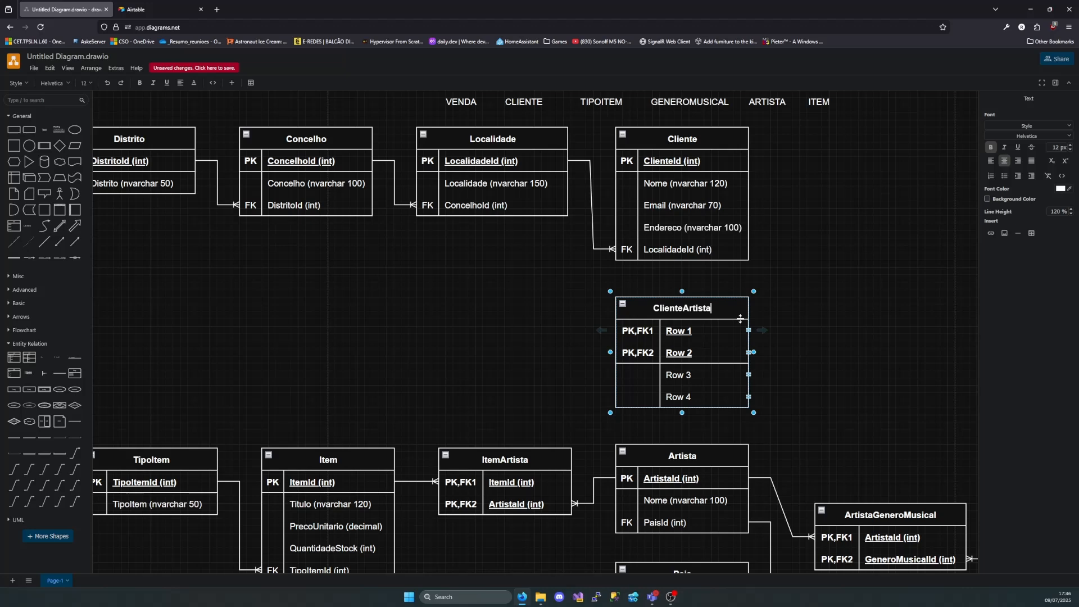
type("Favorit")
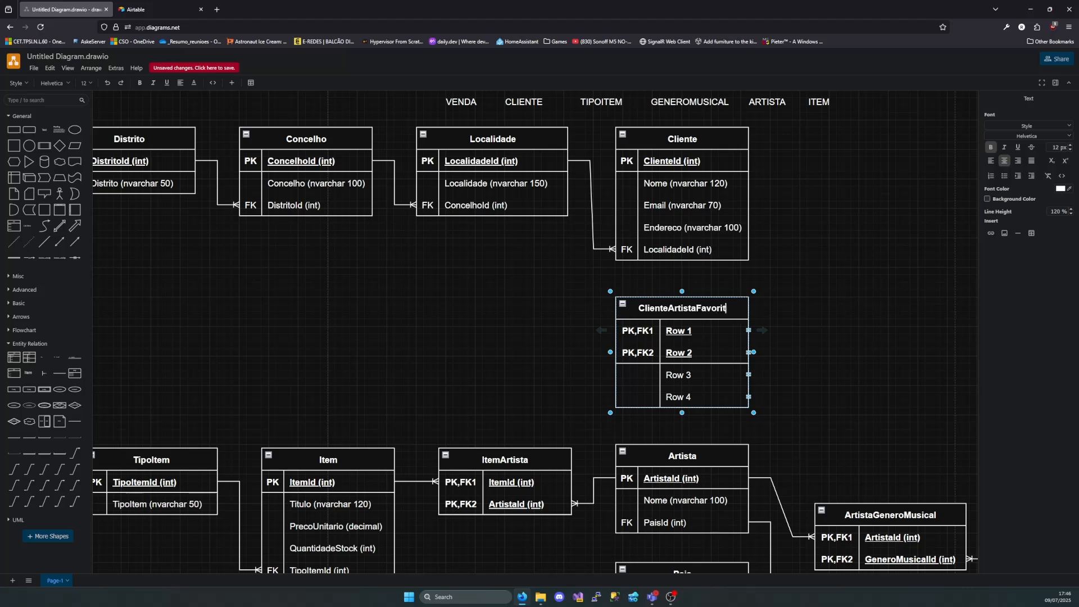
type("o")
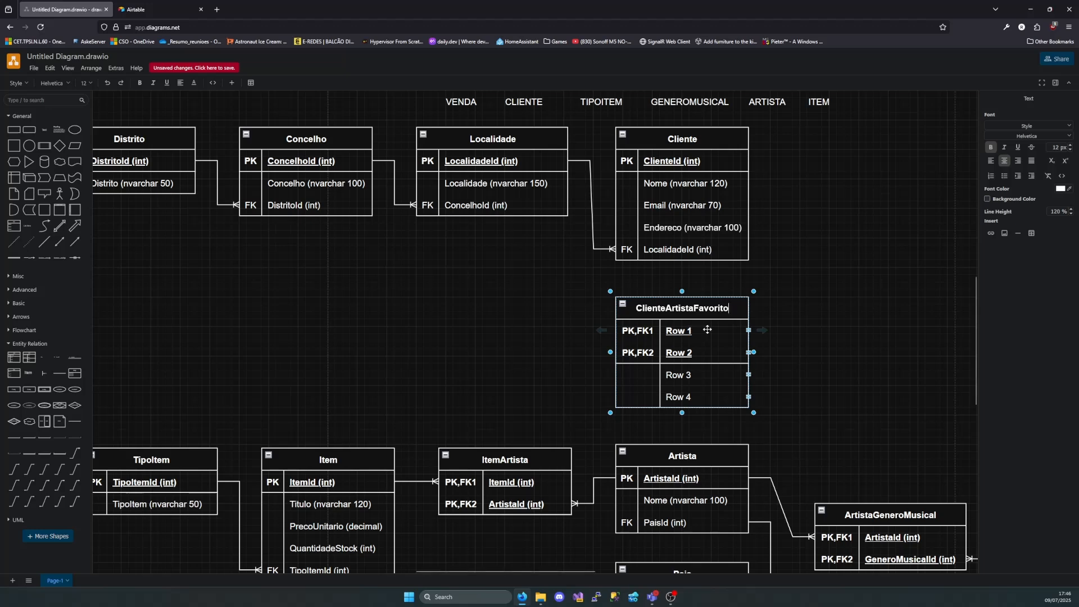
left_click(777, 302)
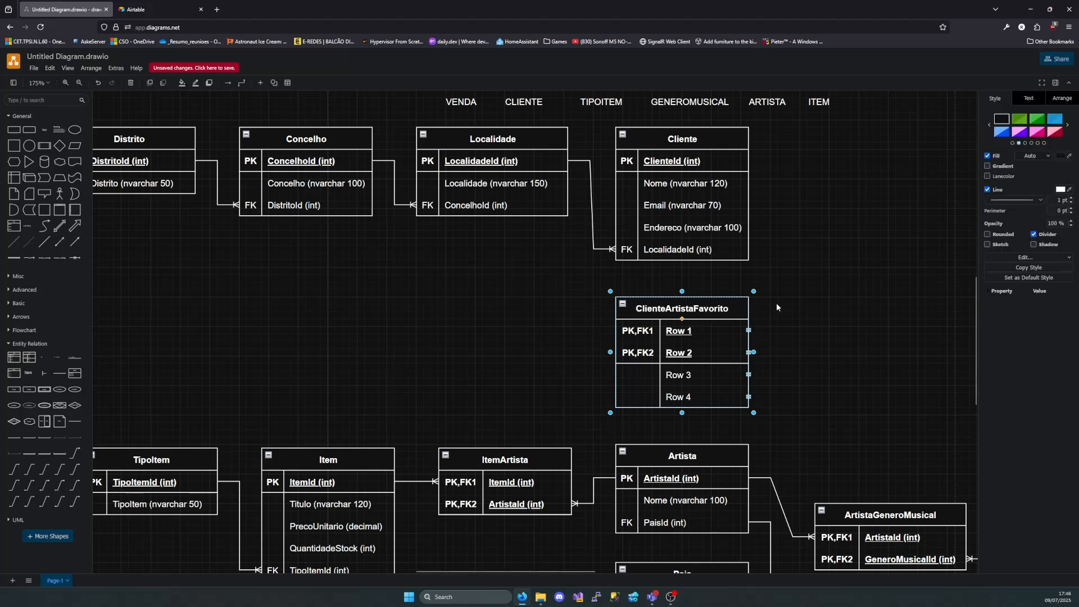
Name the two key columns of ClienteArtistaFavorito ClienteId (int) and ArtistaId (int)
double_click(693, 331)
type("Client")
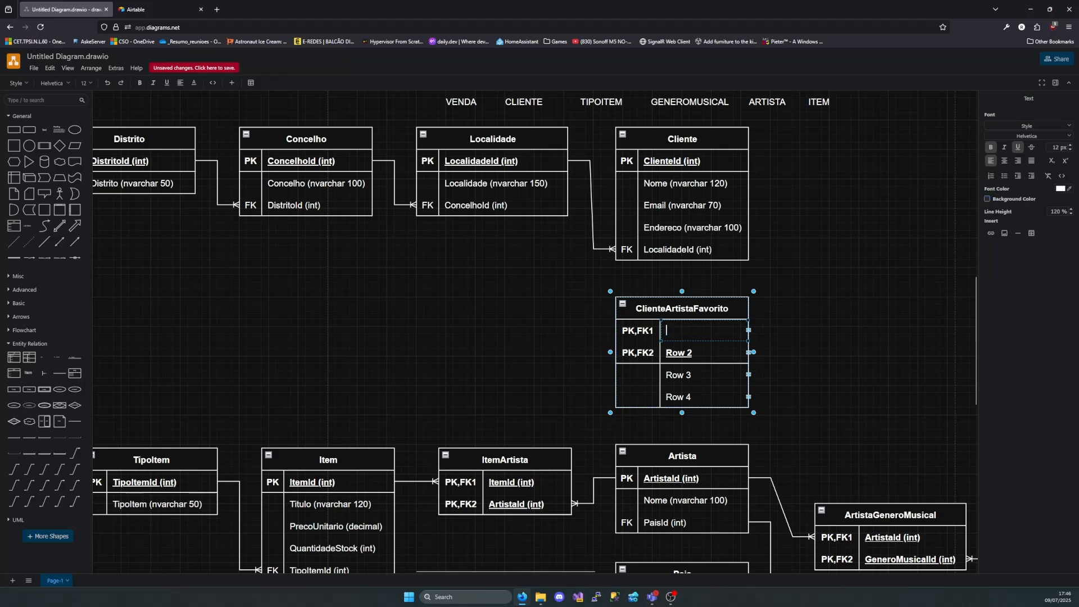
type("eId ")
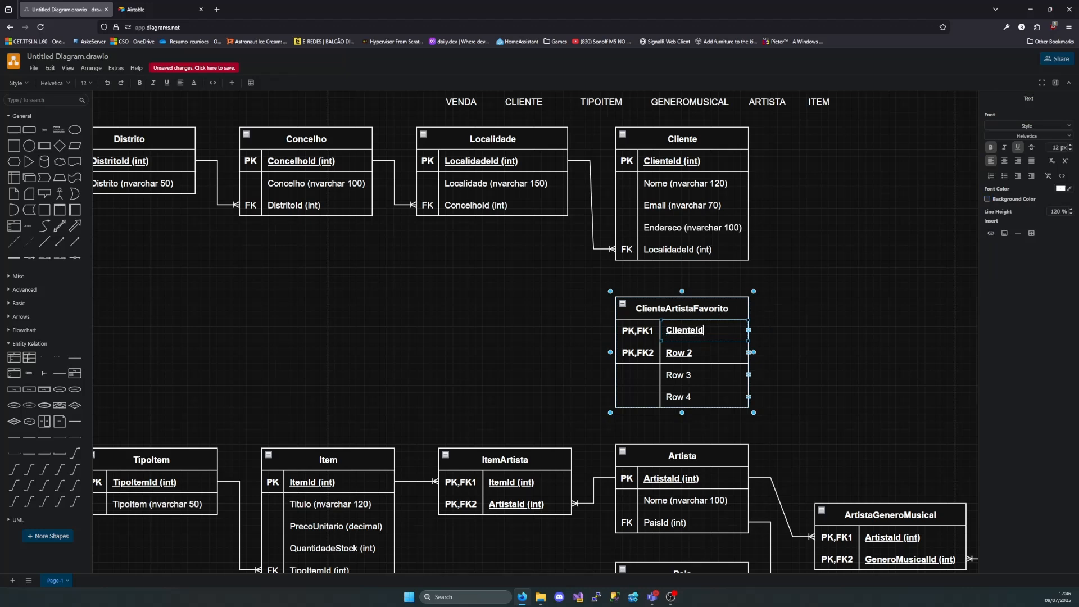
type("()")
type("int")
double_click(694, 351)
key("BackSpace")
type("Art")
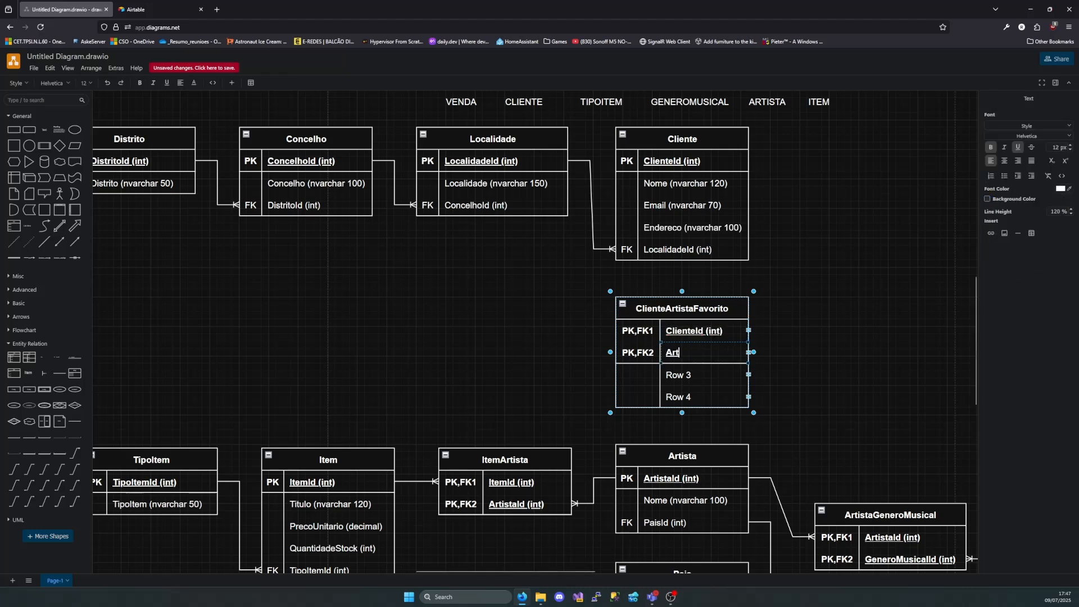
type("istaId")
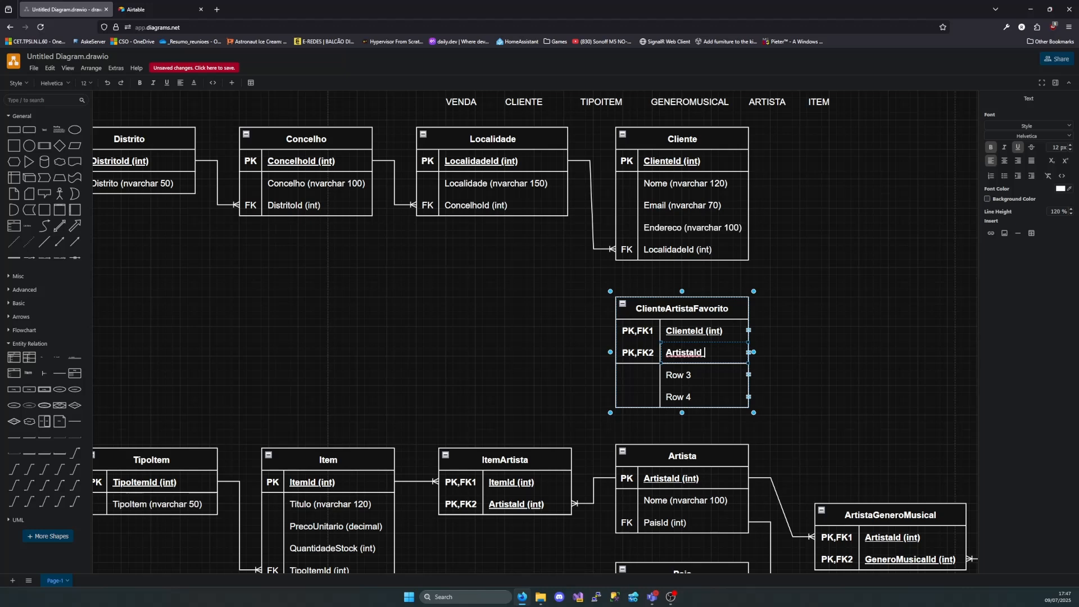
type(" (int")
left_click(793, 380)
Delete the unused Row 3 and Row 4 from ClienteArtistaFavorito and move the table slightly down
left_click(714, 376)
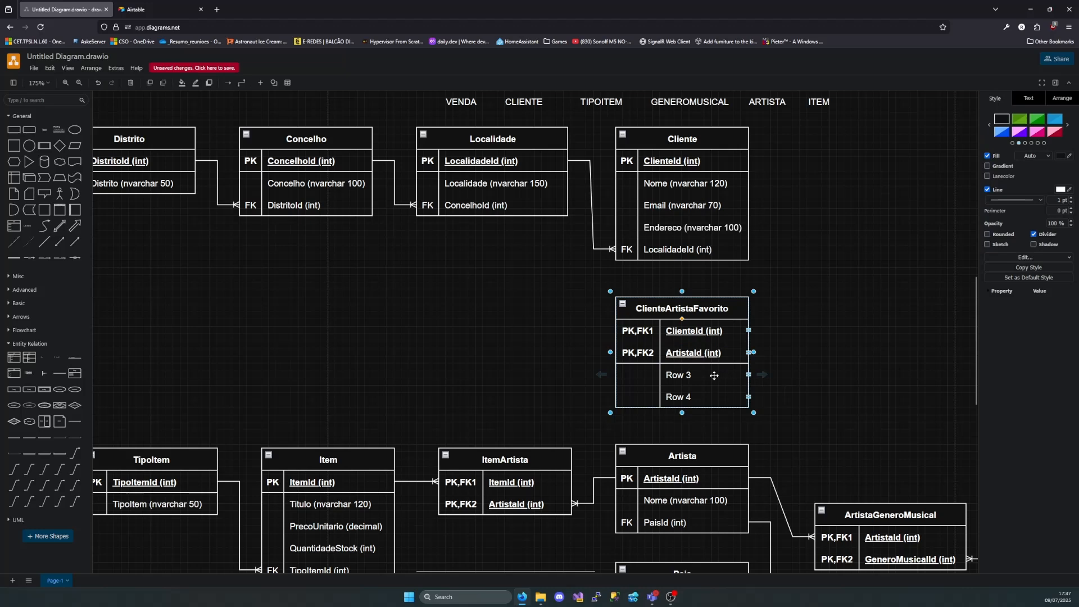
left_click(746, 374)
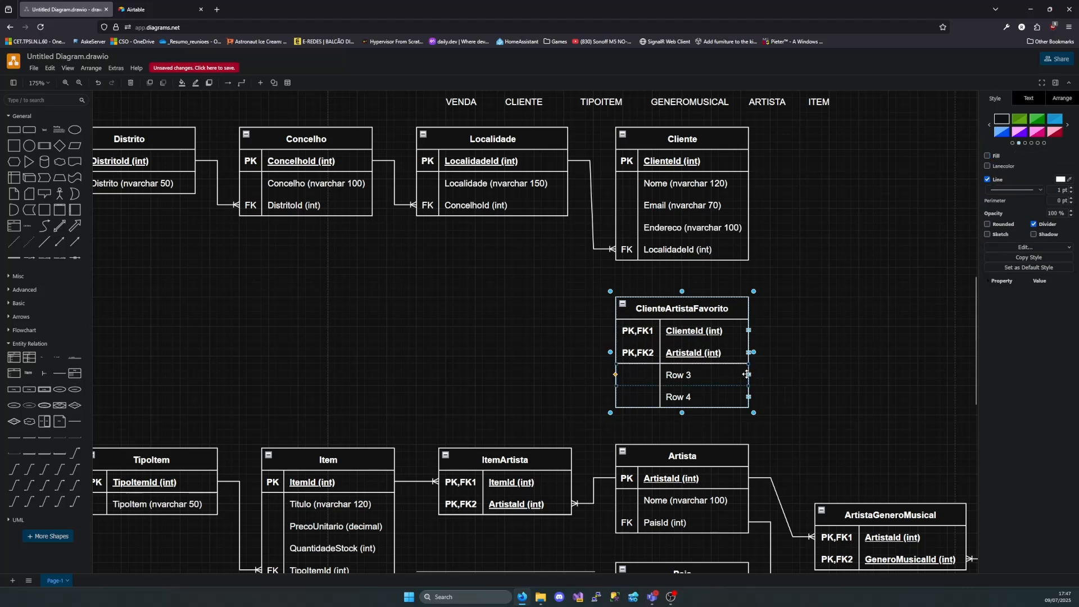
key("Delete")
left_click(748, 375)
left_click(748, 375)
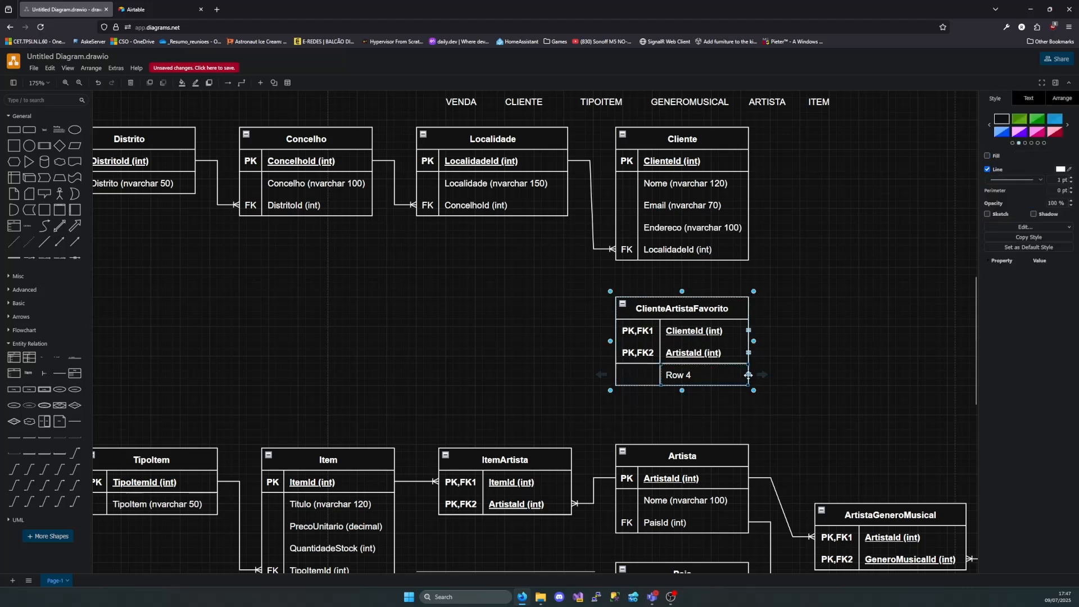
key("Delete")
left_click_drag(710, 313, 711, 336)
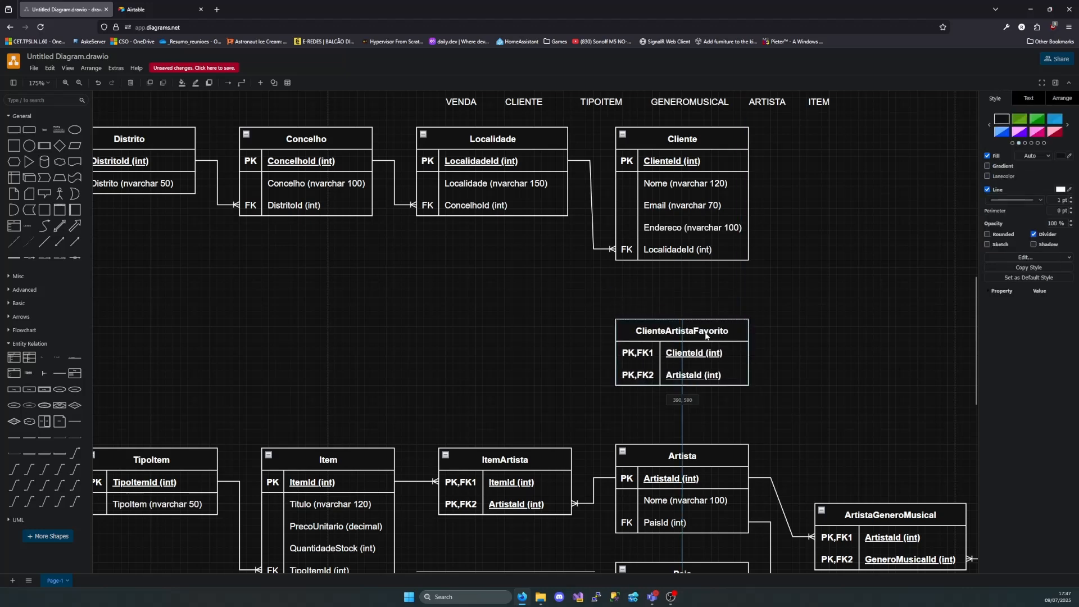
left_click(806, 358)
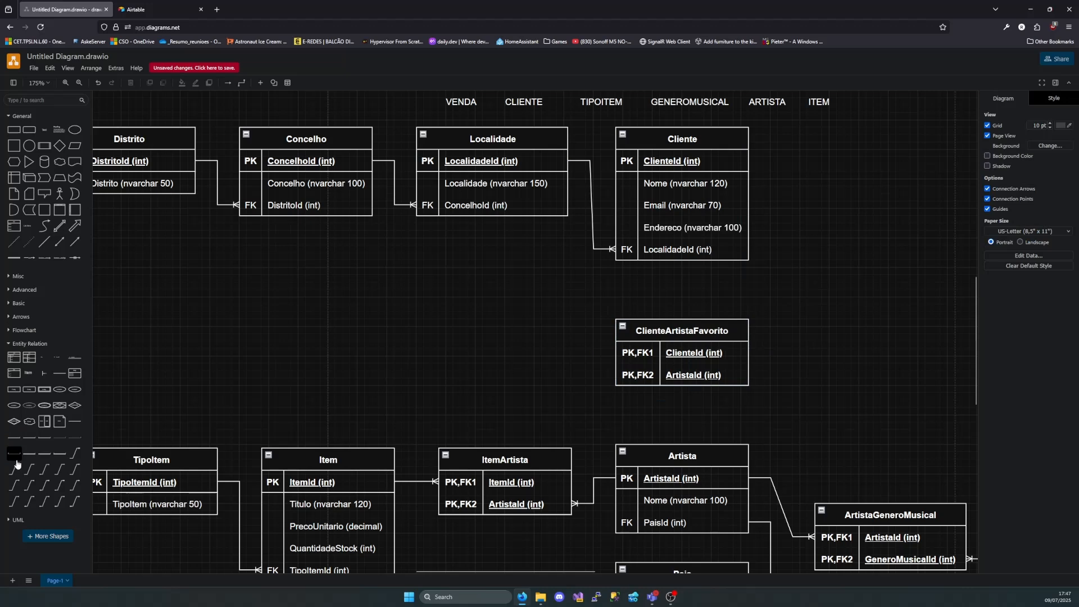
Connect ArtistaId in Artista to ArtistaId in ClienteArtistaFavorito with a relationship line whose many end is at ClienteArtistaFavorito
mouse_move(15, 471)
left_click_drag(15, 475, 445, 349)
left_click_drag(412, 388, 749, 479)
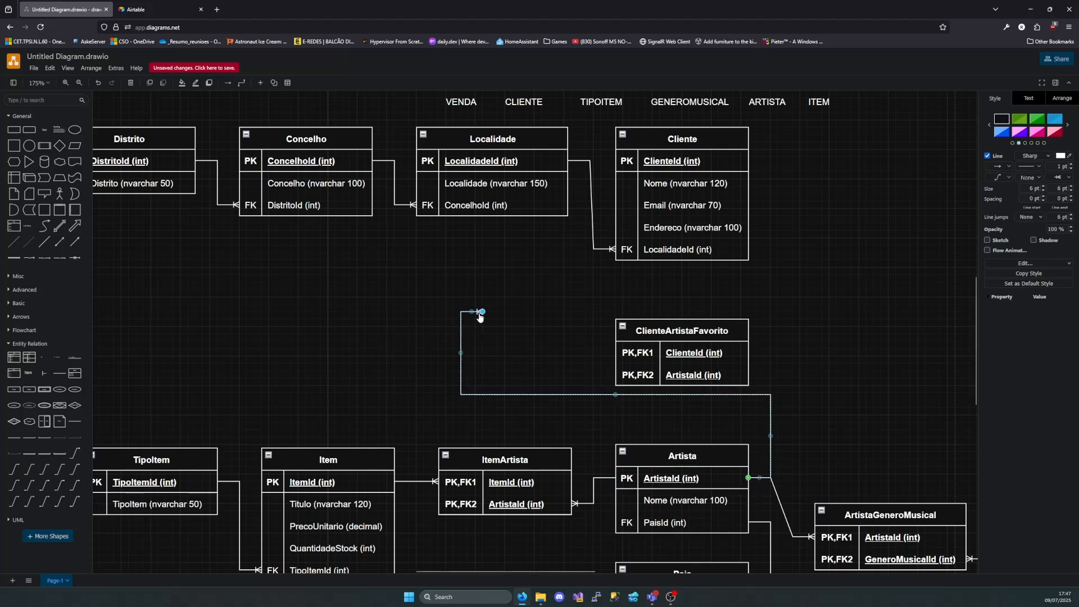
left_click_drag(482, 313, 756, 380)
left_click(816, 342)
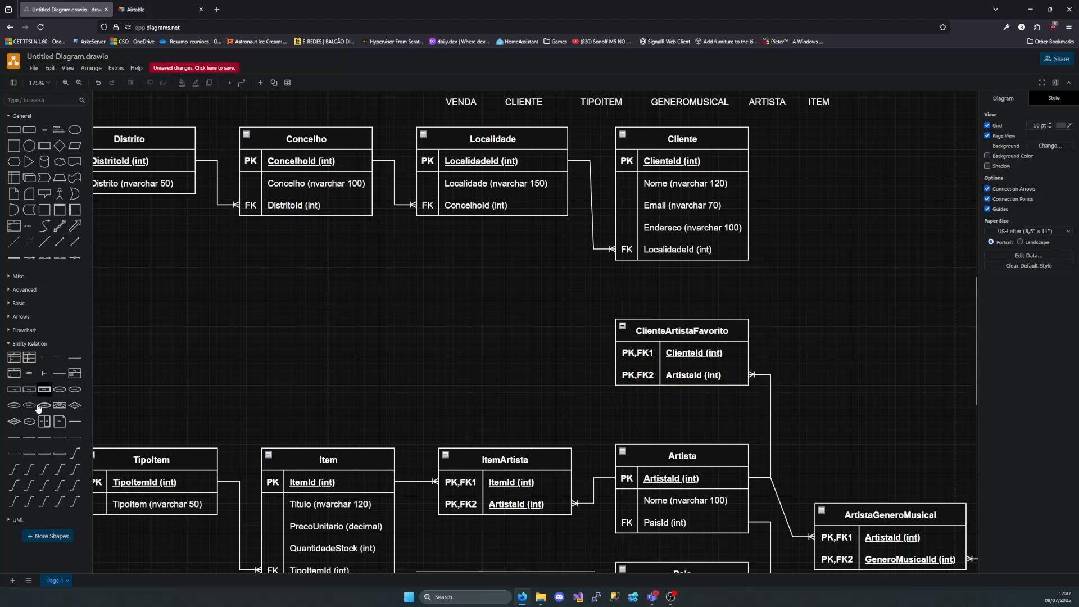
Connect ClienteId in Cliente to ClienteId in ClienteArtistaFavorito with a relationship line whose many end is at ClienteArtistaFavorito
left_click_drag(17, 476, 804, 245)
left_click_drag(801, 320, 749, 162)
left_click_drag(873, 245, 749, 354)
left_click(869, 302)
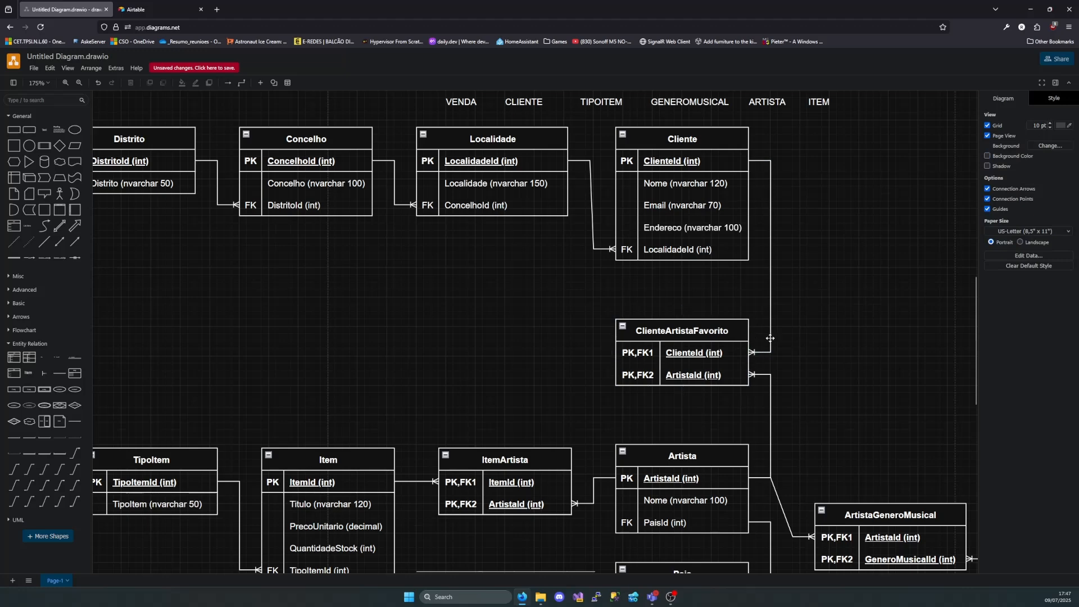
Review the whole diagram, from the item and artist tables to the client tables, and the free space around them
scroll(777, 369, "down", 1)
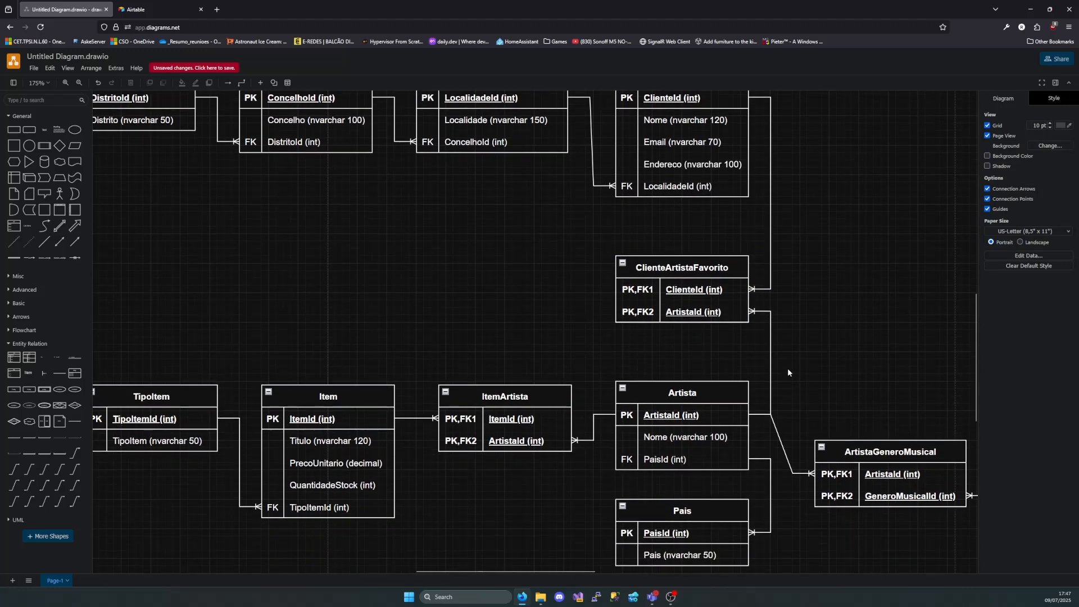
scroll(780, 359, "down", 1)
scroll(763, 336, "right", 2)
scroll(629, 302, "left", 4)
scroll(539, 292, "left", 3)
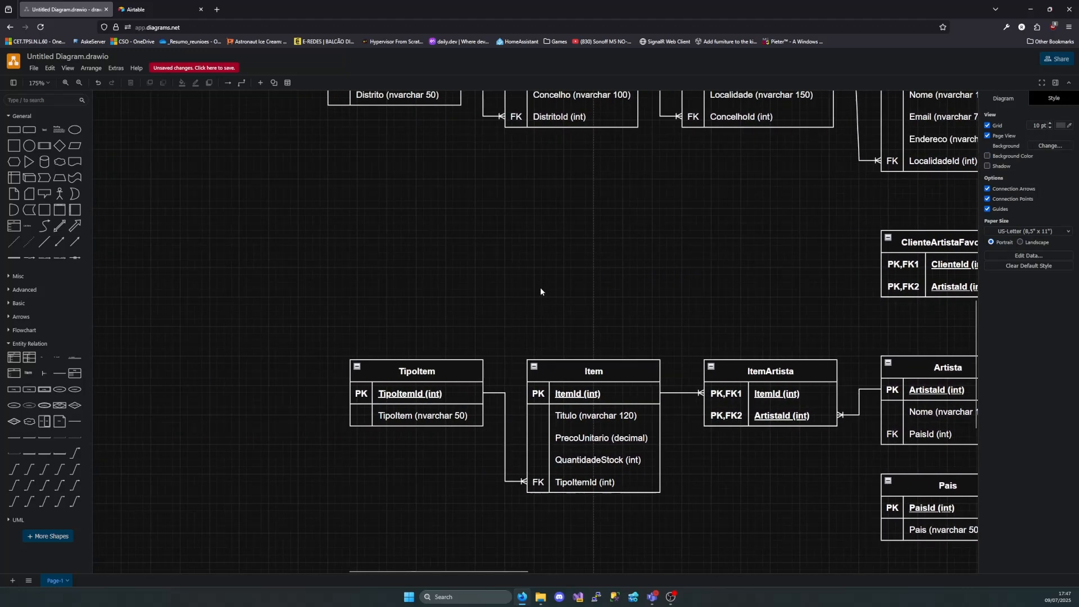
scroll(675, 248, "right", 7)
scroll(691, 214, "right", 3)
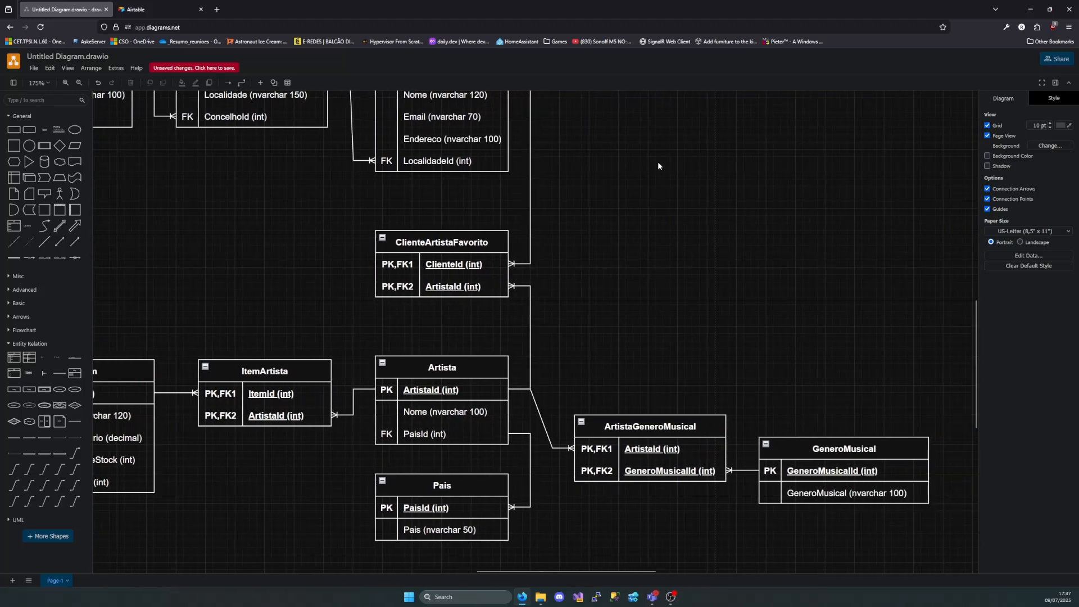
scroll(652, 225, "up", 2)
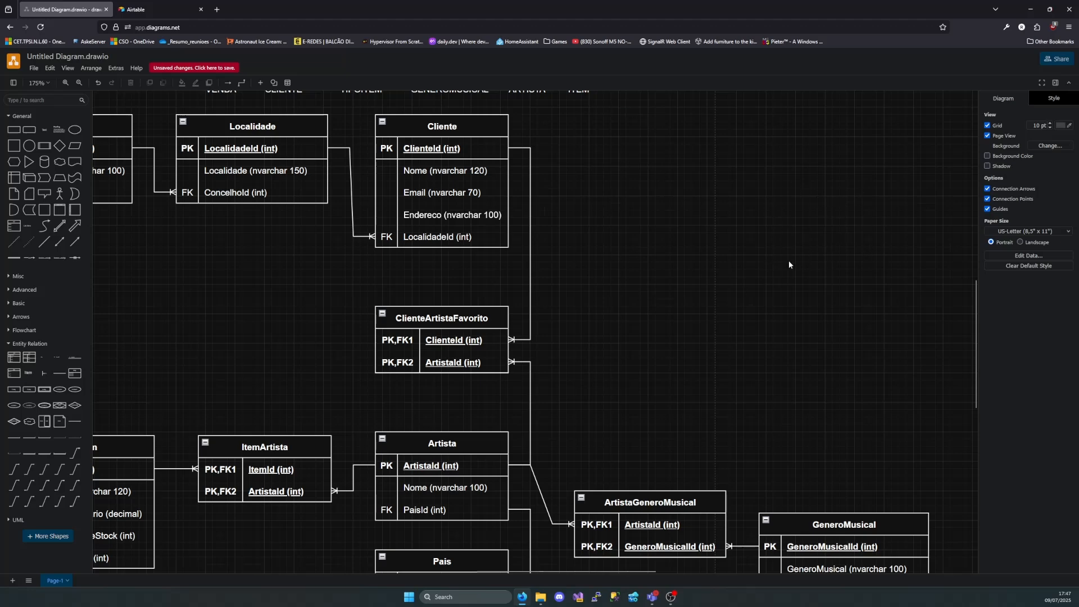
scroll(788, 261, "left", 7)
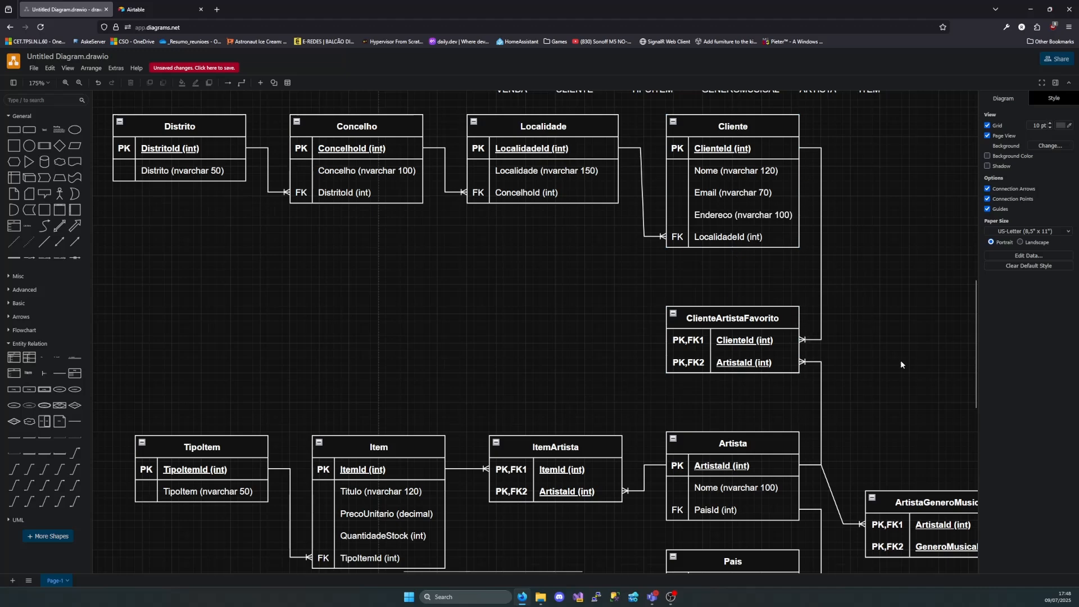
left_click_drag(901, 364, 777, 295)
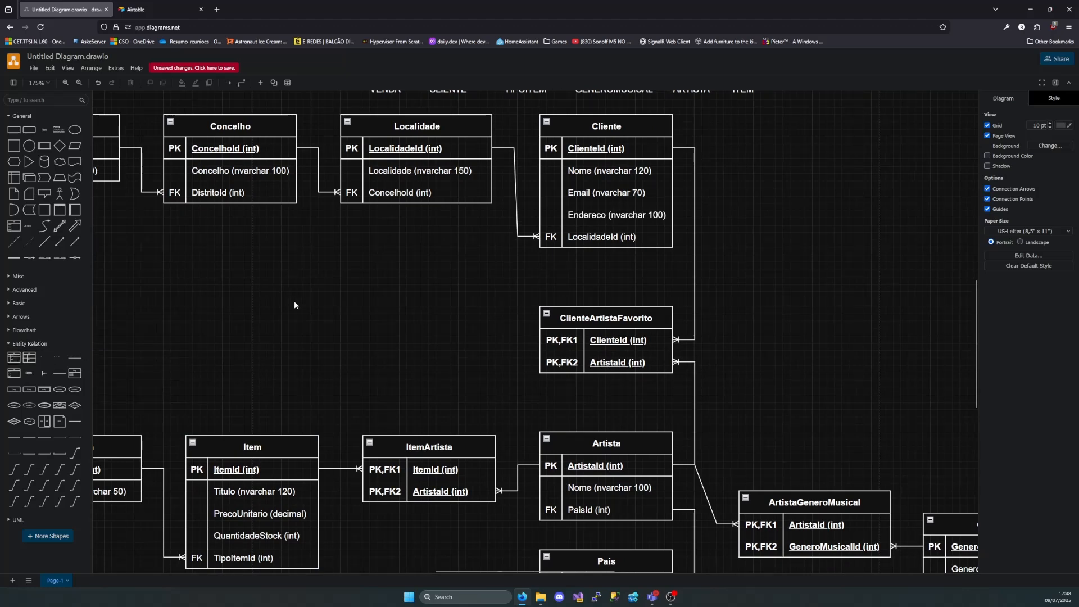
Add a new table with a single primary key to the right of Cliente and name it Venda
scroll(295, 305, "up", 5)
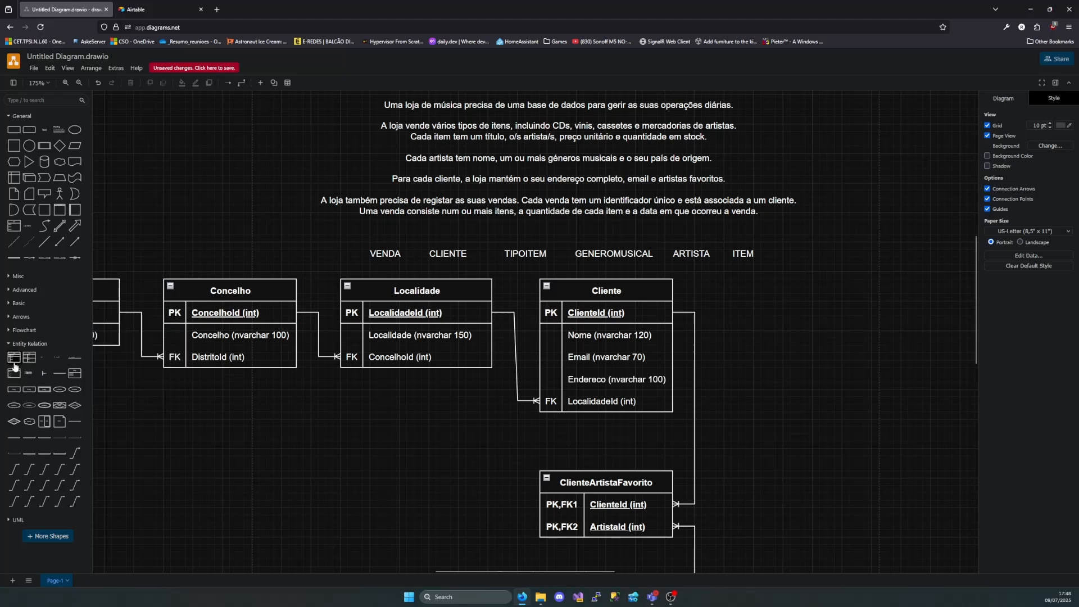
left_click_drag(770, 510, 819, 279)
double_click(905, 288)
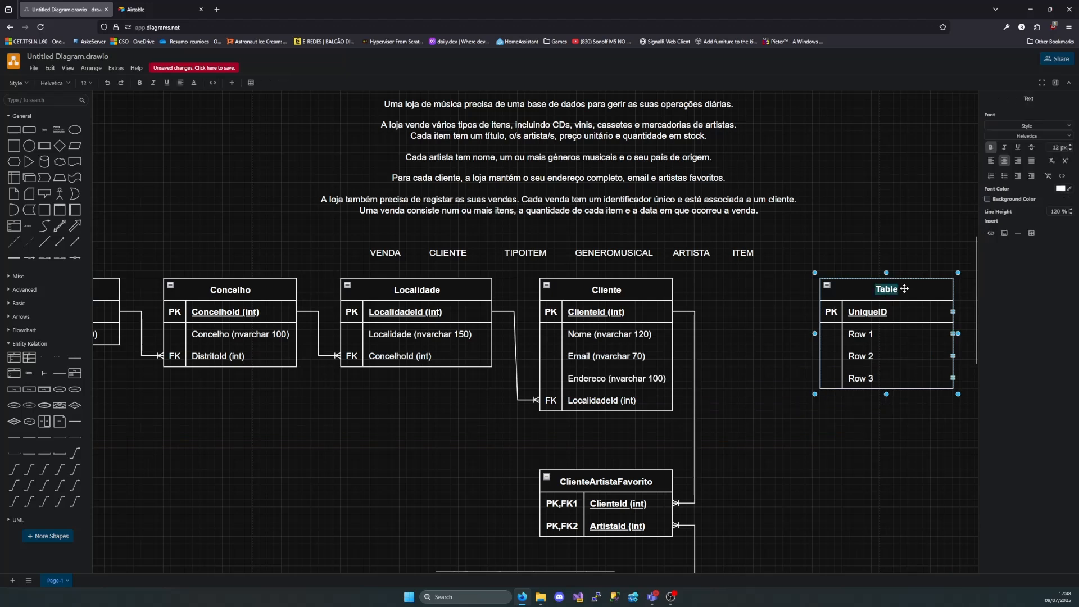
type("Venda")
Name the primary key of the Venda table VendaId (int)
double_click(888, 313)
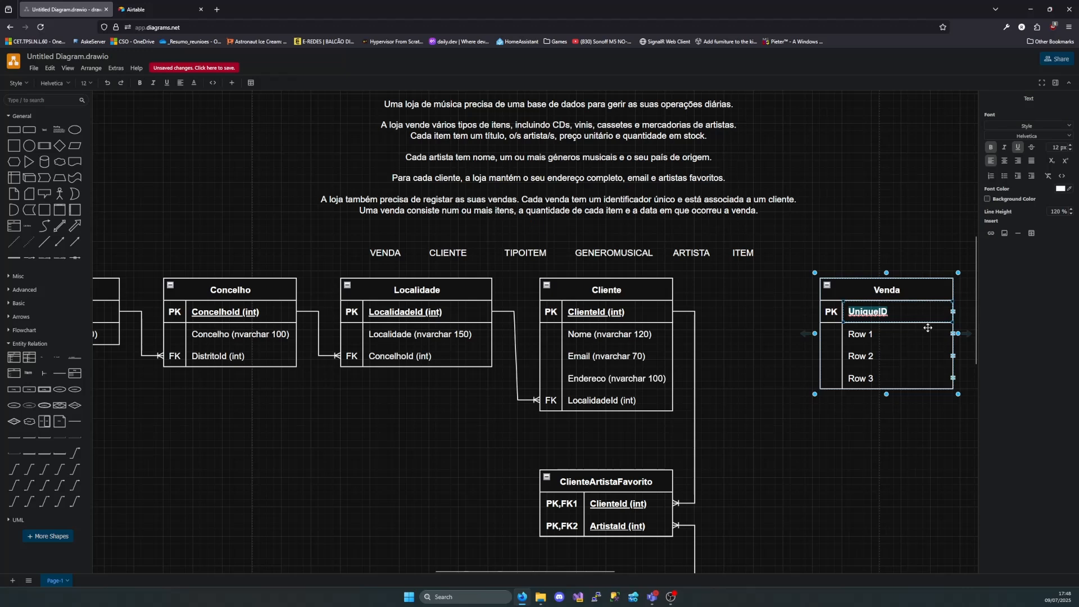
type("Vend")
key("BackSpace")
key("BackSpace")
type("end")
key("BackSpace")
key("BackSpace")
key("BackSpace")
key("BackSpace")
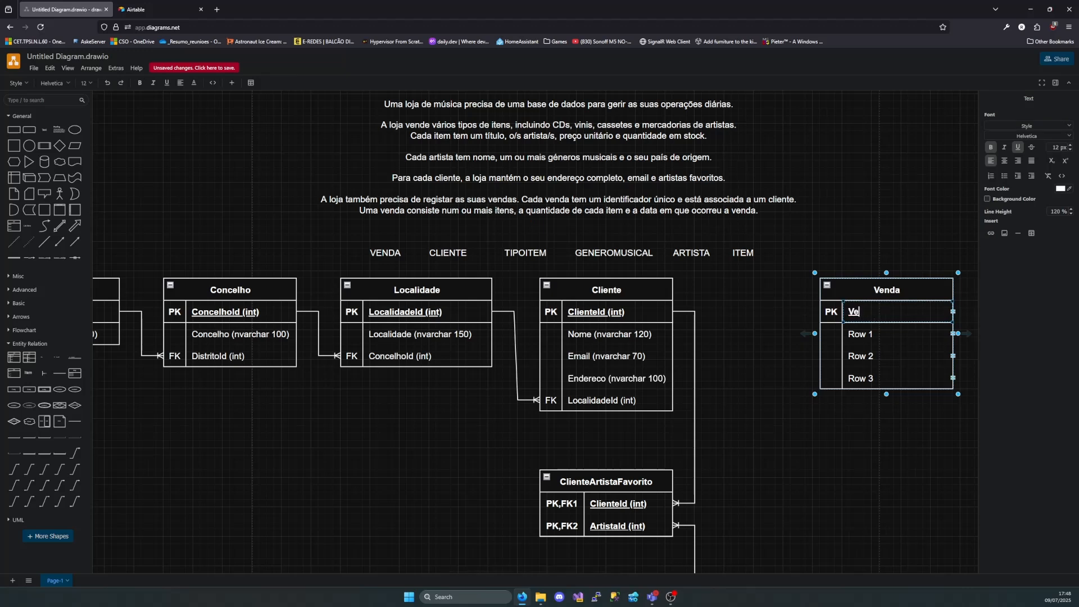
type("endaId ()int")
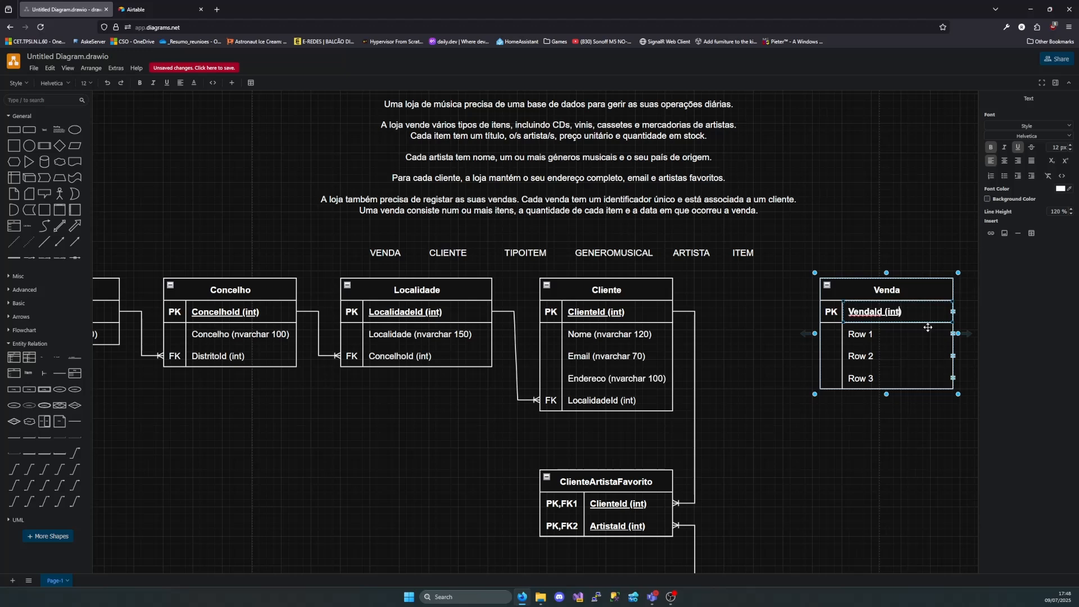
Rename the first attribute row of the Venda table as CodigoVenda
double_click(883, 335)
type("CodigoVenbd")
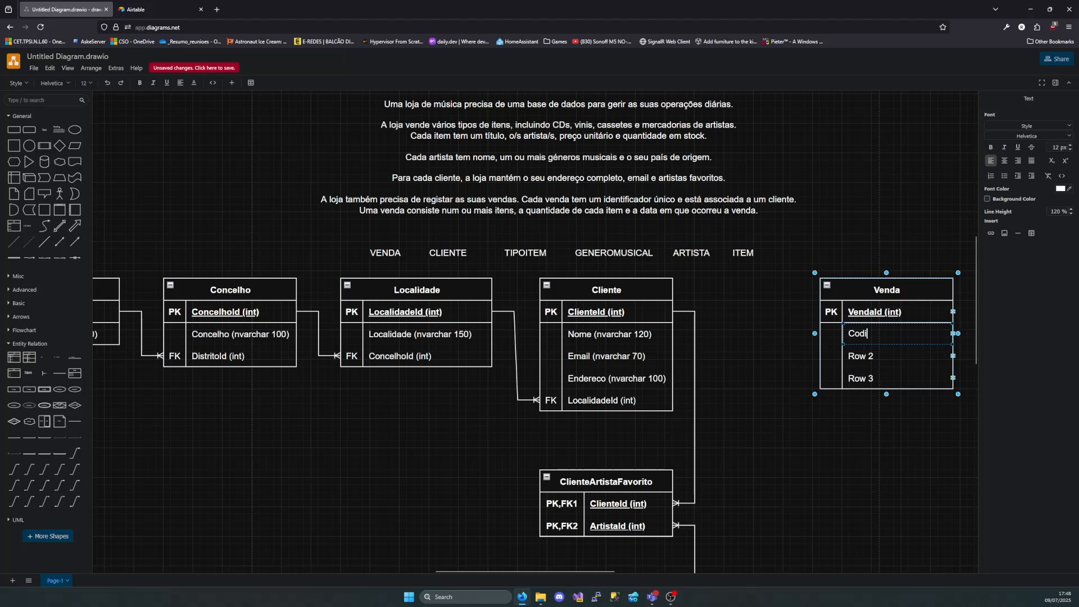
key("BackSpace")
key("BackSpace")
type("da")
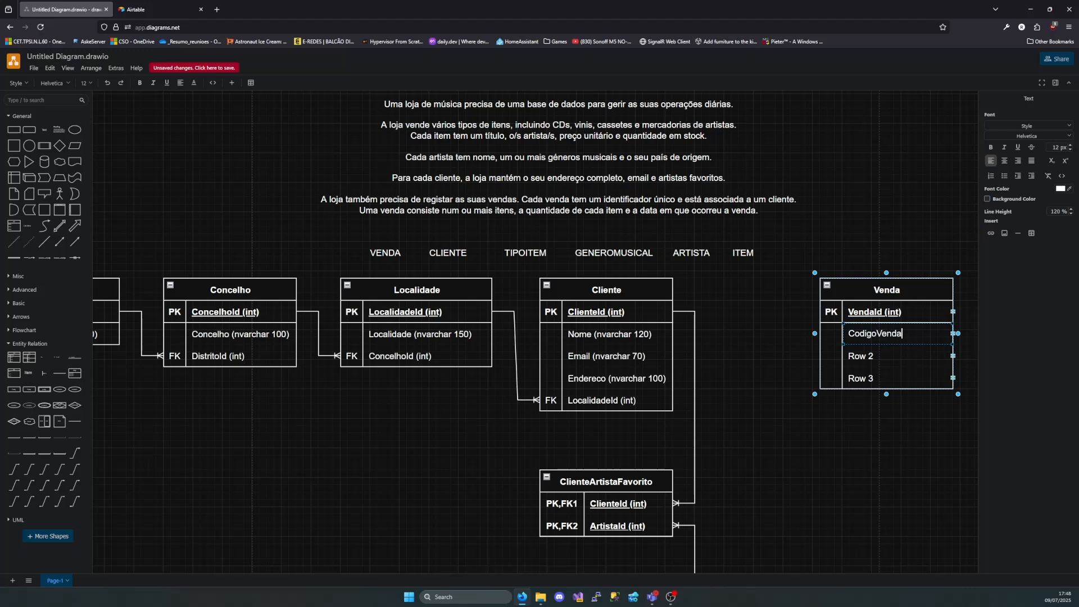
left_click(906, 312)
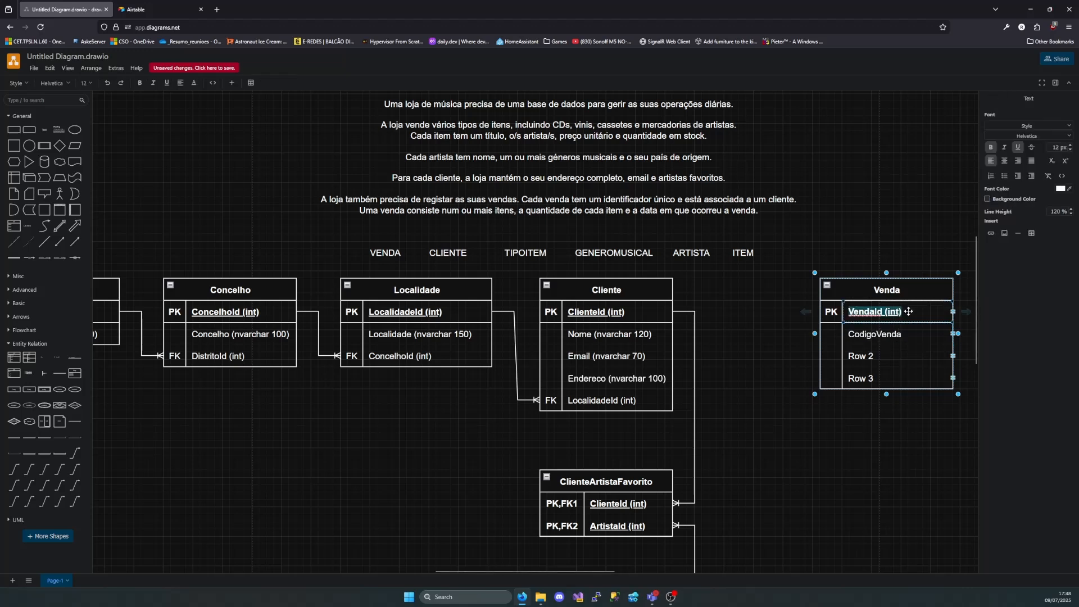
double_click(903, 334)
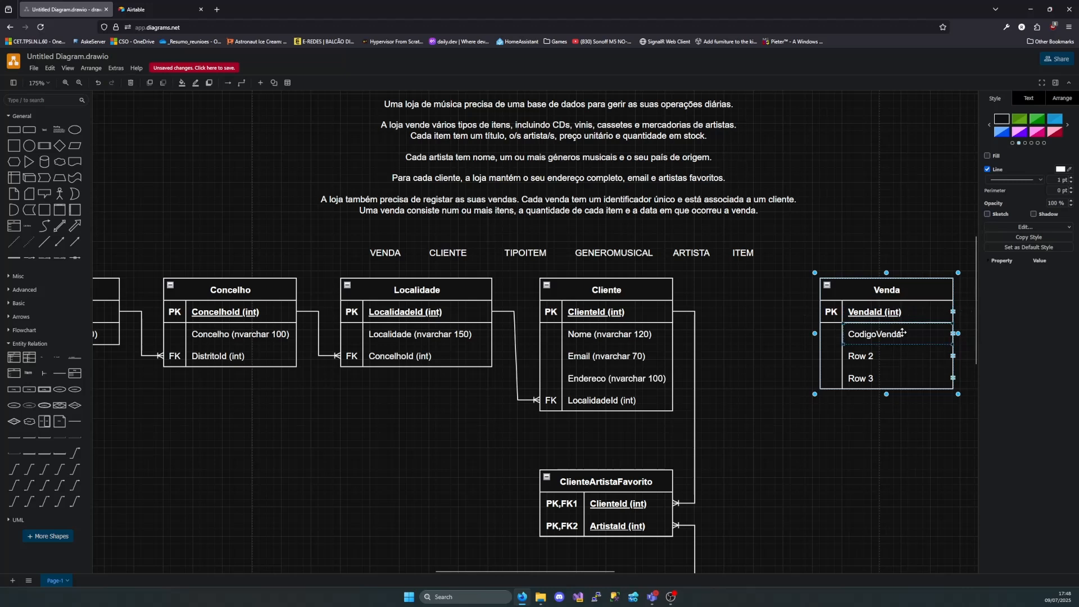
key("Right")
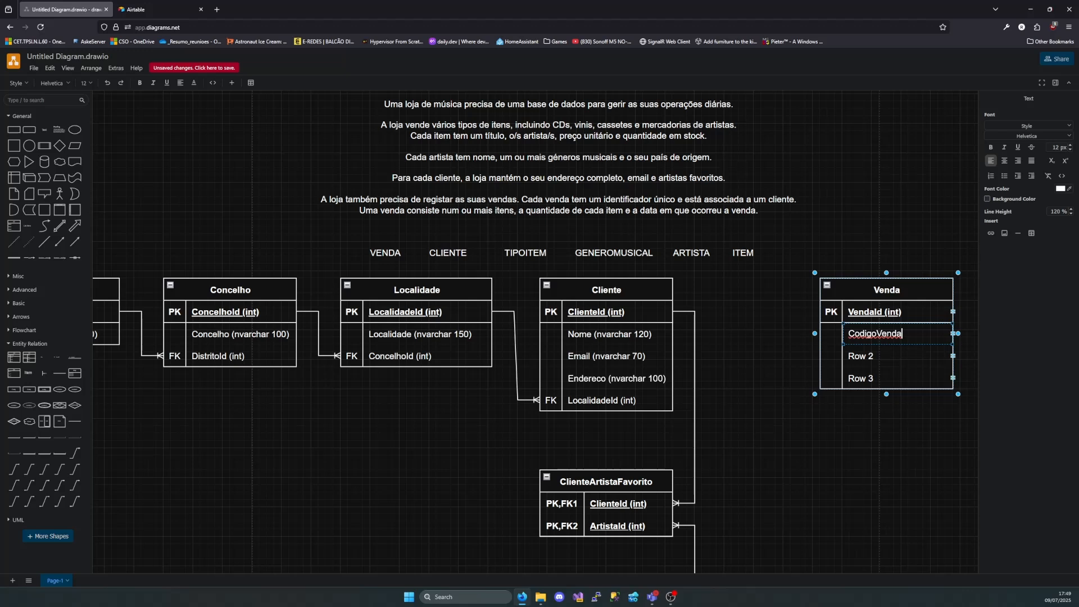
left_click(906, 311)
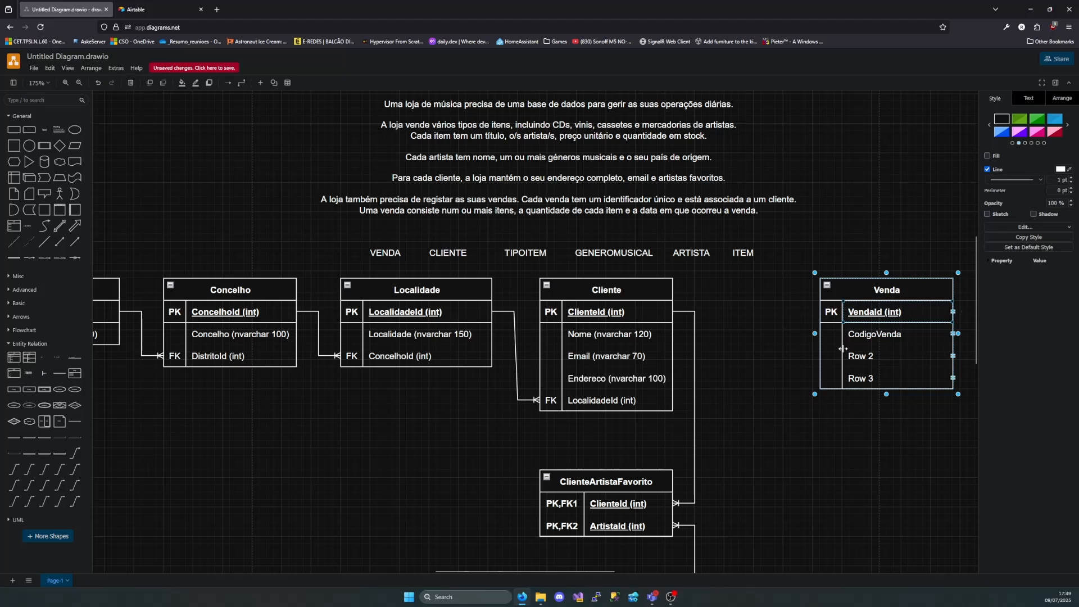
Add the type (nvarchar 30) to CodigoVenda, then widen the Venda table to fit it and shift the table slightly left
double_click(903, 334)
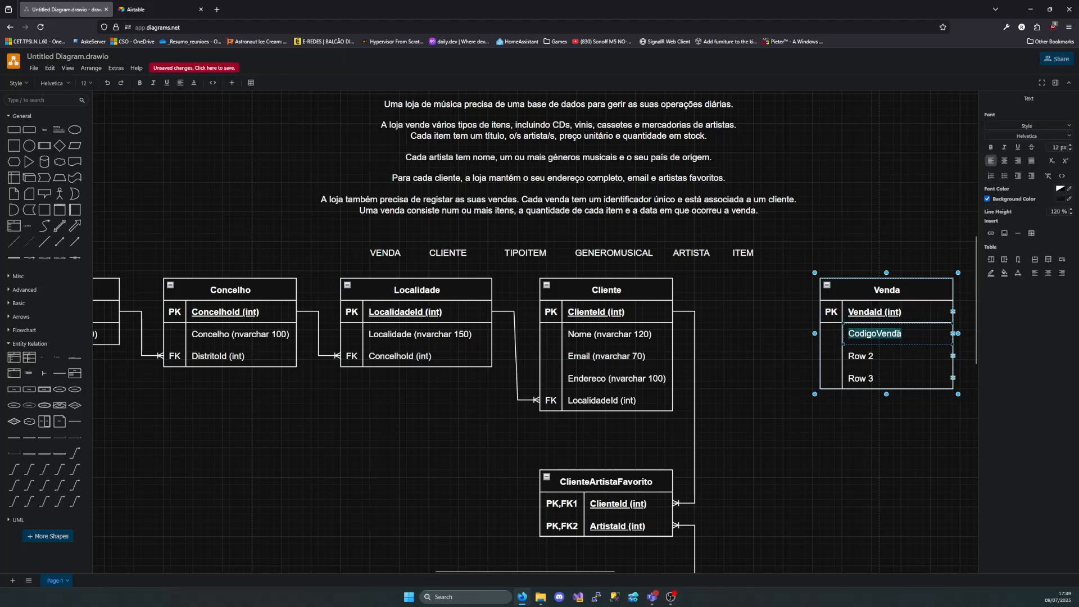
left_click(903, 334)
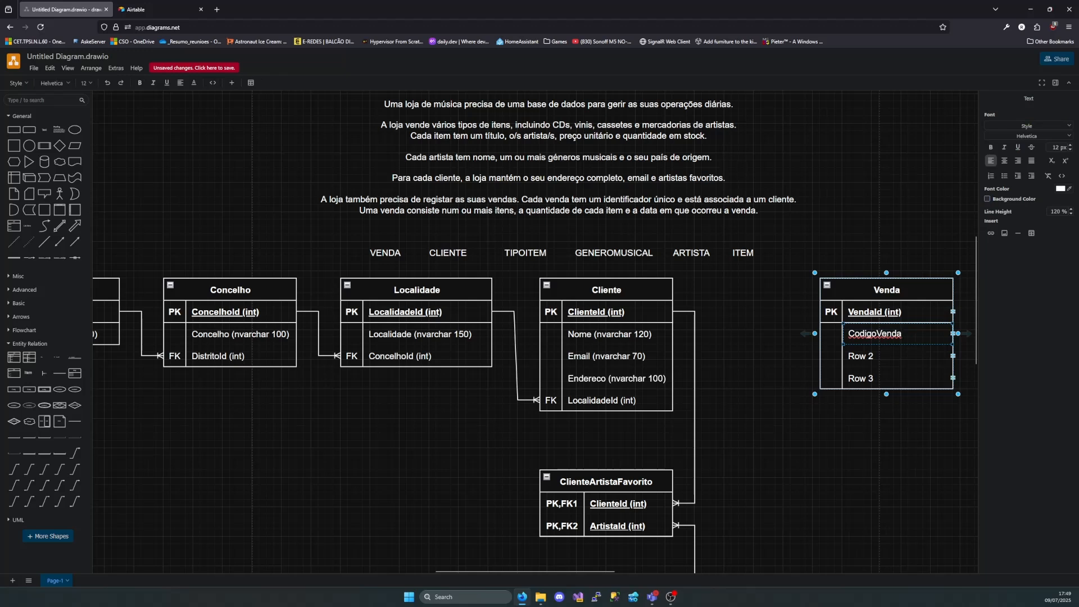
type("(nv")
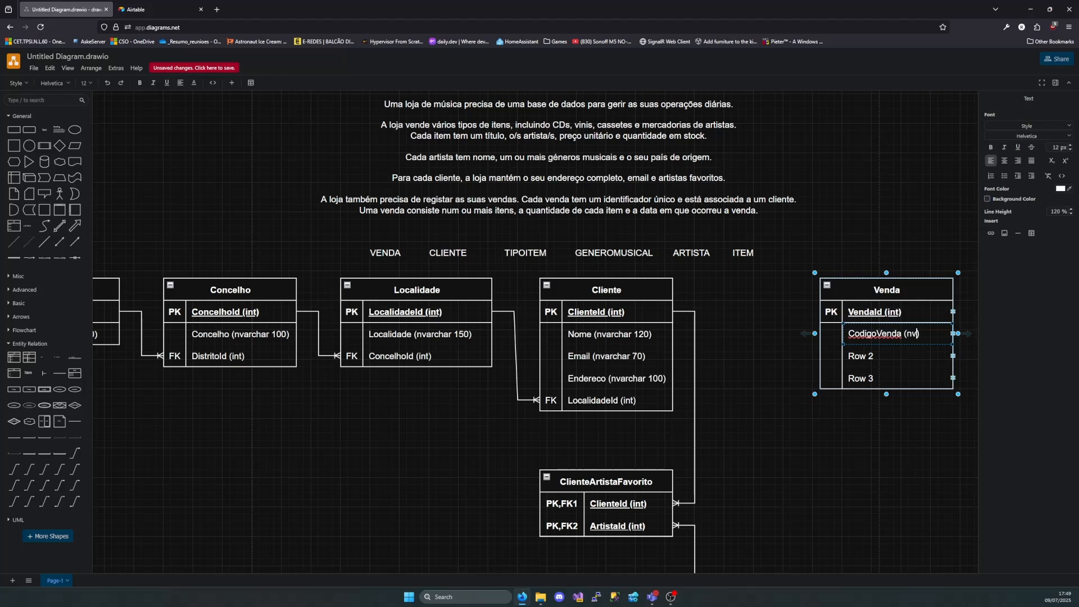
type("archar 30")
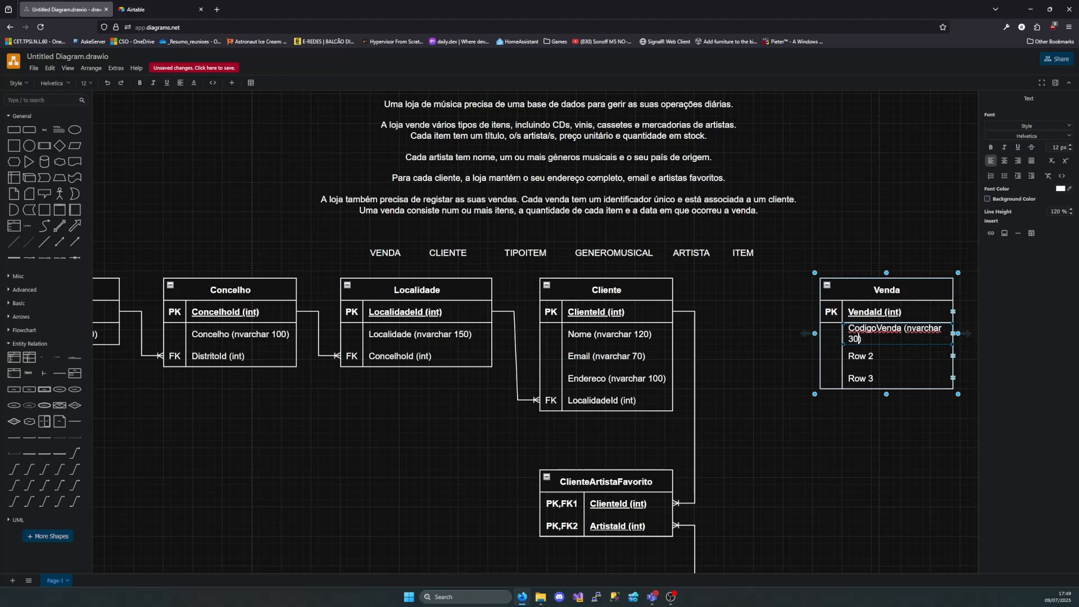
left_click_drag(958, 333, 979, 333)
left_click_drag(902, 283, 872, 284)
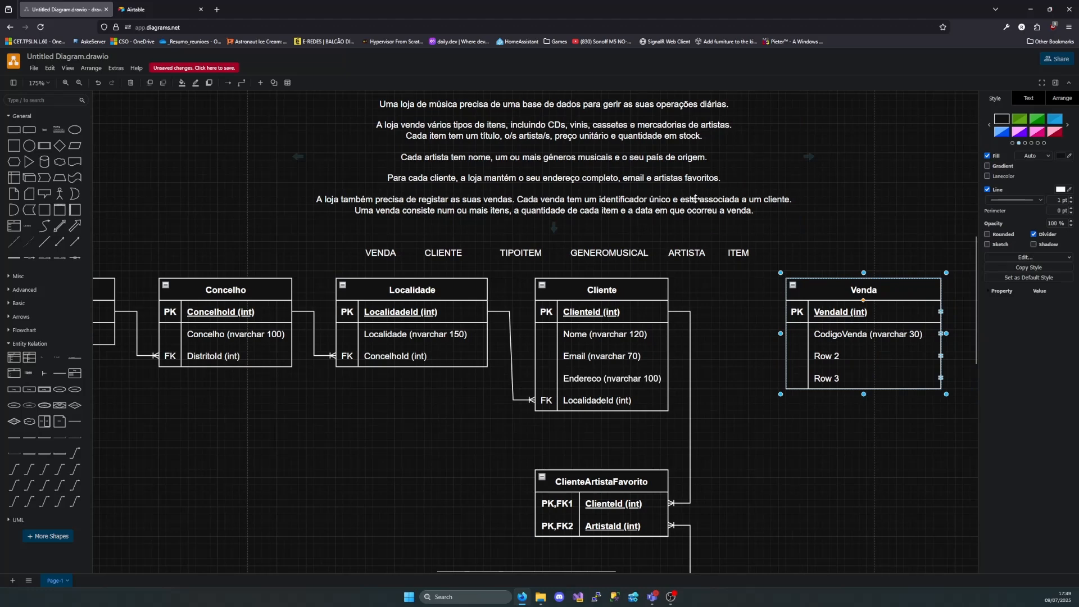
Rename Row 2 of the Venda table as ClienteId (int) and mark it as FK
double_click(843, 356)
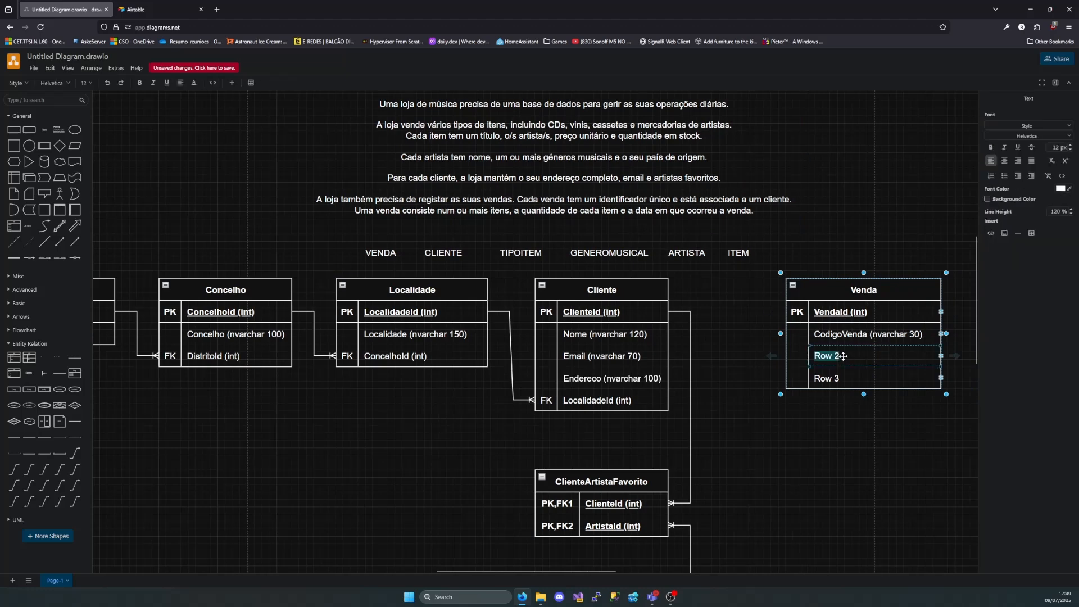
type("ClienteId (int")
double_click(801, 357)
type("F")
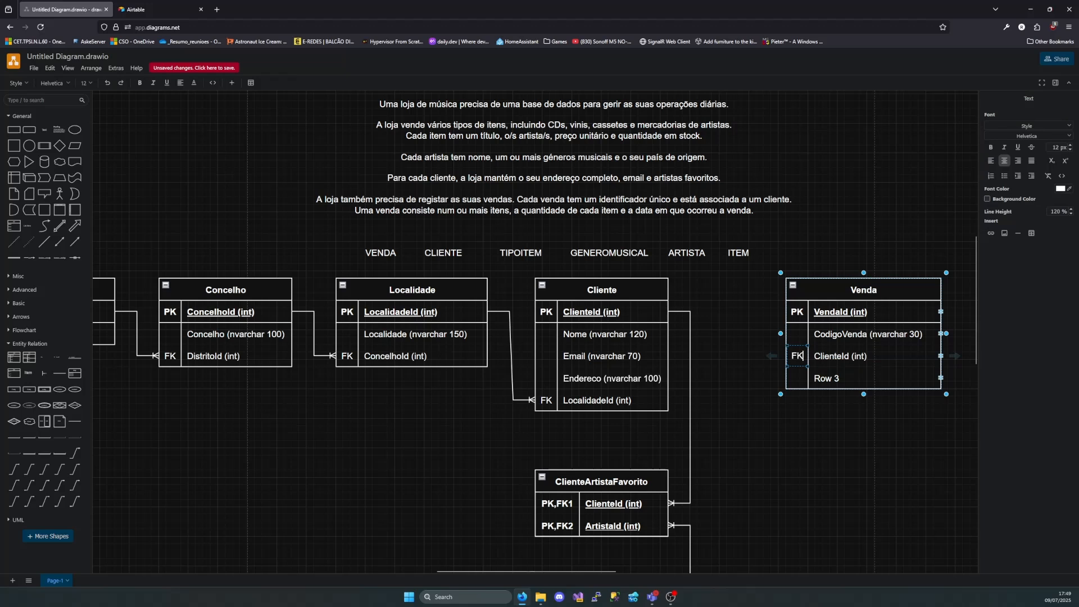
type("K")
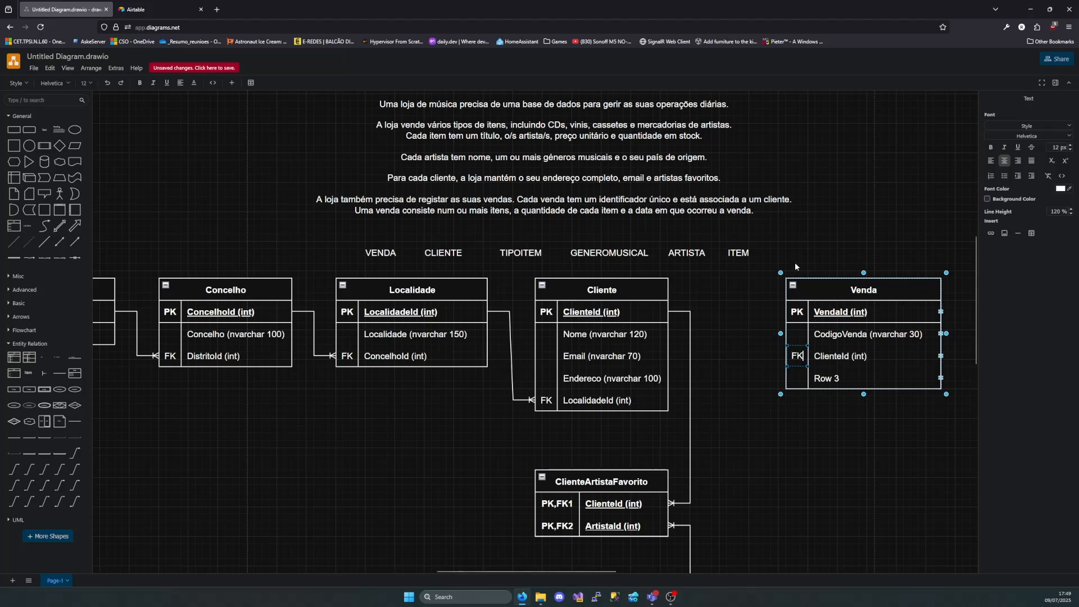
Rename Row 3 of the Venda table as Data (datetime)
double_click(837, 378)
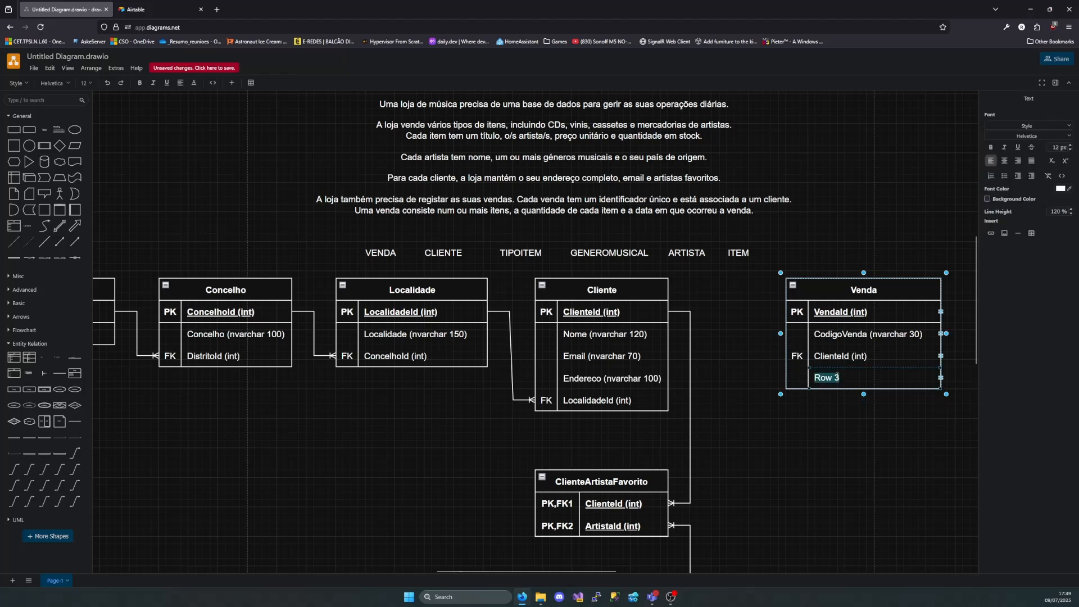
key("BackSpace")
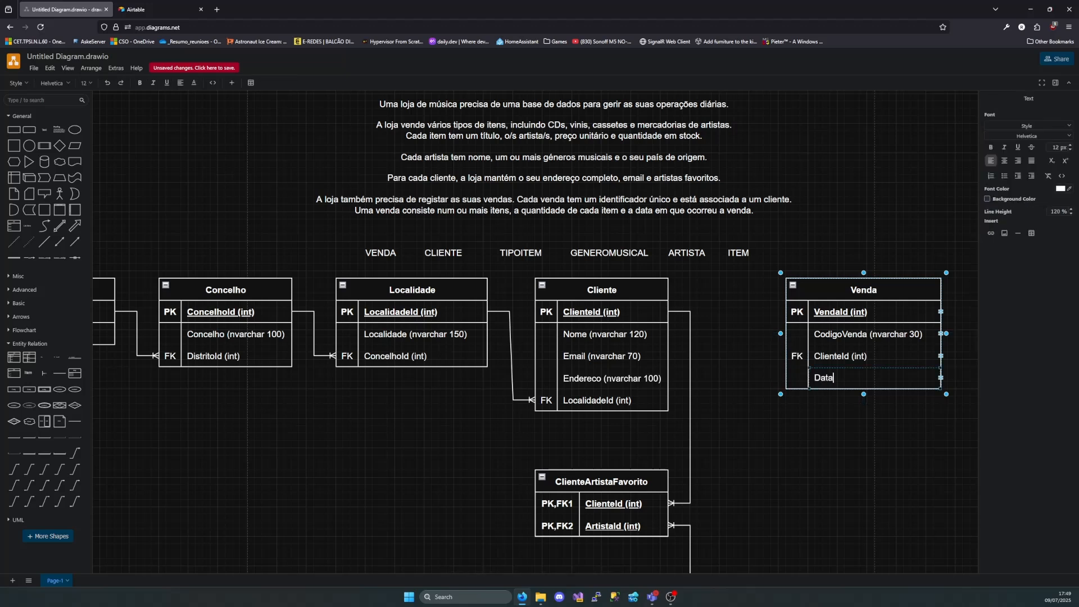
type("Data (datetime")
left_click(852, 423)
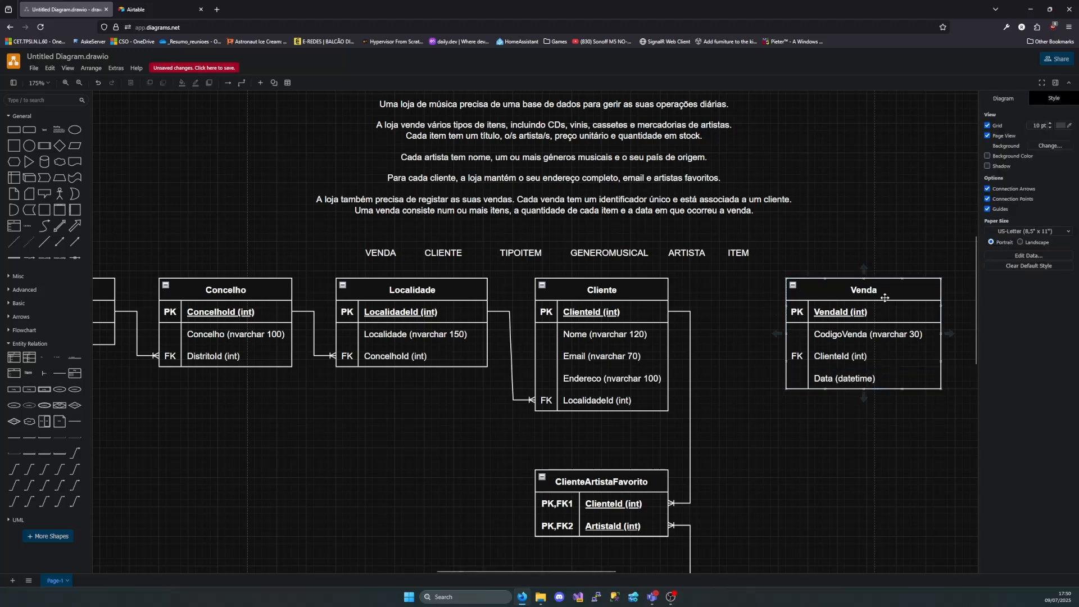
Add a new table with a two-part composite key below the Venda table and name it VendaItem
scroll(756, 386, "down", 2)
scroll(757, 386, "down", 5)
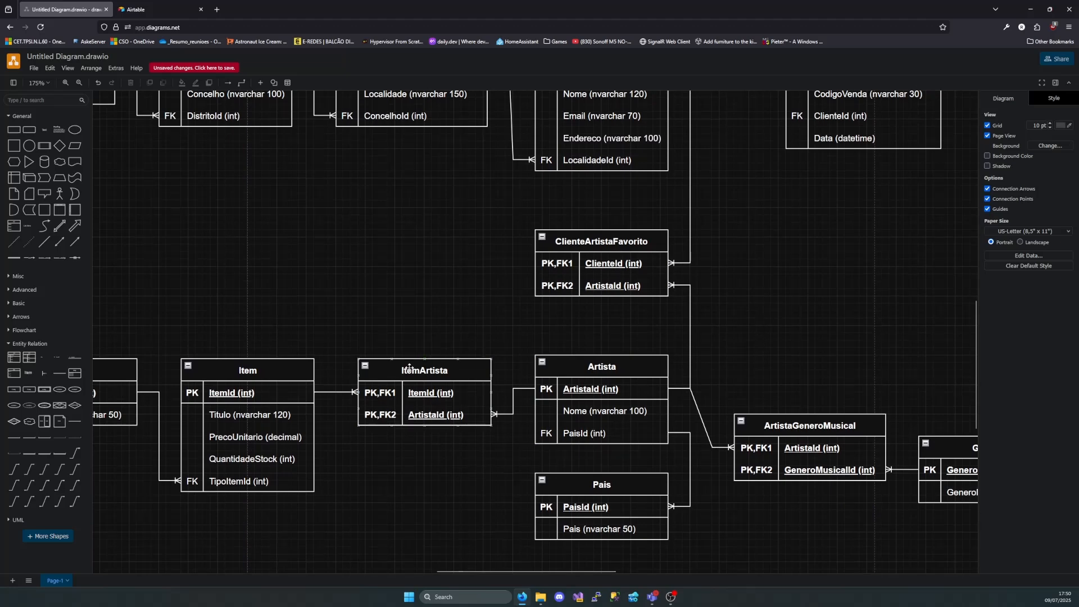
scroll(568, 323, "up", 2)
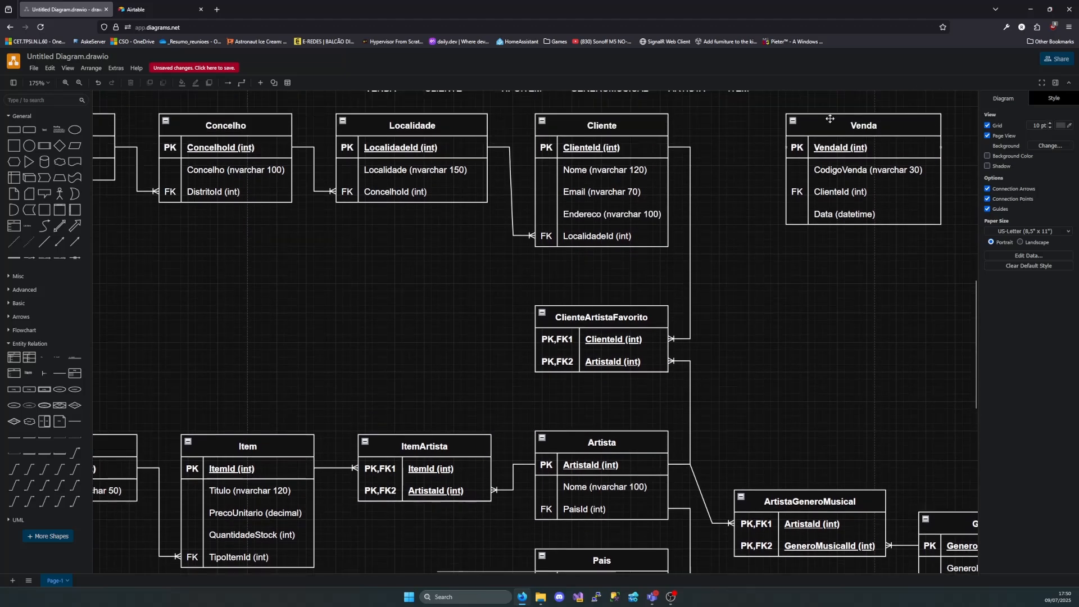
scroll(501, 365, "down", 2)
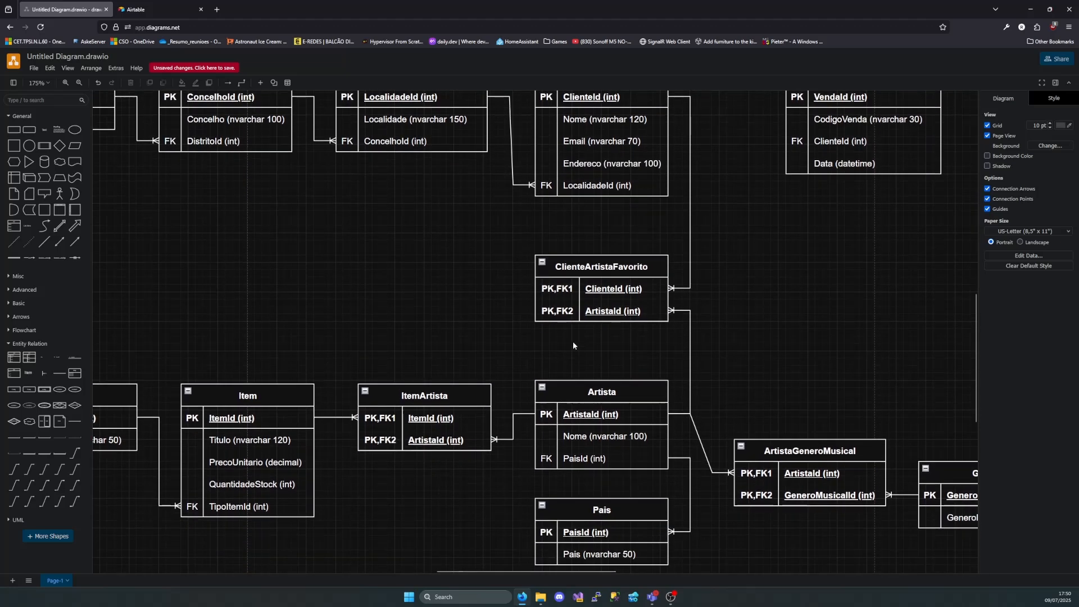
scroll(831, 279, "up", 2)
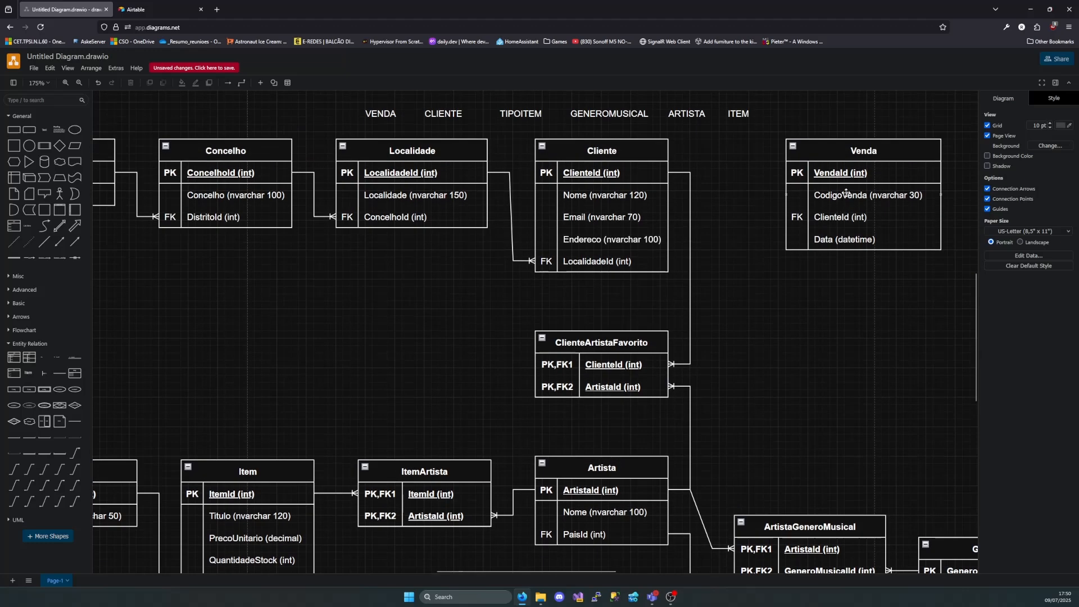
left_click(853, 151)
mouse_move(853, 151)
left_mouse_down()
mouse_move(861, 158)
mouse_move(856, 150)
left_mouse_up()
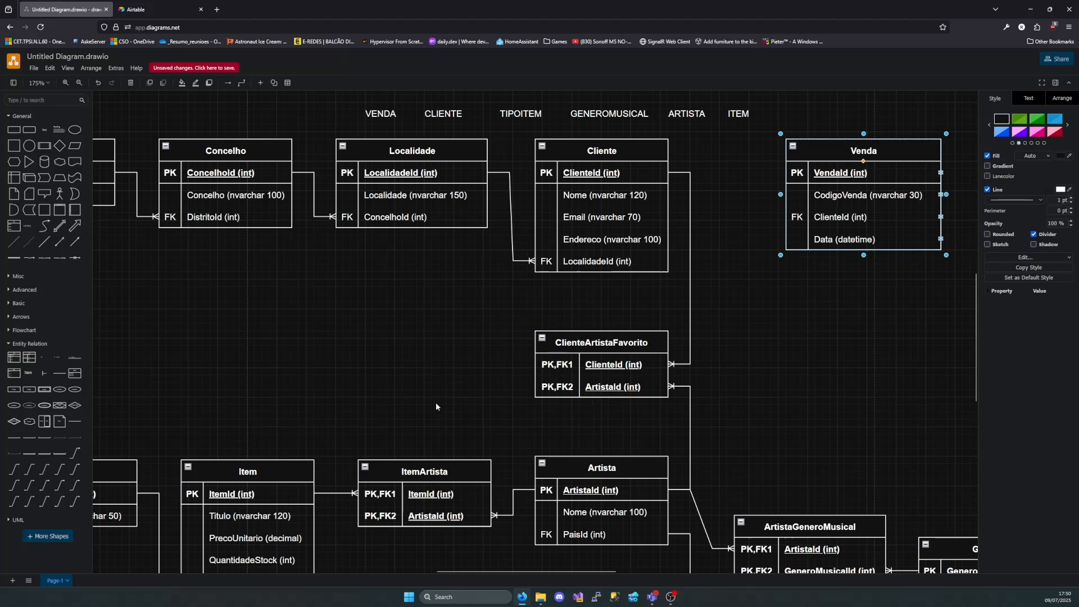
left_click_drag(29, 357, 785, 276)
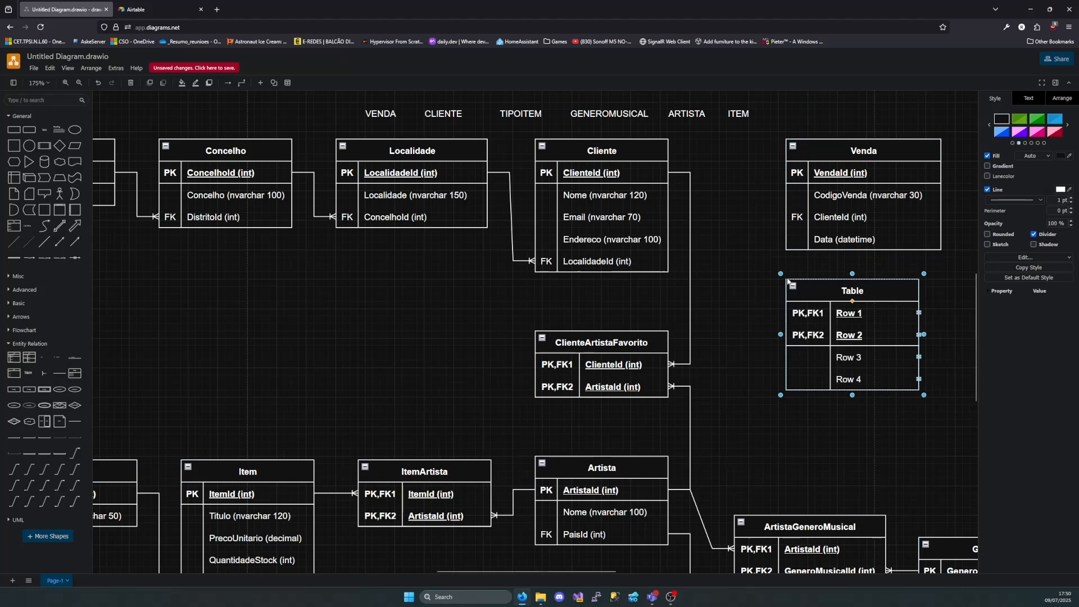
double_click(853, 291)
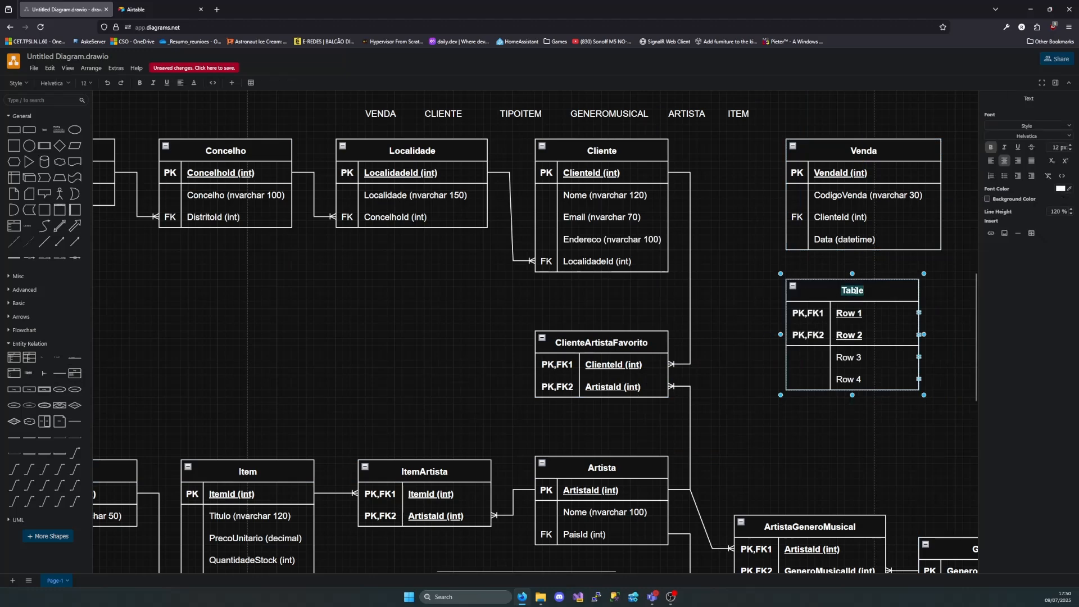
type("VendaIte")
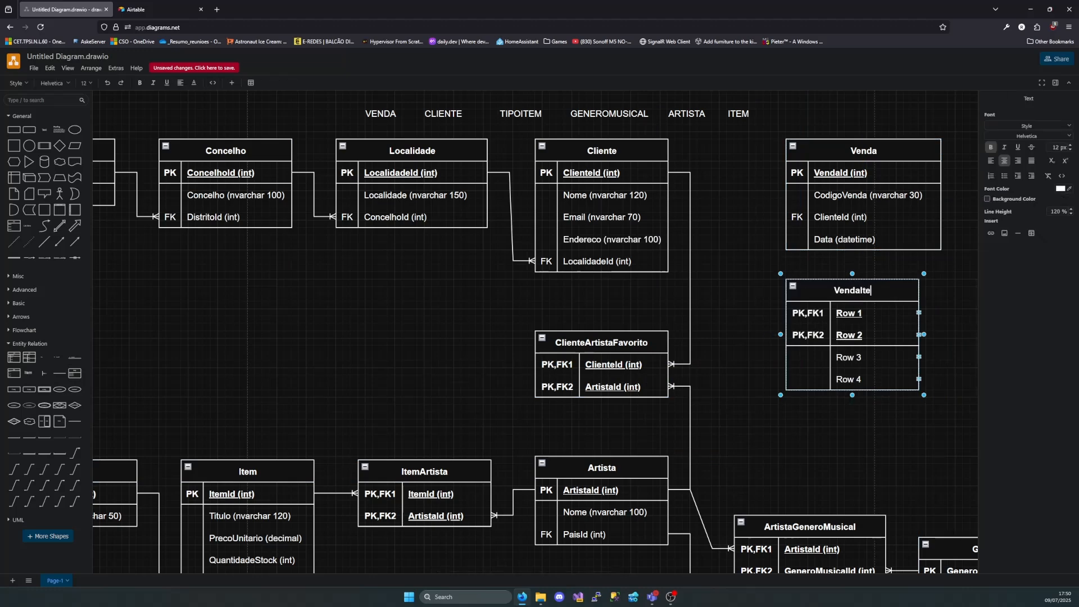
type("m")
Rename the PK,FK1 row of the VendaItem table as VendaId (int)
double_click(866, 313)
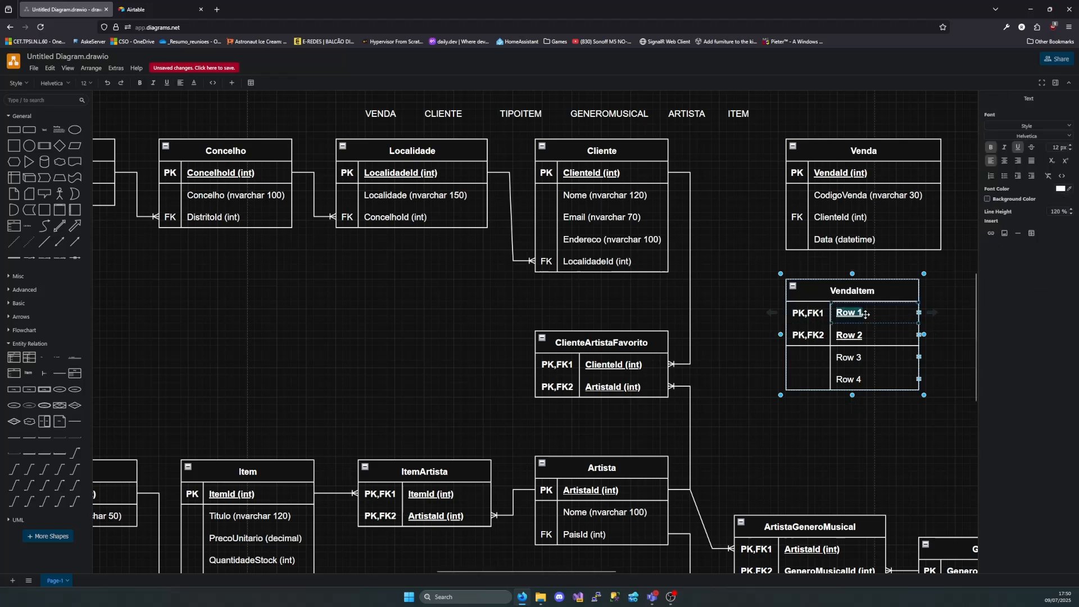
key("BackSpace")
type("VendaId (")
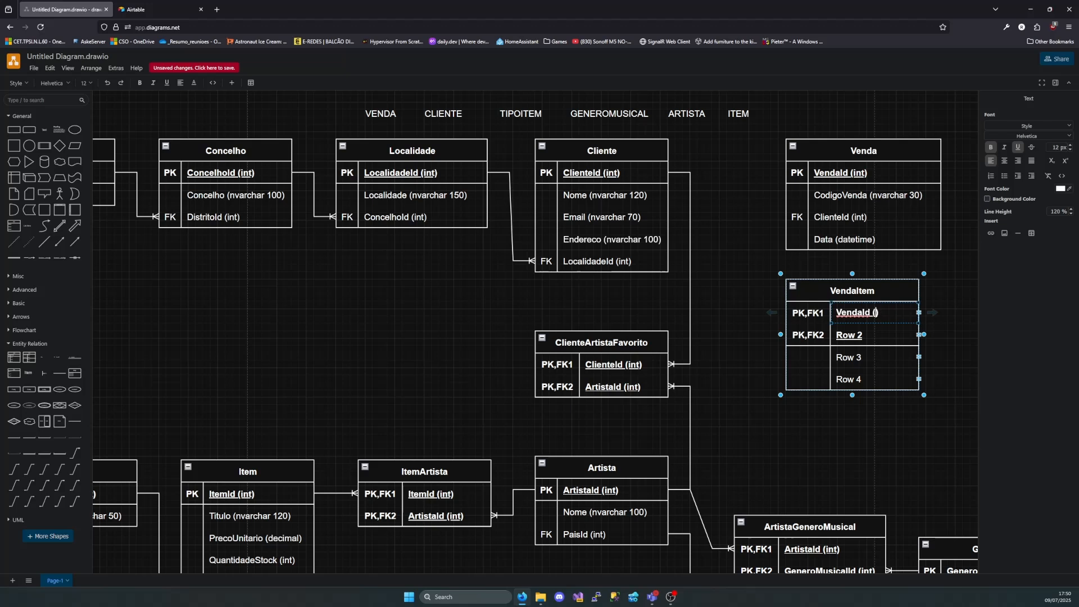
type("int")
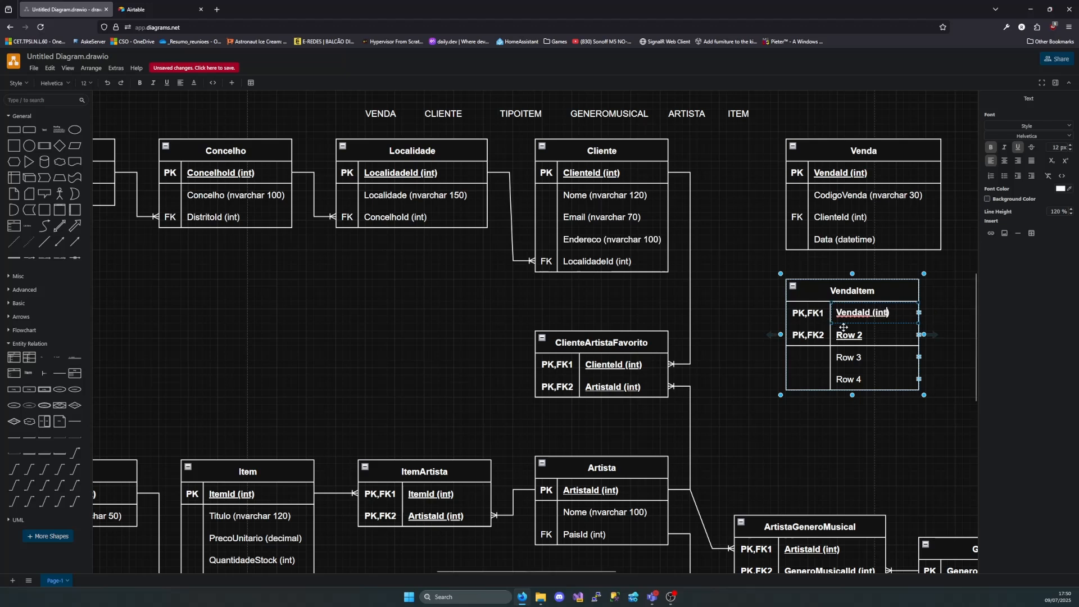
type(")")
Rename the PK,FK2 row of the VendaItem table as ItemId (int)
double_click(860, 335)
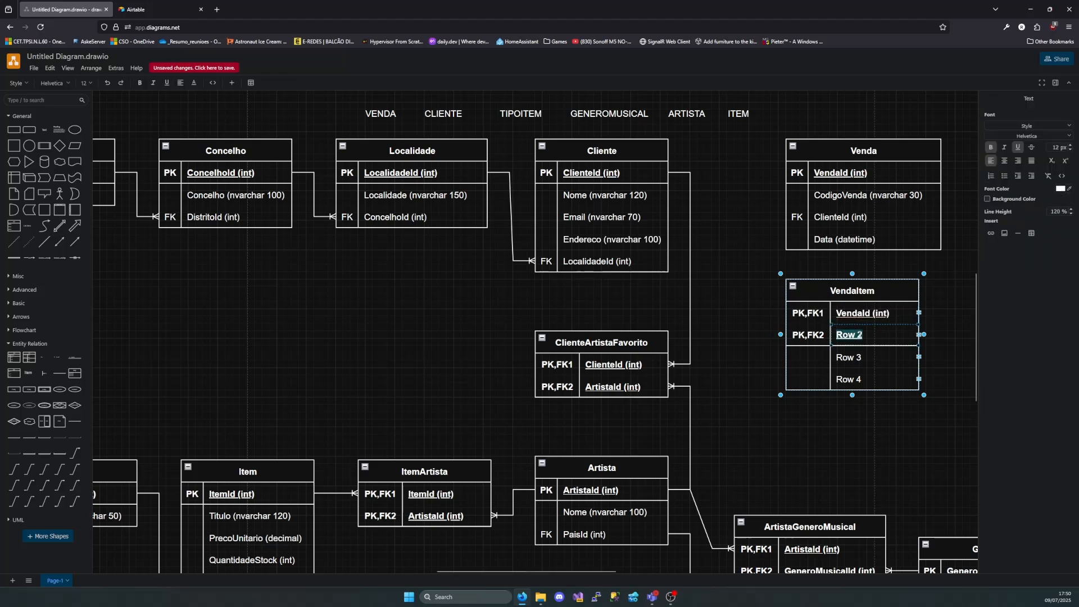
key("BackSpace")
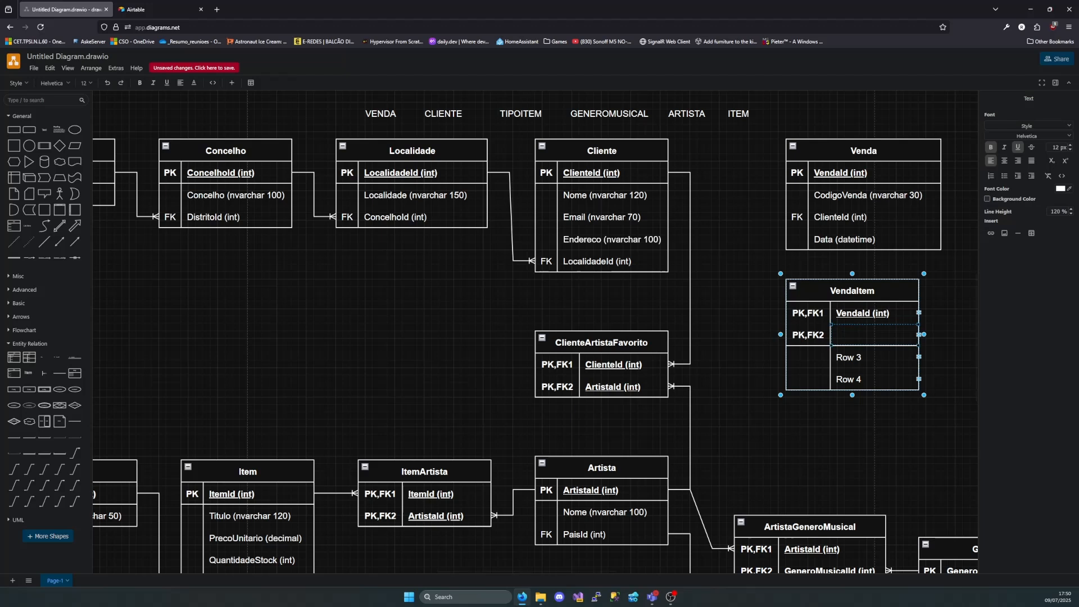
type("ItemId ()int)")
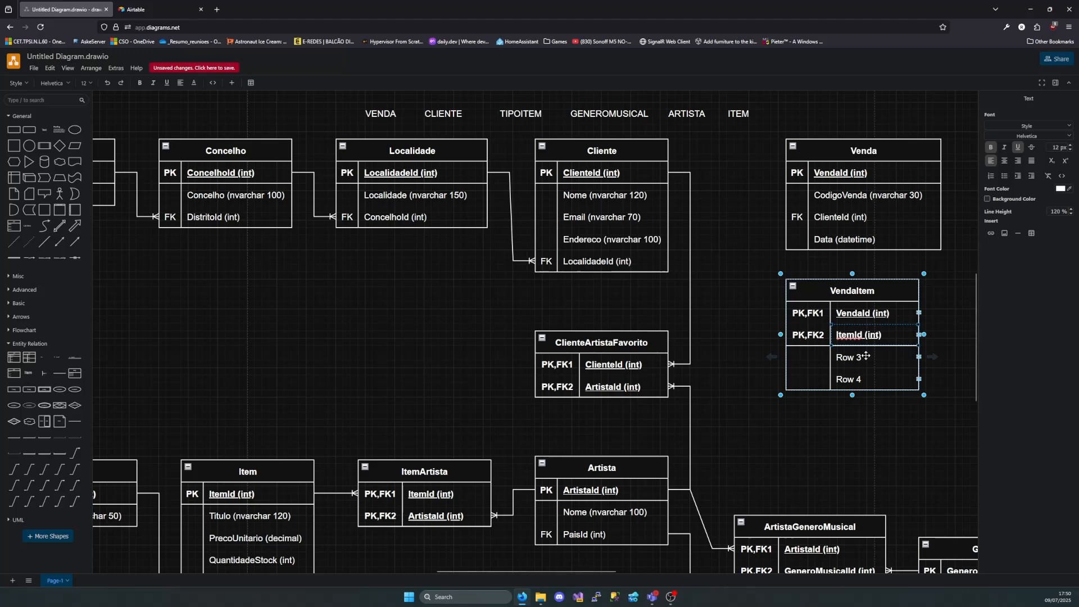
Check the sales requirements in the written description and rename Row 3 of the VendaItem table as Quantidade (int)
double_click(866, 356)
scroll(674, 281, "up", 3)
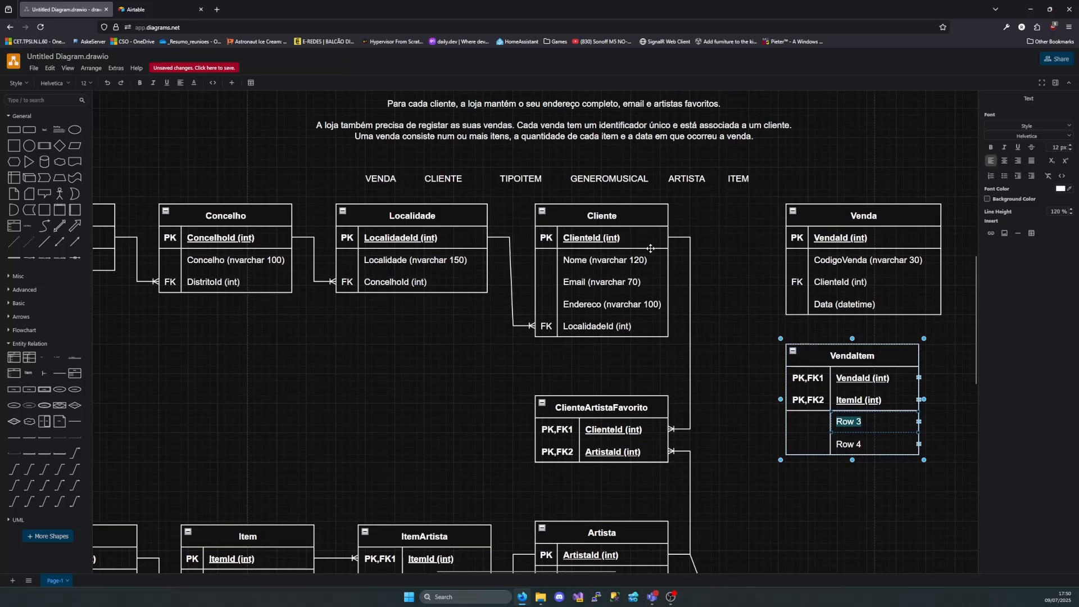
double_click(552, 178)
left_click(561, 206)
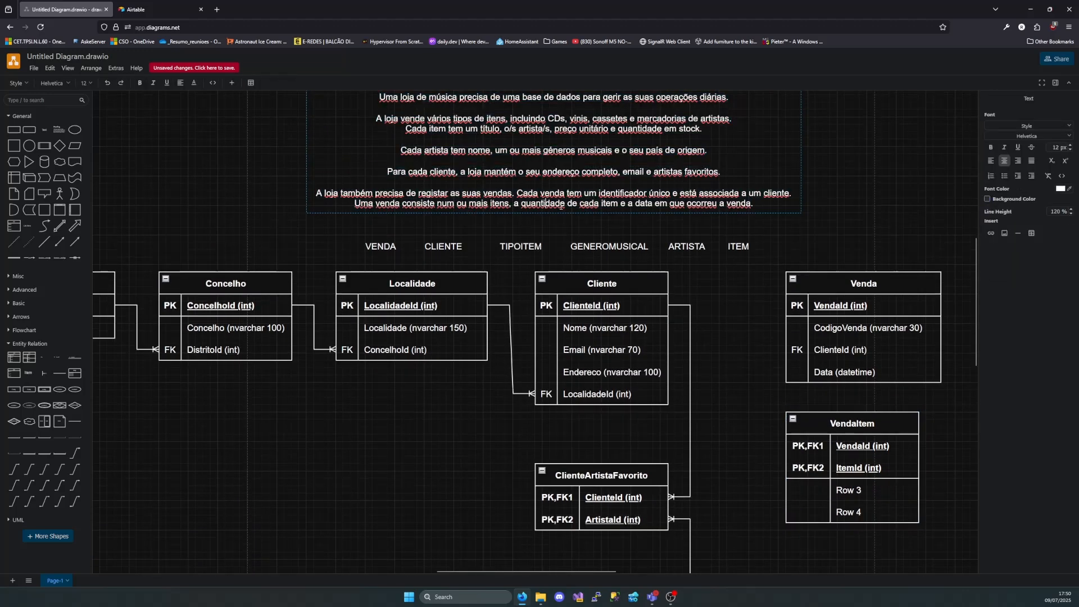
left_click_drag(563, 205, 523, 209)
scroll(943, 377, "down", 1)
left_click(849, 453)
double_click(849, 454)
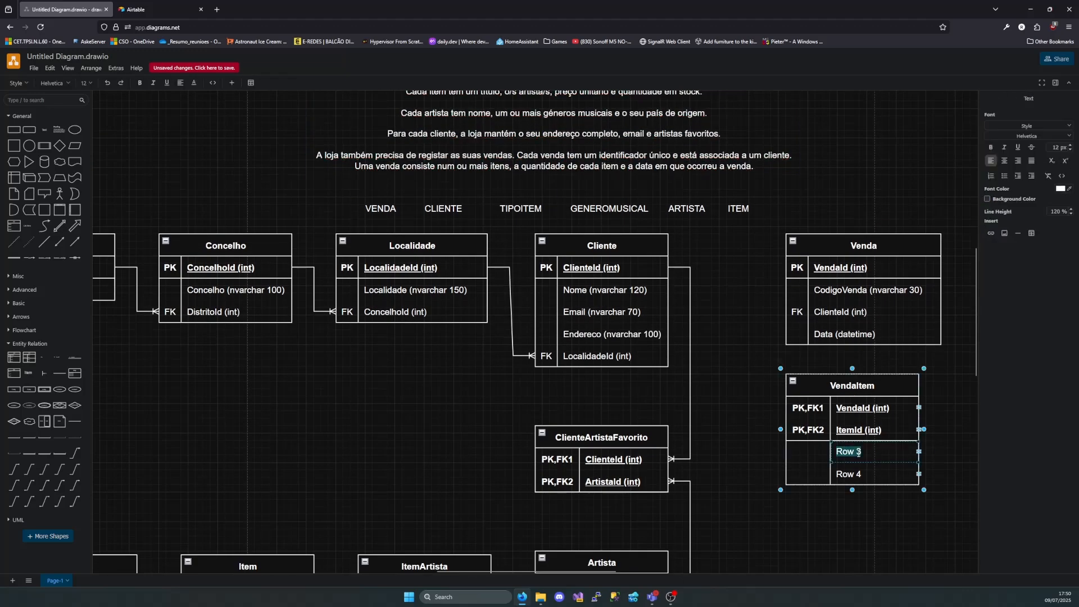
type("q")
type("uantidade")
type(" ()int")
left_click(924, 455)
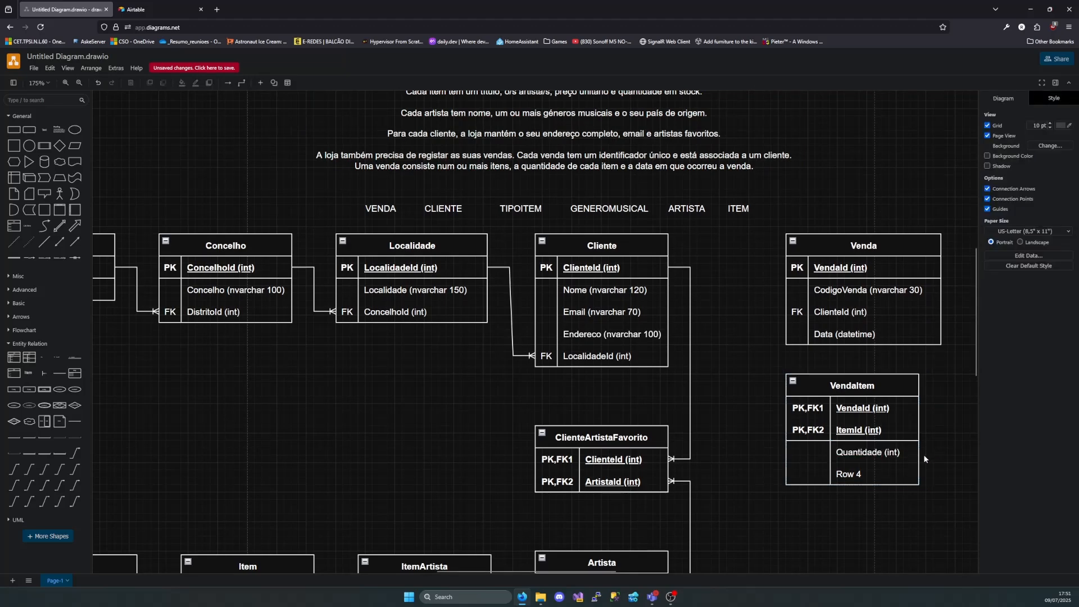
Delete the unused Row 4 from the VendaItem table
left_click(883, 466)
left_click(916, 474)
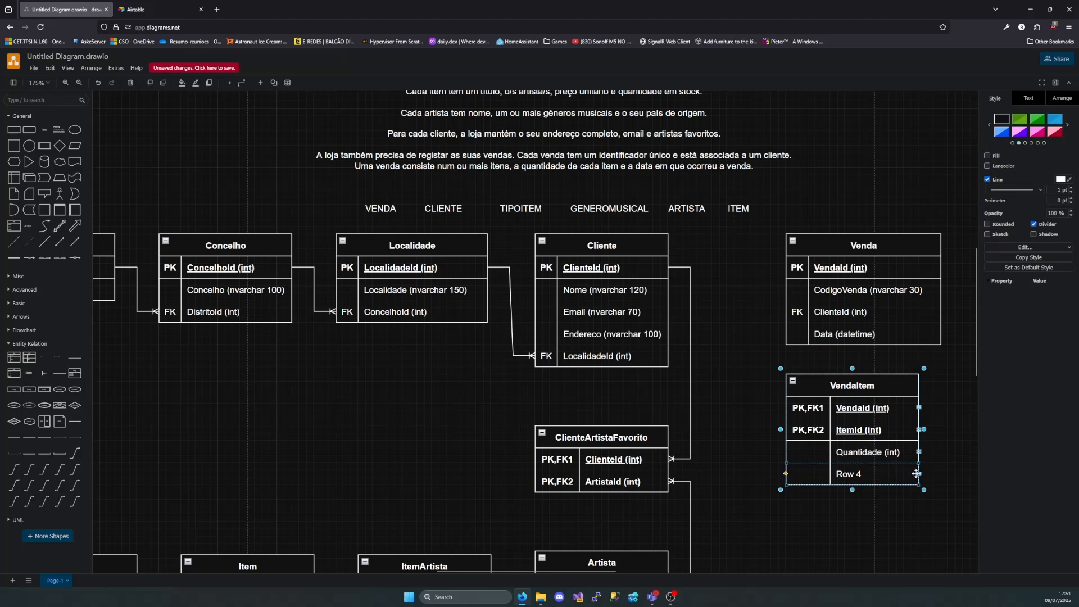
key("Delete")
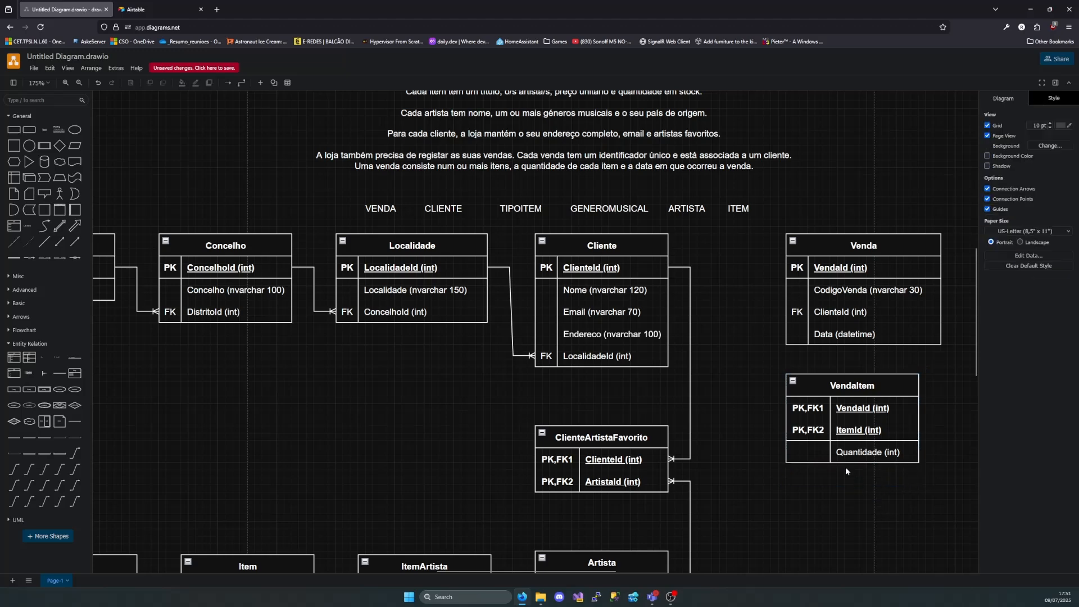
Move the Venda and VendaItem tables into the free area between the Distrito and Concelho tables and the TipoItem and Item tables
scroll(790, 415, "down", 5)
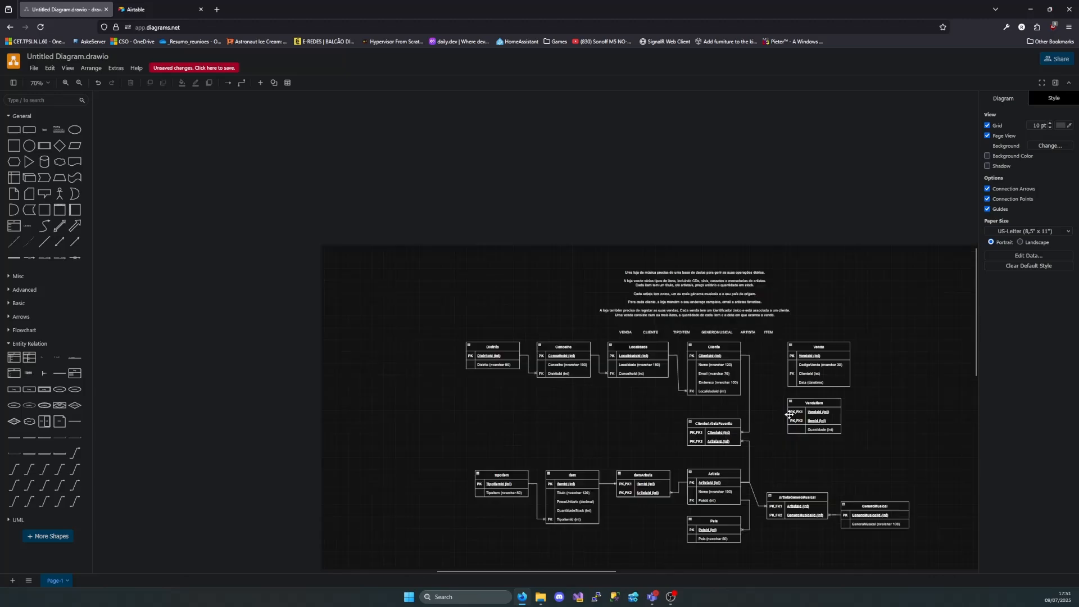
scroll(785, 449, "right", 2)
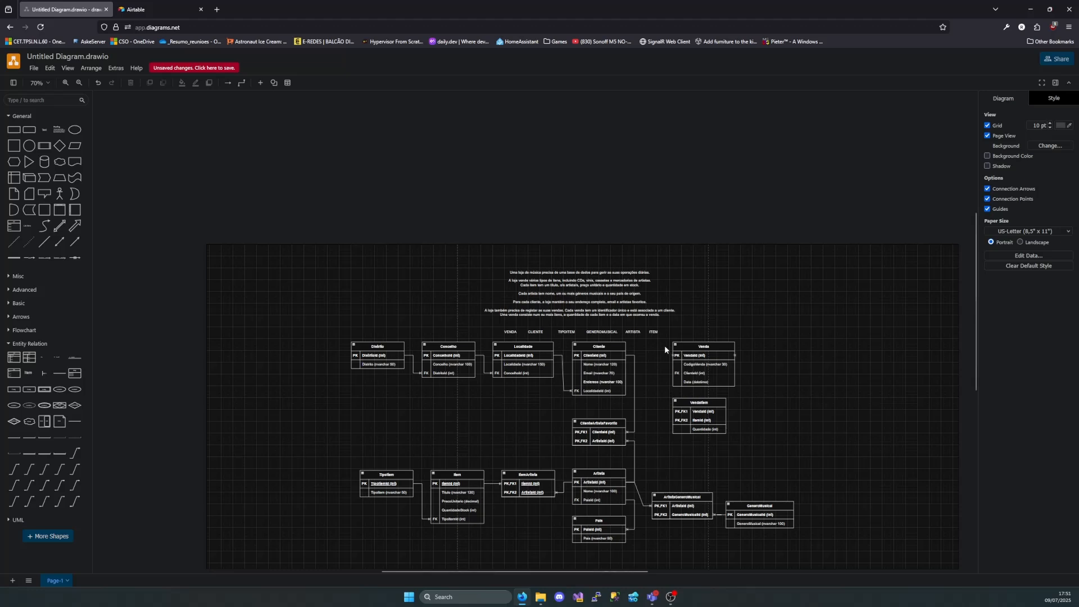
left_click(693, 353)
scroll(729, 427, "up", 3)
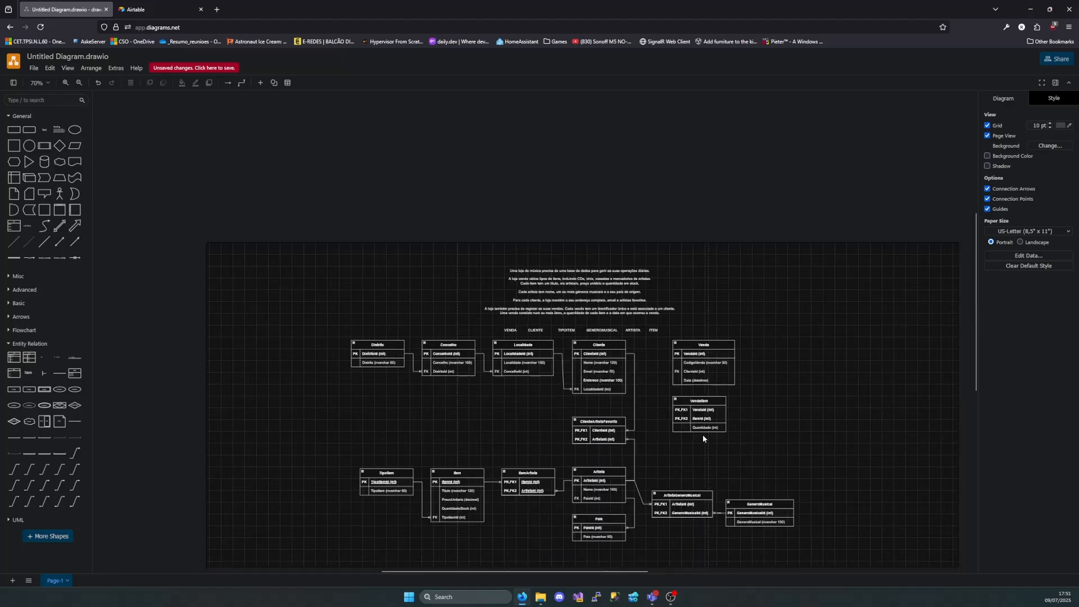
scroll(702, 412, "up", 1)
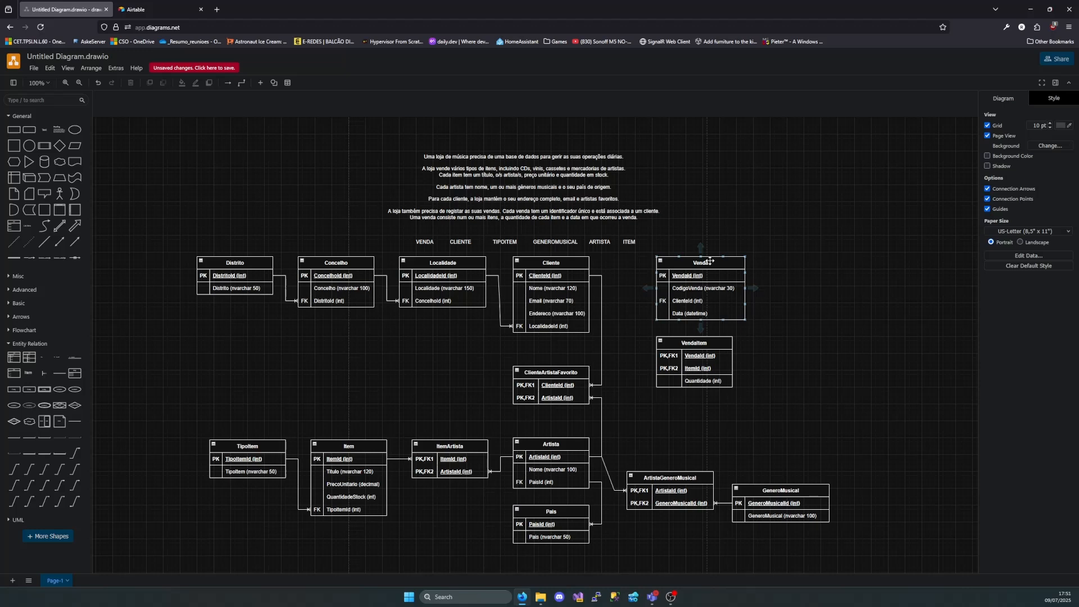
left_click_drag(710, 262, 244, 338)
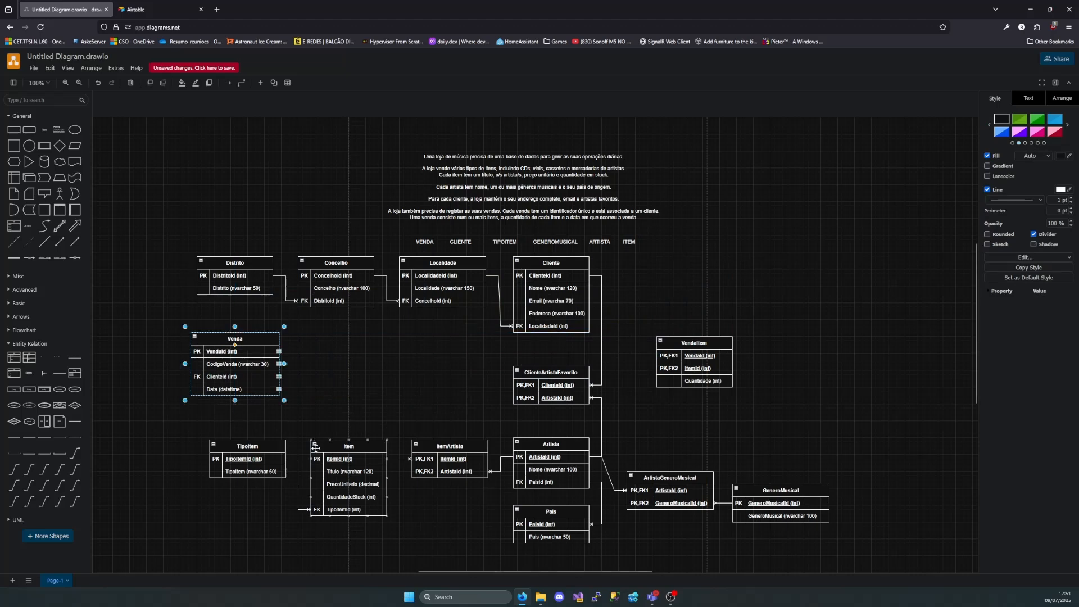
left_click_drag(706, 348, 377, 374)
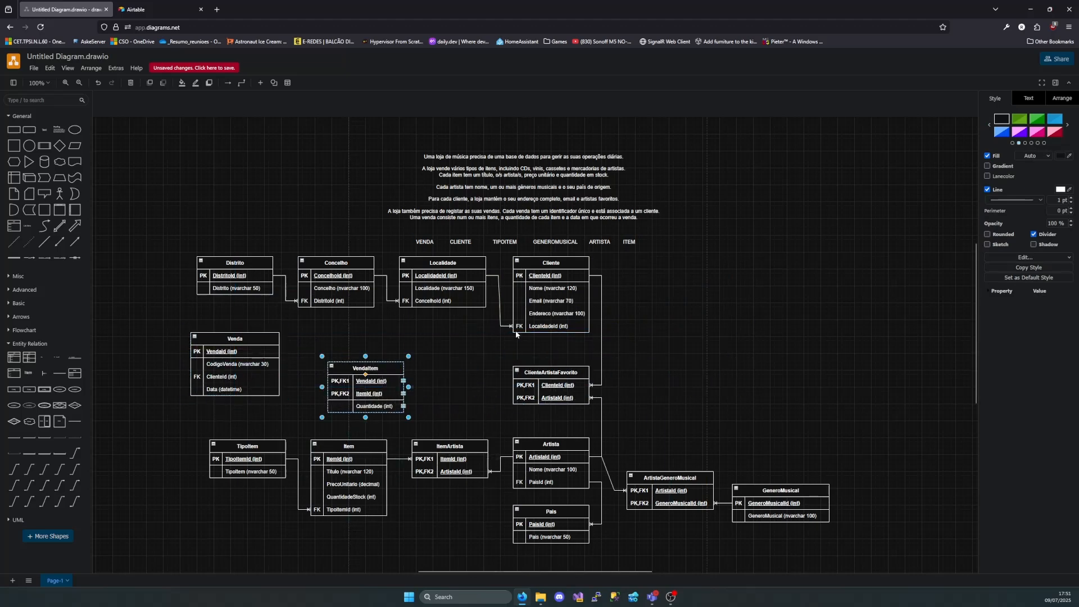
Move the Localidade, Concelho and Distrito tables to the other side of Cliente, placing them in that order to its right
left_click_drag(184, 237, 481, 327)
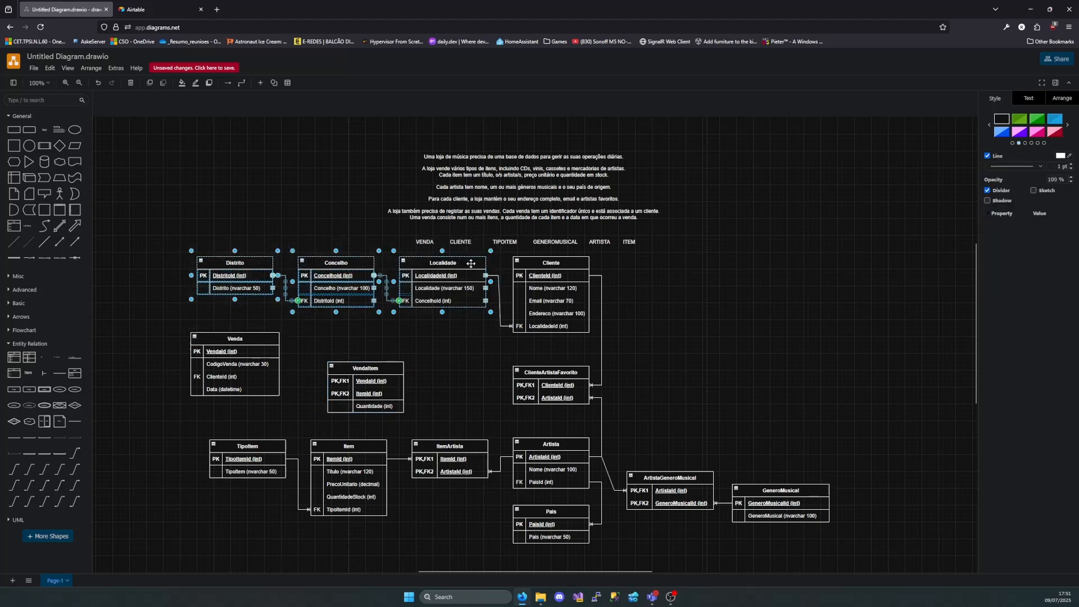
left_click_drag(477, 265, 797, 273)
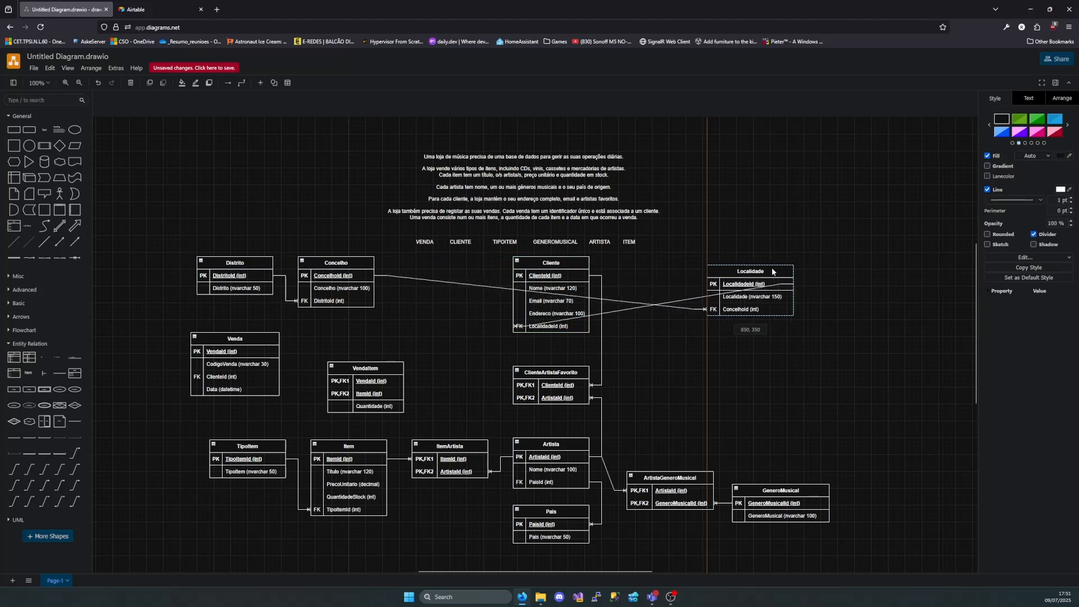
left_click_drag(332, 263, 864, 272)
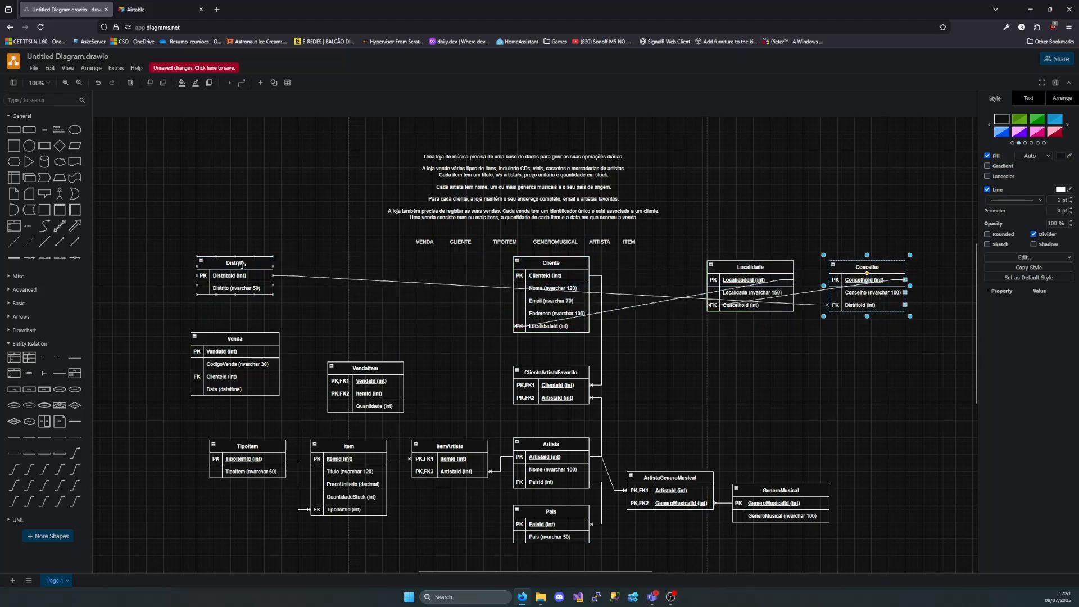
left_click_drag(239, 262, 1003, 268)
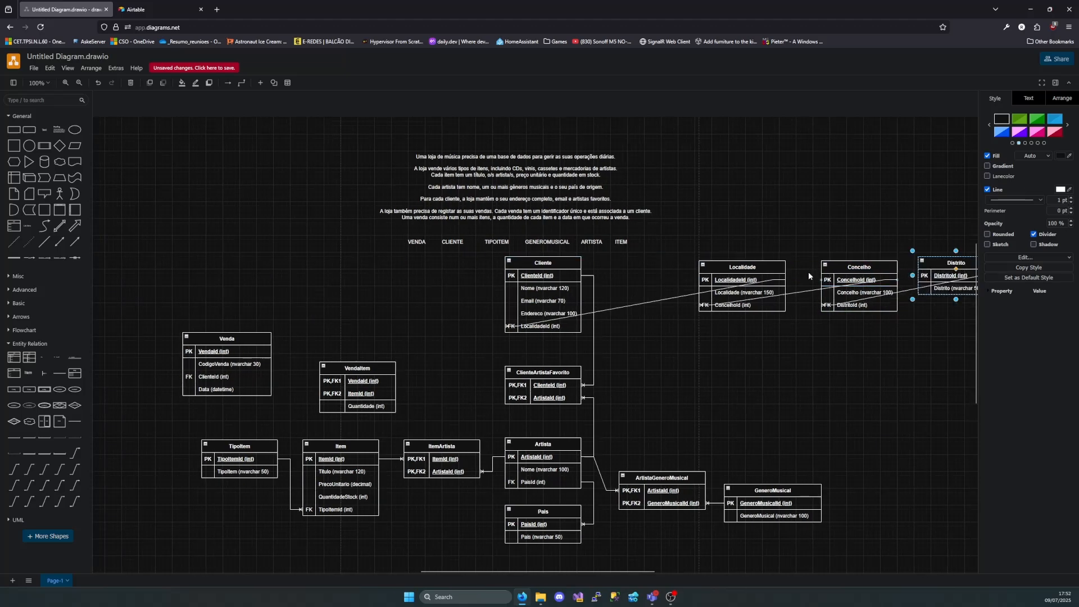
Shift Localidade, Concelho and Distrito closer to the Cliente table and line them up in one row
left_click_drag(767, 270, 695, 277)
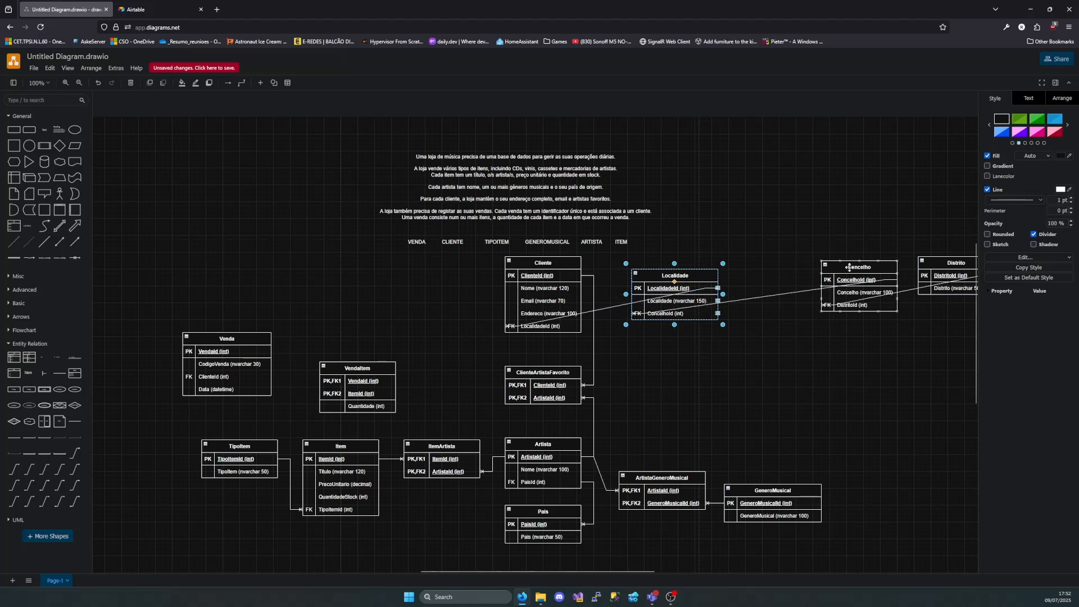
left_click_drag(847, 272, 784, 280)
left_click_drag(967, 269, 917, 282)
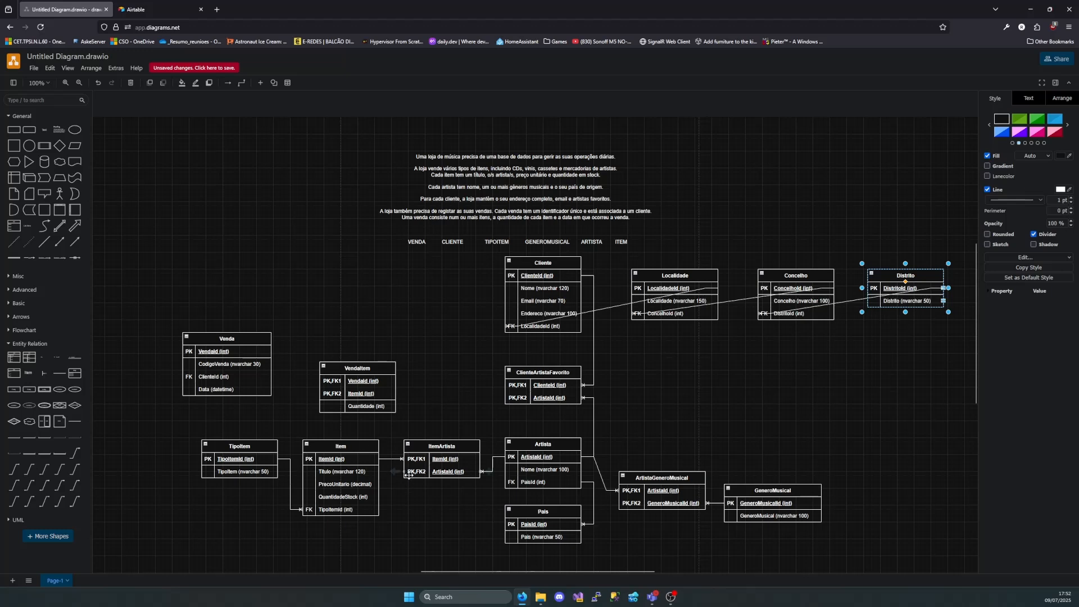
Move TipoItem lower beside Item, place Venda to the left of Cliente, and put VendaItem to the left of Venda
left_click_drag(246, 454, 243, 508)
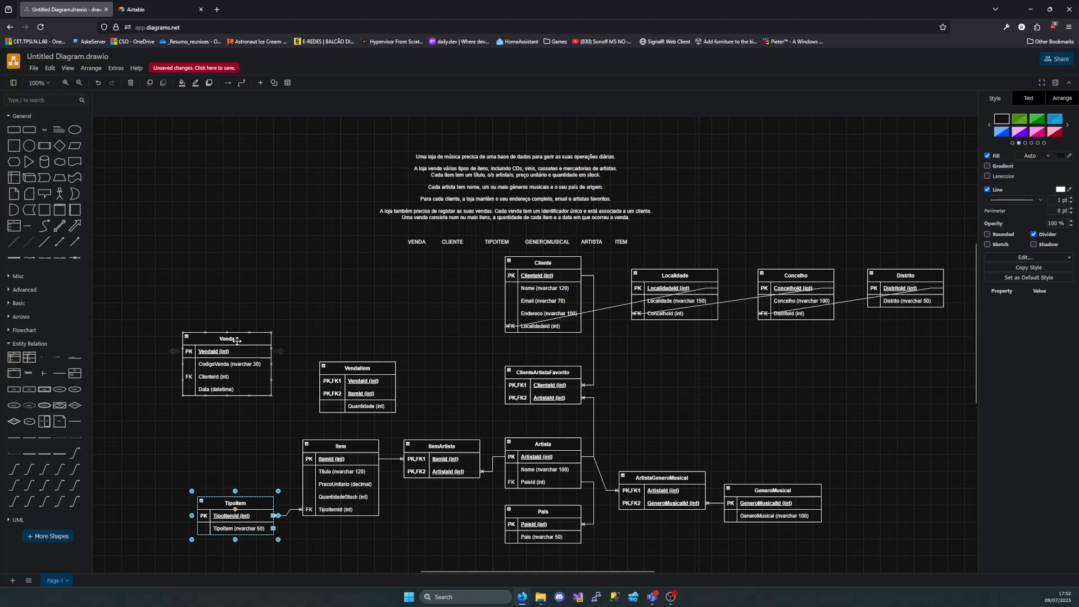
left_click_drag(239, 344, 412, 268)
left_click_drag(364, 366, 268, 294)
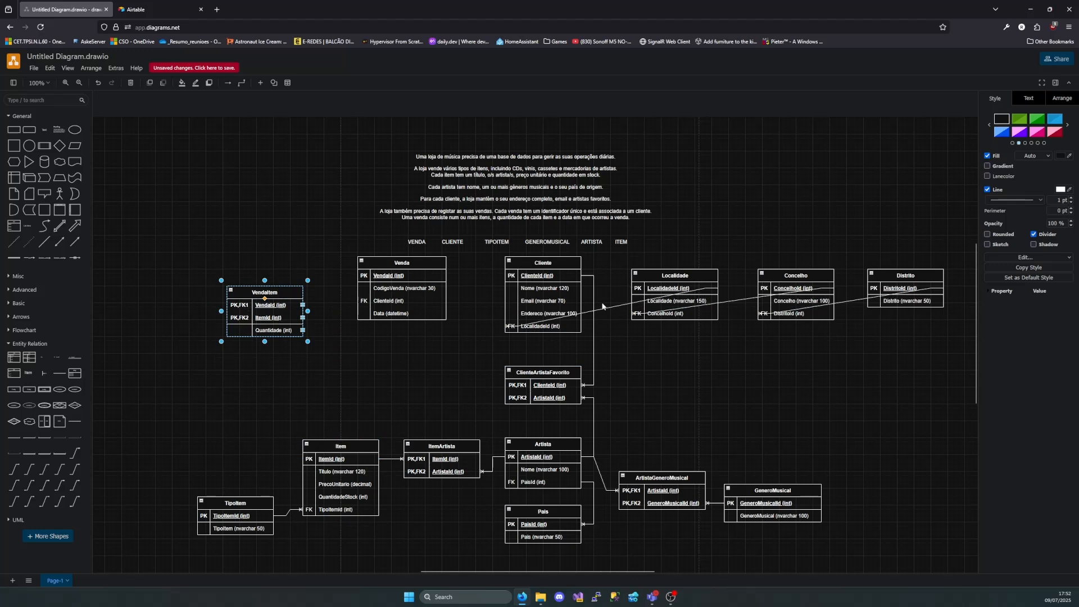
Delete the three connectors that link Cliente, Localidade, Concelho and Distrito
left_click(602, 306)
left_click(615, 307)
key("Delete")
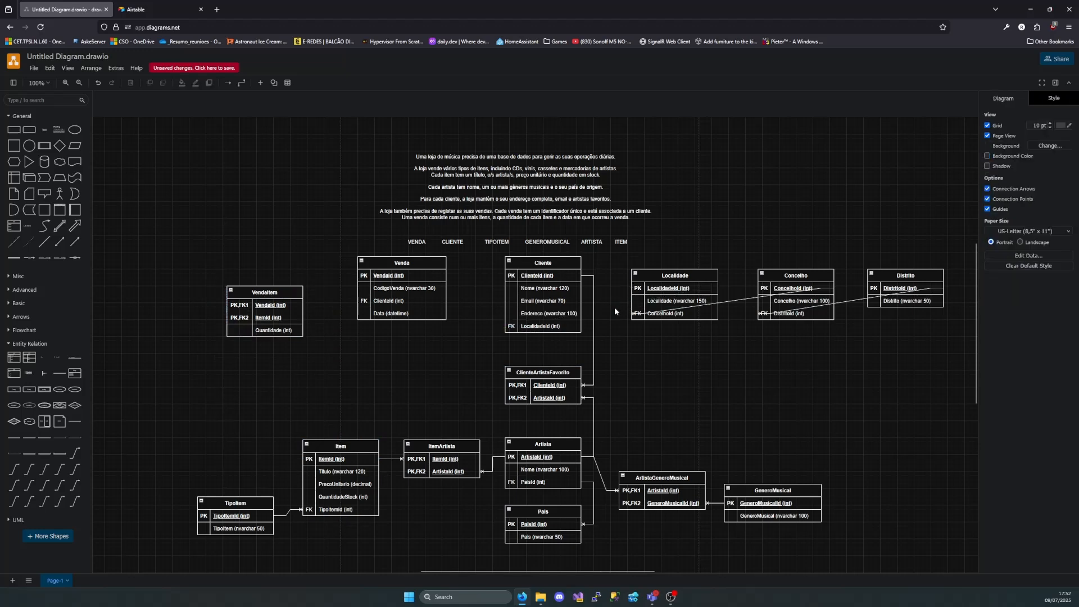
left_click(738, 300)
key("Delete")
left_click(855, 300)
key("Delete")
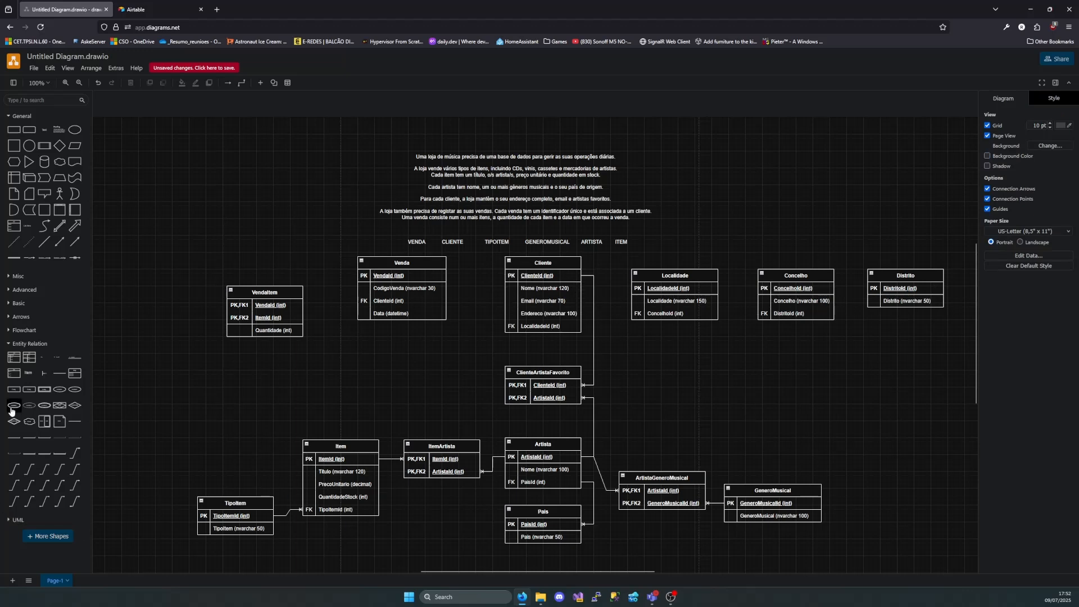
Add a one-to-many connector from the LocalidadeId primary key in Localidade to the LocalidadeId foreign key in Cliente
mouse_move(17, 474)
left_click_drag(17, 473, 657, 392)
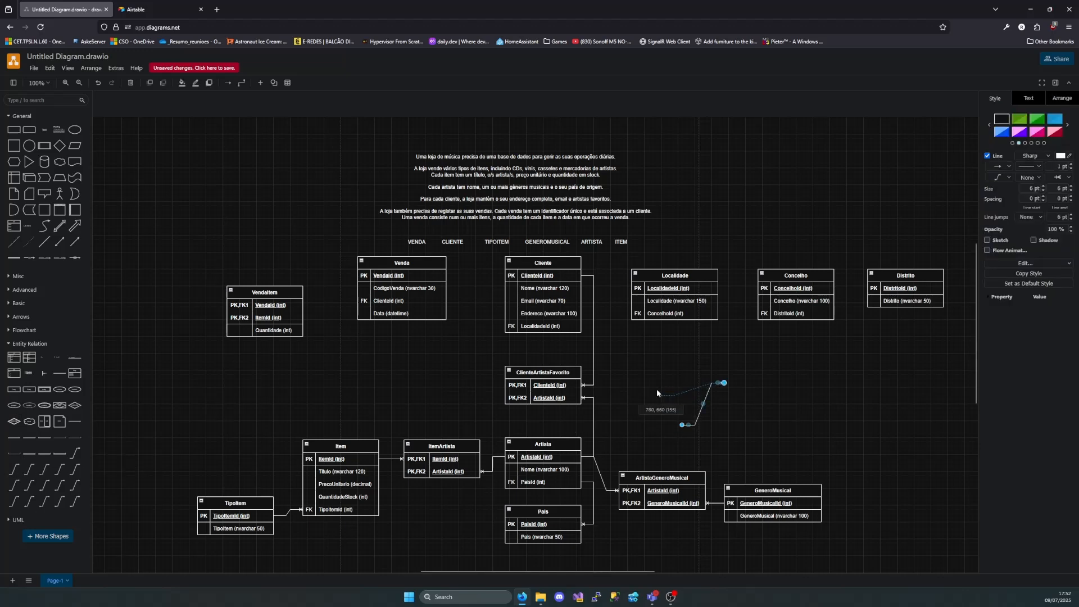
left_click_drag(590, 332, 633, 288)
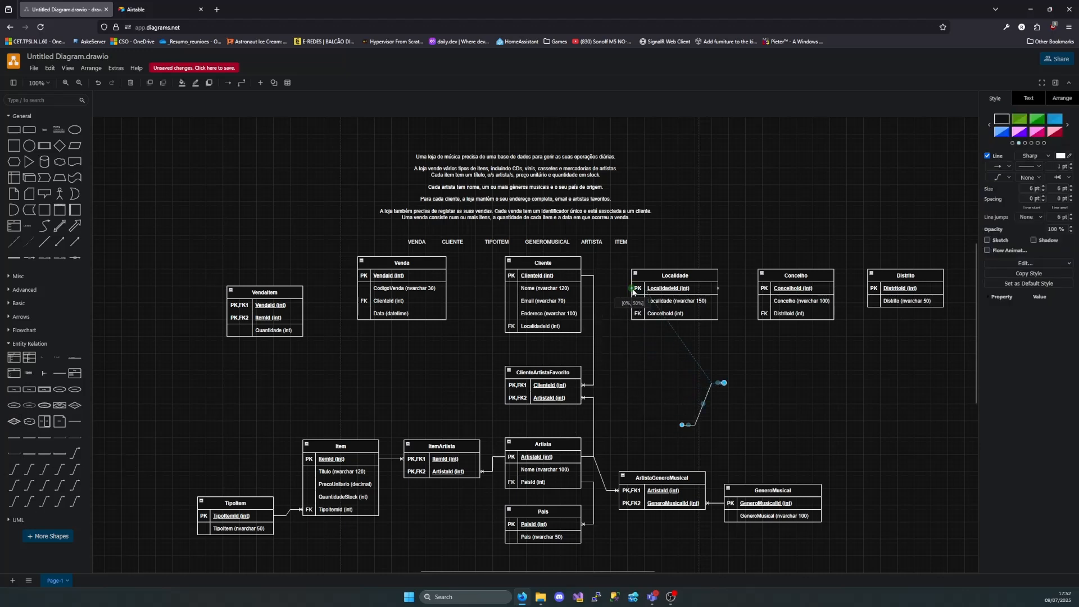
left_click_drag(724, 383, 581, 326)
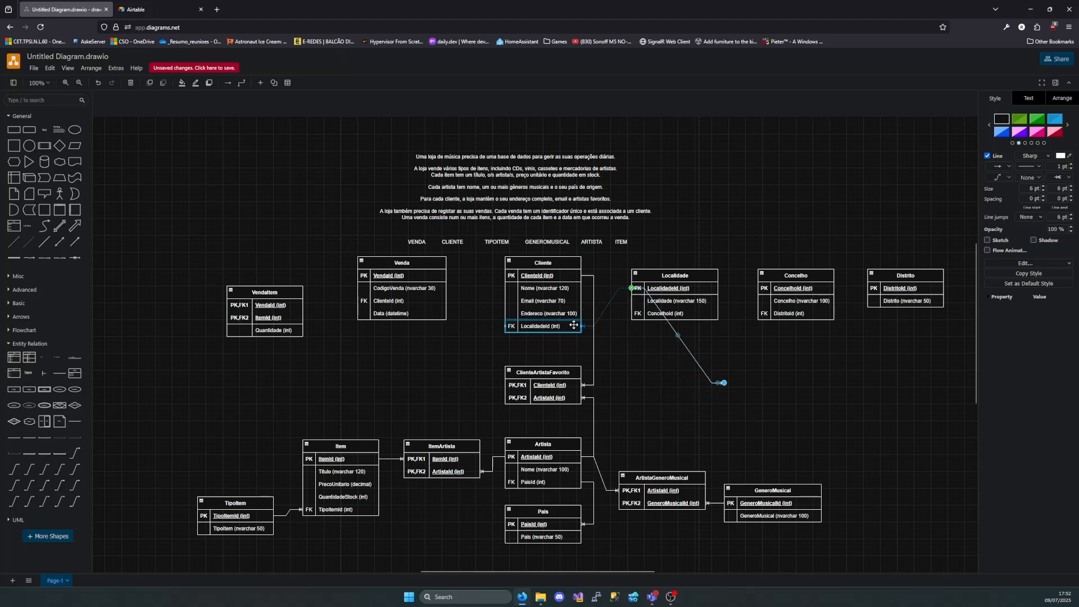
left_click(644, 374)
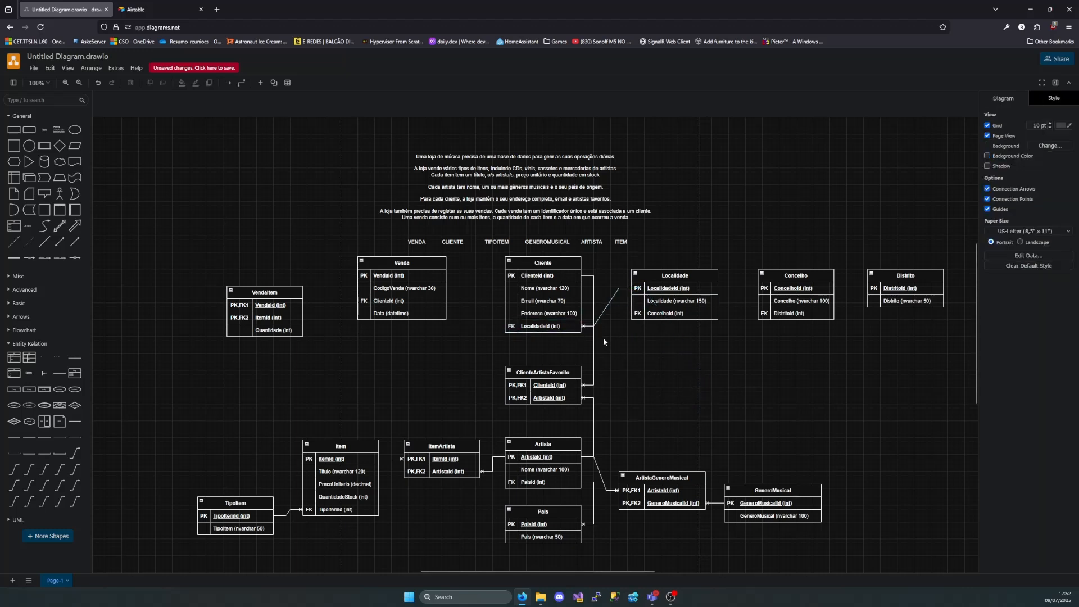
Examine the arrangement, text, line style and property settings available for the Localidade–Cliente connector
scroll(610, 328, "up", 6)
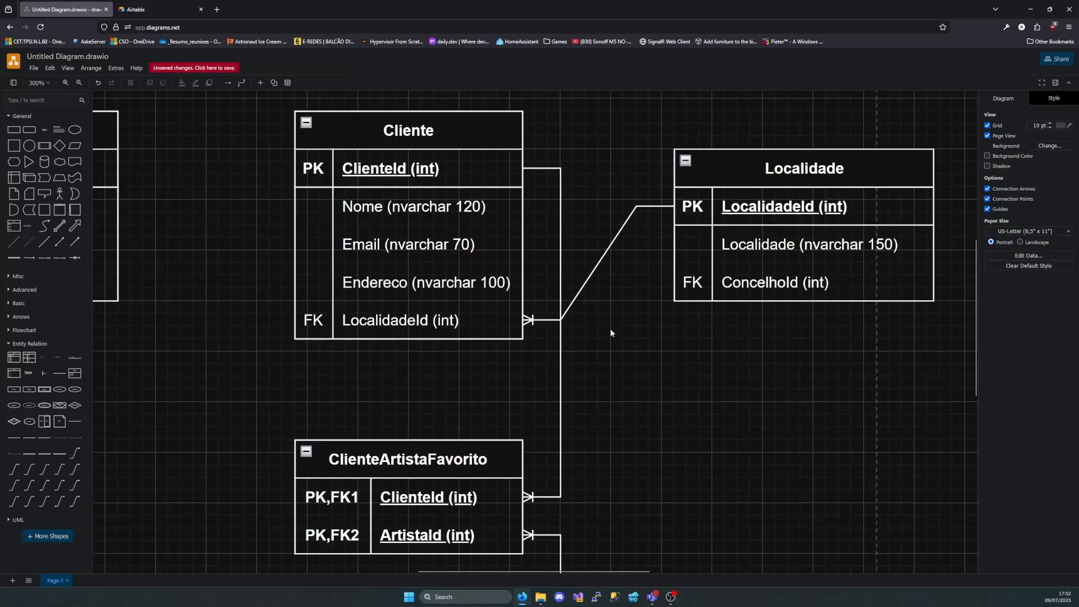
left_click(569, 309)
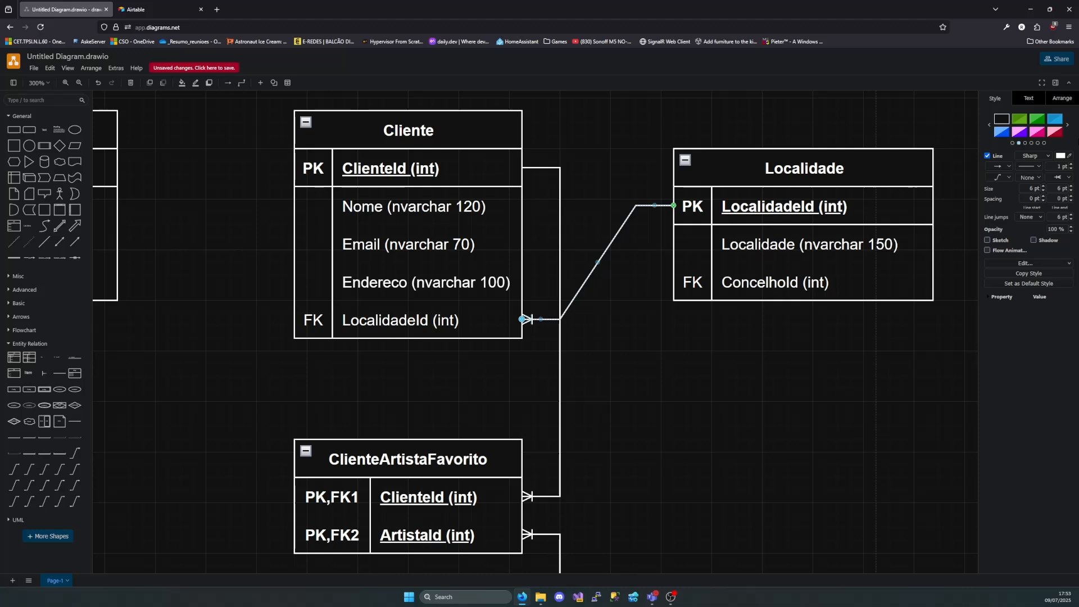
left_click(1071, 100)
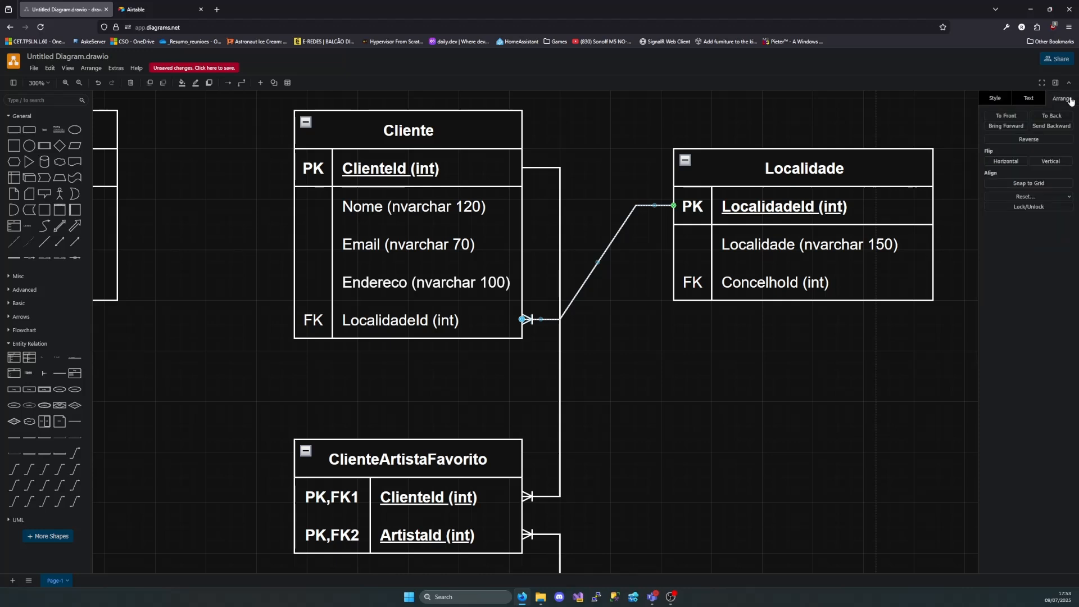
left_click(1041, 99)
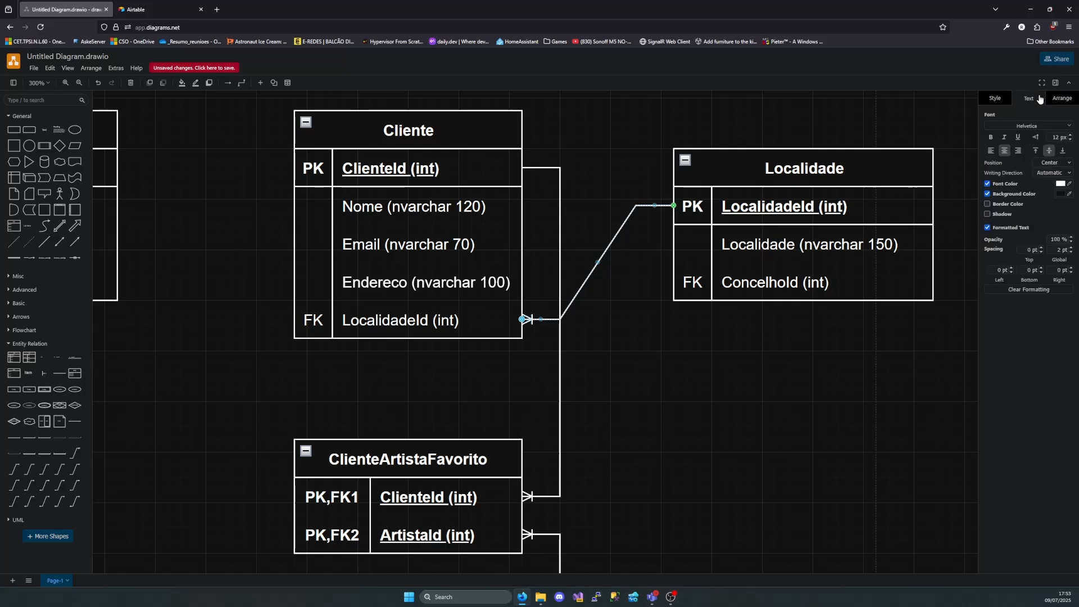
left_click(994, 101)
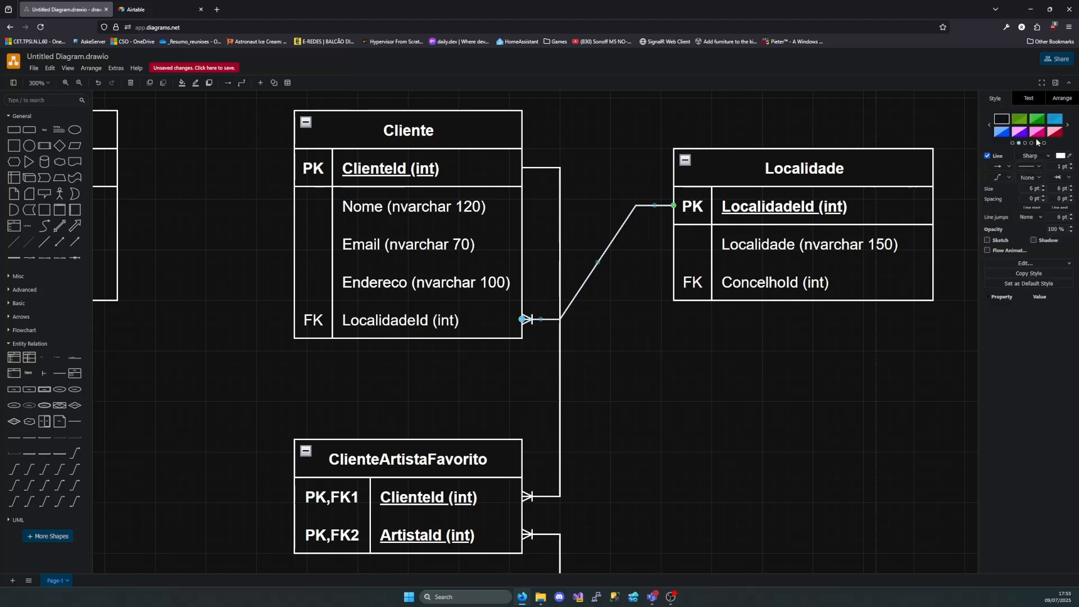
left_click(1042, 156)
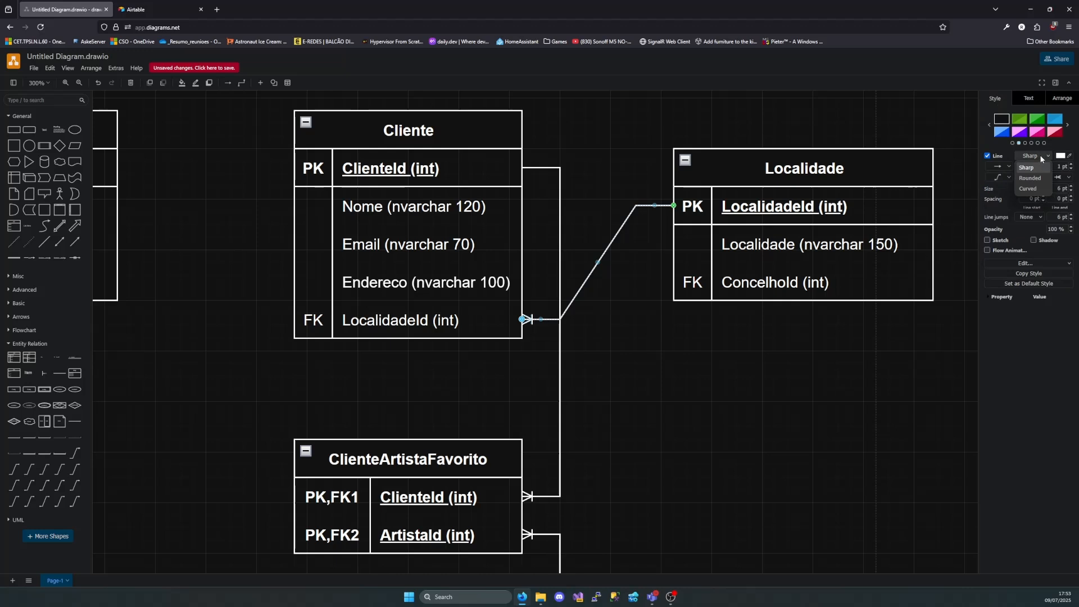
left_click(1037, 320)
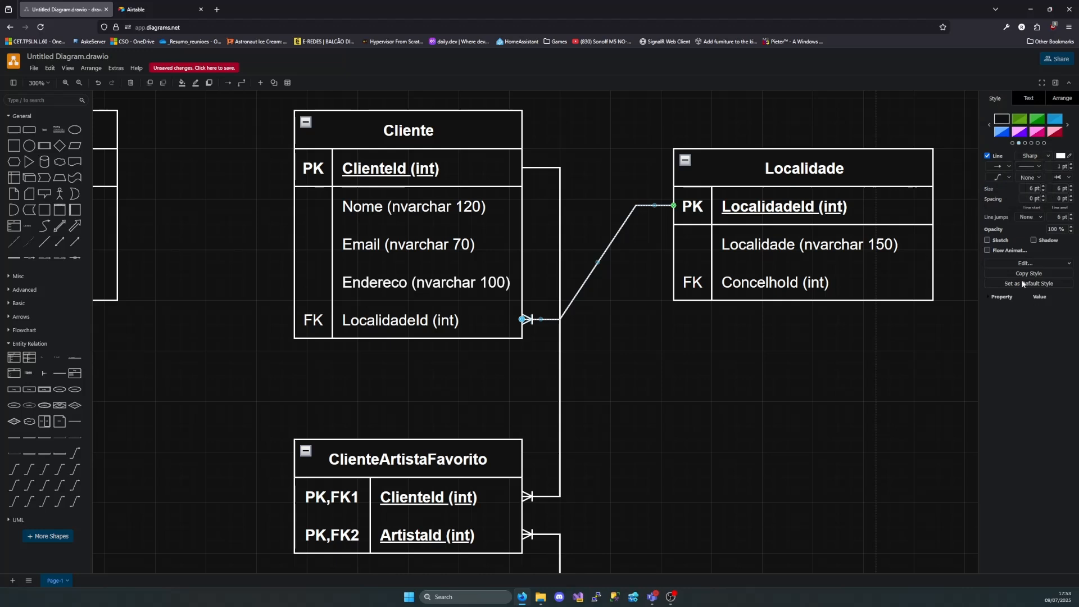
left_click(1010, 166)
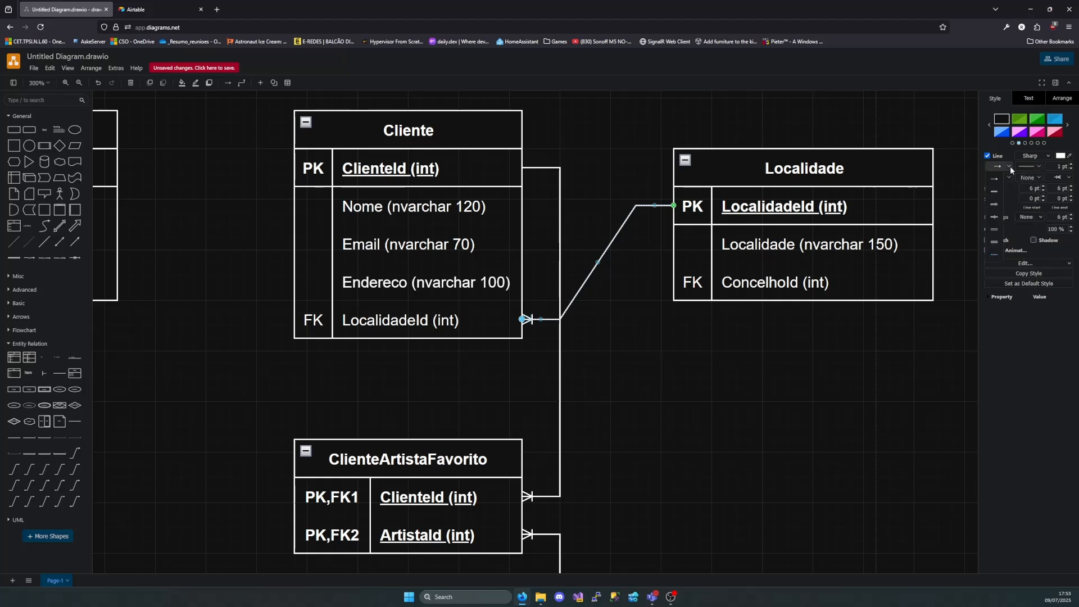
left_click(1010, 167)
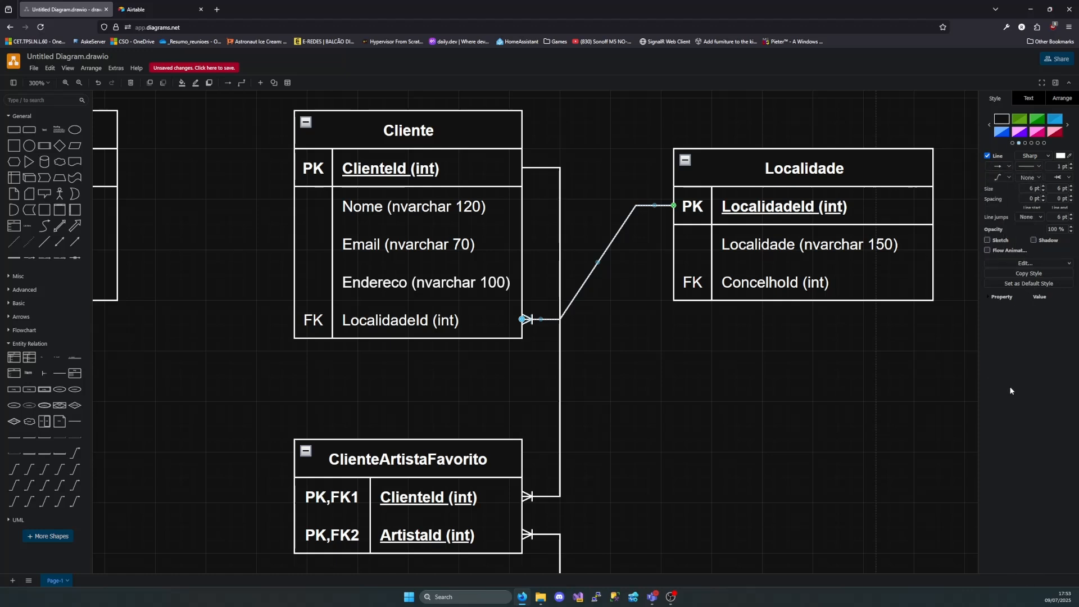
left_click(1024, 263)
left_click(1024, 263)
left_click(993, 298)
left_click(1031, 298)
left_click(1034, 157)
left_click(1035, 158)
Set line jumps to Arc on the Localidade–Cliente connector and on the Cliente–ClienteArtistaFavorito connector
left_click(1026, 217)
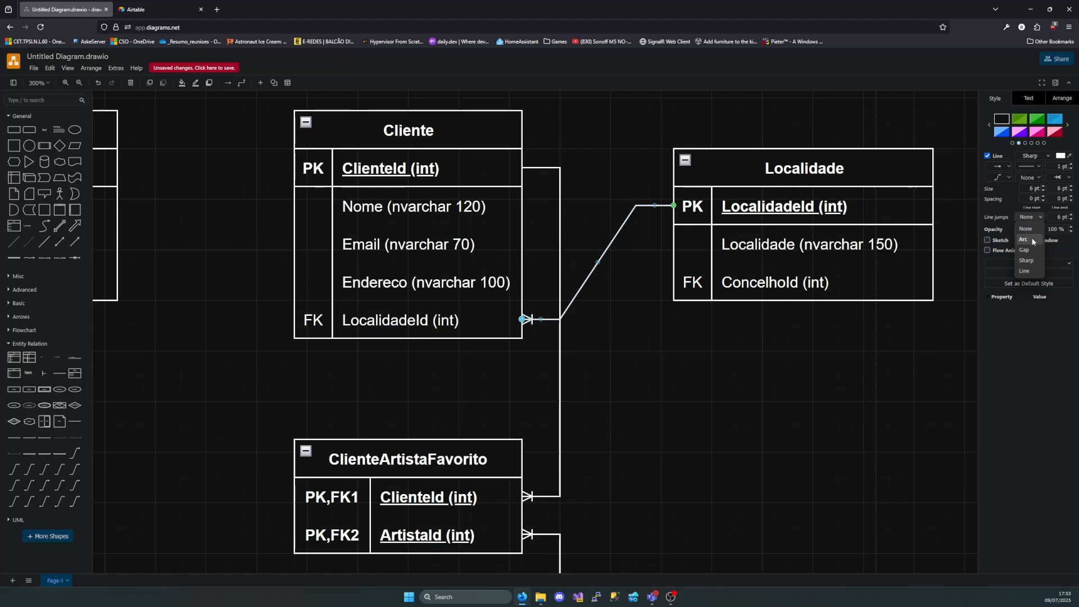
left_click(1032, 240)
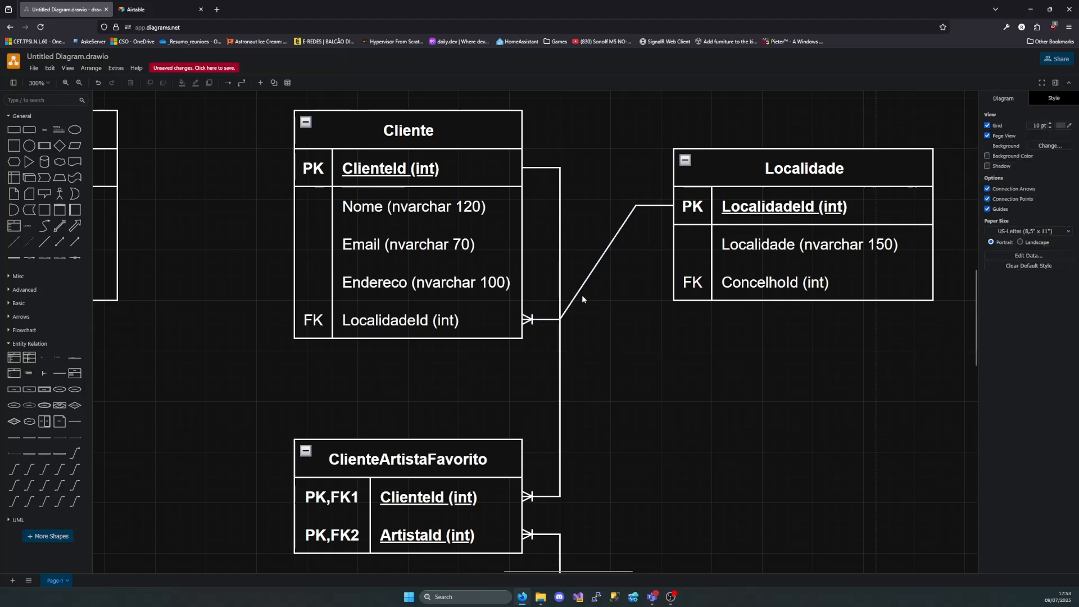
left_click(560, 286)
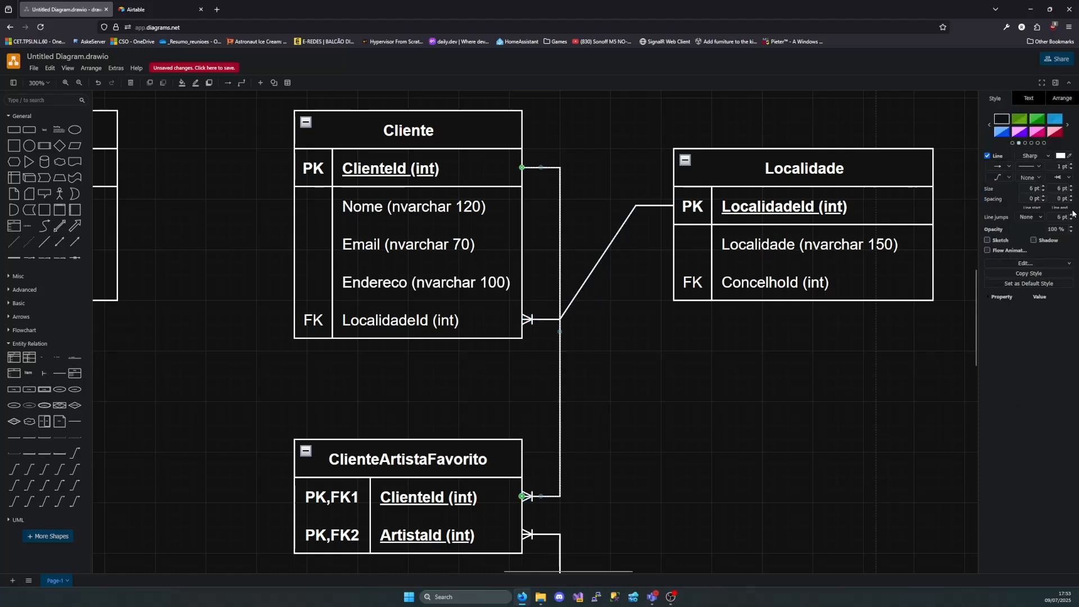
left_click(1027, 217)
left_click(1032, 240)
Increase the Localidade–Cliente connector's line jump size to 13 pt and set its start and end spacing to 1 pt
left_click(567, 309)
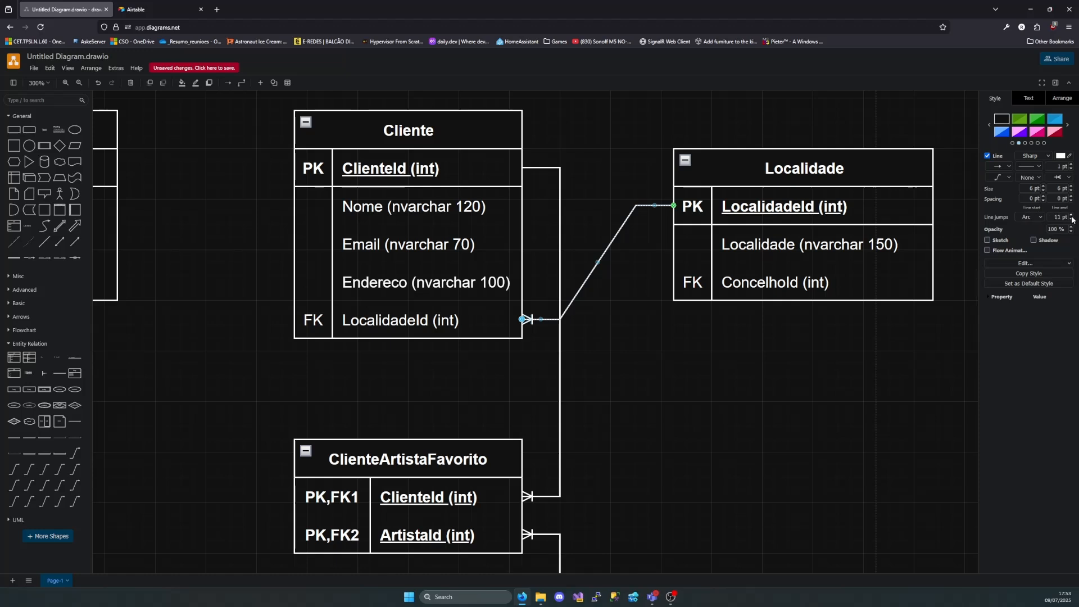
left_click(1031, 218)
left_click(1033, 199)
left_click(1060, 198)
type("1")
key("Return")
left_click(592, 308)
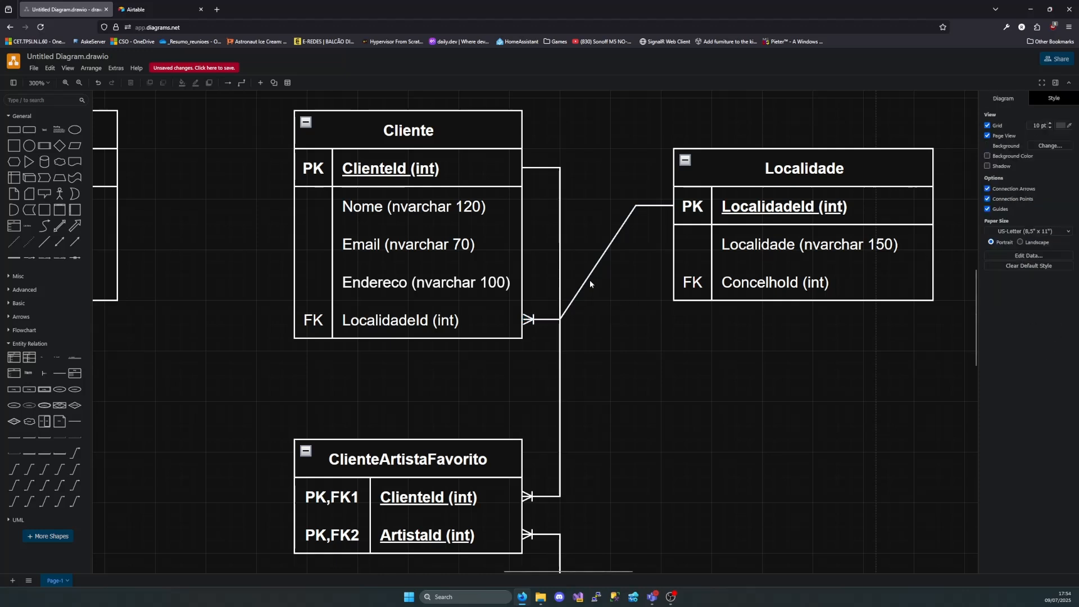
Try the Gap, Sharp and Line jump styles on the Localidade–Cliente connector, then return it to Arc
left_click(564, 311)
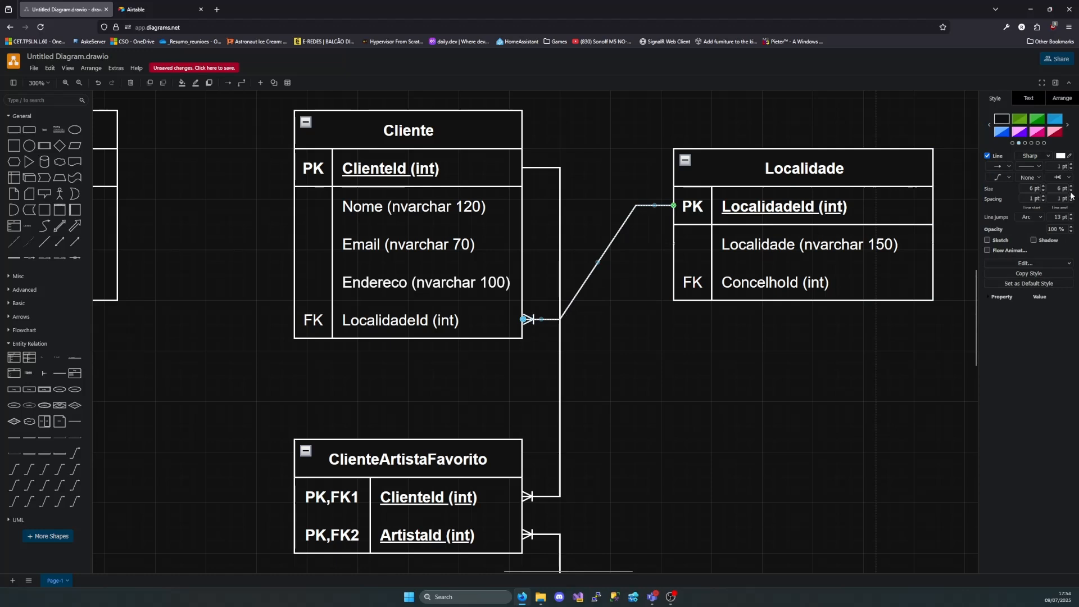
left_click(1029, 217)
left_click(1030, 251)
left_click(1030, 218)
left_click(1030, 261)
left_click(1027, 219)
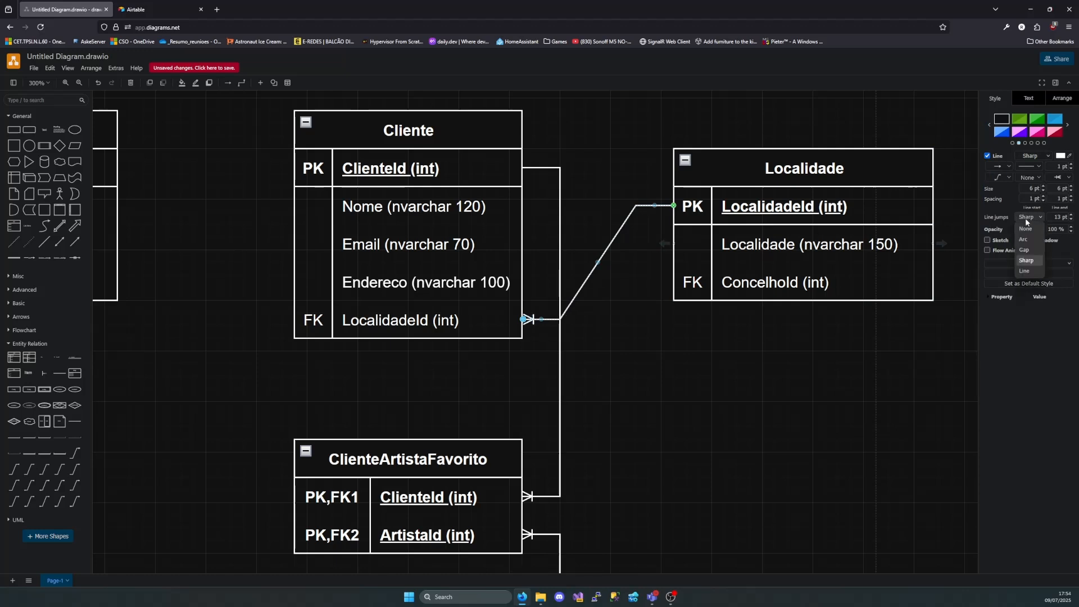
left_click(1024, 271)
left_click(1029, 217)
left_click(1026, 241)
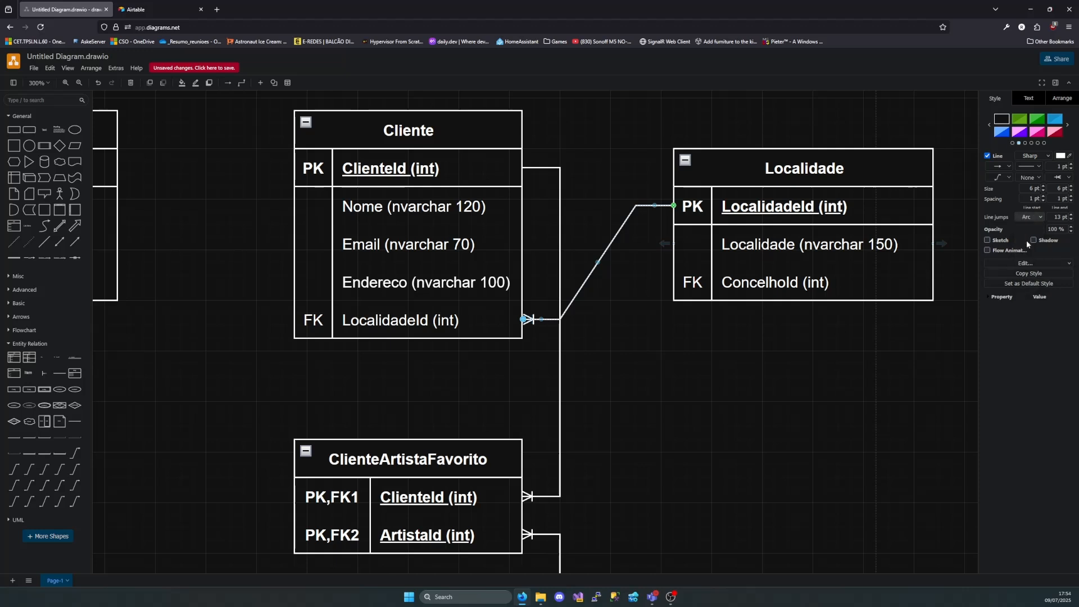
Replace the Localidade–Cliente connector with a new one-to-many connector using Arc line jumps, joining LocalidadeId in both tables
key("Delete")
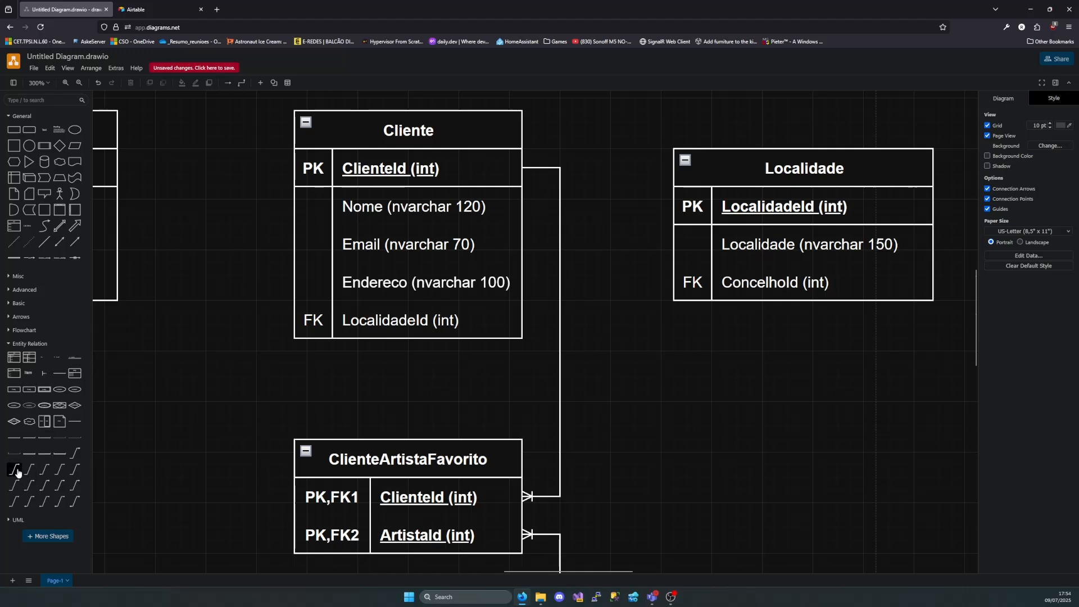
left_click_drag(14, 470, 623, 352)
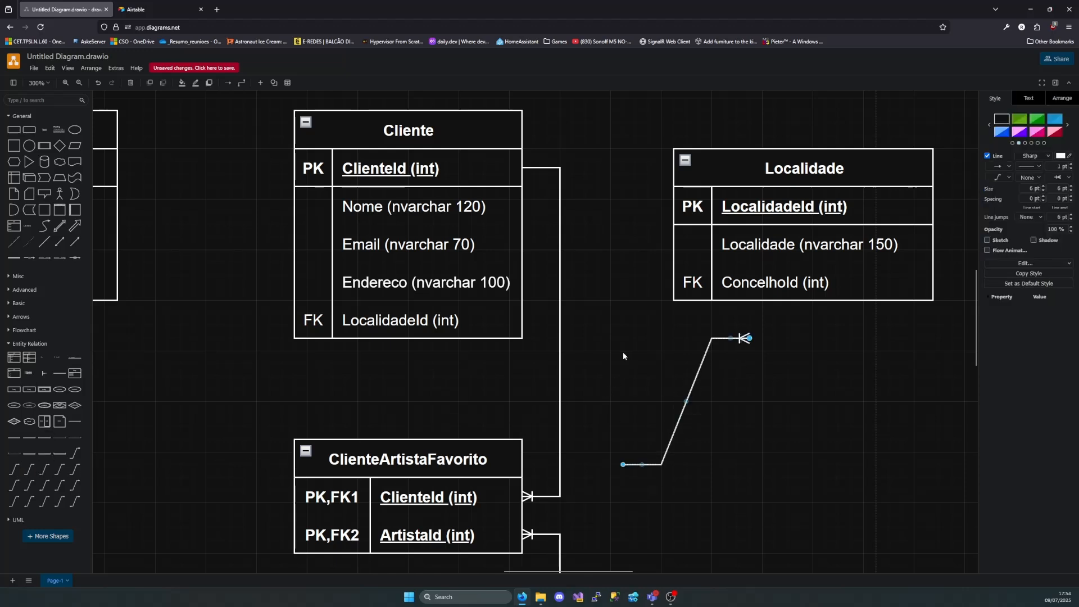
left_click(1031, 217)
left_click(1030, 240)
left_click_drag(623, 464, 678, 207)
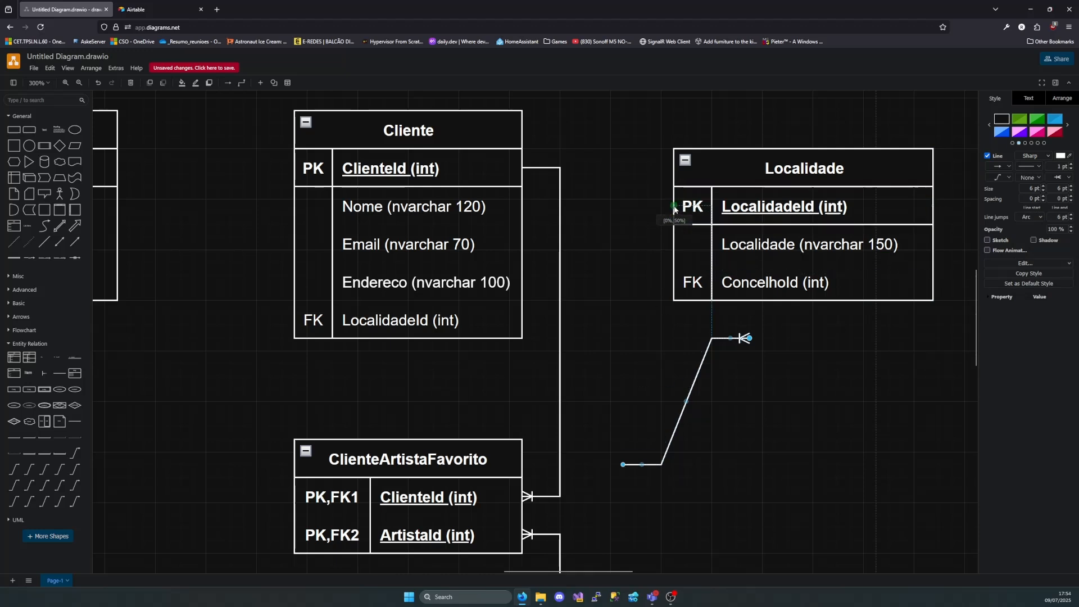
left_click_drag(749, 338, 523, 320)
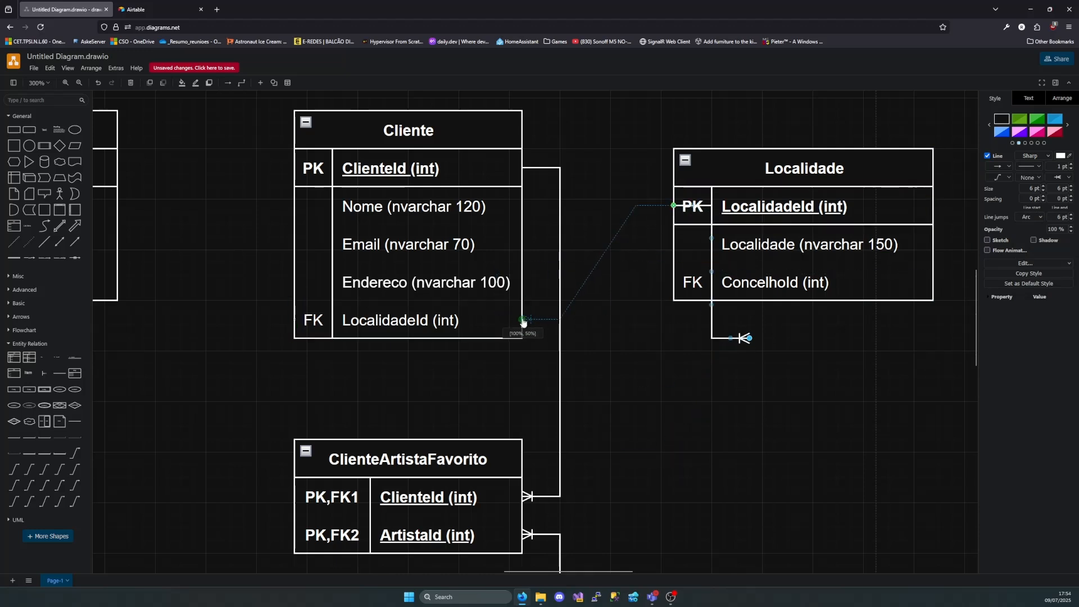
left_click(603, 340)
left_click(568, 310)
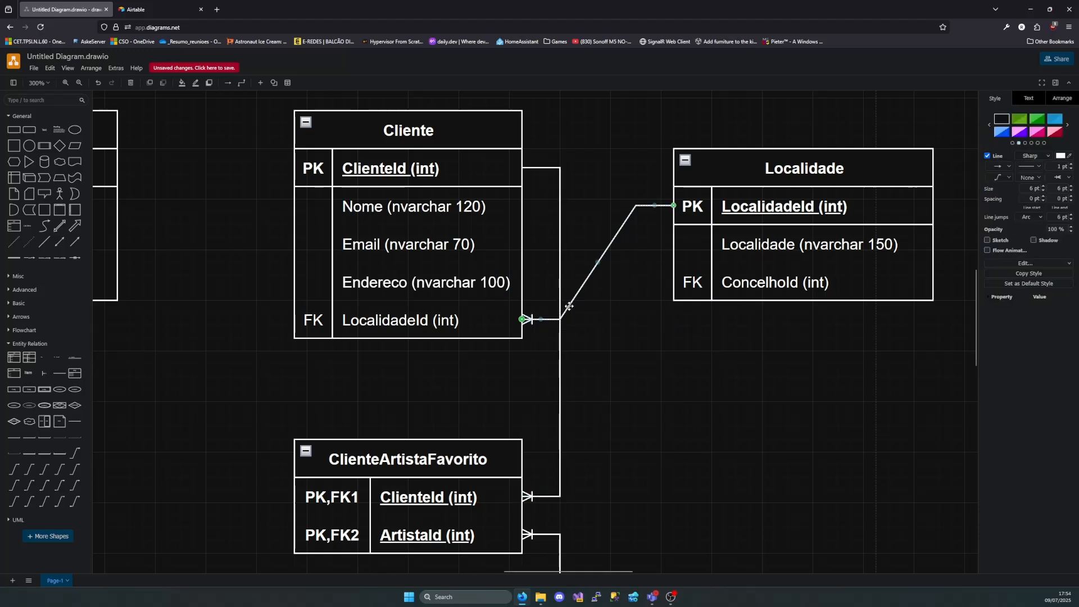
left_click(1031, 218)
left_click(1008, 344)
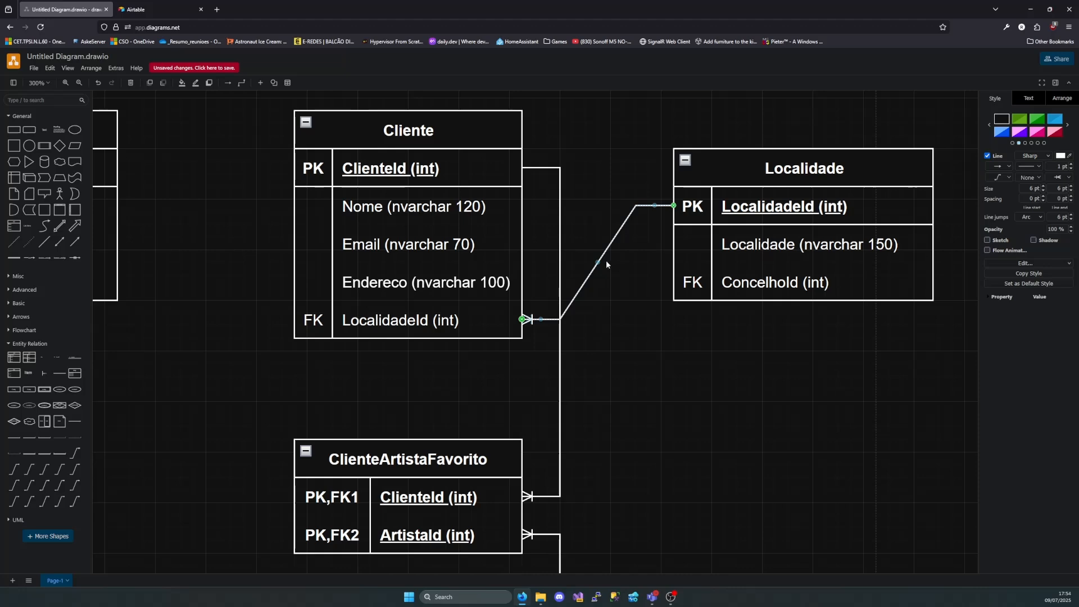
Move the Localidade table slightly lower beside Cliente
scroll(711, 333, "right", 3)
scroll(685, 351, "down", 1)
scroll(683, 350, "down", 5)
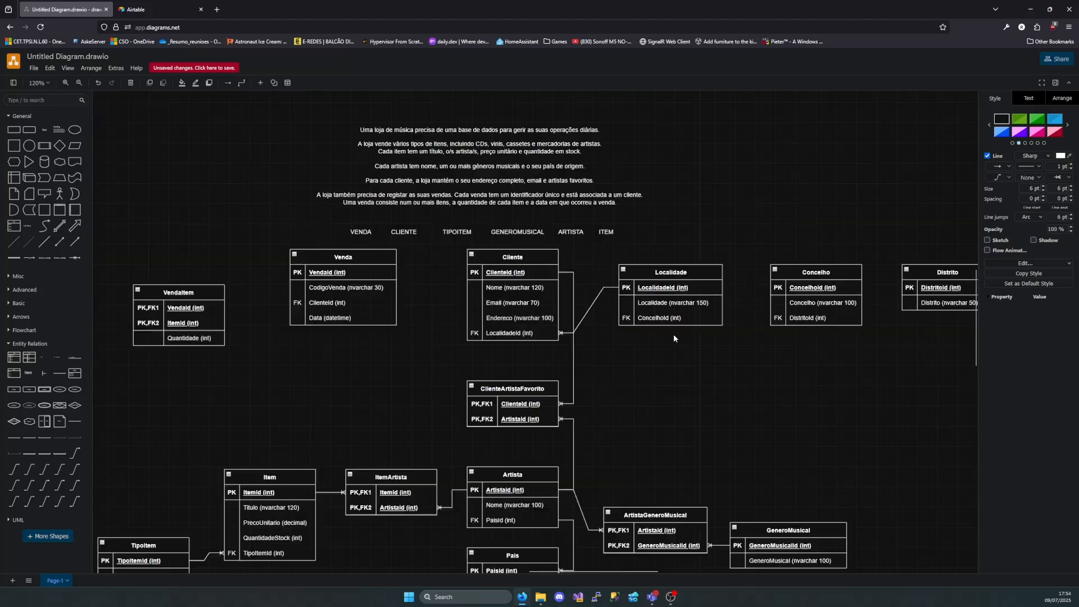
mouse_move(677, 284)
left_mouse_down()
mouse_move(676, 315)
mouse_move(678, 298)
left_mouse_up()
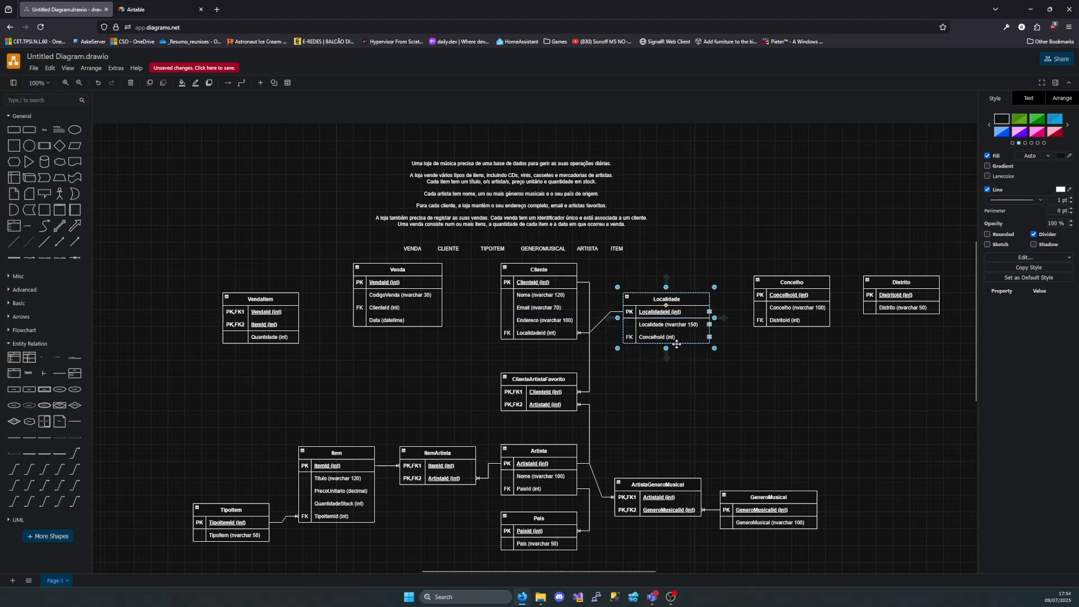
Connect Concelho's primary key to the ConcelhoId foreign key in Localidade one-to-many, and align Concelho closer beside Localidade
left_click_drag(14, 469, 754, 294)
left_click_drag(841, 365, 711, 337)
left_click(787, 291)
left_click_drag(788, 291, 771, 301)
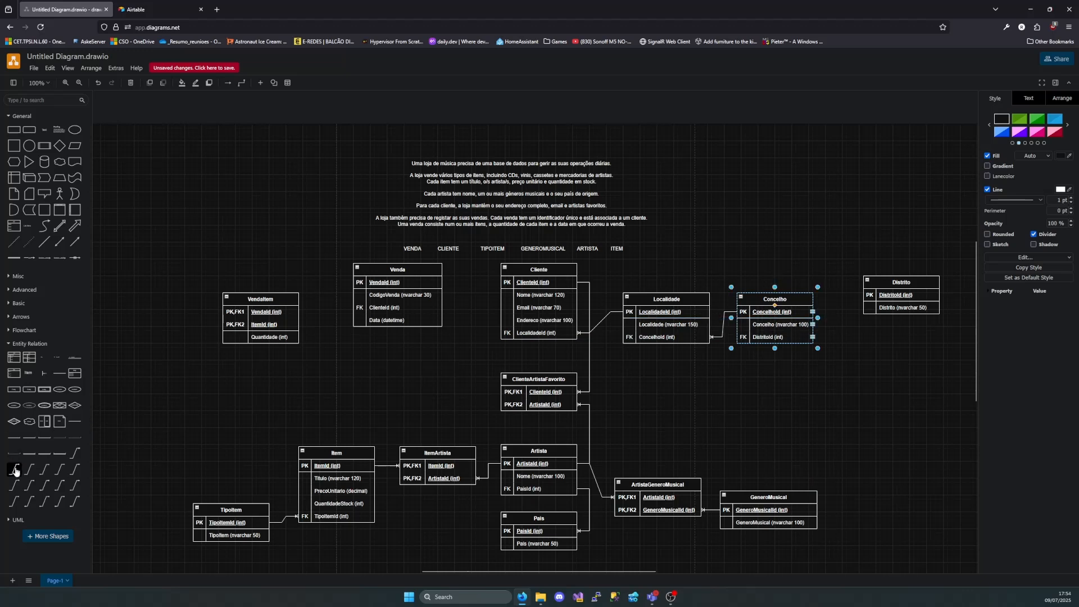
Connect Distrito's primary key to the DistritoId foreign key in Concelho one-to-many, and move Distrito closer to Concelho
left_click_drag(15, 469, 866, 297)
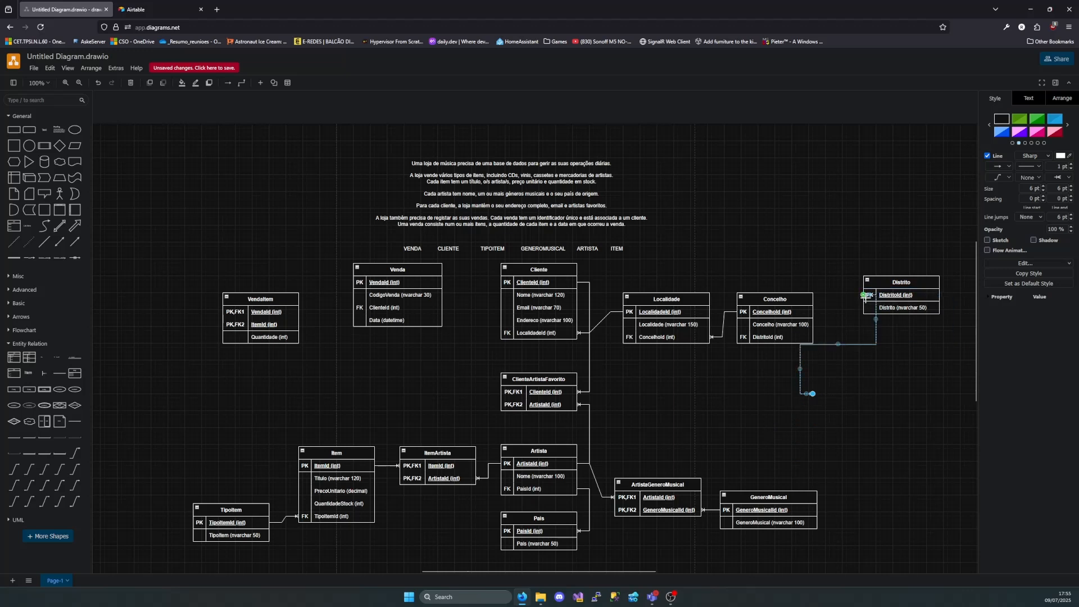
left_click_drag(813, 394, 813, 337)
left_click_drag(905, 292, 882, 300)
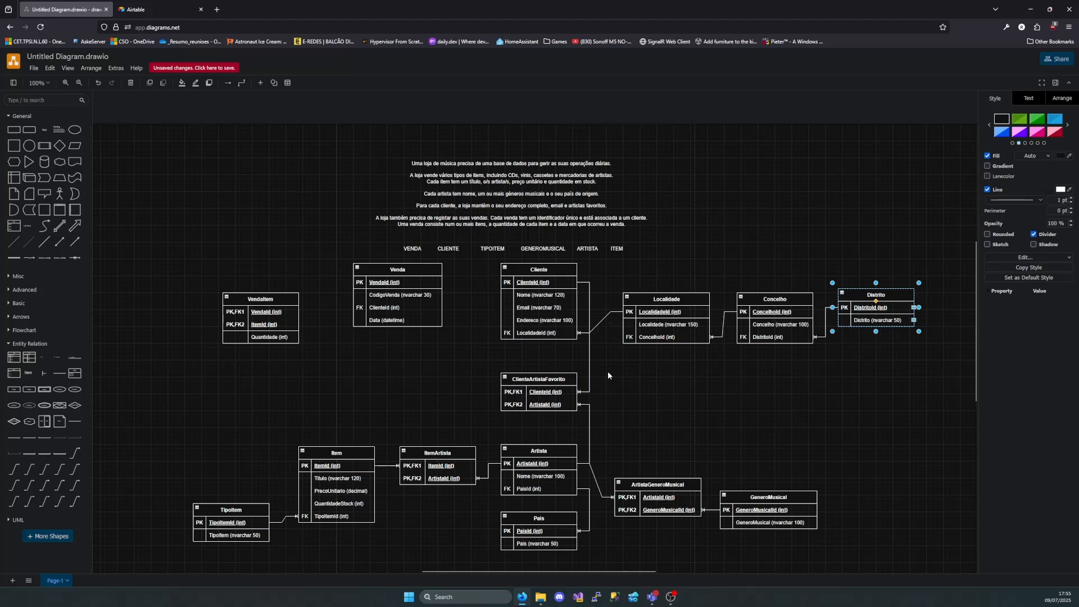
Move the TipoItem table slightly up and farther from the Item table
scroll(561, 343, "left", 3)
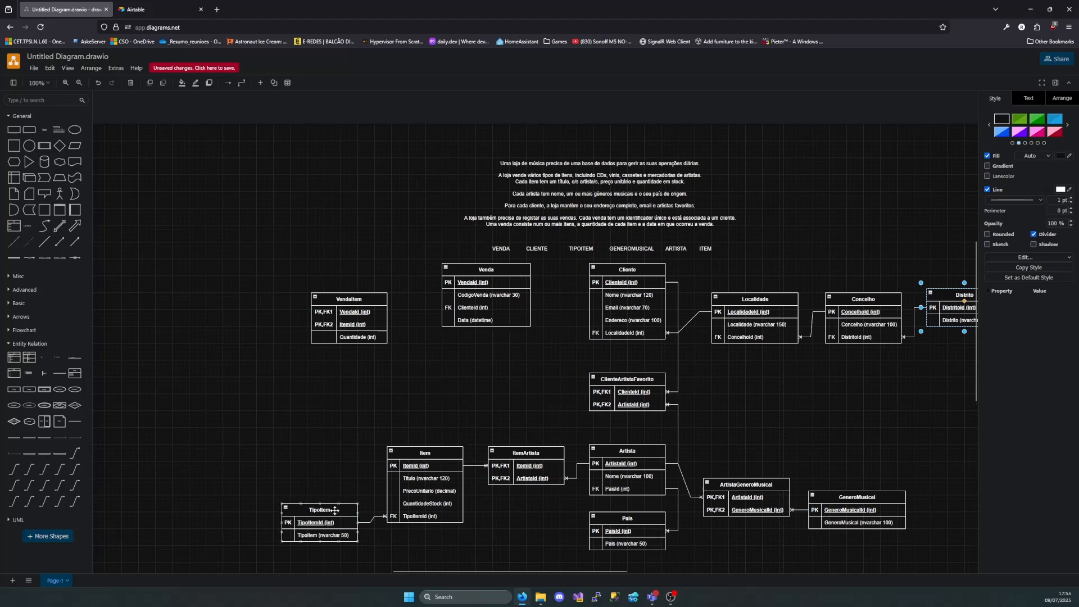
left_click_drag(335, 510, 329, 508)
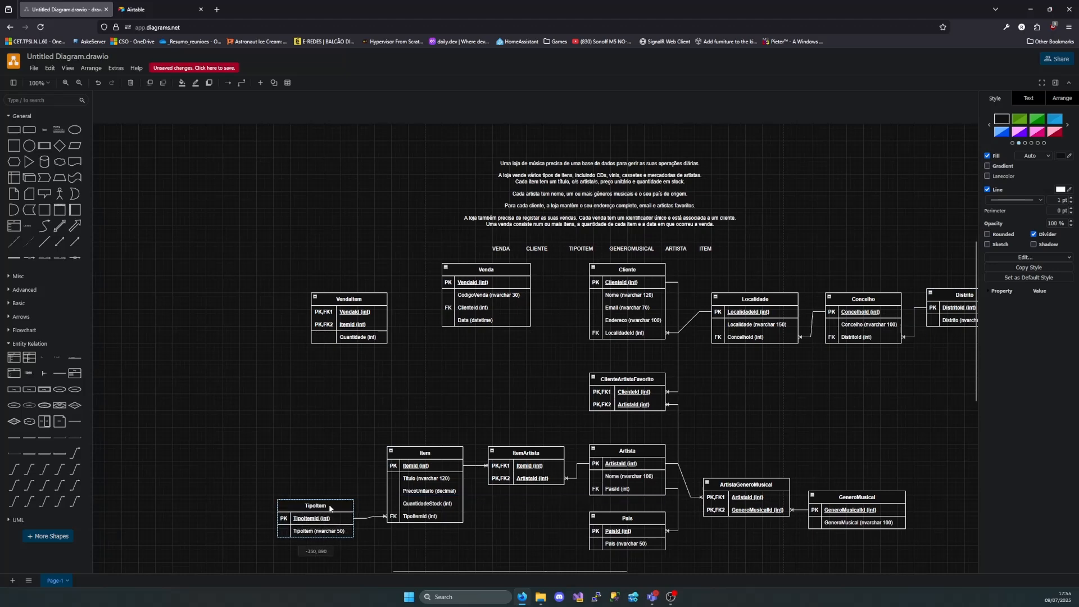
left_click(473, 429)
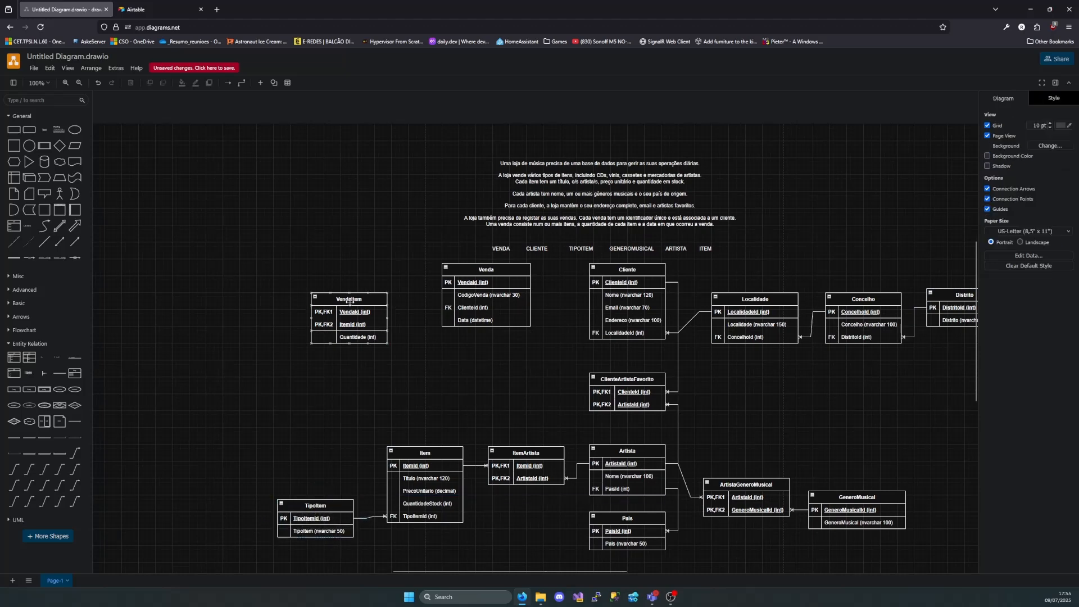
Connect Item's primary key to the ItemId foreign key in VendaItem one-to-many, and reposition VendaItem above TipoItem
left_click_drag(350, 302, 304, 327)
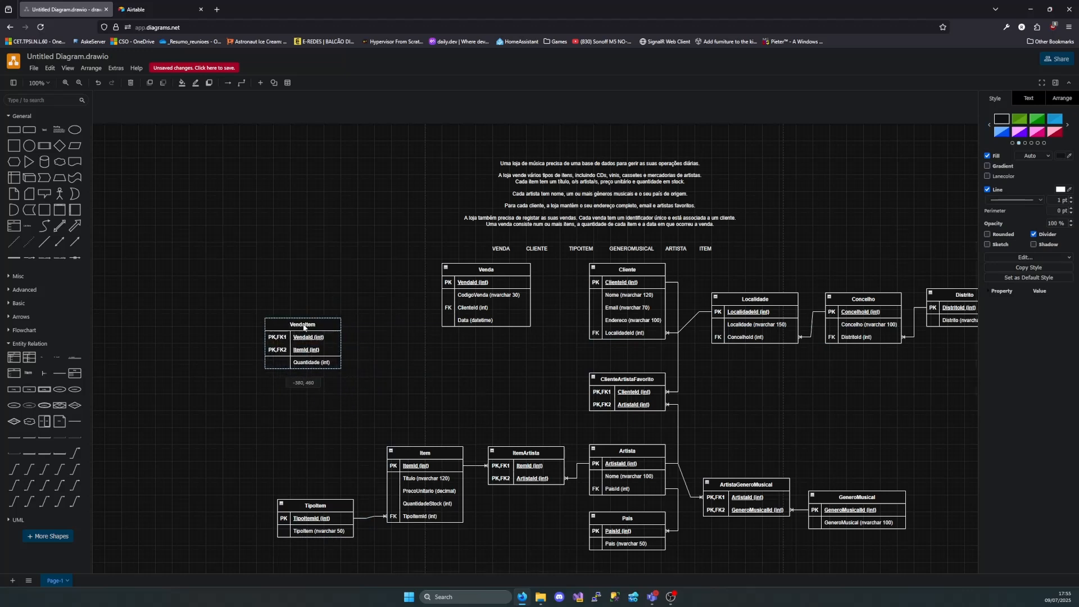
left_click(51, 441)
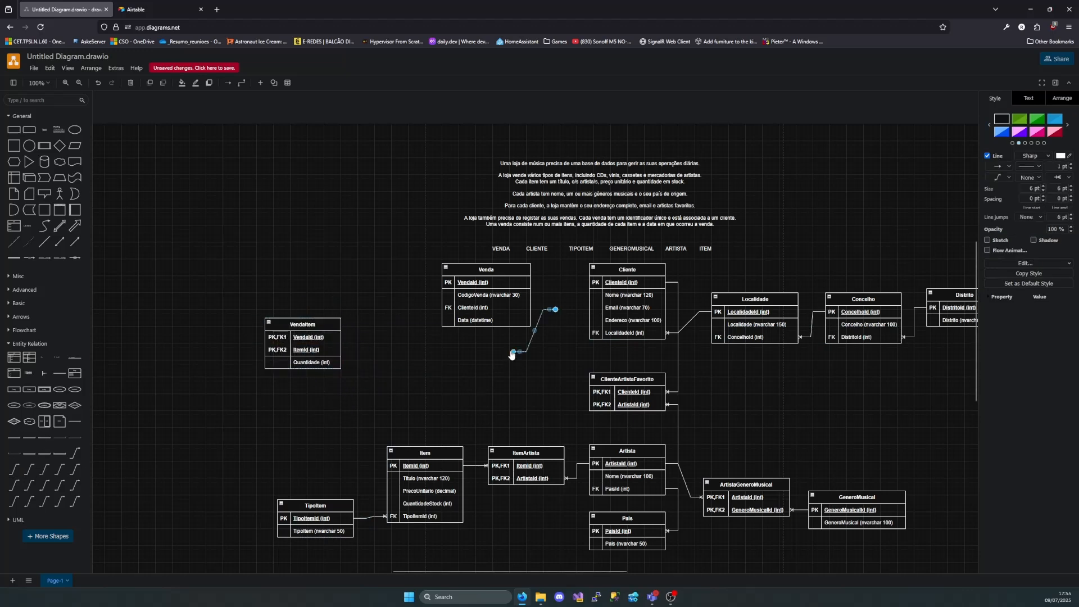
left_click_drag(513, 352, 387, 466)
left_click_drag(556, 311, 335, 304)
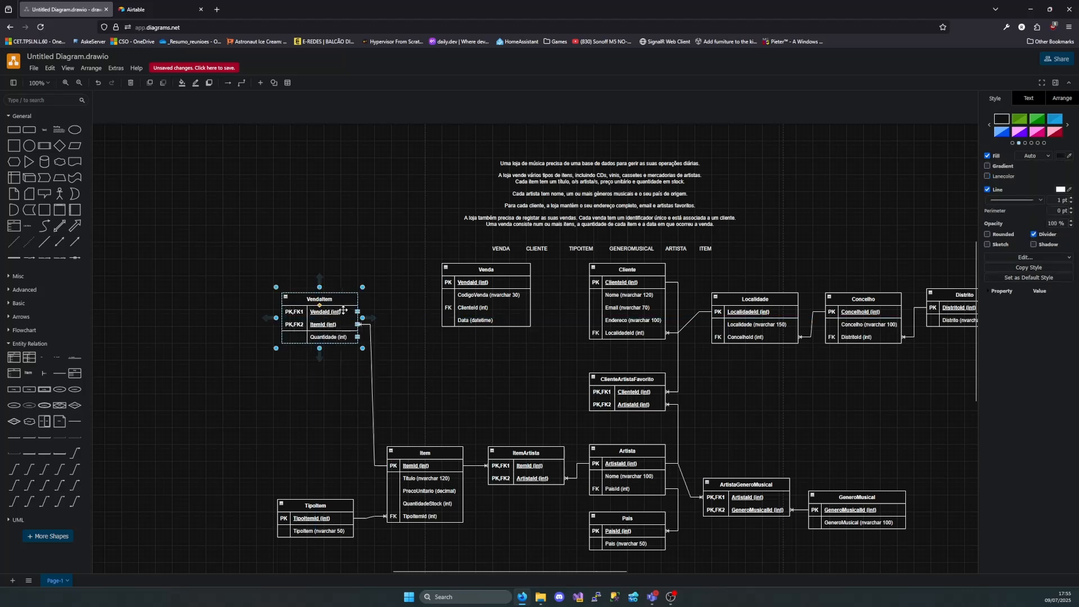
Connect Venda's primary key to the VendaId foreign key in VendaItem one-to-many, and nudge VendaItem to straighten its connector to Item
left_click(13, 470)
left_click_drag(514, 352, 442, 283)
left_click_drag(555, 309, 358, 313)
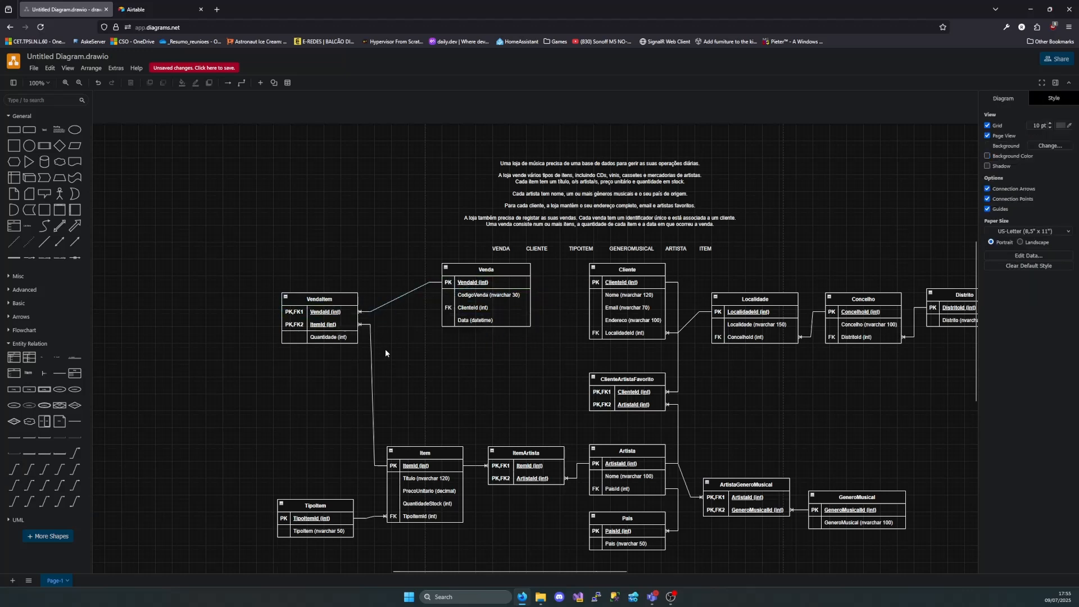
left_click_drag(347, 302, 352, 302)
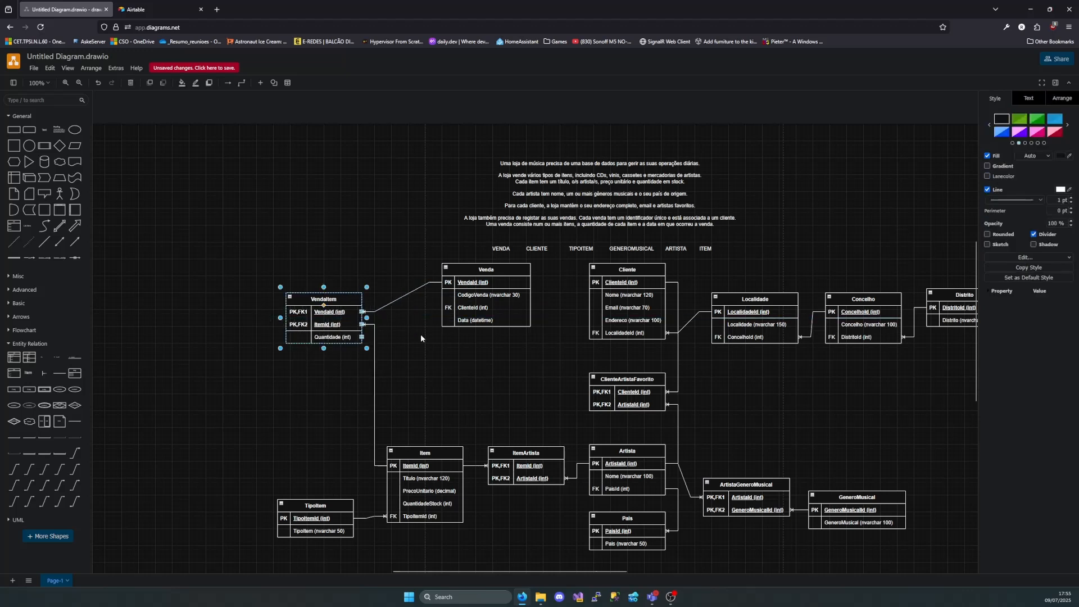
left_click(420, 334)
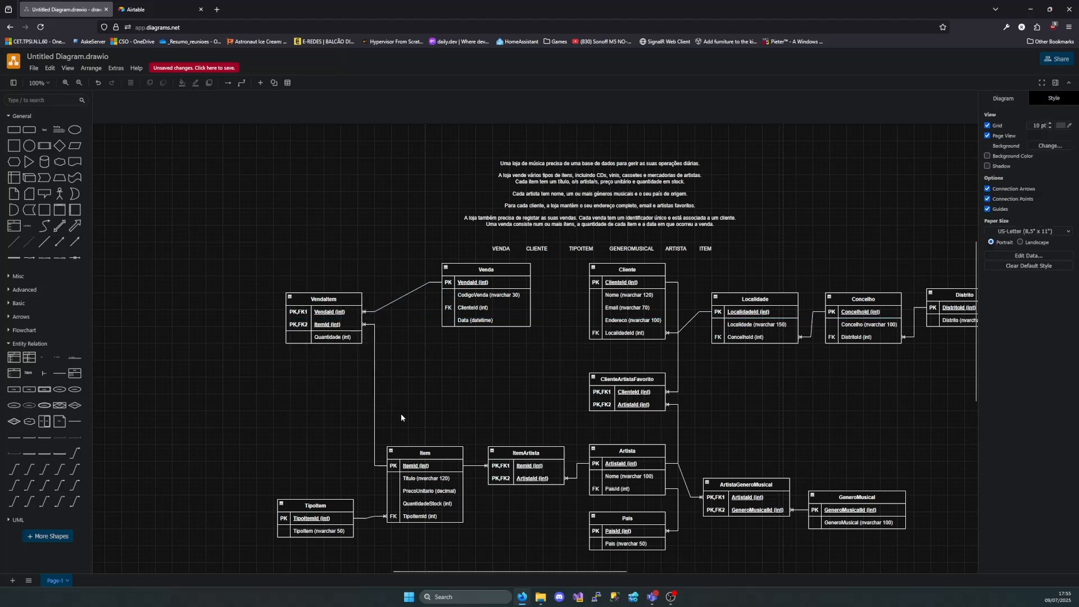
Move VendaItem lower, between Venda and Item, and shift Venda farther from Cliente
left_click_drag(334, 302, 335, 336)
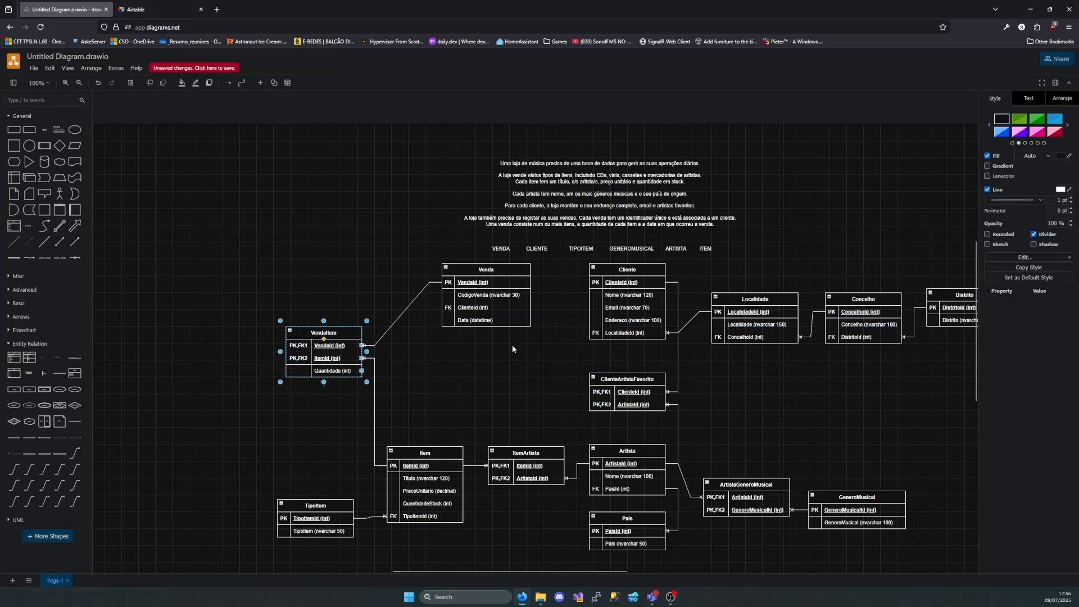
left_click(482, 399)
left_click_drag(516, 272, 482, 272)
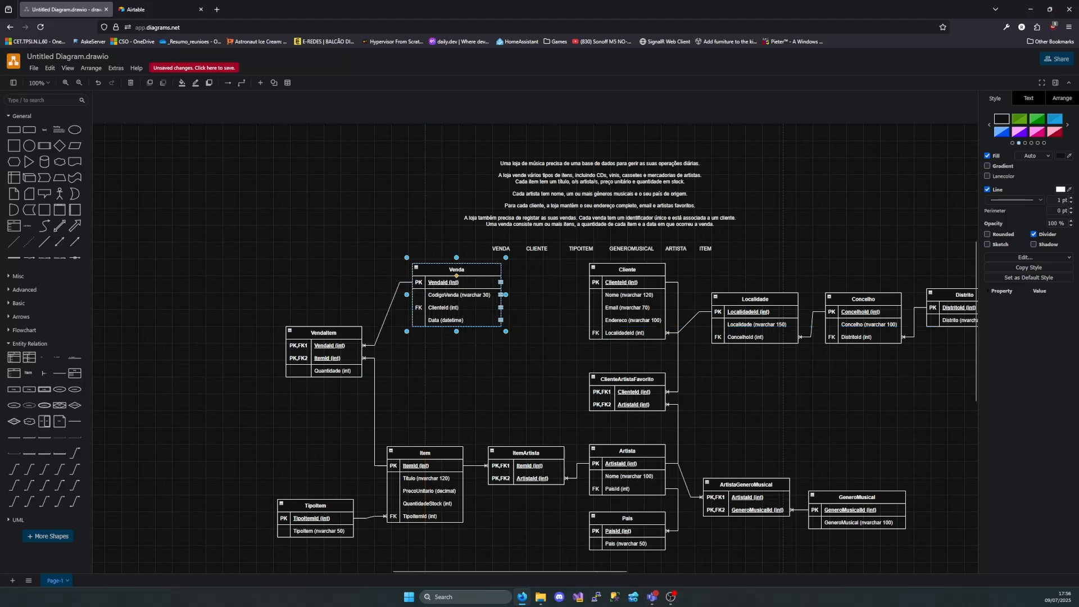
Connect Cliente's primary key to the ClienteId foreign key in Venda one-to-many, and move Venda slightly closer to Cliente
mouse_move(9, 474)
left_click_drag(10, 474, 590, 282)
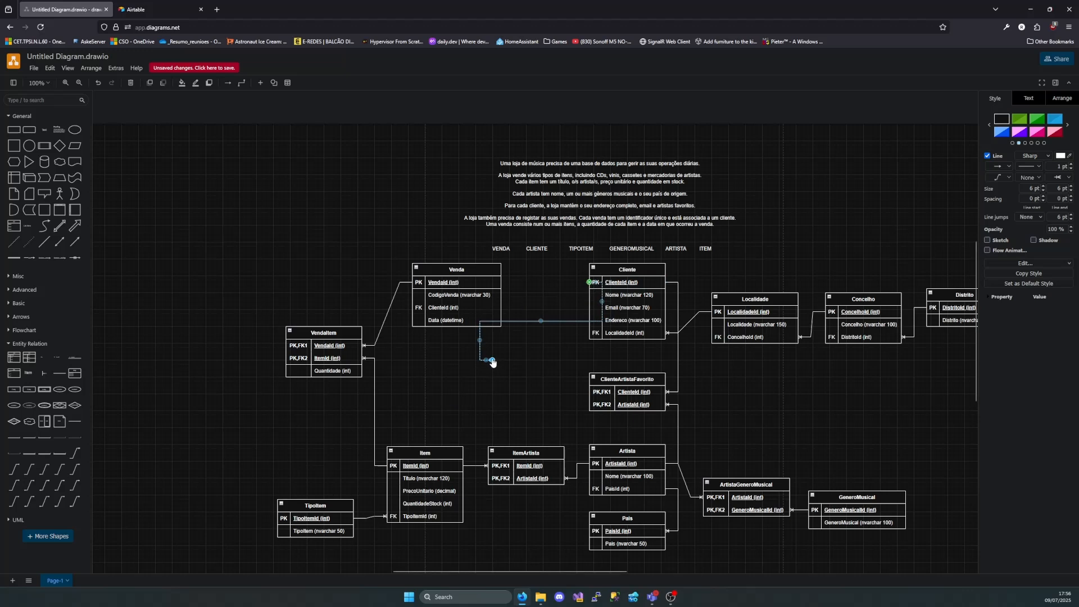
left_click_drag(492, 360, 500, 311)
left_click(493, 375)
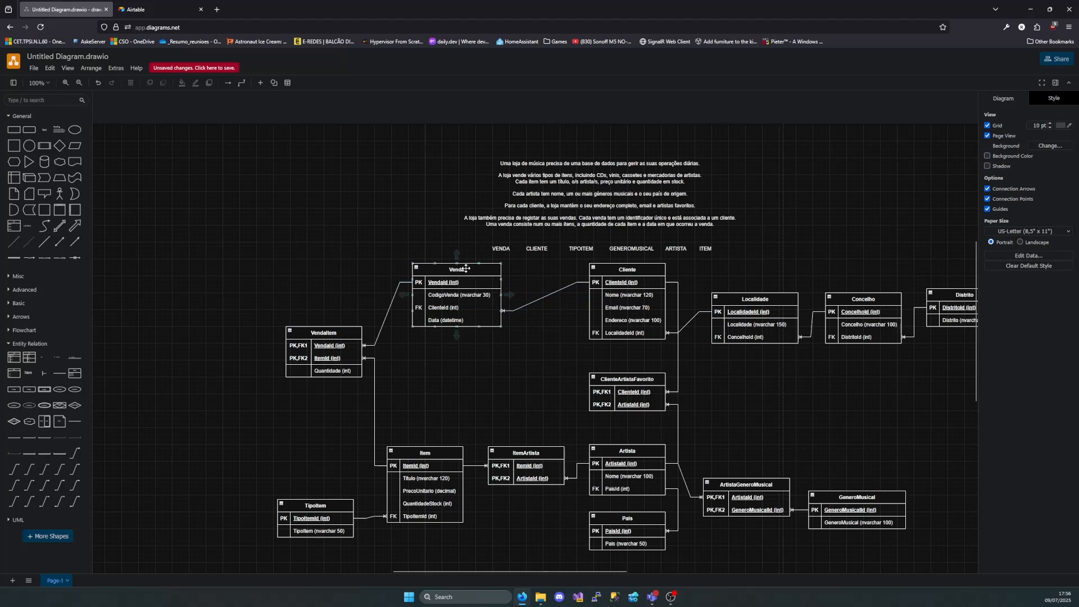
left_click_drag(466, 269, 487, 269)
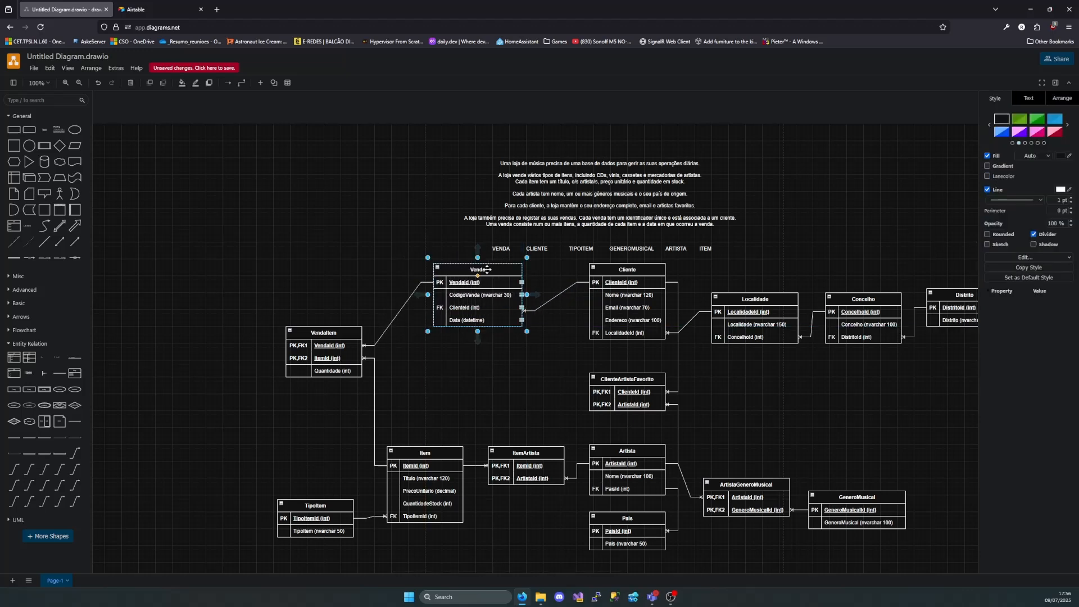
Examine the connected diagram and reread the music store description above it
scroll(675, 360, "right", 4)
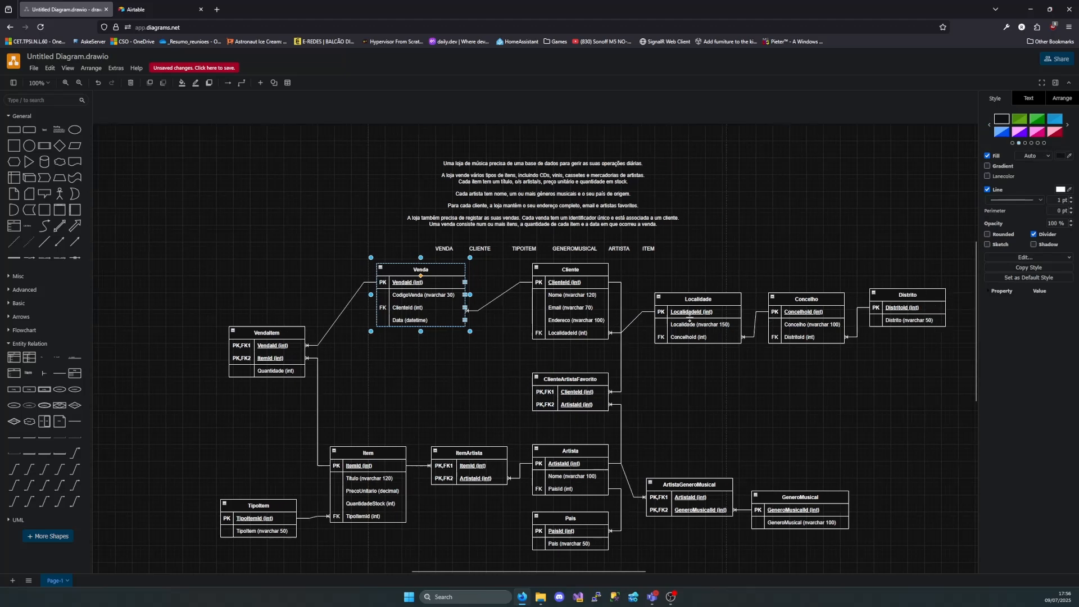
scroll(539, 416, "down", 1)
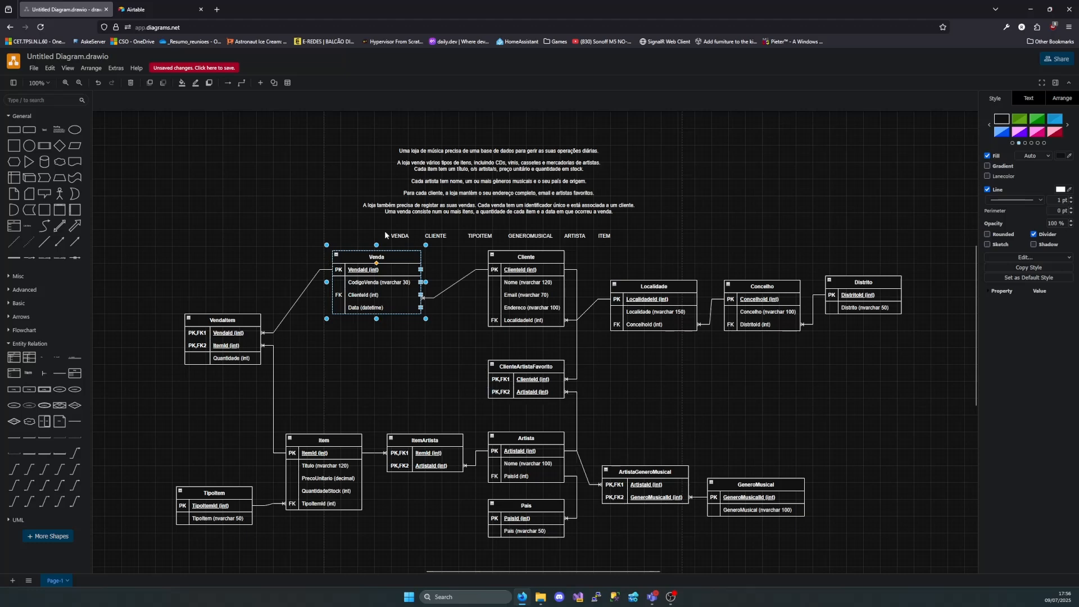
scroll(604, 256, "up", 3)
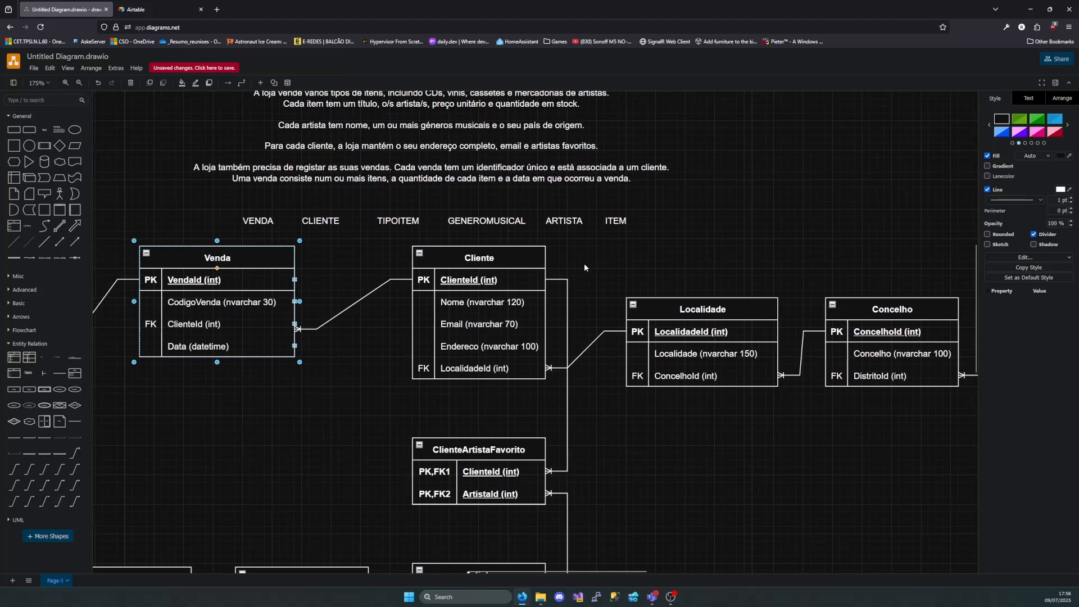
scroll(584, 263, "left", 3)
scroll(506, 259, "up", 3)
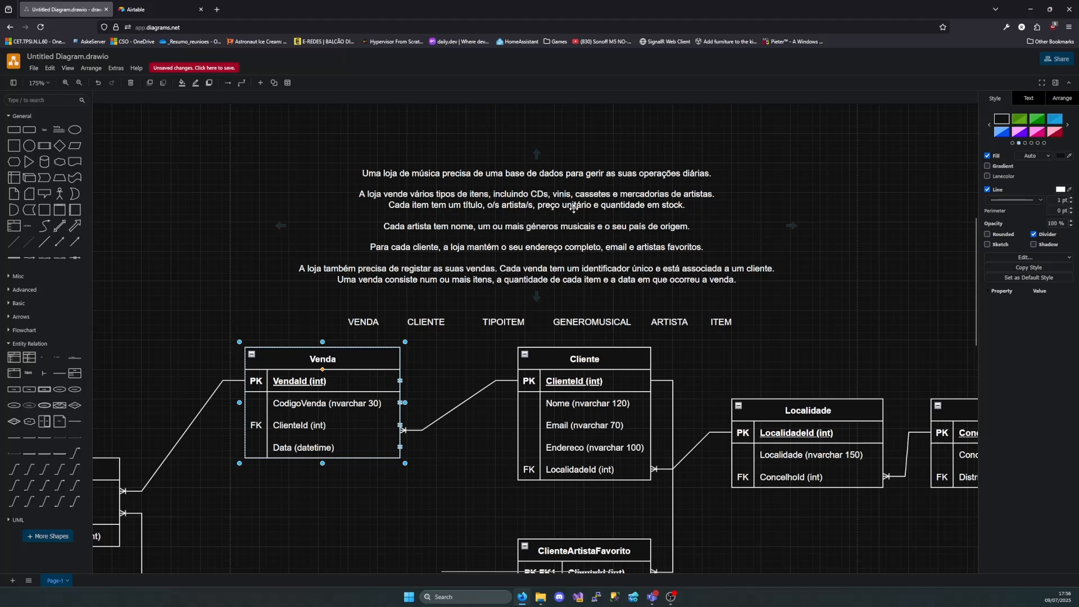
scroll(526, 325, "down", 1)
scroll(525, 325, "down", 2)
scroll(524, 365, "down", 2)
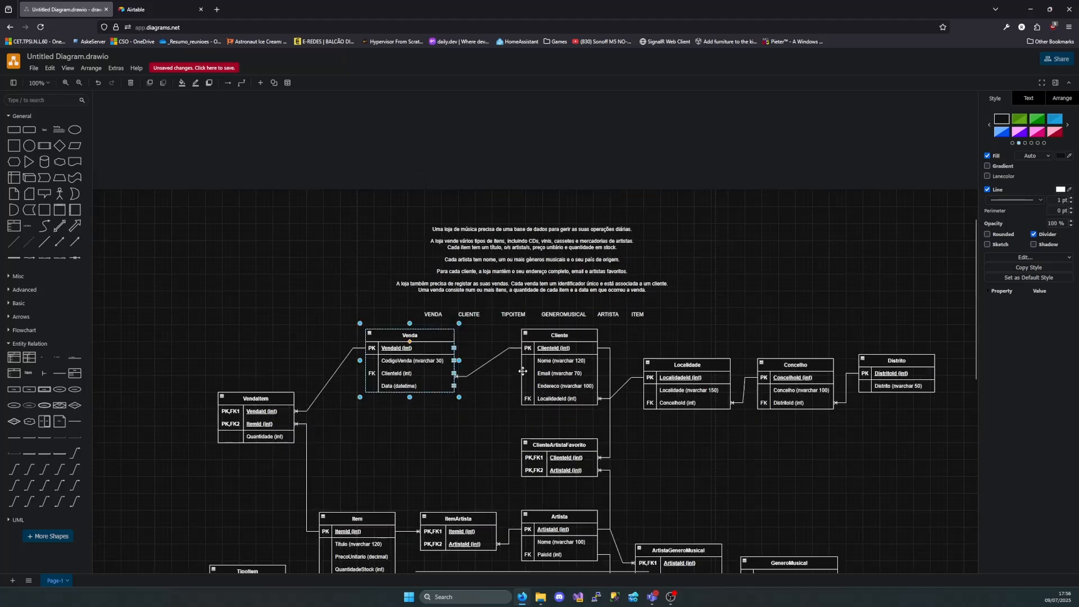
Check the Item, ItemArtista, Artista, Pais, ArtistaGeneroMusical and GeneroMusical tables against the item and artist requirements in the description
left_click(342, 513)
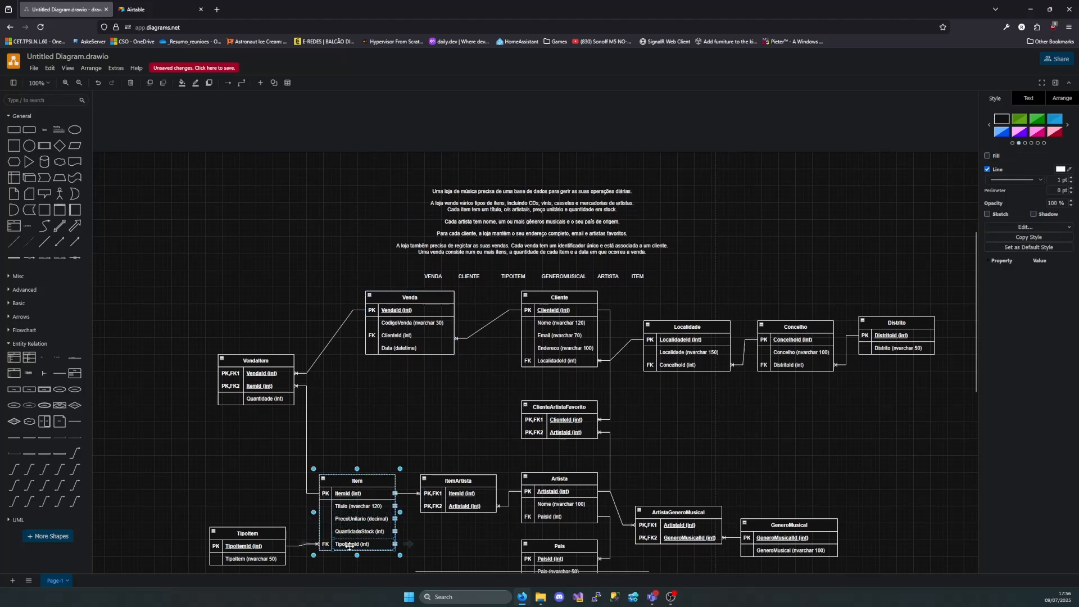
left_click(575, 478)
left_click(470, 484)
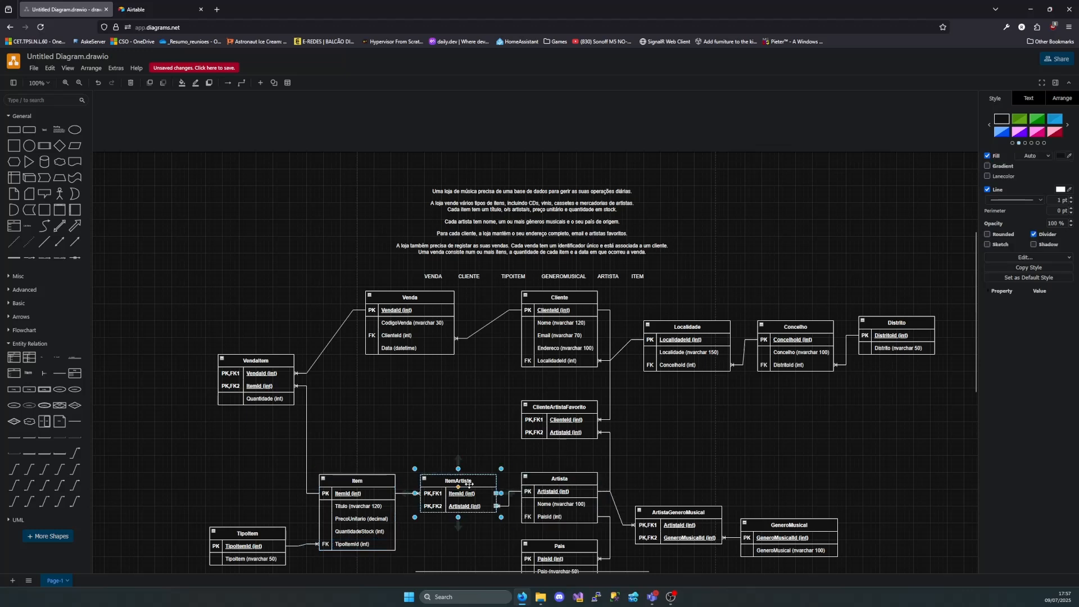
left_click(456, 221)
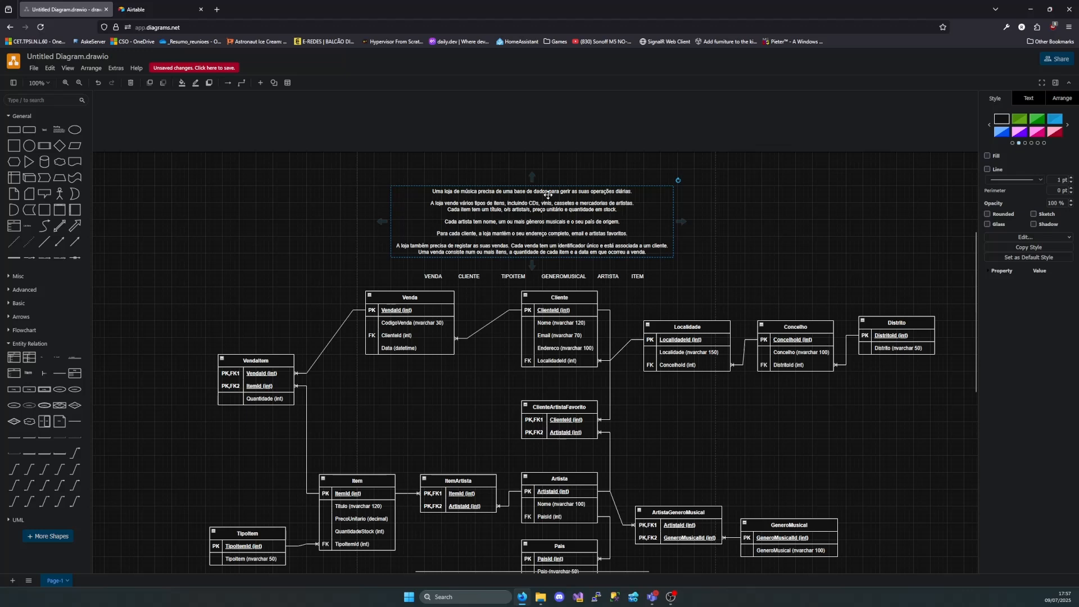
left_click(577, 482)
left_click(568, 505)
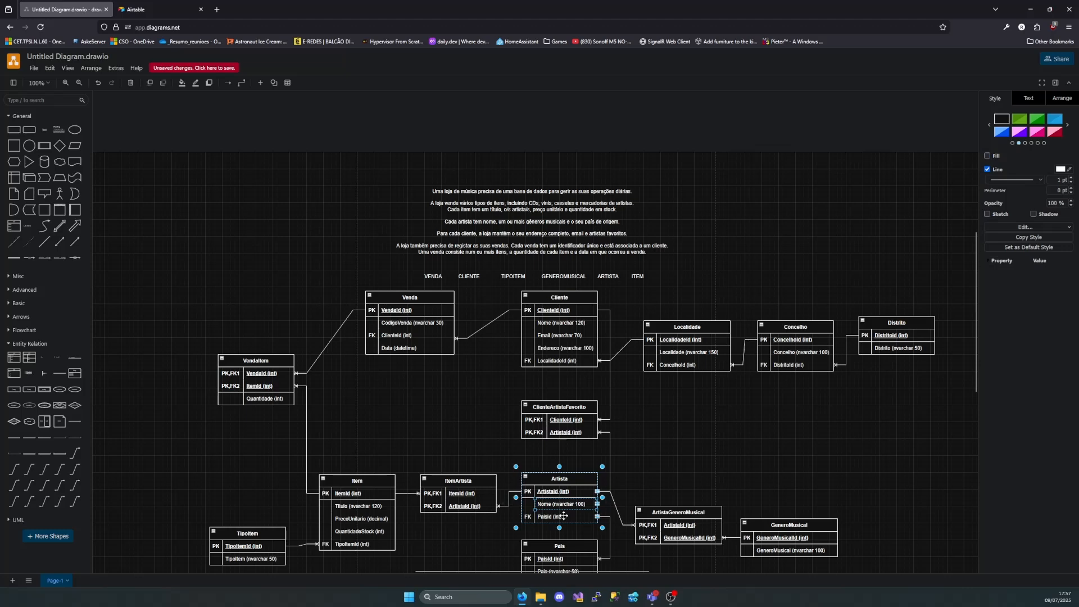
scroll(583, 545, "down", 1)
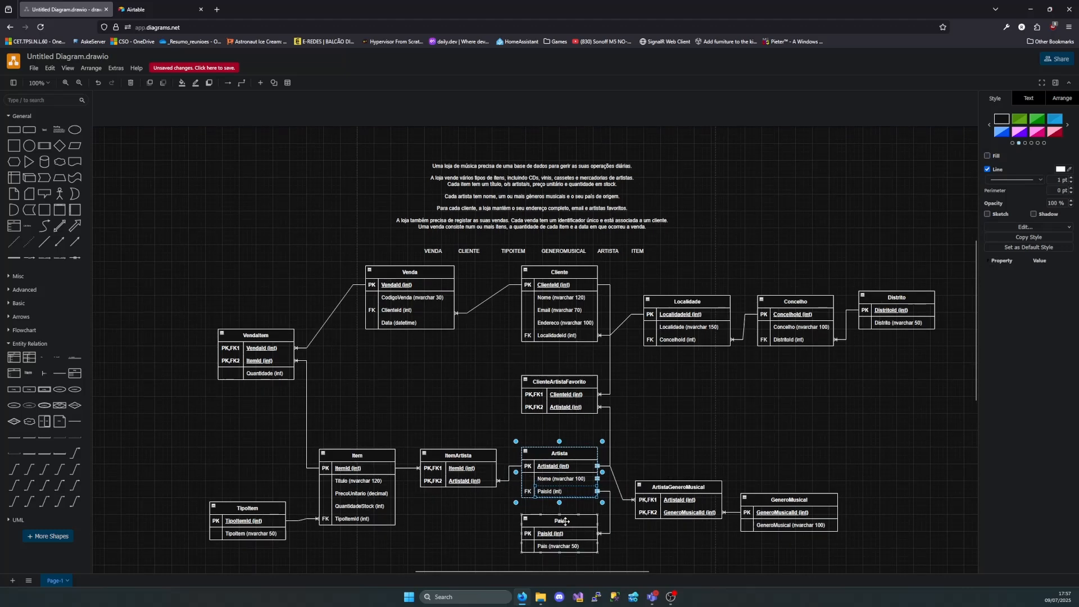
left_click(564, 520)
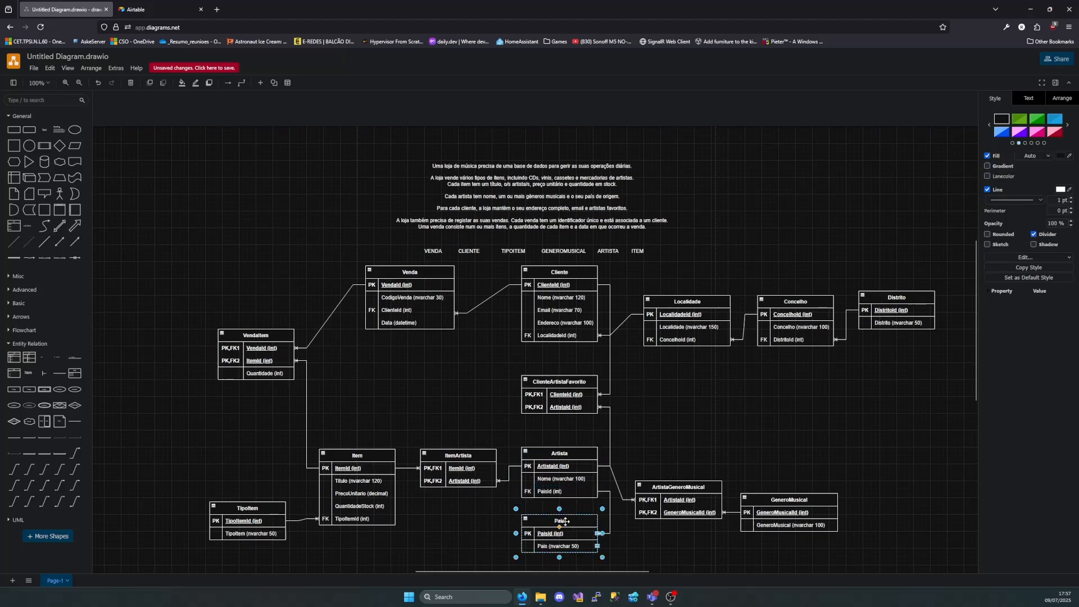
left_click(683, 487)
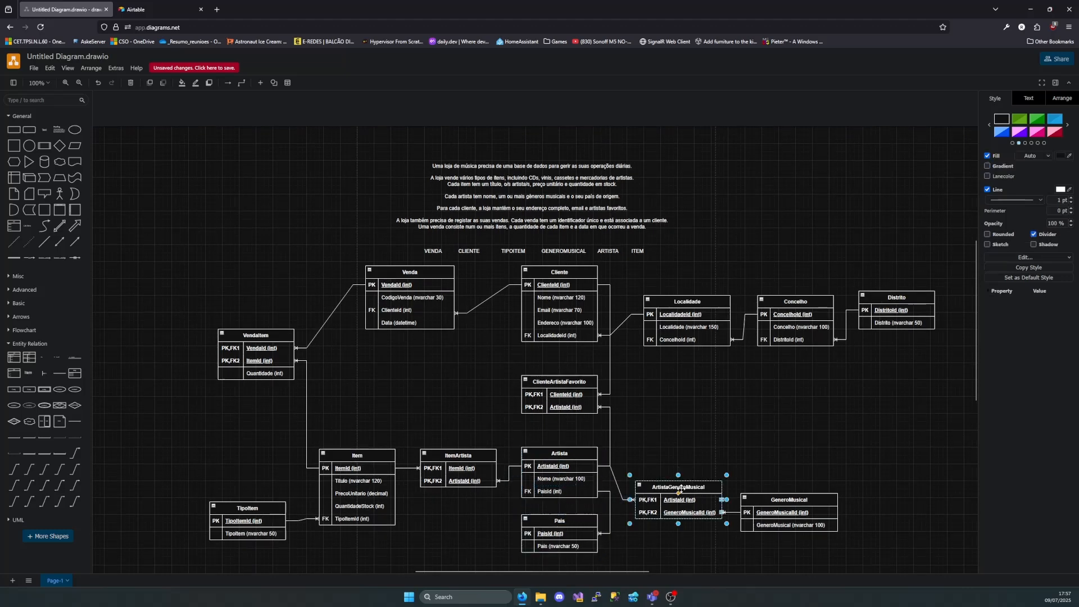
left_click(781, 505)
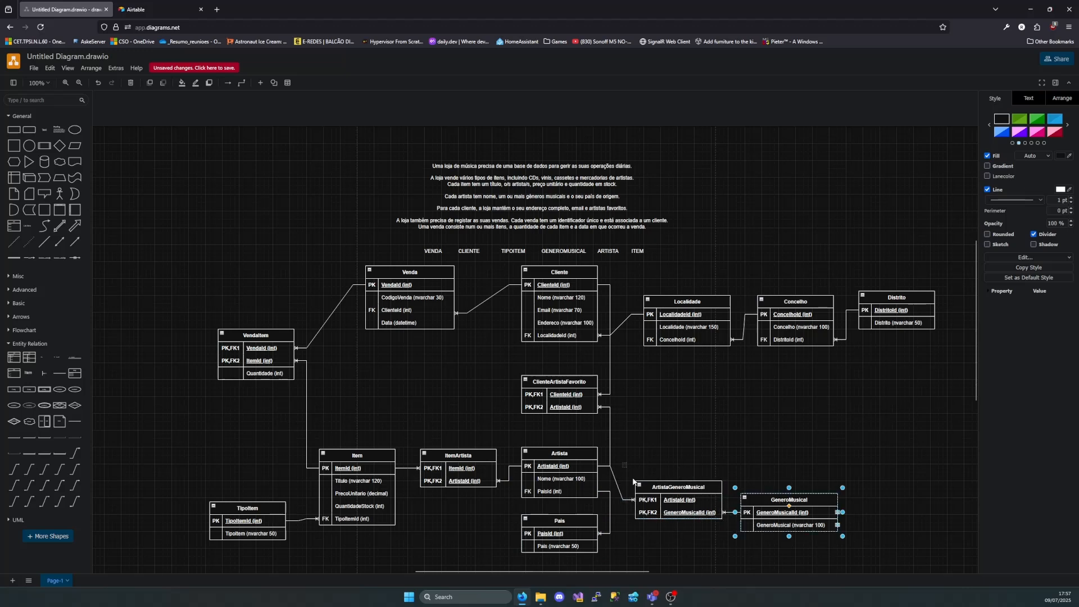
left_click_drag(622, 463, 728, 546)
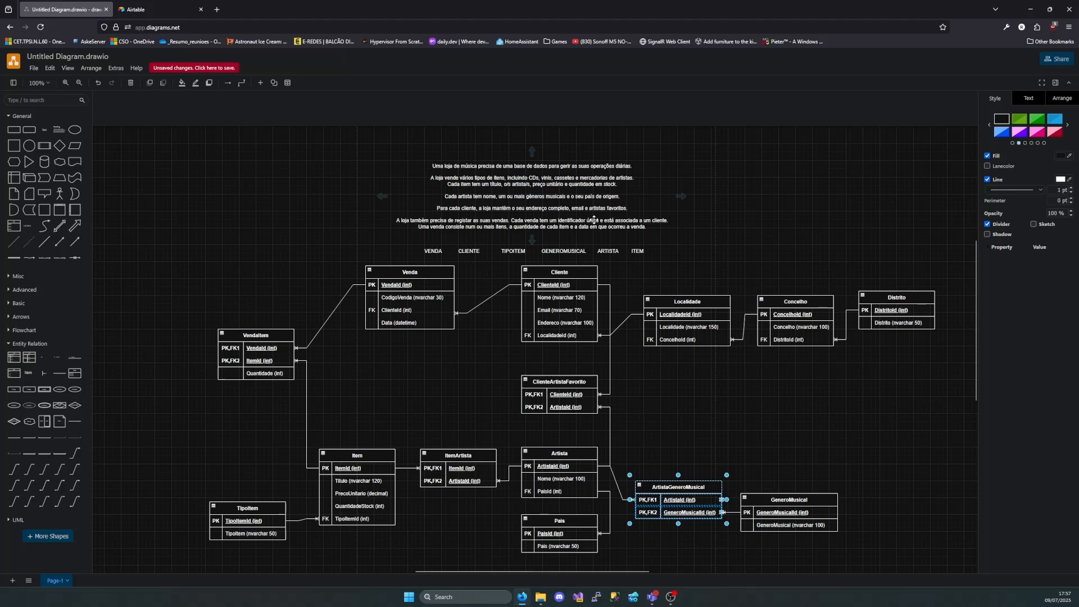
Check the Cliente, ClienteArtistaFavorito, Venda and VendaItem tables against the client and sales requirements in the description
left_click(553, 307)
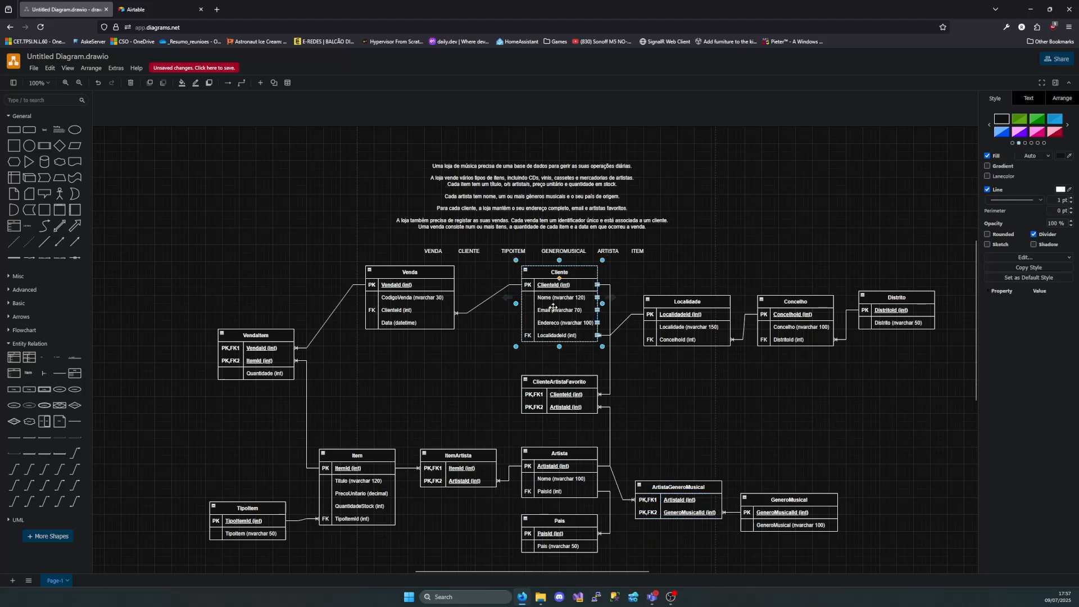
left_click(553, 307)
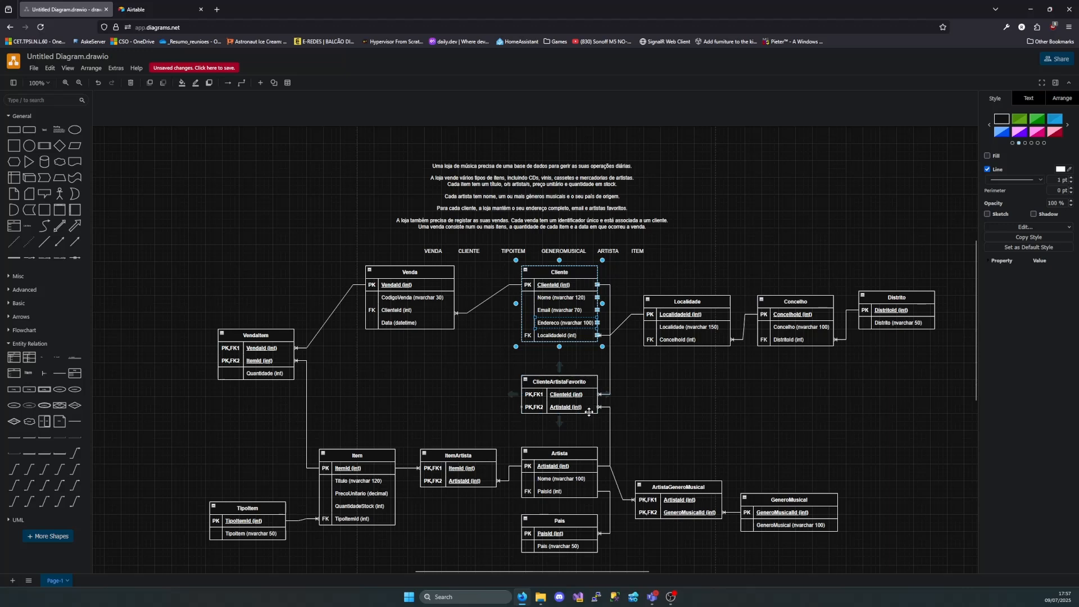
left_click(575, 298)
left_click(564, 456)
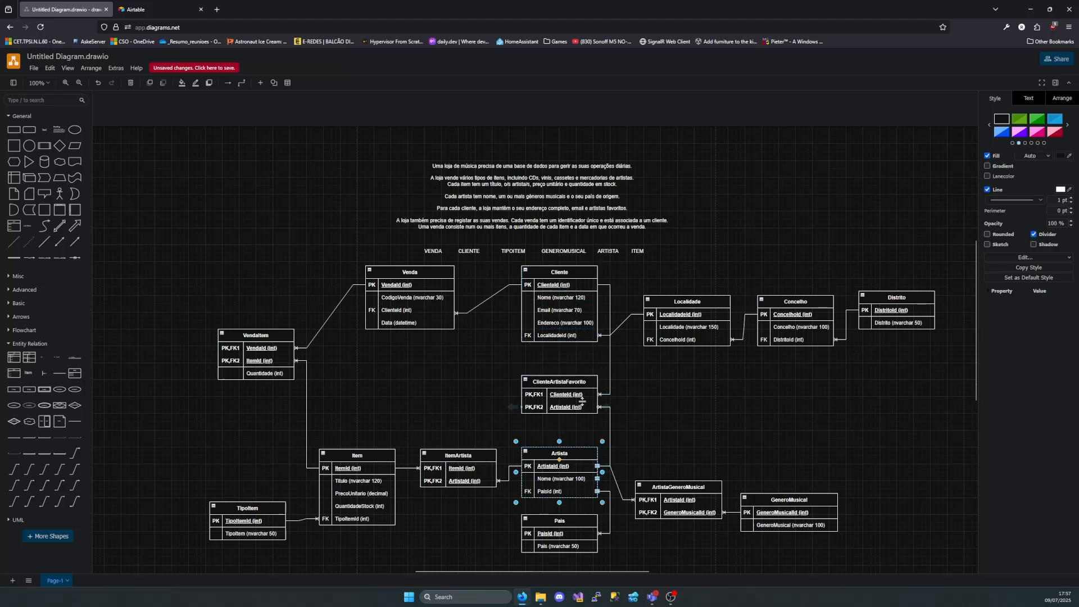
left_click(534, 382)
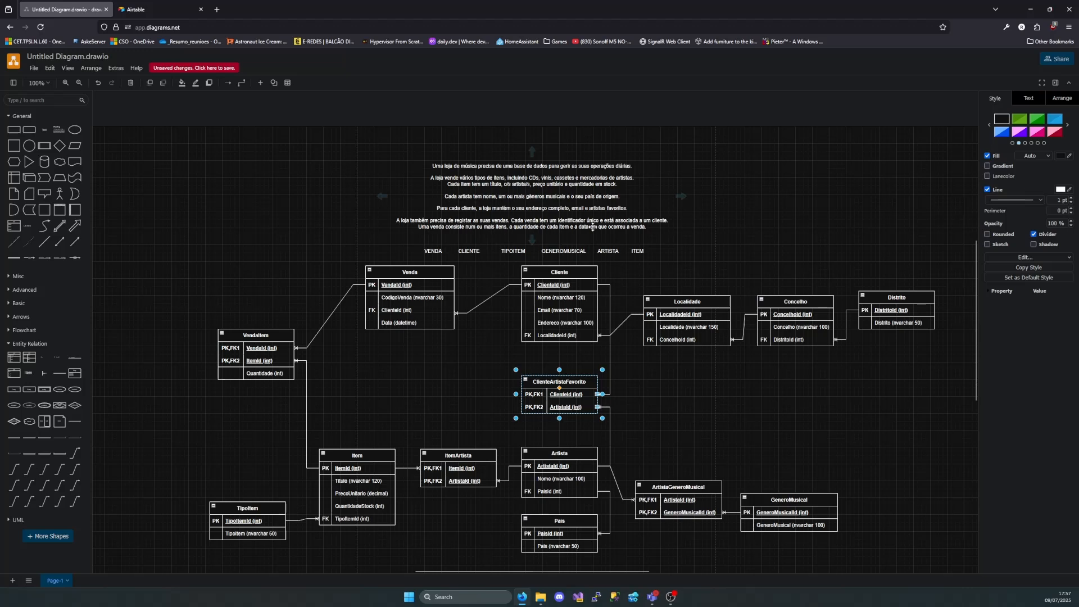
left_click(416, 298)
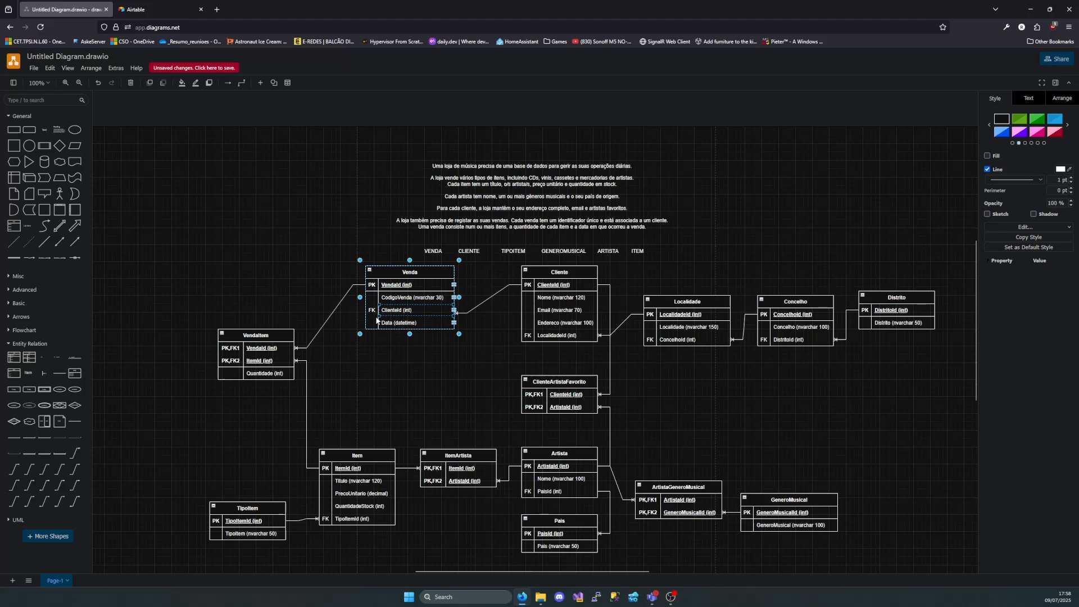
left_click(415, 354)
left_click(264, 338)
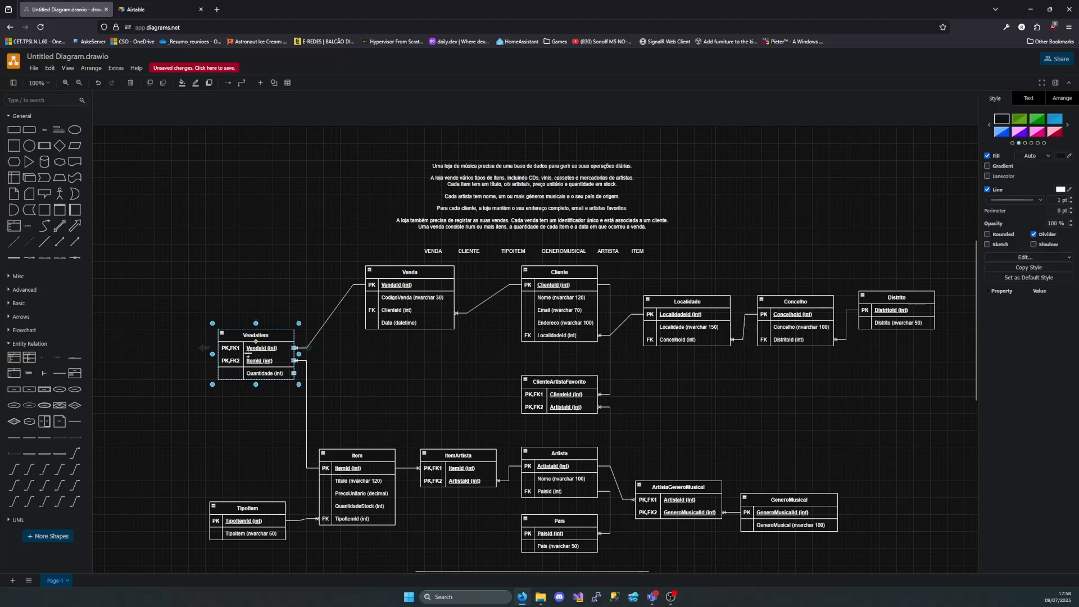
left_click(411, 282)
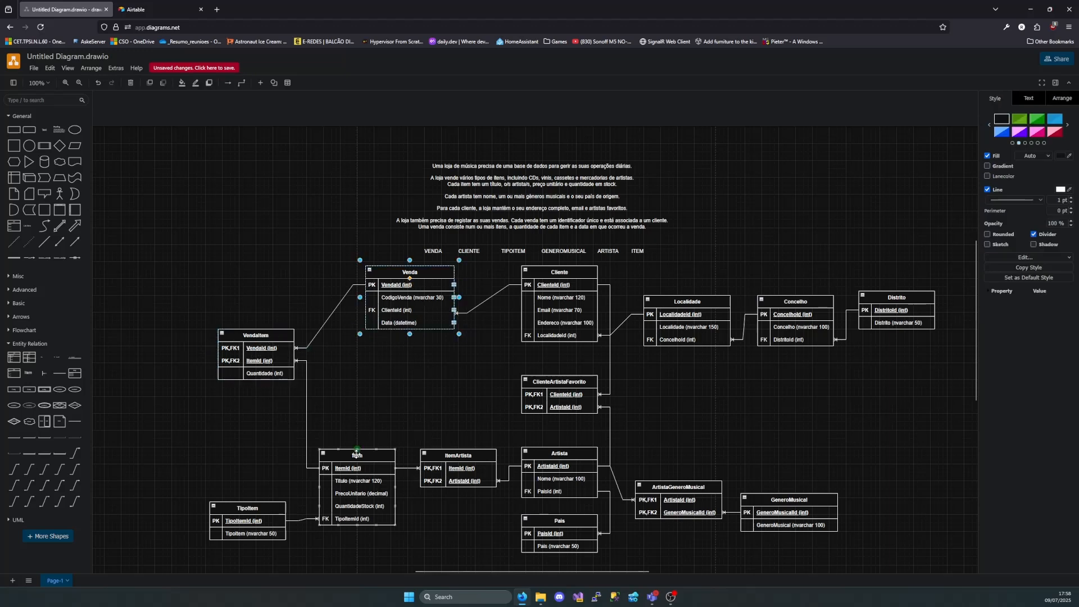
Delete the row of entity names between the description and the tables, and select all of the diagram's tables
left_click(356, 454)
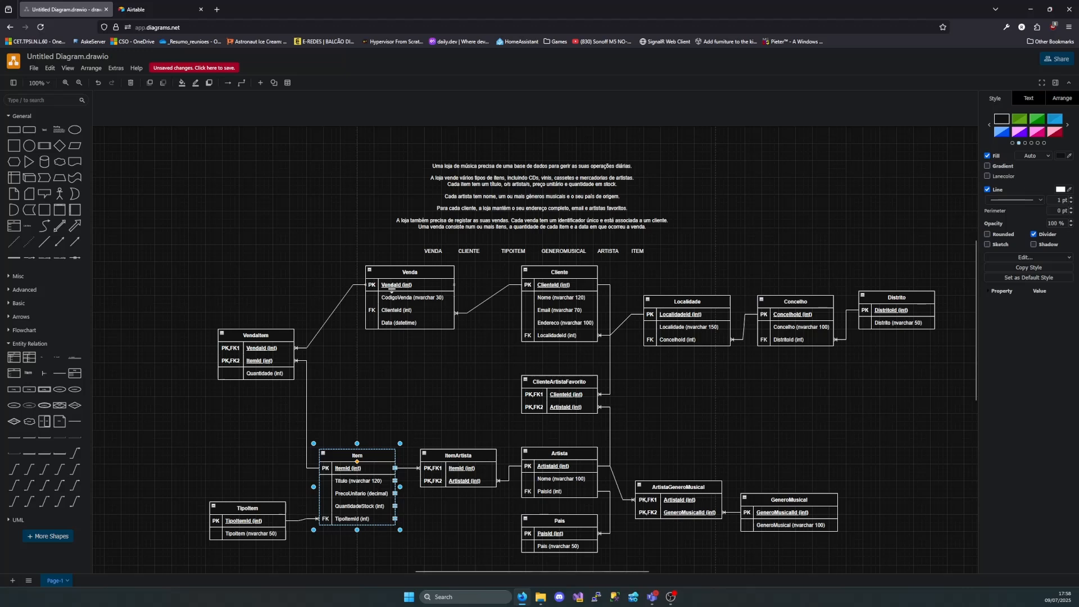
left_click(395, 286)
left_click(367, 468)
left_click_drag(662, 246, 396, 262)
key("Delete")
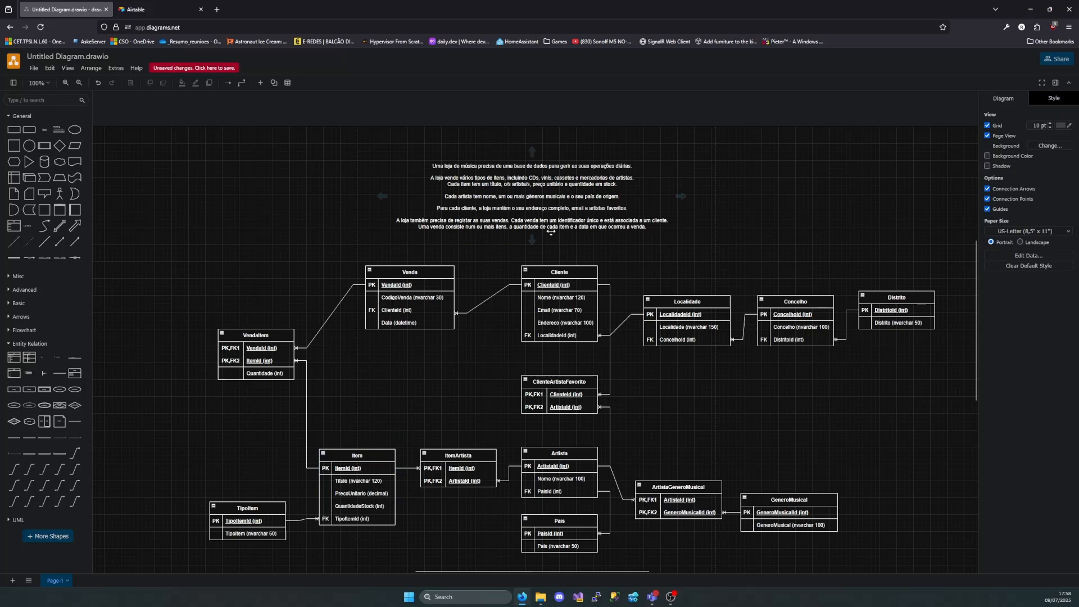
scroll(662, 382, "down", 1)
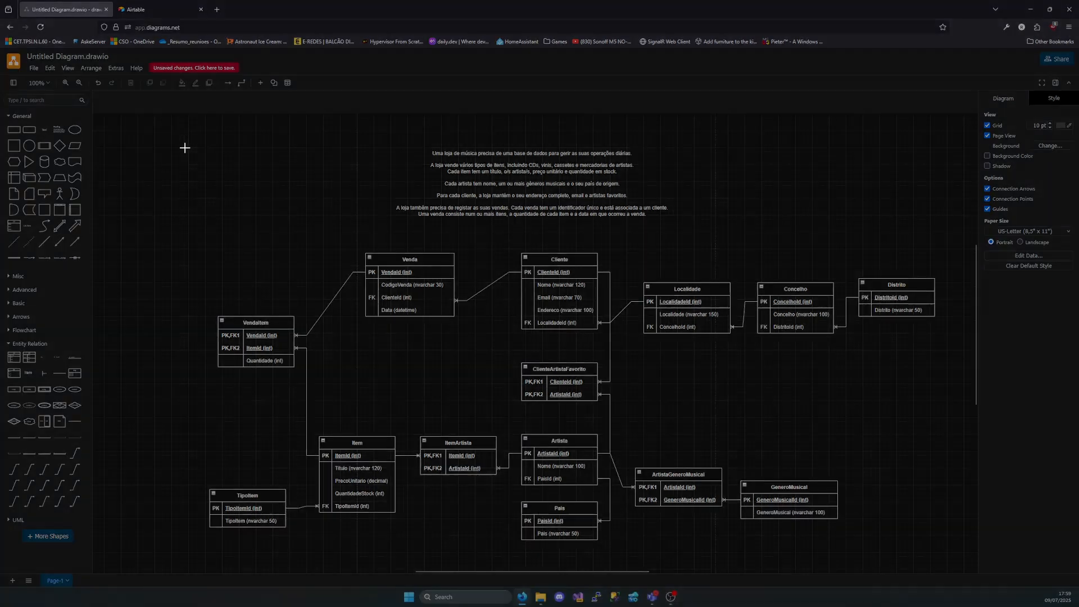
left_click_drag(137, 128, 960, 568)
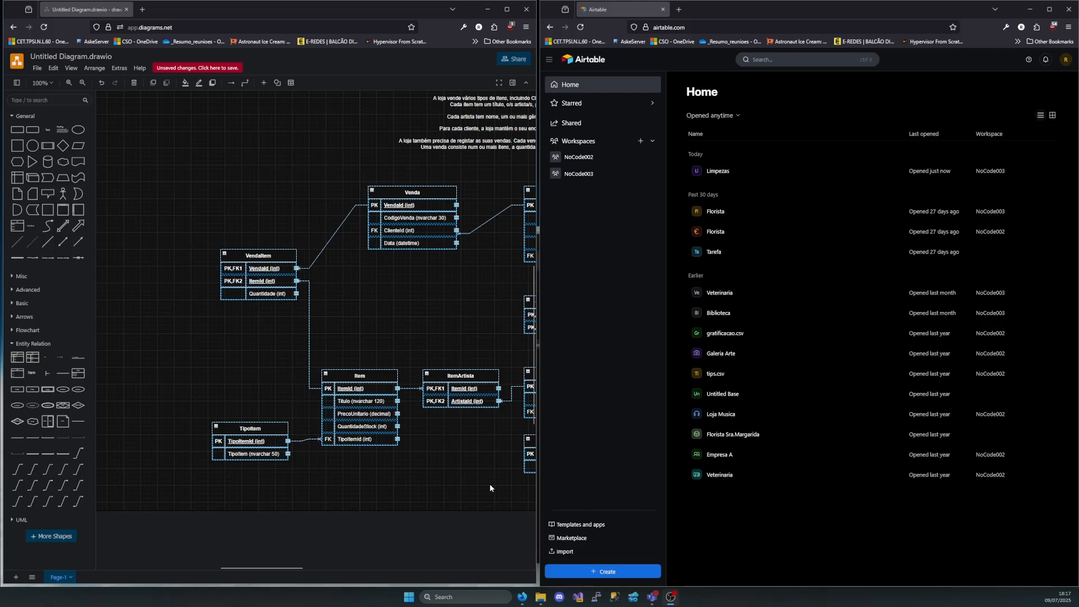
Switch to Airtable, create a blank app in the NoCode003 workspace, and hide its Omni chat
left_click(590, 180)
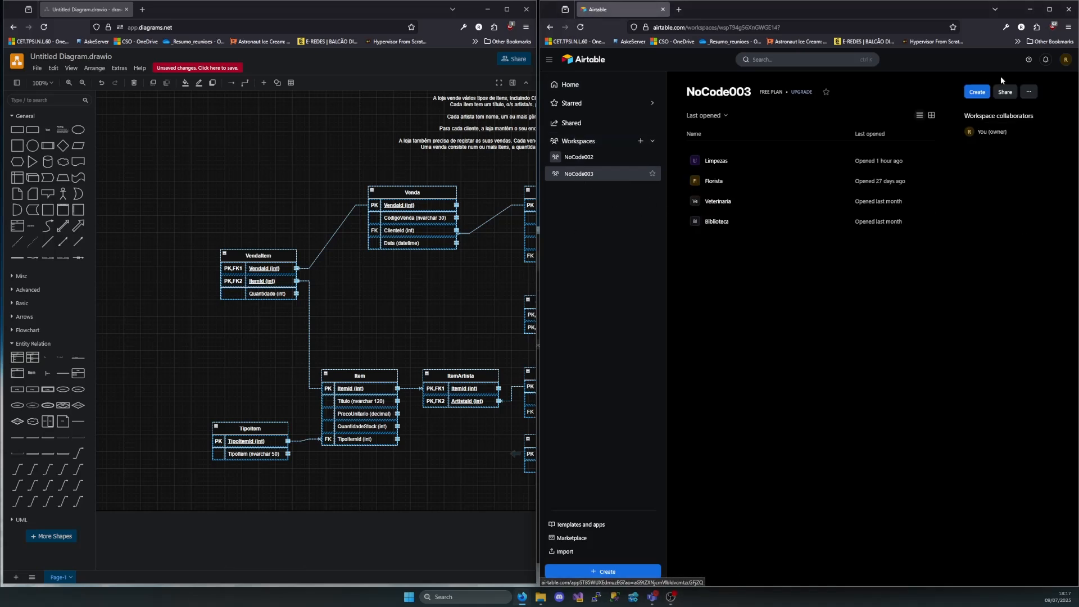
left_click(978, 92)
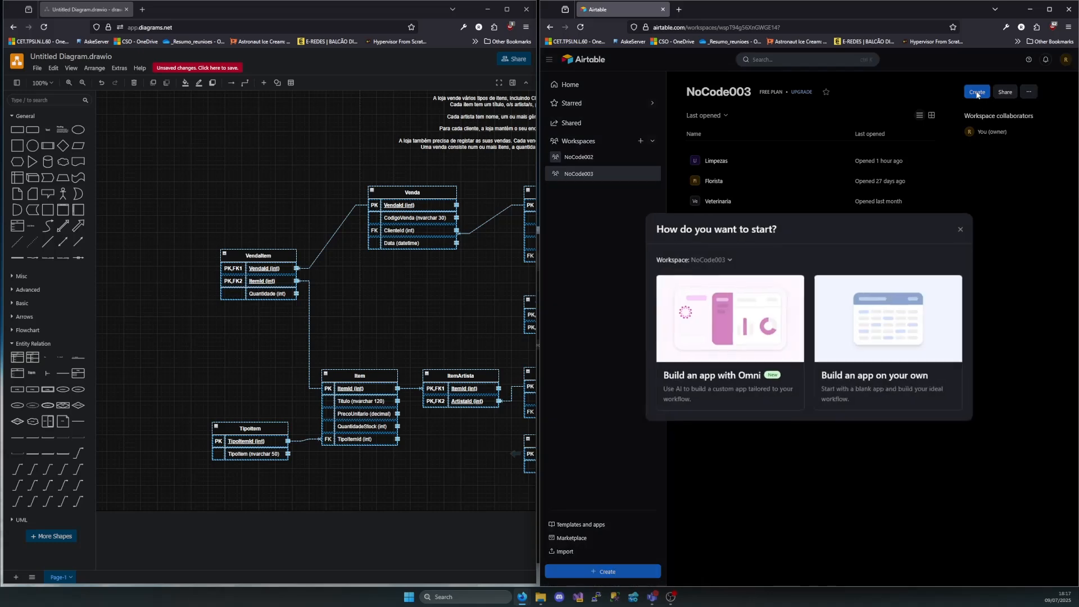
left_click(863, 338)
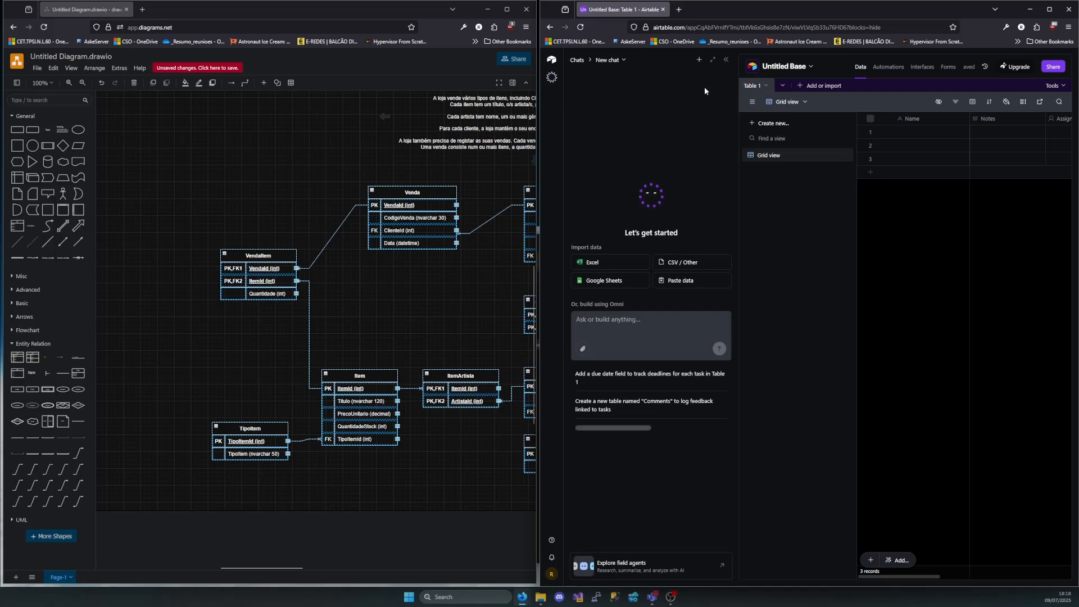
left_click(727, 61)
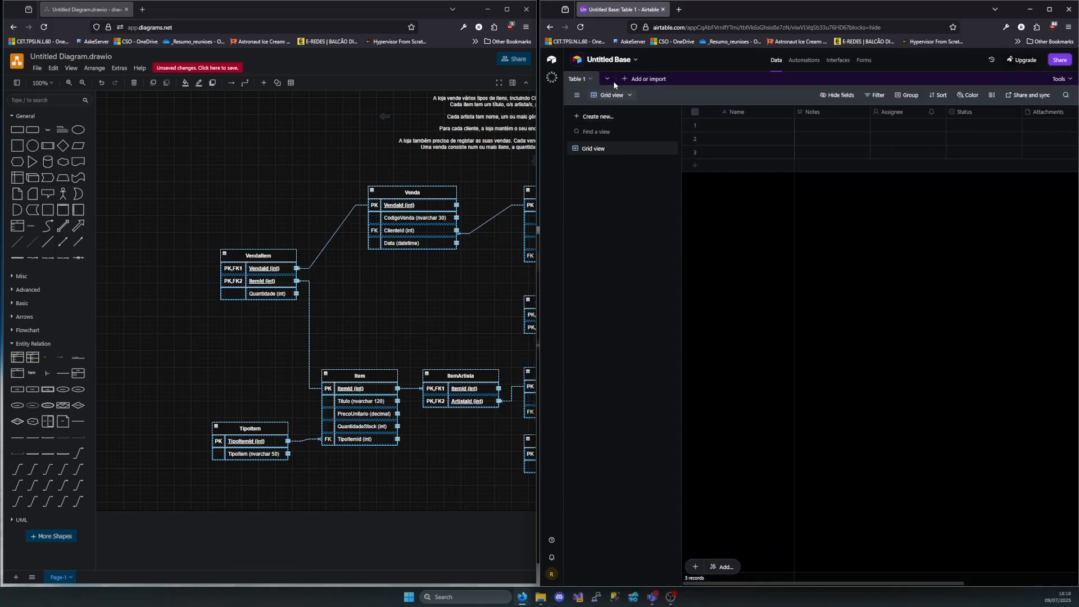
Rename the new base as LojaMusica and set its appearance color to cyan
left_click(609, 60)
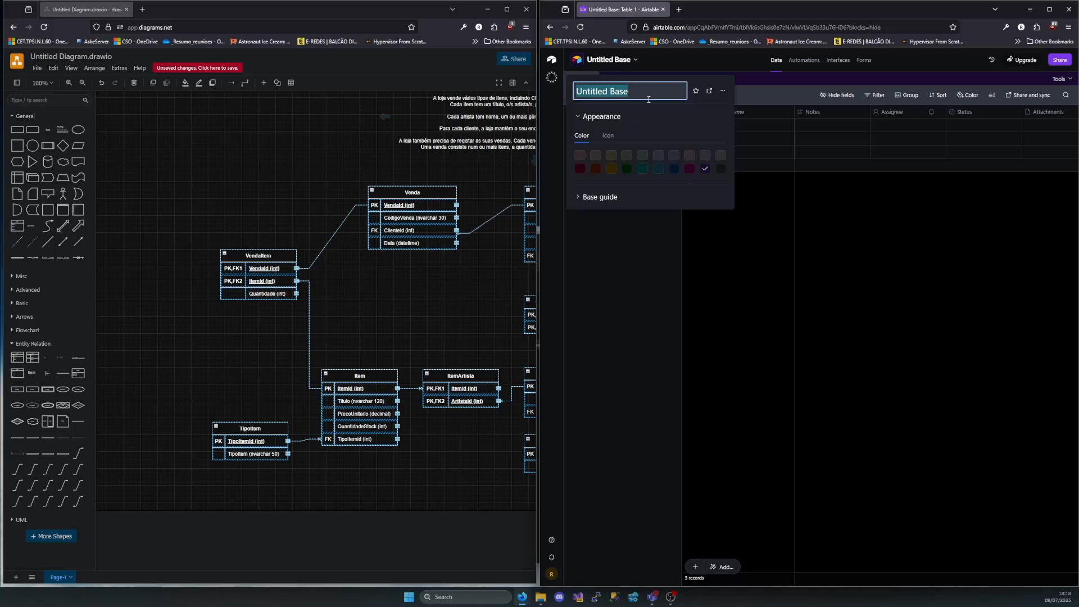
key("BackSpace")
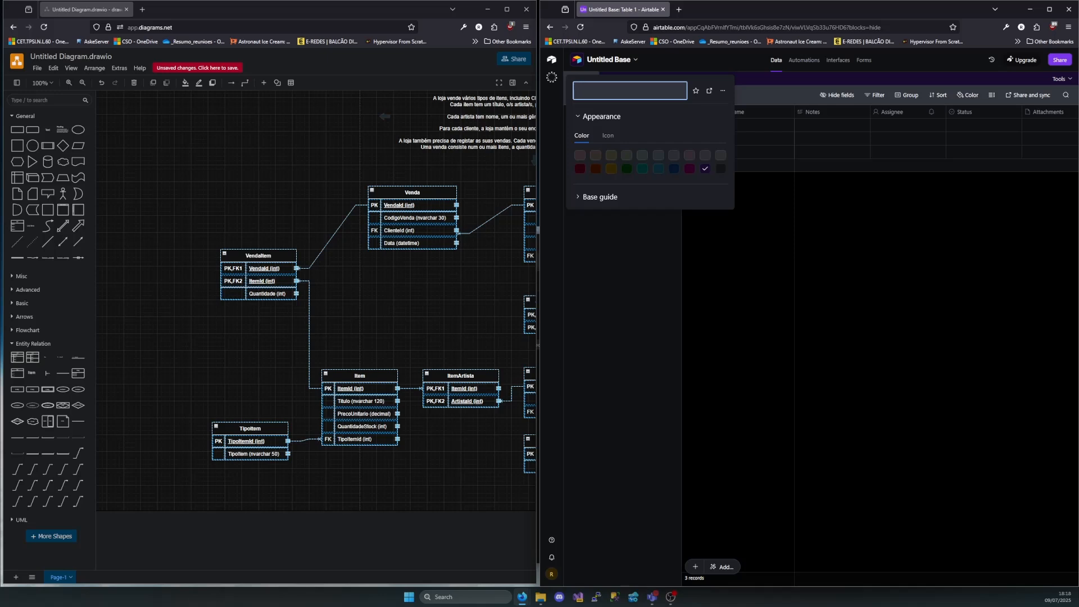
type("LojaMusica")
left_click(658, 169)
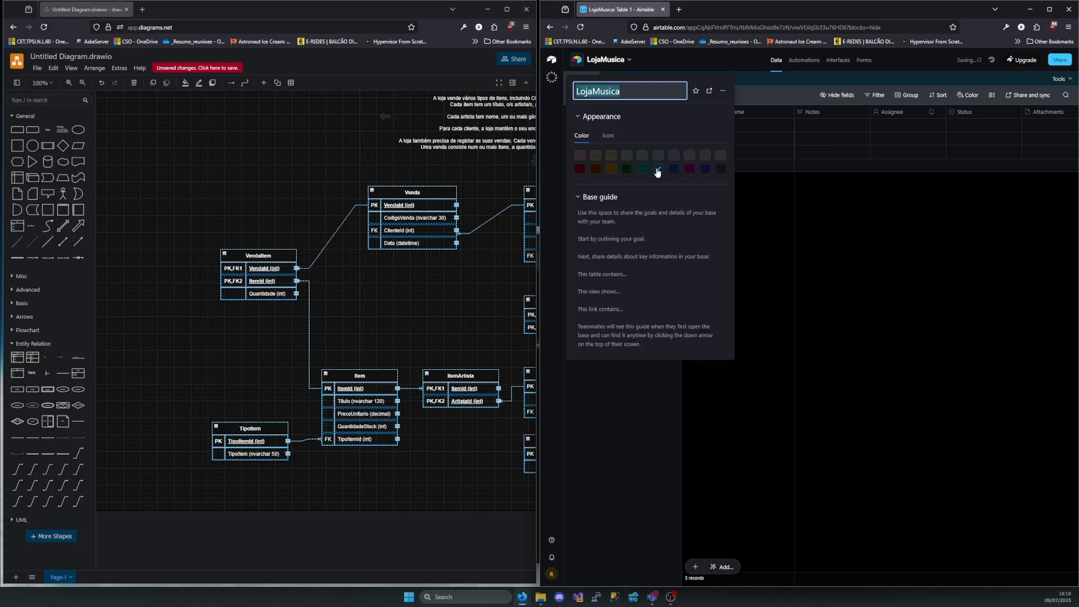
left_click(790, 232)
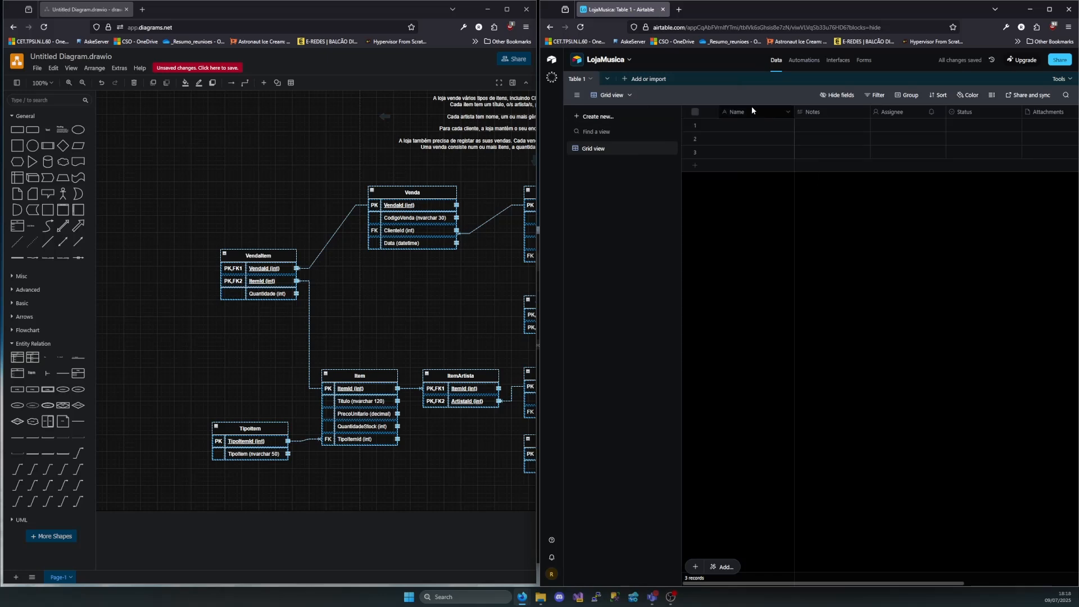
Consult the diagram for a table without foreign keys and rename Table 1 as Distrito
double_click(577, 79)
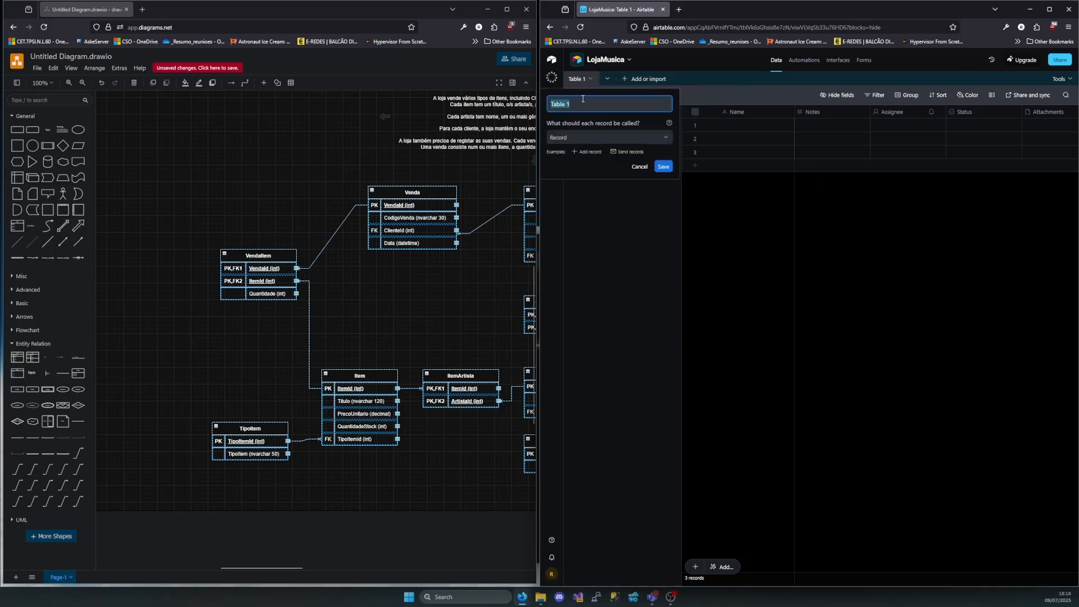
scroll(418, 307, "right", 10)
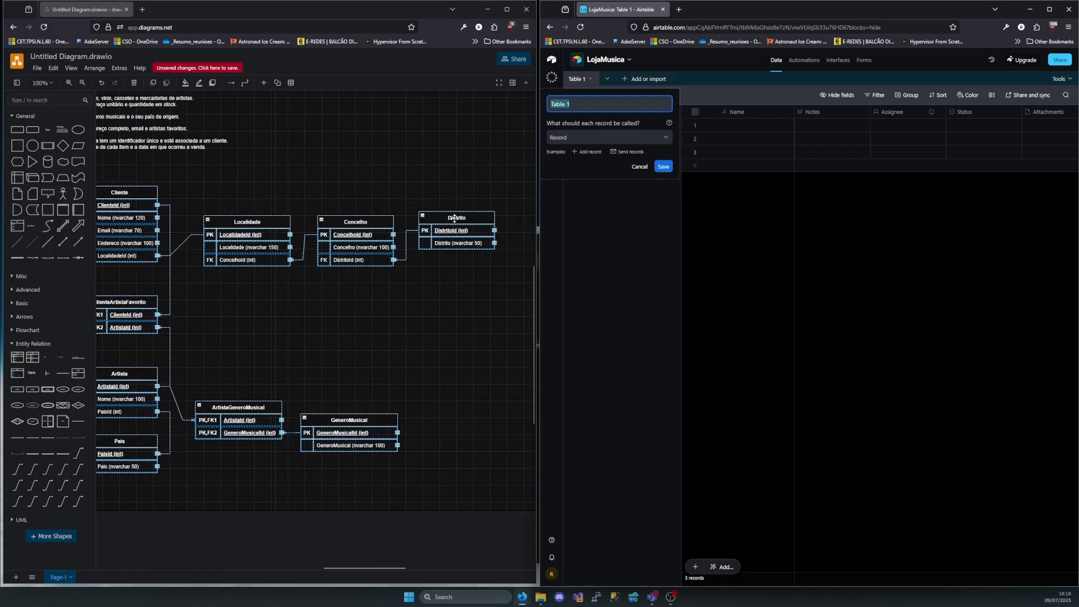
left_click_drag(503, 189, 184, 298)
left_click(352, 416)
scroll(351, 415, "left", 9)
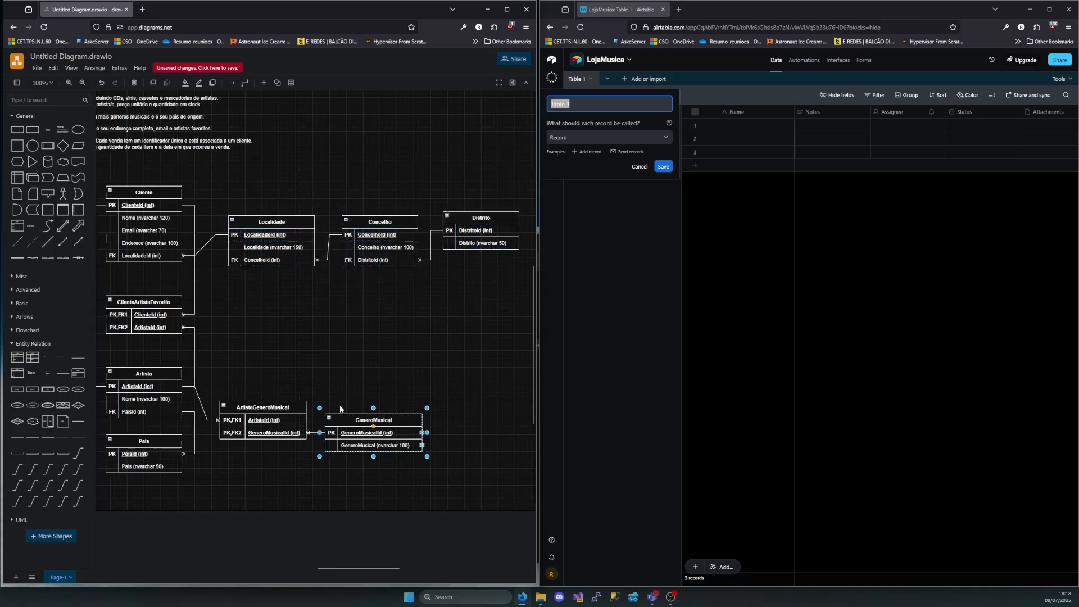
left_click(359, 443)
scroll(274, 416, "left", 7)
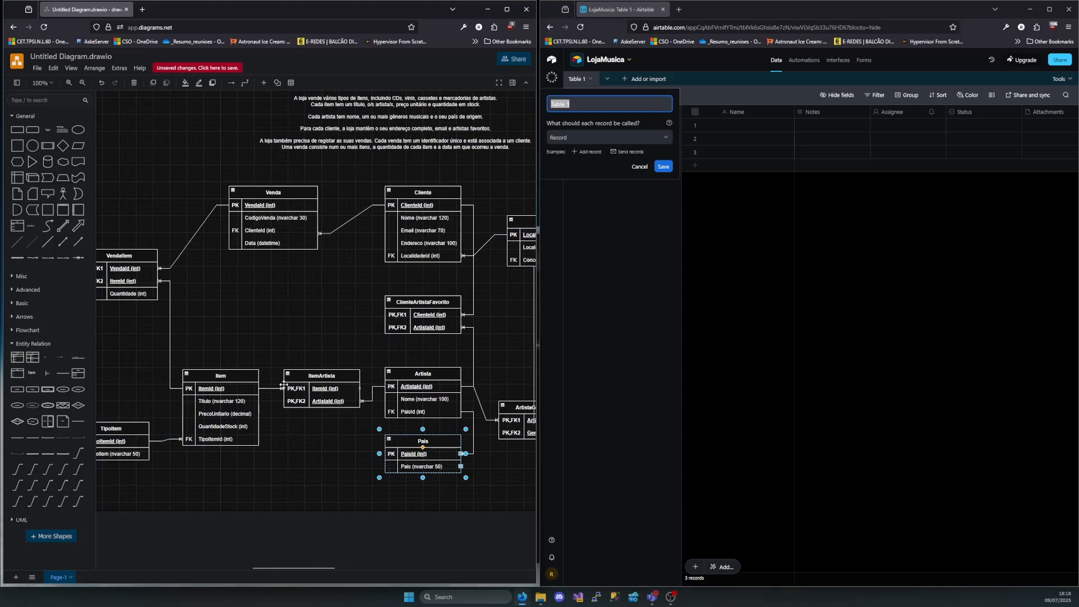
left_click(220, 428)
scroll(275, 374, "right", 13)
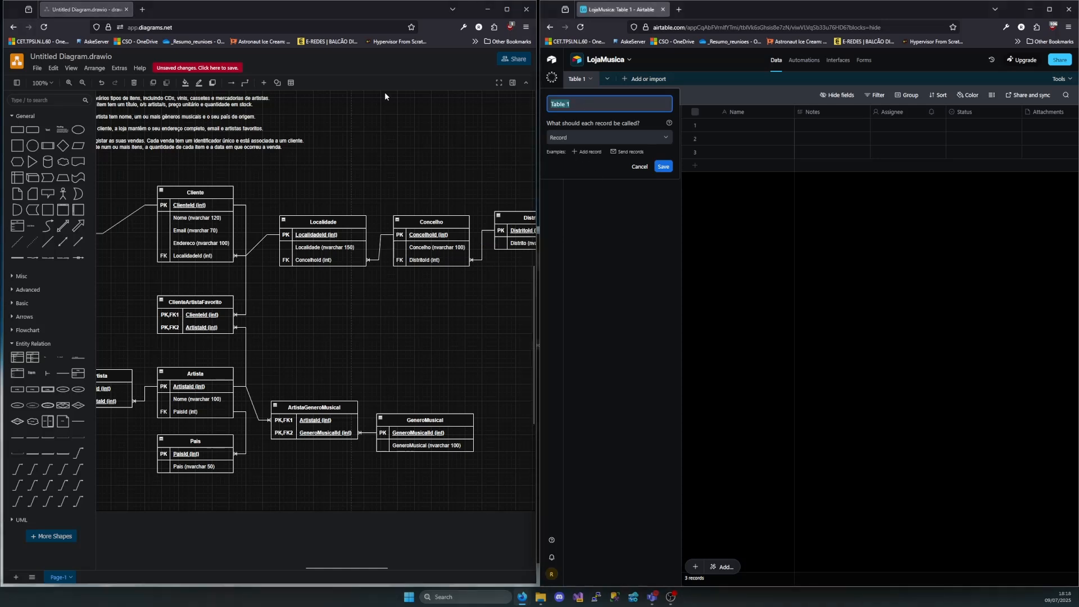
type("Distrito")
key("Return")
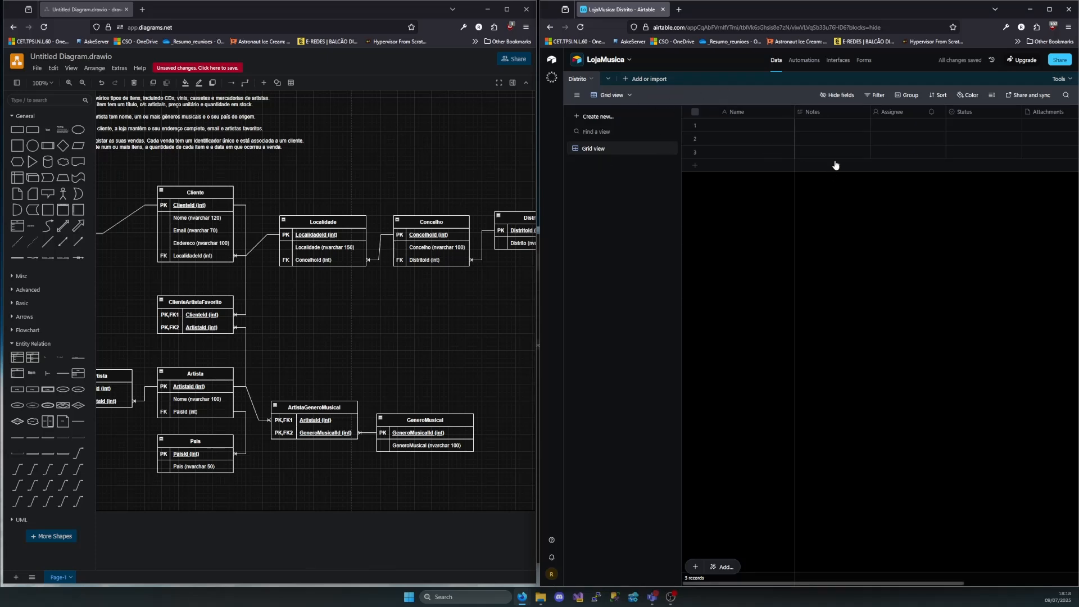
Delete the default Assignee, Status and Attachments fields from the Distrito table, pausing the dependency alert for 1 day
left_click(898, 114)
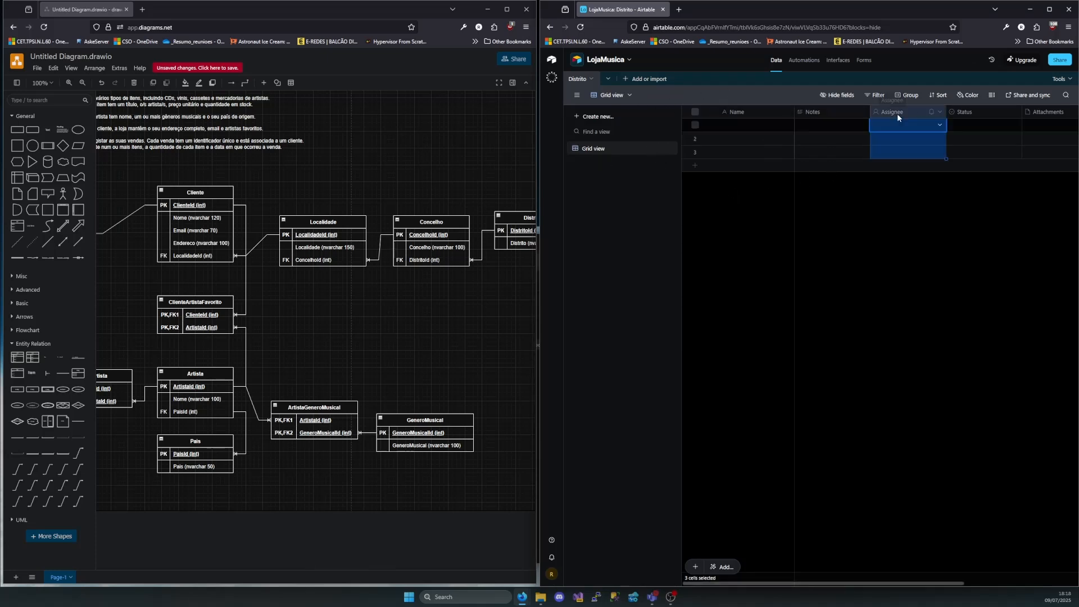
left_click(978, 116, "shift")
left_click(1041, 113, "shift")
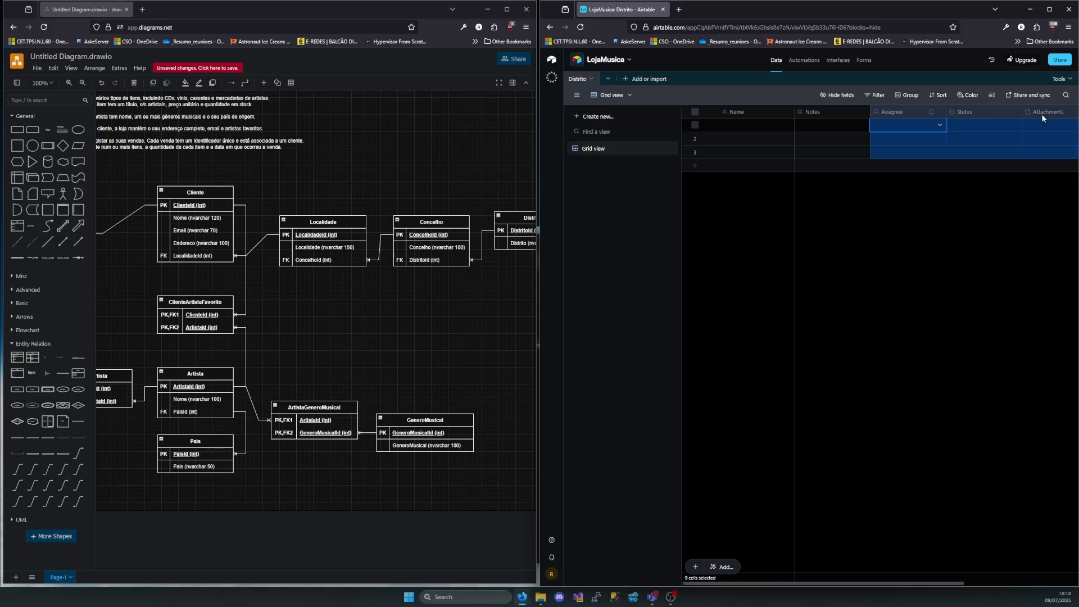
right_click(1041, 114)
left_click(974, 202)
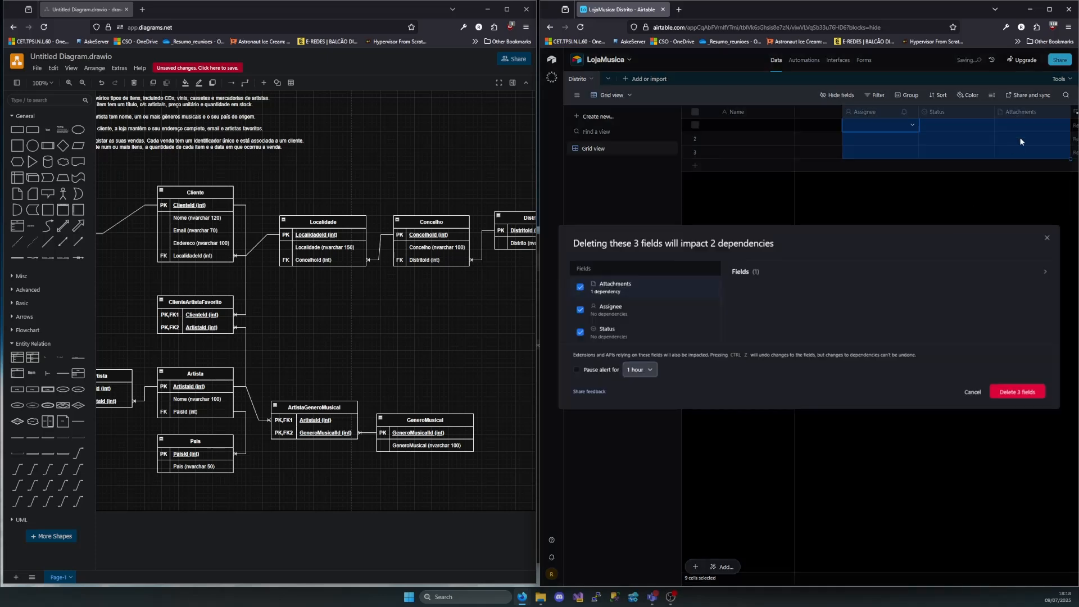
left_click(597, 370)
left_click(641, 369)
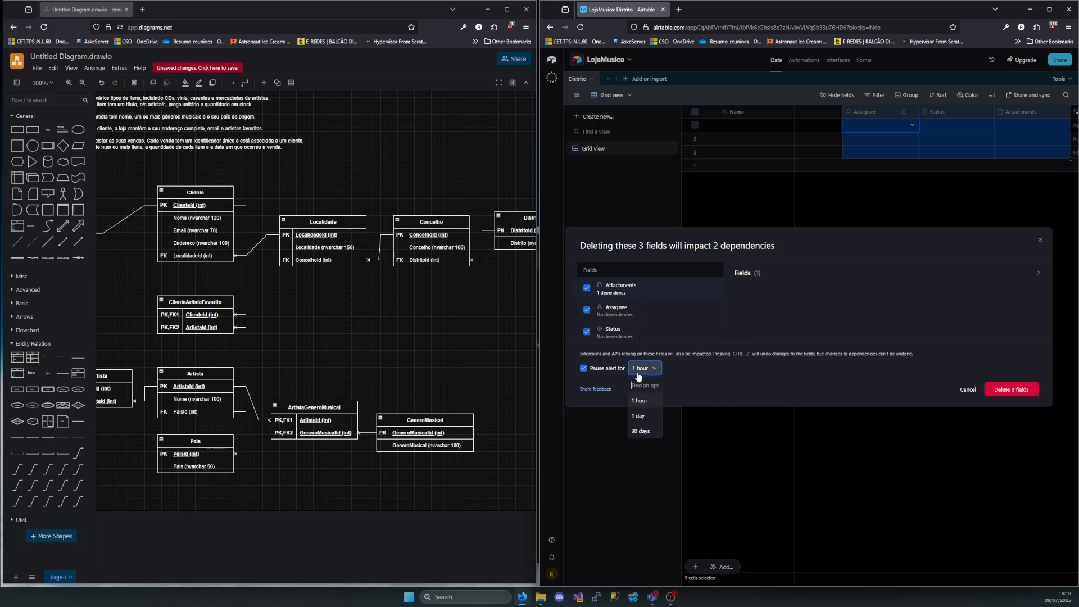
left_click(641, 419)
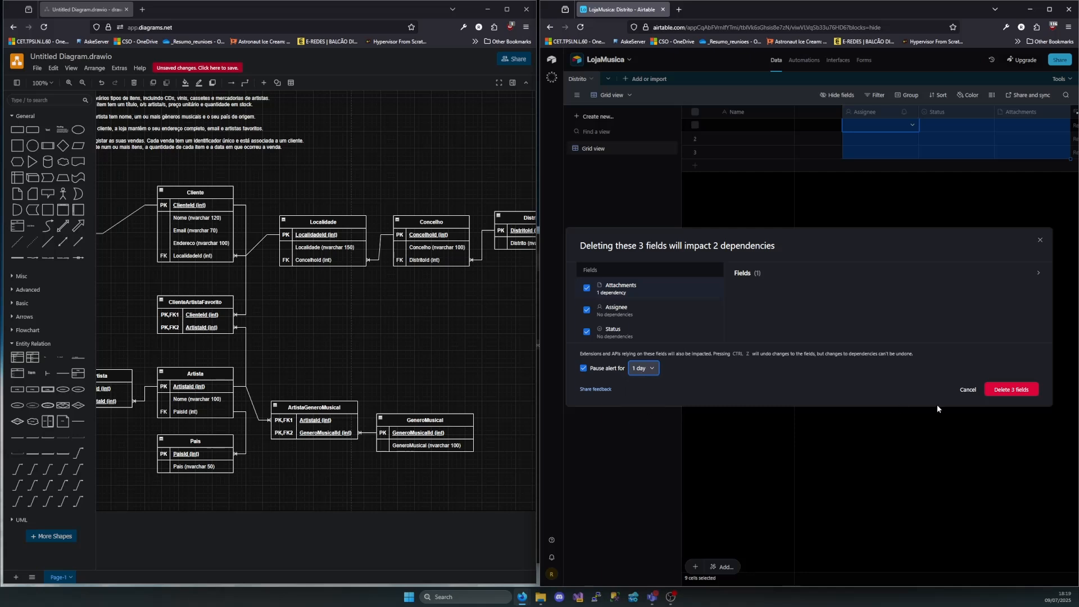
left_click(1010, 390)
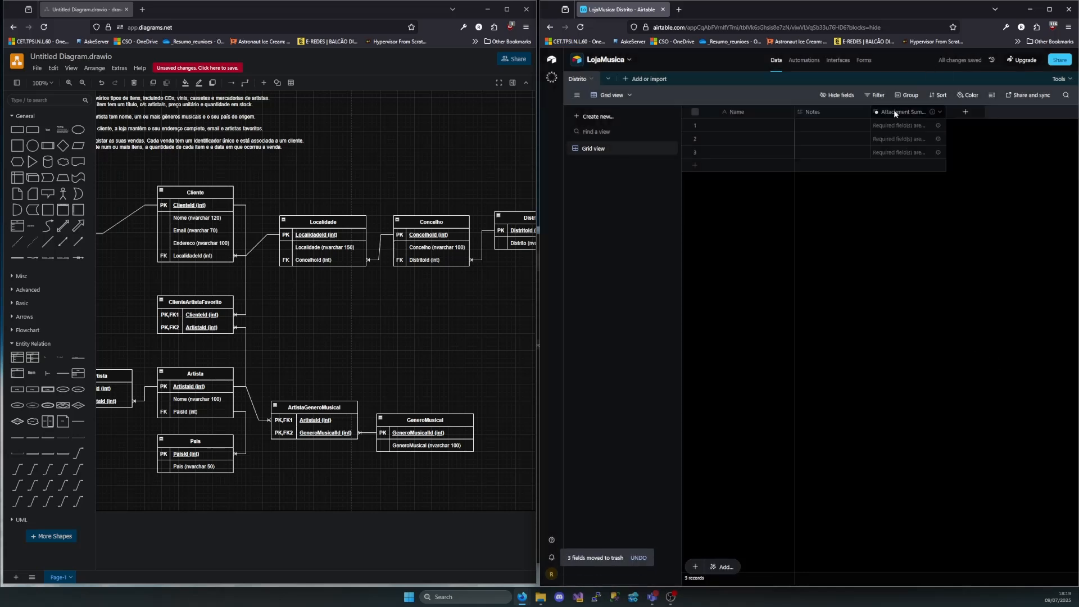
Delete the leftover Attachment Summary field from the Distrito table
left_click(893, 111)
right_click(893, 110)
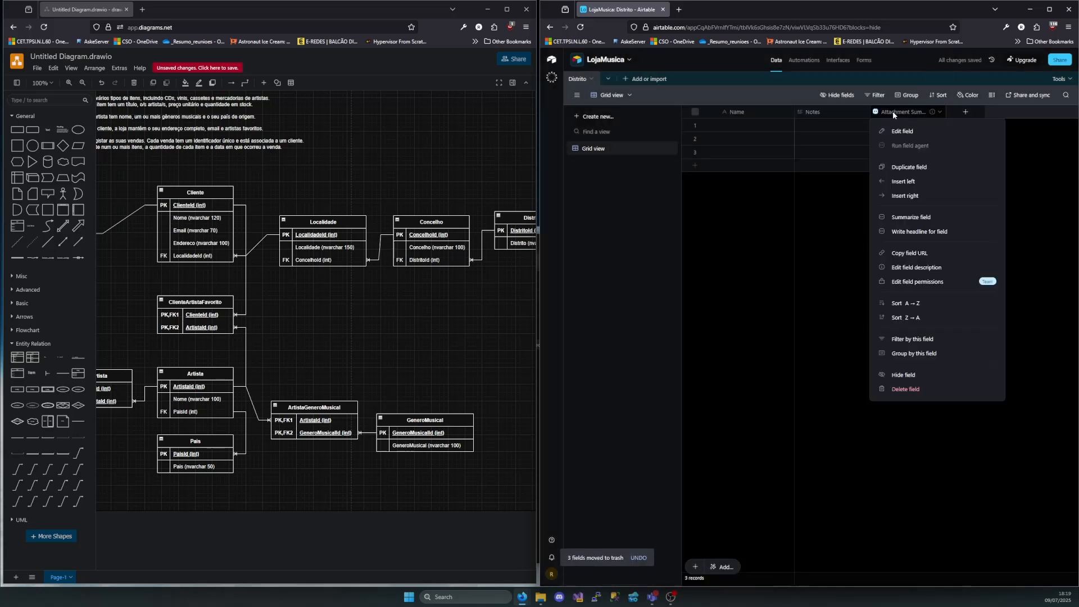
left_click(917, 389)
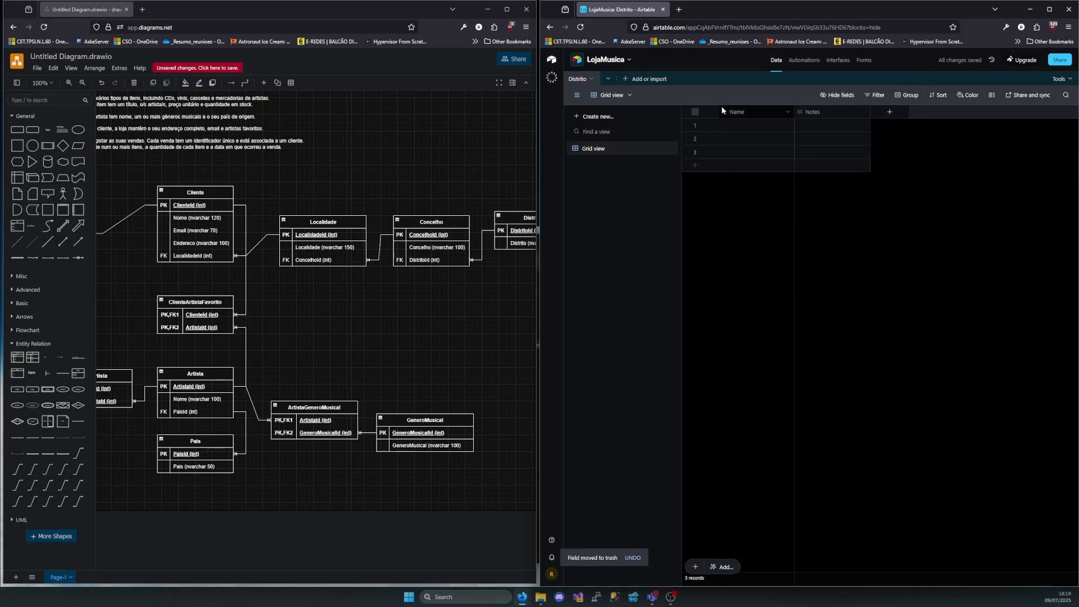
Following the diagram's Distrito table, rename the primary field Name as DistritoId and make it an Autonumber field
scroll(296, 219, "left", 1)
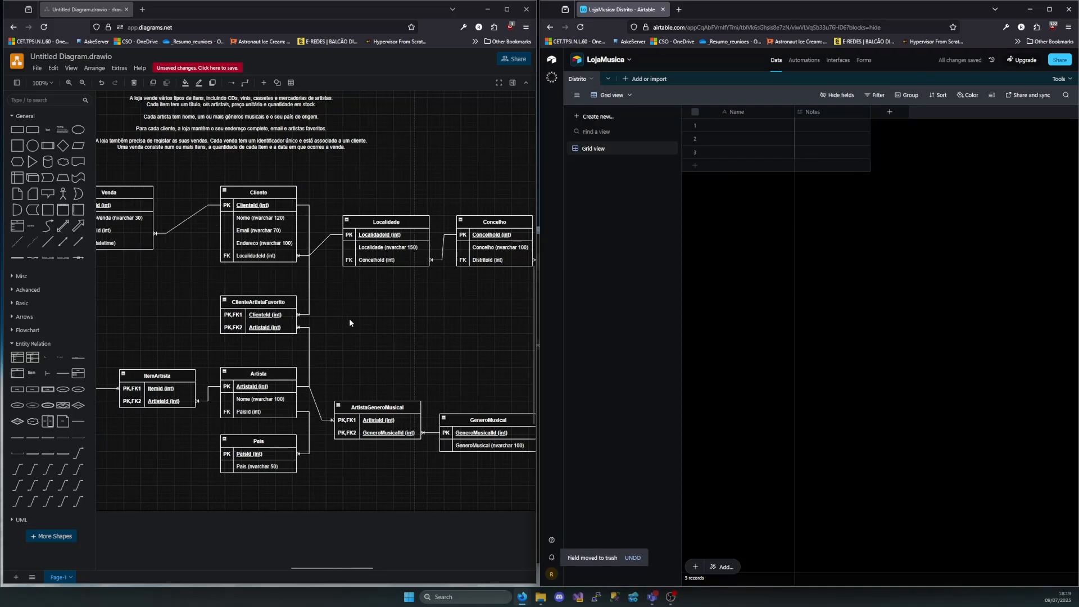
scroll(360, 319, "right", 2)
scroll(453, 272, "right", 1)
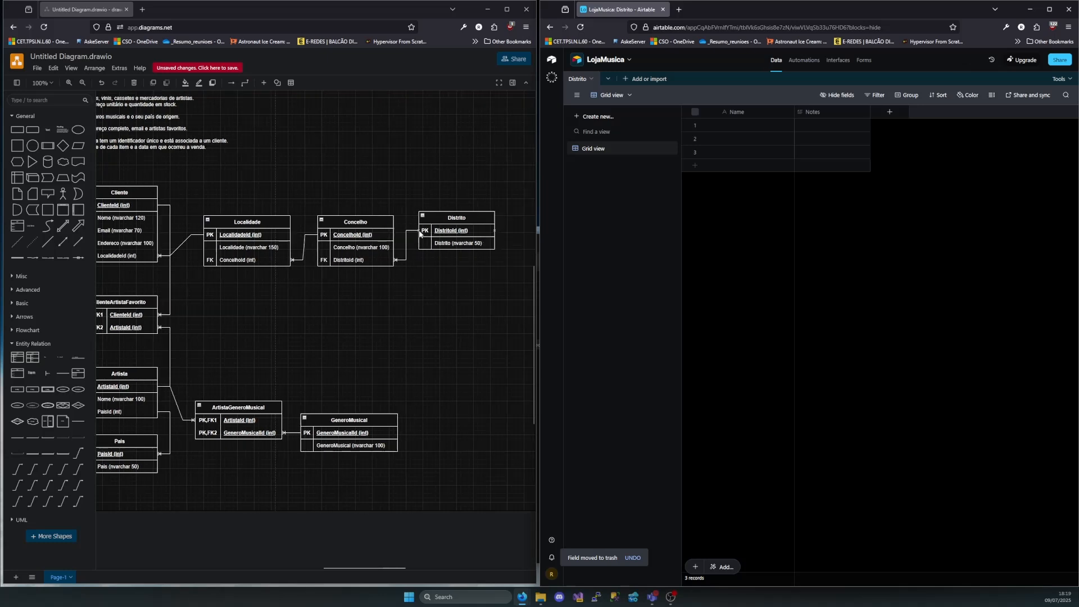
double_click(760, 108)
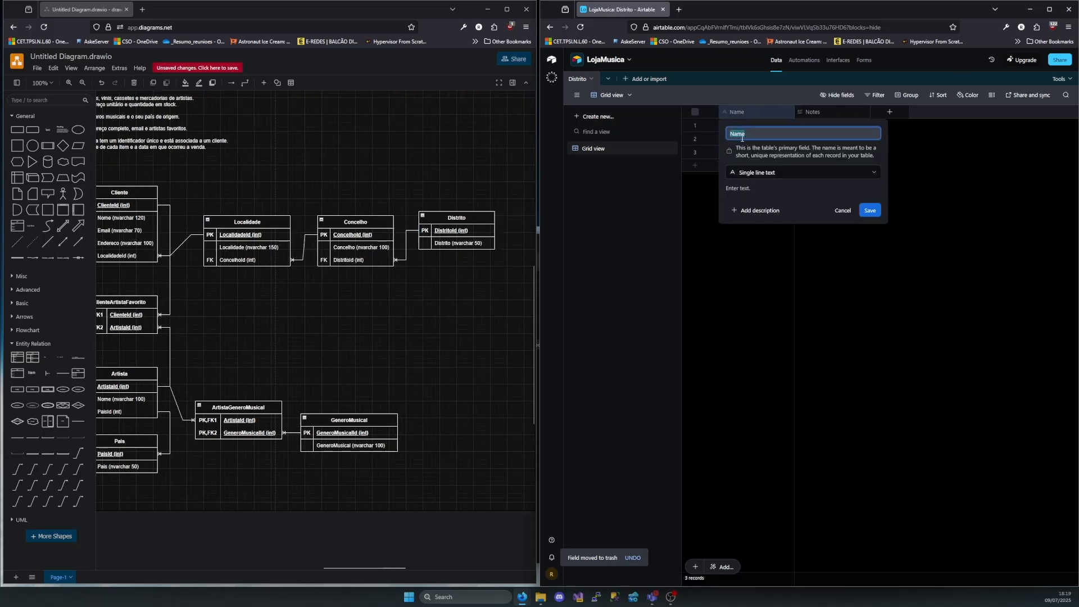
type("Distrito")
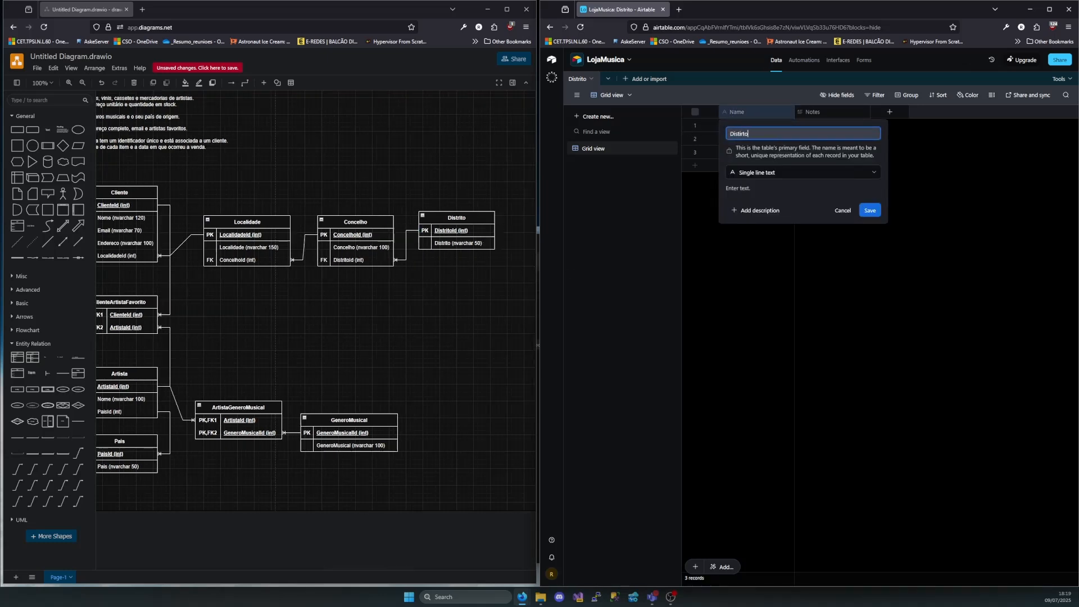
key("BackSpace")
key("BackSpace")
key("BackSpace")
type("itoId")
left_click(770, 171)
scroll(773, 315, "down", 3)
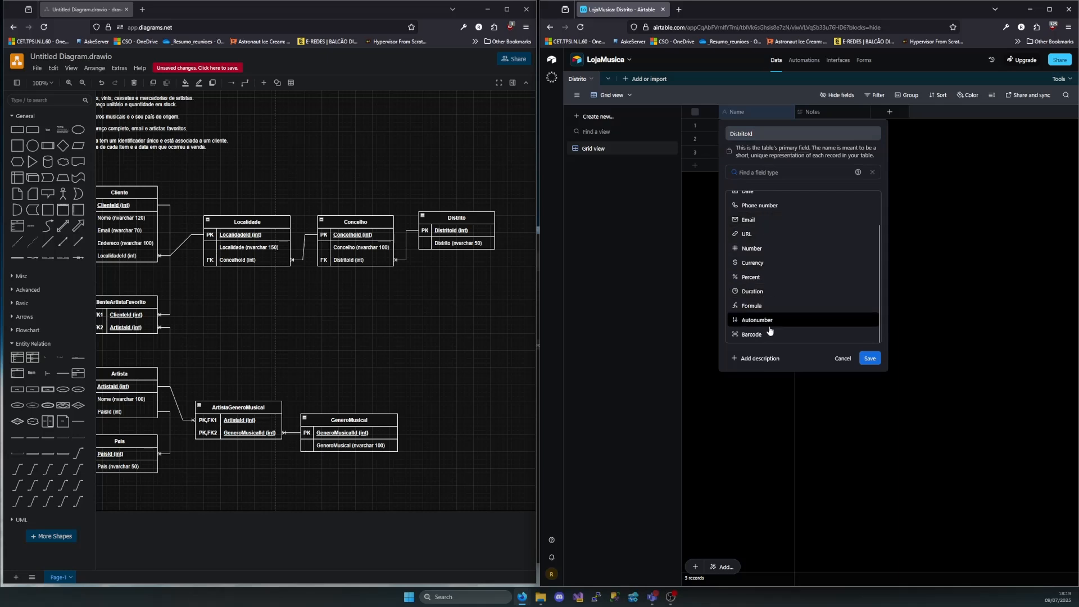
left_click(765, 320)
left_click(871, 219)
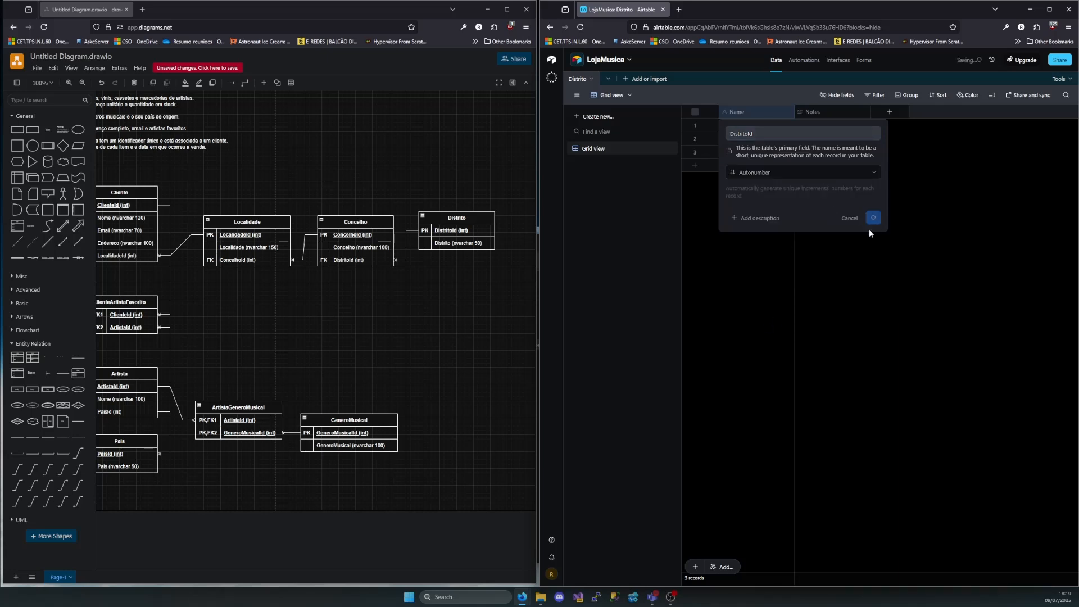
Rename the Notes field as Distrito and change its type to Single line text
double_click(825, 111)
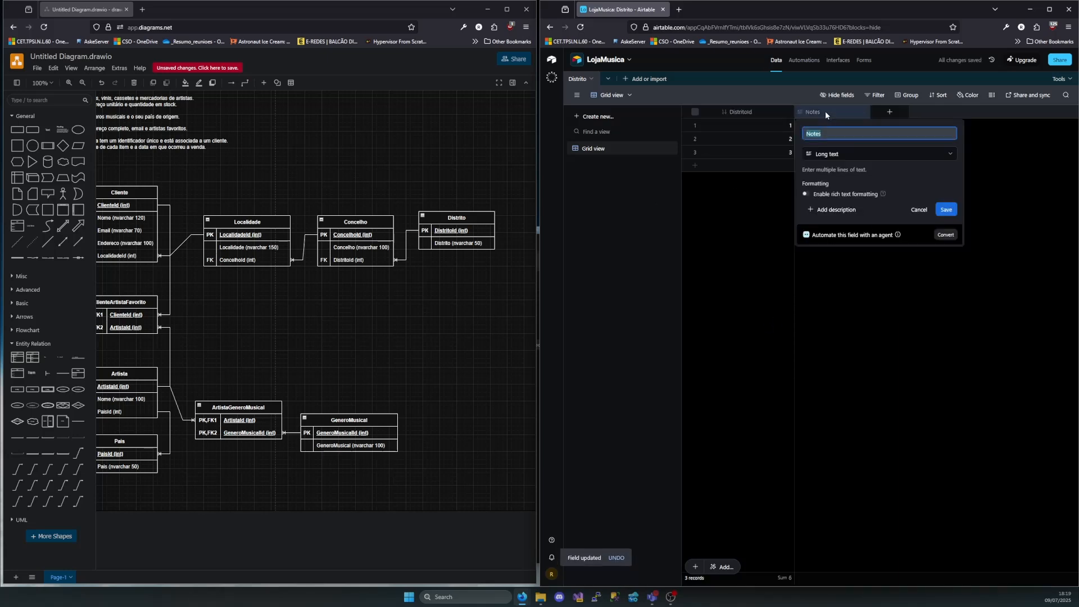
type("Distrito")
left_click(826, 154)
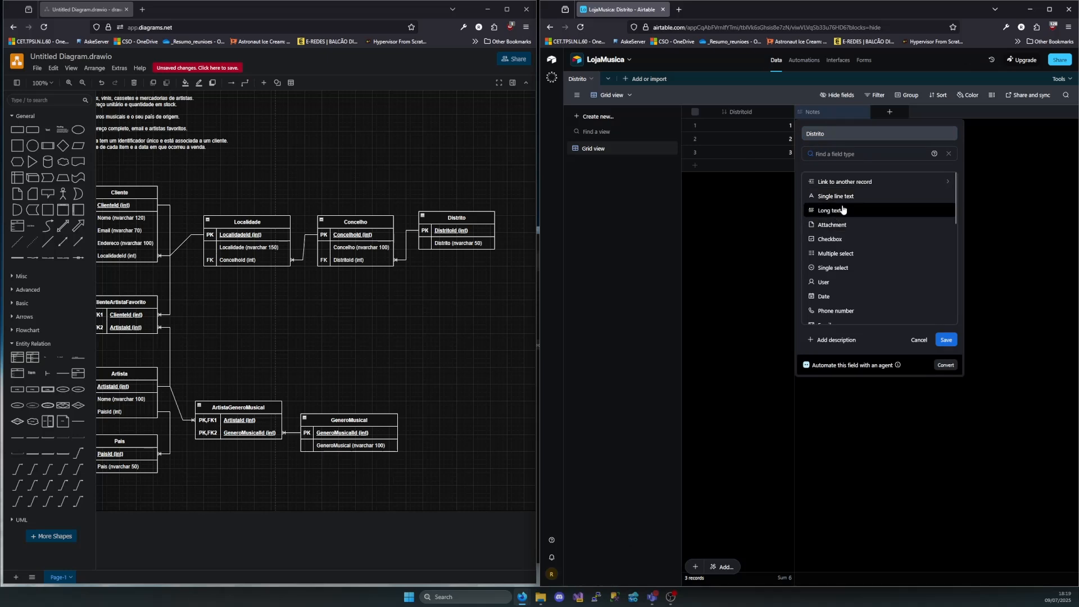
left_click(826, 197)
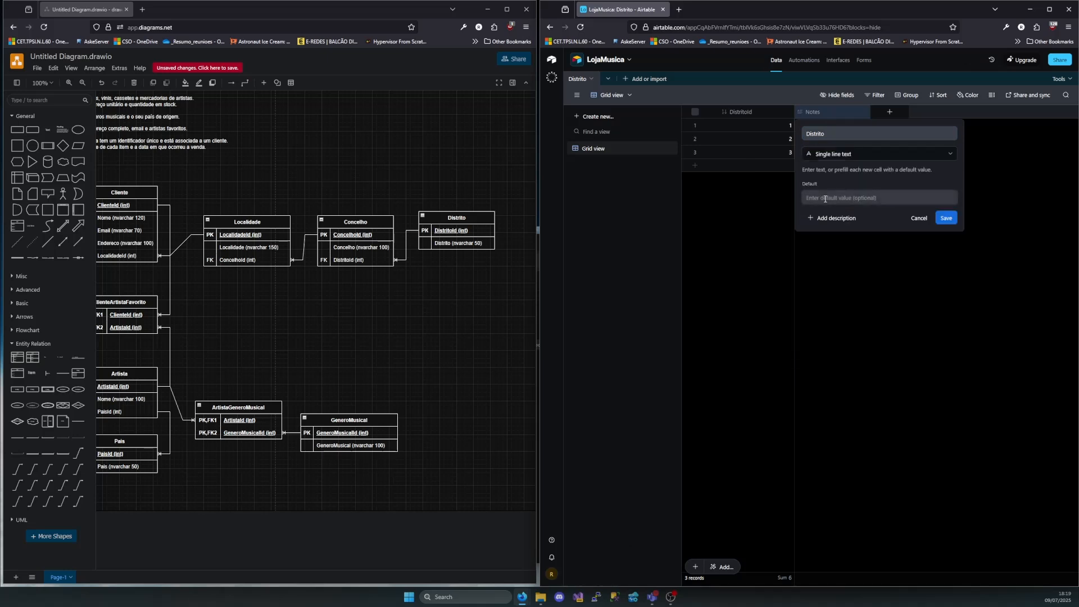
Save the Distrito field change and enter Lisboa and Porto as the first two districts in the table
left_click(950, 218)
double_click(839, 122)
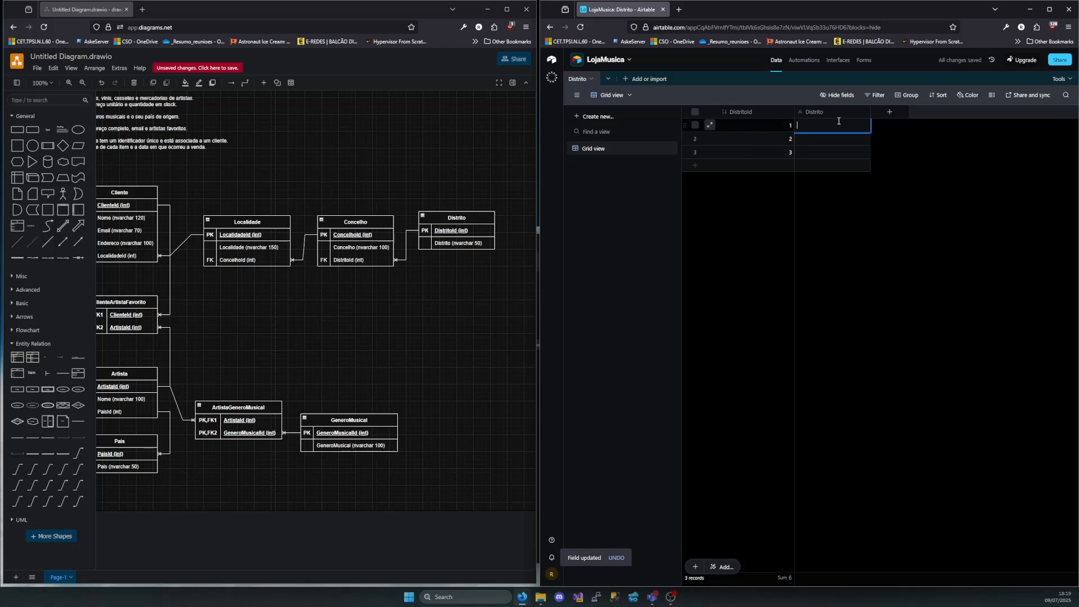
type("Lisboa")
left_click(829, 133)
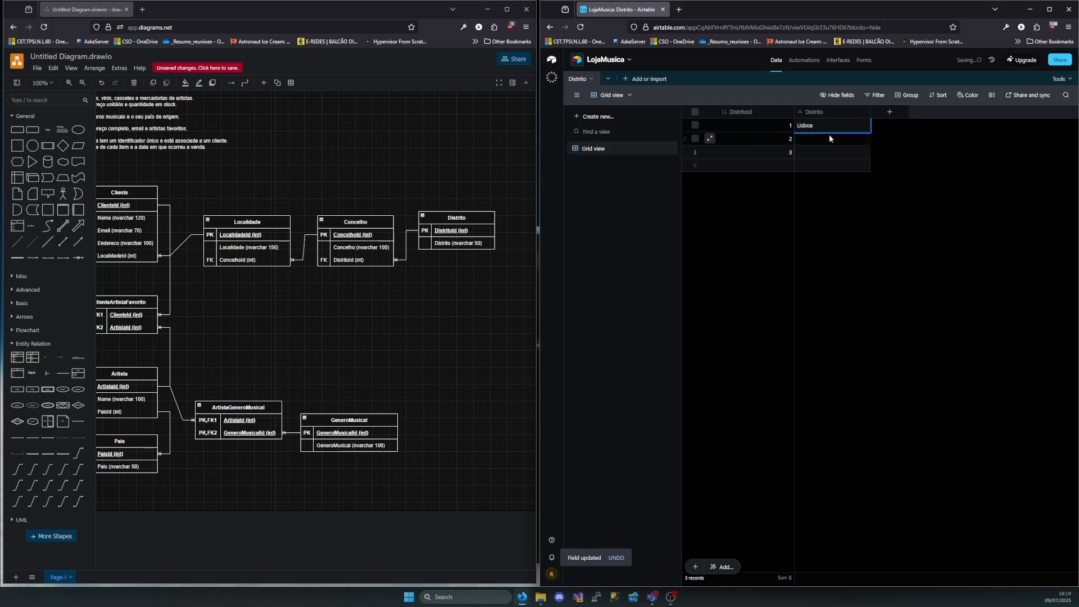
type("Por")
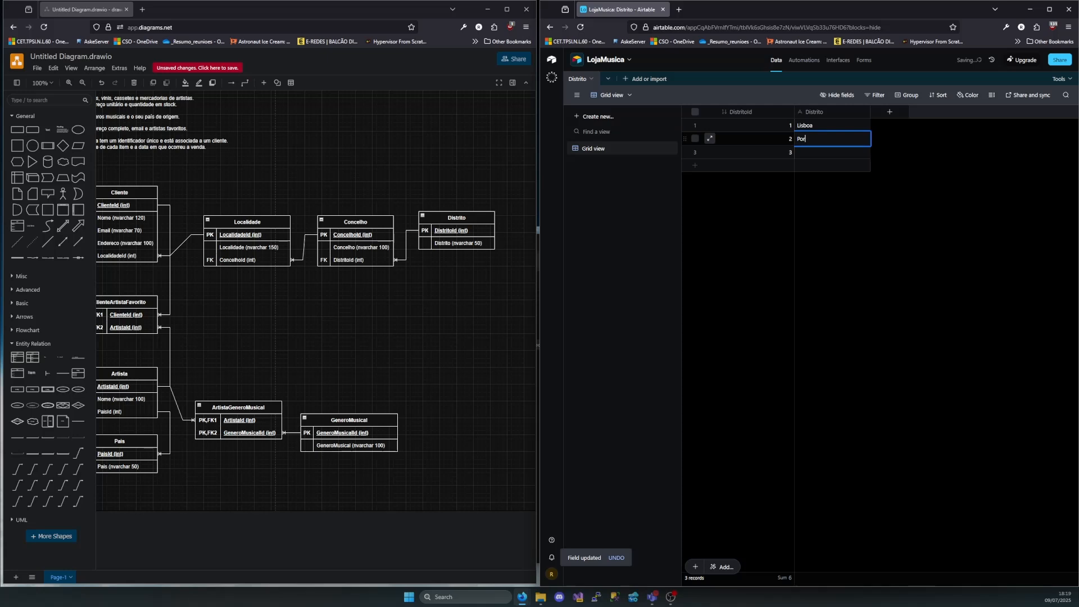
type("to")
Delete the empty third record from the Distrito table
left_click(814, 150)
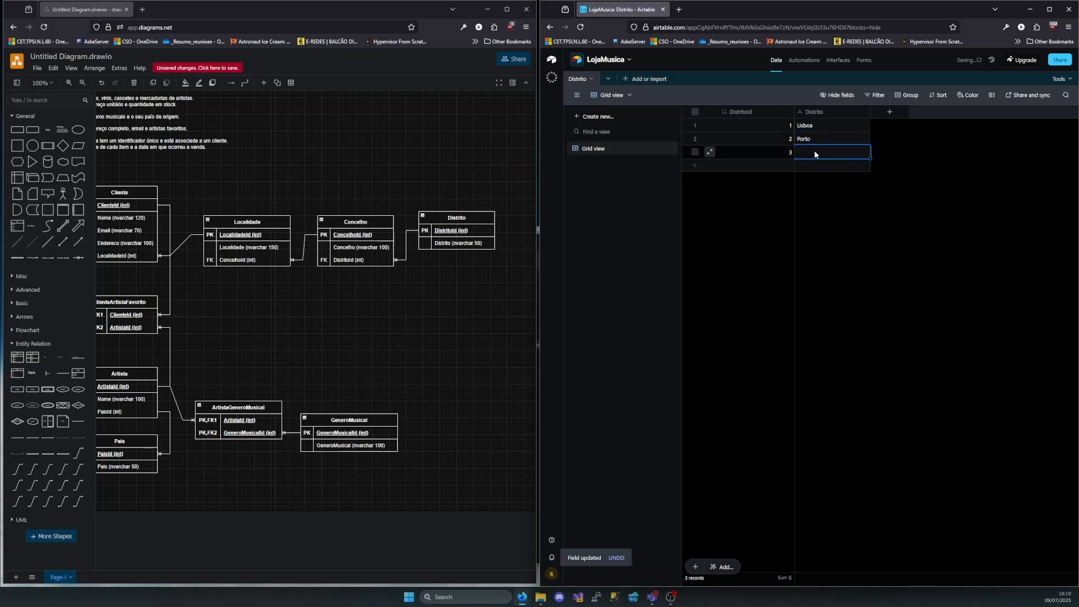
right_click(813, 151)
left_click(841, 304)
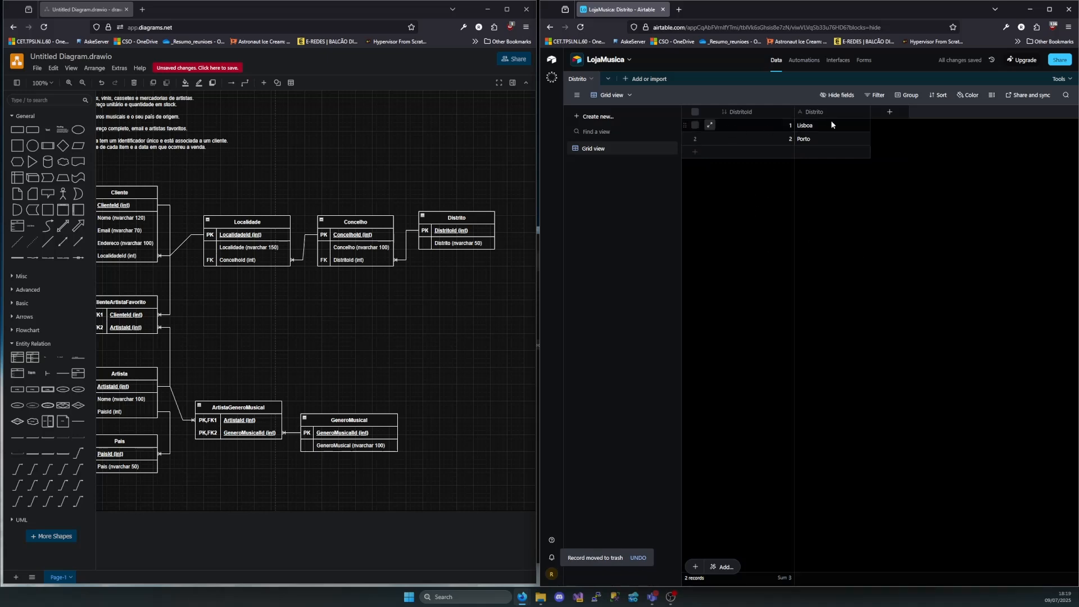
Following the diagram's Concelho entity, add a new table from scratch and name it ConcelhoId
left_click(362, 226)
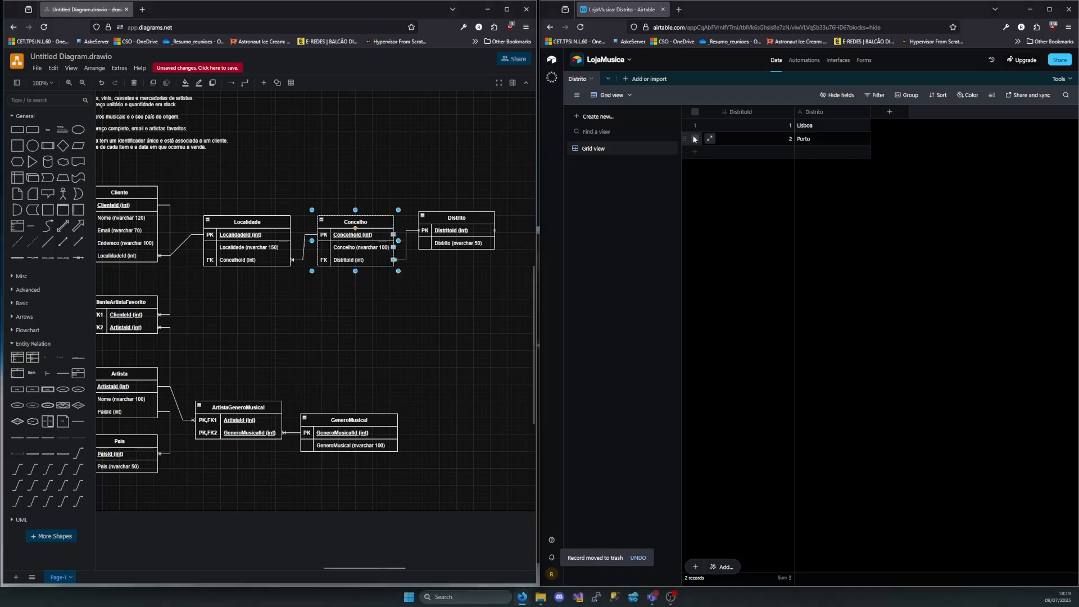
left_click(628, 82)
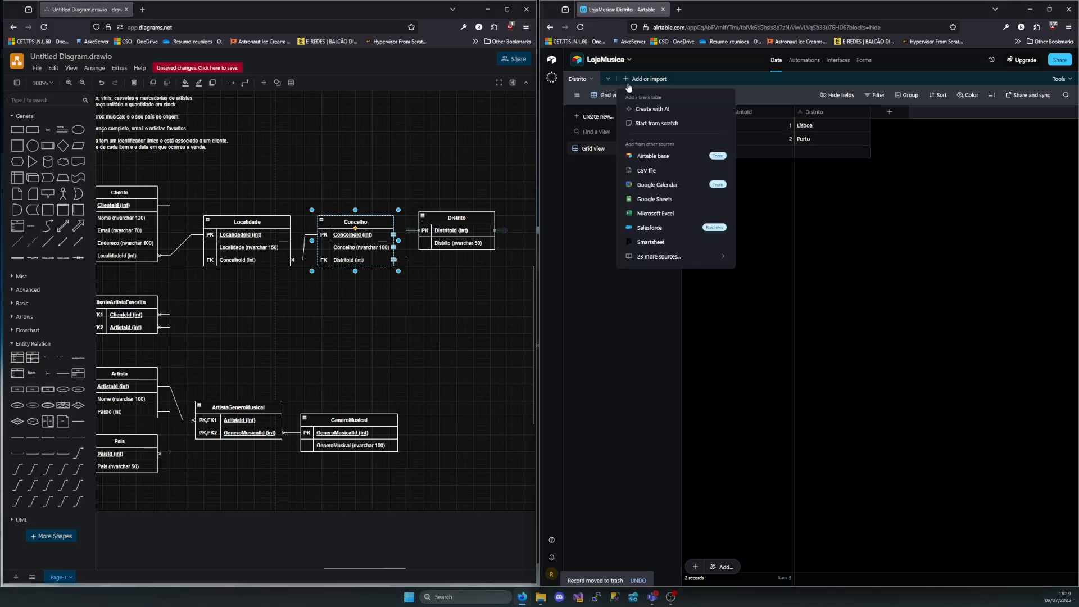
left_click(649, 124)
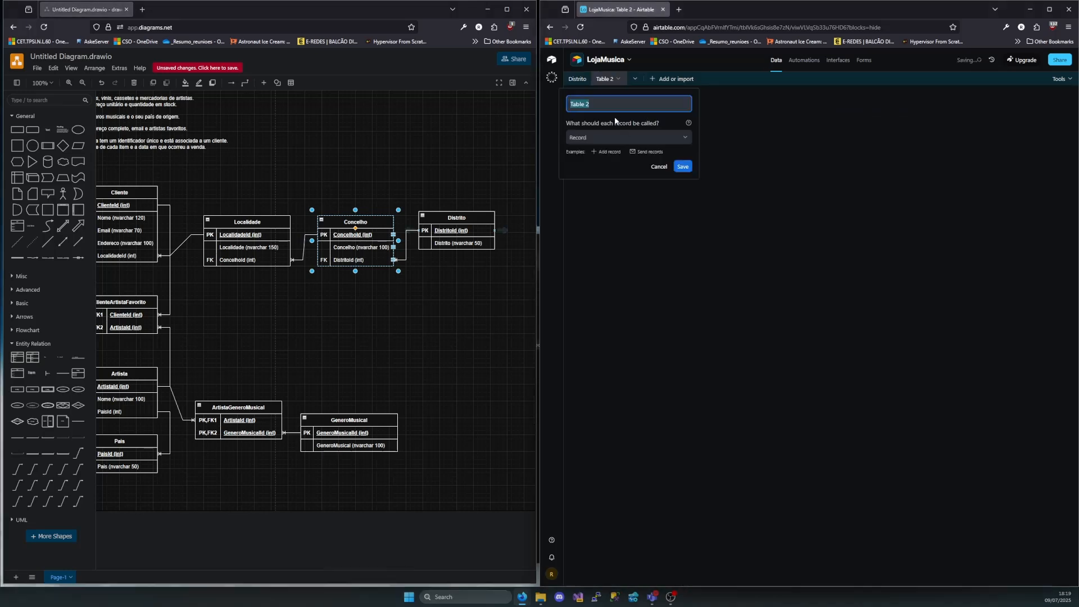
type("Concelho")
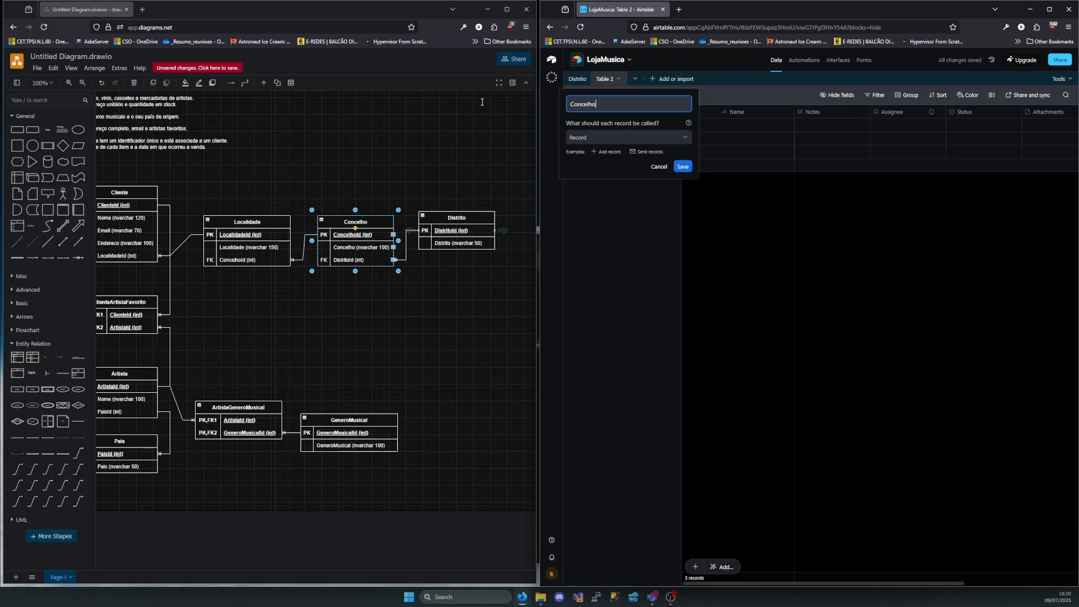
type("ld")
left_click(678, 167)
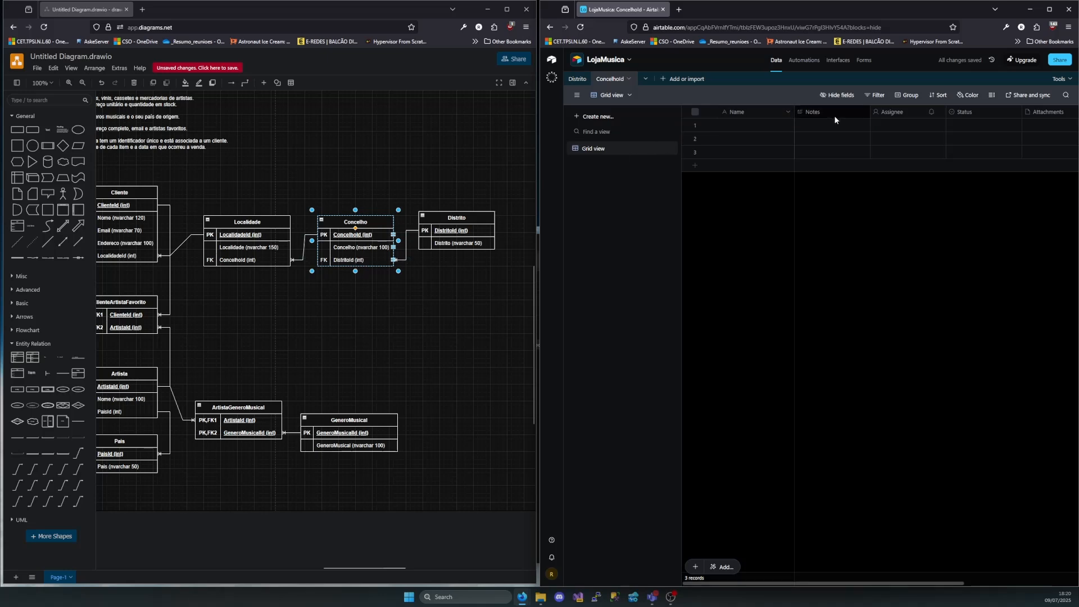
Delete the default Status, Attachments and Attachment Summary fields from the new table
left_click(970, 112)
left_click(1048, 117, "shift")
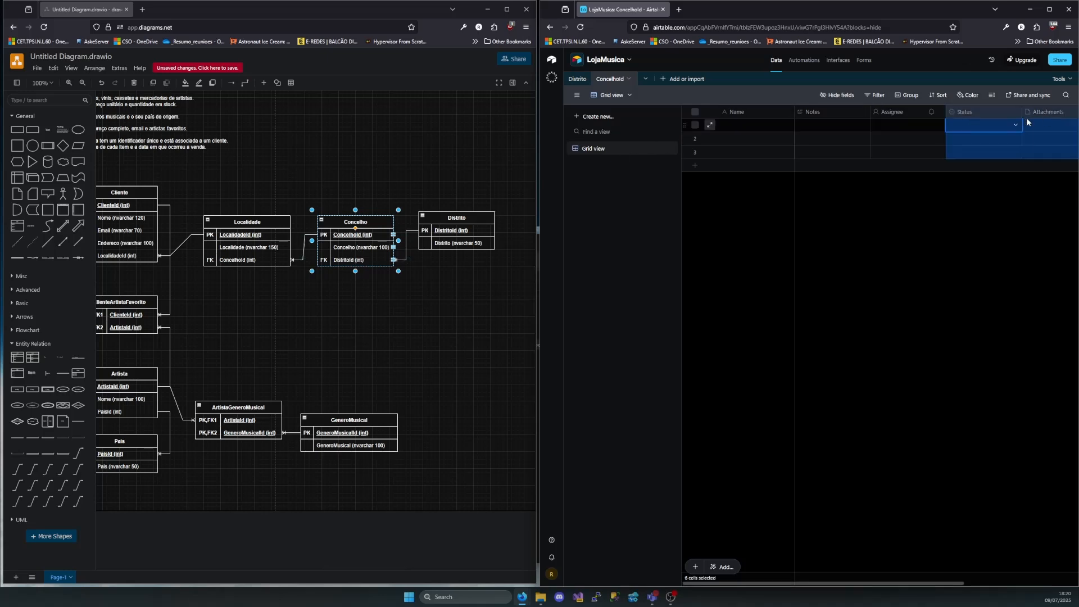
scroll(1026, 117, "right", 3)
left_click(967, 115, "shift")
right_click(959, 116)
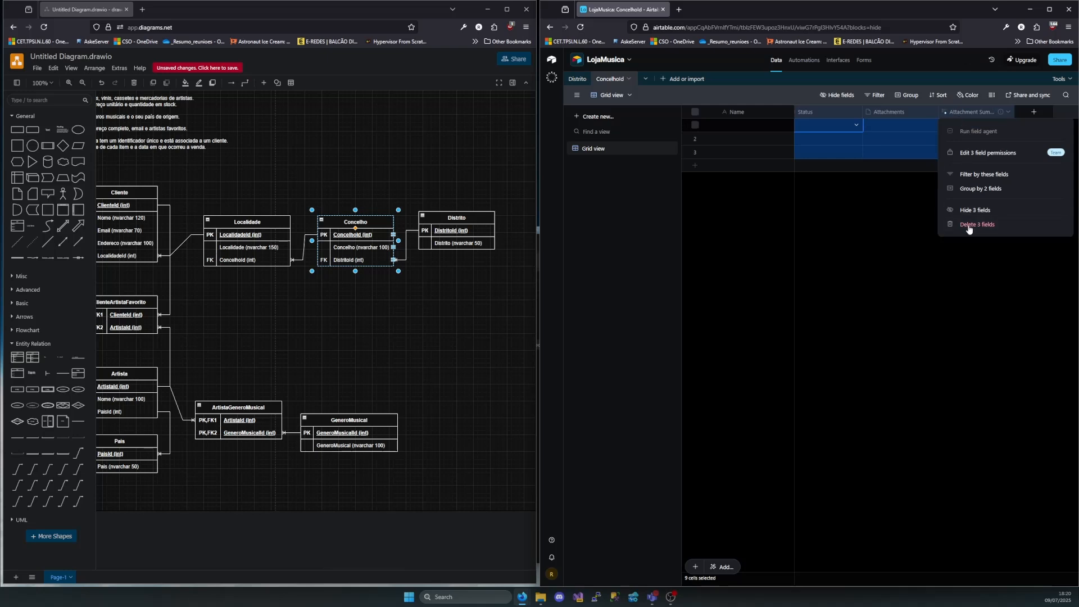
left_click(973, 224)
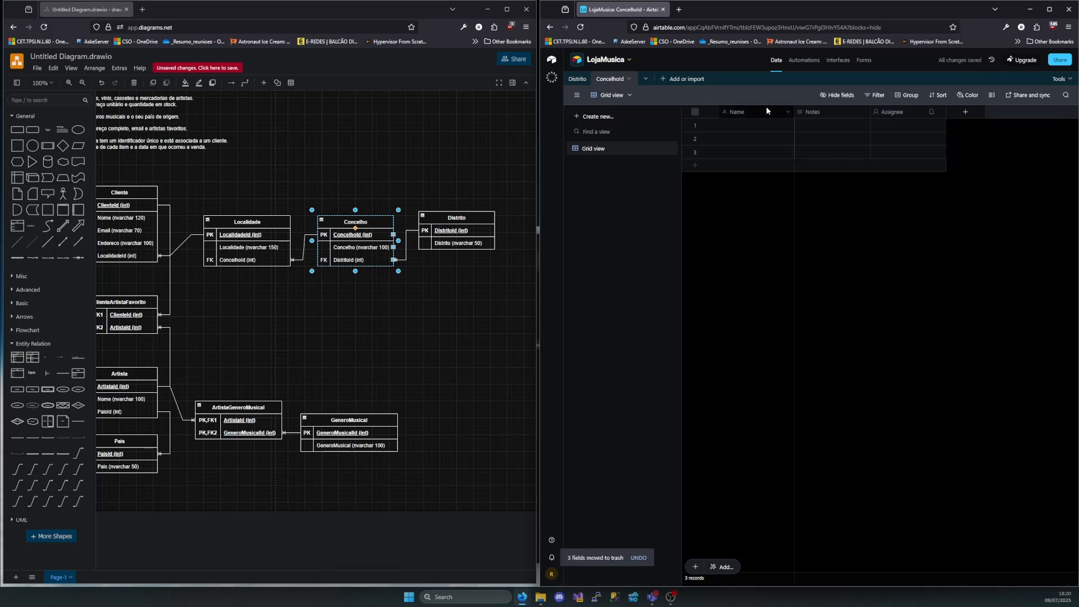
Rename the primary field Name as ConcelhoId and change its type to Autonumber
double_click(743, 110)
type("Concelho")
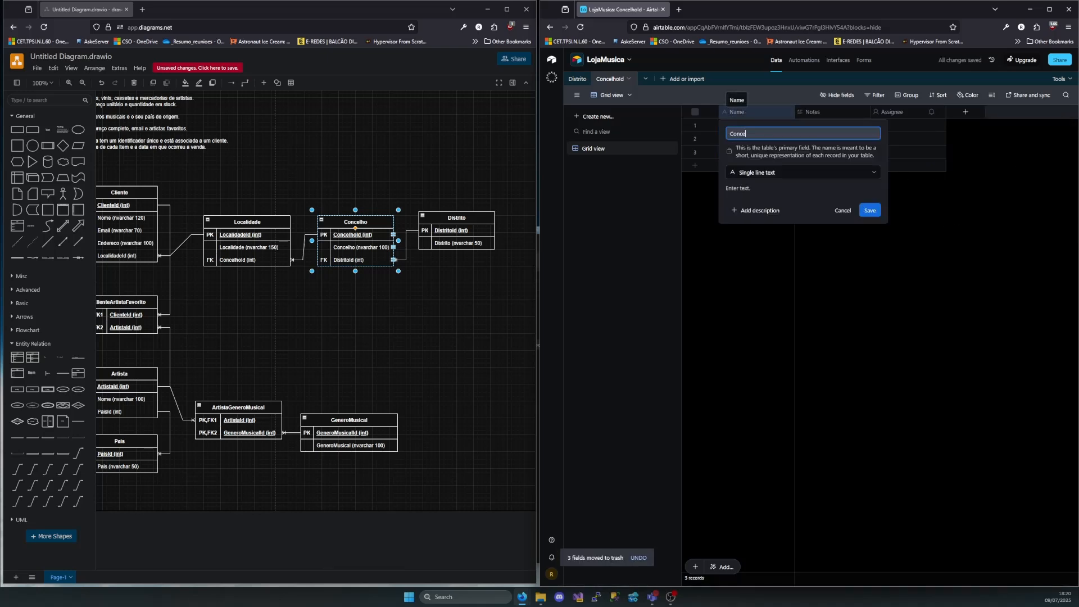
key("BackSpace")
key("BackSpace")
type("Id")
left_click(779, 174)
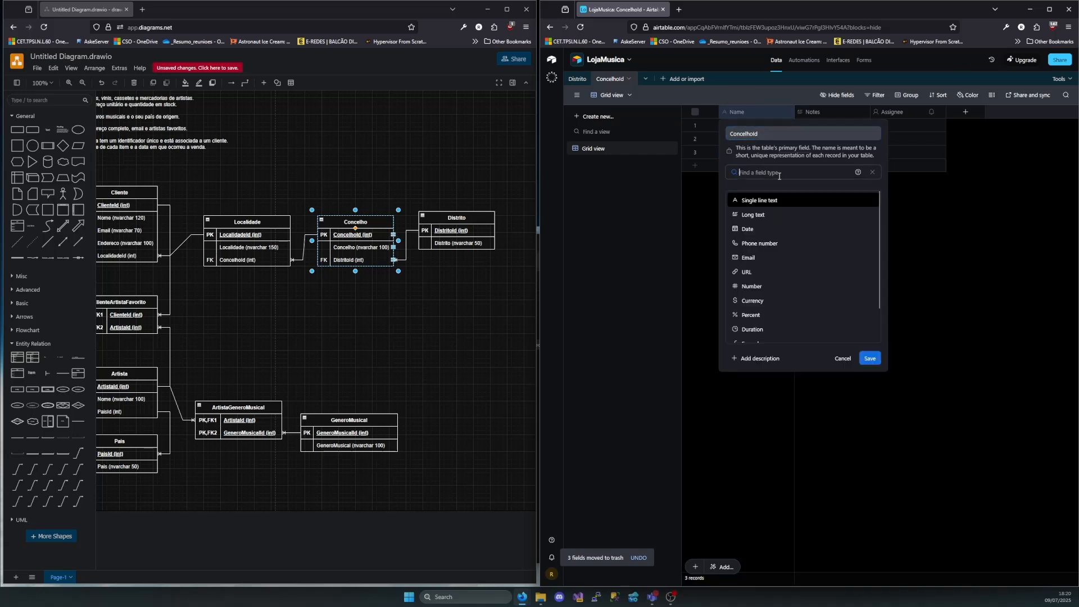
scroll(781, 247, "down", 5)
left_click(765, 324)
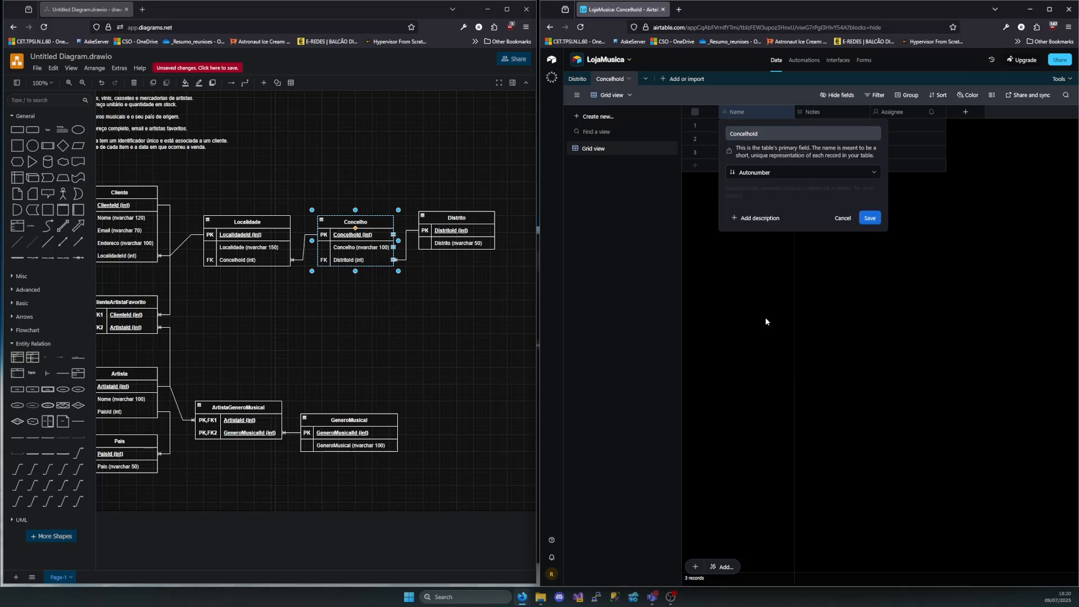
left_click(869, 219)
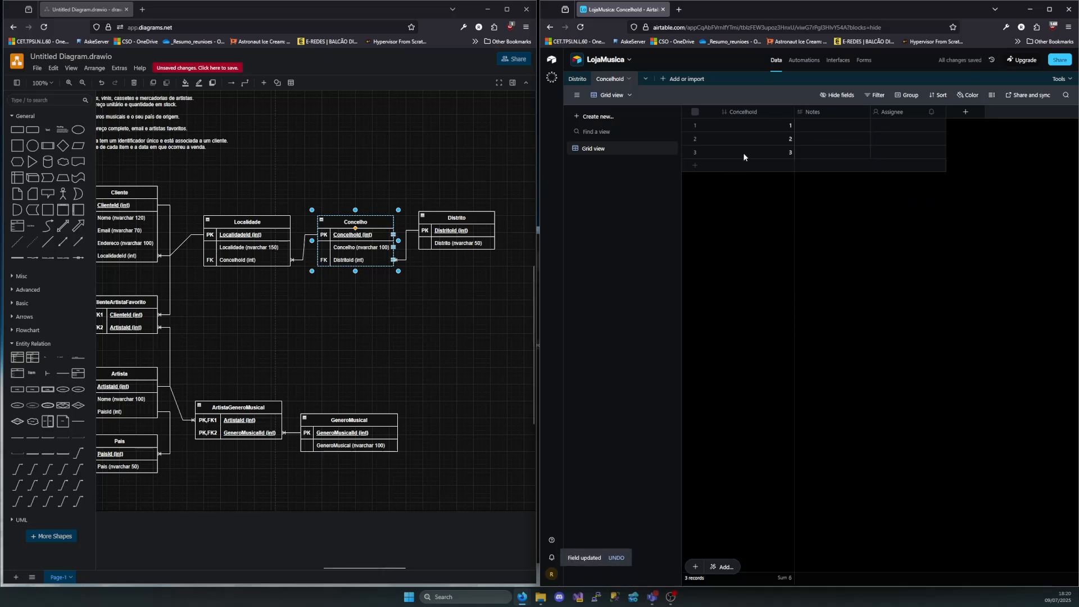
Rename the Notes field as Concelho and change its type to Single line text
double_click(819, 109)
type("Conce")
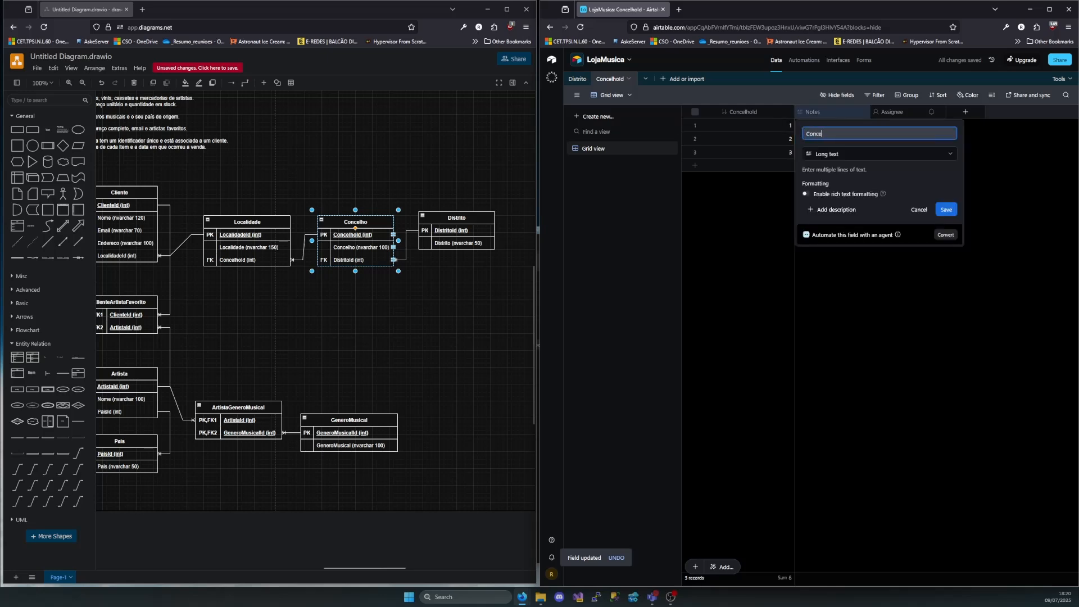
type("lho")
left_click(834, 155)
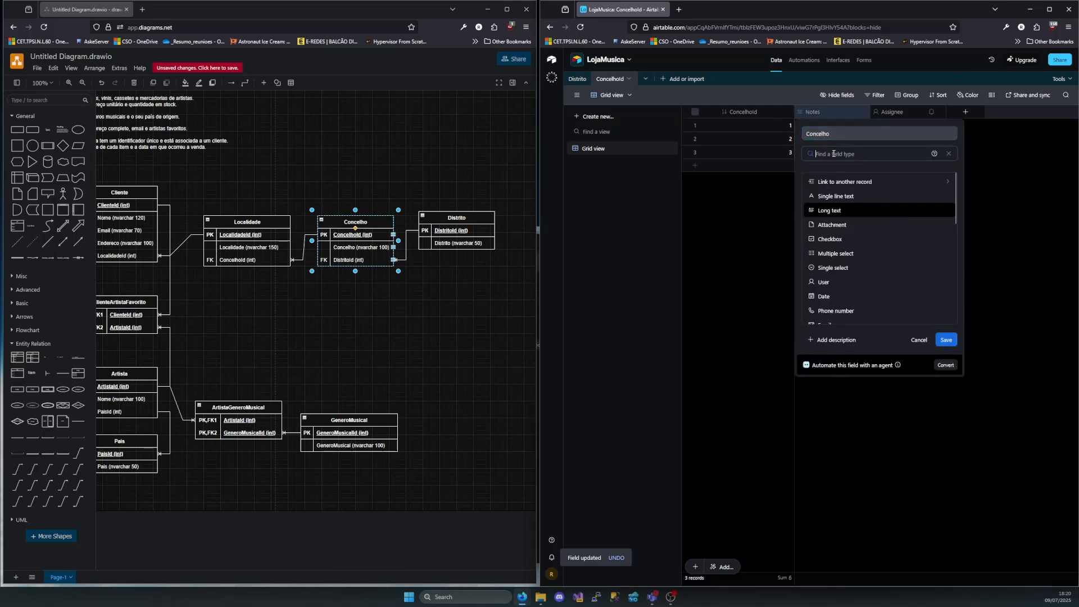
left_click(840, 196)
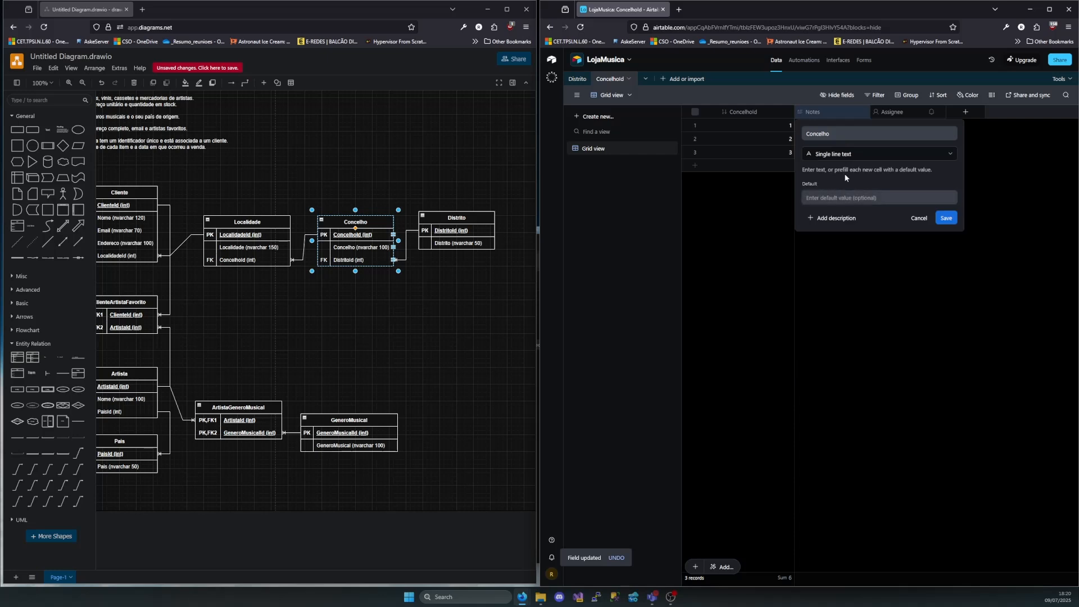
left_click(948, 220)
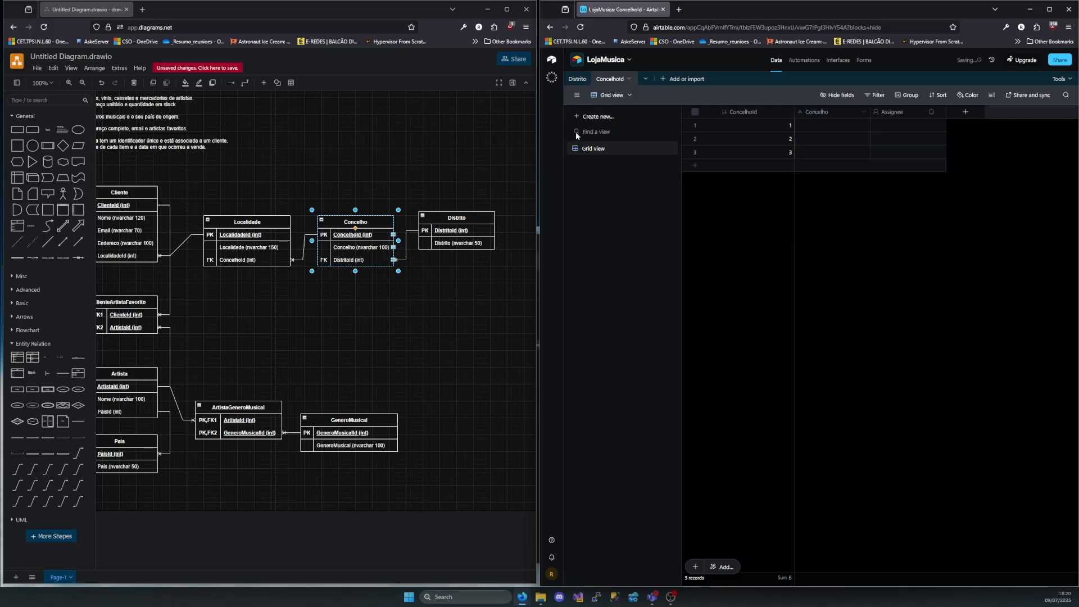
Turn the Assignee field into DistritoId, a link to single records of the Distrito table, and add Distrito as its lookup field
double_click(887, 110)
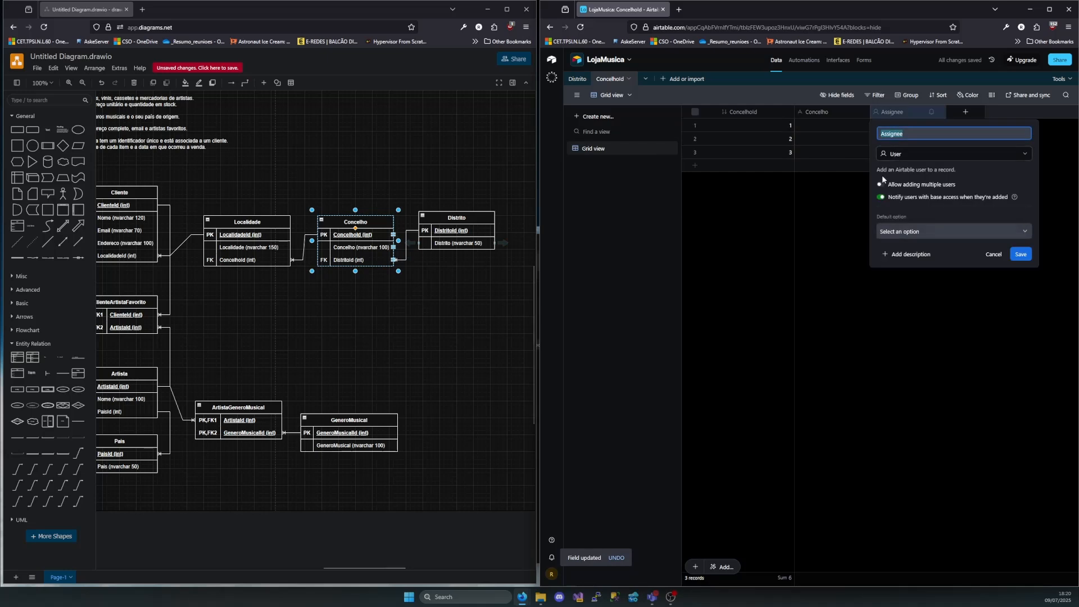
type("DistritoId")
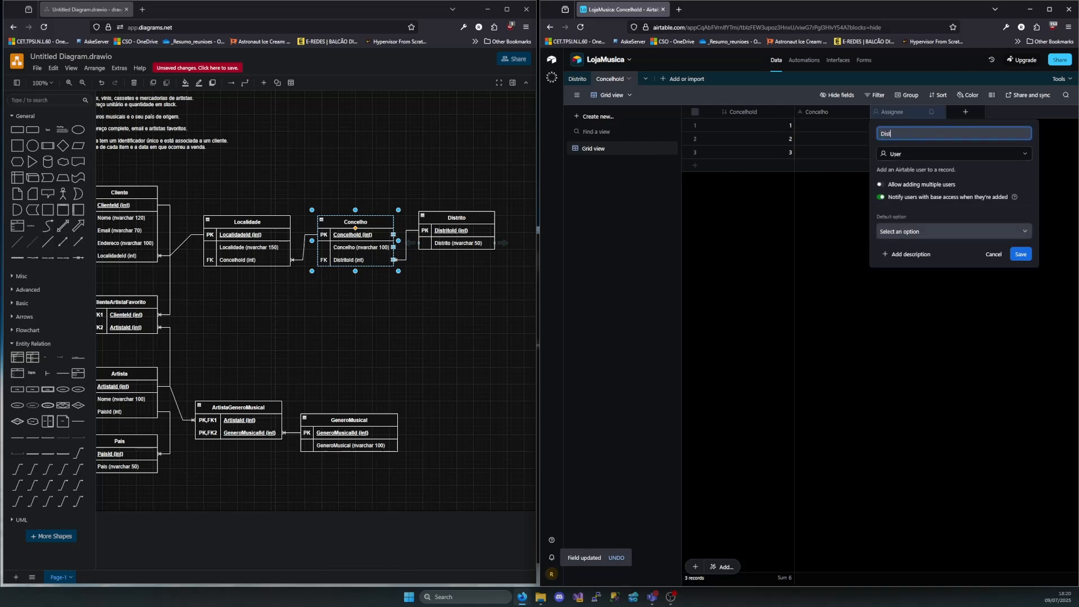
left_click(922, 153)
left_click(926, 183)
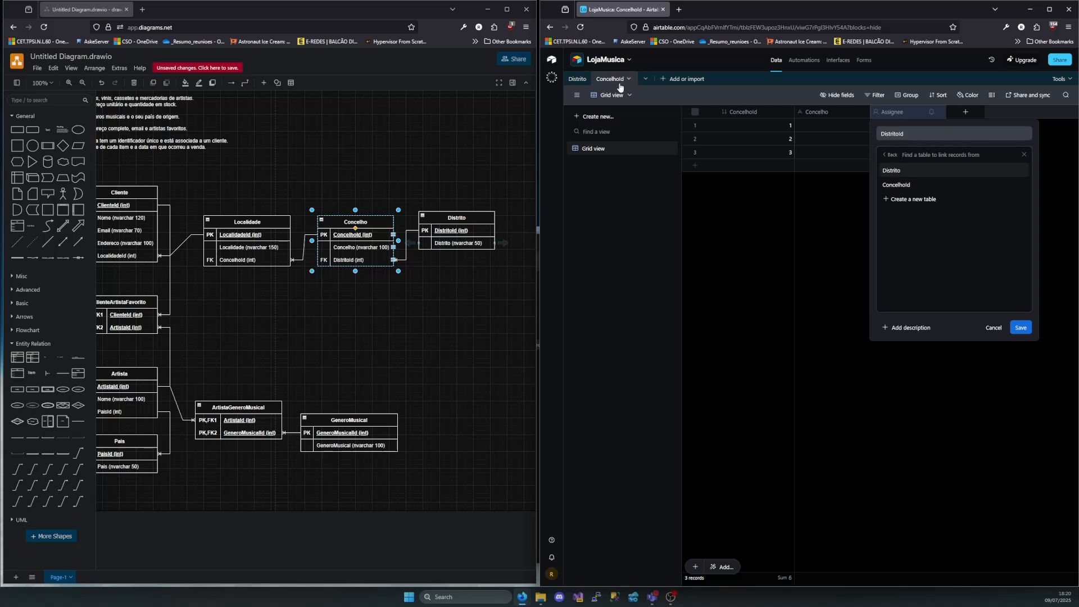
left_click(900, 172)
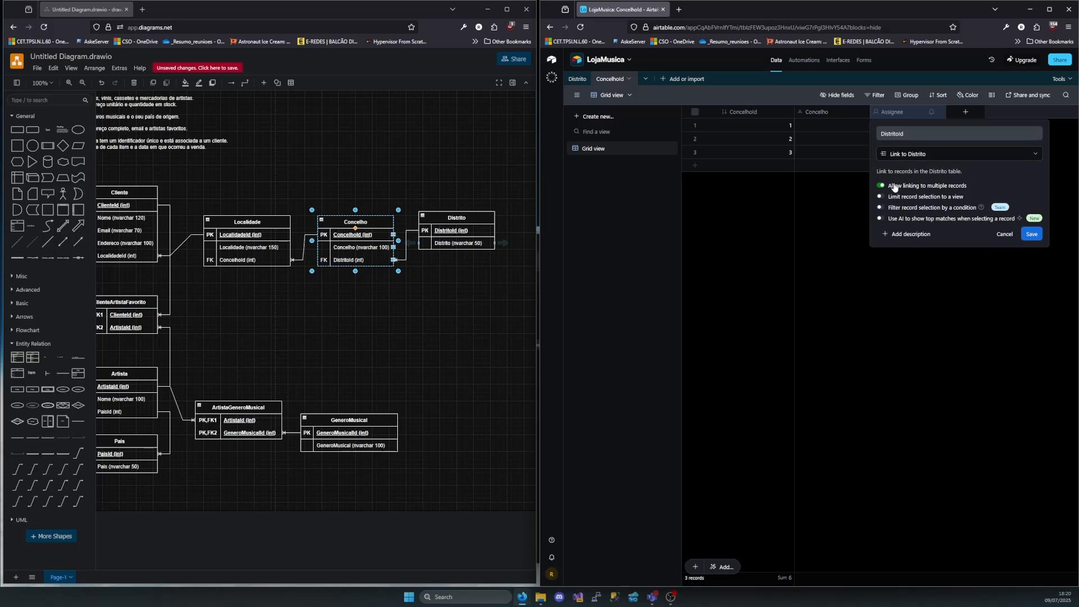
left_click(882, 186)
left_click(1040, 236)
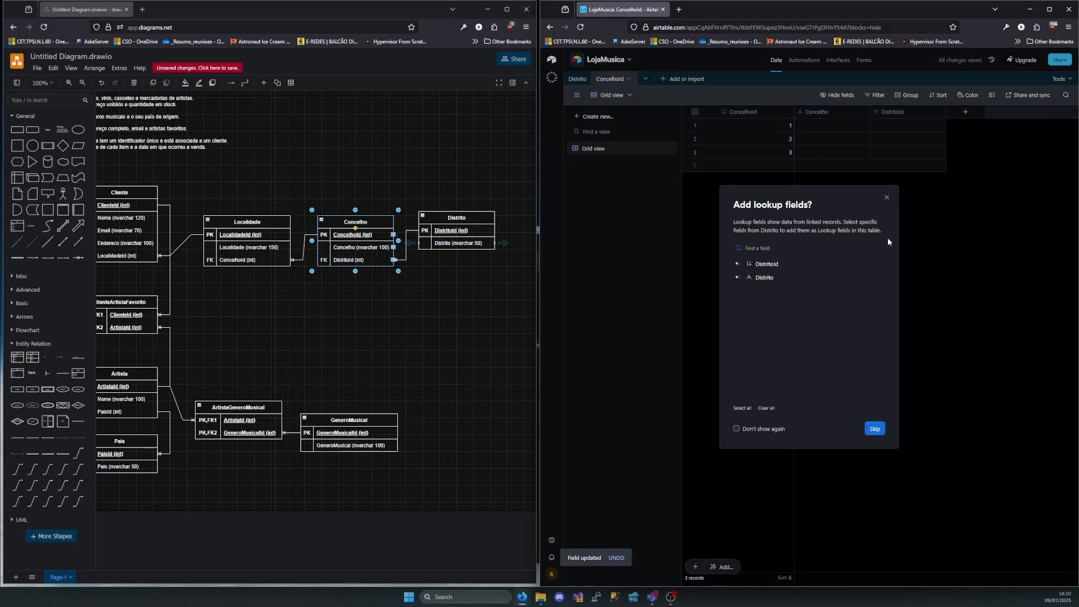
left_click(740, 279)
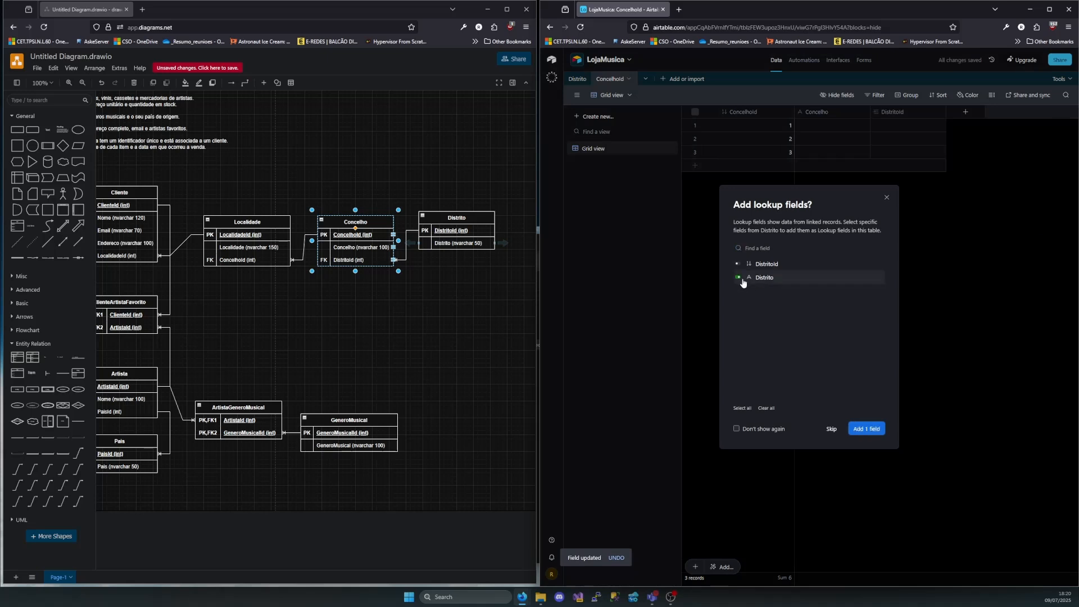
left_click(875, 430)
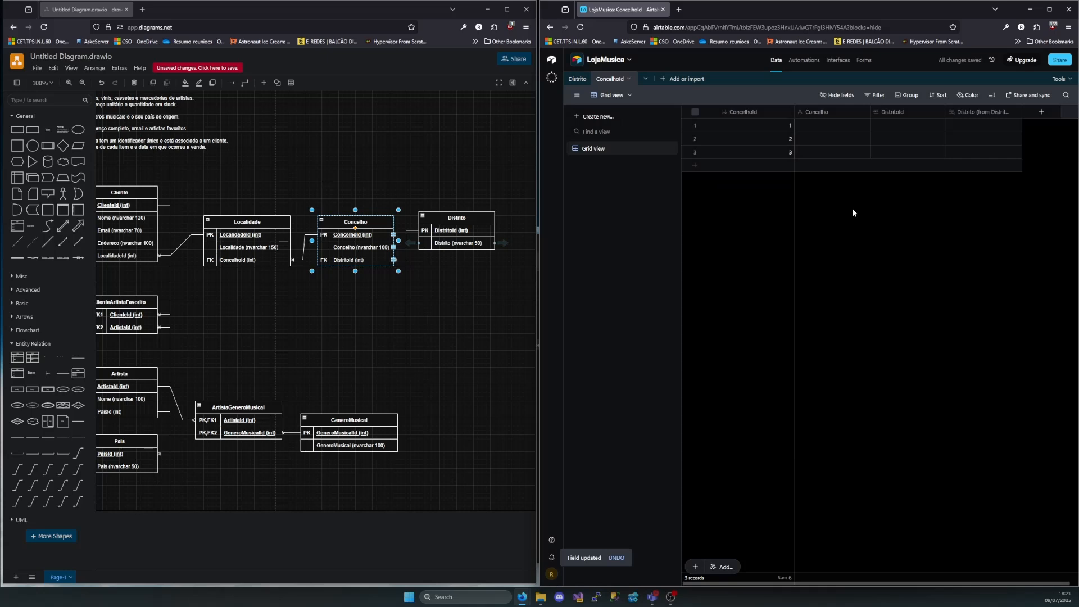
Correct the new table's name to Concelho
double_click(618, 80)
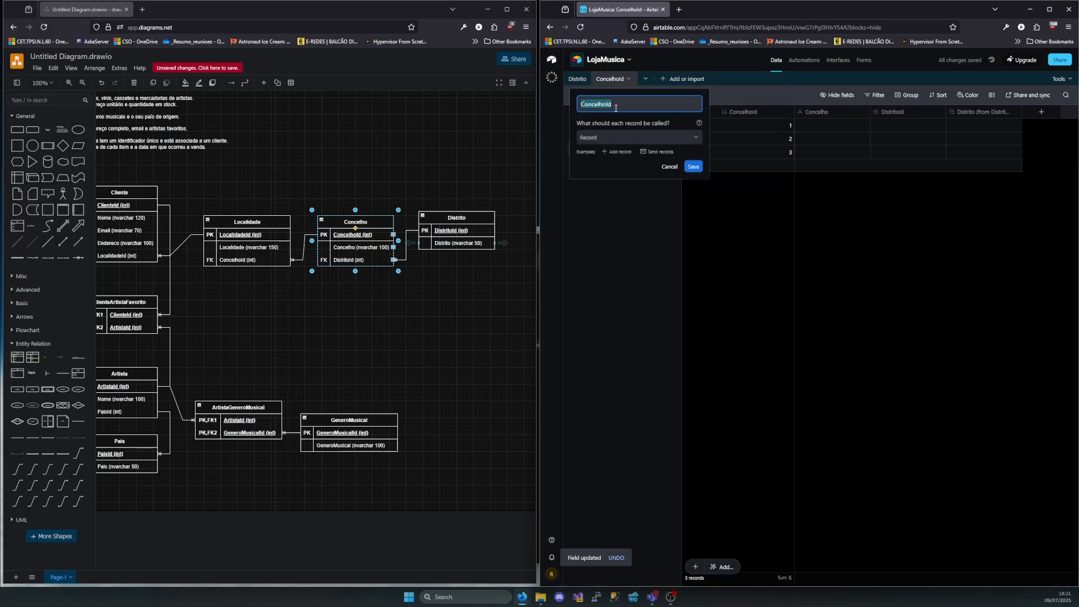
left_click(616, 109)
key("Return")
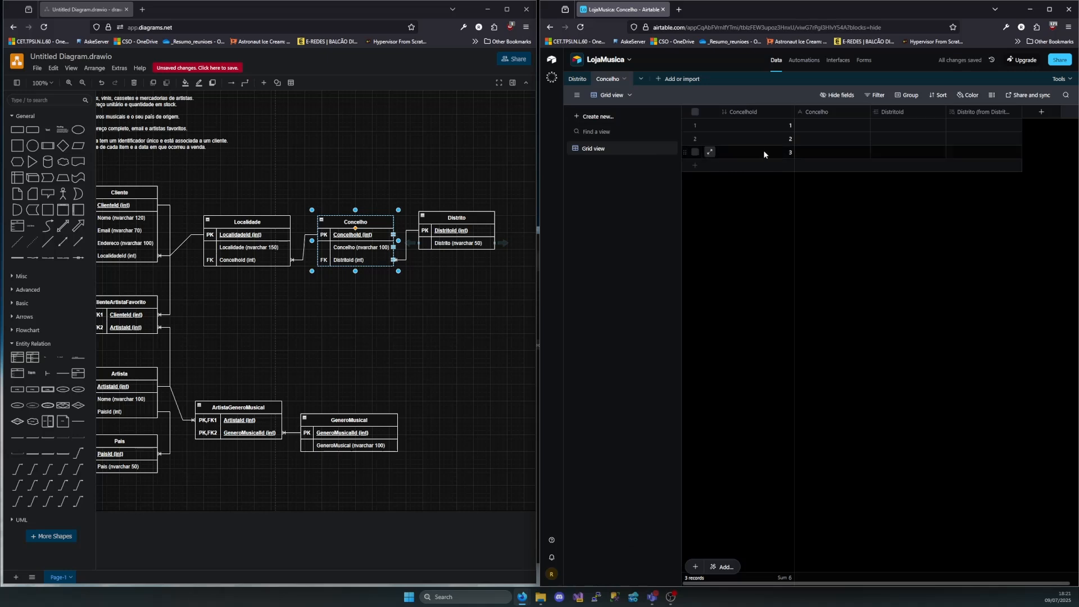
Enter Lisboa as the first record's Concelho and link its DistritoId to district record 1
double_click(848, 128)
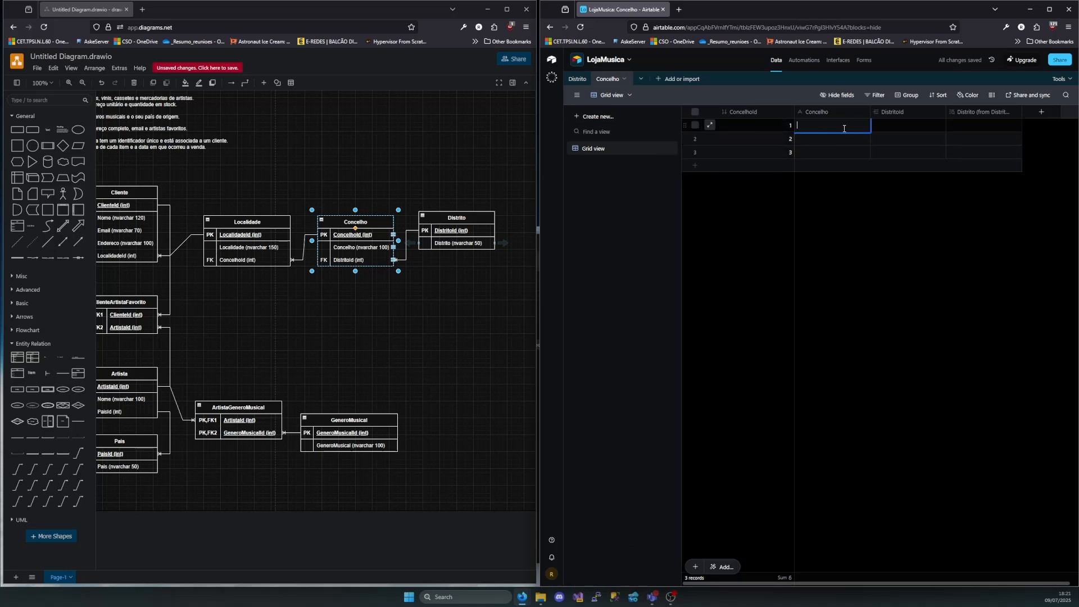
type("Lisboa")
left_click(892, 125)
left_click(878, 126)
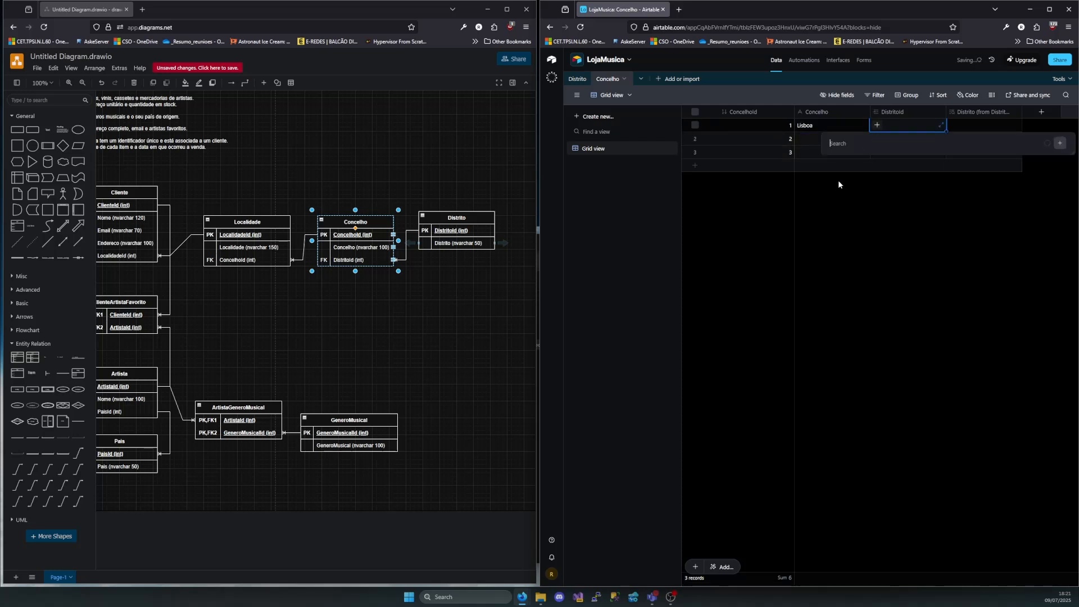
left_click(934, 203)
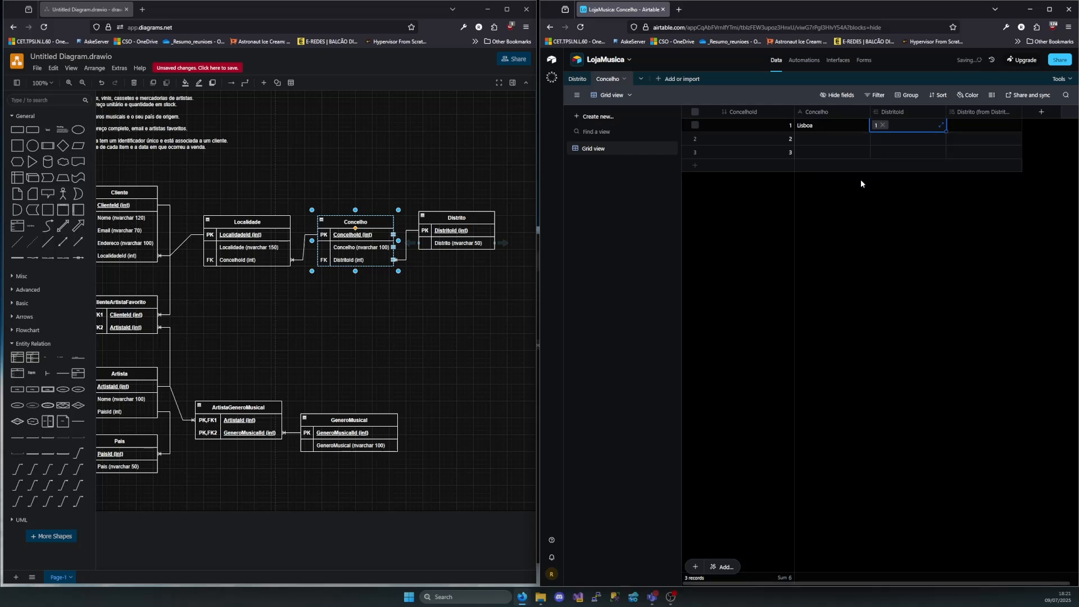
Enter Porto as the second record's Concelho and link its DistritoId to district record 2
left_click(852, 137)
left_click(855, 137)
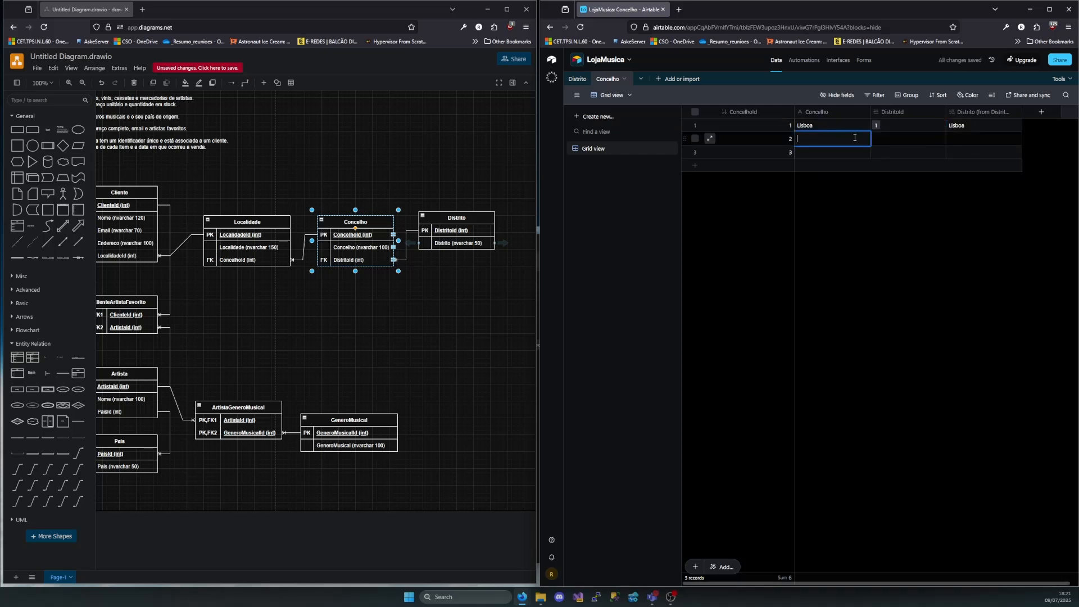
type("Porto")
left_click(900, 139)
left_click(876, 140)
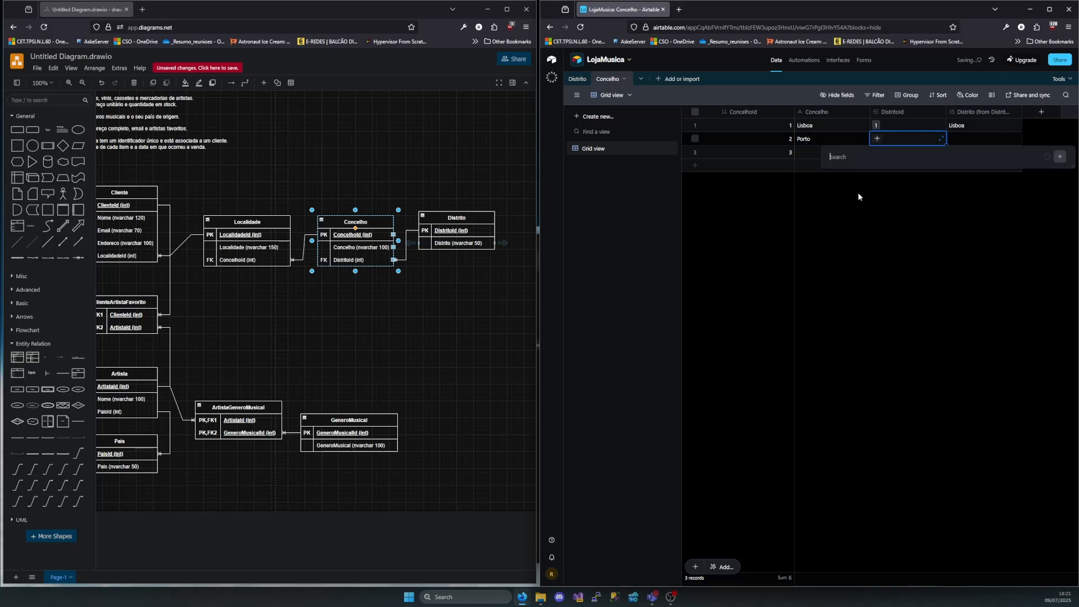
left_click(858, 228)
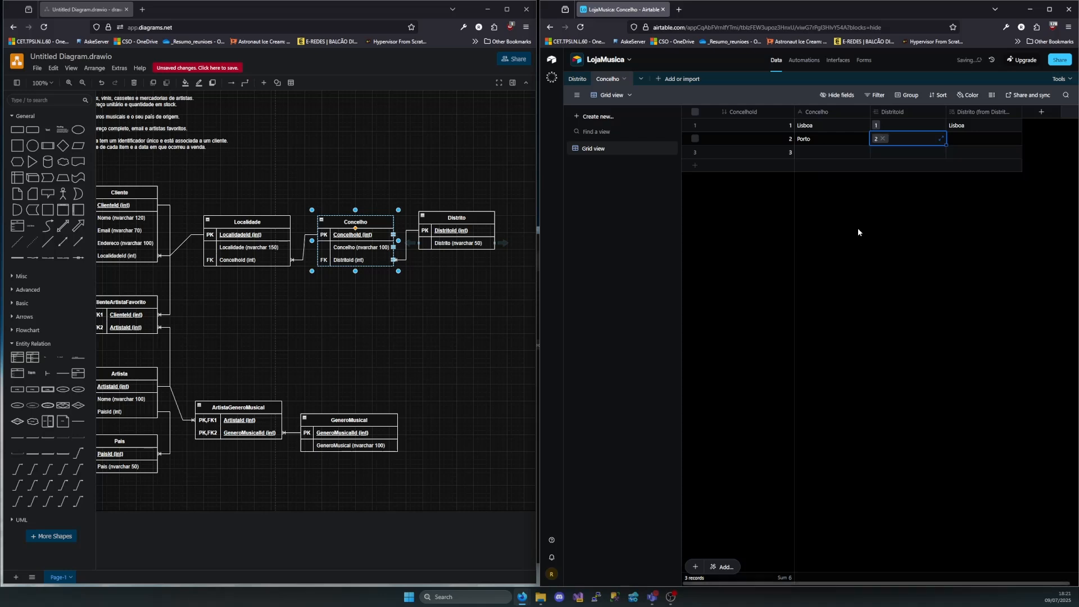
Delete the empty third record from the Concelho table
right_click(754, 150)
left_click(778, 303)
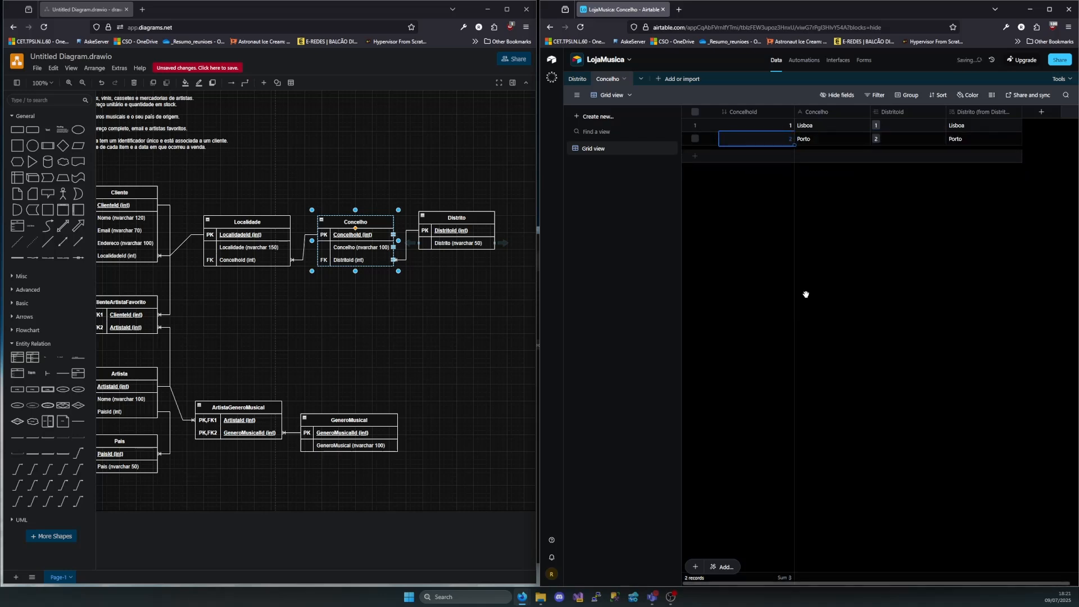
left_click(916, 263)
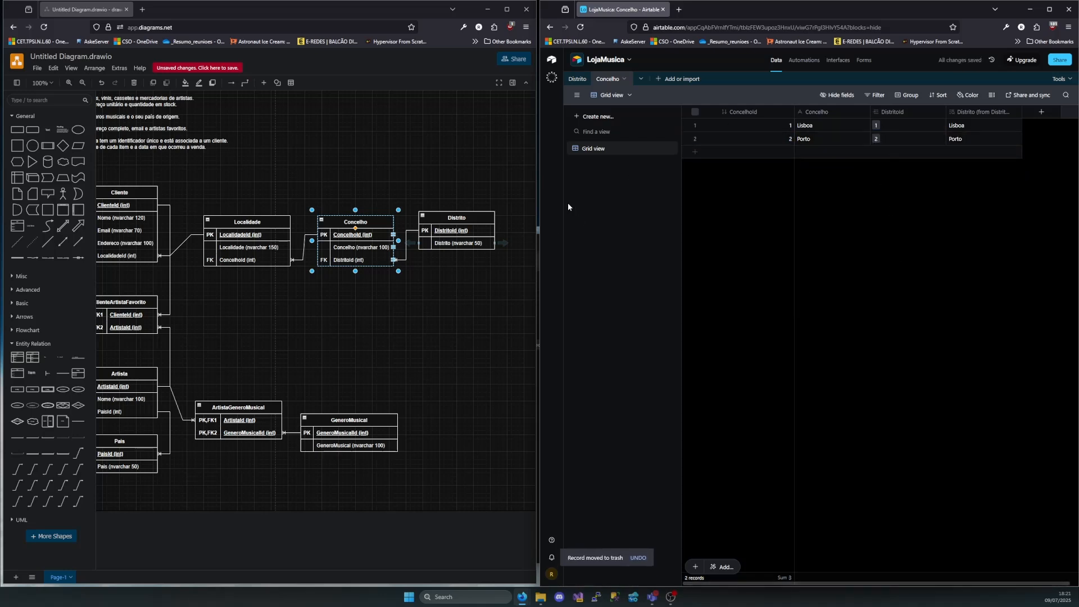
Create a new blank table named Localidade in the base
left_click(664, 80)
left_click(674, 125)
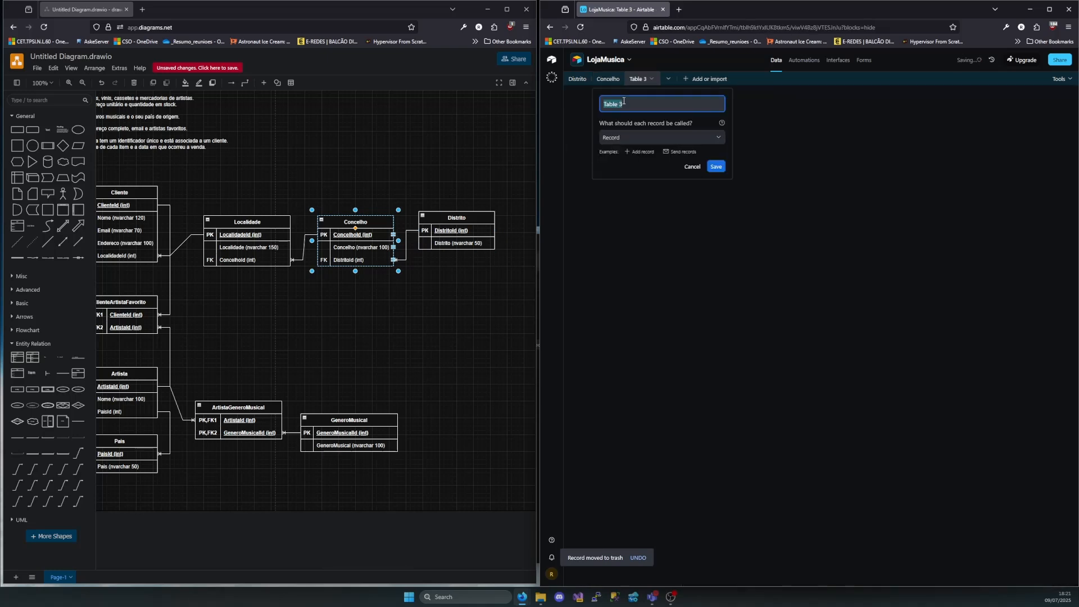
type("Localidade")
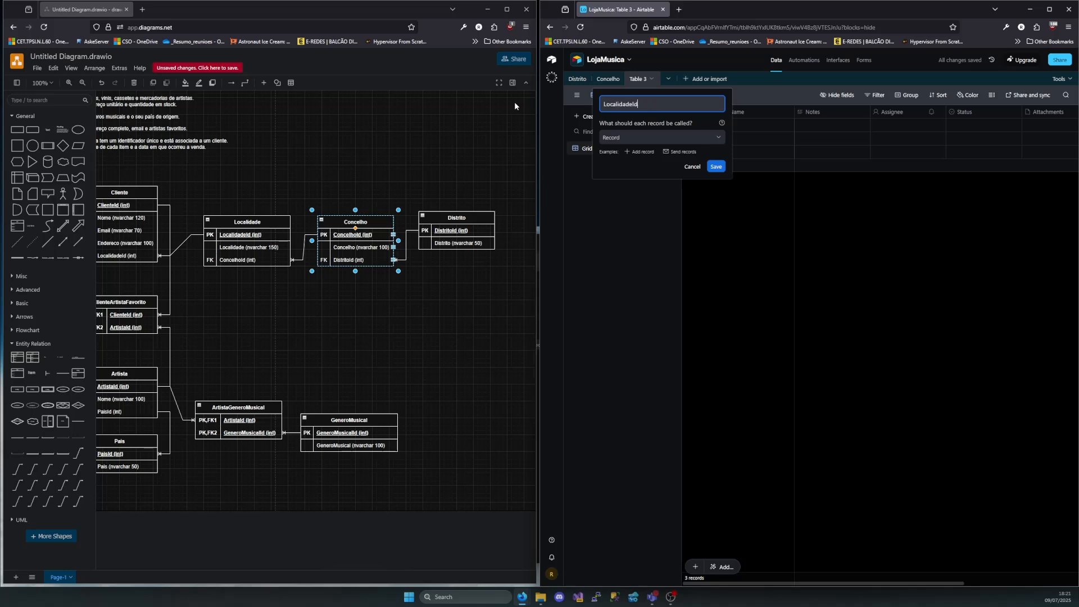
left_click(714, 166)
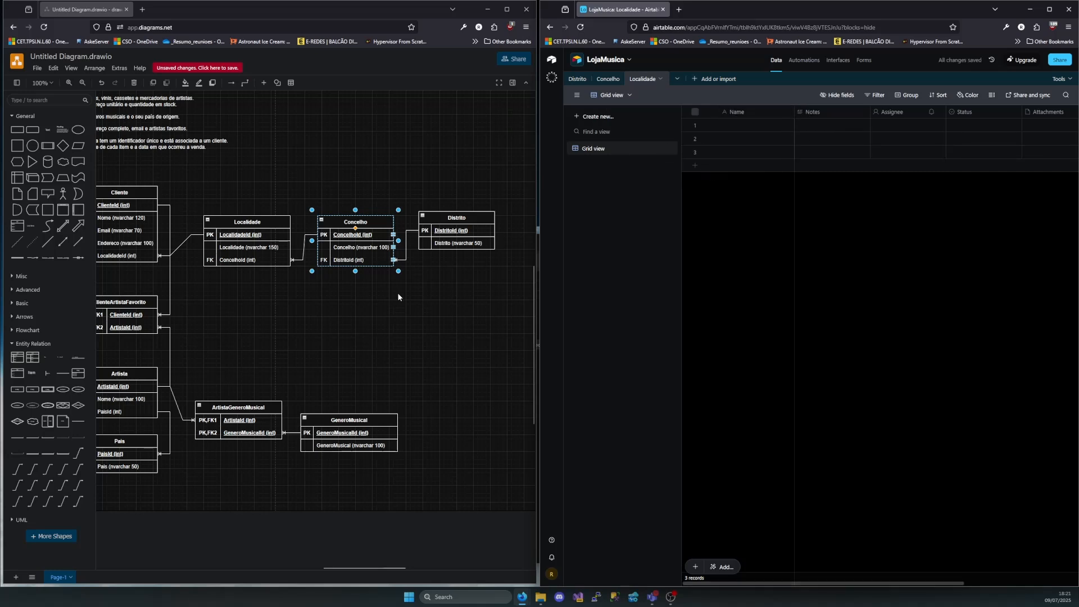
Delete the Status, Attachments and Attachment Summary fields from the Localidade table
left_click(977, 113)
left_click(1038, 113, "shift")
scroll(1033, 114, "right", 3)
left_click(965, 113, "shift")
right_click(965, 113)
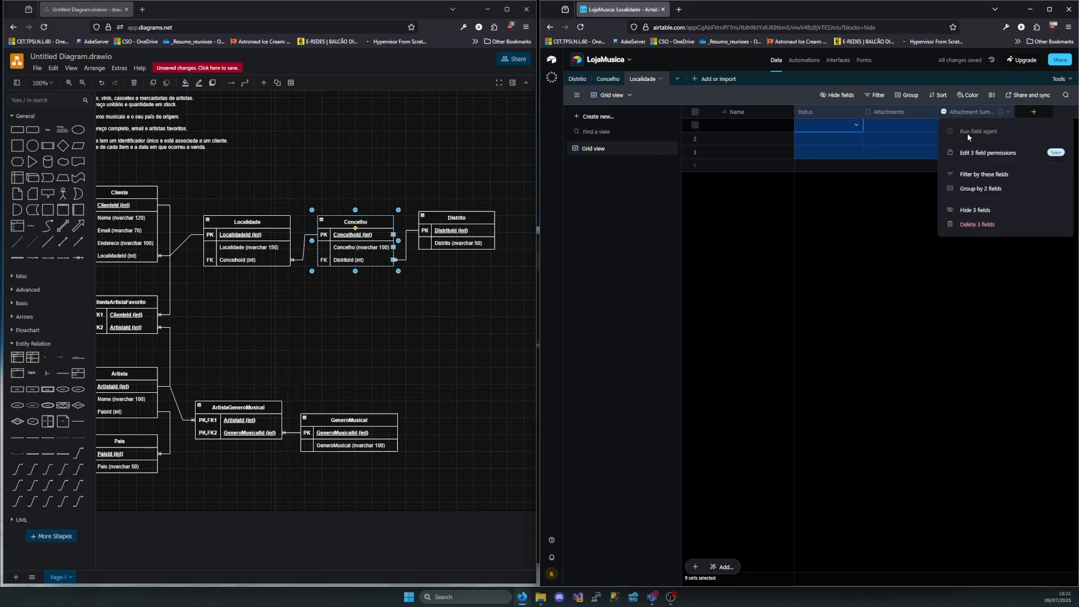
left_click(981, 225)
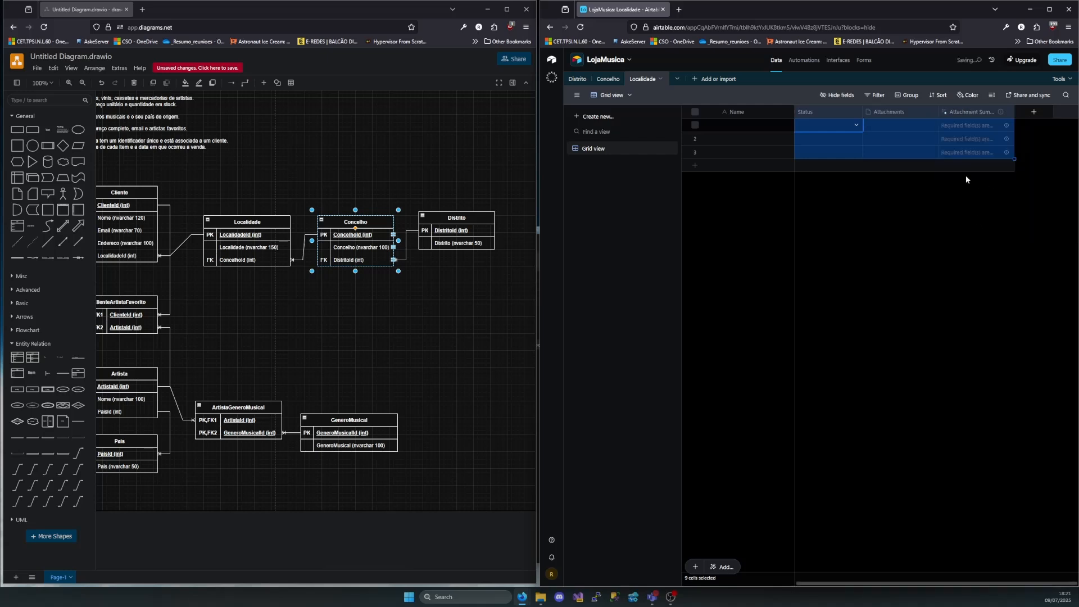
Rename the primary Name field as LocalidadeId and change its type to Autonumber
double_click(739, 112)
type("Loca")
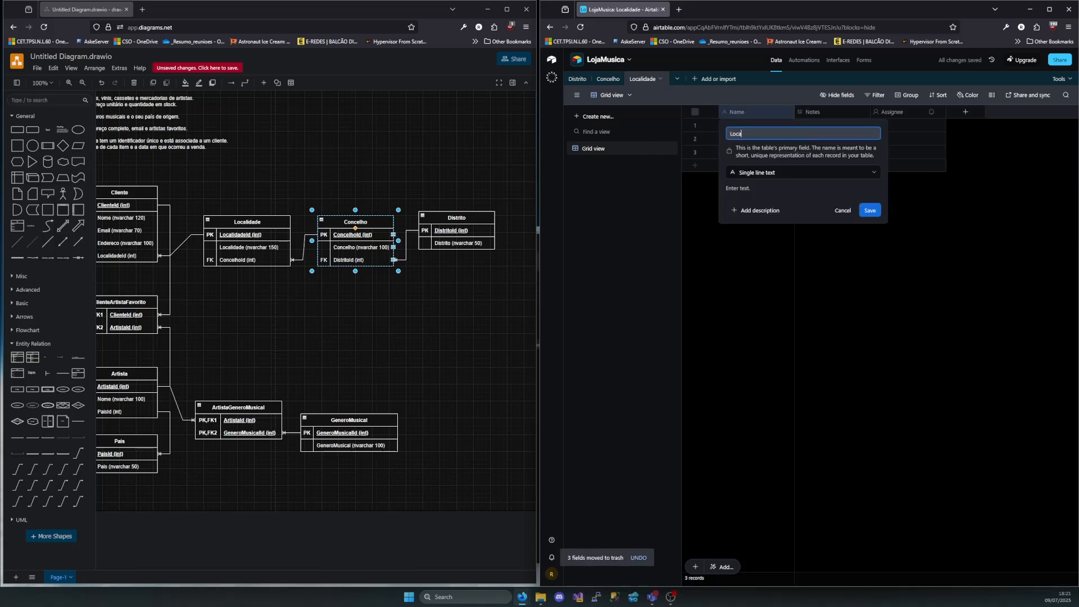
type("lidadeId")
left_click(786, 172)
scroll(782, 280, "down", 2)
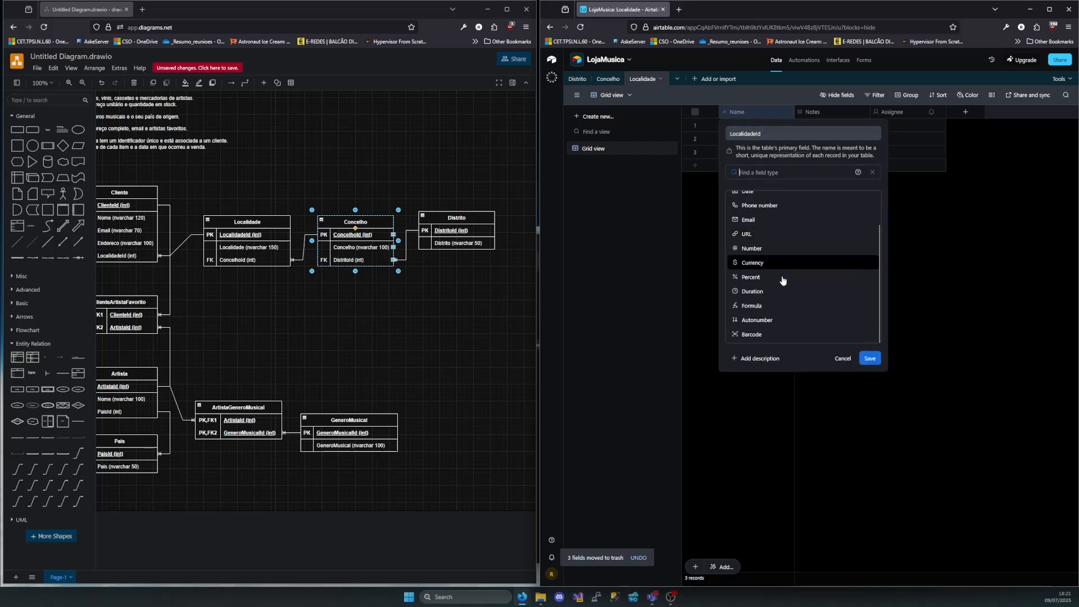
left_click(781, 320)
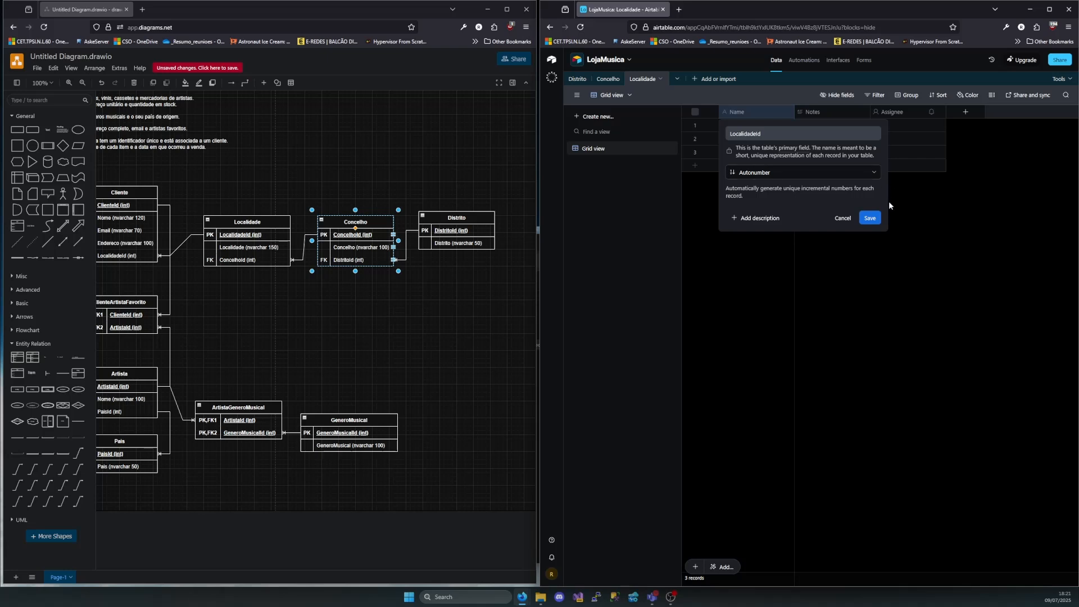
left_click(870, 219)
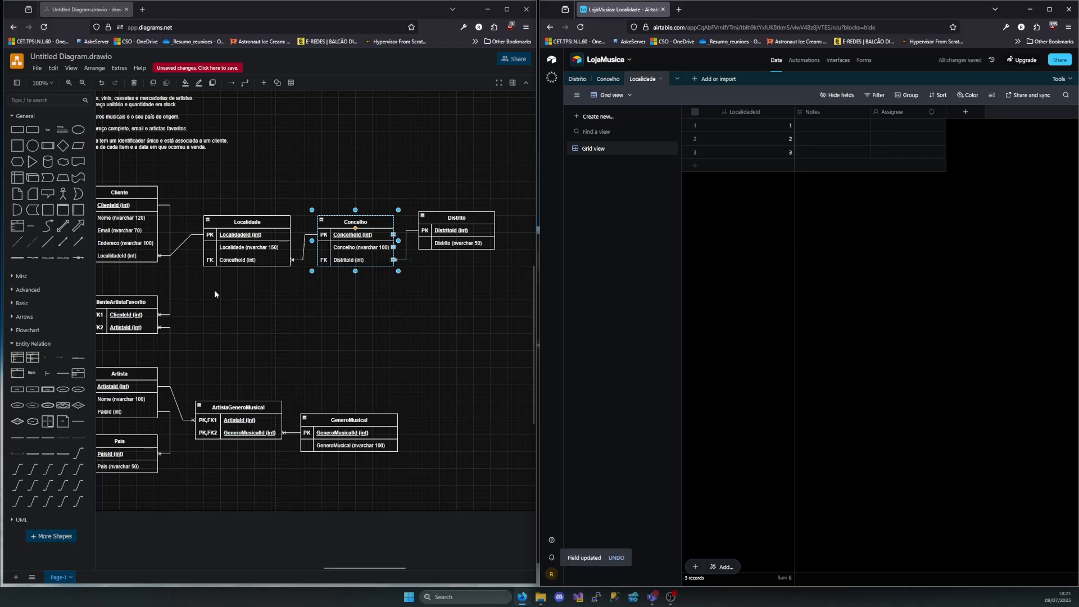
Rename the Notes field as Localidade and change its type to Single line text
double_click(826, 111)
type("Lox")
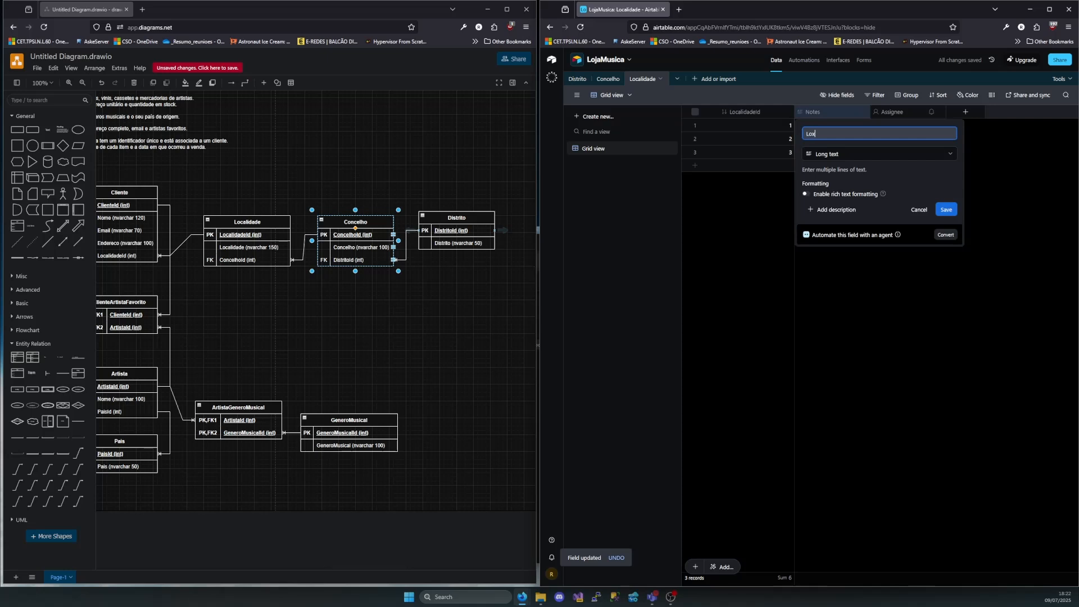
type("a")
key("BackSpace")
key("BackSpace")
type("c")
left_click(868, 155)
left_click(843, 196)
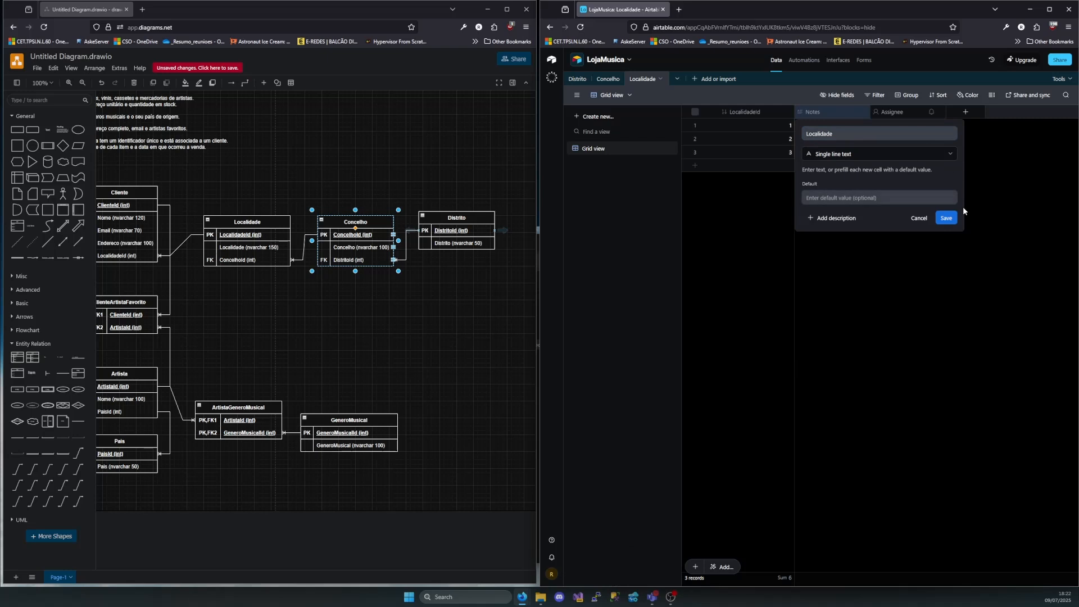
left_click(947, 218)
Turn the Assignee field into ConcelhoId, a link to single records of the Concelho table, and add Concelho as its lookup field
left_click(900, 112)
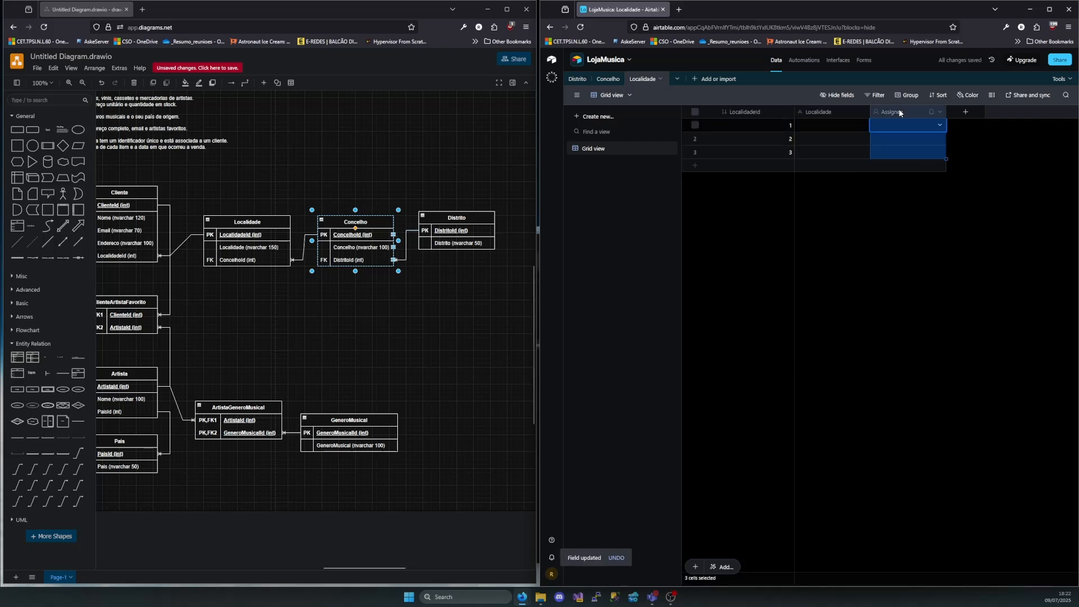
double_click(900, 112)
type("Co")
key("BackSpace")
key("BackSpace")
key("BackSpace")
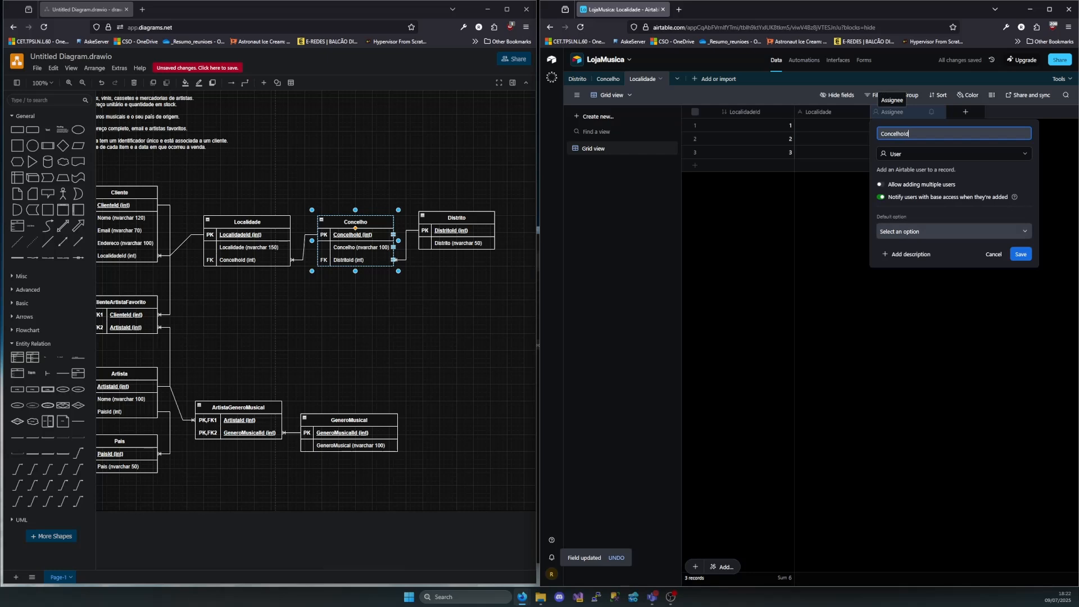
left_click(902, 155)
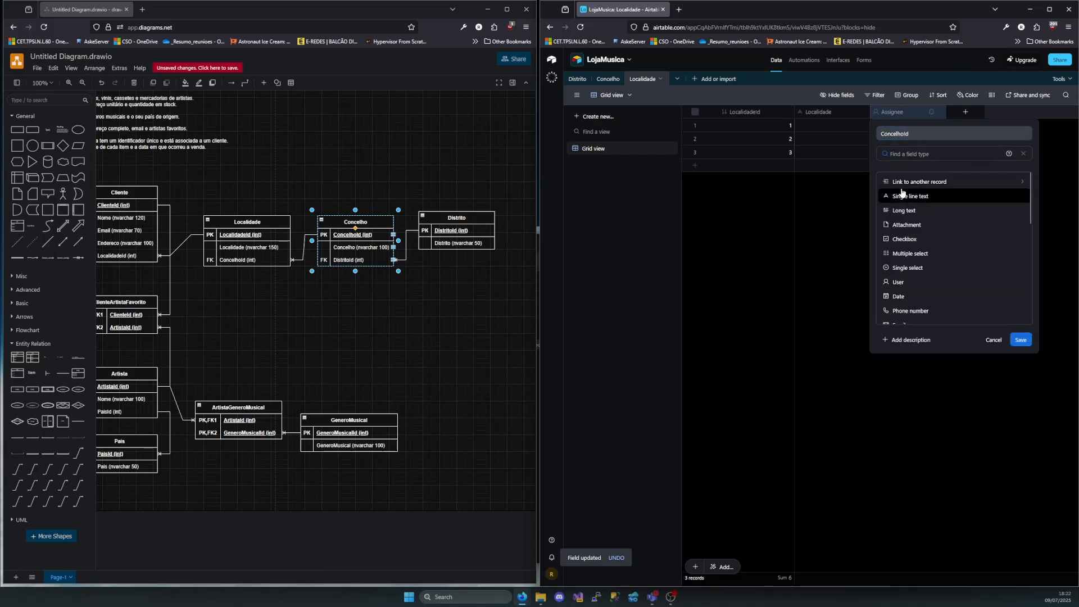
left_click(903, 183)
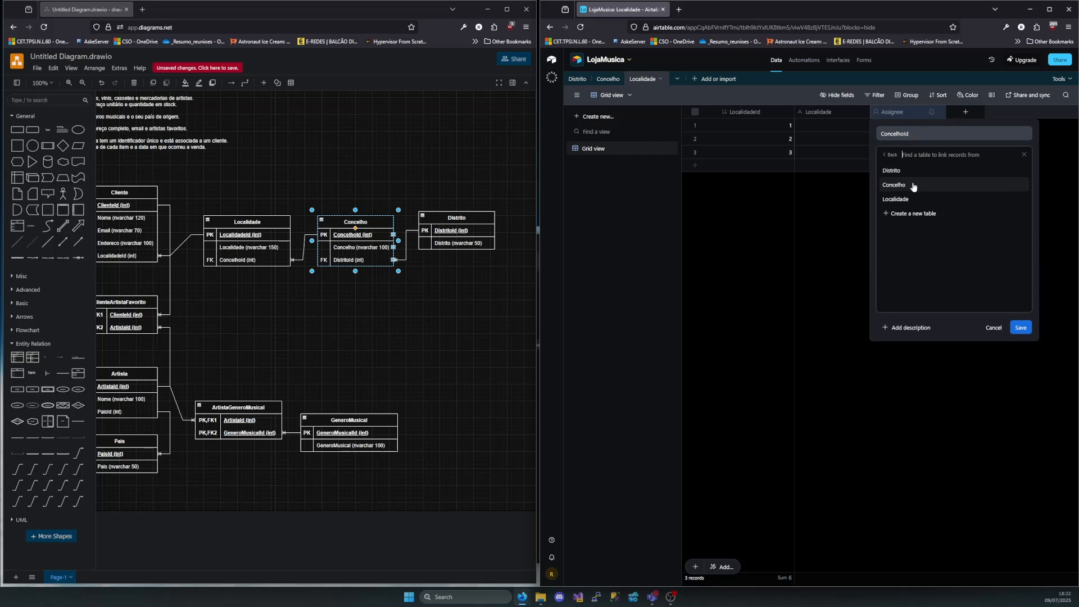
left_click(911, 187)
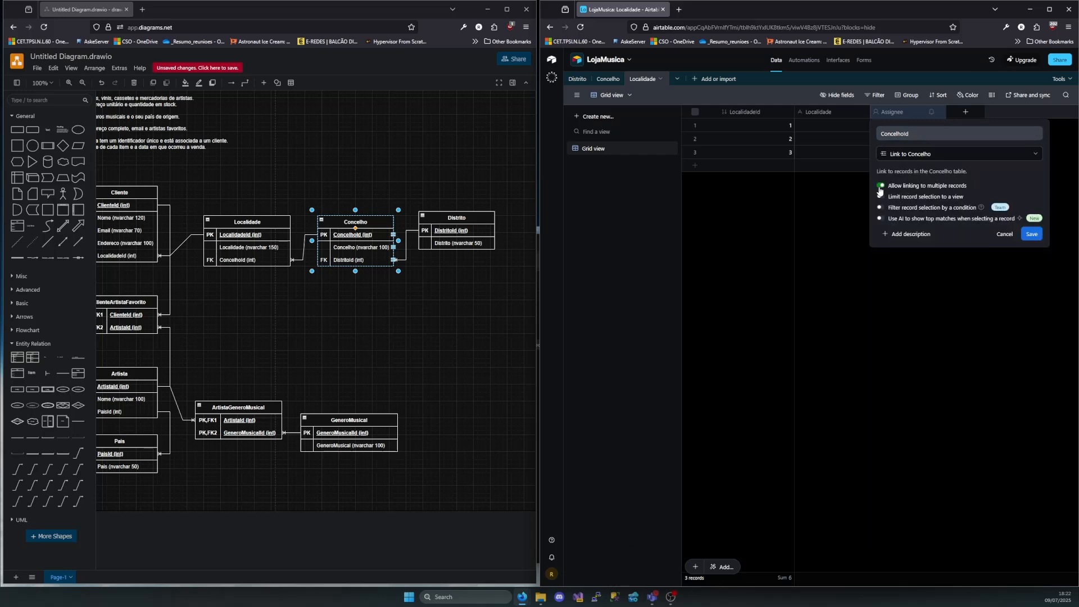
left_click(881, 187)
left_click(1033, 236)
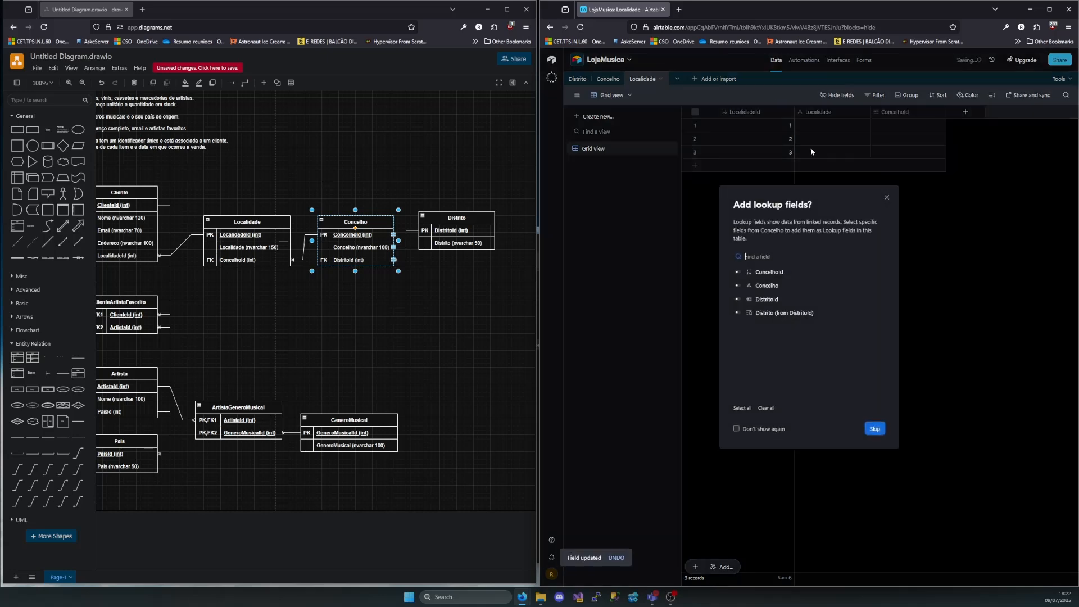
left_click(760, 285)
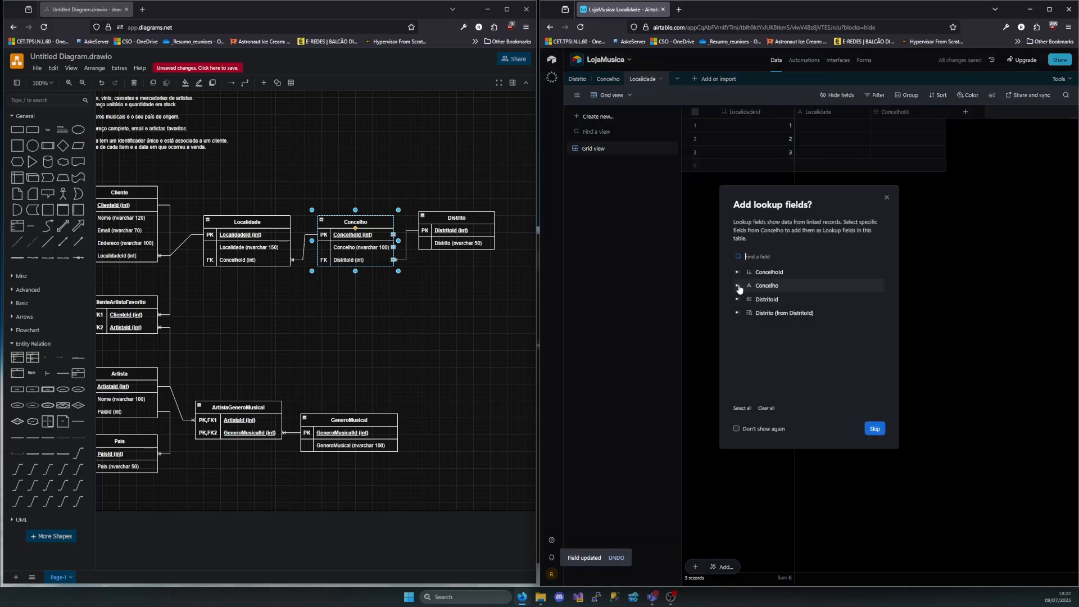
left_click(867, 431)
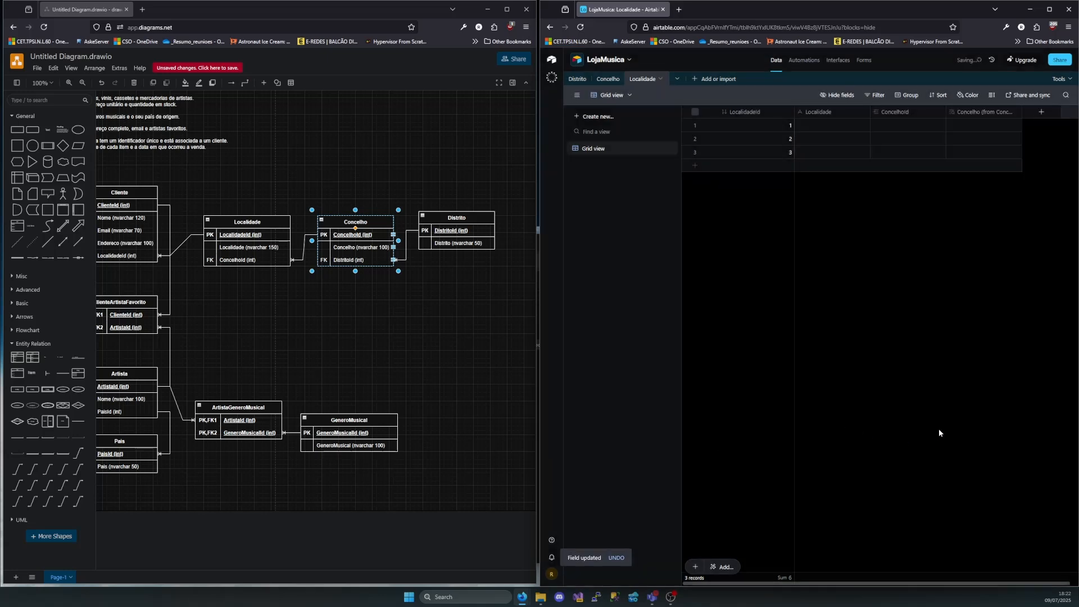
Enter Benfica as the first record's Localidade and link its ConcelhoId to Concelho record 1
double_click(831, 126)
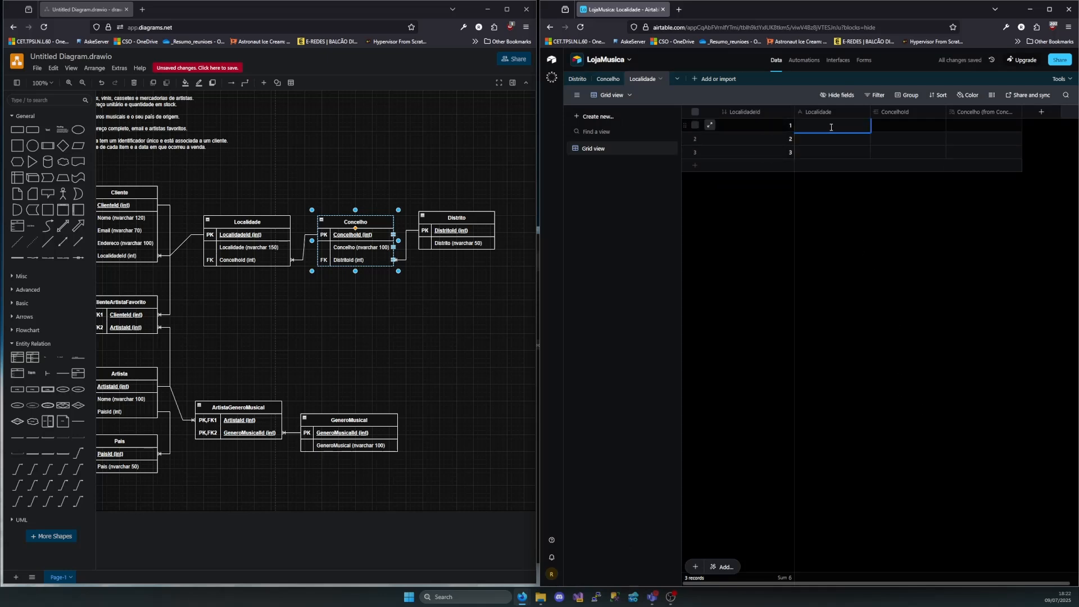
type("Benfica")
key("Tab")
left_click(879, 126)
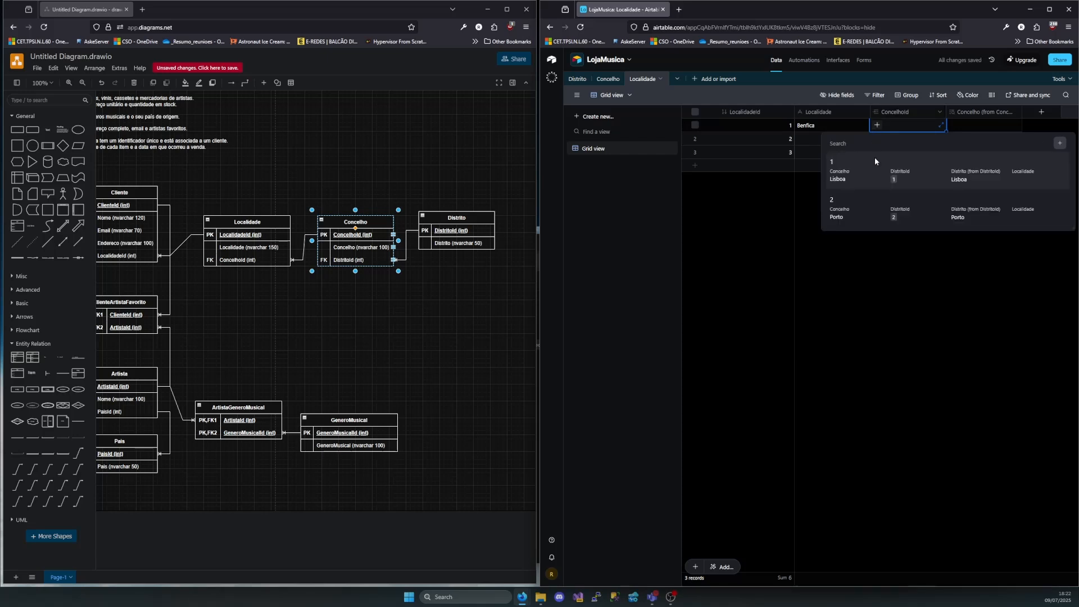
left_click(857, 179)
Enter Senhora Hora as the second Localidade, linked to Concelho record 2, and delete the empty third record
left_click(822, 139)
type("Senhora Hor")
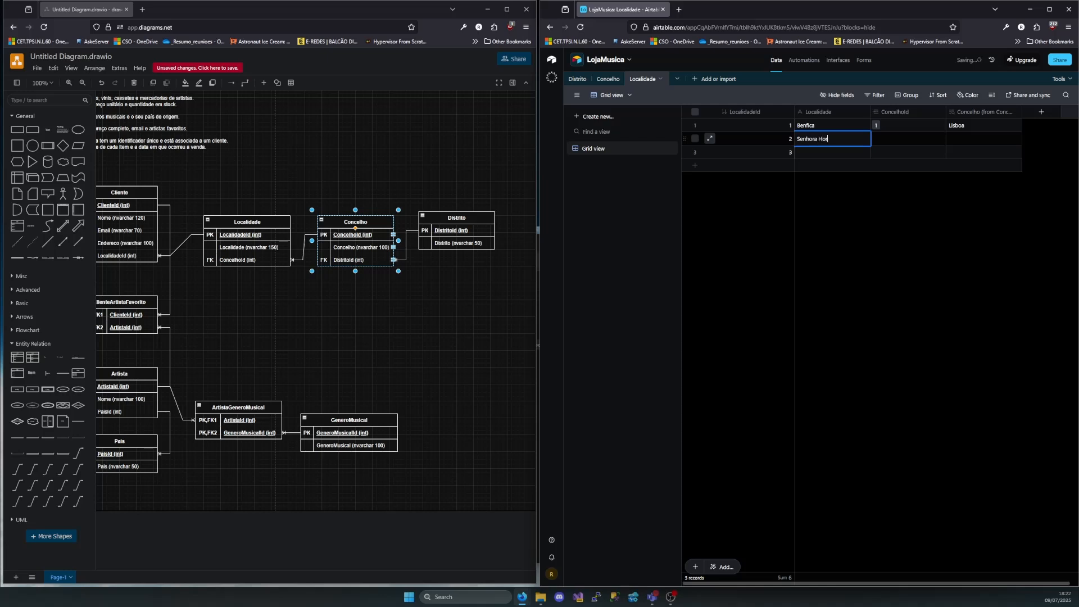
type("a")
key("Tab")
left_click(877, 138)
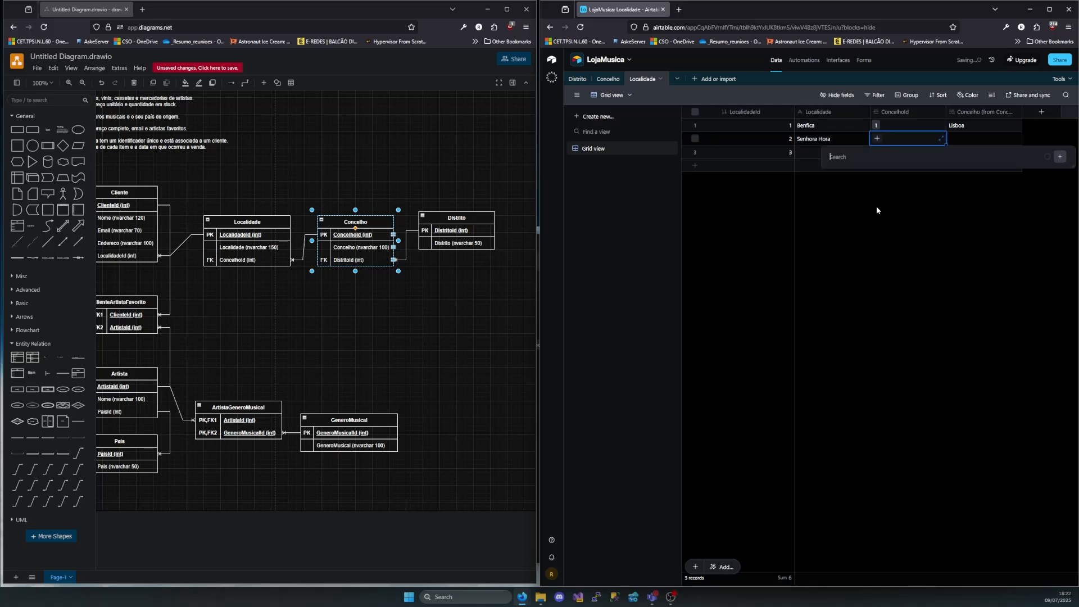
left_click(851, 228)
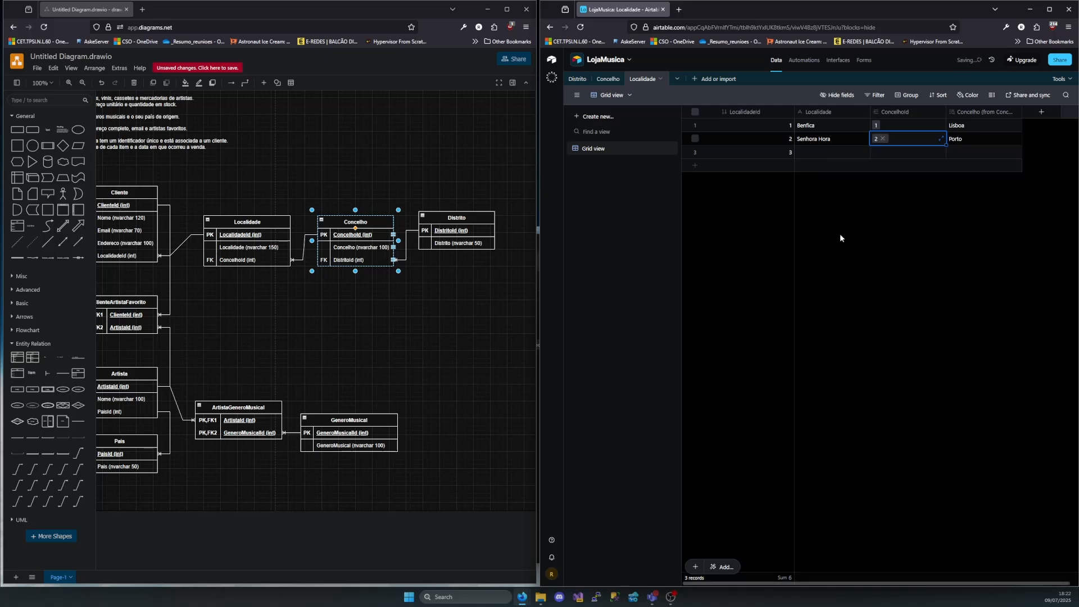
right_click(820, 155)
left_click(851, 311)
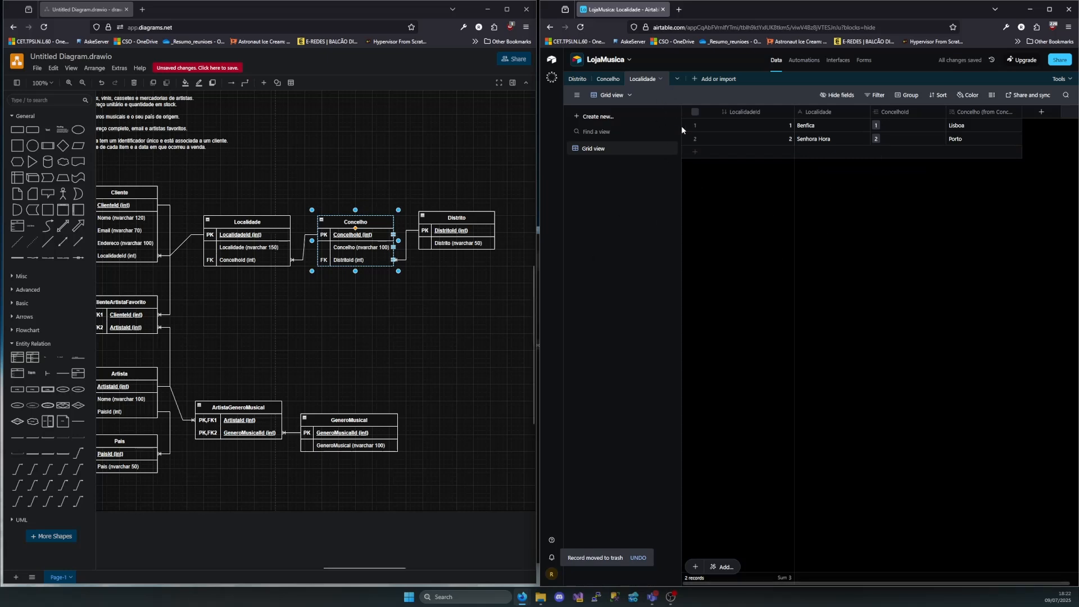
left_click(491, 182)
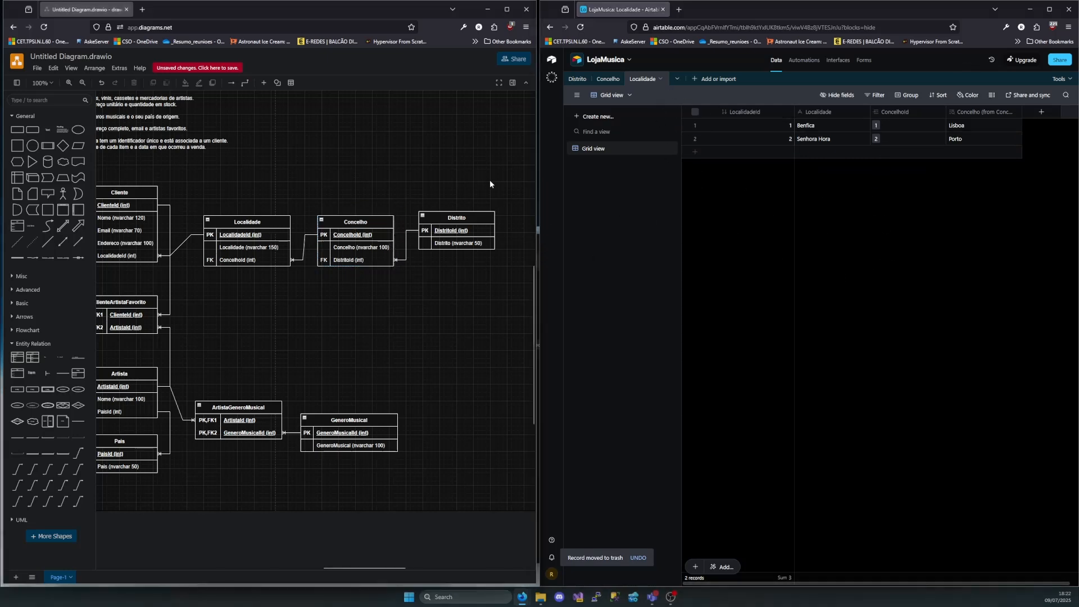
left_click_drag(500, 186, 186, 276)
left_click(376, 275)
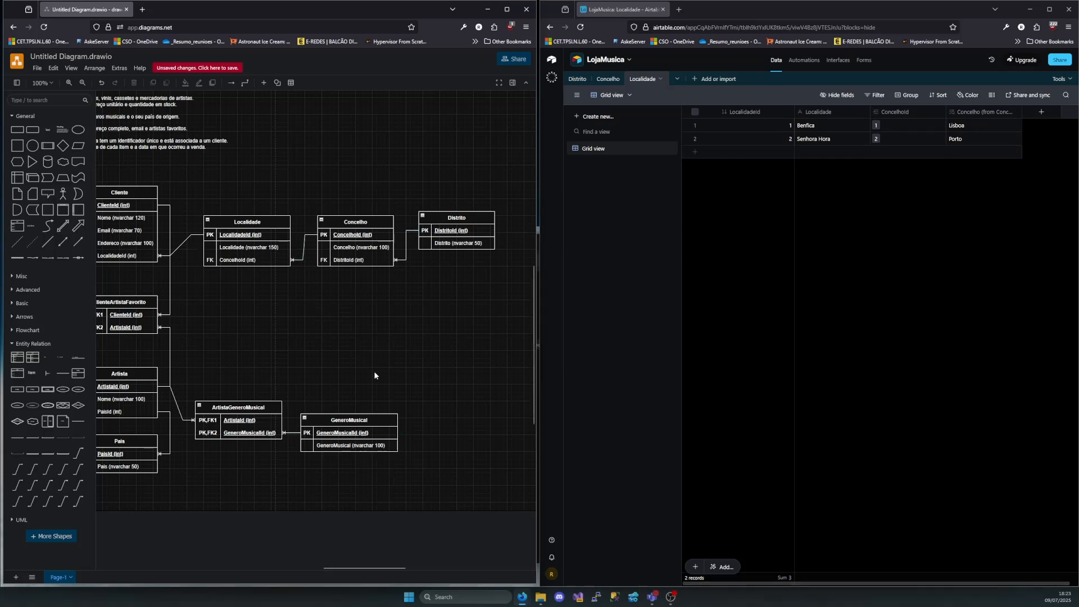
Add a blank table named GeneroMusical to the LojaMusica base
left_click(355, 422)
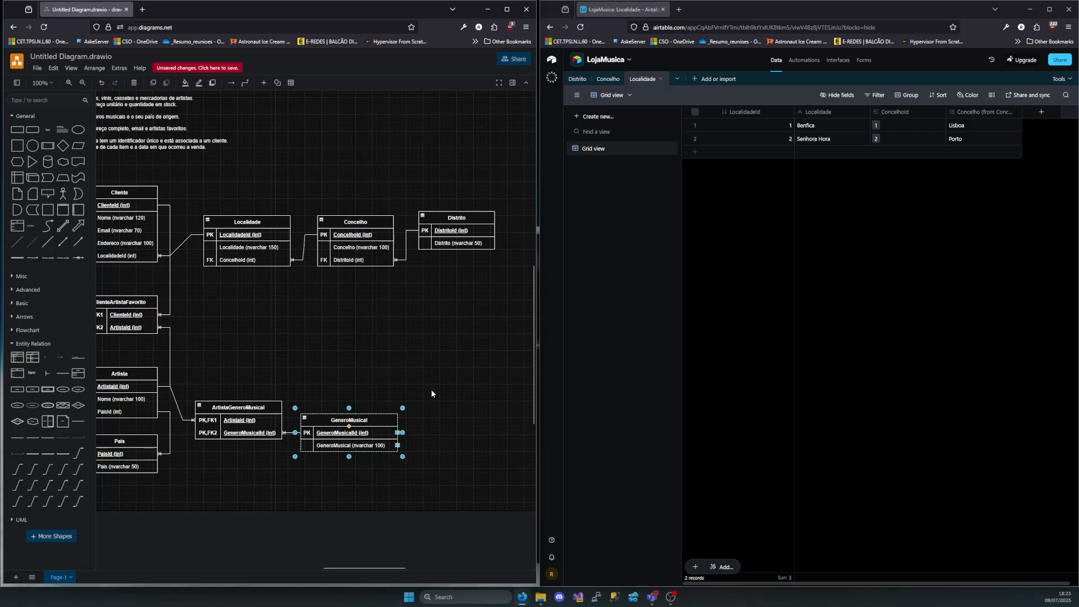
left_click(716, 78)
left_click(731, 123)
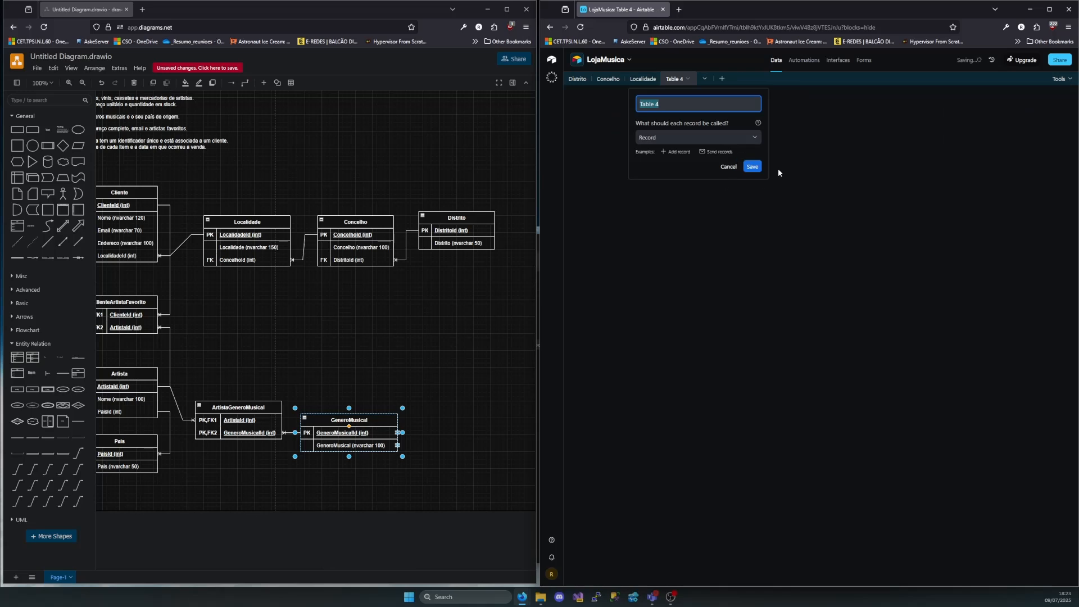
key("ctrl+a")
type("G")
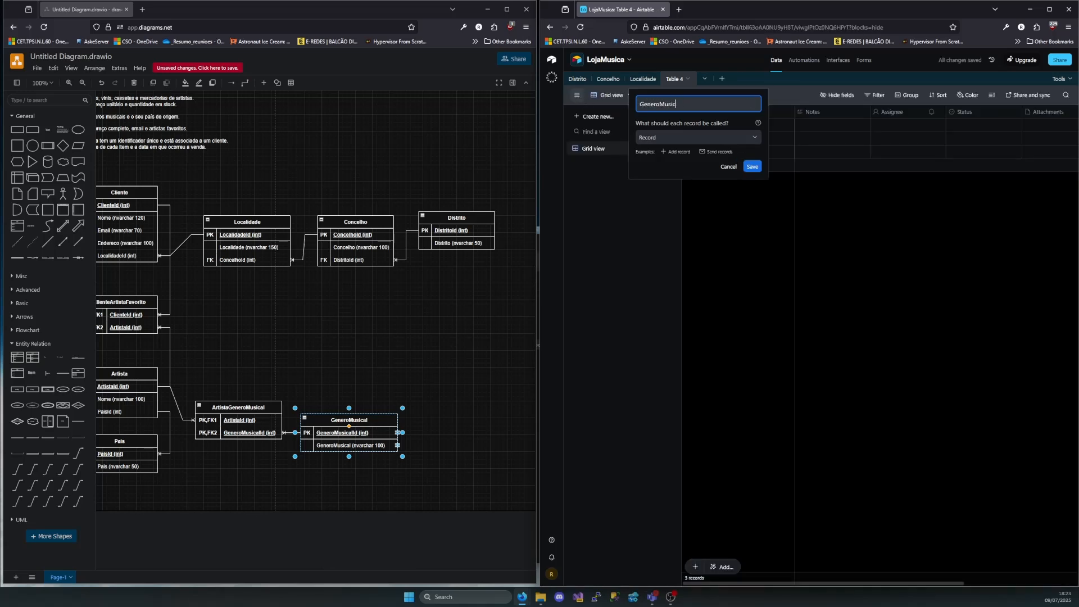
left_click(757, 168)
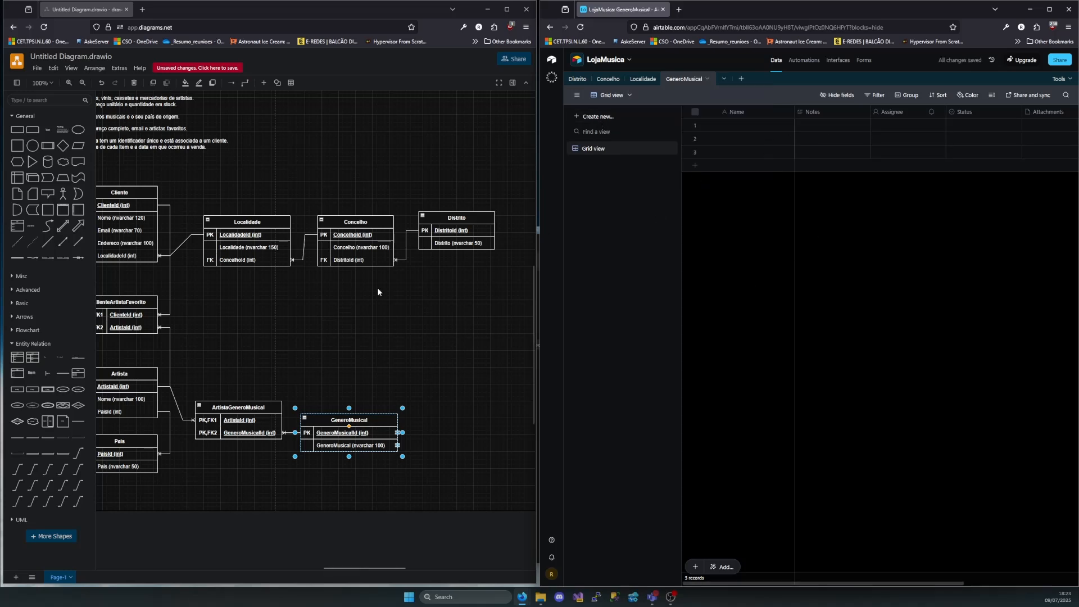
Delete the Assignee, Status, Attachments and Attachment Summary fields from the GeneroMusical table
left_click_drag(887, 112, 1049, 114)
right_click(1051, 114)
left_click(970, 203)
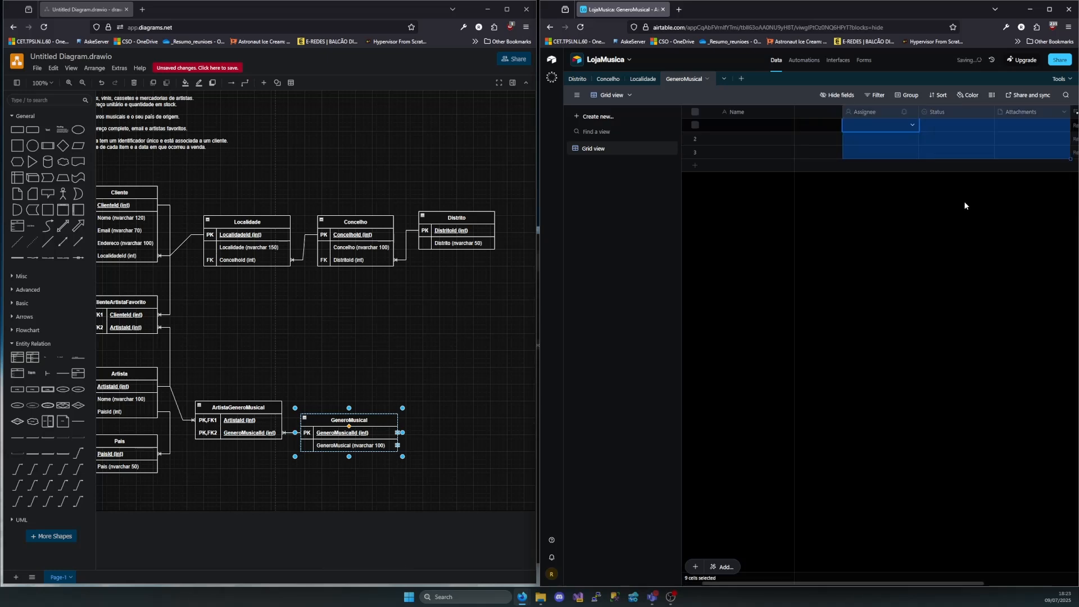
left_click(940, 112)
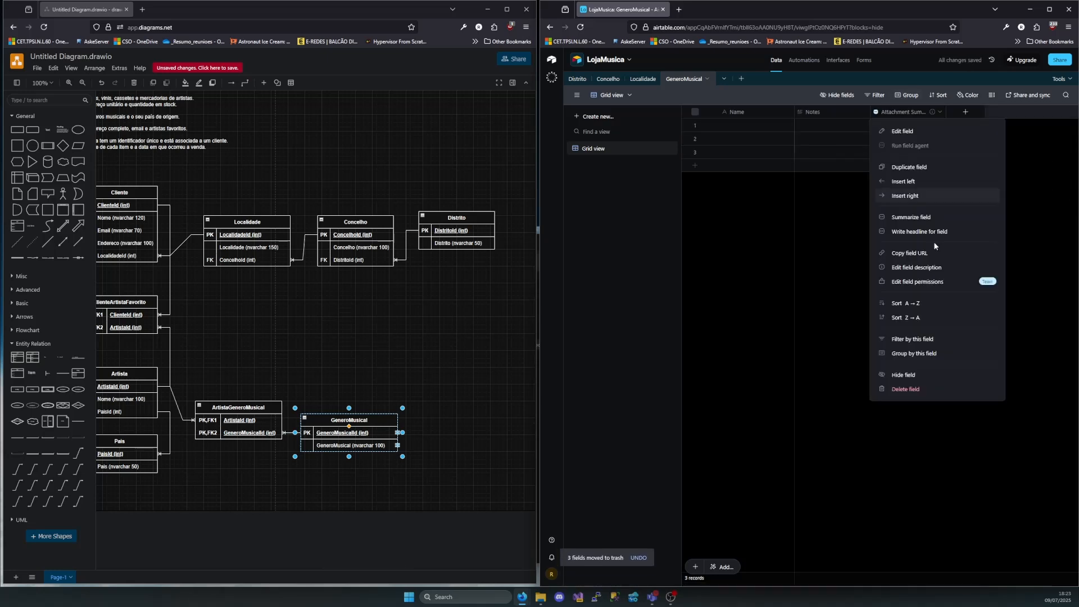
left_click(901, 390)
Rename the primary Name field of the GeneroMusical table as GeneroMusicalId
double_click(743, 116)
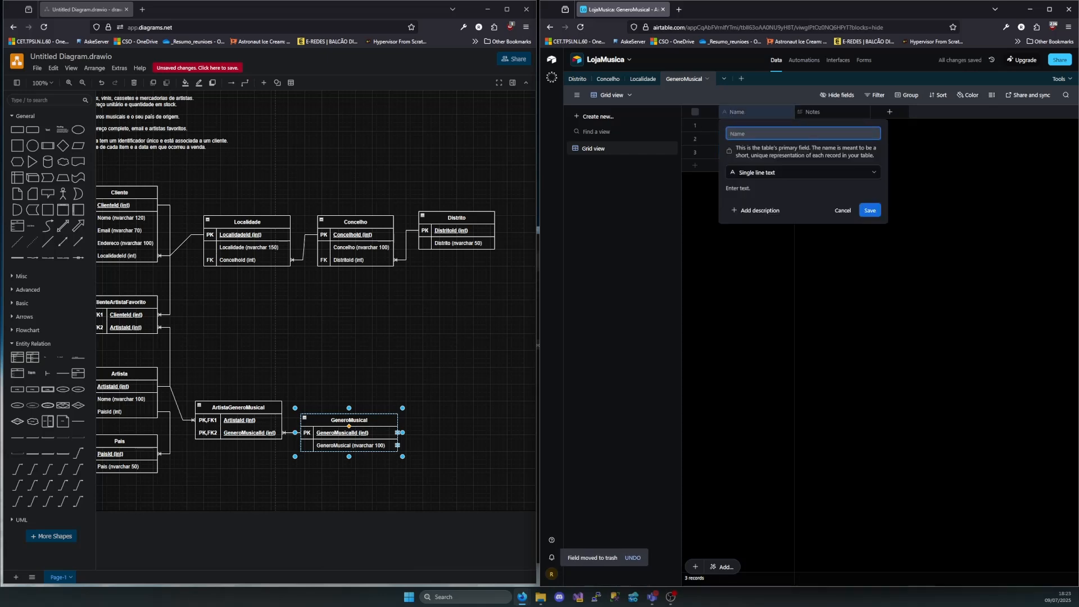
type("GeneroMuys")
left_click(875, 210)
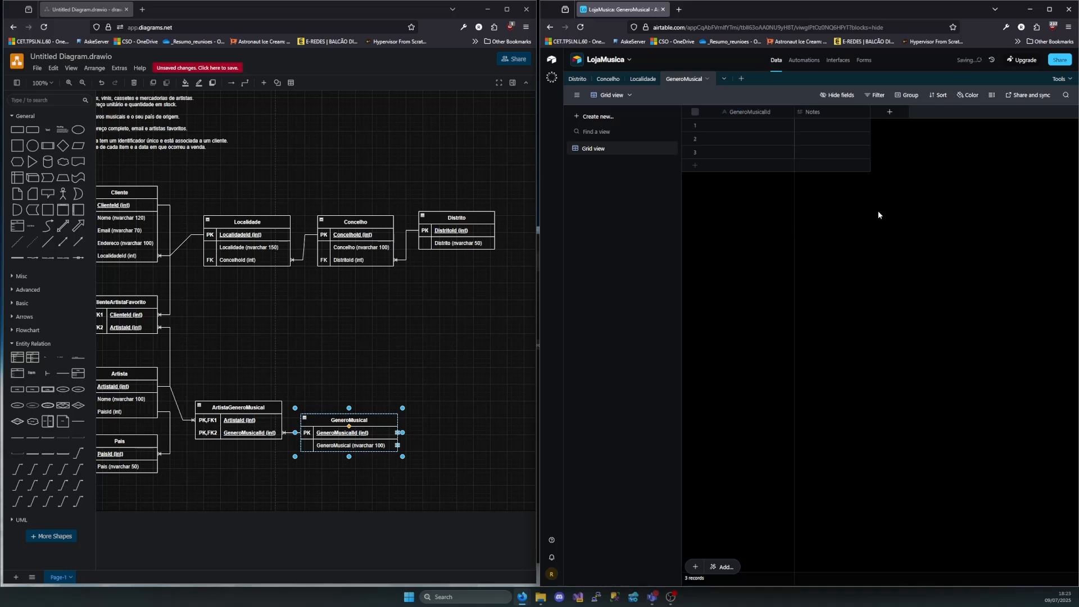
Rename the Notes field as GeneroMusical and change its type to Single line text
double_click(816, 116)
key("BackSpace")
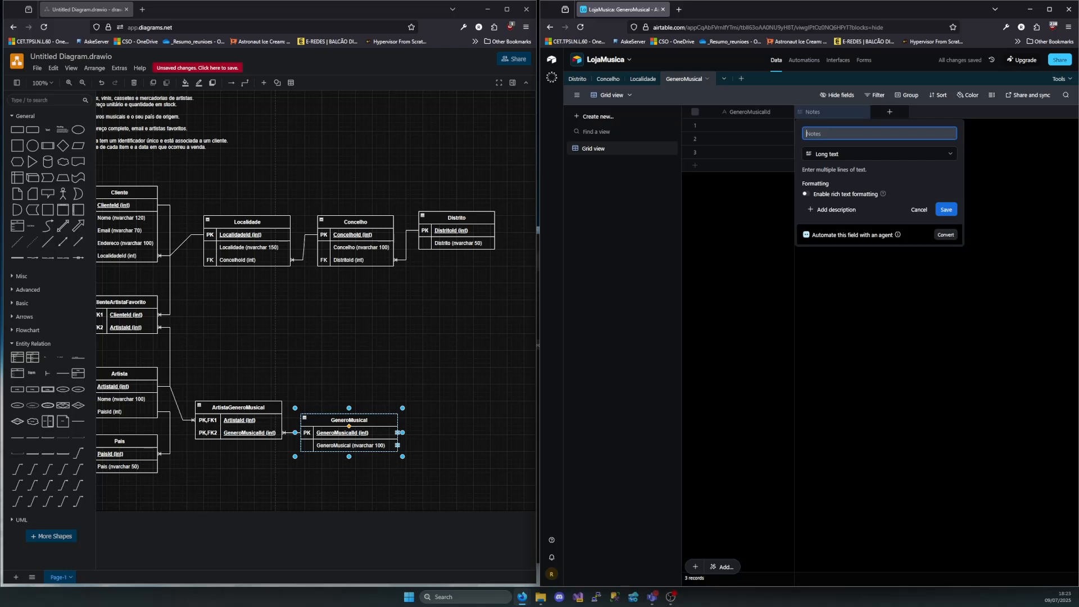
type("GeneroMe")
left_click(878, 154)
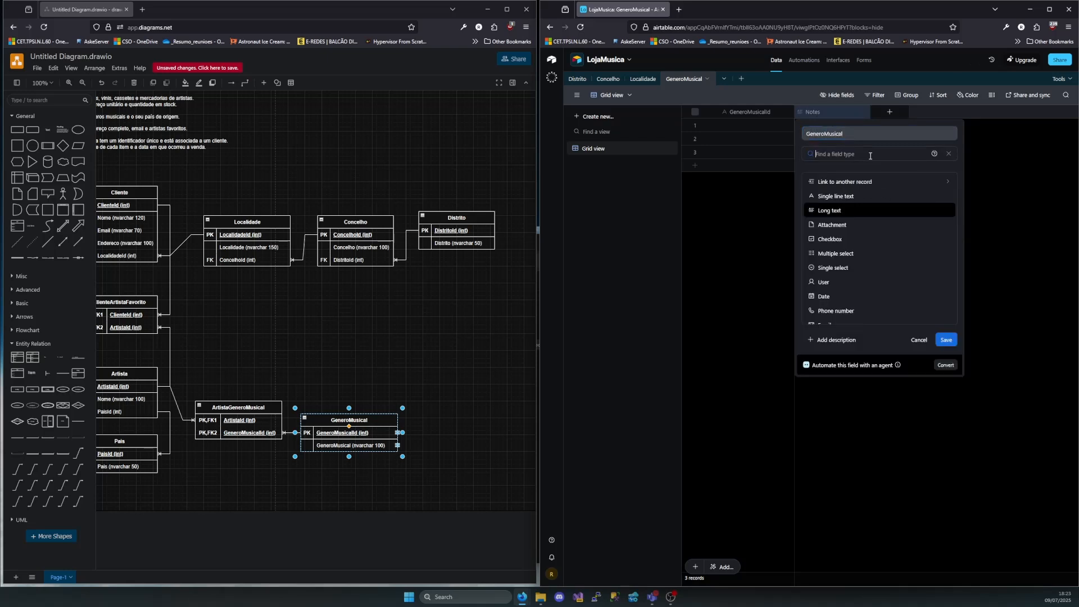
left_click(846, 196)
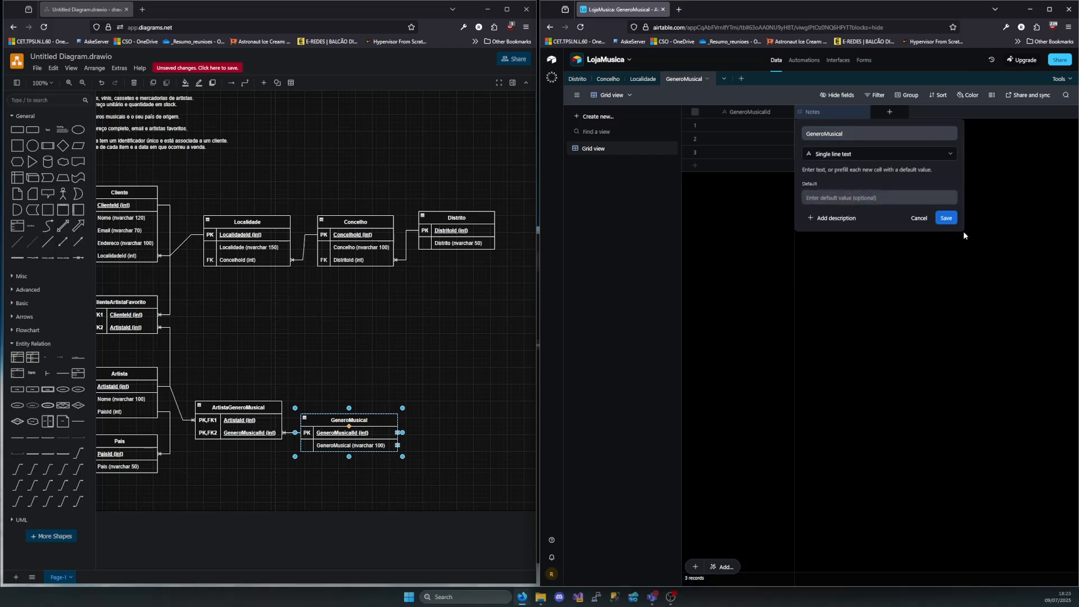
left_click(947, 218)
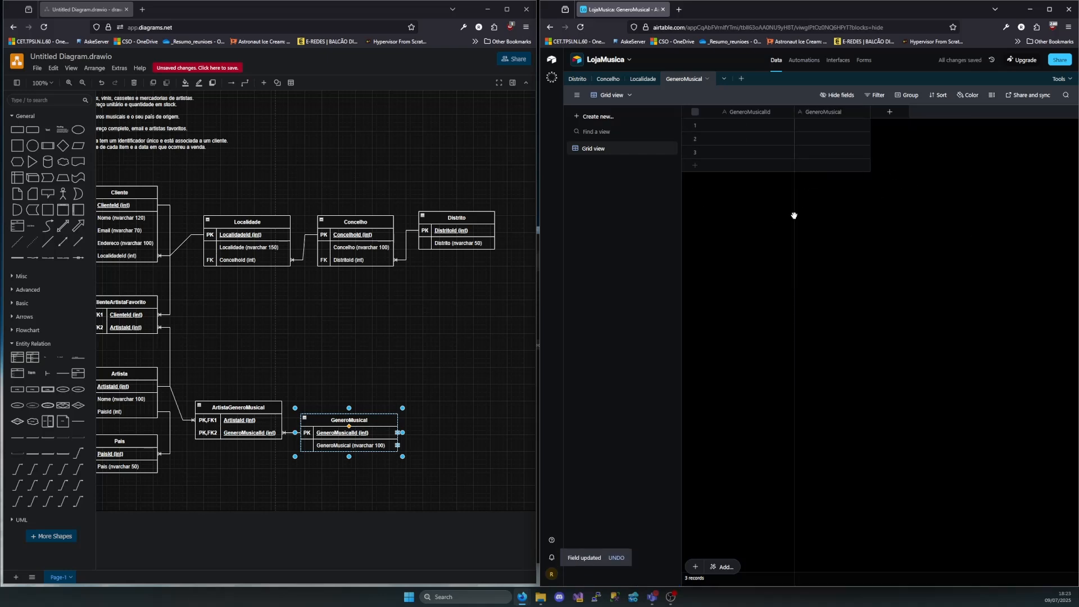
Enter Rock, Jazz and Pop as GeneroMusical in the three existing records and add a fourth record with Metal
double_click(811, 128)
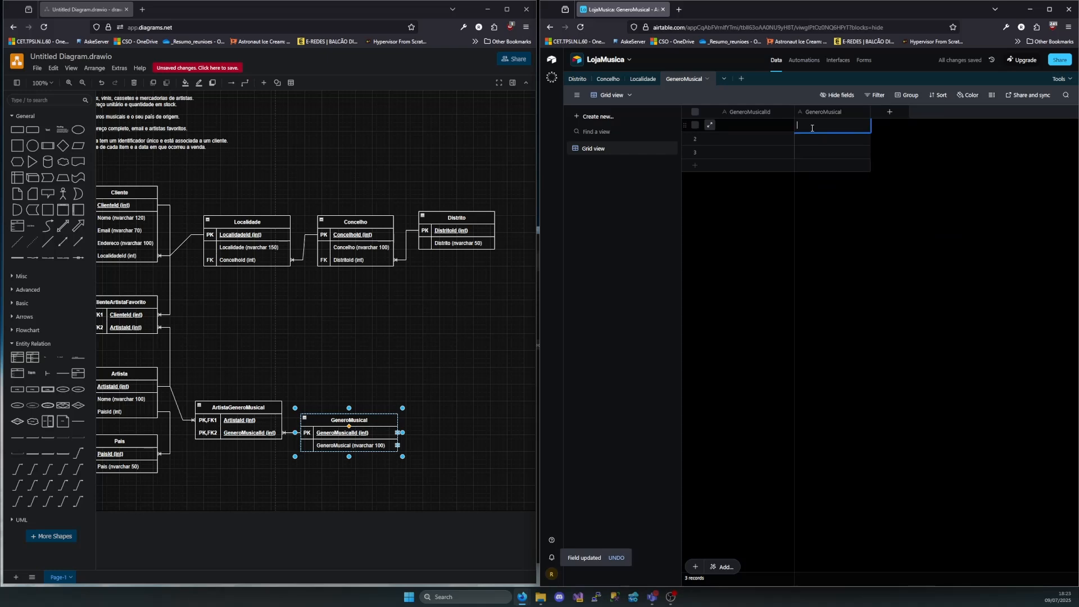
type("Rock")
double_click(826, 141)
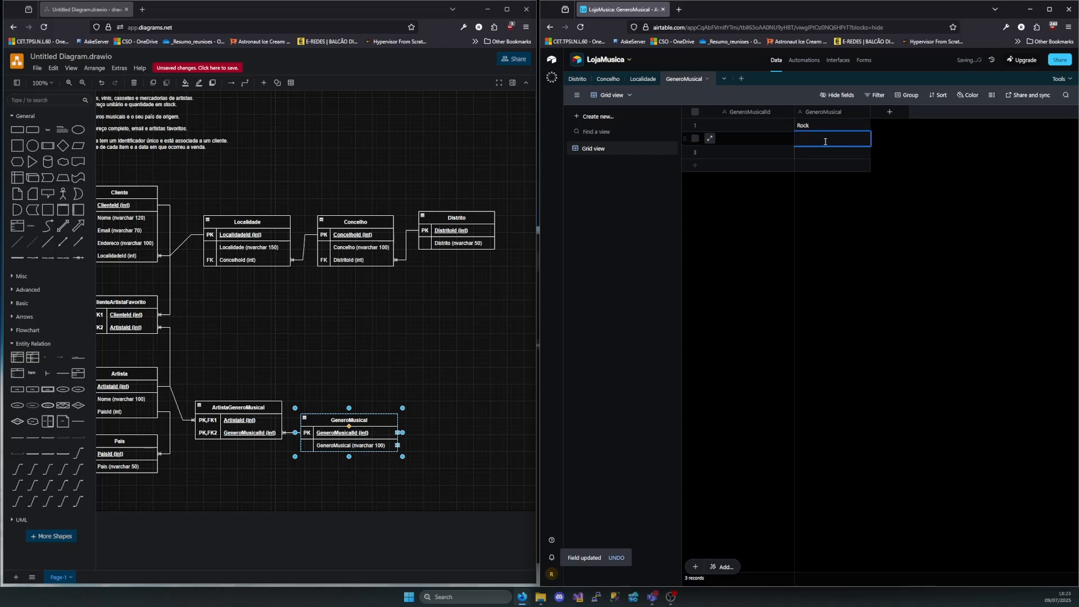
type("Jazz")
double_click(819, 150)
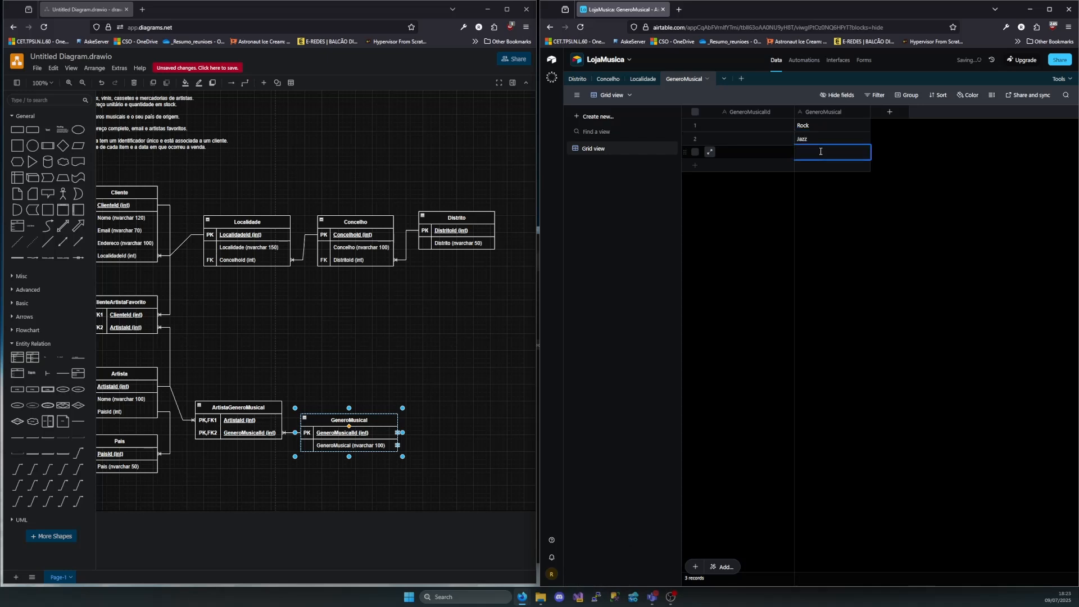
type("Pop")
left_click(718, 165)
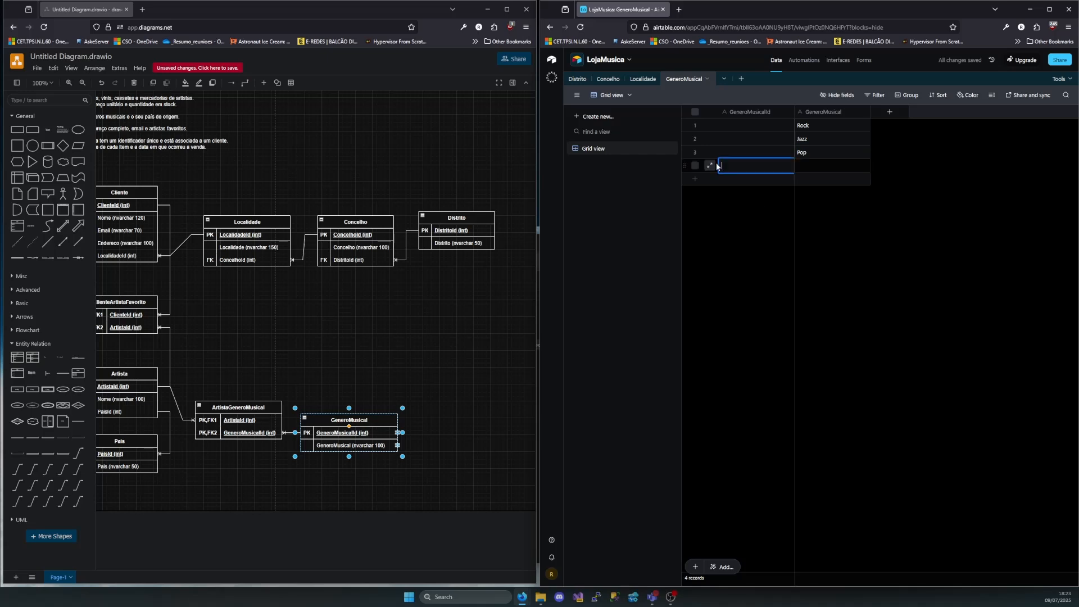
key("Tab")
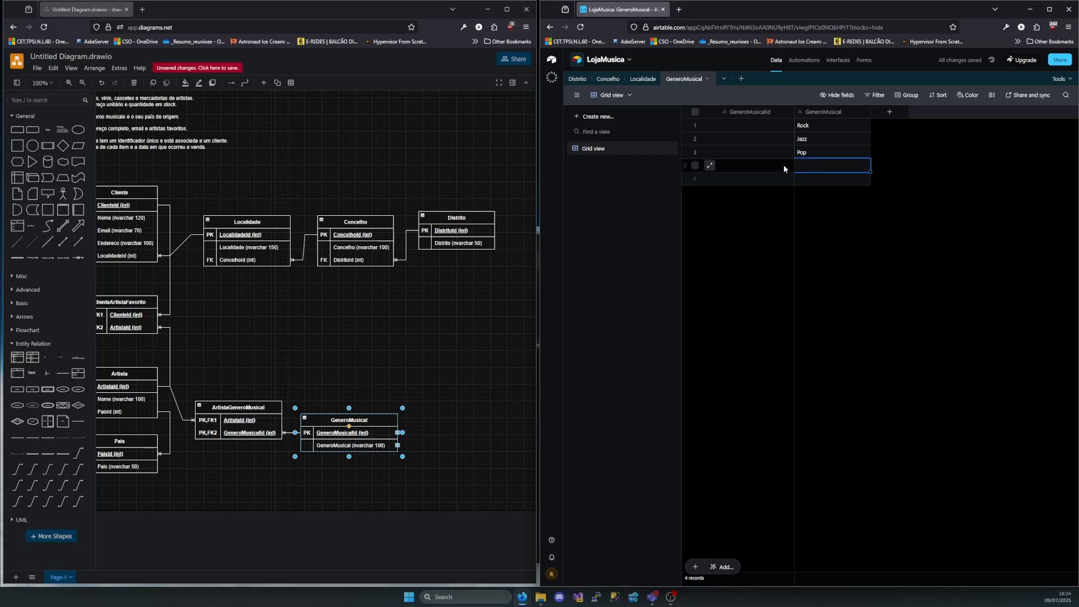
type("Metal")
left_click(767, 216)
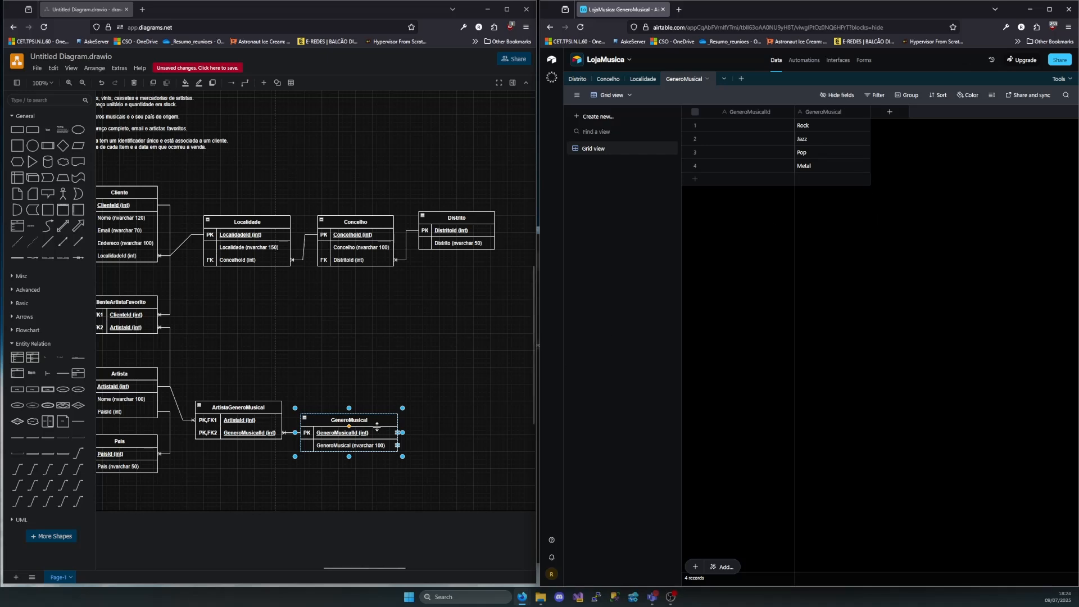
Add a blank table named Pais to the LojaMusica base
scroll(364, 418, "left", 3)
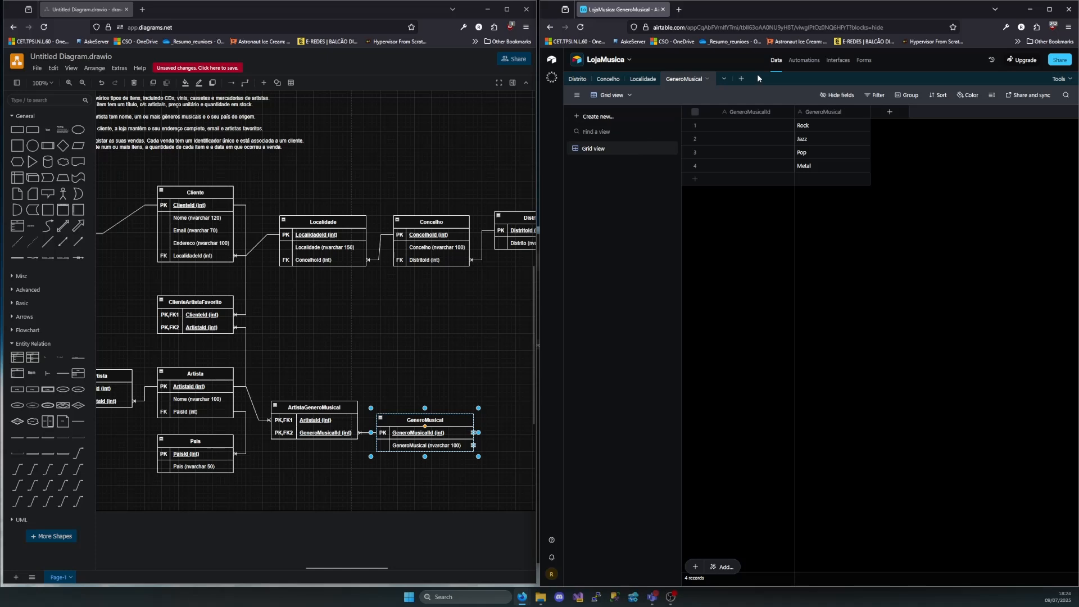
left_click(742, 78)
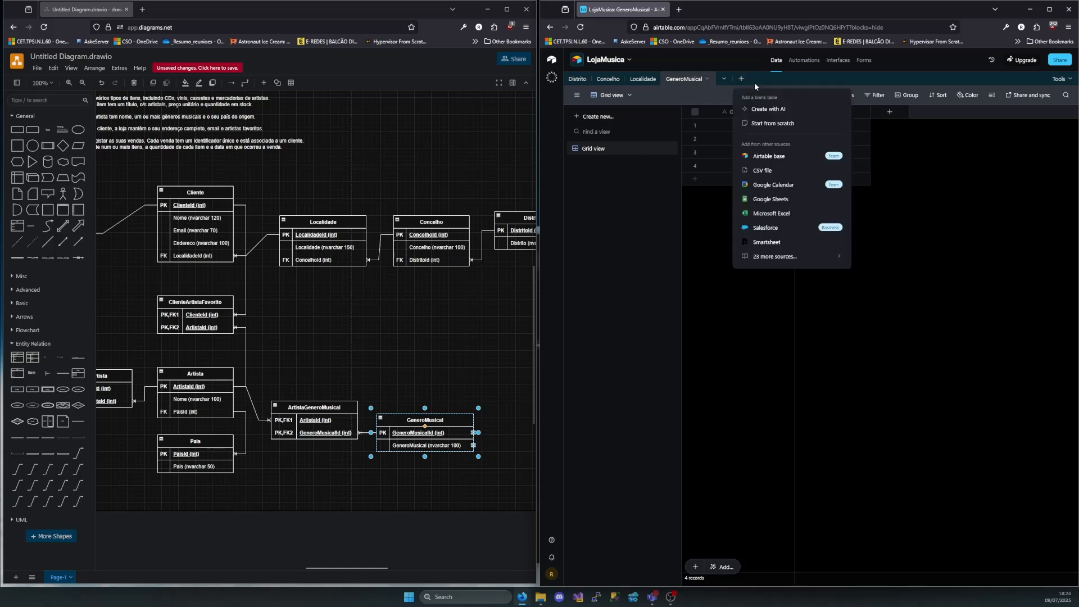
left_click(773, 123)
type("Pais")
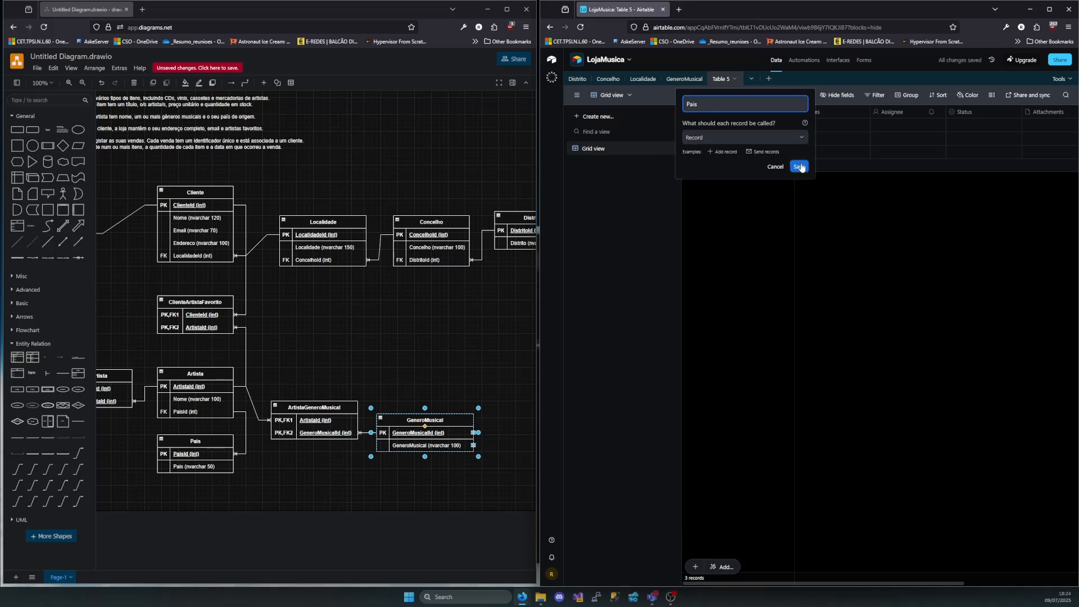
key("Return")
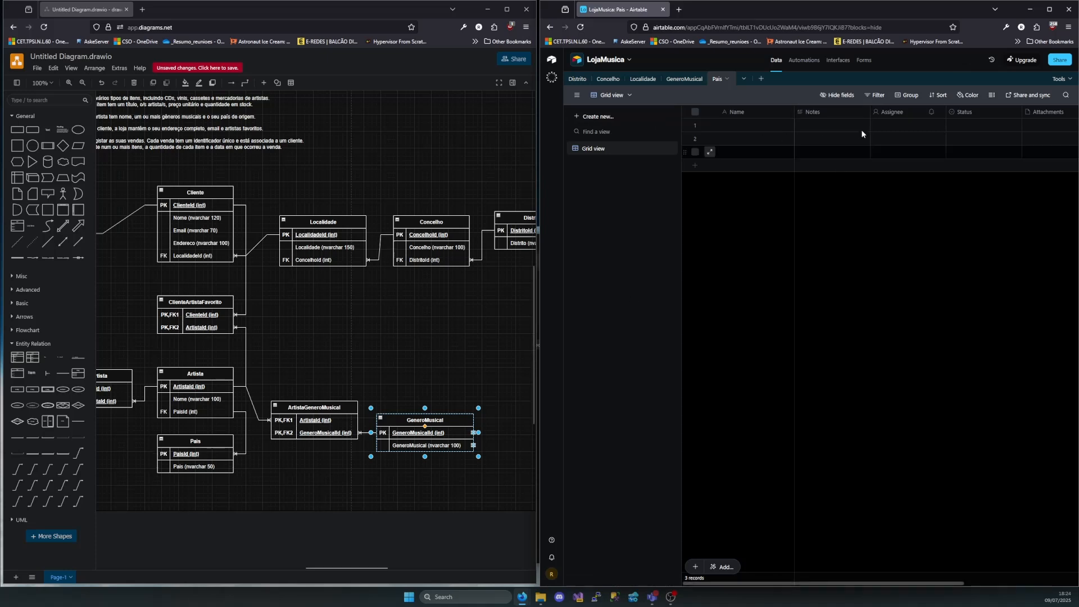
Delete the Assignee, Status, Attachments and Attachment Summary fields from the Pais table
left_click_drag(896, 113, 1057, 112)
right_click(1057, 112)
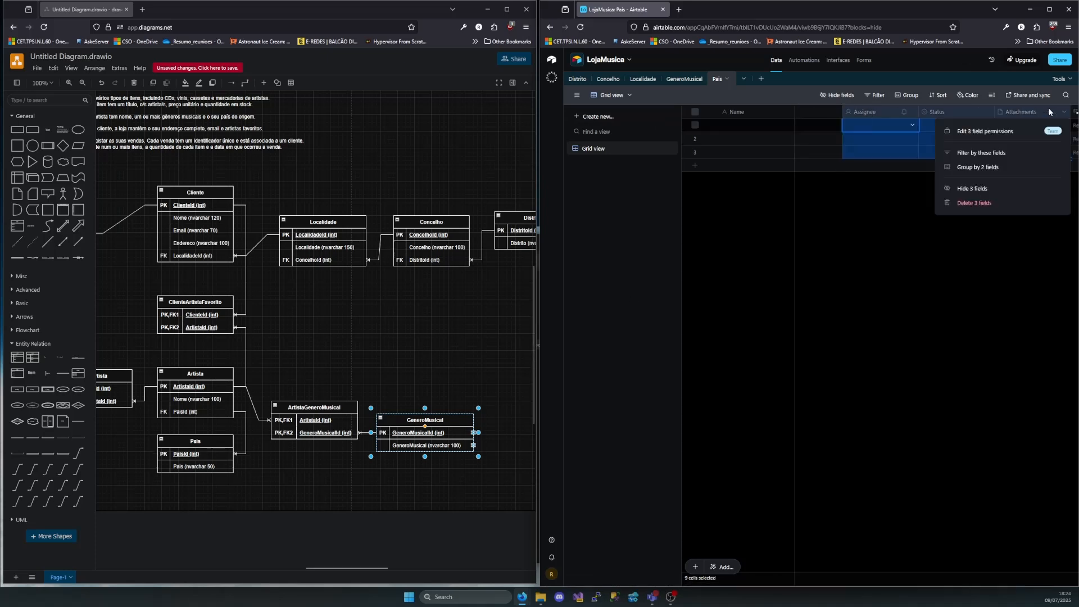
left_click(969, 204)
right_click(903, 110)
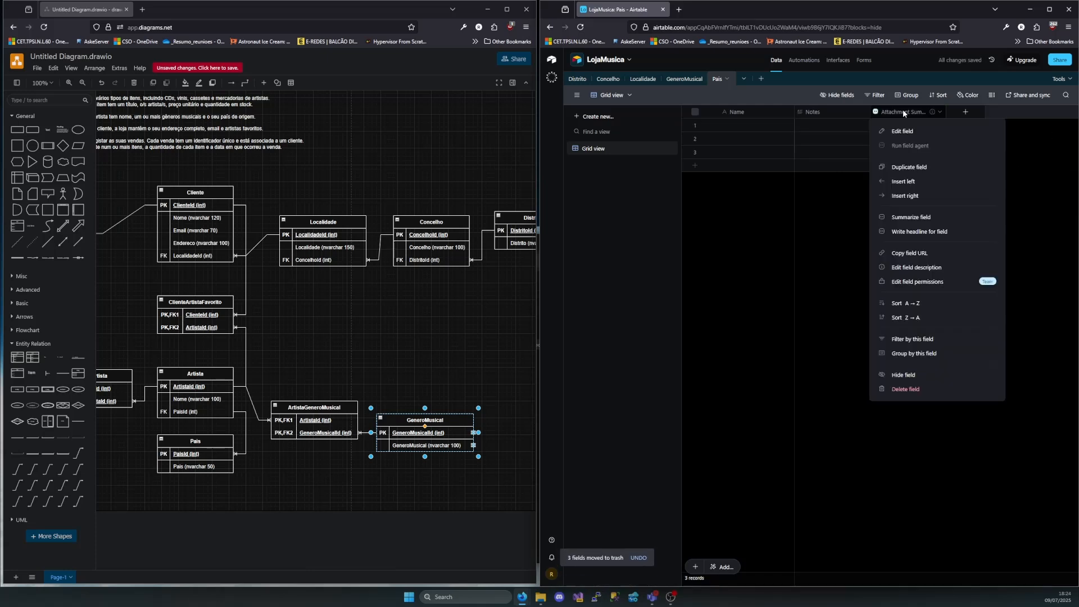
left_click(906, 389)
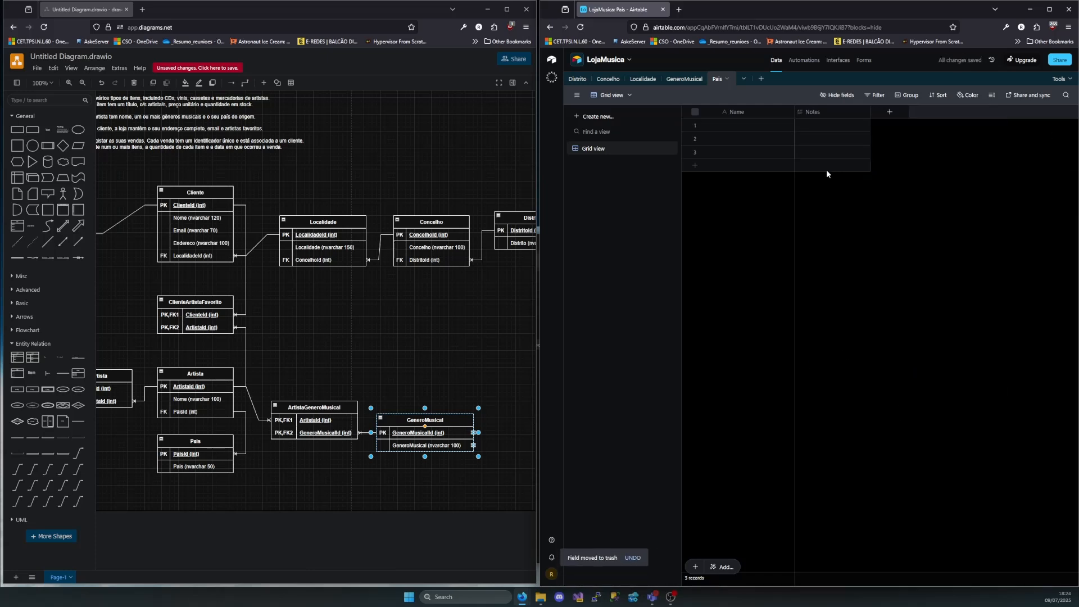
Rename the primary Name field of the Pais table as PaisId and change its type to Autonumber
left_click(746, 112)
double_click(746, 111)
type("PaisId")
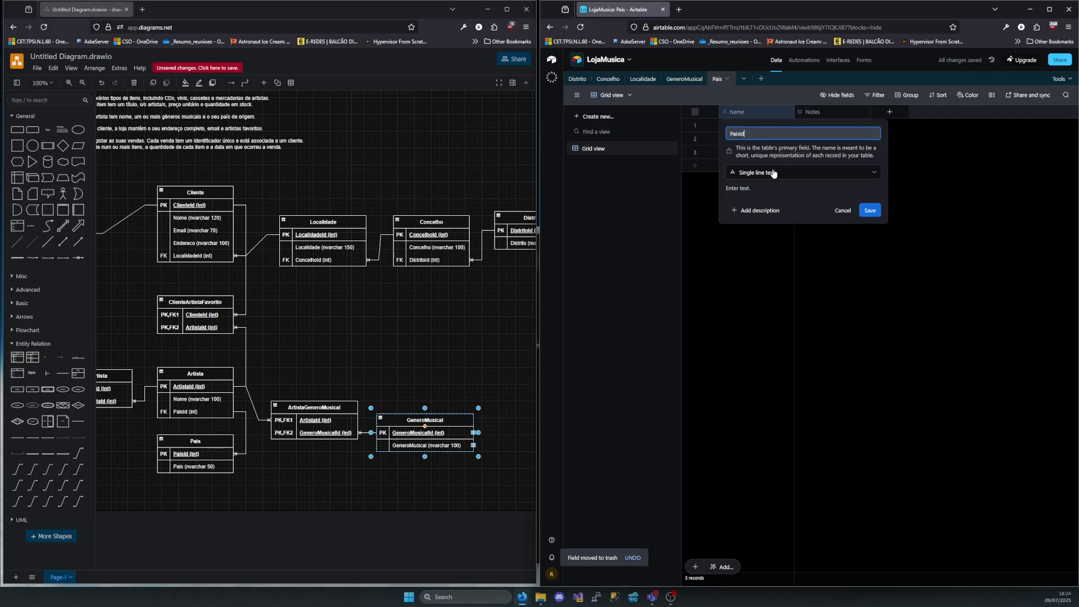
left_click(773, 173)
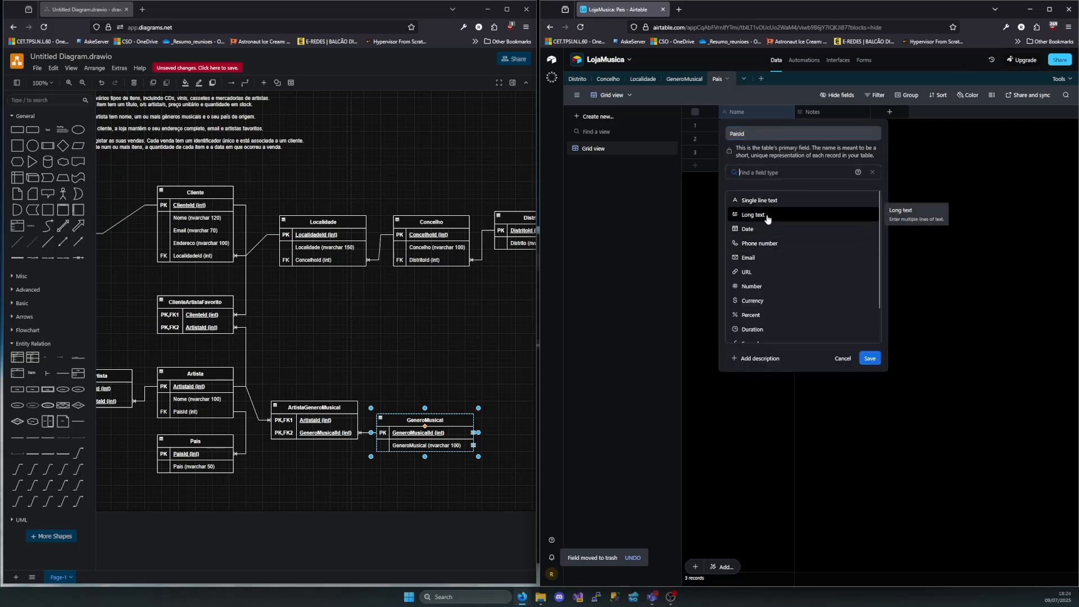
scroll(787, 281, "down", 1)
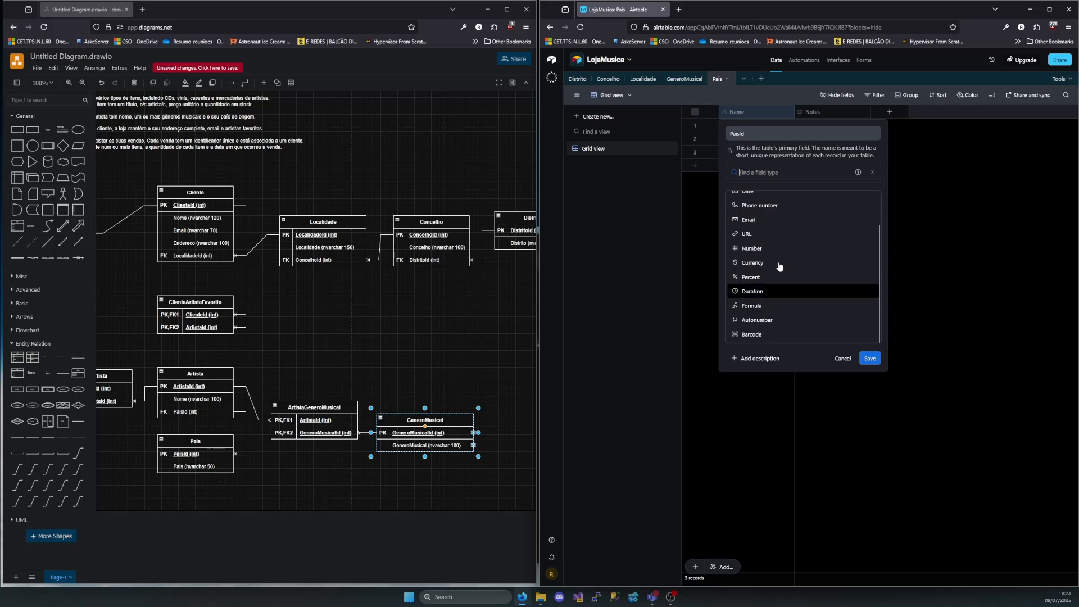
scroll(784, 265, "up", 1)
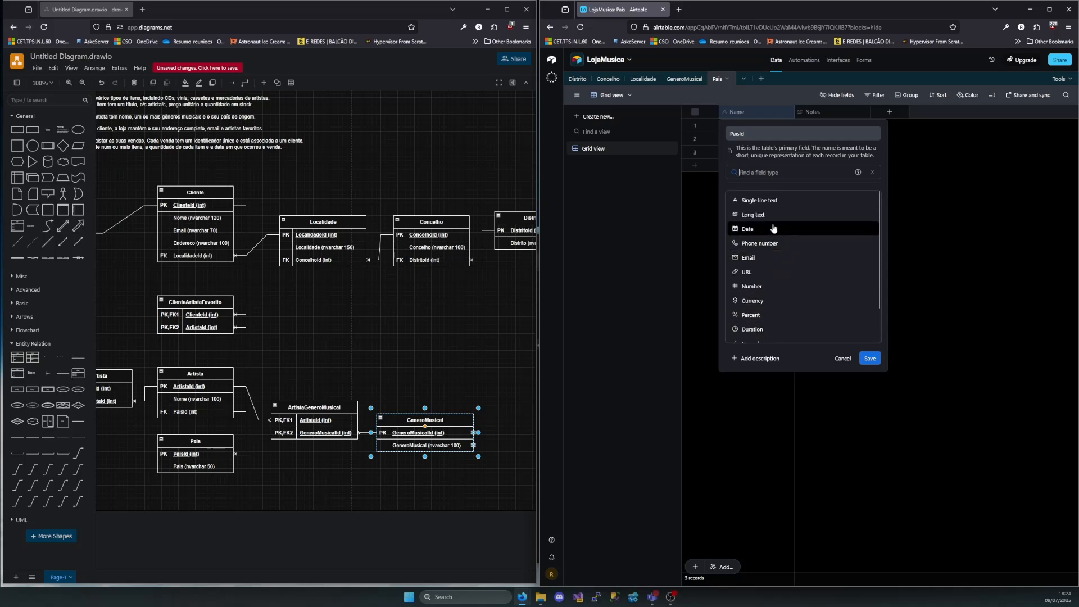
scroll(776, 236, "down", 3)
left_click(776, 326)
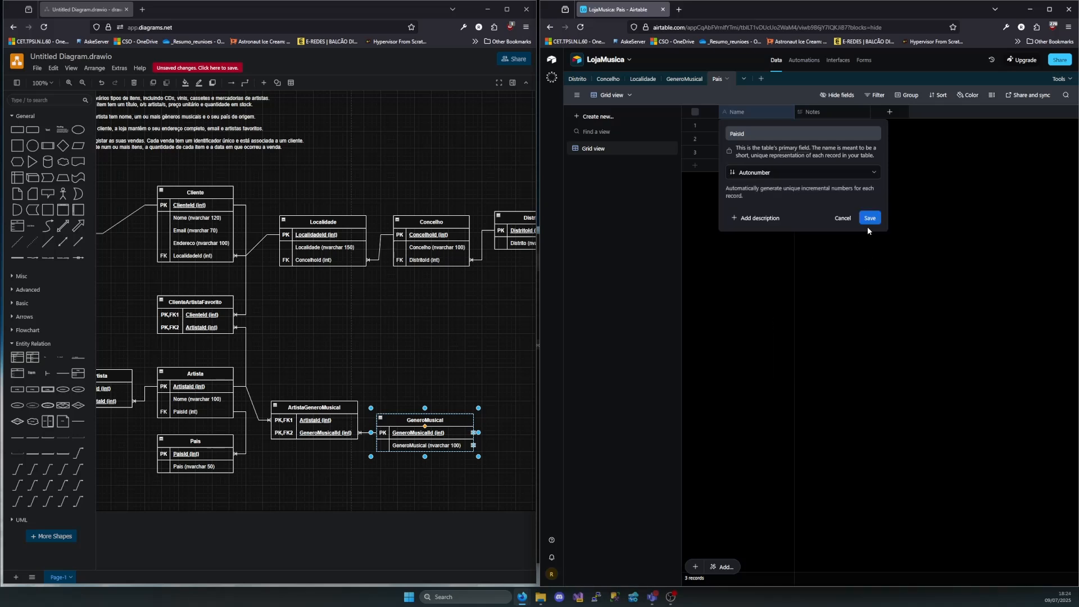
left_click(868, 218)
Rename the Notes field as Pais and change its type to Single line text
double_click(825, 112)
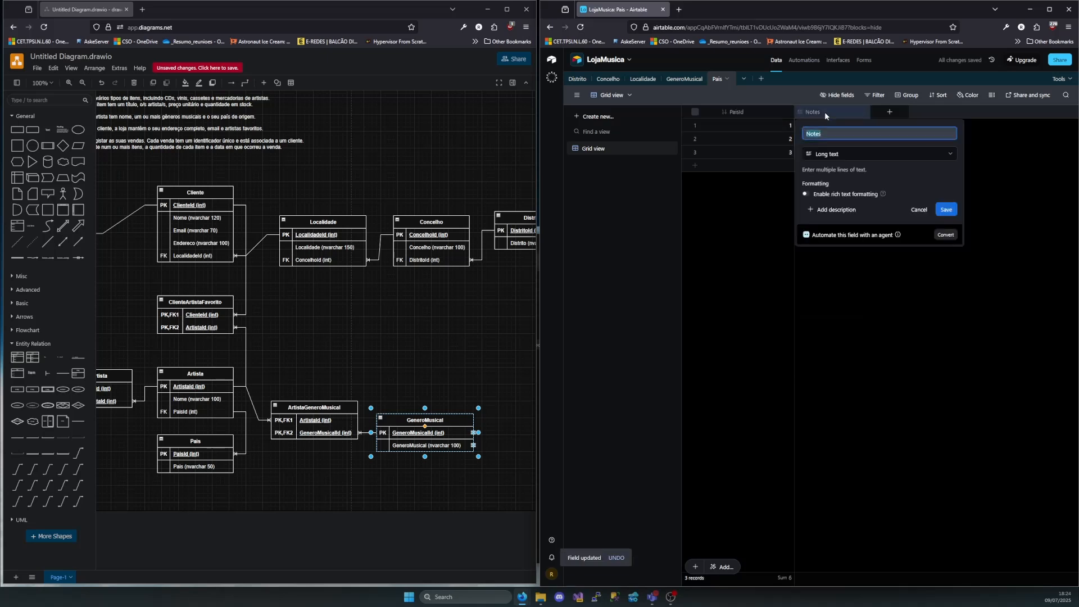
type("Pais")
left_click(879, 155)
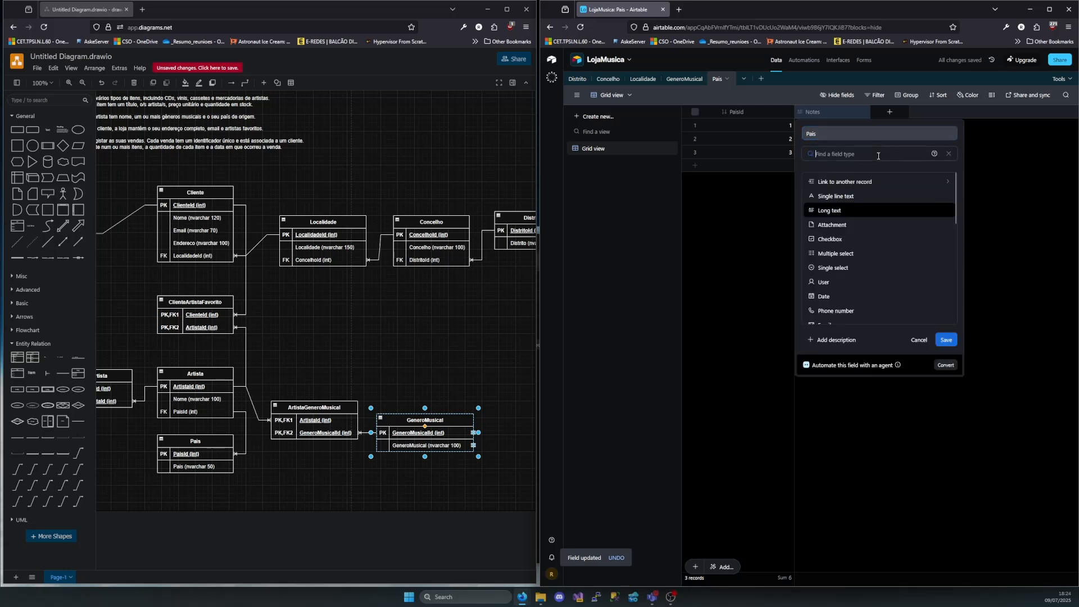
left_click(885, 197)
left_click(949, 221)
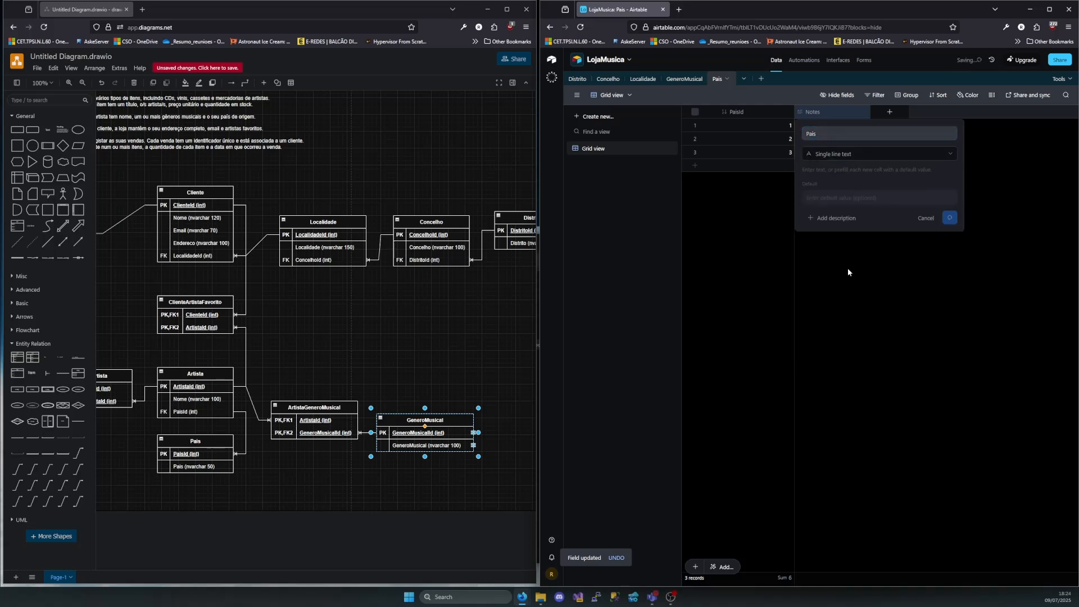
Enter Portugal, UK and USA in the Pais field of the three records
double_click(823, 125)
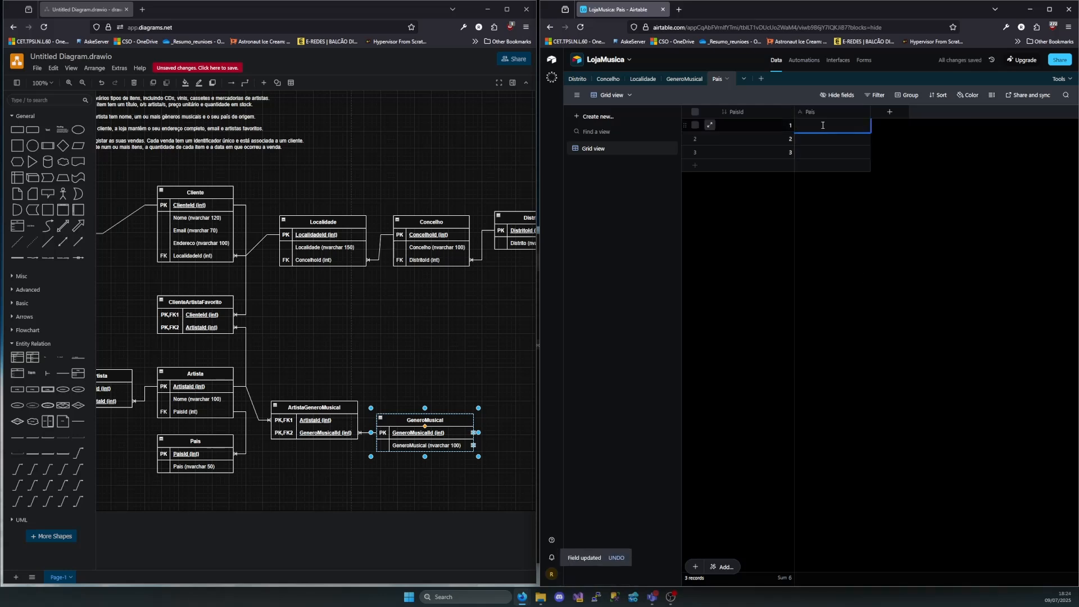
type("Portugal")
double_click(816, 138)
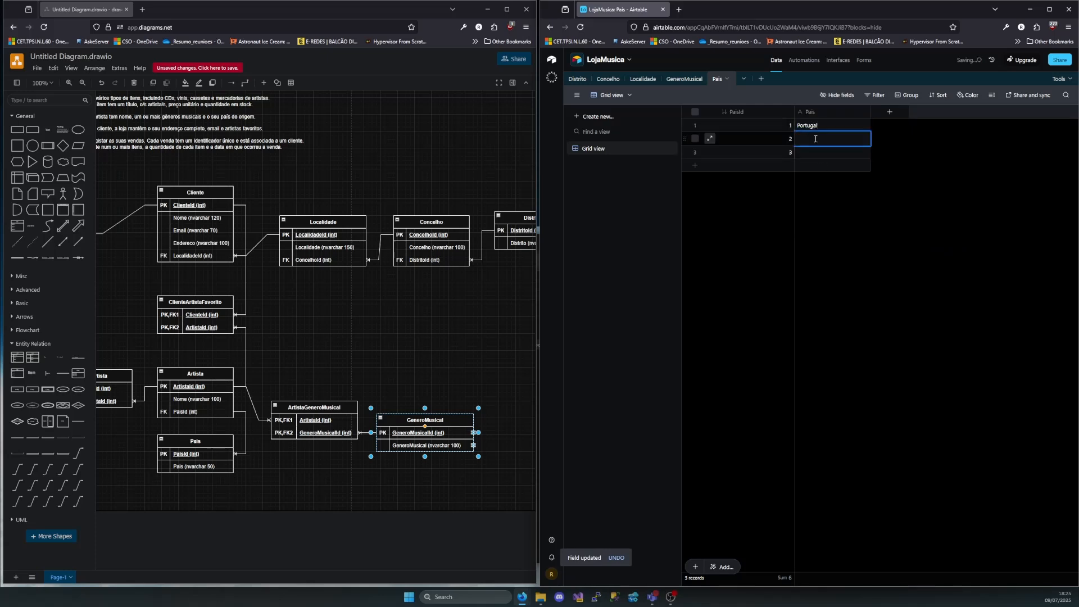
type("UK")
left_click(812, 155)
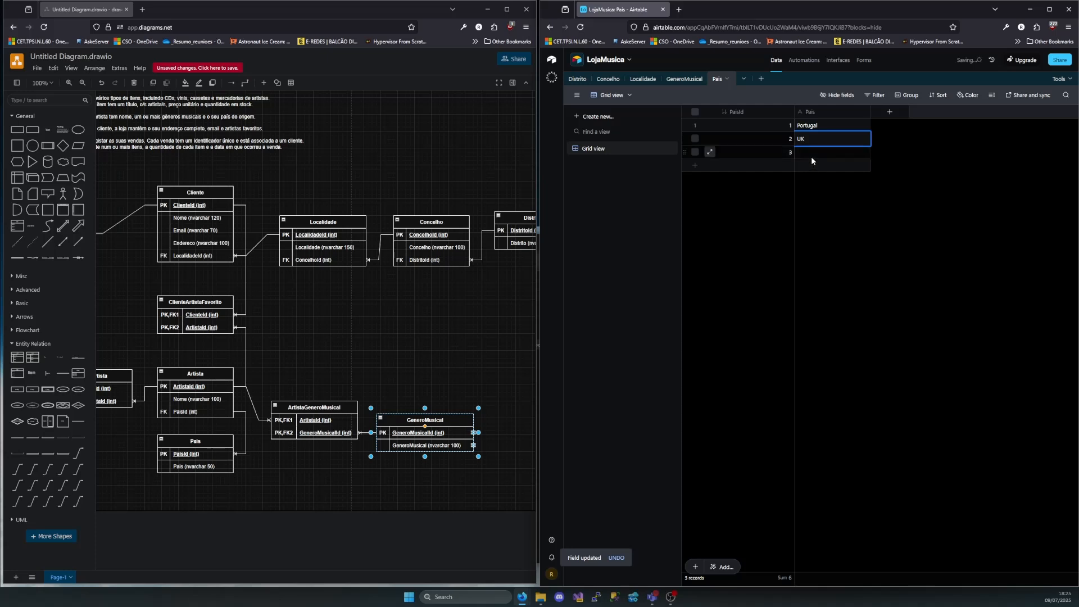
type("USA")
left_click(869, 234)
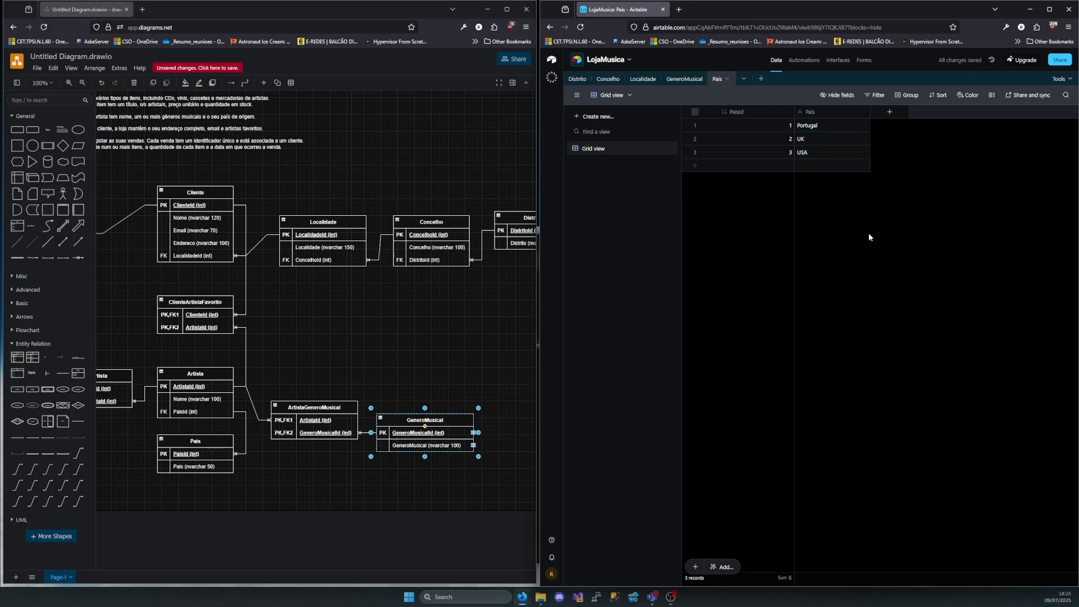
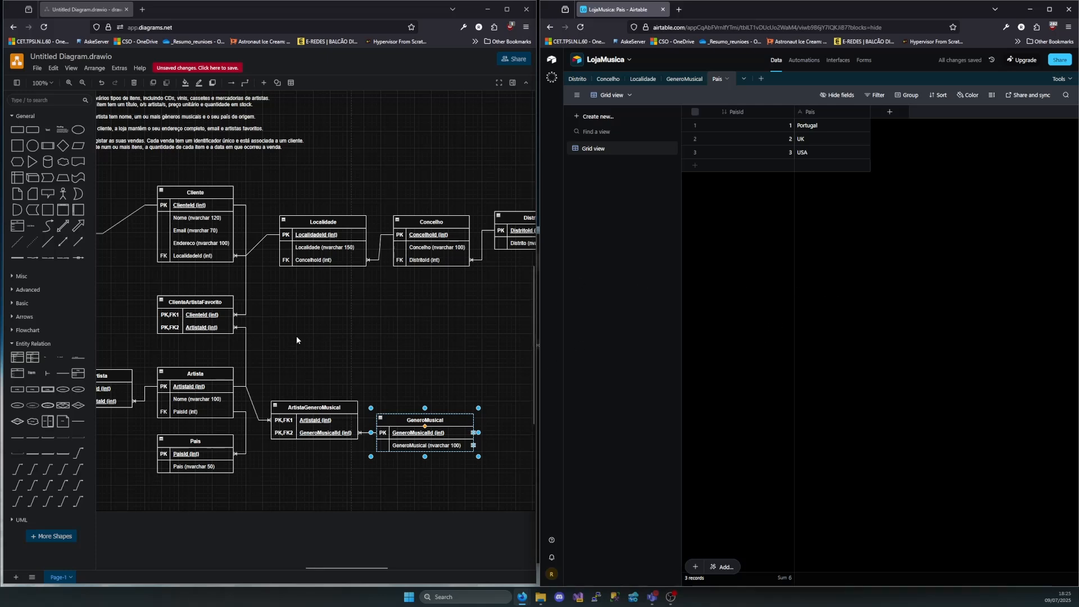
Find the TipoItem entity in the diagram and create a blank table named TipoItem in the LojaMusica base
scroll(296, 340, "left", 3)
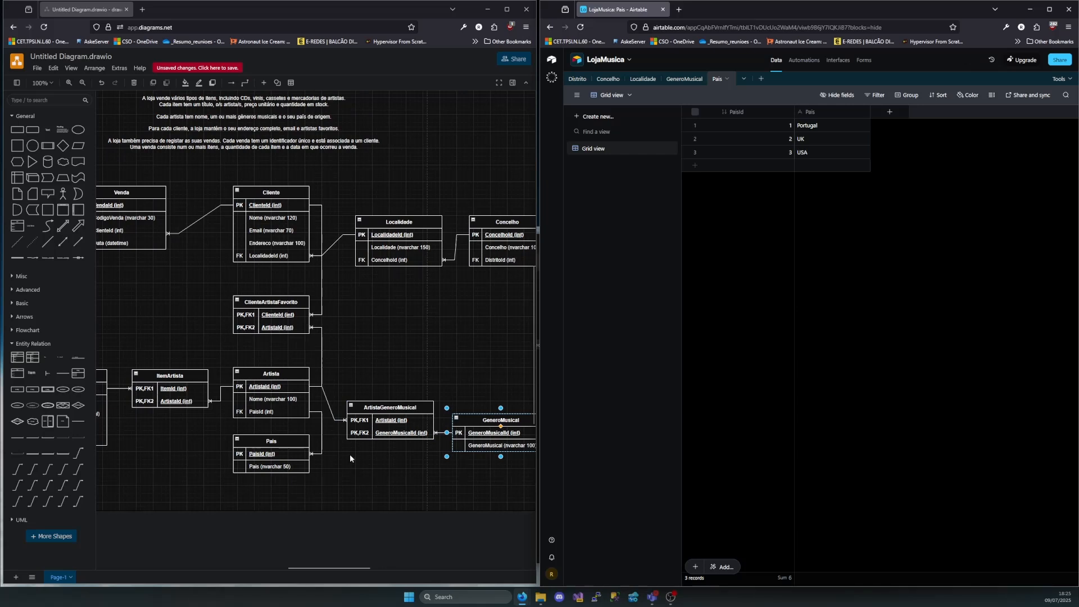
scroll(352, 452, "left", 9)
left_click(196, 431)
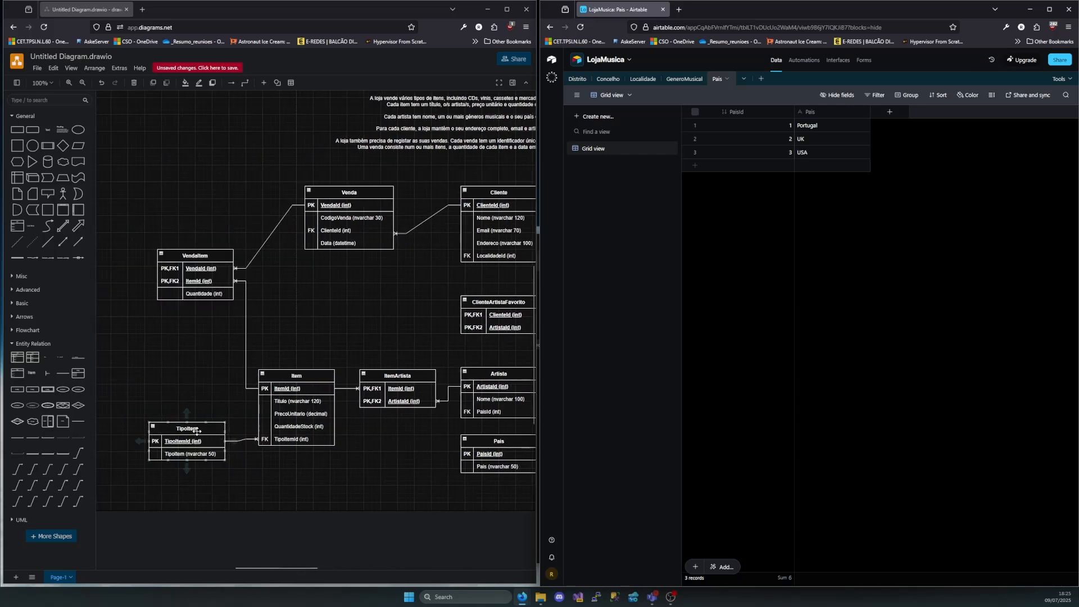
left_click(197, 431)
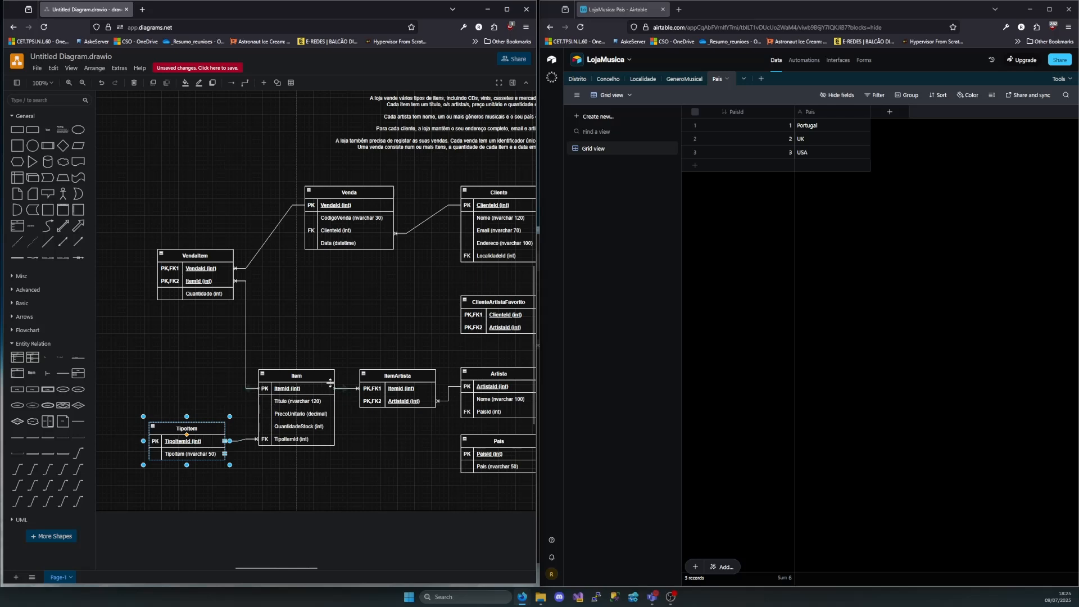
left_click(761, 78)
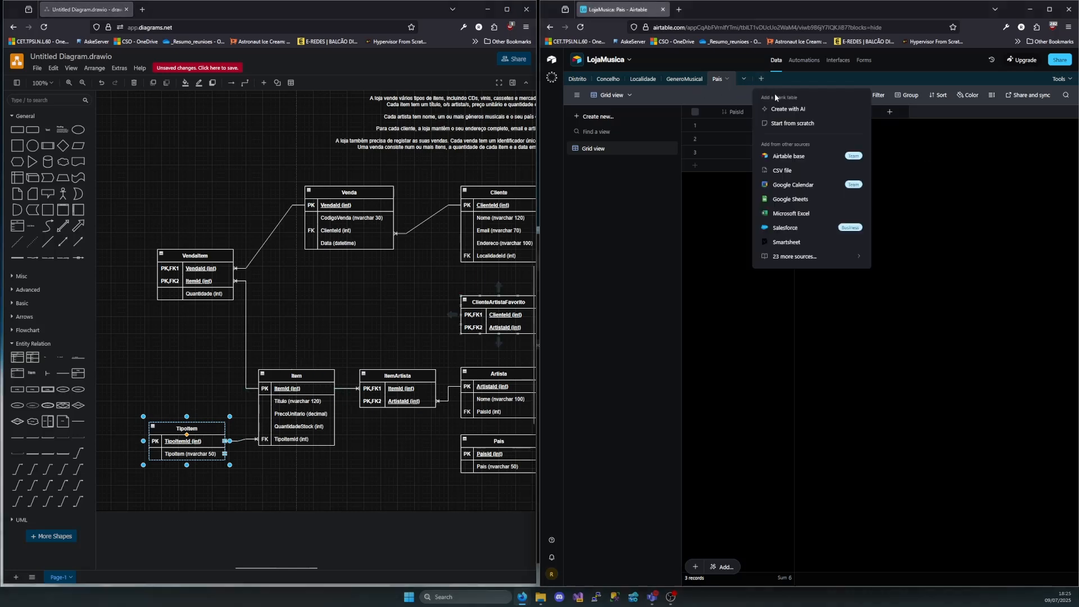
left_click(797, 125)
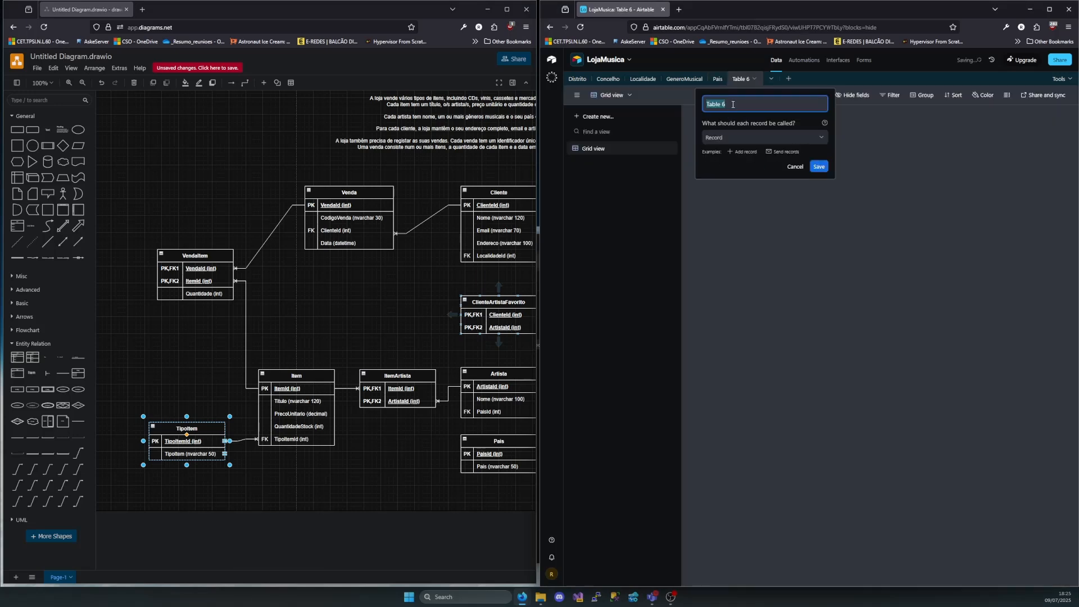
type("TipoIOt")
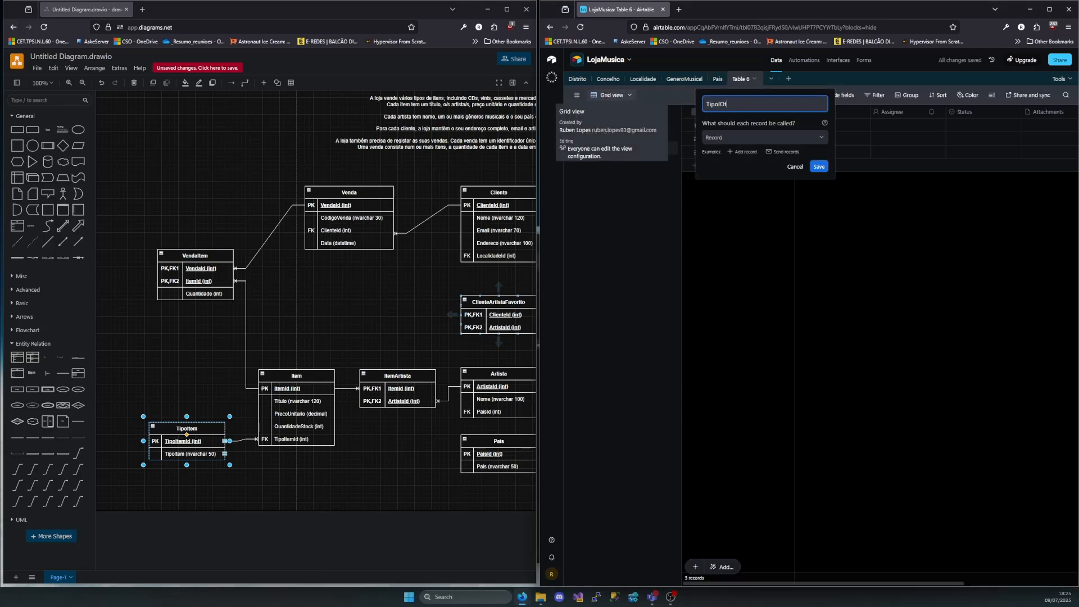
key("BackSpace")
key("BackSpace")
type("tem")
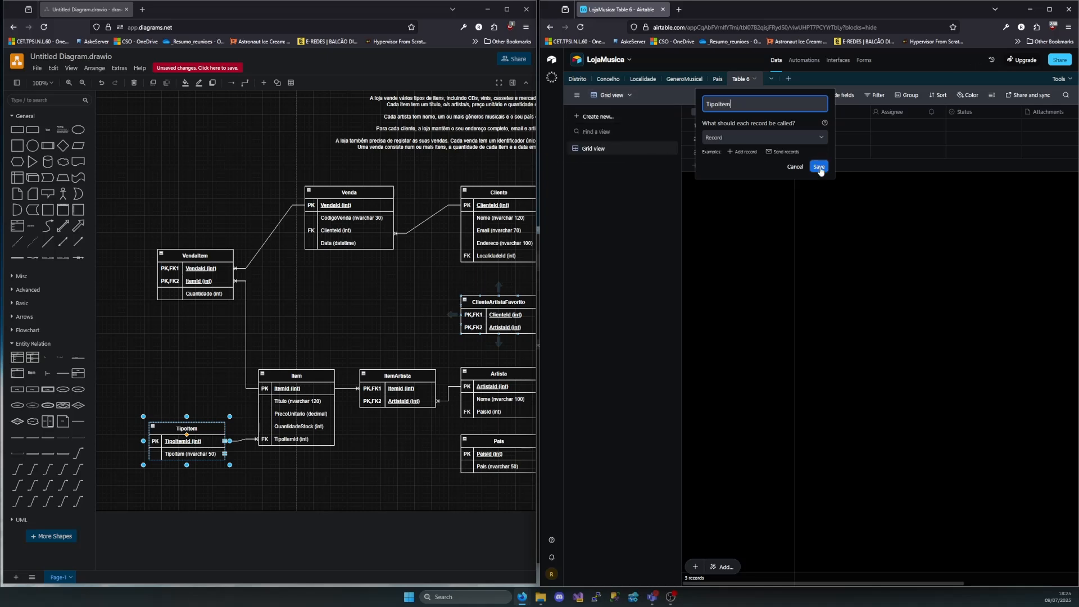
left_click(820, 168)
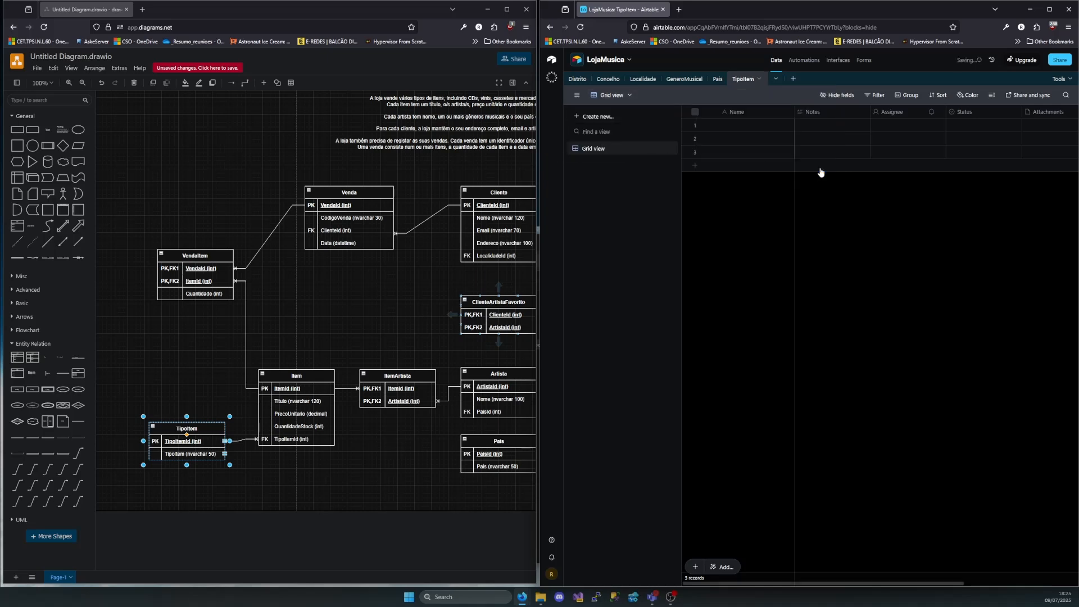
Delete the Assignee, Status, Attachments and Attachment Summary fields from the TipoItem table
double_click(738, 114)
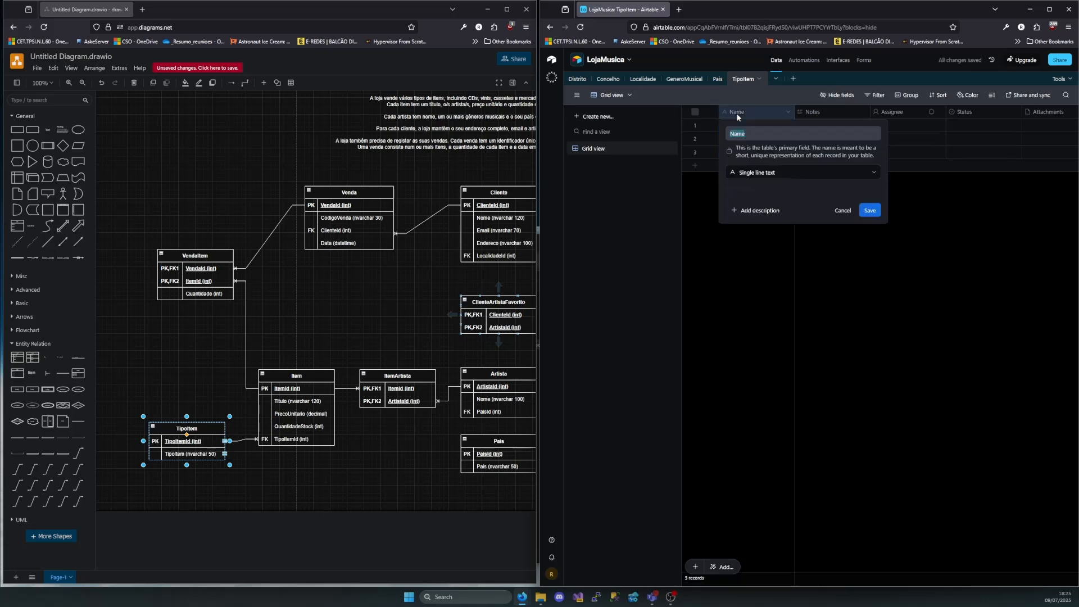
left_click(908, 308)
left_click(903, 113)
left_click(964, 113, "shift")
left_click(1039, 114, "shift")
scroll(1012, 126, "right", 3)
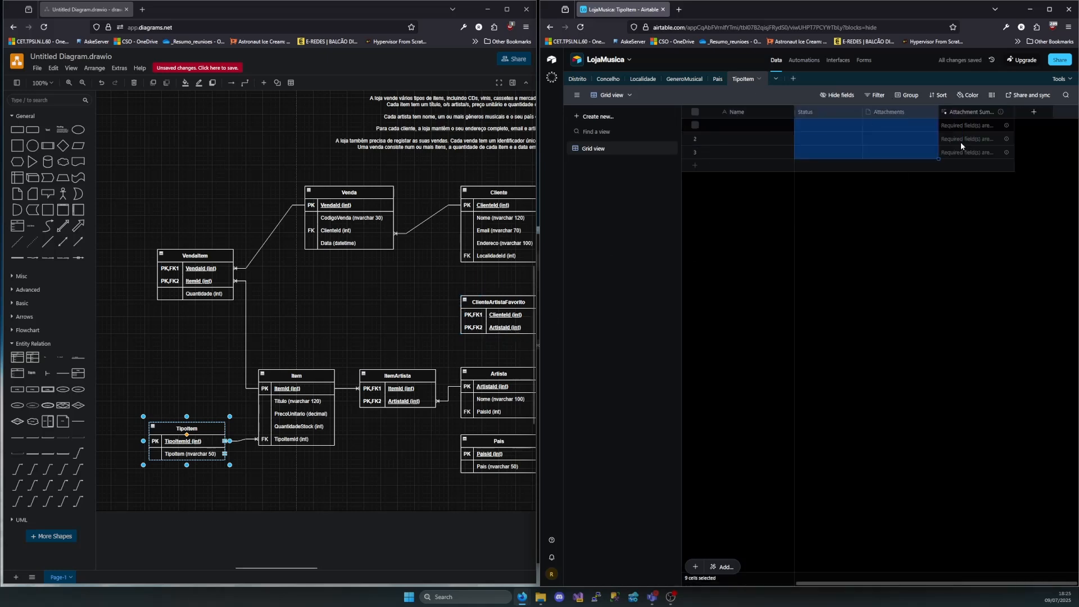
right_click(971, 113)
left_click(968, 224)
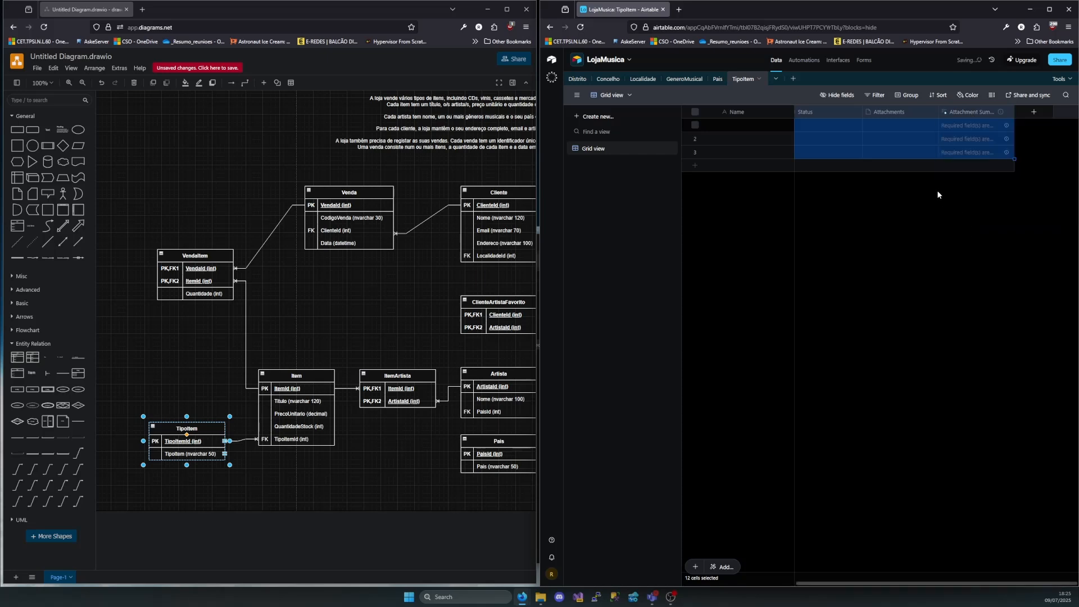
Rename the primary Name field of the TipoItem table as TipoItemId and change its type to Autonumber
double_click(736, 113)
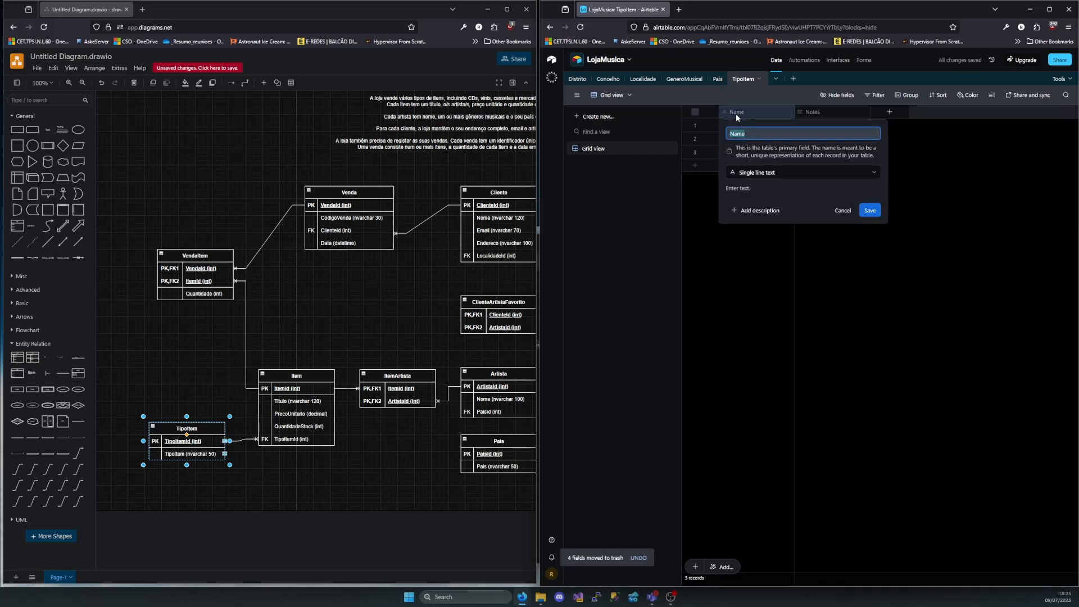
type("TipoItemId")
left_click(869, 210)
double_click(761, 110)
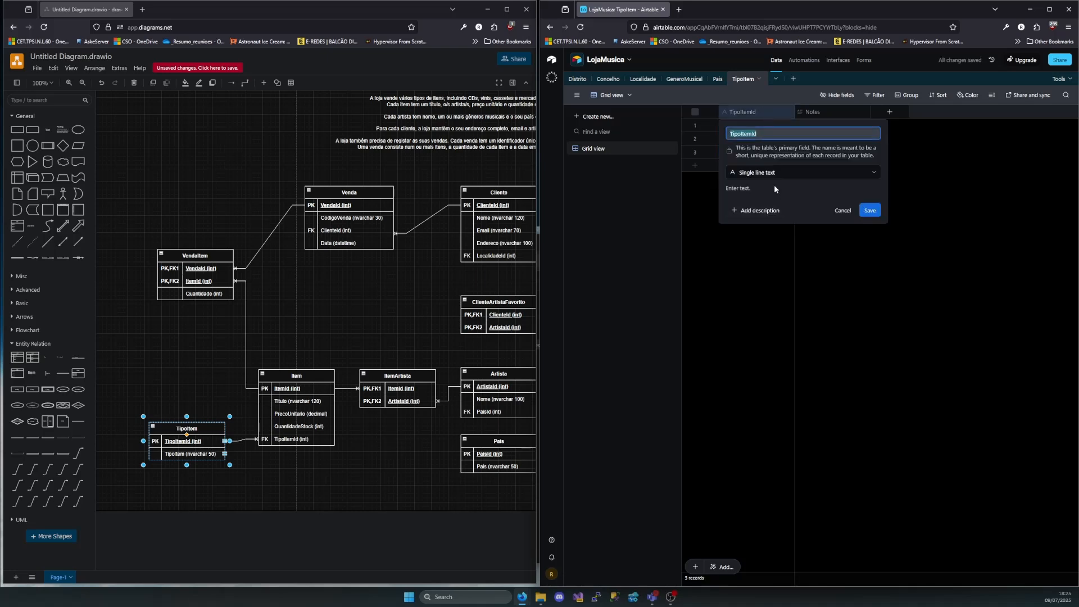
left_click(774, 184)
scroll(767, 314, "down", 3)
left_click(766, 320)
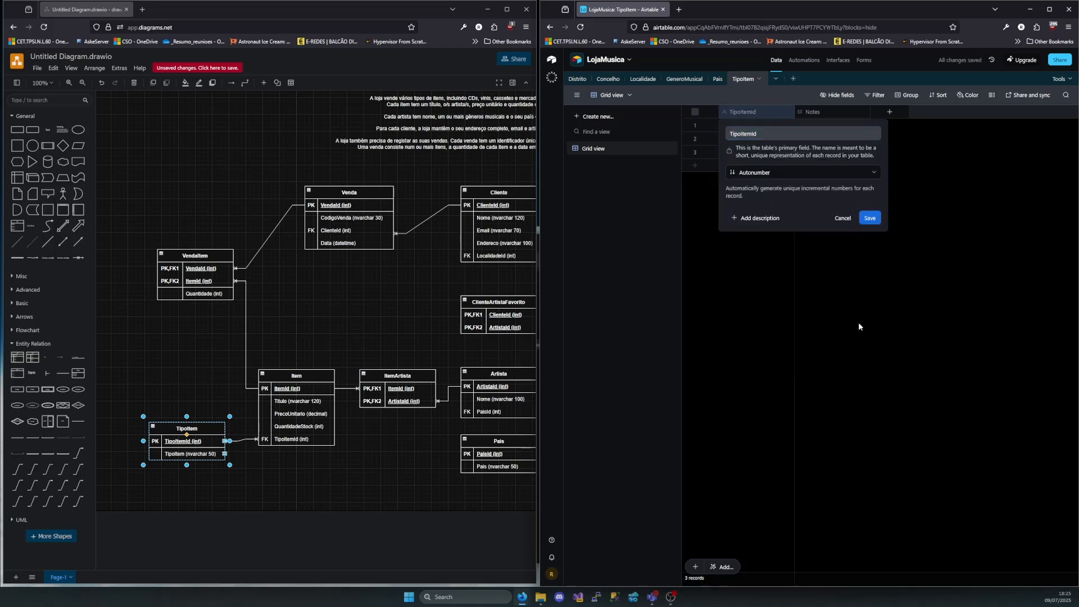
left_click(878, 218)
Rename the Notes field as TipoItem and change its type to Single line text
double_click(819, 111)
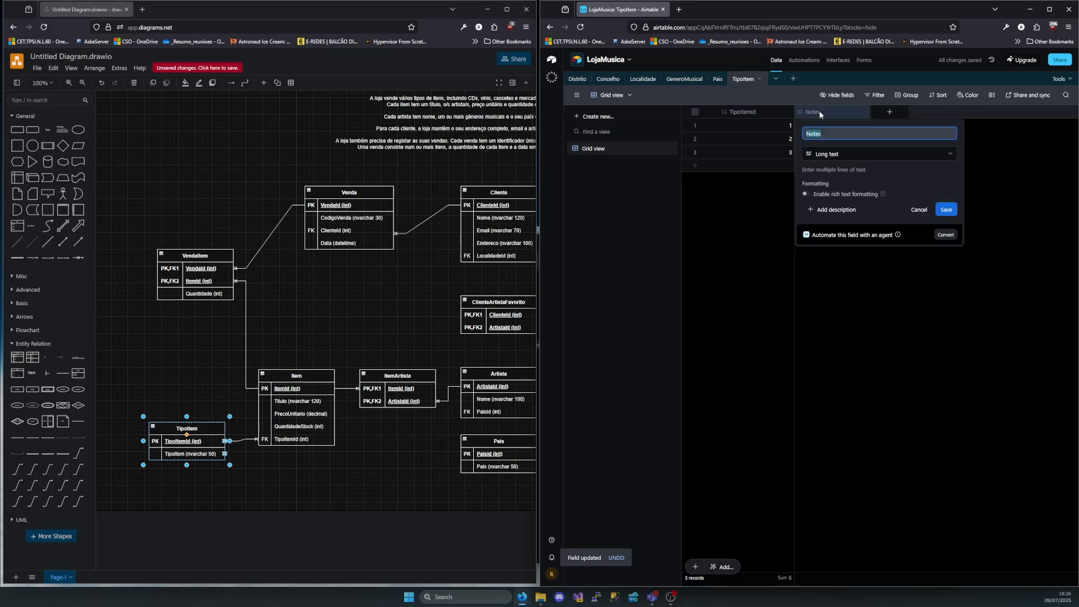
type("TipoItem")
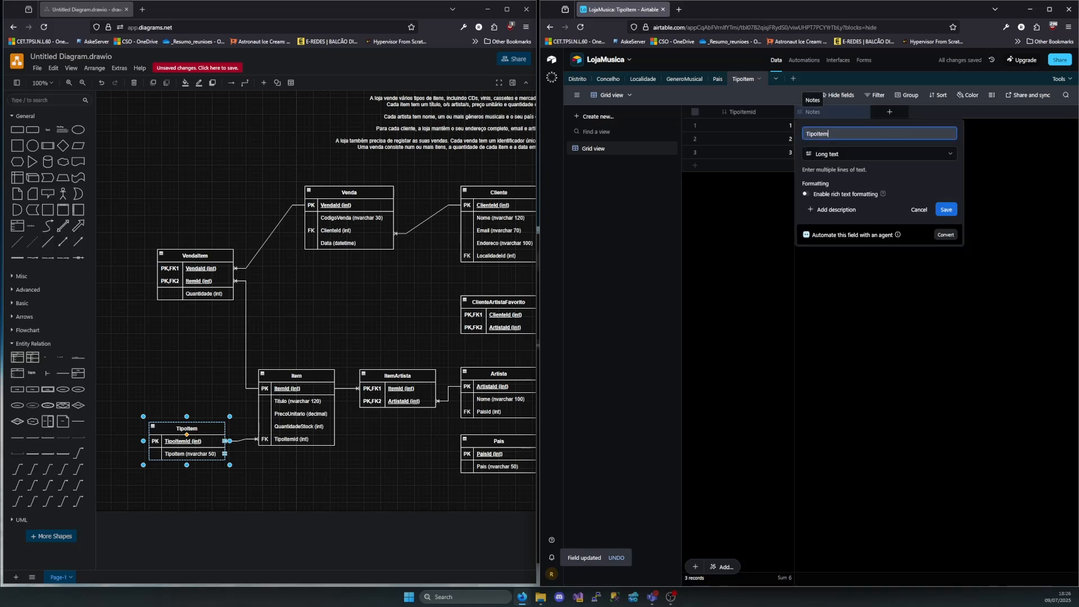
left_click(837, 158)
left_click(832, 197)
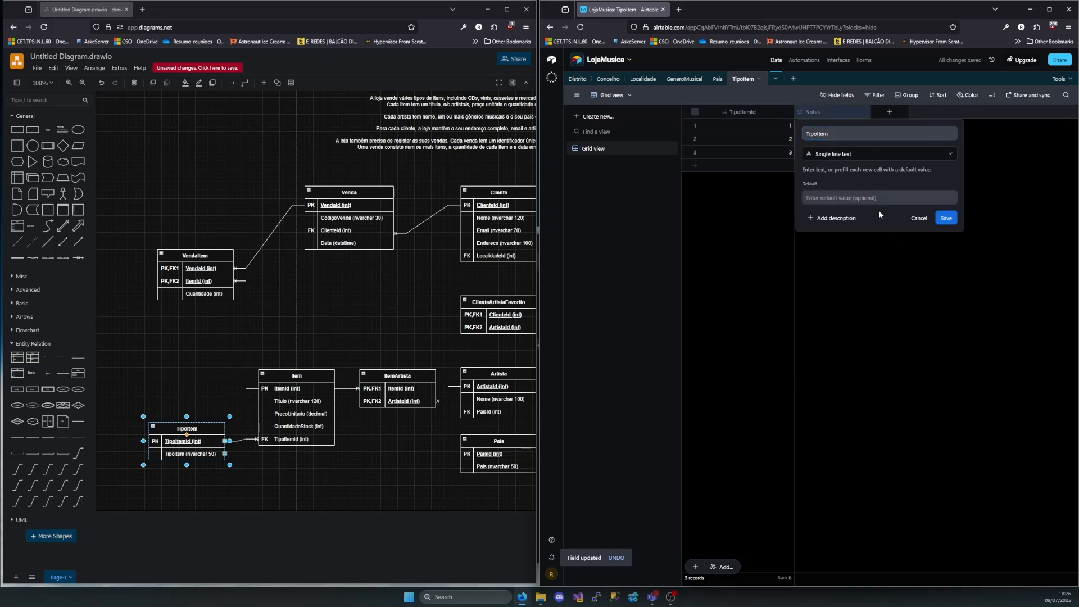
left_click(948, 219)
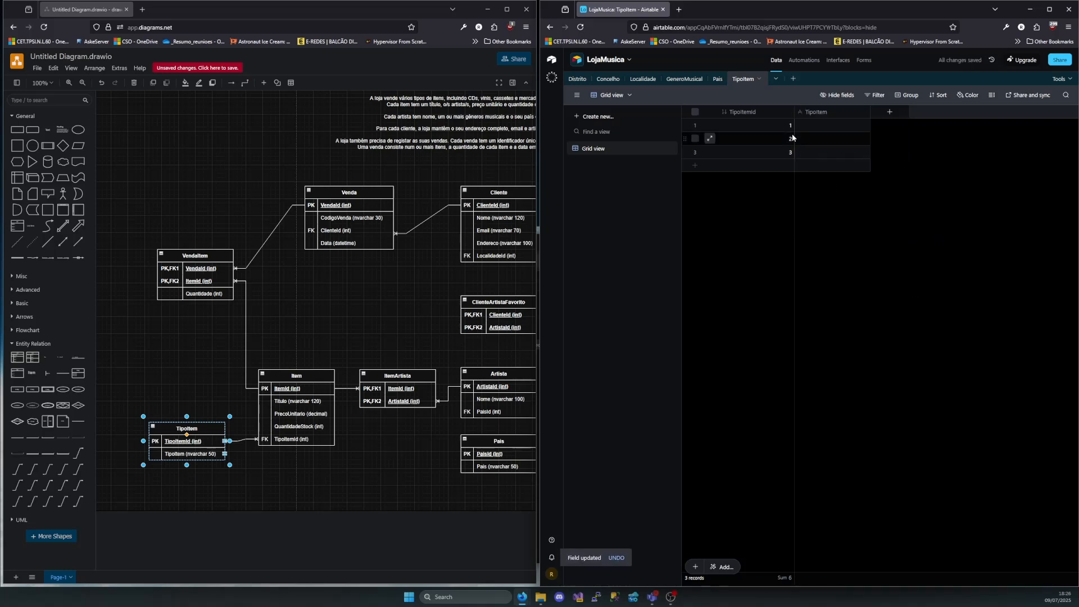
Enter CD, Cassete and Vinil in the TipoItem field of the three existing records
left_click(819, 130)
type("CD")
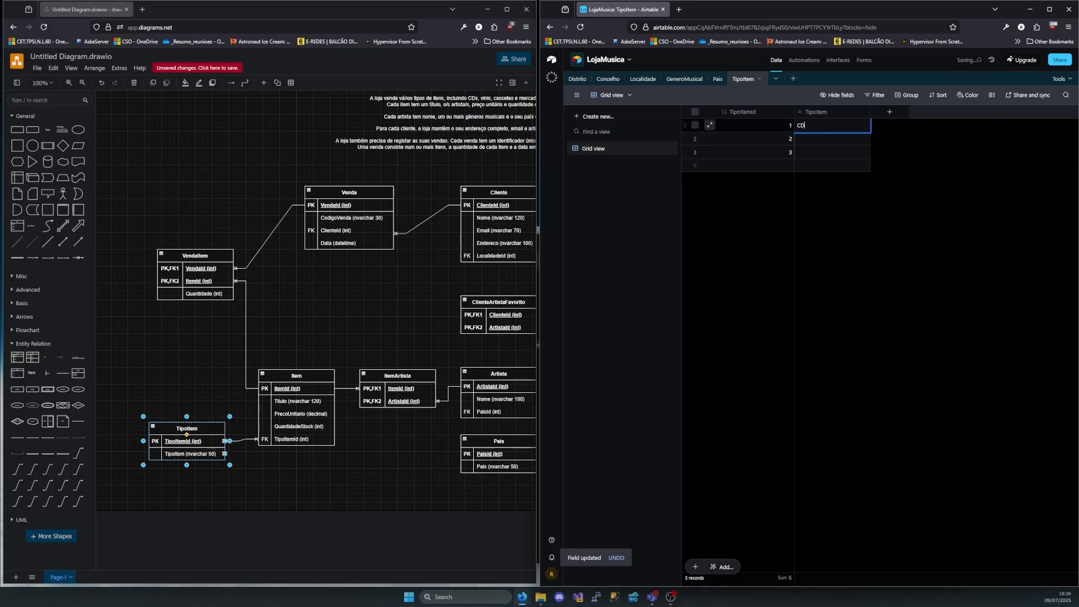
double_click(837, 140)
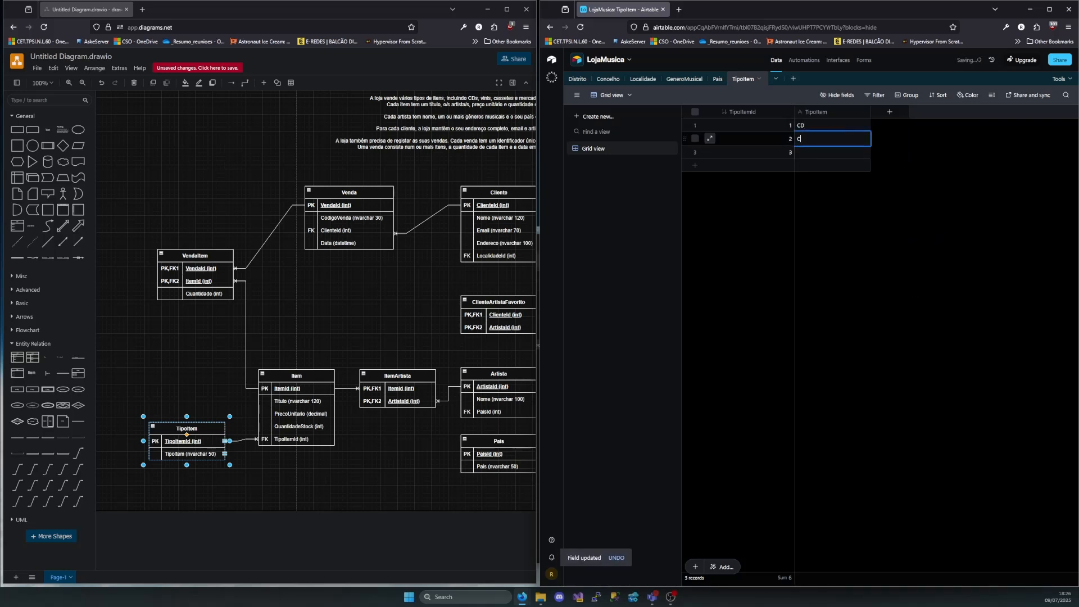
type("Cassete")
left_click(820, 151)
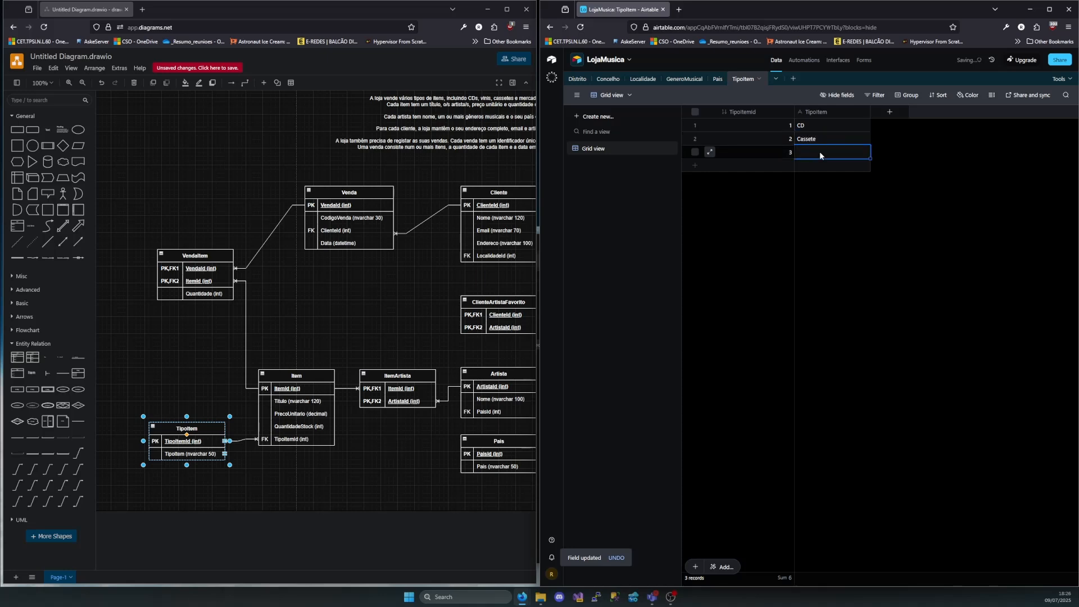
type("VIN")
key("BackSpace")
key("BackSpace")
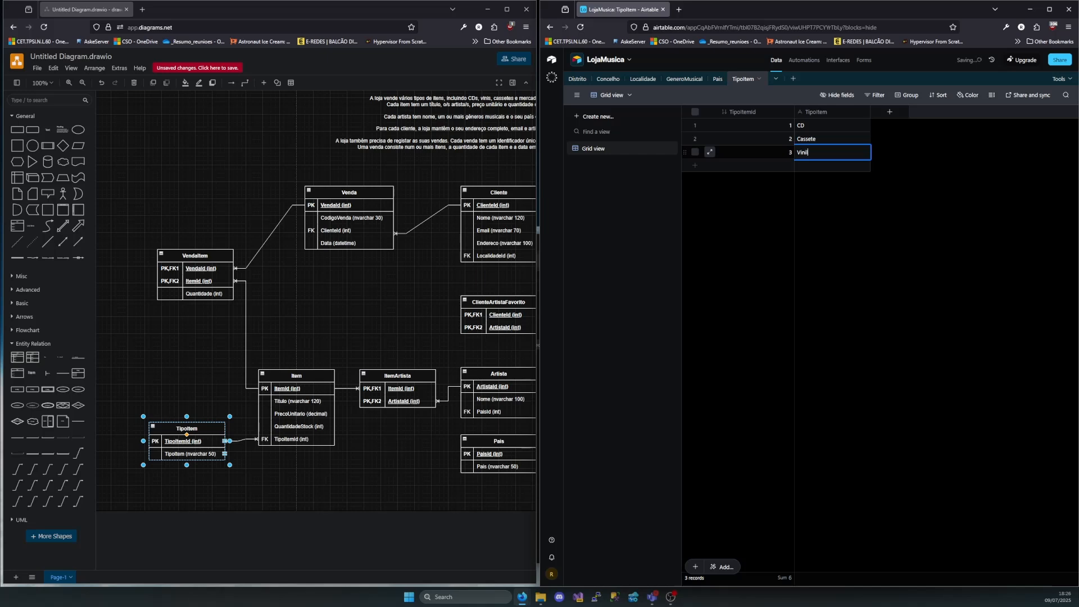
type("inil")
Add a fourth record to the TipoItem table with Merch as its TipoItem value
left_click(761, 167)
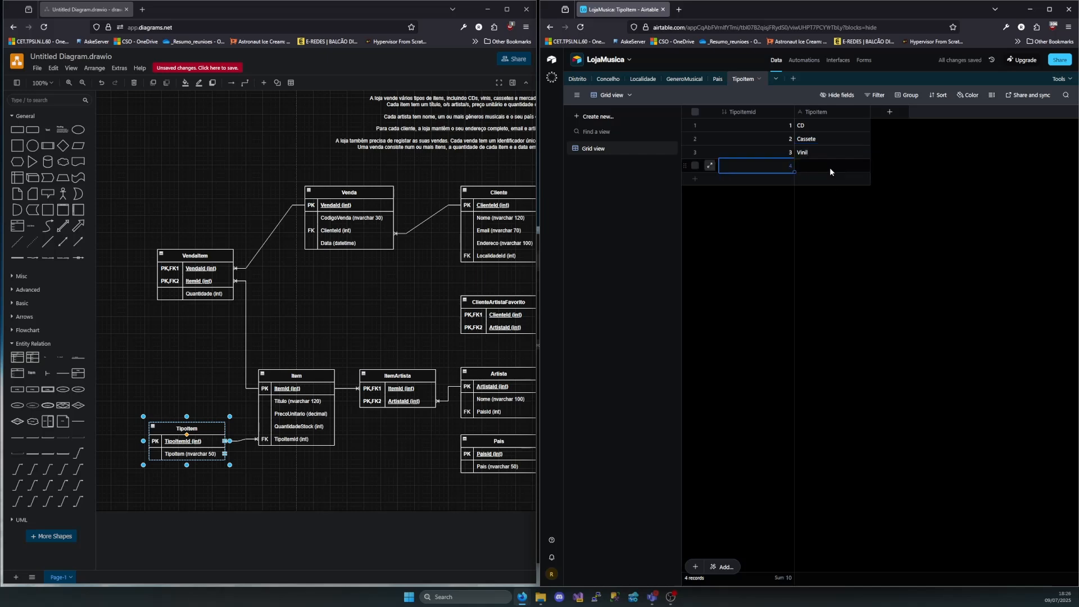
left_click(830, 167)
type("Merch")
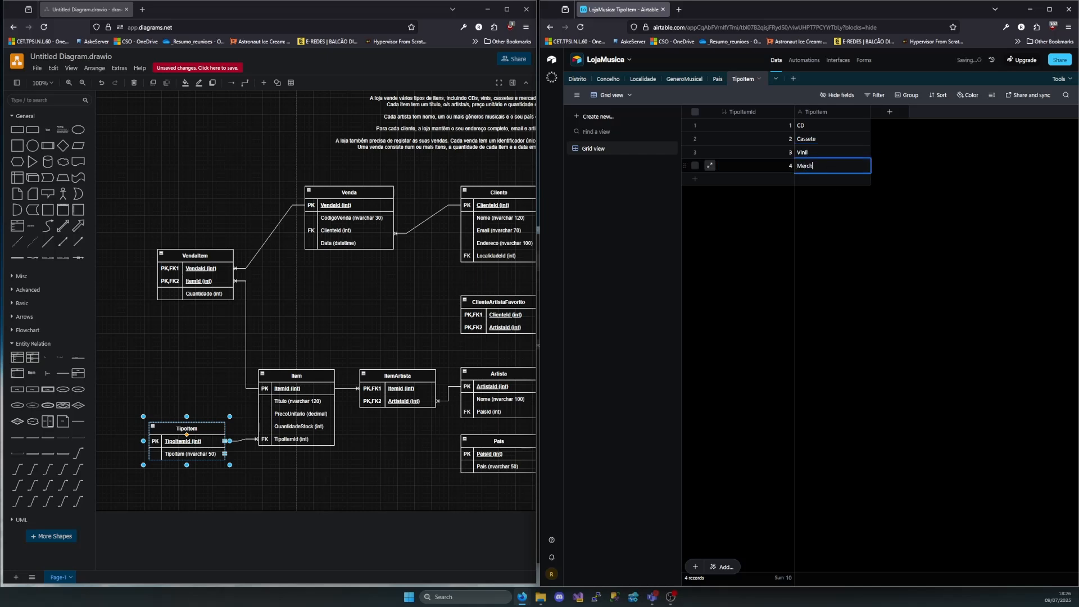
left_click(878, 230)
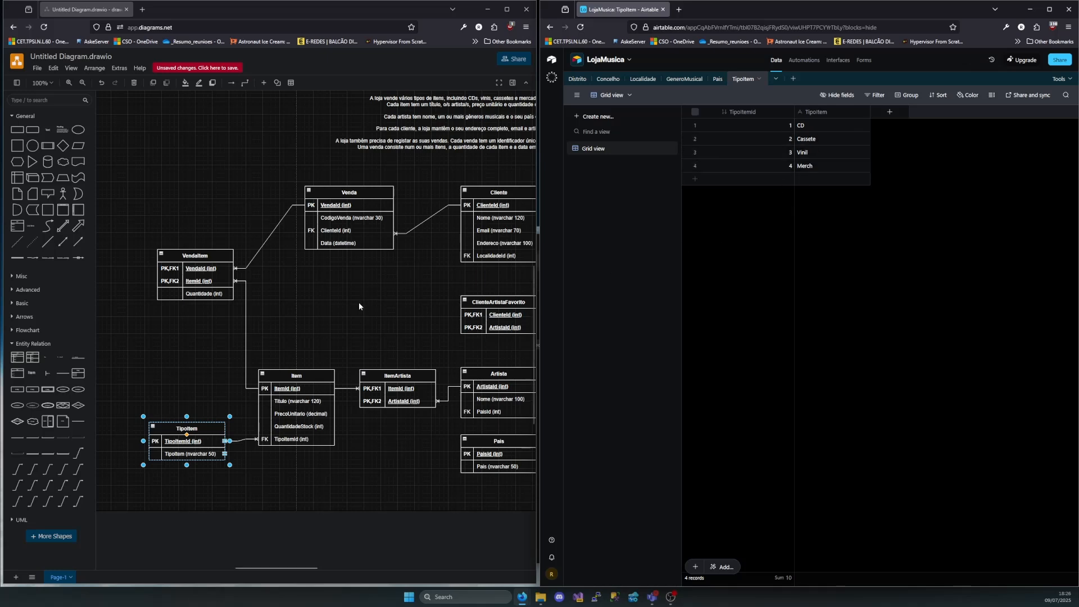
Review the diagram's entities and foreign-key links, comparing Cliente, Artista and Item, to decide which table to create after the lookup tables
scroll(297, 314, "right", 3)
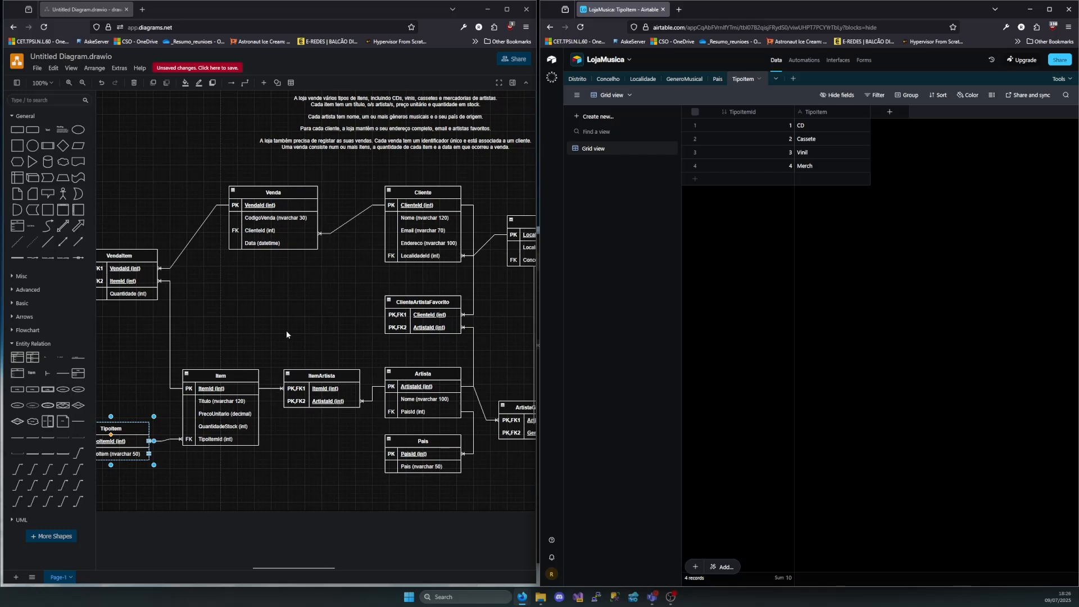
scroll(275, 358, "right", 12)
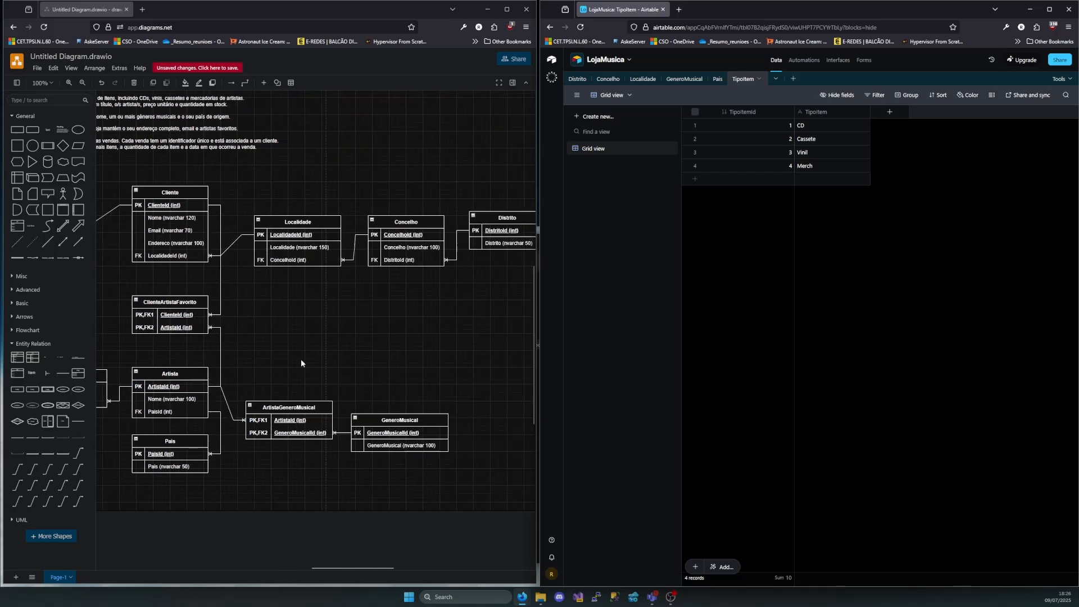
left_click_drag(473, 179, 142, 295)
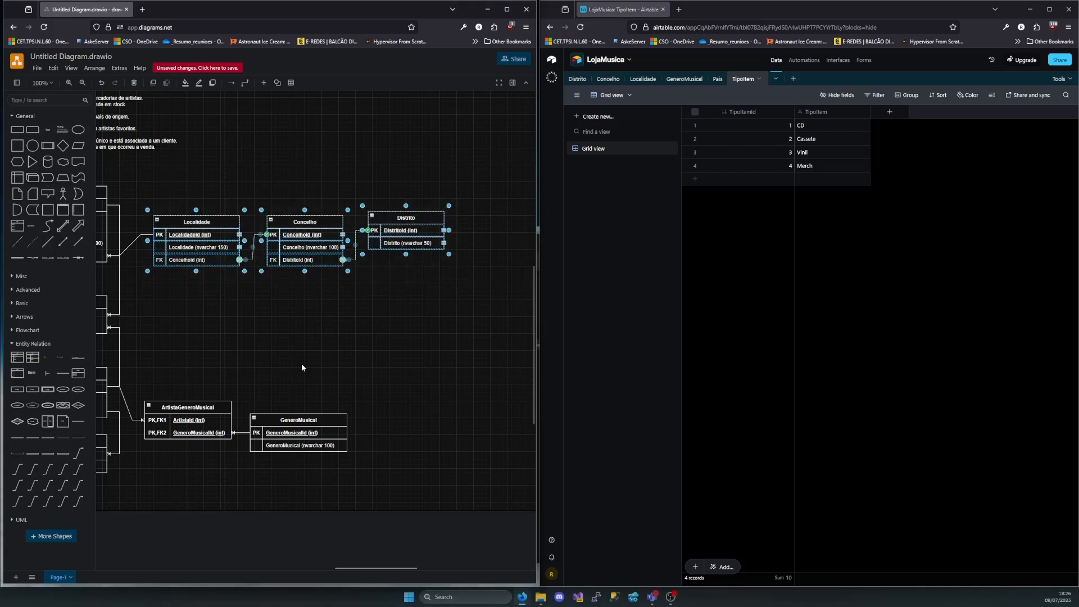
left_click(348, 415)
scroll(339, 389, "left", 8)
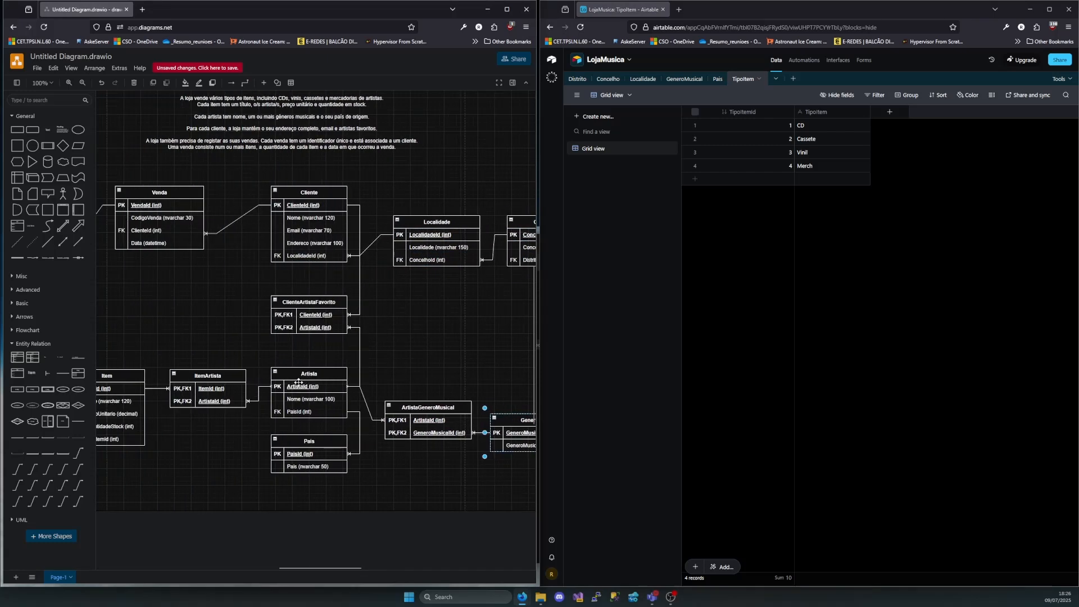
left_click(328, 448)
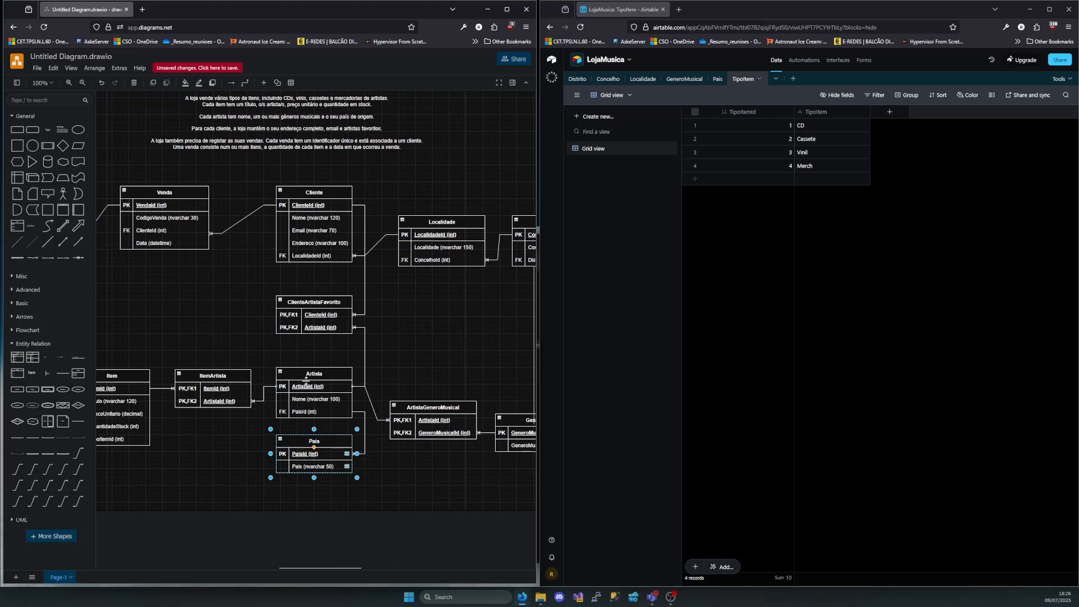
scroll(276, 419, "left", 8)
left_click_drag(167, 398, 281, 492)
scroll(288, 431, "right", 6)
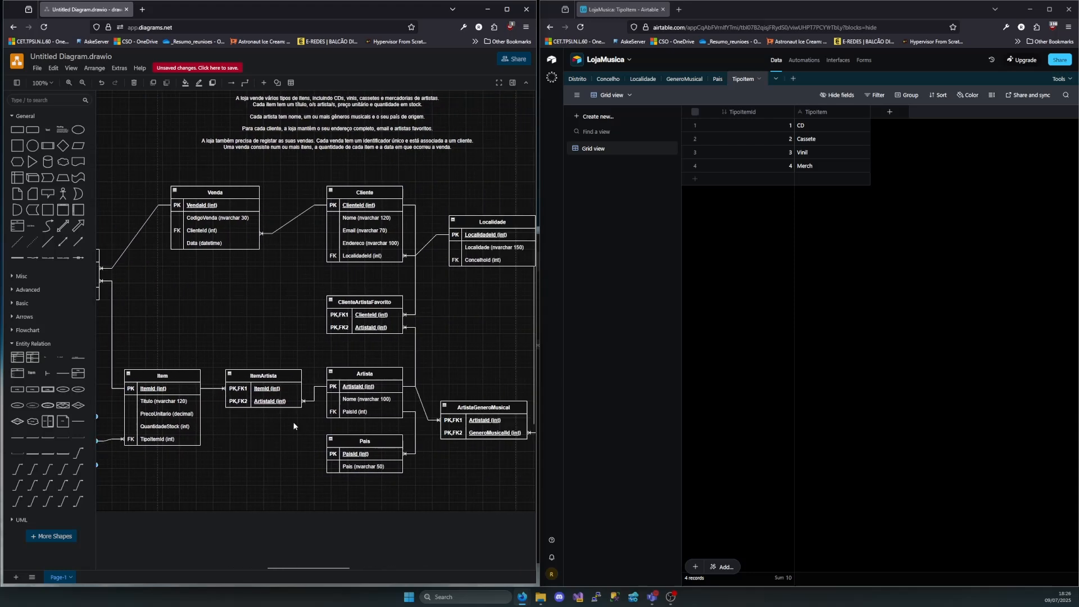
left_click(352, 376)
left_click(356, 192)
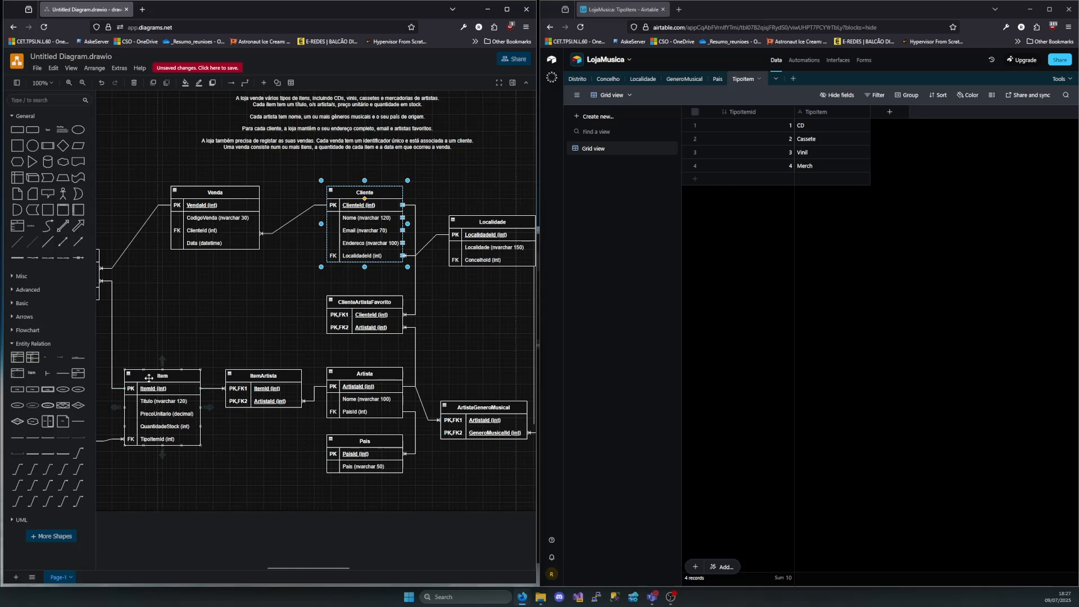
left_click(349, 376)
left_click(166, 378)
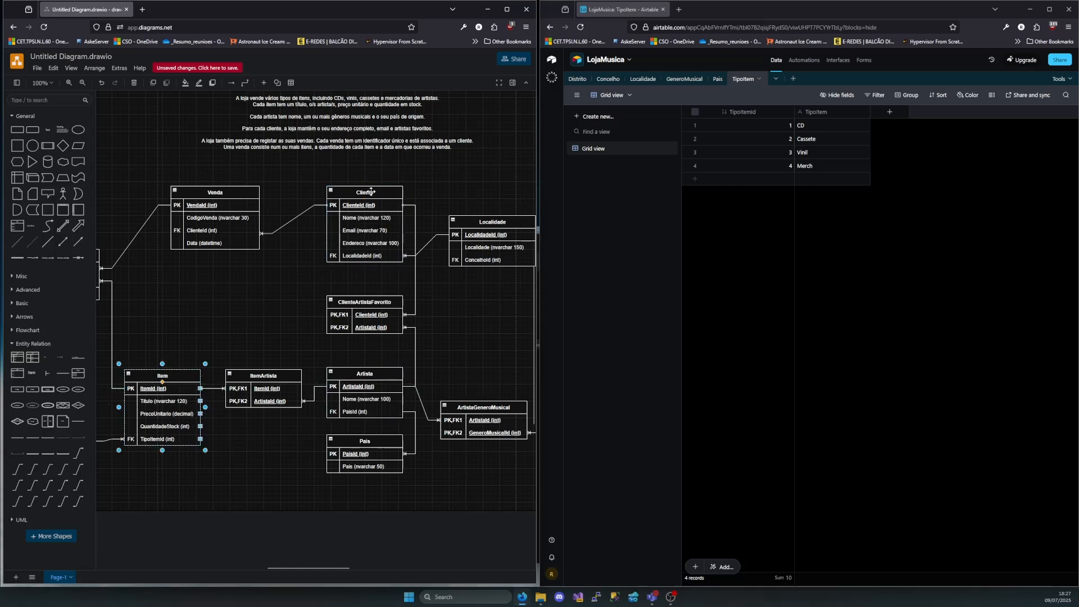
scroll(406, 380, "right", 6)
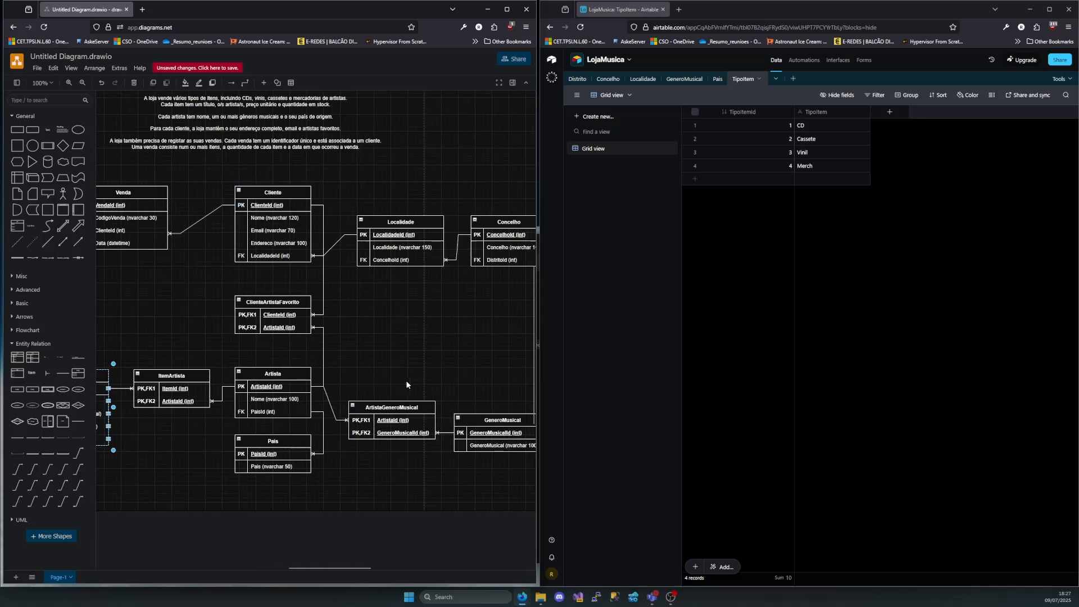
scroll(351, 346, "left", 2)
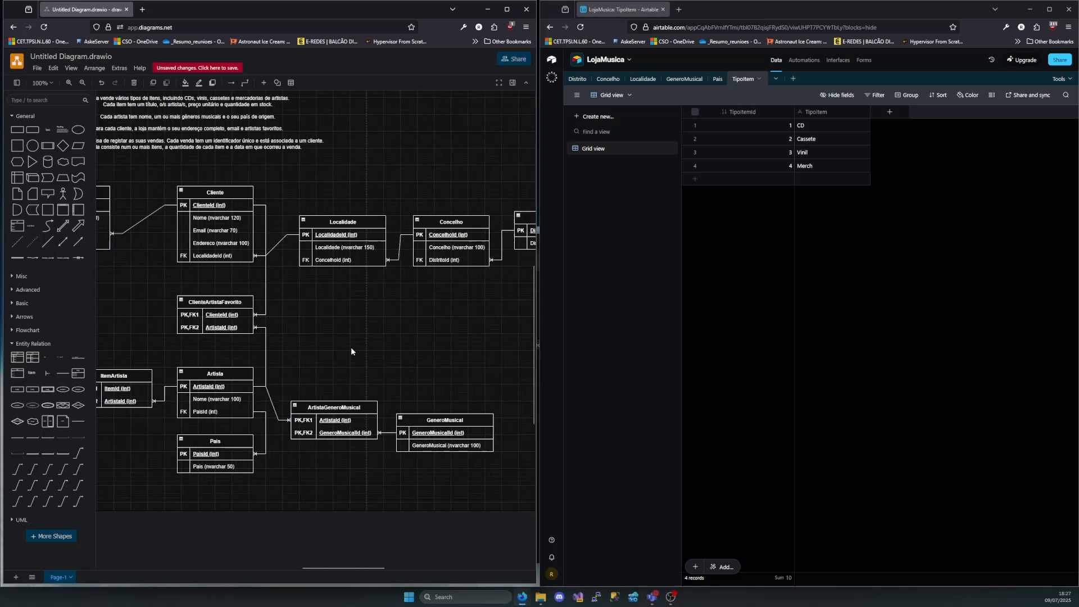
Create a blank table named Artista in the LojaMusica base, following the Artista entity in the diagram
left_click(254, 375)
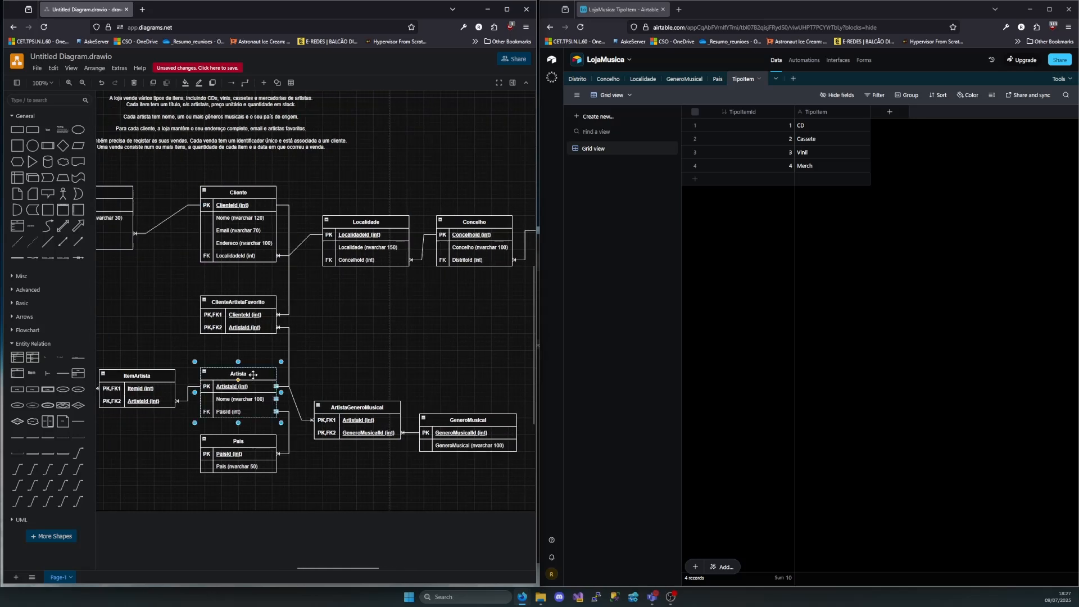
left_click(793, 78)
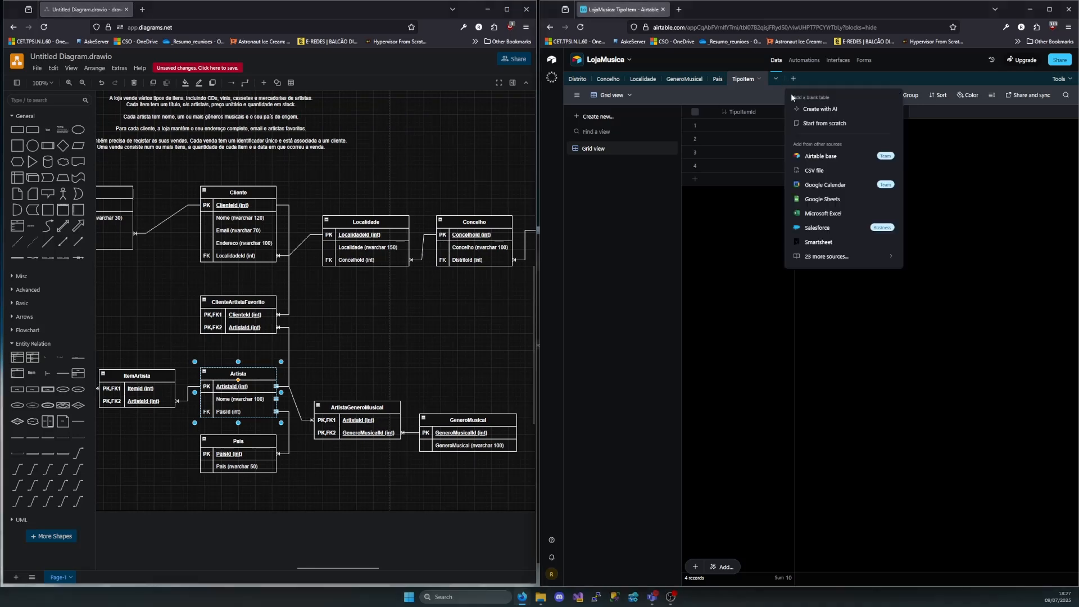
left_click(819, 123)
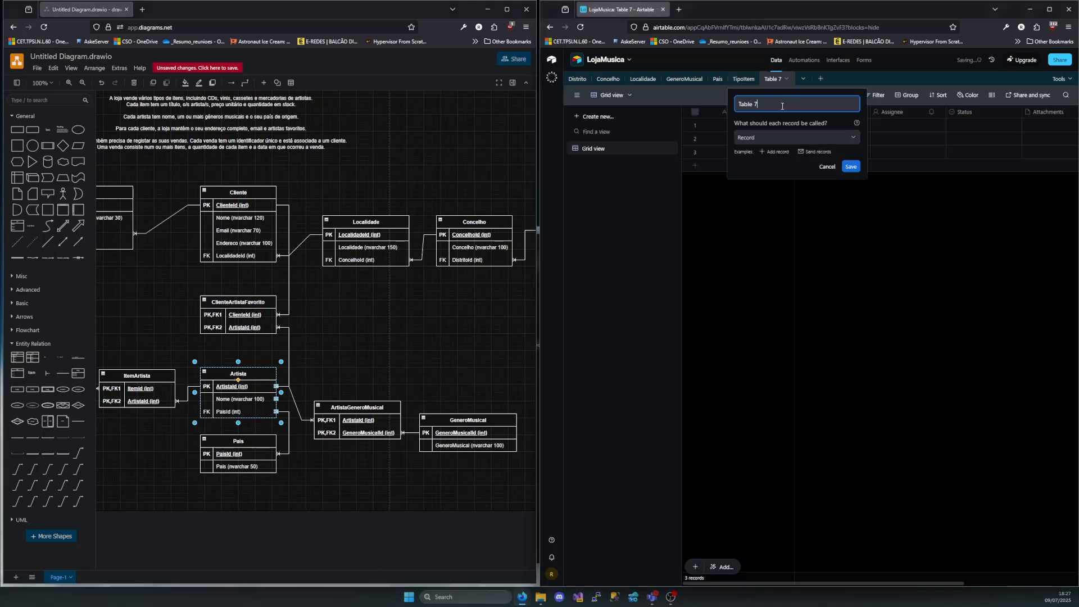
type("Artista")
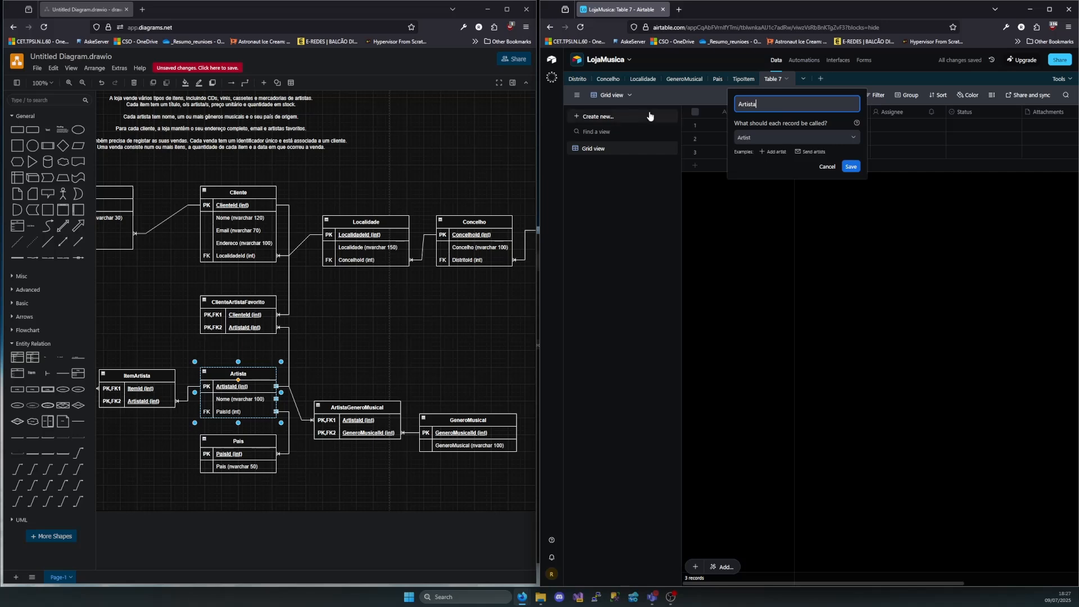
left_click(849, 166)
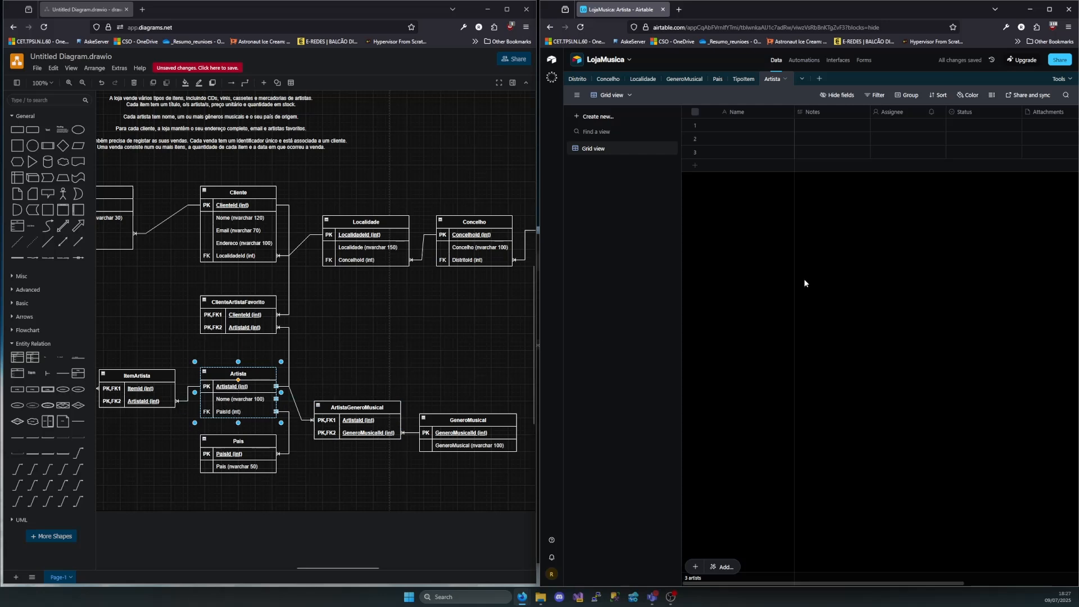
Delete the Status, Attachments and Attachment Summary fields from the Artista table
left_click(1045, 122)
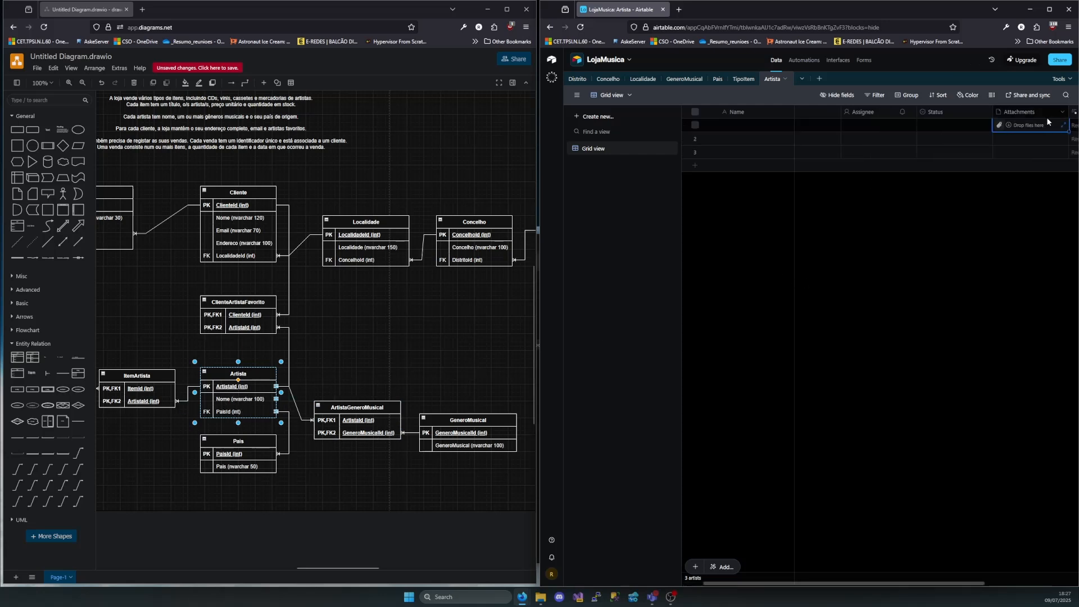
left_click(964, 111)
left_click(1027, 114, "shift")
left_click(1076, 114, "shift")
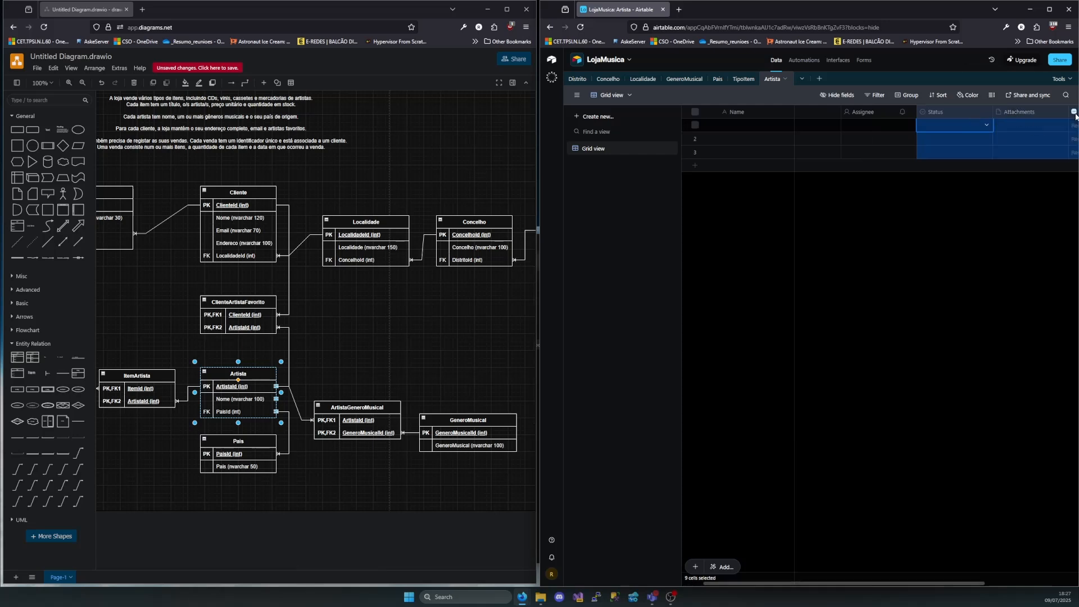
scroll(993, 136, "right", 3)
right_click(979, 111)
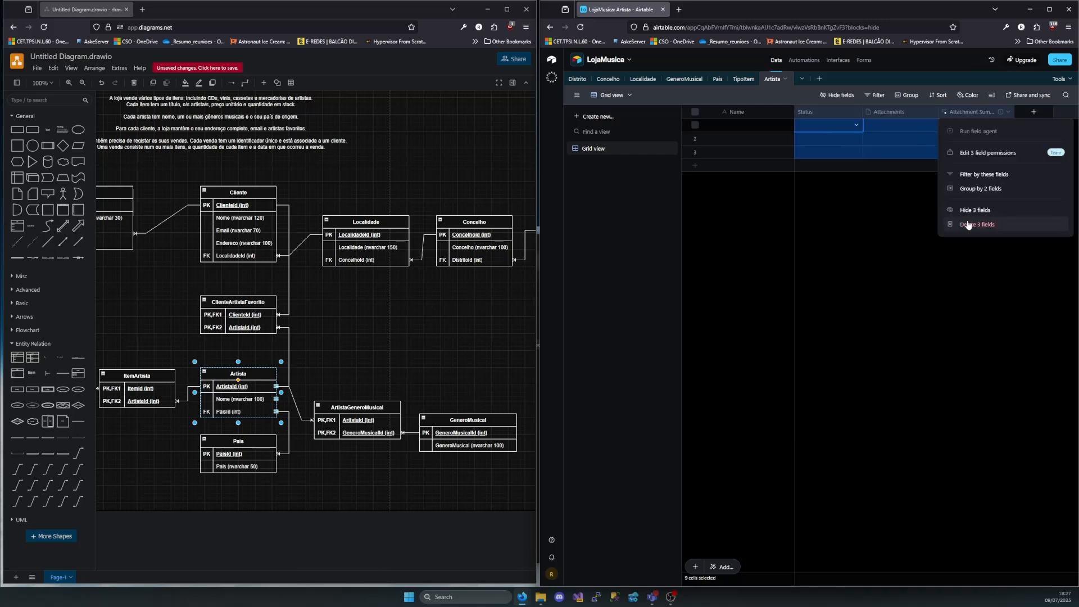
left_click(968, 225)
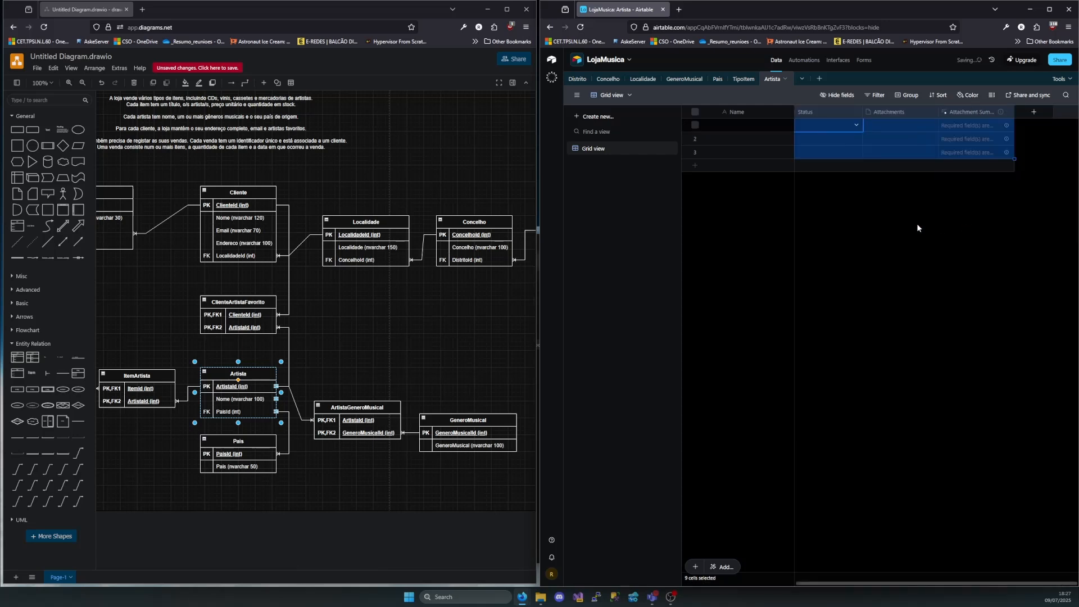
Rename the primary Name field as ArtistaId and change its type to Autonumber
double_click(743, 112)
type("Art")
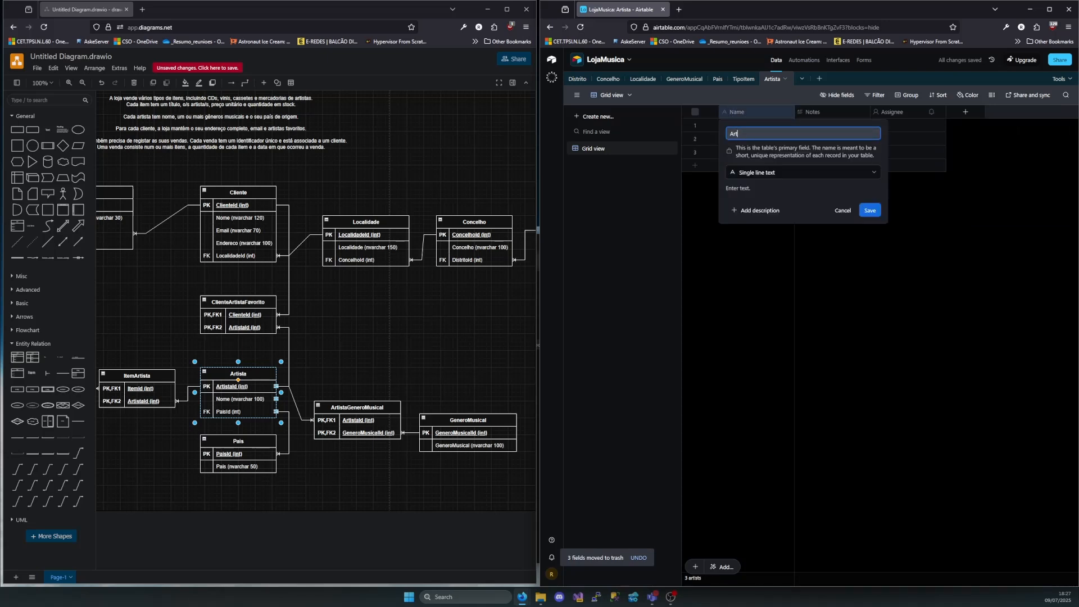
type("istaId")
left_click(764, 172)
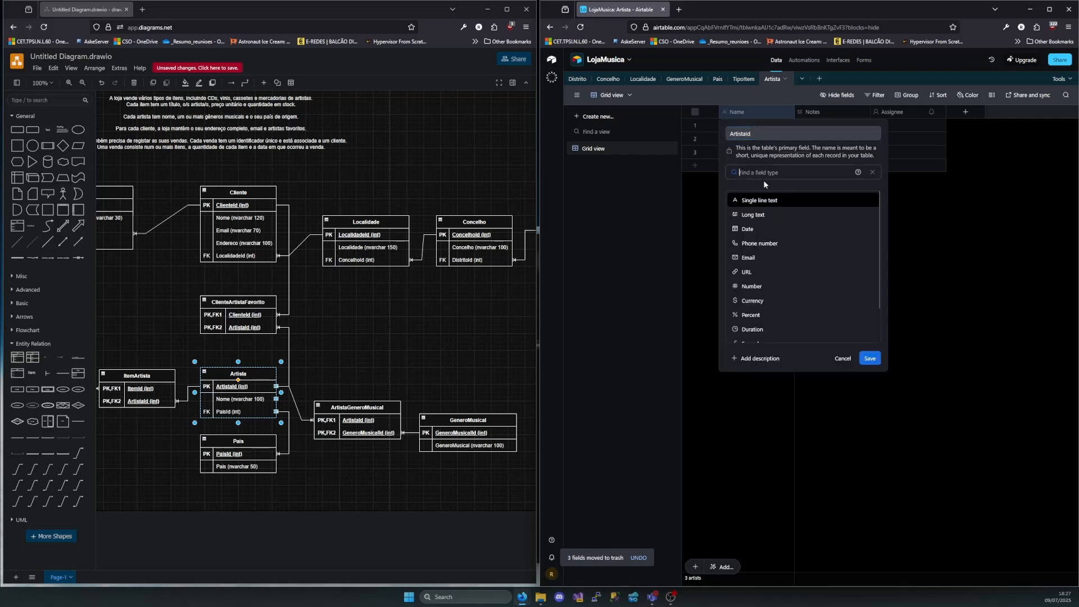
scroll(764, 236, "down", 5)
left_click(765, 308)
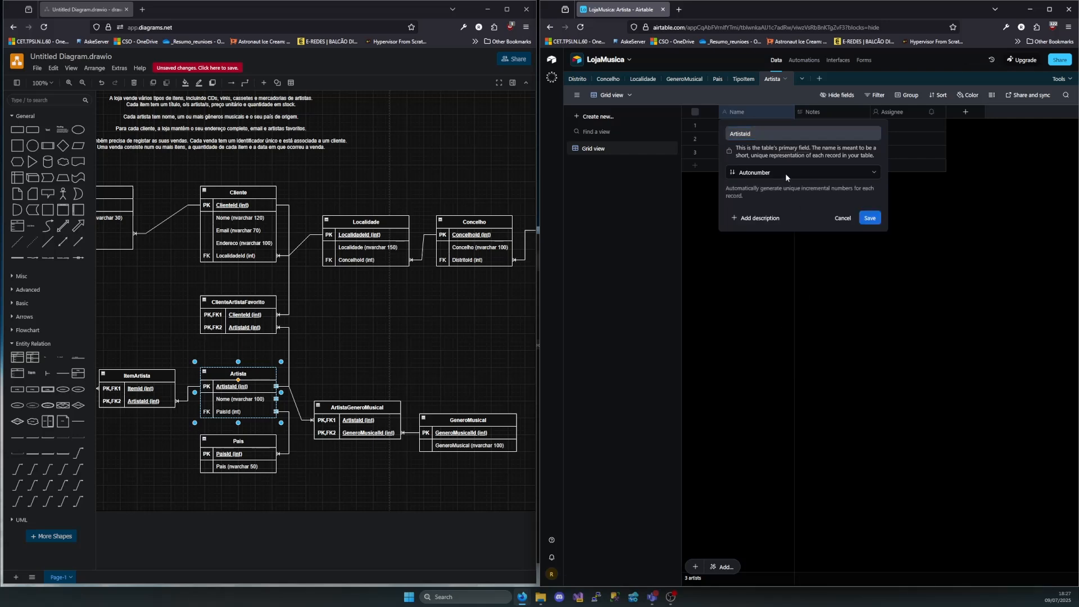
left_click(869, 218)
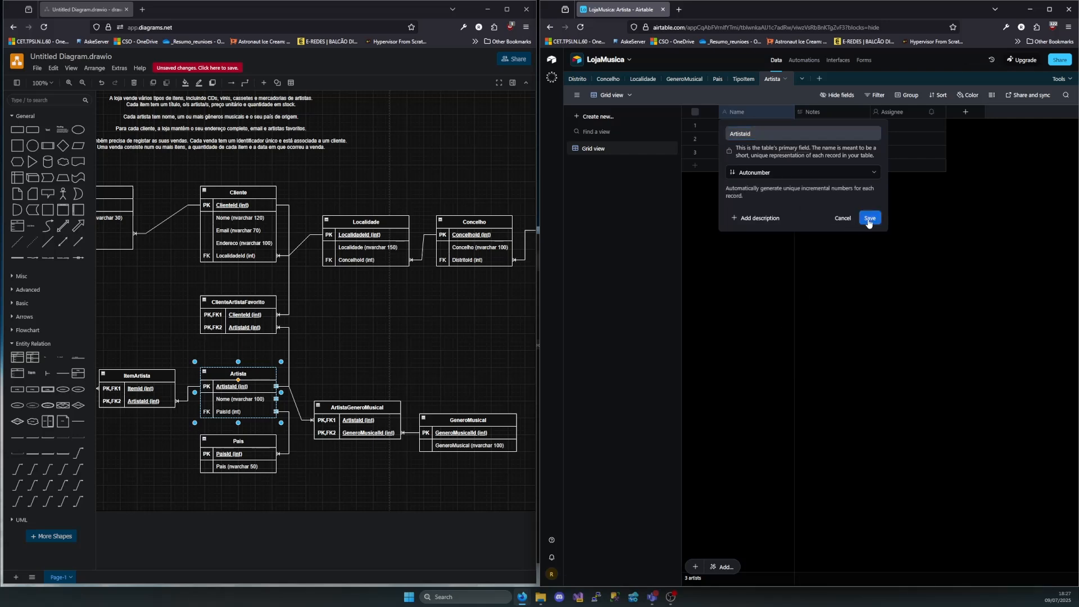
Rename the Notes field of the Artista table as Nome and change its type to Single line text
double_click(819, 112)
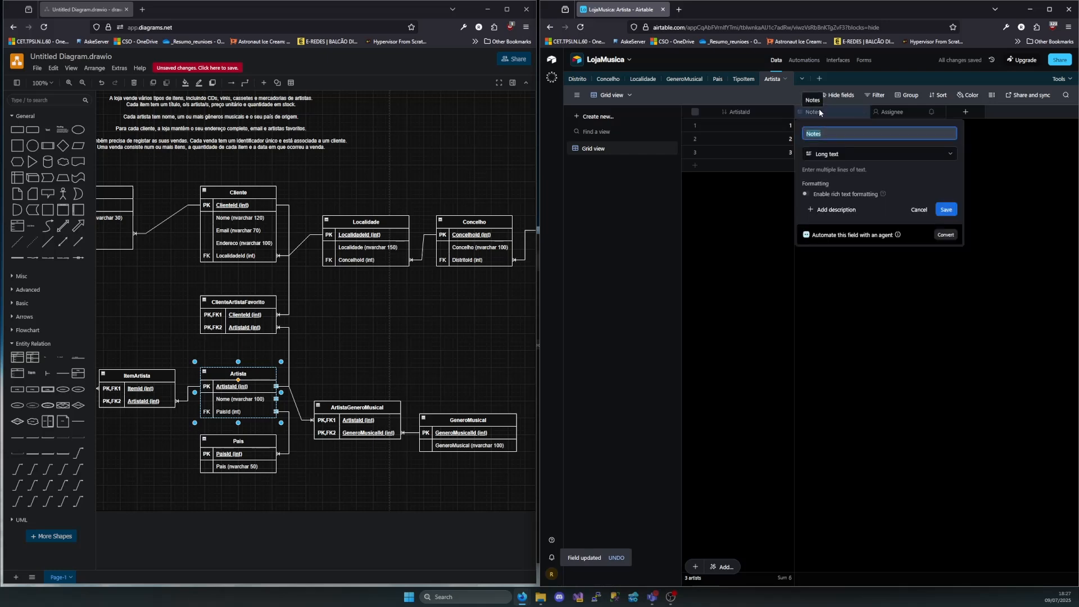
type("Nome")
left_click(849, 154)
left_click(857, 195)
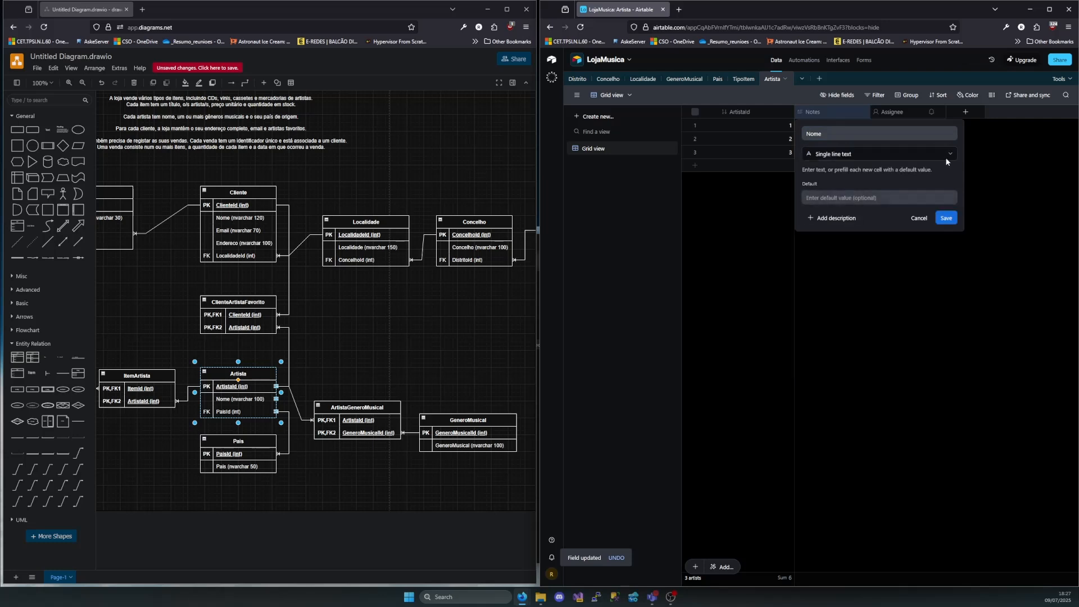
left_click(947, 217)
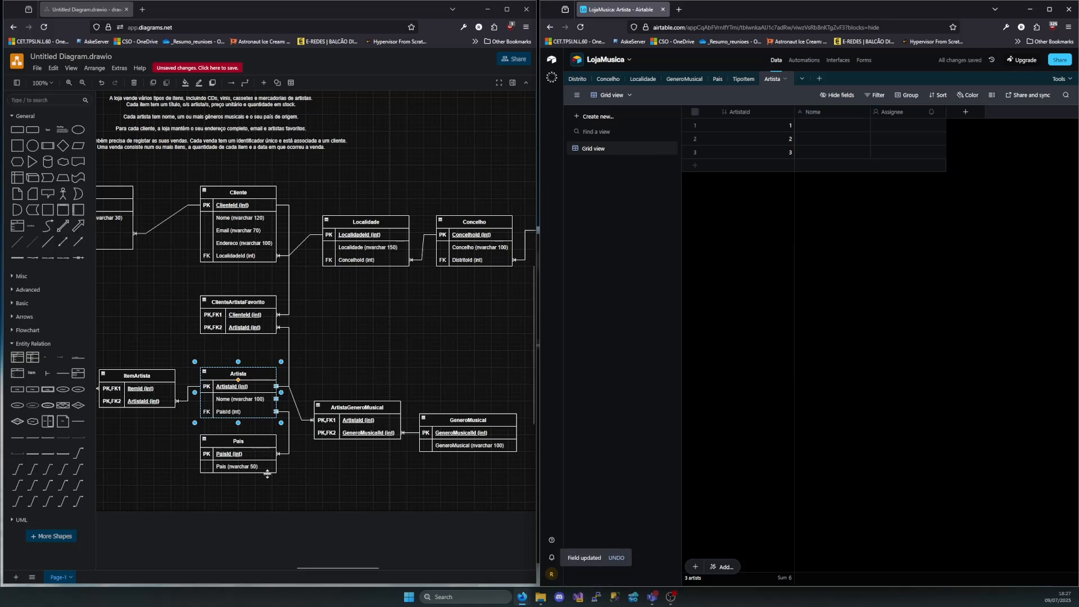
Convert the Assignee field into PaisId, a link to a single record in the Pais table, and add Pais as its lookup field
double_click(908, 110)
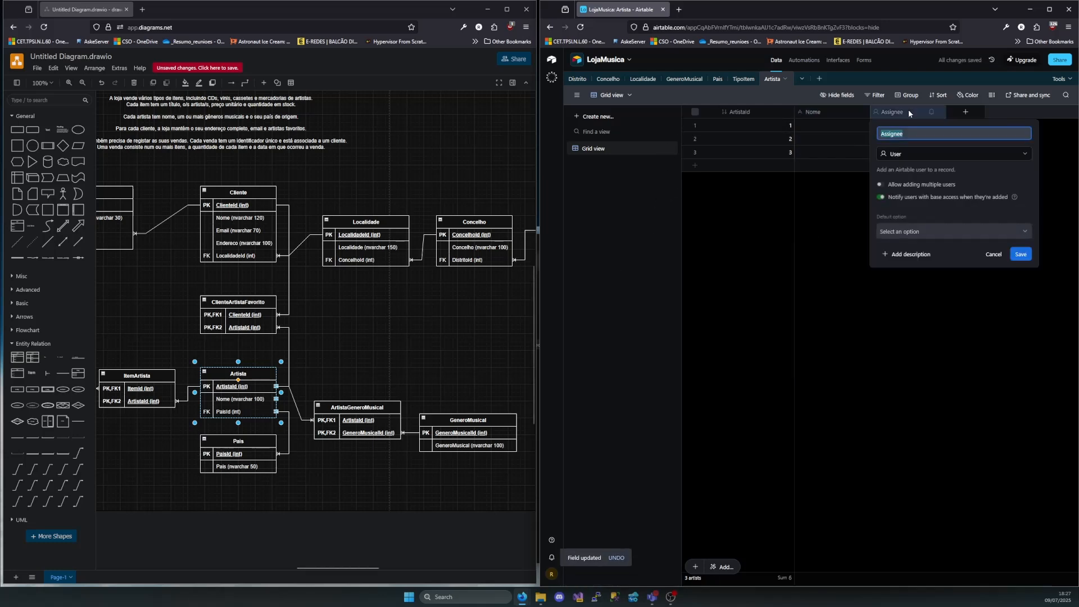
left_click(903, 153)
left_click(911, 181)
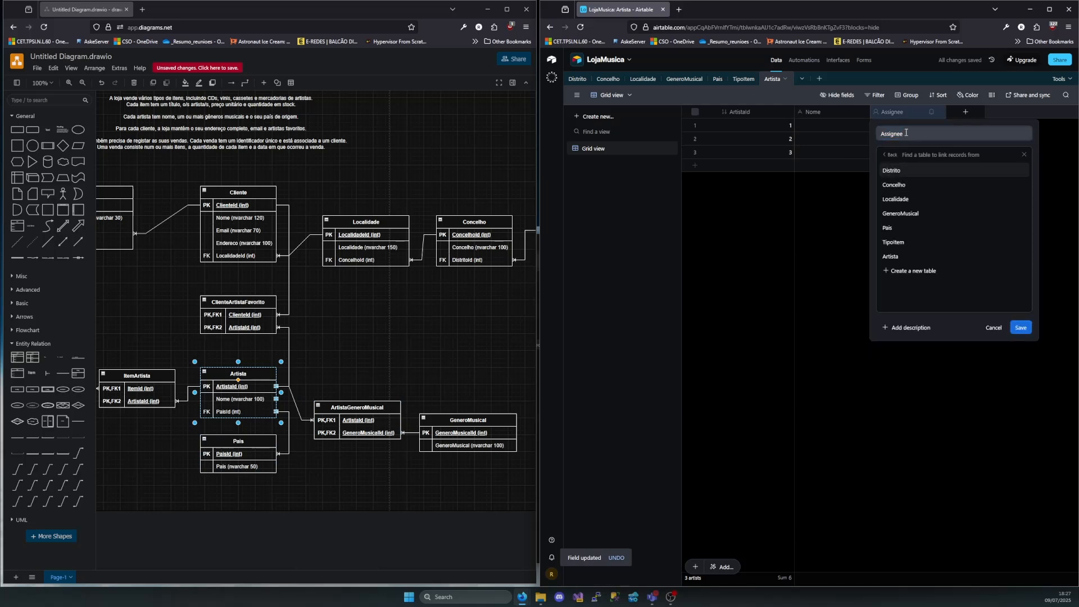
key("ctrl+a")
type("Pais")
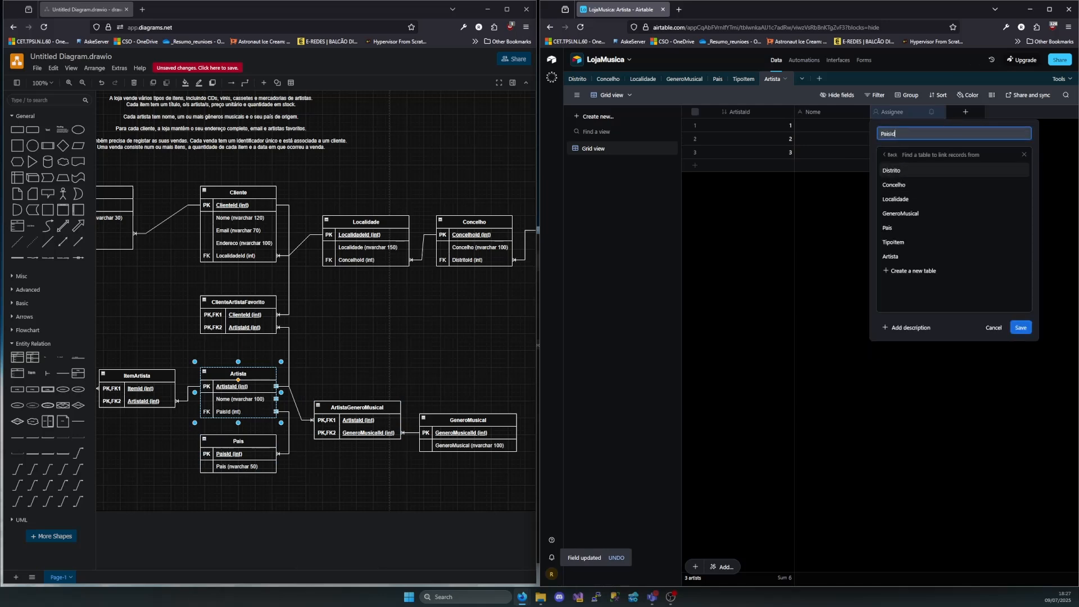
left_click(887, 227)
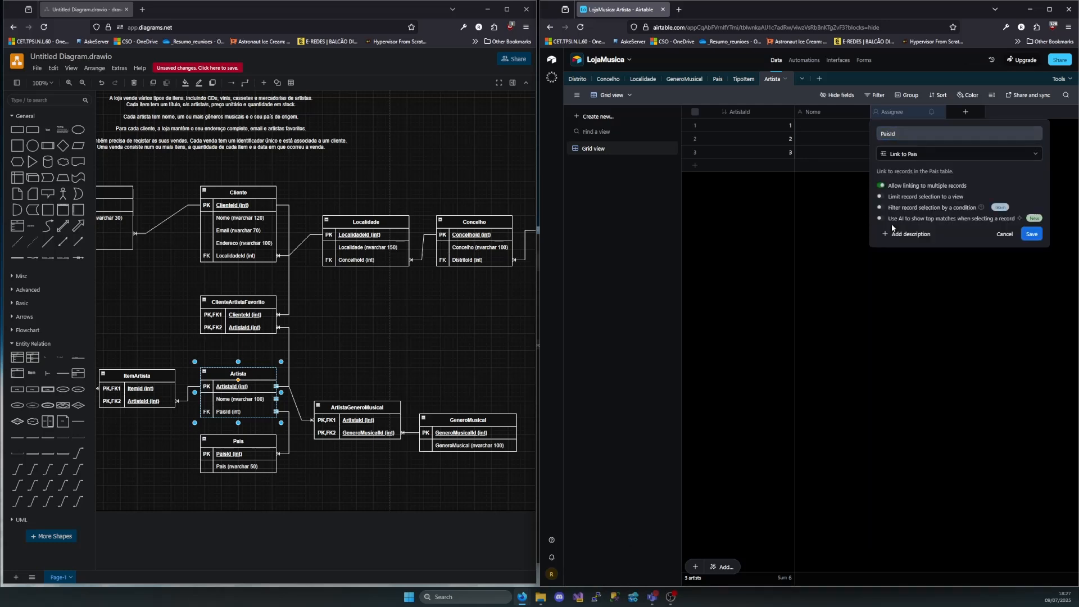
left_click(882, 186)
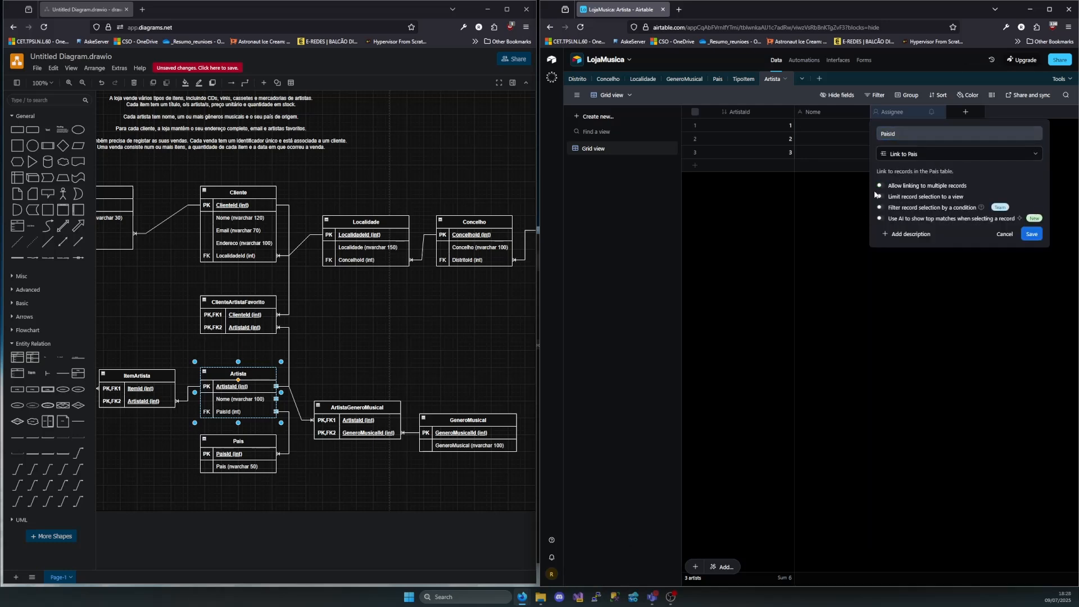
left_click(1032, 234)
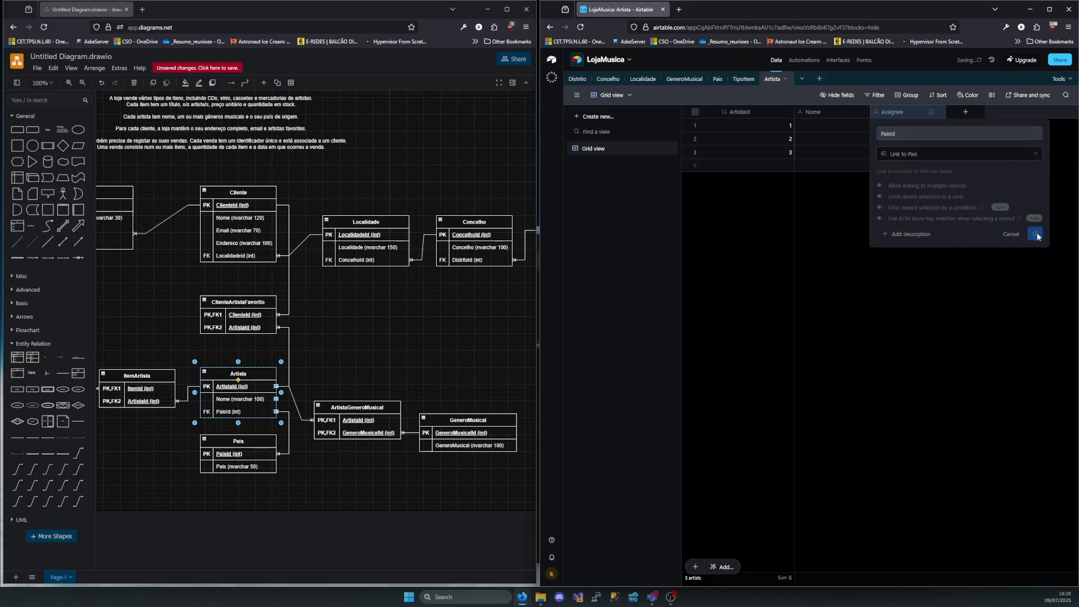
left_click(739, 278)
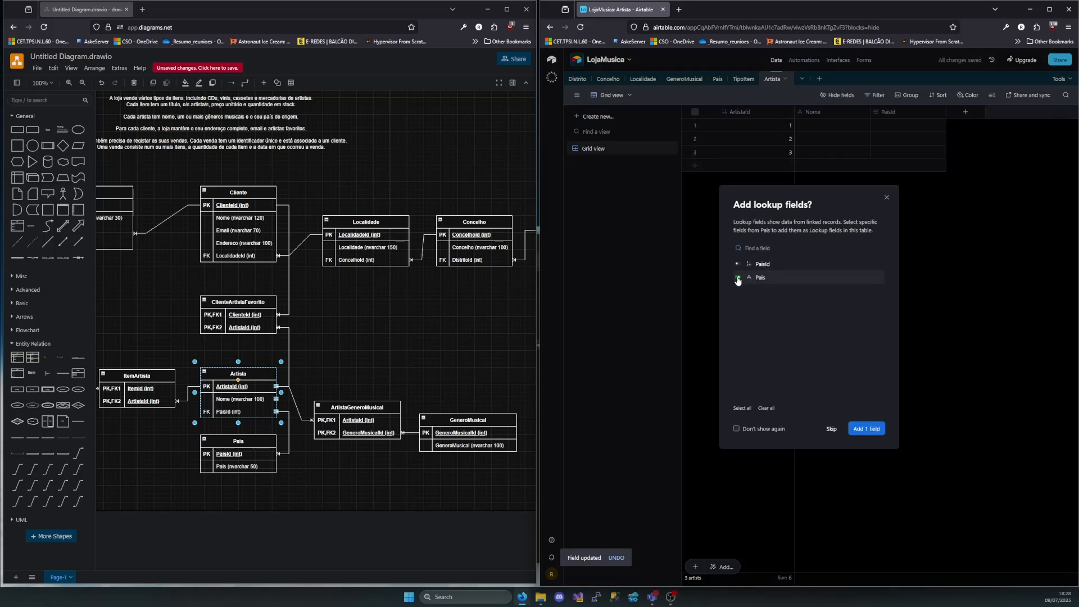
left_click(864, 428)
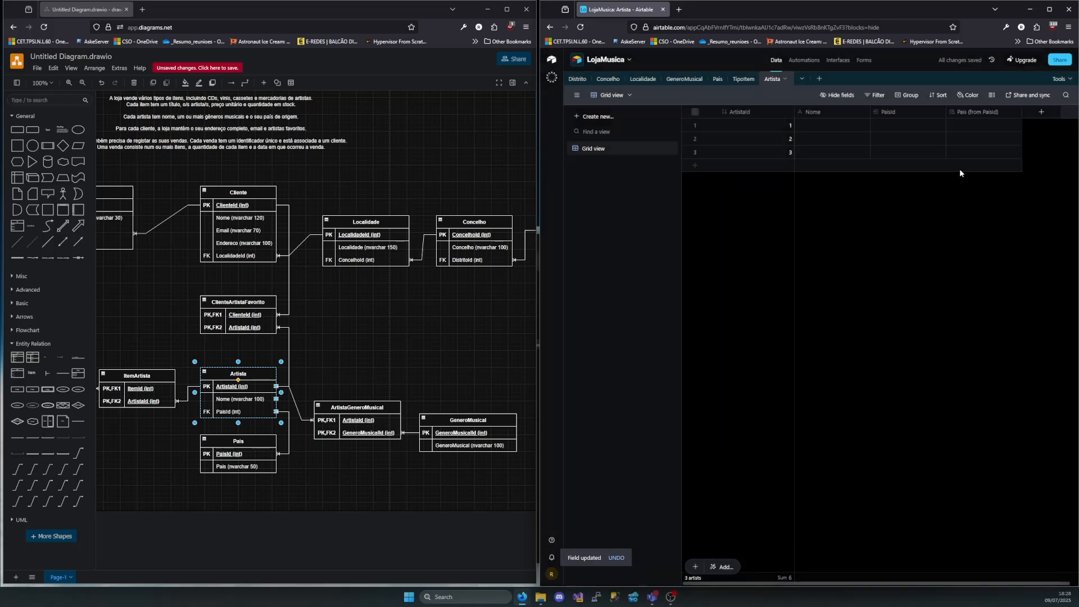
Link the PaisId of the first Artista record to Portugal and those of the second and third records to UK
double_click(819, 122)
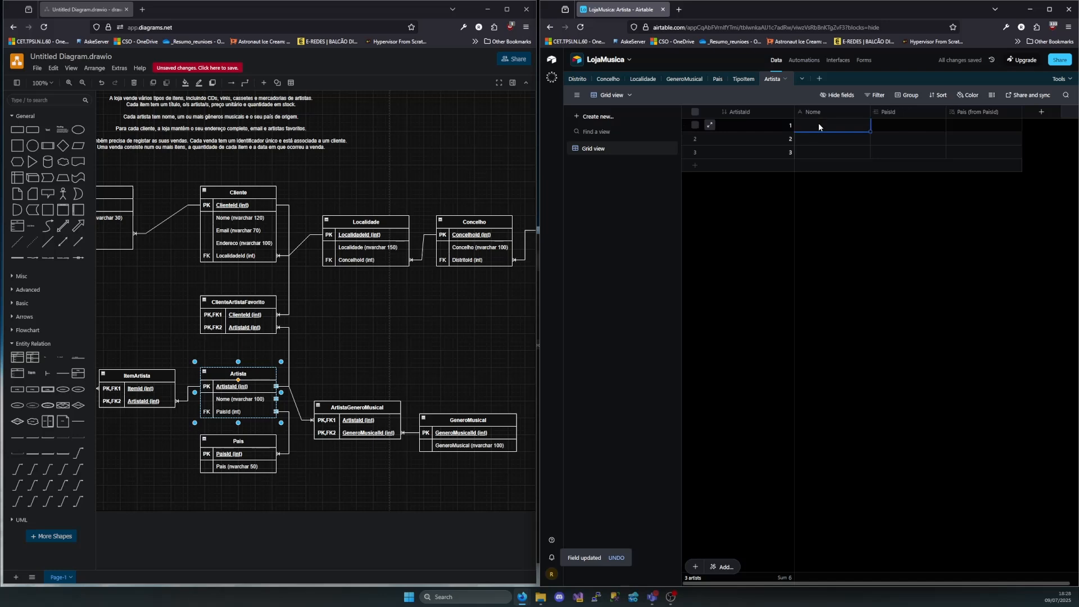
left_click(961, 128)
left_click(902, 125)
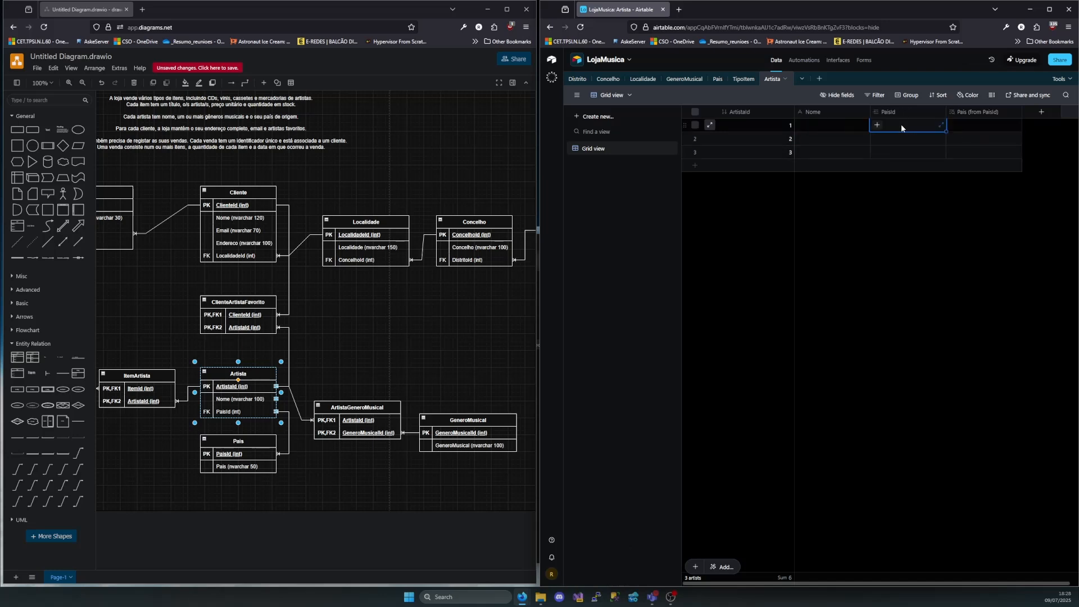
left_click(877, 125)
left_click(861, 178)
left_click(894, 139)
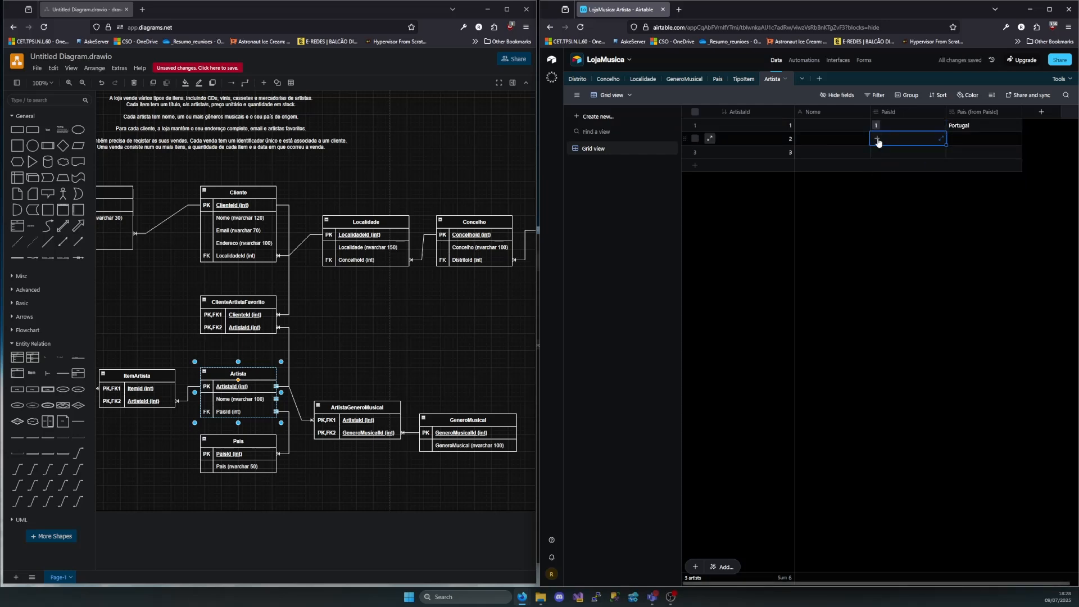
left_click(877, 138)
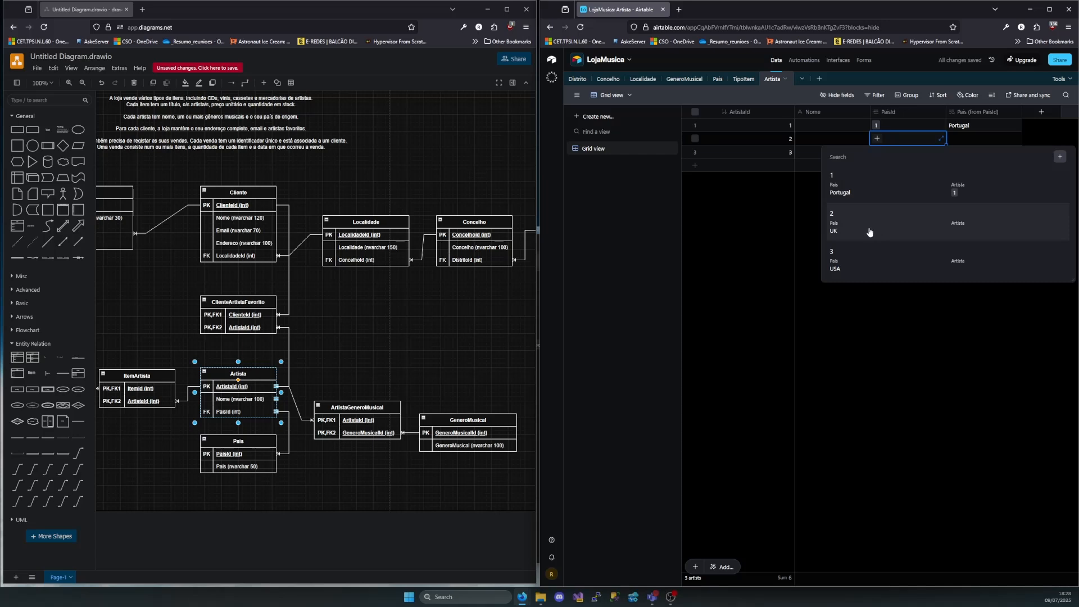
left_click(868, 230)
left_click(896, 151)
left_click(877, 152)
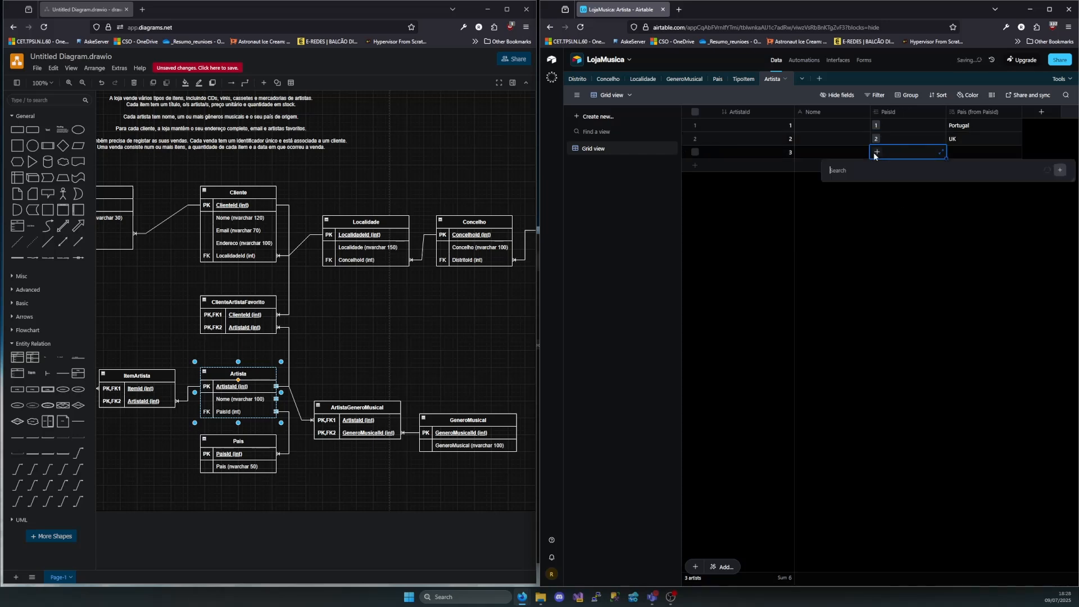
left_click(857, 249)
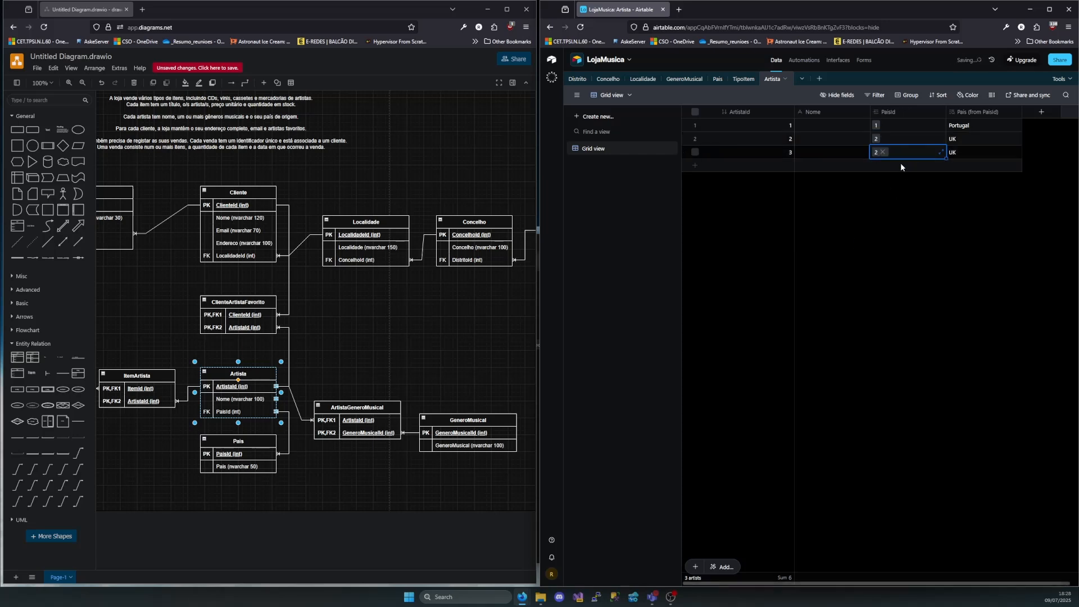
Add a fourth and a fifth record to the Artista table, both with PaisId linked to USA
left_click(697, 166)
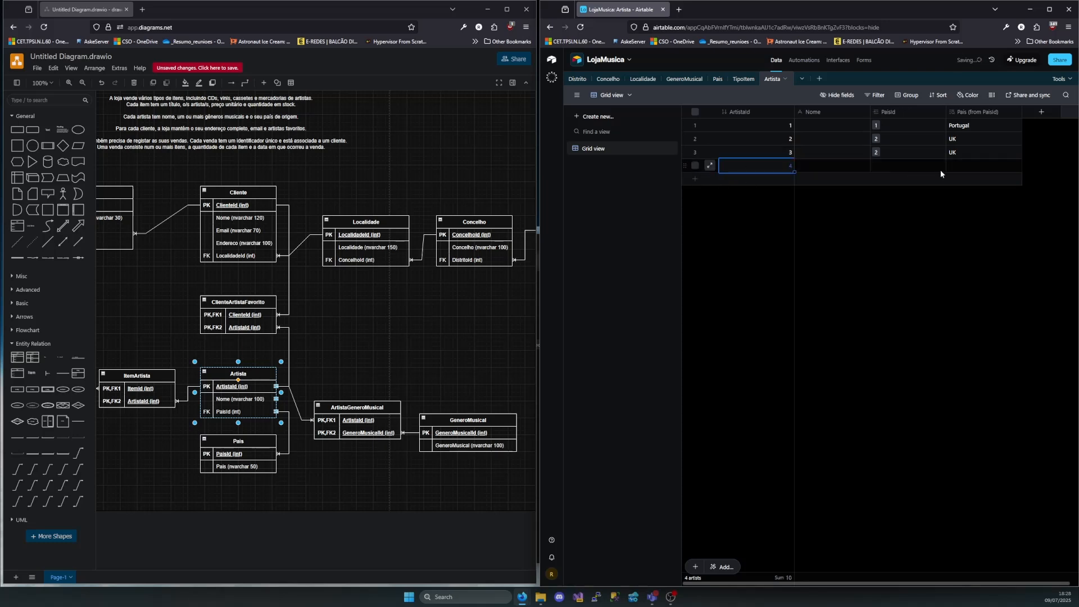
left_click(810, 167)
left_click(886, 165)
left_click(878, 165)
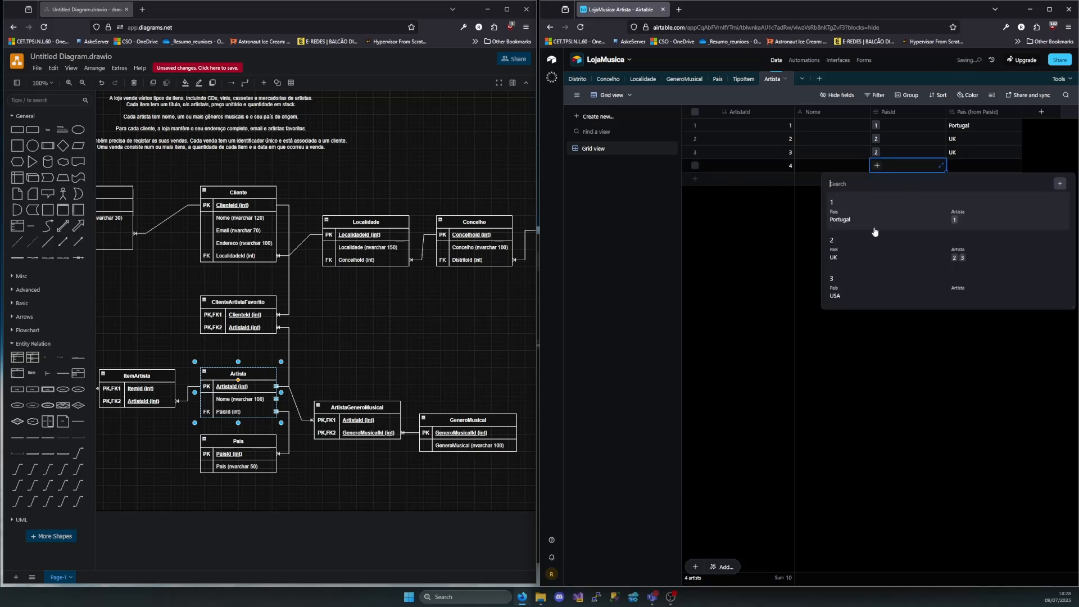
left_click(849, 289)
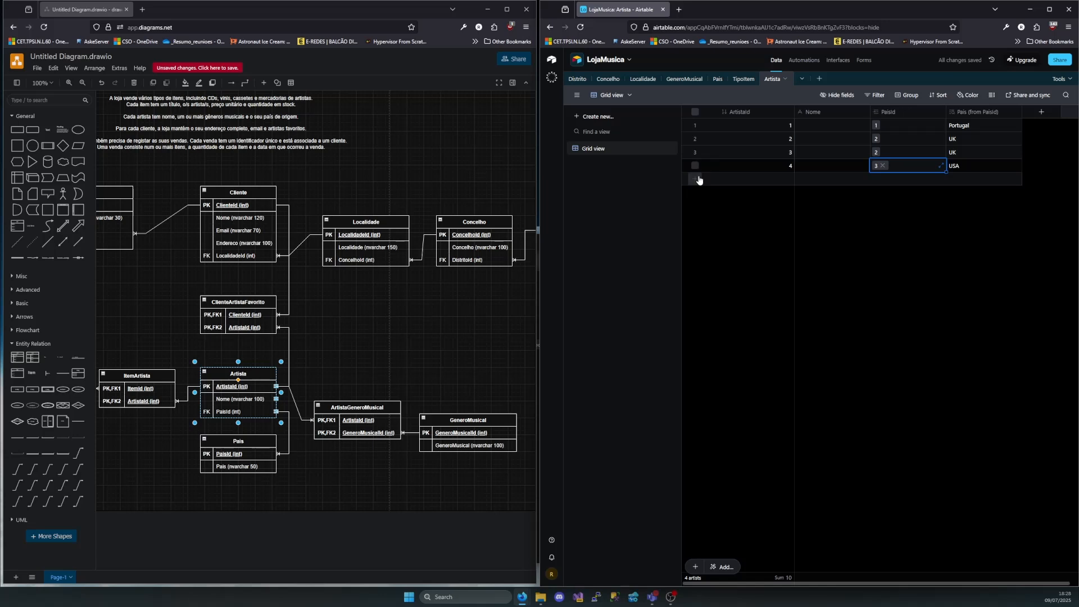
left_click(900, 180)
left_click(894, 179)
left_click(878, 179)
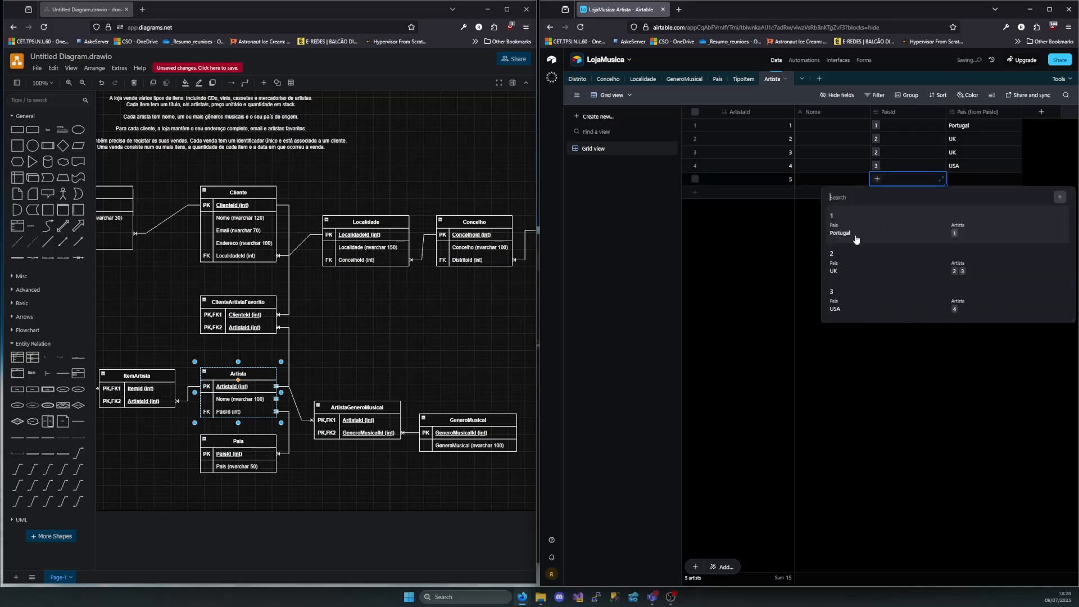
left_click(852, 303)
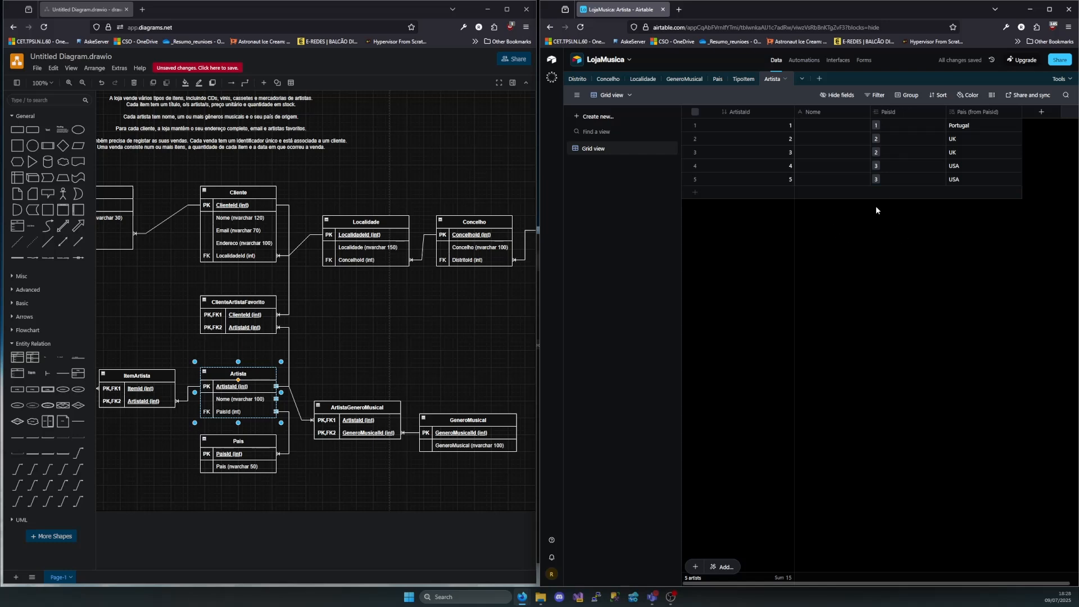
Enter Xutos & Pontapés as the Nome of the first Artista record
double_click(808, 125)
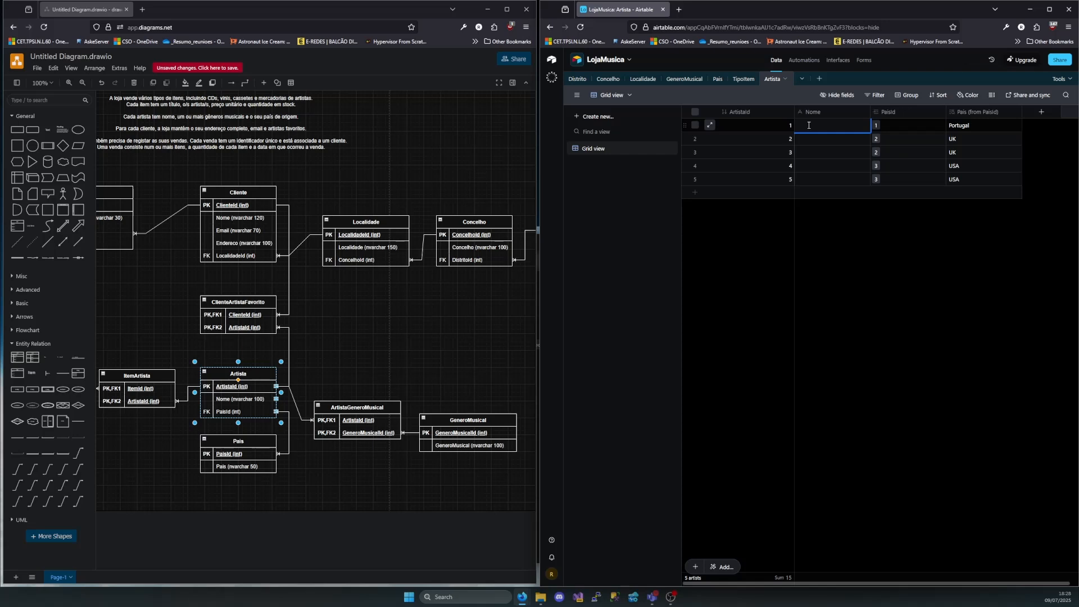
type("X")
key("BackSpace")
key("BackSpace")
key("BackSpace")
type("onta")
Fill in the Nome of the second Artista record as Pink Floyd and the third as Iron Maiden
double_click(806, 140)
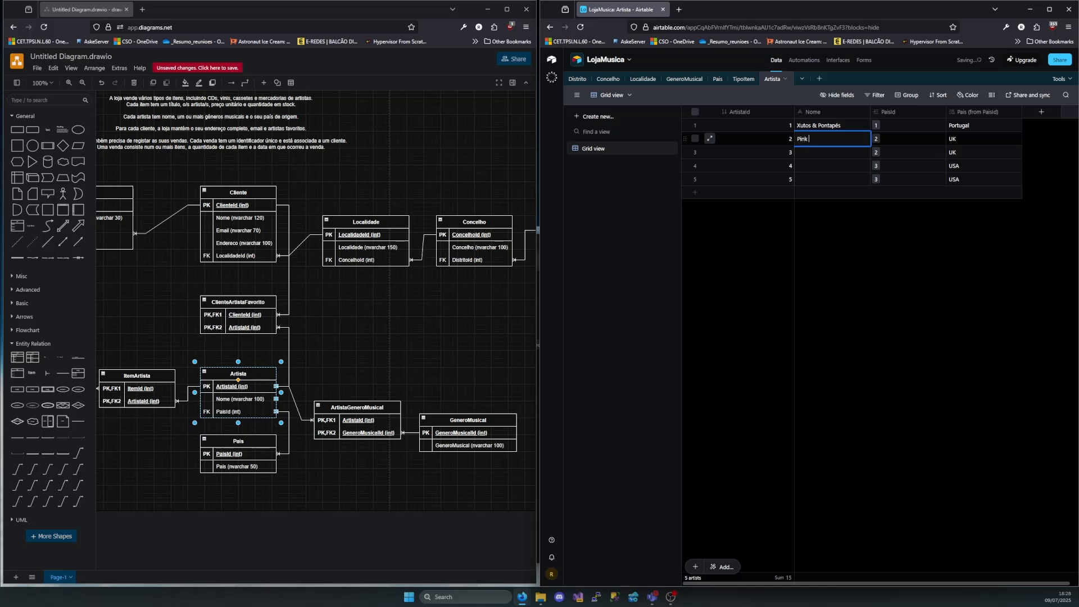
type("Pink Floyd")
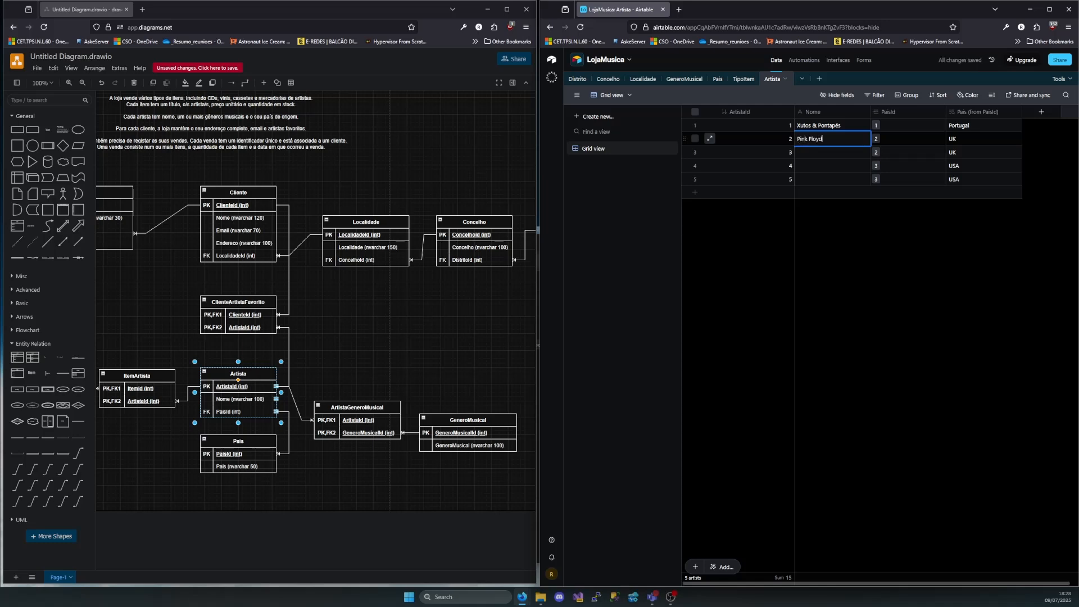
double_click(822, 155)
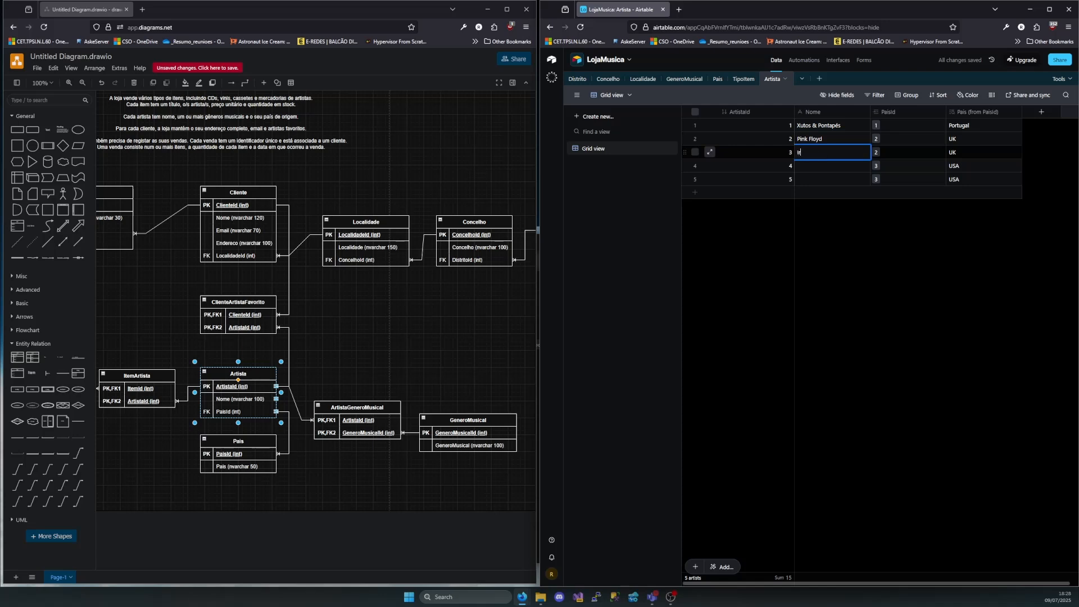
type("Iron Maiden")
Fill in the Nome of the fourth Artista record as Dream Theater and the fifth as Justin Timberlake
double_click(832, 168)
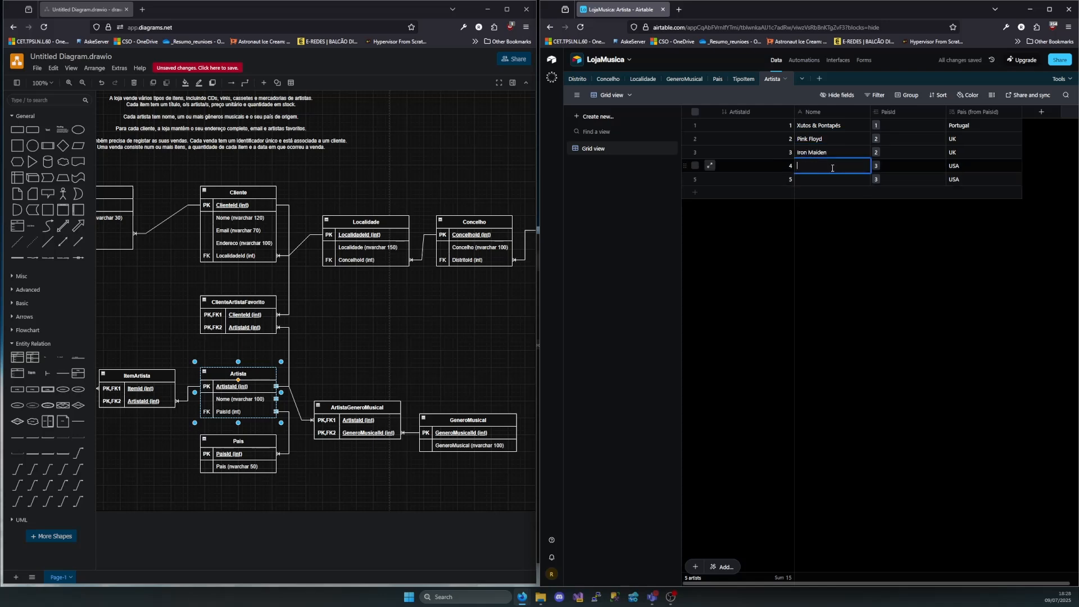
type("Dream Theater")
double_click(817, 177)
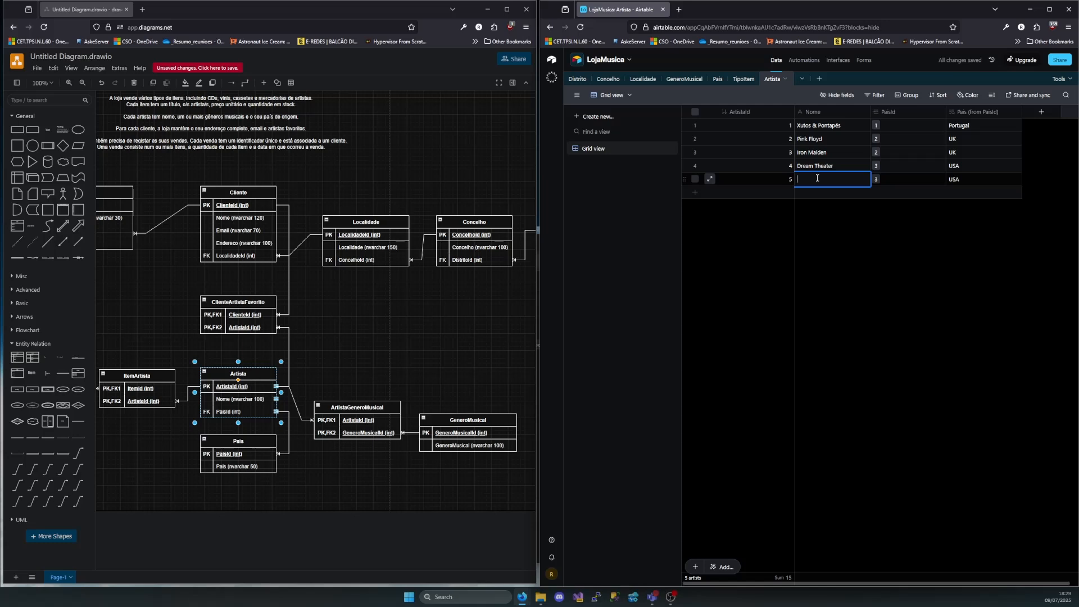
type("Justin Timberlake")
left_click(961, 257)
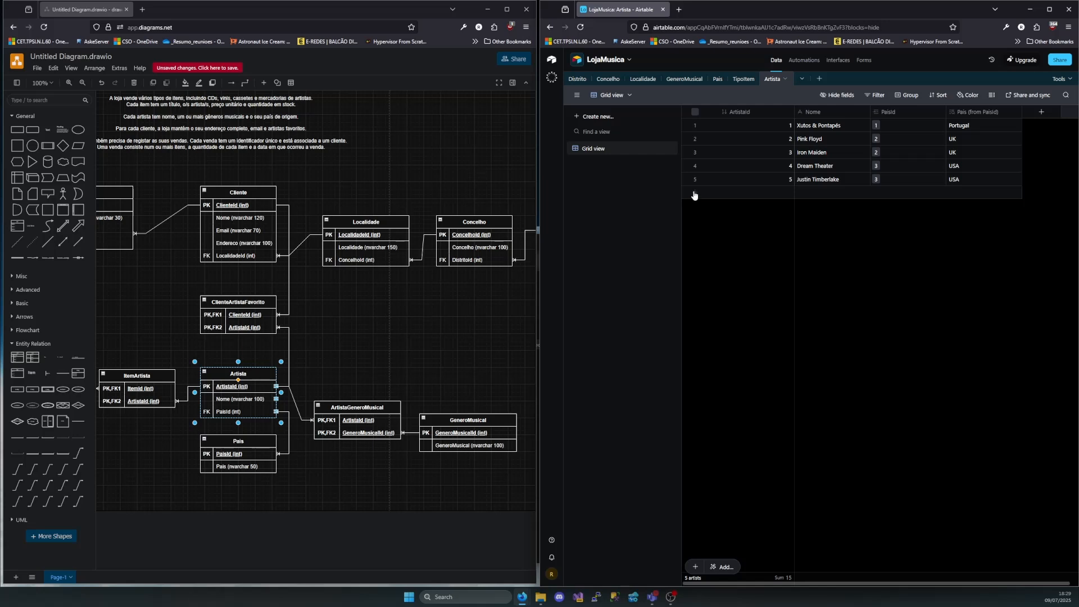
Check the GeneroMusical genres and add a sixth Artista record named Miles Davis with PaisId linked to USA
left_click(684, 80)
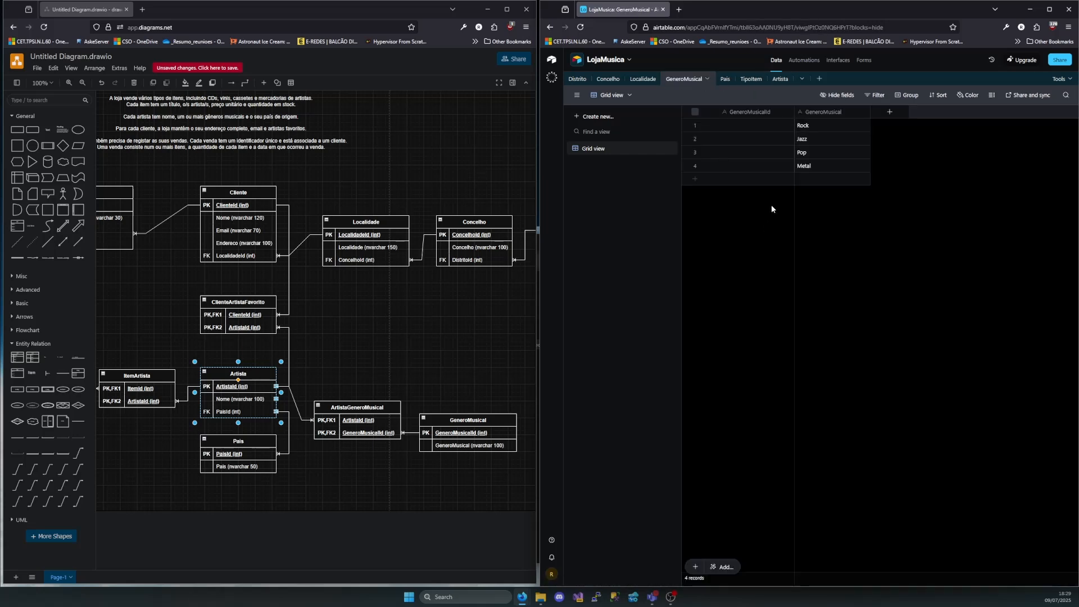
left_click(779, 78)
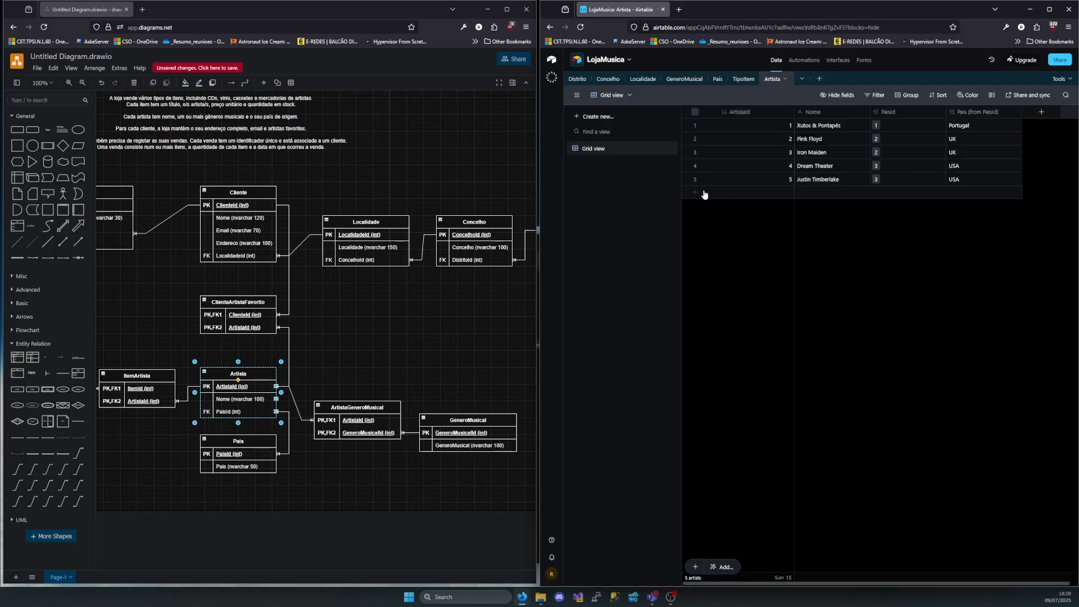
left_click(774, 194)
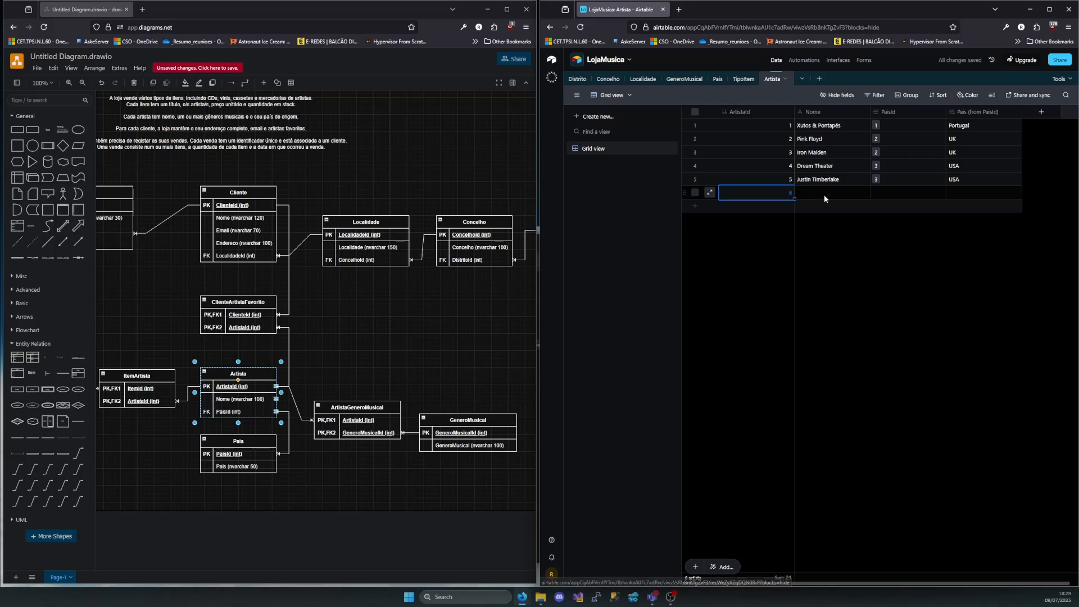
double_click(809, 195)
type("Miles Davids")
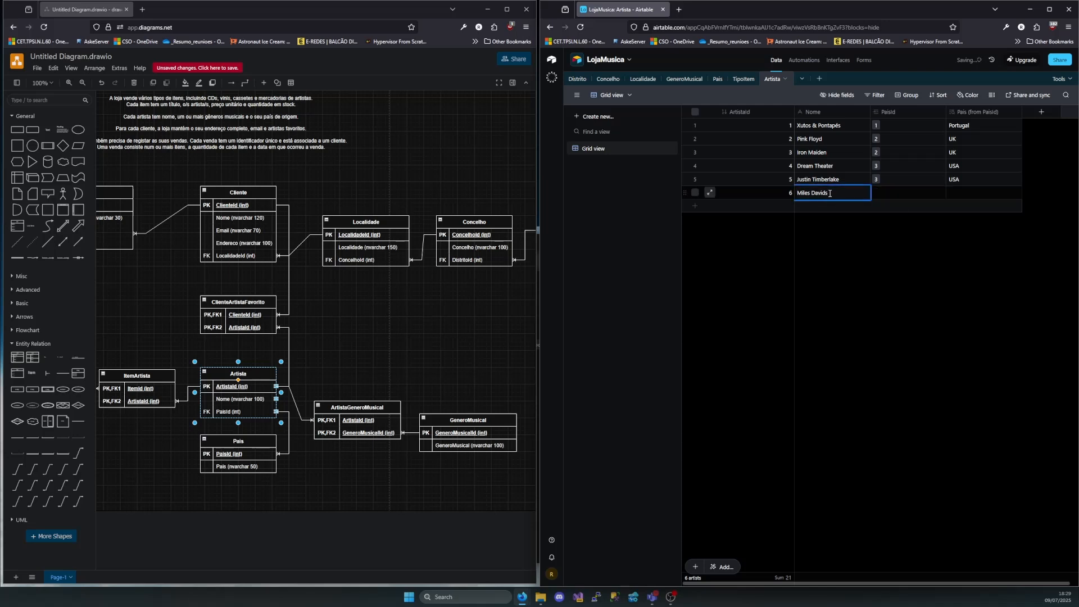
key("Left")
key("BackSpace")
left_click(891, 196)
left_click(875, 193)
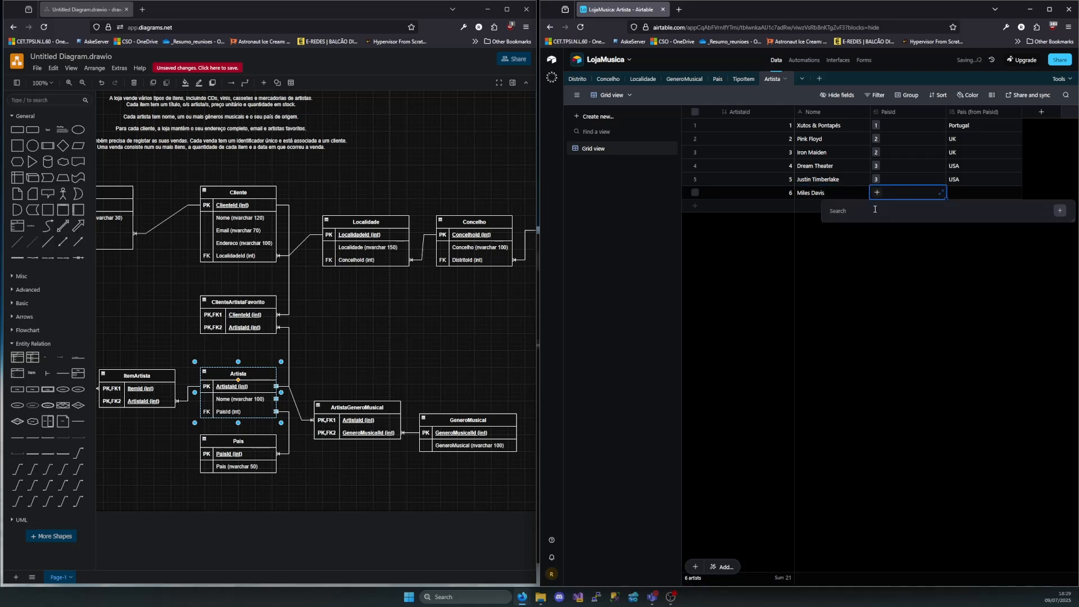
left_click(838, 316)
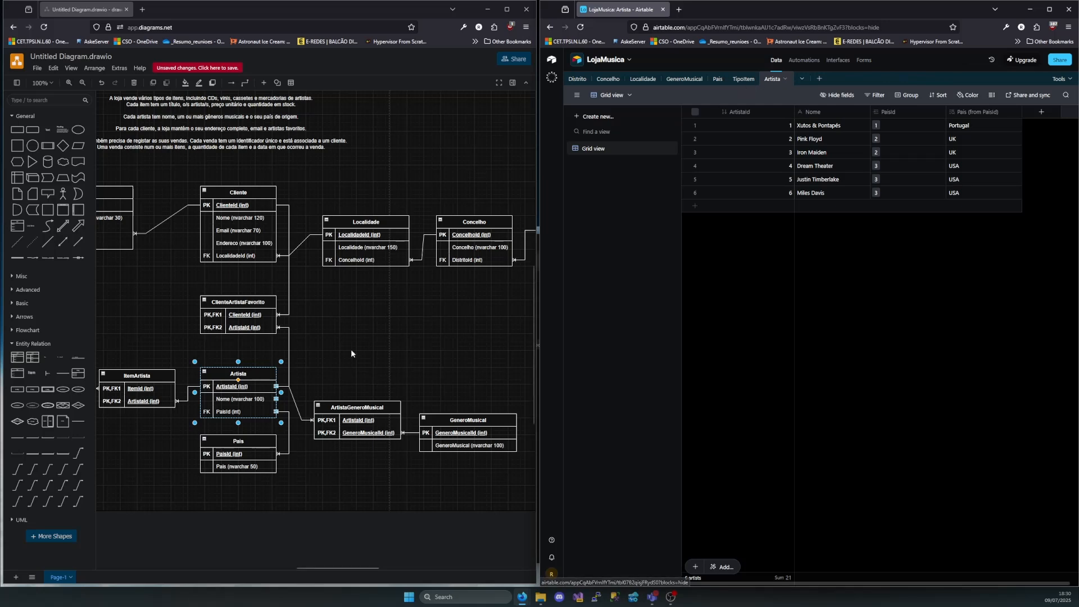
Locate the Item entity in the diagram and create a blank table named Item in the LojaMusica base
scroll(256, 373, "left", 2)
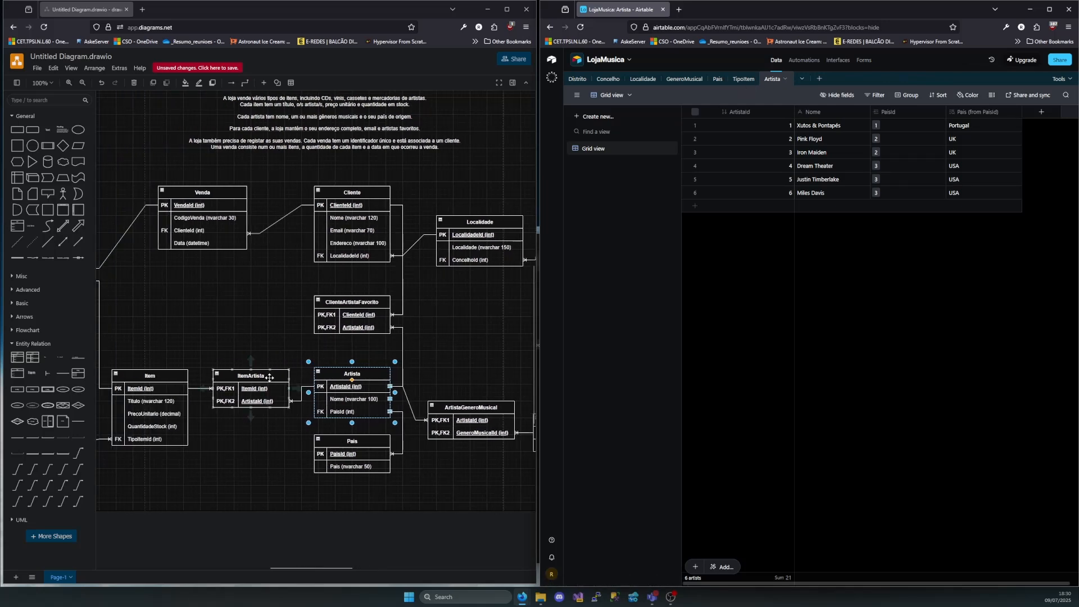
left_click_drag(194, 340, 108, 459)
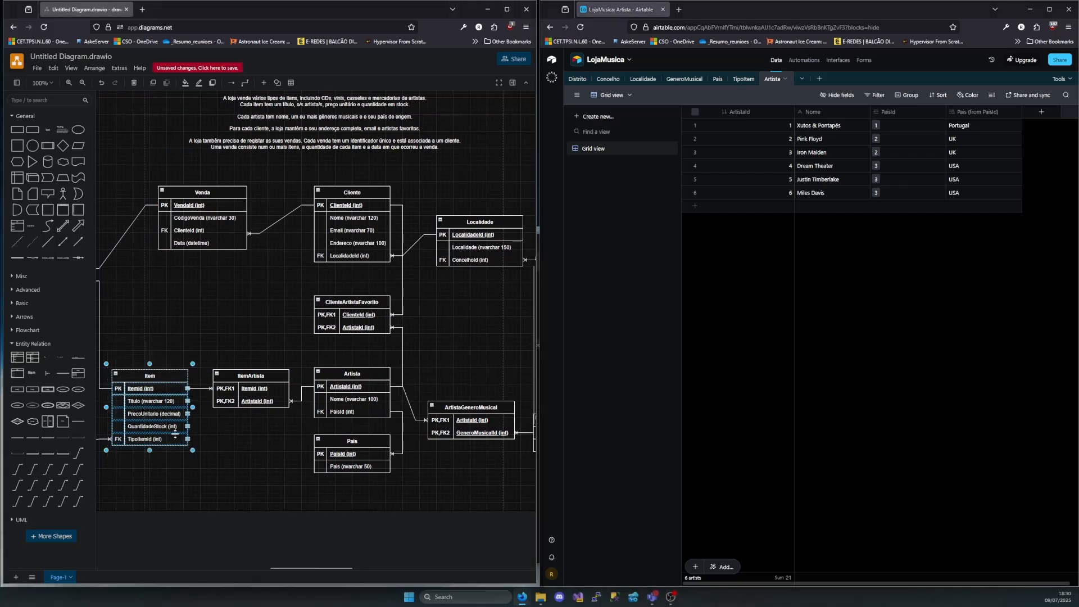
left_click(819, 79)
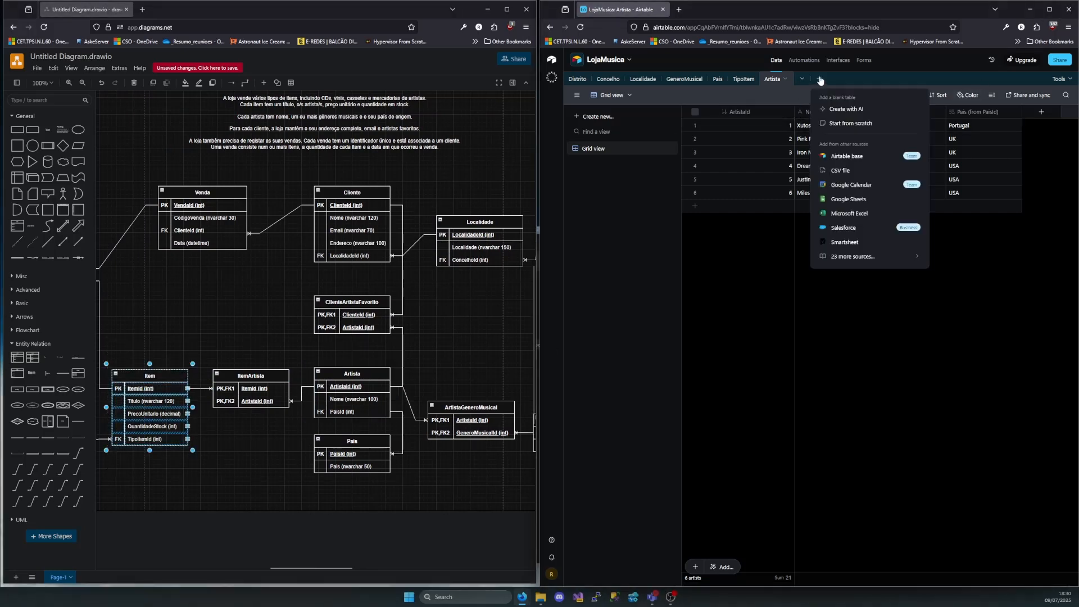
left_click(840, 127)
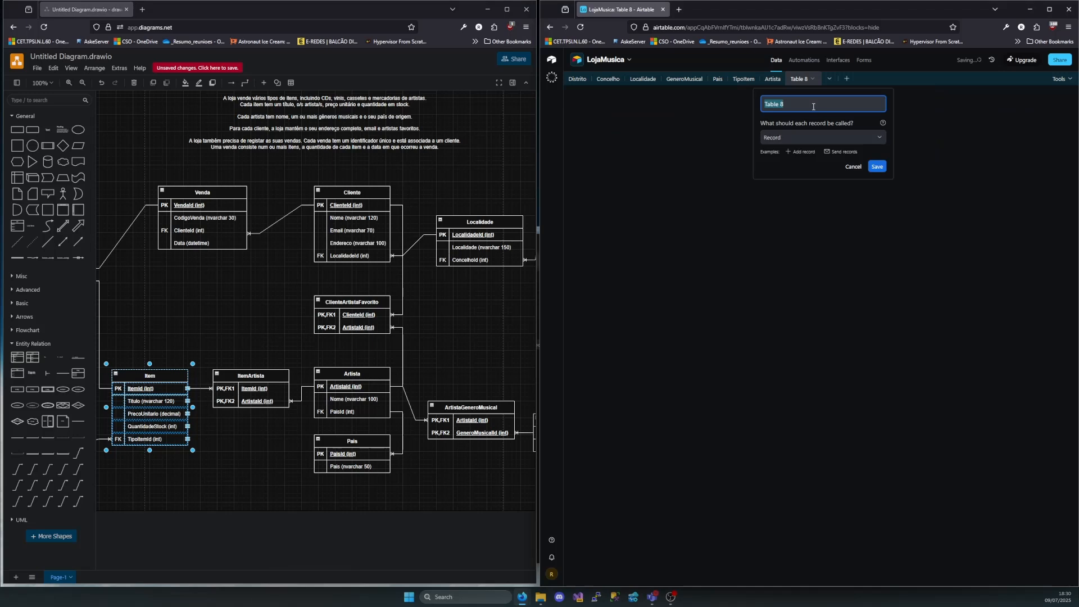
type("Item")
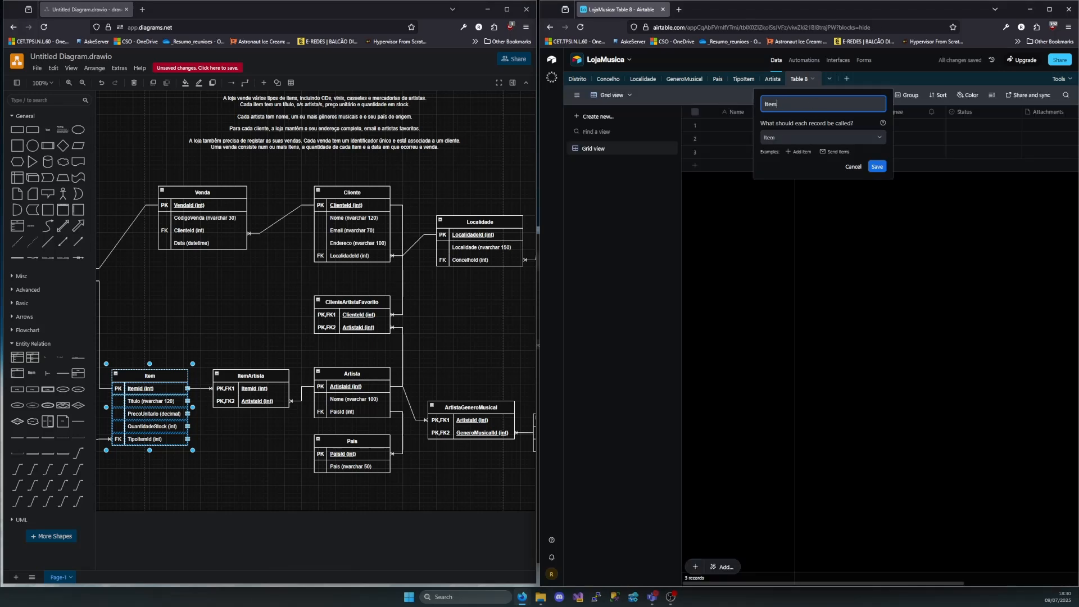
left_click(876, 169)
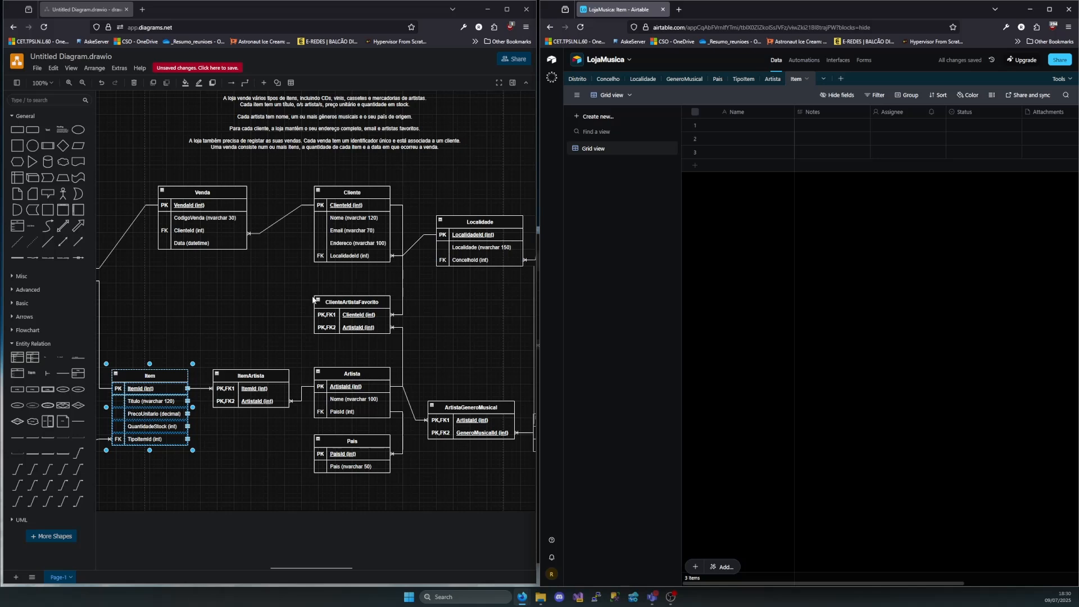
Review the Item entity's attributes in the diagram and delete the Attachment Summary field from the Item table
scroll(327, 360, "left", 3)
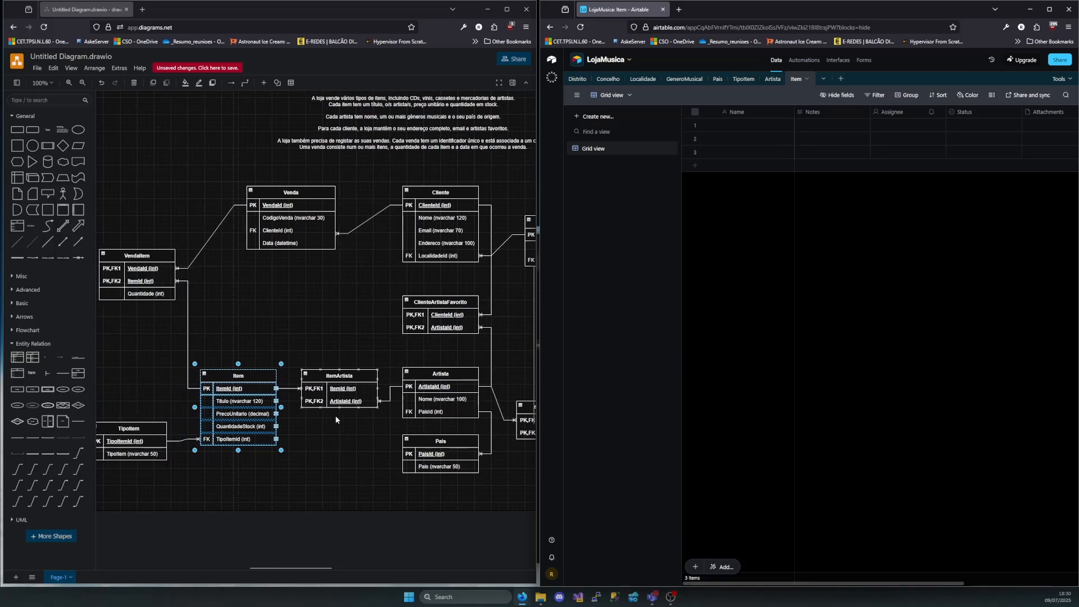
left_click(252, 388)
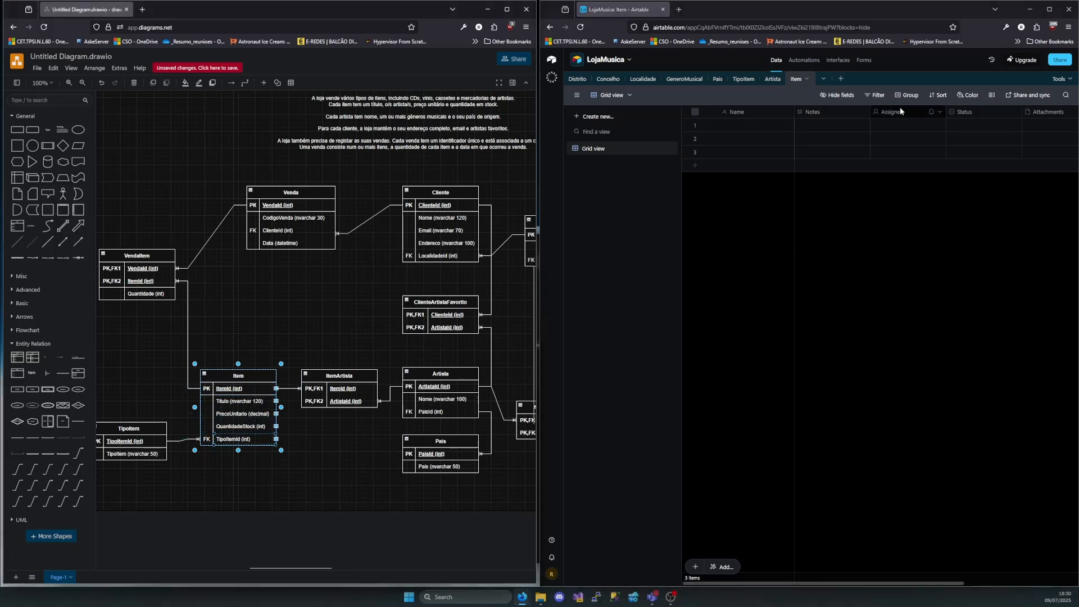
scroll(1017, 116, "right", 3)
right_click(975, 112)
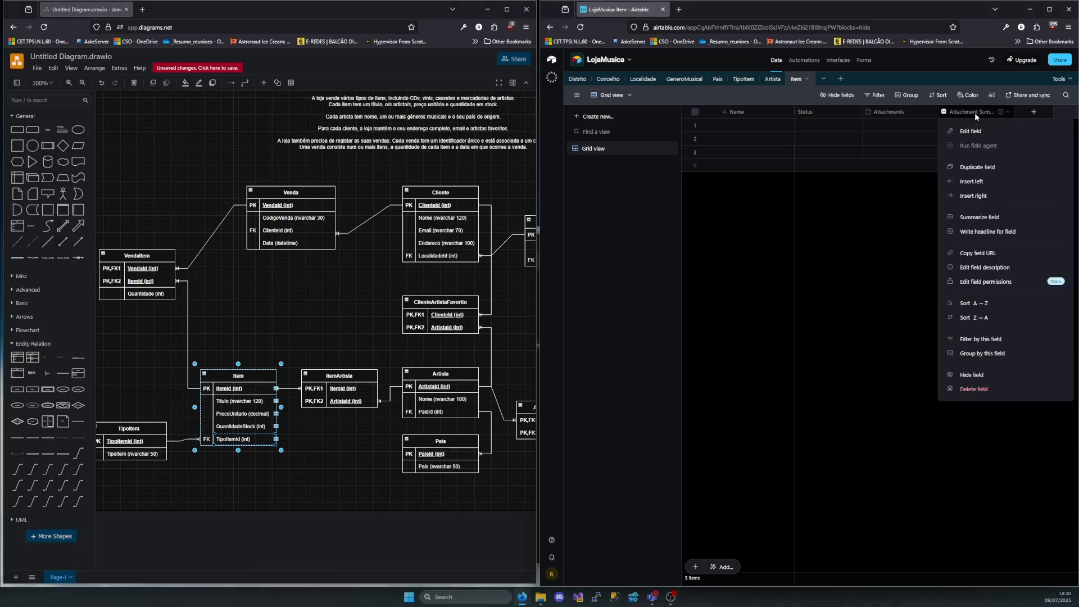
left_click(987, 390)
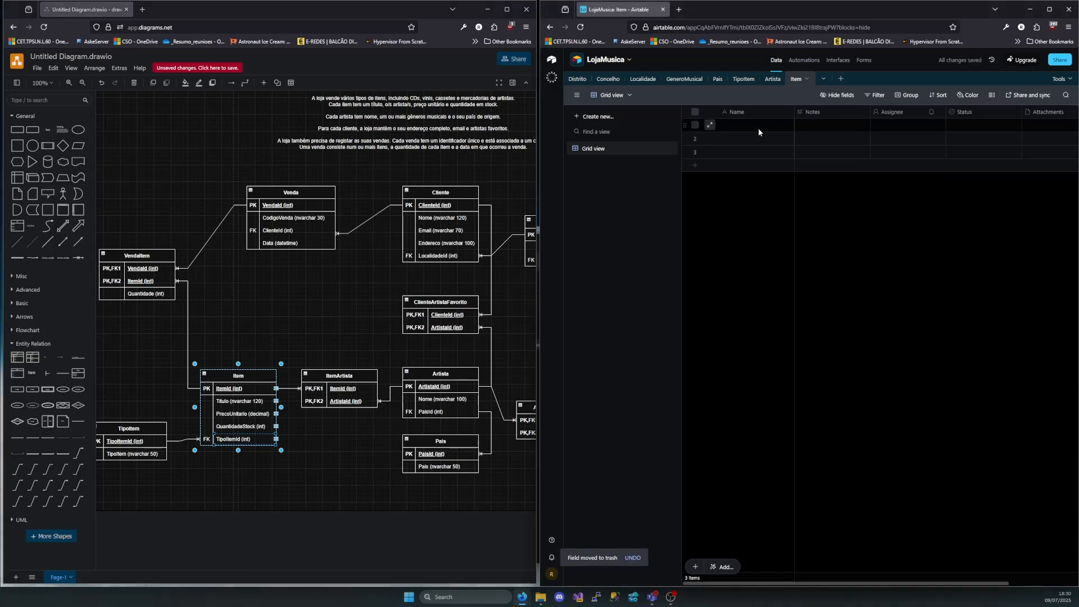
Rename the primary Name field of the Item table as ItemId and change its type to Autonumber
double_click(749, 113)
type("Itemid")
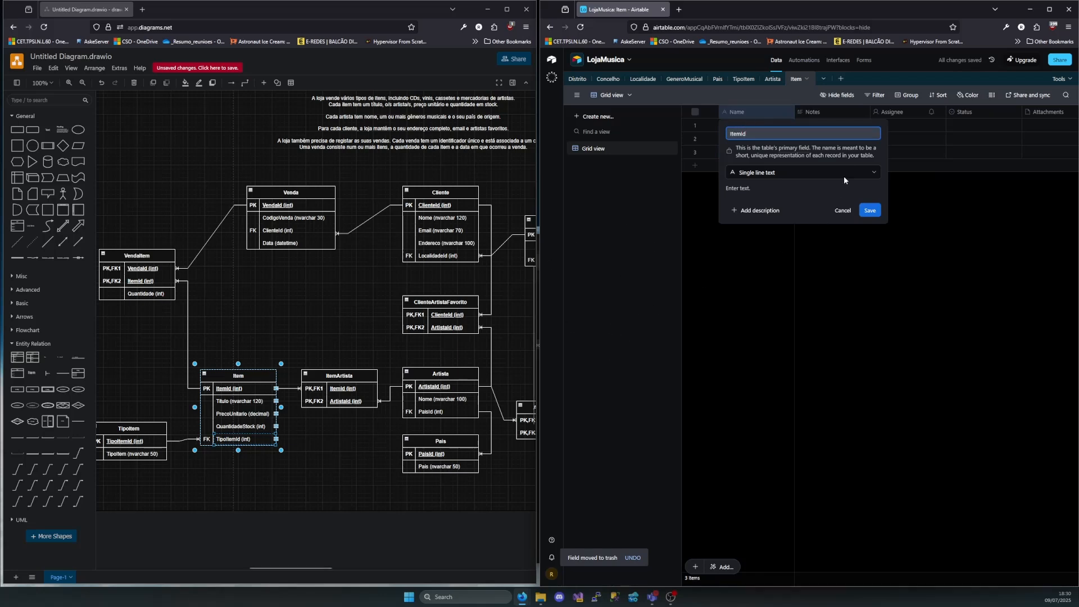
left_click(792, 174)
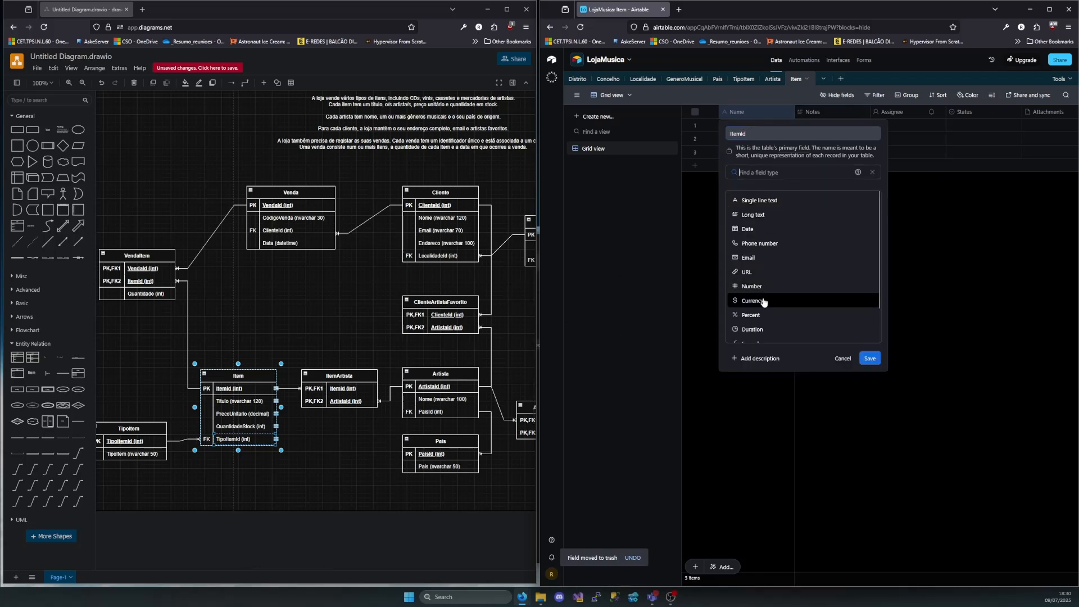
scroll(763, 303, "down", 3)
left_click(759, 320)
left_click(872, 219)
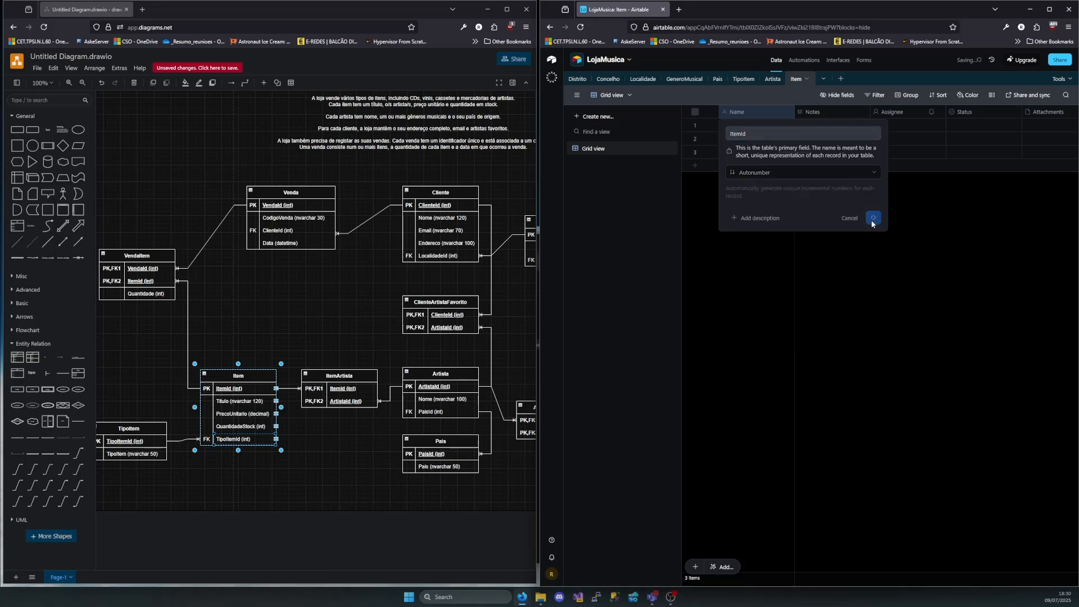
Rename the Notes field of the Item table as Titulo and change its type to Single line text
double_click(814, 113)
type("Tituç")
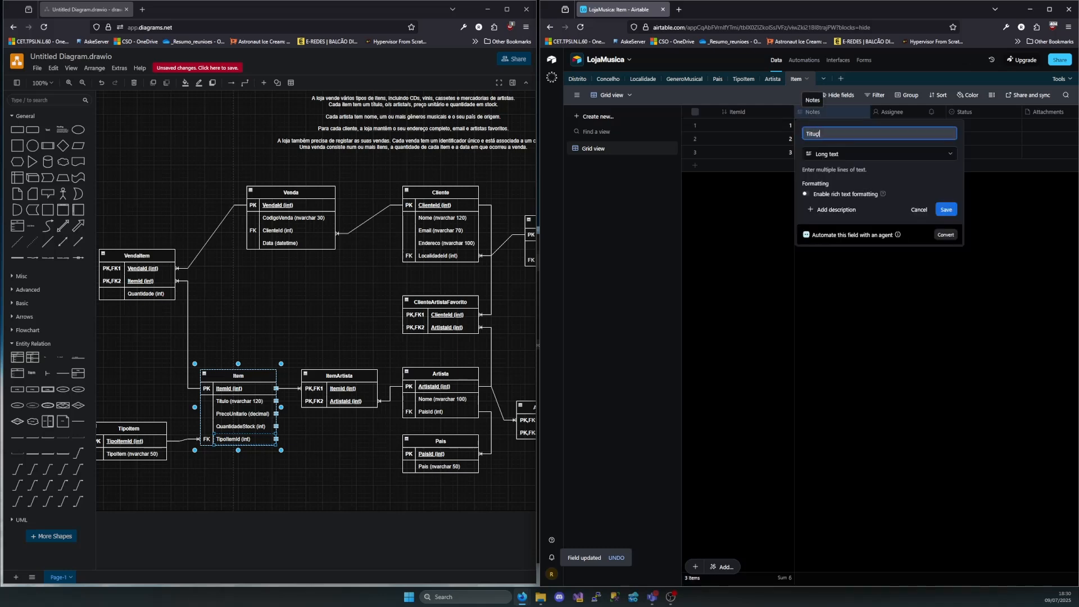
left_click(838, 153)
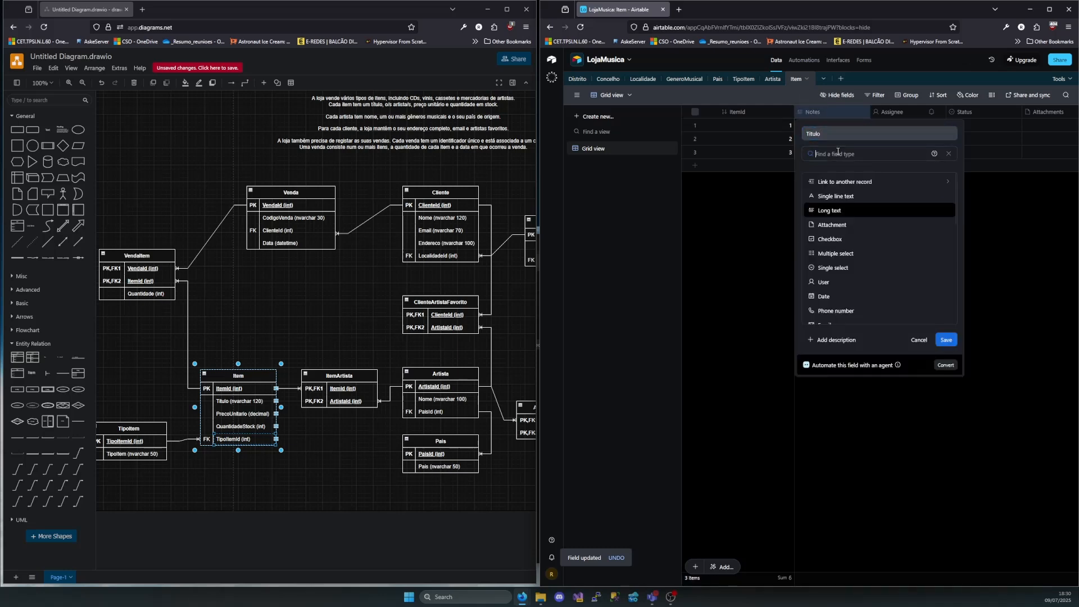
left_click(837, 196)
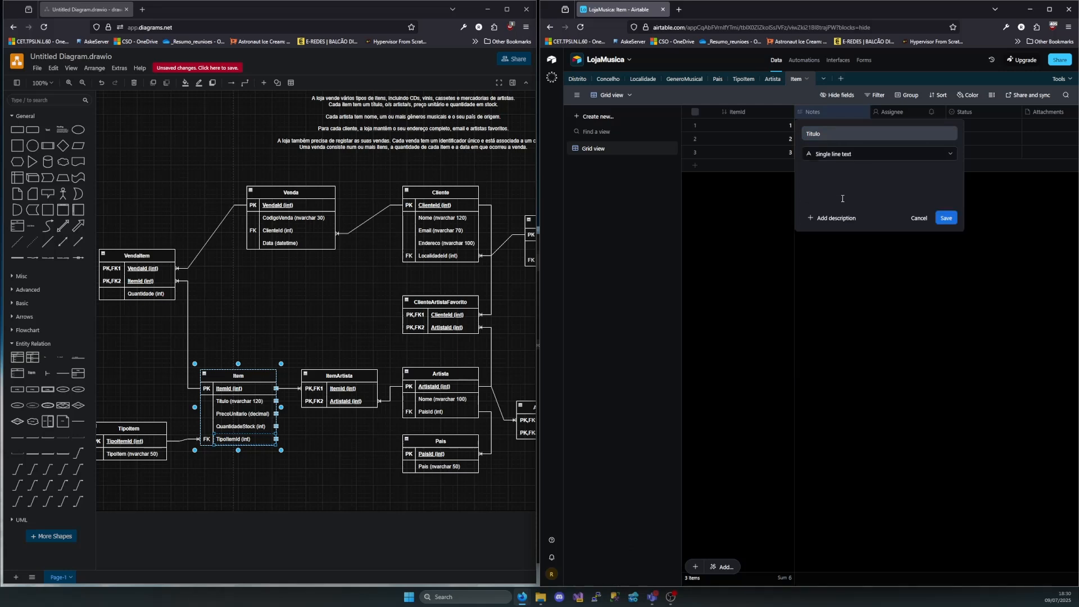
left_click(943, 218)
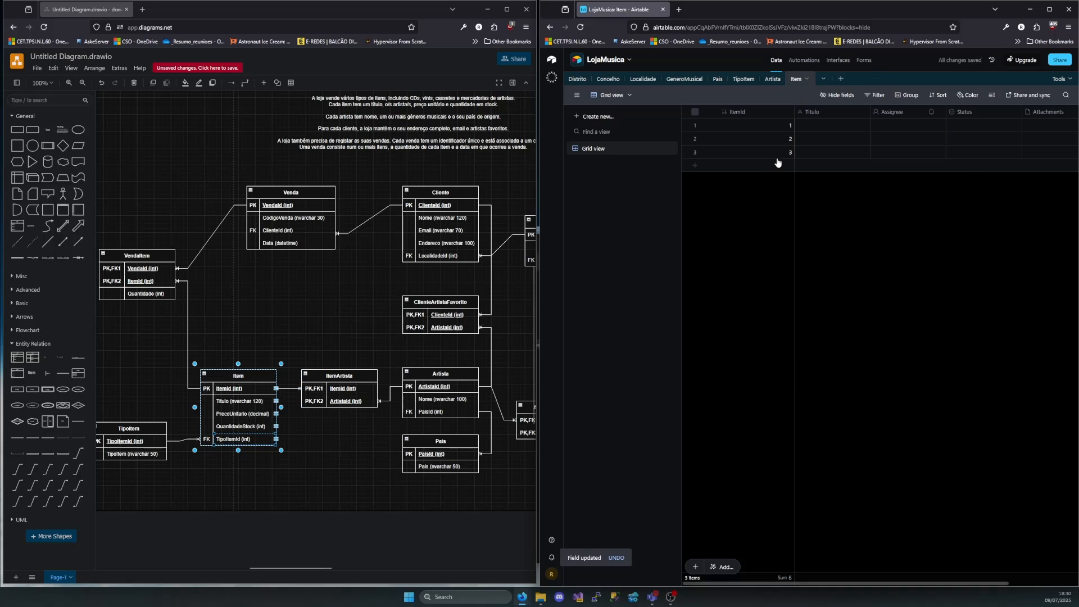
Rename the Assignee field of the Item table as PrecoUnitario and change its type to Currency
double_click(888, 110)
type("PrecoUnitario")
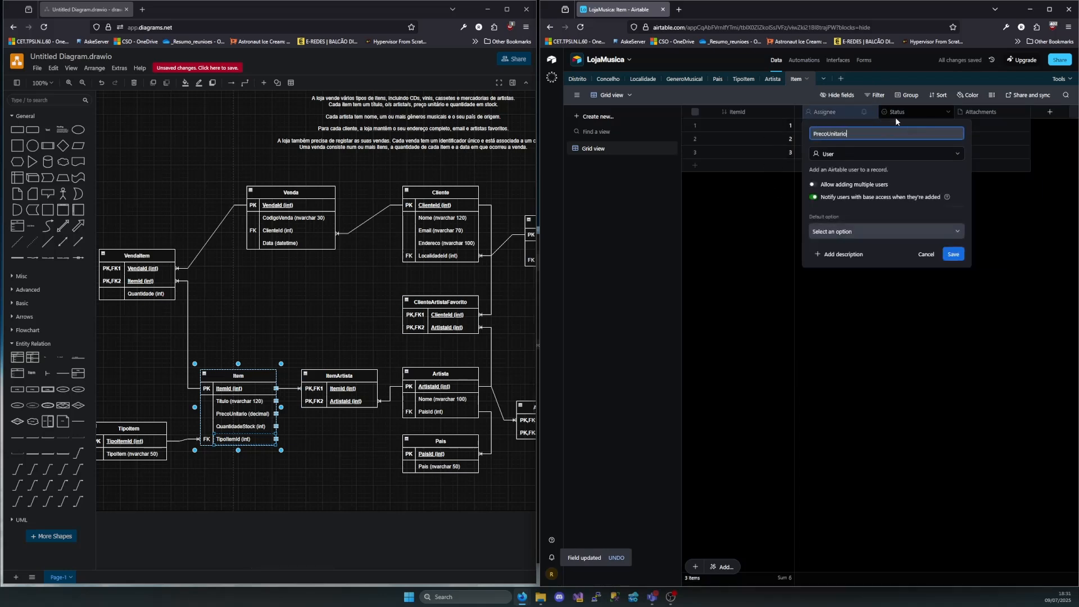
left_click(877, 153)
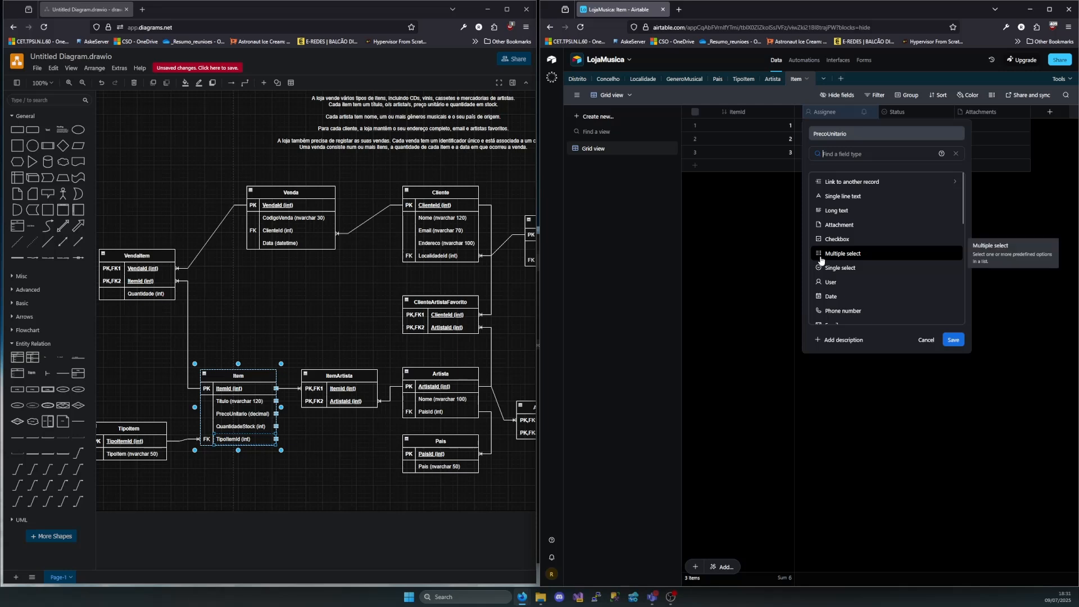
scroll(821, 261, "down", 2)
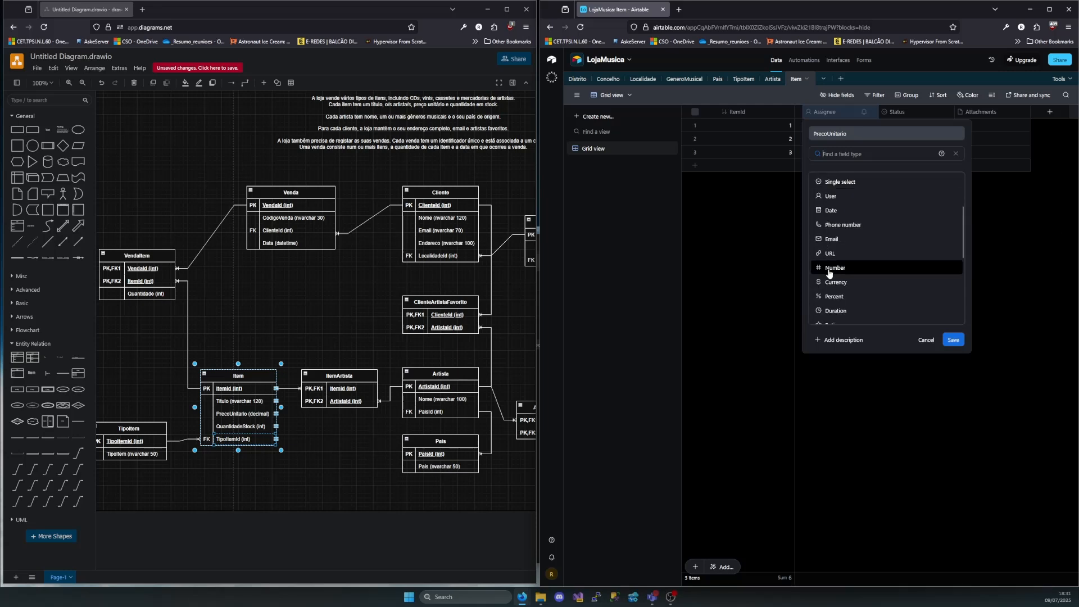
left_click(849, 274)
left_click(864, 150)
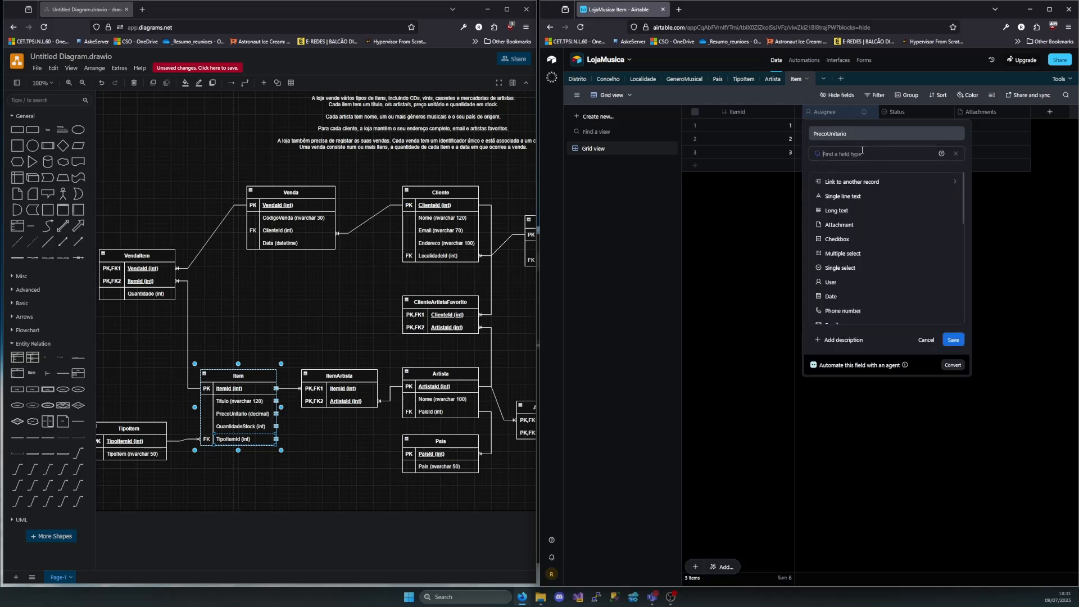
scroll(846, 282, "down", 3)
scroll(846, 298, "down", 3)
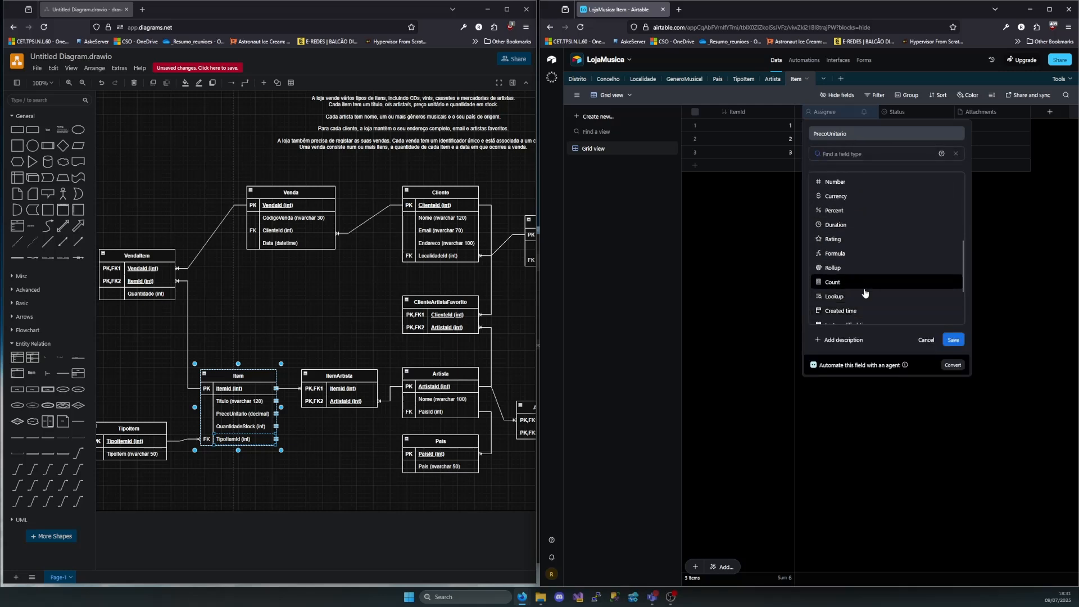
scroll(846, 235, "up", 3)
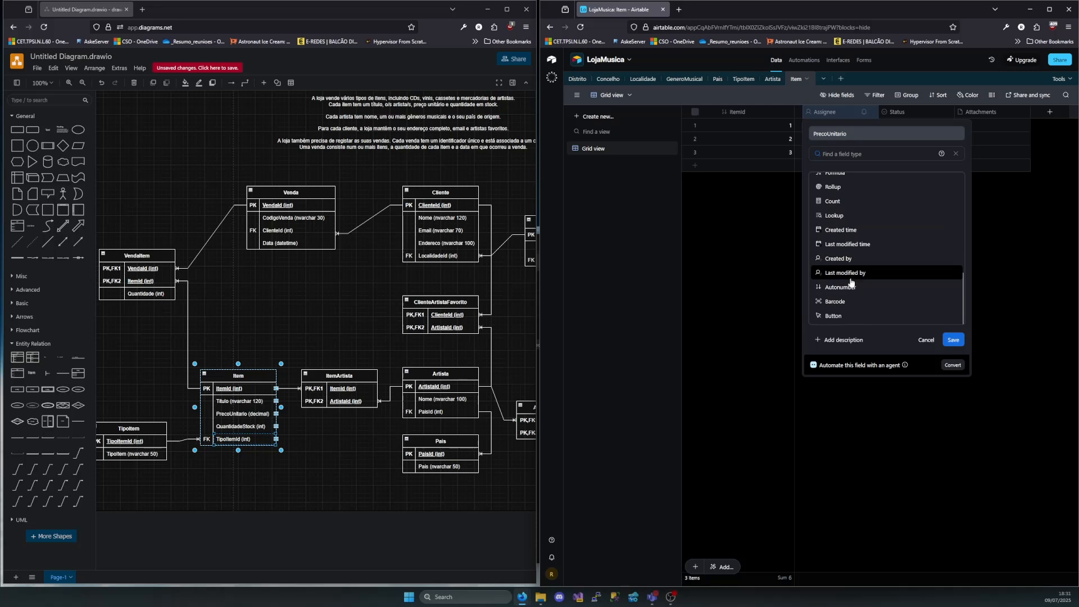
left_click(848, 239)
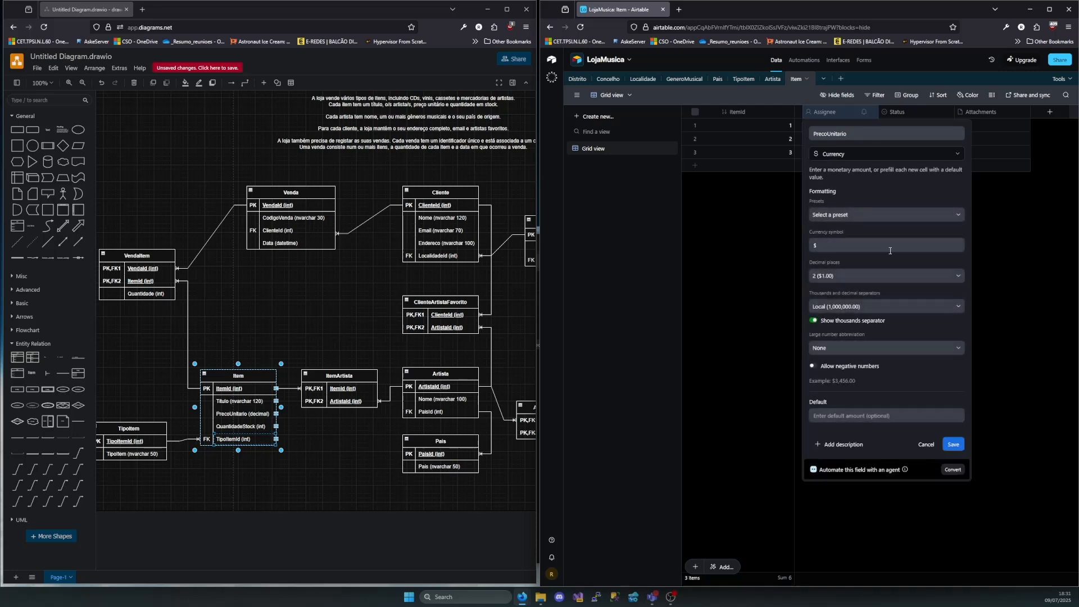
Set the PrecoUnitario currency symbol to € with Local thousands and decimal separators, and save the field
left_click(883, 242)
key("BackSpace")
type("€")
left_click(839, 307)
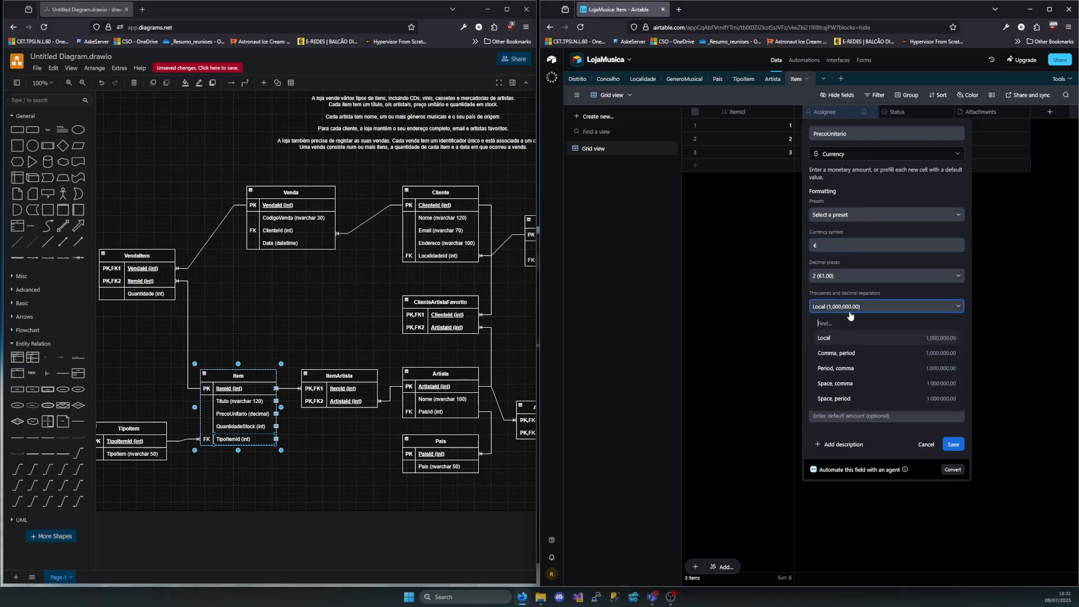
left_click(837, 339)
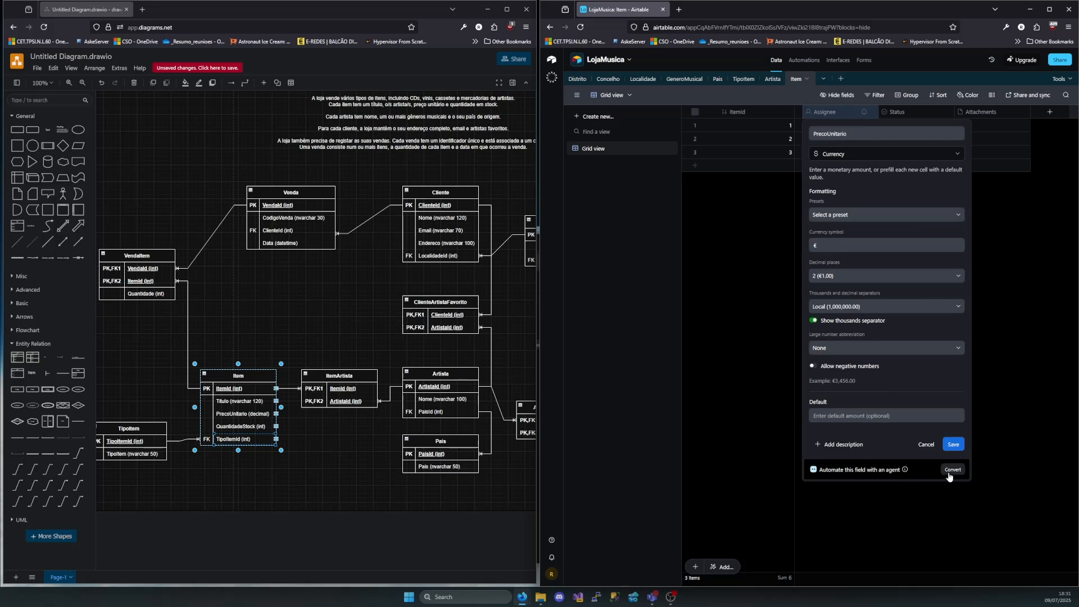
left_click(956, 445)
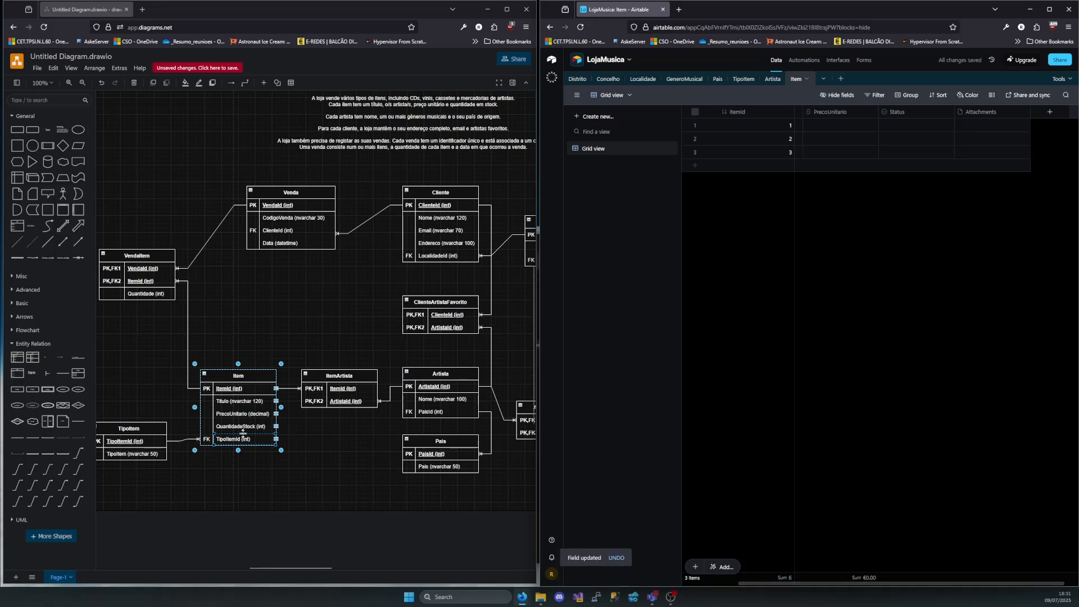
Rename the Status field of the Item table as QuantidadeStock and change its type to Number
double_click(898, 113)
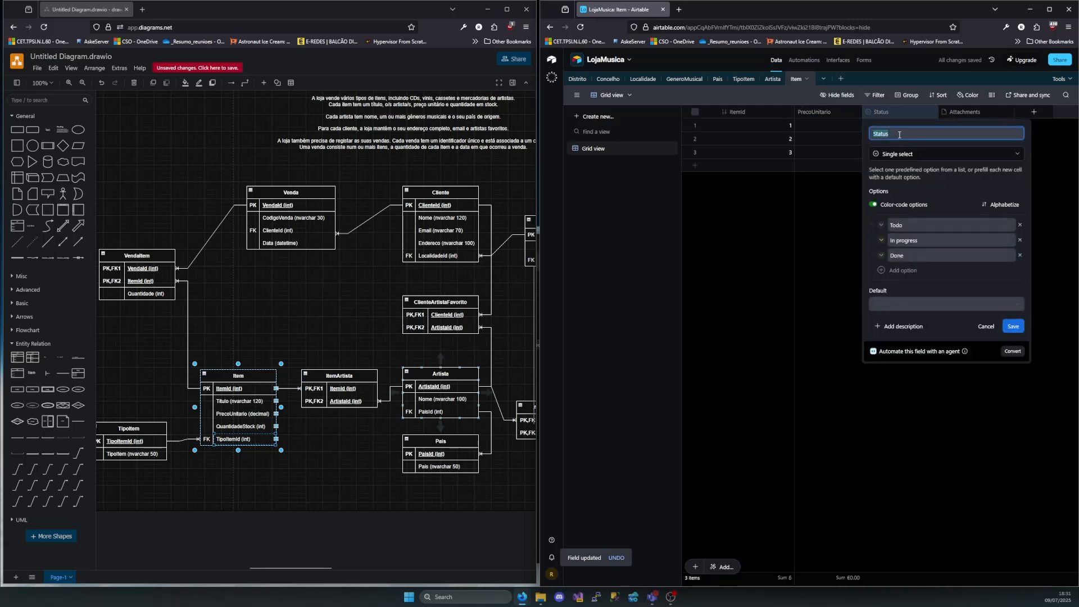
type("QuantidadeSt")
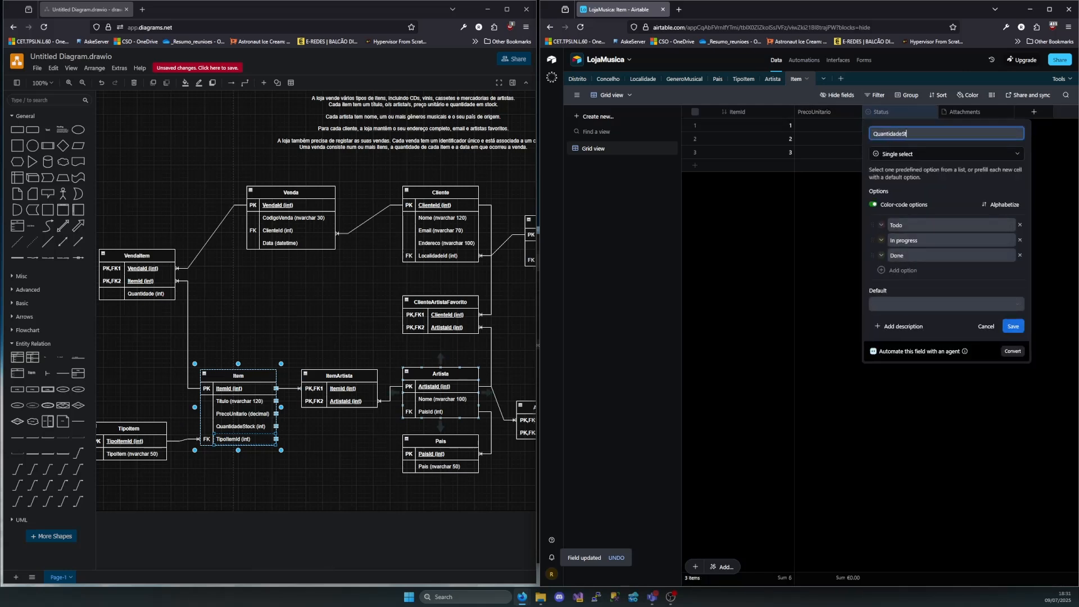
type("ock")
left_click(931, 154)
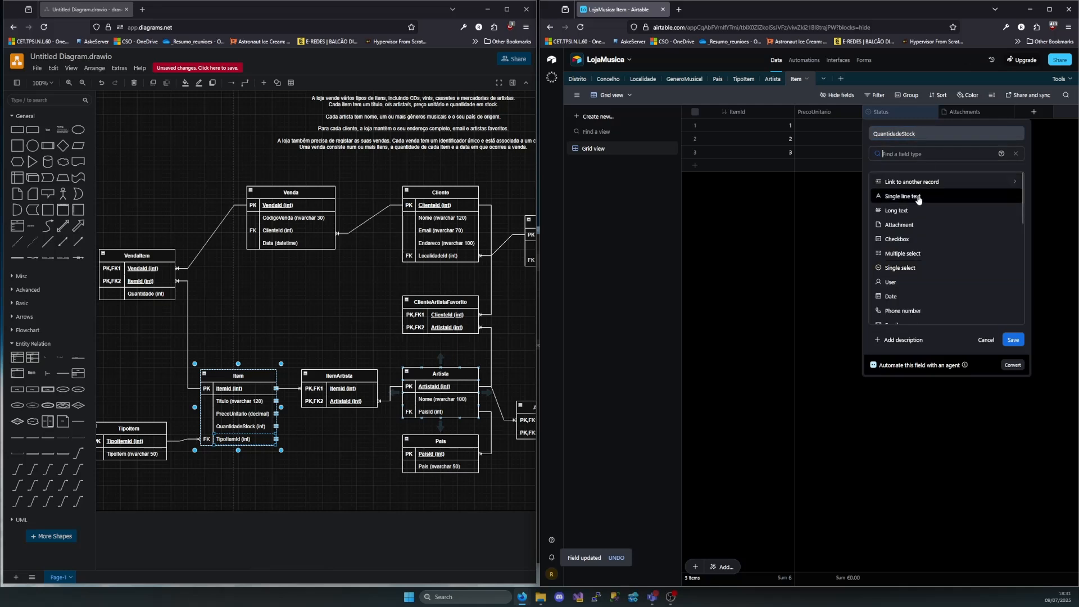
scroll(912, 237, "down", 2)
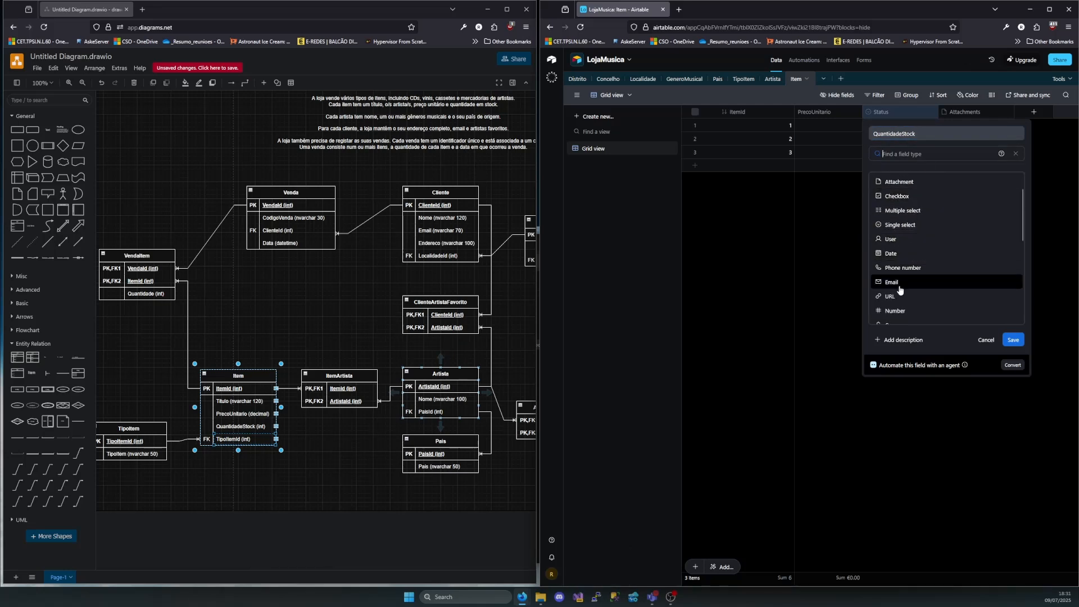
scroll(899, 284, "down", 3)
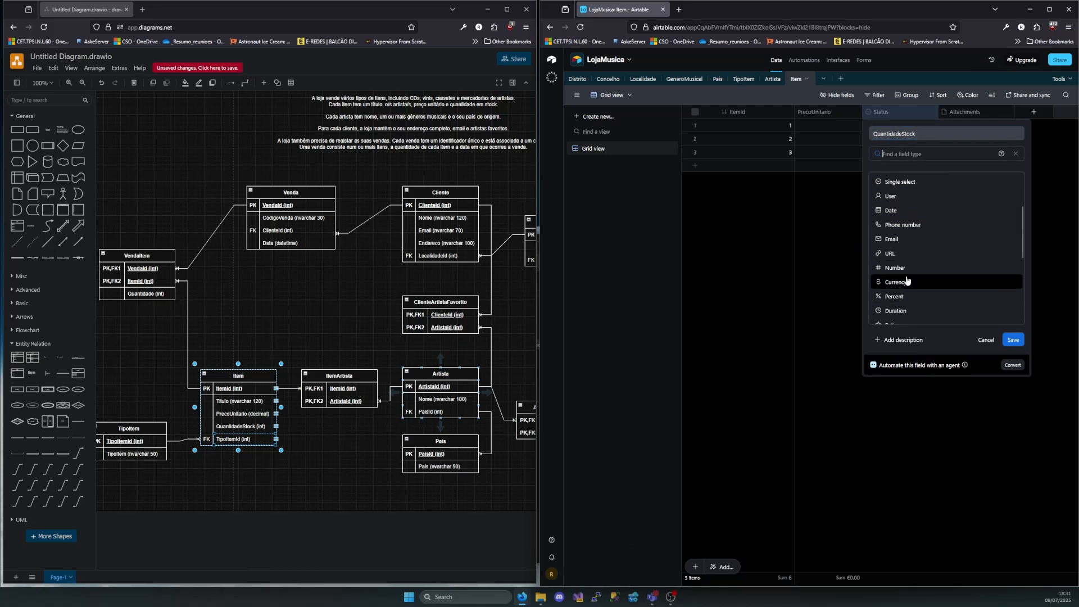
left_click(903, 270)
Format QuantidadeStock with 0 decimal places, allow negative numbers, and save the field
left_click(902, 243)
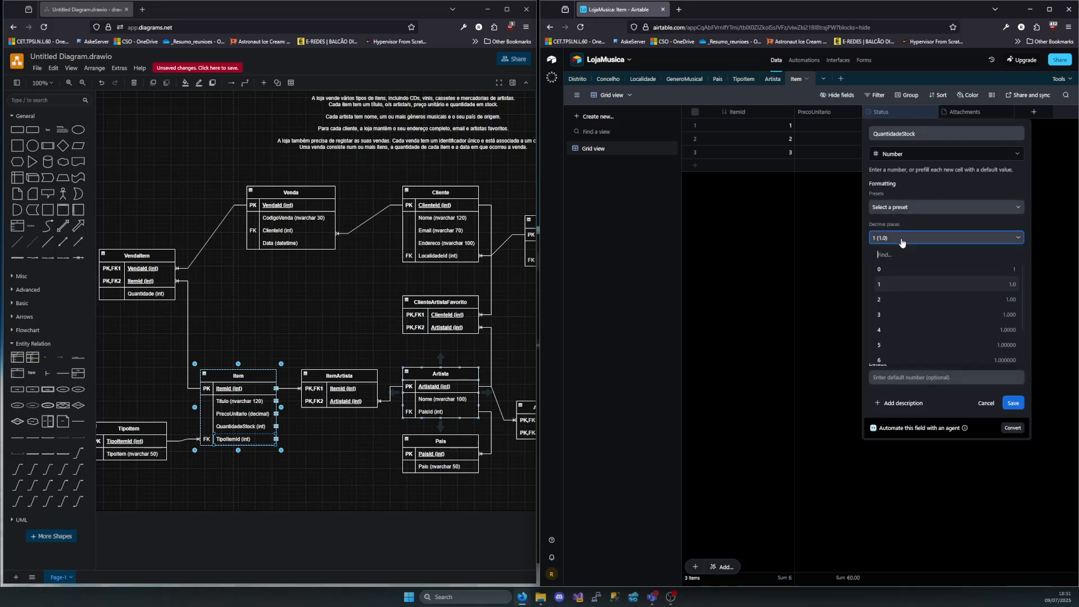
left_click(887, 270)
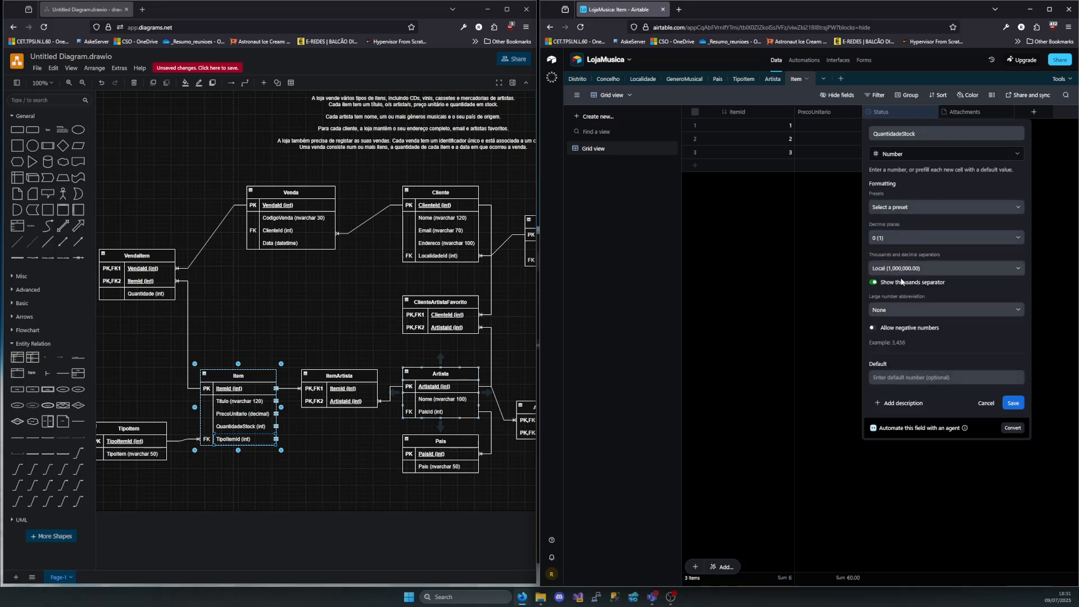
left_click(874, 327)
left_click(1012, 403)
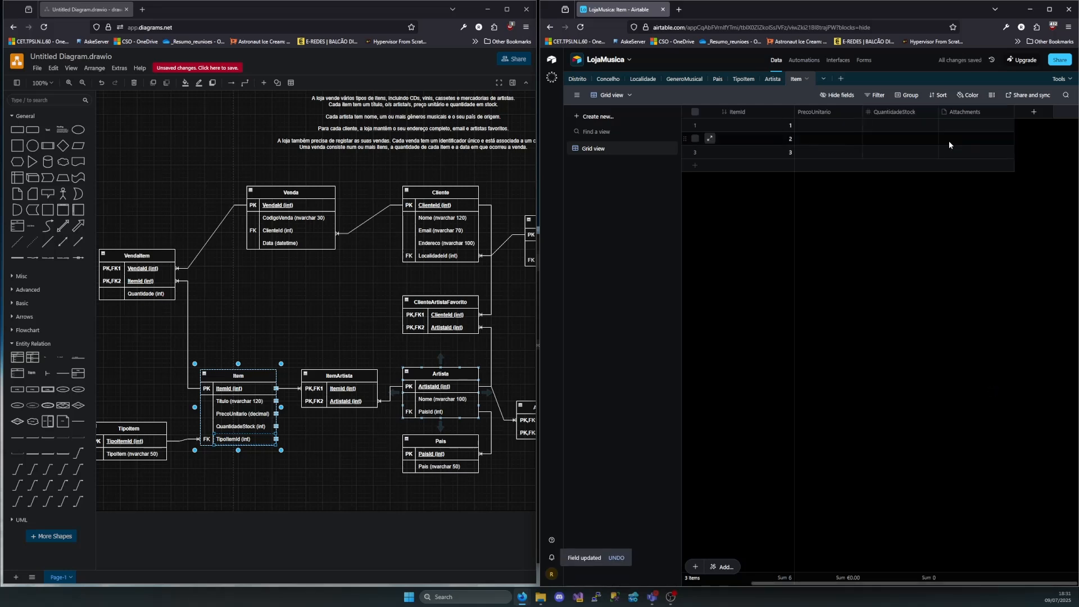
Turn the Attachments field into TipoItemId, a single-record link to the TipoItem table, and add TipoItem as a lookup field
double_click(964, 114)
type("Tip")
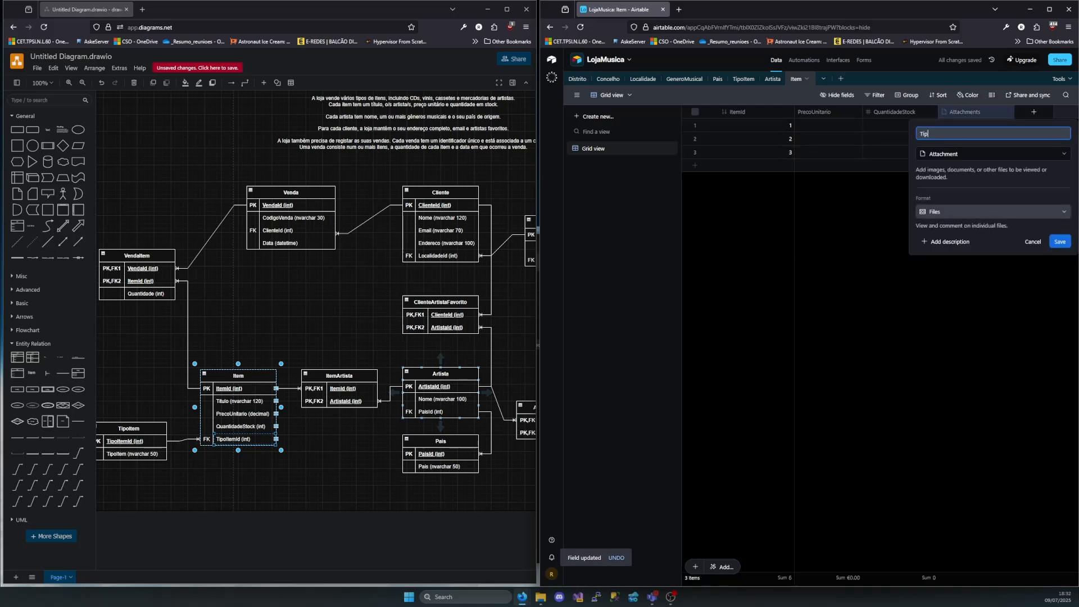
type("oItemId")
left_click(949, 157)
left_click(967, 183)
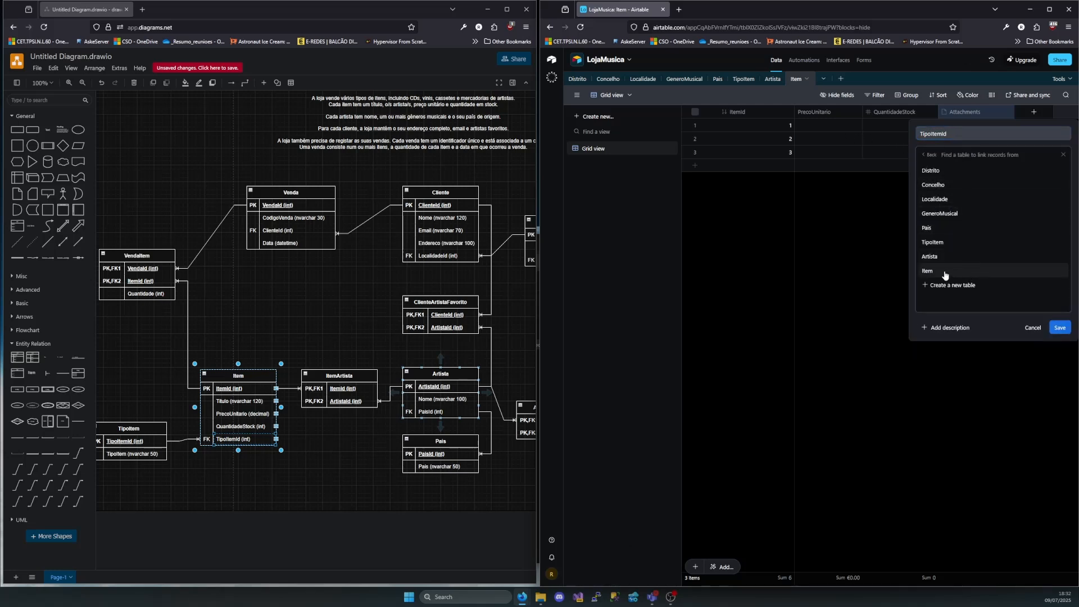
left_click(935, 242)
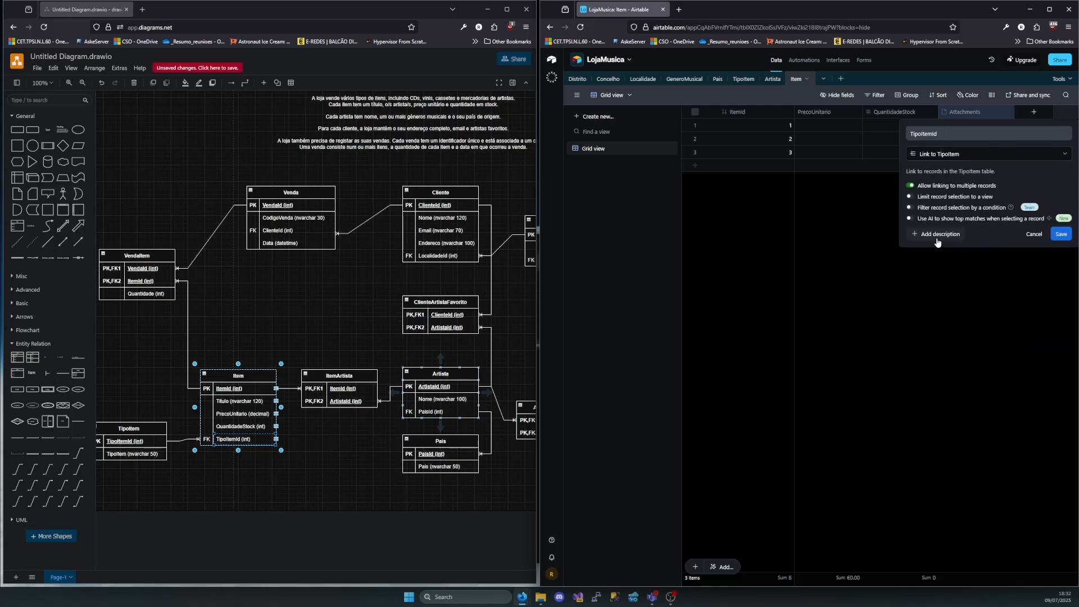
left_click(909, 187)
left_click(1063, 235)
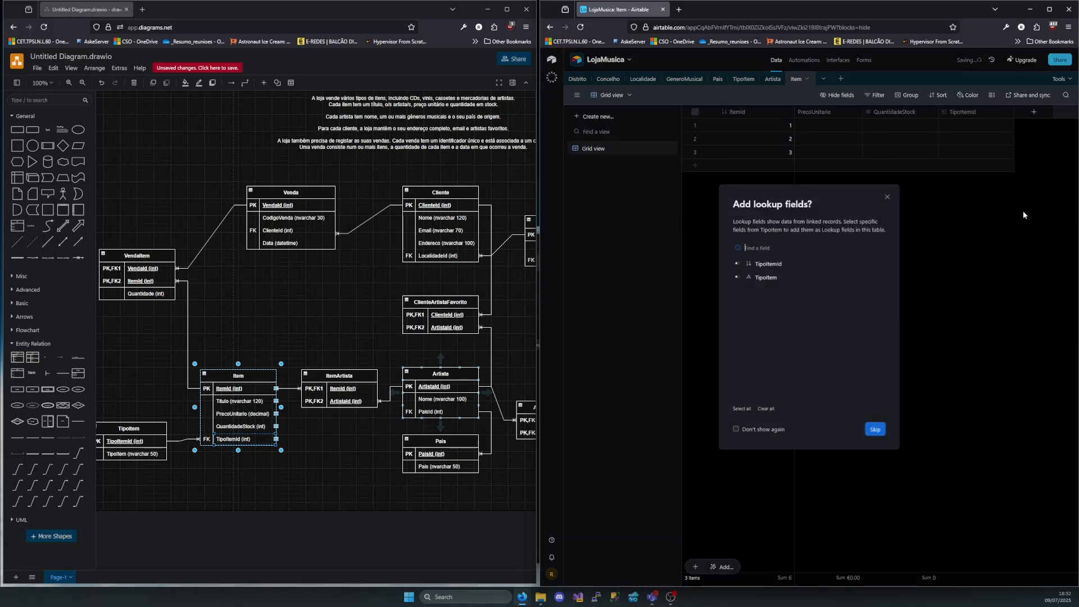
left_click(738, 278)
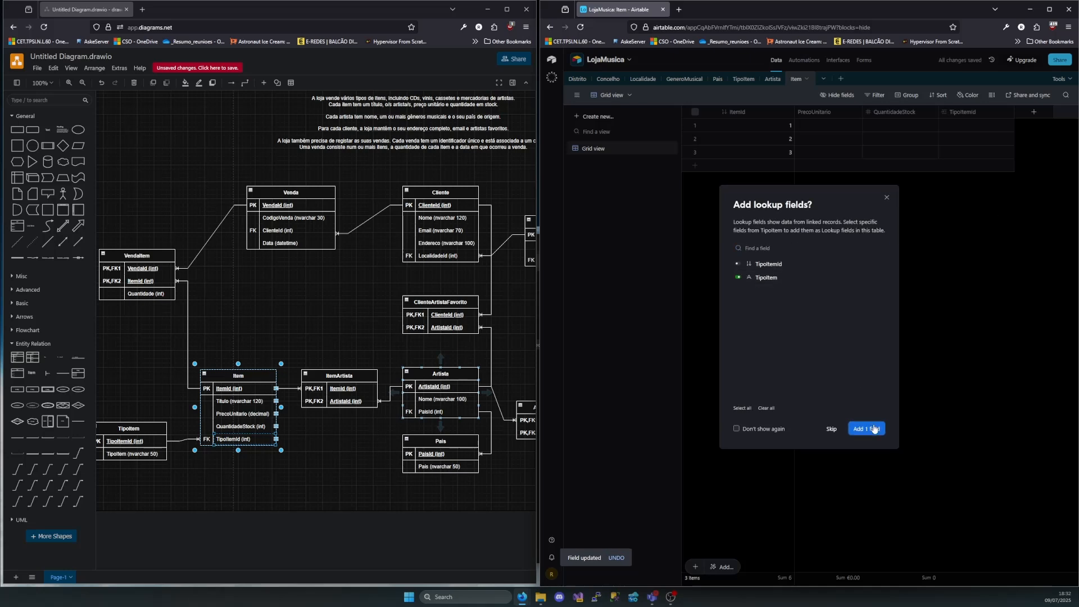
left_click(875, 429)
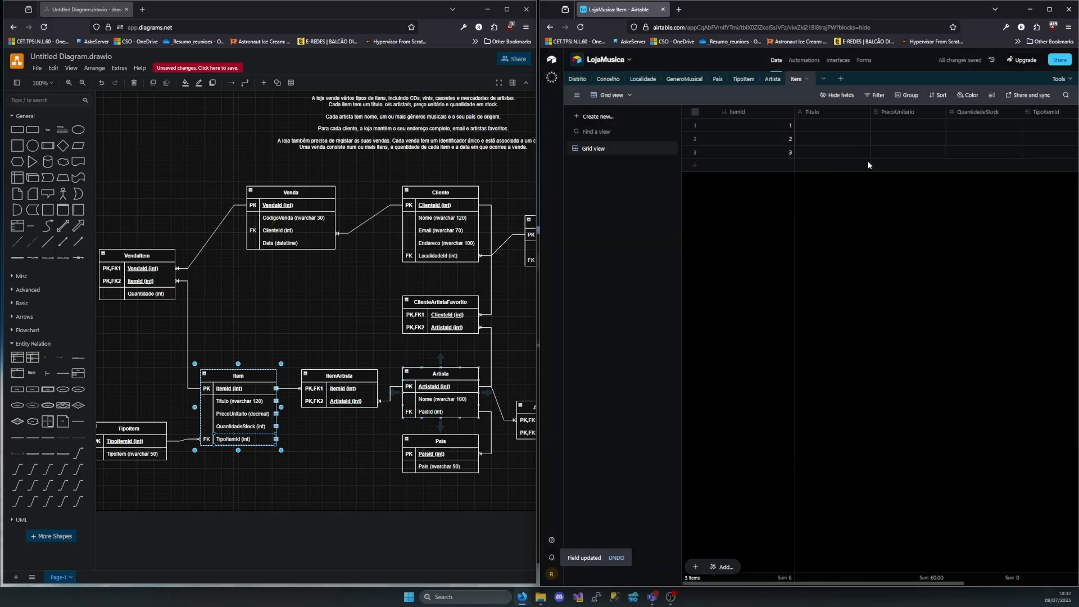
Enter "Single Homem do Leme" as the Titulo of the first Item record
double_click(824, 127)
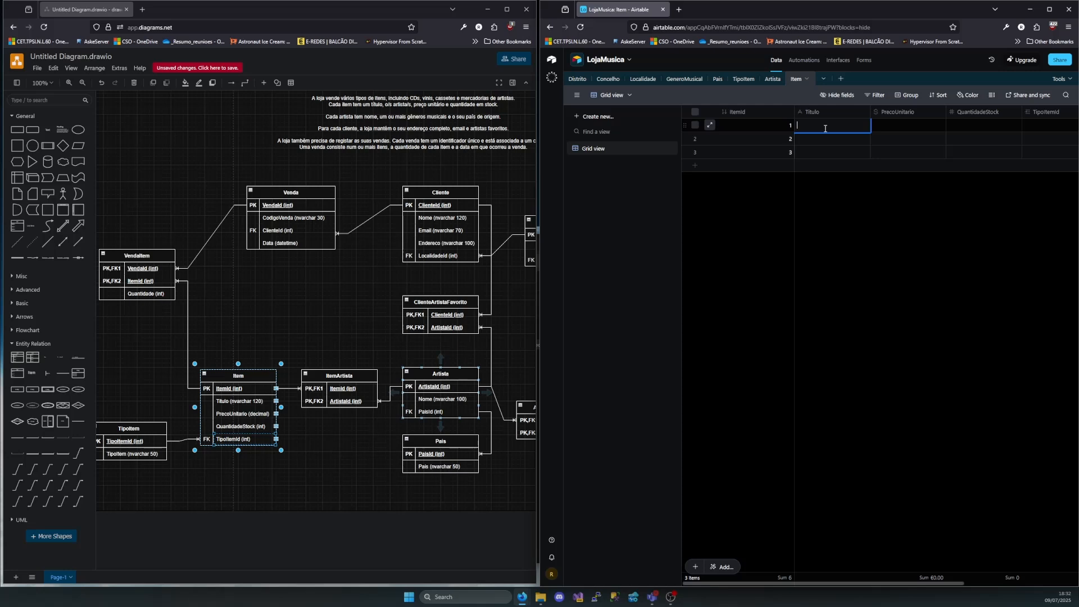
type("Single Homem do Leme")
key("Tab")
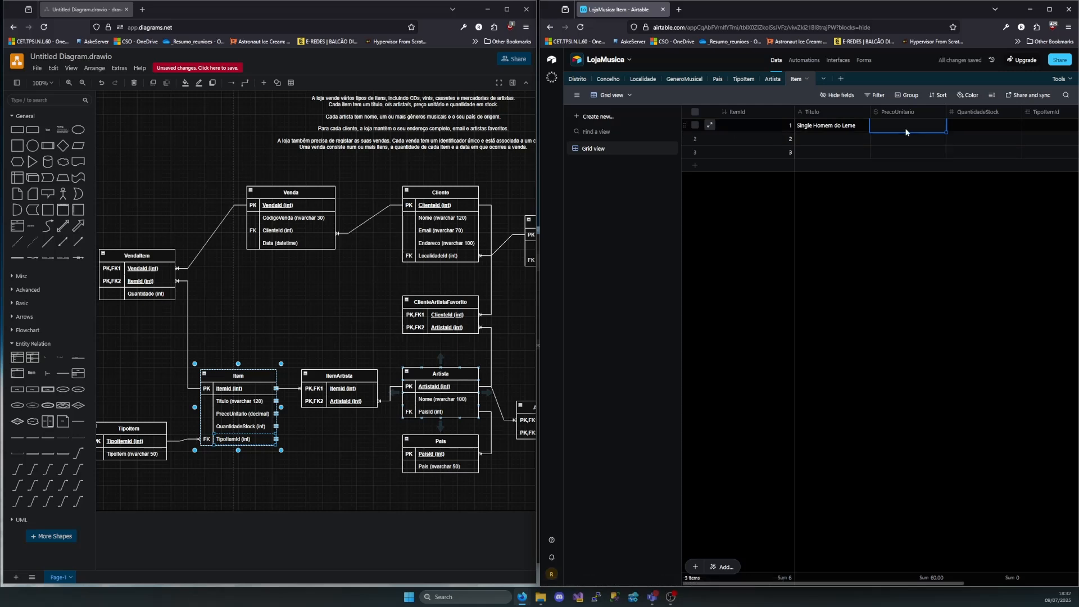
Set the first Item record's PrecoUnitario to 10 and QuantidadeStock to 20, and link it to TipoItem record 1 (CD)
double_click(887, 126)
key("BackSpace")
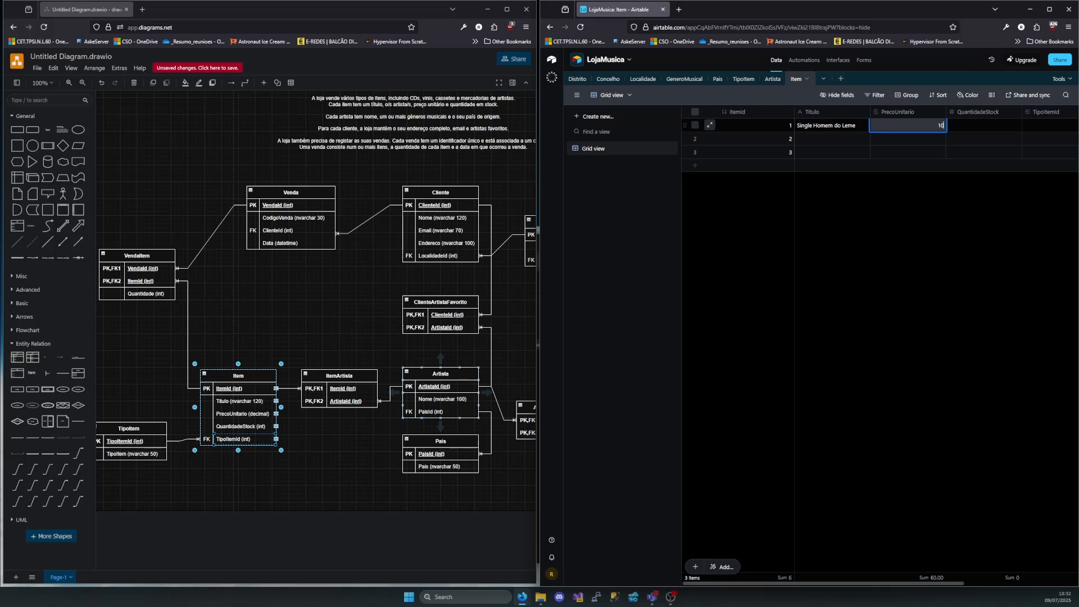
key("Tab")
type("1")
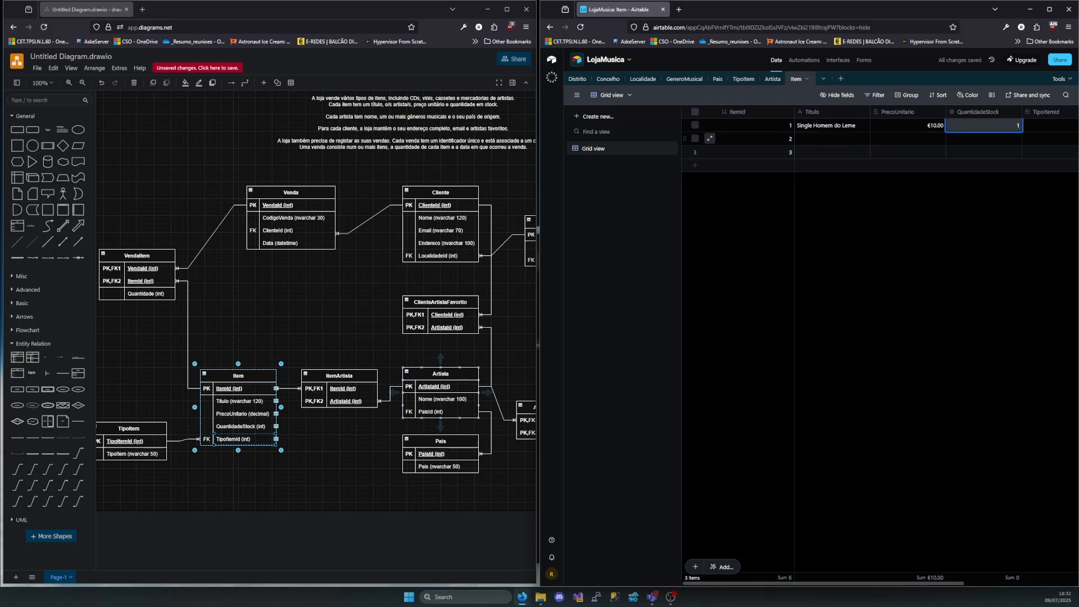
key("BackSpace")
type("20")
key("Tab")
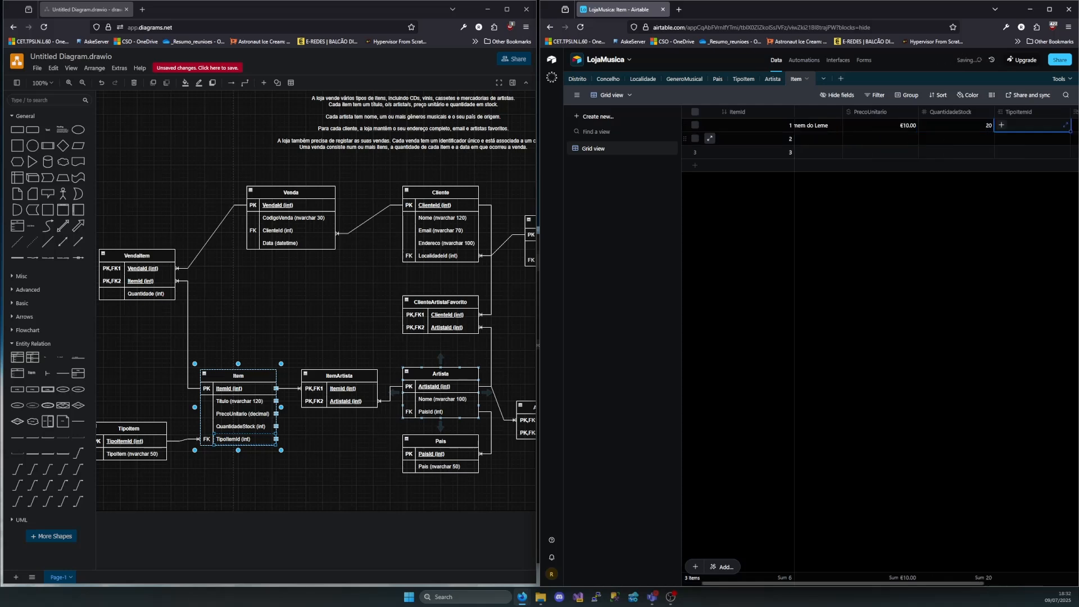
left_click(1003, 126)
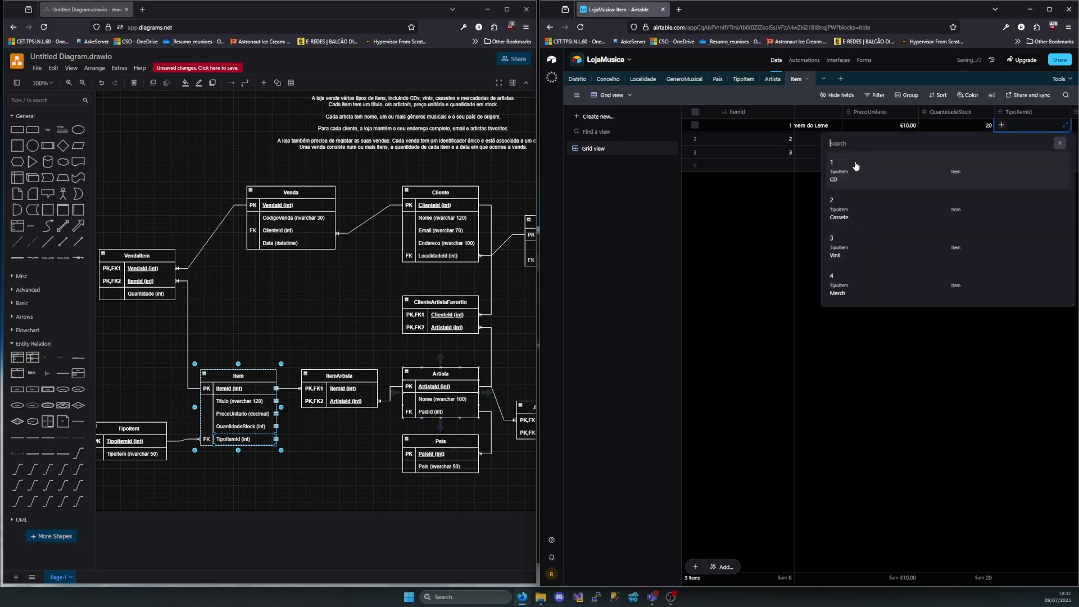
left_click(852, 169)
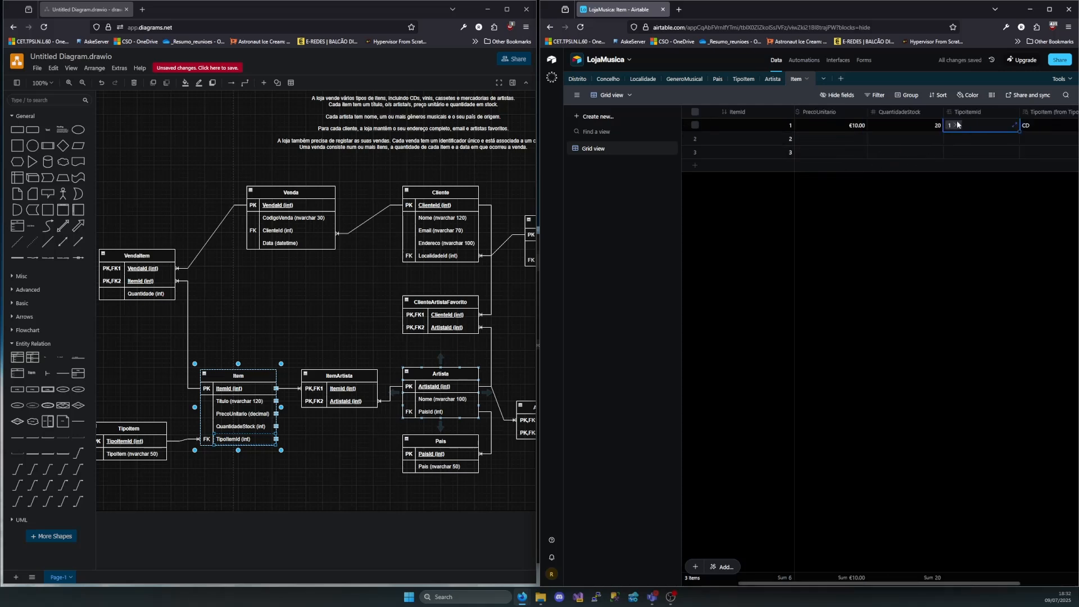
Check the artist names in the Artista table and enter "Dark Side of The Moon" as the second Item record's Titulo
scroll(788, 157, "left", 5)
double_click(811, 142)
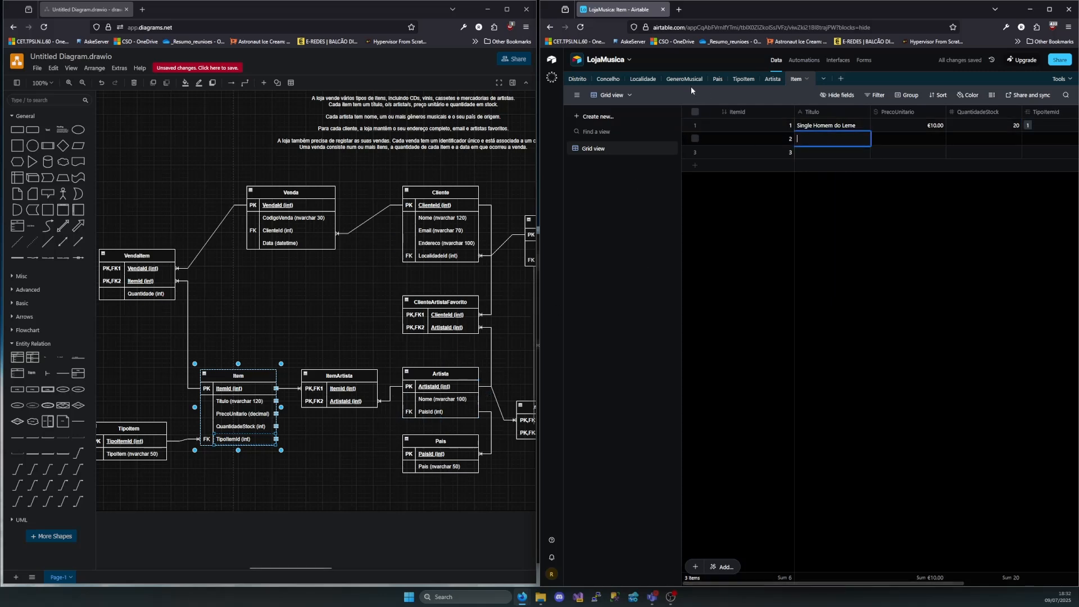
left_click(773, 78)
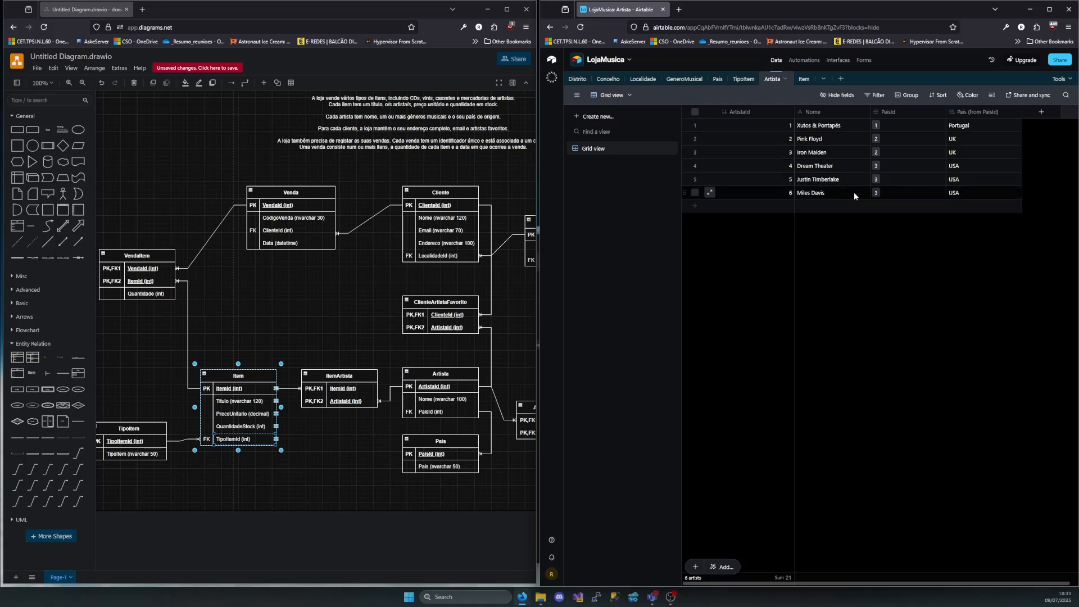
left_click(804, 79)
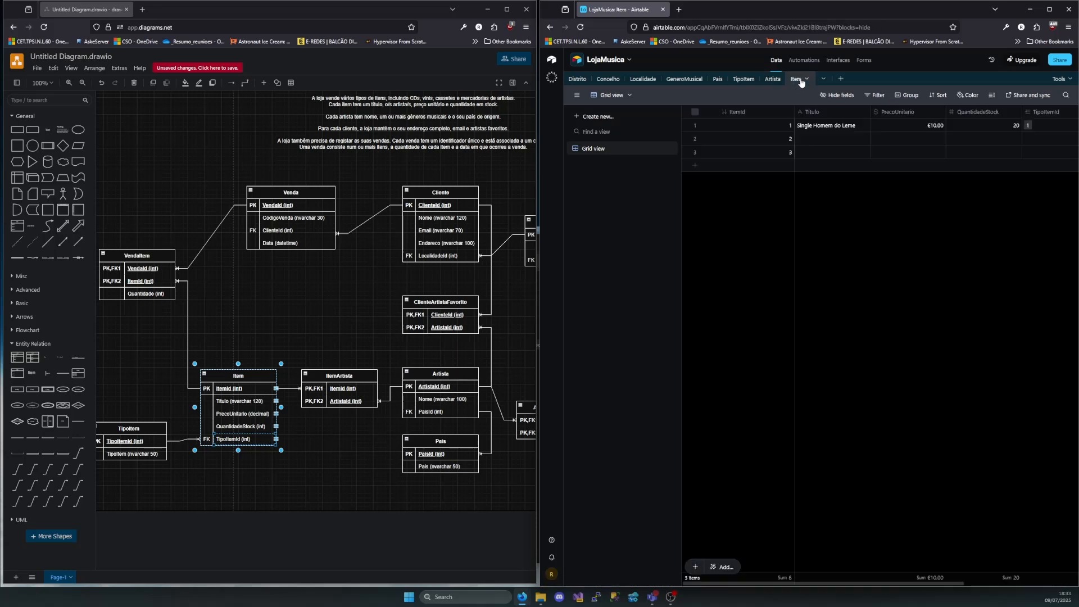
double_click(811, 143)
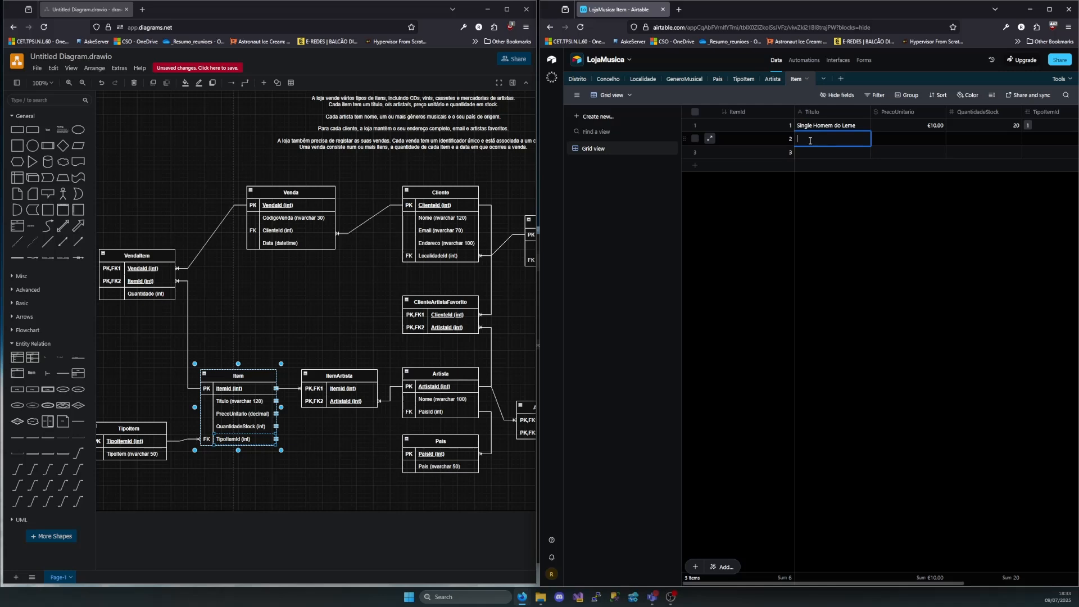
type("Dark Side of The Moon")
Set the second Item record's PrecoUnitario to 15 and QuantidadeStock to 30, and link it to TipoItem record 3 (Vinil)
key("Tab")
type("15")
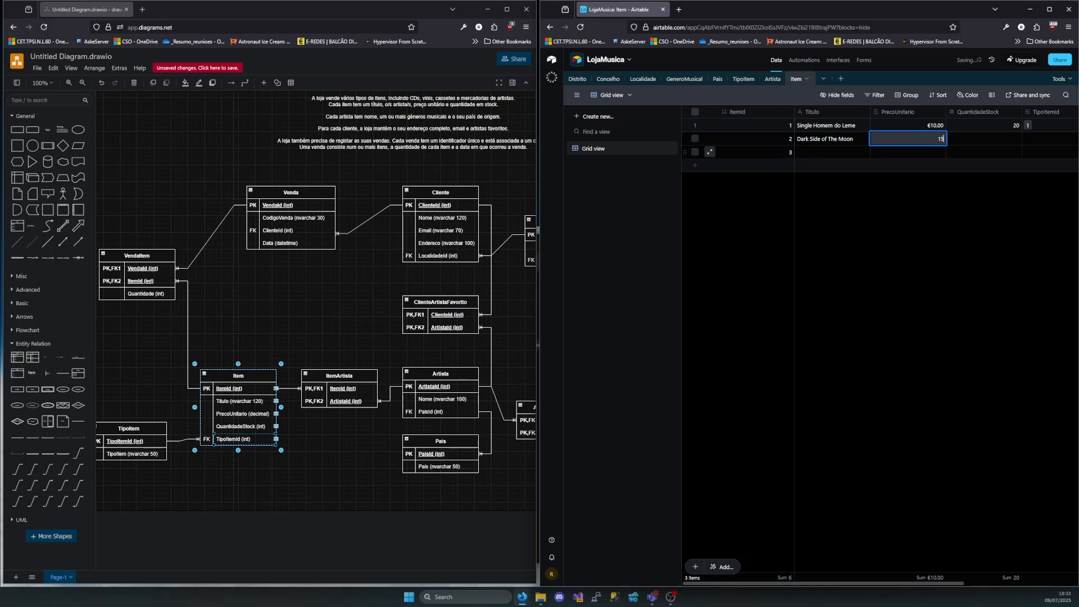
key("Tab")
type("30")
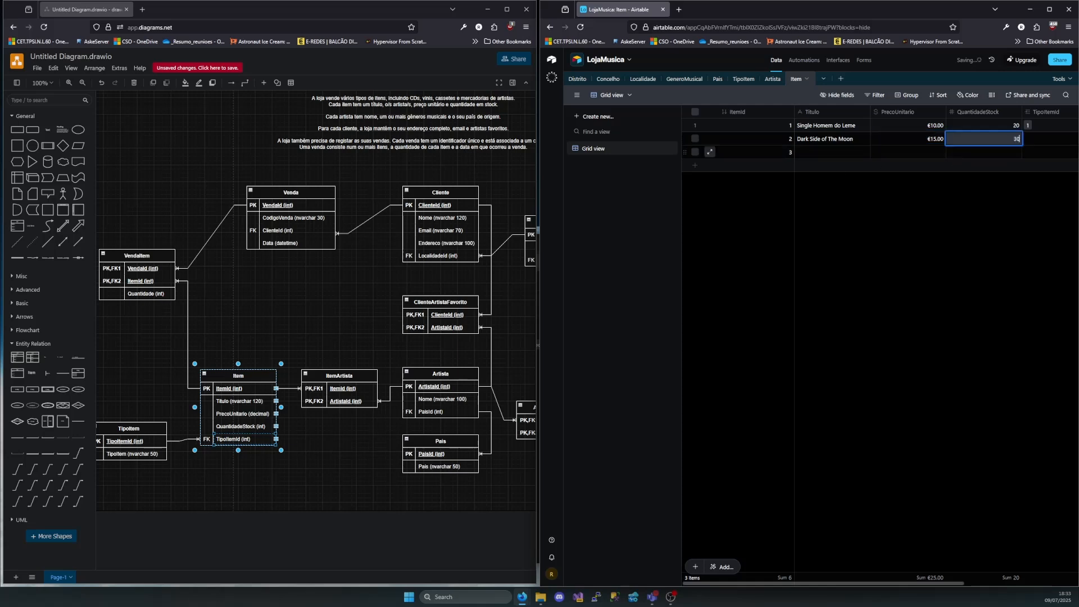
key("Tab")
key("Return")
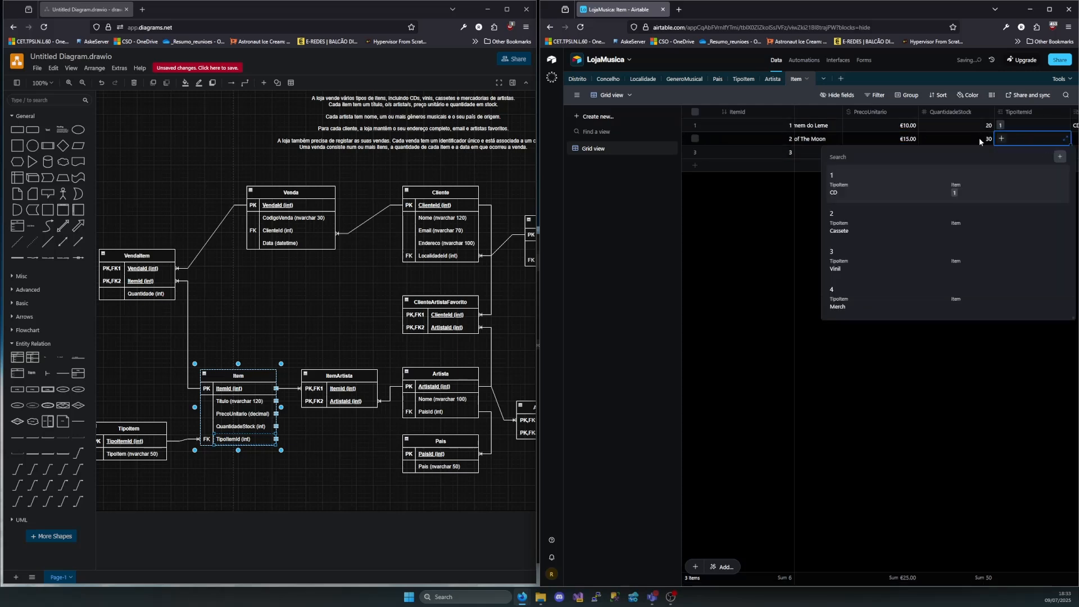
left_click(855, 262)
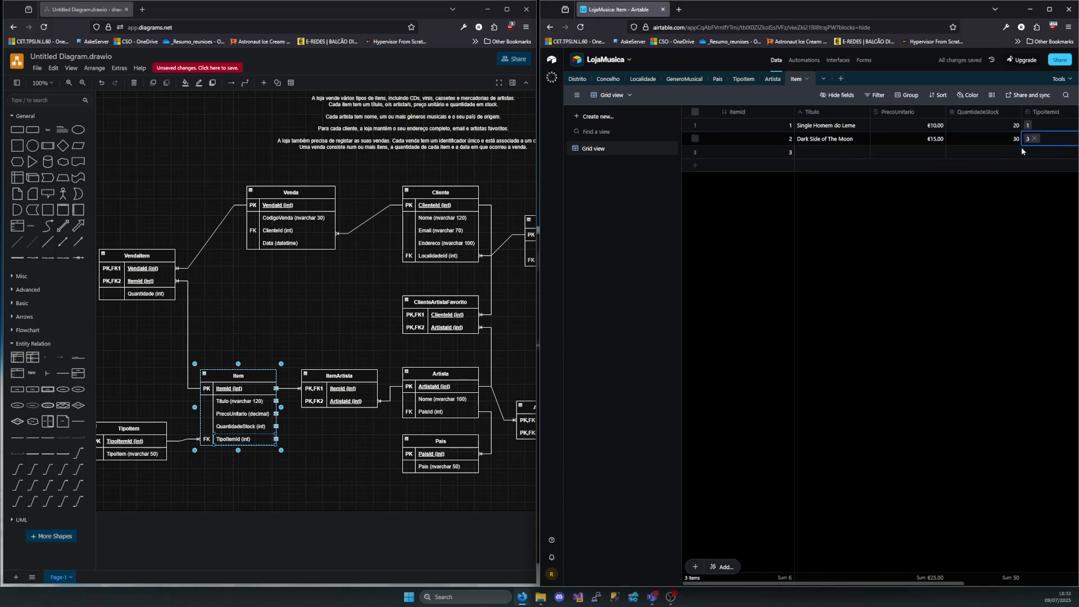
Check the artist names in the Artista table and enter "TShirt Iron Maiden" as the third Item record's Titulo
left_click(829, 153)
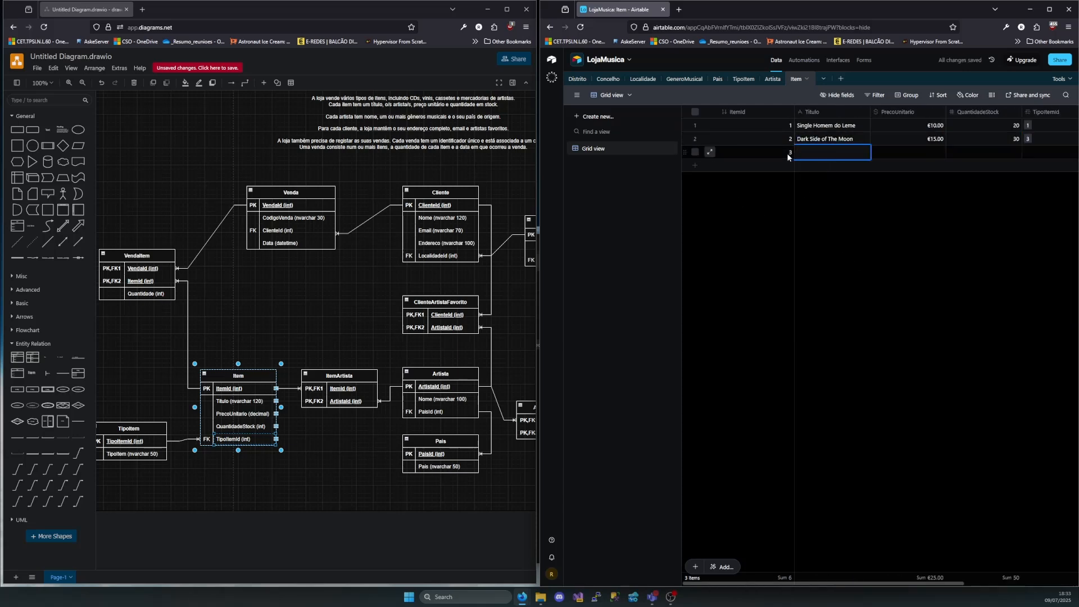
left_click(772, 79)
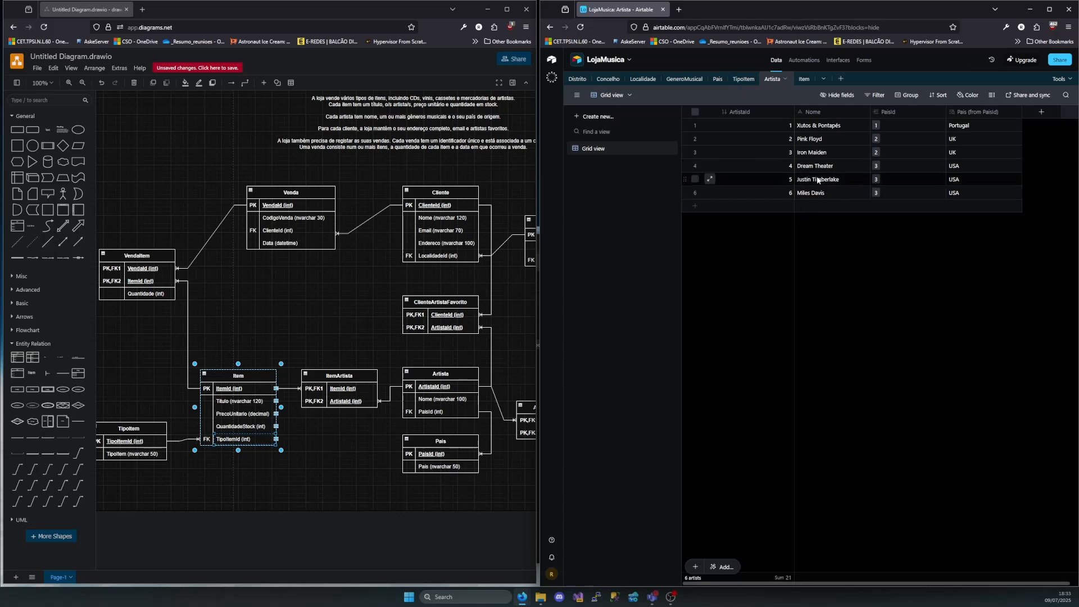
left_click(803, 80)
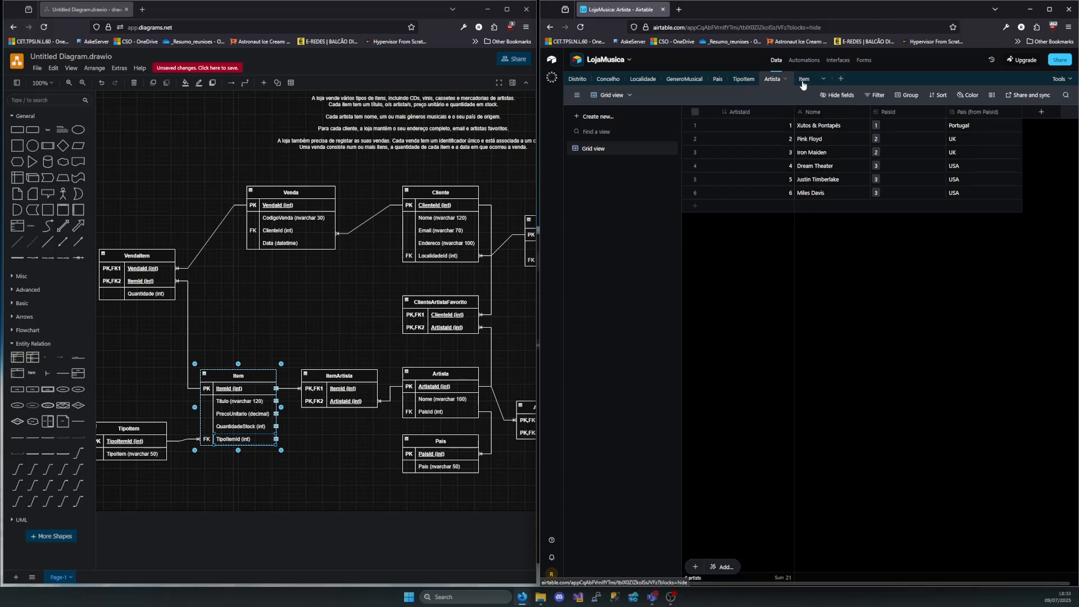
left_click(825, 153)
type("T")
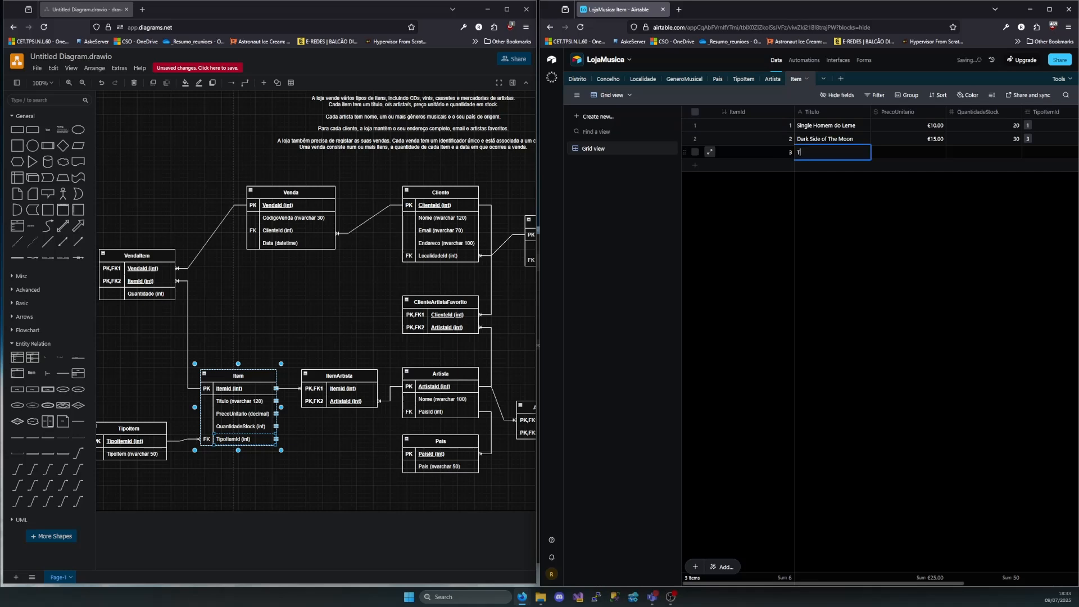
key("ctrl+shift+s")
left_click(797, 175)
double_click(821, 154)
type("Shirt Iron Maiden")
Set the third Item record's PrecoUnitario to 30 and QuantidadeStock to 10
key("Tab")
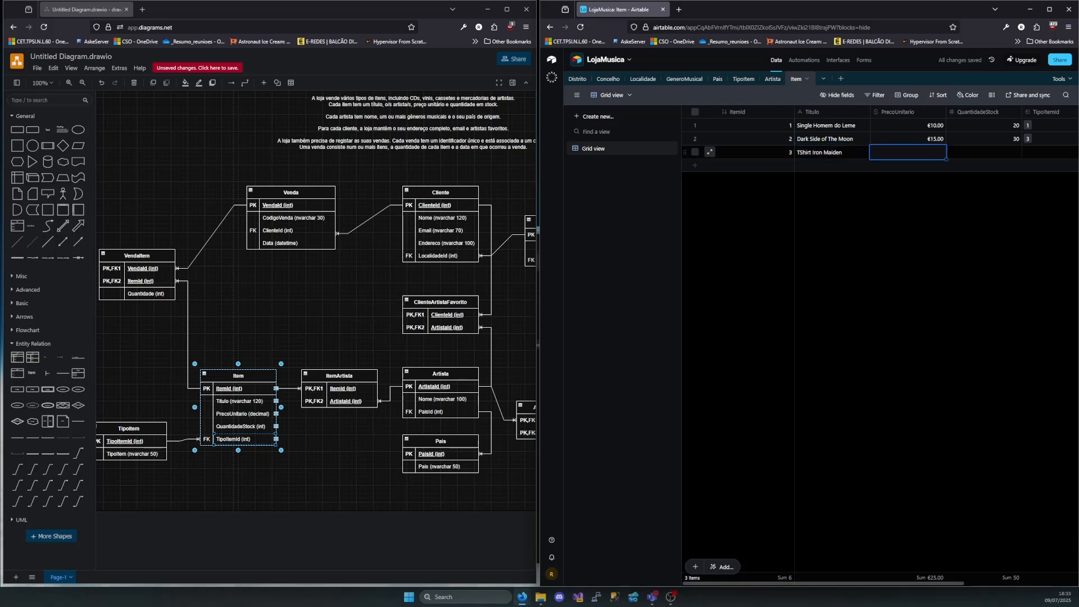
type("30")
key("Tab")
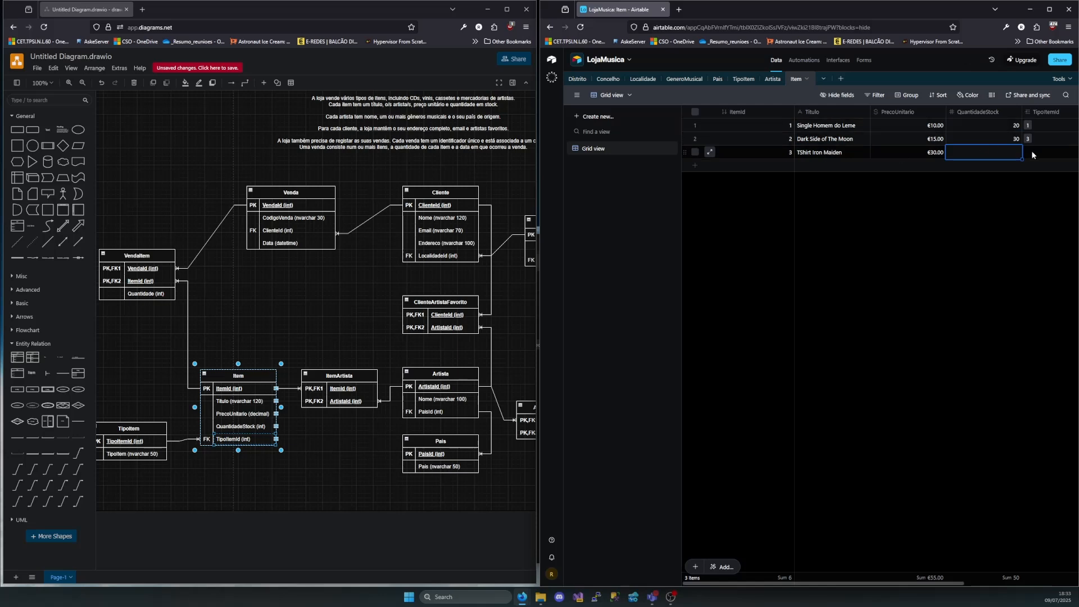
type("10")
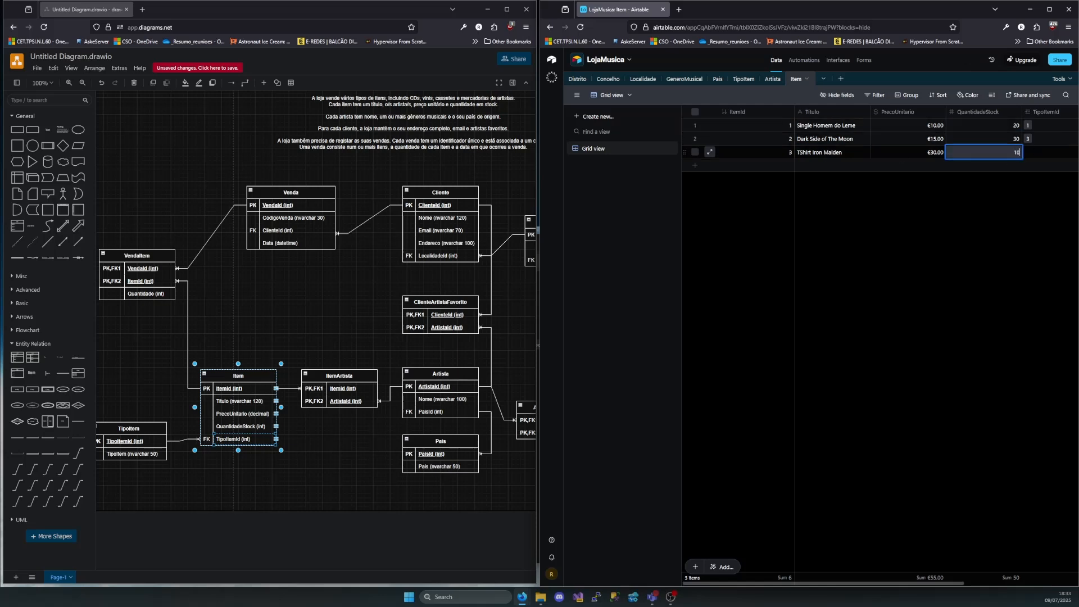
Add the size "(M)" to the end of the third Item record's Titulo
left_click(815, 156)
left_click(815, 156)
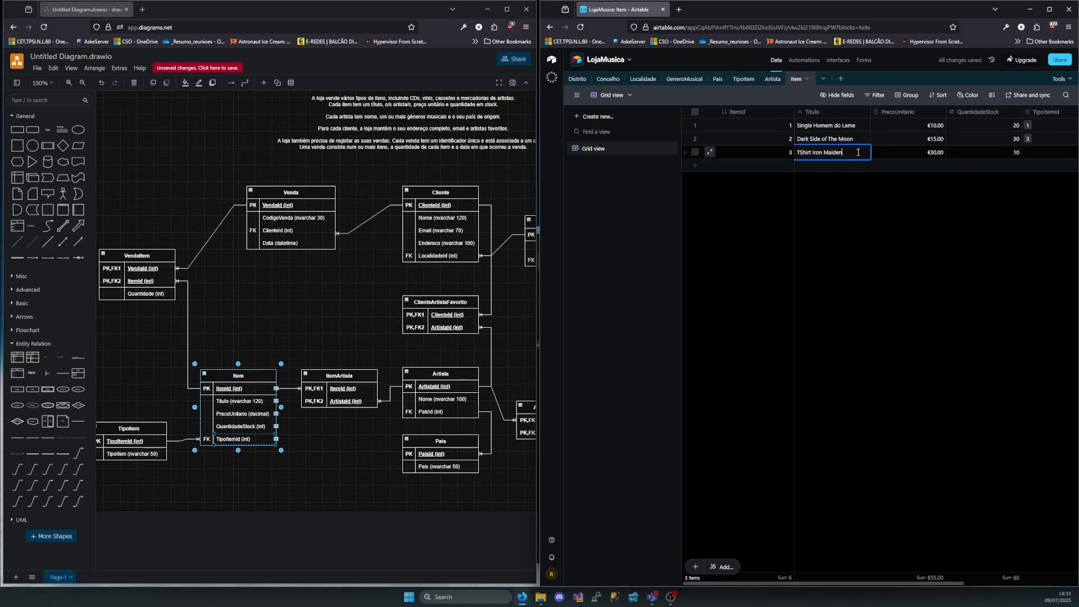
type("0")
type("M)")
key("BackSpace")
Link the third Item record's TipoItemId to TipoItem record 4 (Merch)
left_click_drag(820, 583, 917, 579)
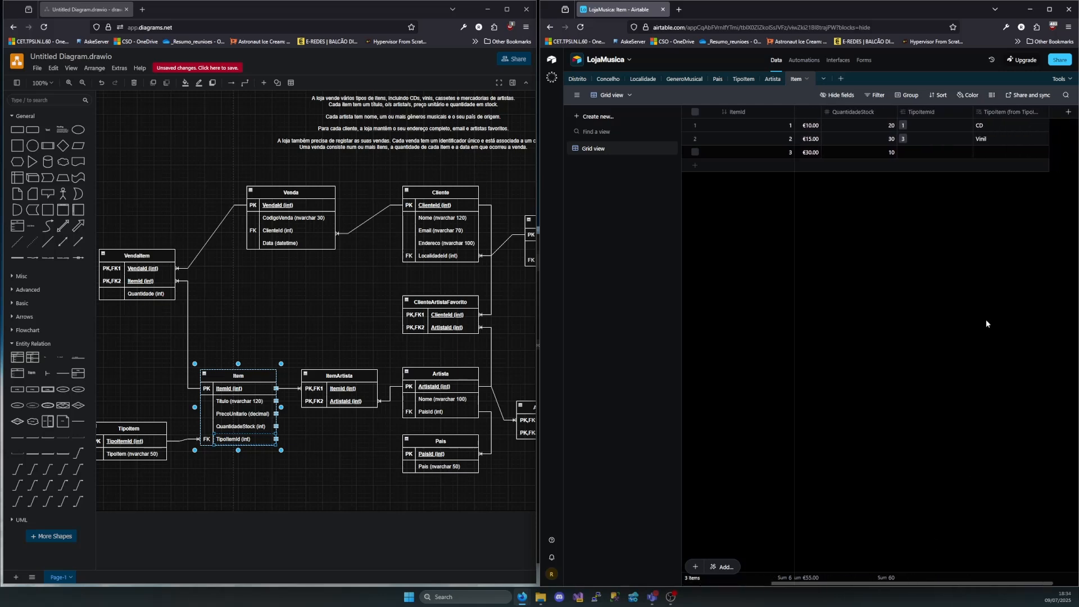
left_click(908, 151)
left_click(907, 152)
left_click(867, 316)
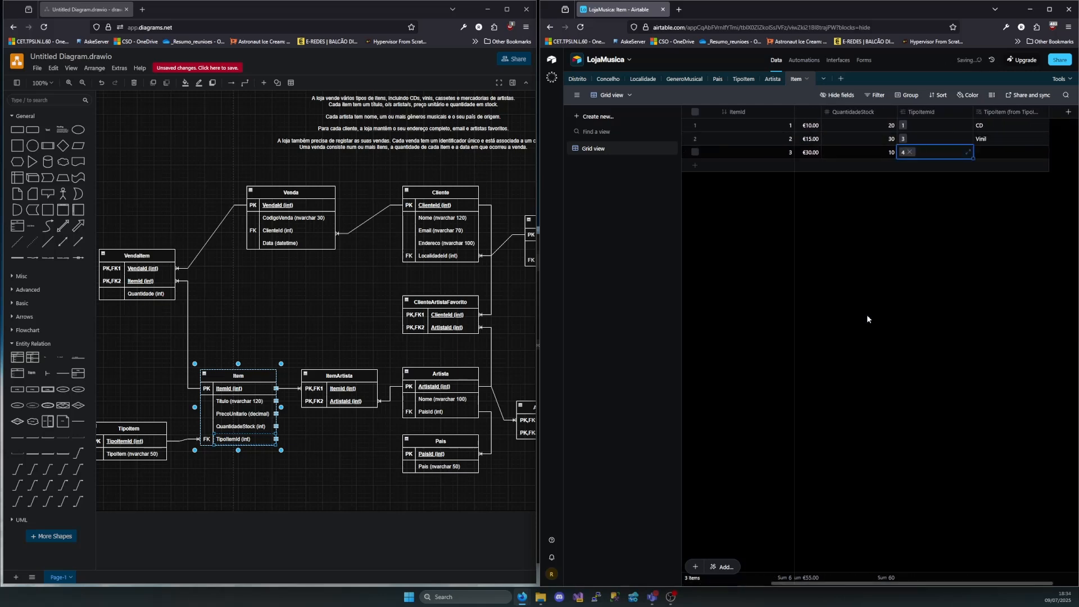
Add a fourth Item record and, after checking the Artista table, enter "Obscured By Clouds" as its Titulo
scroll(989, 214, "left", 3)
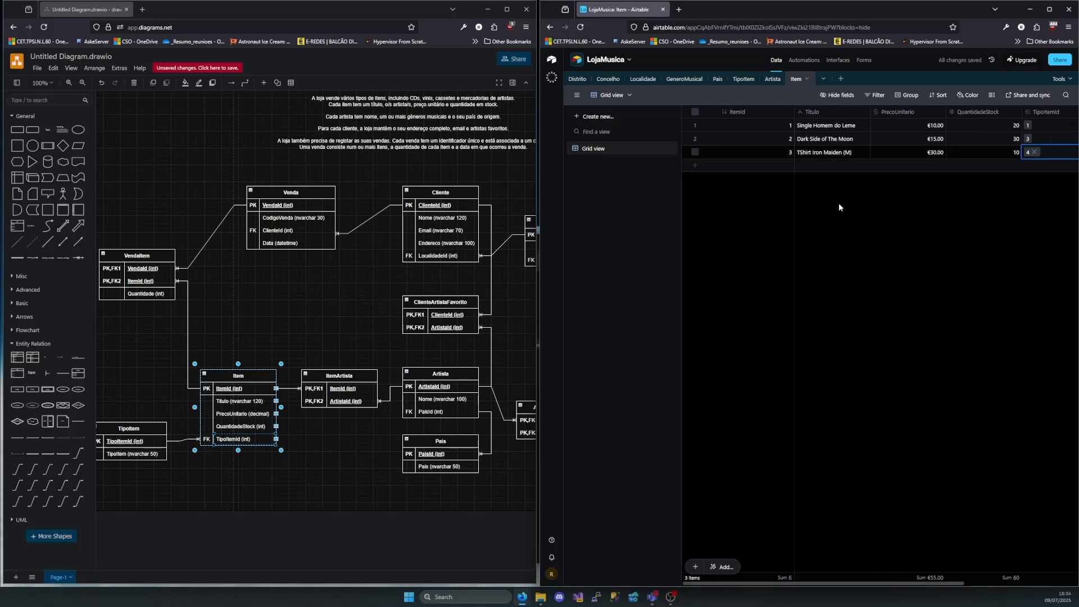
left_click(696, 165)
left_click(813, 166)
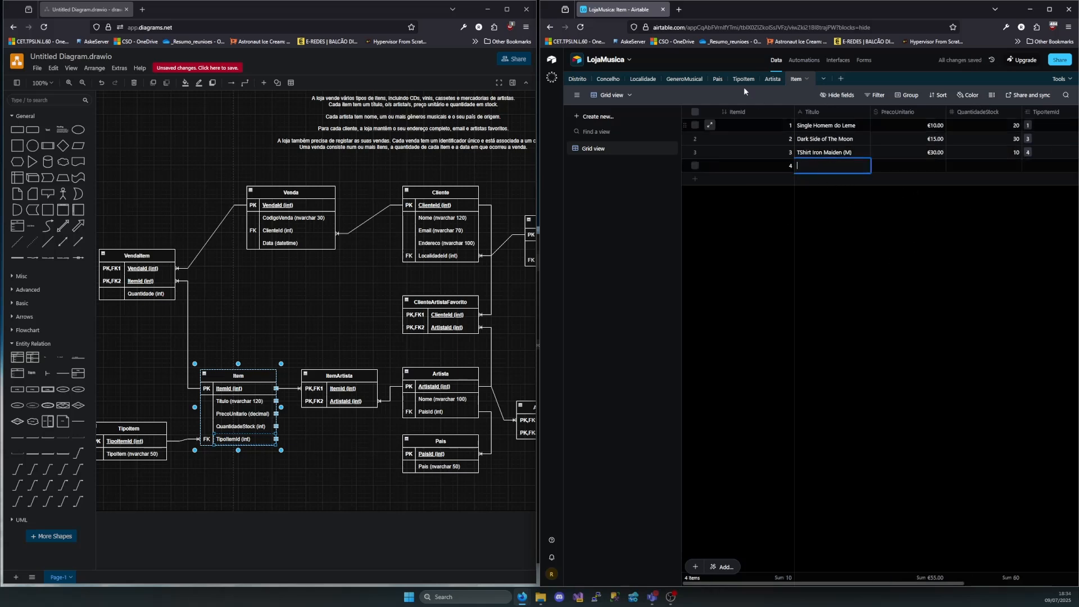
left_click(772, 78)
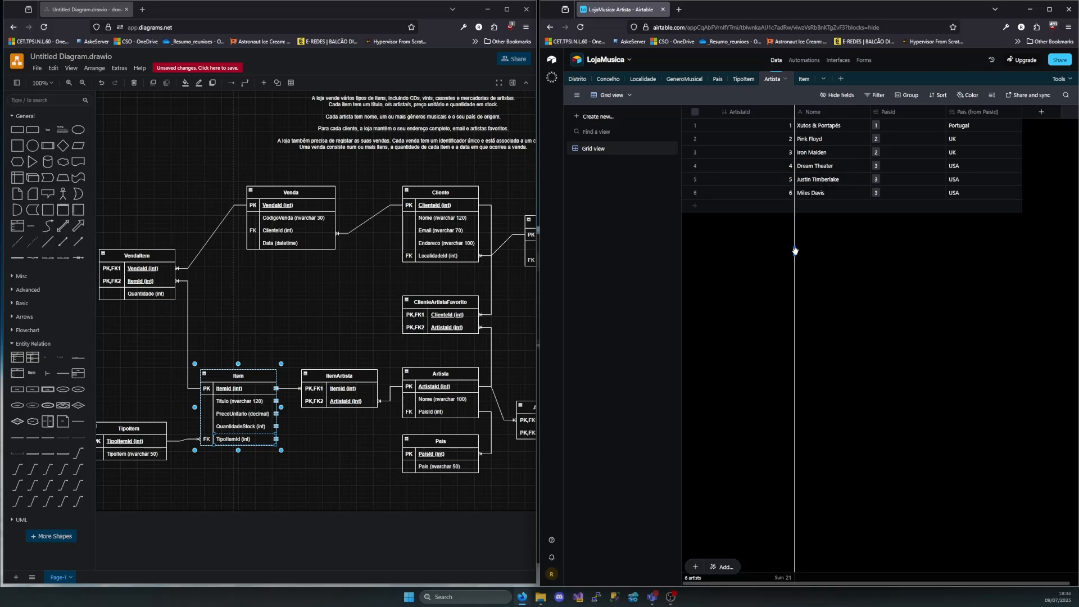
left_click(804, 79)
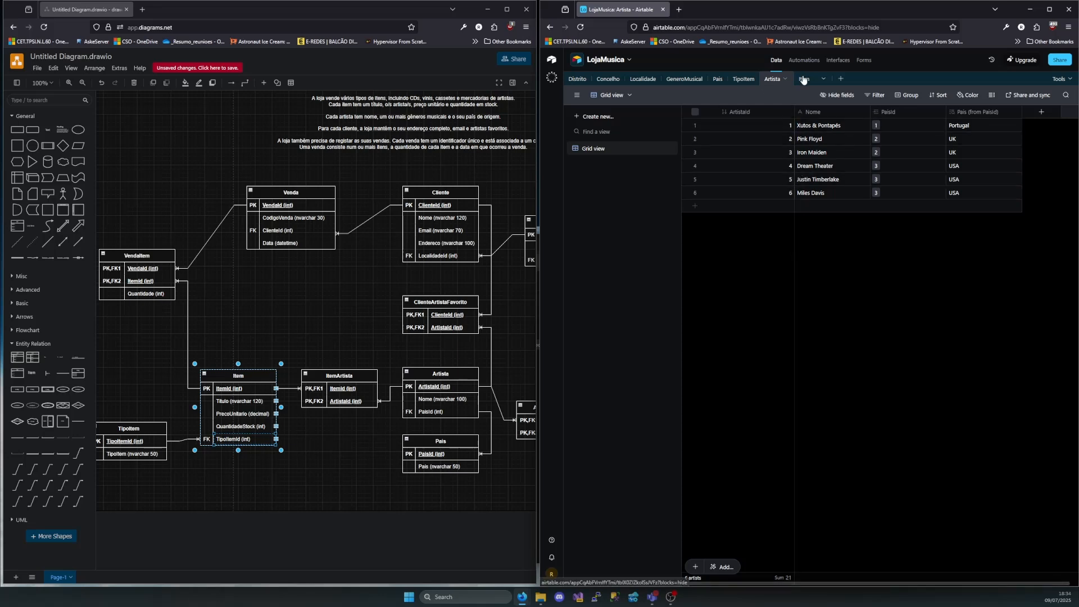
double_click(812, 166)
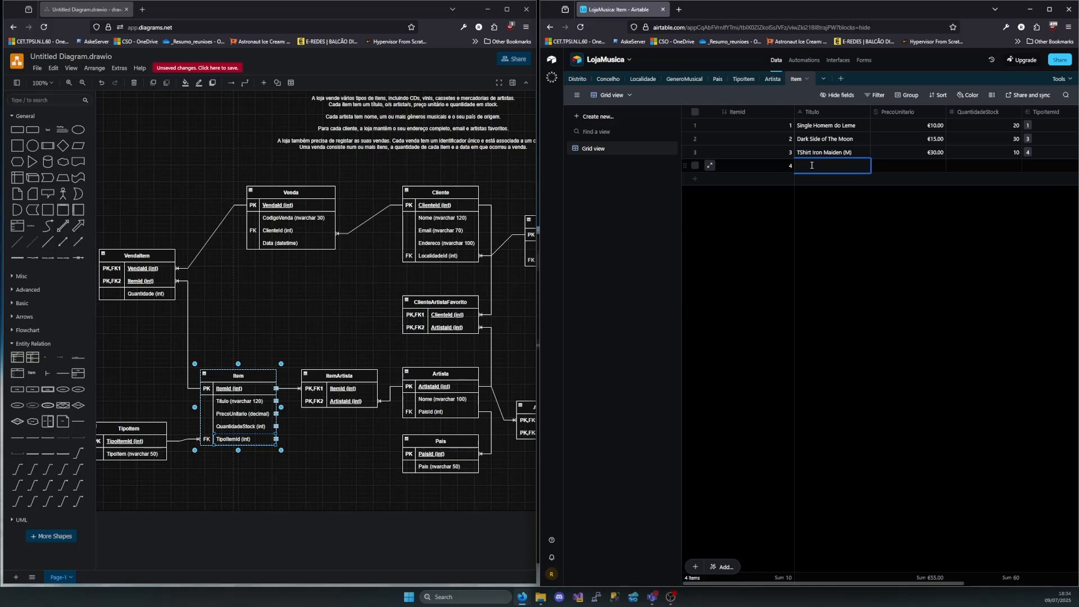
type("Obscured By Clouds")
Set the fourth Item record's PrecoUnitario to 15 and QuantidadeStock to 10, and link it to TipoItem record 1 (CD)
double_click(936, 164)
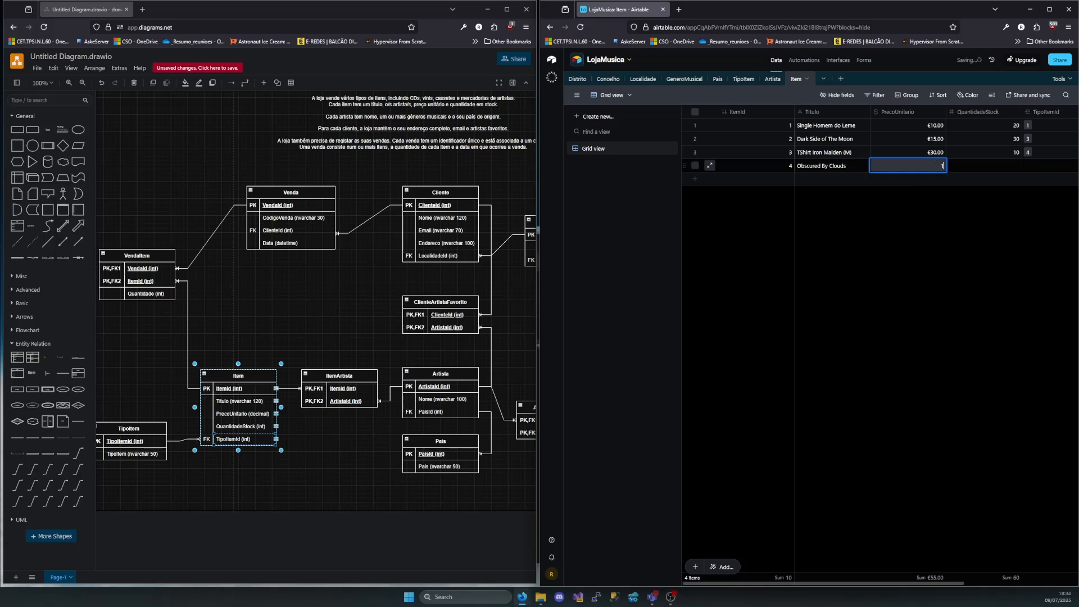
type("15")
key("Tab")
double_click(1007, 168)
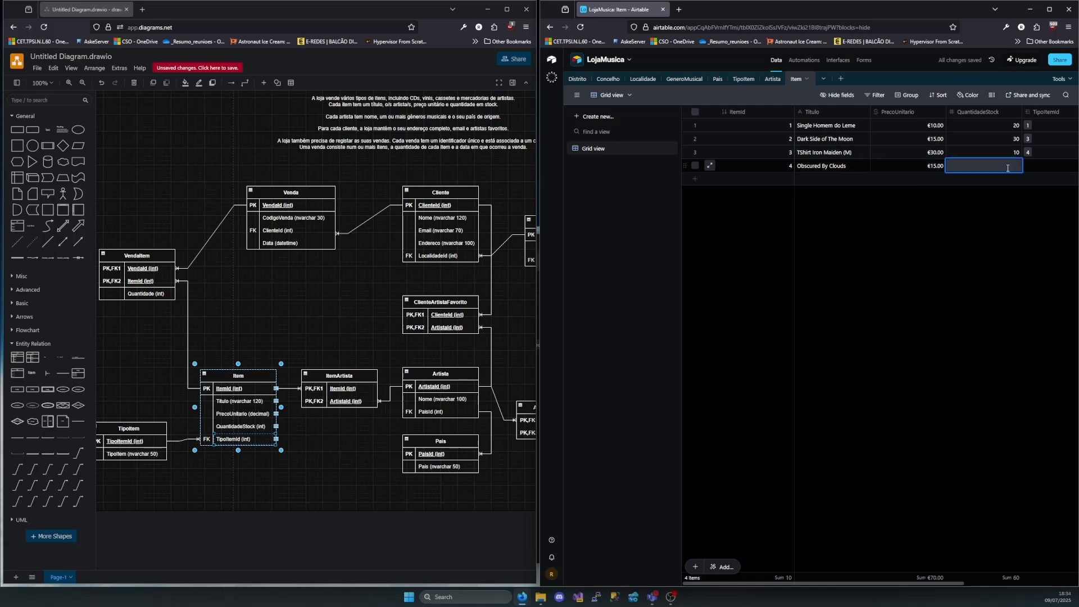
type("10")
key("Tab")
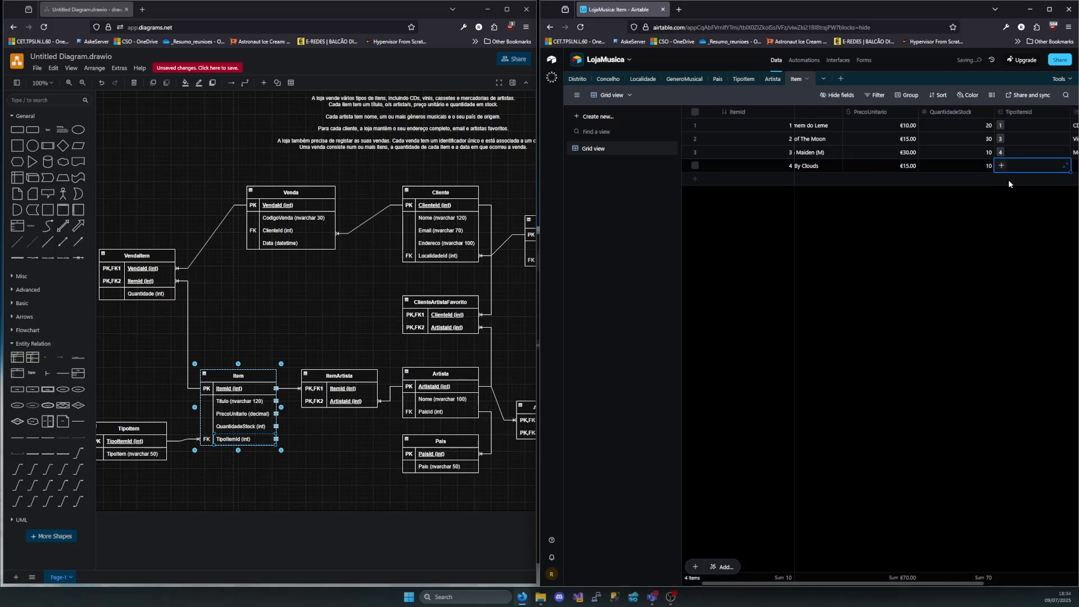
left_click(1002, 165)
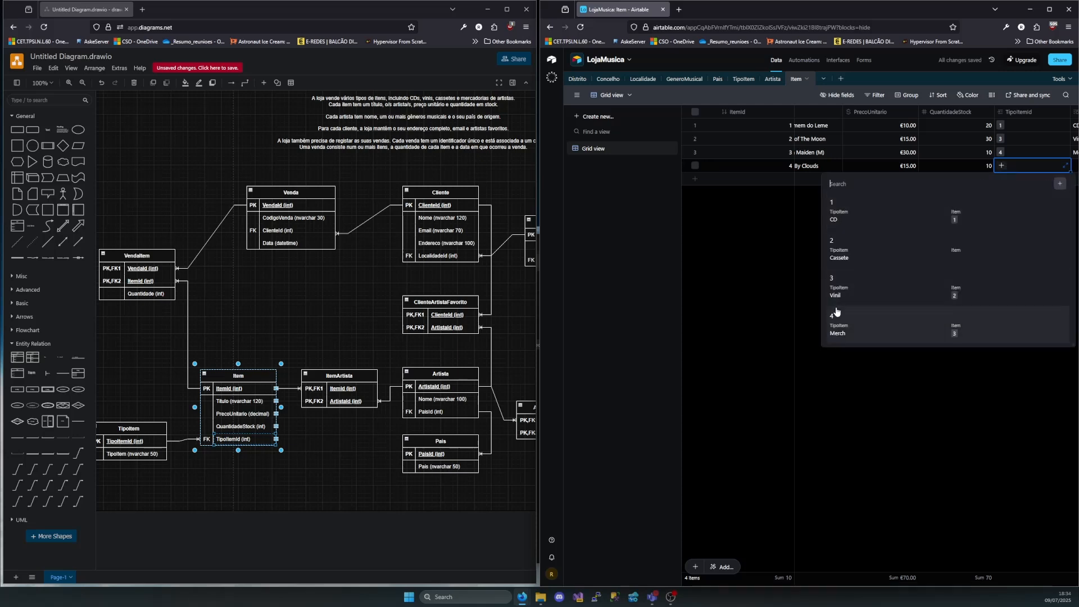
left_click(853, 204)
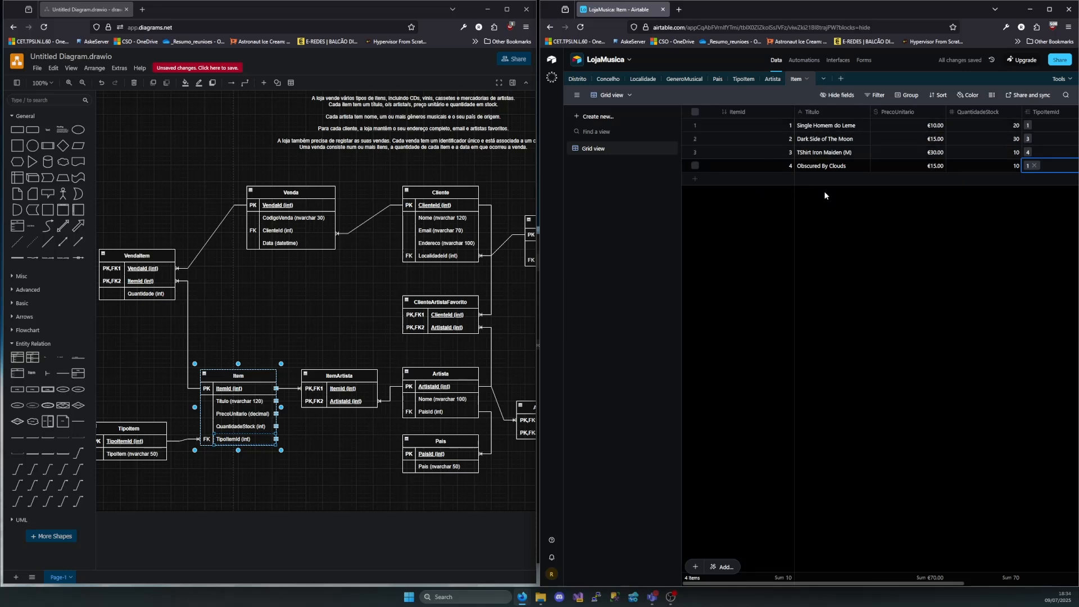
left_click(896, 268)
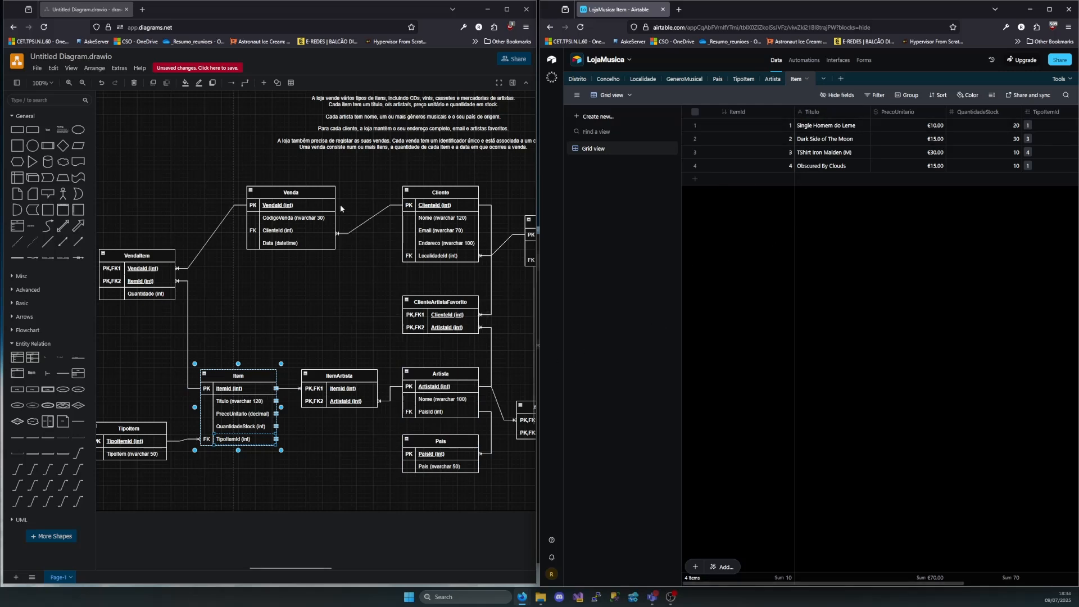
Switch to the diagrams.net diagram and examine the Venda, Cliente and ArtistaGeneroMusical entities and their relationships to choose the next table
left_click(305, 194)
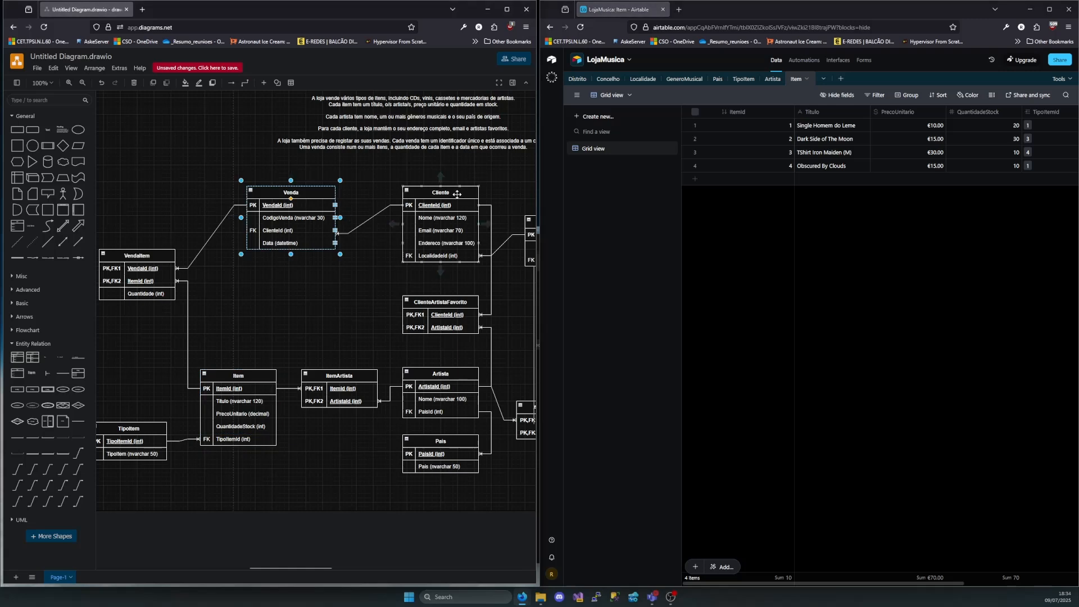
left_click(457, 195)
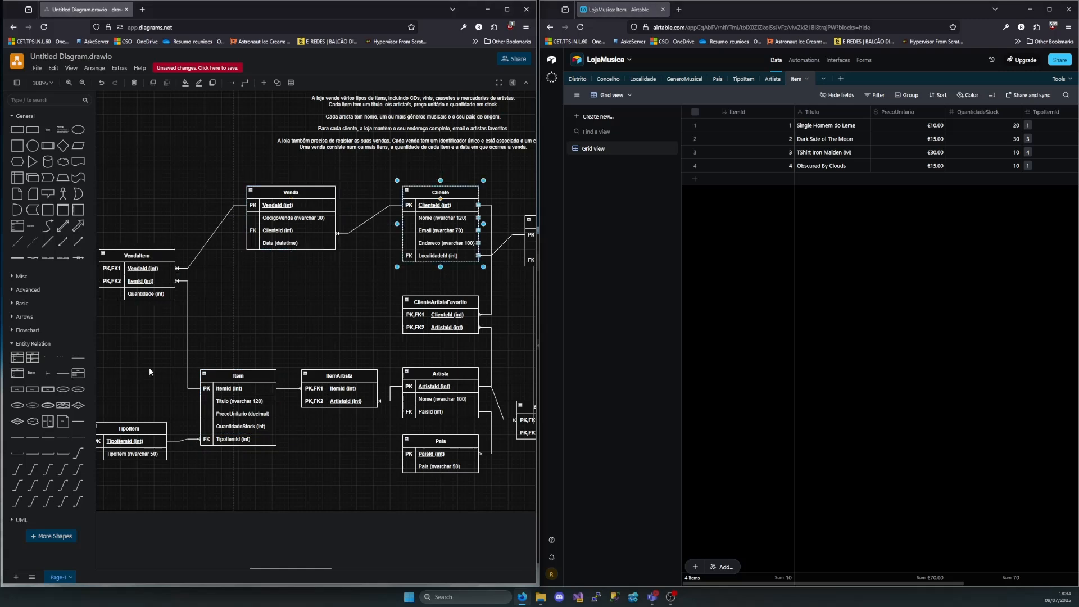
scroll(317, 388, "right", 2)
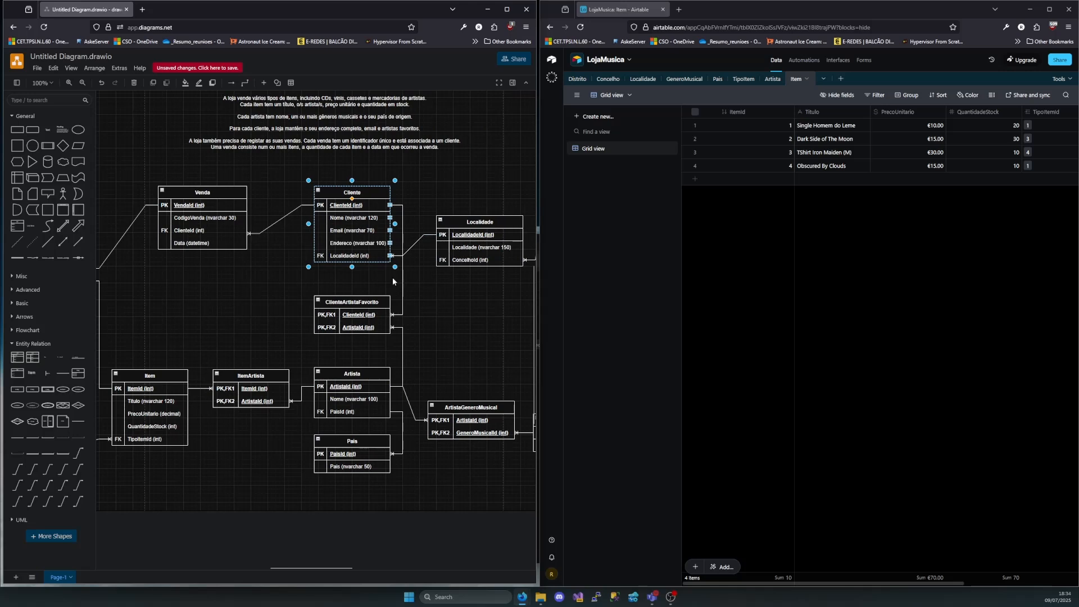
scroll(444, 257, "right", 1)
scroll(444, 257, "right", 3)
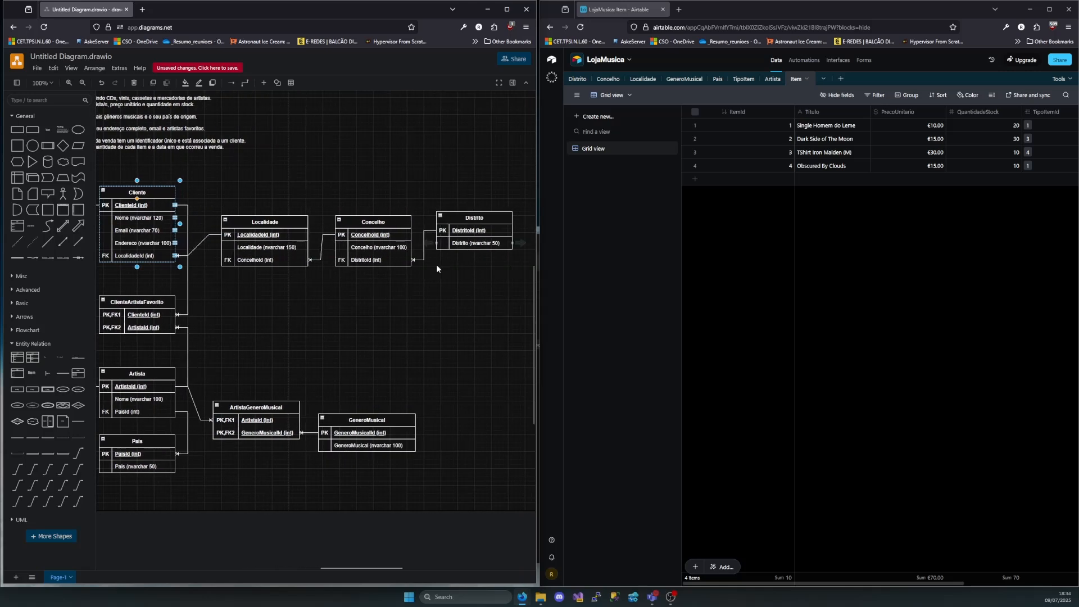
left_click(262, 414)
scroll(322, 370, "left", 3)
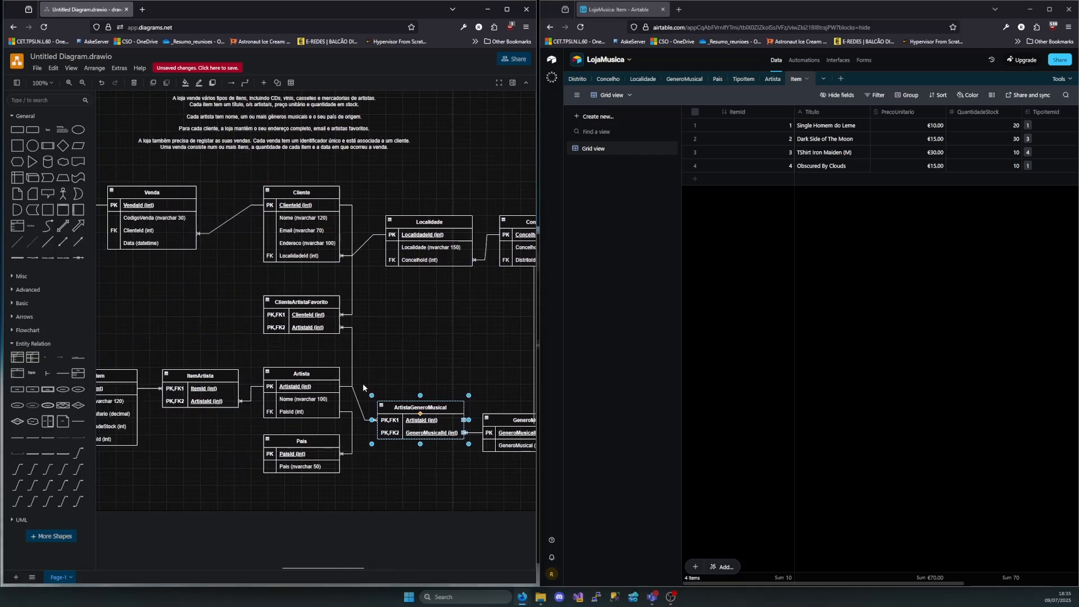
left_click(315, 194)
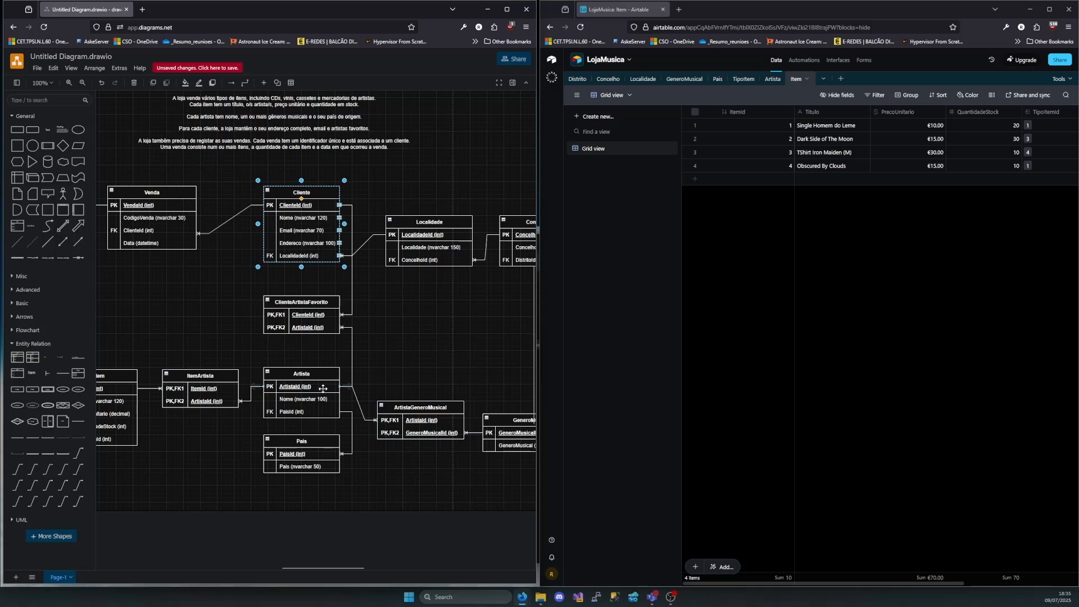
Create a blank table from scratch and name it Cliente, following the Cliente entity in the diagram
left_click(324, 301)
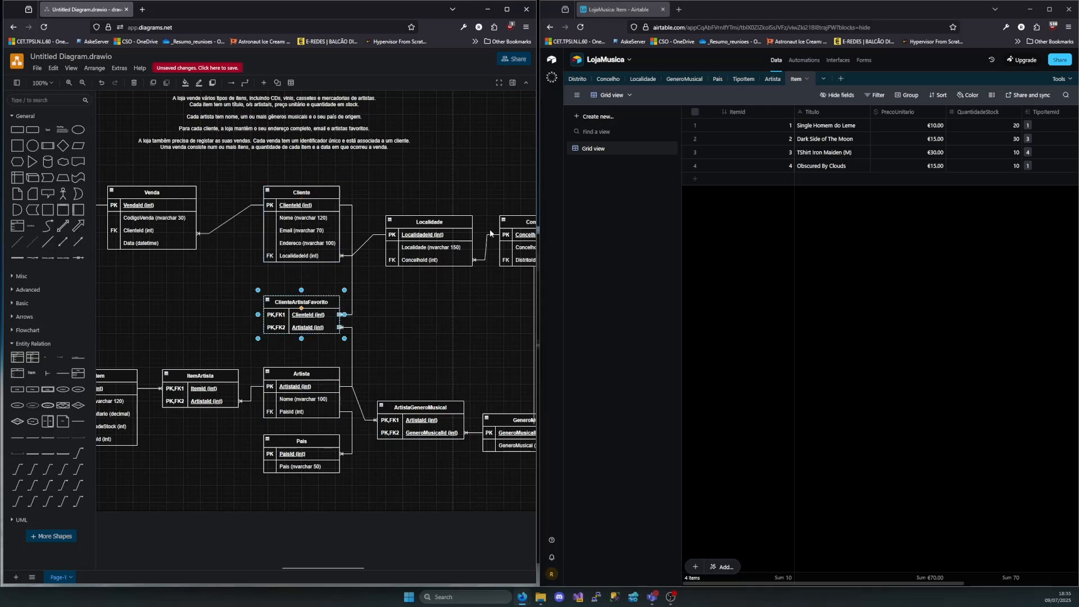
scroll(490, 228, "left", 5)
left_click(444, 193)
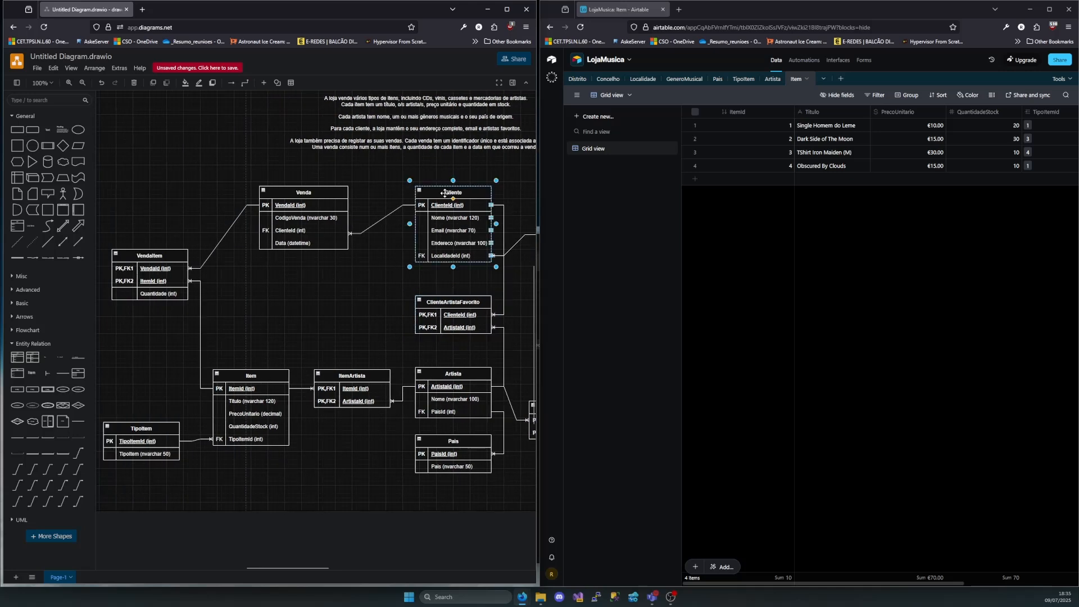
left_click(824, 79)
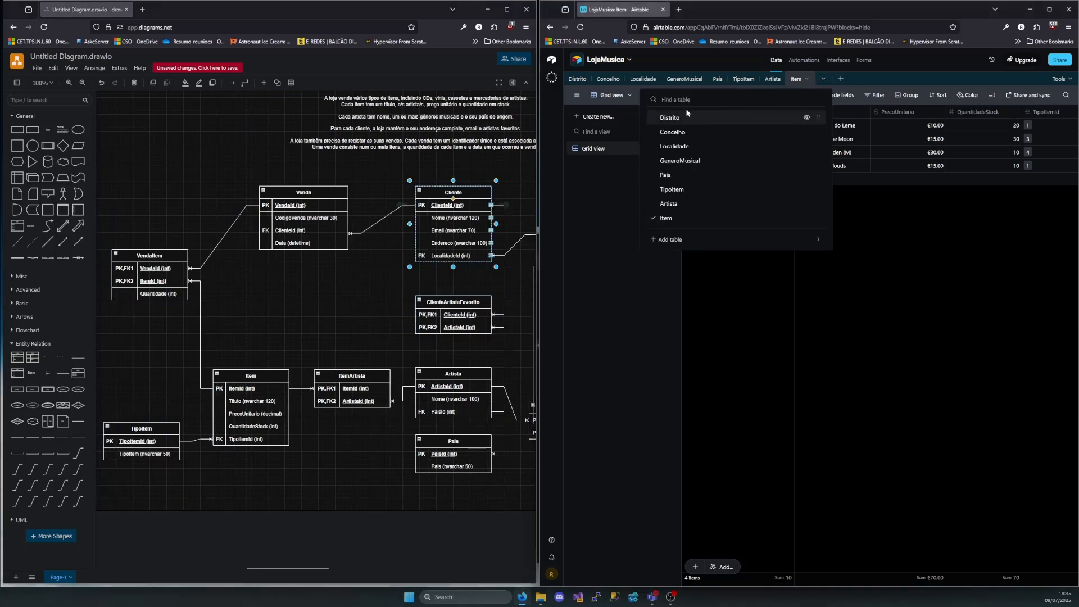
left_click(841, 79)
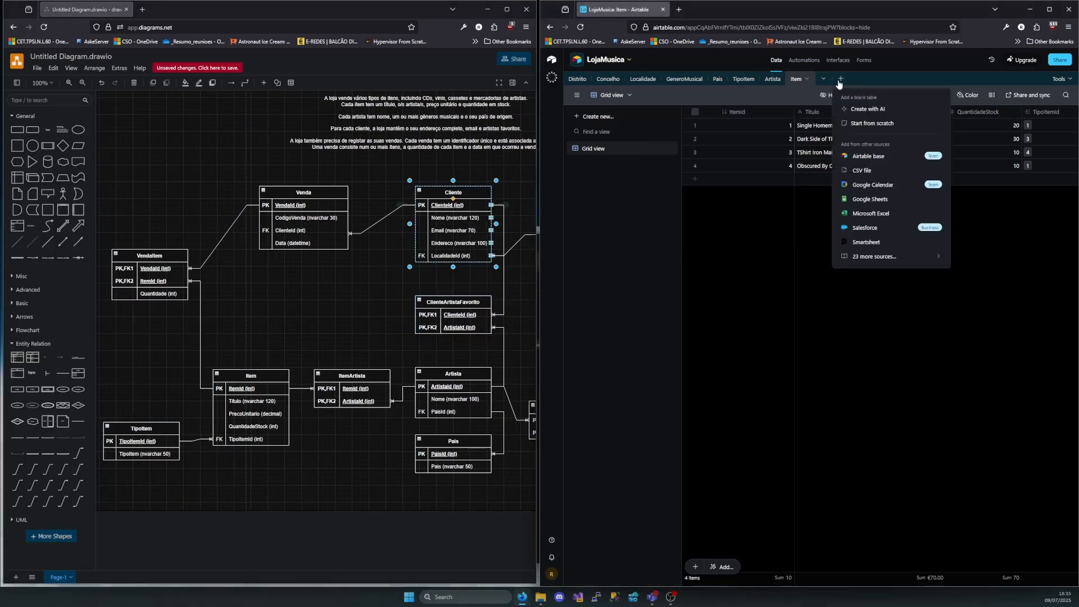
left_click(874, 124)
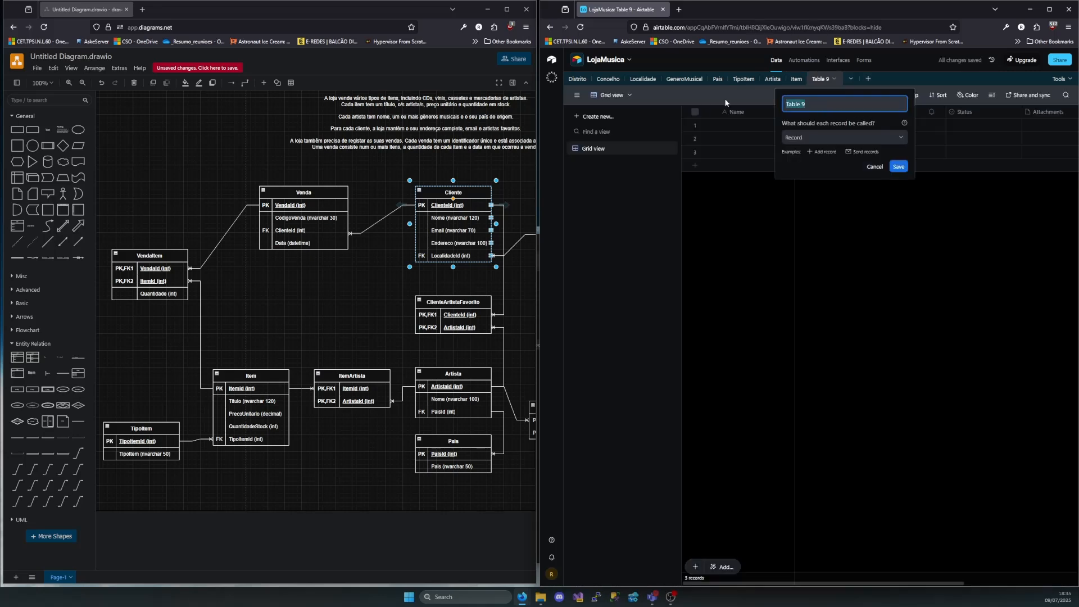
type("Cliwen")
key("BackSpace")
type("ent")
left_click(899, 166)
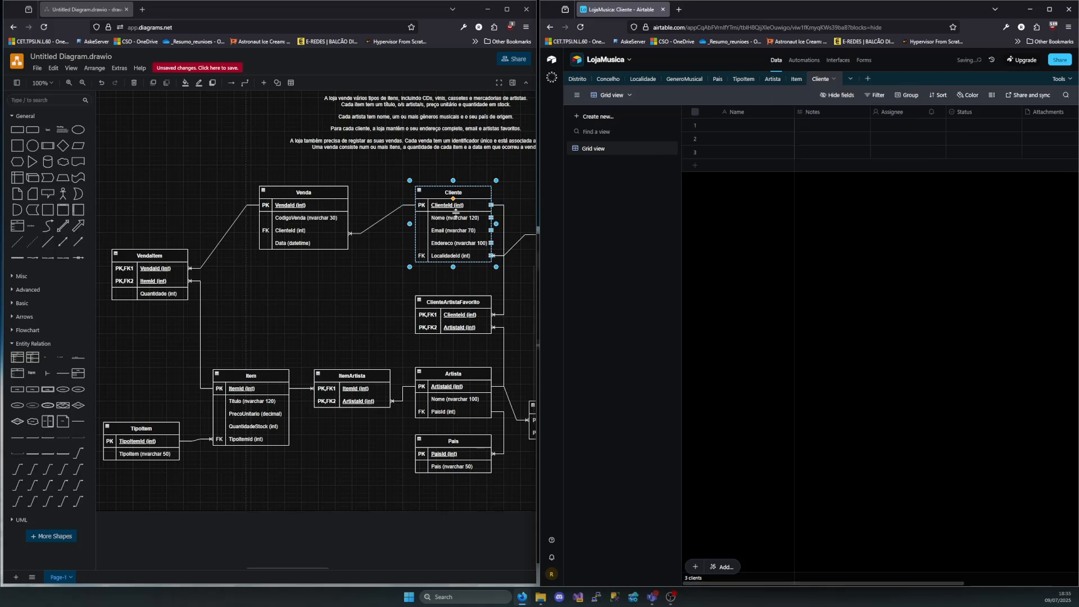
Delete the default Attachment Summary field from the Cliente table
left_click(453, 196)
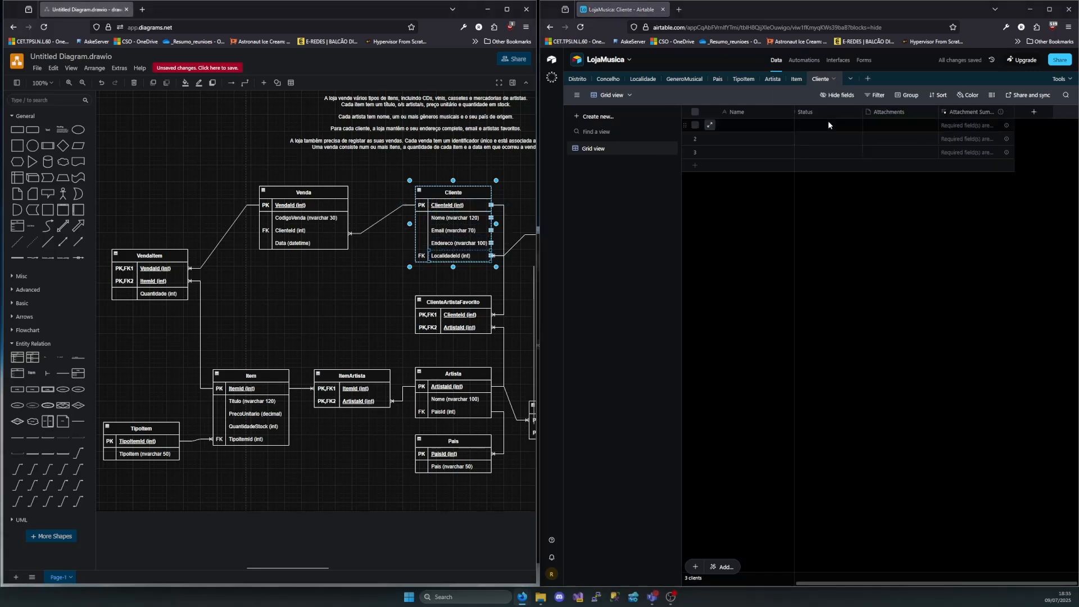
scroll(810, 121, "left", 3)
left_click(778, 114)
left_click(844, 112)
left_click(920, 114)
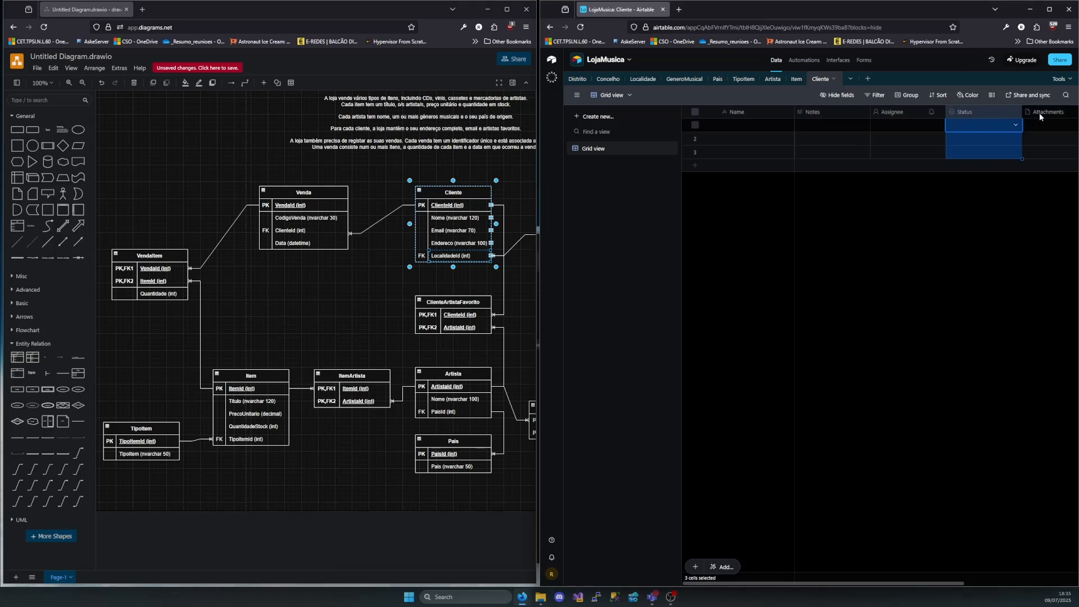
left_click(981, 111)
right_click(980, 112)
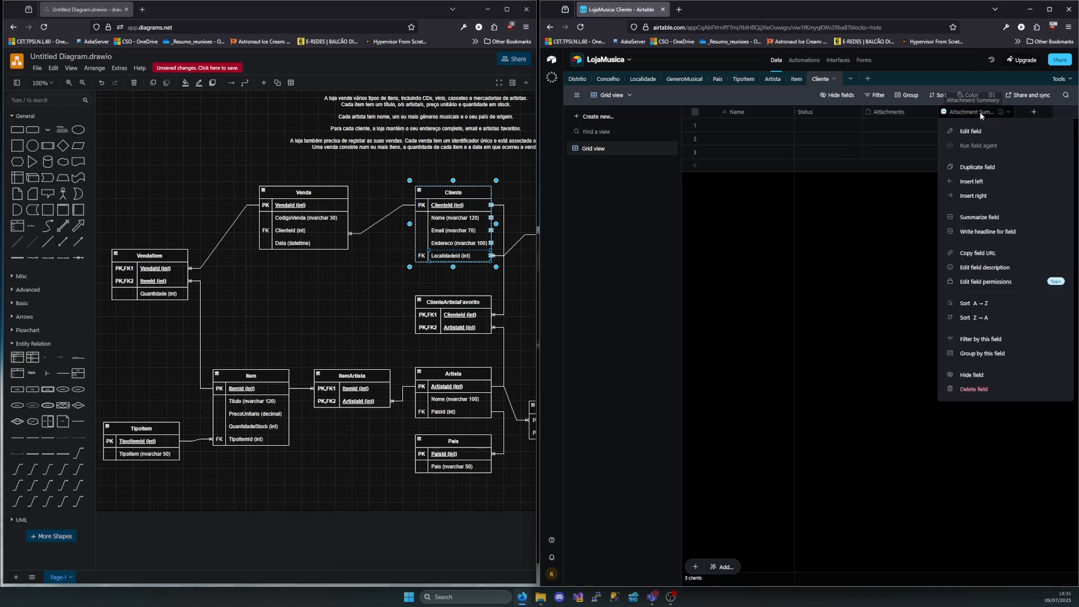
left_click(973, 393)
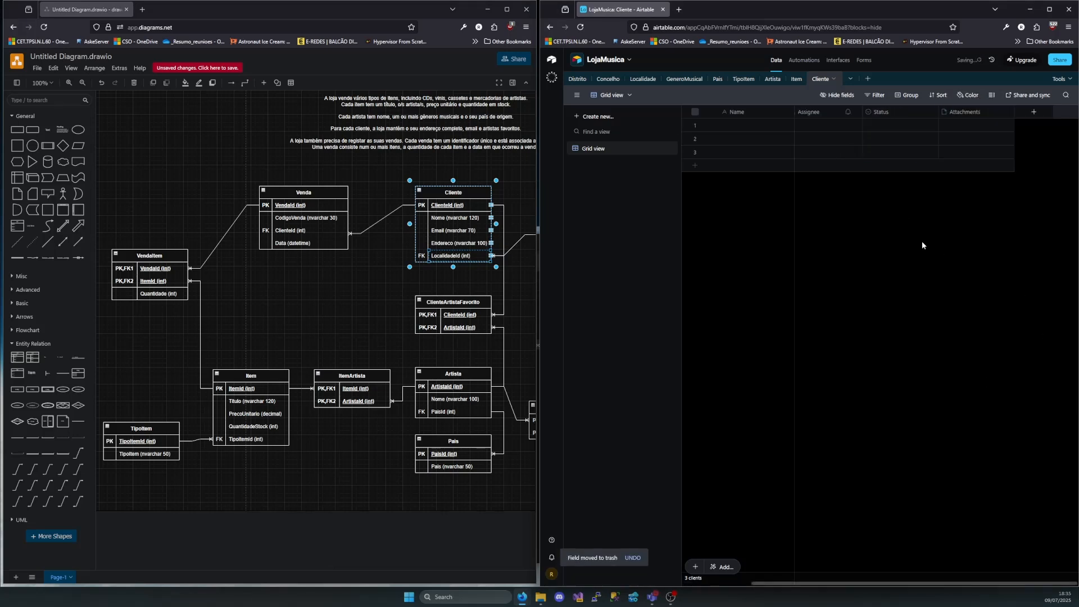
Rename the Cliente table's primary field to ClienteId and change its type to Autonumber
double_click(740, 113)
type("clien")
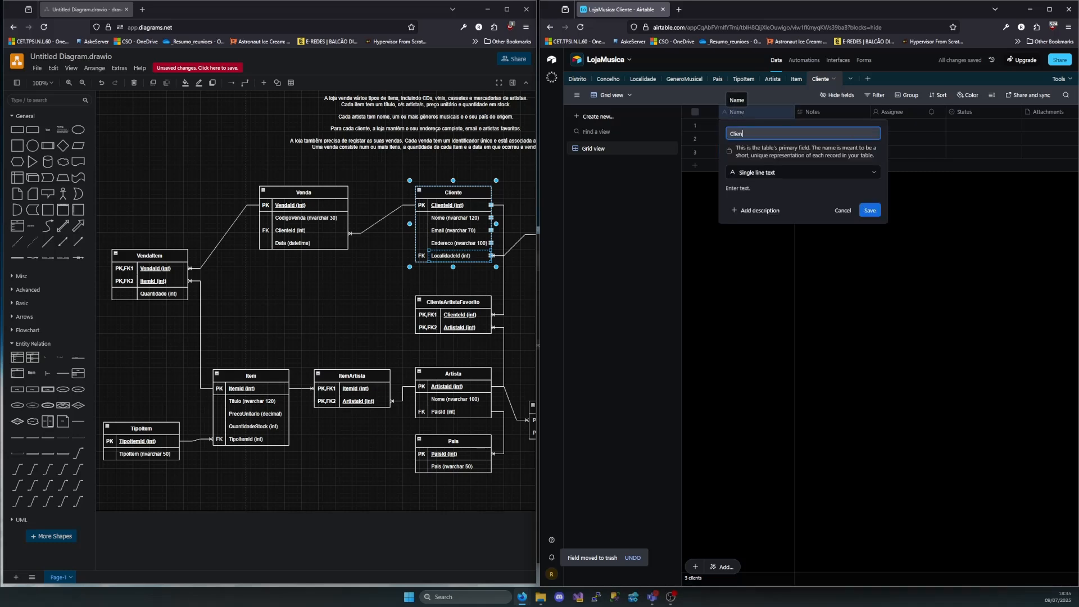
left_click(785, 172)
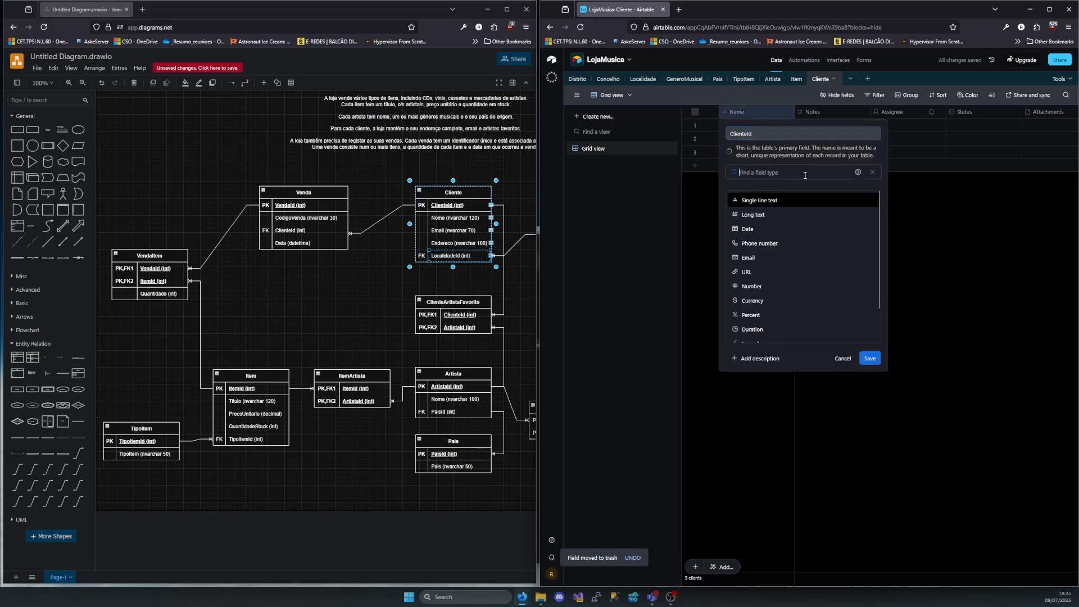
scroll(776, 281, "down", 3)
left_click(764, 320)
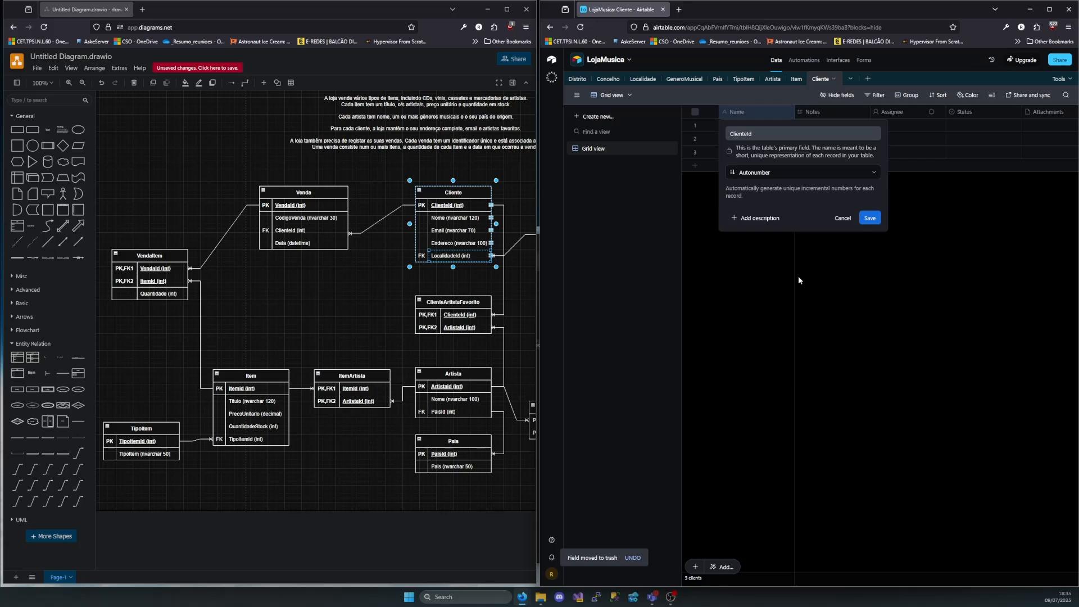
left_click(871, 221)
Rename the Notes field to Nome and change its type to Single line text
double_click(829, 113)
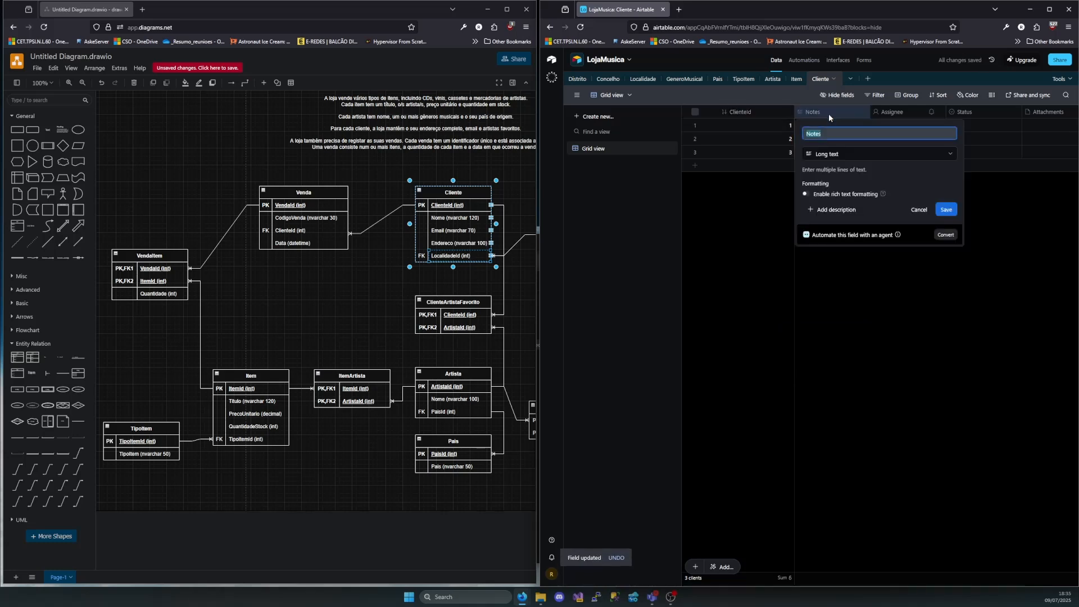
type("Nome")
left_click(835, 156)
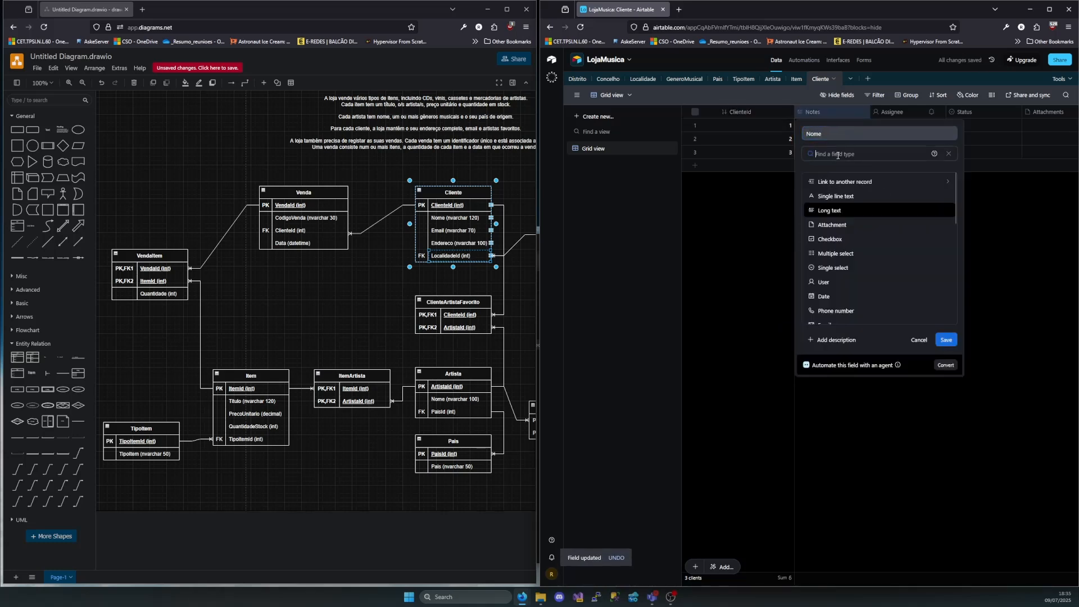
left_click(835, 197)
left_click(947, 220)
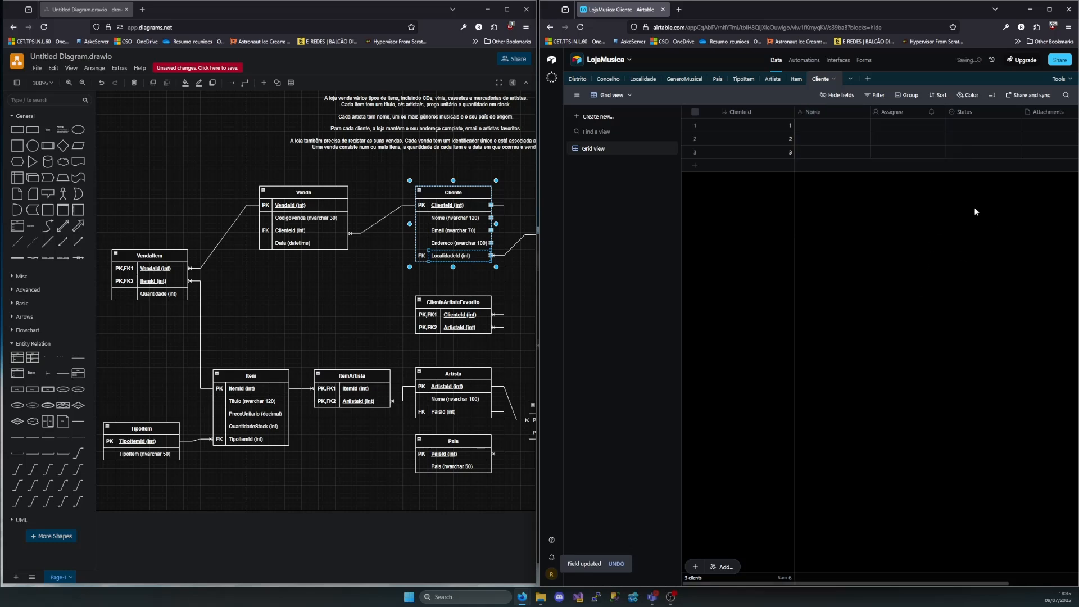
Rename the Assignee field to Email and change its type to Email
double_click(902, 111)
type("E")
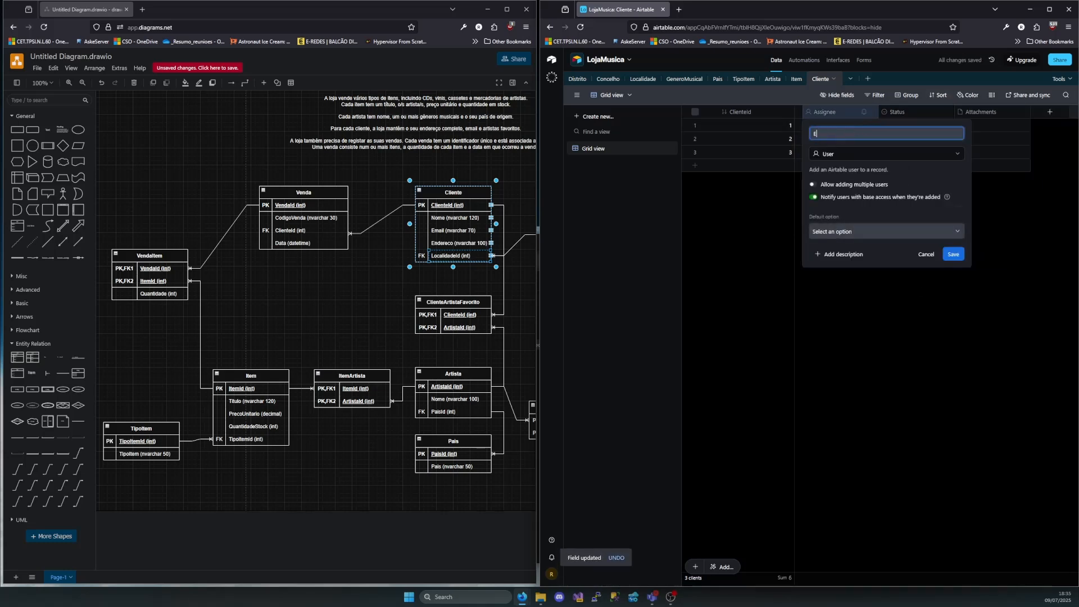
type("mail")
left_click(851, 154)
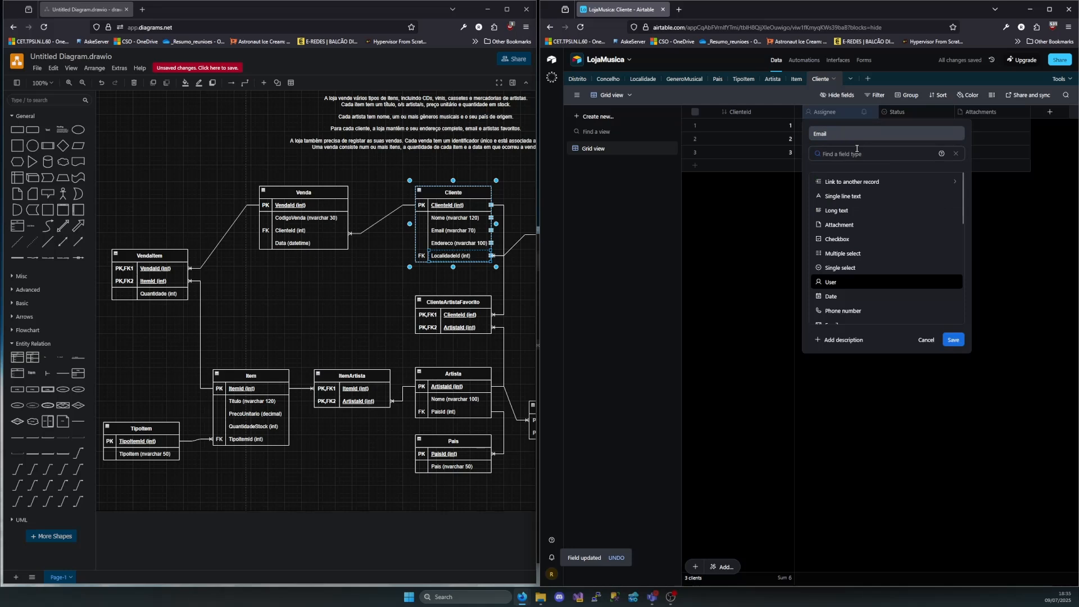
scroll(850, 218, "down", 1)
left_click(836, 282)
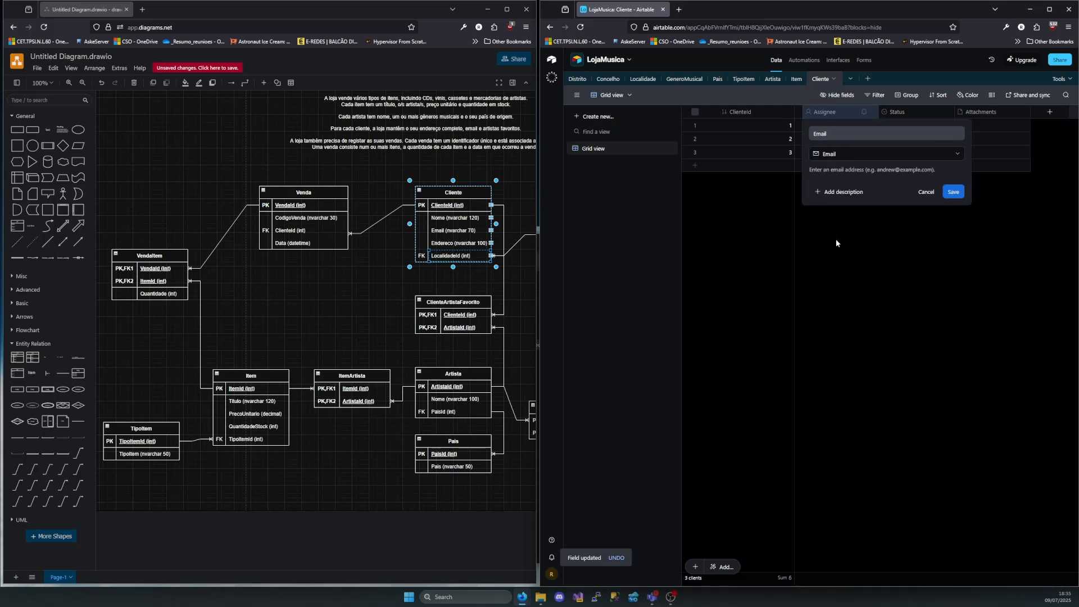
left_click(955, 193)
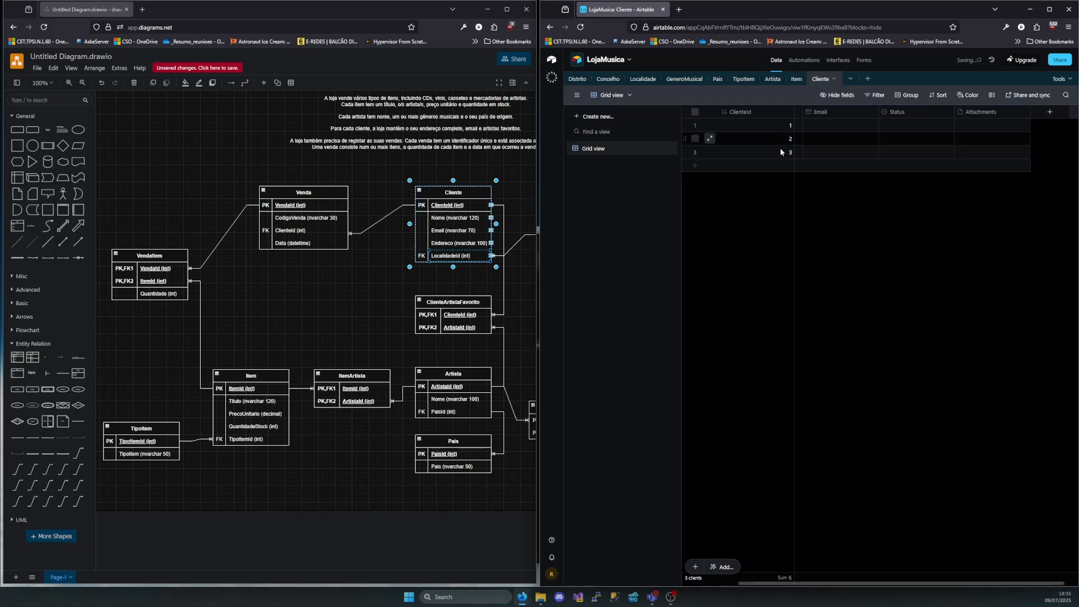
Rename the Status field to Endereco and change its type to Single line text
double_click(896, 112)
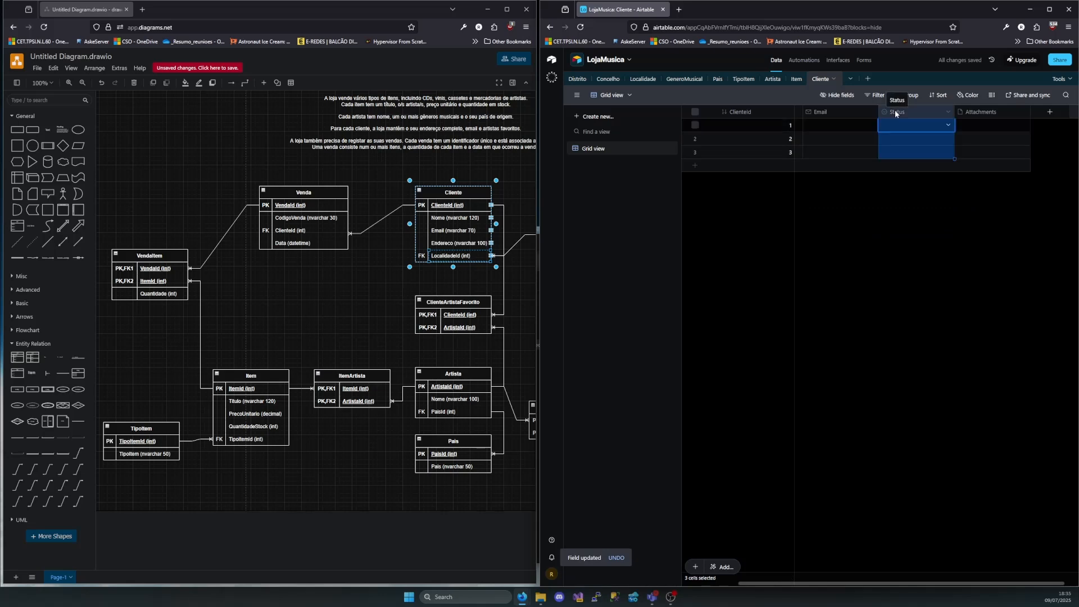
type("Enderco")
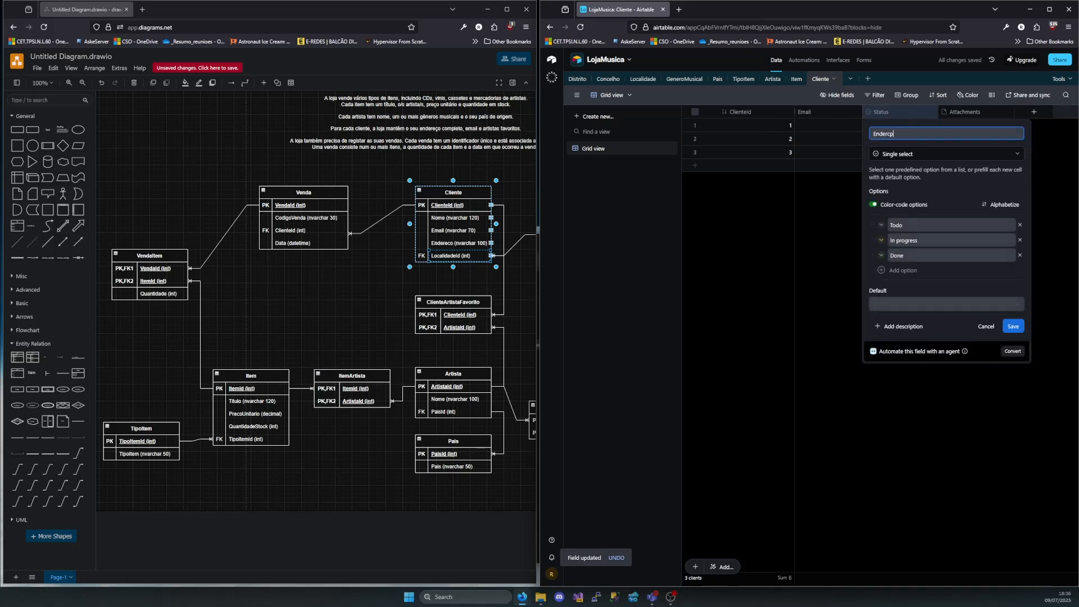
left_click(947, 154)
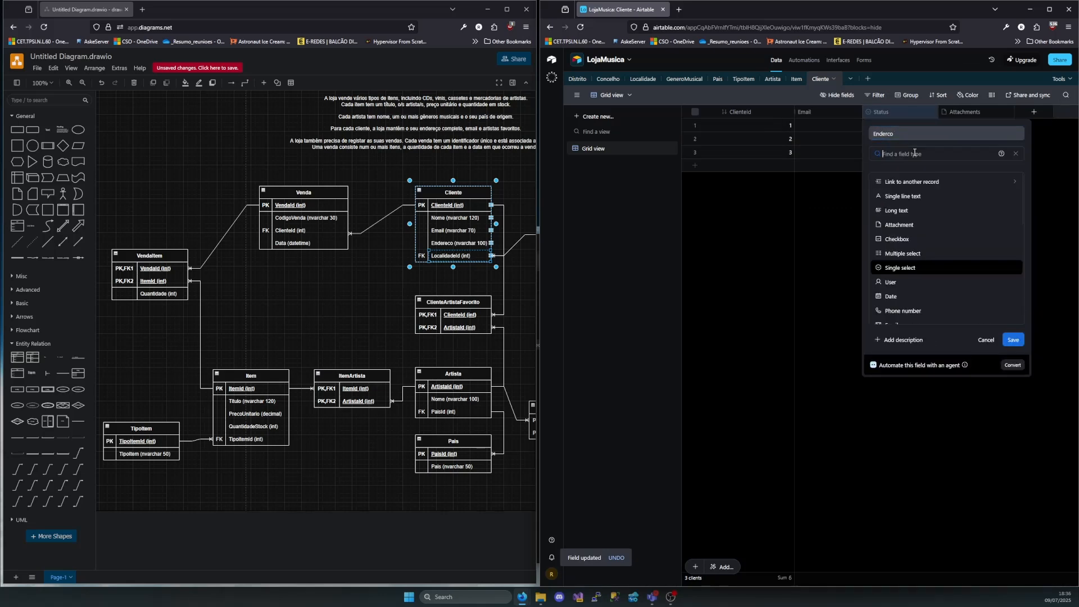
left_click(901, 196)
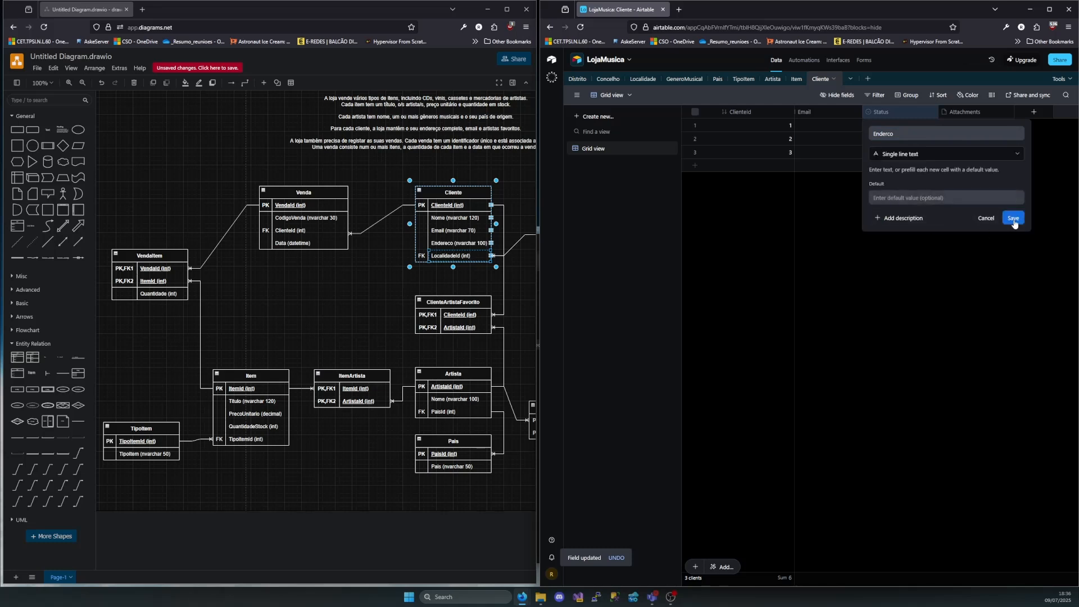
left_click(894, 135)
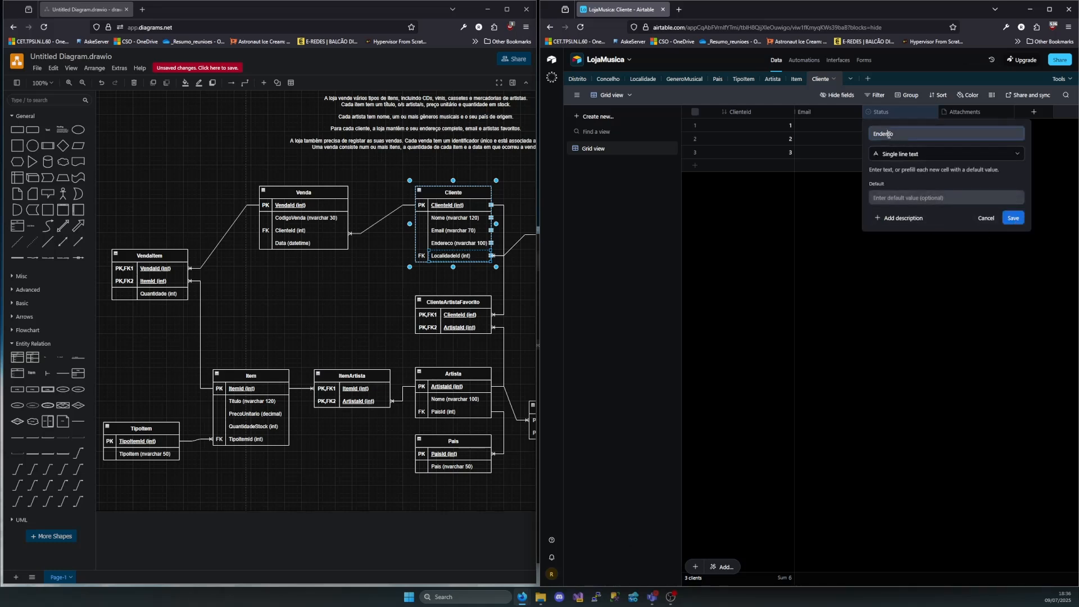
type("e")
left_click(1014, 218)
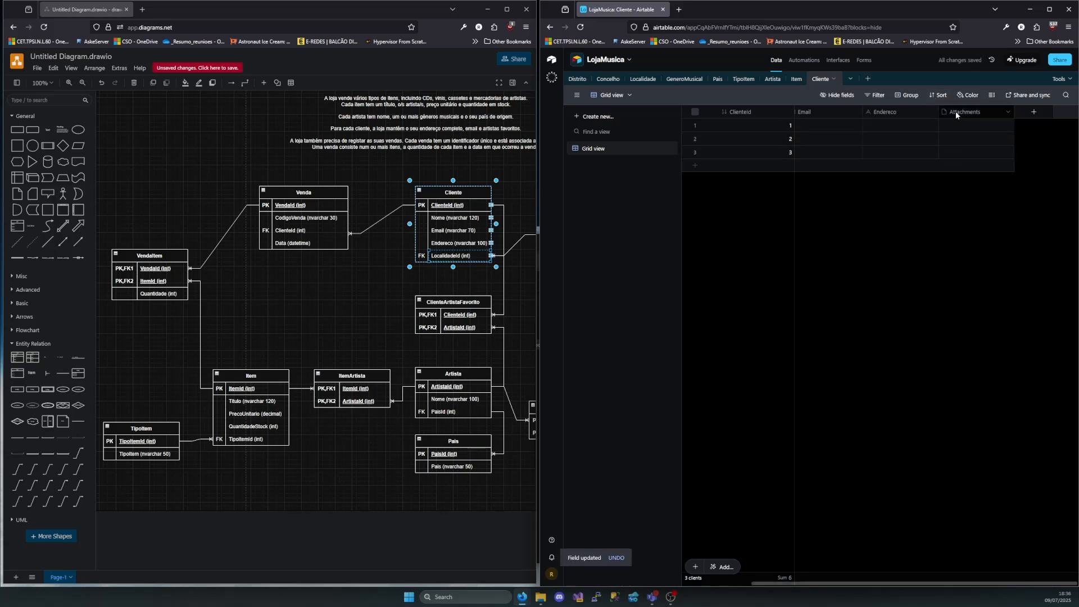
Turn the Attachments field into LocalidadeId, linked to the Localidade table, and add Localidade as a lookup field
double_click(973, 117)
type("Loca")
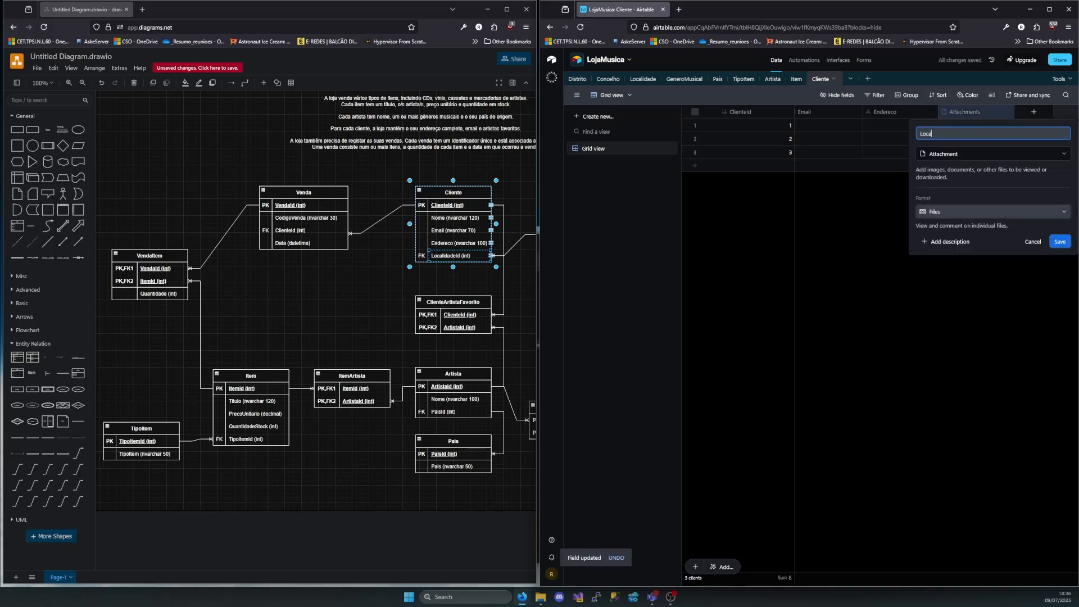
type("lidadeId")
left_click(973, 152)
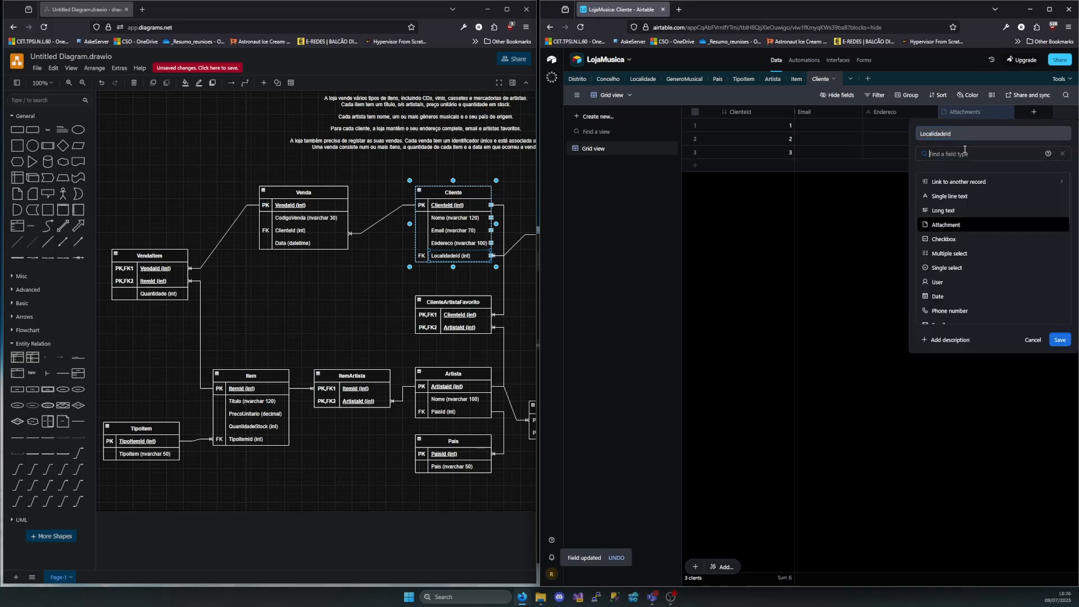
left_click(959, 185)
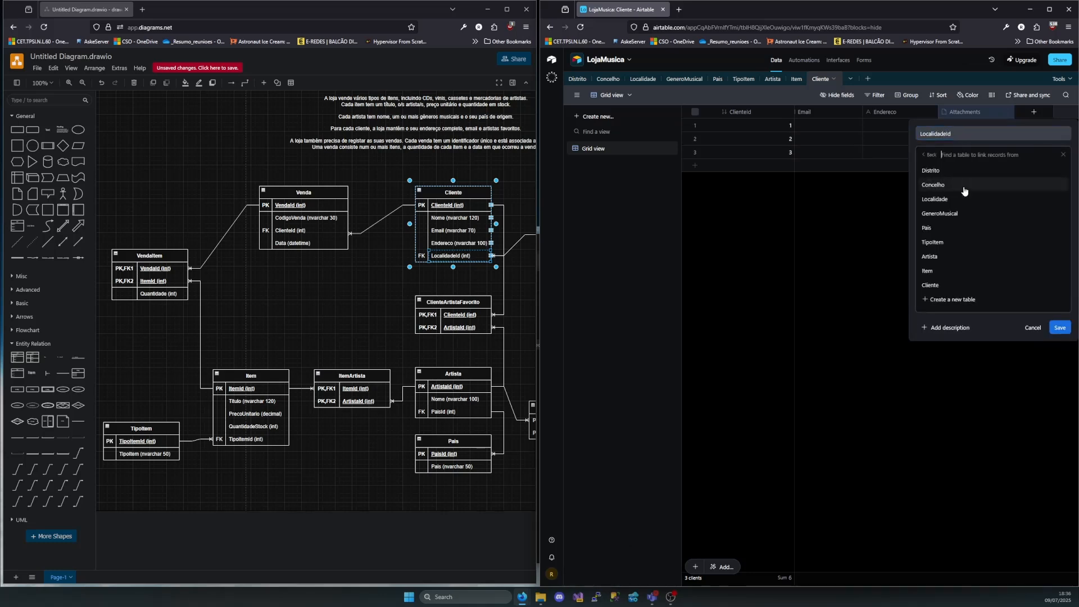
left_click(947, 200)
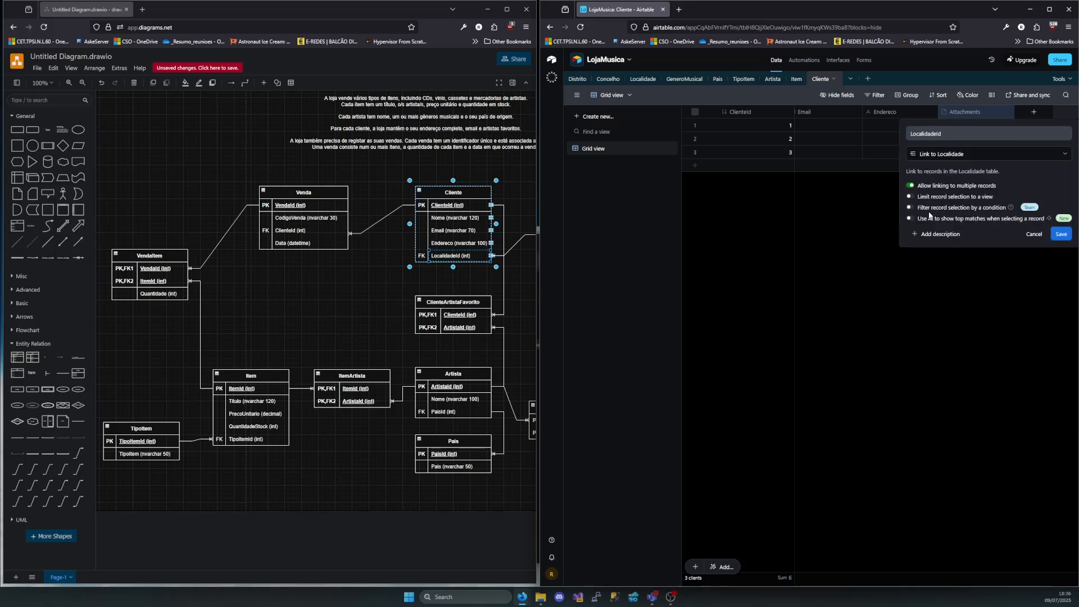
left_click(1061, 234)
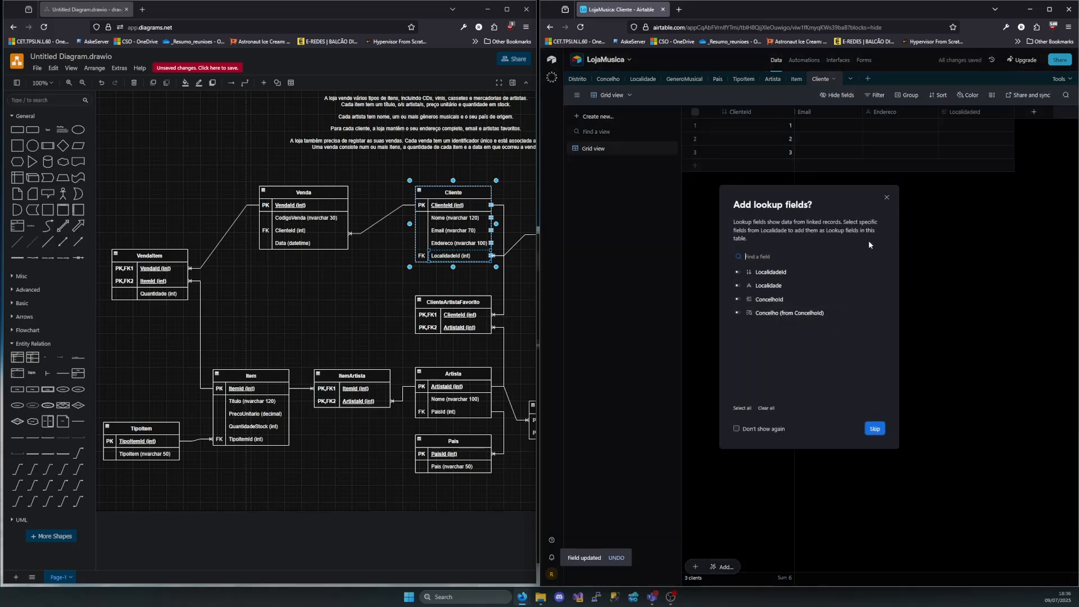
left_click(738, 286)
left_click(876, 430)
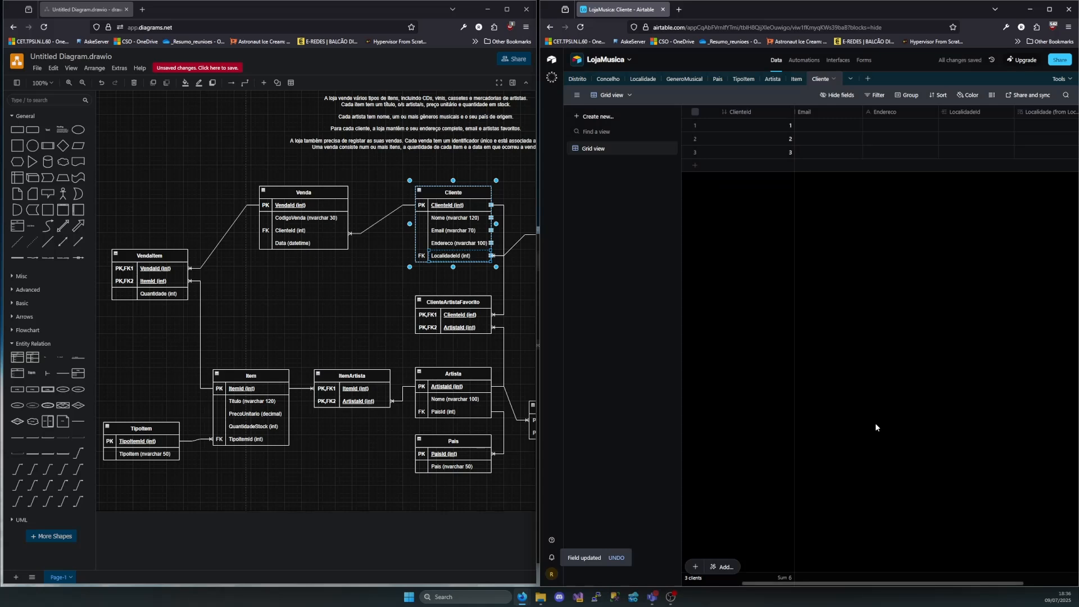
Fill the first Cliente record's Nome with the customer's full name and Email with the customer's e-mail address
scroll(954, 235, "right", 2)
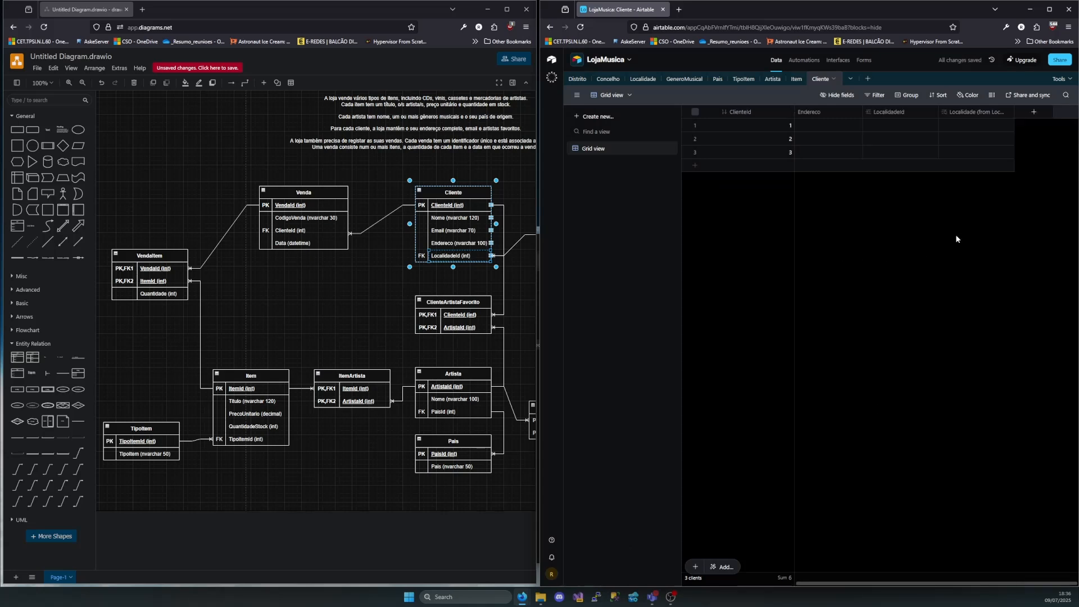
scroll(956, 233, "left", 3)
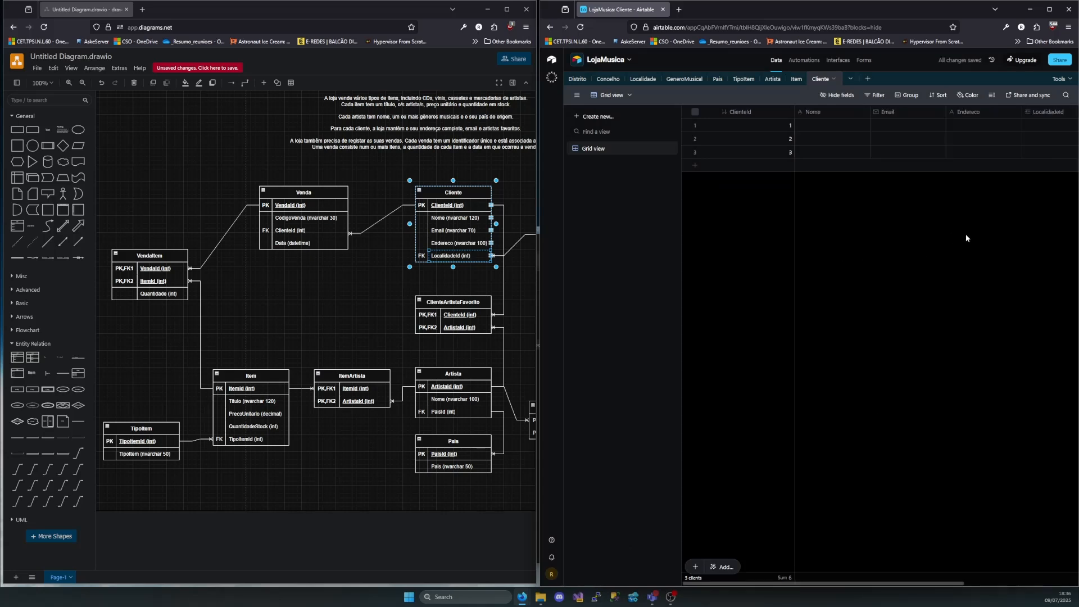
left_click(852, 128)
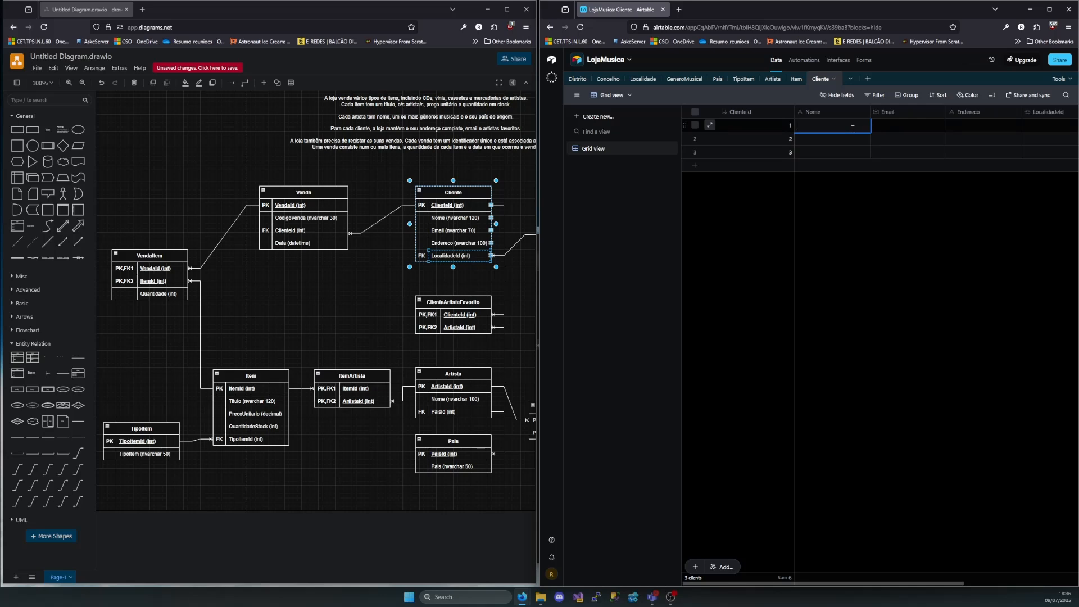
left_click(853, 128)
key("Tab")
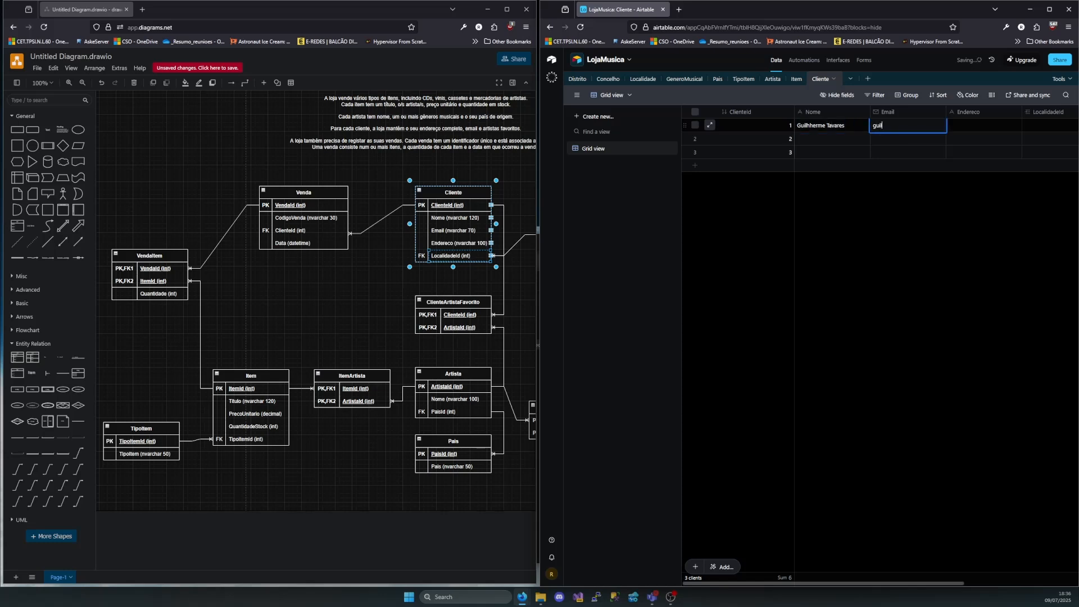
Enter the first customer's street address in Endereco and link LocalidadeId to record 1, Benfica
left_click(954, 130)
type("Rua A")
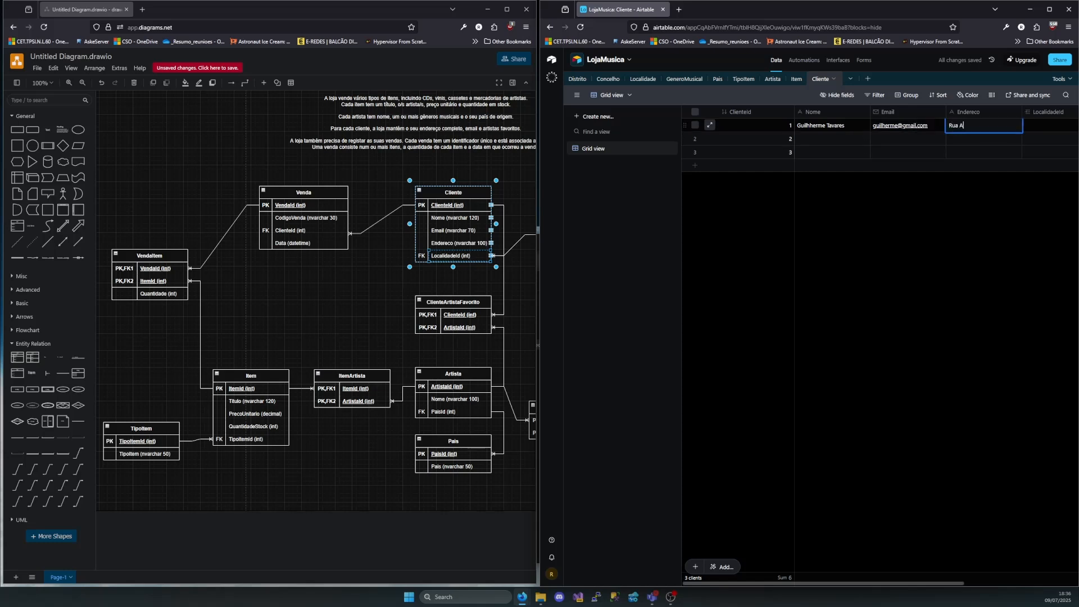
key("Tab")
key("Return")
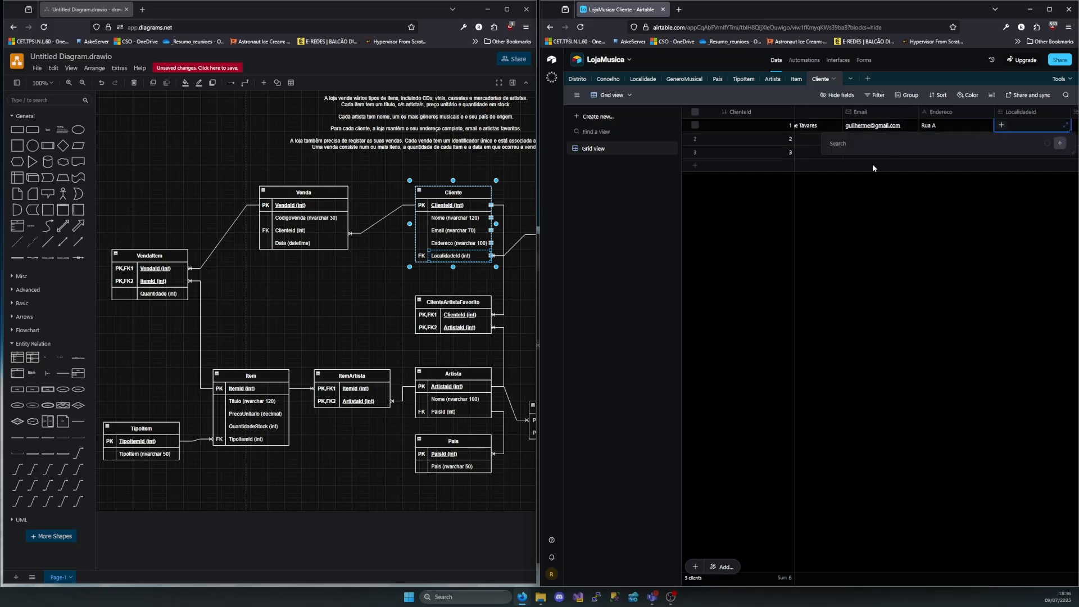
left_click(859, 181)
left_click(1010, 138)
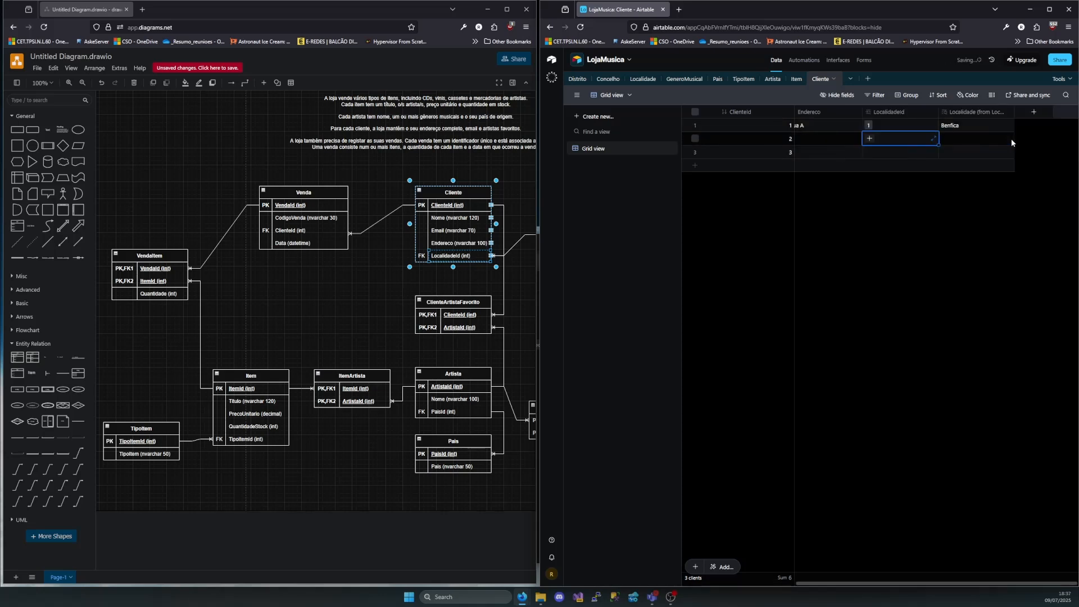
Correct the misspelled first name in the first Cliente record's Nome cell
scroll(770, 164, "left", 3)
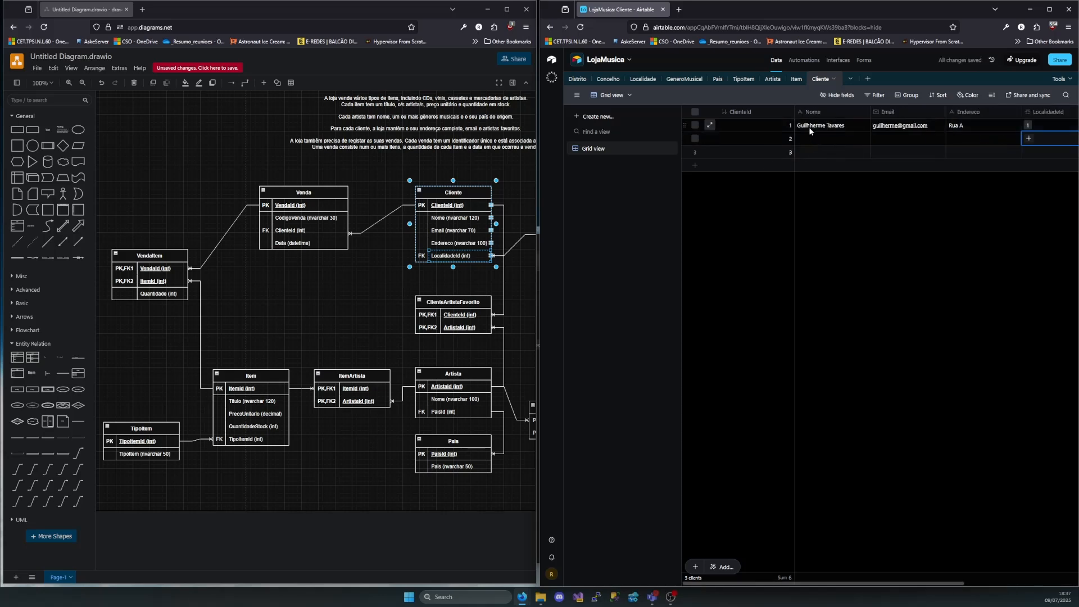
triple_click(830, 123)
key("Left")
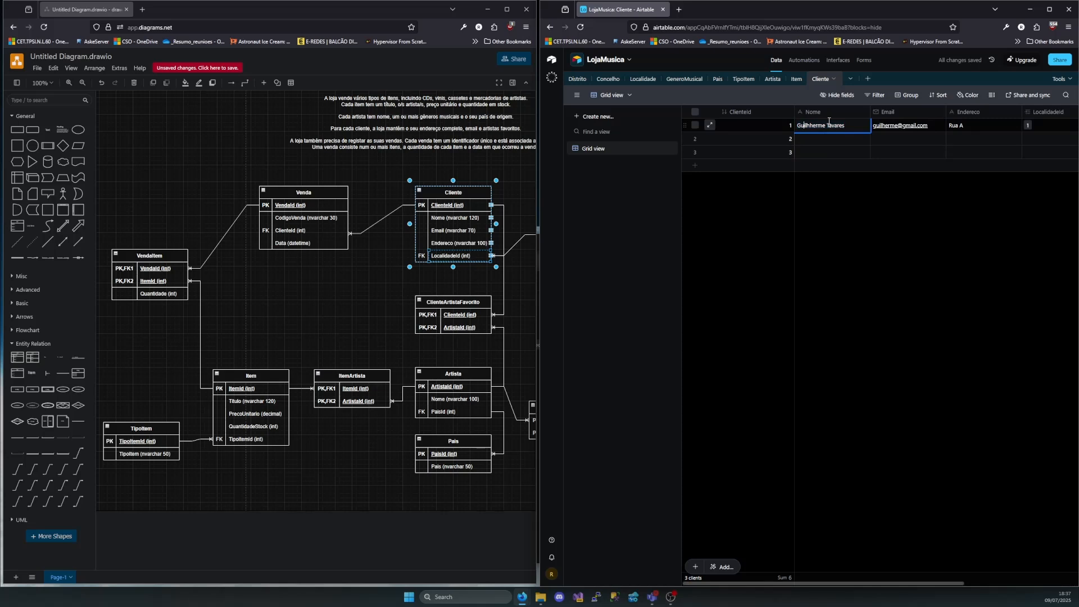
Fill the second Cliente record's Nome with the customer's full name and Email with the customer's e-mail address
double_click(810, 138)
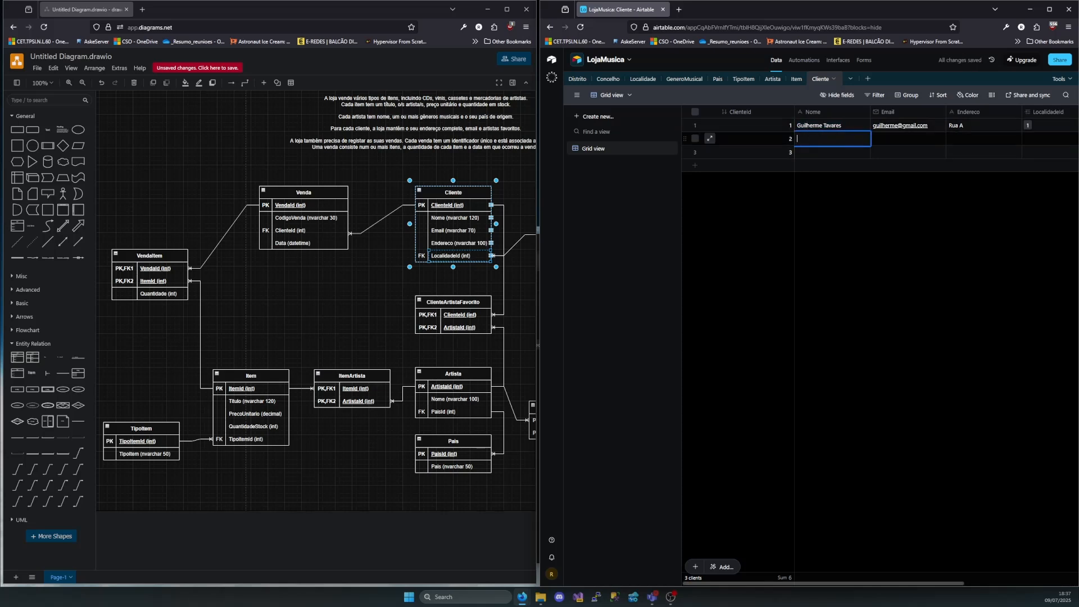
key("Tab")
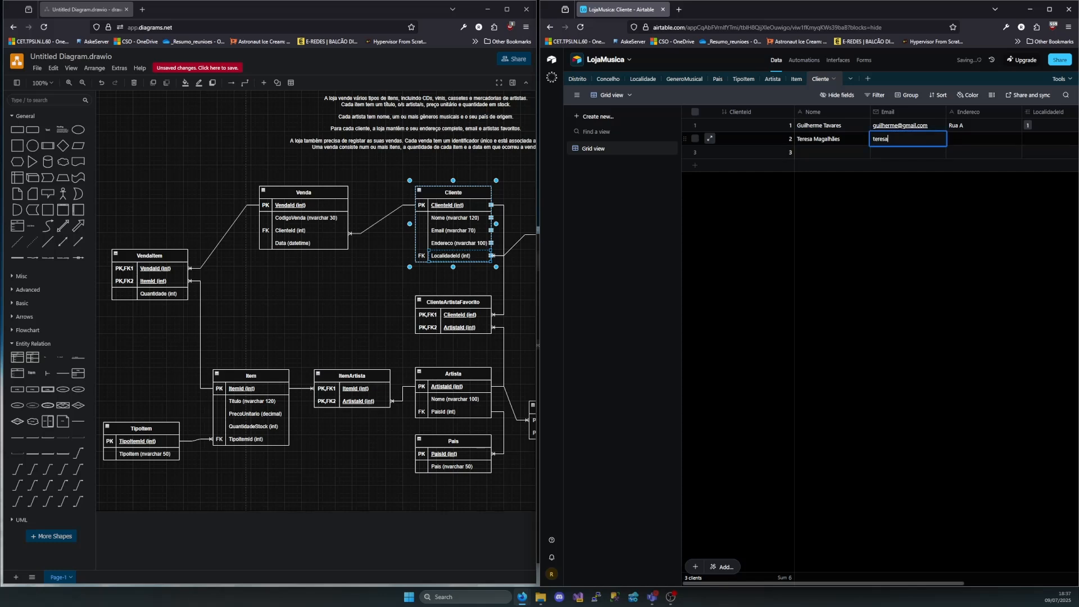
Enter the second customer's street address in Endereco and link LocalidadeId to record 1, Benfica
key("Tab")
type("Rua ")
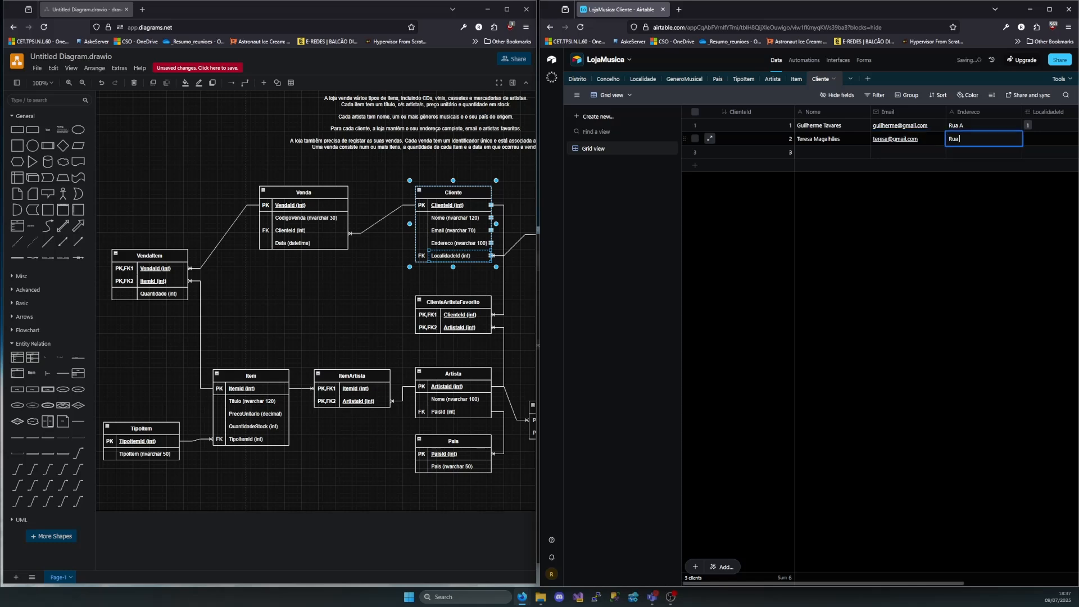
type("A")
key("Tab")
left_click(1002, 139)
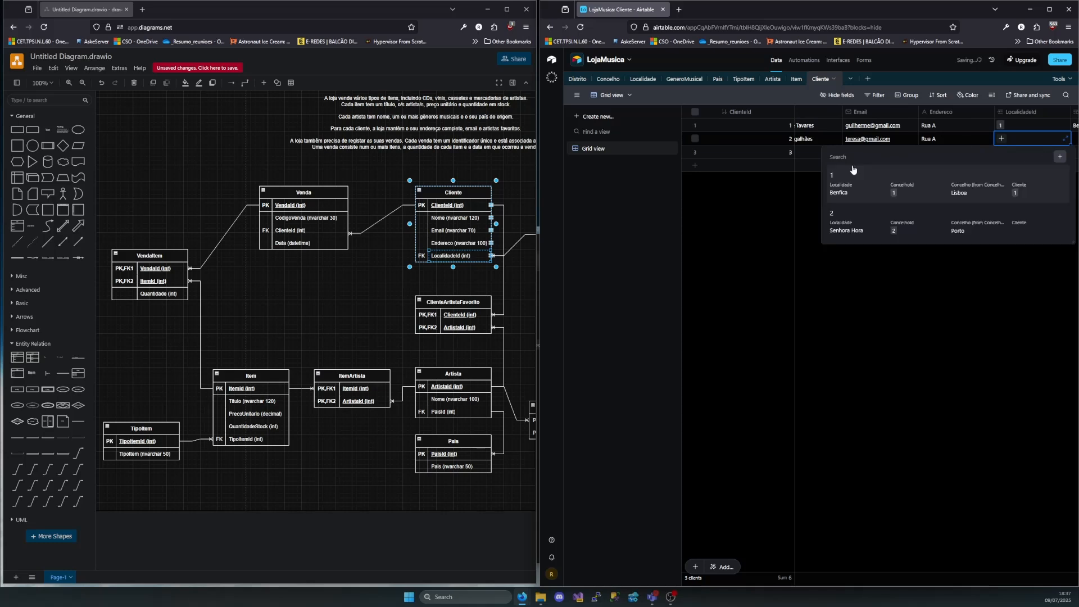
left_click(898, 171)
Fill the third Cliente record's Nome with the customer's full name and Email with the customer's e-mail address
double_click(808, 153)
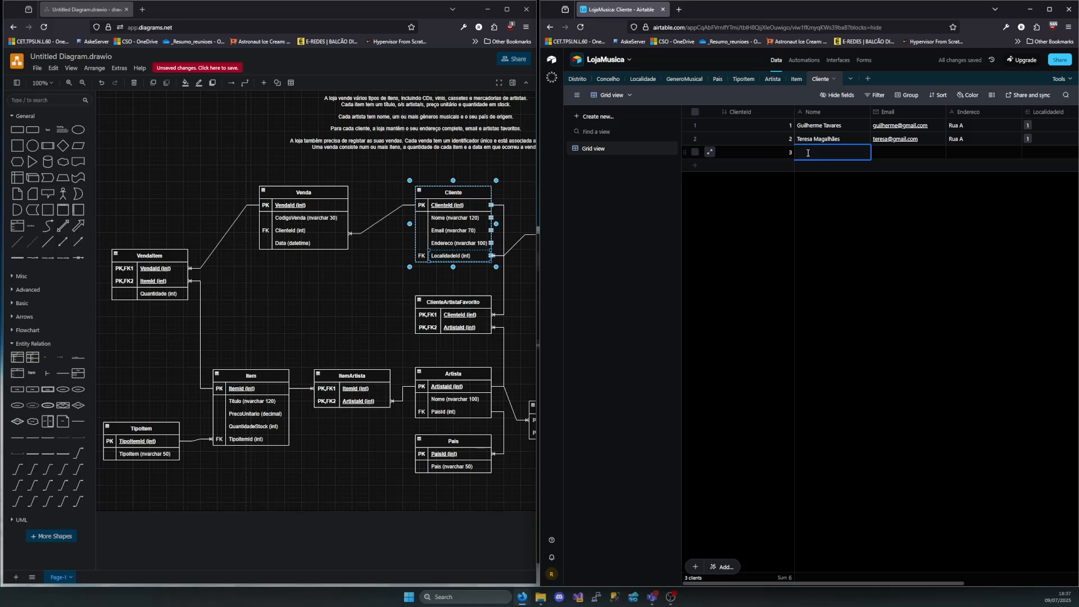
key("Tab")
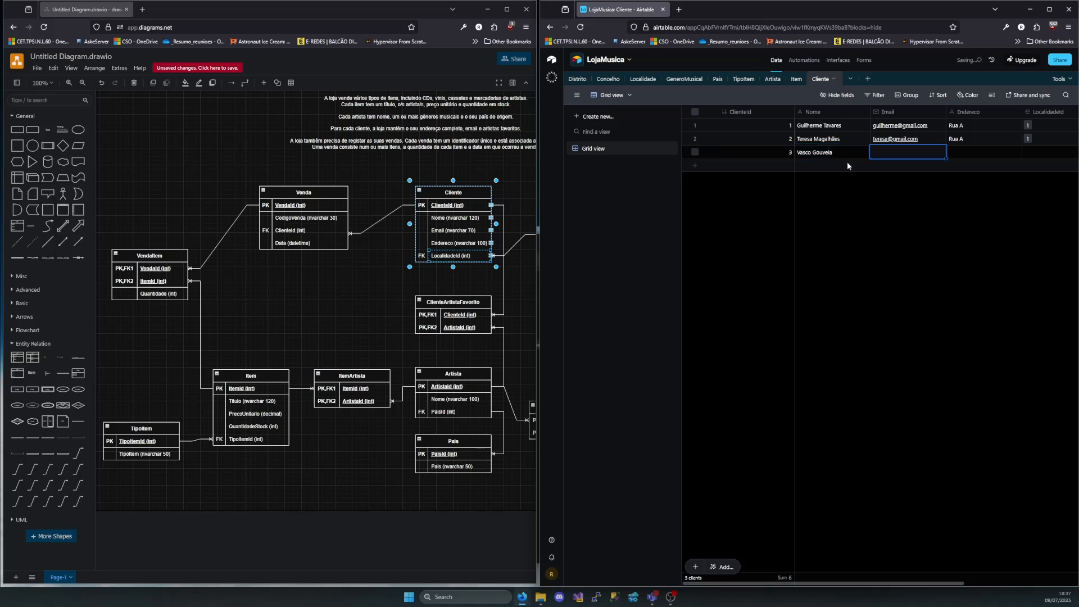
Enter the third customer's street address in Endereco and link LocalidadeId to Localidade record 1
key("Tab")
type("Ru")
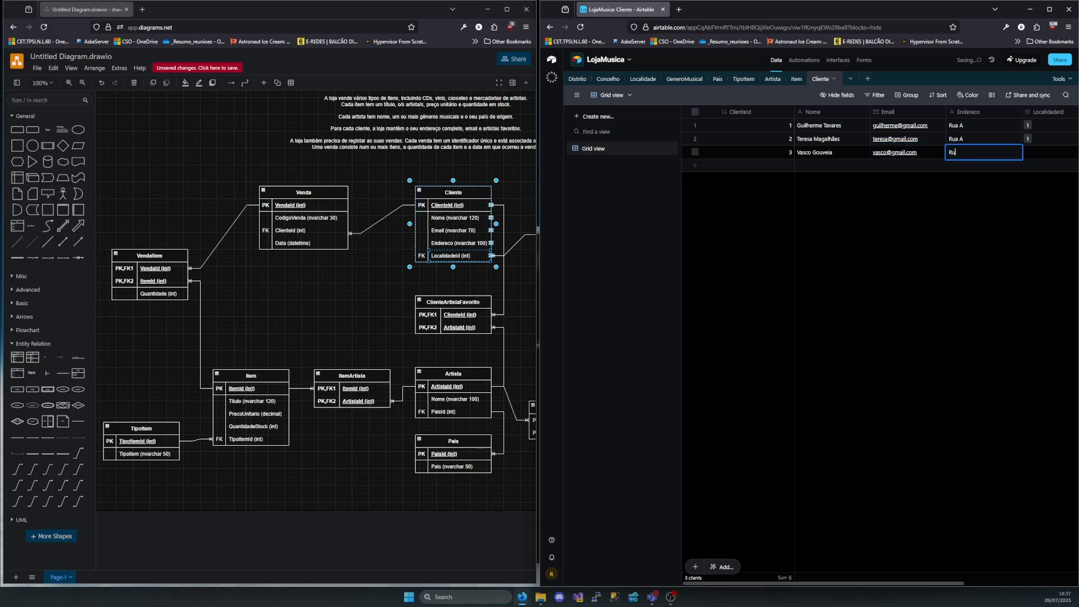
type("abBN")
left_click(1026, 152)
left_click(1003, 153)
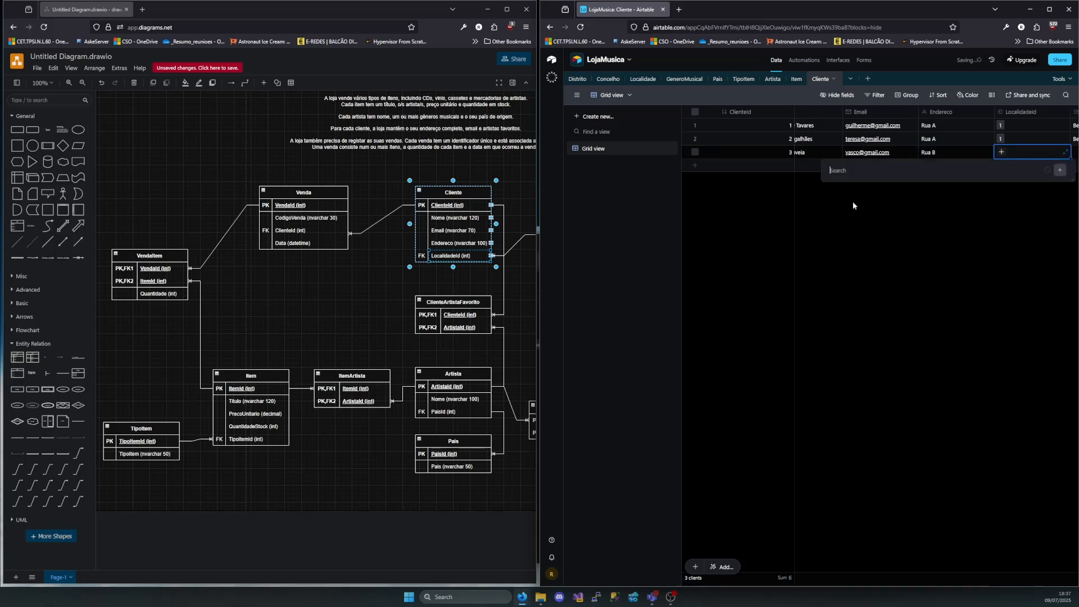
left_click(829, 197)
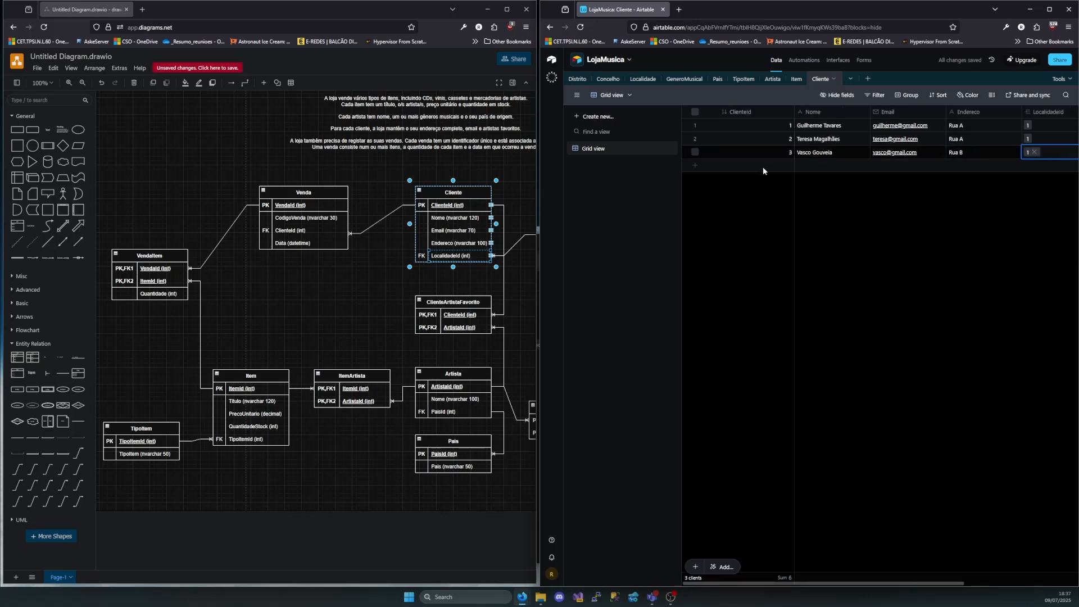
Add a fourth Cliente record and enter the customer's full name in Nome and e-mail address in Email
left_click(814, 166)
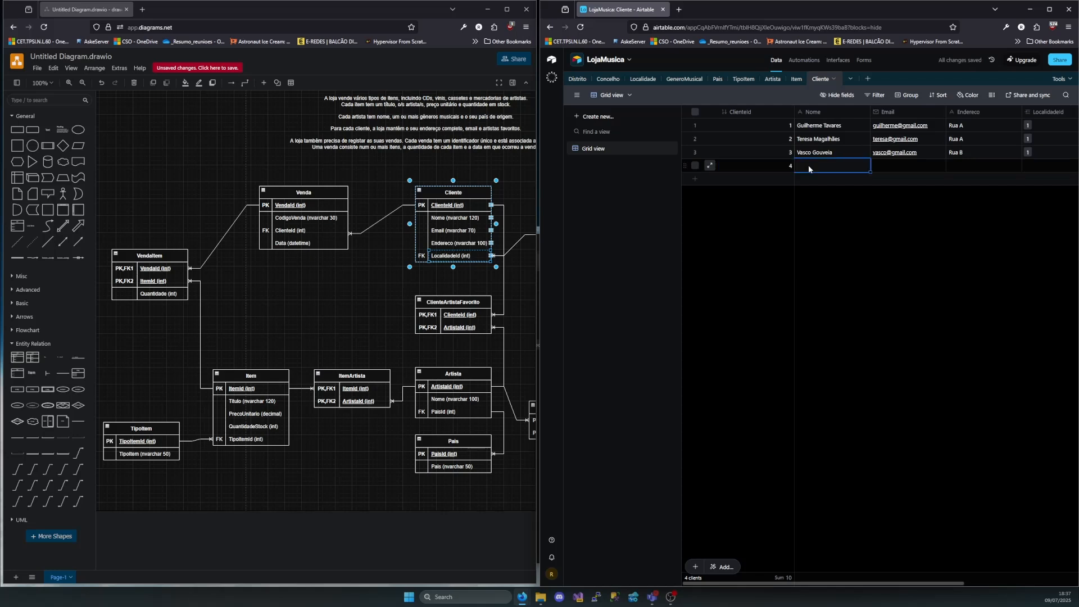
key("Tab")
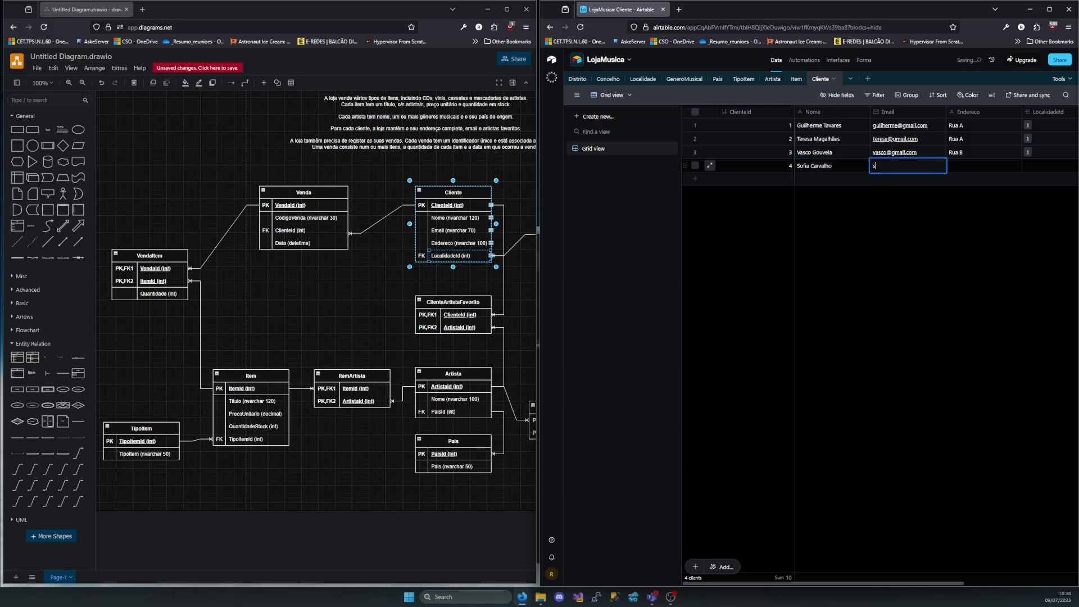
Enter the fourth customer's street address in Endereco and link LocalidadeId to record 2, Senhora Hora
key("Tab")
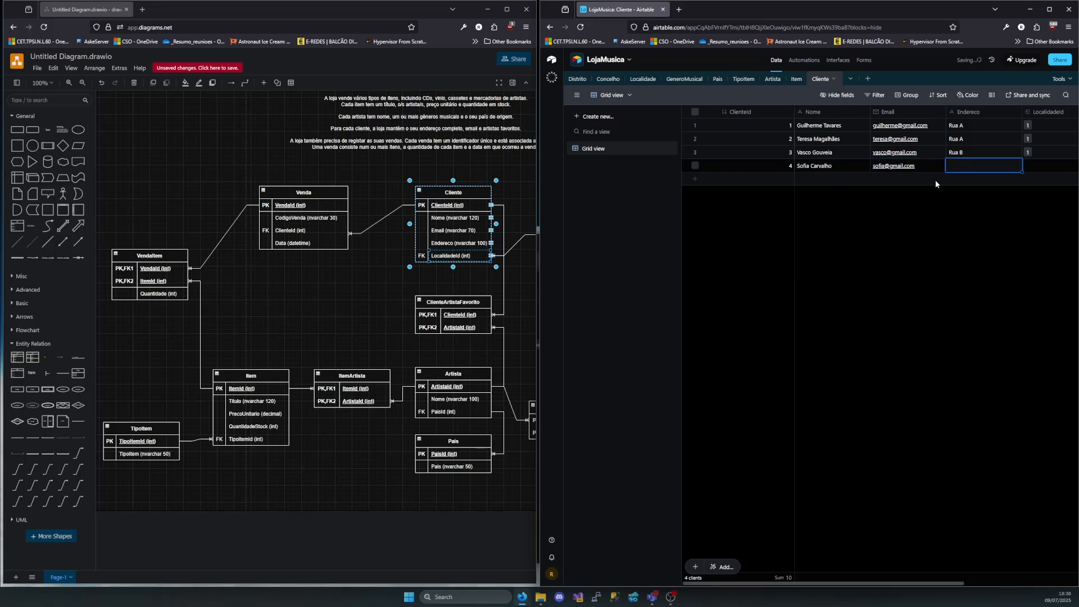
type("Rua")
type(" V")
key("Tab")
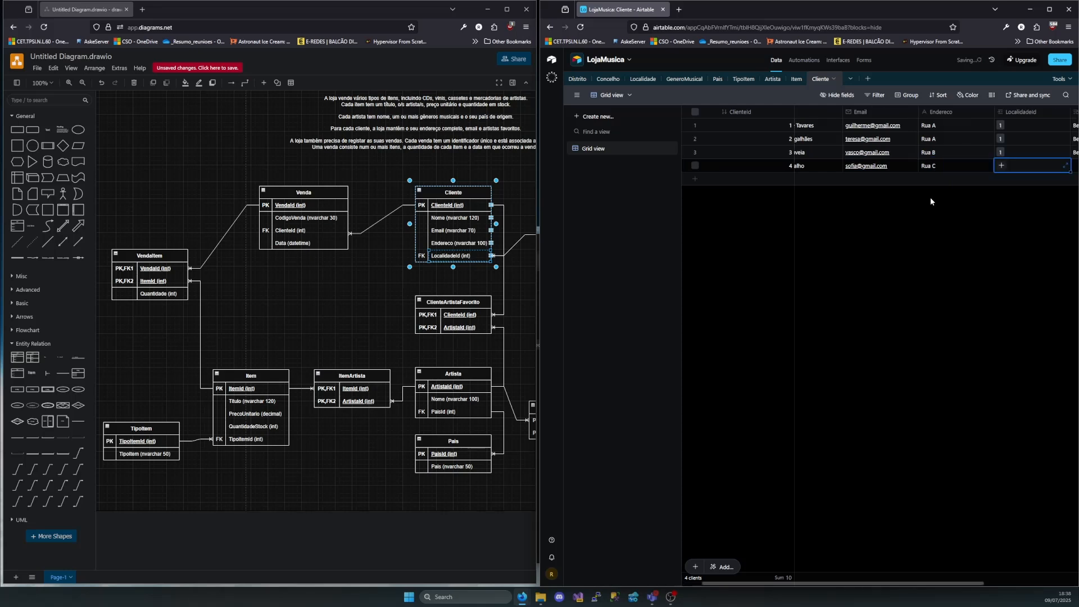
left_click(1001, 165)
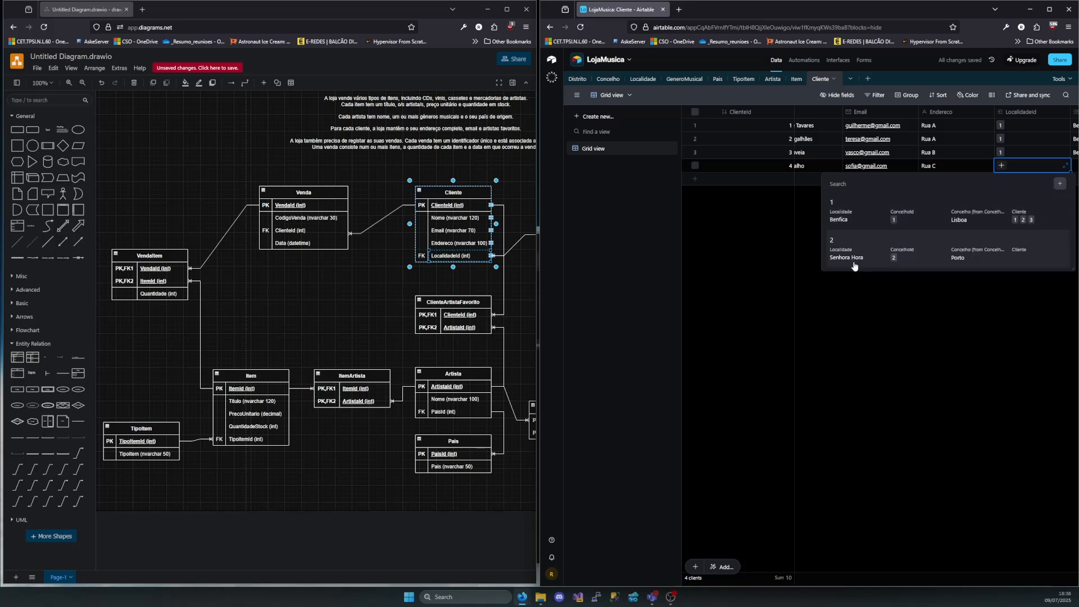
left_click(850, 256)
scroll(943, 225, "left", 1)
left_click(936, 256)
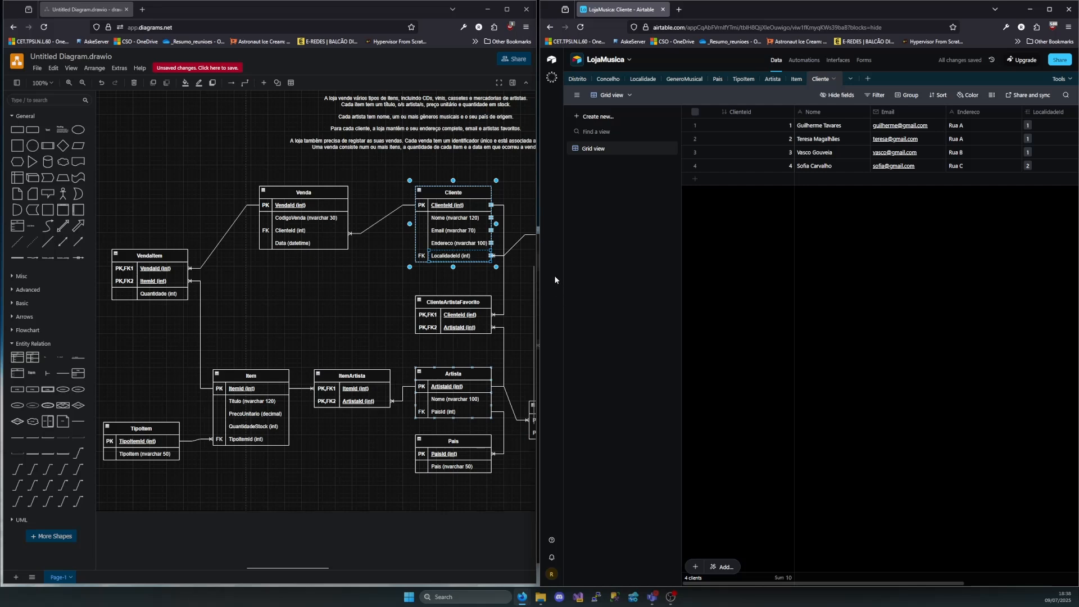
Switch to the draw.io diagram and select the whole Venda entity with its attributes
left_click_drag(246, 174, 356, 268)
left_click(362, 278)
left_click_drag(253, 167, 362, 275)
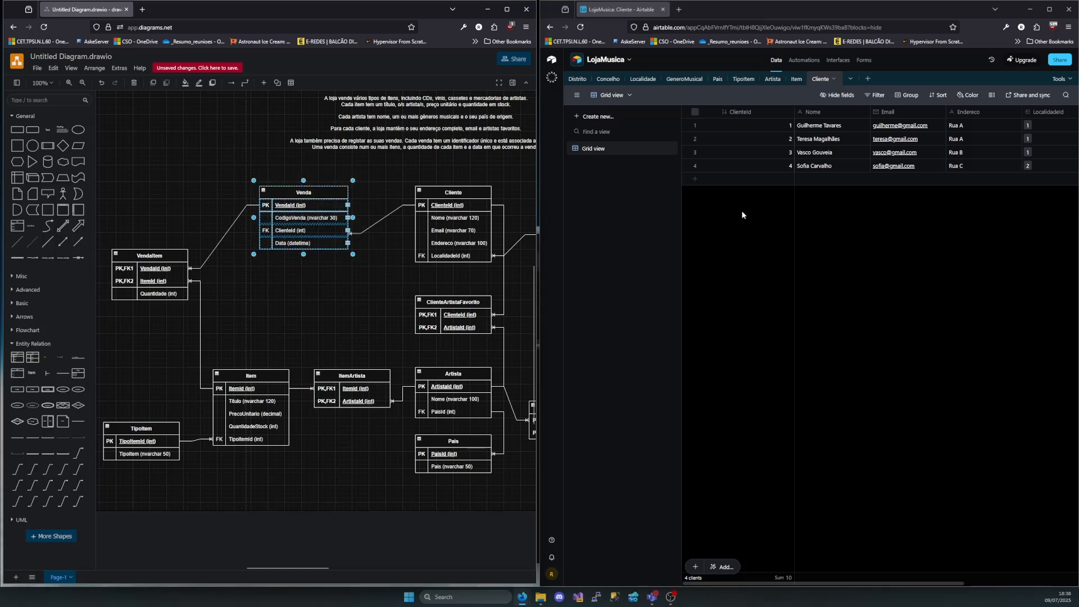
left_click(867, 79)
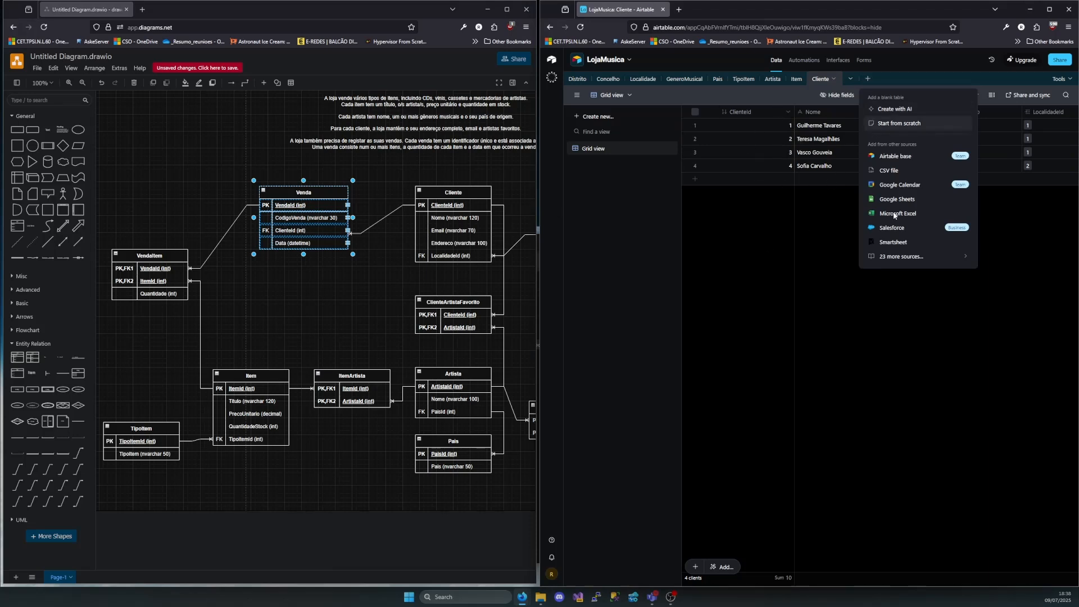
left_click(1011, 290)
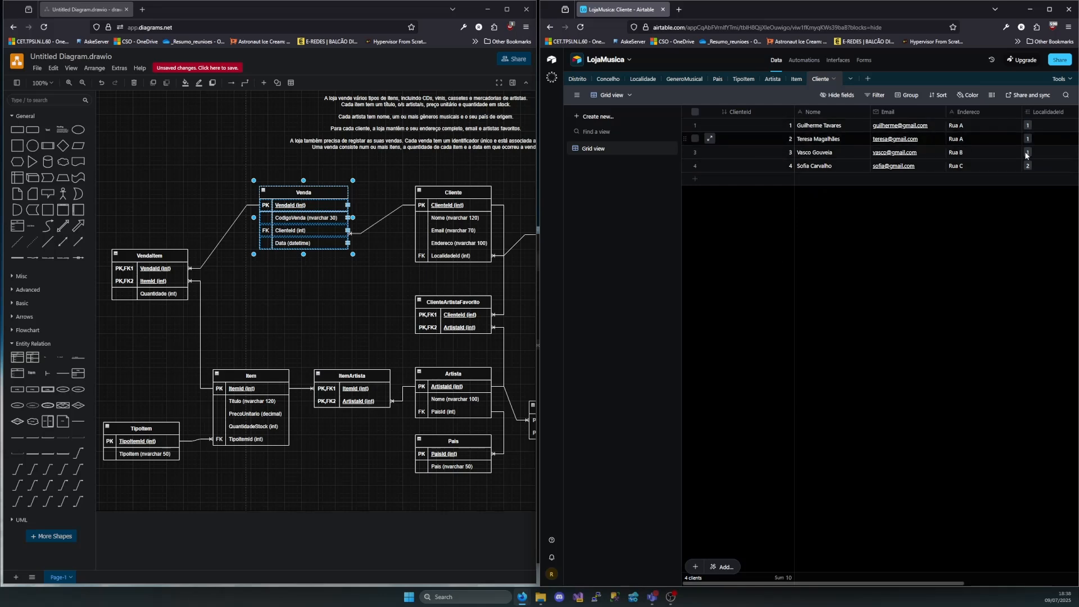
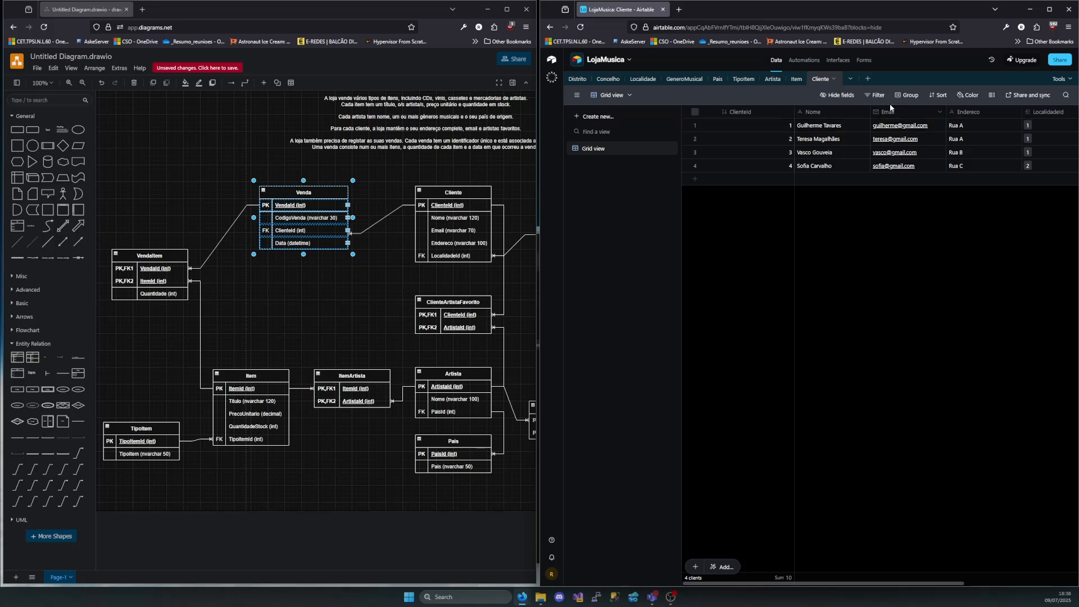
Create a new table from scratch in the LojaMusica base and name it Venda
left_click(866, 80)
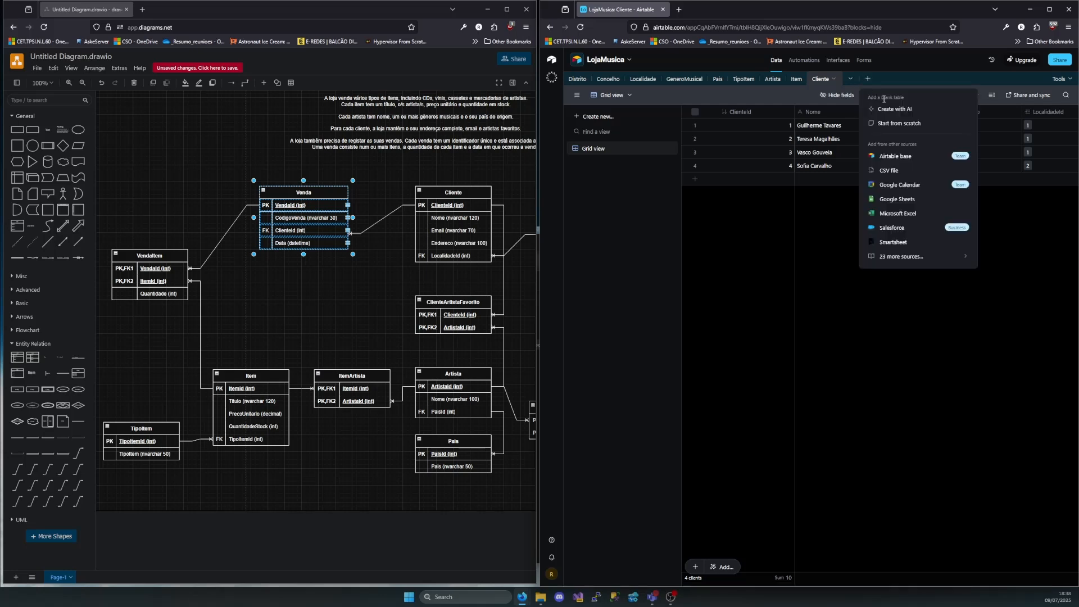
left_click(886, 124)
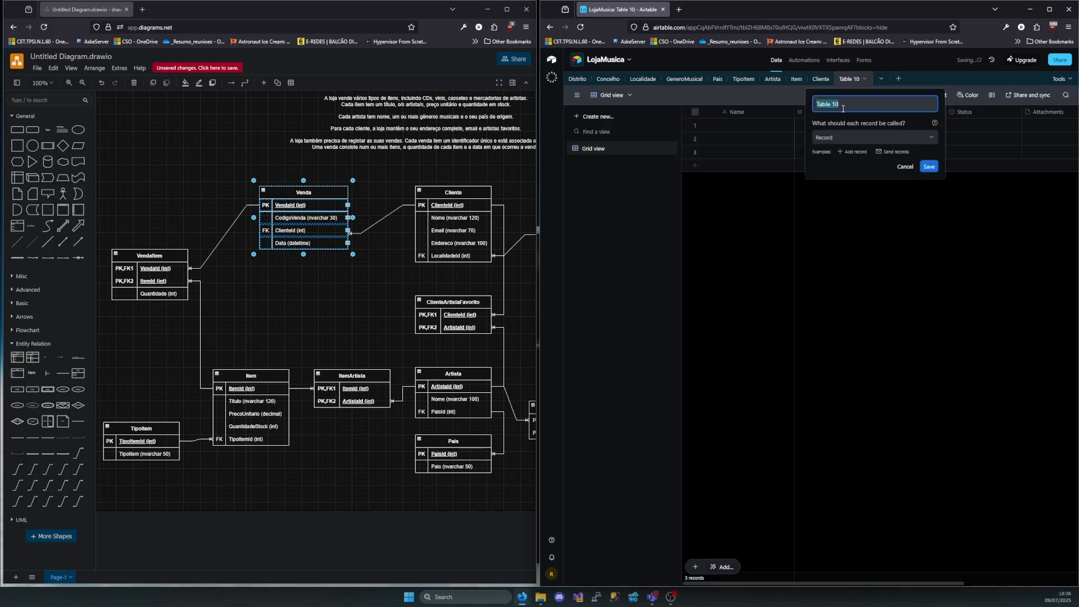
key("BackSpace")
type("Venda")
left_click(929, 167)
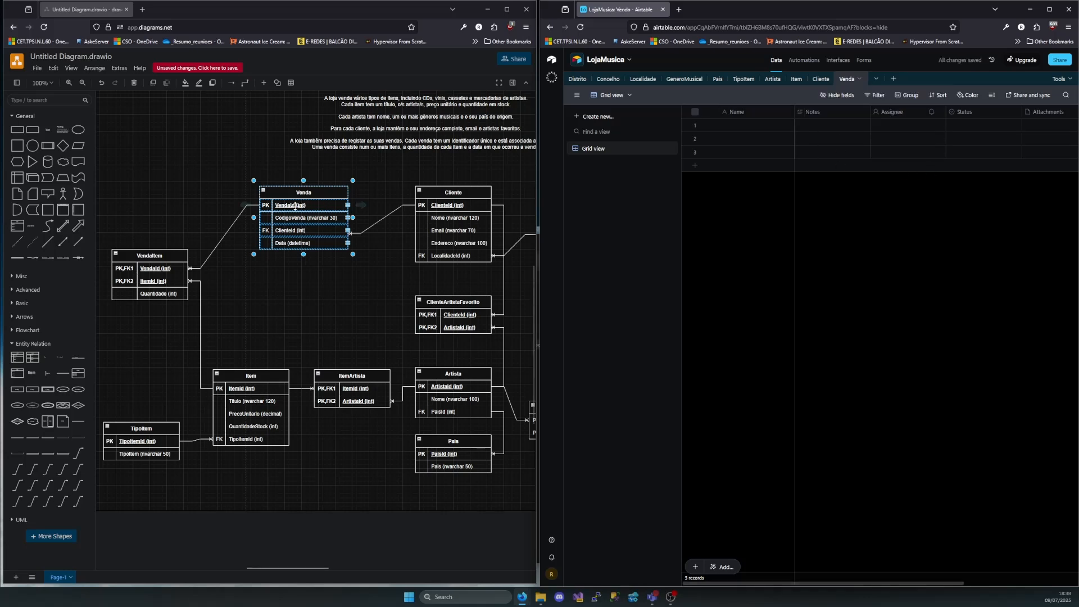
Rename the Venda table's primary field to VendaId and make it an Autonumber field
double_click(743, 110)
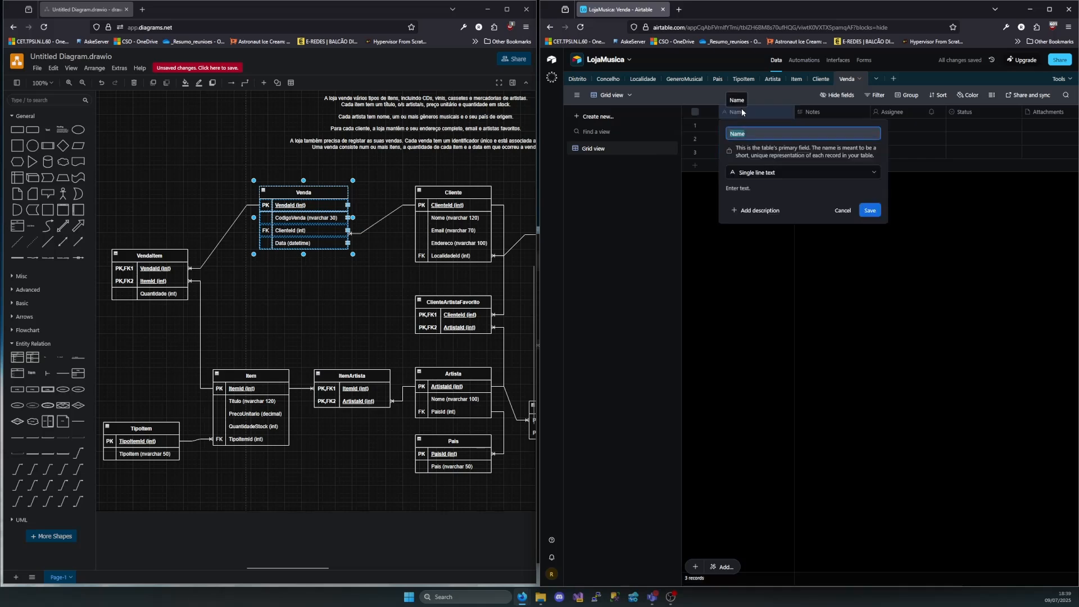
type("VendaId")
left_click(819, 170)
scroll(804, 270, "down", 3)
left_click(787, 311)
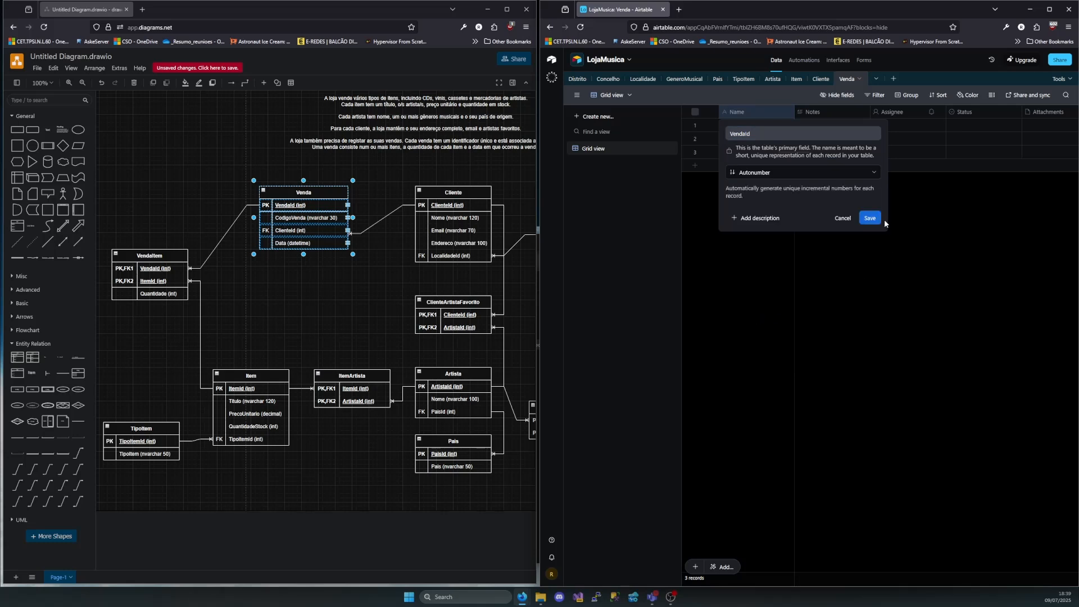
left_click(870, 218)
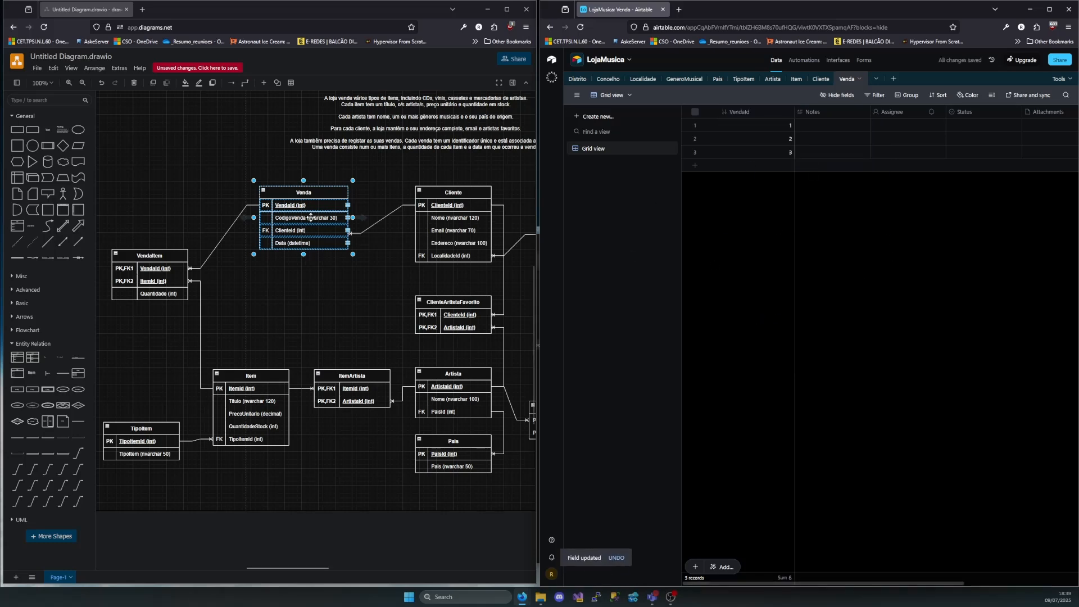
Rename the Notes field to CodigoVenda and change its type to Single line text
double_click(823, 110)
type("CodigoVenda")
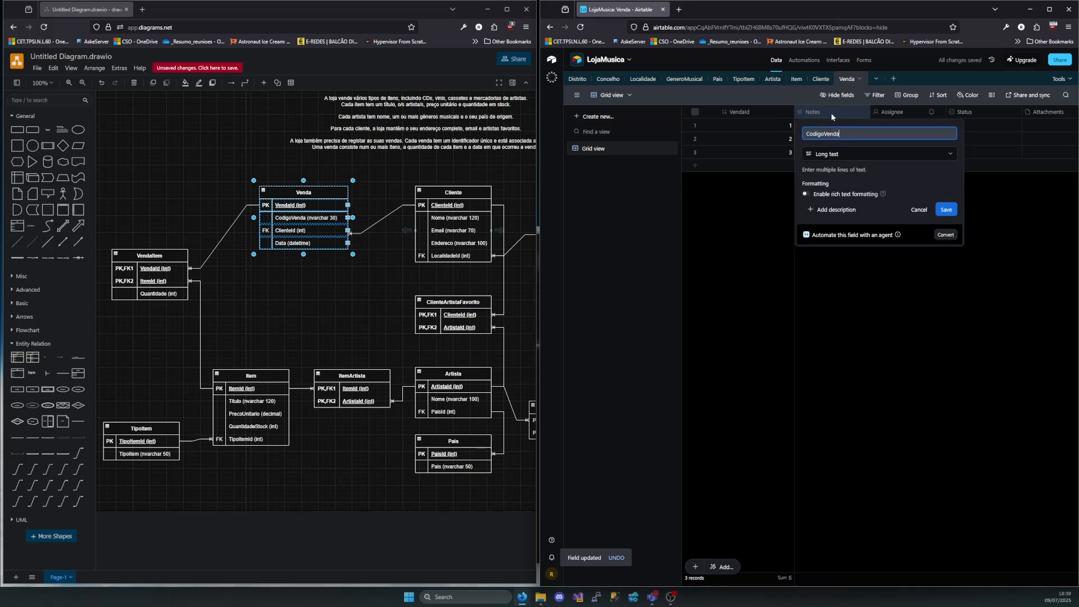
left_click(866, 154)
left_click(860, 197)
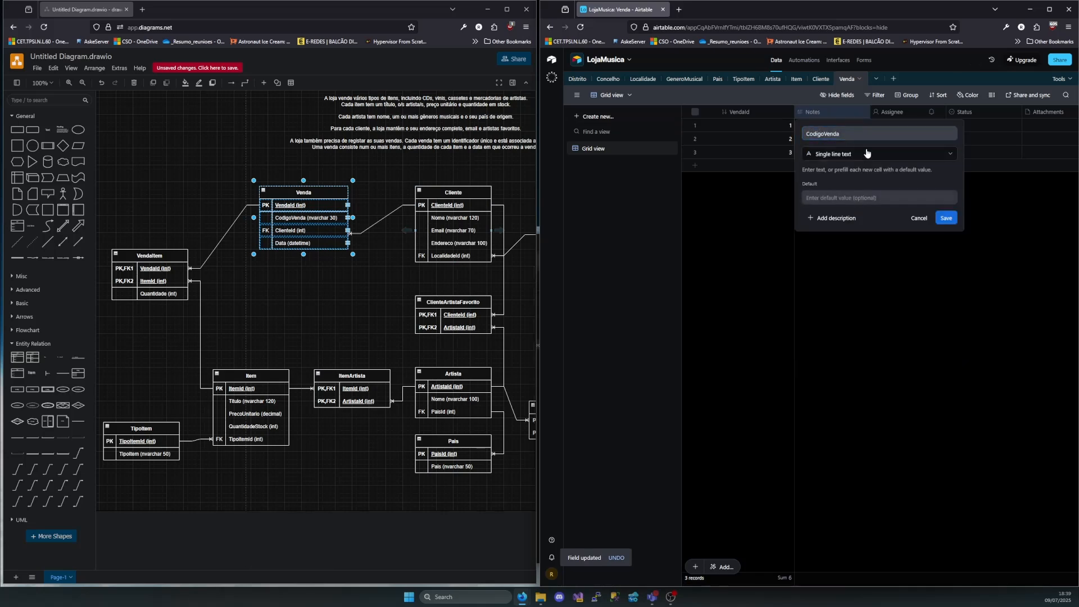
left_click(947, 218)
Turn the Assignee field into ClienteId, a link to a single Cliente record, and add Nome as its lookup field
double_click(885, 113)
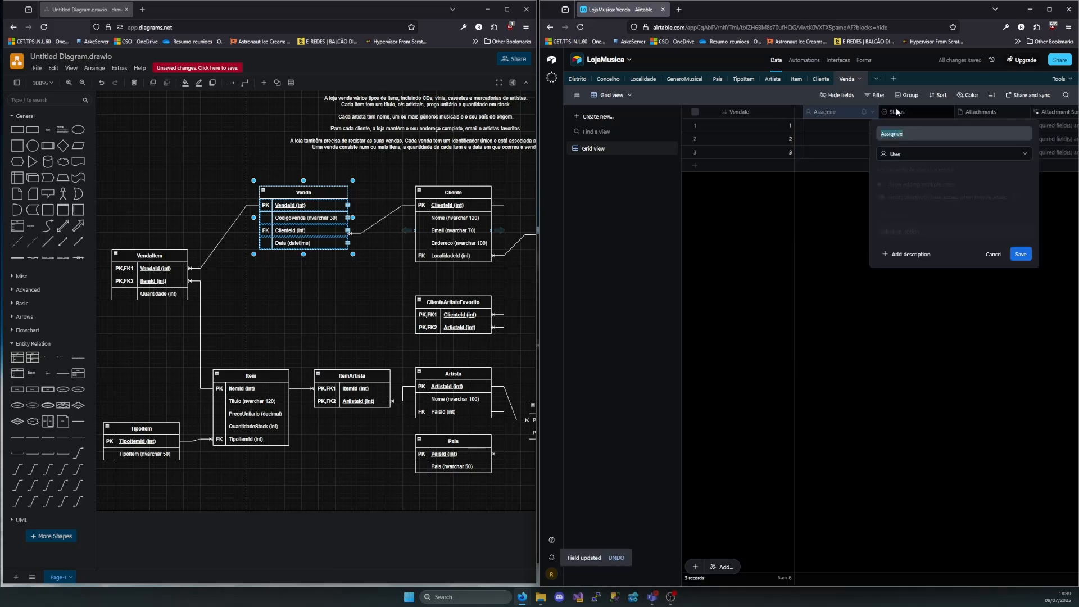
type("C")
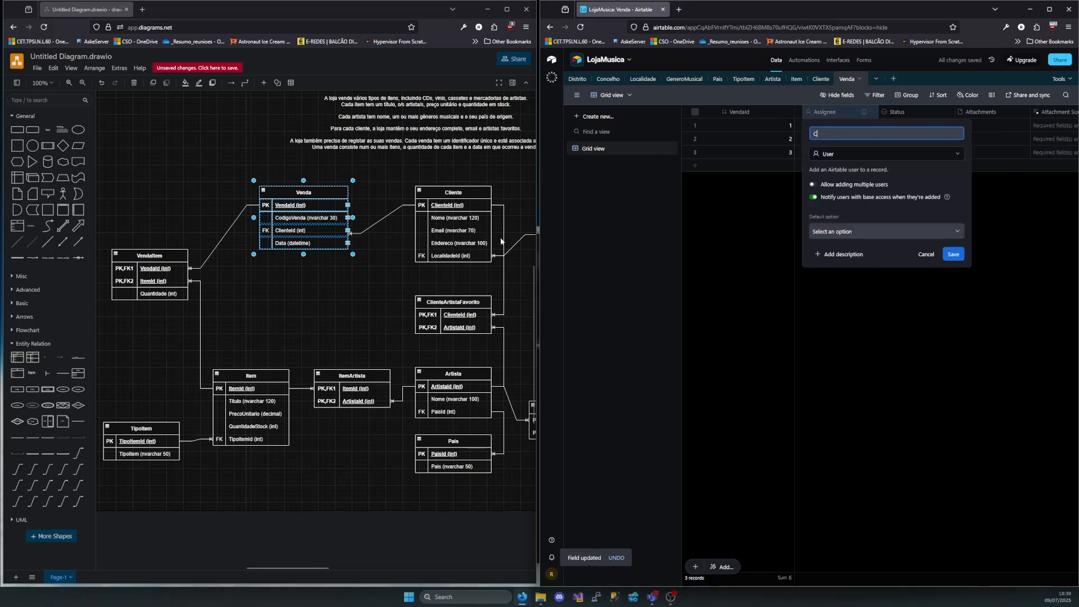
type("l")
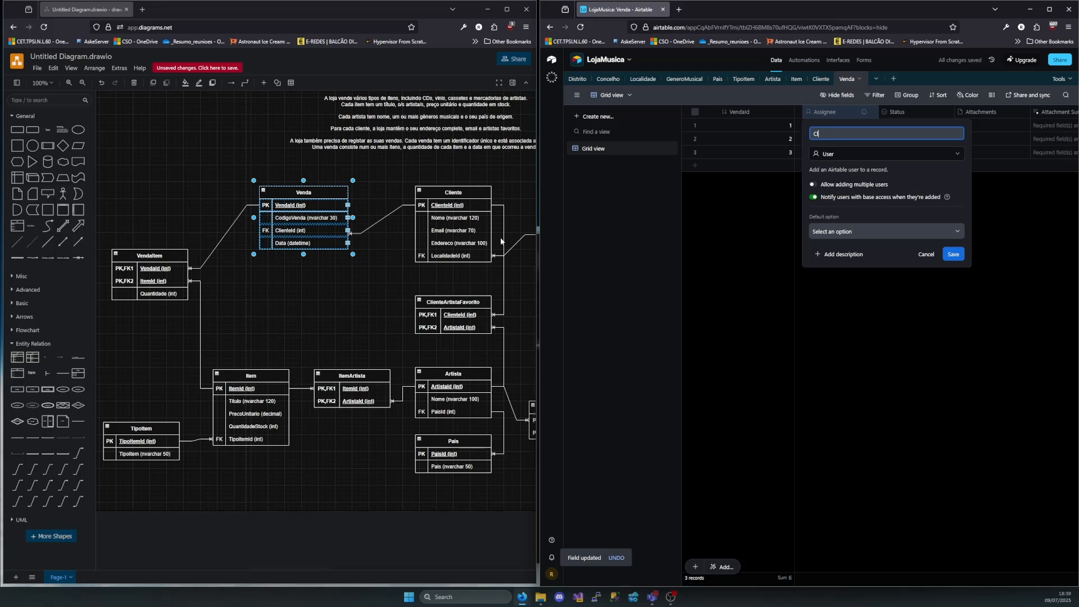
type("ienteId")
left_click(852, 155)
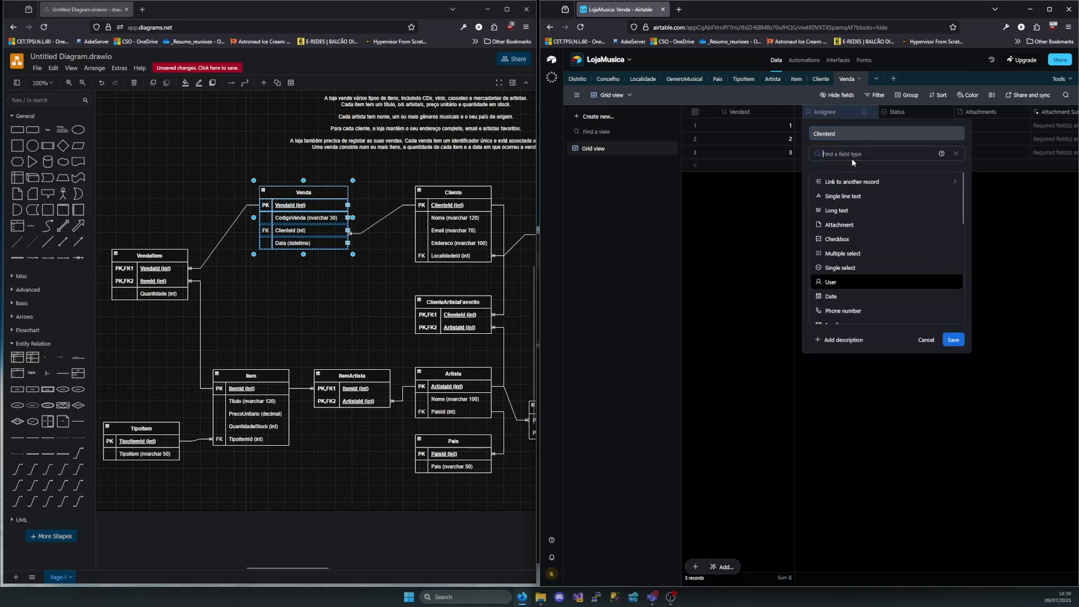
left_click(852, 181)
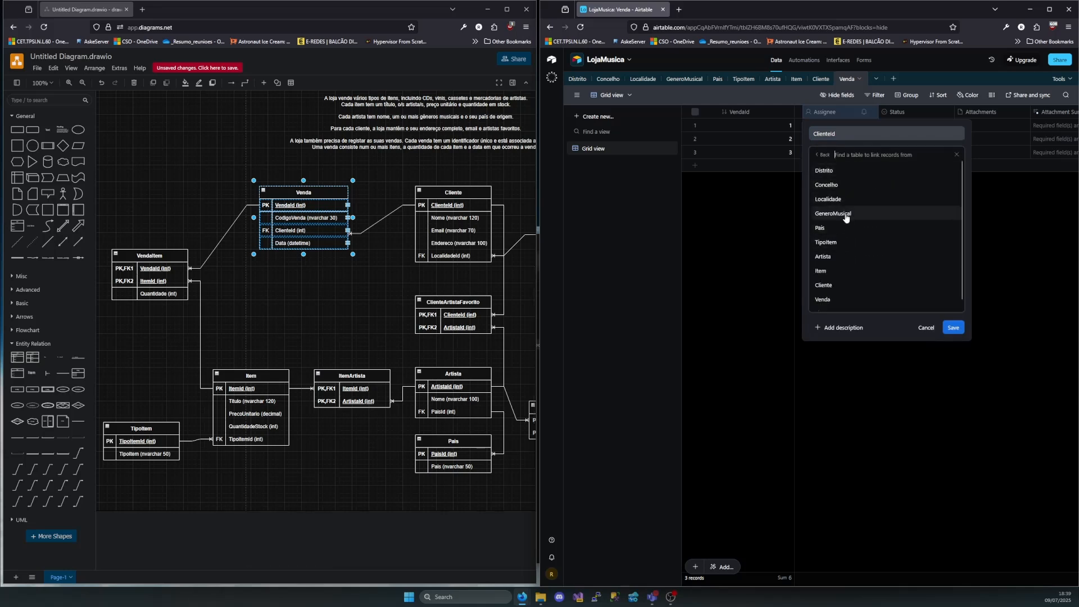
left_click(837, 286)
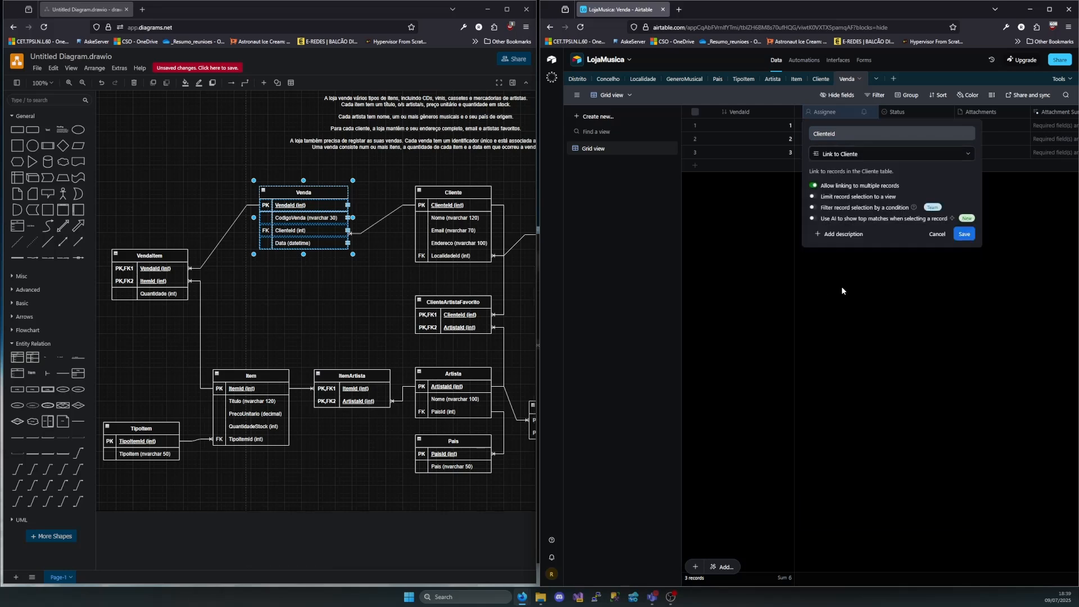
left_click(812, 186)
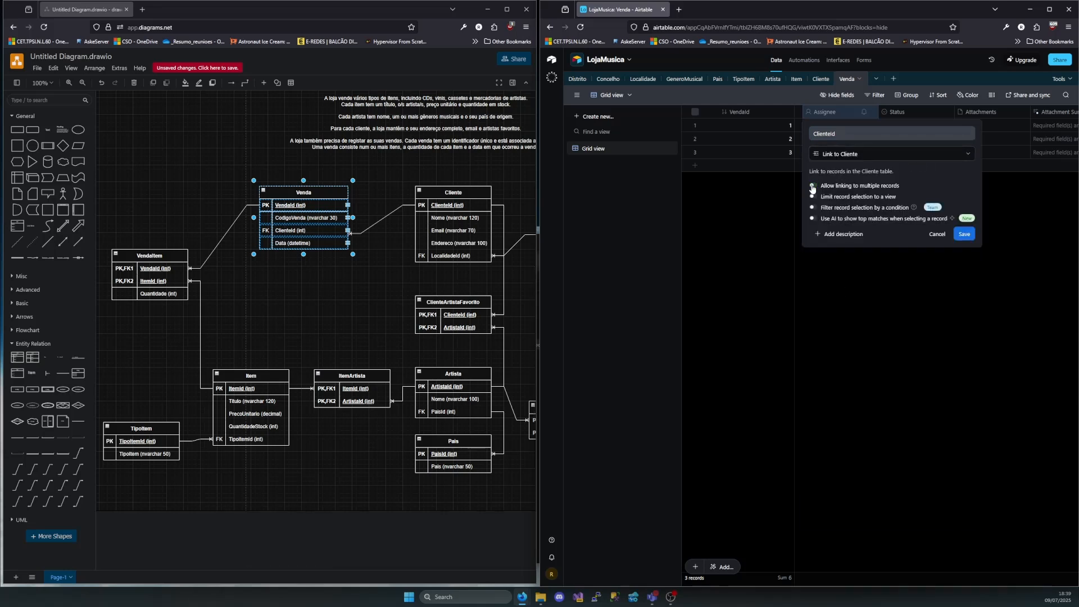
left_click(965, 234)
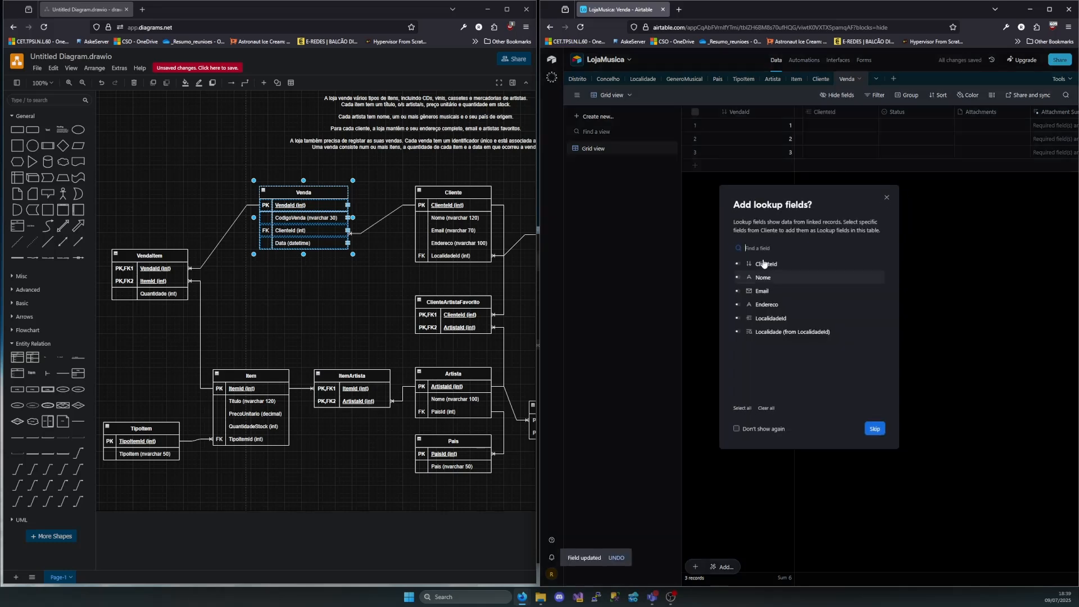
left_click(738, 277)
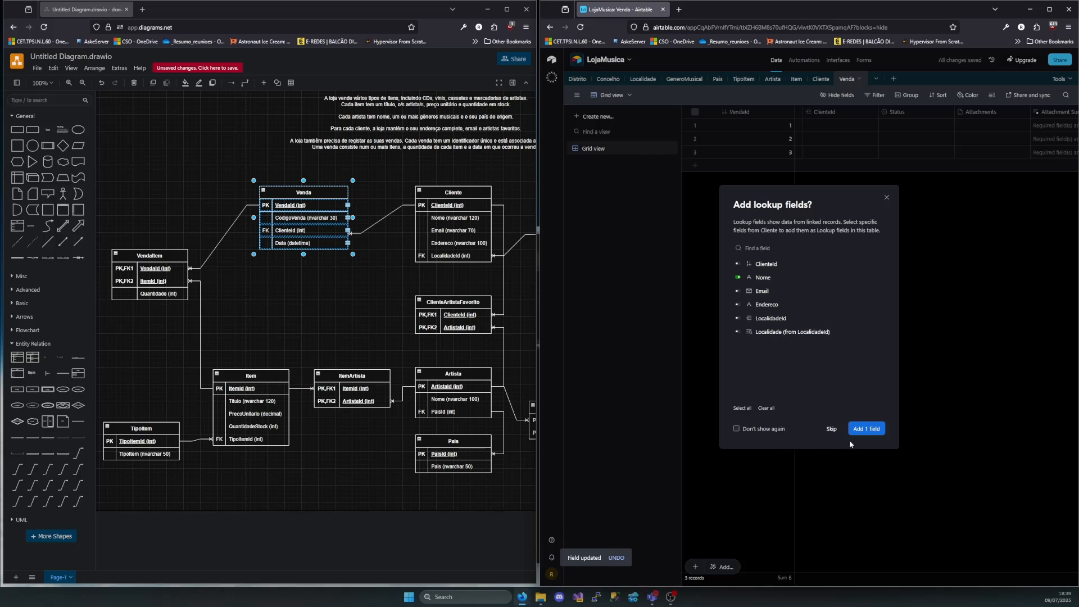
left_click(865, 430)
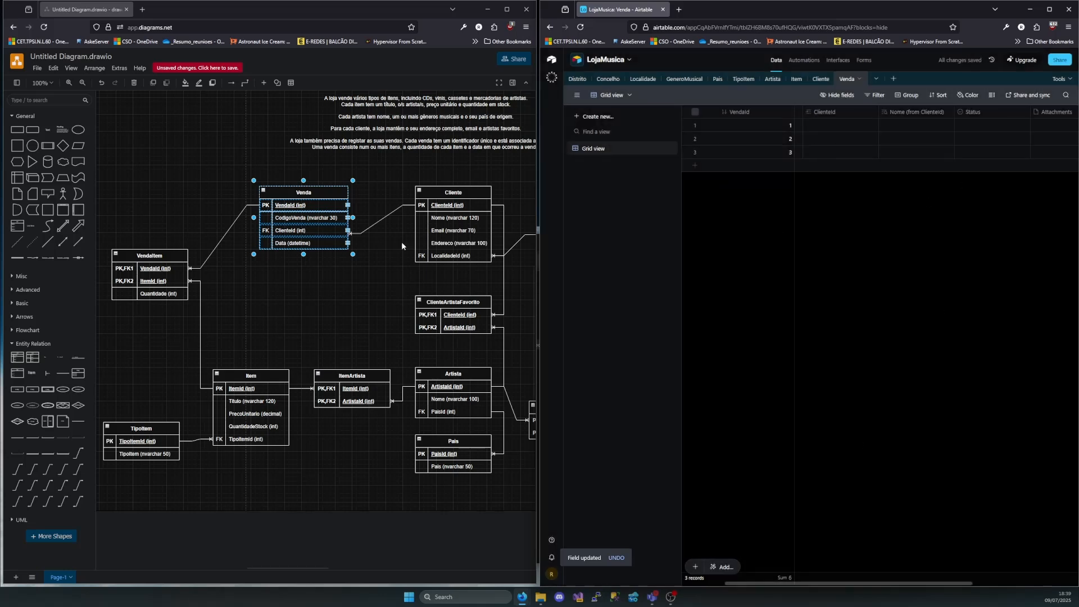
Rename the Status field to Data and change its type to Date
scroll(978, 118, "right", 3)
scroll(899, 117, "left", 4)
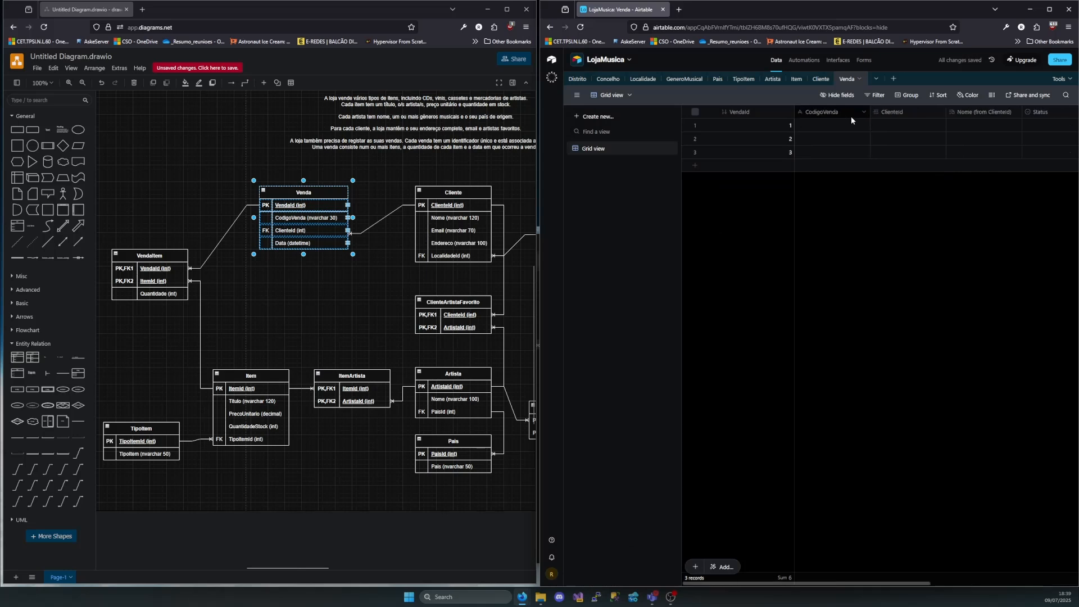
double_click(1040, 113)
left_click(843, 135)
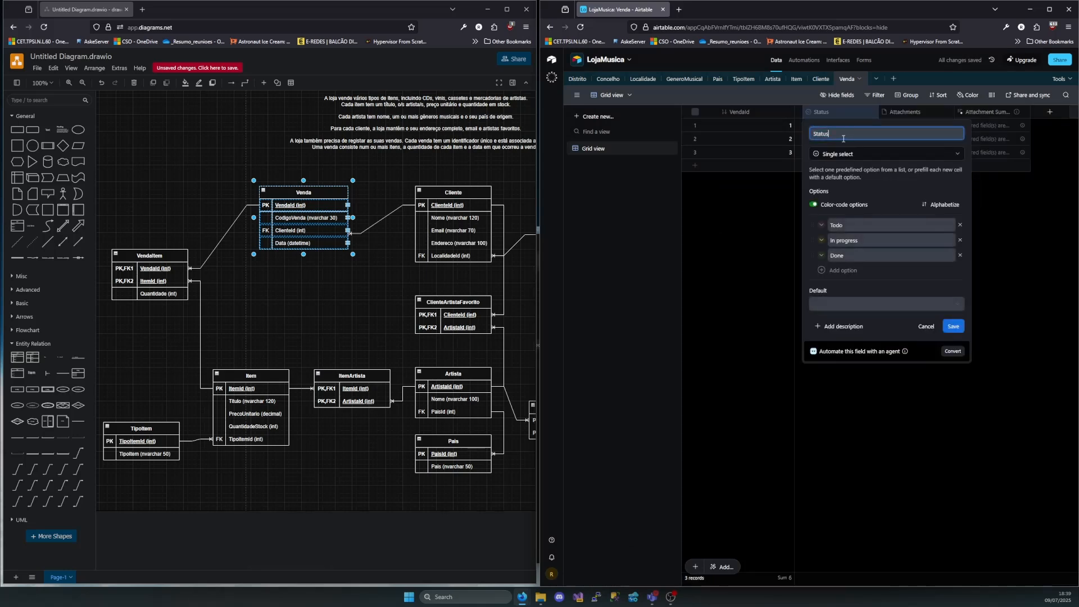
key("ctrl+a")
type("Data")
left_click(880, 154)
left_click(849, 295)
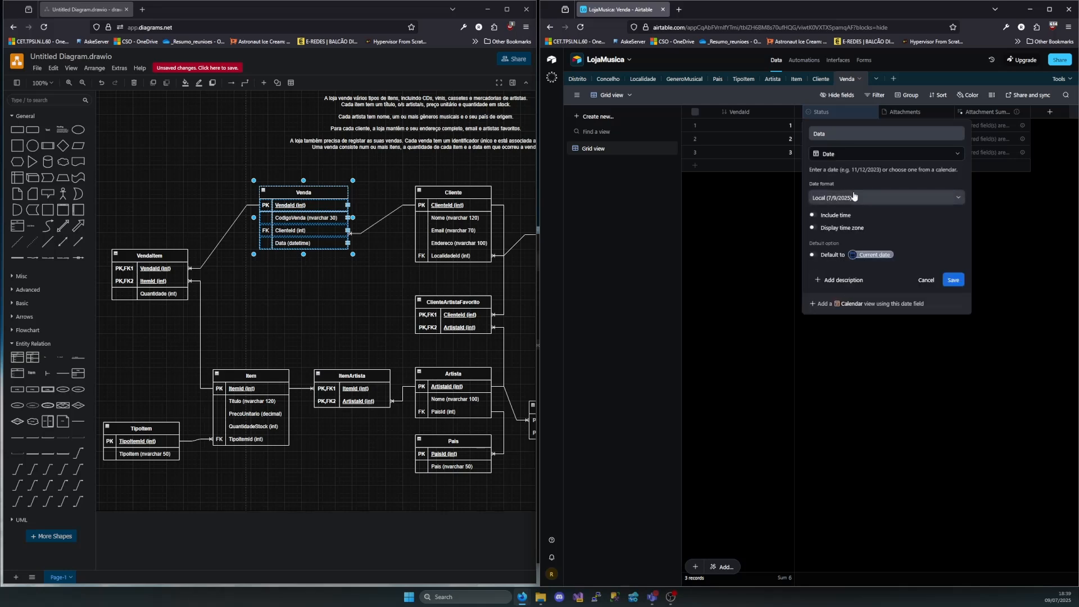
Include the time in the Data field with the 24 hour format, choose the European date format, and save the field
left_click(834, 216)
left_click(854, 250)
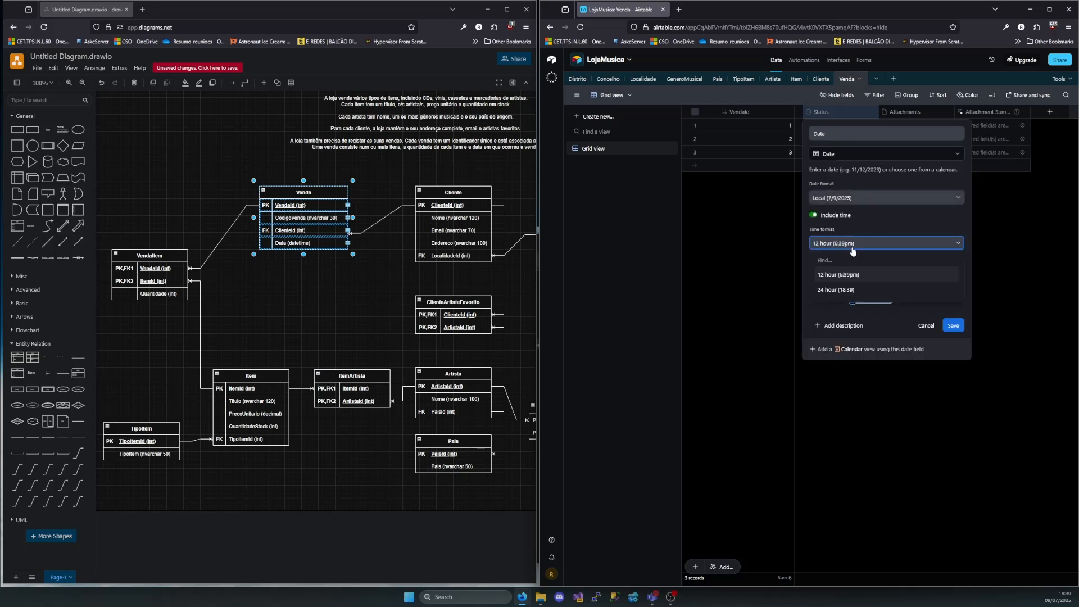
left_click(855, 275)
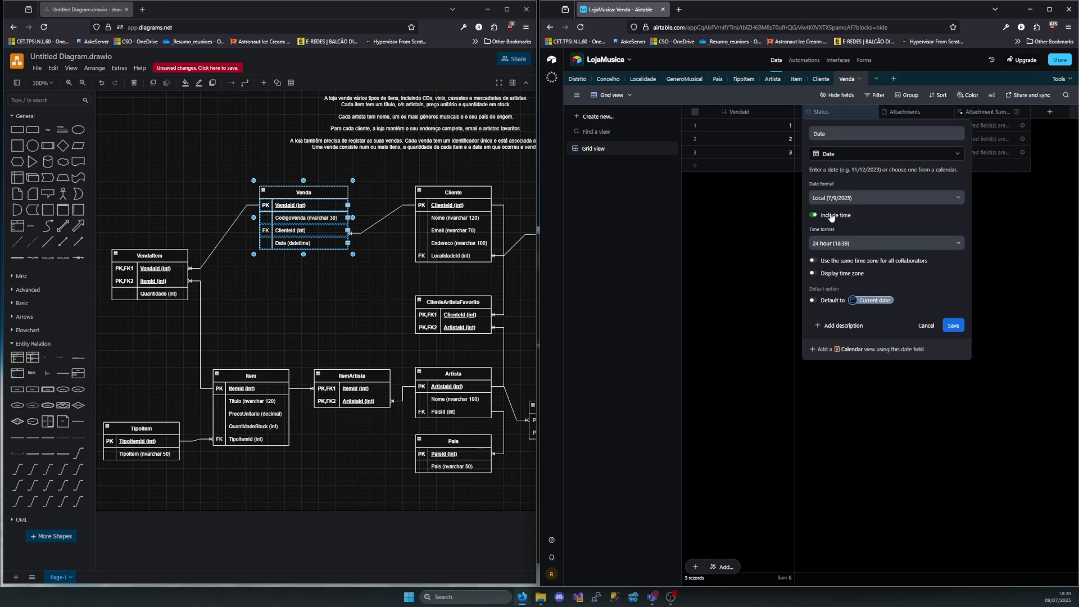
left_click(873, 200)
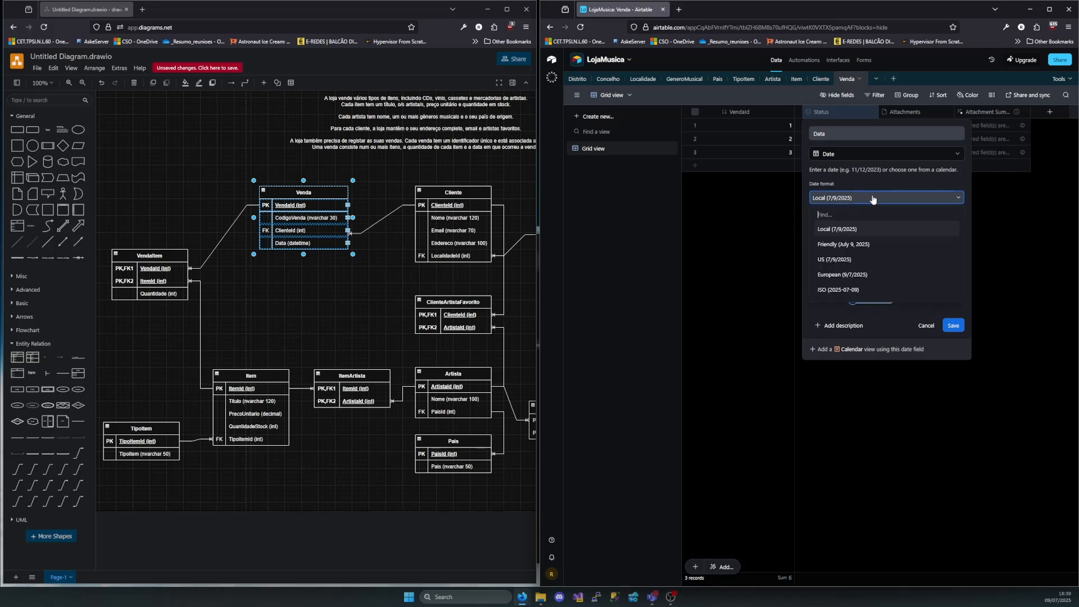
left_click(854, 274)
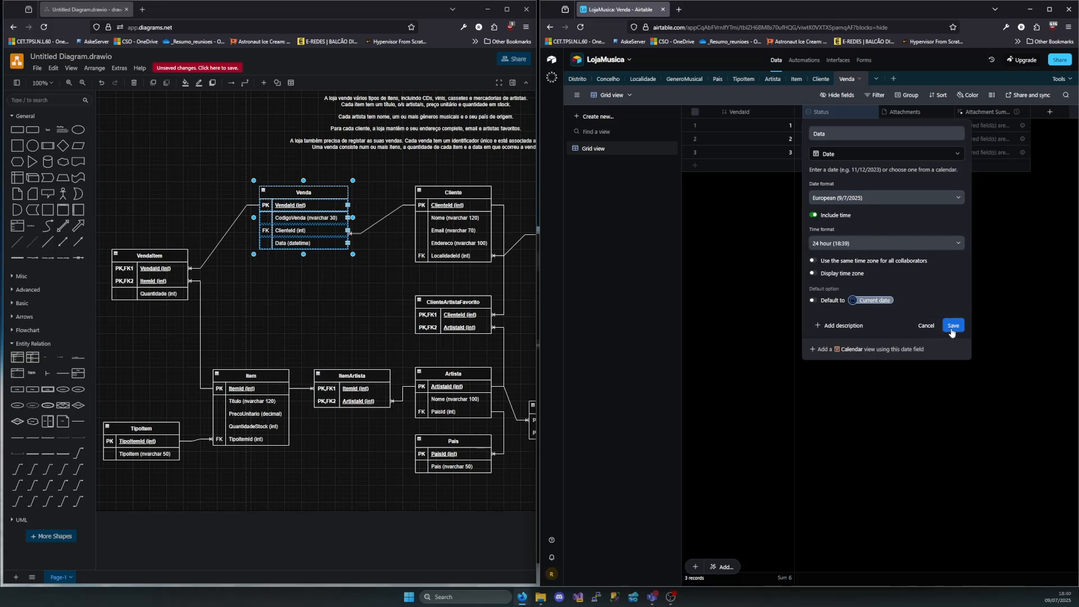
left_click(831, 301)
left_click(829, 304)
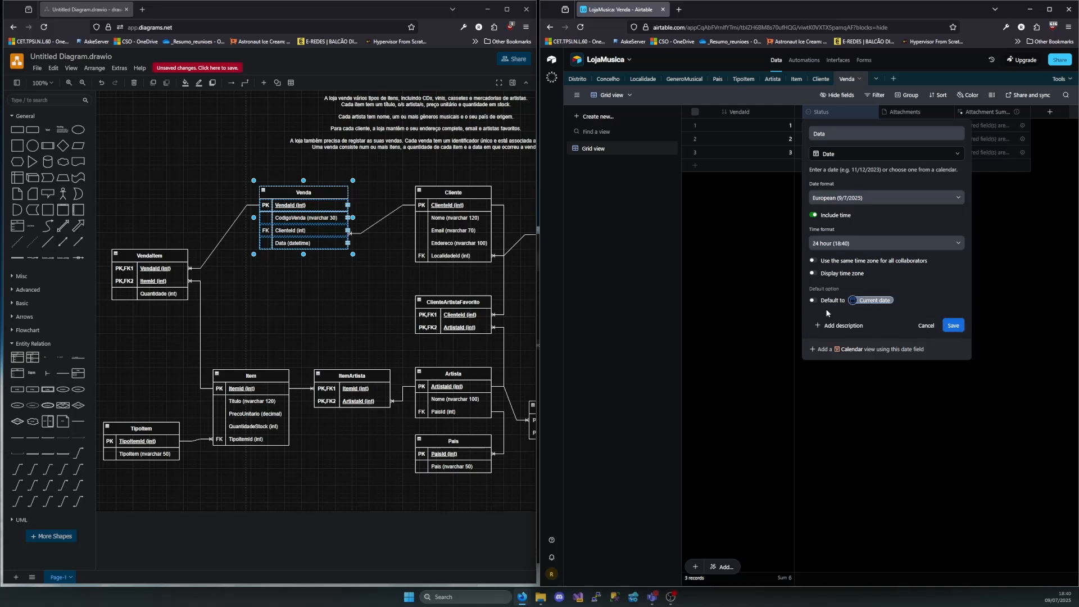
left_click(953, 328)
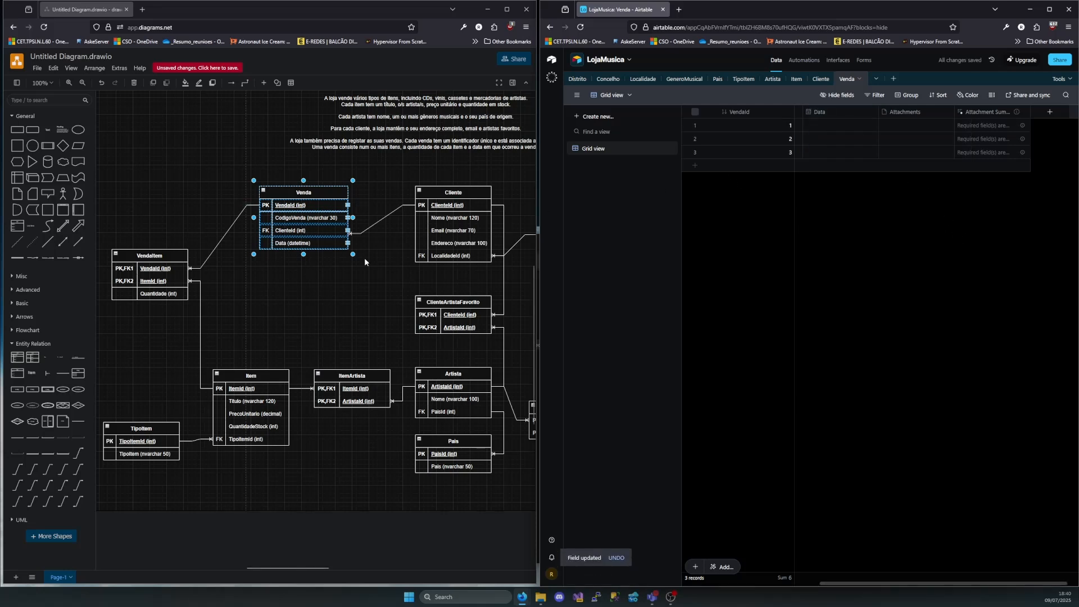
Delete the Attachments and Attachment Summary fields from the Venda table
left_click(910, 116)
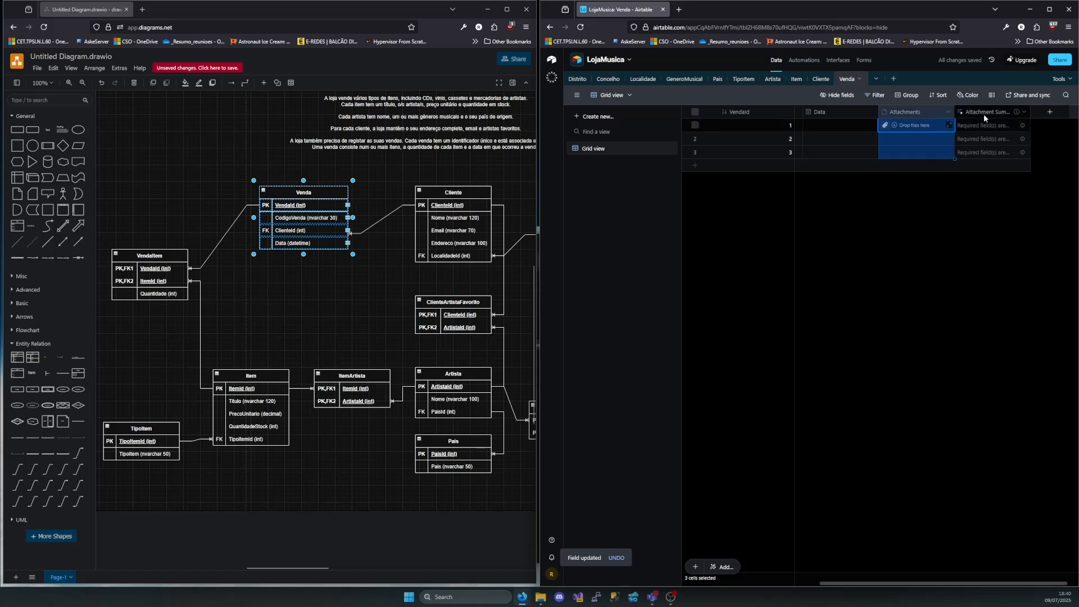
left_click(985, 111, "shift")
right_click(987, 111)
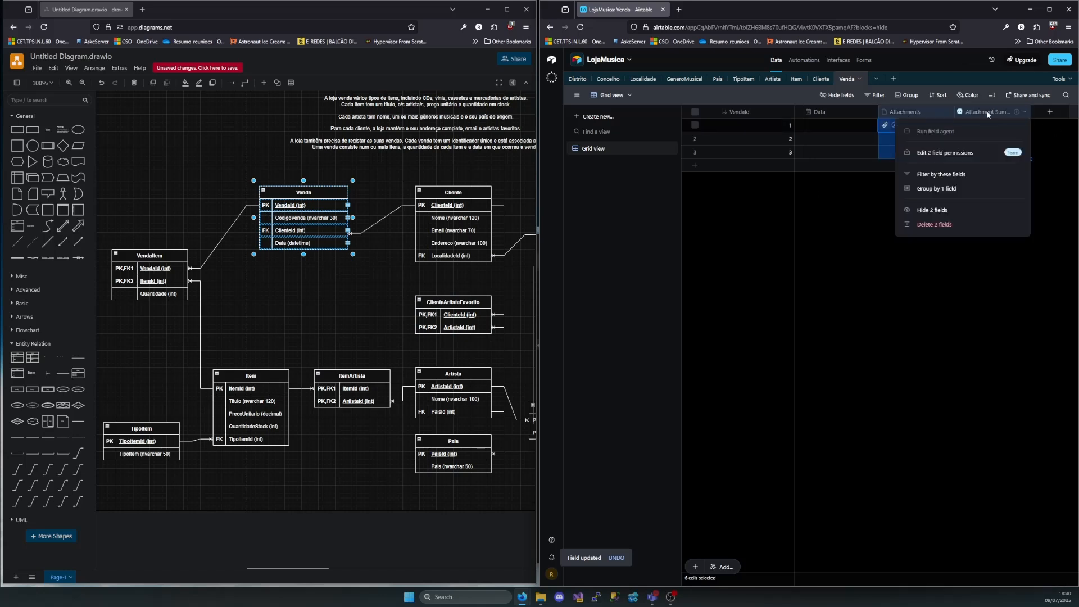
left_click(936, 225)
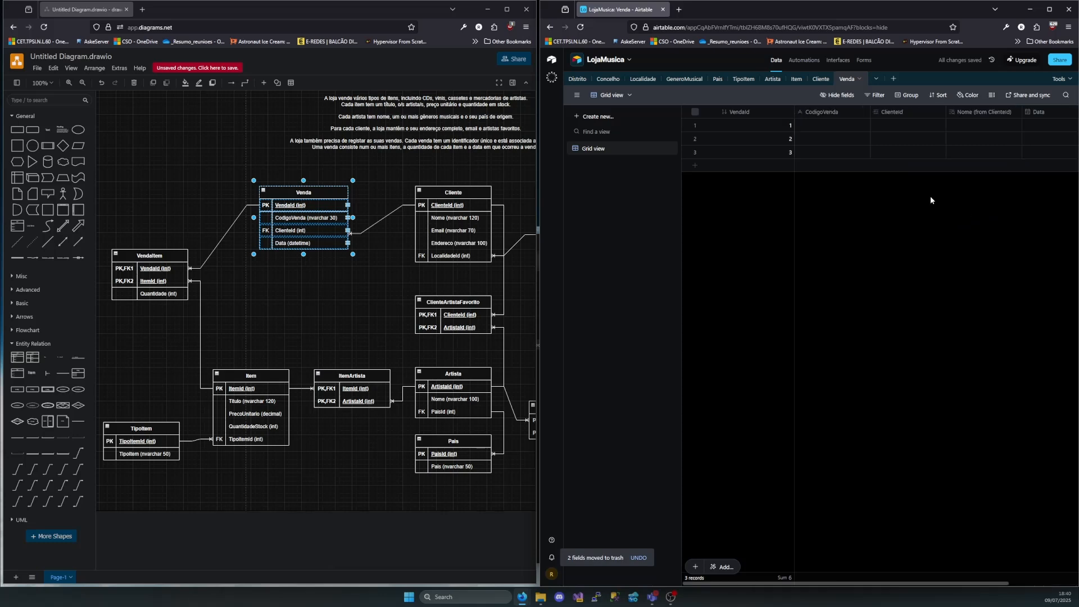
Enter the sale code in the first Venda record's CodigoVenda and link its ClienteId to client 2
left_click(812, 124)
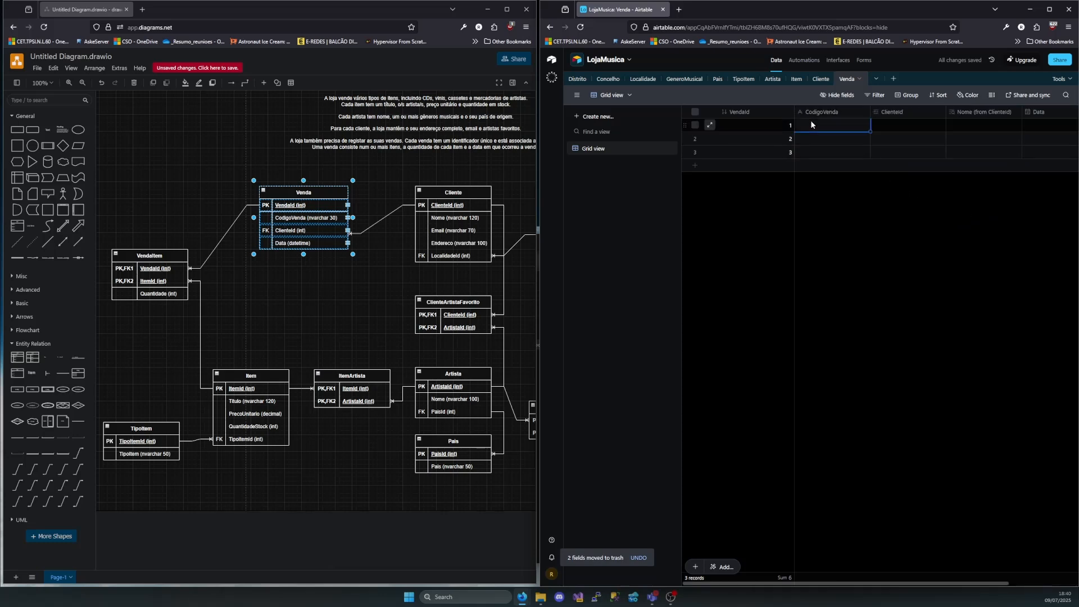
left_click(810, 121)
type("A")
type("943875389")
left_click(916, 124)
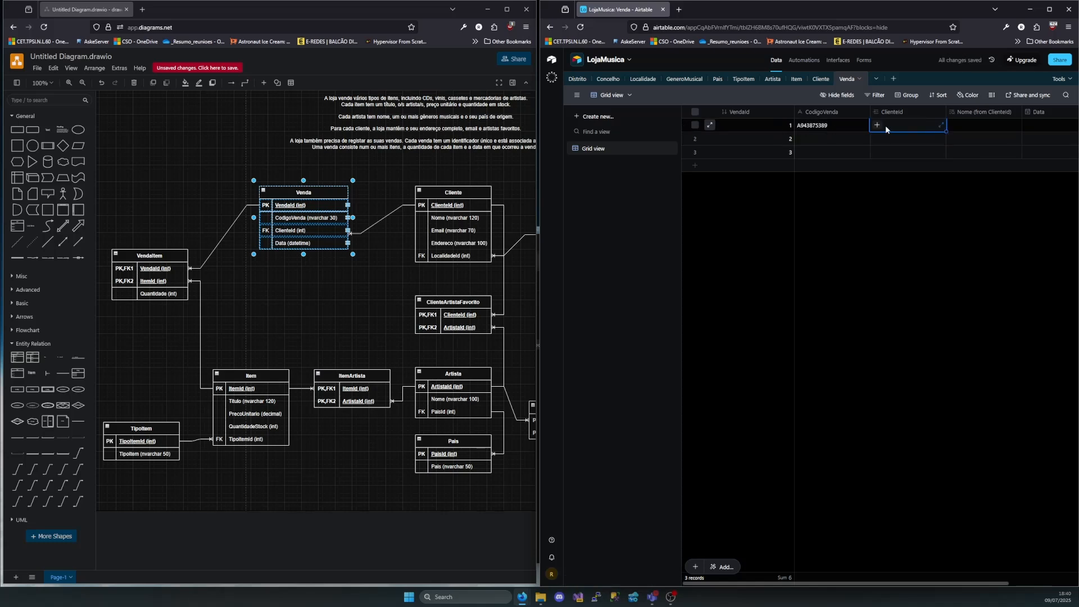
left_click(877, 125)
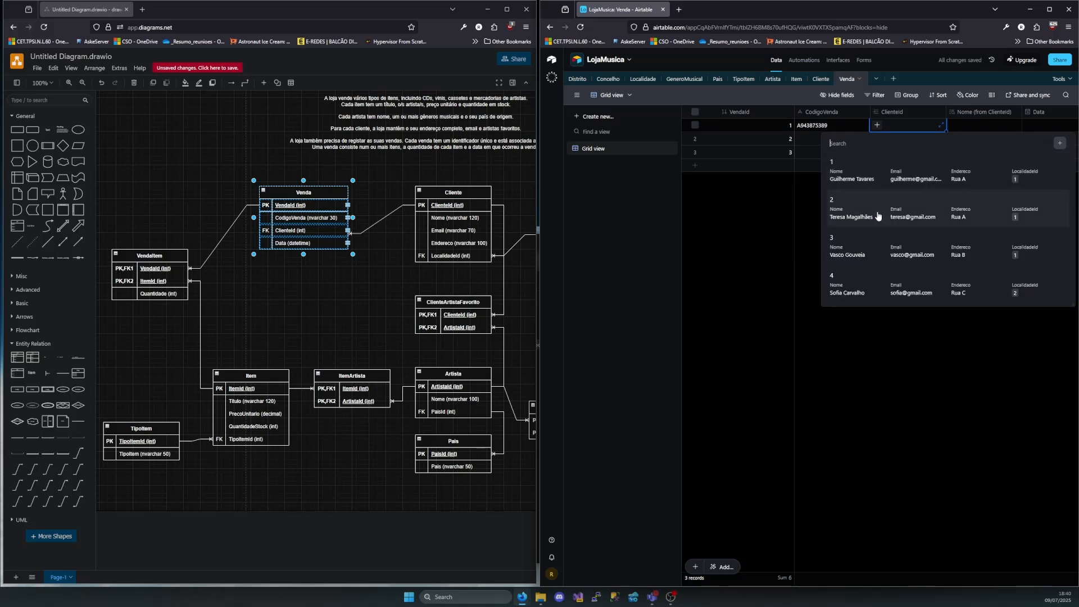
left_click(865, 215)
Set the first Venda record's Data to 2/4/2025
scroll(1014, 124, "right", 2)
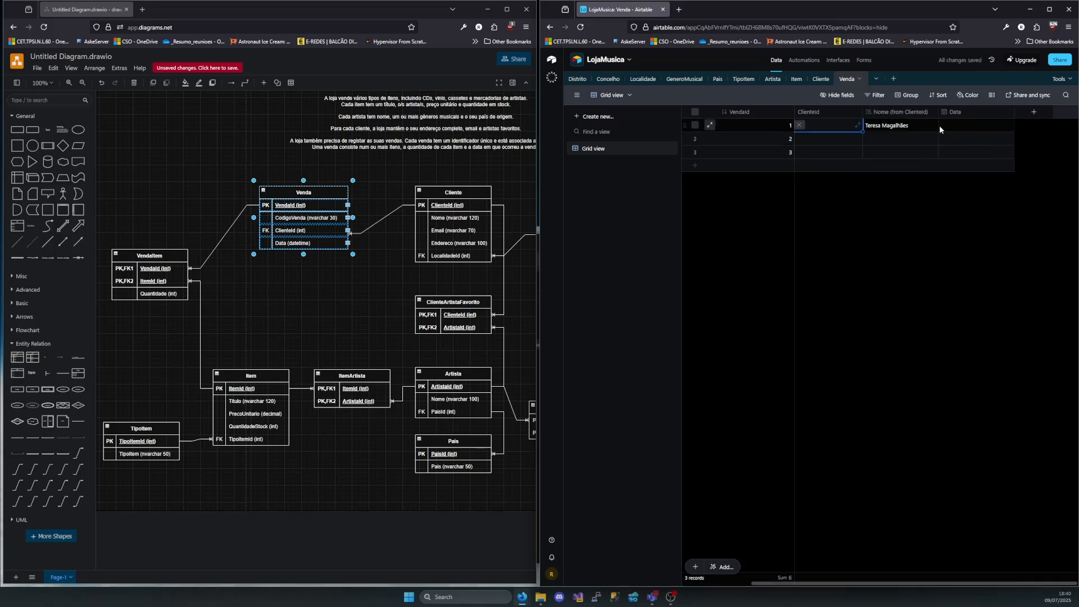
left_click(950, 126)
left_click(950, 126)
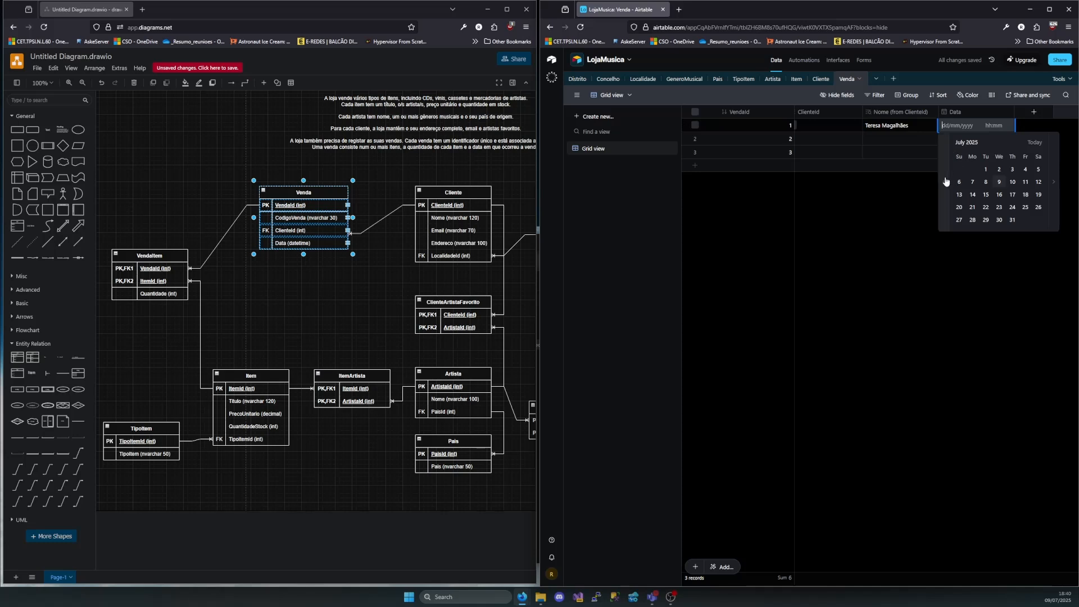
left_click(946, 181)
left_click(946, 181)
left_click(946, 181)
left_click(1002, 170)
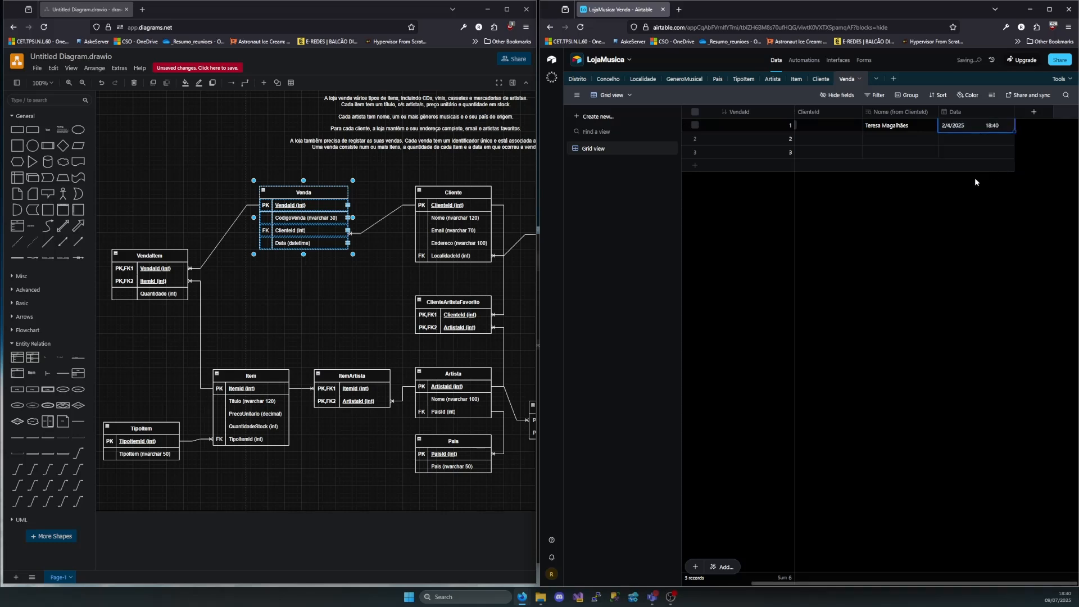
Enter the sale code in the second Venda record's CodigoVenda and link its ClienteId to client 1
left_click(817, 137)
left_click(840, 144)
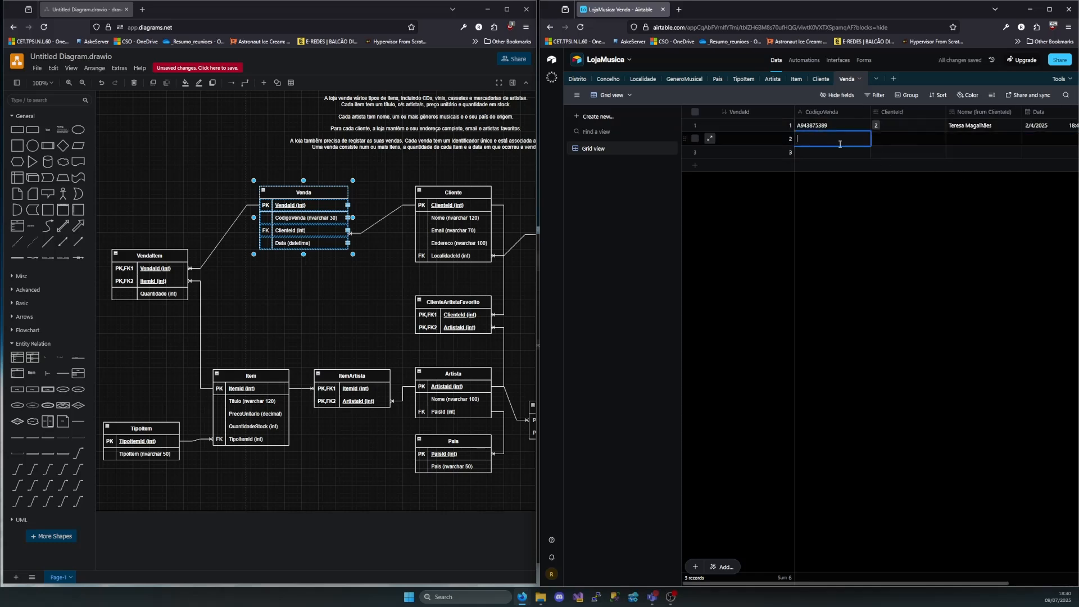
type("A2398423780")
key("Tab")
left_click(878, 138)
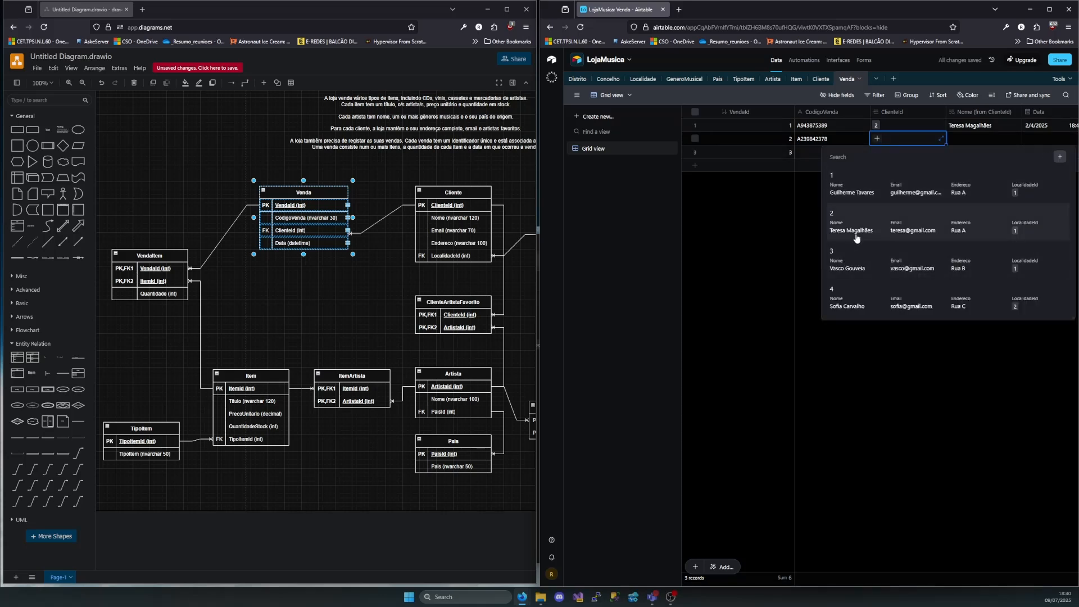
left_click(855, 189)
Set the second Venda record's Data to 16/4/2025
left_click(1031, 138)
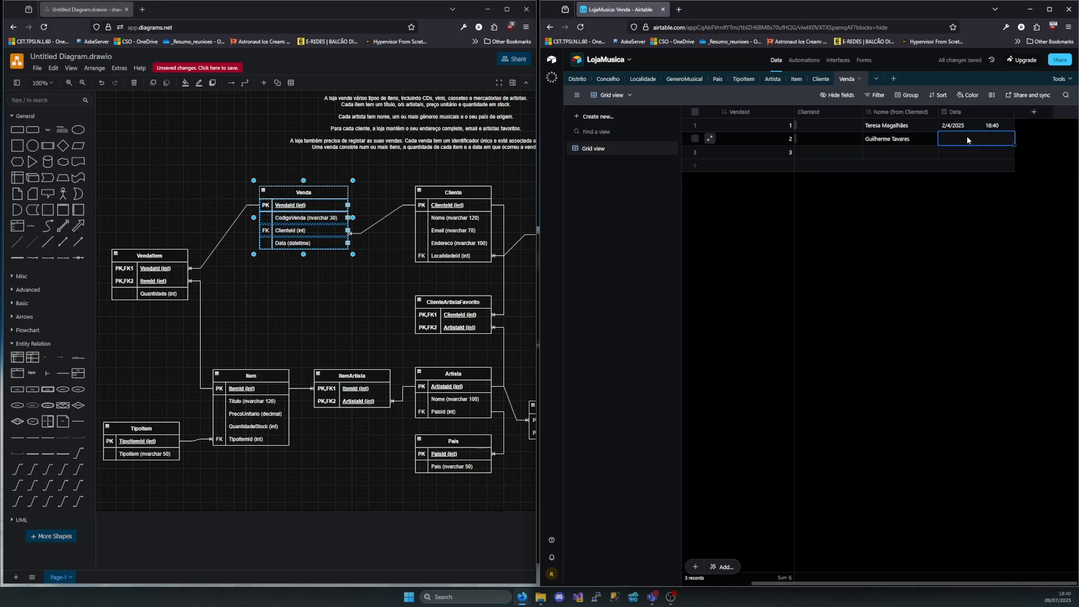
left_click(949, 138)
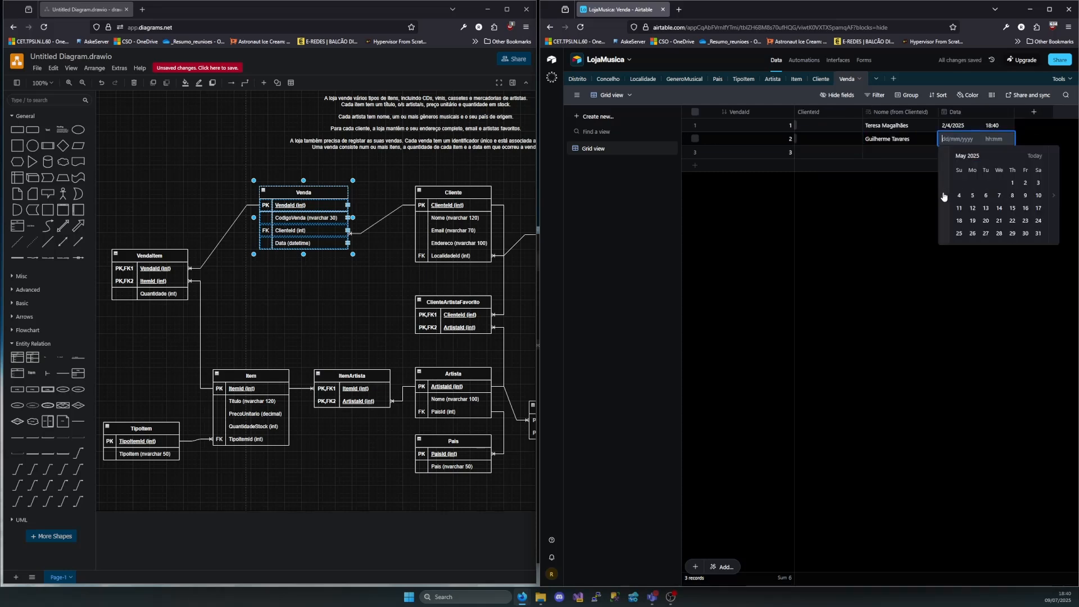
left_click(946, 196)
left_click(997, 208)
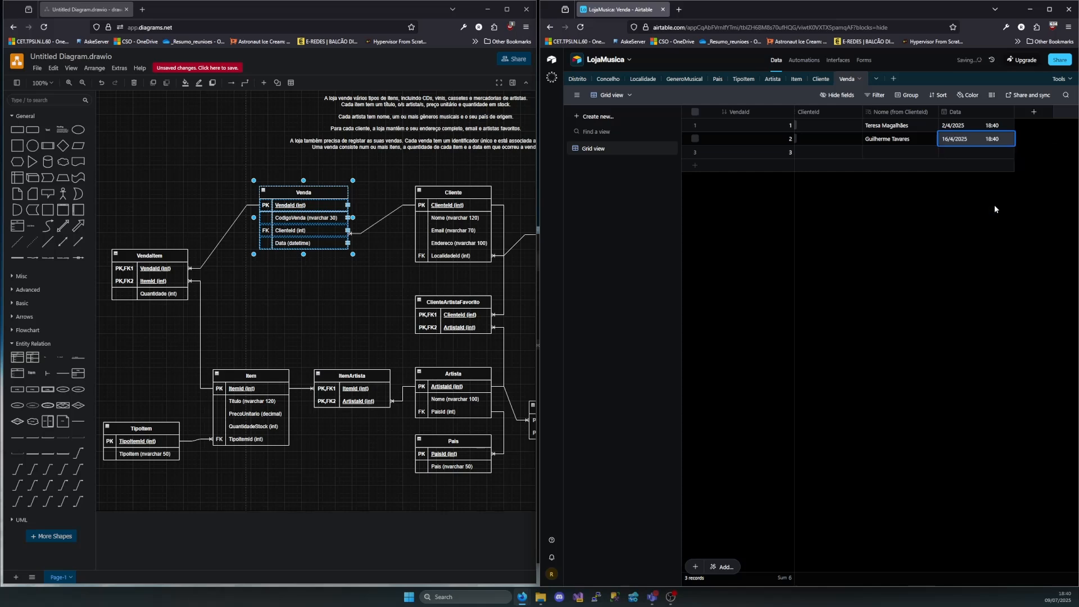
Enter the sale code in the third Venda record's CodigoVenda and link its ClienteId to client 3
scroll(932, 141, "left", 2)
left_click(823, 150)
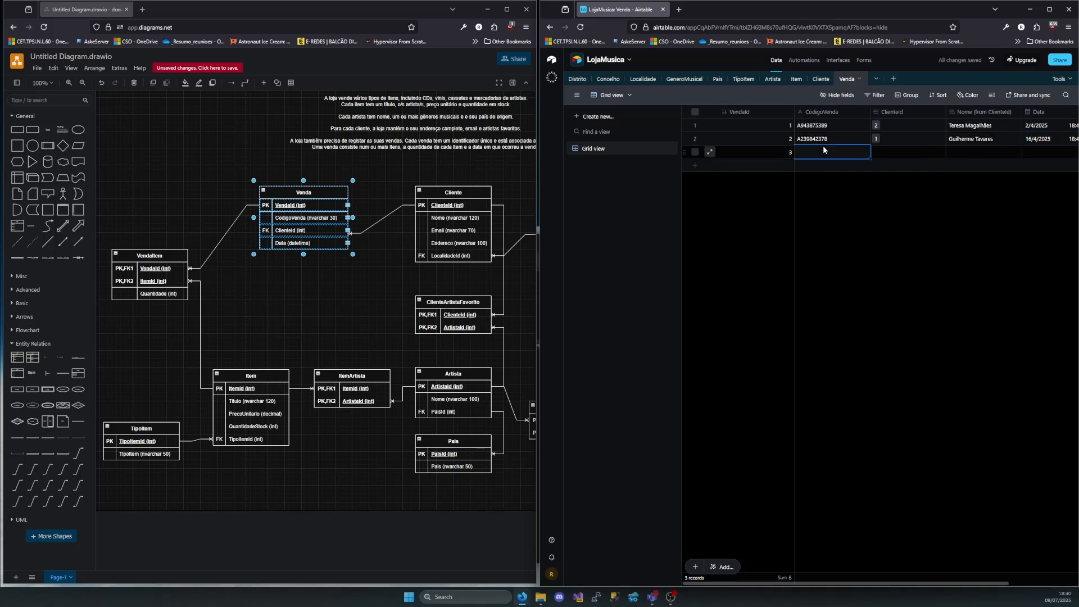
type("A918742398")
left_click(900, 152)
left_click(876, 153)
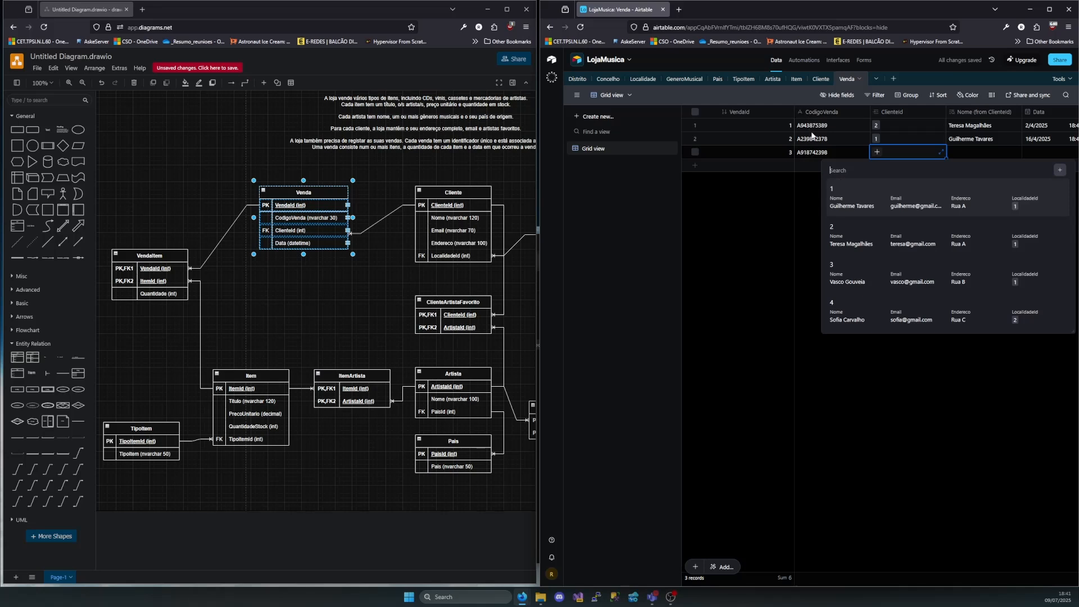
left_click(863, 273)
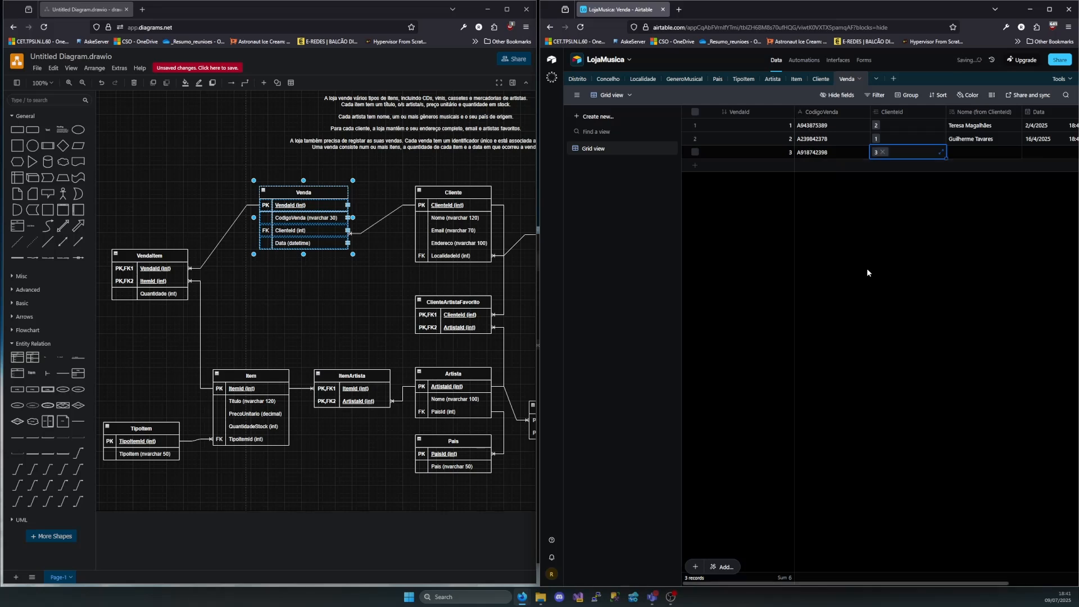
double_click(1036, 152)
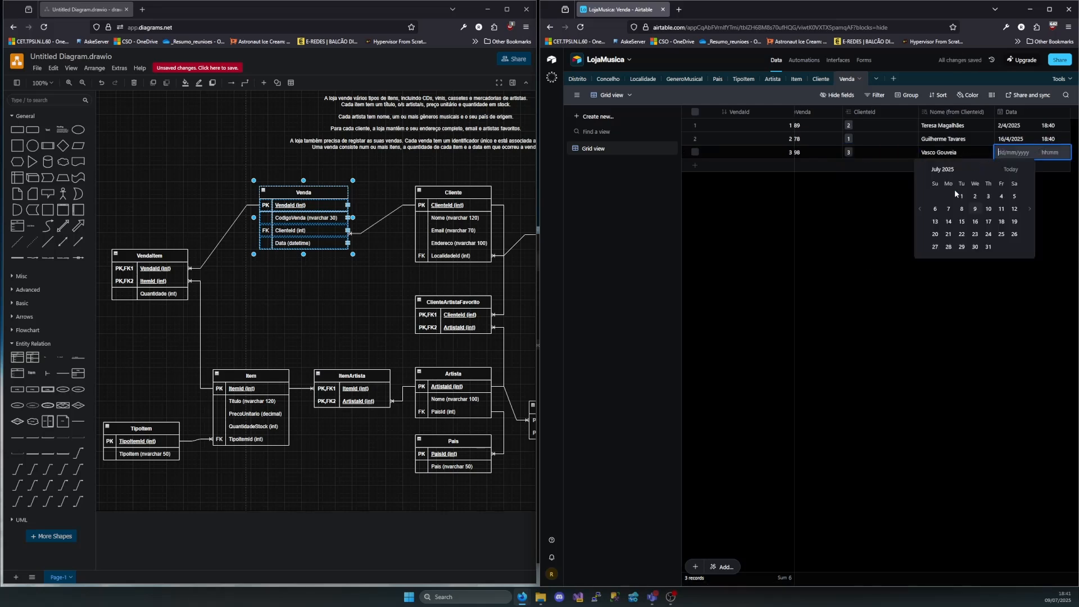
left_click(921, 204)
left_click(912, 207)
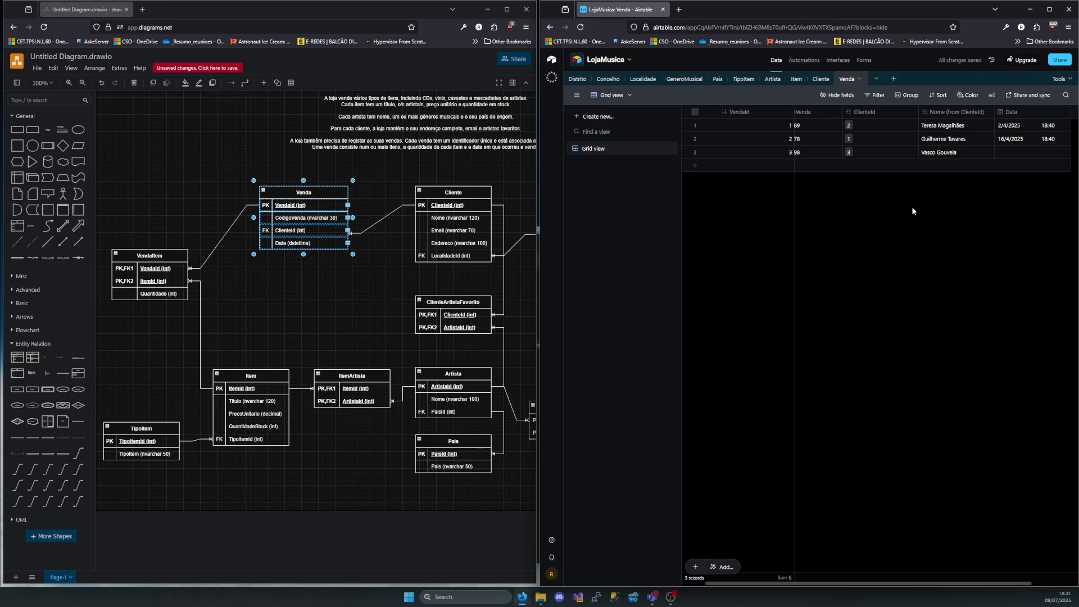
Set the third Venda record's Data to 17/4/2025
left_click(1007, 154)
left_click(1007, 156)
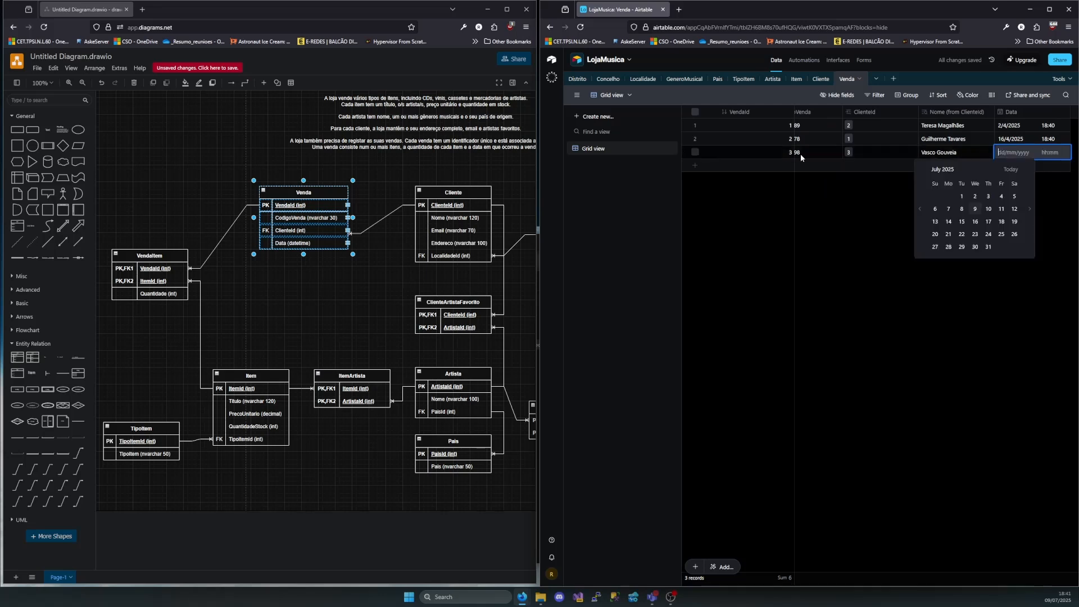
left_click(920, 203)
left_click(921, 204)
left_click(921, 203)
left_click(991, 223)
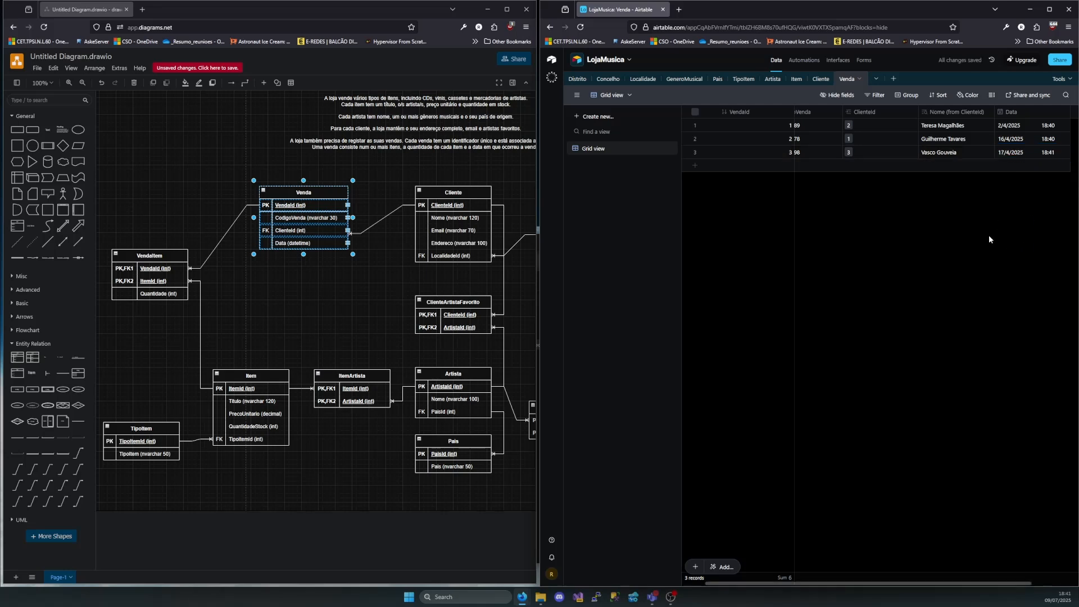
Add a fourth Venda record, enter its sale code in CodigoVenda, and link its ClienteId to client 4
left_click(731, 166)
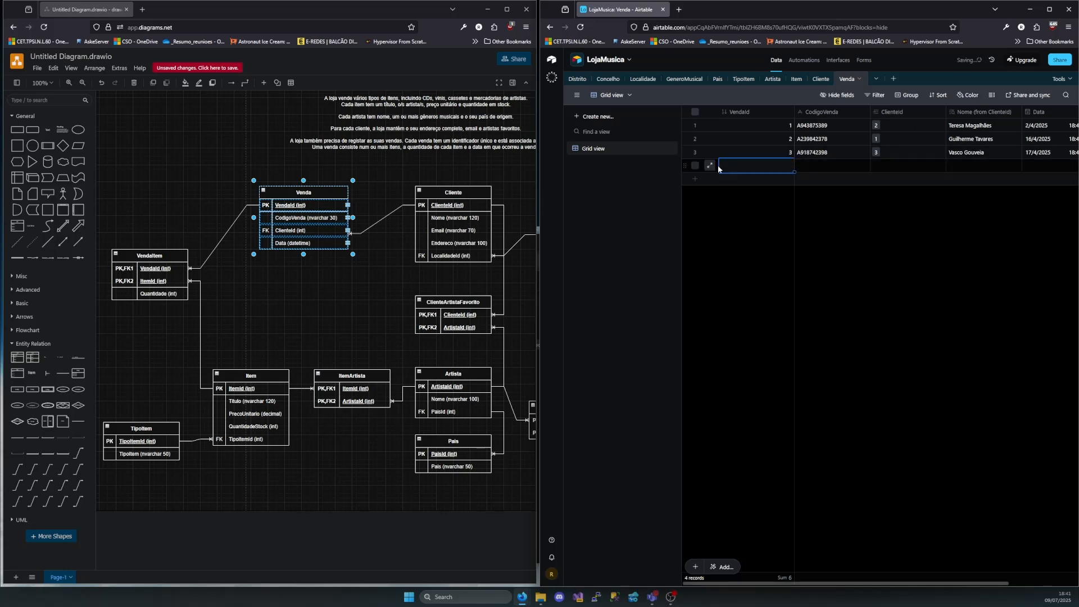
left_click(835, 167)
left_click(811, 169)
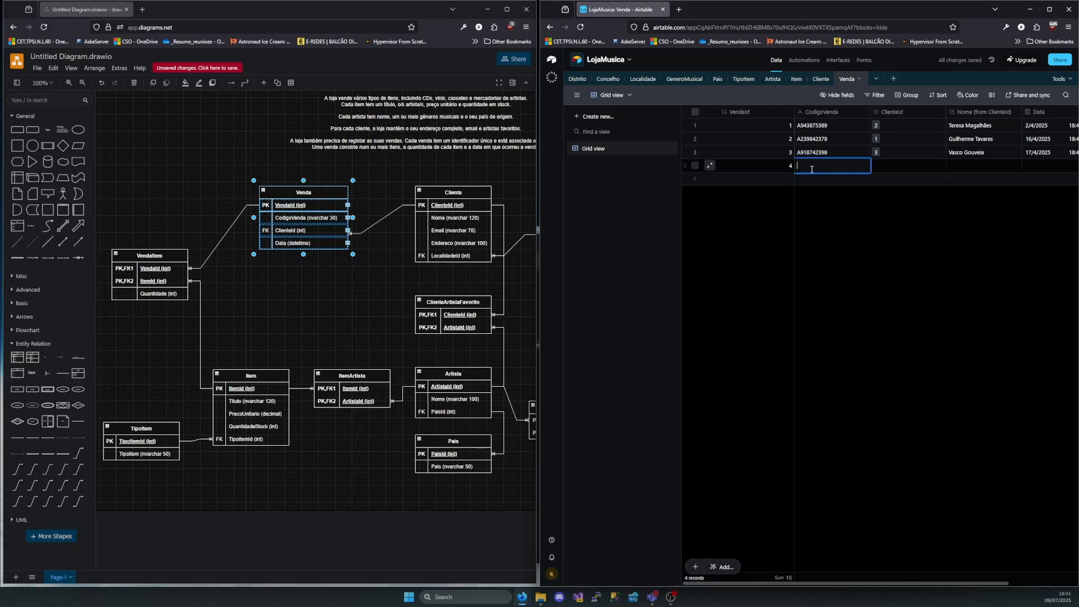
type("A238743223")
left_click(882, 164)
left_click(876, 166)
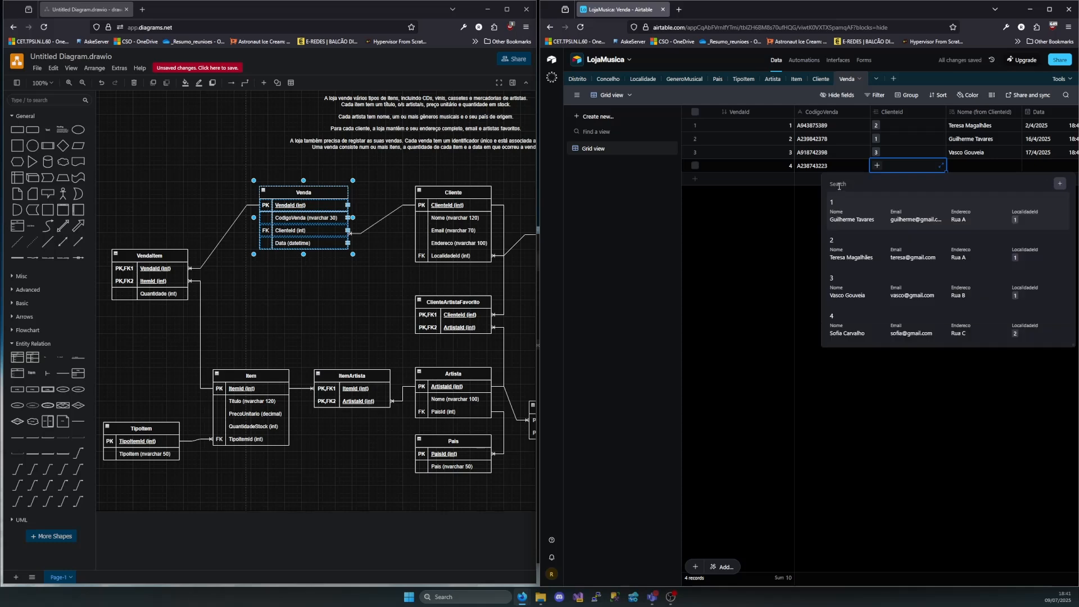
left_click(855, 335)
Set the fourth Venda record's Data to 19/6/2025
scroll(899, 146, "right", 1)
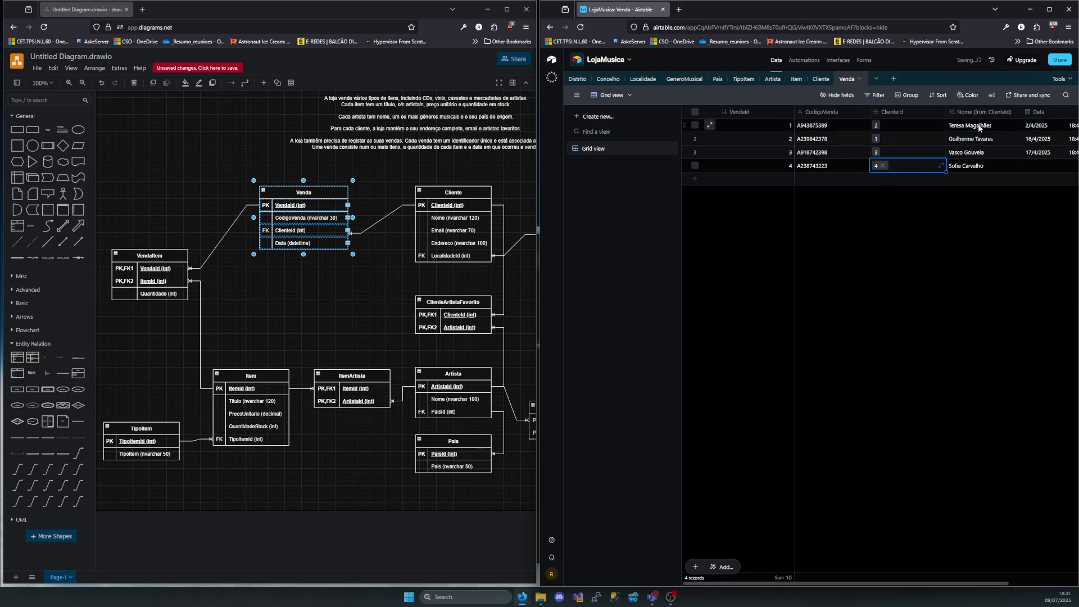
double_click(1048, 164)
left_click(919, 222)
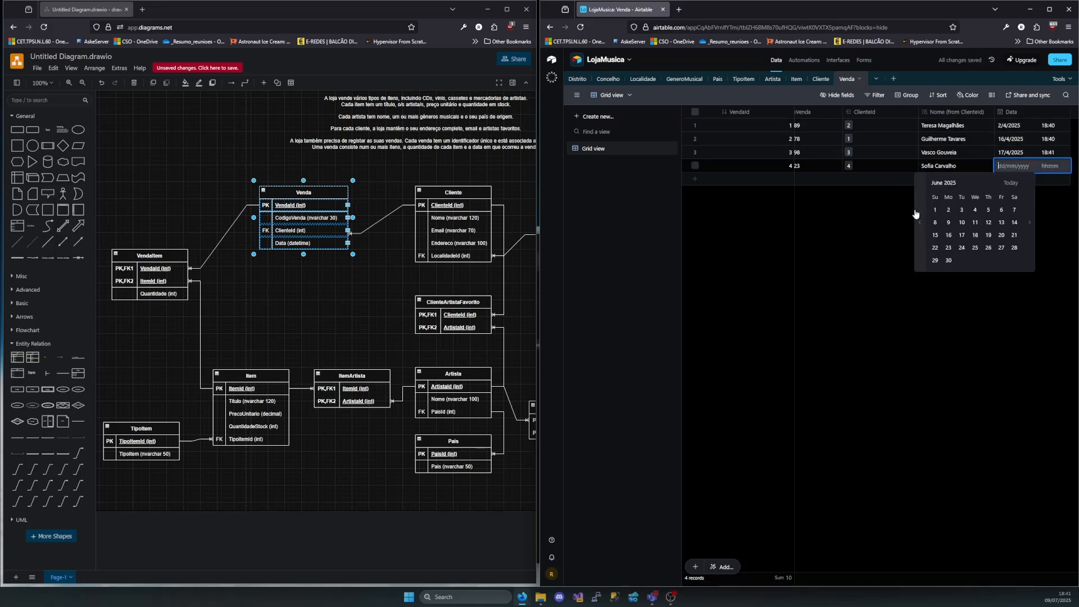
left_click(988, 235)
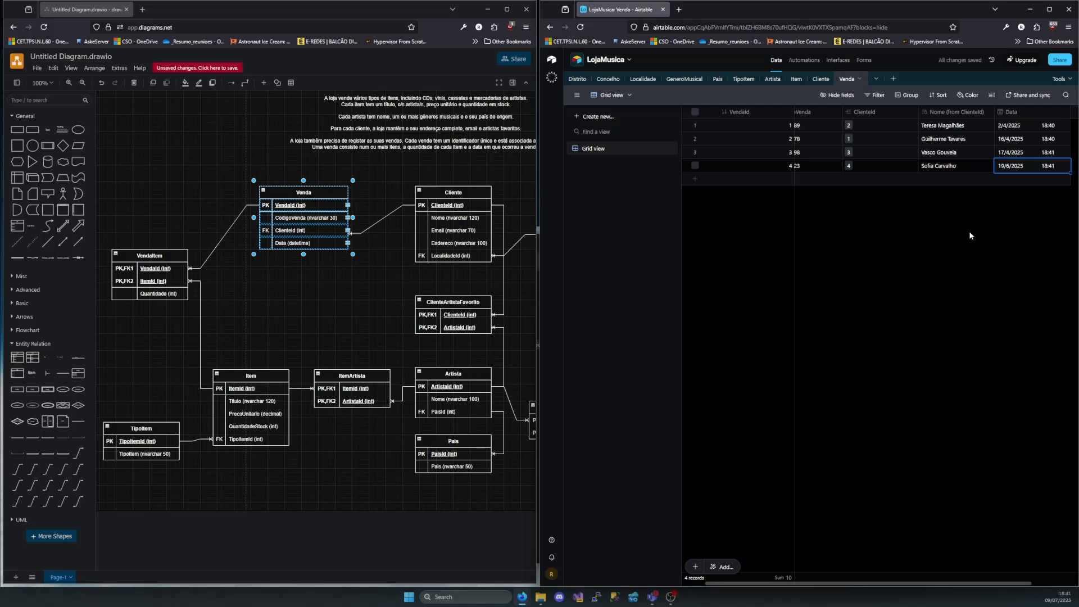
left_click(938, 249)
scroll(866, 197, "left", 1)
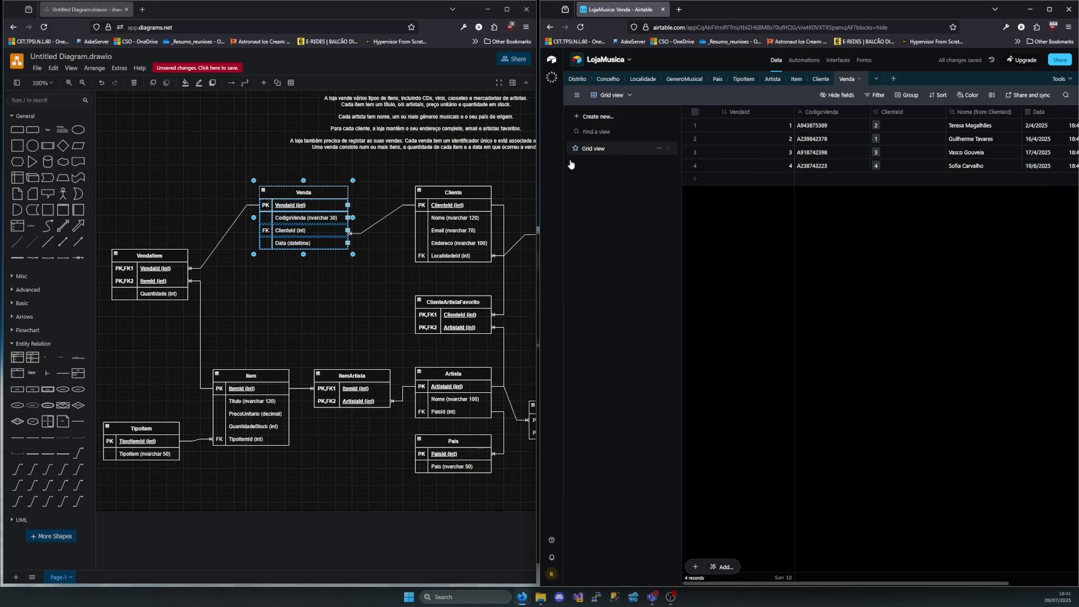
Switch to the diagrams.net entity-relationship diagram and select the ArtistaGeneroMusical entity
left_click(191, 355)
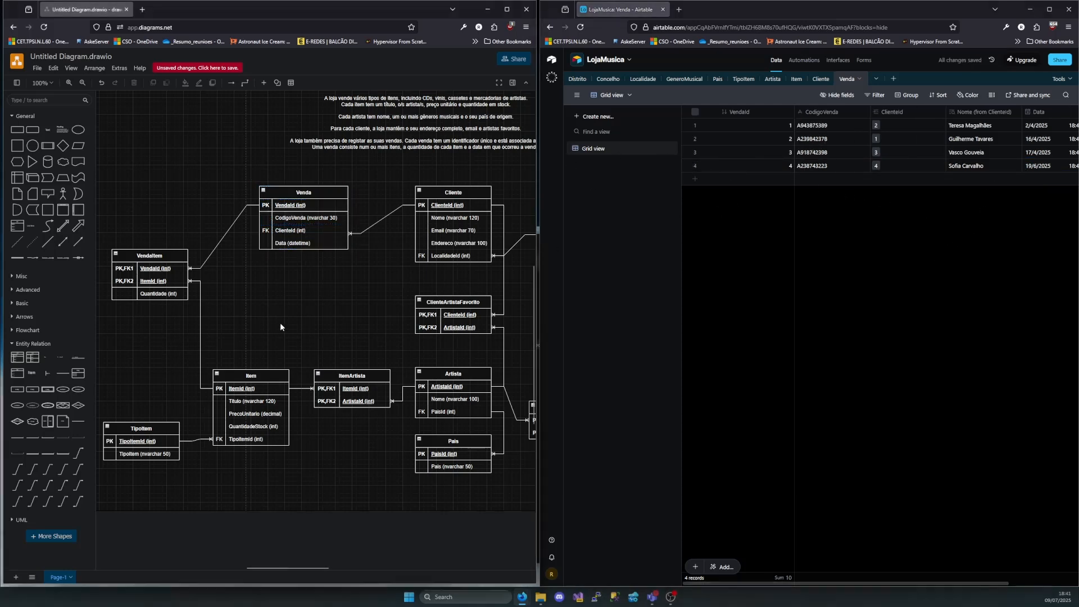
scroll(307, 234, "left", 2)
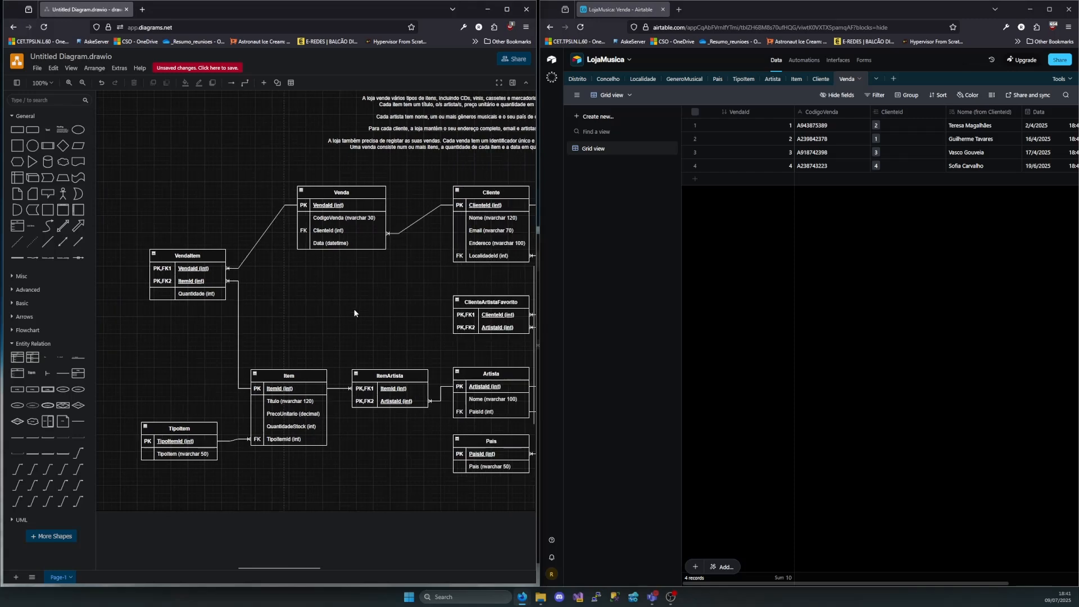
scroll(354, 313, "right", 10)
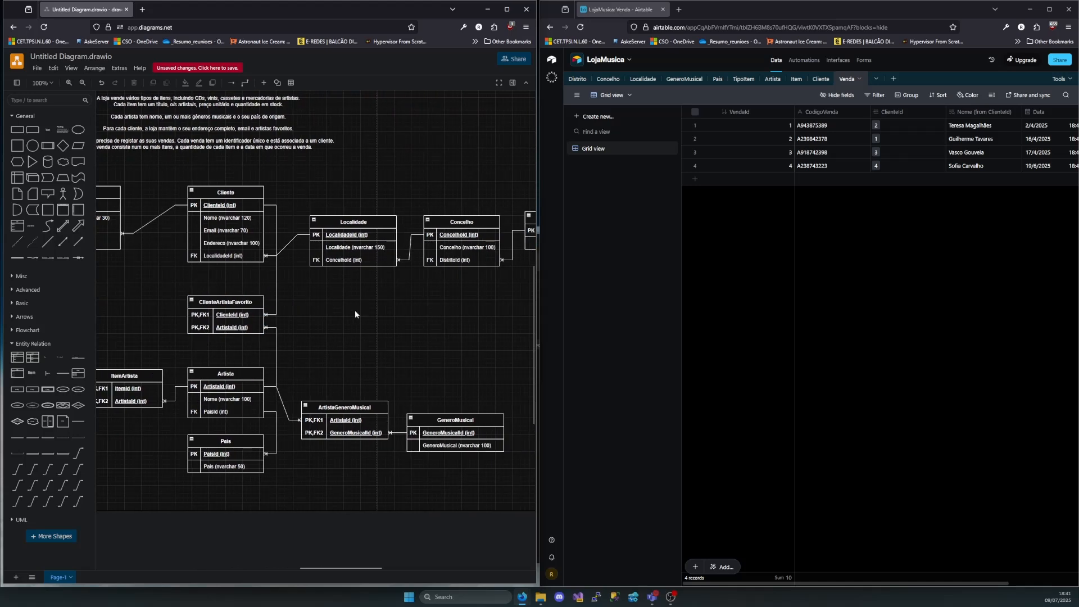
scroll(347, 315, "right", 3)
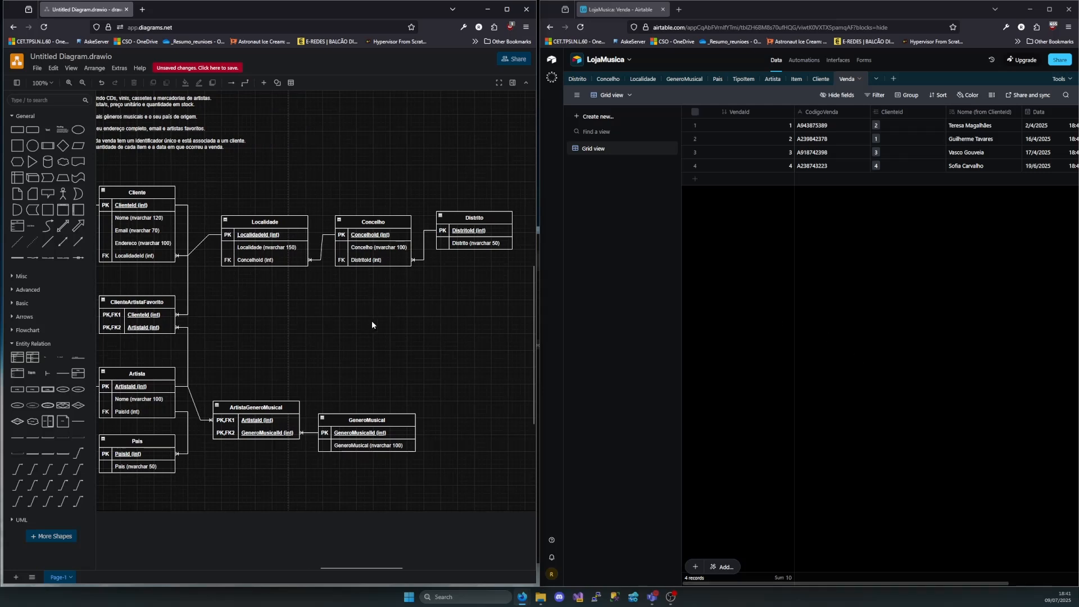
left_click(258, 410)
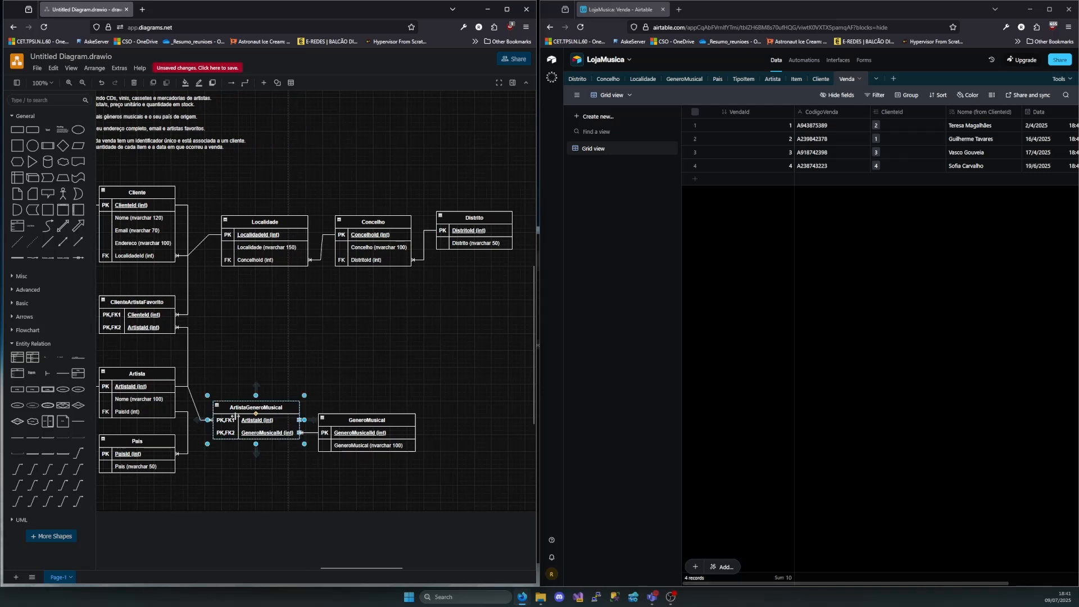
Switch to Airtable and create a new table from scratch in the LojaMusica base, named ArtistaGeneroMusical
left_click(900, 78)
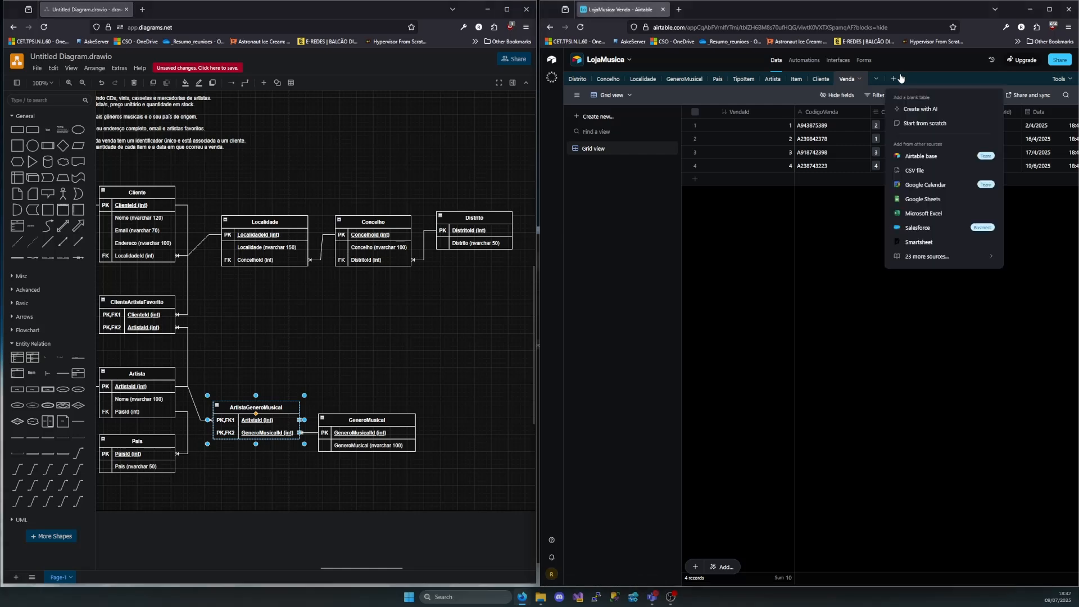
left_click(925, 123)
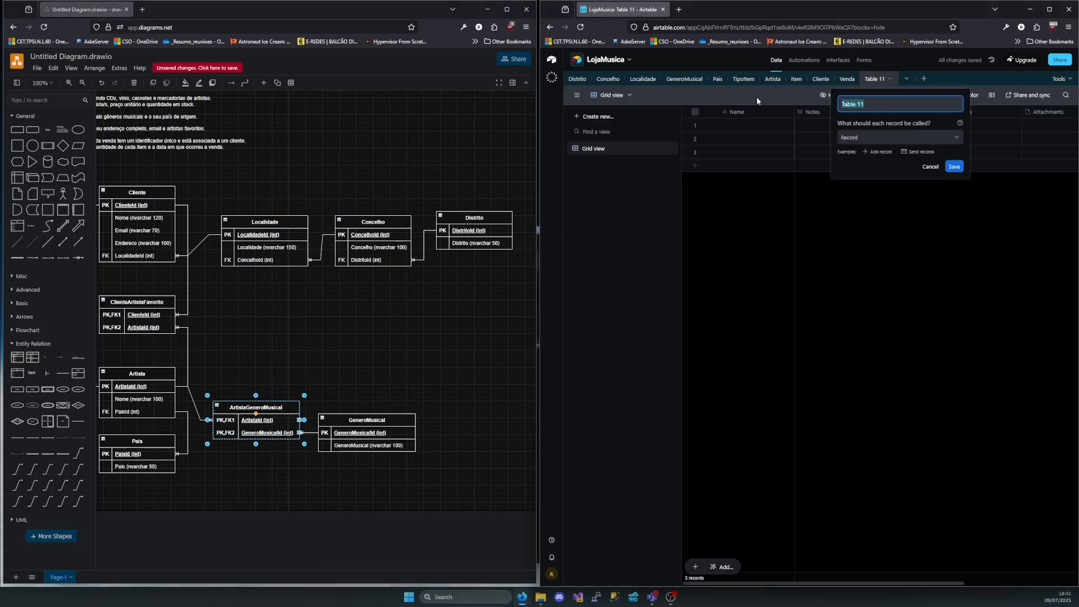
type("ArtistaGGeneroMusical")
left_click(954, 166)
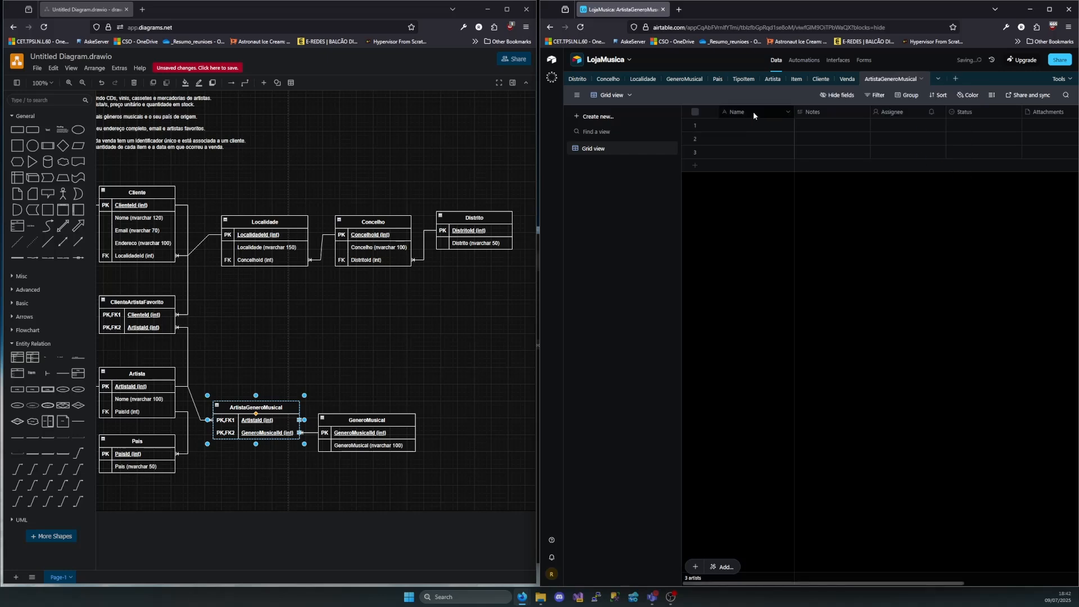
Delete the Status, Attachments and Attachment Summary fields from the ArtistaGeneroMusical table
left_click(829, 115)
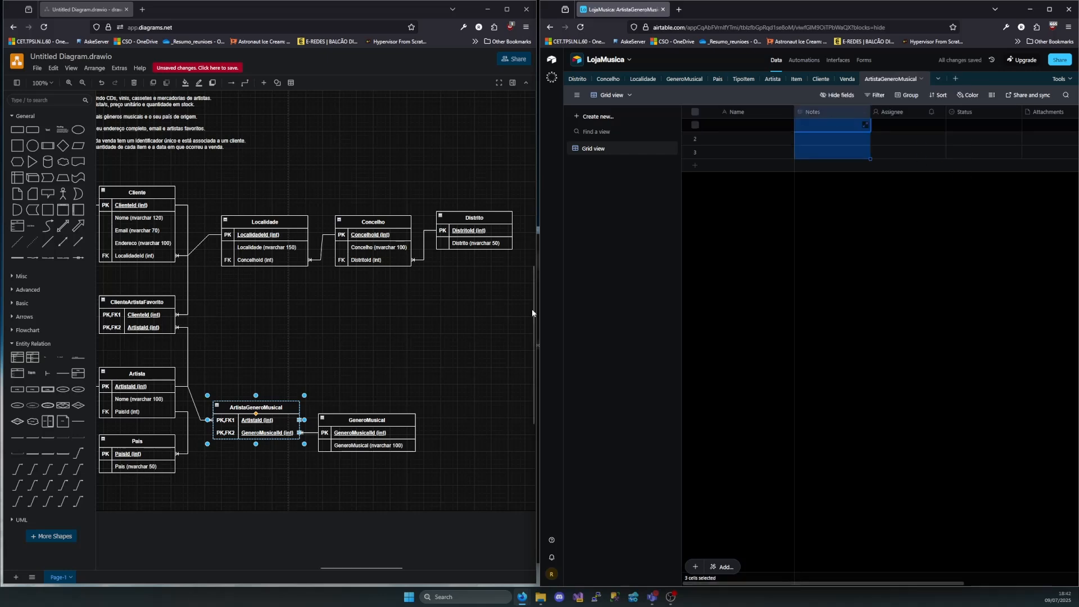
left_click(970, 111)
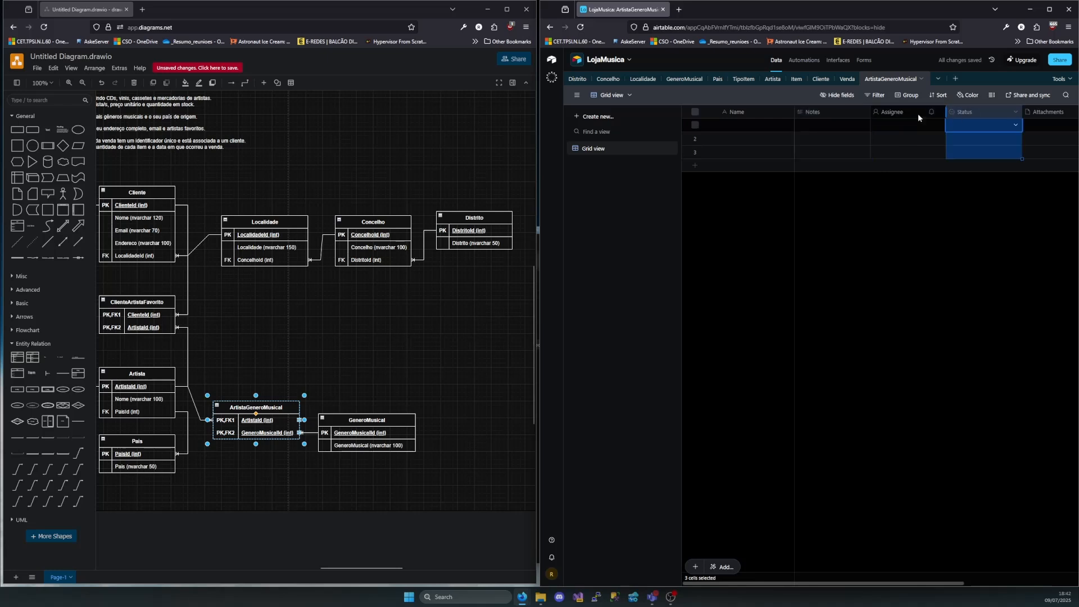
left_click(1039, 113, "shift")
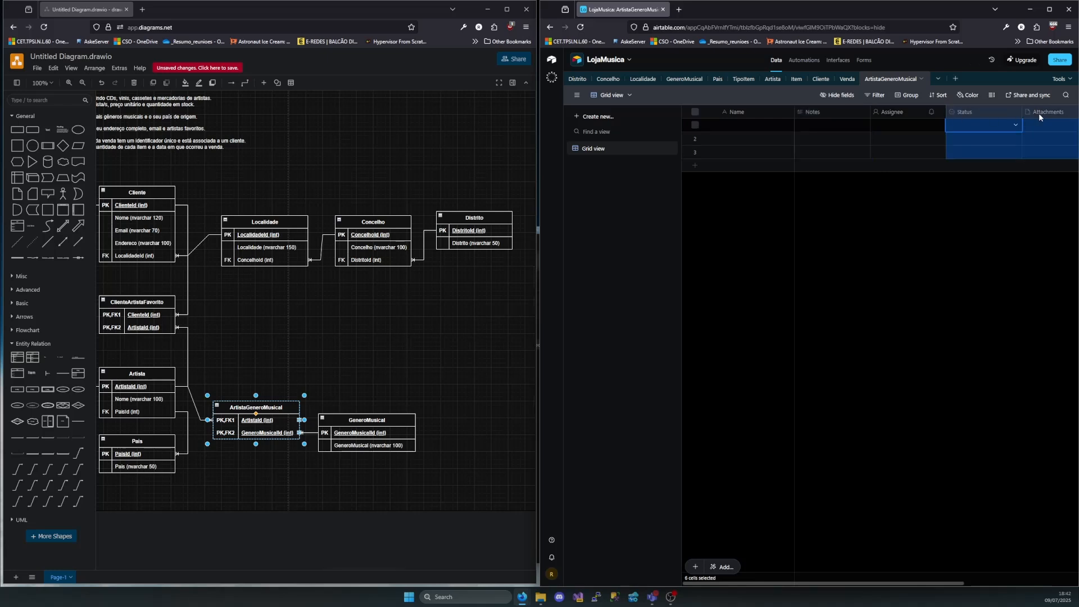
left_click(1006, 117, "shift")
right_click(973, 114)
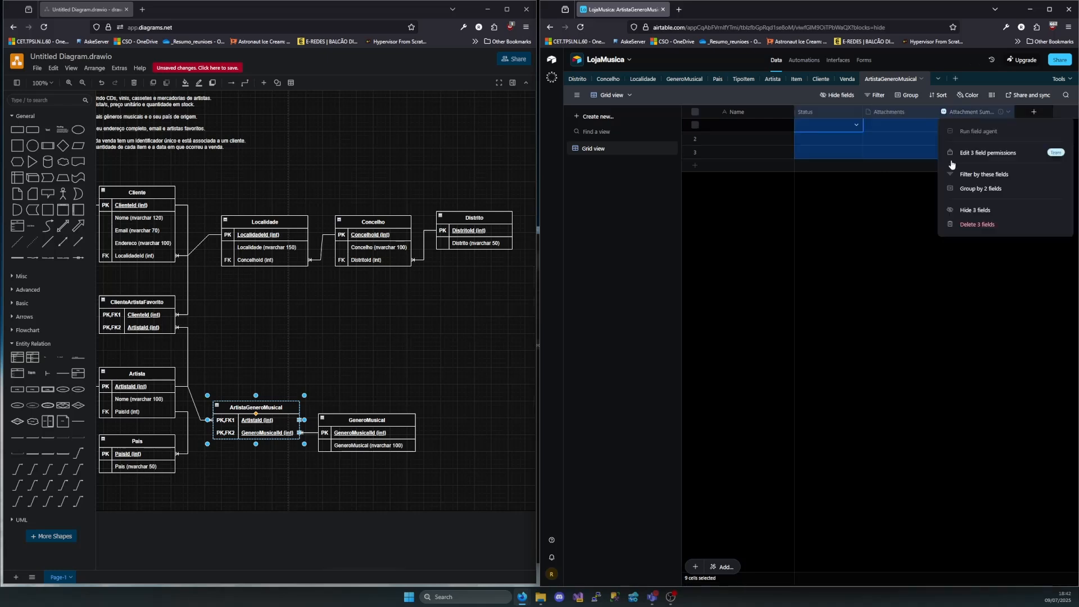
left_click(978, 223)
double_click(732, 111)
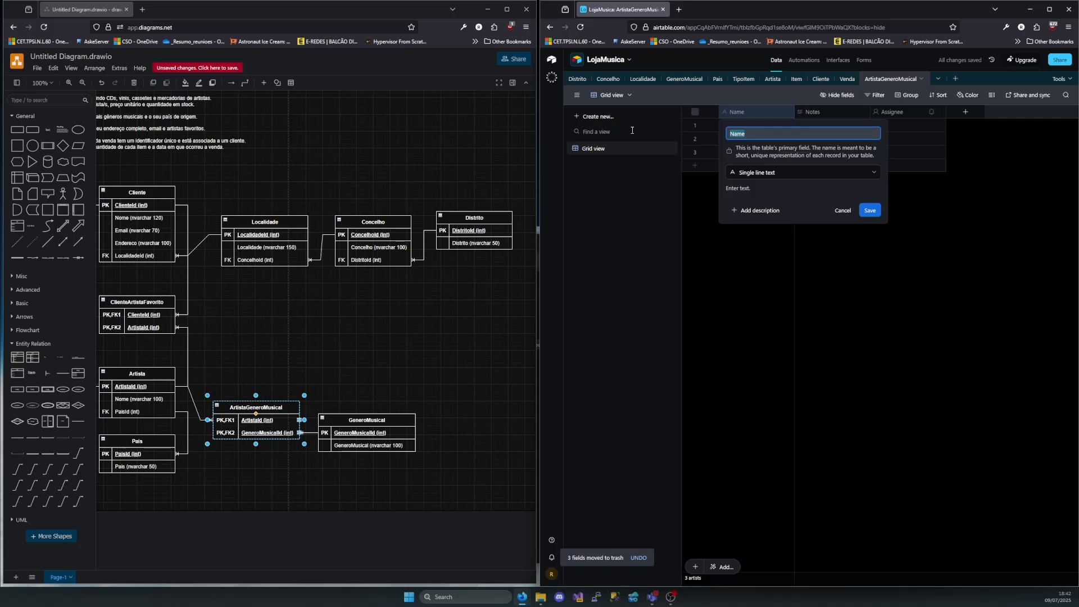
type("Id")
type("A")
type("rt")
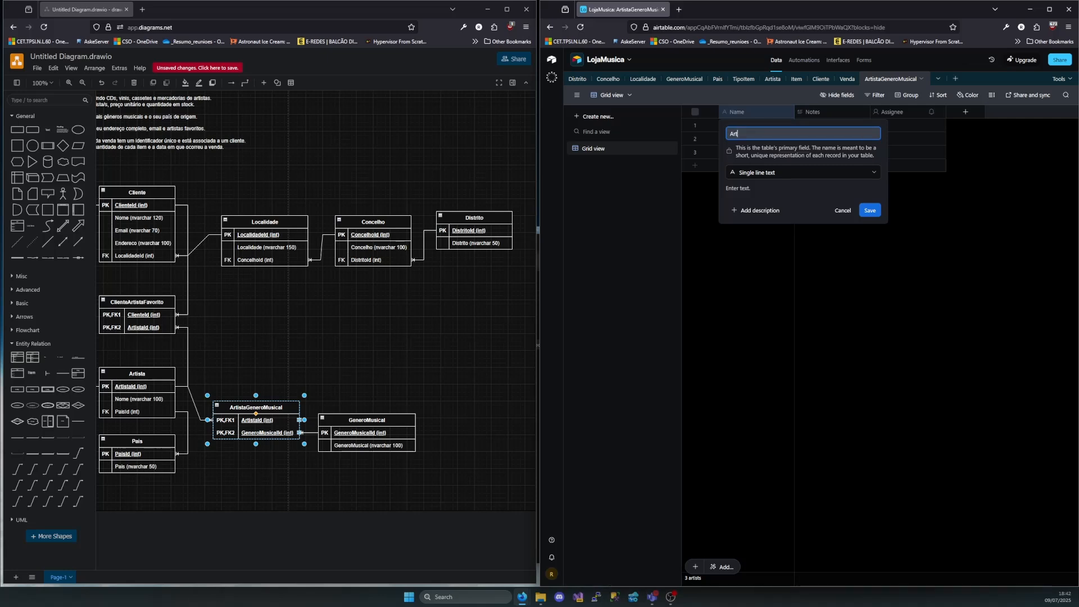
type("istaGeneroMusical")
left_click(848, 214)
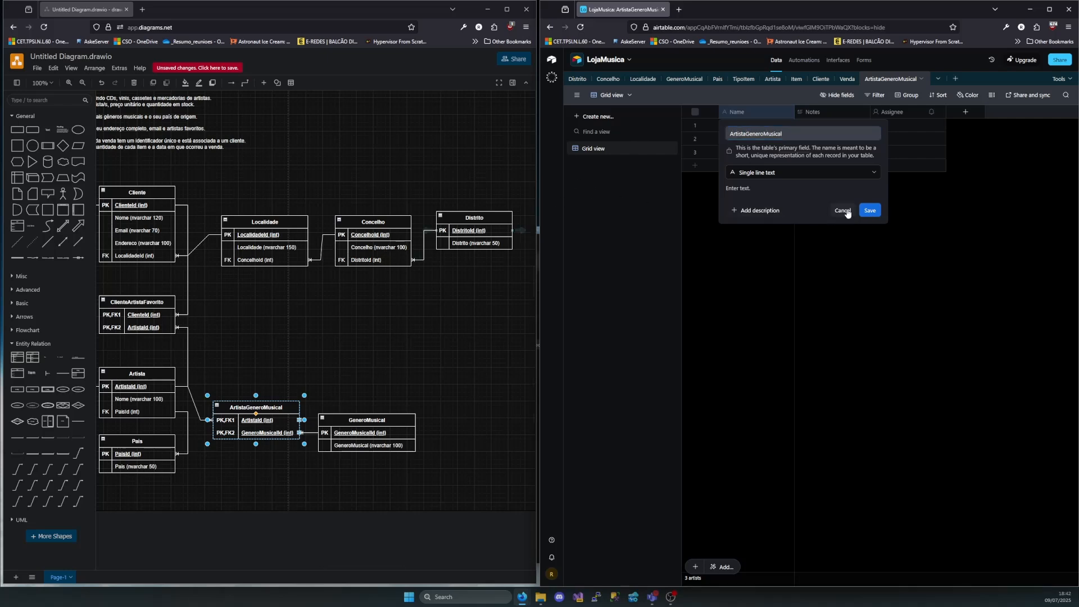
left_click(848, 211)
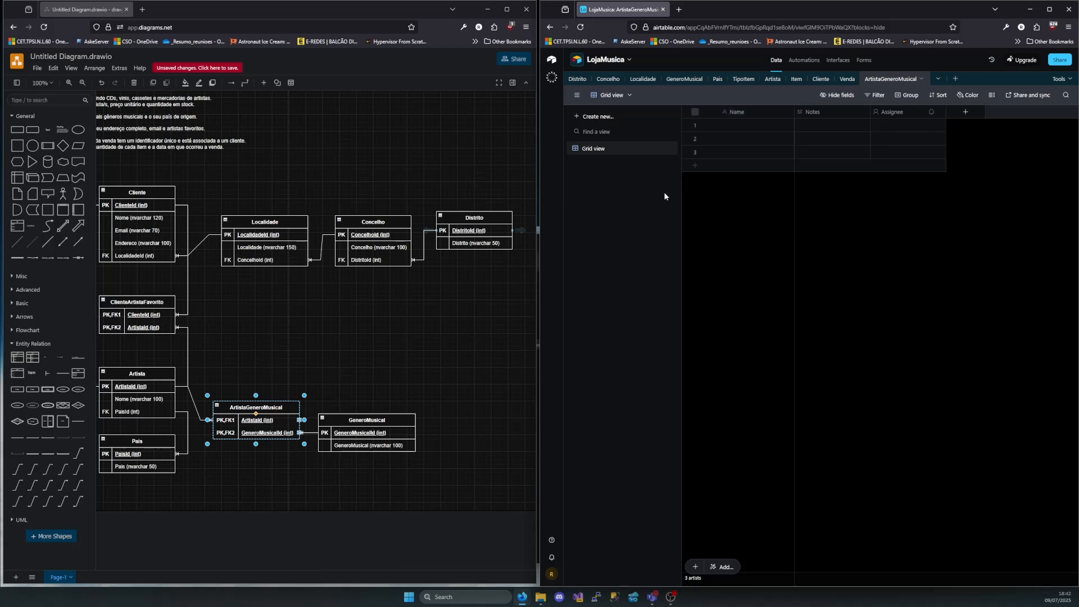
Switch to the diagrams.net diagram and examine the ArtistaGeneroMusical, ClienteArtistaFavorito and ItemArtista junction entities
scroll(352, 329, "left", 3)
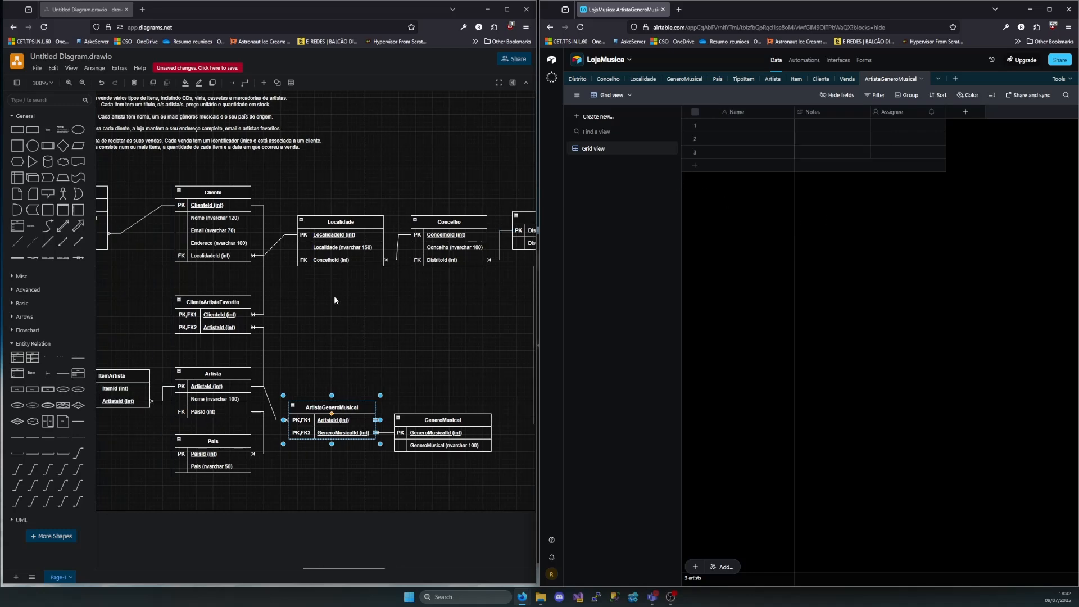
scroll(335, 299, "left", 6)
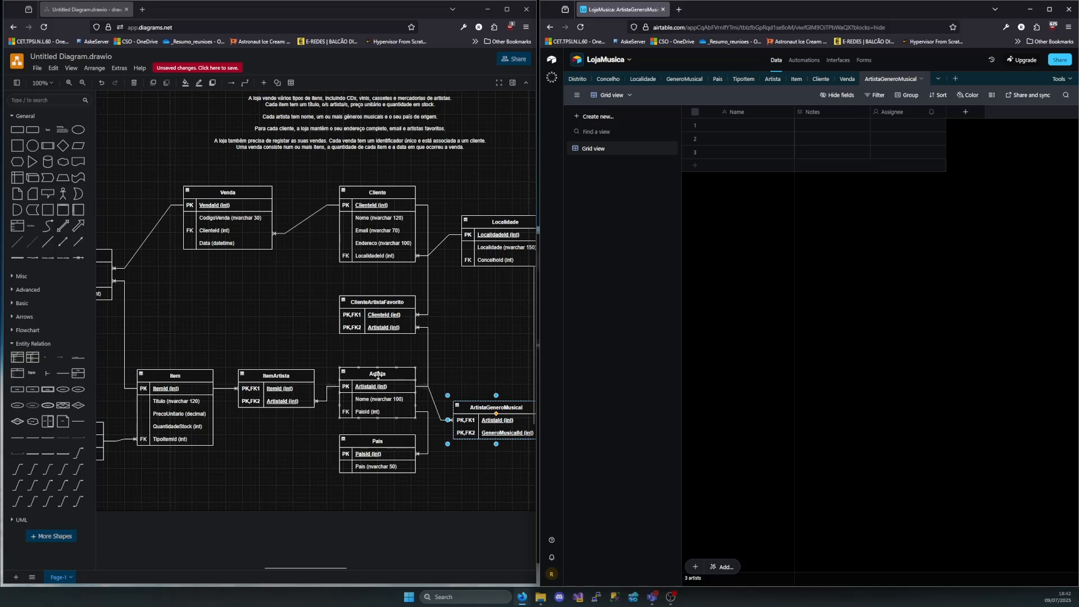
scroll(391, 311, "right", 3)
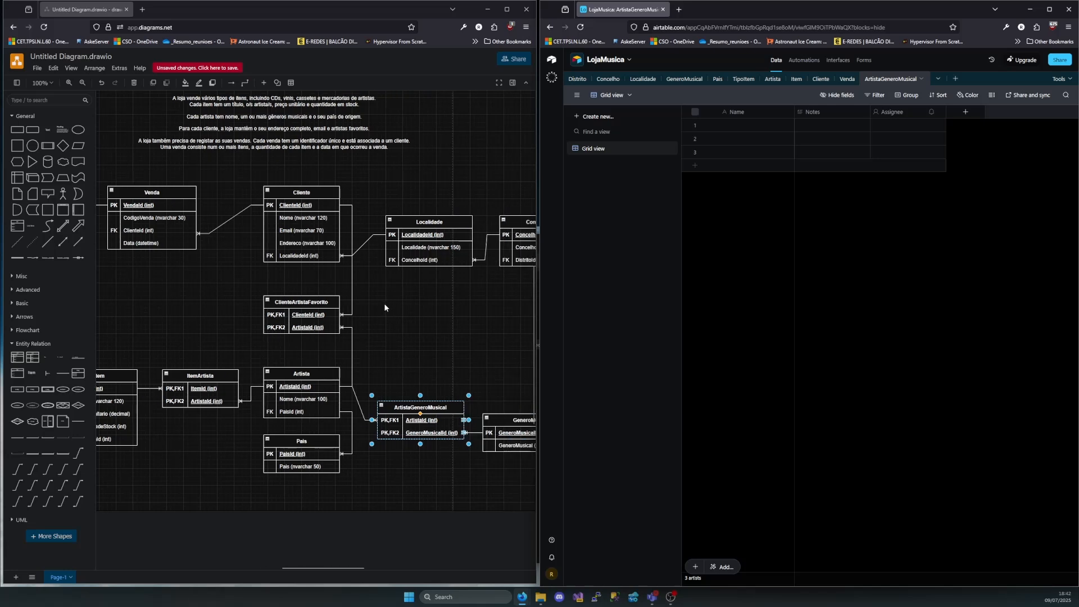
scroll(365, 378, "right", 4)
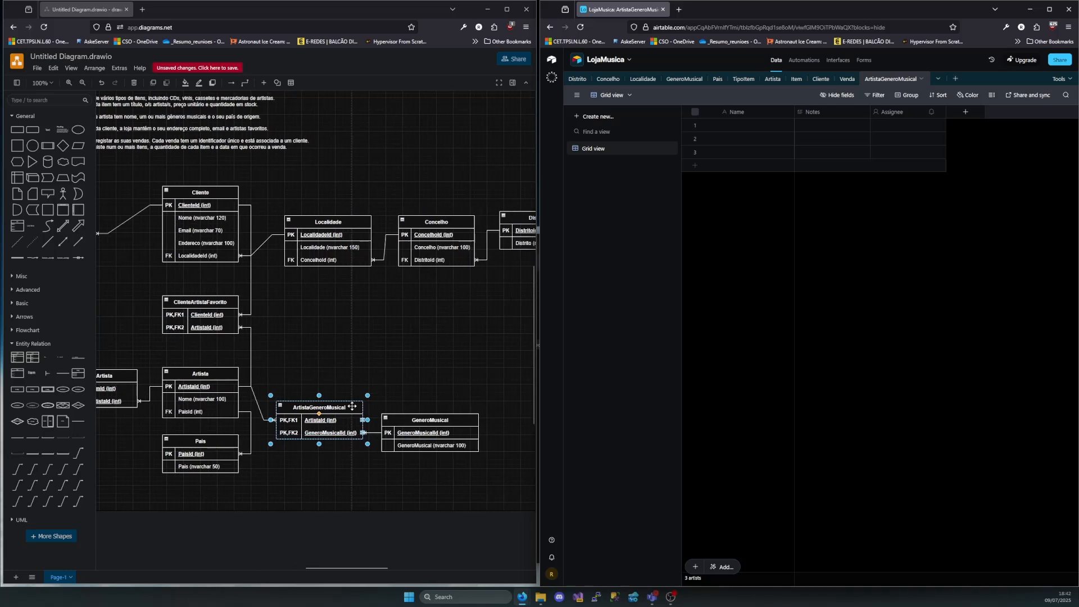
left_click_drag(265, 377, 372, 472)
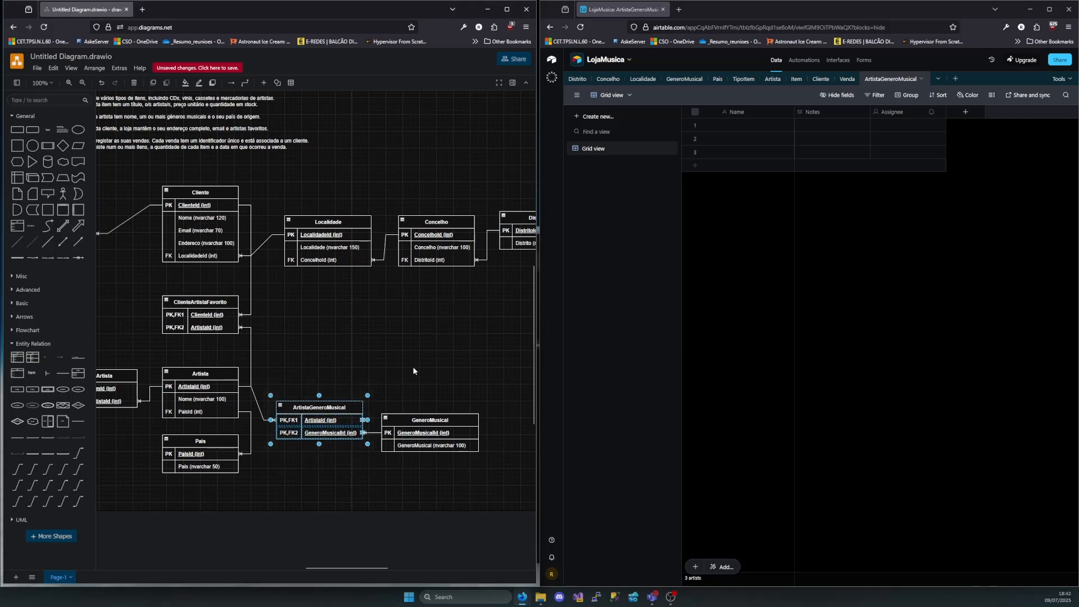
scroll(338, 315, "left", 3)
left_click(252, 297)
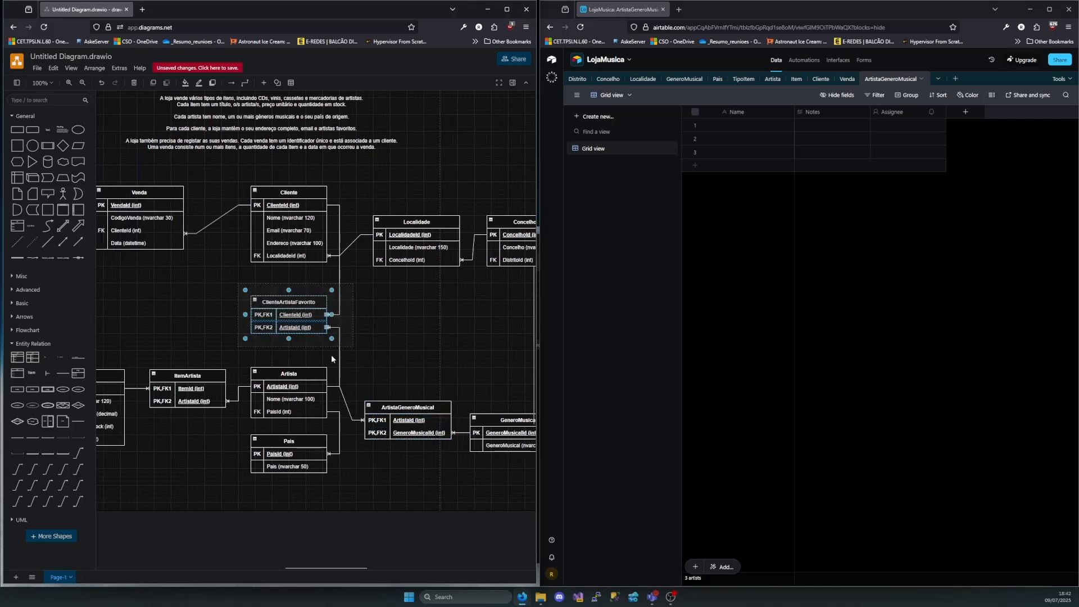
scroll(293, 380, "left", 2)
scroll(294, 381, "left", 2)
left_click_drag(250, 355, 338, 419)
scroll(294, 338, "left", 5)
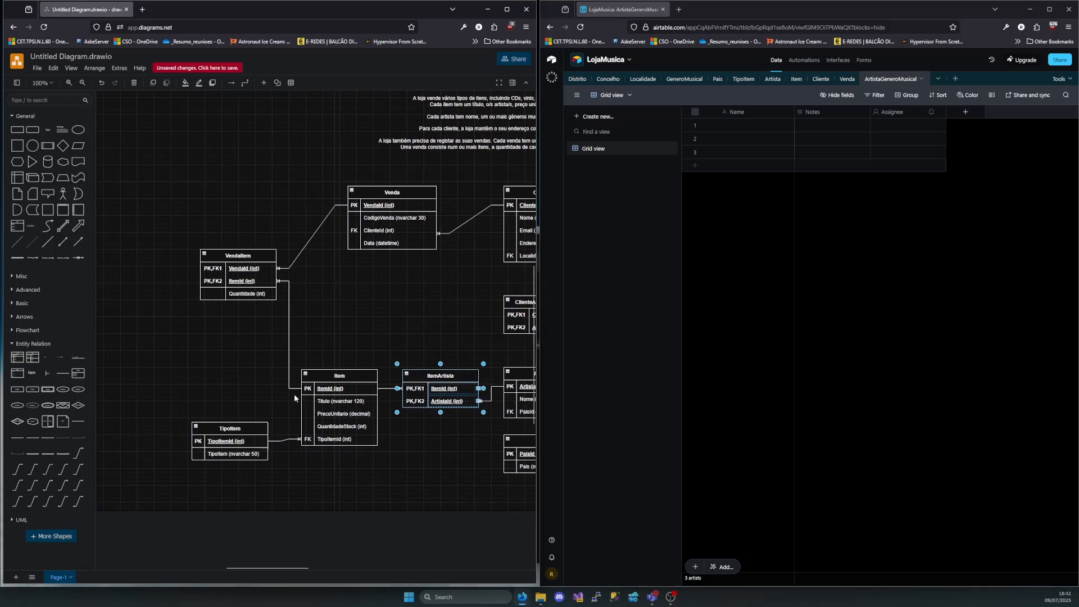
Compare the fields of the VendaItem entity with those of the ItemArtista entity in the diagram
left_click(242, 294)
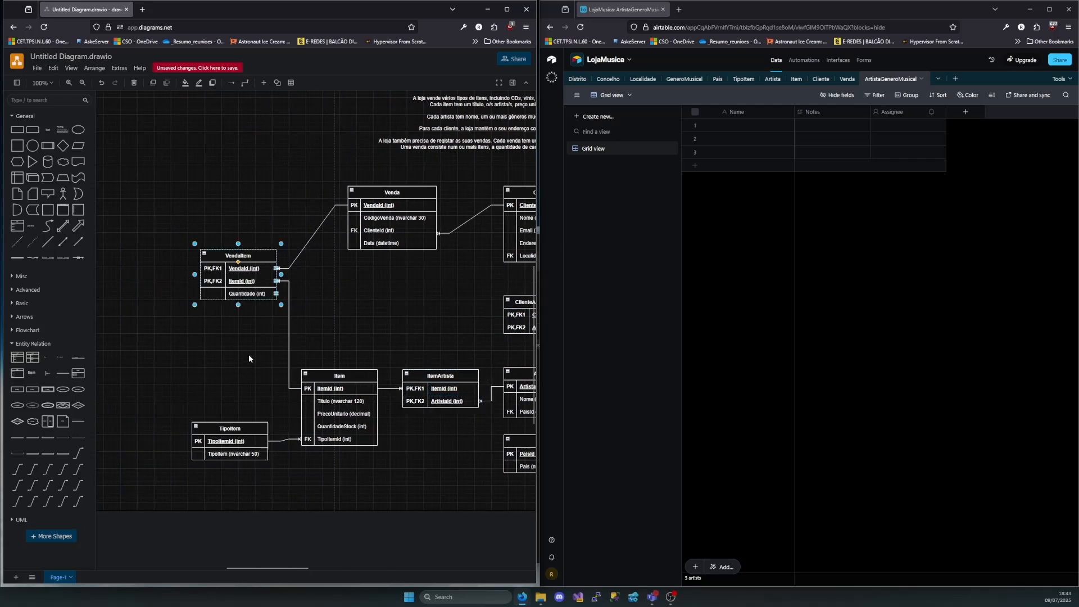
left_click_drag(159, 217, 294, 329)
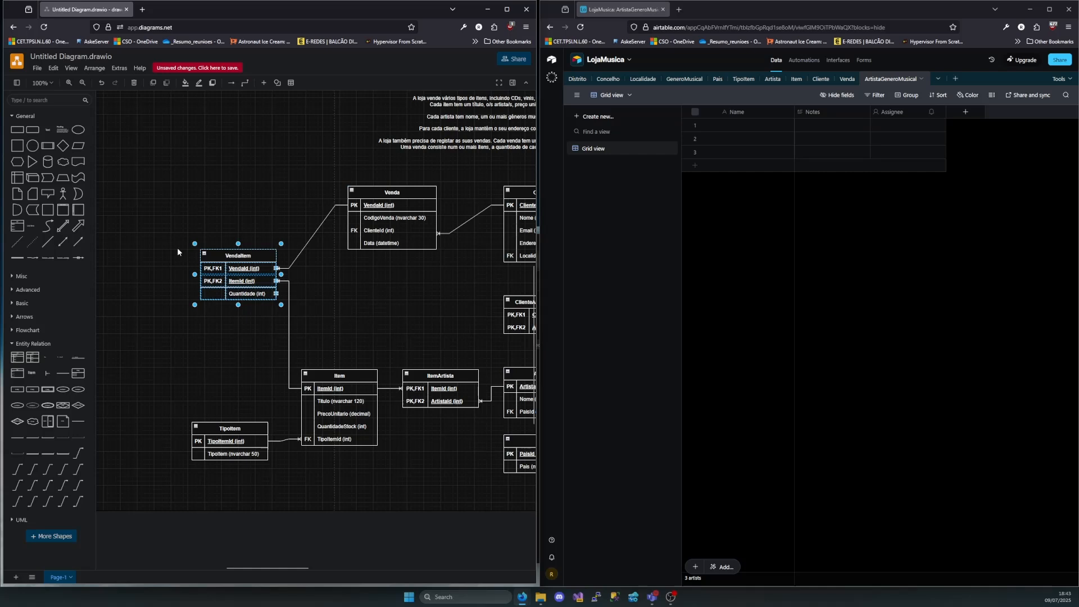
left_click_drag(158, 225, 311, 328)
left_click_drag(394, 349, 488, 427)
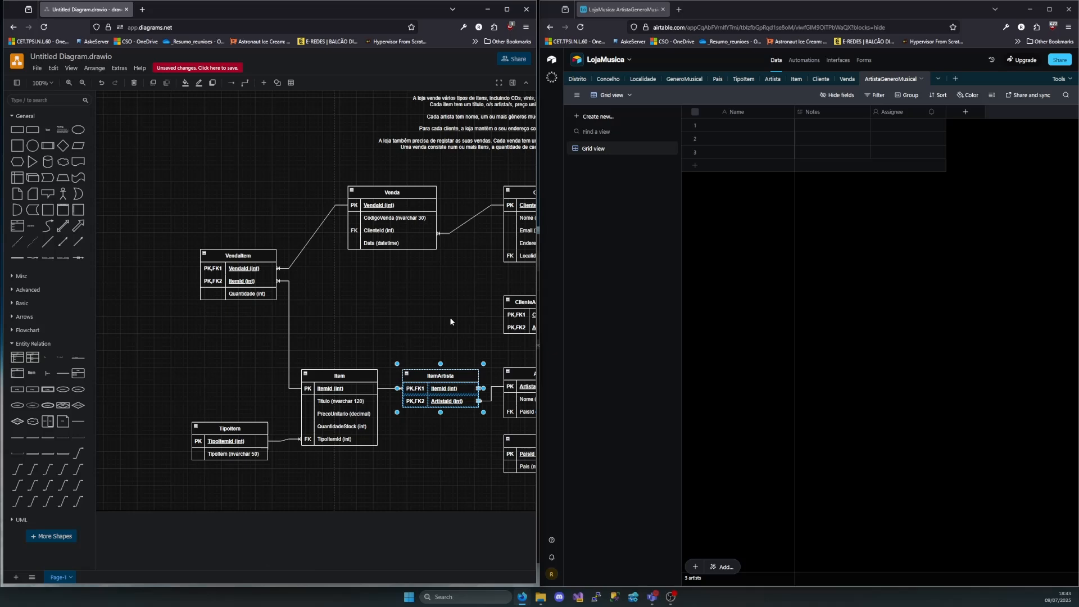
left_click_drag(184, 235, 284, 319)
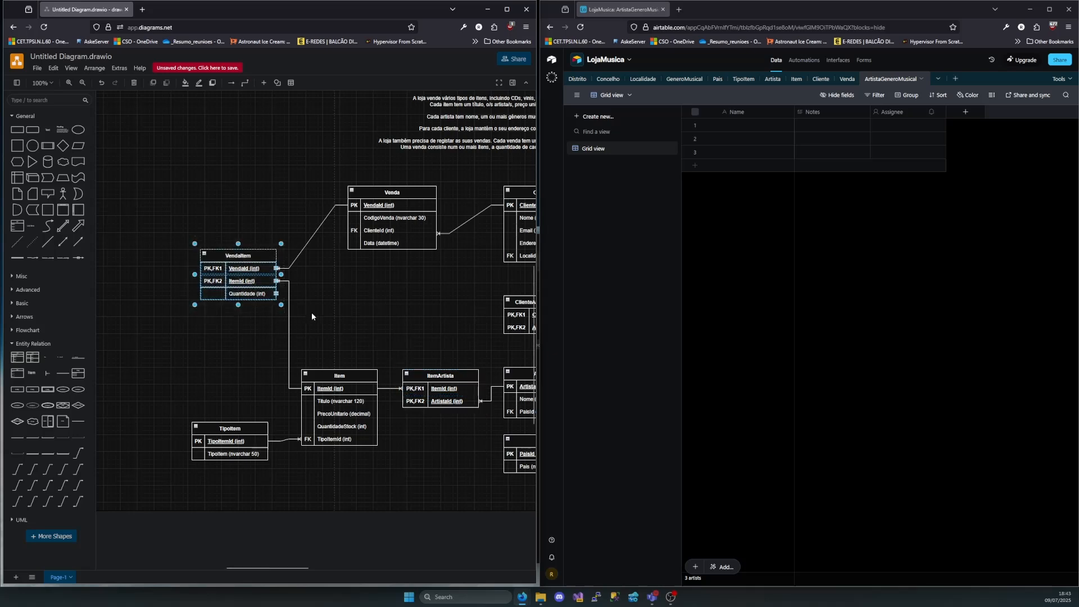
left_click(328, 322)
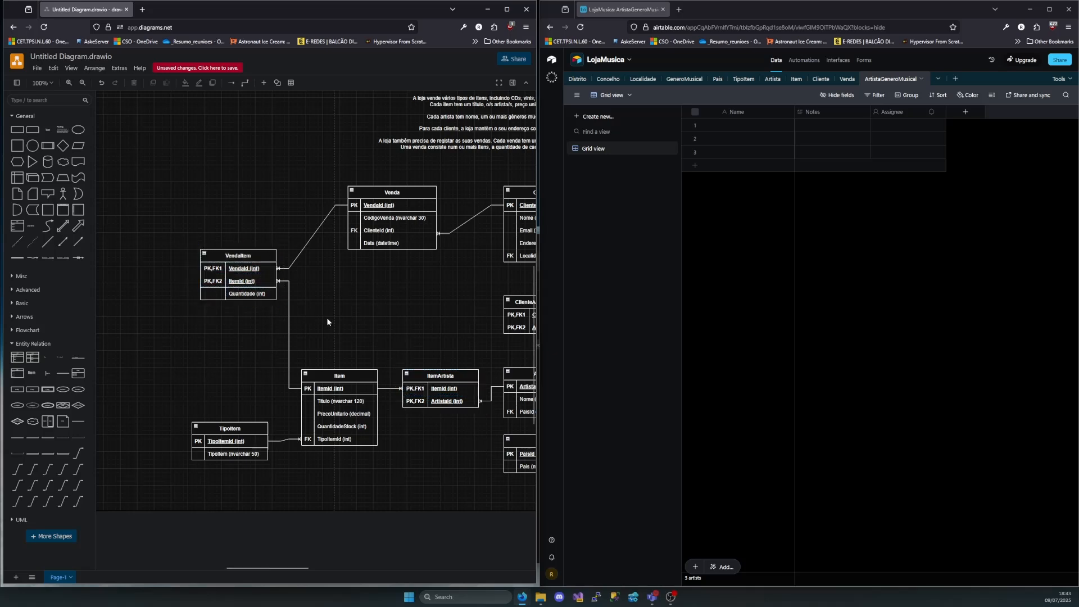
Switch to Airtable and rename the ArtistaGeneroMusical table as VendaItem
double_click(894, 79)
left_click(950, 106)
left_click_drag(950, 106, 821, 100)
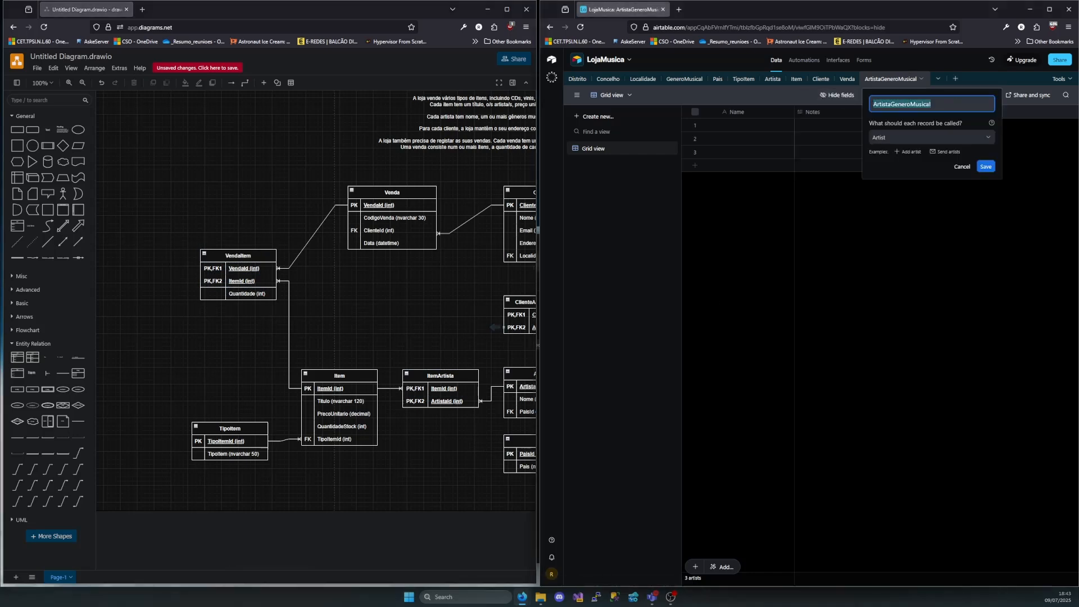
type("VendaISt")
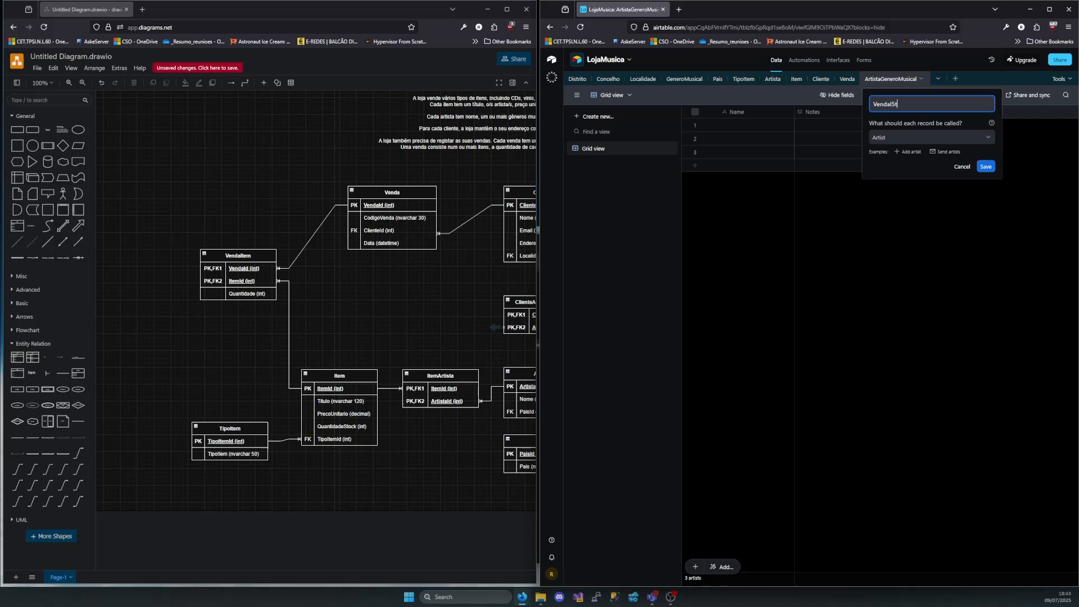
key("BackSpace")
type("em")
key("Return")
Rename the VendaItem table's primary field as VendaItemId and set its type to Autonumber
double_click(737, 111)
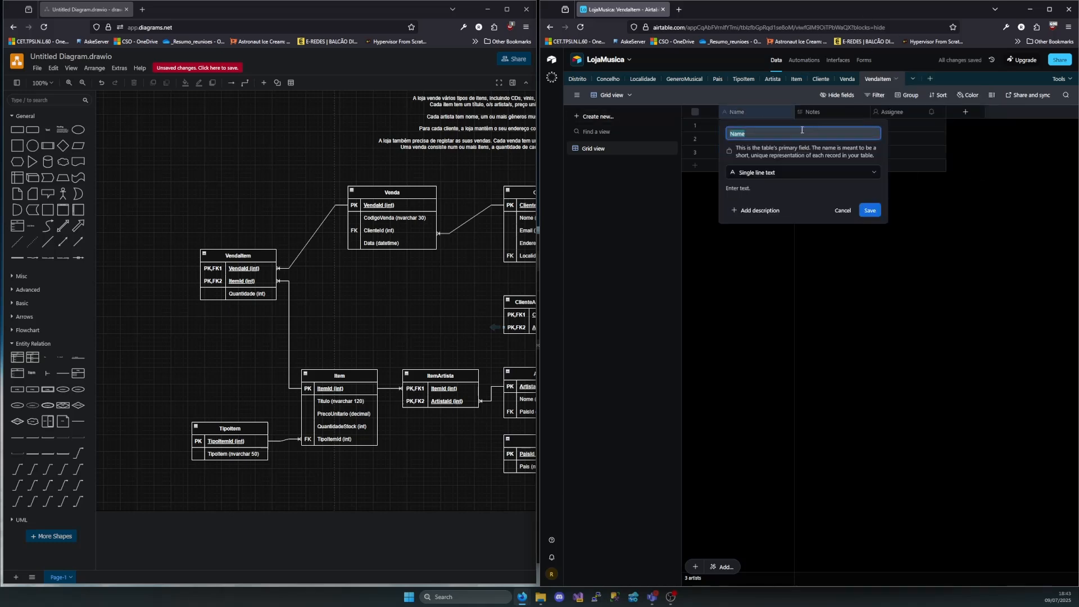
type("VendaItemId")
left_click(781, 178)
scroll(776, 275, "down", 5)
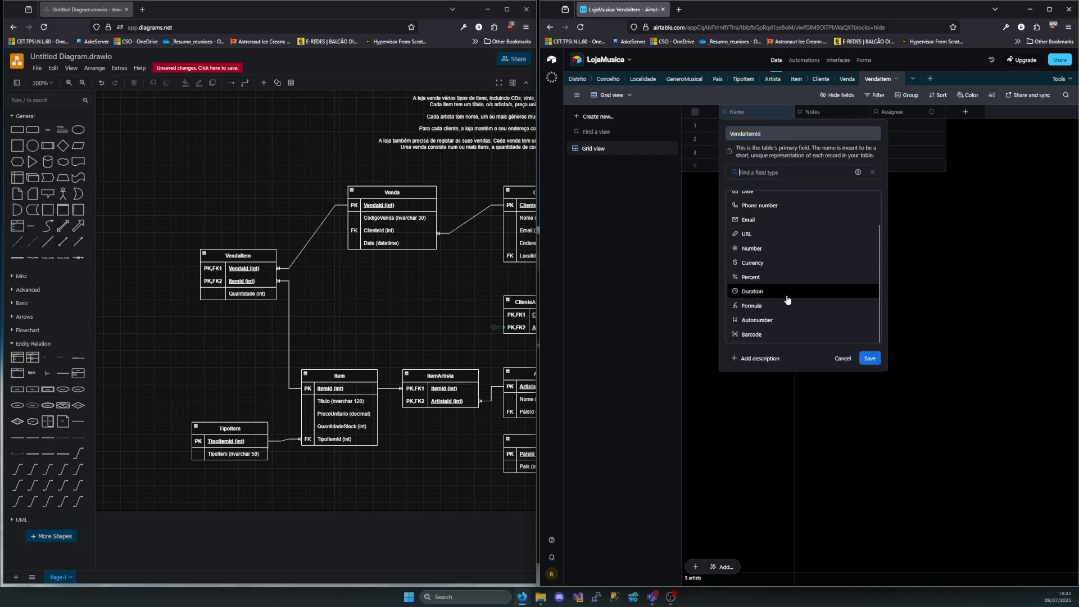
left_click(774, 316)
left_click(869, 218)
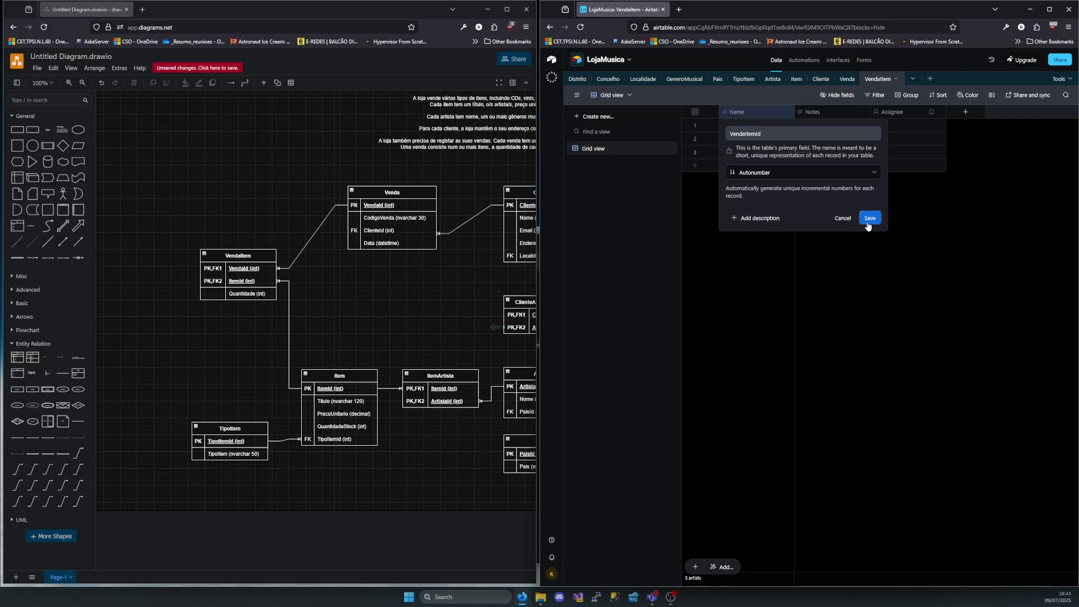
Convert the Notes field into VendaId, a single-record link to the Venda table, with CodigoVenda as a lookup field
double_click(831, 113)
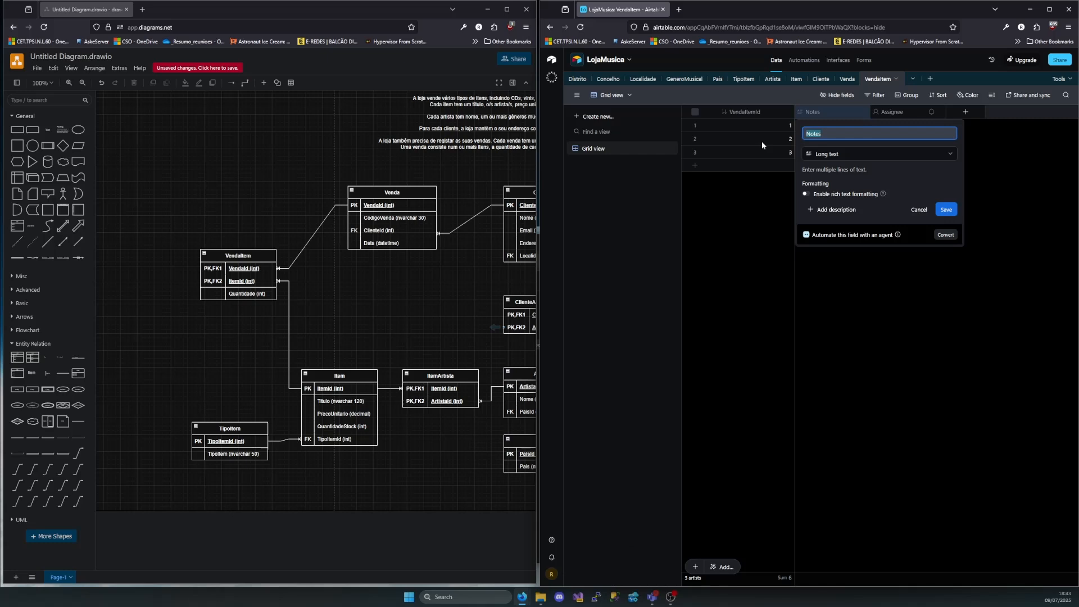
type("VendaId")
left_click(830, 153)
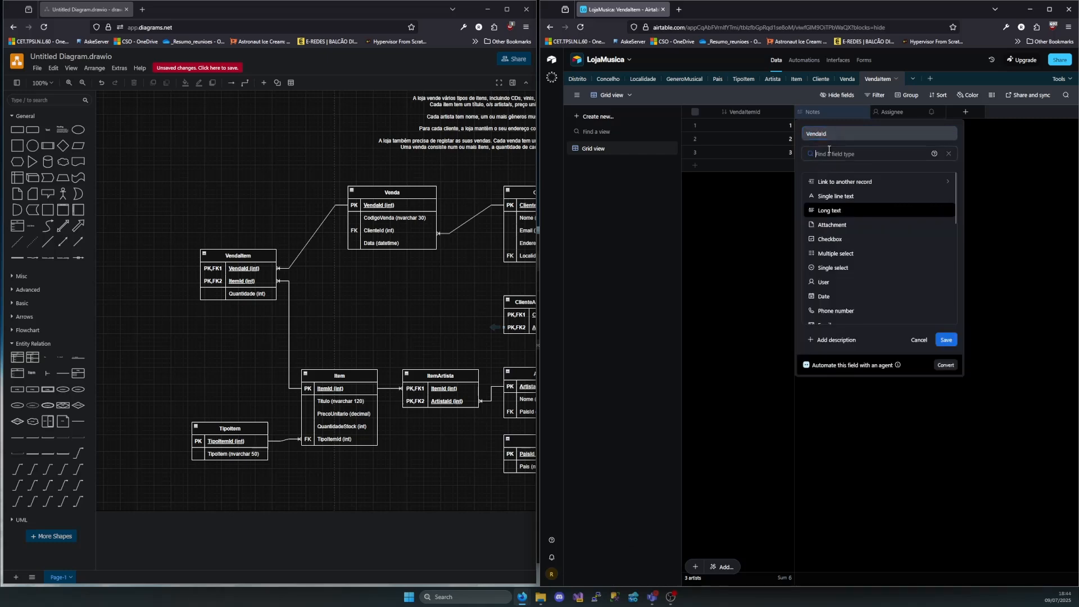
left_click(822, 181)
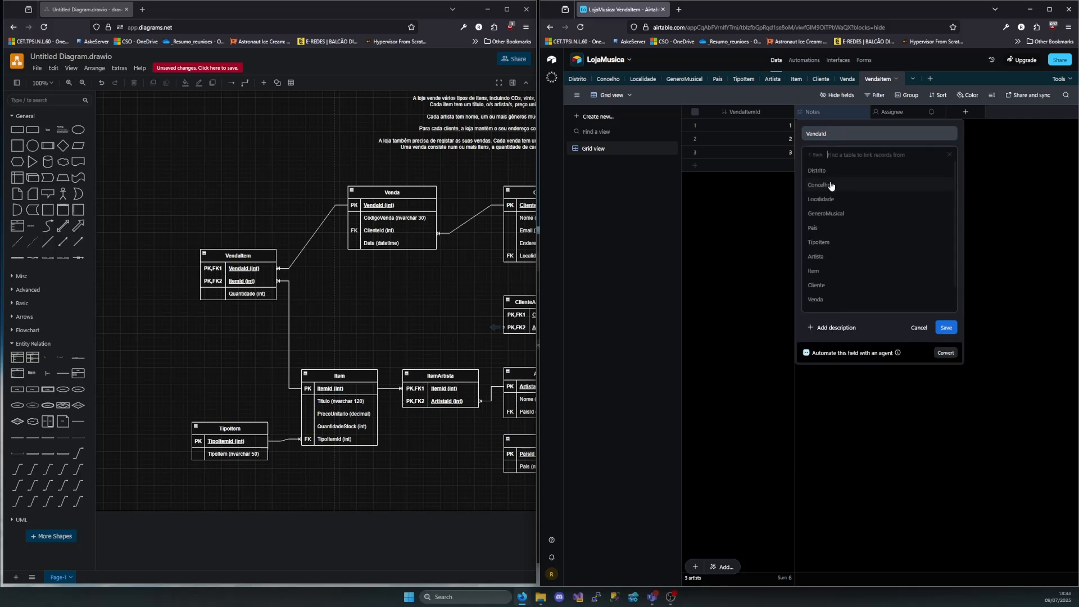
left_click(826, 281)
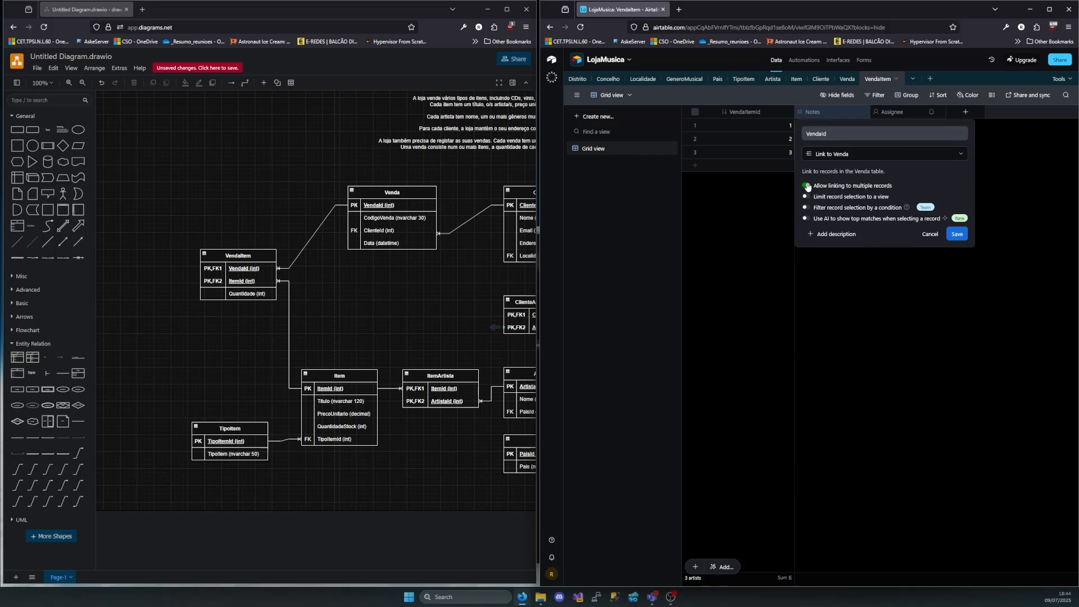
left_click(807, 186)
left_click(963, 233)
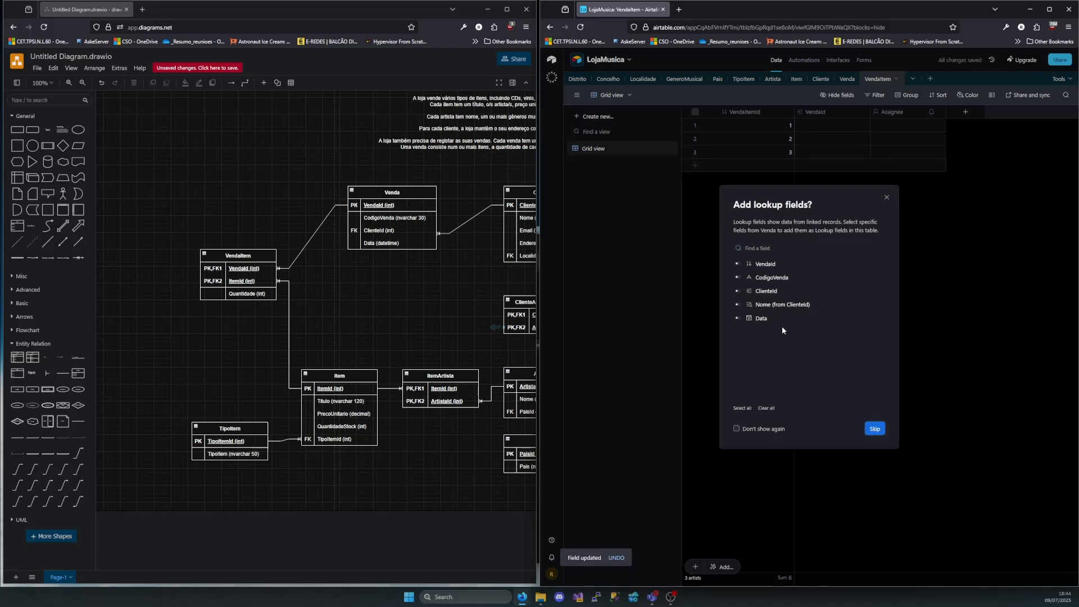
left_click(738, 278)
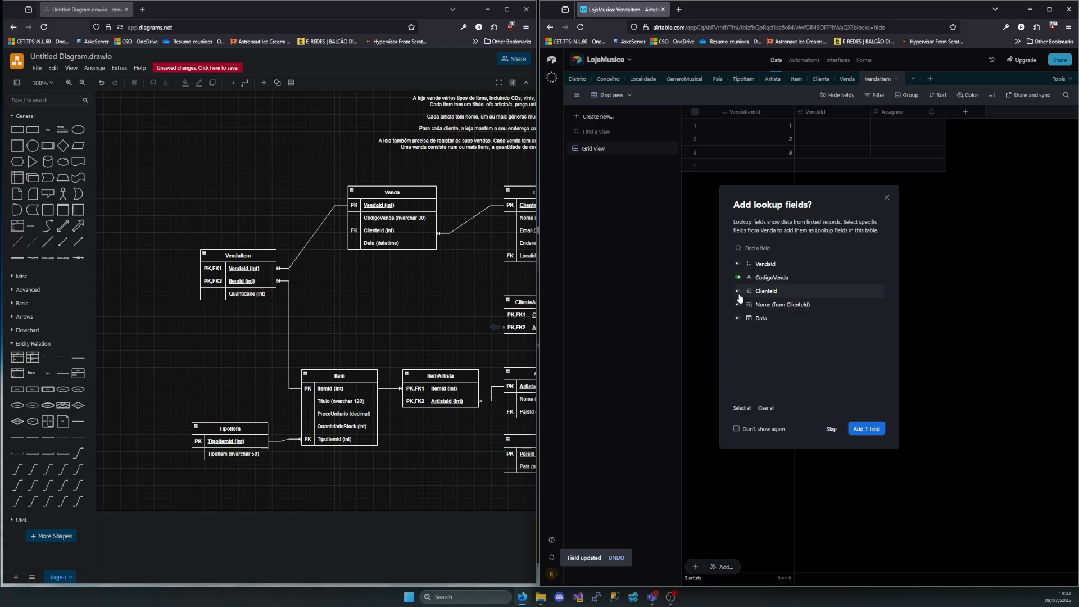
left_click(871, 430)
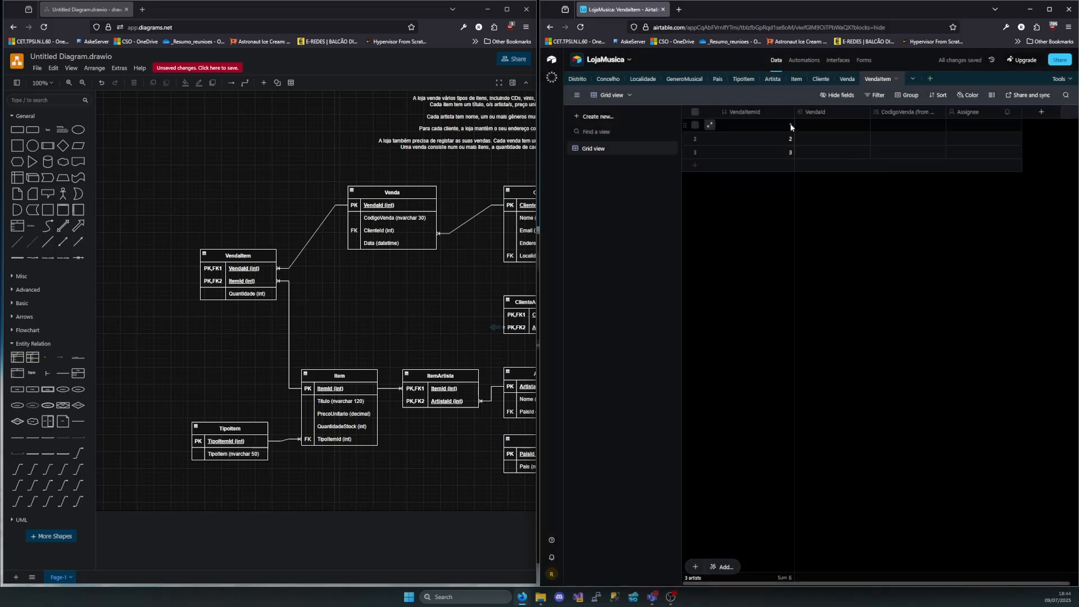
Convert the Assignee field into ItemId, a single-record link to the Item table, with Titulo and PrecoUnitario as lookup fields
left_click(970, 112)
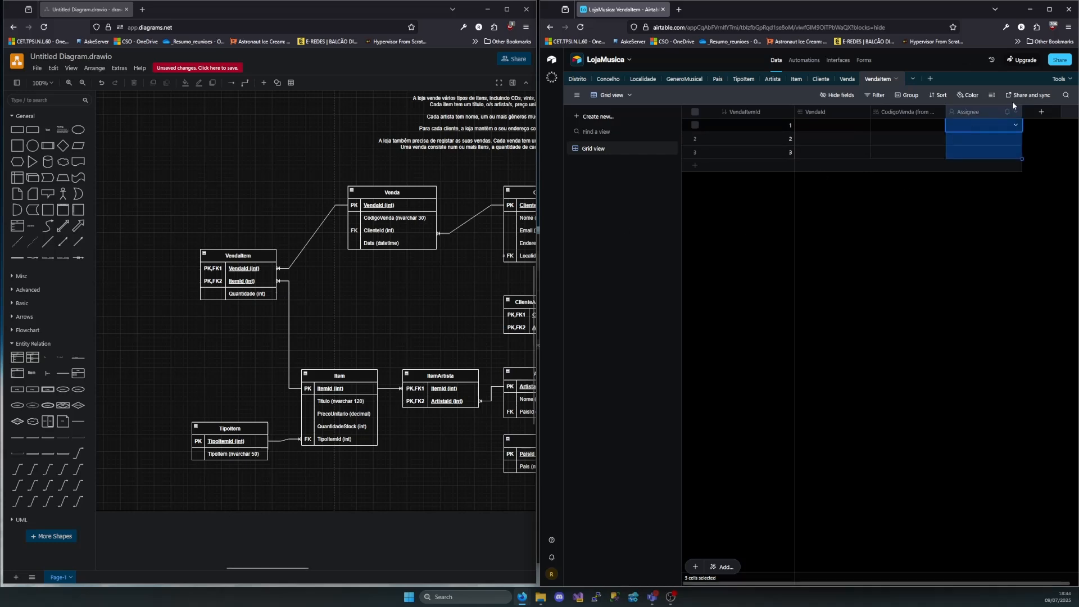
double_click(980, 110)
type("ItemId")
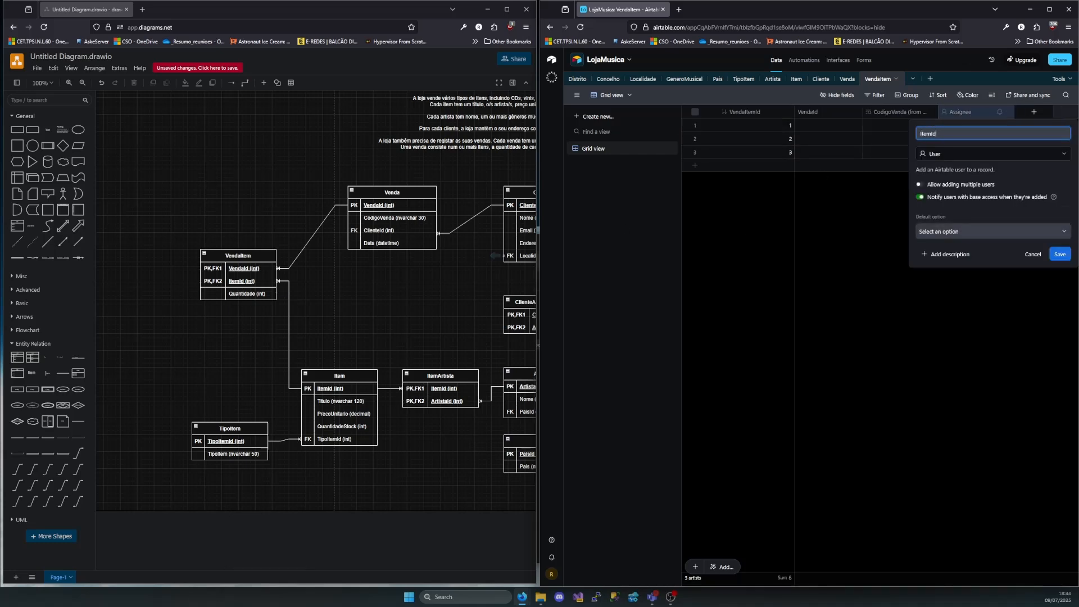
left_click(989, 153)
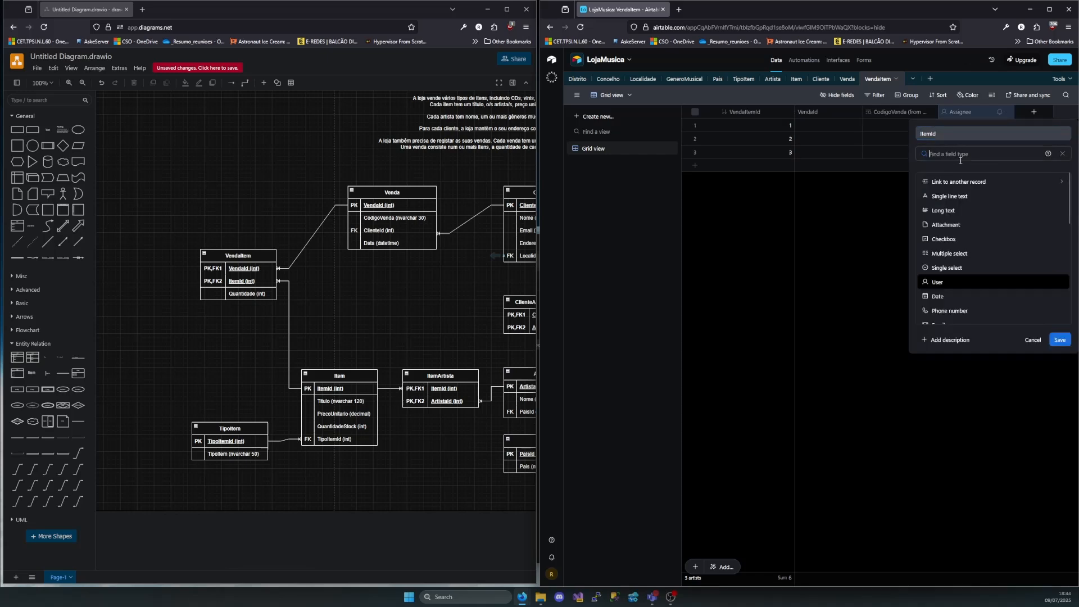
left_click(972, 179)
left_click(950, 243)
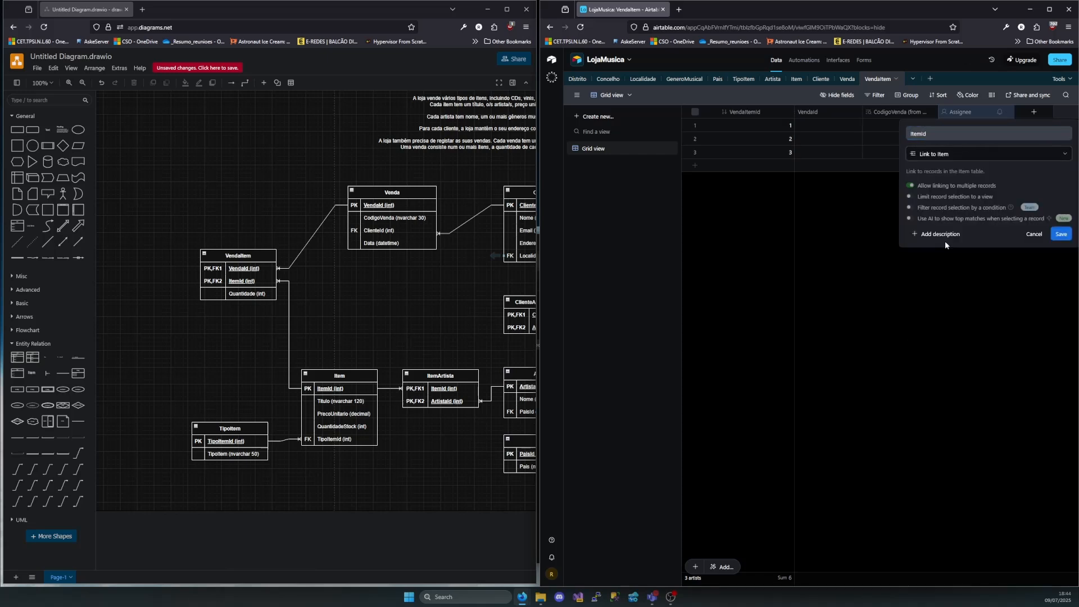
left_click(1057, 235)
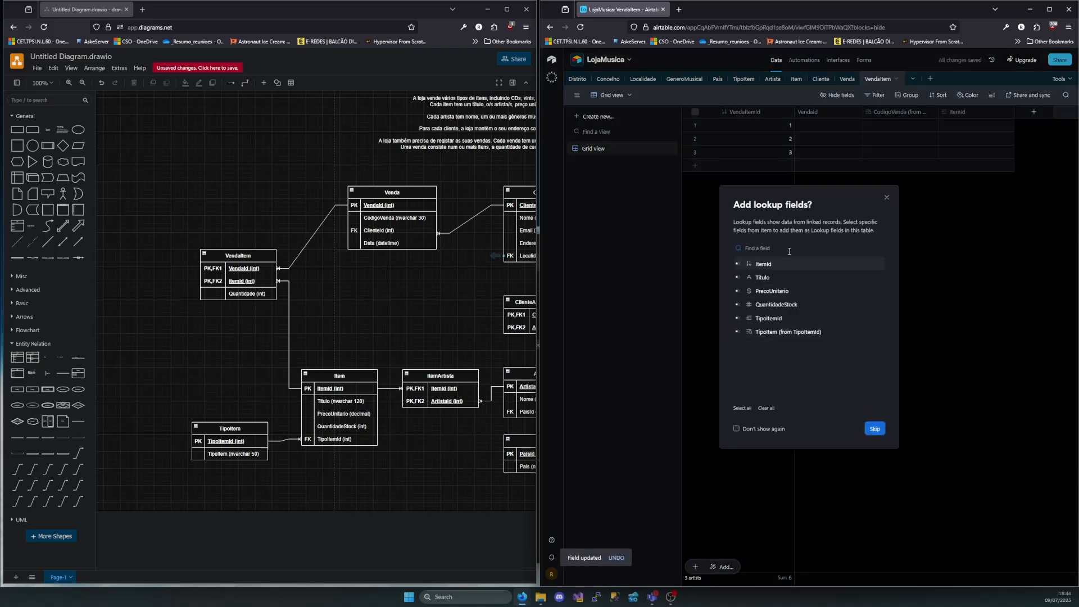
left_click(738, 292)
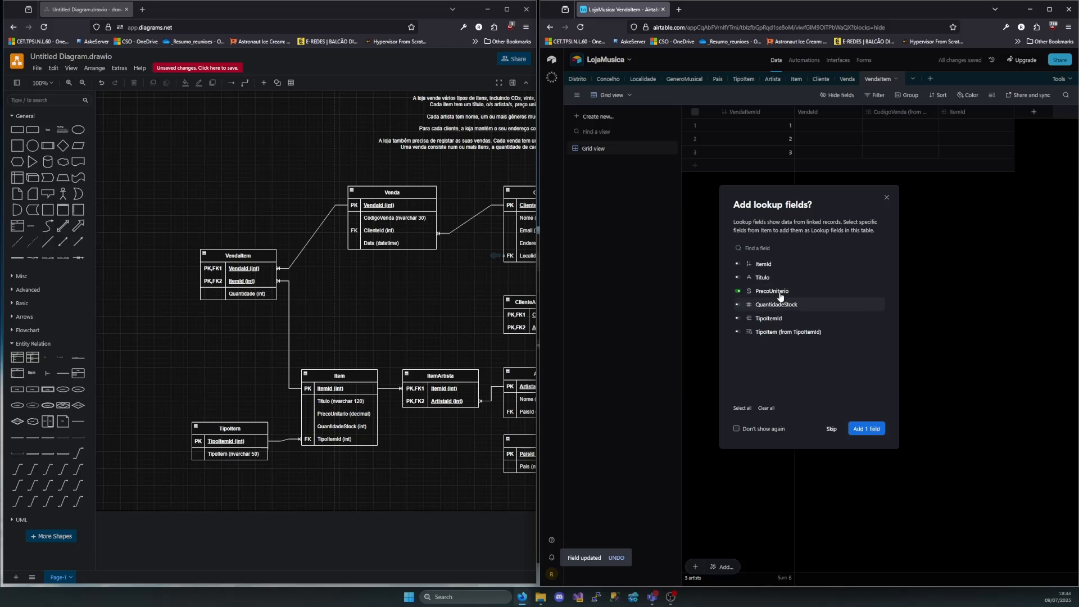
left_click(737, 281)
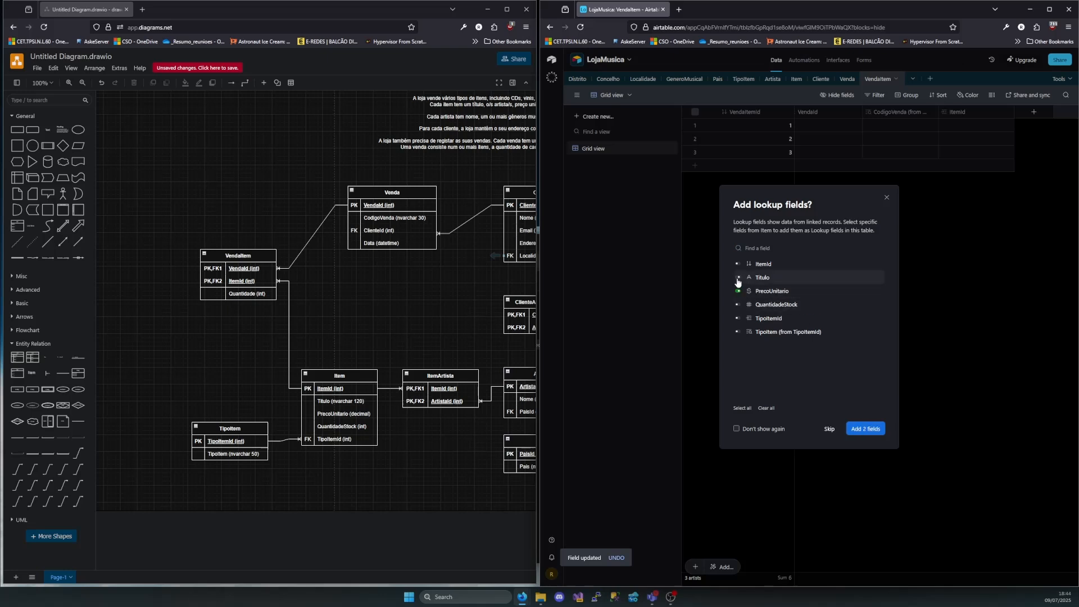
left_click(861, 430)
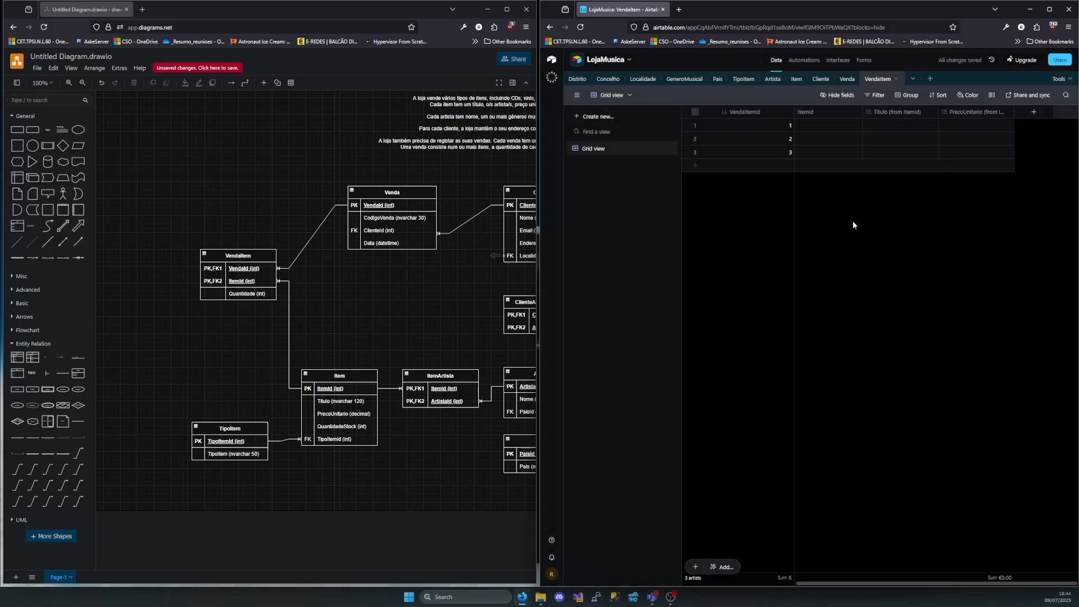
Add an unnamed Number field with 0 decimal places to the VendaItem table
left_click(1034, 112)
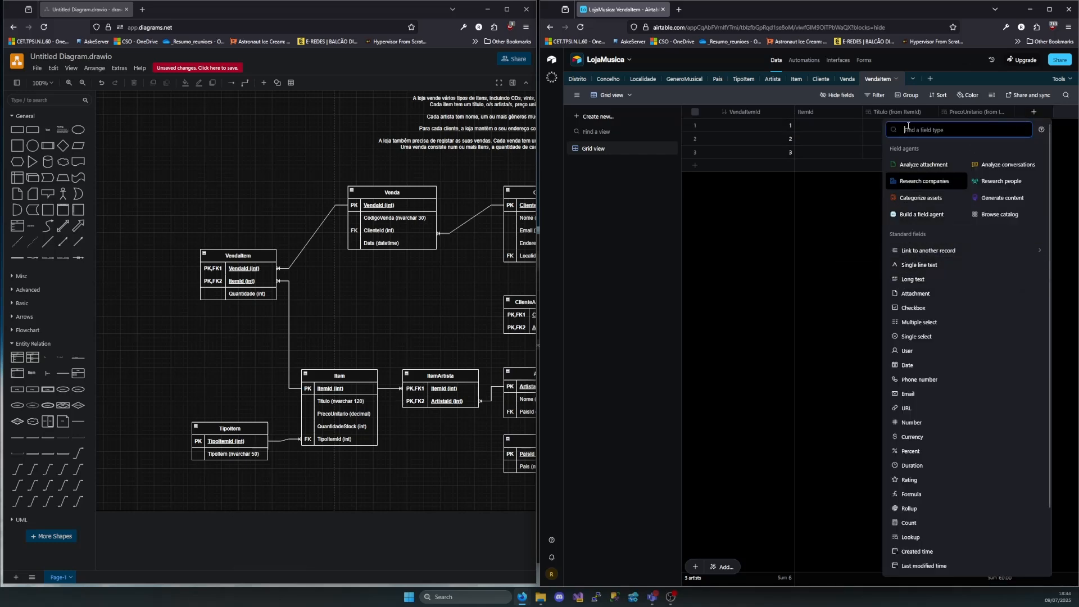
type("num")
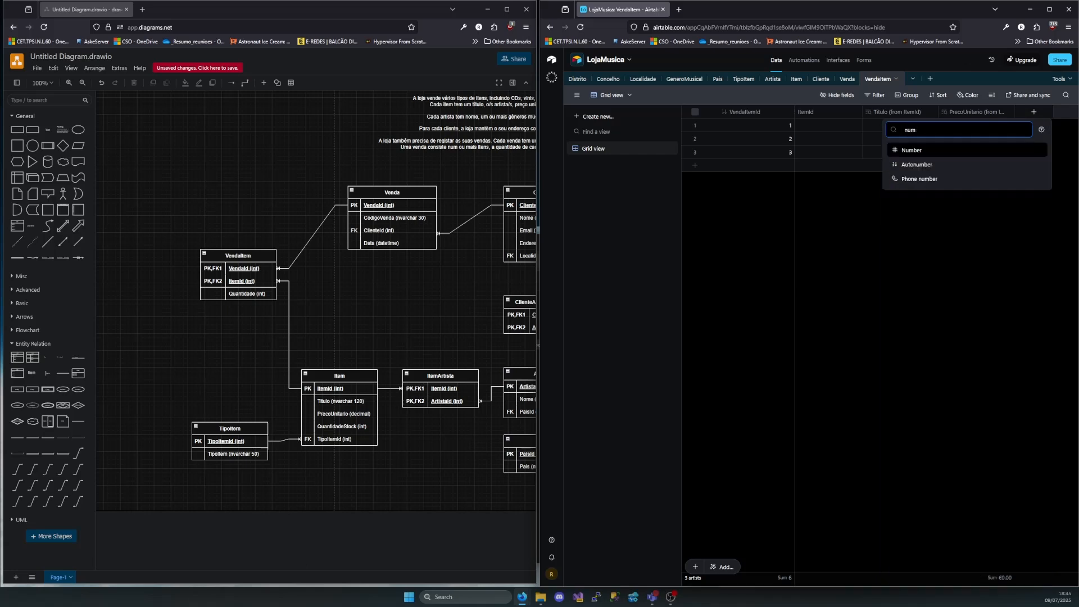
left_click(925, 150)
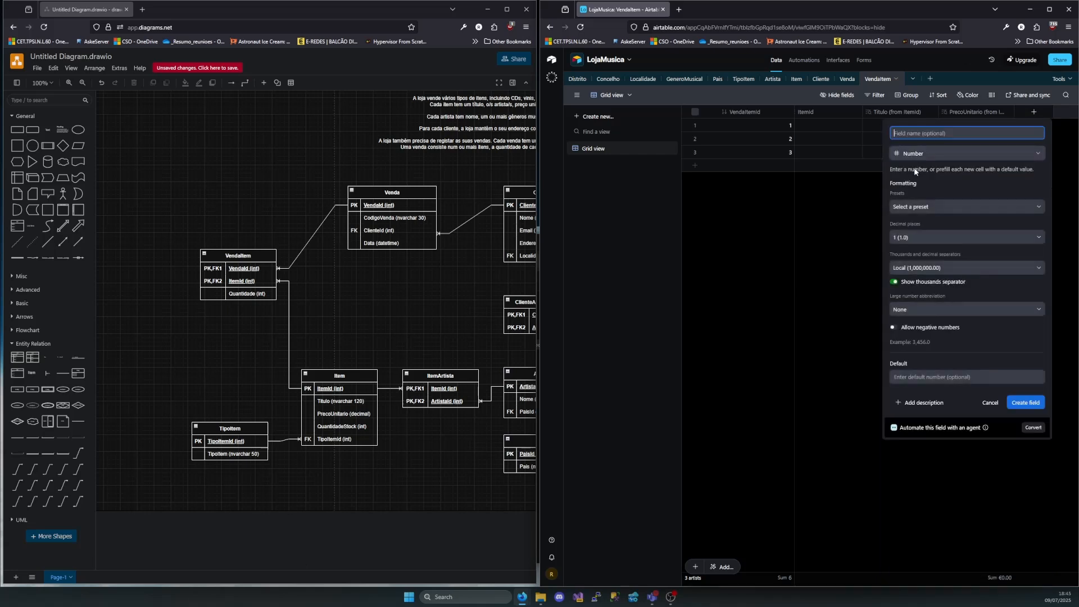
left_click(917, 238)
left_click(903, 269)
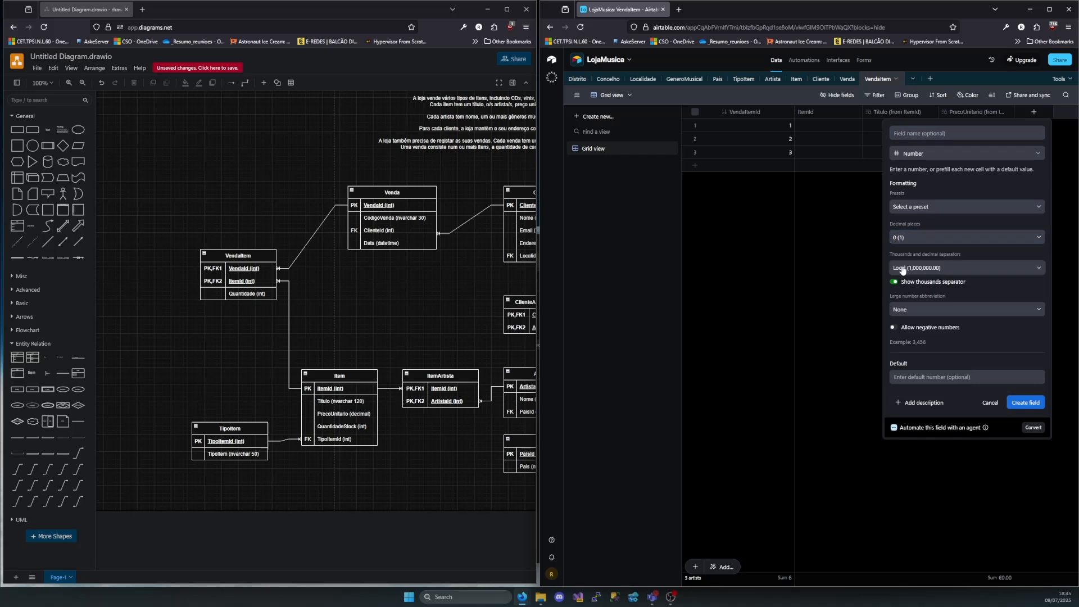
left_click(925, 207)
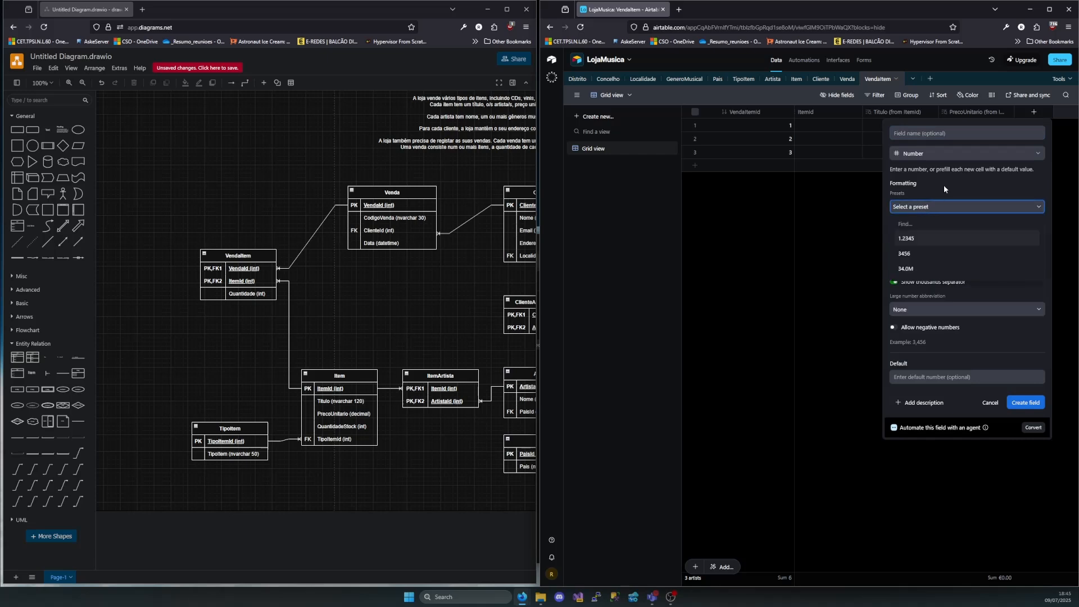
left_click(944, 188)
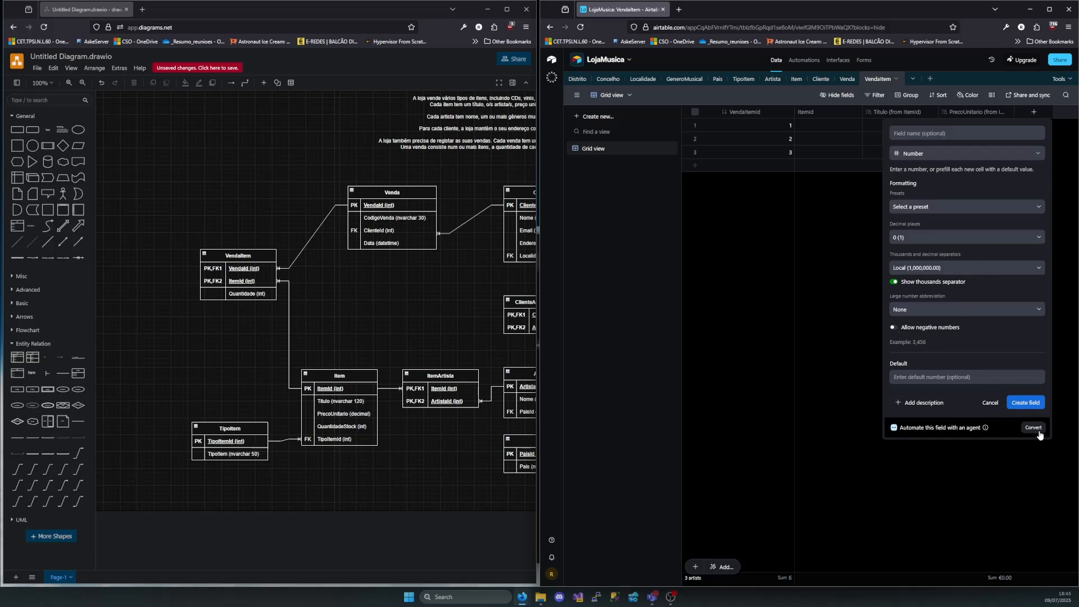
left_click(1032, 403)
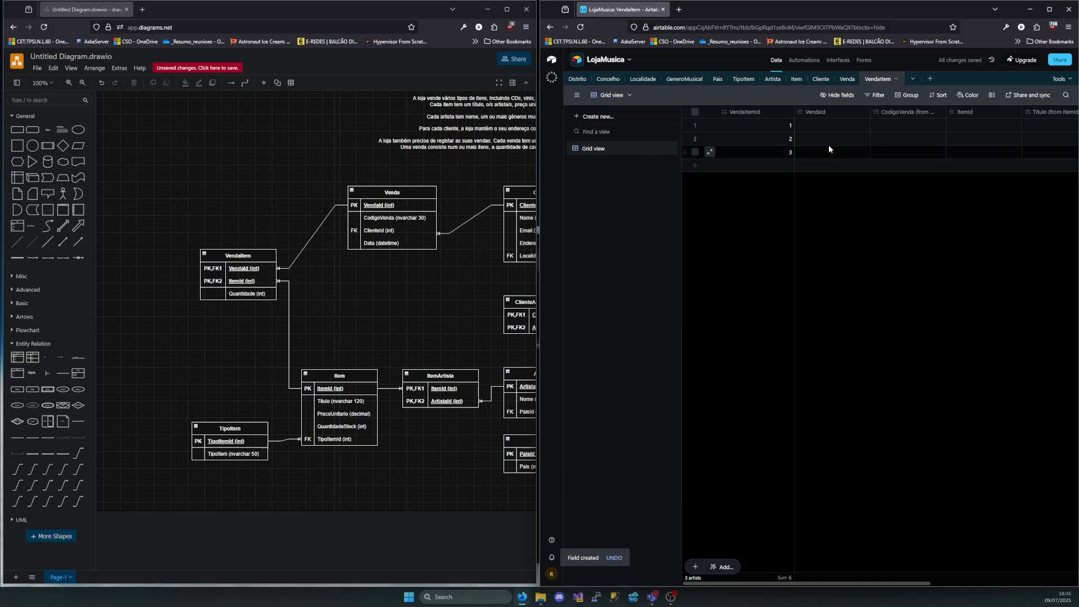
Link the first and second VendaItem records to Venda record 1 in the VendaId field
left_click(835, 126)
left_click(802, 124)
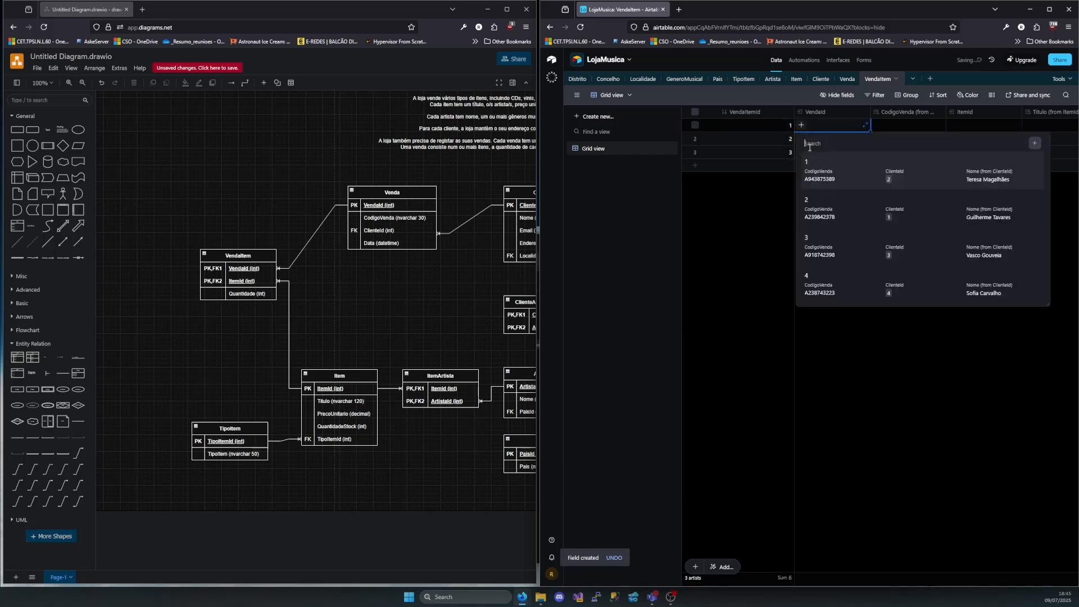
left_click(818, 175)
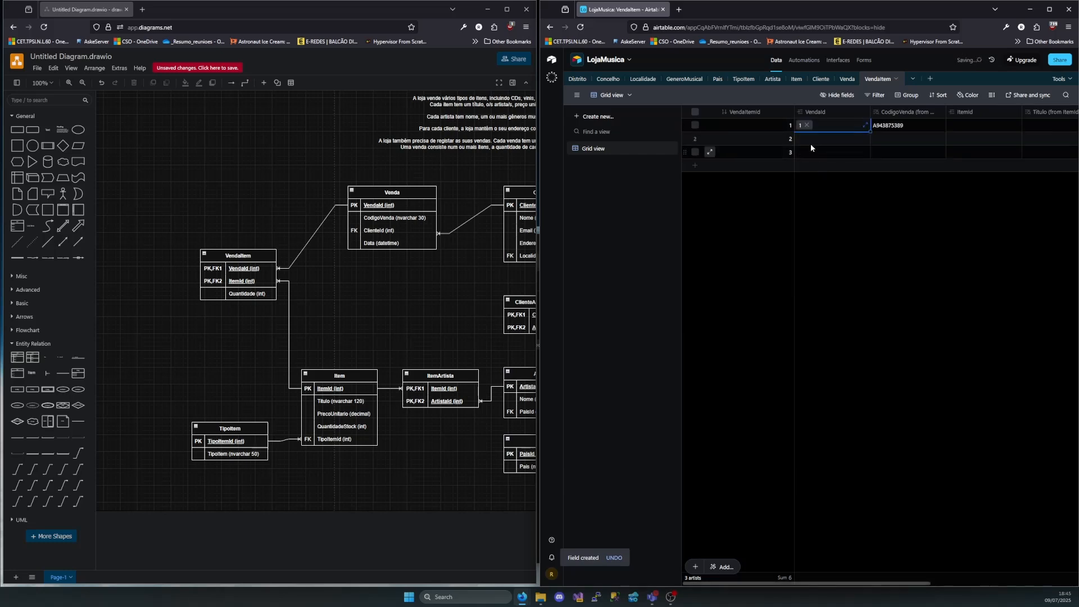
left_click(811, 140)
left_click(801, 138)
left_click(811, 176)
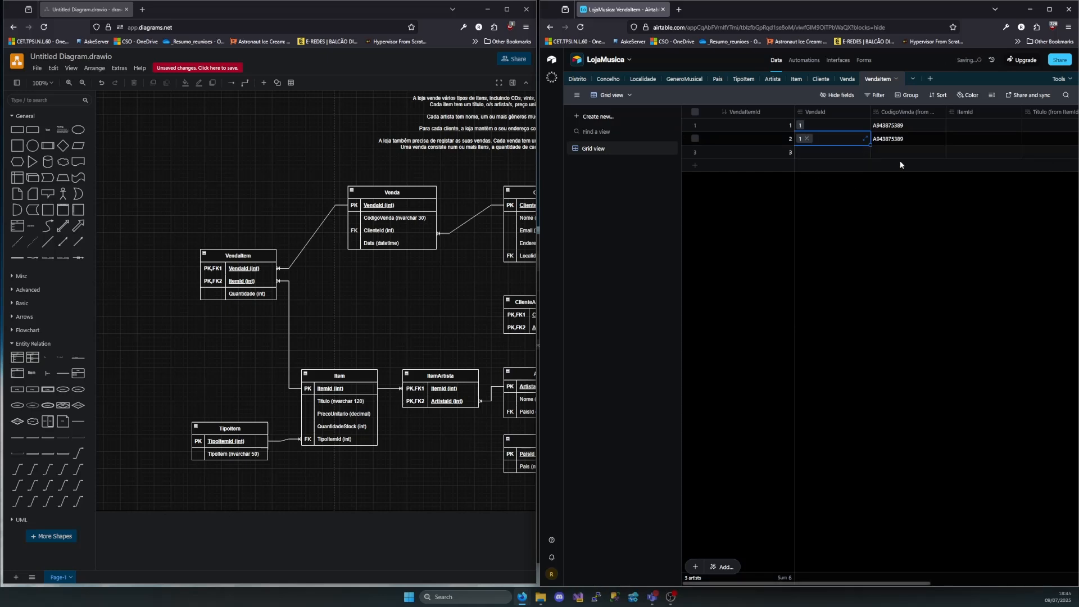
Link the first VendaItem record to item 1, Single Homem do Leme, and the second to item 2, Dark Side of The Moon
left_click(963, 125)
left_click(953, 126)
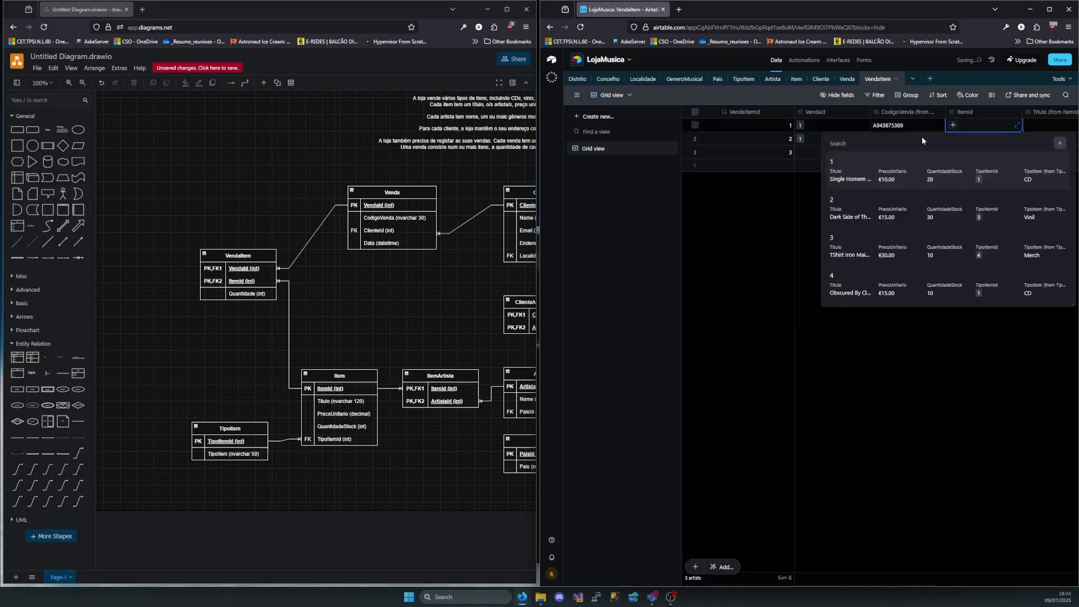
left_click(839, 171)
left_click(980, 141)
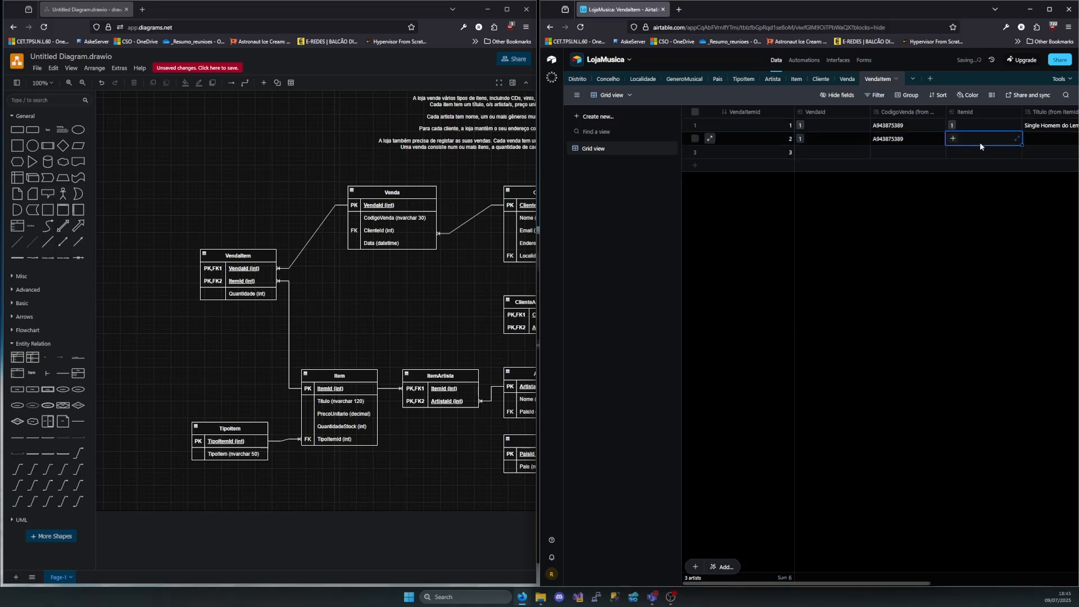
left_click(952, 138)
left_click(860, 230)
Set the Number field to 1 for the first and second VendaItem records
scroll(933, 167, "right", 4)
left_click(988, 122)
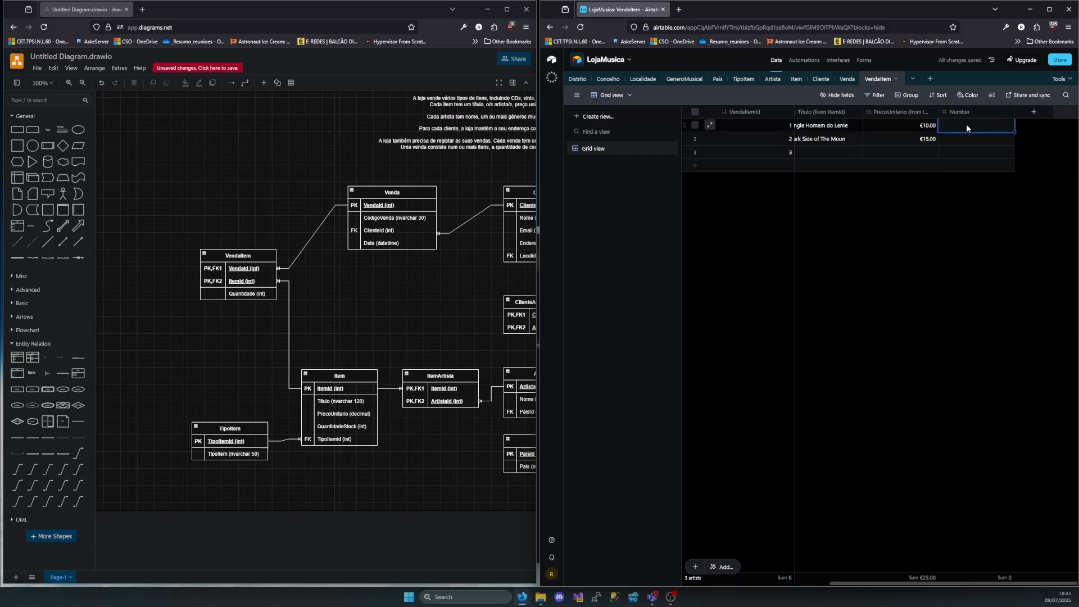
type("1")
left_click(987, 137)
type("1")
scroll(1026, 168, "left", 5)
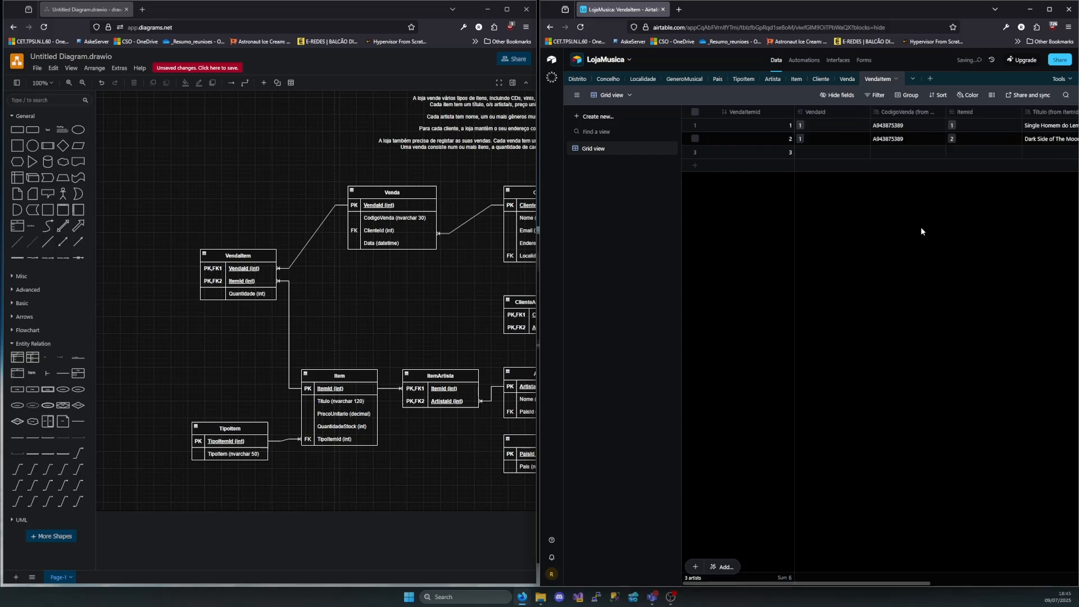
Fill the third VendaItem record with VendaId 2, ItemId 3 (TShirt Iron Maiden (M)) and Number 1
left_click(821, 152)
left_click(821, 229)
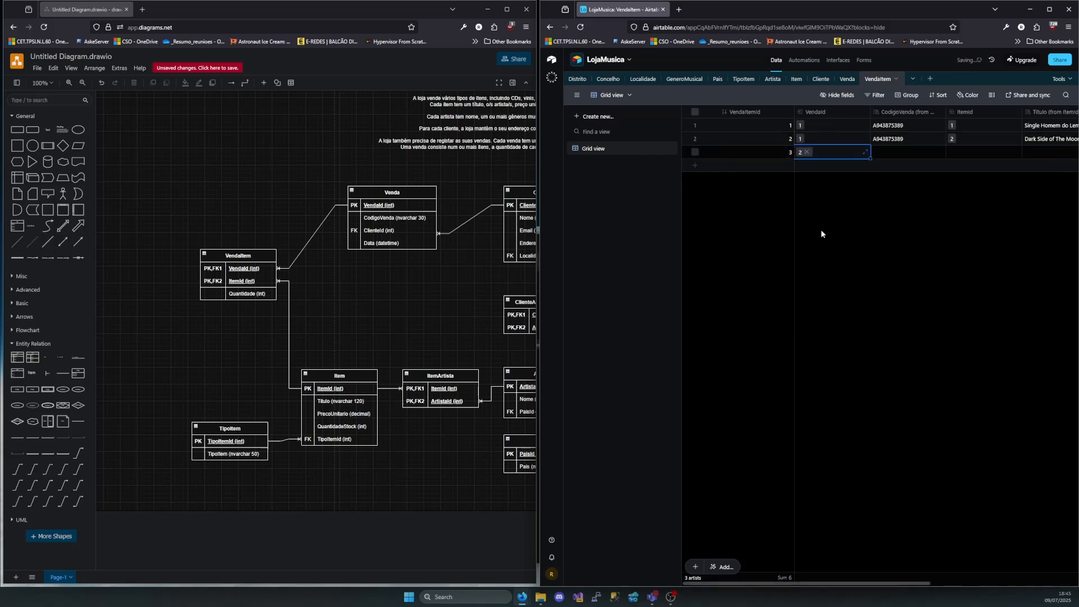
left_click(942, 151)
left_click(950, 151)
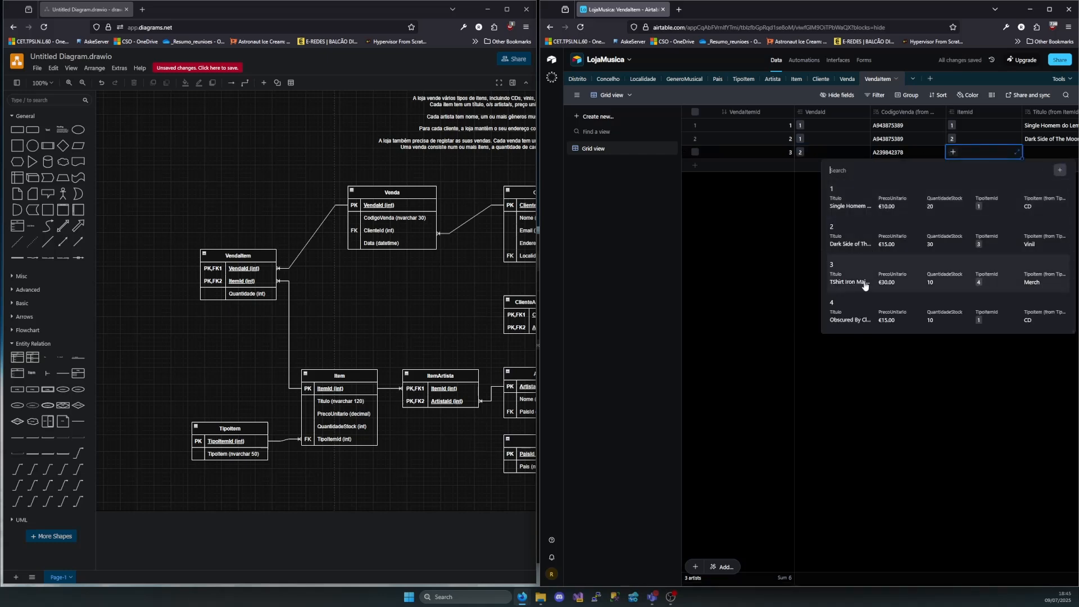
left_click(865, 286)
scroll(973, 173, "right", 5)
left_click(961, 151)
type("1")
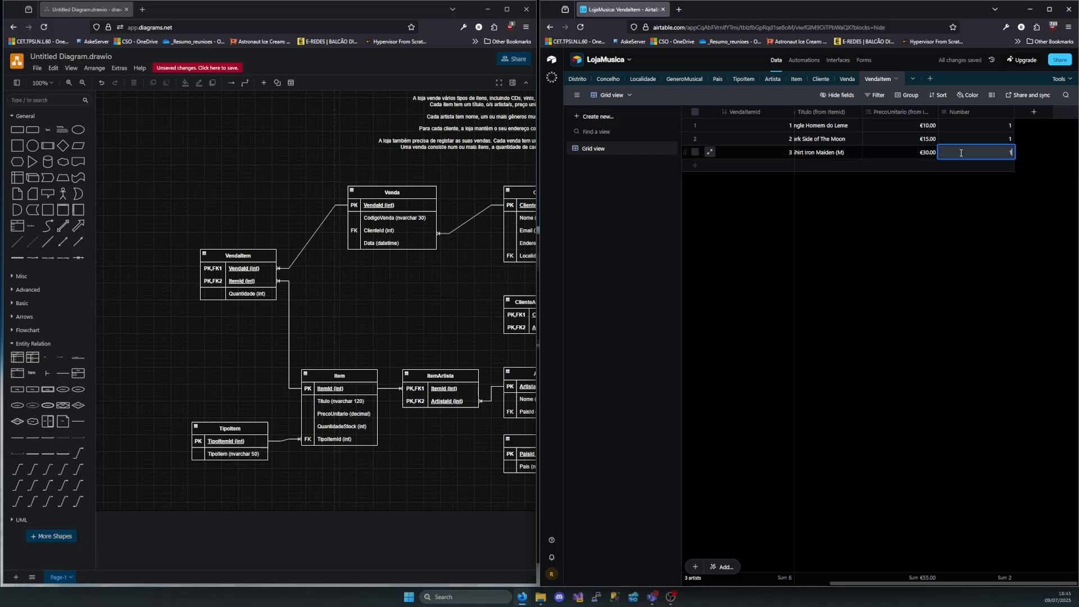
left_click(923, 242)
scroll(920, 225, "left", 5)
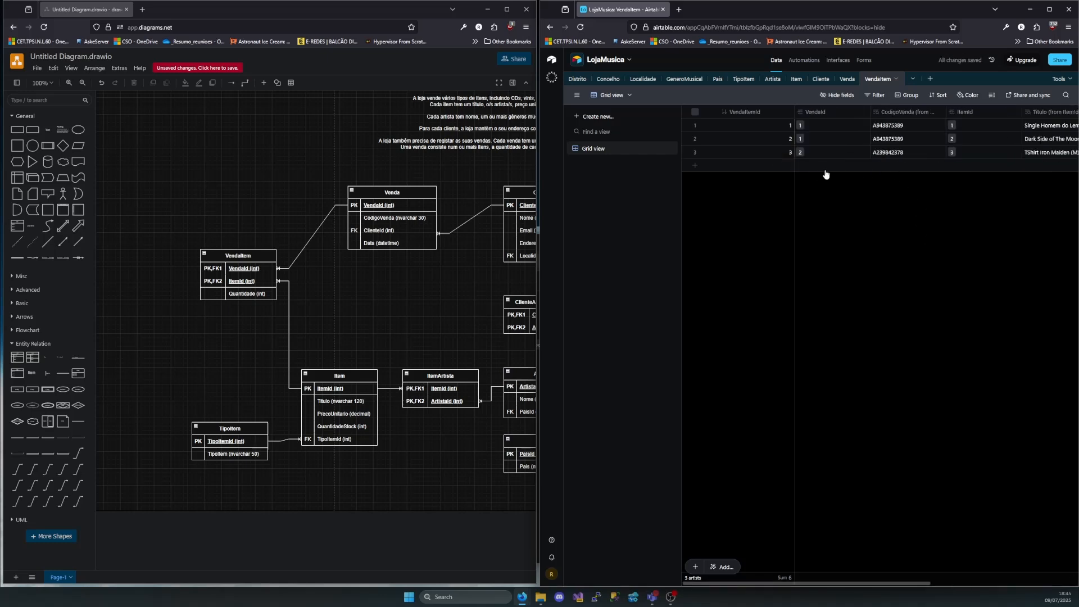
Add a fourth VendaItem record with VendaId 2, ItemId 4 (Obscured By Clouds) and Number 1
left_click(807, 166)
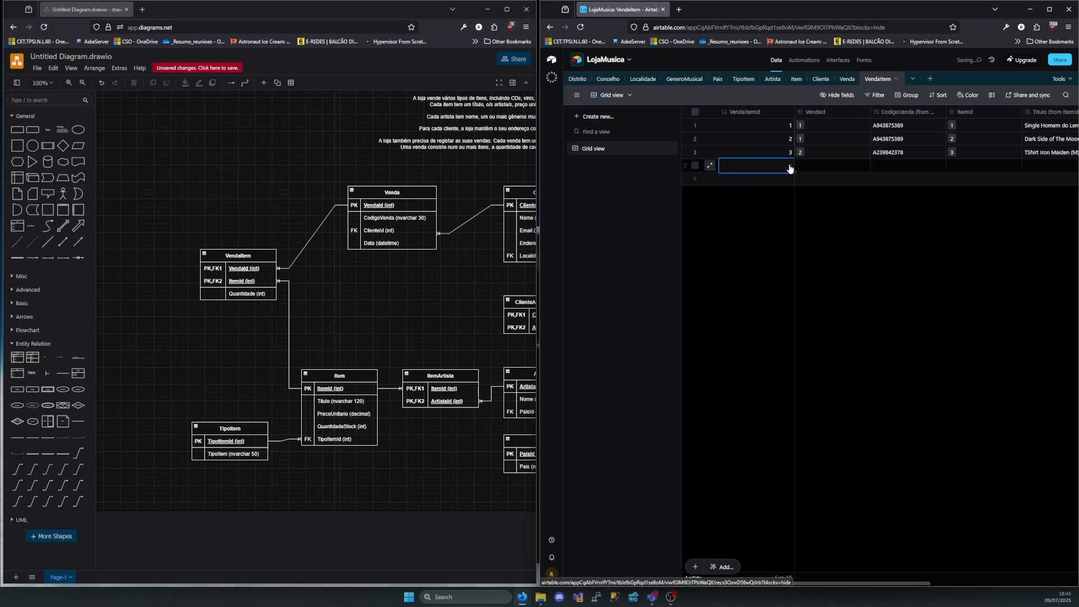
left_click(804, 165)
left_click(818, 234)
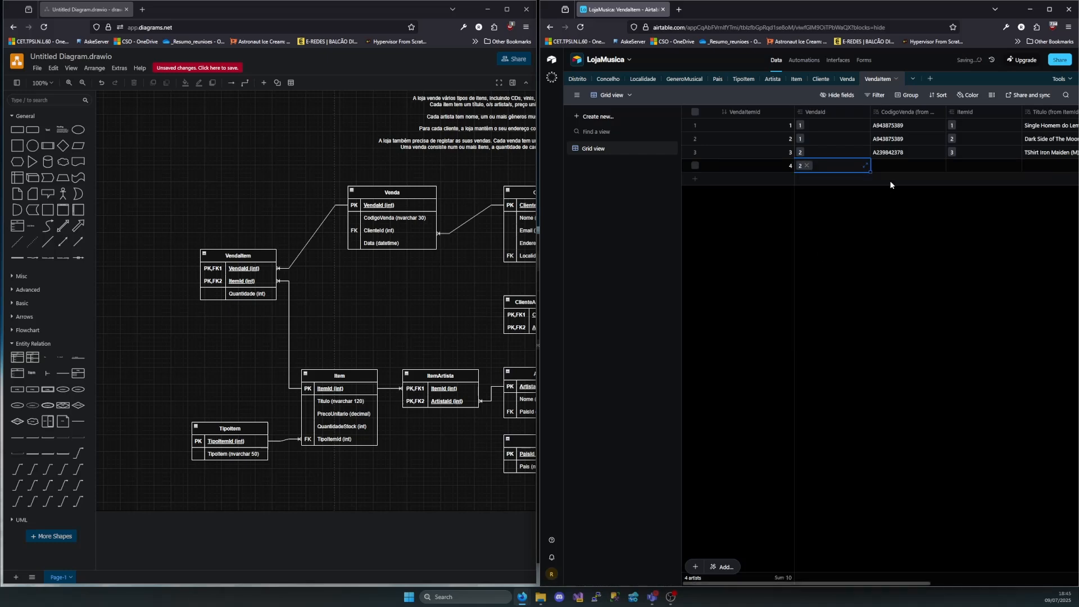
left_click(974, 166)
left_click(953, 166)
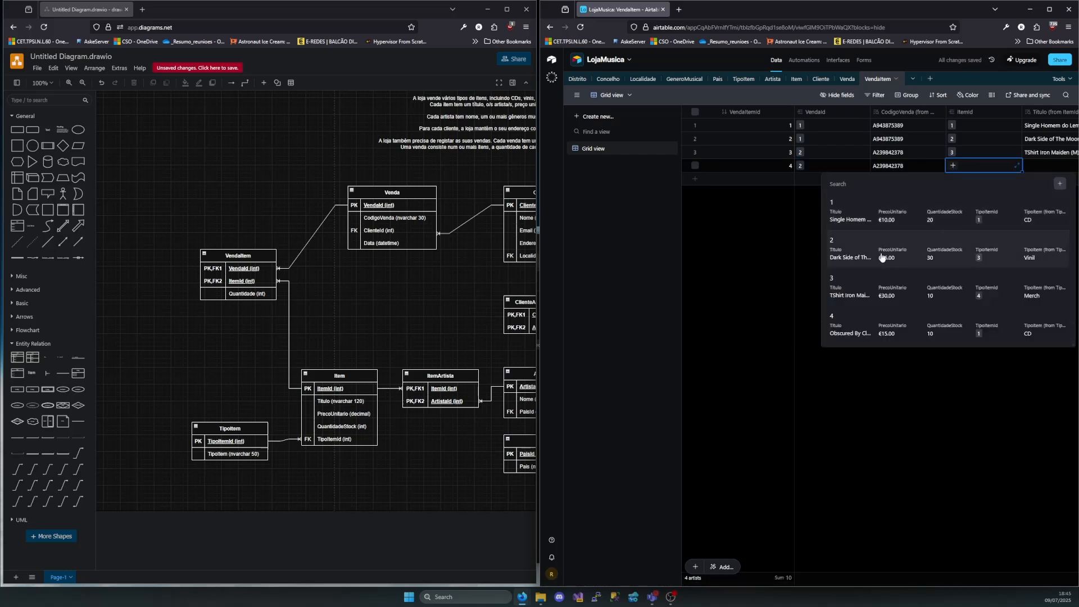
left_click(863, 332)
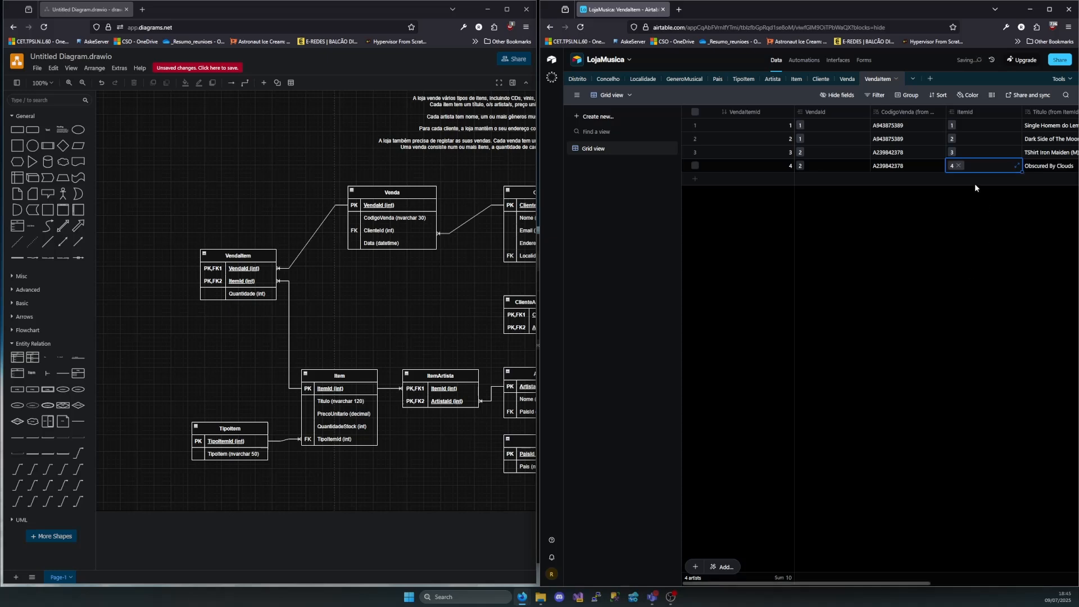
scroll(967, 178, "right", 5)
left_click(963, 165)
type("1")
scroll(917, 237, "left", 5)
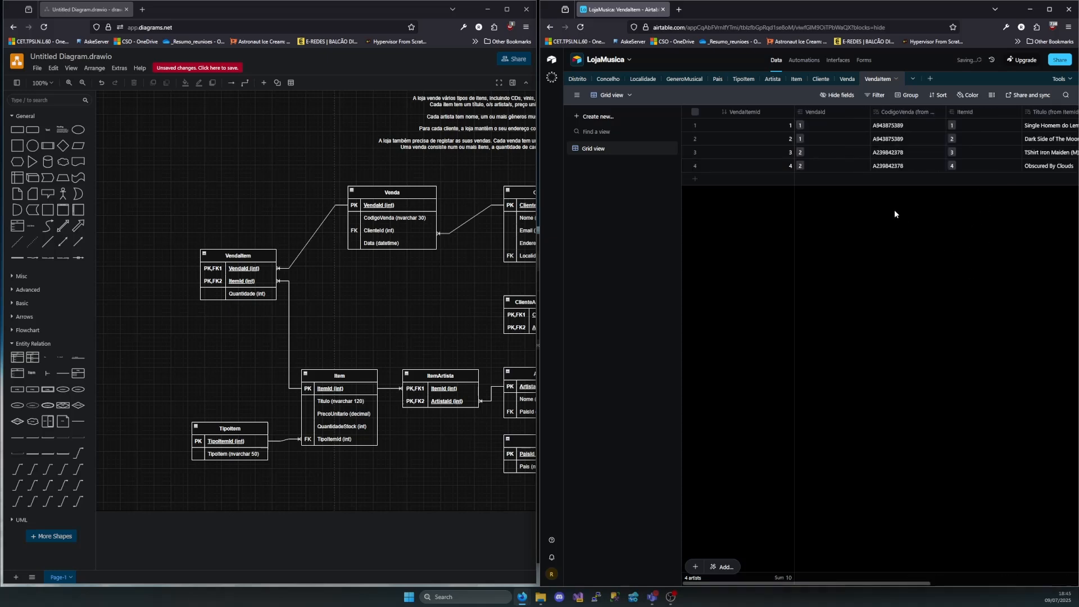
Add a fifth VendaItem record with VendaId 3, ItemId 2 (Dark Side of The Moon) and Number 1
left_click(798, 179)
left_click(802, 179)
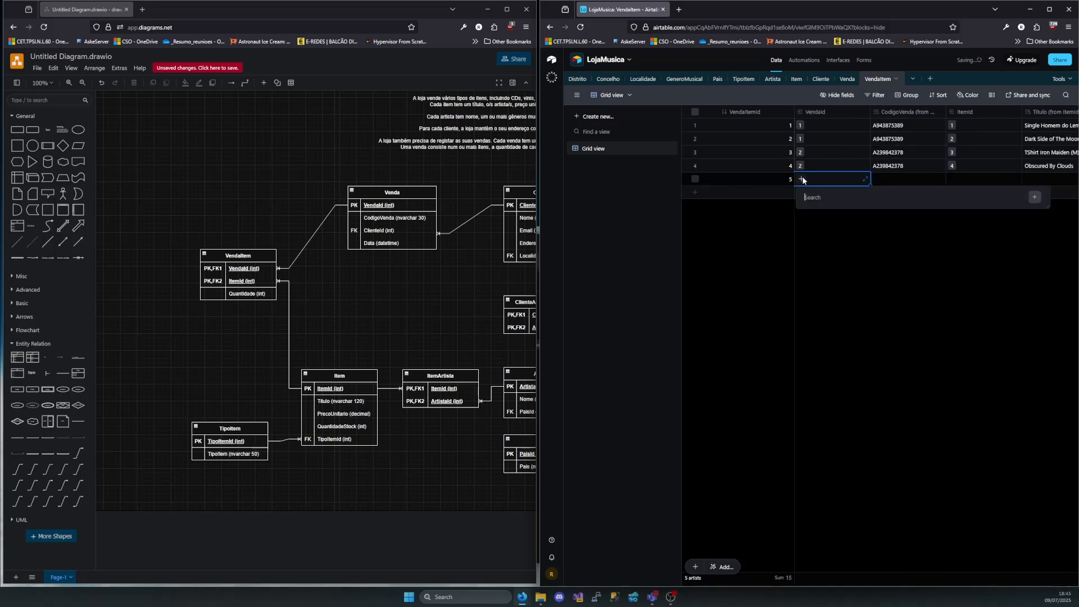
left_click(805, 293)
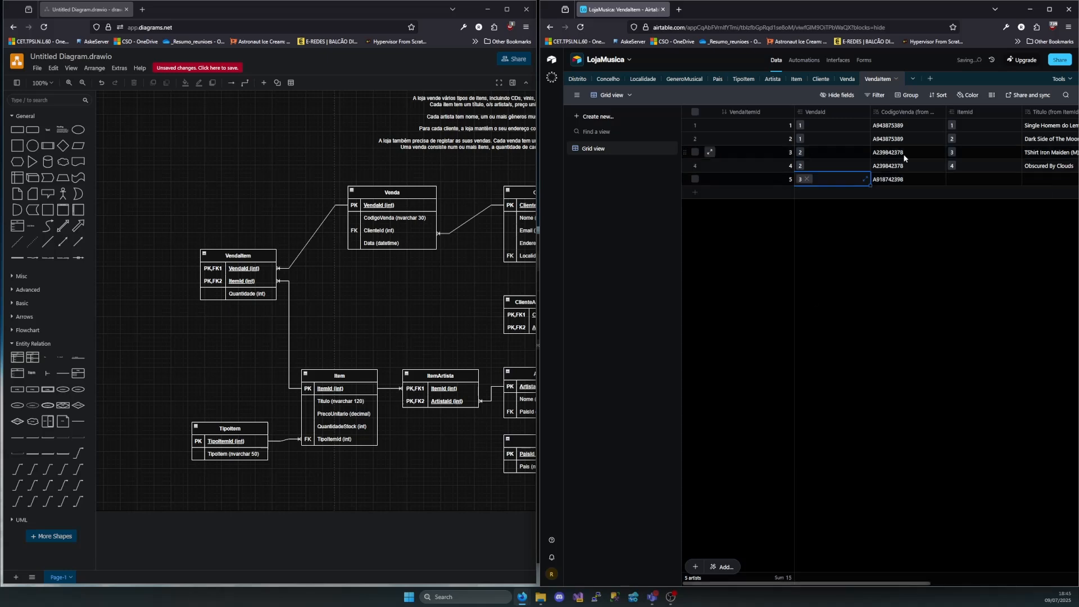
left_click(977, 178)
left_click(954, 179)
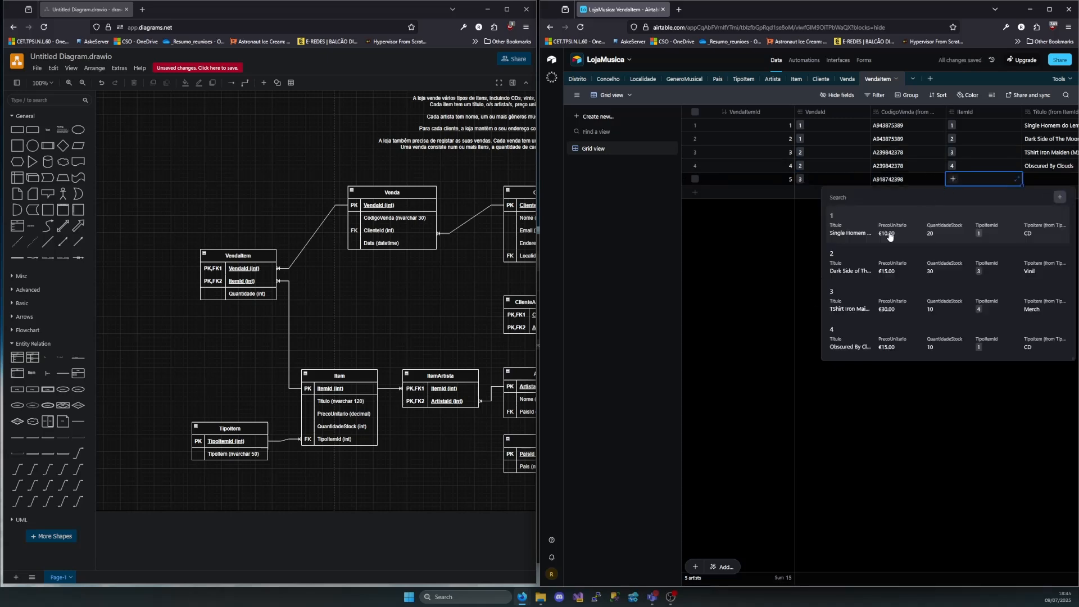
left_click(850, 274)
scroll(977, 235, "right", 4)
left_click(965, 177)
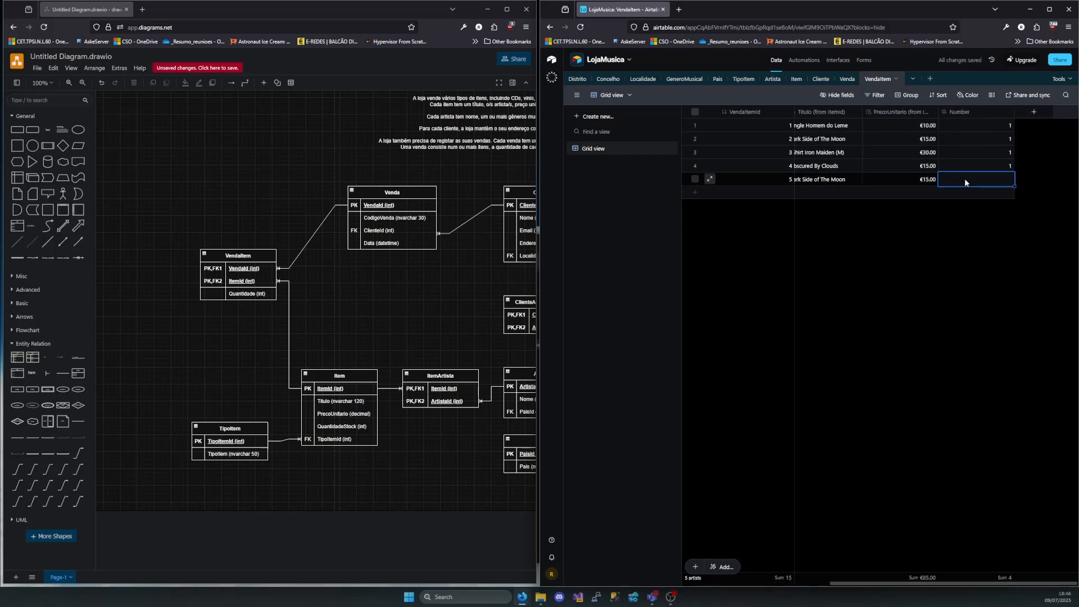
type("1")
key("Return")
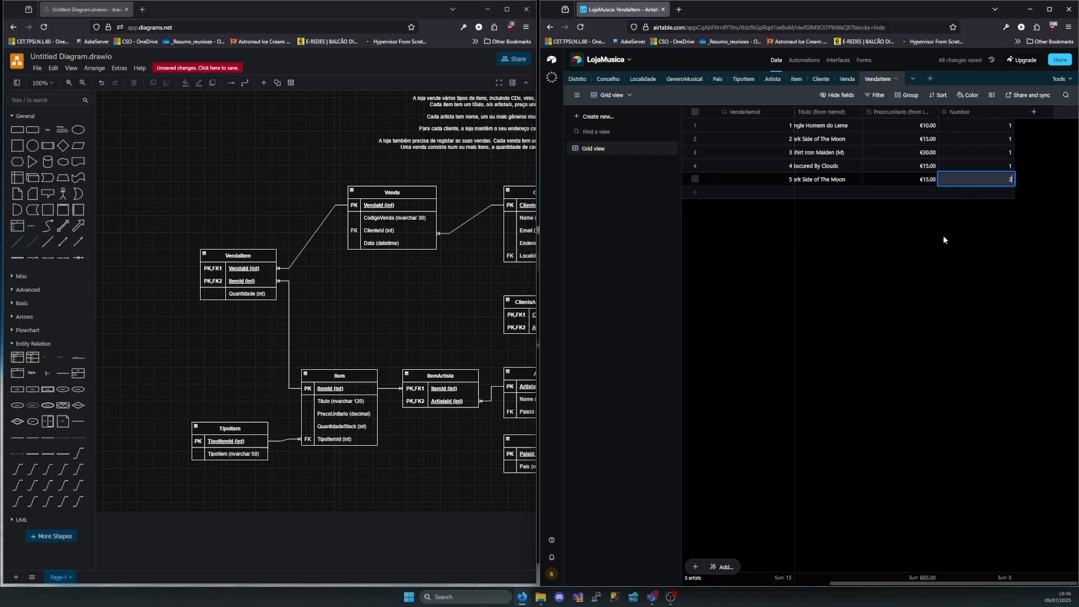
Add a sixth VendaItem record with VendaId 4, ItemId 1 (Single Homem do Leme) and Number 2
scroll(933, 233, "left", 4)
left_click(808, 195)
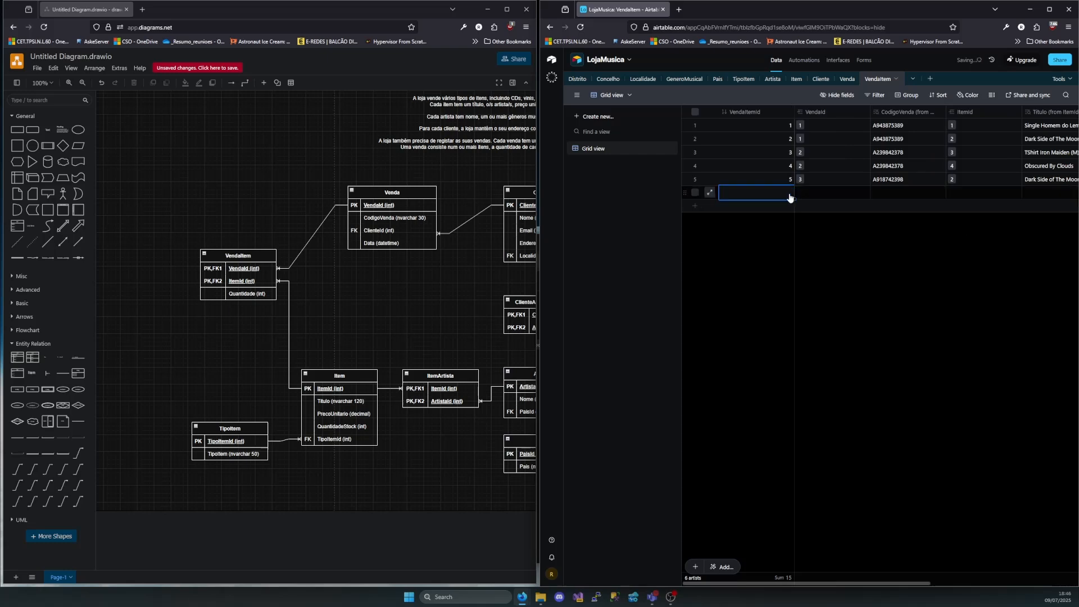
left_click(801, 192)
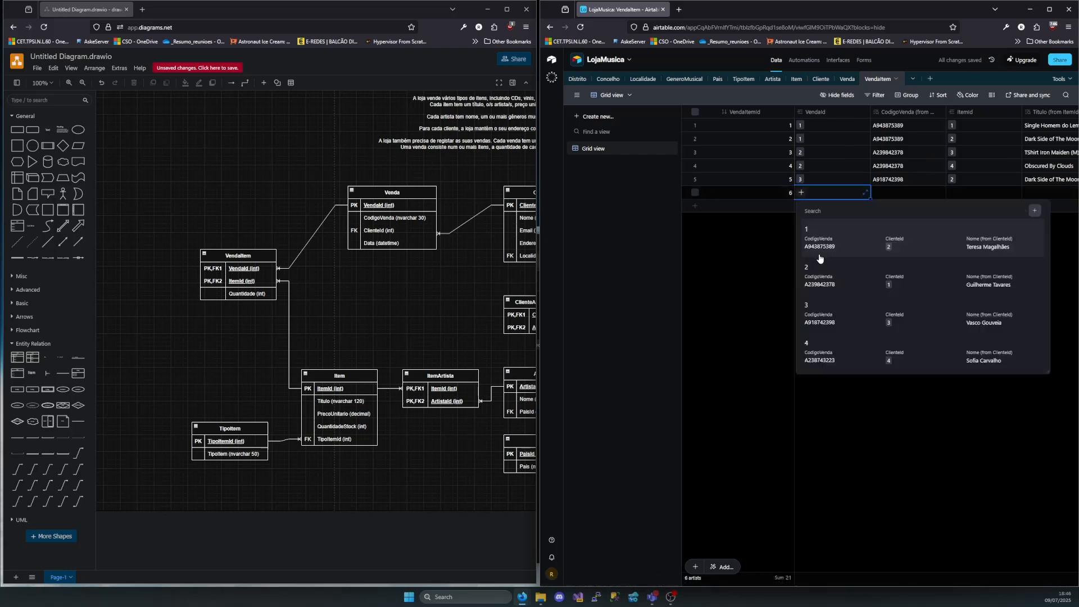
left_click(837, 354)
left_click(952, 194)
left_click(953, 194)
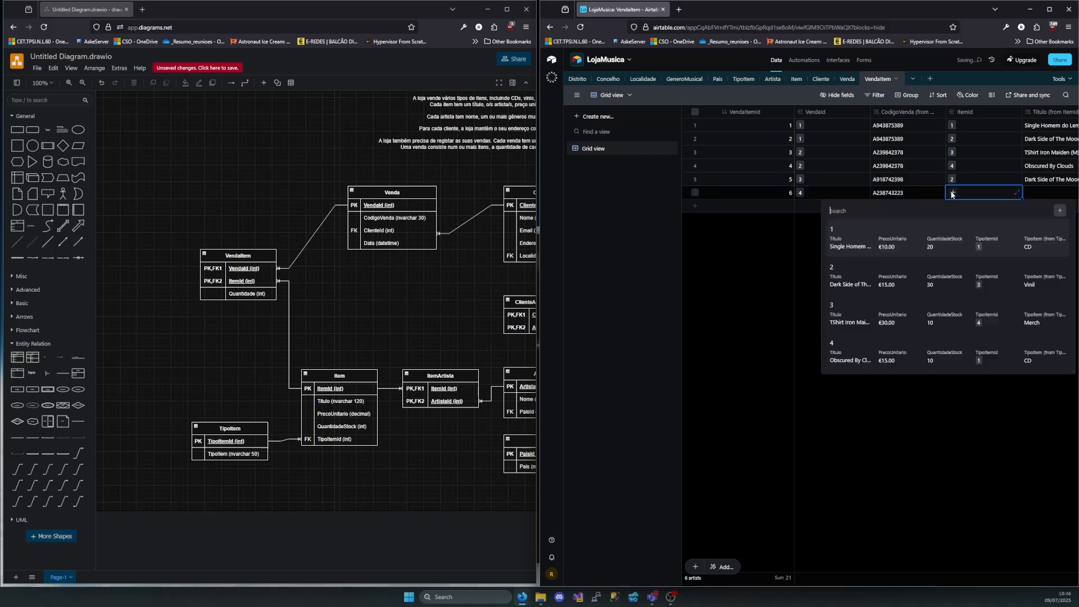
left_click(857, 248)
scroll(962, 203, "right", 5)
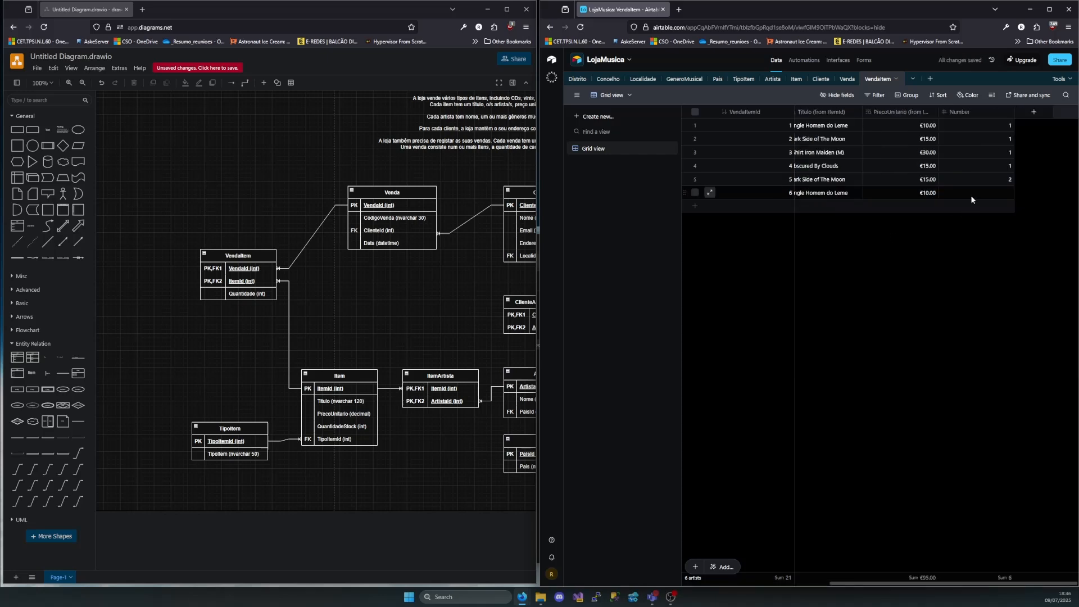
scroll(958, 231, "left", 5)
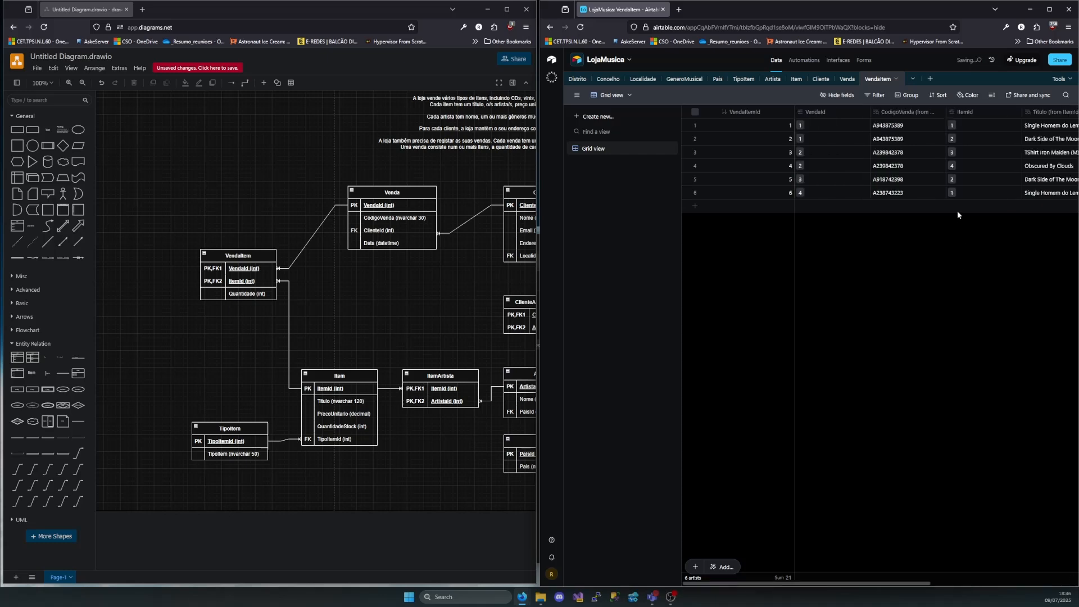
Add a seventh VendaItem record with VendaId 4, ItemId 2 (Dark Side of The Moon) and Number 1
left_click(803, 206)
left_click(802, 206)
left_click(801, 205)
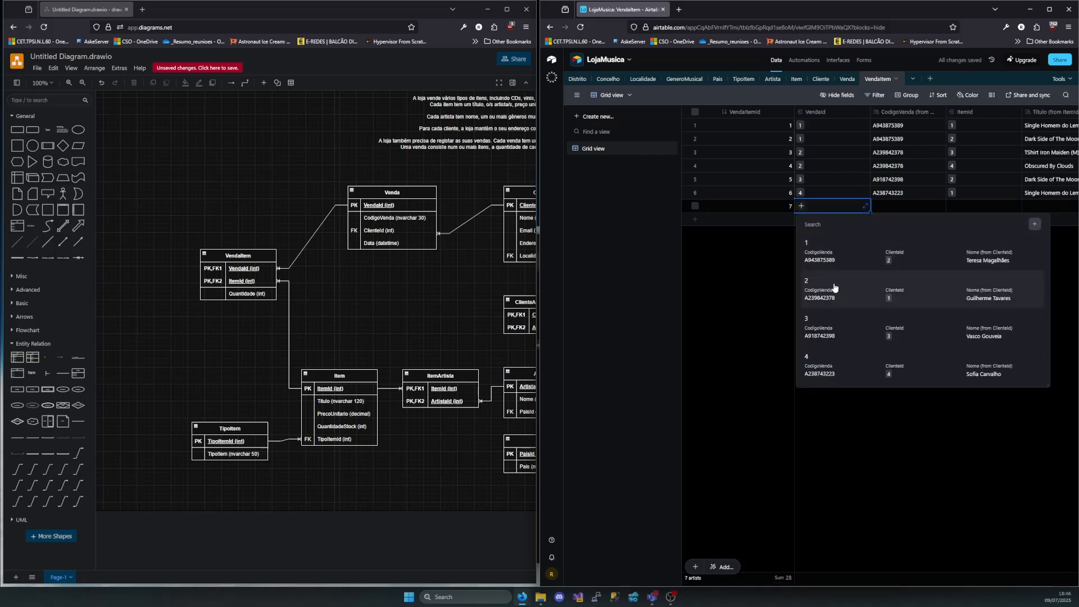
left_click(815, 363)
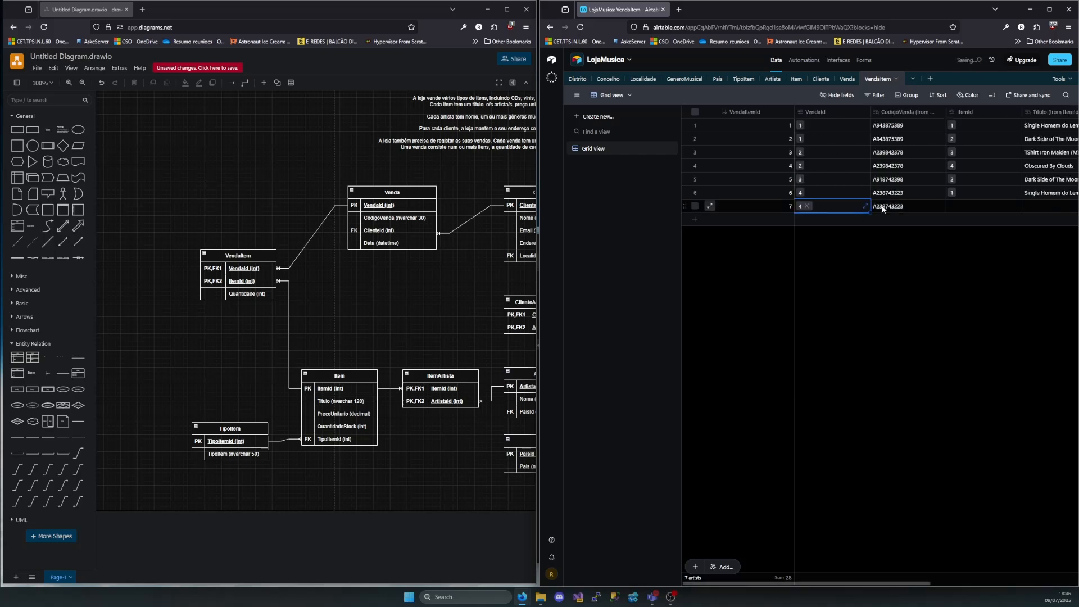
key("Tab")
left_click(964, 208)
left_click(963, 208)
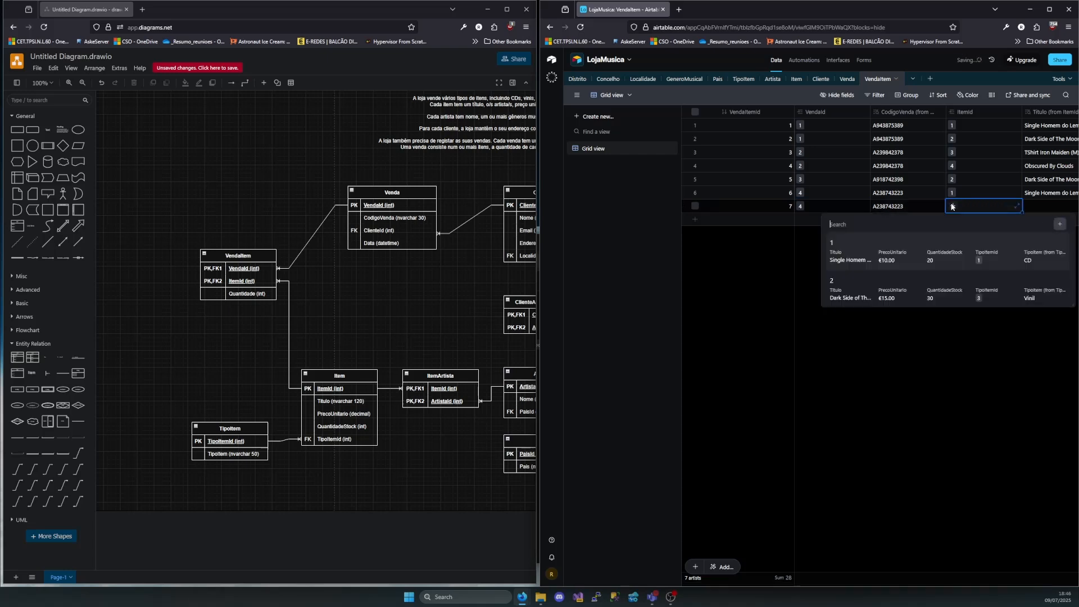
left_click(854, 298)
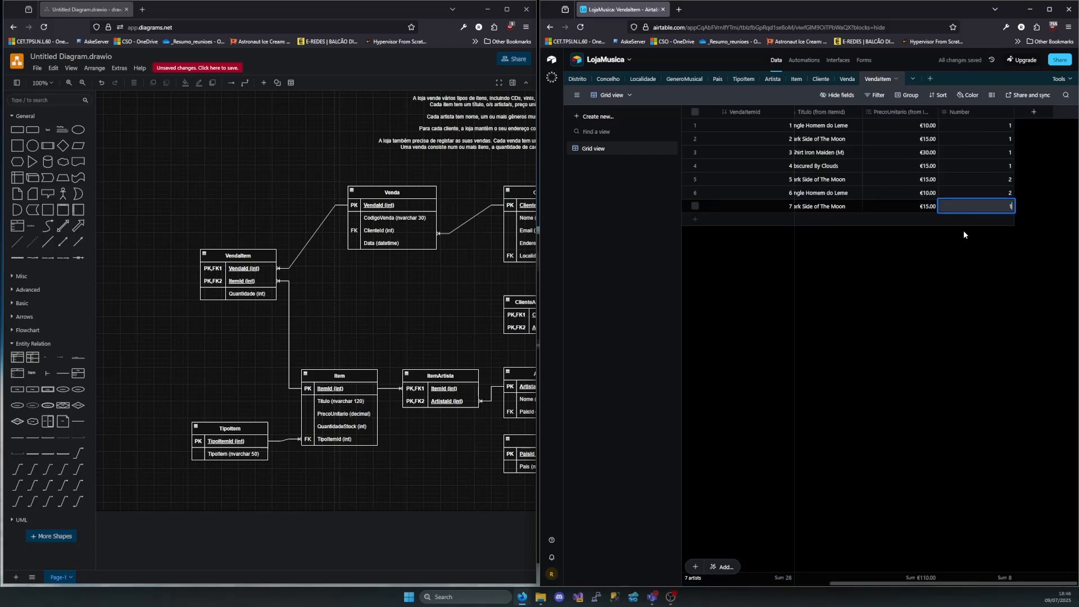
Add an eighth VendaItem record with VendaId 4, ItemId 3 (TShirt Iron Maiden (M)) and Number 2
left_click(810, 220)
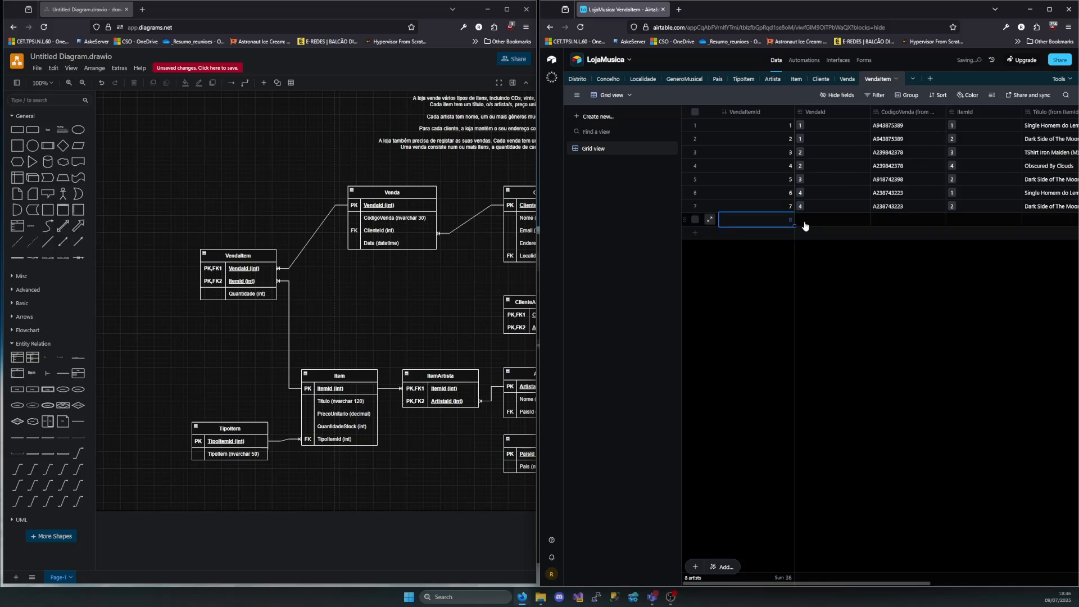
left_click(802, 219)
left_click(838, 304)
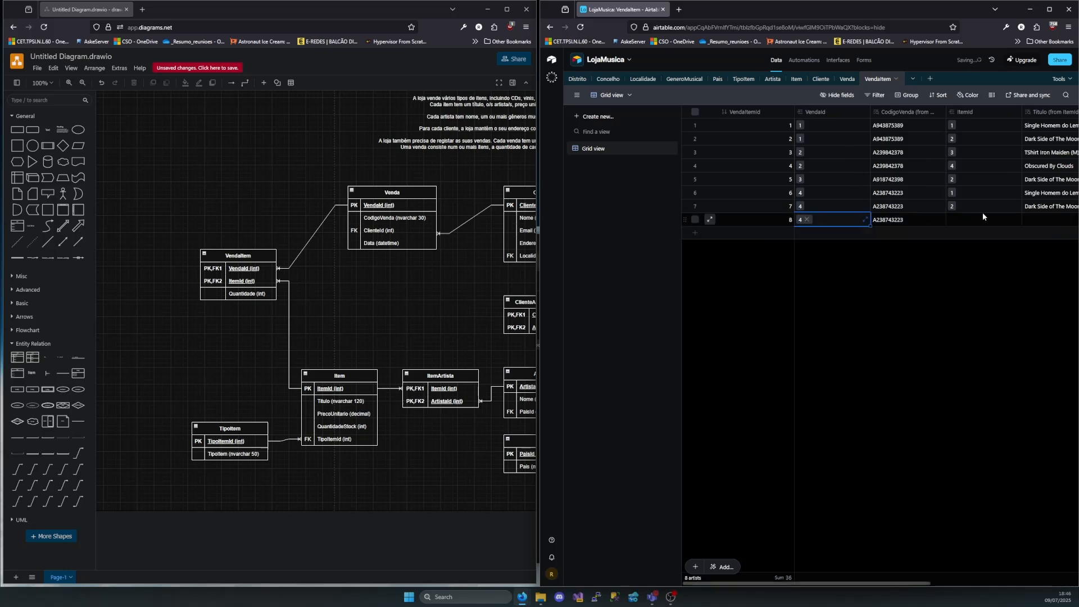
left_click(959, 221)
left_click(956, 220)
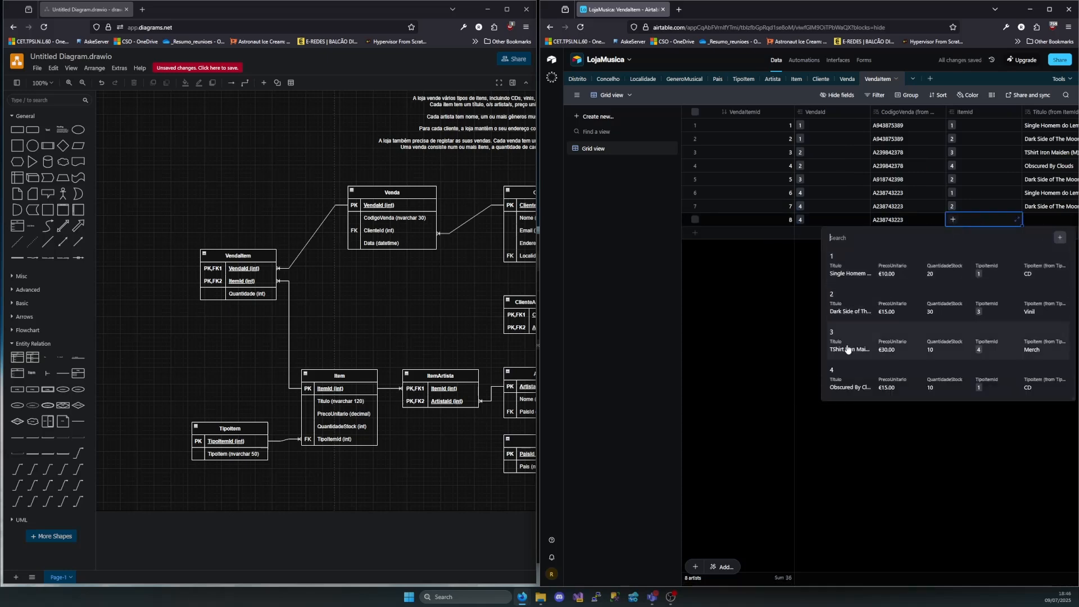
left_click(851, 337)
scroll(966, 226, "right", 5)
left_click(969, 223)
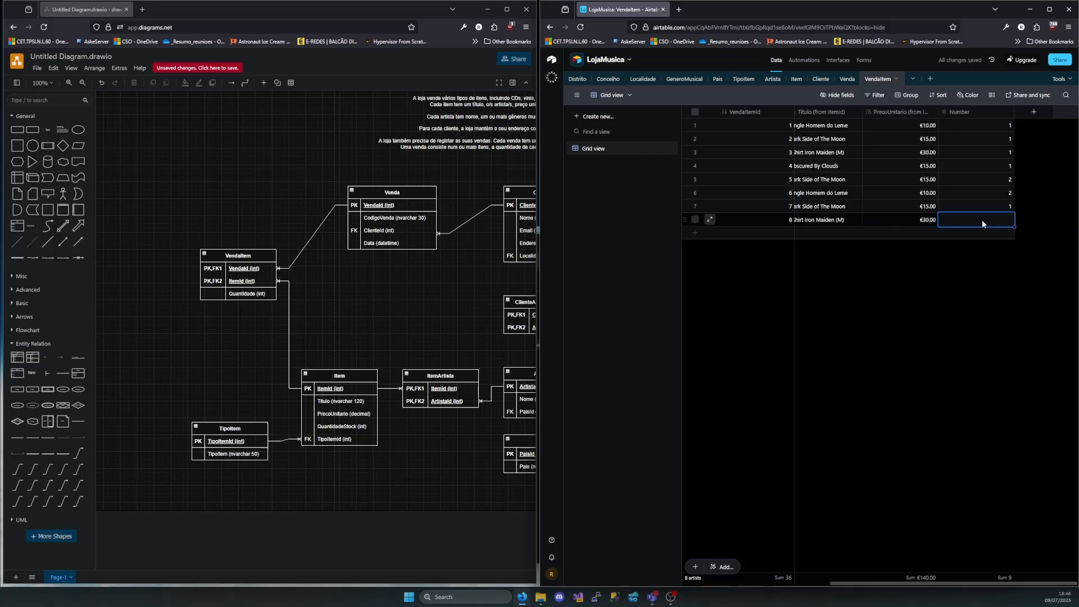
scroll(955, 246, "left", 5)
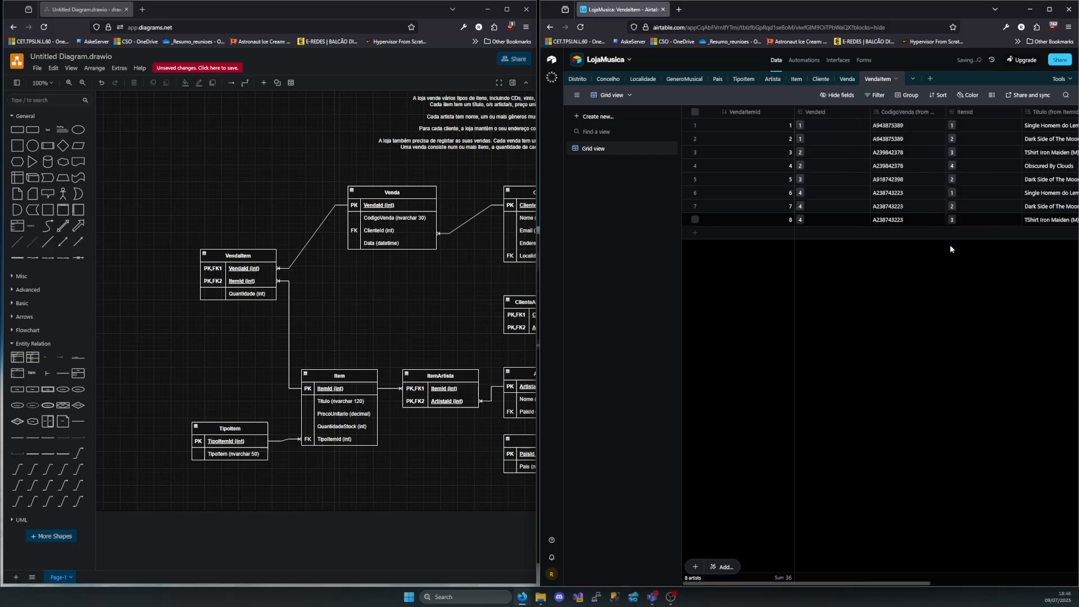
Add a ninth VendaItem record with VendaId 4, ItemId 4 (Obscured By Clouds) and Number 2
left_click(836, 235)
left_click(801, 233)
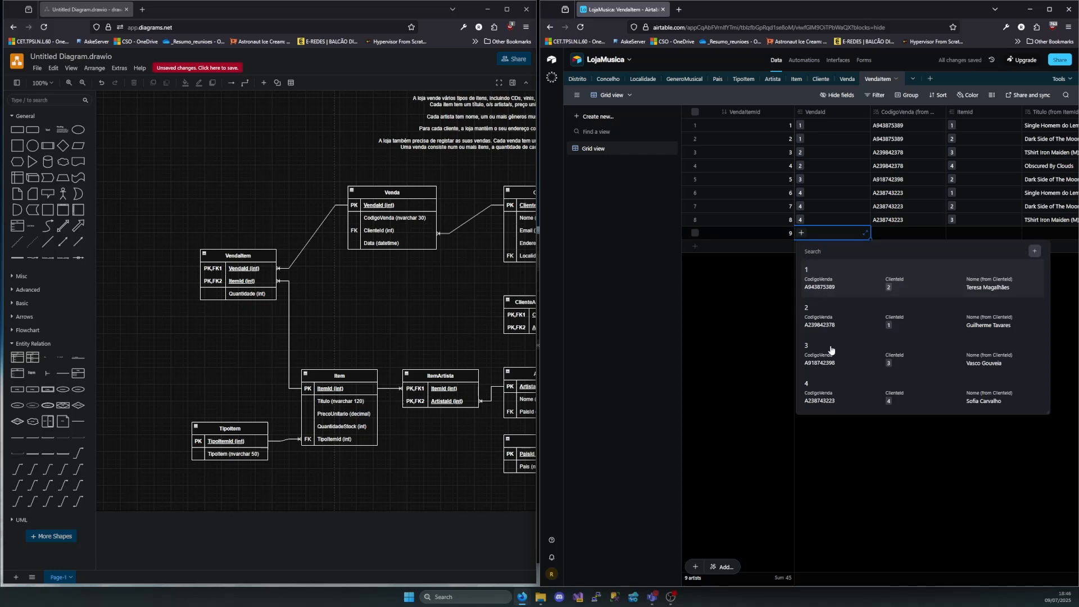
left_click(823, 390)
left_click(966, 234)
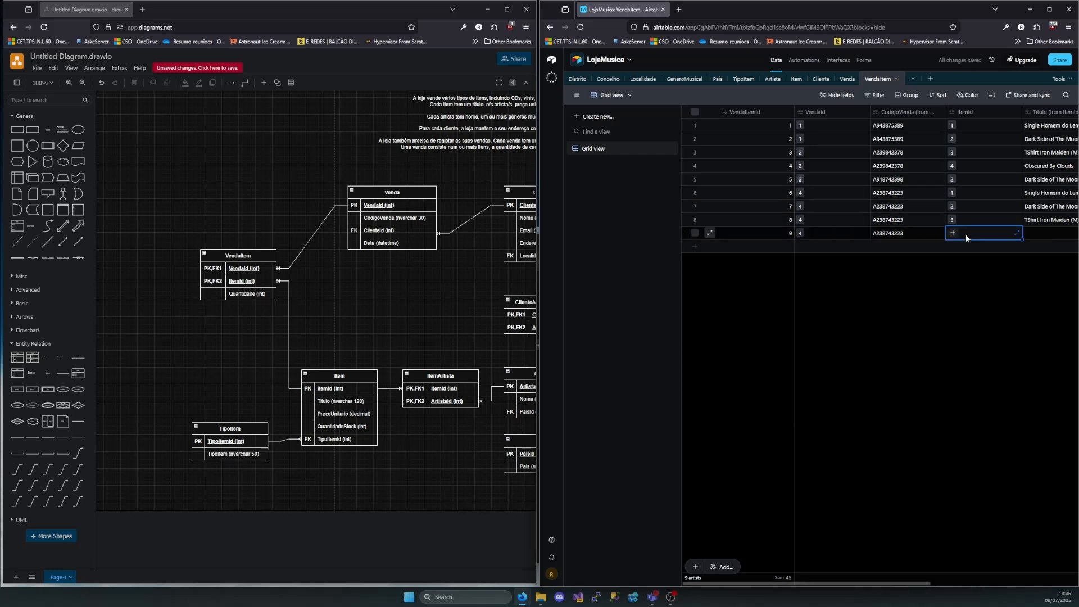
left_click(953, 232)
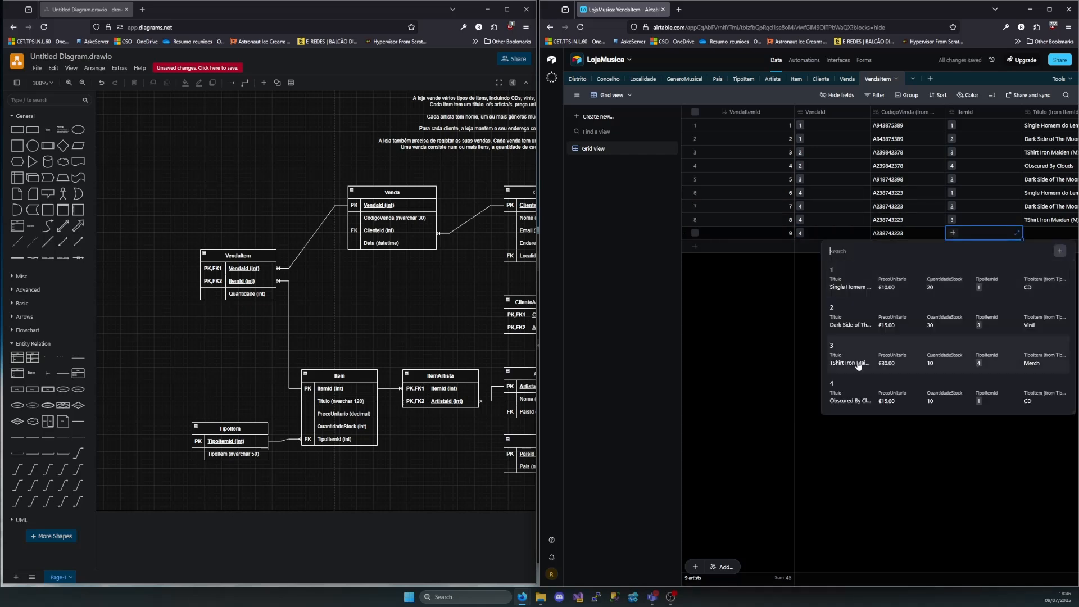
left_click(850, 395)
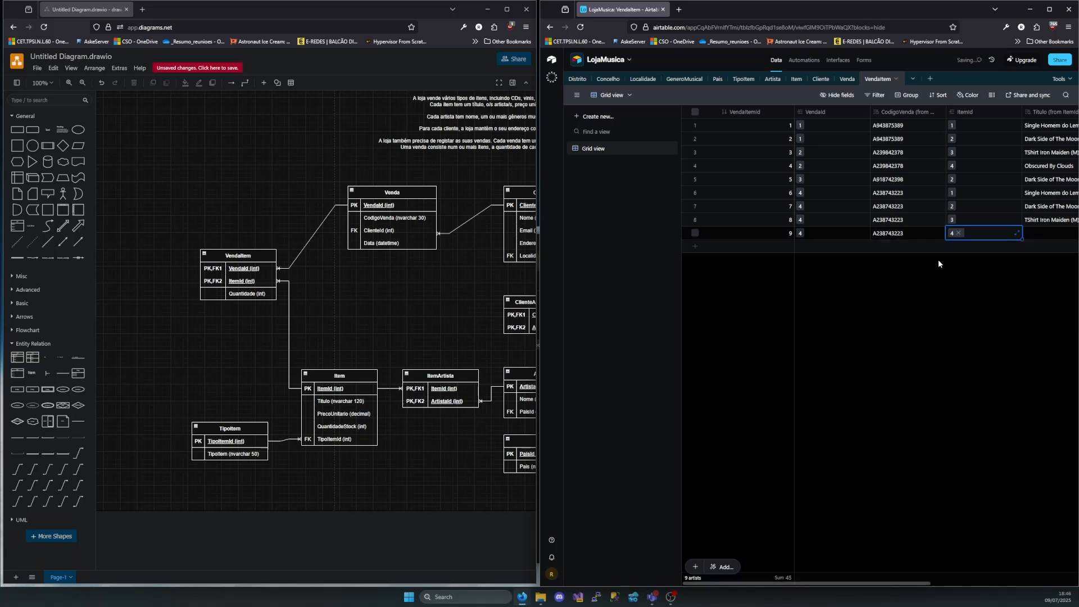
scroll(950, 248, "right", 4)
left_click(985, 235)
type("2")
left_click(963, 356)
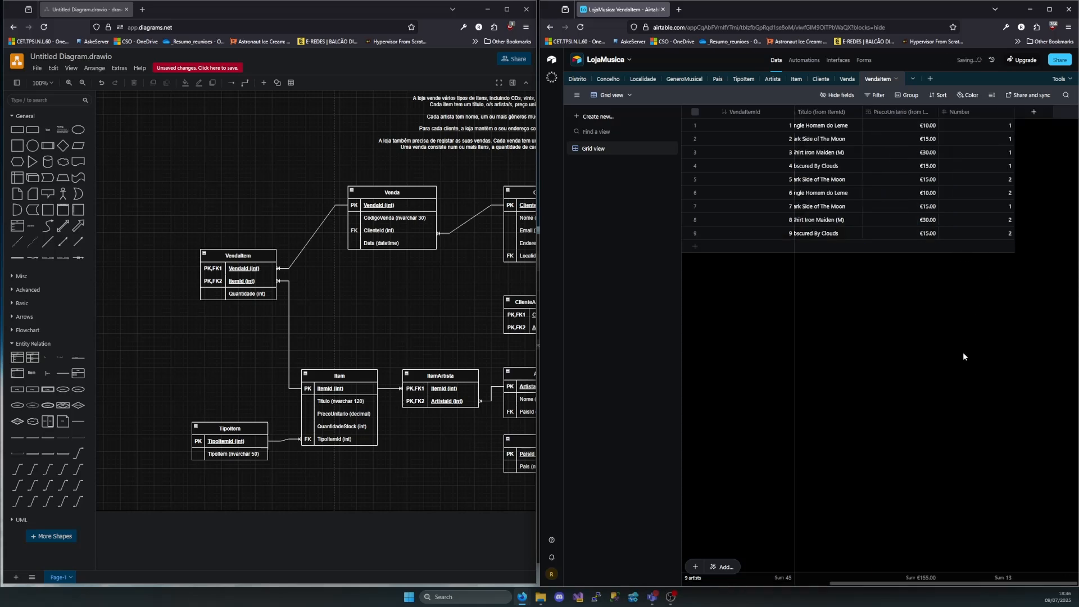
Widen the browser window holding the LojaMusica base so that all VendaItem columns fit in view
scroll(878, 299, "left", 4)
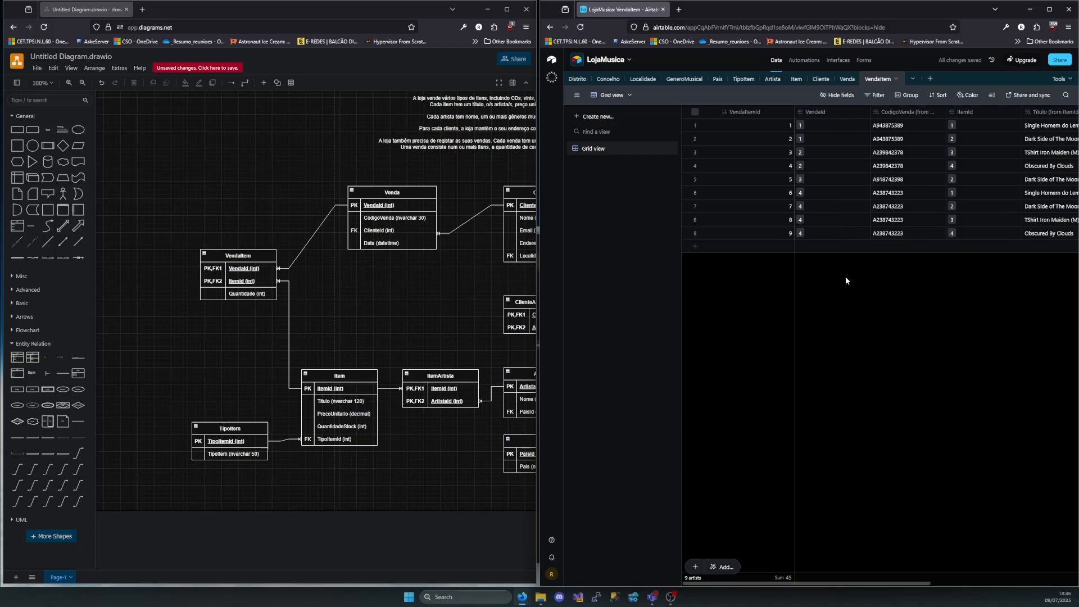
scroll(876, 253, "right", 4)
scroll(872, 247, "left", 4)
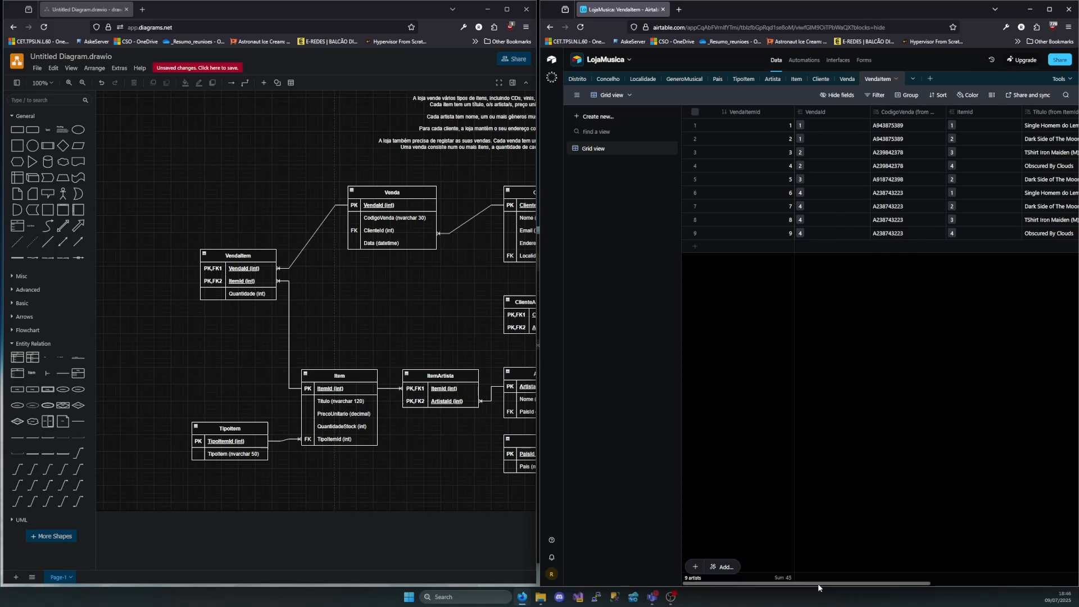
left_click_drag(818, 584, 967, 583)
scroll(1023, 563, "left", 4)
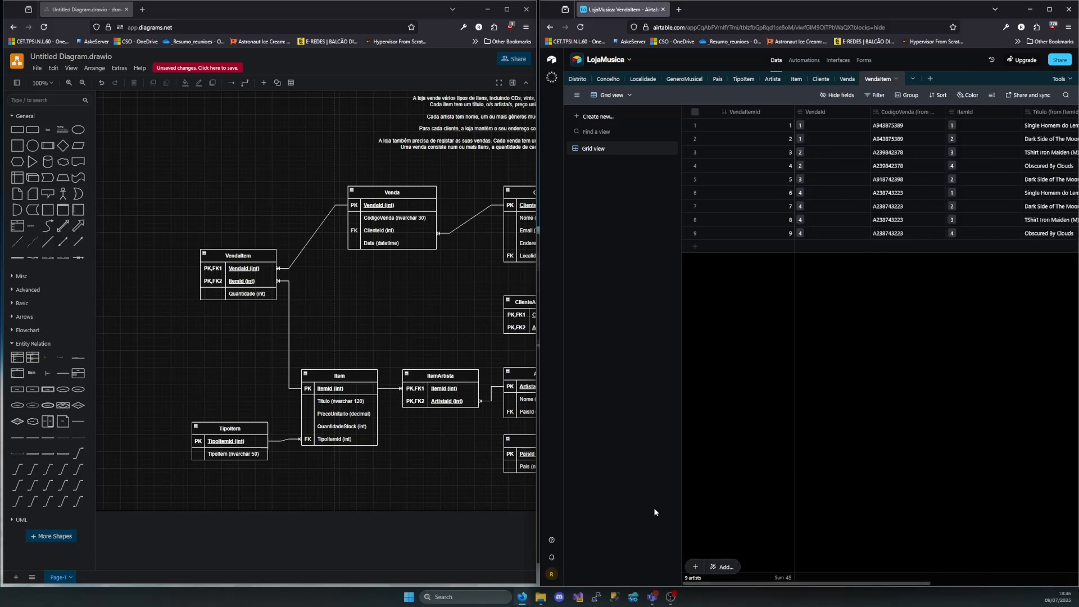
left_click_drag(541, 203, 171, 220)
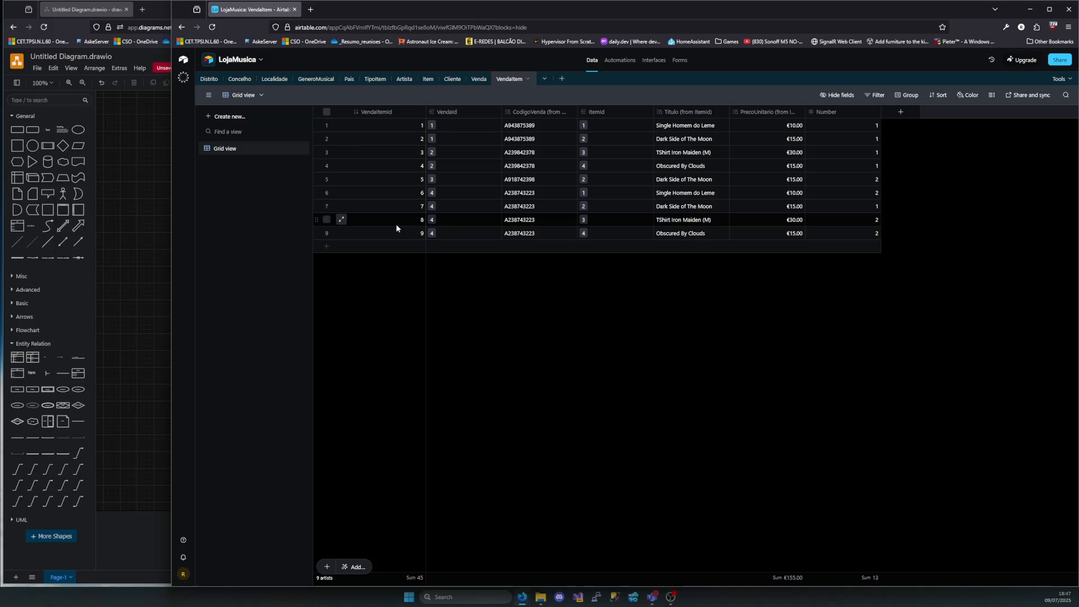
Filter the VendaItem grid to the records whose VendaId is exactly 1
left_click(880, 96)
left_click(789, 128)
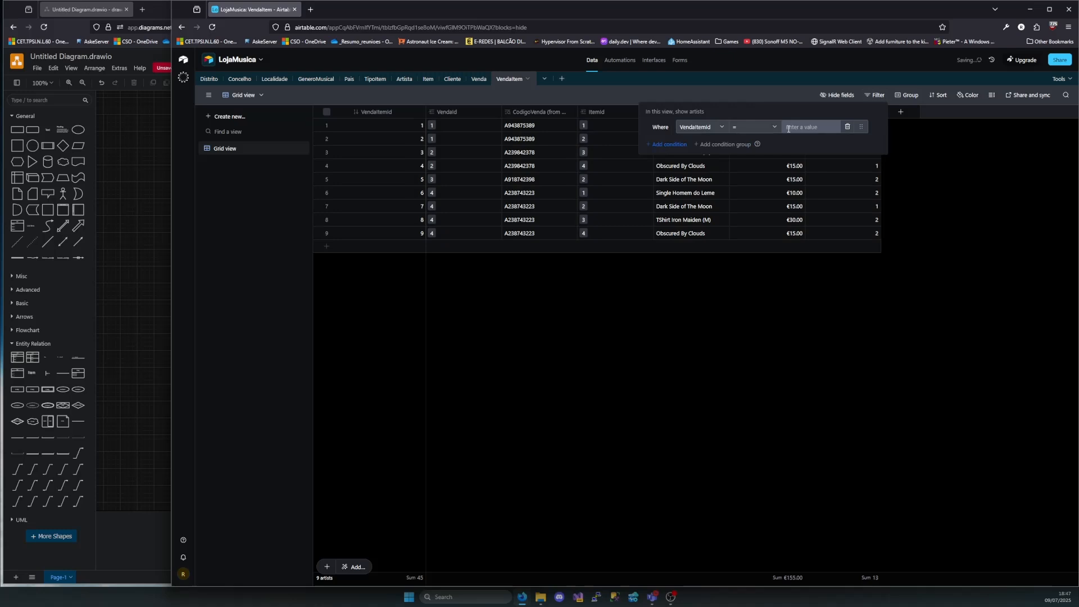
left_click(723, 127)
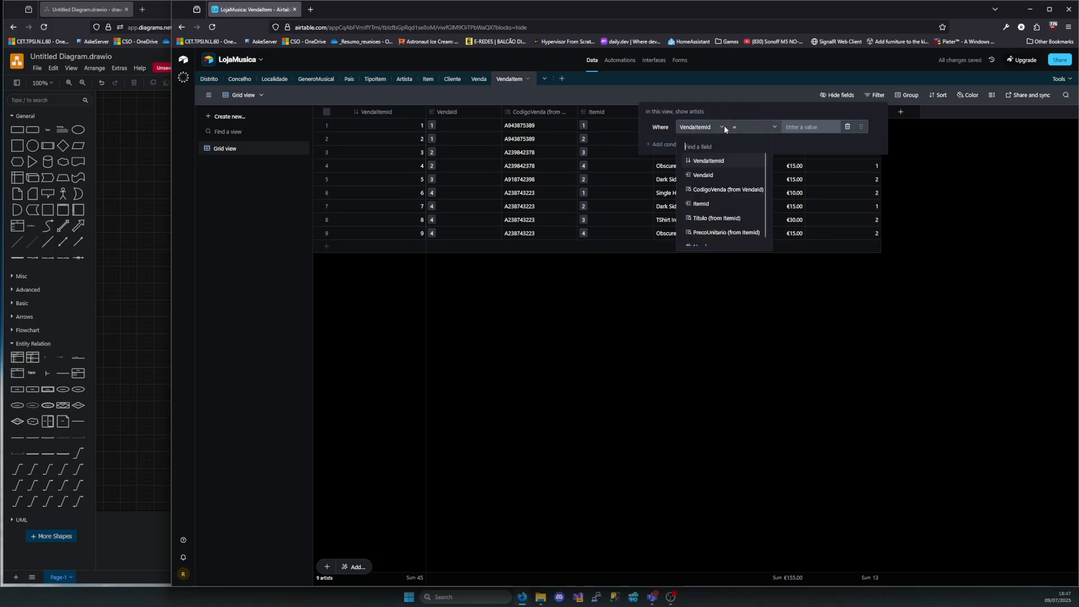
left_click(697, 178)
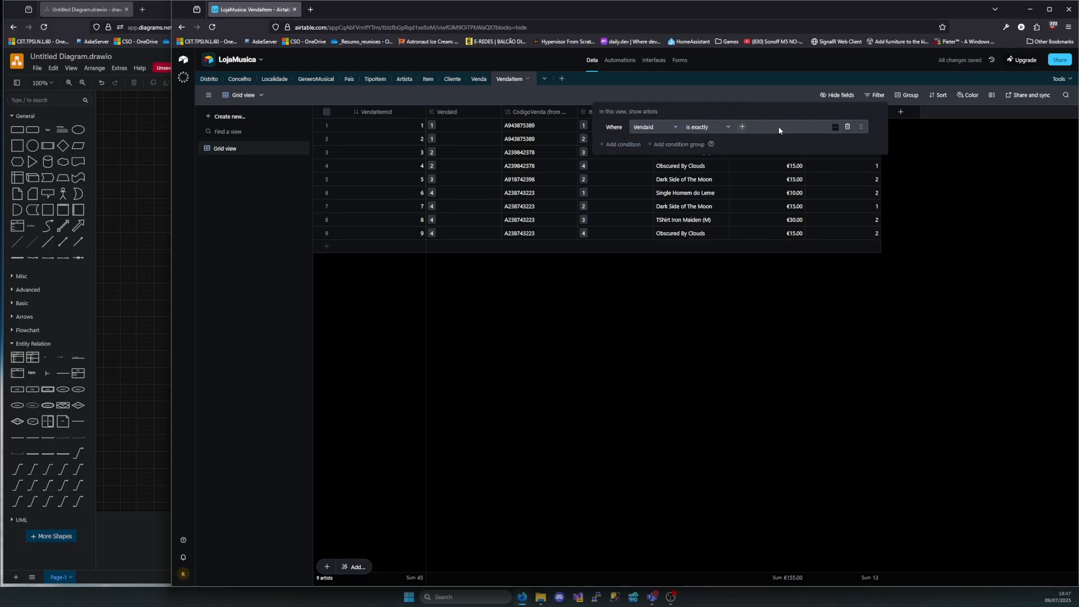
left_click(836, 124)
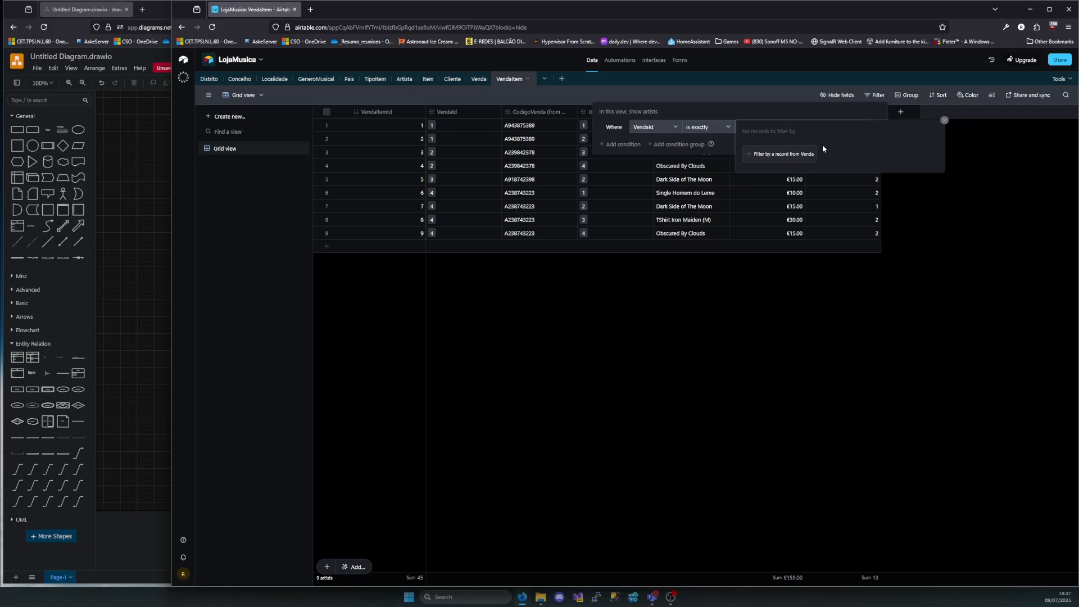
left_click(798, 153)
type("1")
left_click(772, 203)
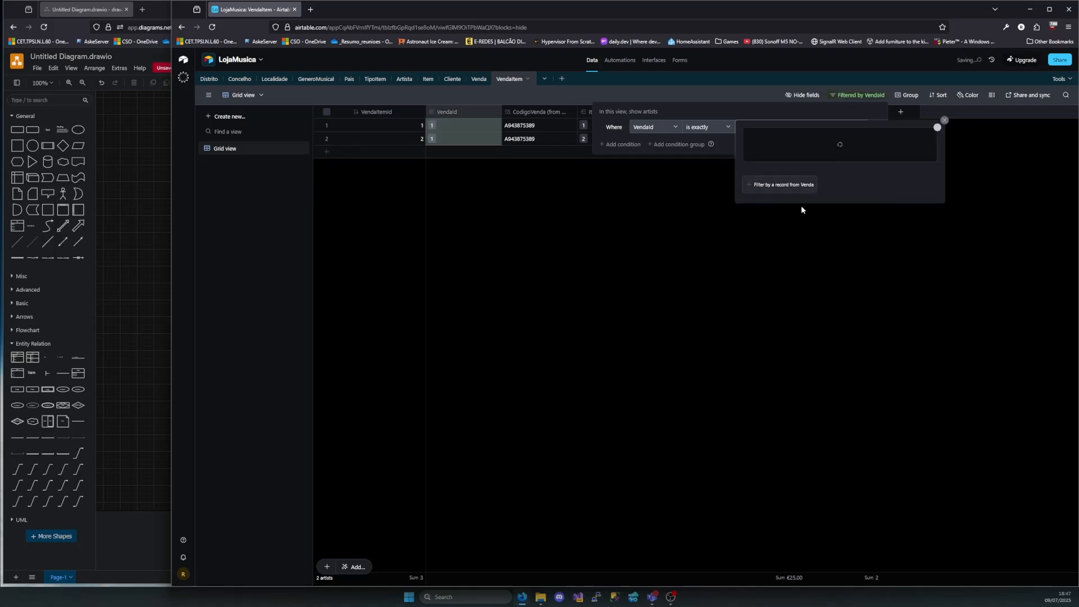
left_click(944, 120)
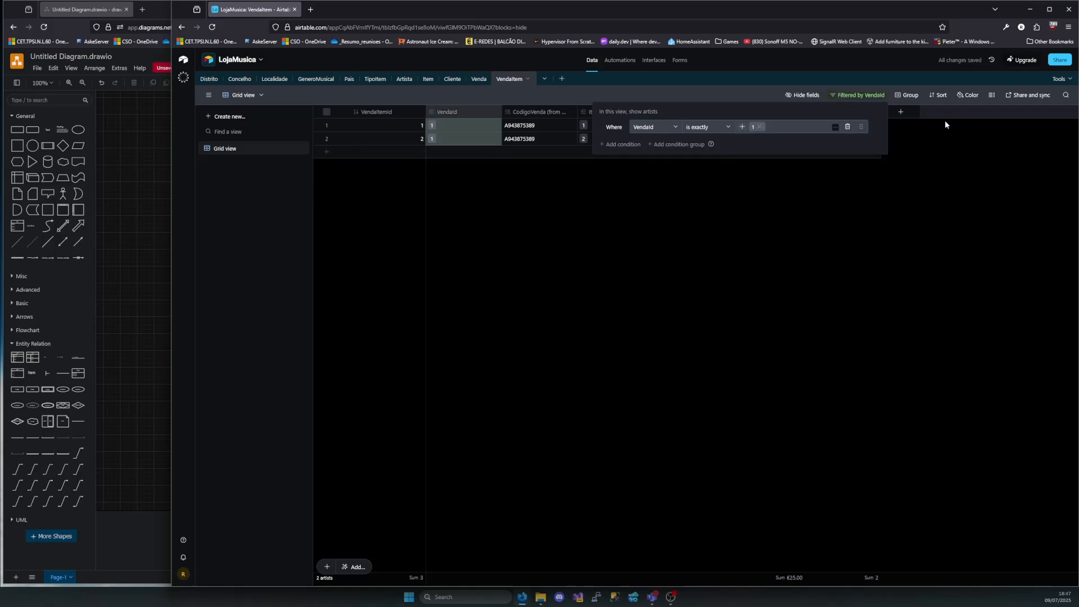
left_click(727, 268)
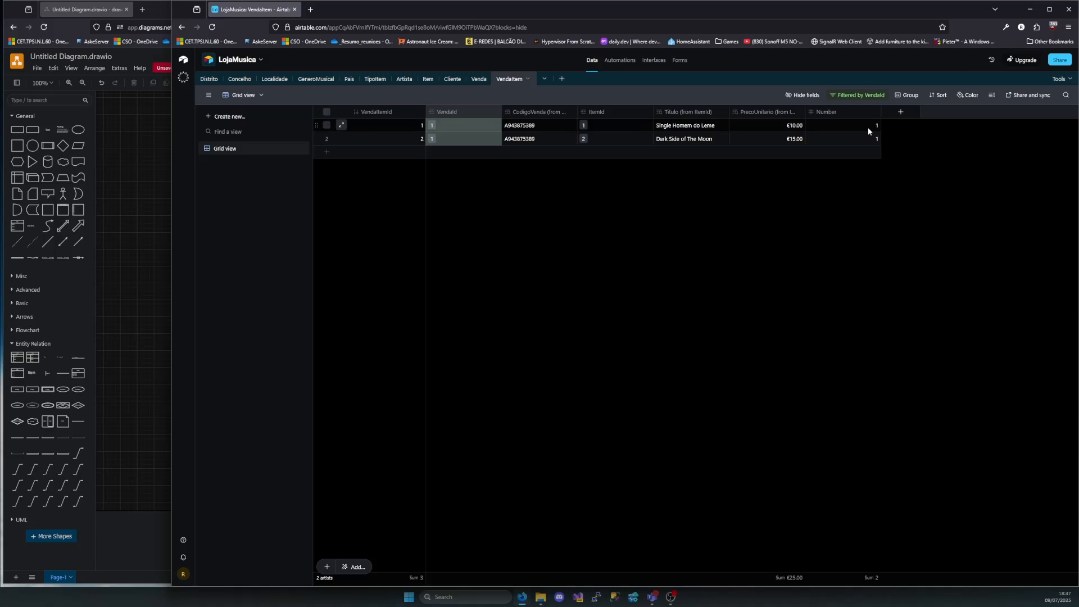
Delete the VendaId filter condition from the VendaItem grid
left_click(851, 97)
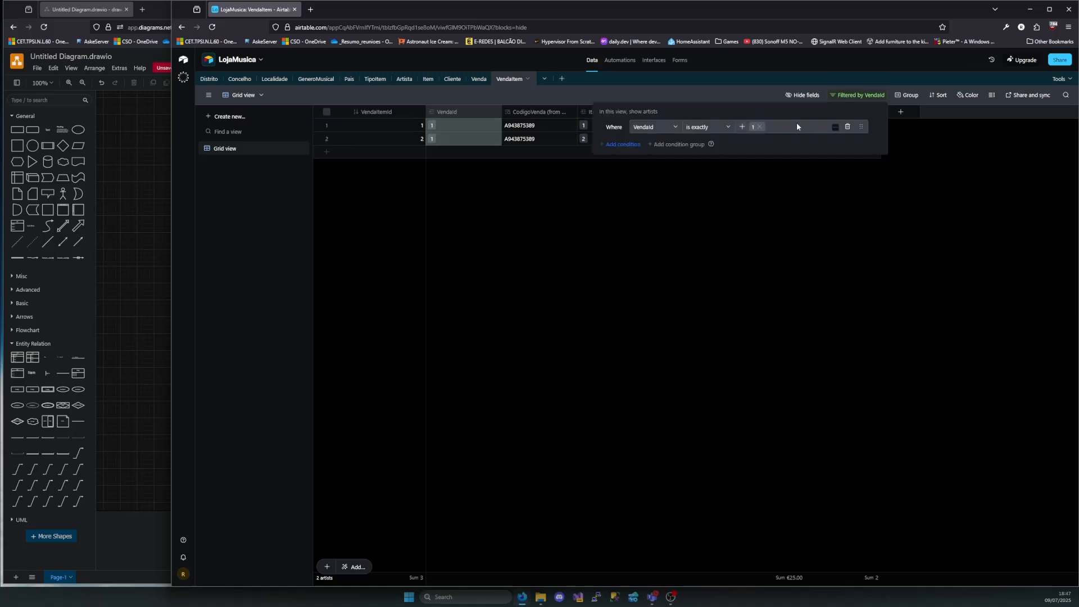
left_click(853, 129)
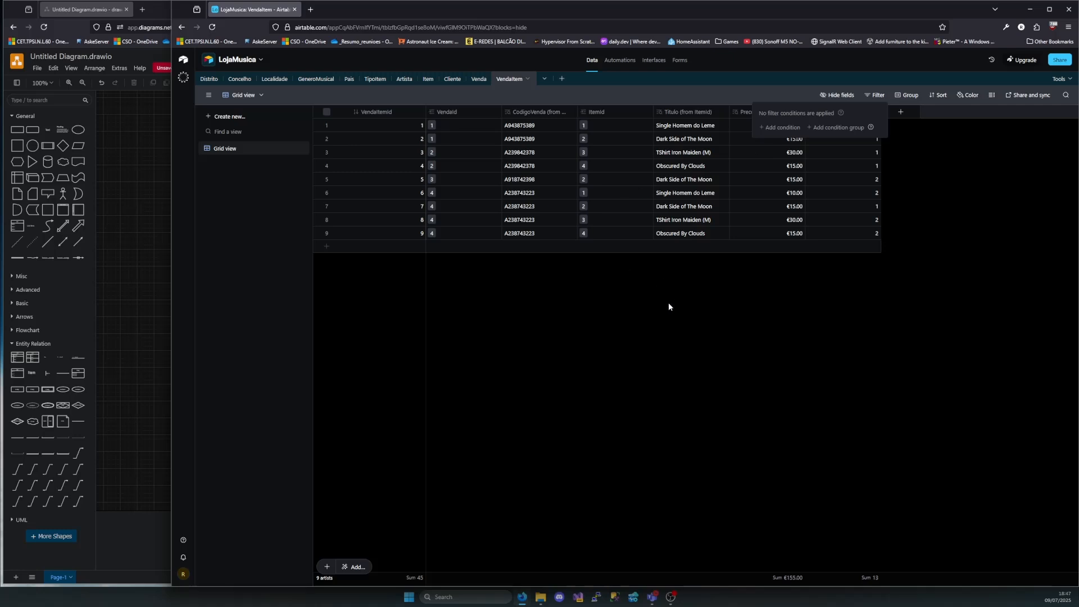
left_click(876, 95)
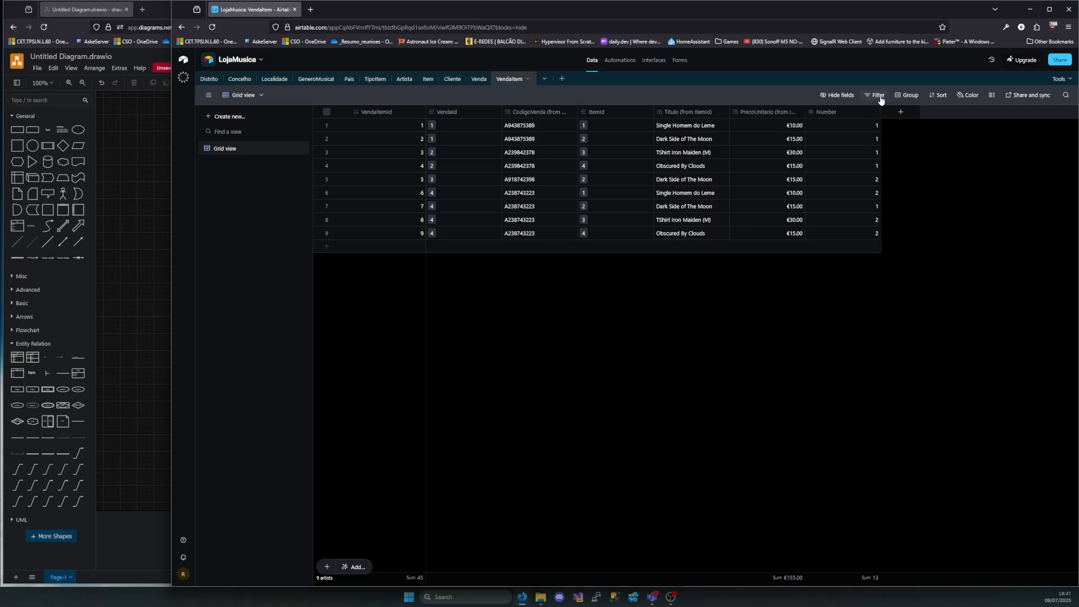
Filter the VendaItem grid to the records whose ItemId is exactly 2
left_click(876, 95)
left_click(771, 127)
left_click(703, 130)
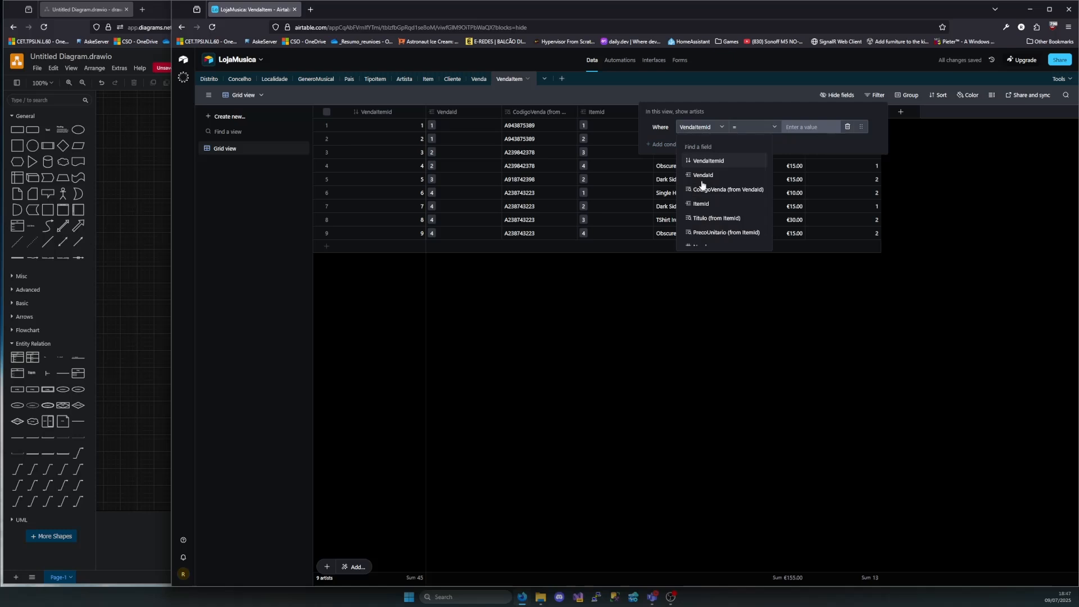
scroll(715, 242, "down", 1)
scroll(721, 210, "up", 1)
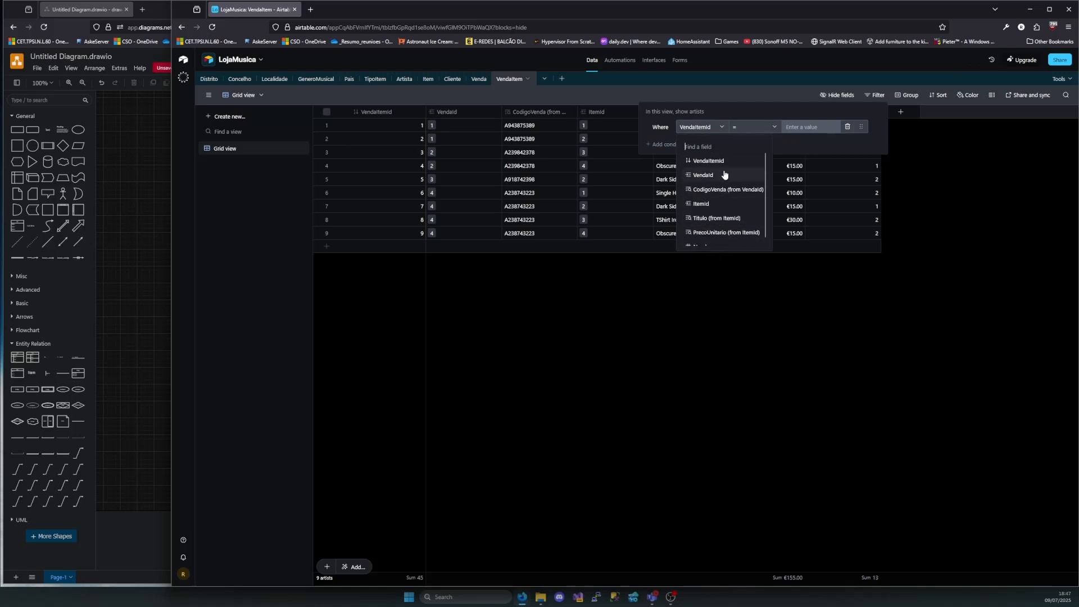
left_click(712, 203)
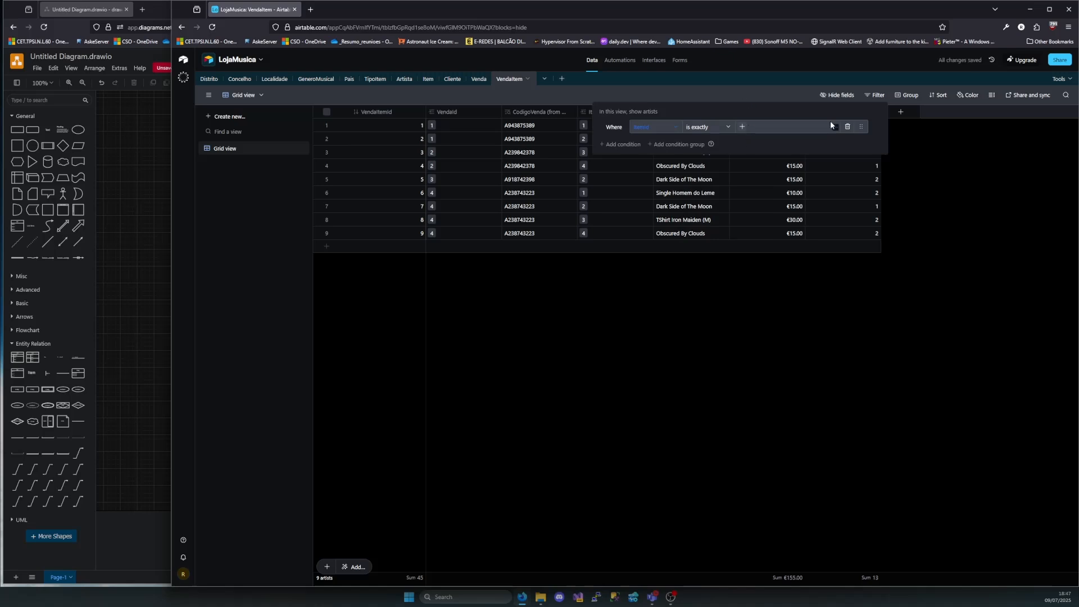
left_click(742, 126)
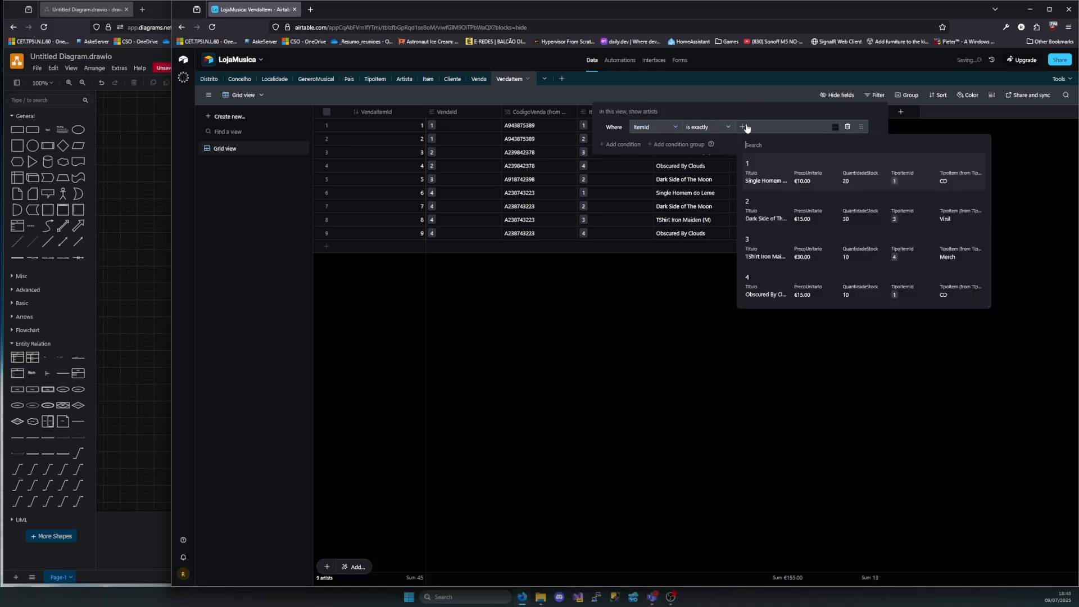
left_click(750, 208)
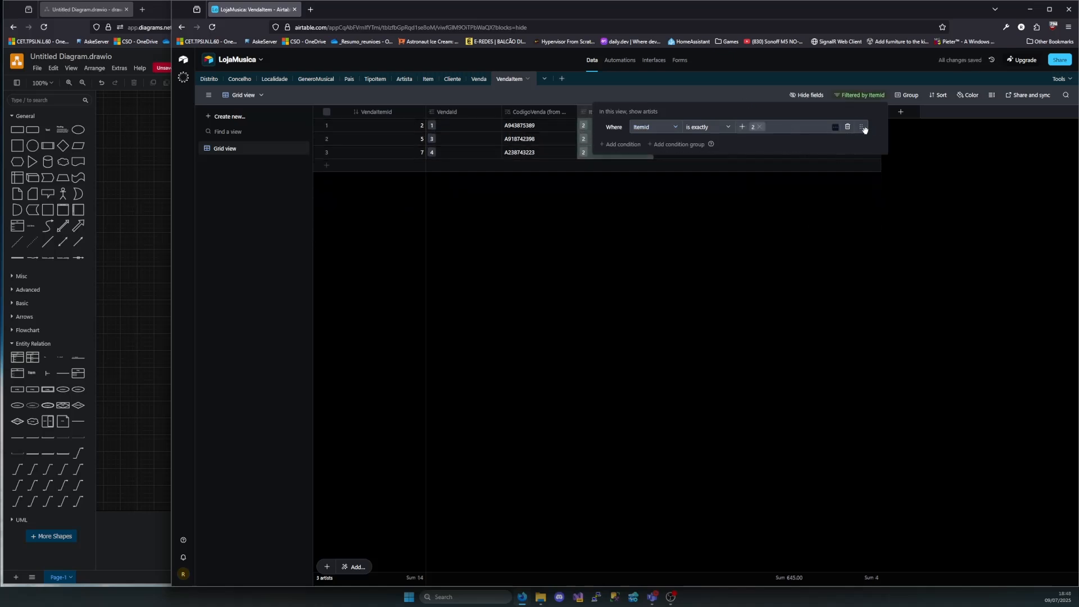
left_click(899, 212)
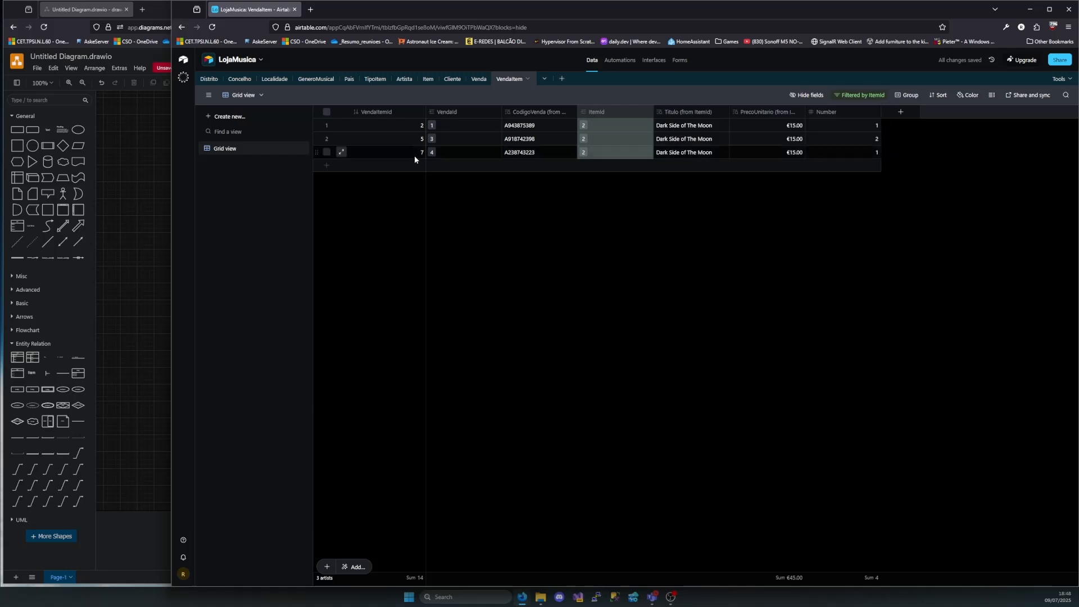
left_click(449, 152)
left_click(478, 243)
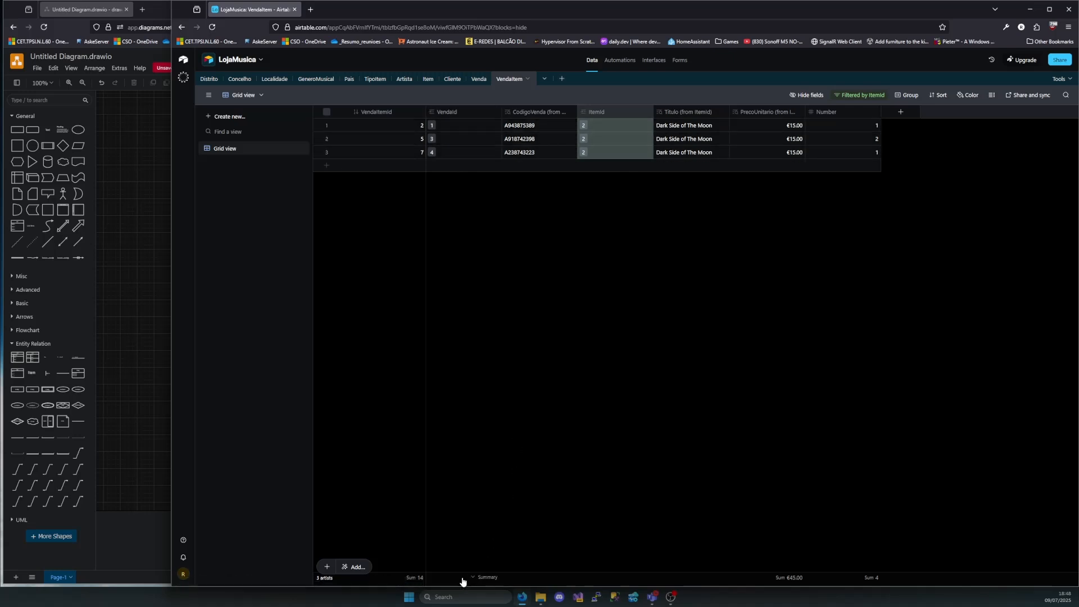
left_click(471, 581)
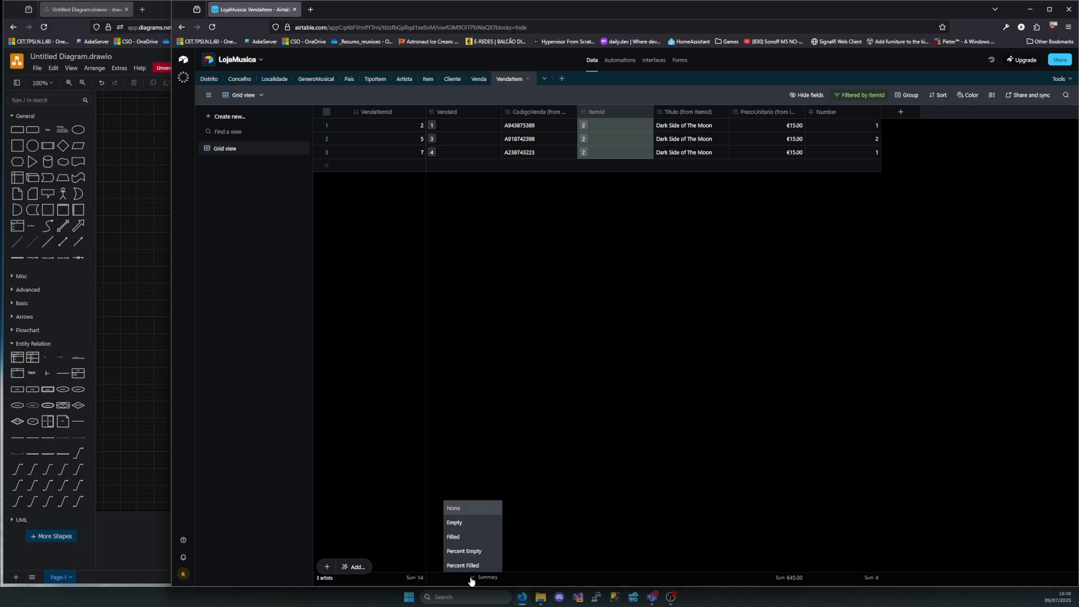
left_click(444, 580)
left_click(445, 580)
left_click(448, 212)
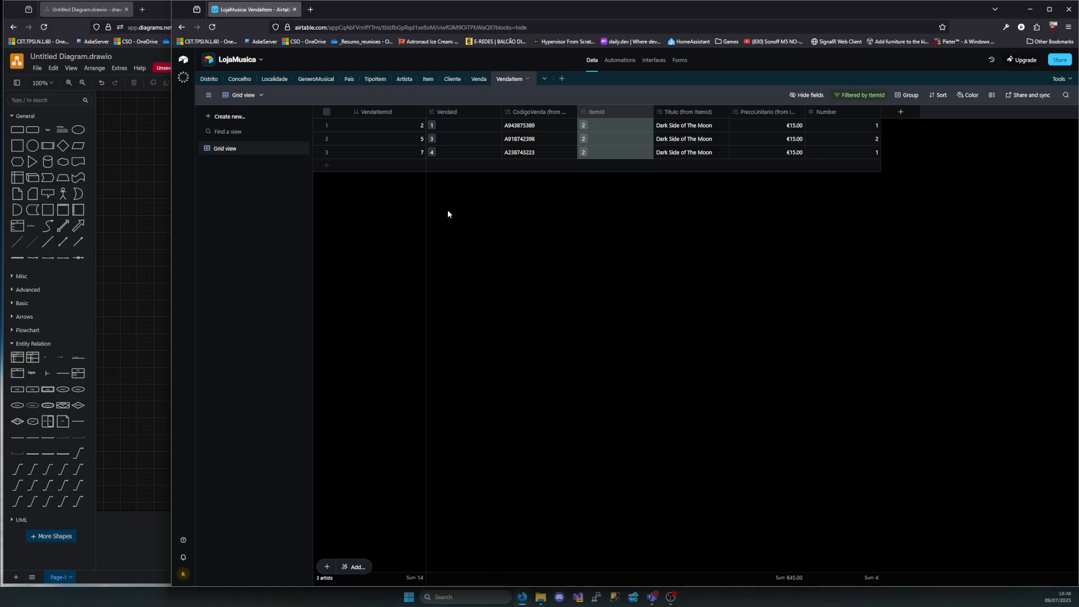
Set the summary function of the VendaItemId column to Unique
left_click(414, 579)
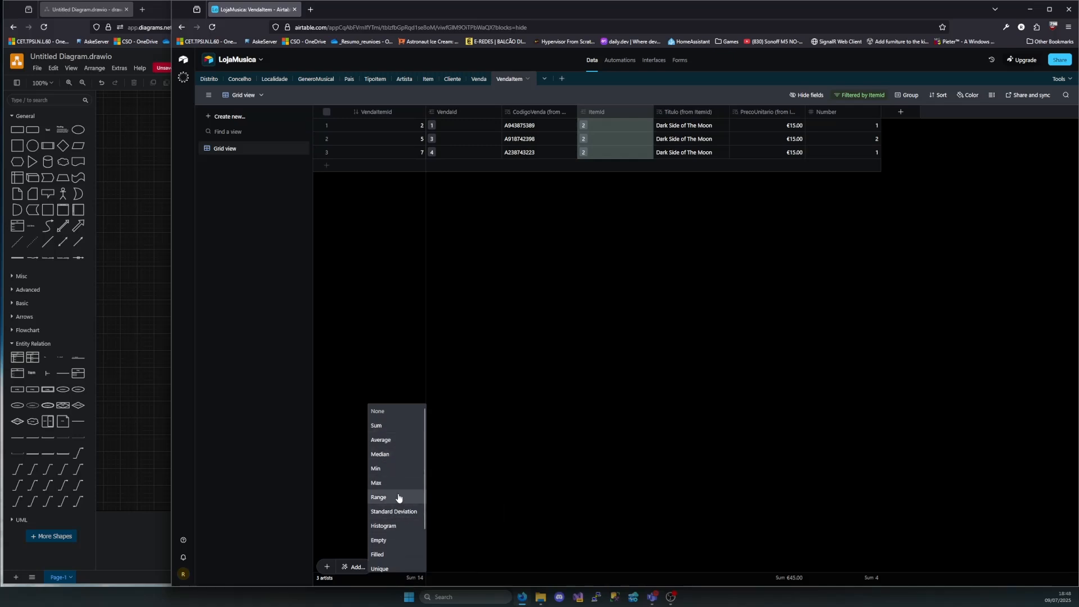
scroll(398, 498, "down", 2)
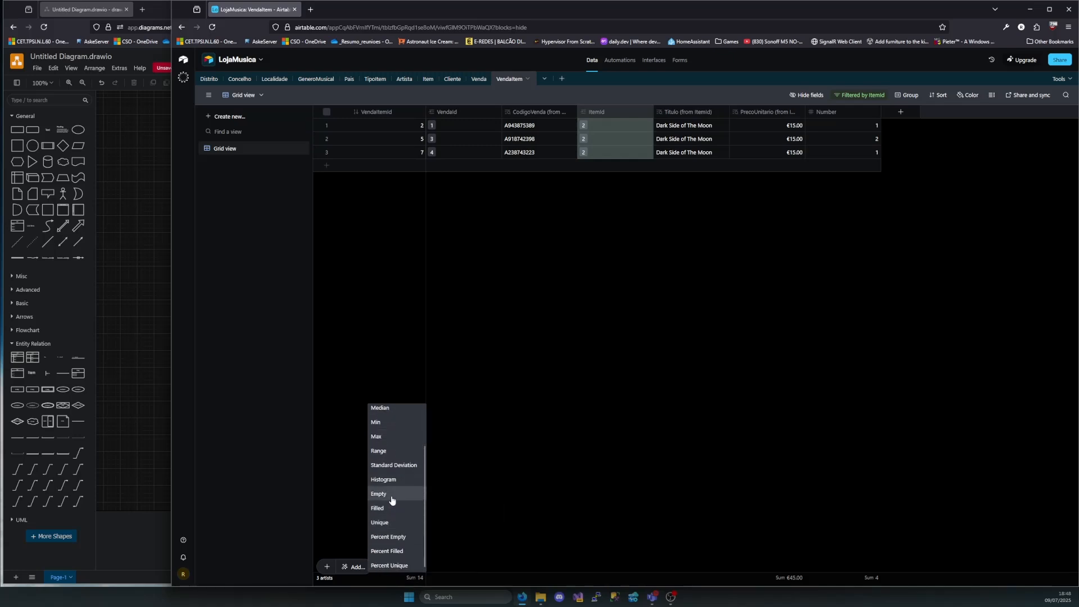
scroll(393, 499, "up", 2)
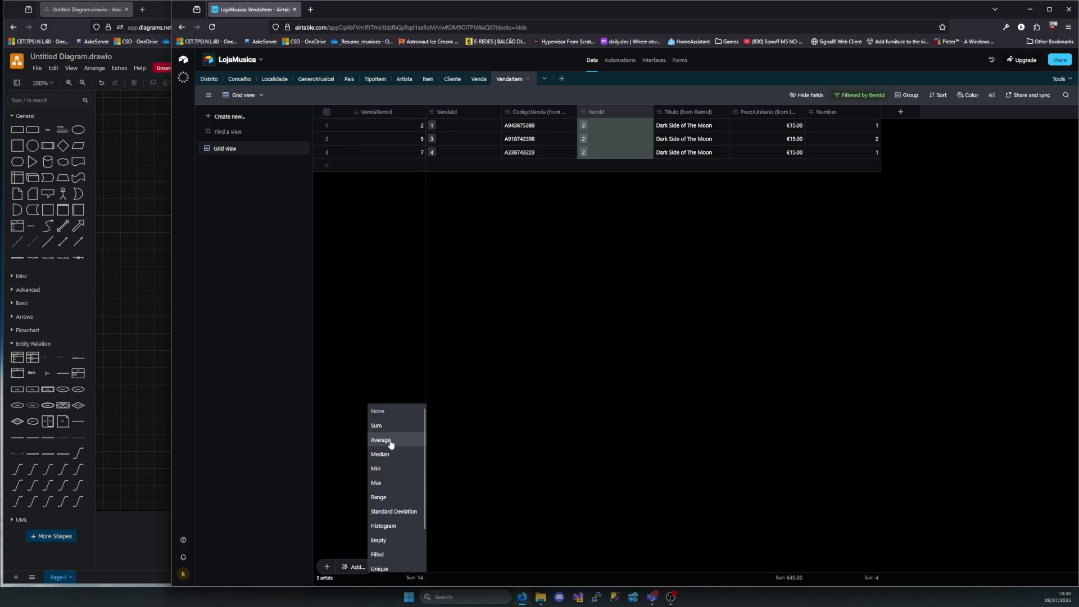
scroll(390, 483, "down", 2)
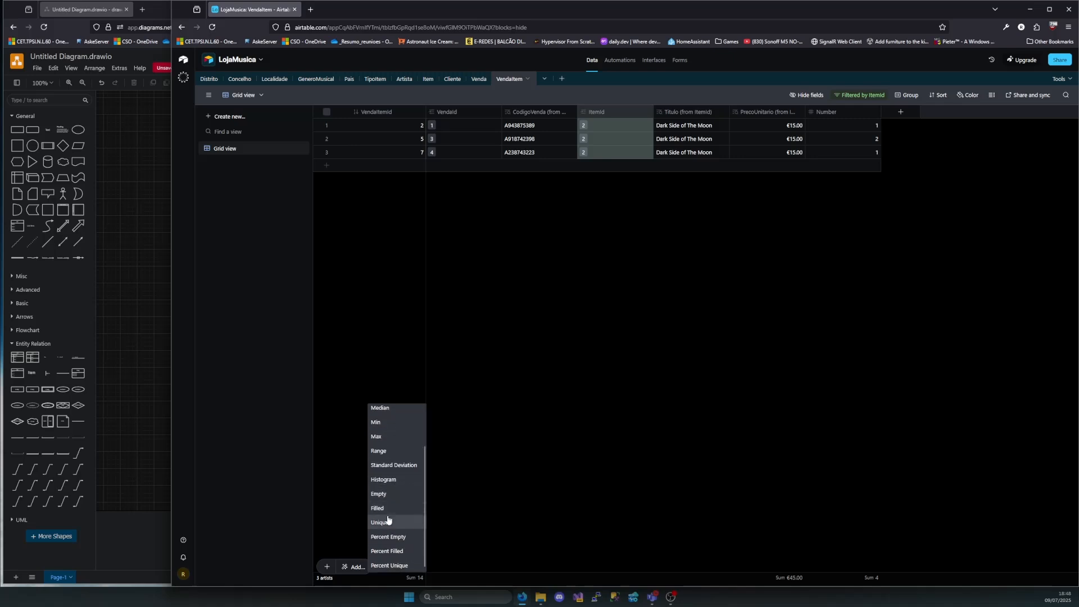
left_click(387, 522)
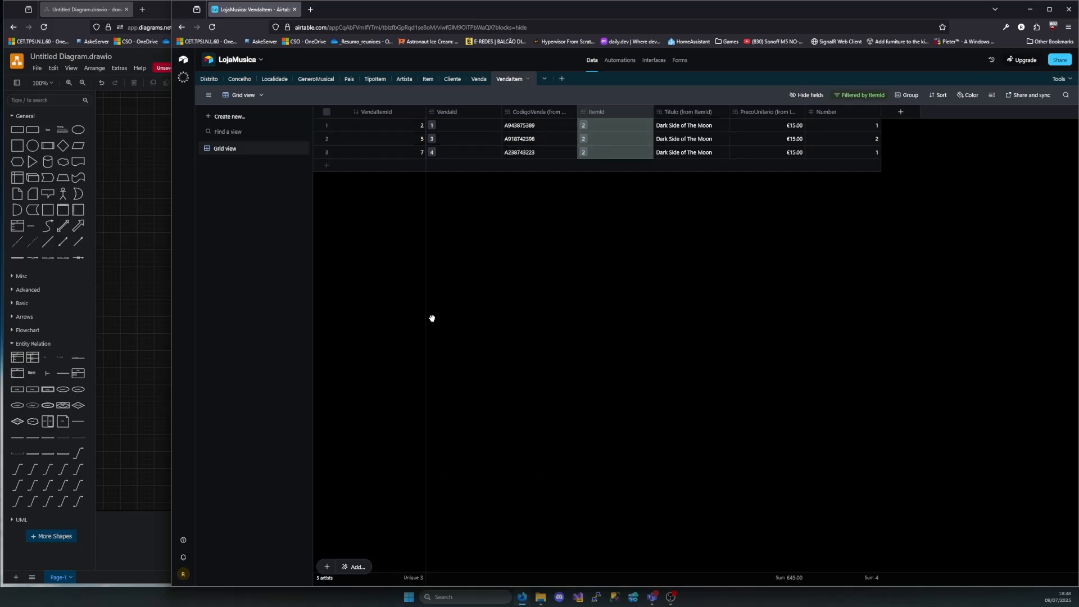
left_click(413, 579)
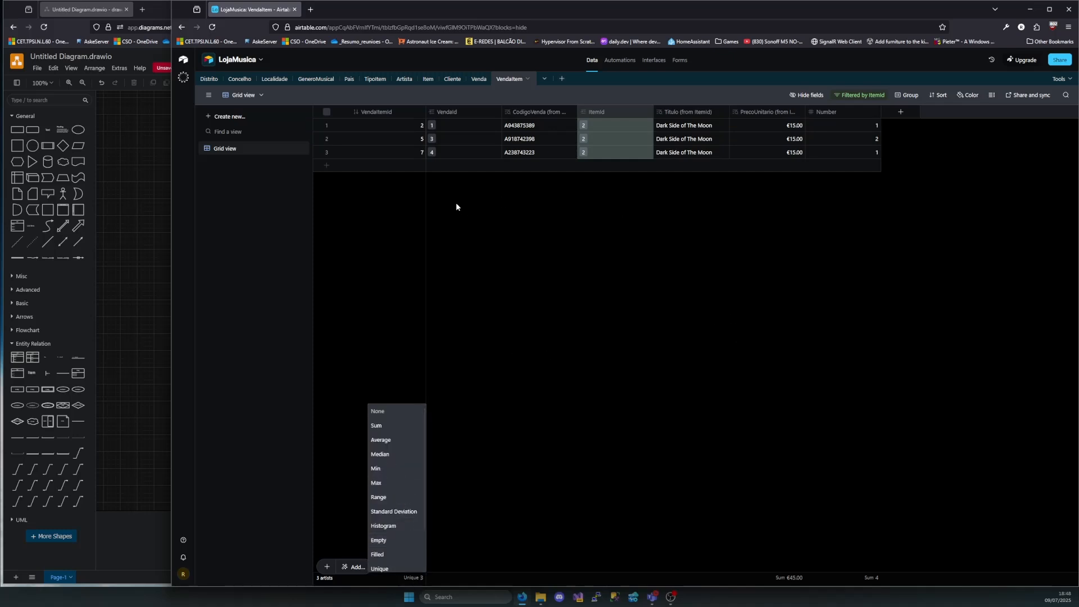
Delete the ItemId filter condition from the VendaItem grid
left_click(863, 96)
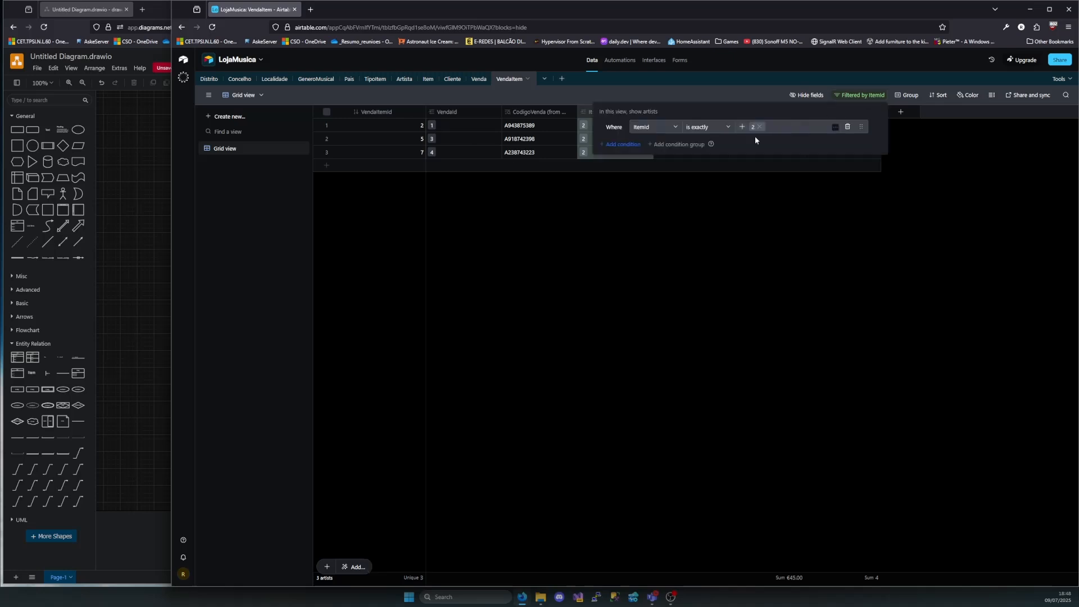
left_click(856, 127)
left_click(743, 349)
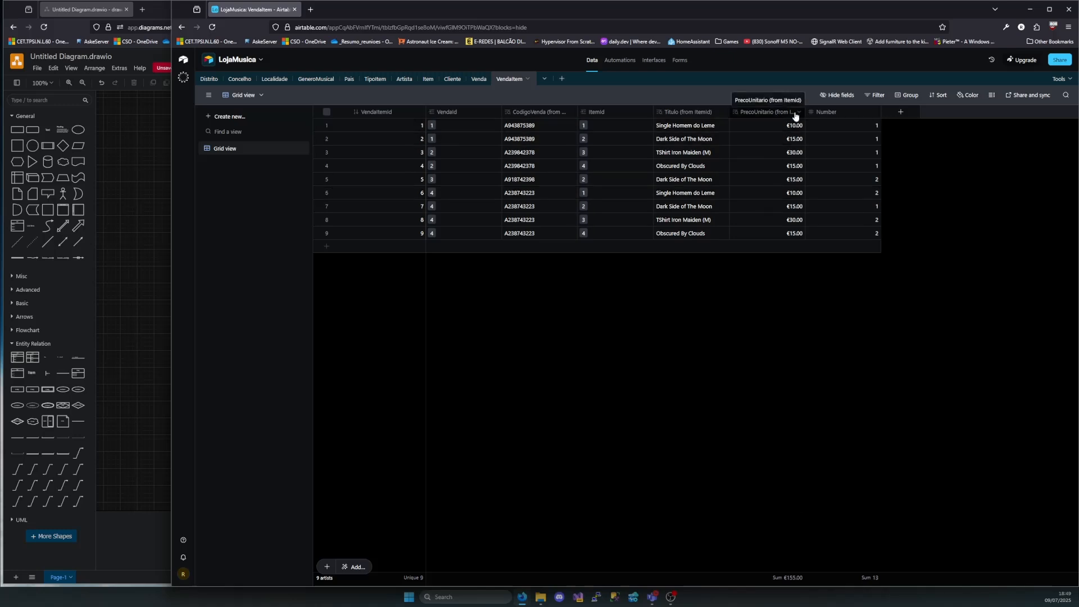
Set the summary function of the PrecoUnitario lookup column to Average
left_click(796, 581)
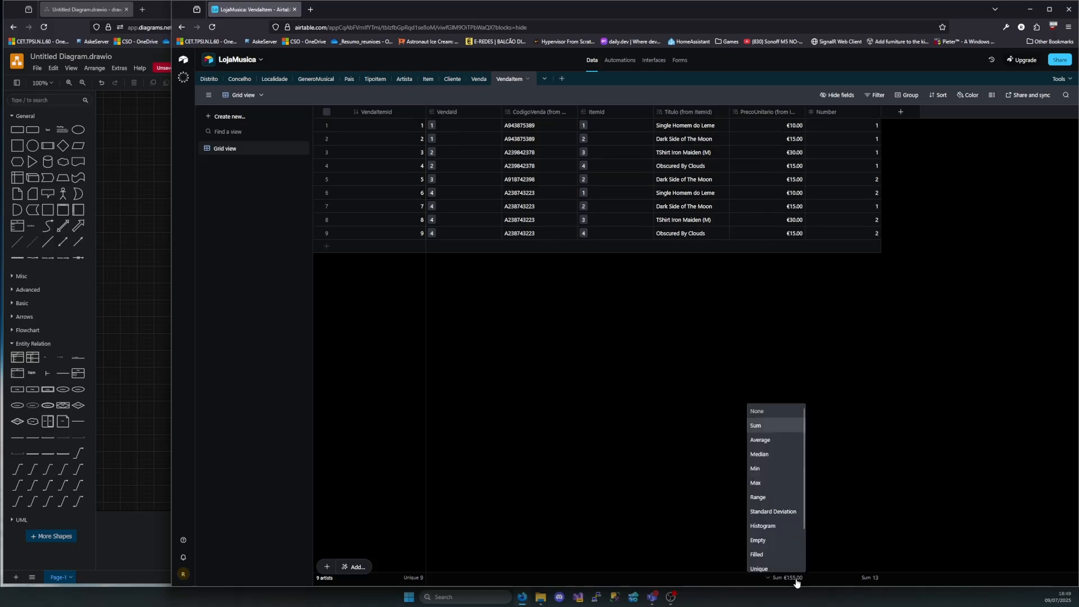
left_click(771, 450)
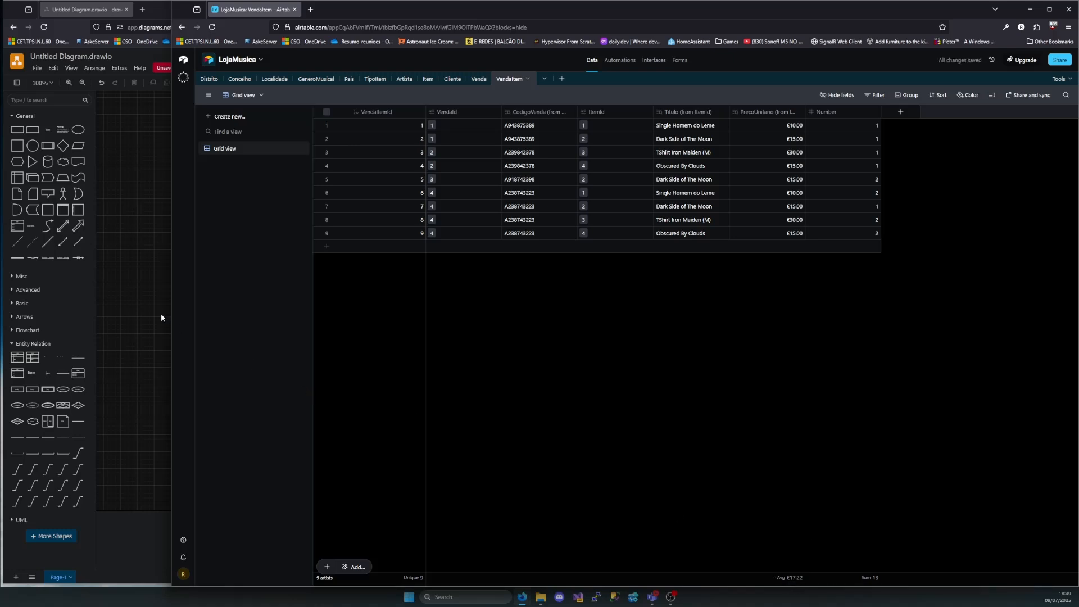
Narrow the LojaMusica window to uncover the diagram and examine how Artista relates to GeneroMusical
mouse_move(168, 299)
left_mouse_down()
mouse_move(567, 302)
mouse_move(538, 302)
left_mouse_up()
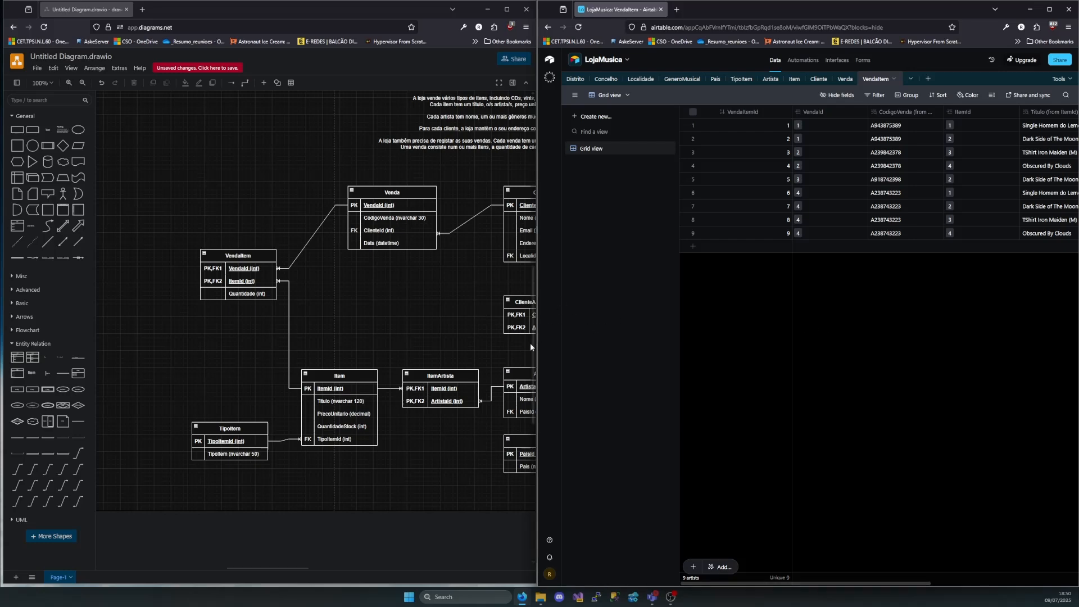
left_click(464, 295)
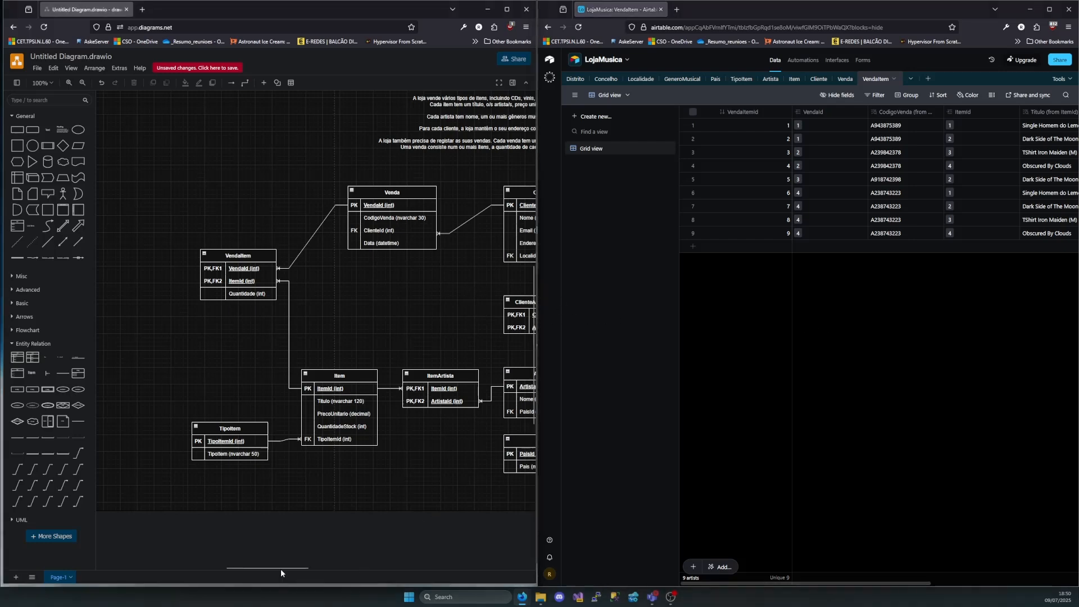
mouse_move(281, 569)
left_mouse_down()
mouse_move(386, 582)
mouse_move(329, 554)
left_mouse_up()
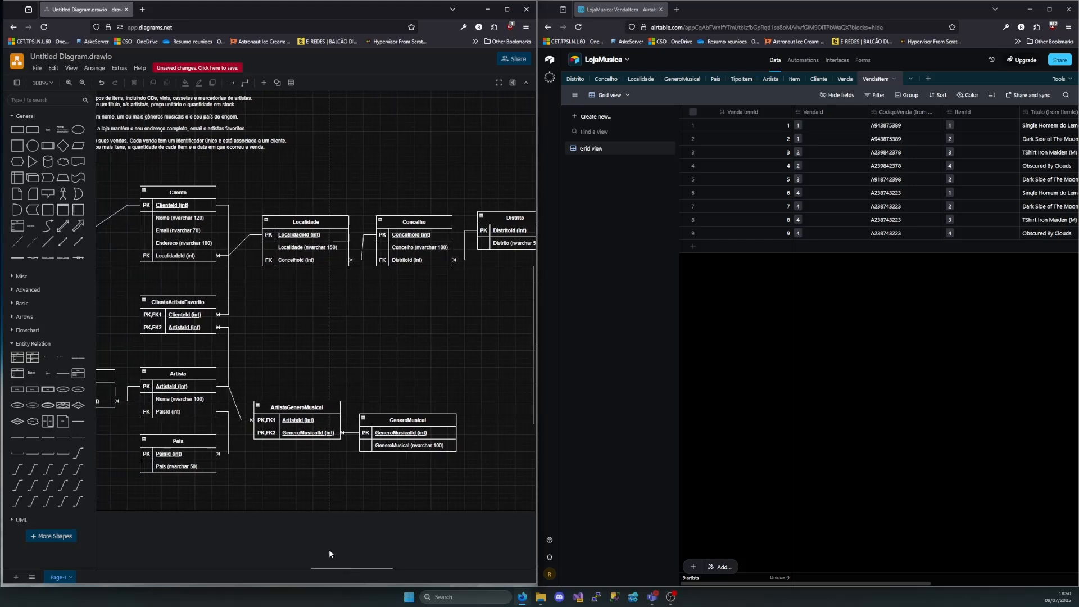
left_click(401, 423)
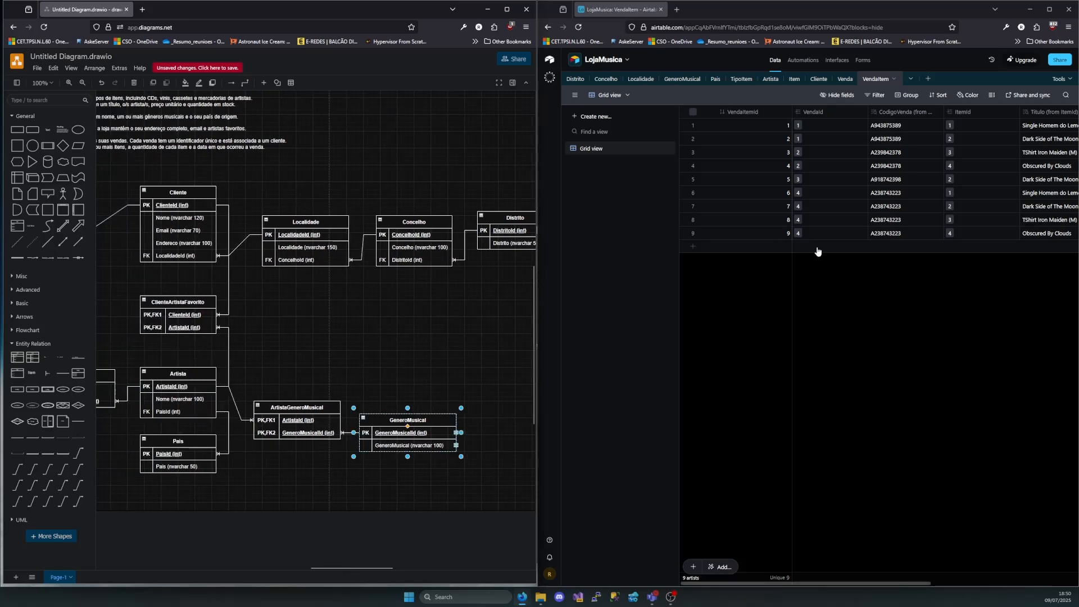
Add a GeneroMusical field to the Artista table linking to multiple GeneroMusical records, with a lookup of the GeneroMusical name
left_click(771, 79)
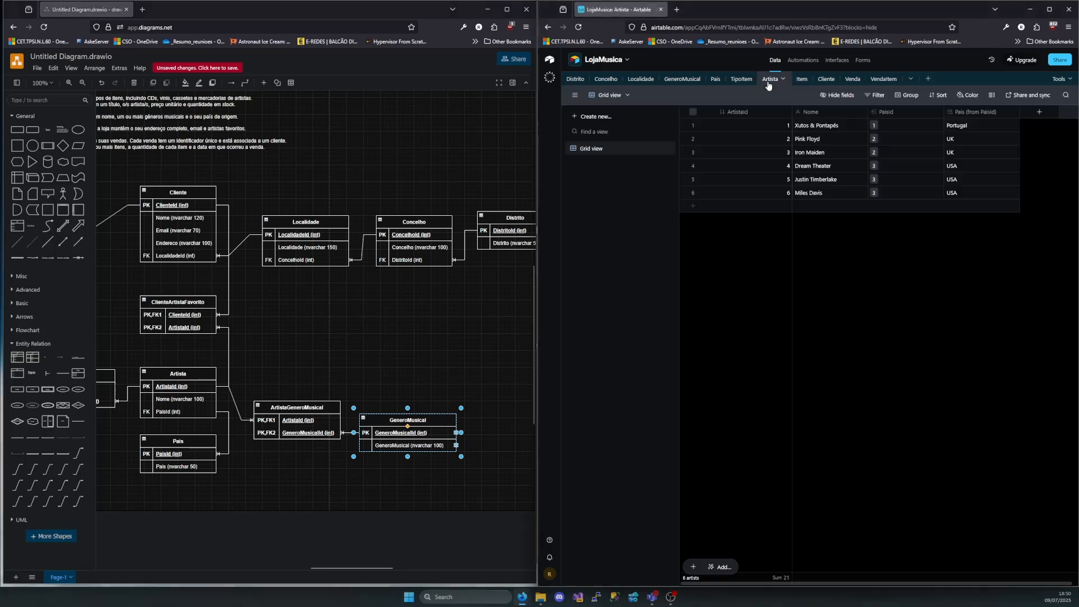
left_click(1040, 113)
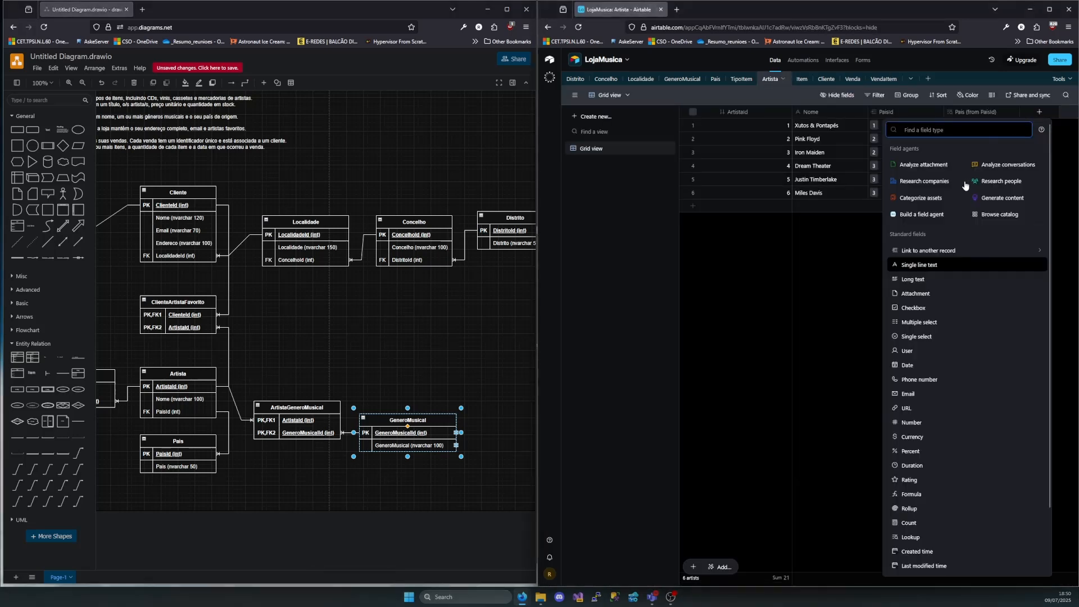
left_click(926, 255)
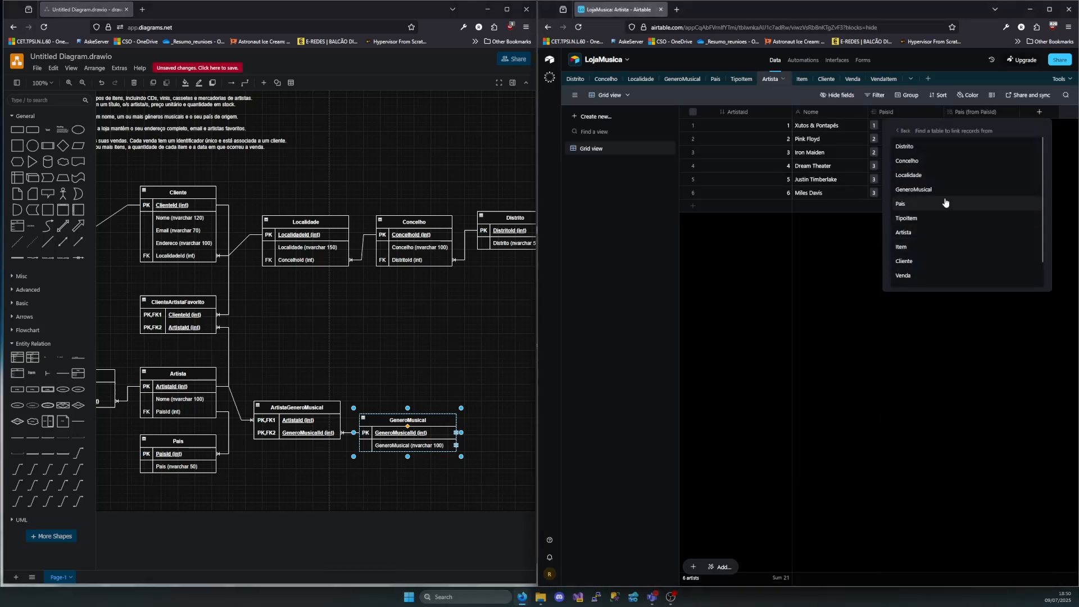
left_click(922, 191)
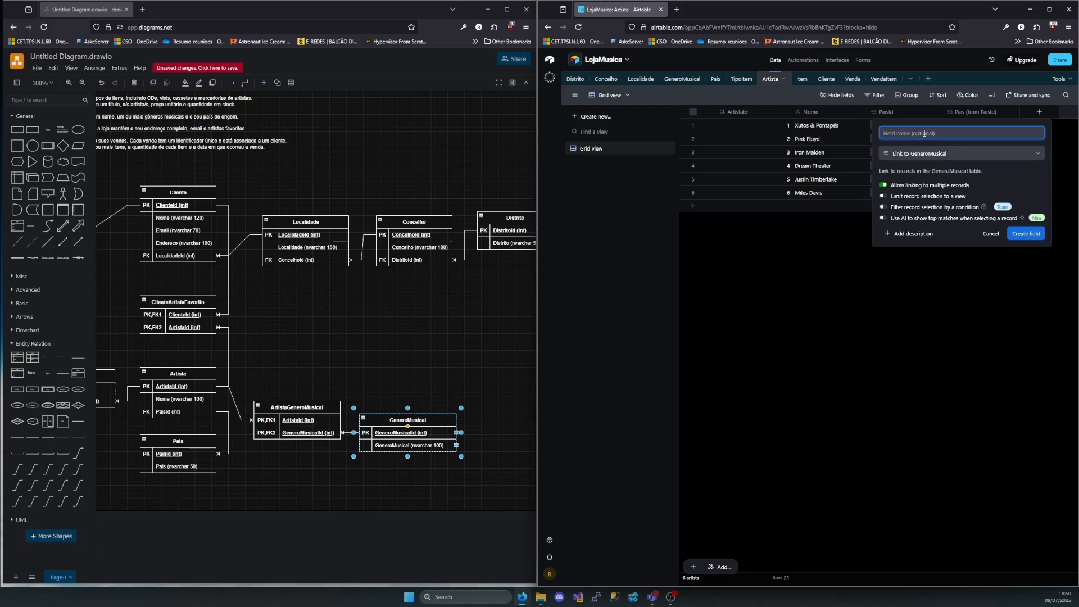
type("GeneroMusical")
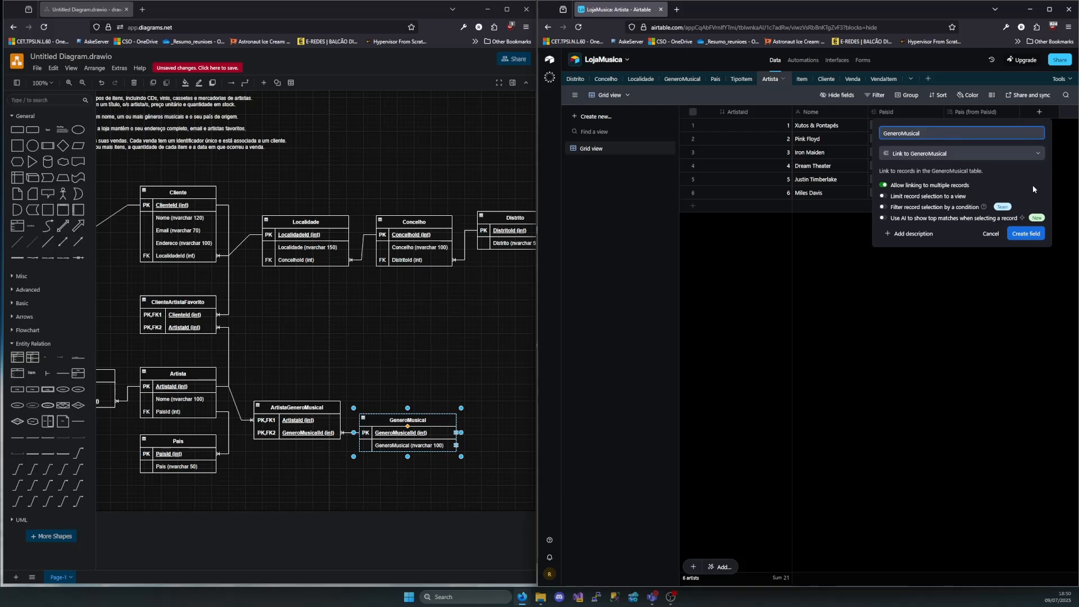
left_click(1022, 235)
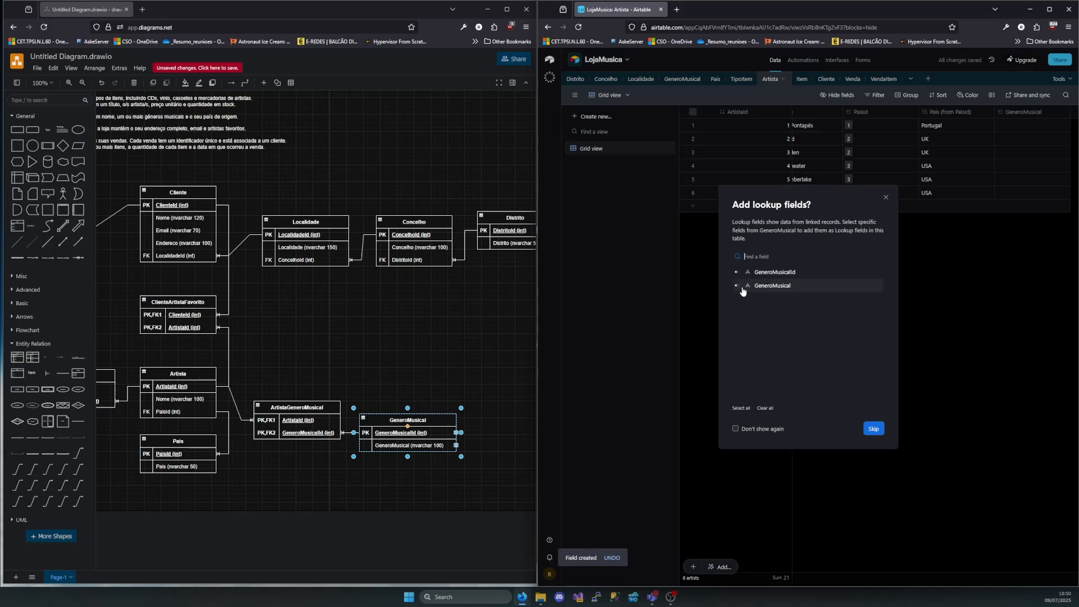
left_click(737, 286)
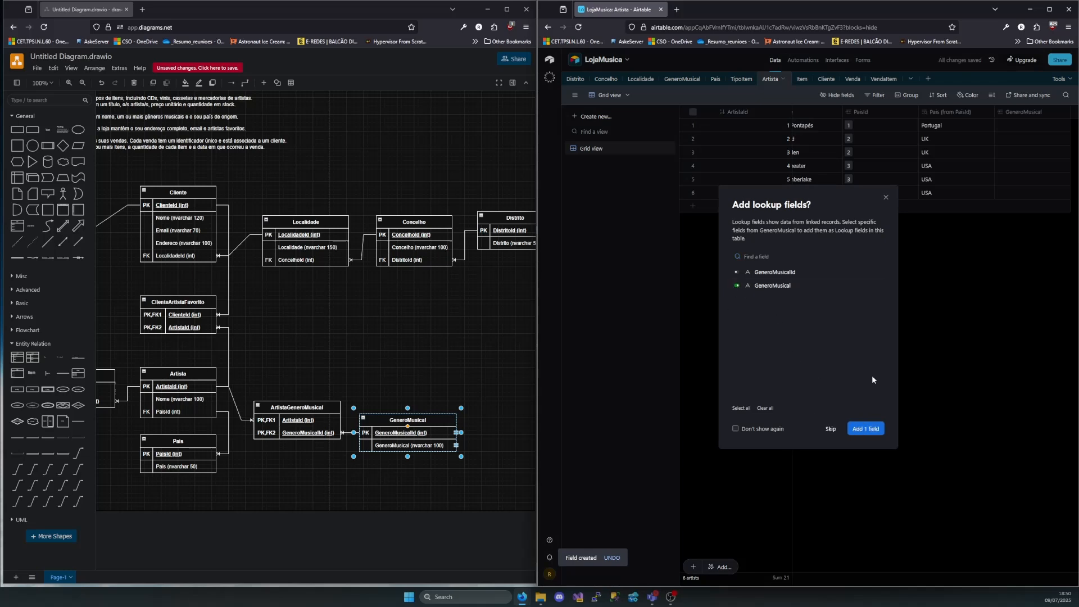
left_click(862, 431)
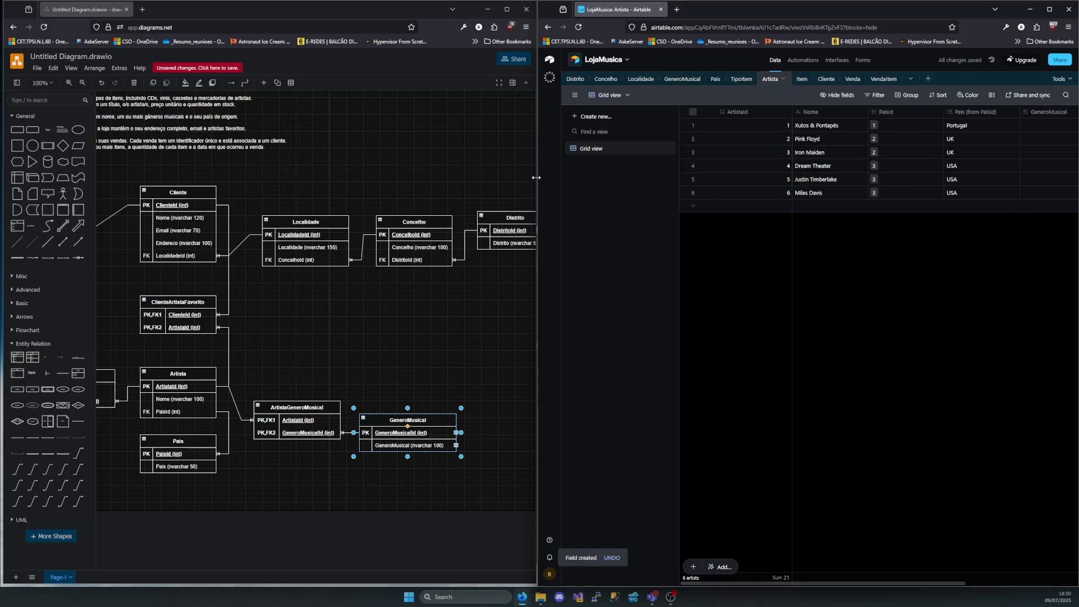
Widen the LojaMusica window and check the GeneroMusical table's records, returning to the first artist's GeneroMusical cell in Artista
left_click_drag(537, 177, 393, 178)
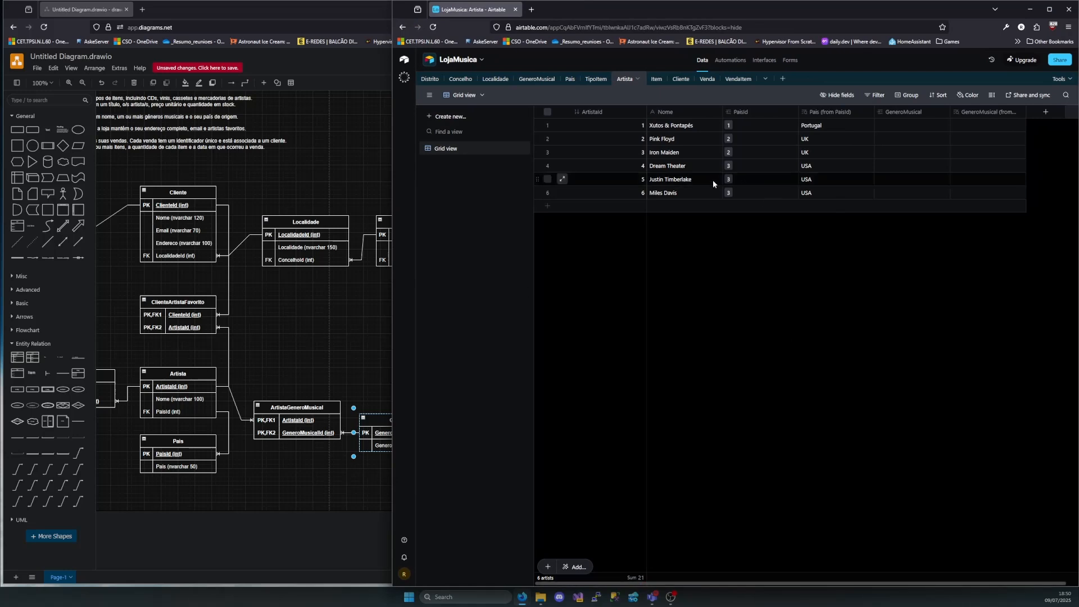
left_click(905, 127)
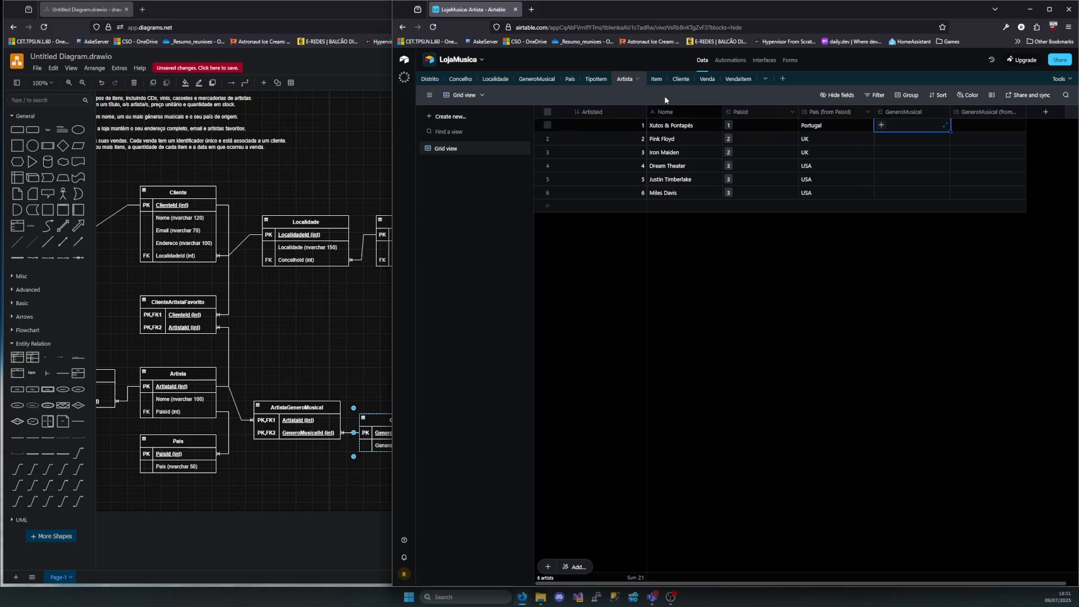
left_click(537, 79)
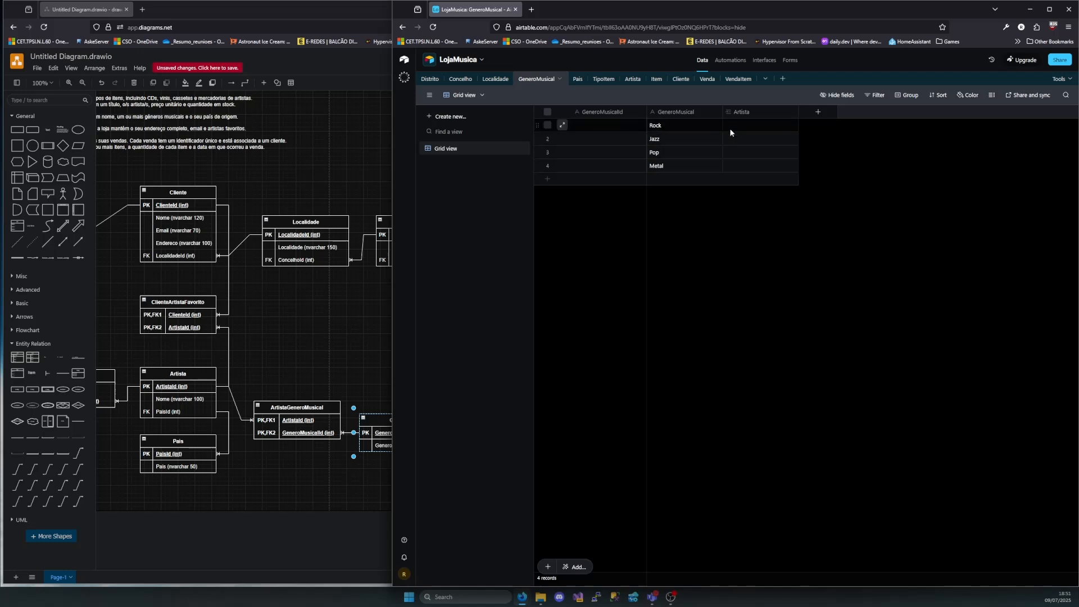
left_click(630, 80)
left_click(889, 124)
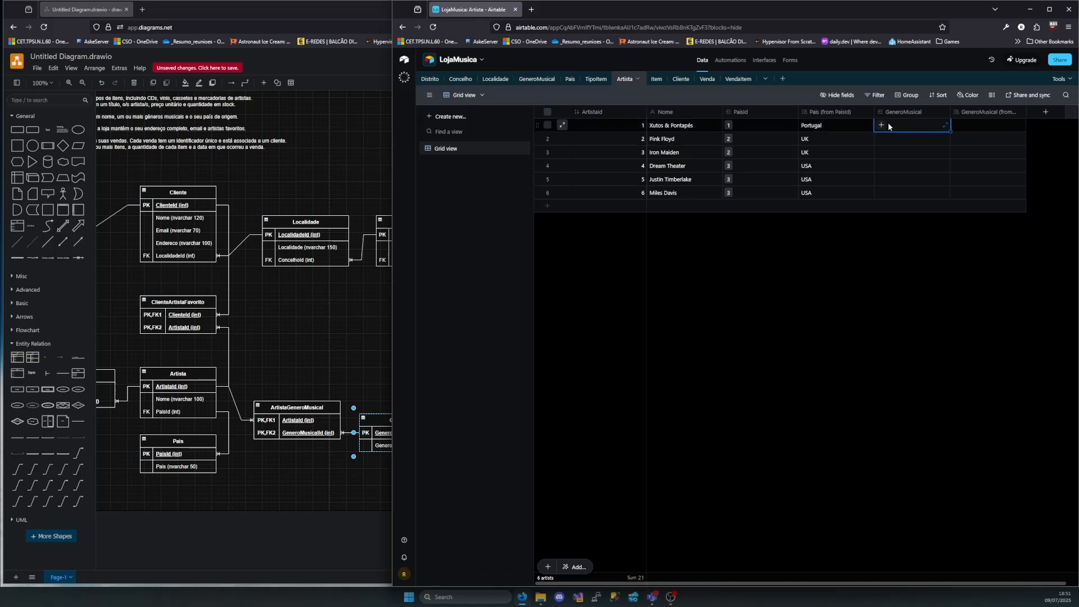
Link the artists Xutos & Pontapés and Pink Floyd to the Rock record in the GeneroMusical field
left_click(881, 126)
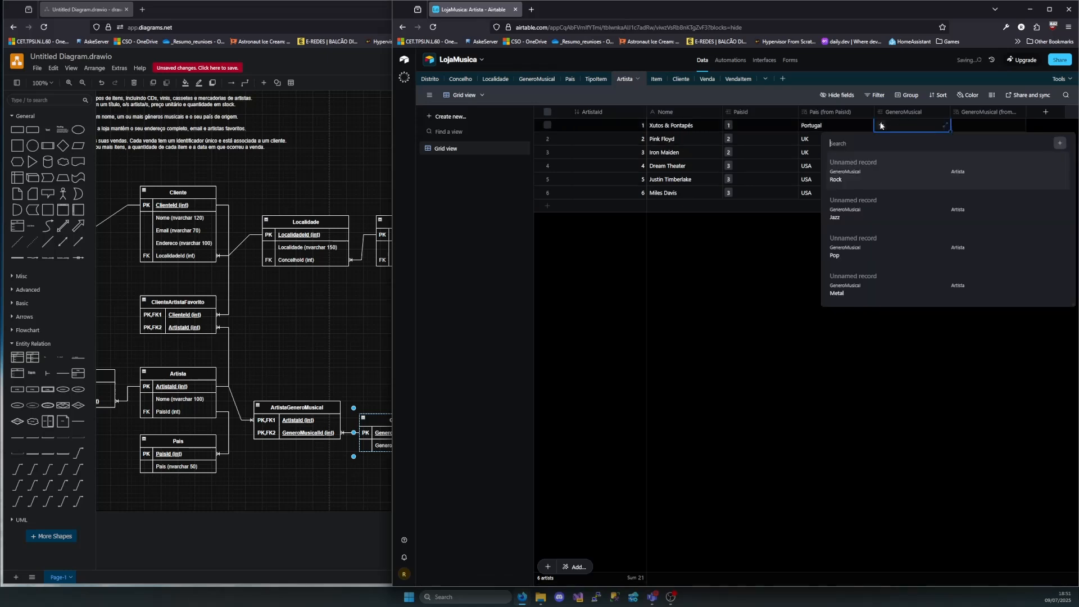
left_click(859, 183)
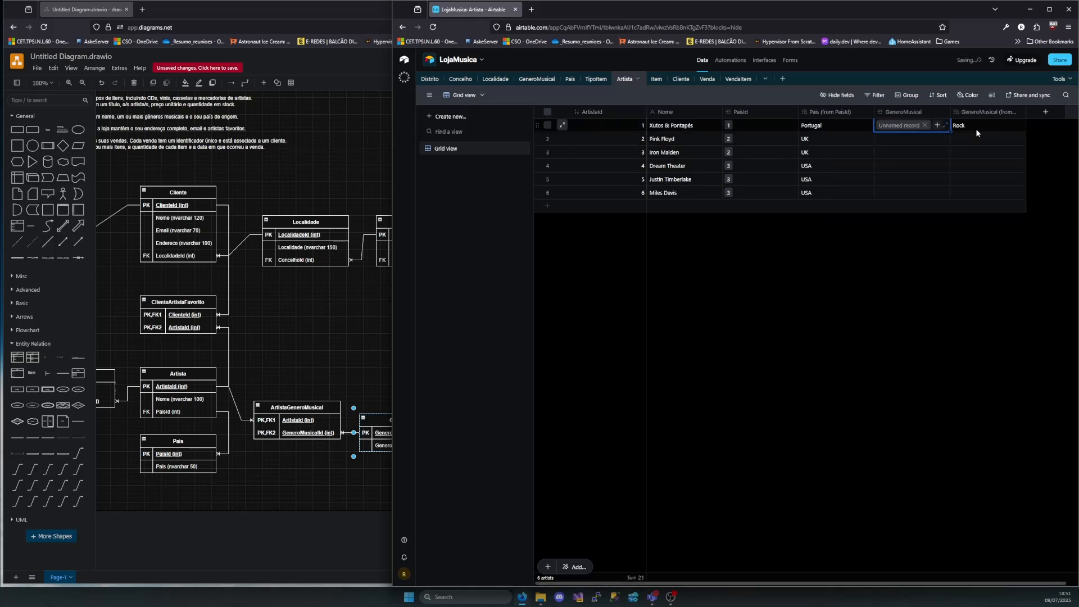
left_click(882, 140)
left_click(882, 140)
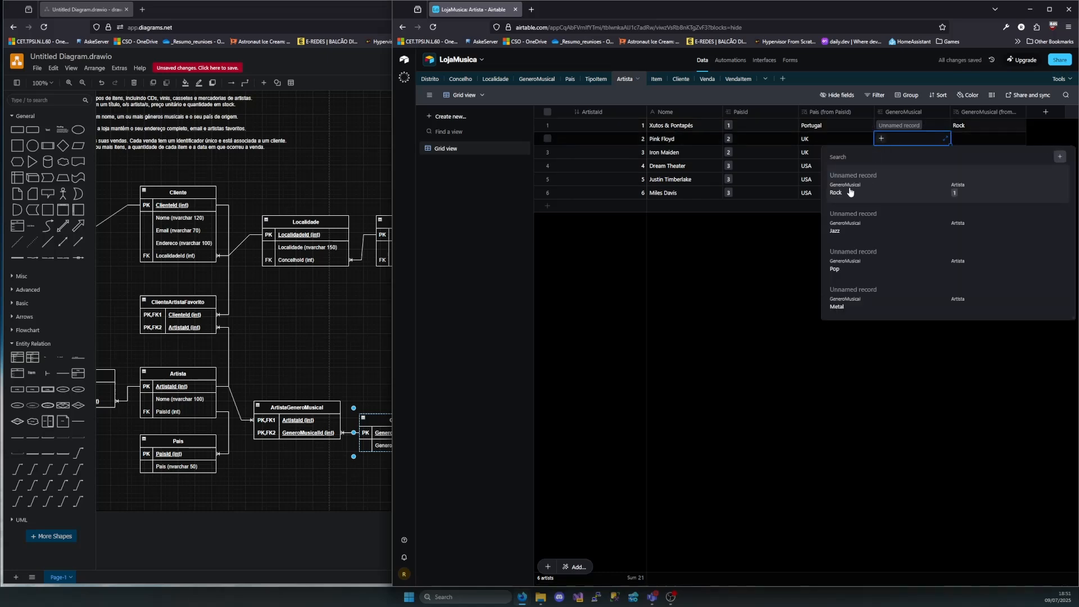
left_click(855, 191)
Link the artists Iron Maiden and Dream Theater to the Metal record in the GeneroMusical field
left_click(892, 164)
left_click(885, 153)
left_click(882, 151)
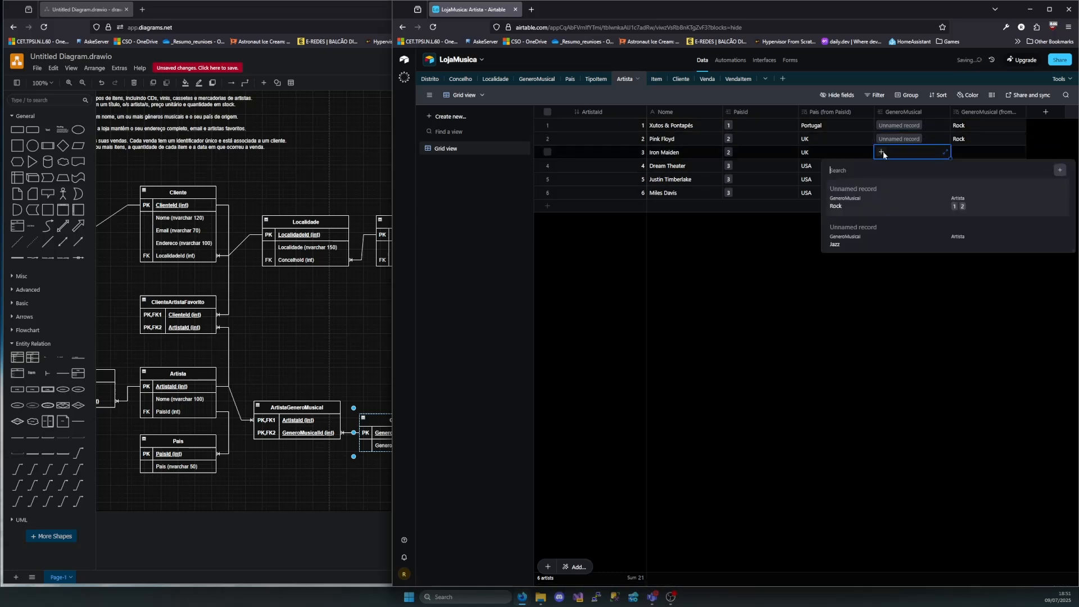
left_click(863, 313)
left_click(900, 166)
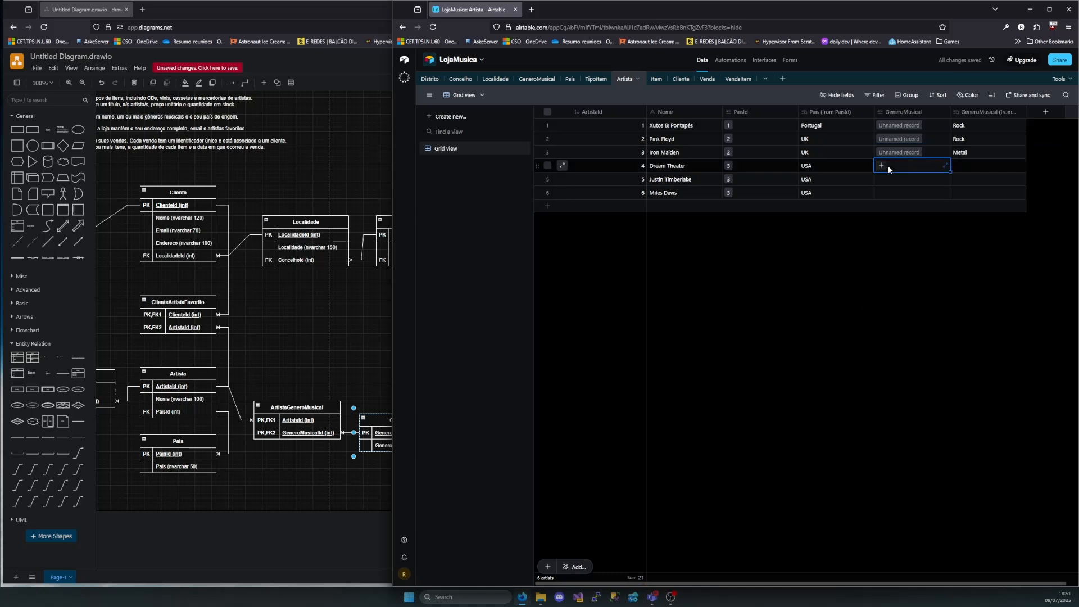
left_click(881, 165)
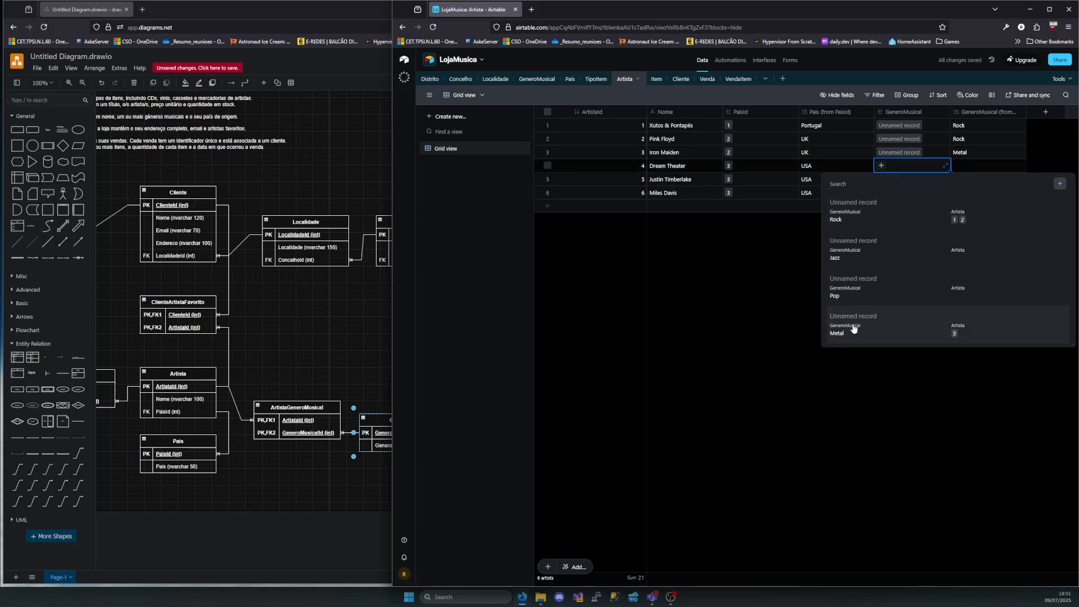
left_click(853, 328)
Link Justin Timberlake to the Pop record and Miles Davis to the Jazz record in the GeneroMusical field
left_click(885, 178)
left_click(881, 179)
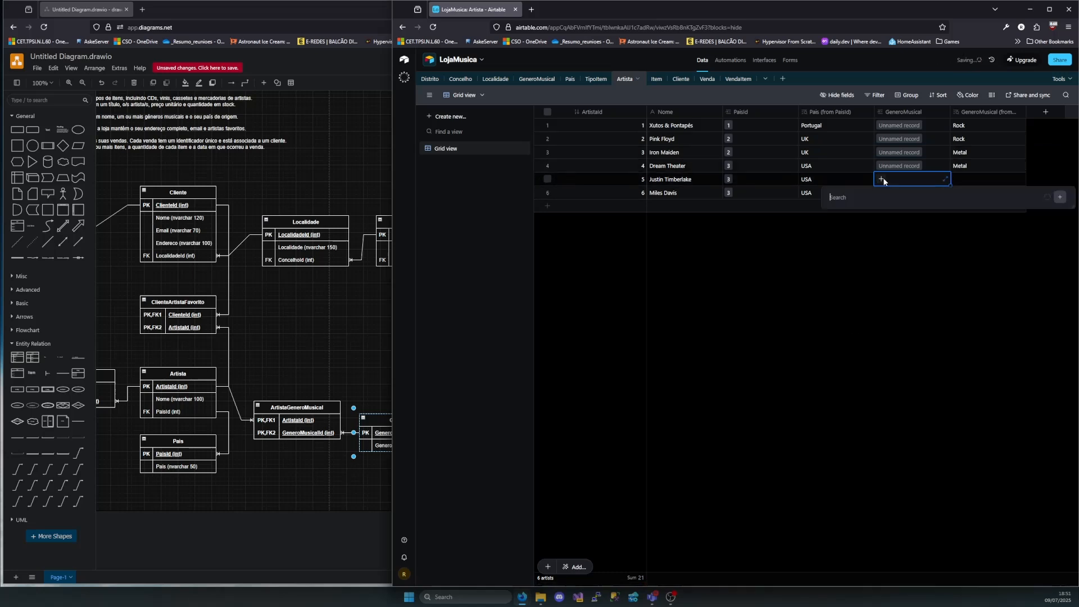
left_click(841, 314)
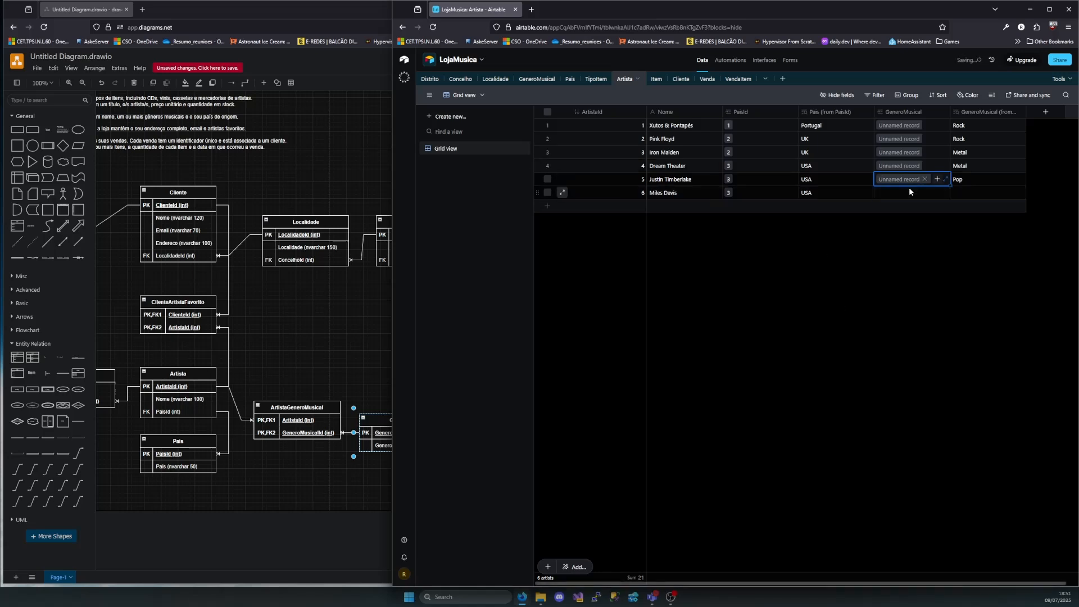
left_click(880, 194)
left_click(882, 192)
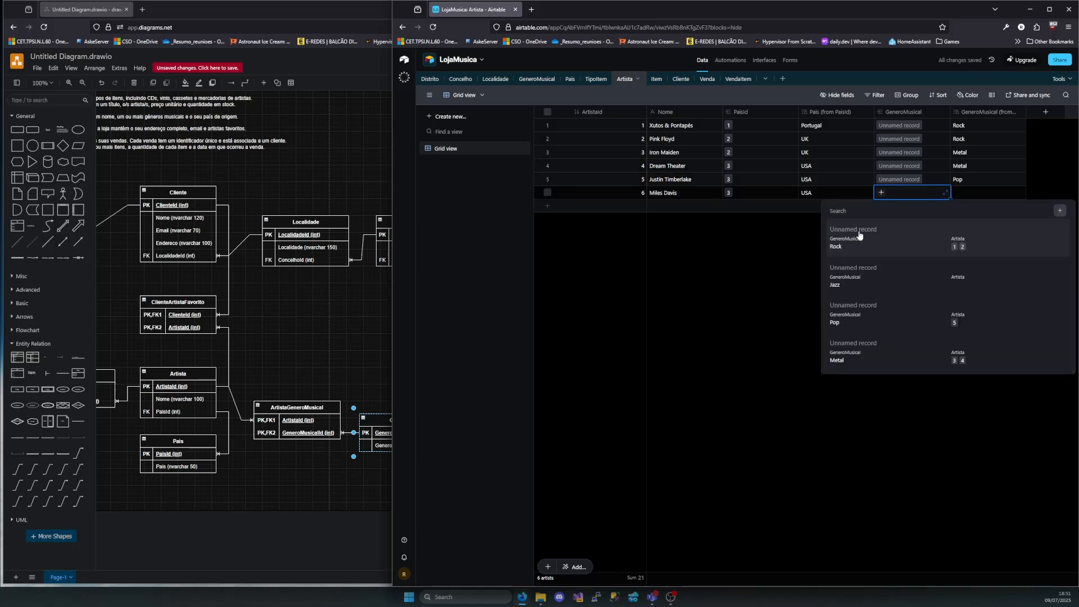
left_click(846, 286)
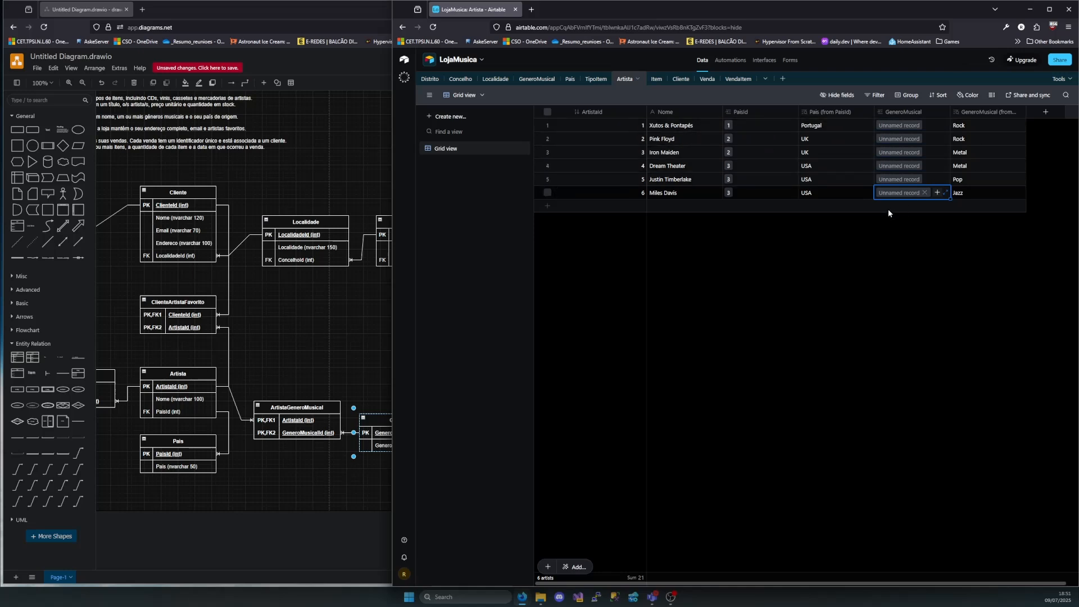
Inspect the genre records linked to Justin Timberlake and Xutos & Pontapés, checking their GeneroMusicalId
left_click(927, 182)
left_click(898, 180)
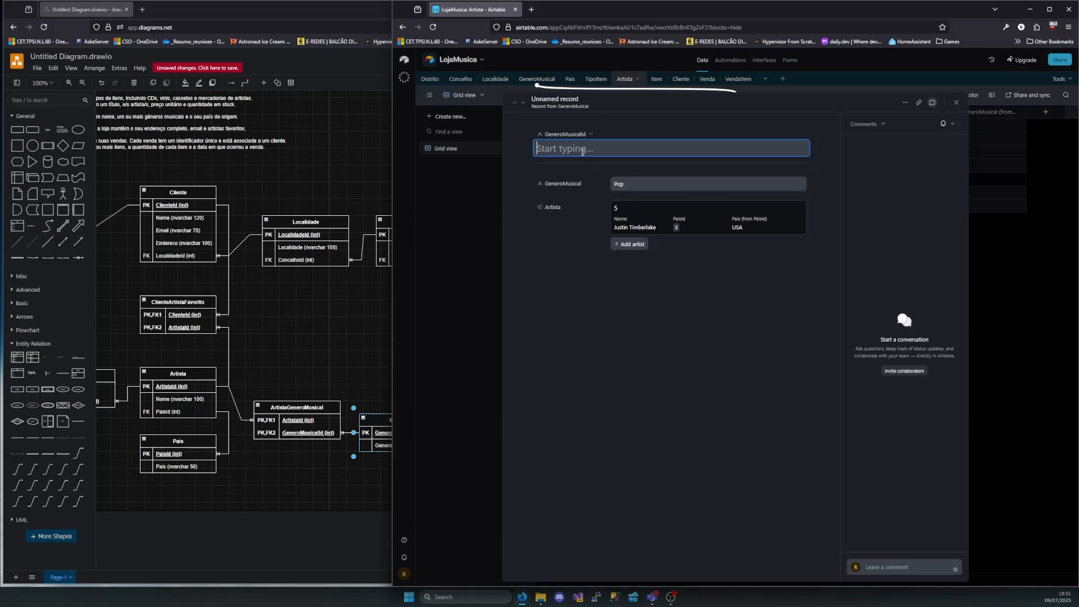
left_click(956, 102)
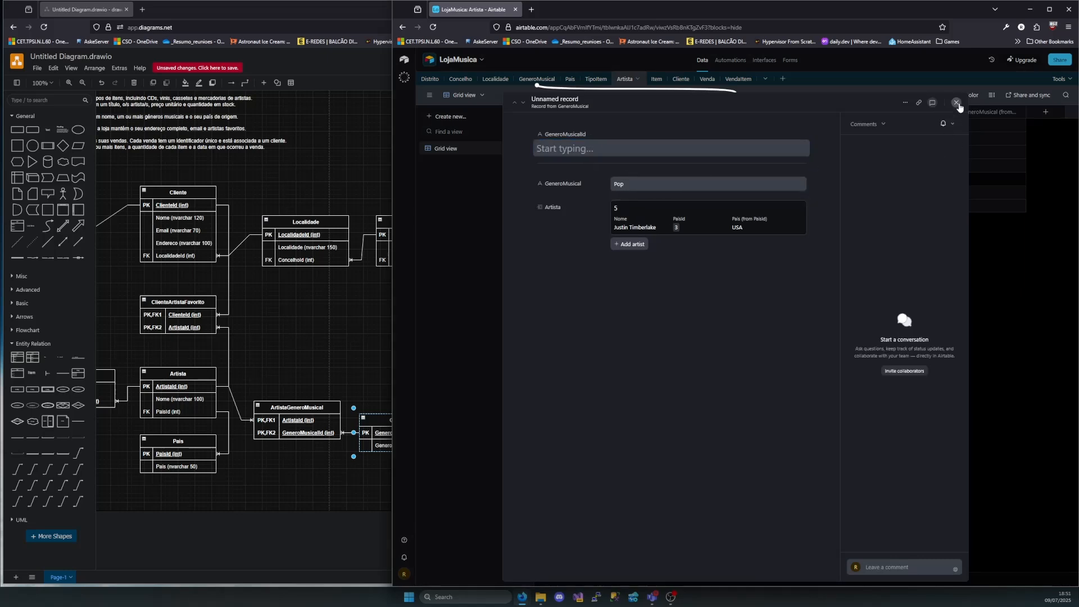
left_click(900, 126)
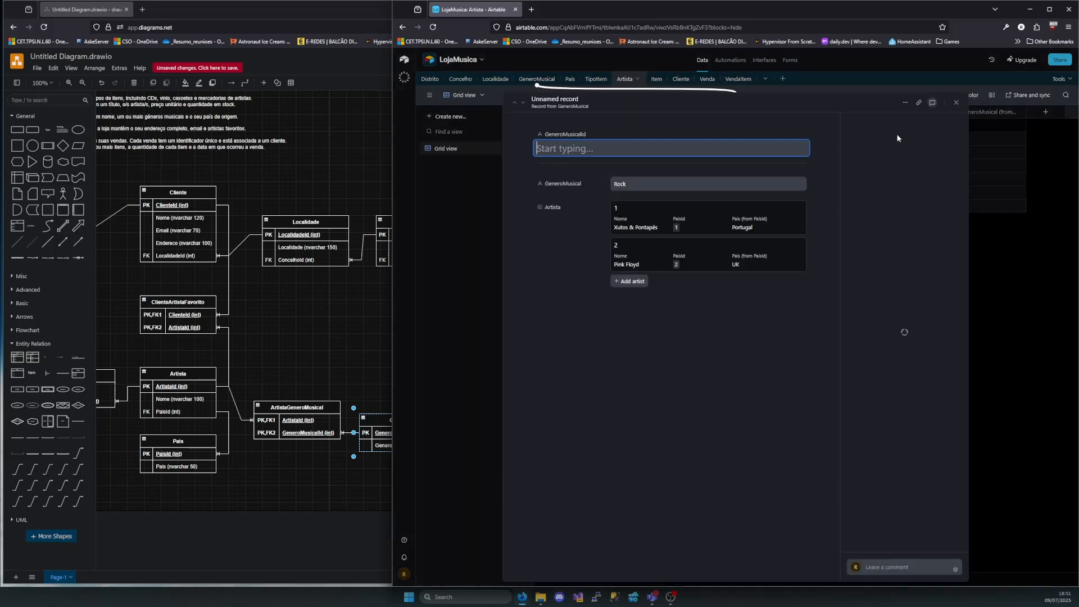
left_click(947, 94)
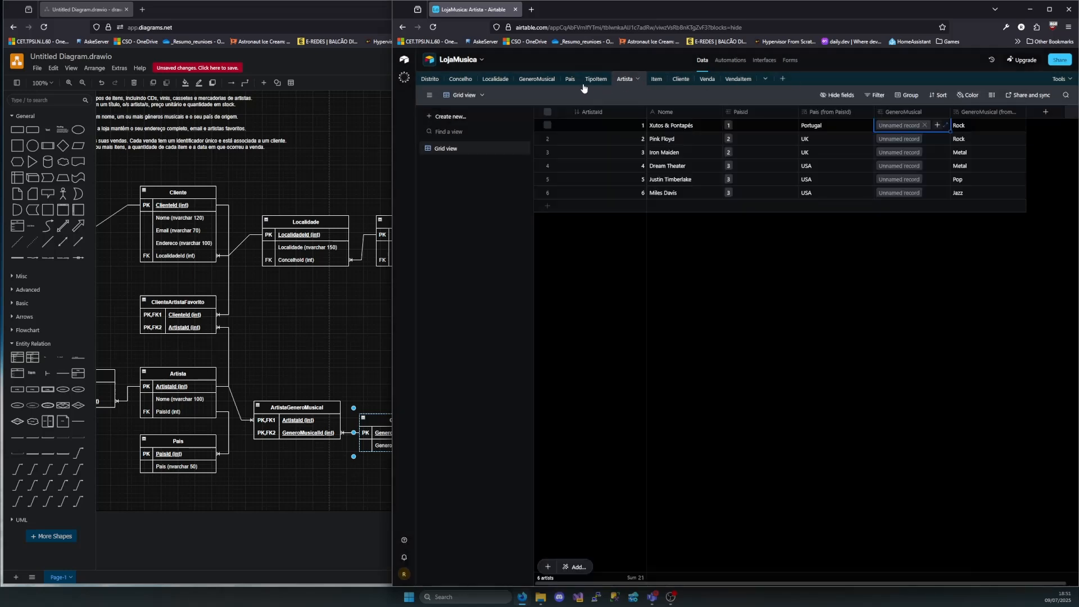
In the GeneroMusical table, fill in GeneroMusicalId as 1 for Rock, 2 for Jazz, 3 for Pop and 4 for Metal
left_click(536, 79)
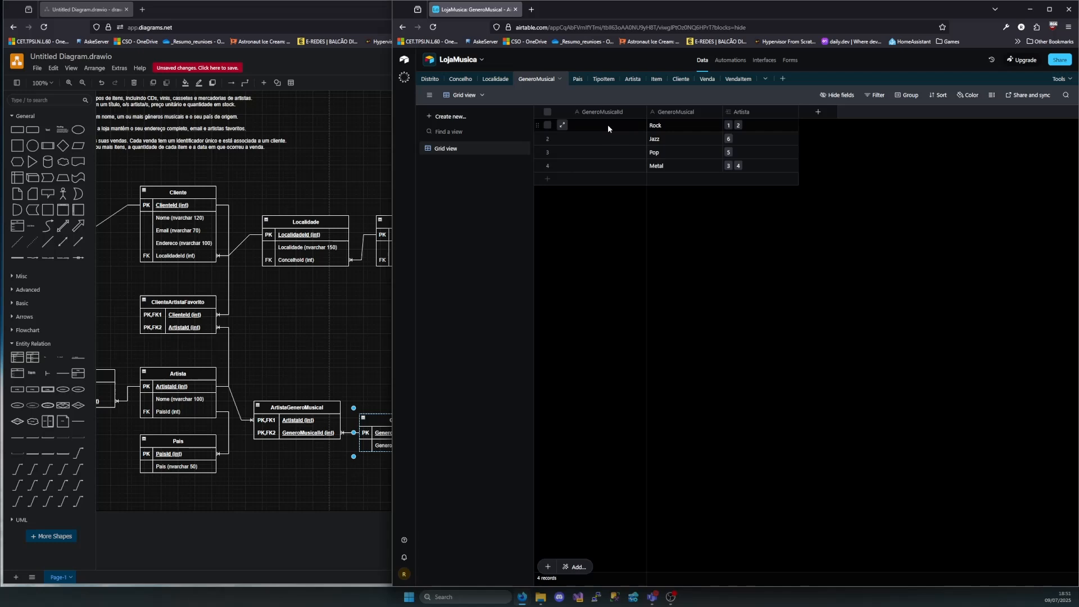
left_click(609, 124)
type("1")
left_click(617, 143)
type("2")
left_click(613, 149)
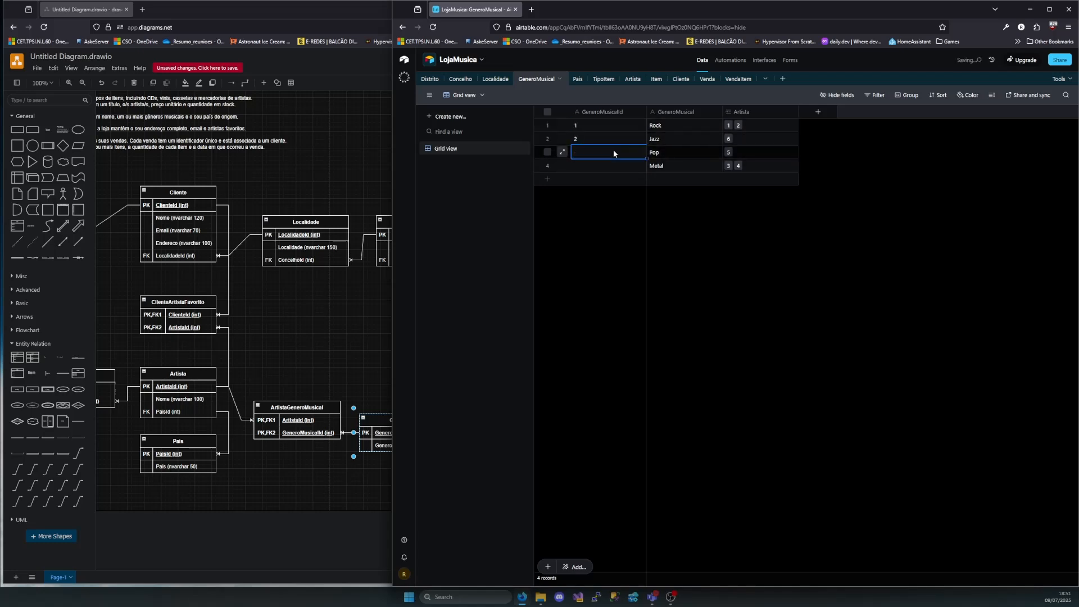
type("3")
left_click(608, 165)
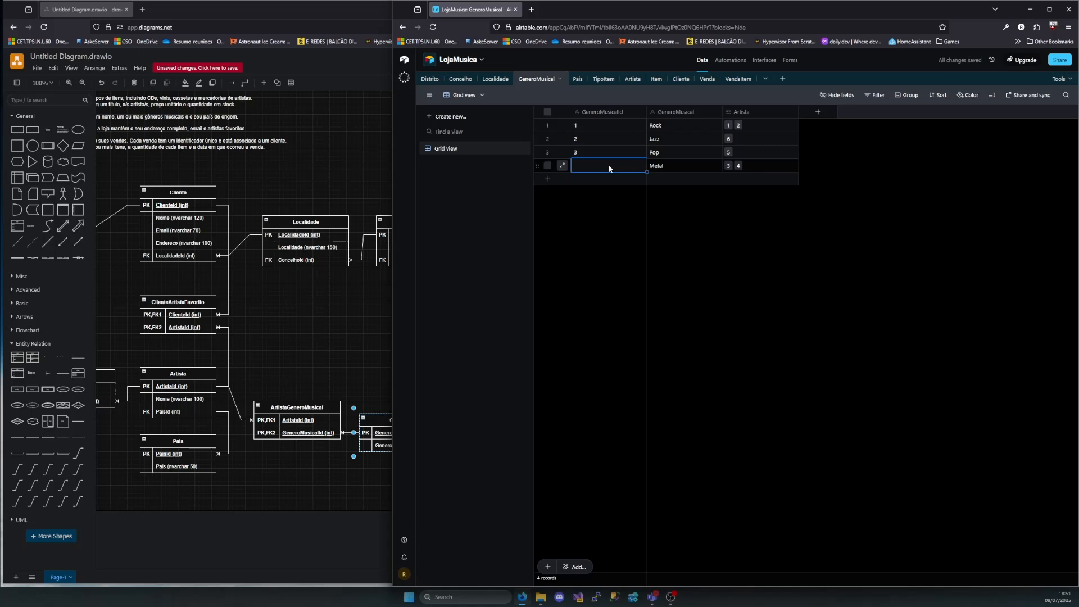
Change the GeneroMusicalId primary field's type to Autonumber and save it
right_click(596, 112)
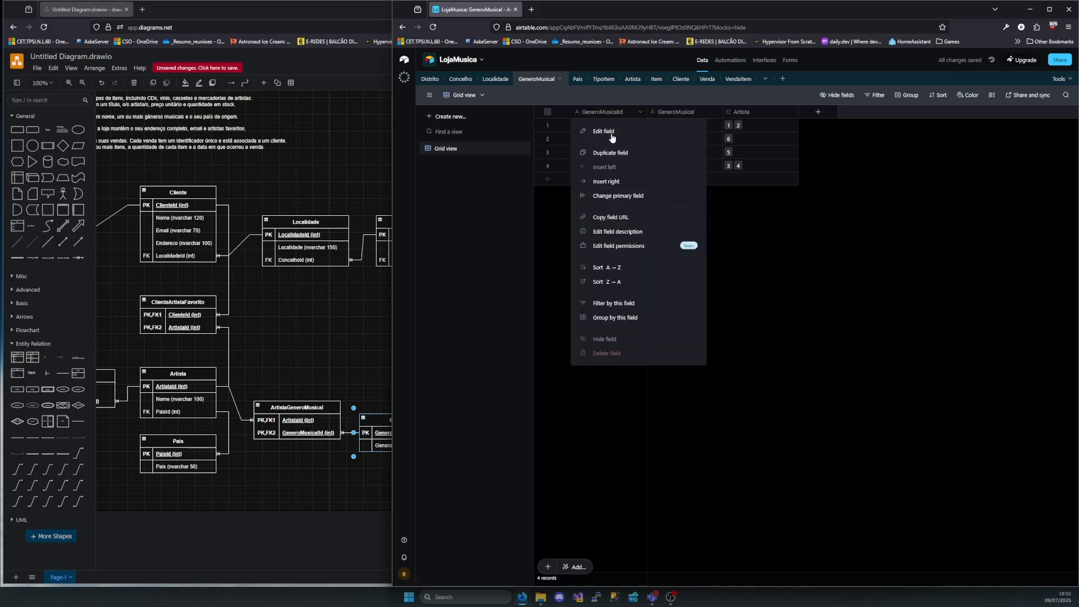
left_click(612, 131)
left_click(648, 174)
scroll(630, 269, "down", 5)
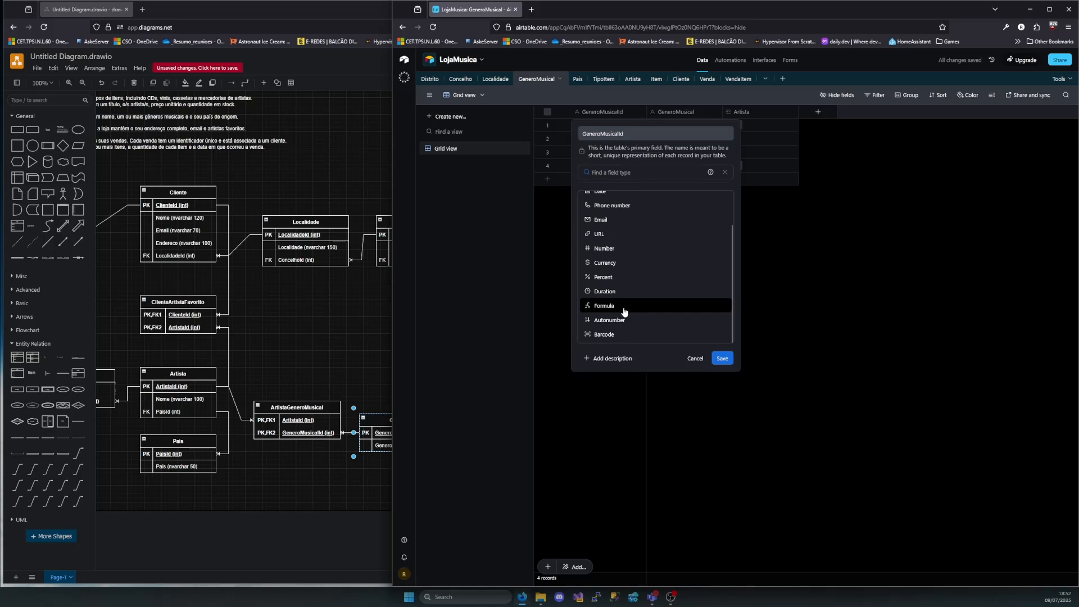
left_click(622, 310)
left_click(722, 221)
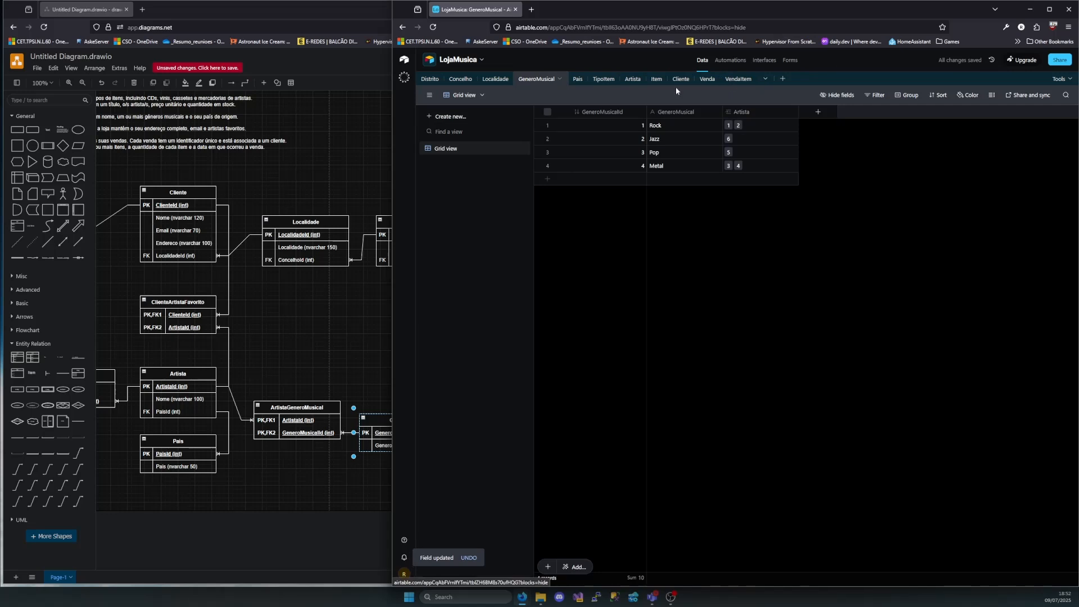
Back in the Artista table, link Xutos & Pontapés to Metal as a second musical genre
left_click(632, 78)
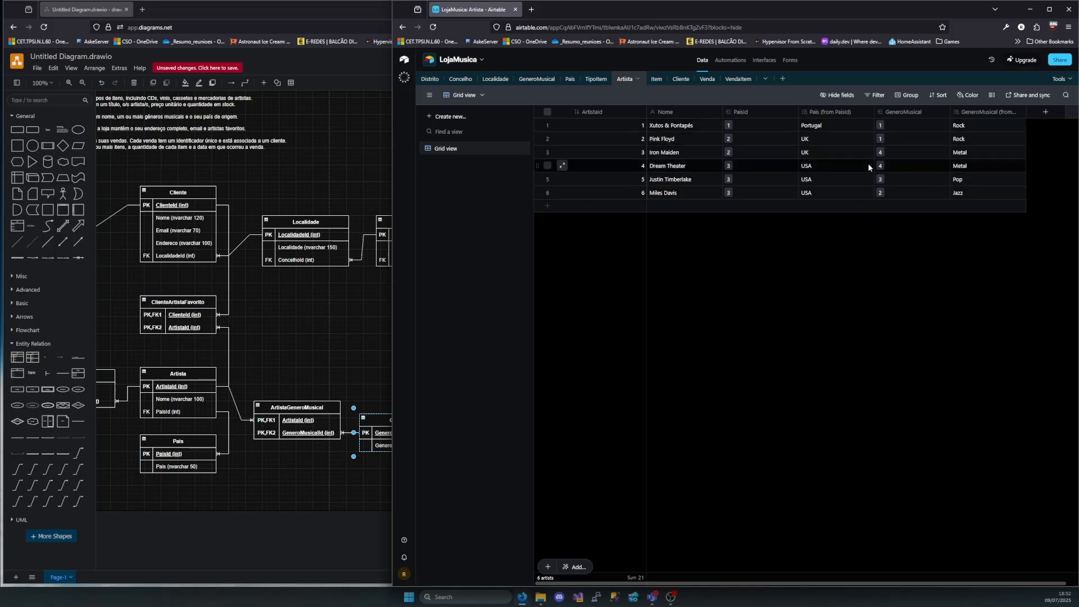
left_click(889, 125)
left_click(897, 126)
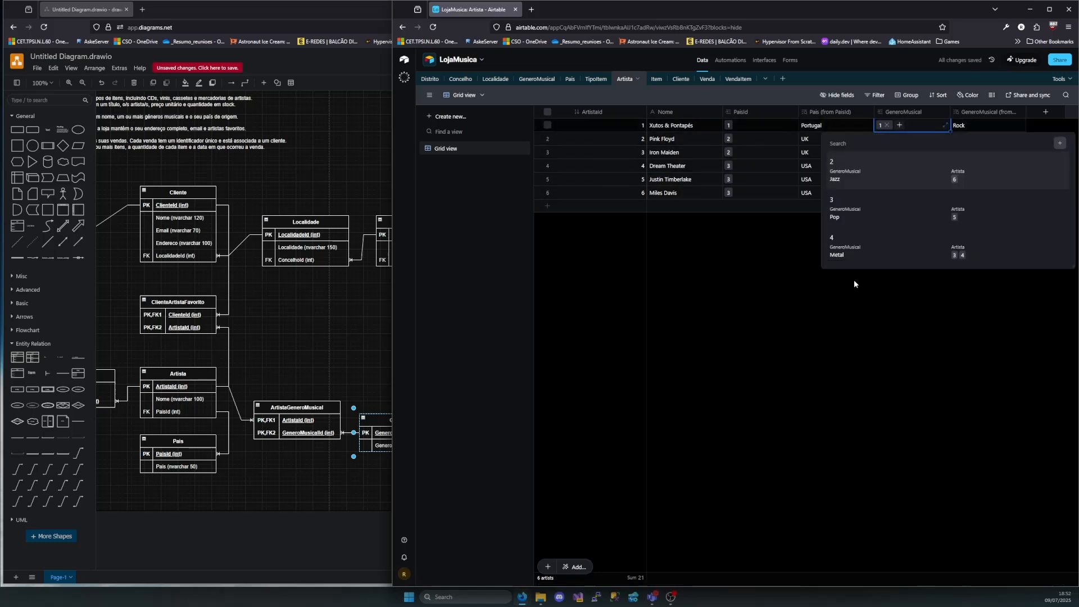
left_click(852, 253)
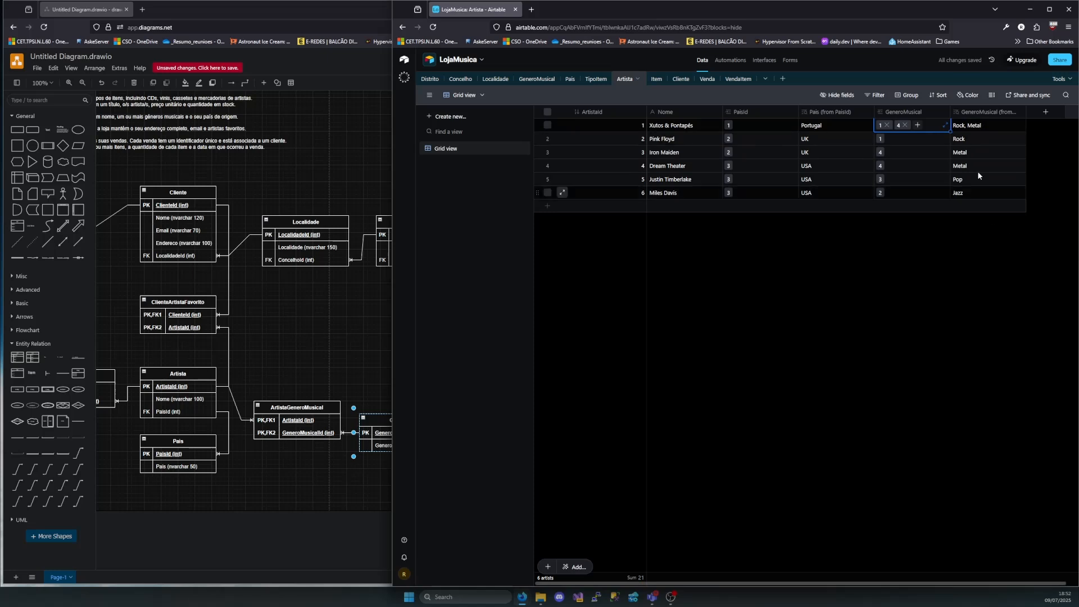
left_click(990, 123)
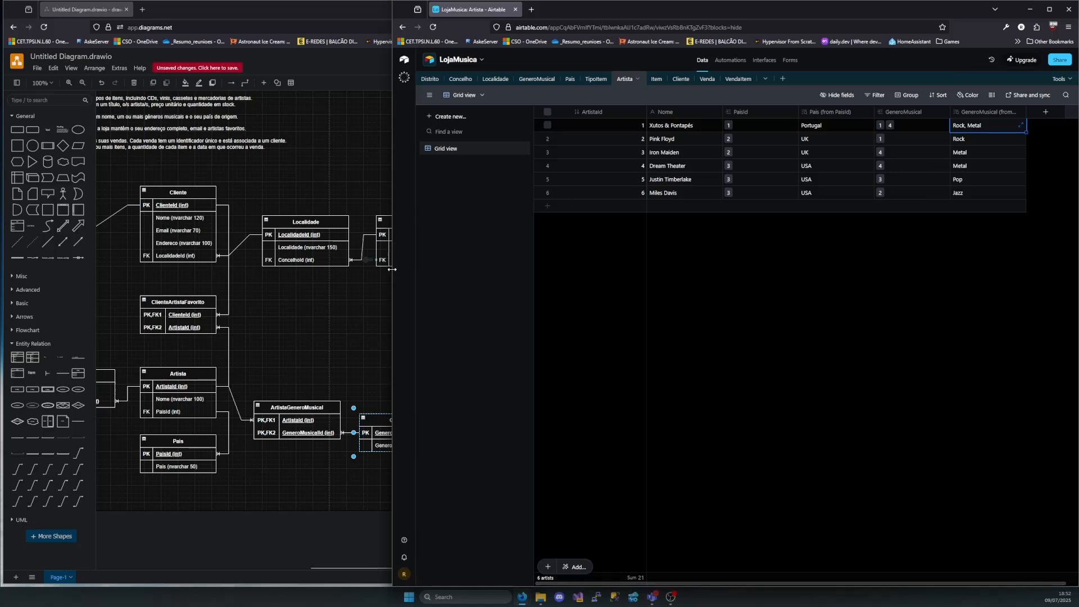
Arrange the LojaMusica window beside the diagram and examine the ArtistaGeneroMusical and ClienteArtistaFavorito junction tables and how Cliente relates to Artista
left_click_drag(392, 269, 536, 270)
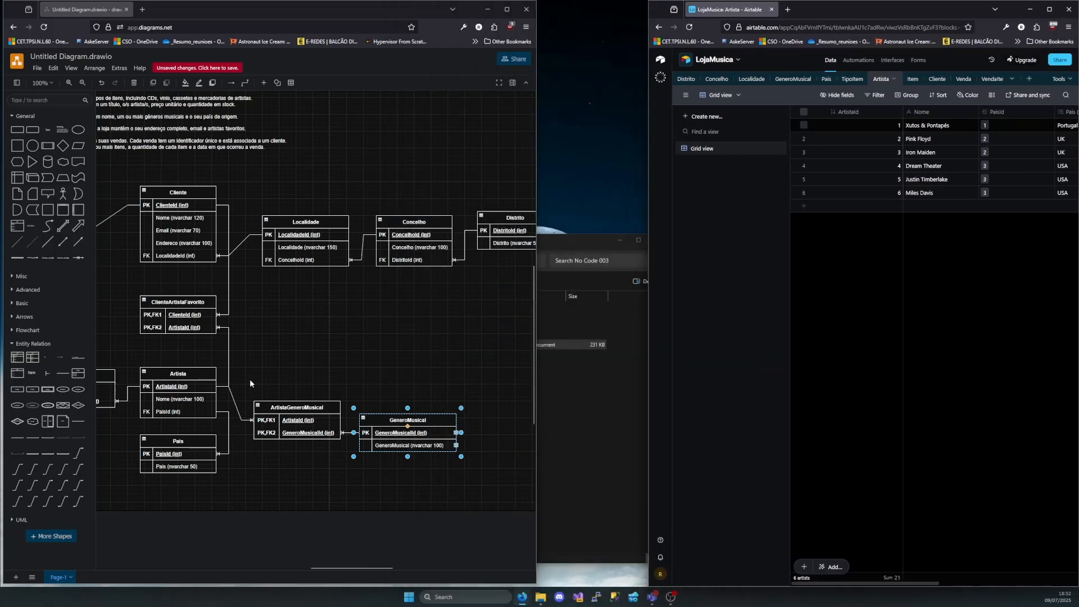
left_click_drag(250, 387, 350, 461)
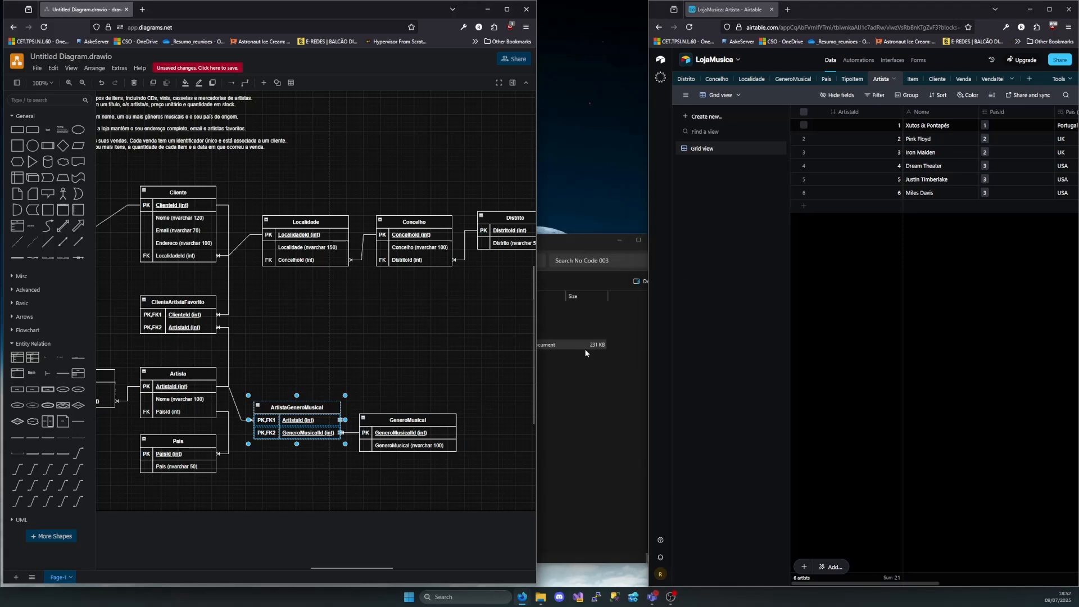
left_click_drag(645, 295, 533, 298)
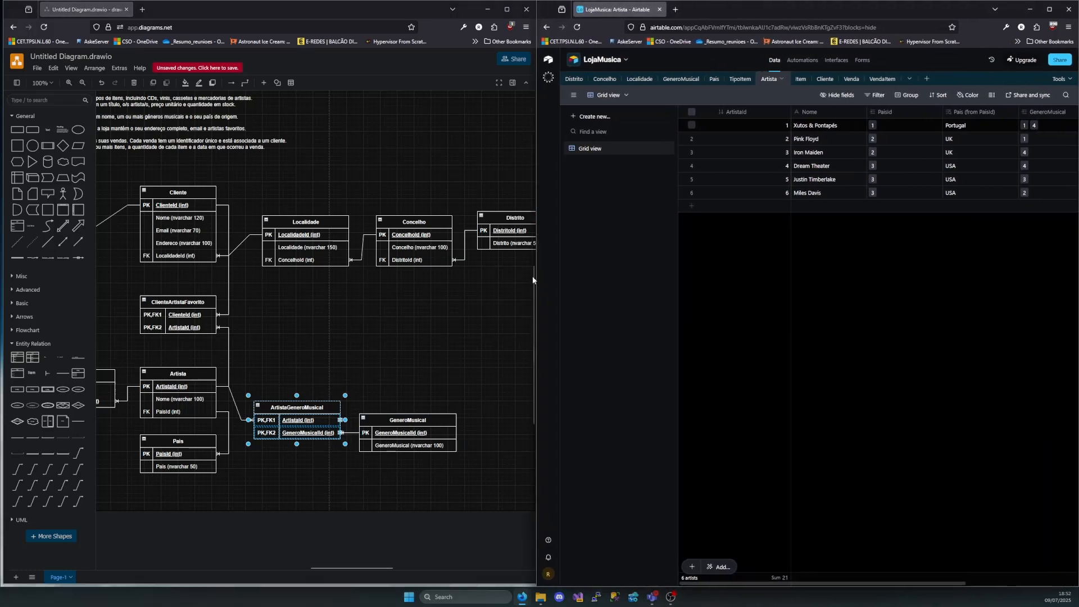
scroll(362, 313, "left", 5)
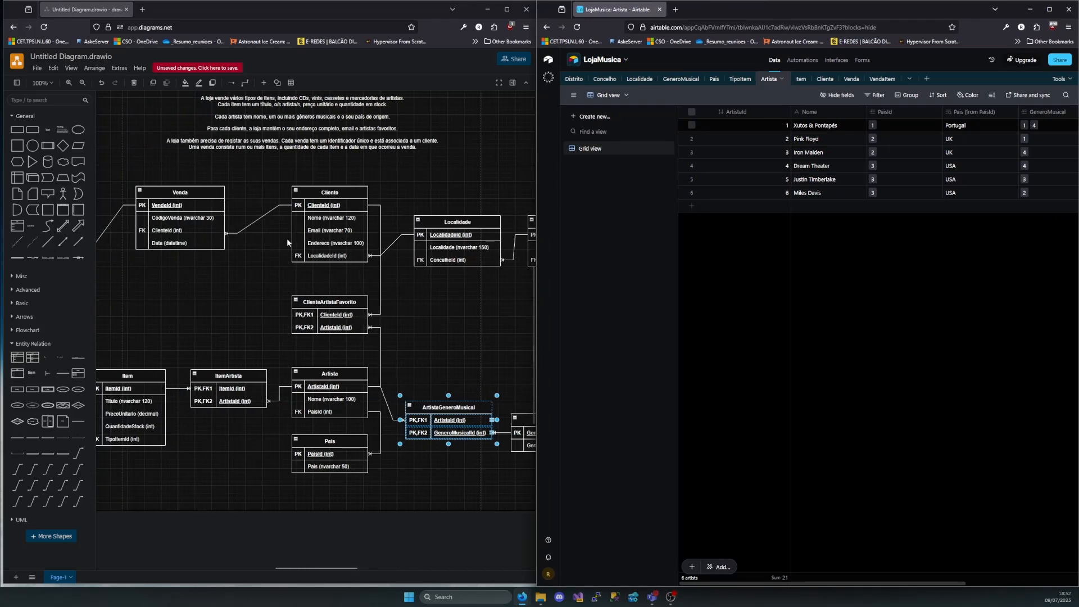
left_click(328, 195)
left_click(324, 298)
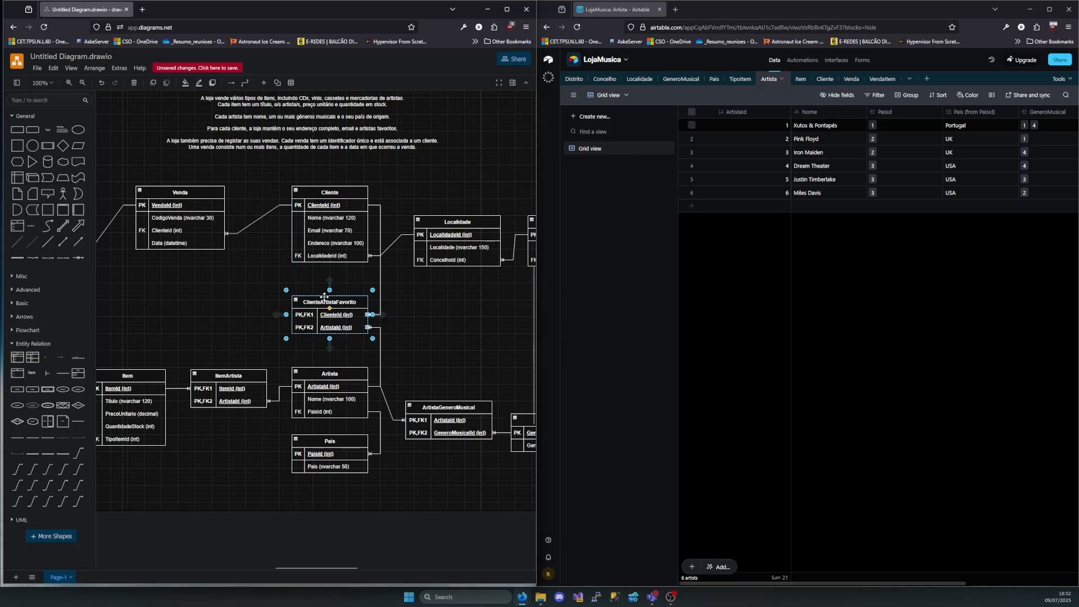
left_click(340, 215)
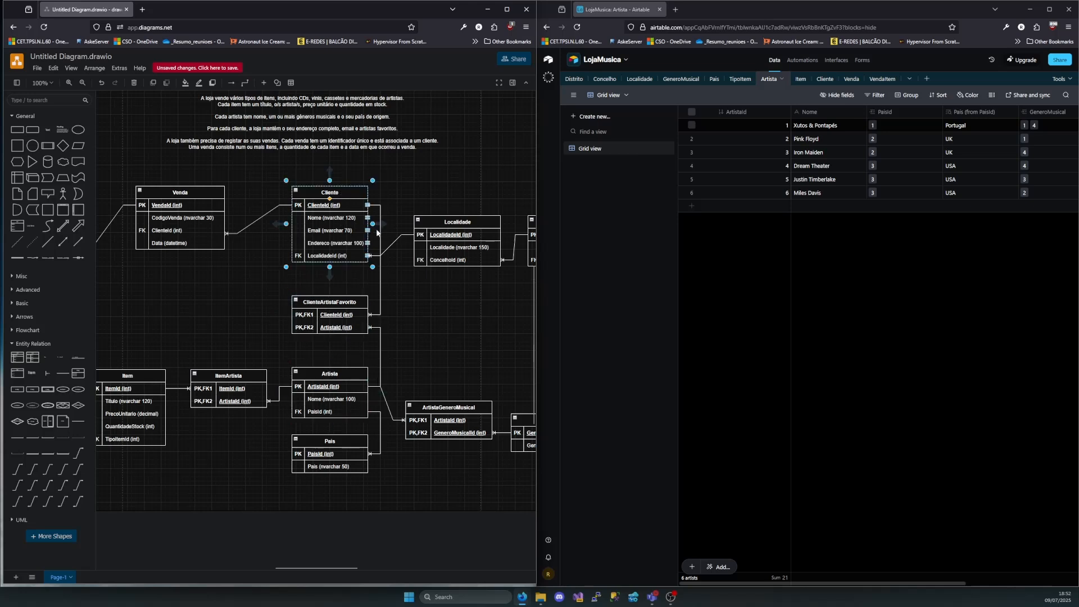
Add an Artista field to the Cliente table that links to multiple records of the Artista table
left_click(824, 79)
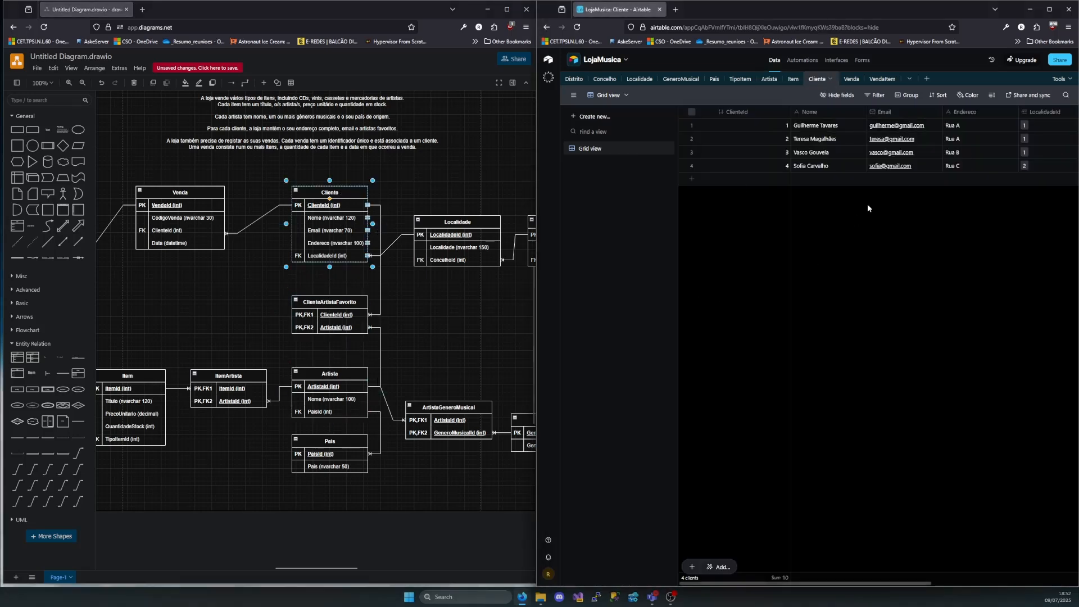
left_click(1034, 111)
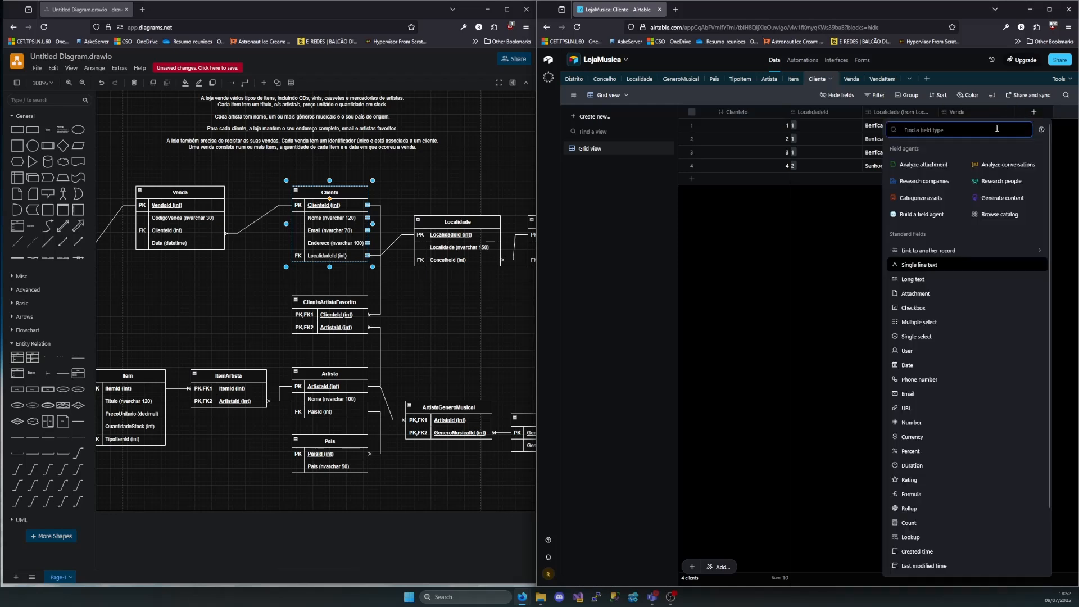
left_click(929, 251)
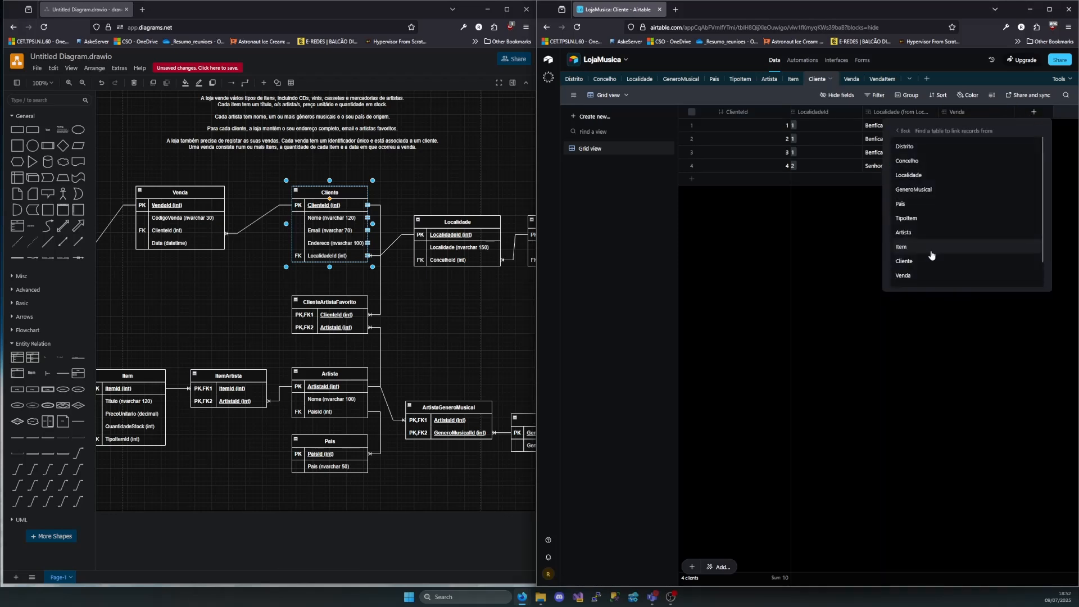
left_click(930, 233)
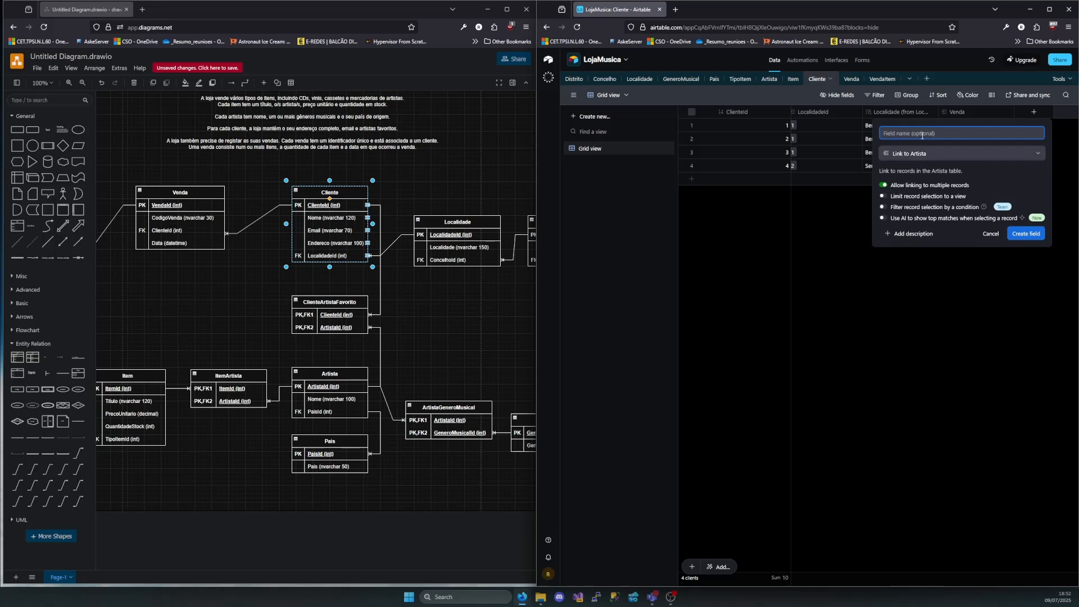
type("Artista")
left_click(1023, 234)
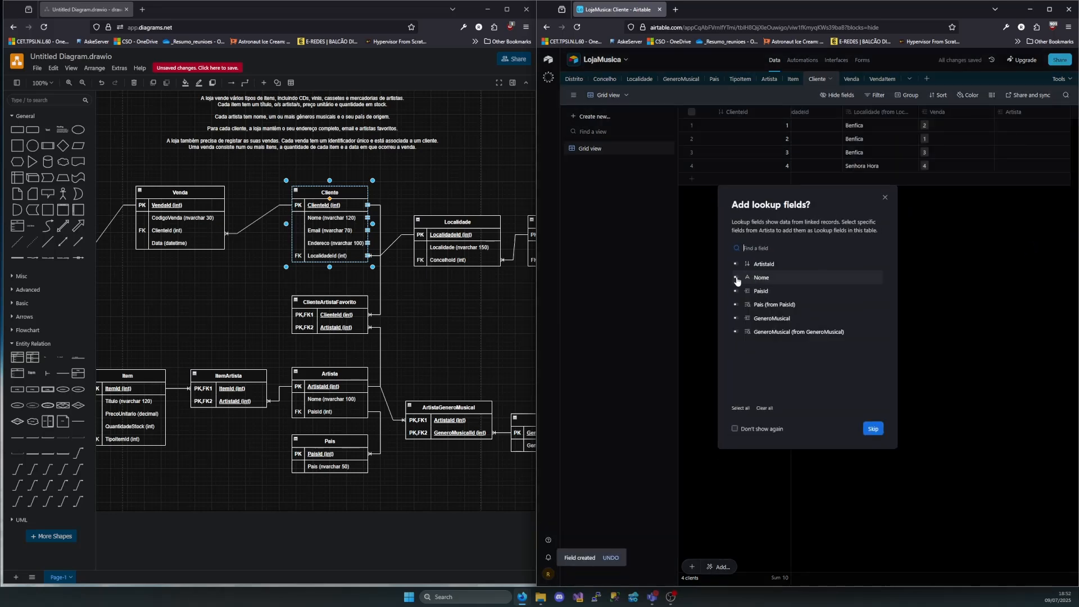
Add the Nome and GeneroMusical fields from Artista as lookup fields in the Cliente table
left_click(735, 278)
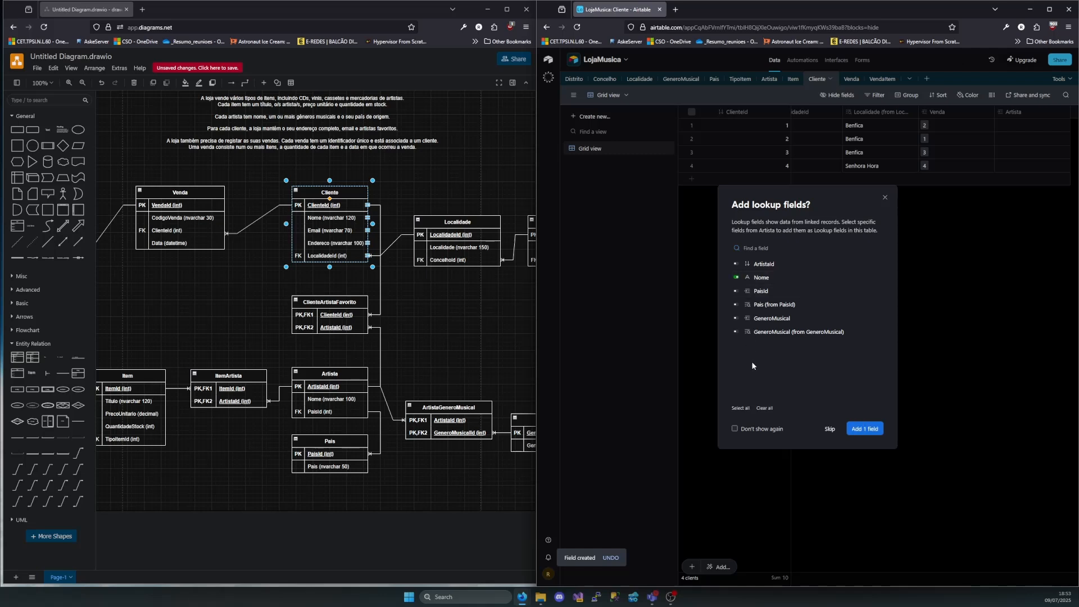
left_click(737, 319)
left_click(874, 430)
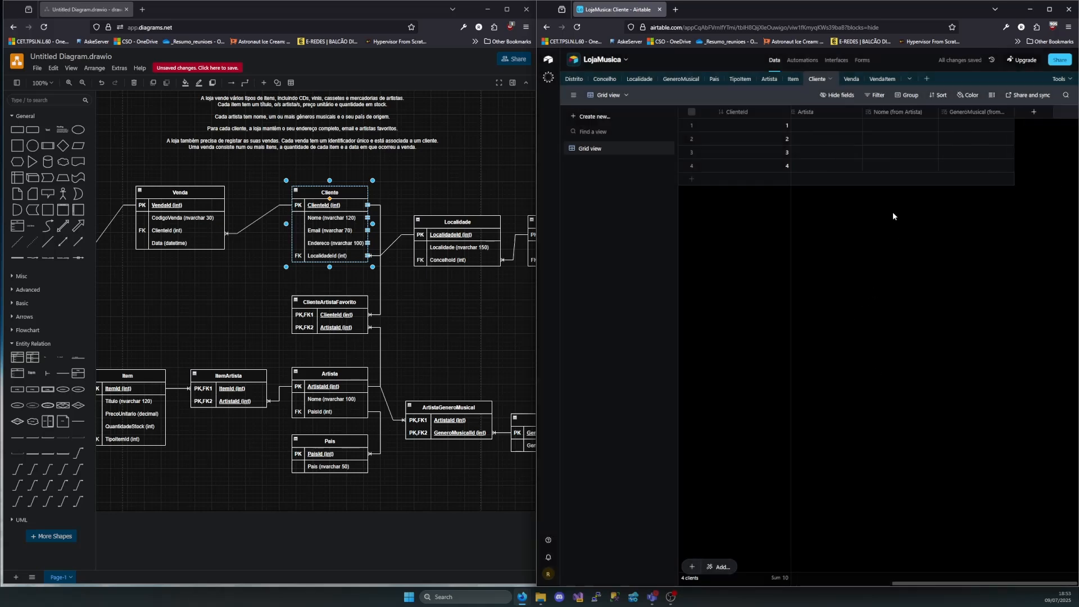
Link client 1 to Iron Maiden and Pink Floyd in the Artista field
left_click(834, 124)
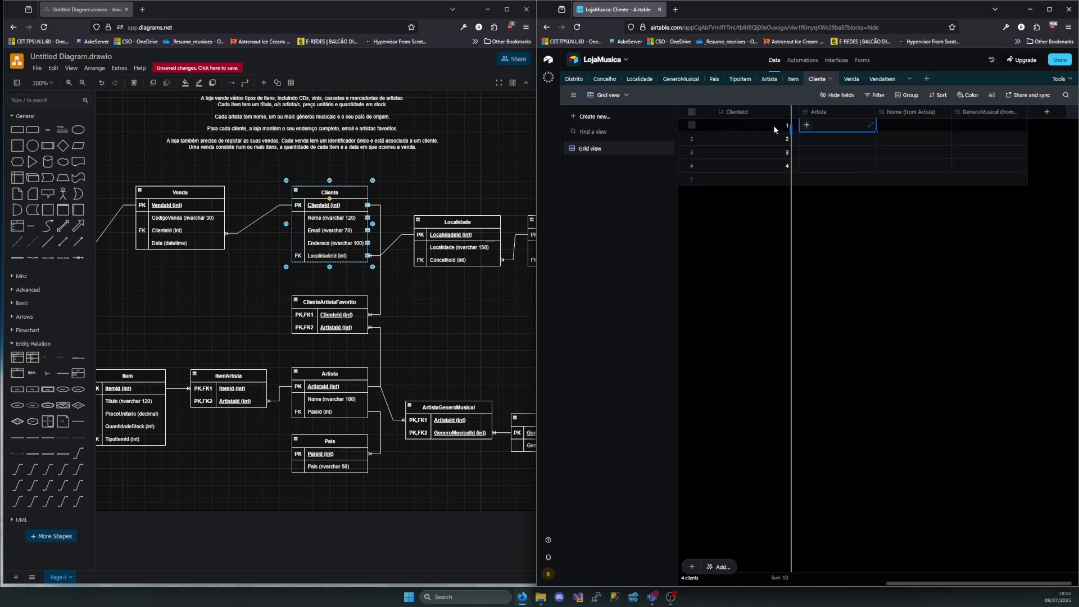
left_click(808, 125)
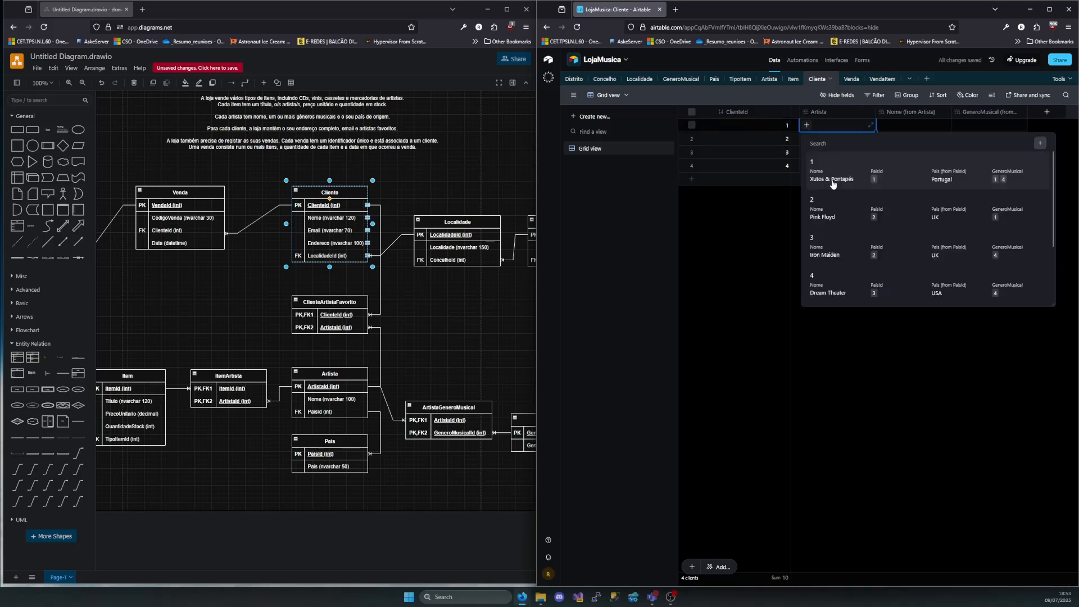
left_click(875, 380)
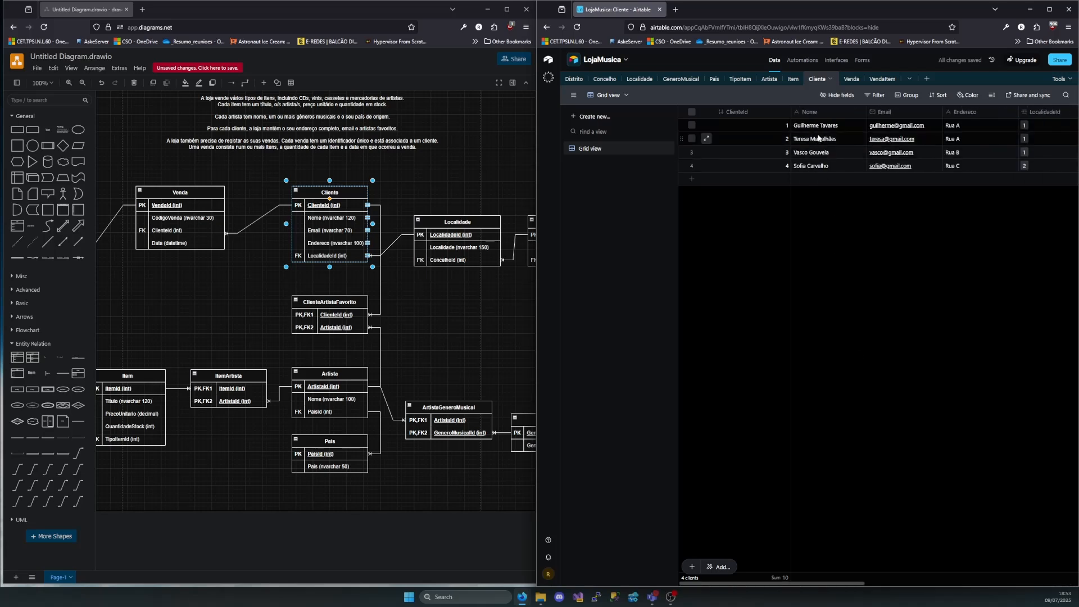
scroll(899, 132, "right", 3)
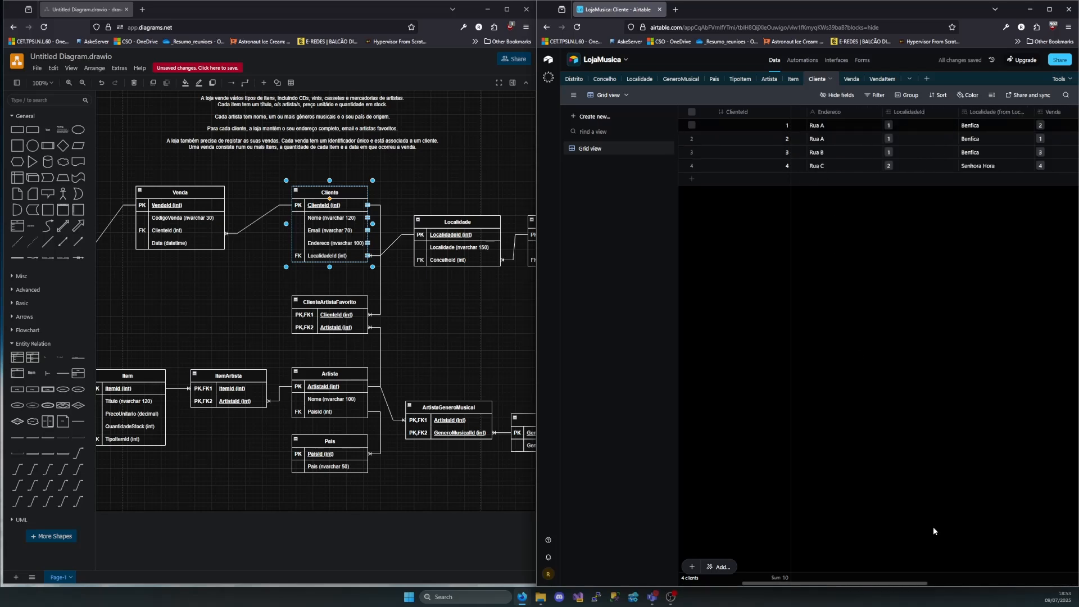
scroll(982, 486, "right", 3)
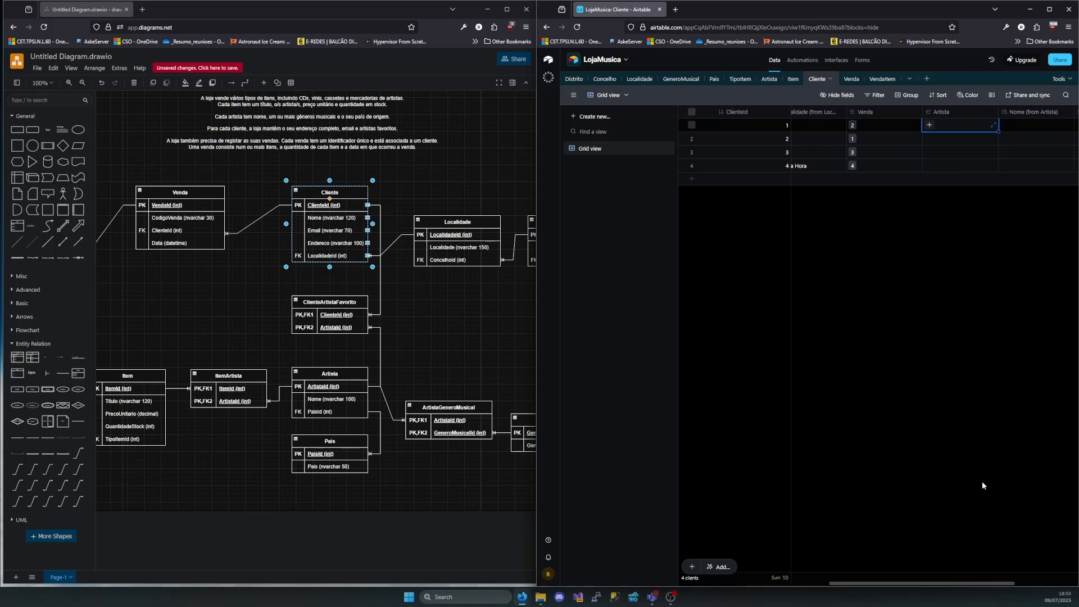
left_click(929, 125)
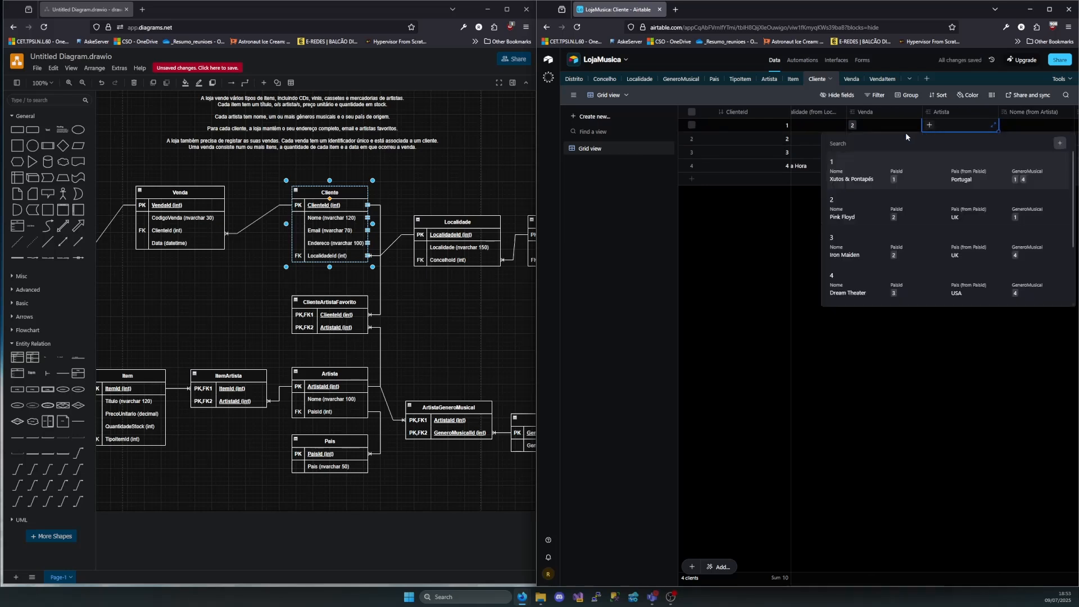
left_click(850, 249)
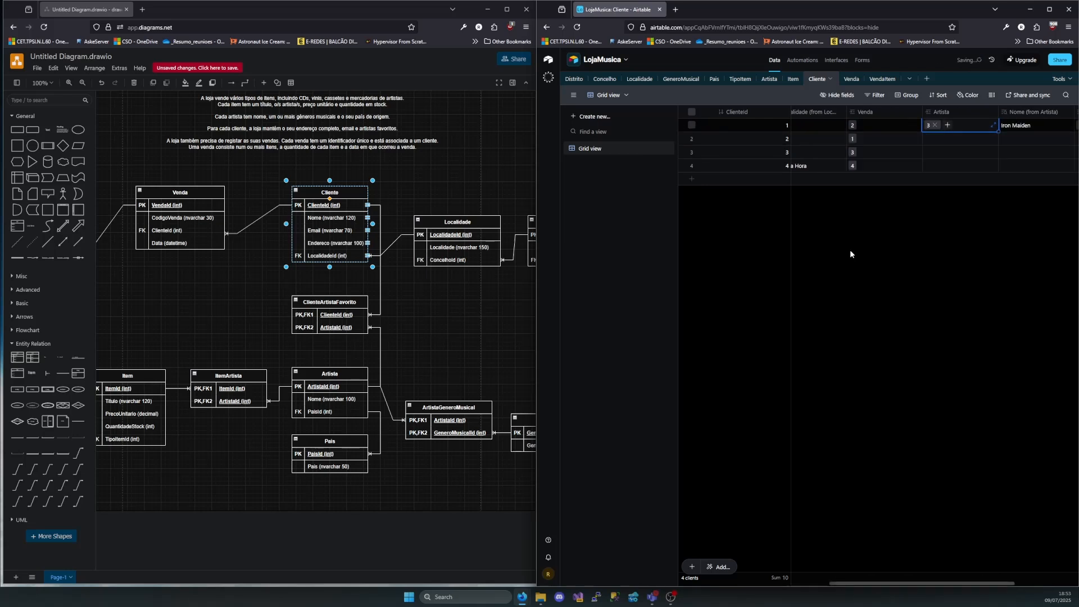
left_click(948, 125)
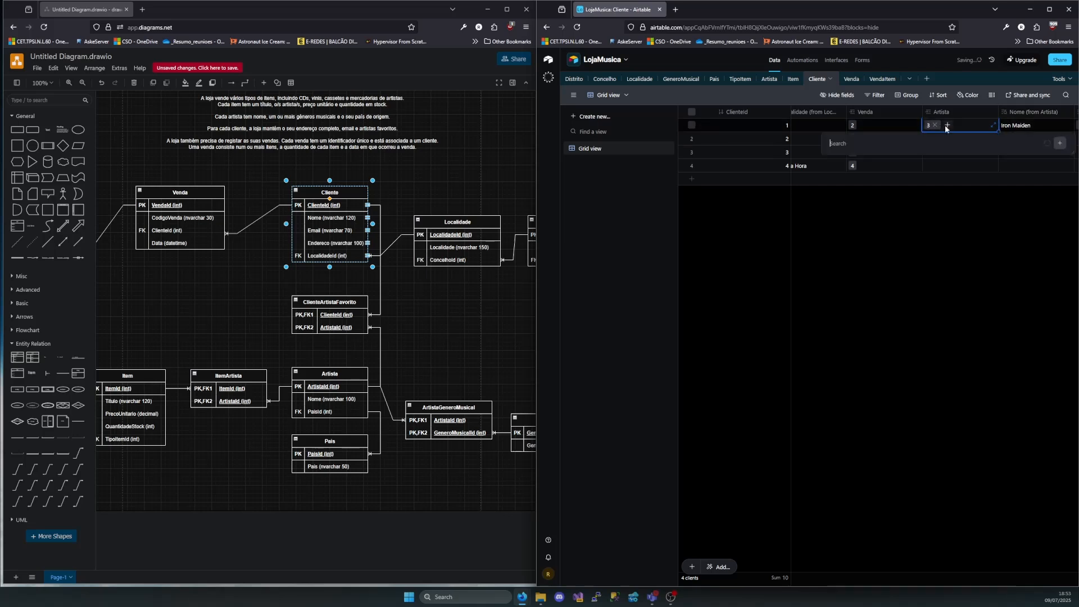
left_click(952, 138)
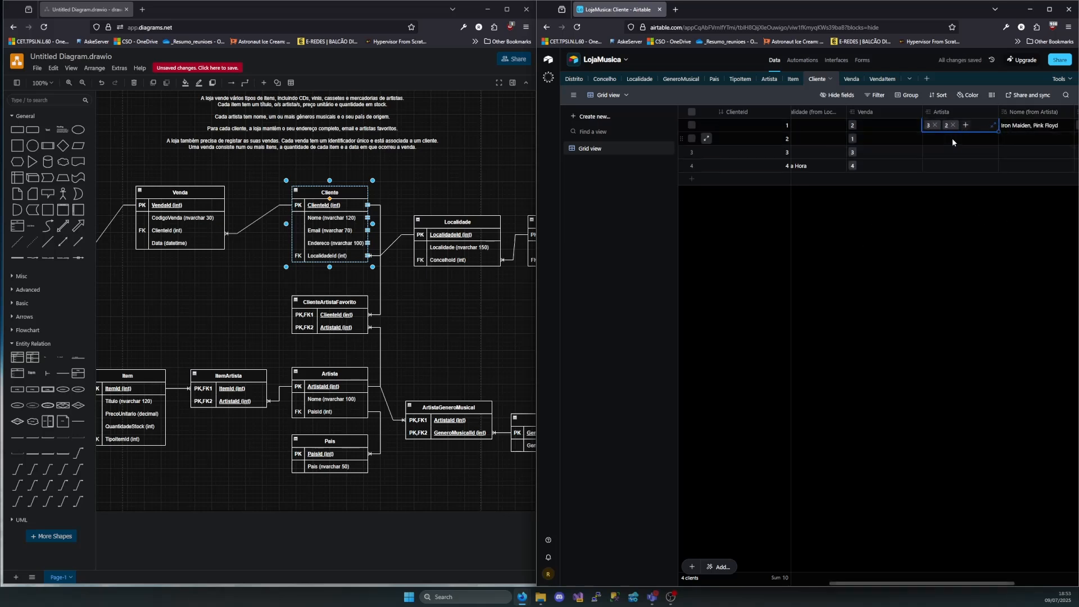
Link client 2 to Dream Theater and client 3 to Xutos & Pontapés in the Artista field
left_click(930, 139)
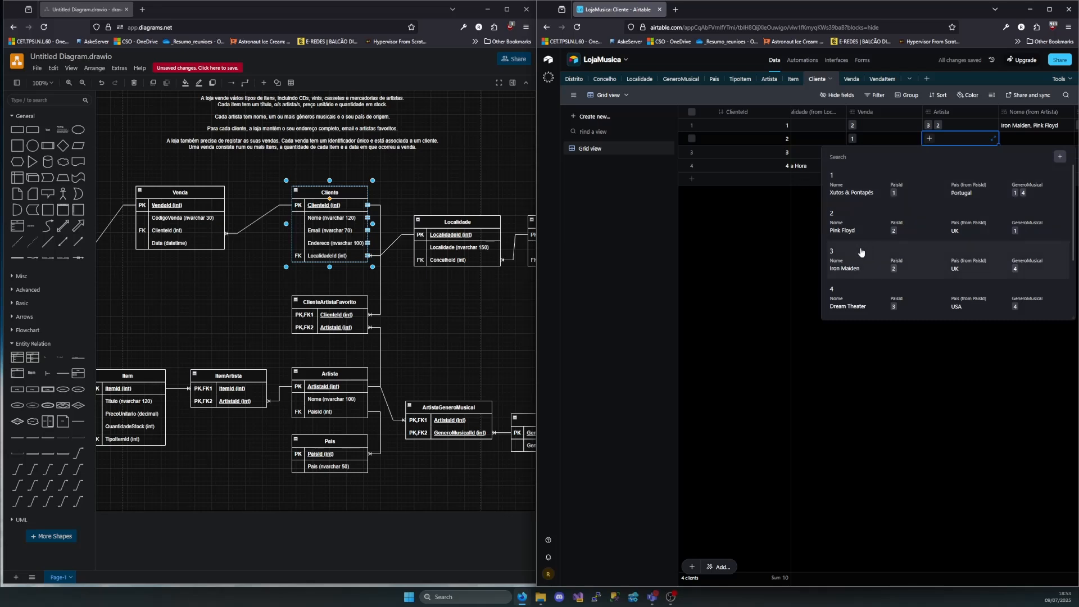
left_click(855, 305)
left_click(950, 153)
left_click(930, 152)
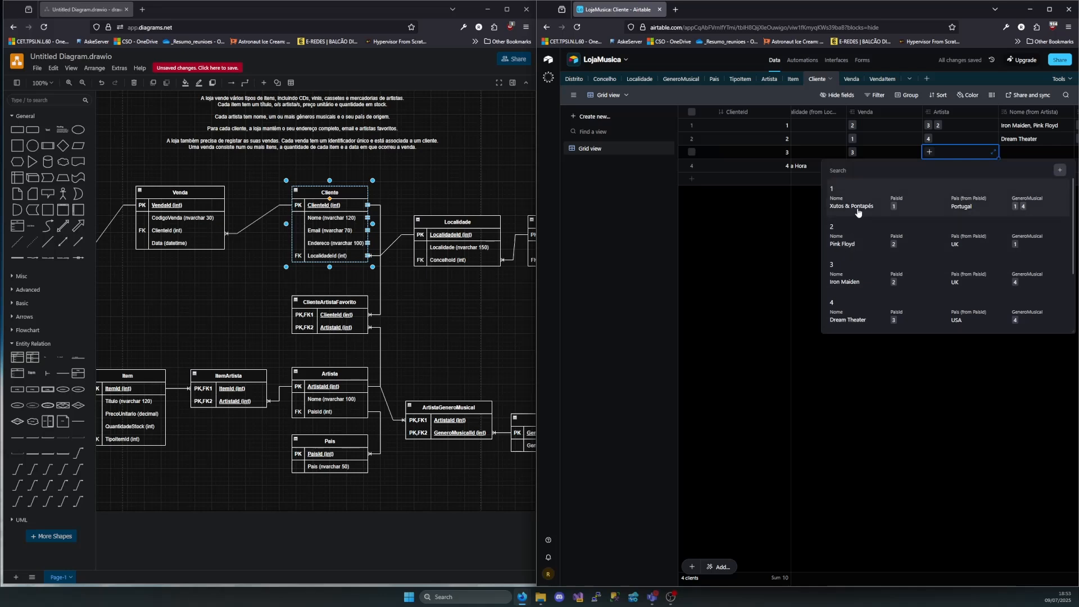
left_click(852, 204)
Link client 4 to Xutos & Pontapés, Iron Maiden, Justin Timberlake and artist 6 in the Artista field
left_click(949, 166)
left_click(930, 166)
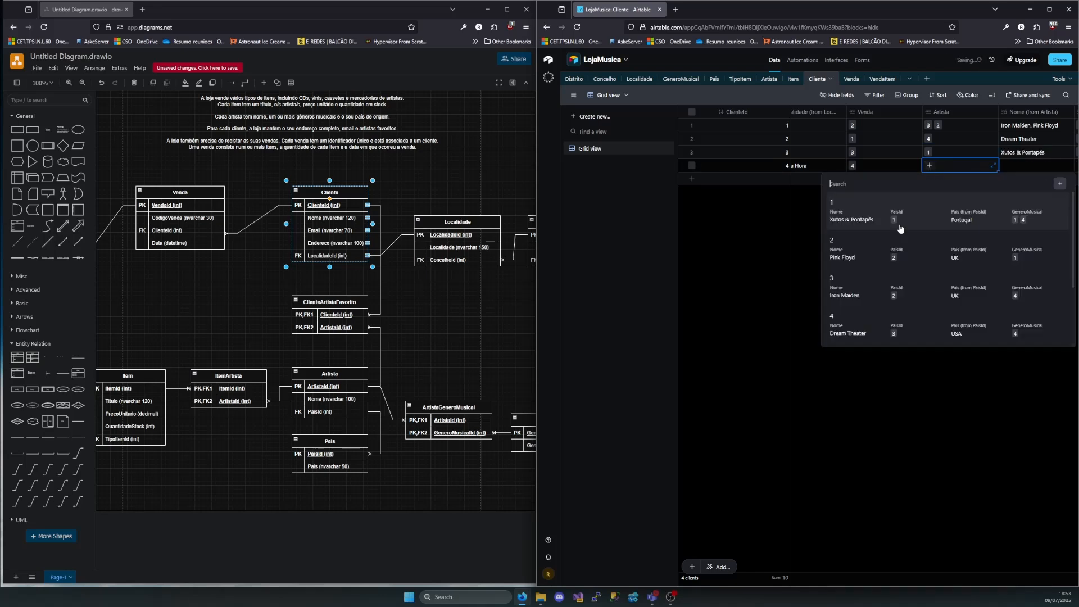
left_click(861, 229)
left_click(948, 165)
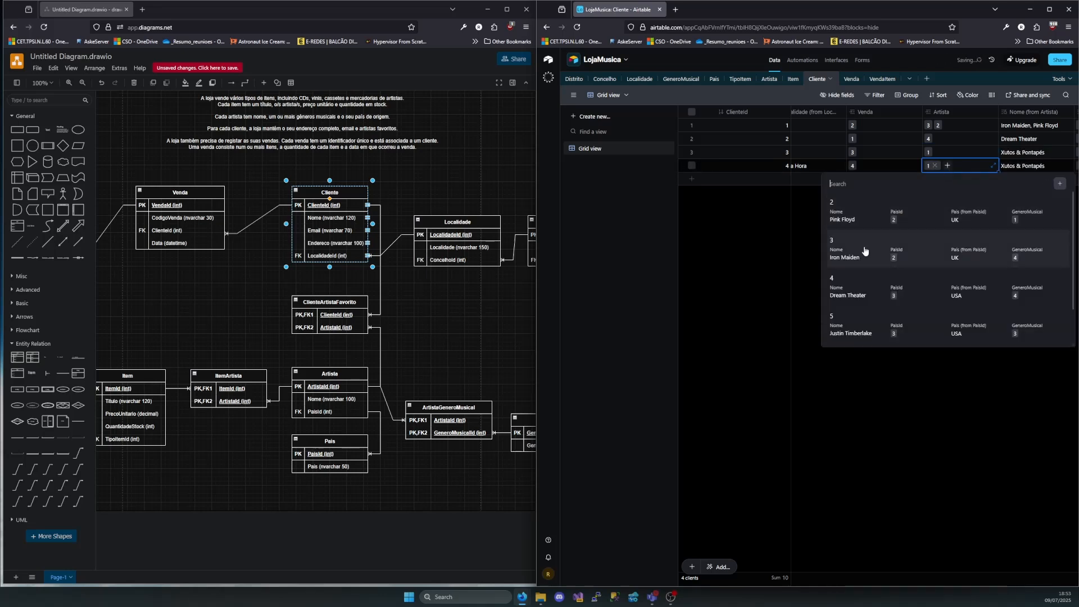
left_click(862, 254)
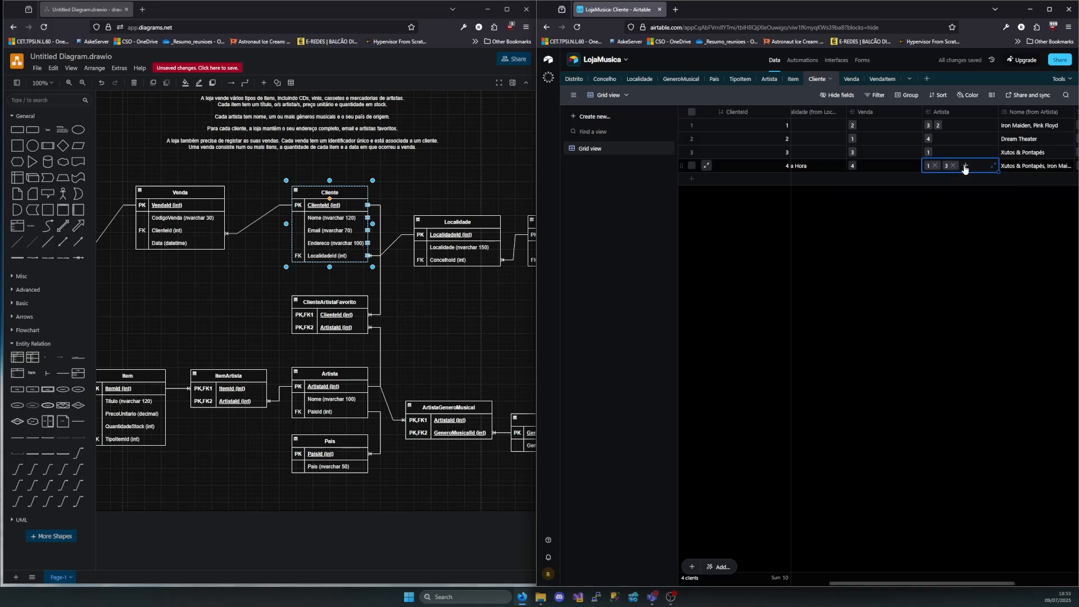
left_click(965, 167)
left_click(849, 298)
left_click(983, 165)
left_click(864, 291)
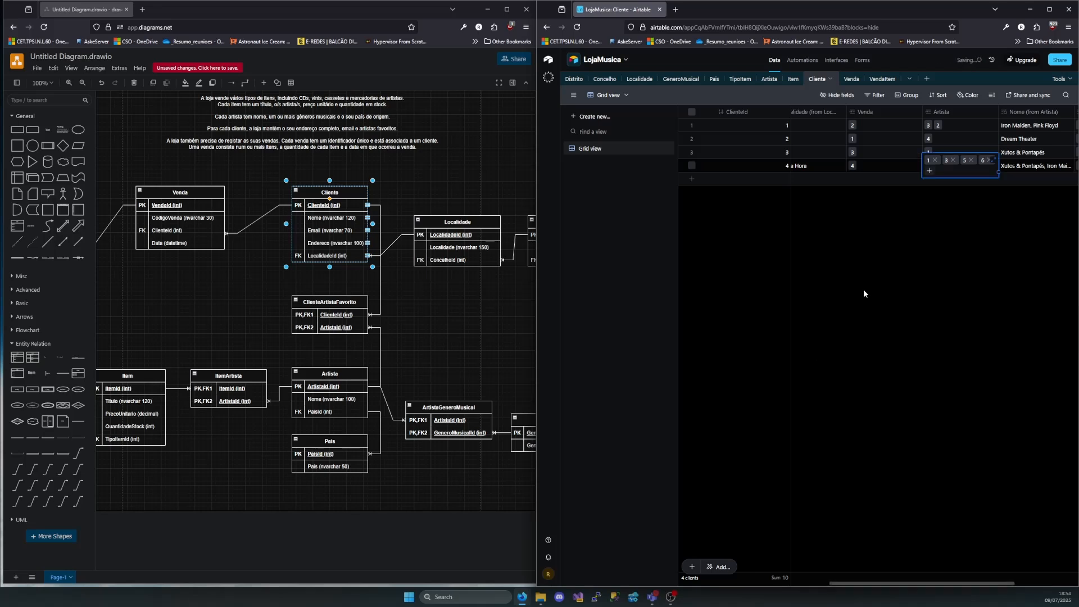
left_click(936, 276)
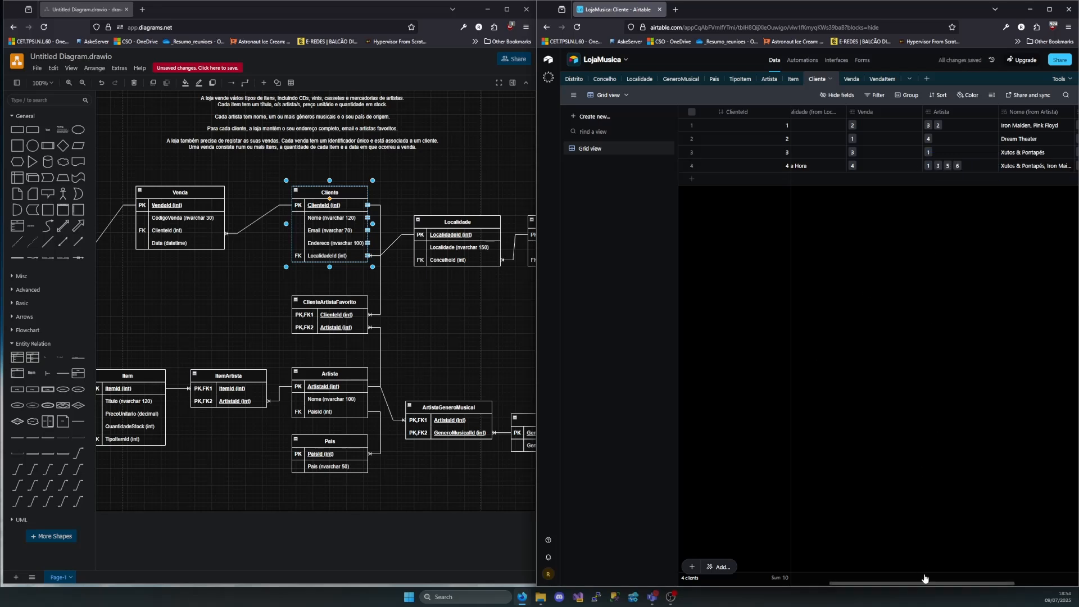
Try filtering the Cliente grid to records whose GeneroMusical (from Artista) is exactly Rock, and remove that condition
left_click_drag(926, 585, 990, 590)
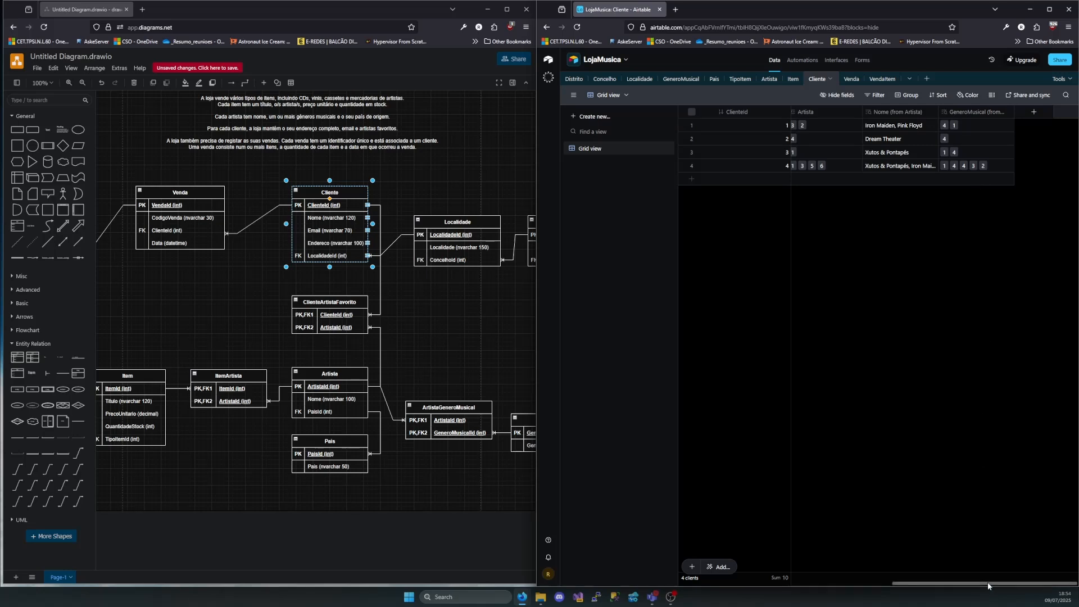
left_click_drag(987, 585, 770, 584)
left_click(878, 95)
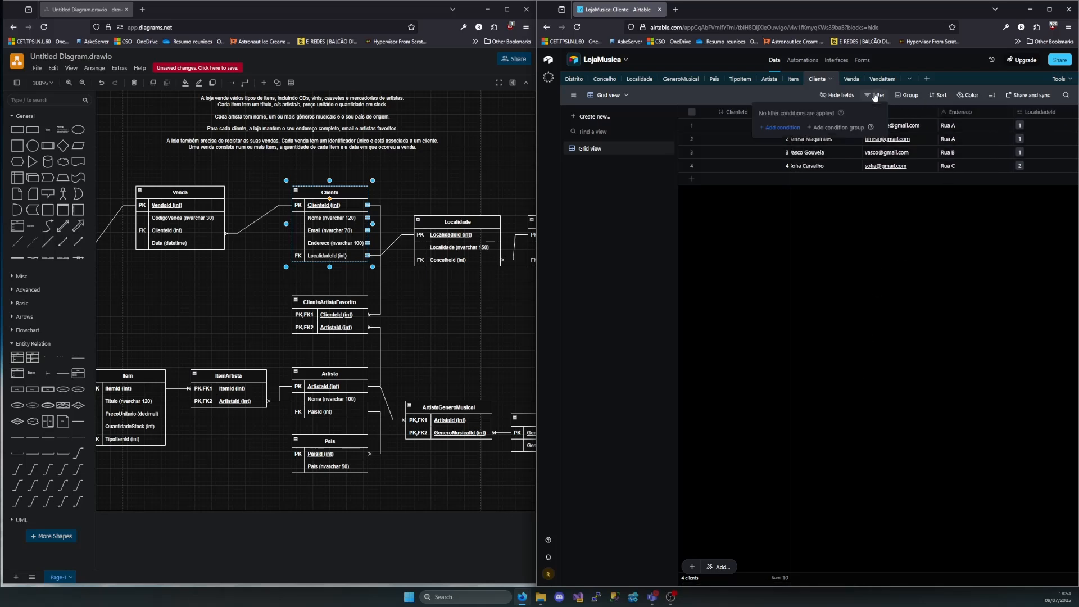
left_click(785, 131)
left_click(721, 126)
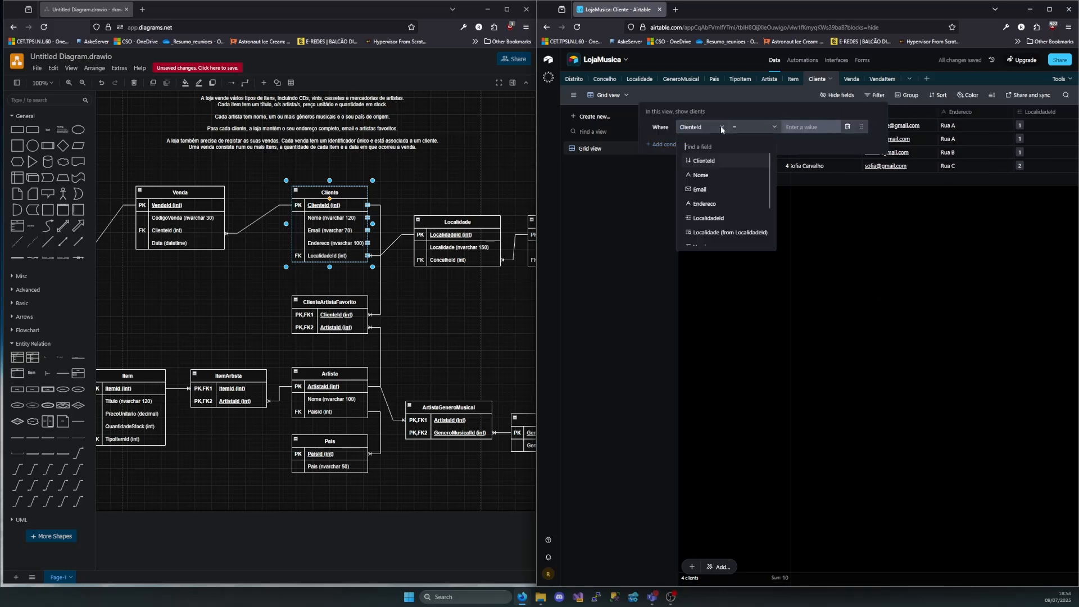
scroll(730, 168, "down", 2)
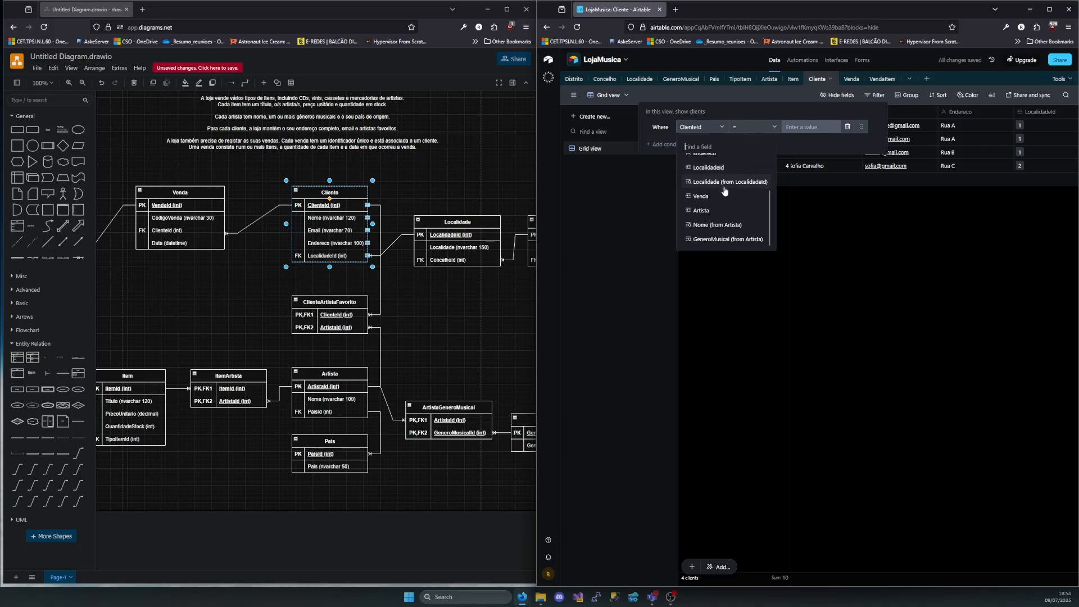
left_click(724, 240)
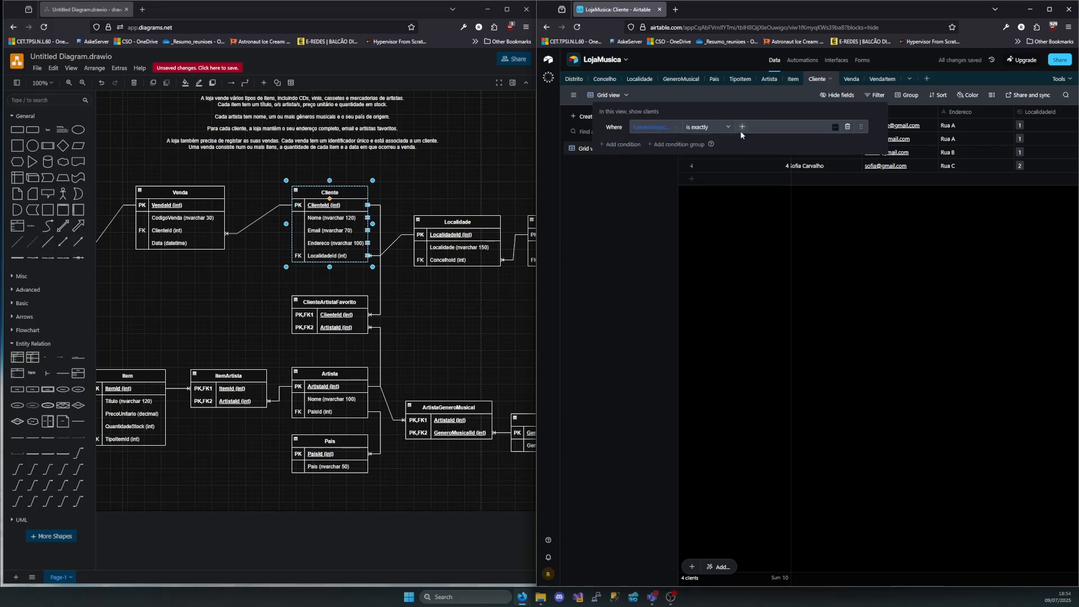
left_click(741, 130)
left_click(765, 177)
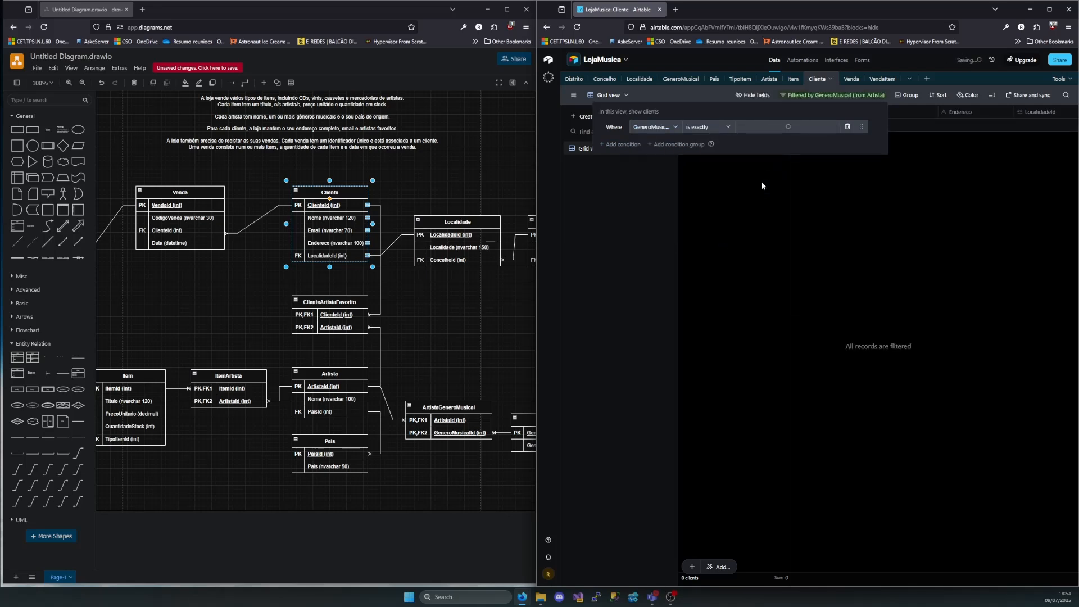
left_click(981, 204)
scroll(895, 177, "right", 6)
scroll(929, 195, "left", 6)
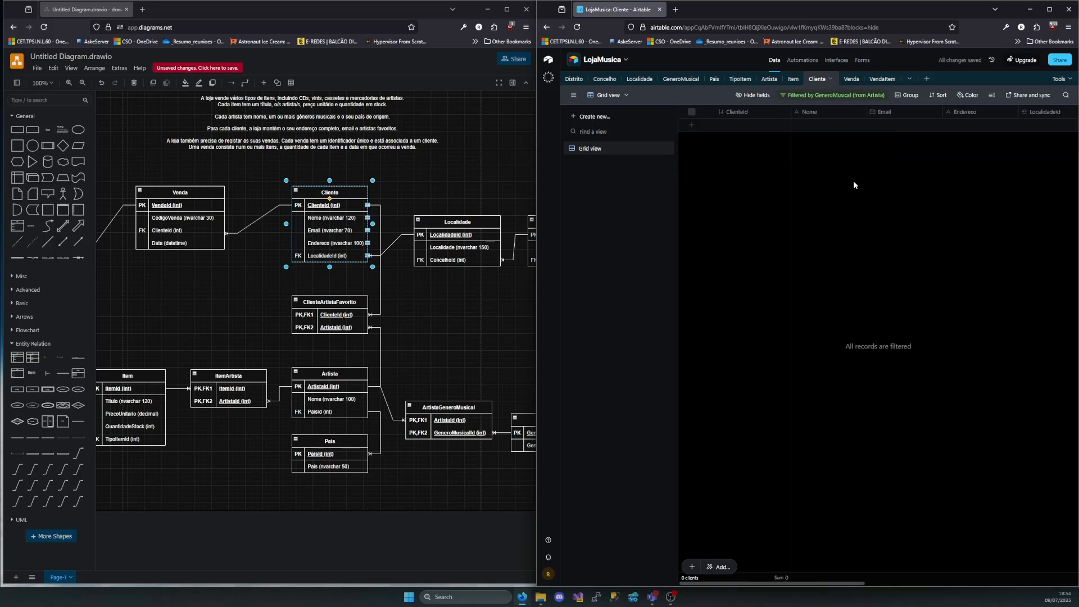
scroll(1007, 151, "right", 6)
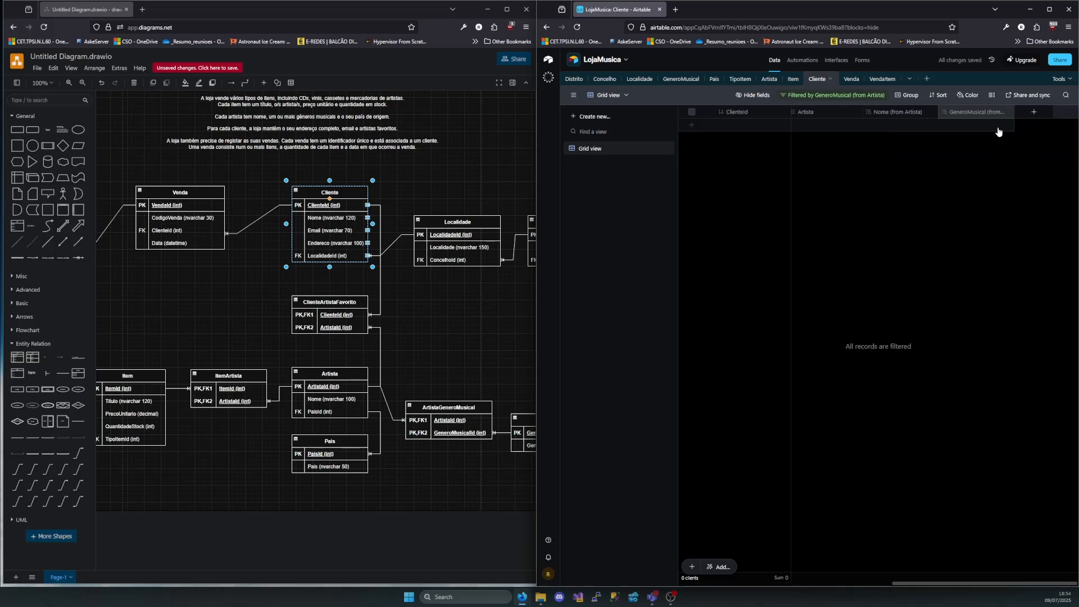
scroll(978, 126, "left", 6)
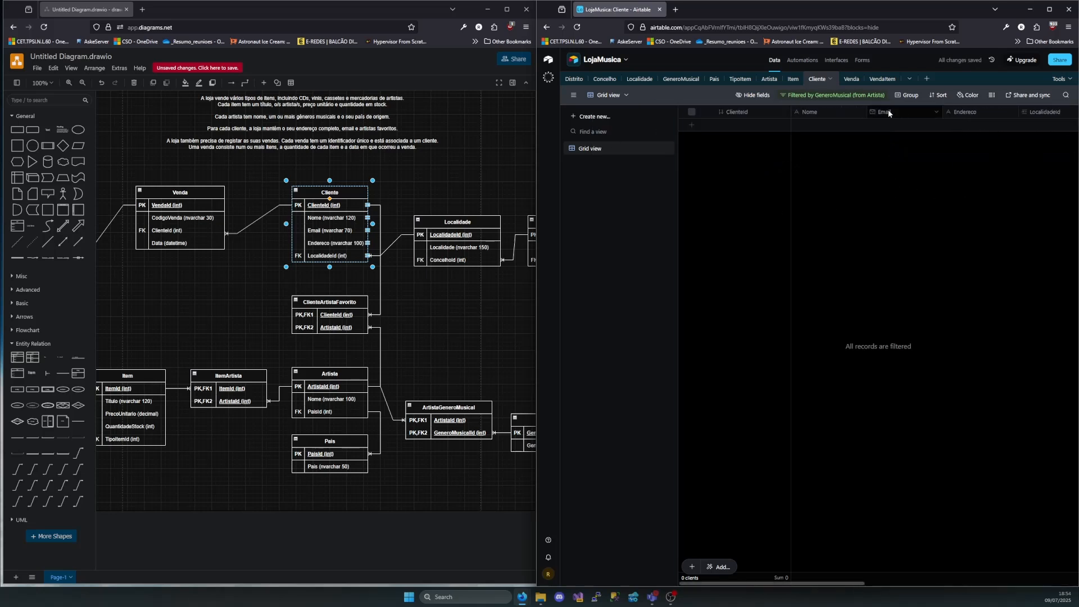
left_click(836, 97)
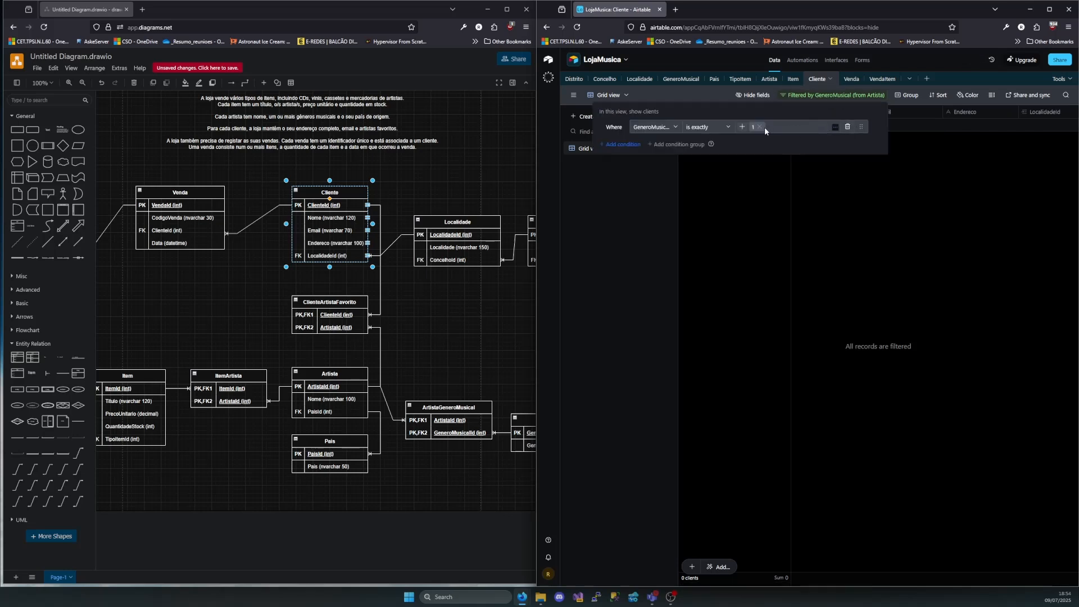
left_click(847, 127)
Filter the Cliente grid to records whose GeneroMusical (from Artista) is exactly Metal and check the matching client's artist and genre
scroll(972, 166, "right", 6)
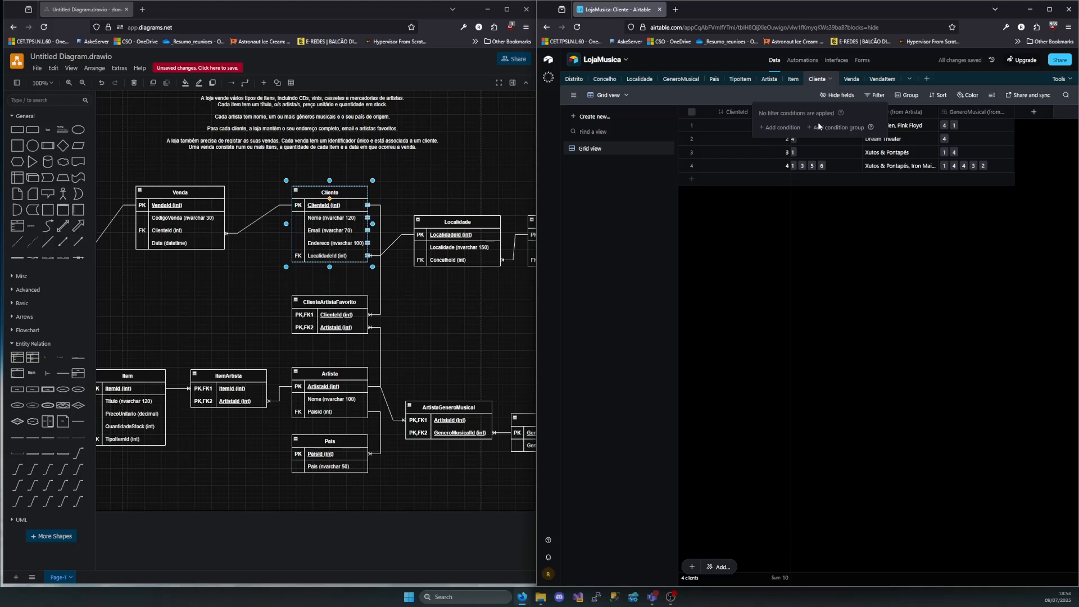
left_click(789, 128)
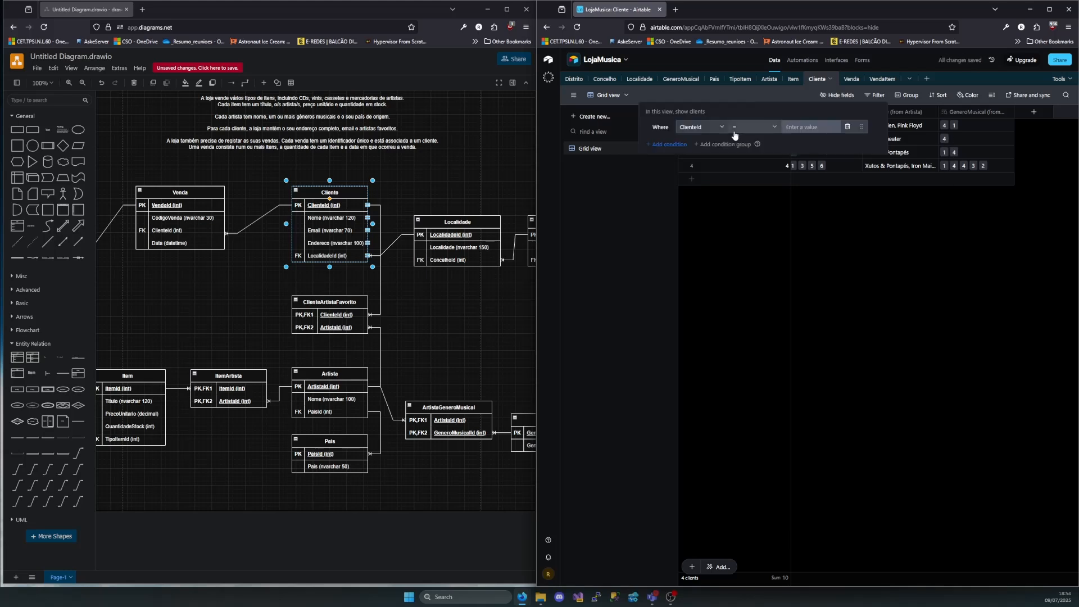
left_click(701, 127)
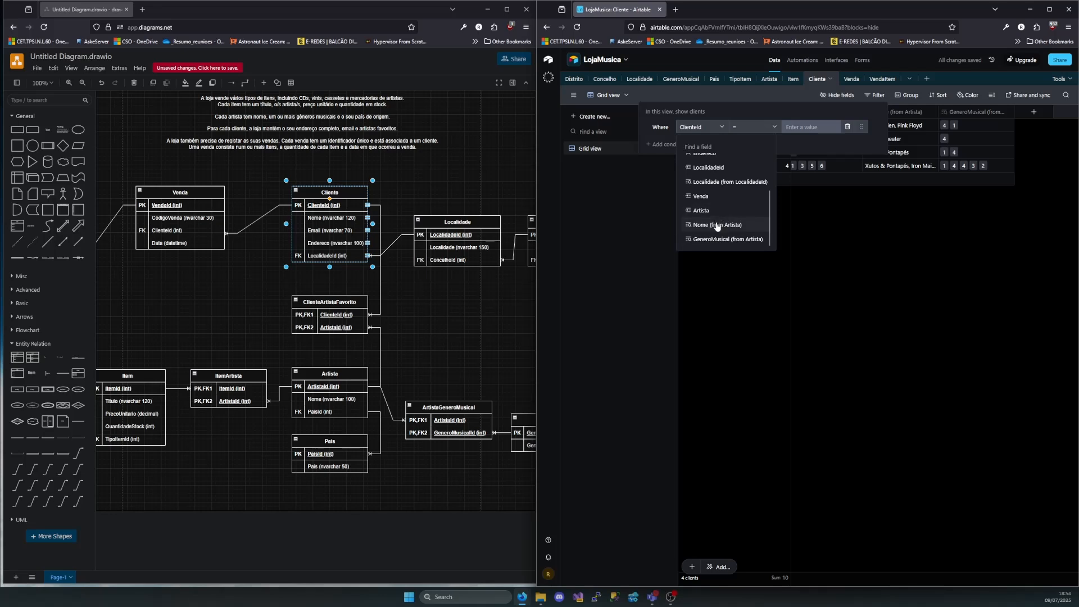
left_click(725, 241)
left_click(742, 127)
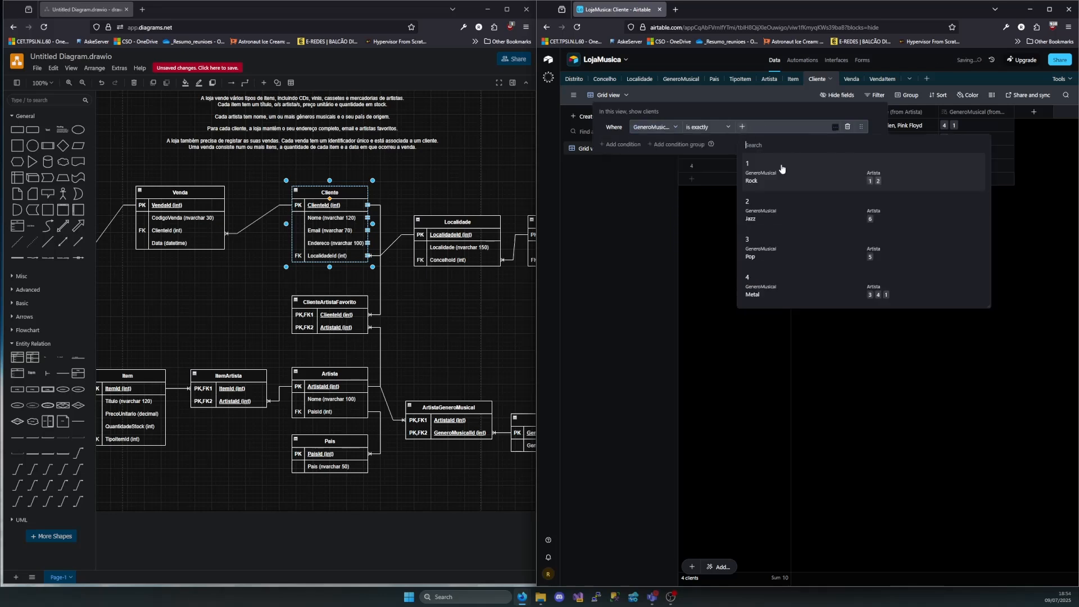
left_click(766, 291)
left_click(938, 280)
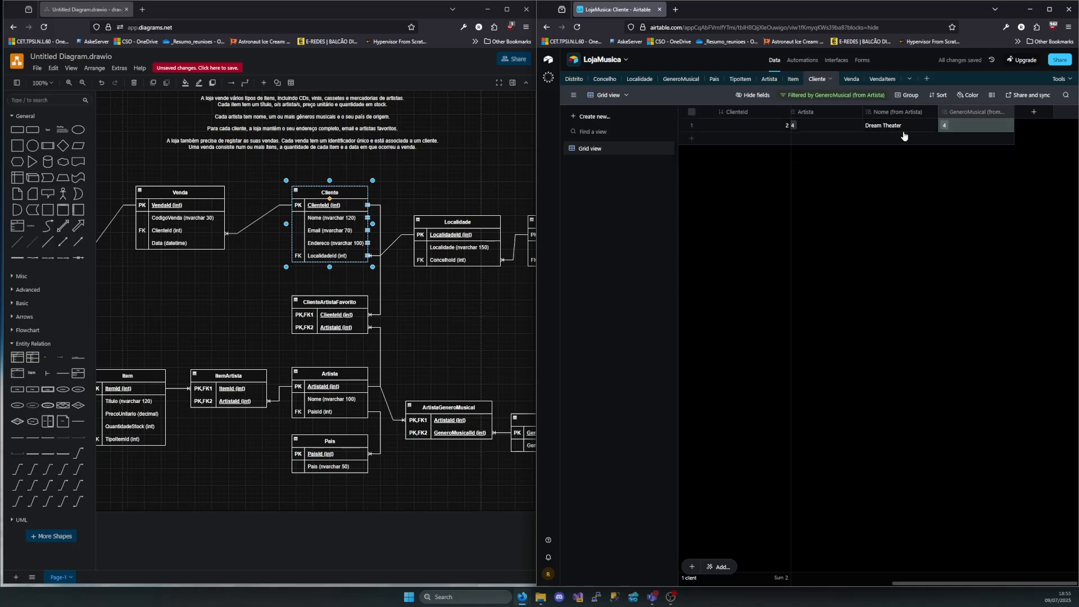
scroll(899, 141, "left", 5)
scroll(859, 142, "right", 5)
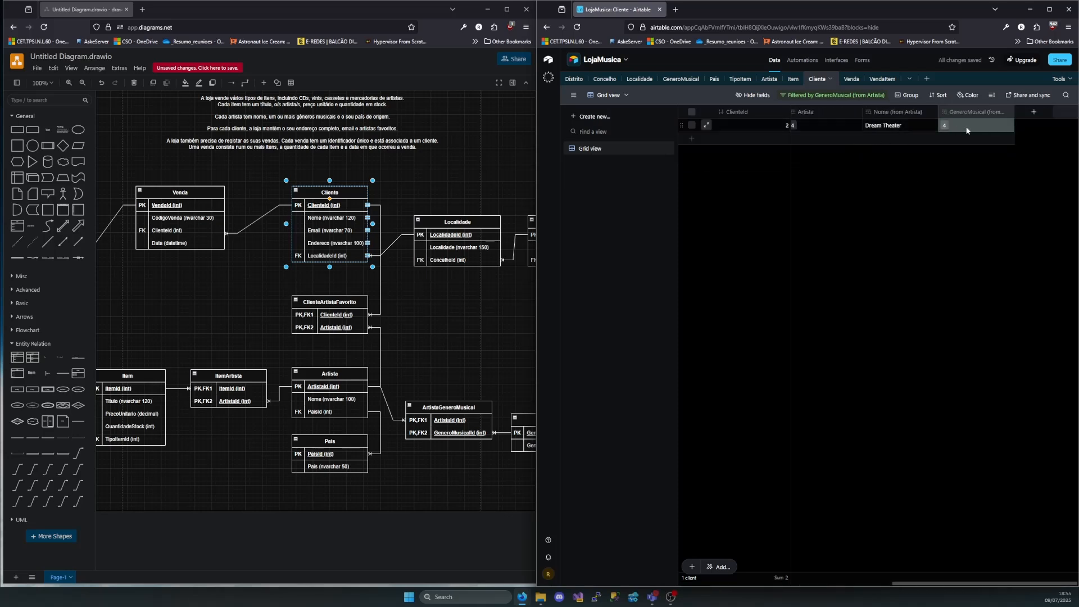
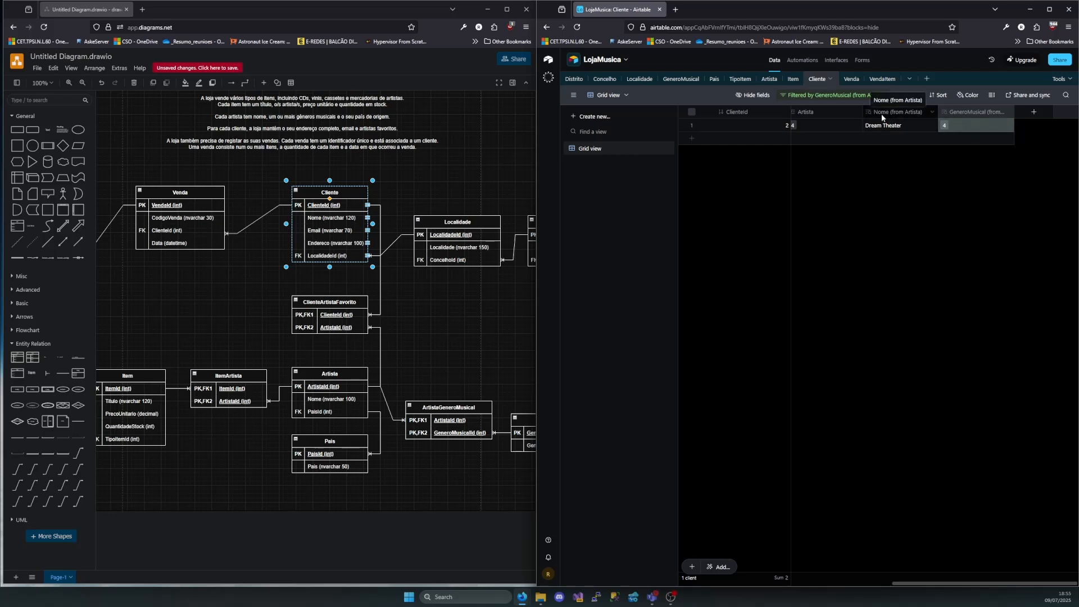
Clear the Metal value from the Cliente grid's GeneroMusical (from Artista) filter
left_click(801, 96)
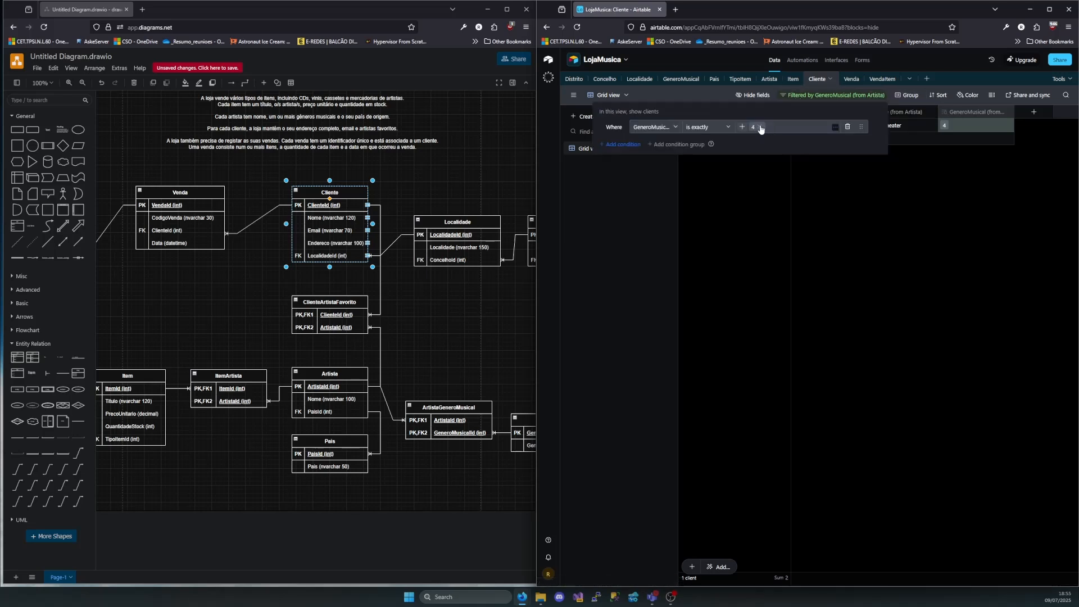
left_click(761, 127)
left_click(916, 255)
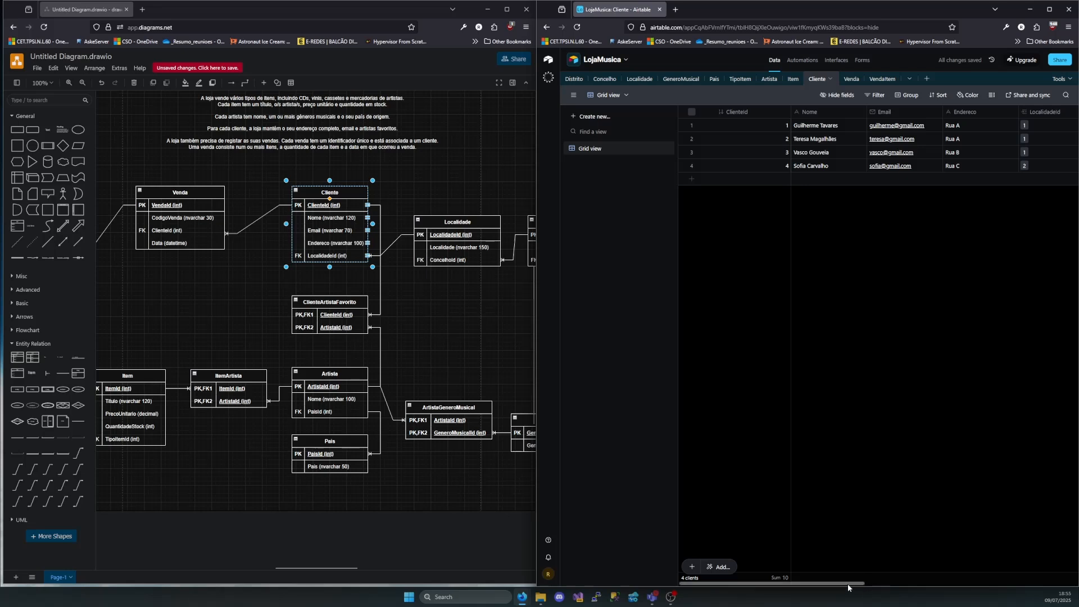
left_click_drag(848, 584, 815, 586)
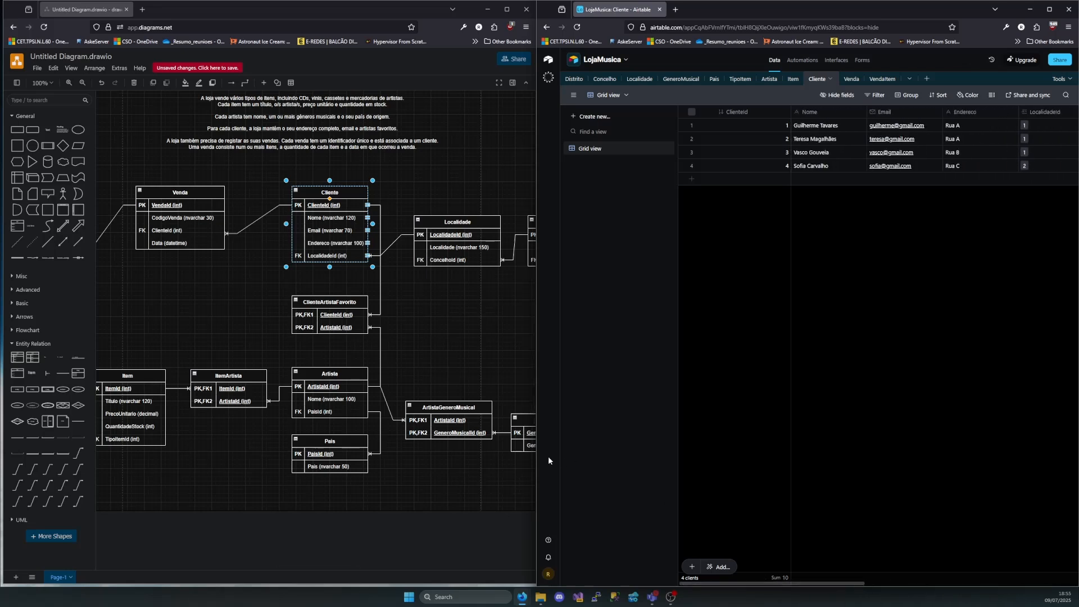
Switch to the draw.io diagram and examine the ClienteArtistaFavorito, ArtistaGeneroMusical and ItemArtista junction tables along with Artista and Item
left_click(327, 309)
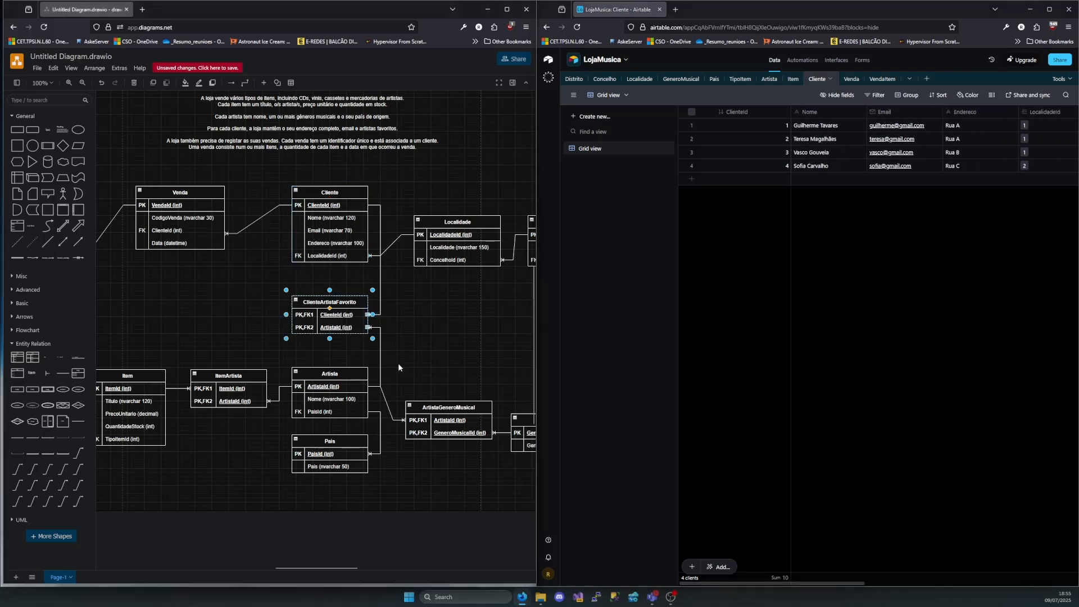
left_click(446, 409)
scroll(436, 336, "right", 4)
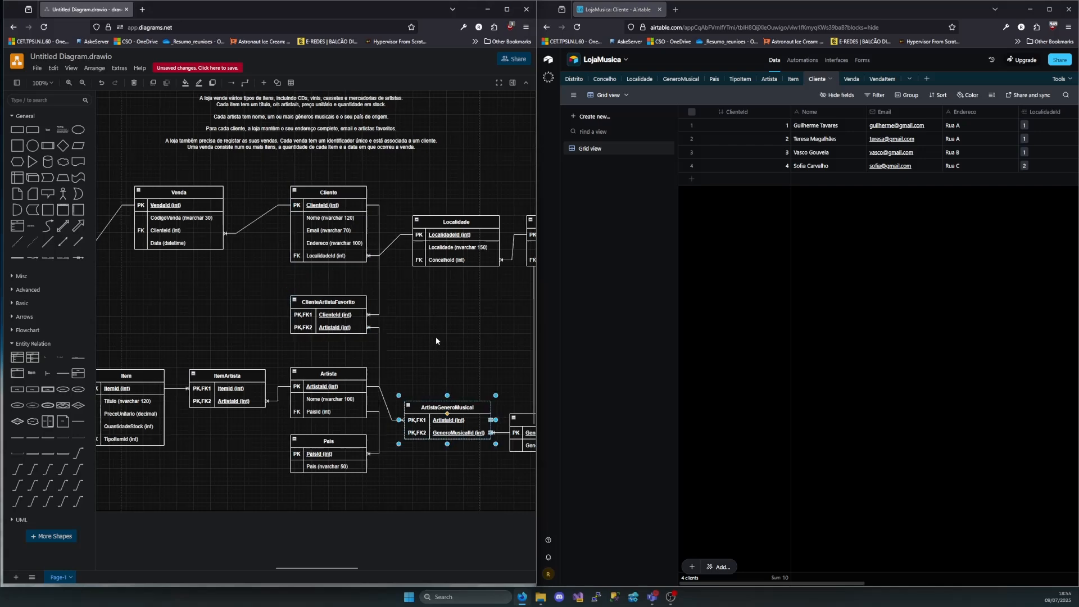
scroll(447, 337, "left", 8)
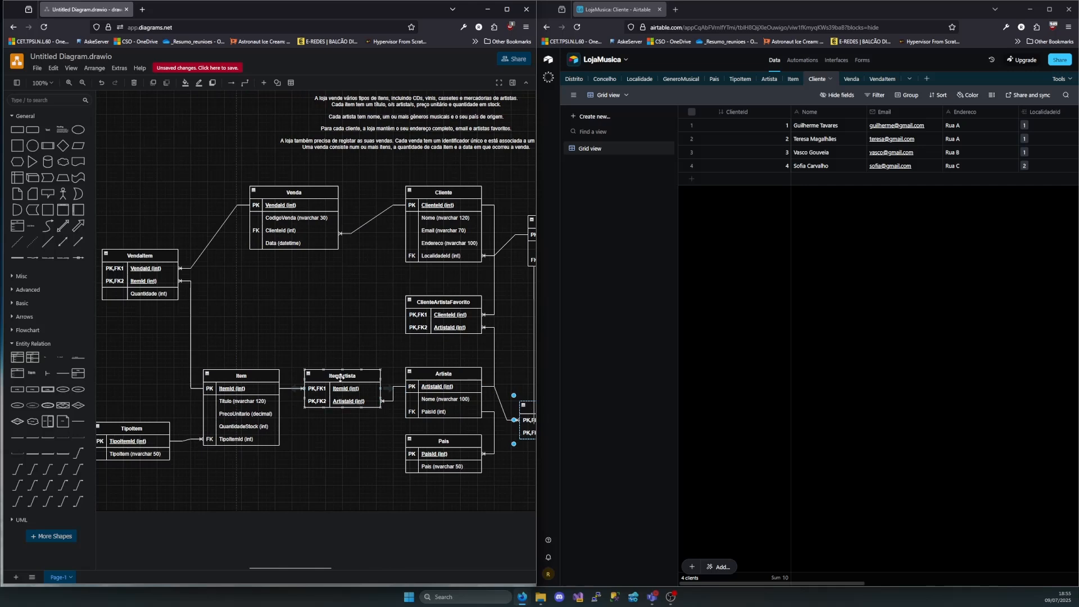
left_click(341, 376)
left_click(446, 375)
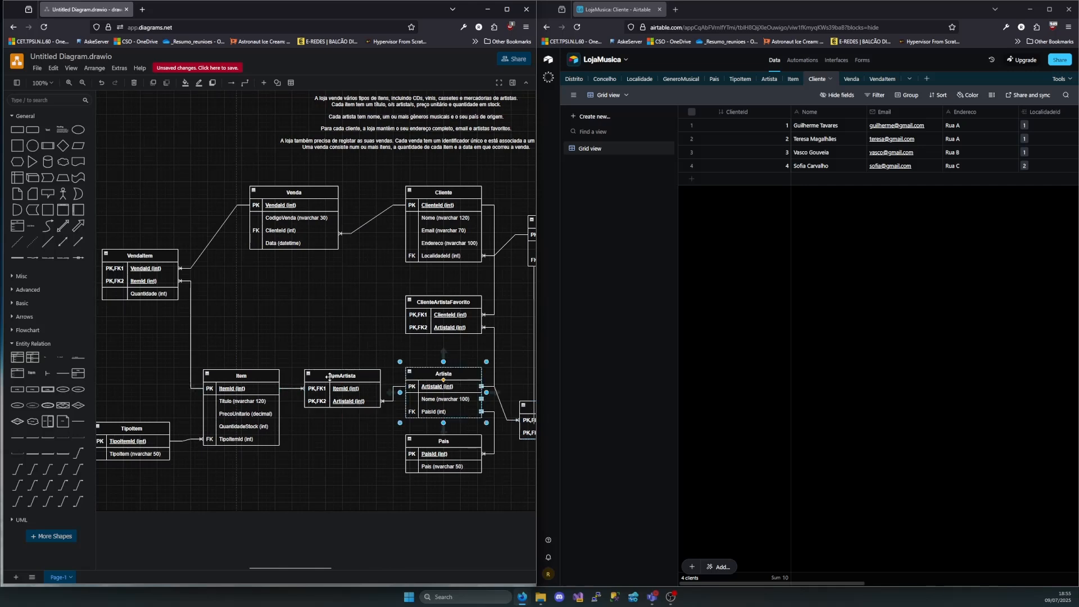
left_click(262, 375)
scroll(266, 289, "left", 3)
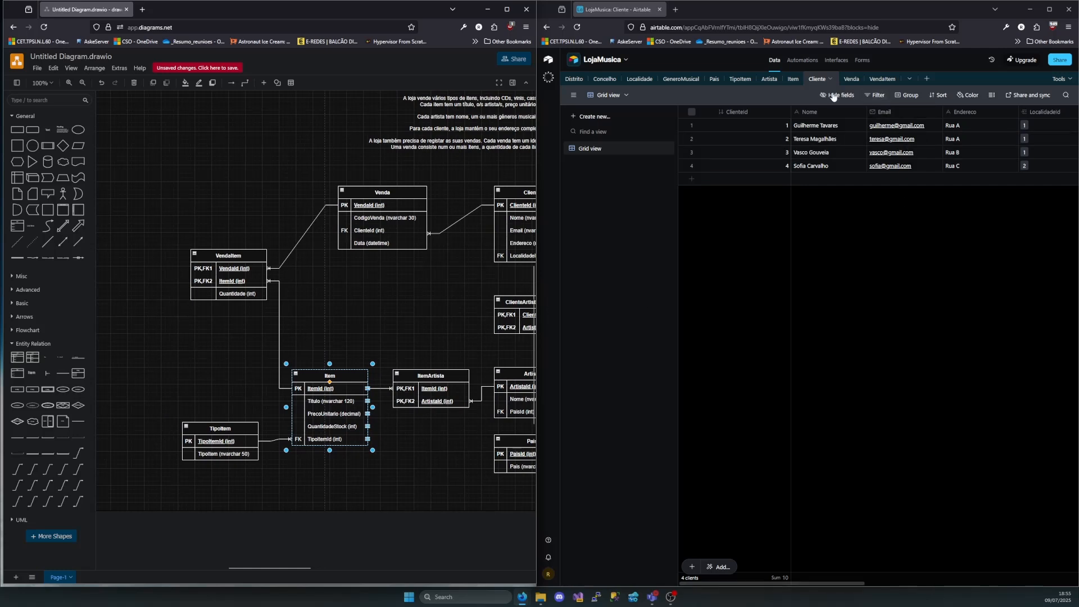
In Airtable's Item table, add an Artista field linking to multiple Artista records, with a lookup of the artist's Nome
left_click(794, 80)
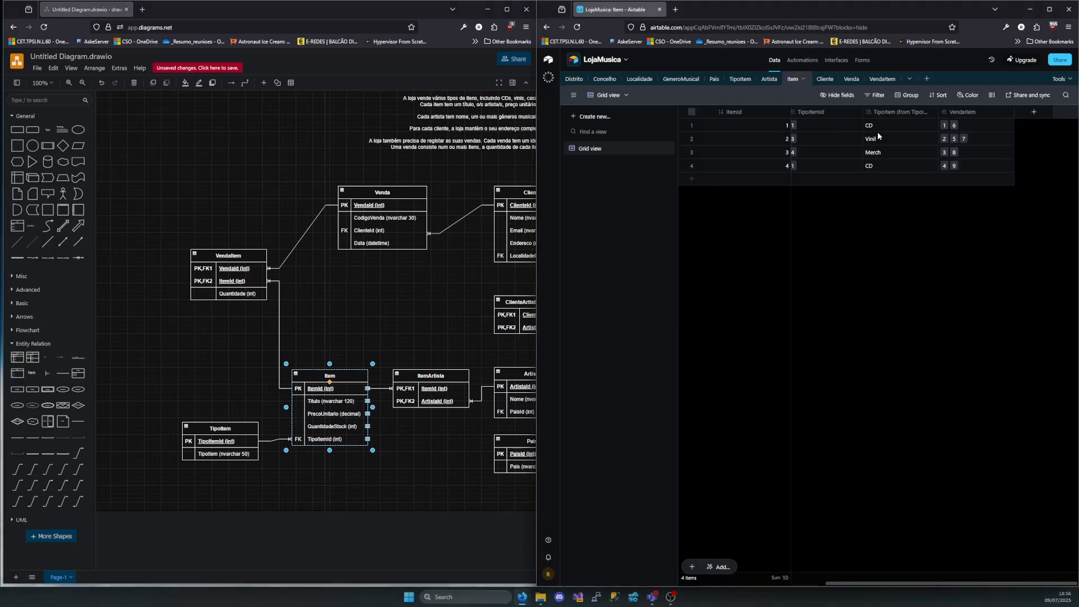
left_click(1050, 9)
left_click(731, 112)
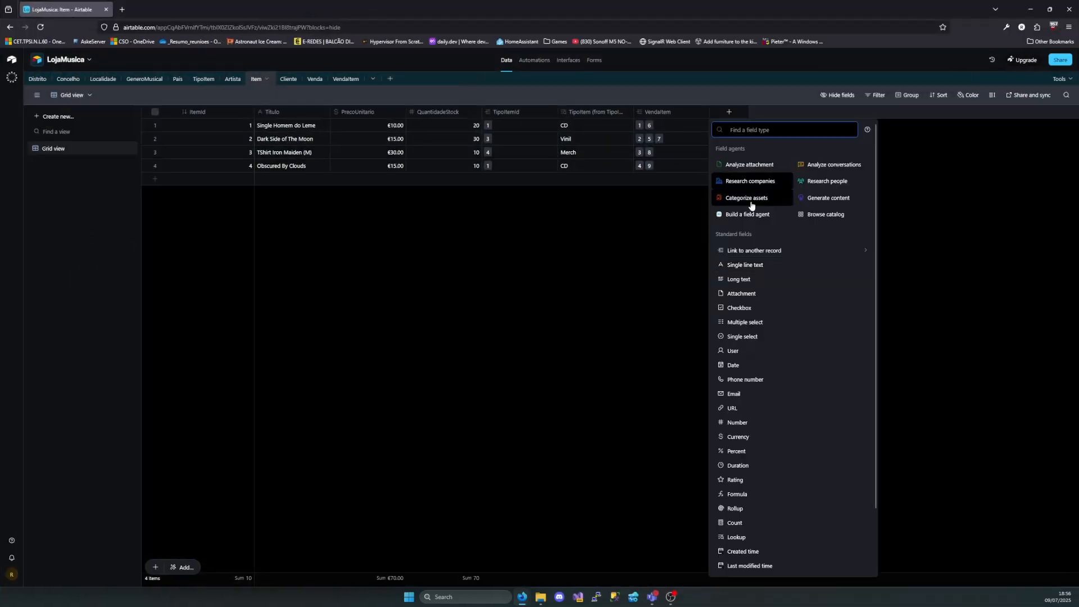
left_click(766, 257)
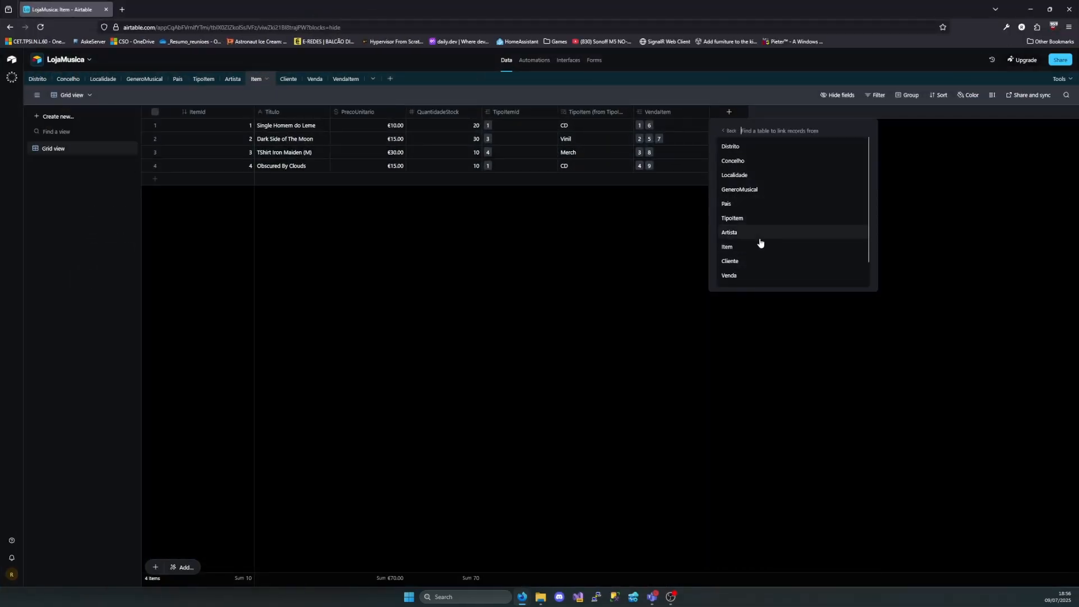
left_click(760, 234)
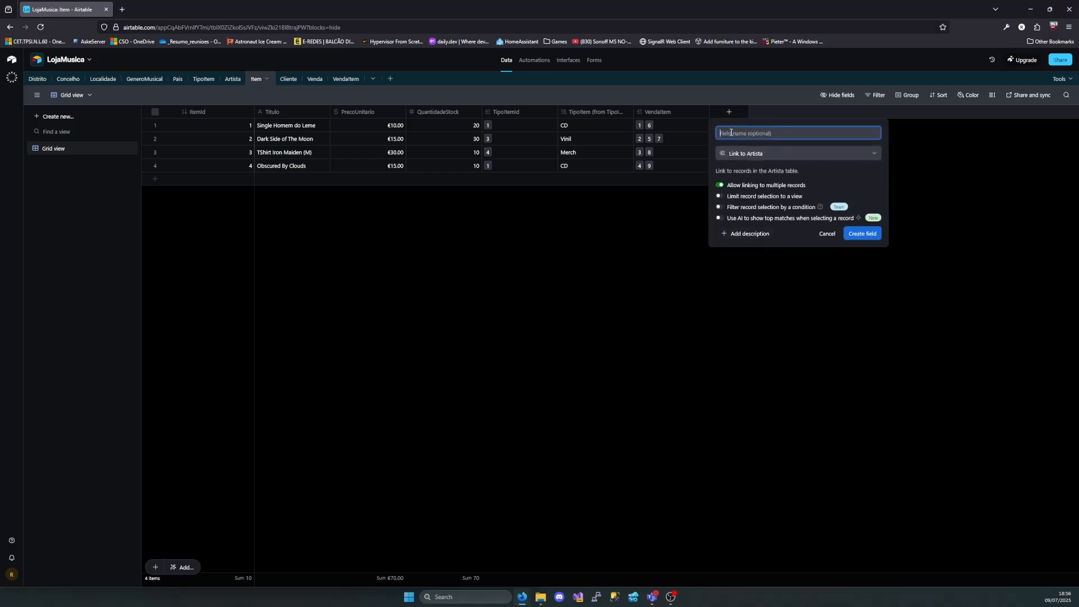
type("Artista")
left_click(862, 234)
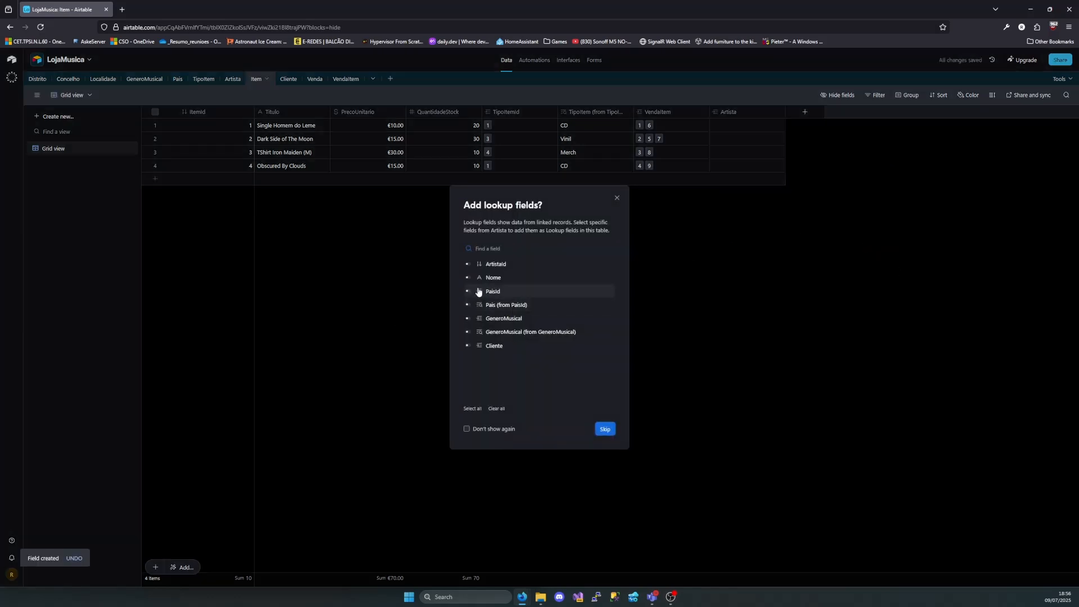
left_click(468, 278)
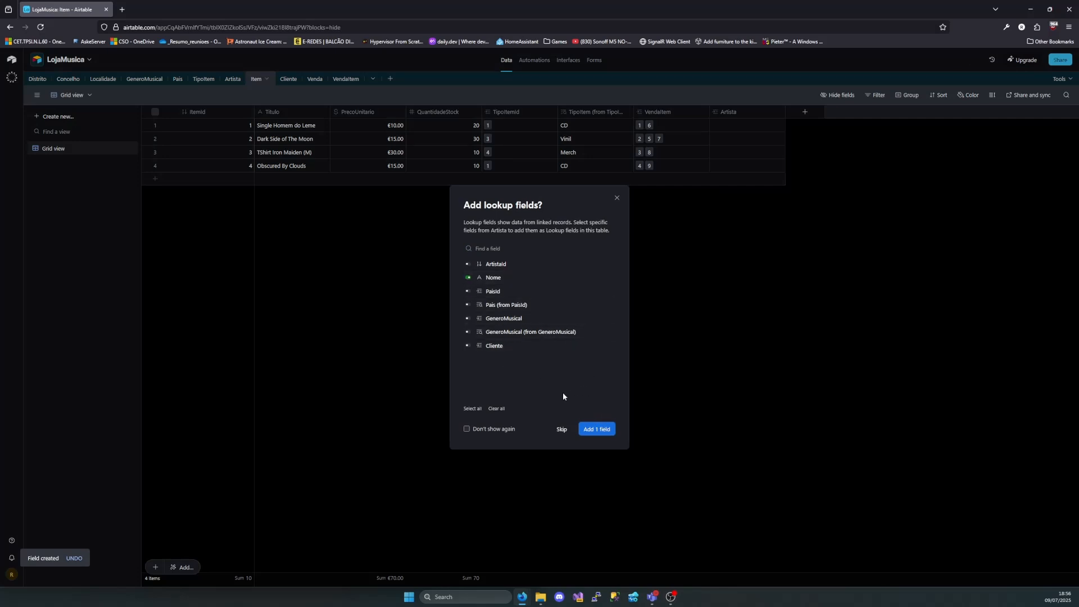
left_click(597, 430)
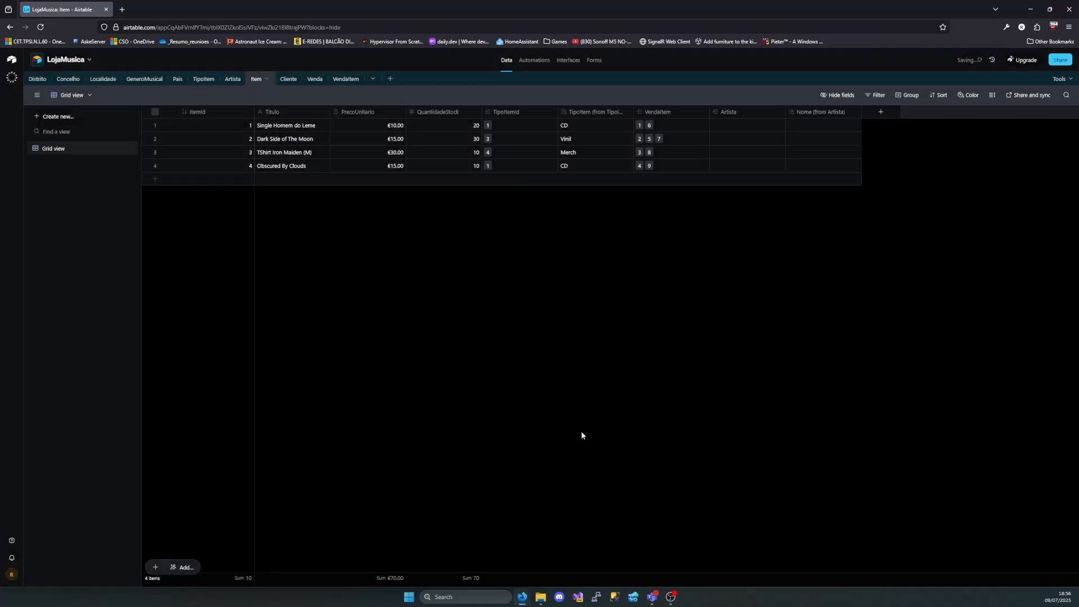
Link Single Homem do Leme to Xutos & Pontapés and Dark Side of The Moon to Pink Floyd in the Artista field
left_click(746, 125)
left_click(718, 125)
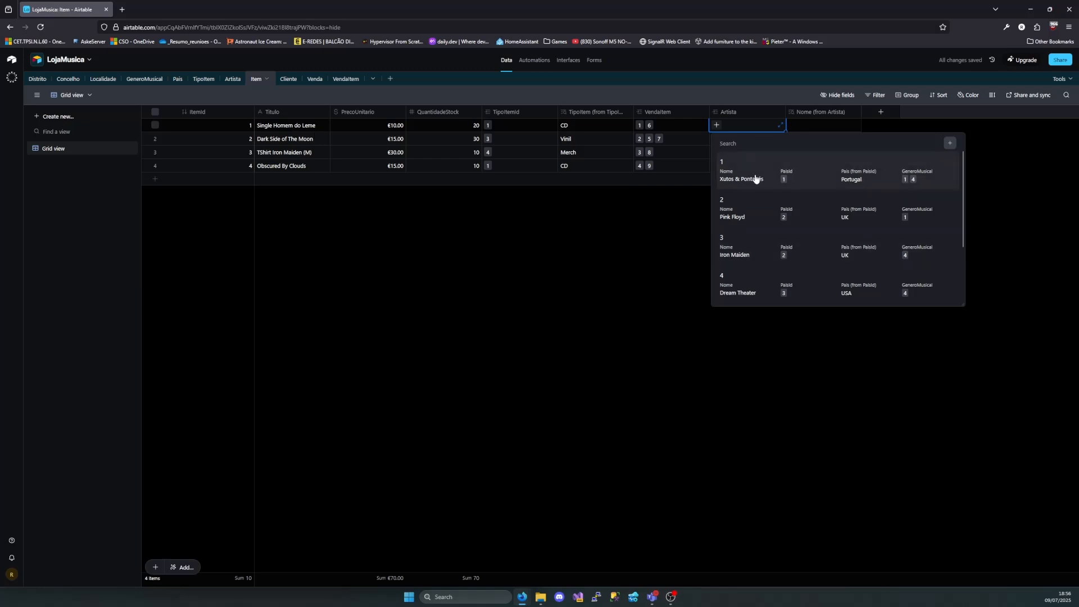
left_click(759, 177)
left_click(722, 140)
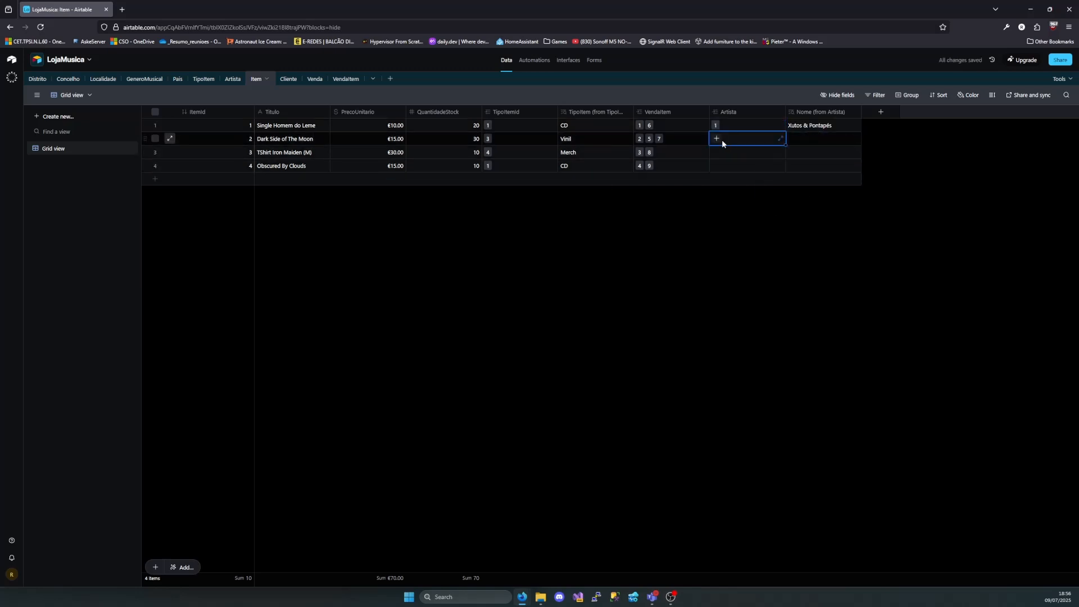
left_click(717, 138)
left_click(759, 223)
Link TShirt Iron Maiden (M) to Iron Maiden and Obscured By Clouds to Pink Floyd in the Artista field
left_click(731, 153)
left_click(716, 152)
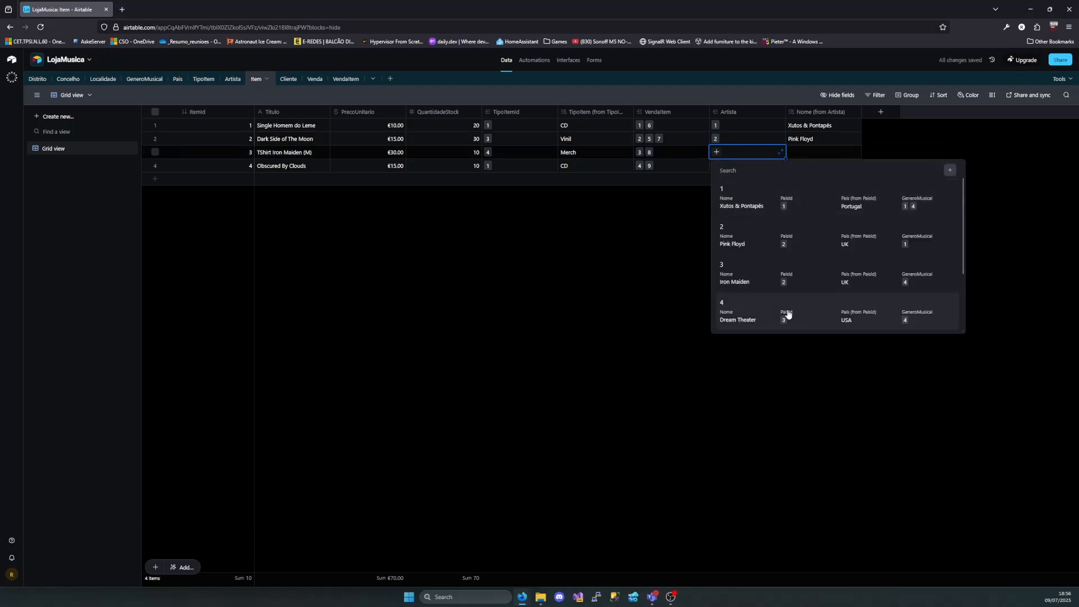
left_click(730, 281)
left_click(745, 165)
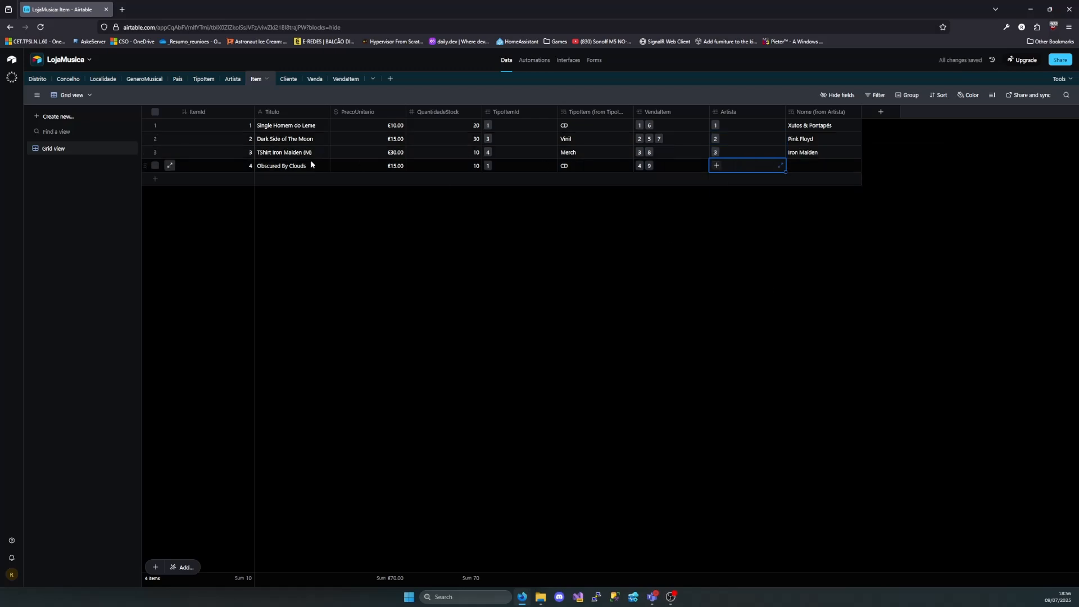
left_click(717, 165)
left_click(731, 250)
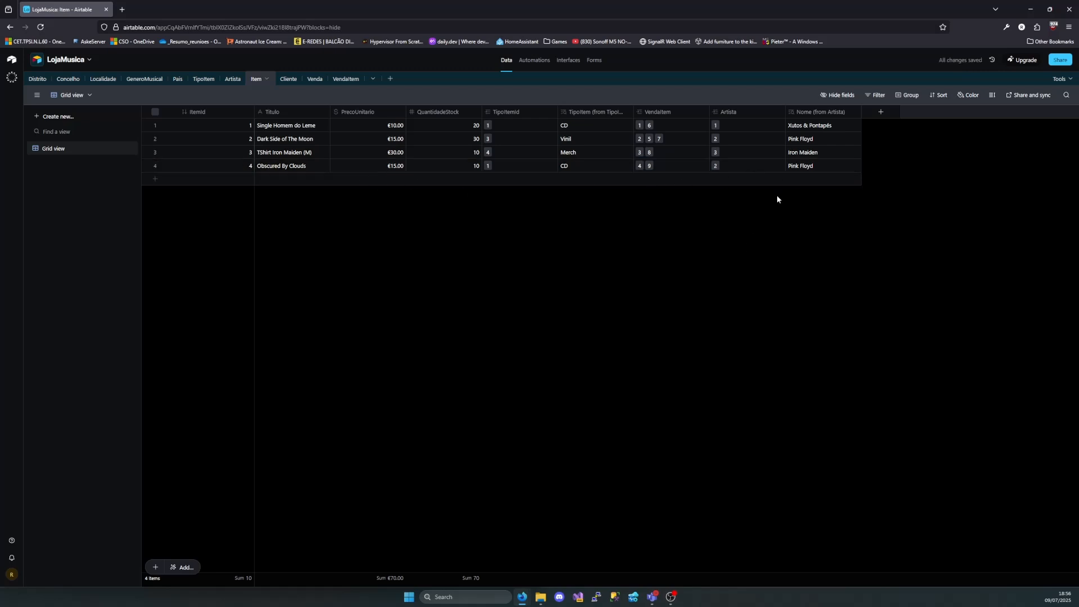
Try adding Iron Maiden as a second artist of Obscured By Clouds, and remove that link
left_click(731, 171)
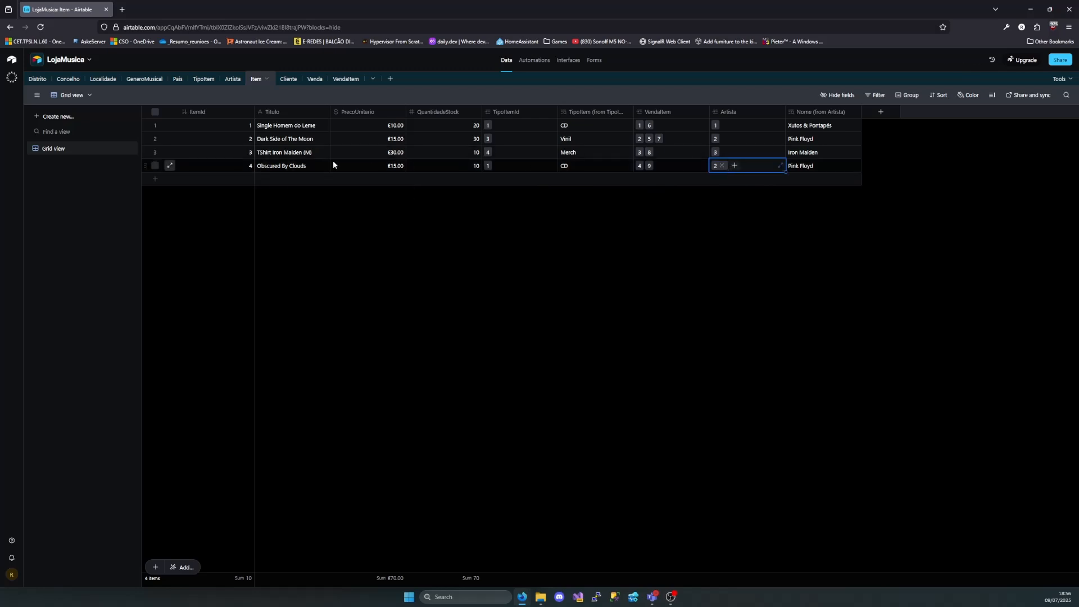
left_click(734, 167)
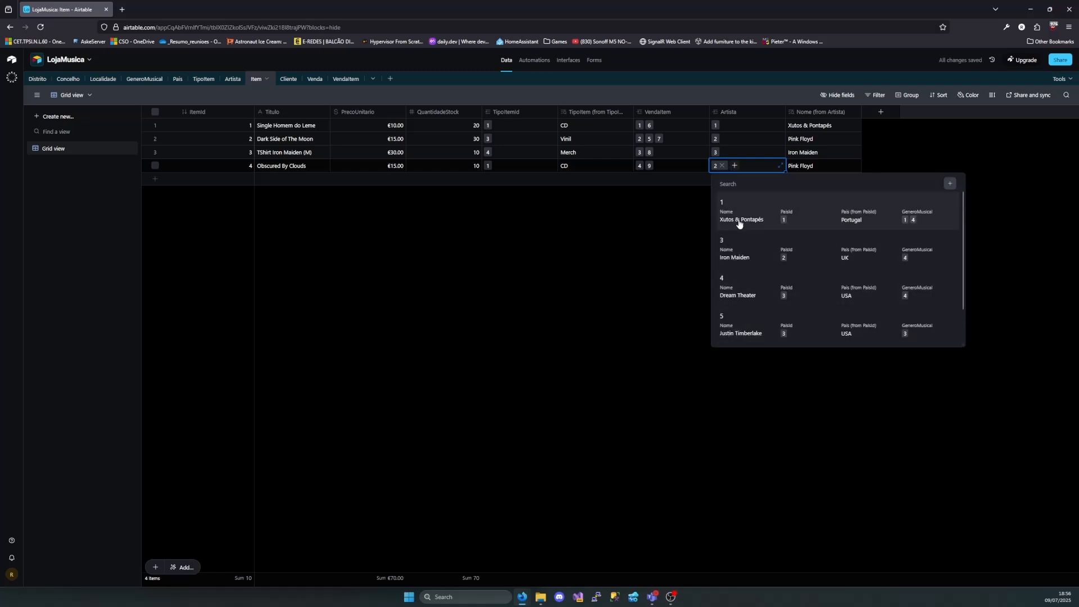
left_click(731, 252)
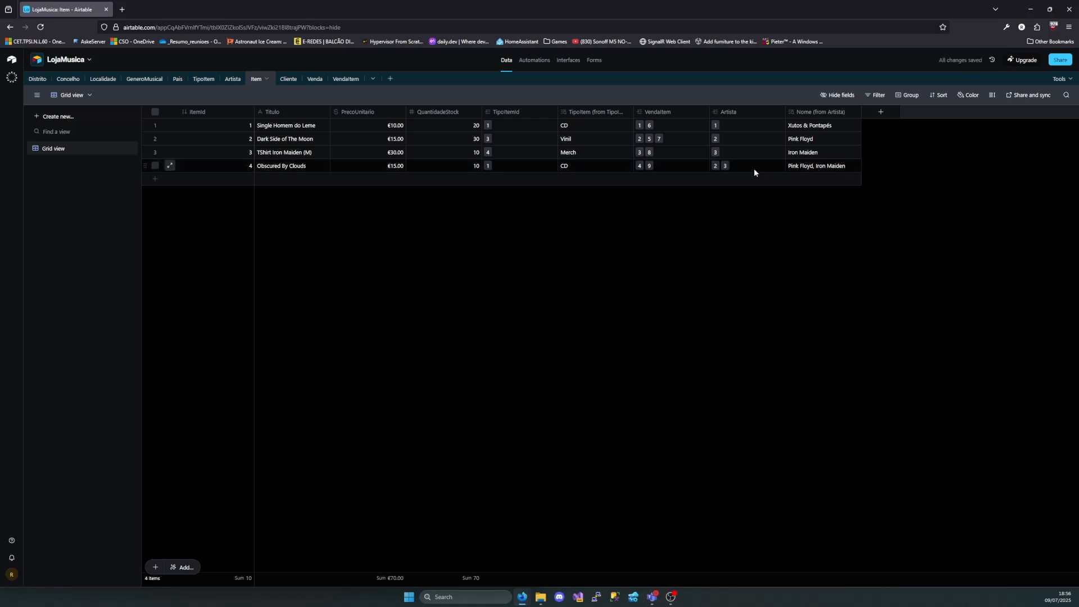
left_click(727, 166)
left_click(739, 166)
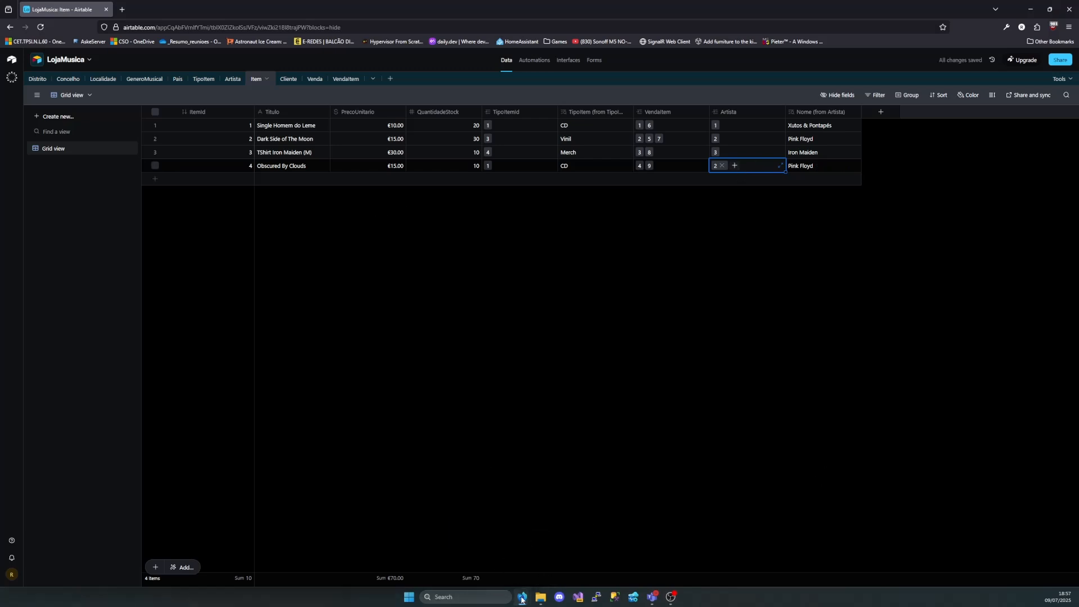
Switch to the draw.io diagram, maximize its window, and examine the VendaItem, ArtistaGeneroMusical, ClienteArtistaFavorito and ItemArtista junction tables
left_click(470, 536)
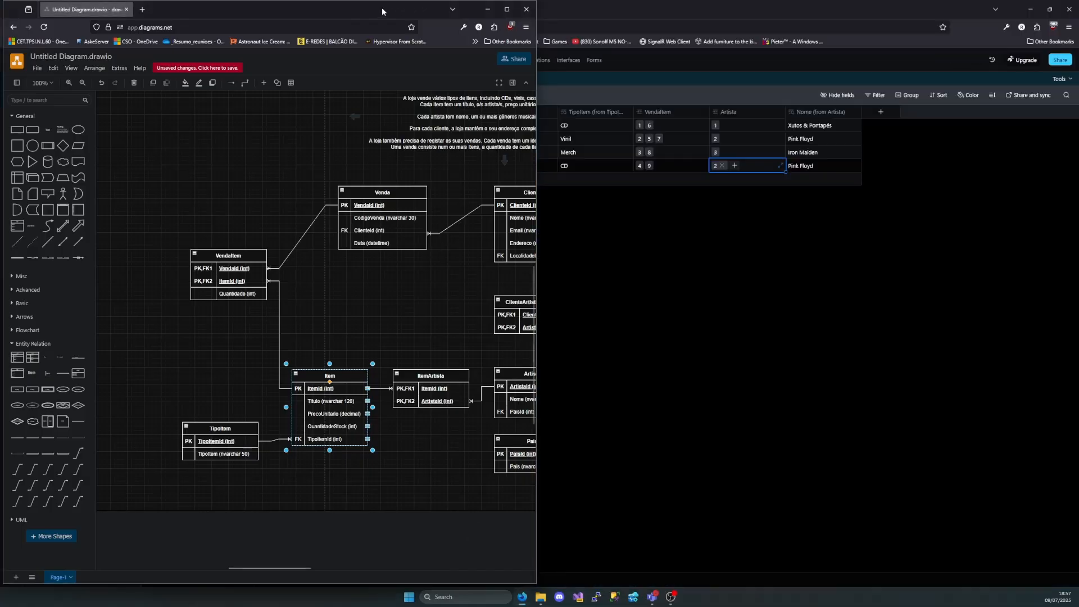
left_click_drag(326, 7, 386, 84)
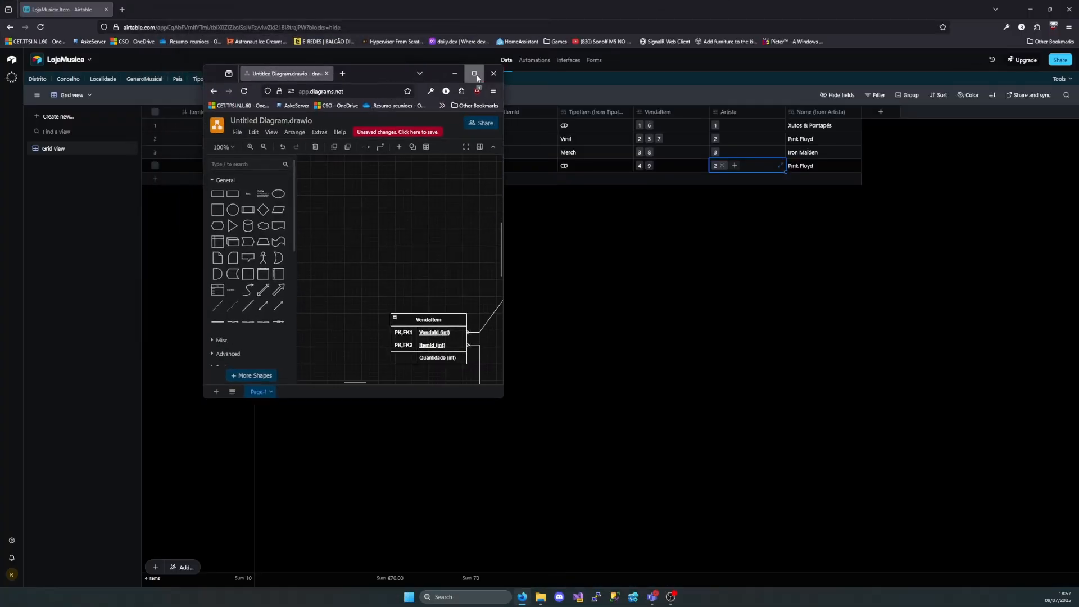
left_click(477, 74)
left_click(238, 241)
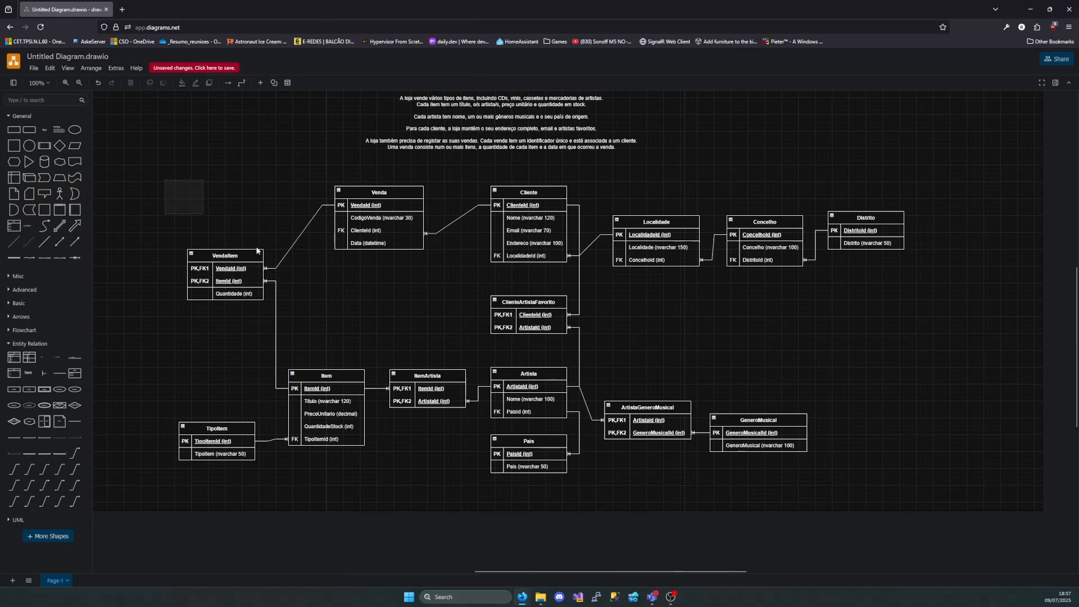
left_click_drag(154, 215, 290, 338)
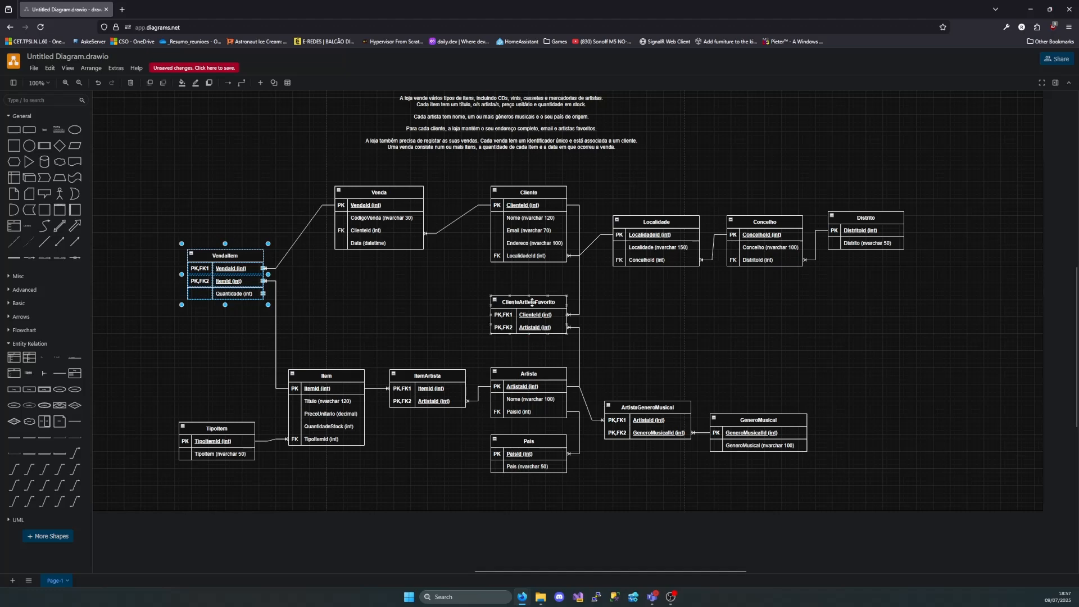
left_click(689, 414)
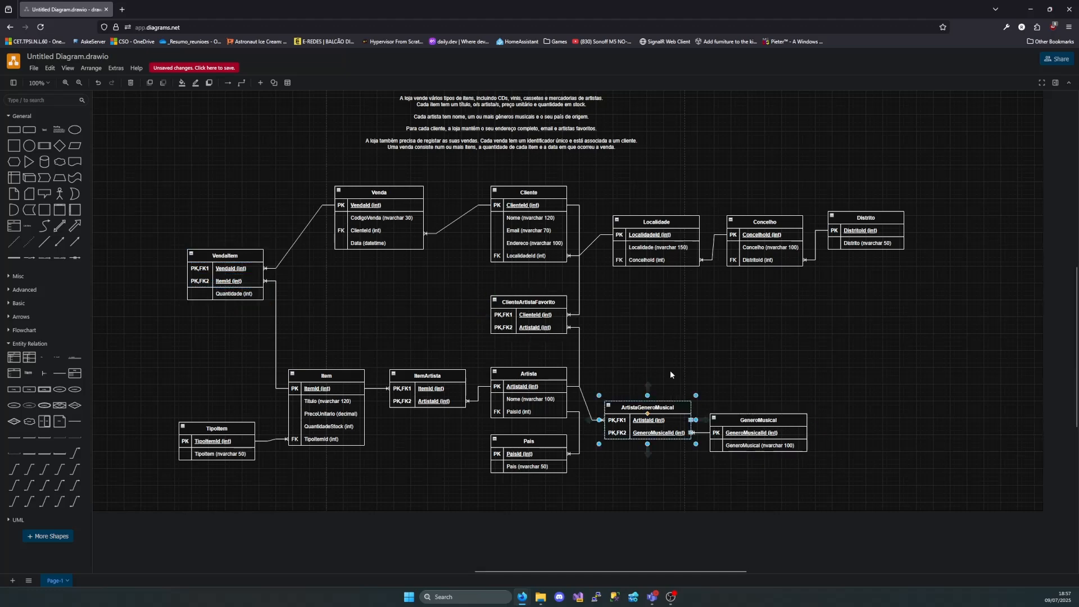
left_click(530, 309)
left_click(428, 376)
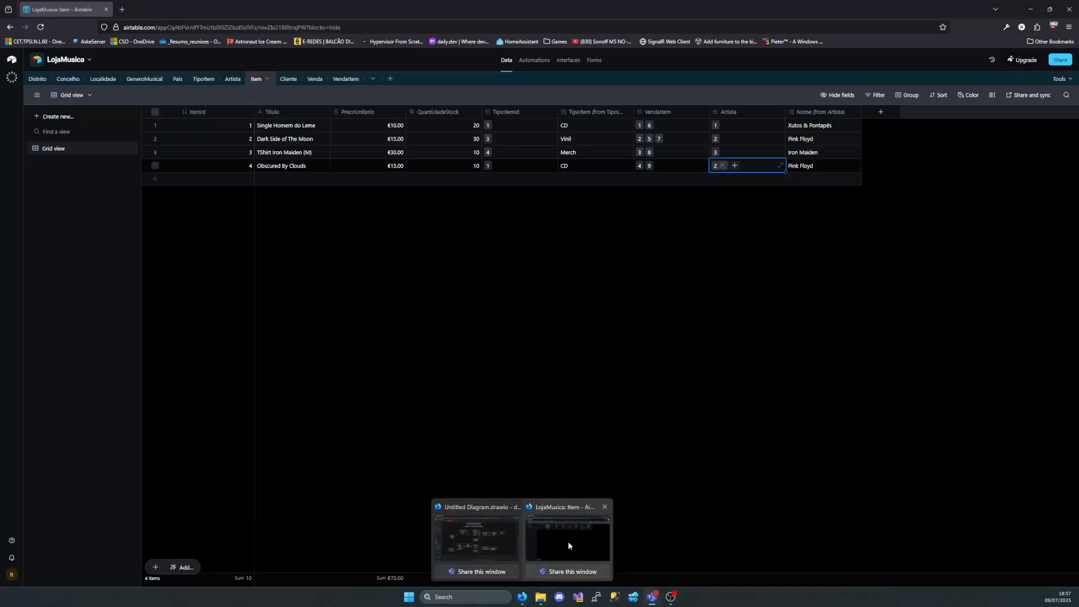
Check the Item grid in Airtable, return to the draw.io diagram, and review the store's requirements text against the complete set of tables
left_click(569, 543)
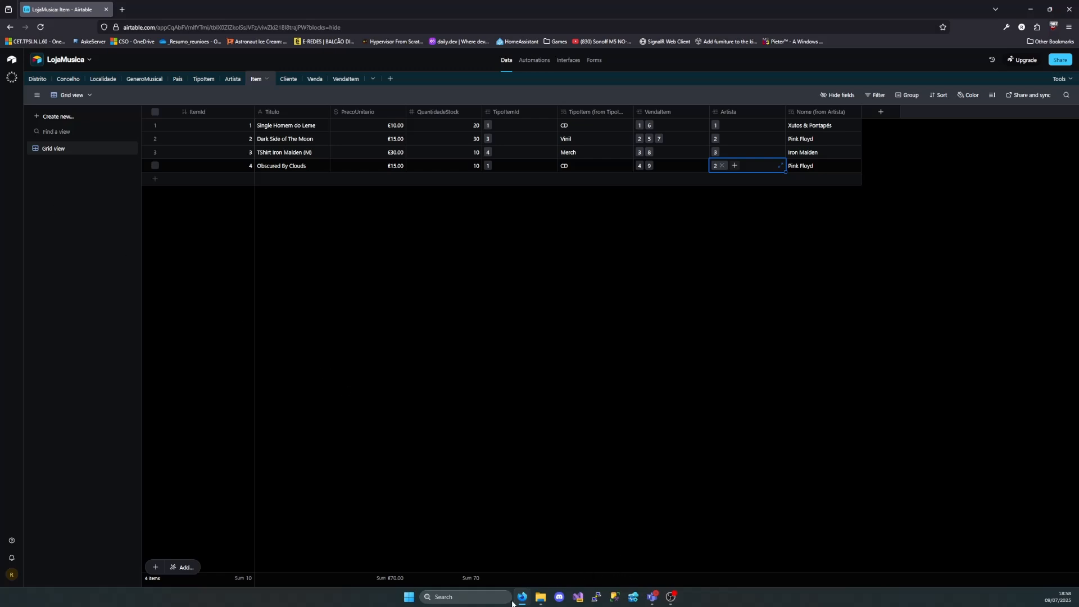
mouse_move(522, 597)
left_click(467, 548)
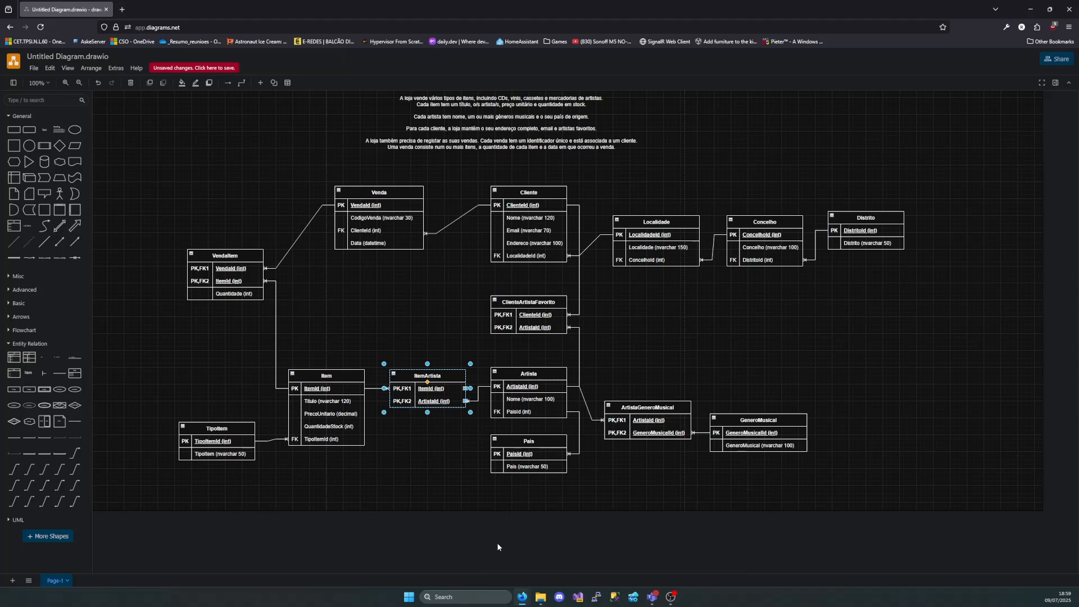
scroll(497, 542, "up", 2)
left_click_drag(365, 114, 647, 218)
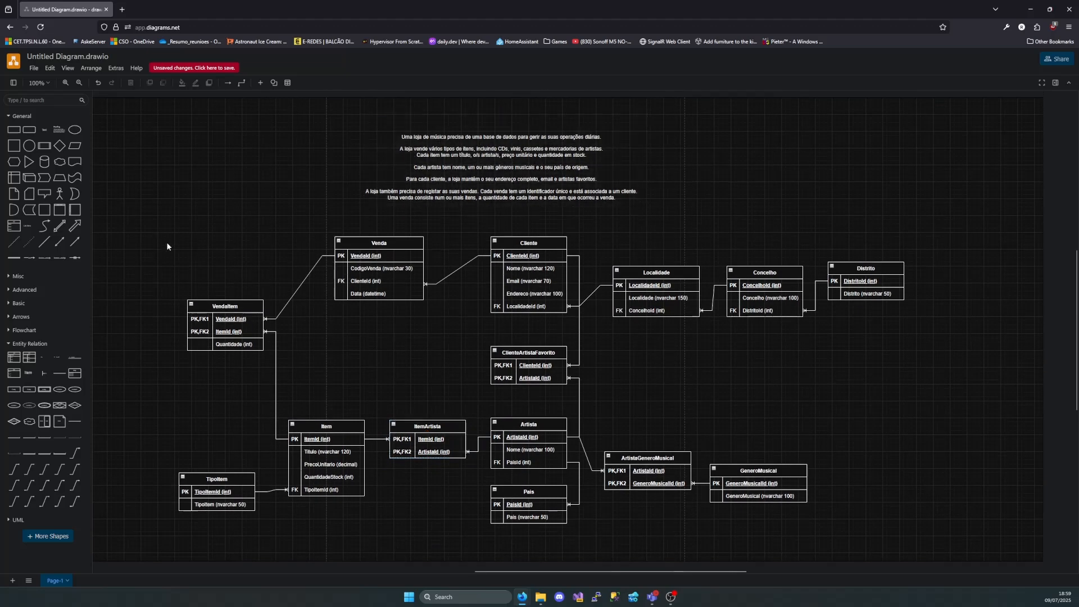
left_click_drag(167, 247, 960, 541)
left_click(624, 395)
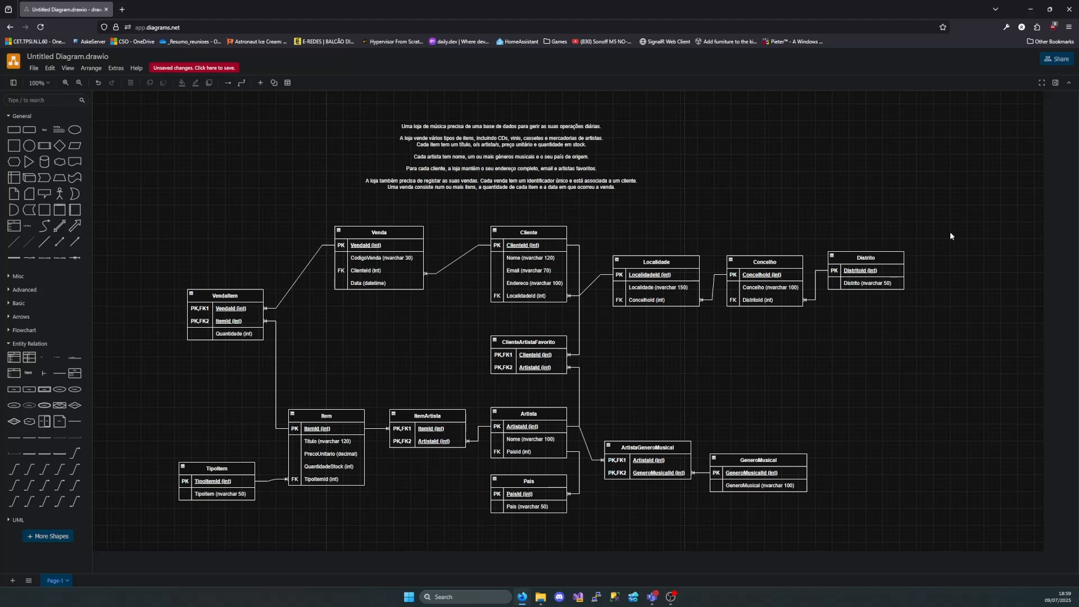
scroll(506, 121, "up", 1)
left_click(423, 138)
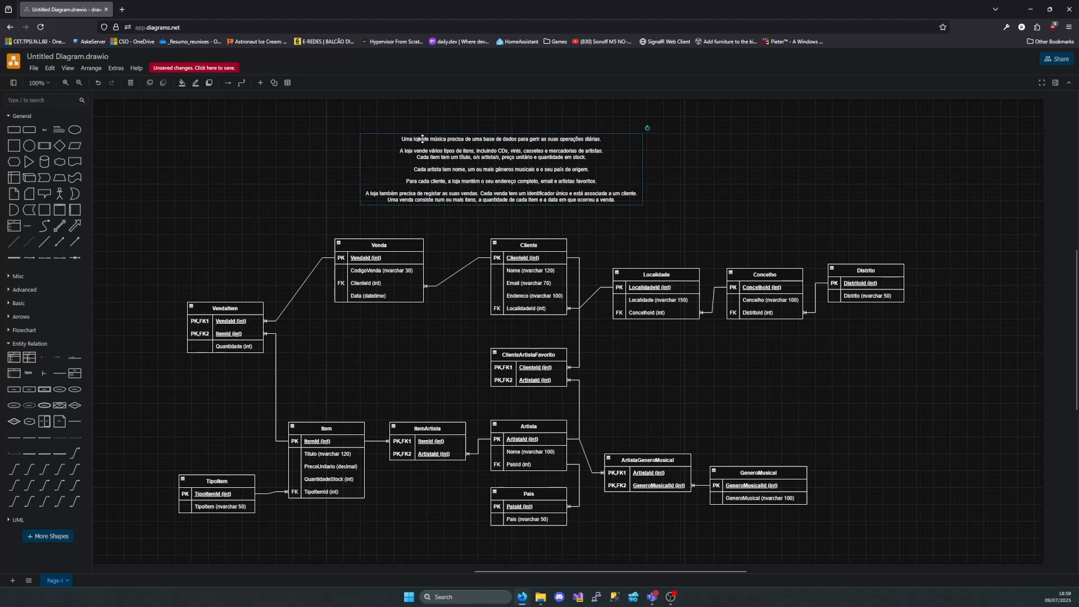
Select all tables of the diagram, and mark the entity nouns itens, artista, cliente and vendas one by one in the requirements text
left_click_drag(128, 228, 1000, 566)
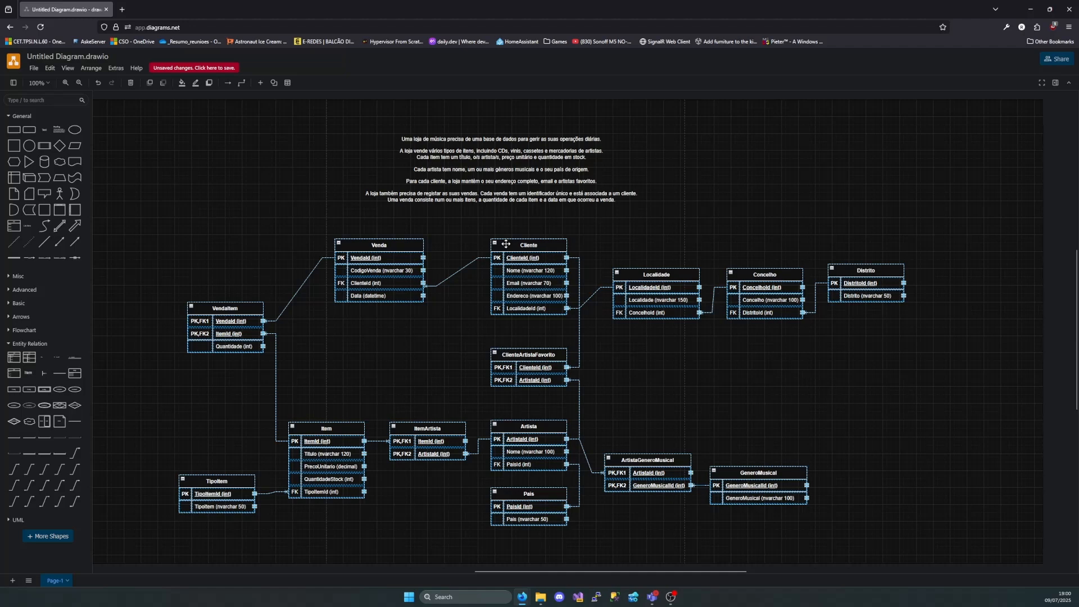
scroll(441, 185, "up", 4, "ctrl")
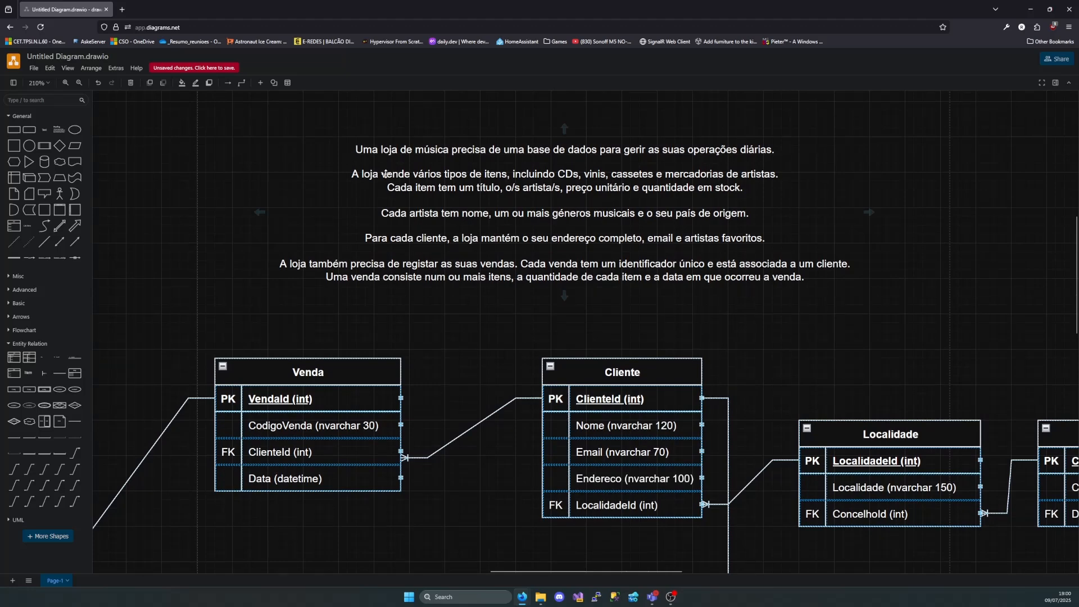
double_click(453, 180)
left_click(464, 180)
left_click_drag(512, 174, 488, 174)
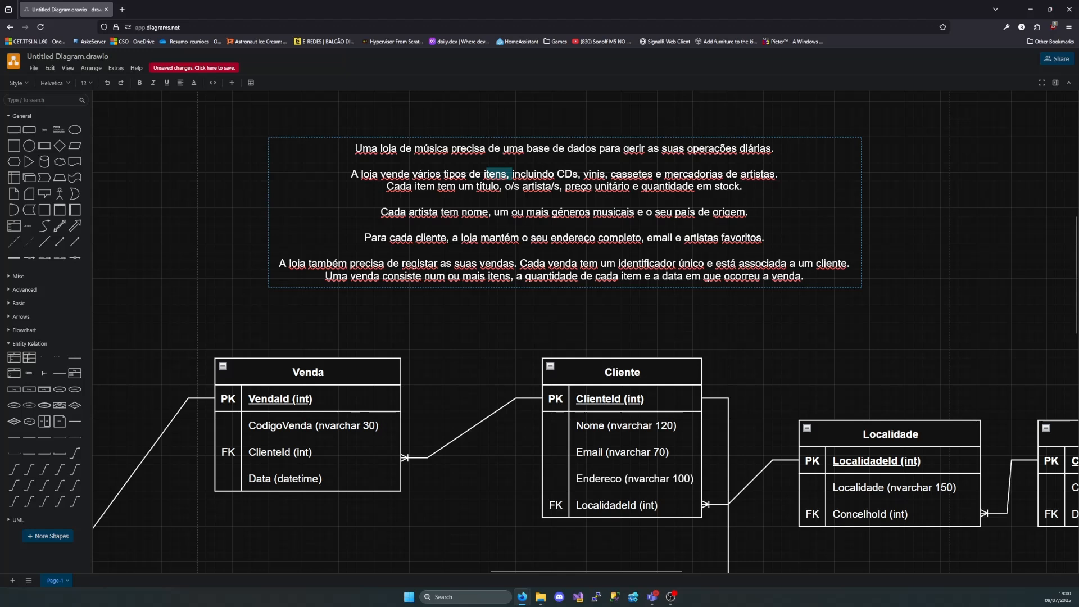
mouse_move(409, 215)
left_mouse_down()
mouse_move(440, 214)
mouse_move(408, 214)
left_mouse_up()
left_click(438, 204)
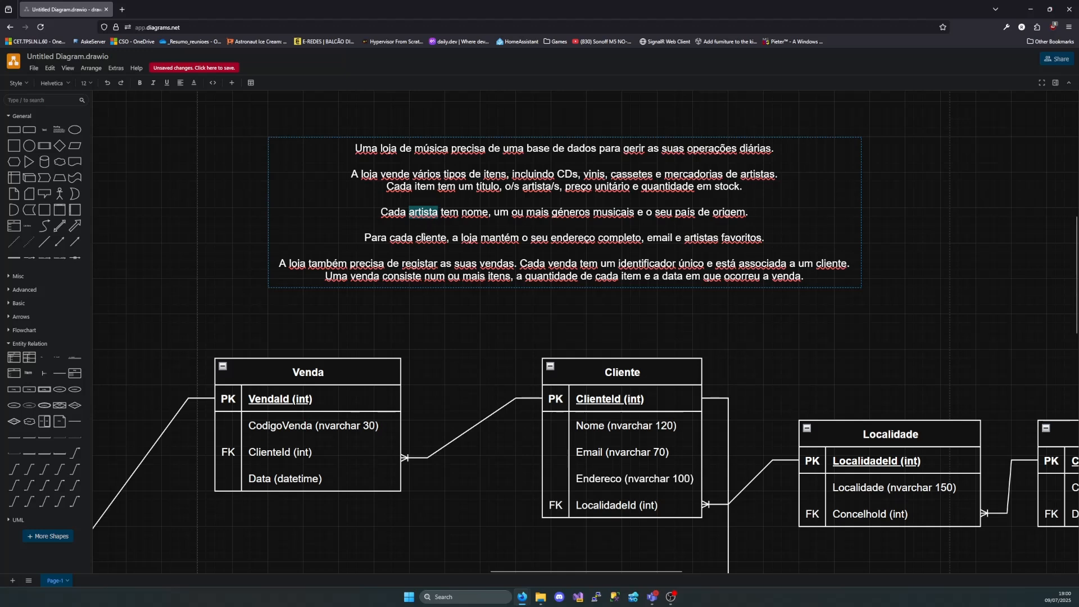
double_click(436, 236)
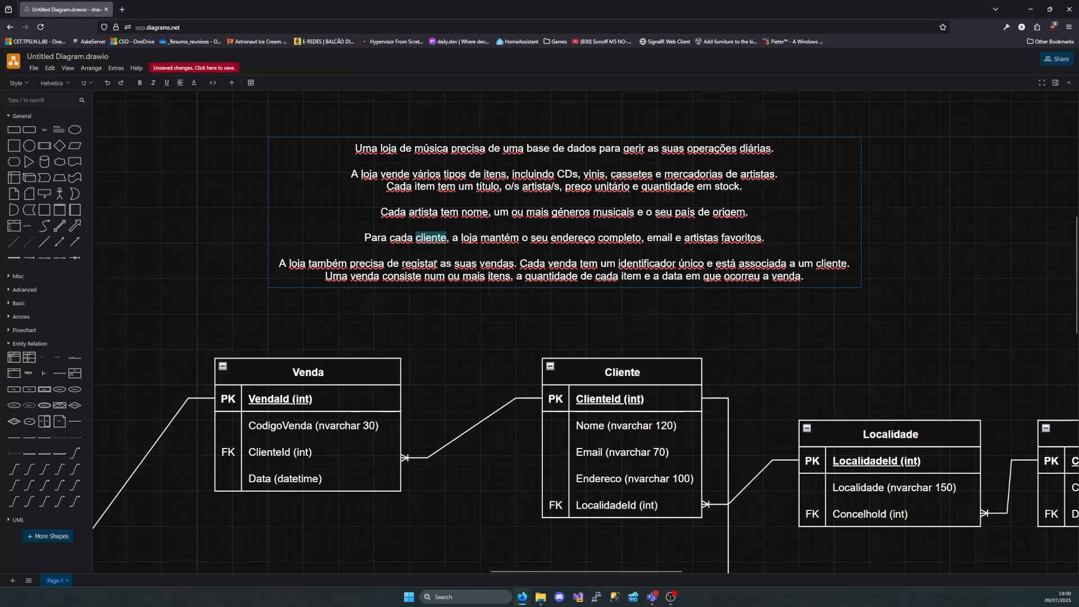
double_click(497, 263)
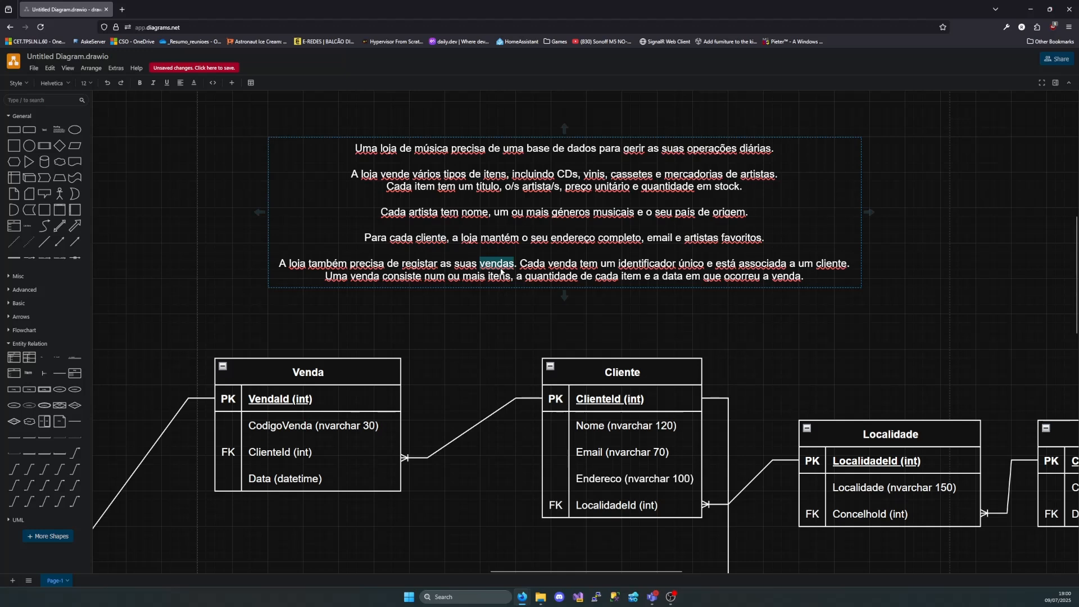
Examine the item paragraph of the requirements, marking vende, itens, the item-types wording and the phrase o/s artista/s
left_click_drag(411, 177, 380, 178)
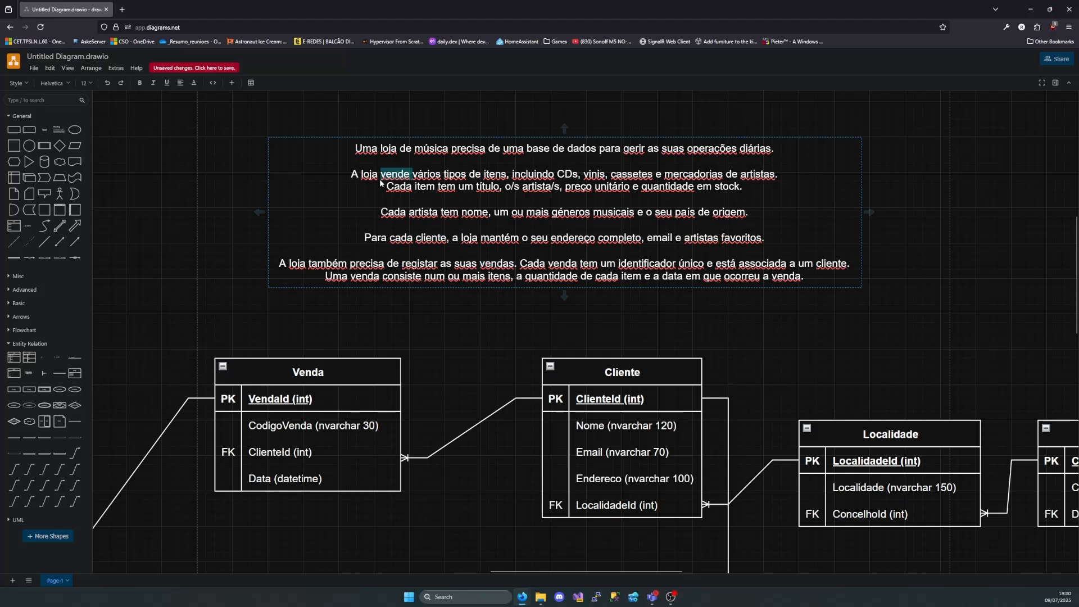
left_click(373, 177)
double_click(492, 175)
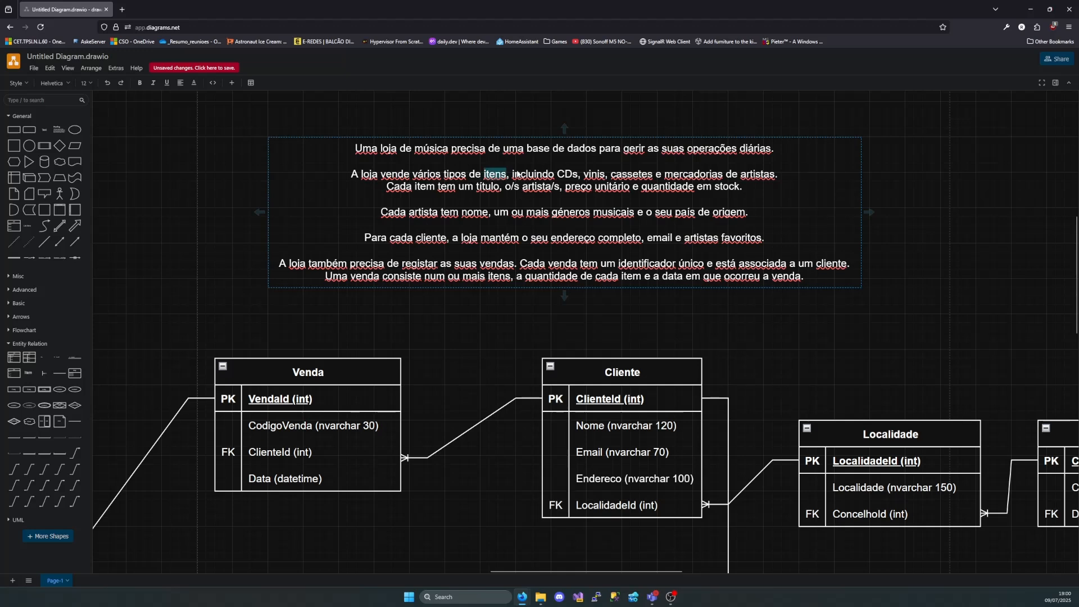
left_click_drag(515, 174, 543, 175)
left_click_drag(451, 177, 607, 178)
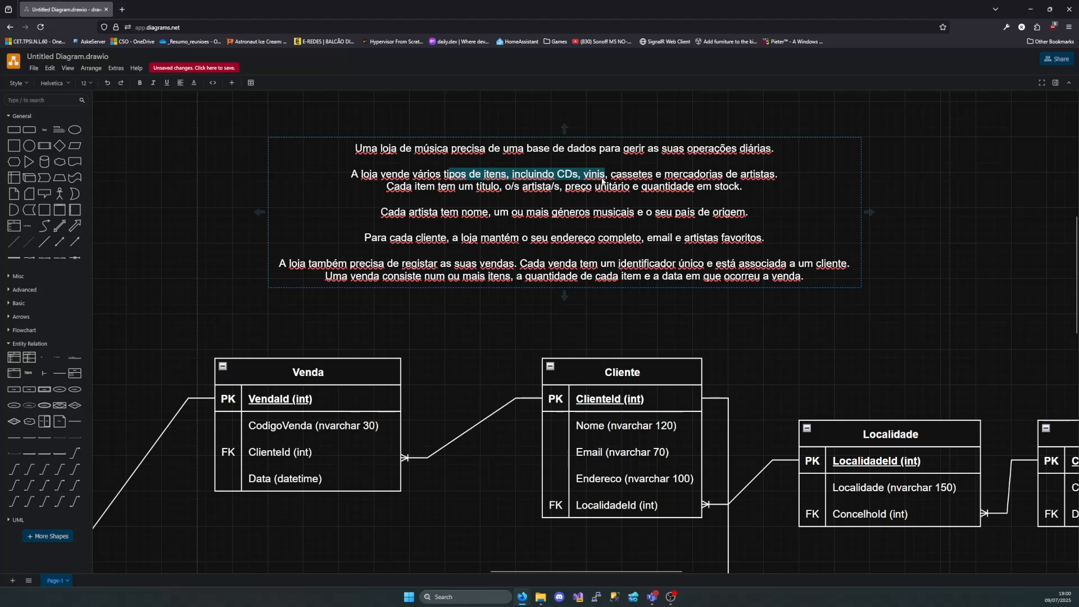
left_click_drag(505, 187, 559, 190)
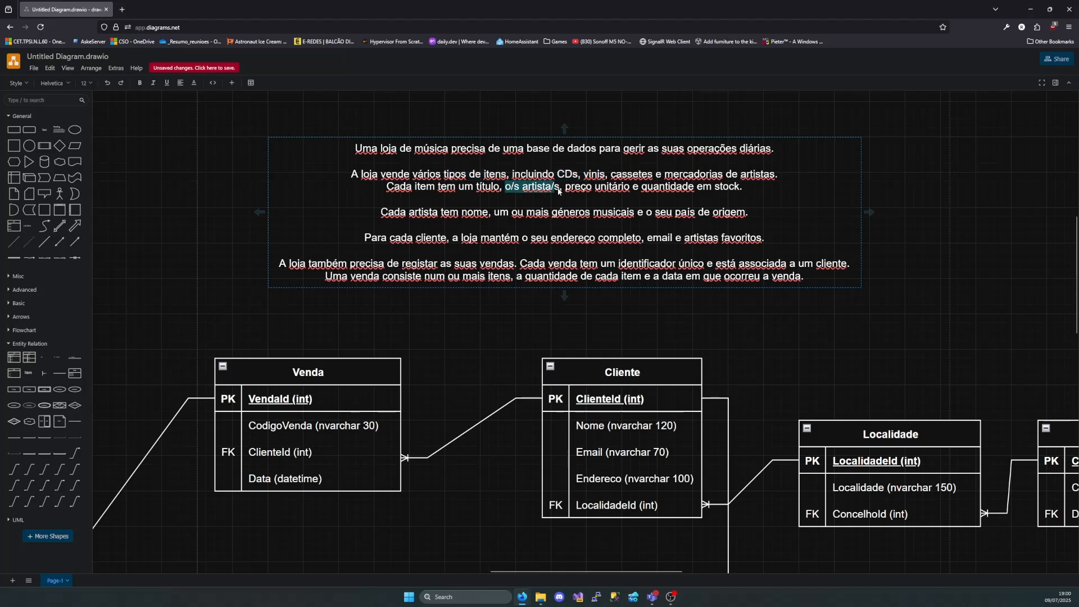
left_click(560, 190)
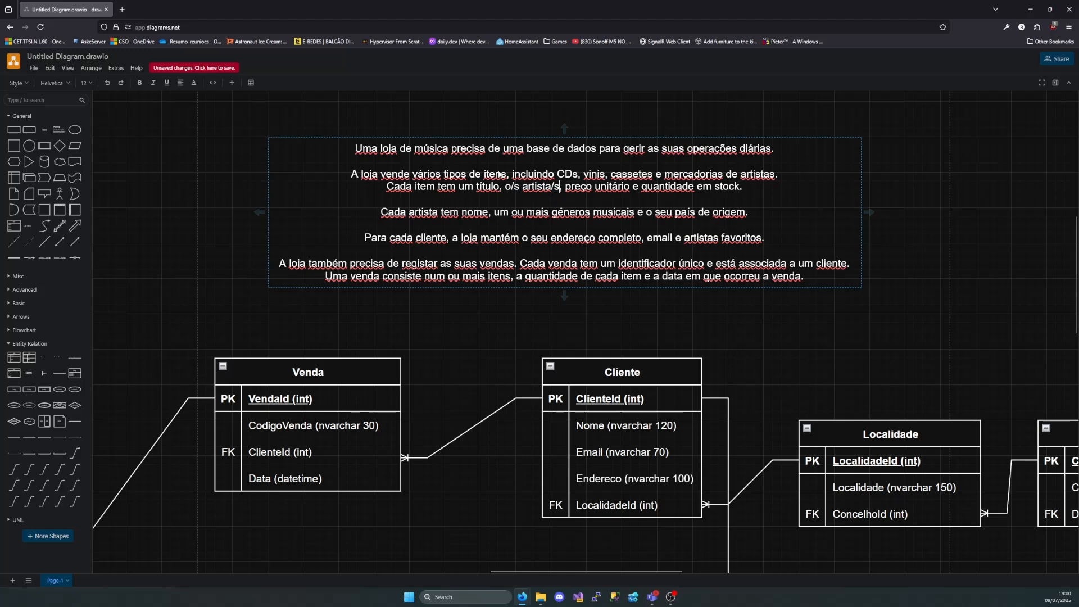
Compare itens and artista with the plural artista/s wording in the requirements, and review the text against the complete set of tables
double_click(497, 176)
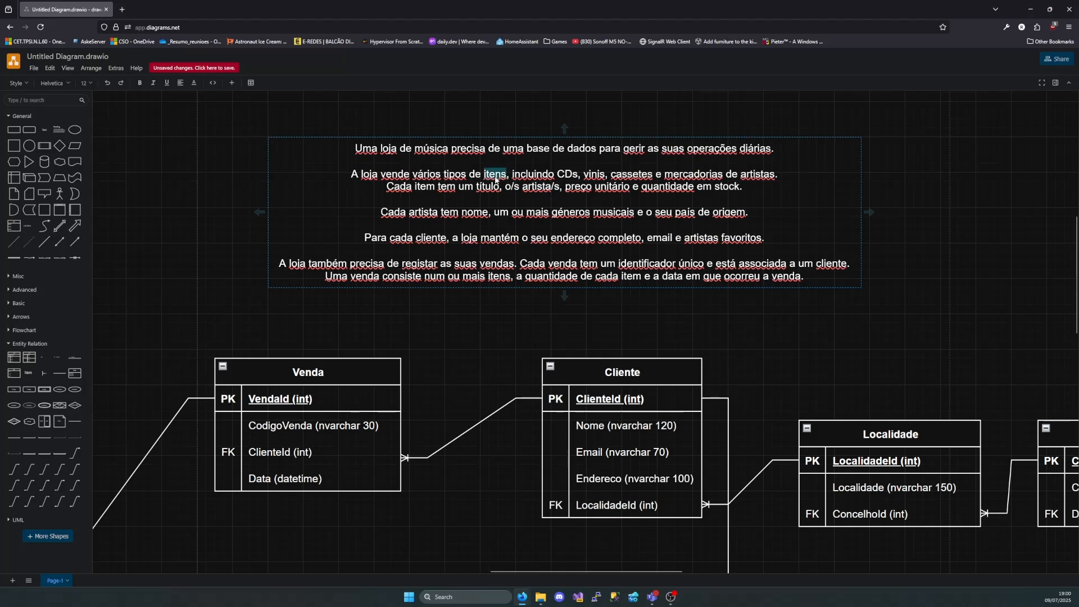
double_click(430, 217)
left_click_drag(560, 189, 511, 188)
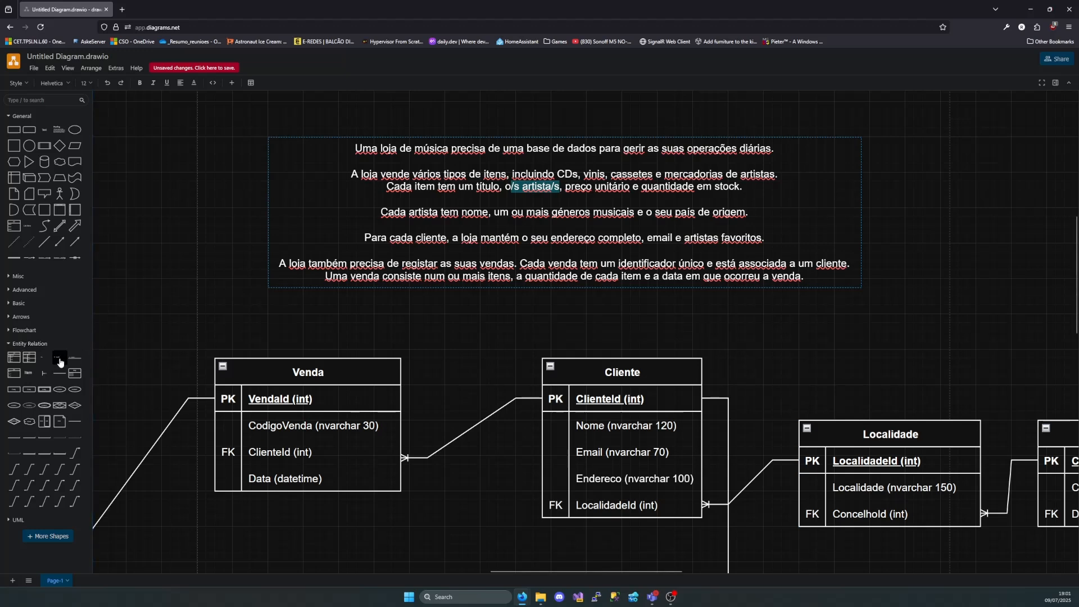
mouse_move(29, 376)
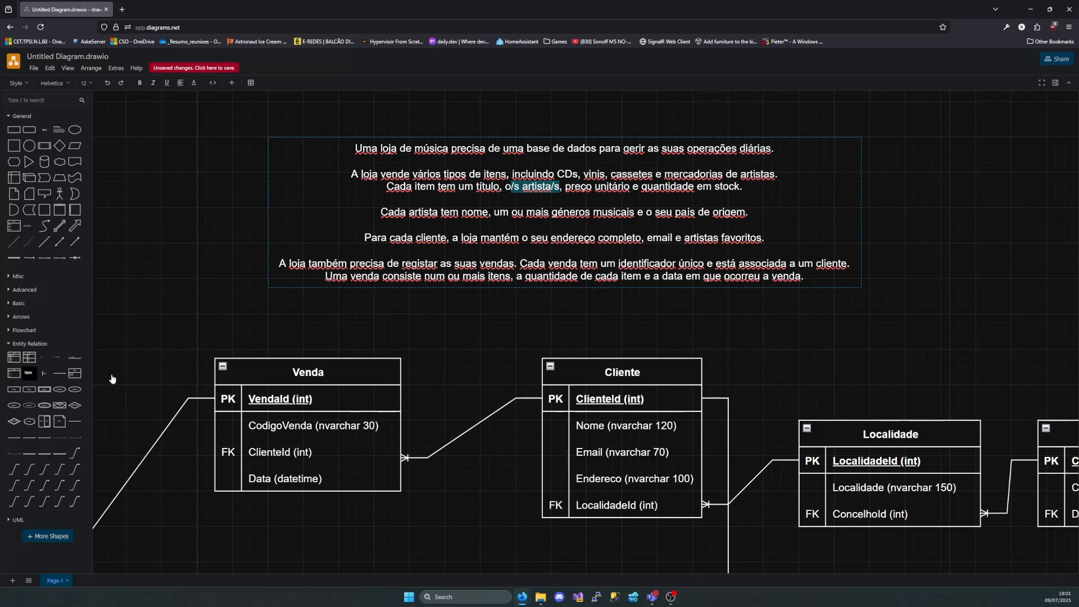
scroll(425, 311, "down", 4)
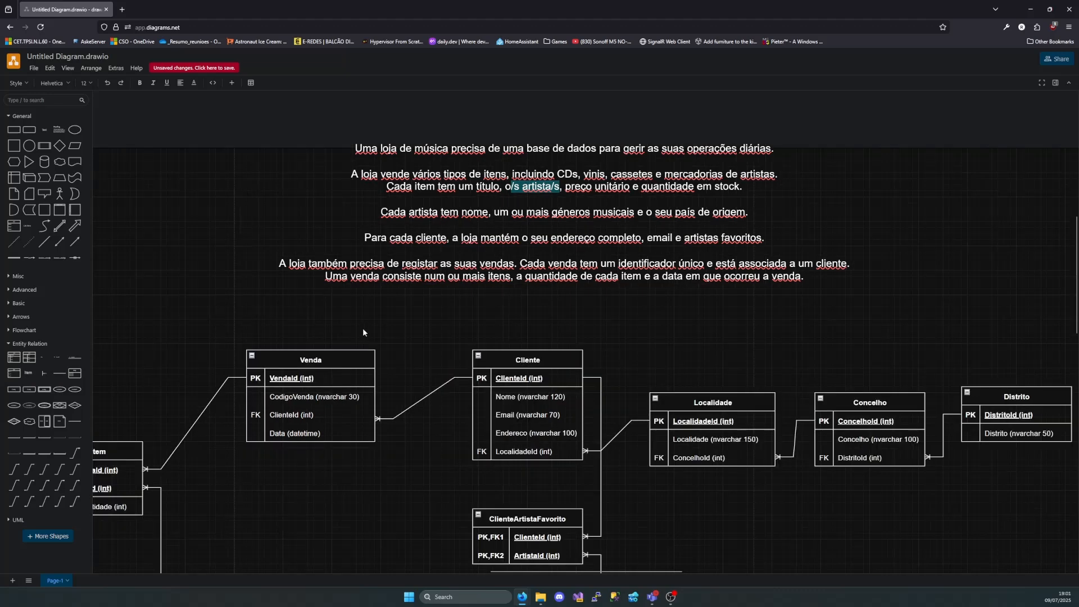
scroll(396, 332, "down", 1)
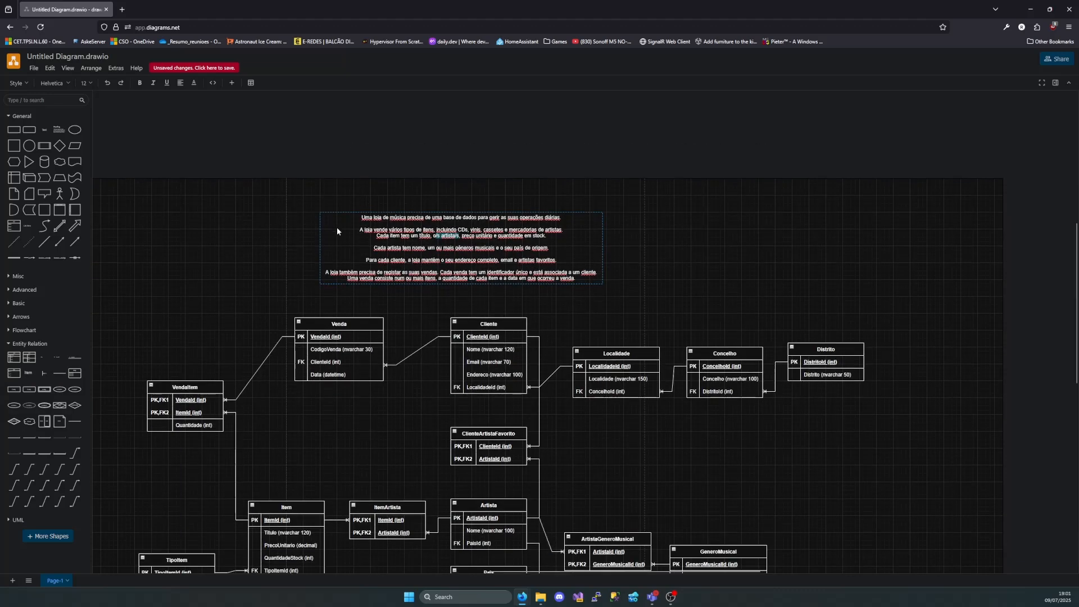
scroll(282, 181, "down", 4)
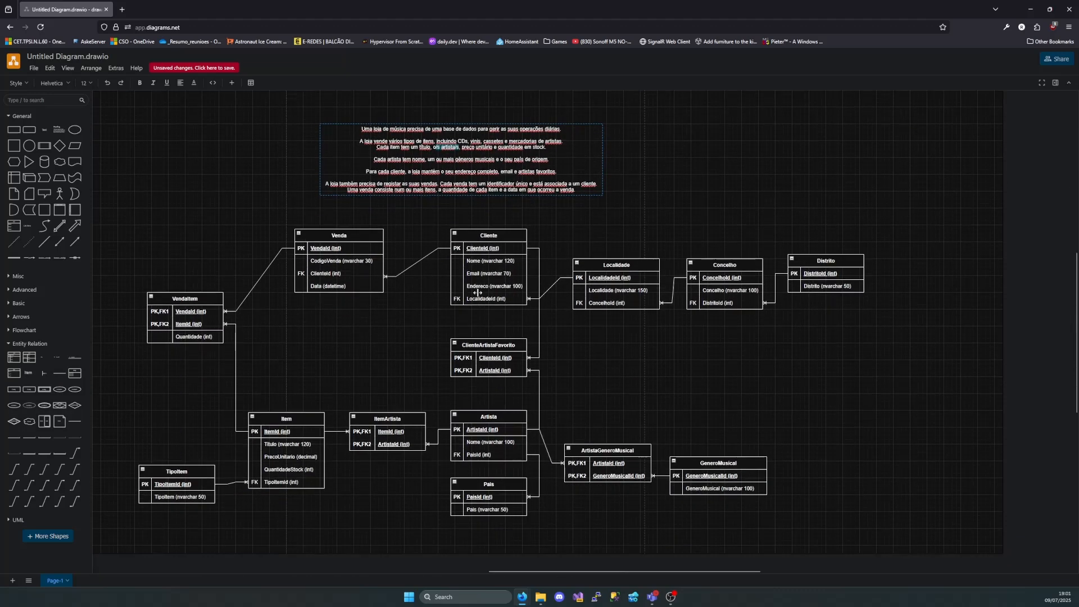